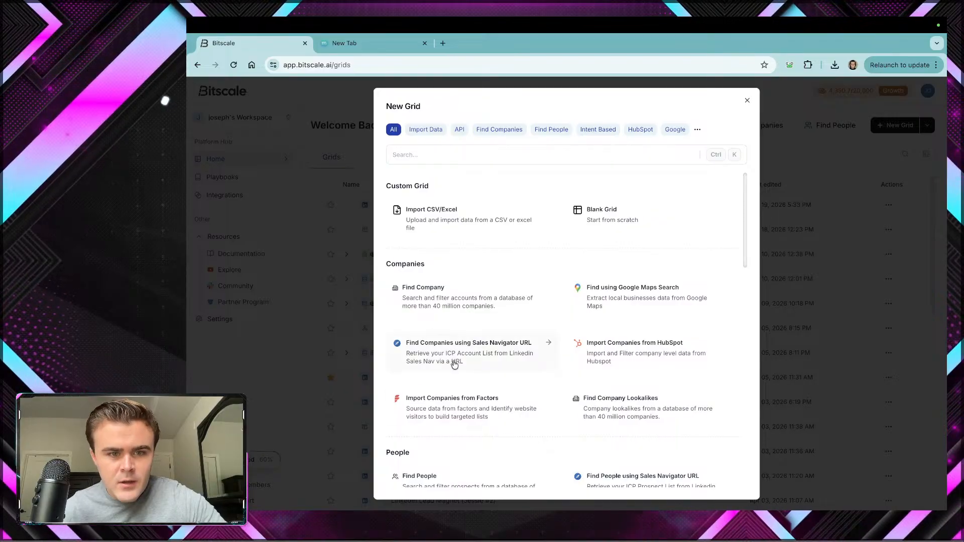
# Step: Create a new blank grid and add Find Company as its data source
pyautogui.scroll(-2, 442, 372)
pyautogui.scroll(-6, 479, 313)
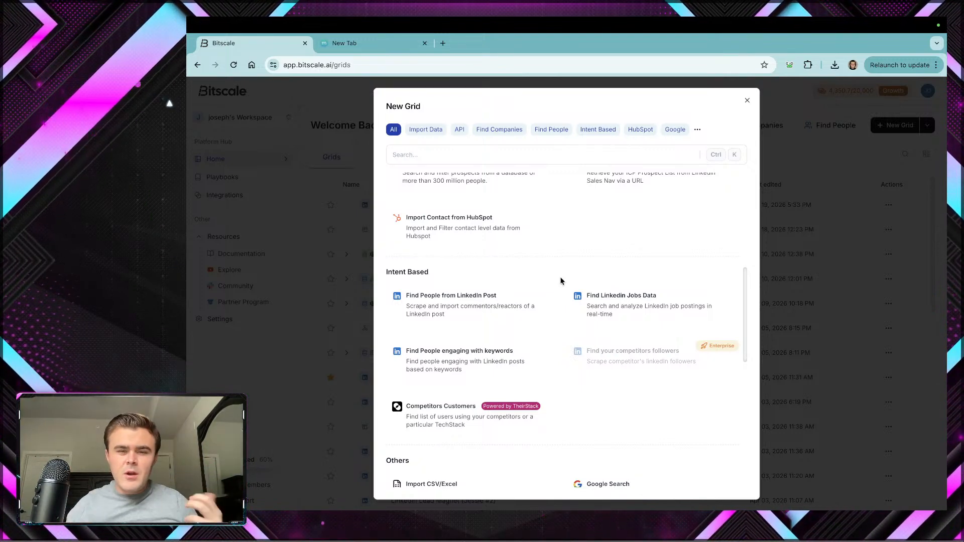
pyautogui.scroll(10, 561, 281)
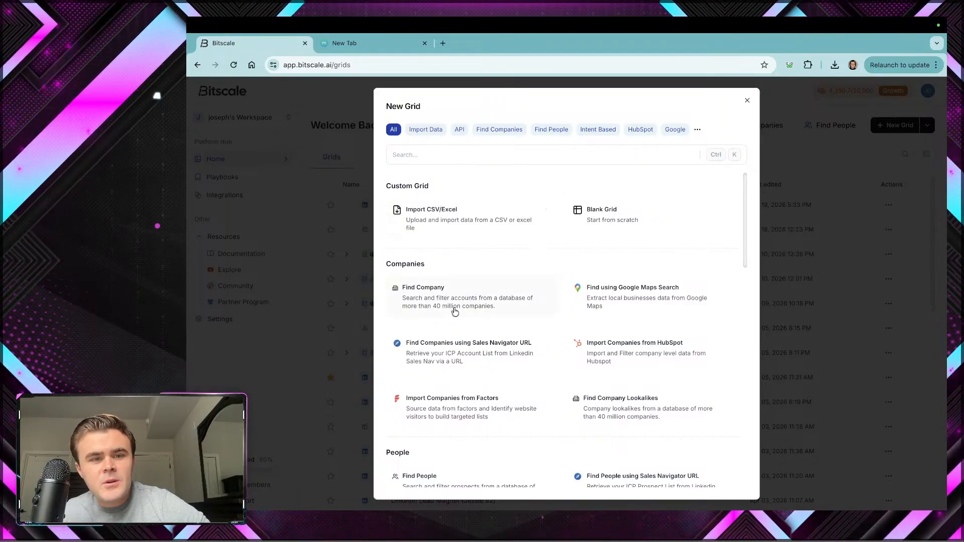
pyautogui.click(619, 212)
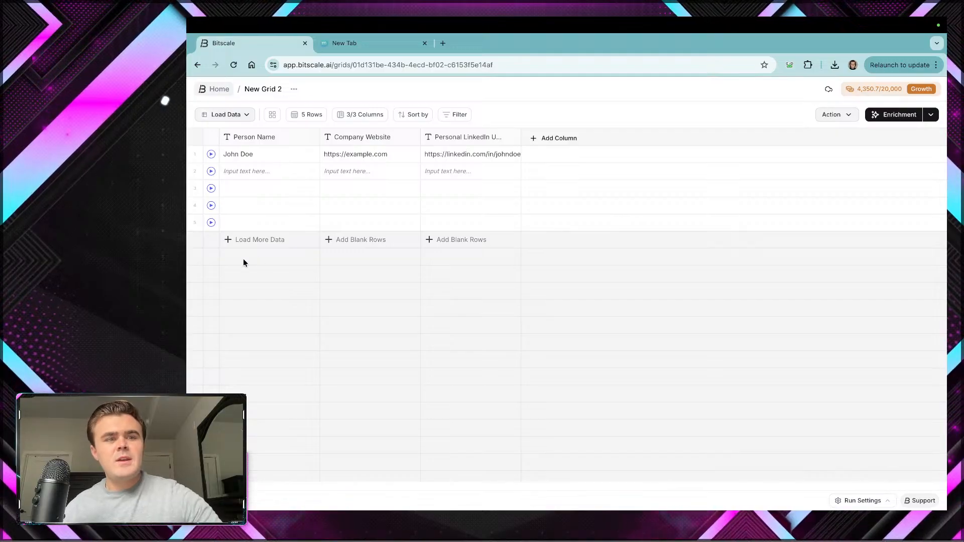
pyautogui.click(226, 115)
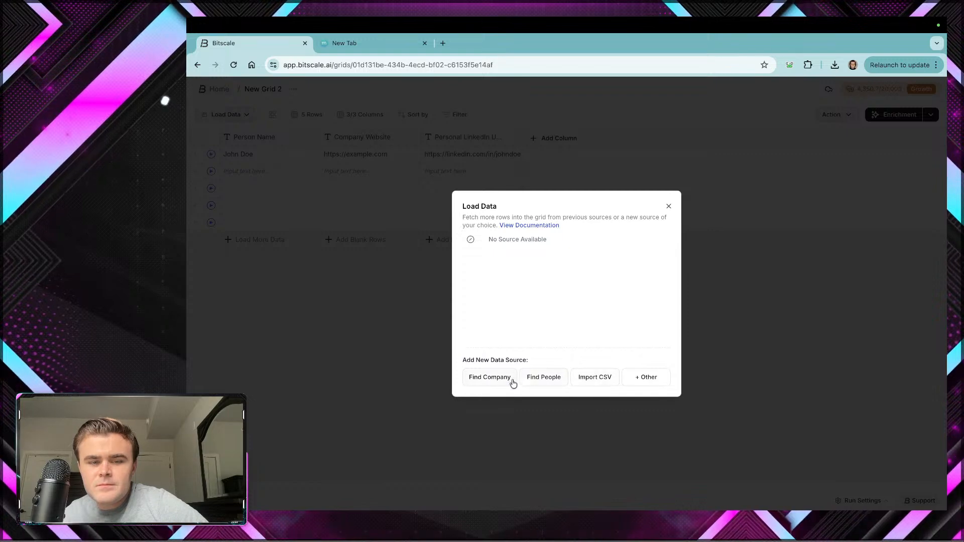
pyautogui.click(485, 382)
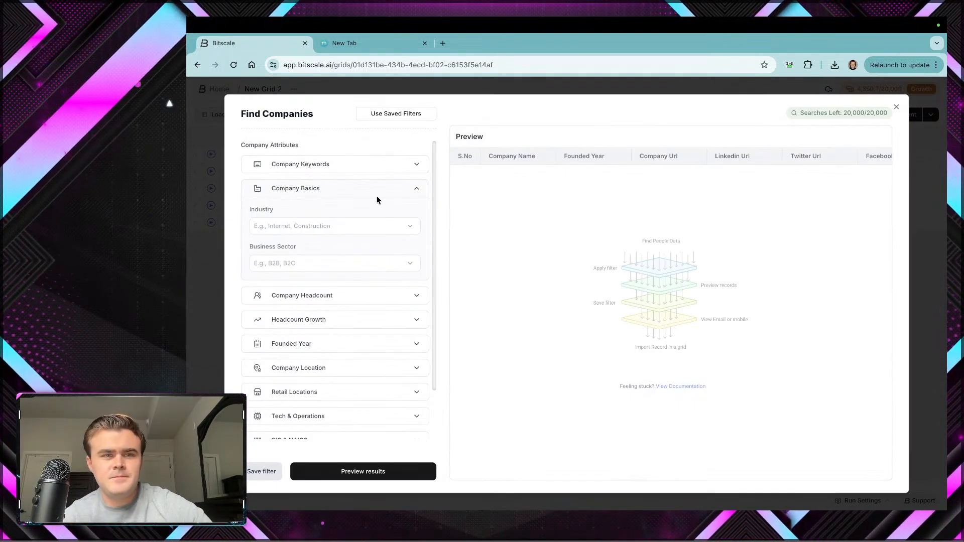
pyautogui.click(374, 167)
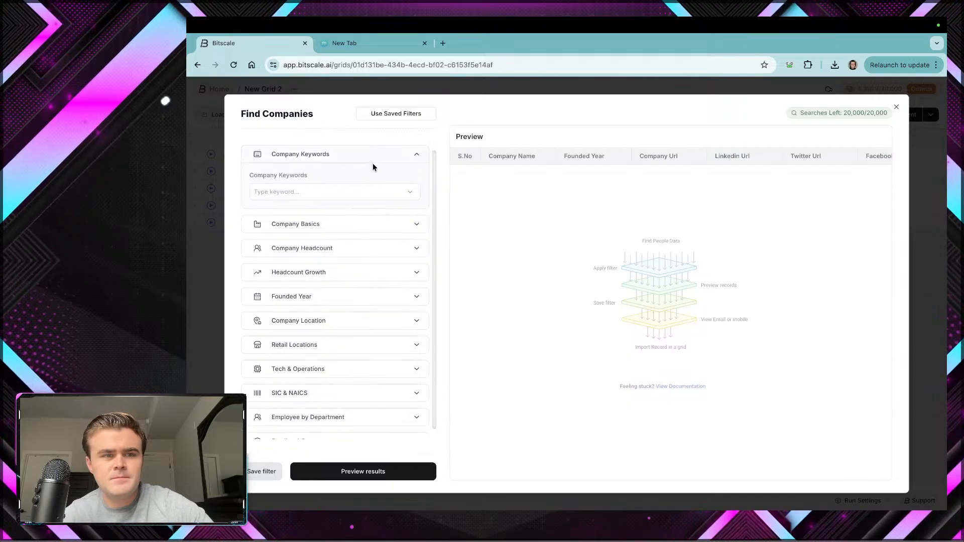
pyautogui.click(363, 195)
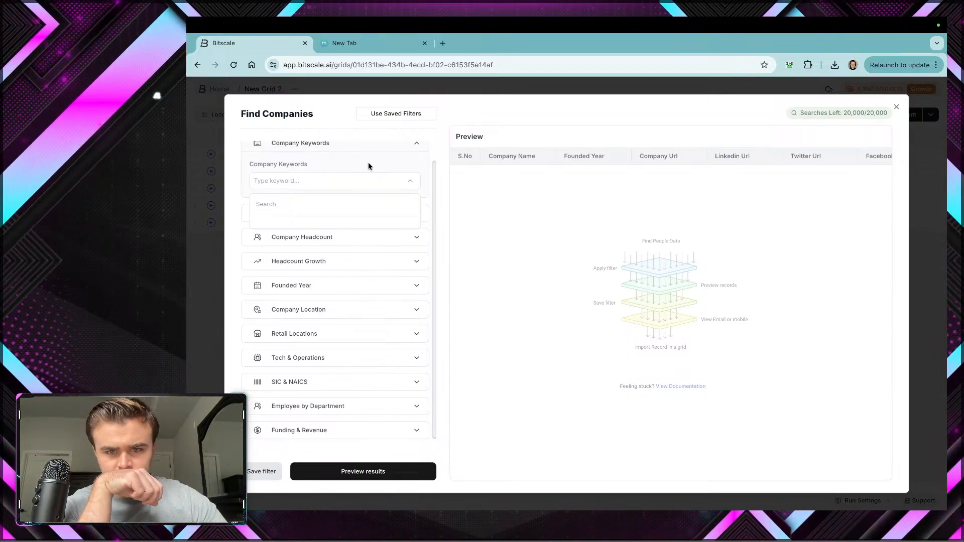
pyautogui.hotkey('ctrl', 'Right')
pyautogui.hotkey('ctrl', 'Left')
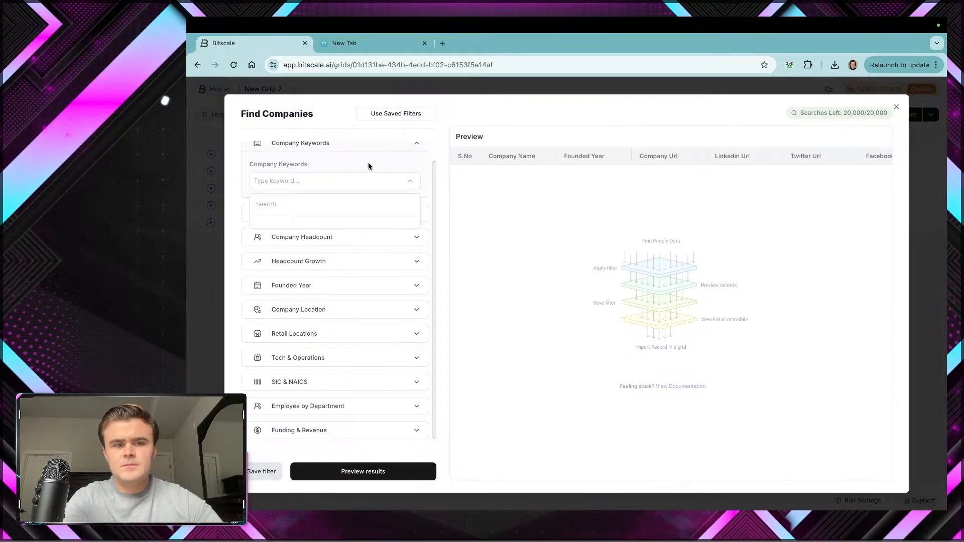
pyautogui.scroll(1, 322, 194)
pyautogui.click(235, 192)
# Step: Search the Industry options under Company Basics for "b2b" and "saas", clearing each search term
pyautogui.click(306, 236)
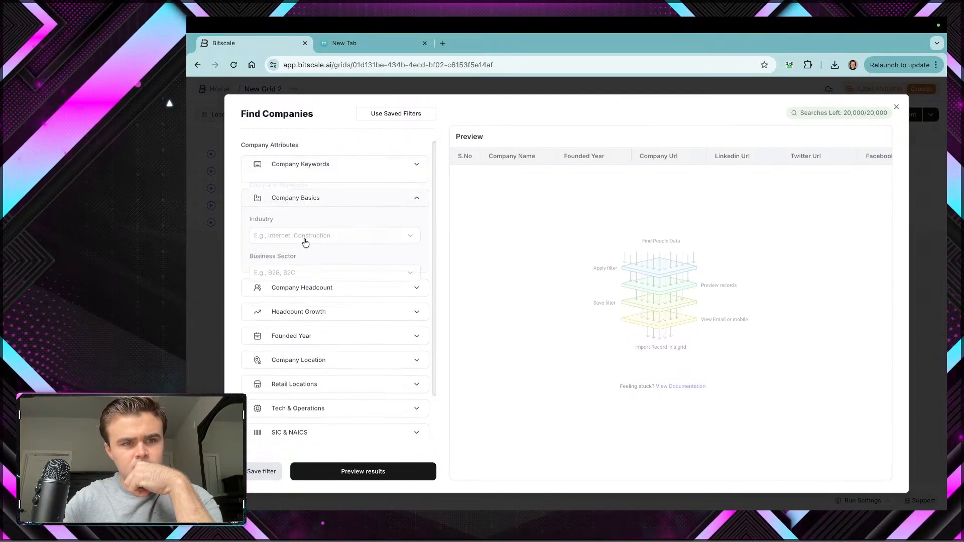
pyautogui.click(315, 193)
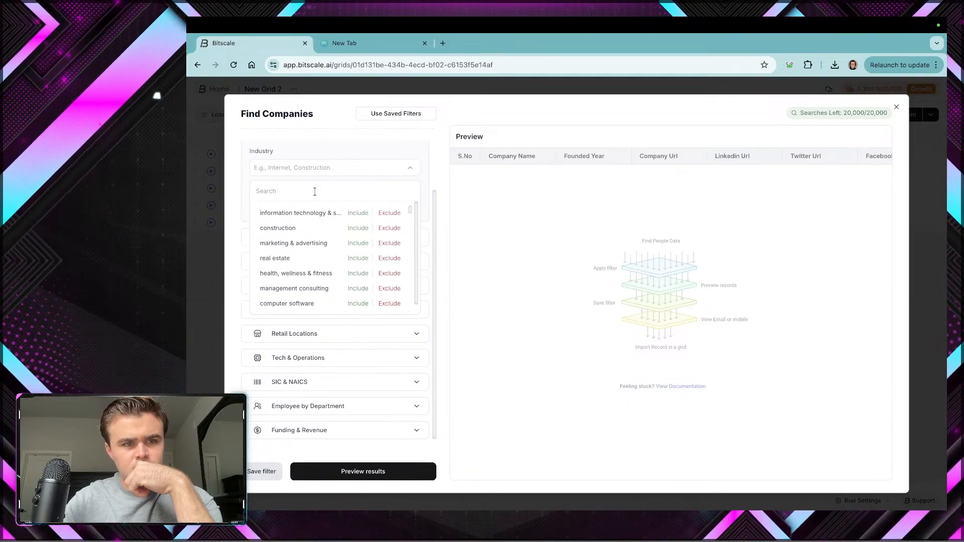
pyautogui.write('b2b')
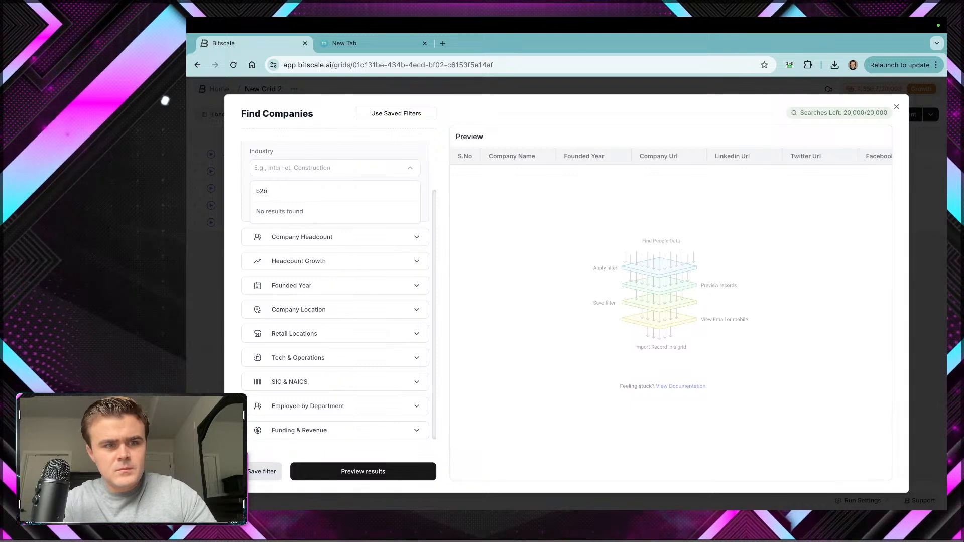
pyautogui.press('BackSpace')
pyautogui.press('BackSpace')
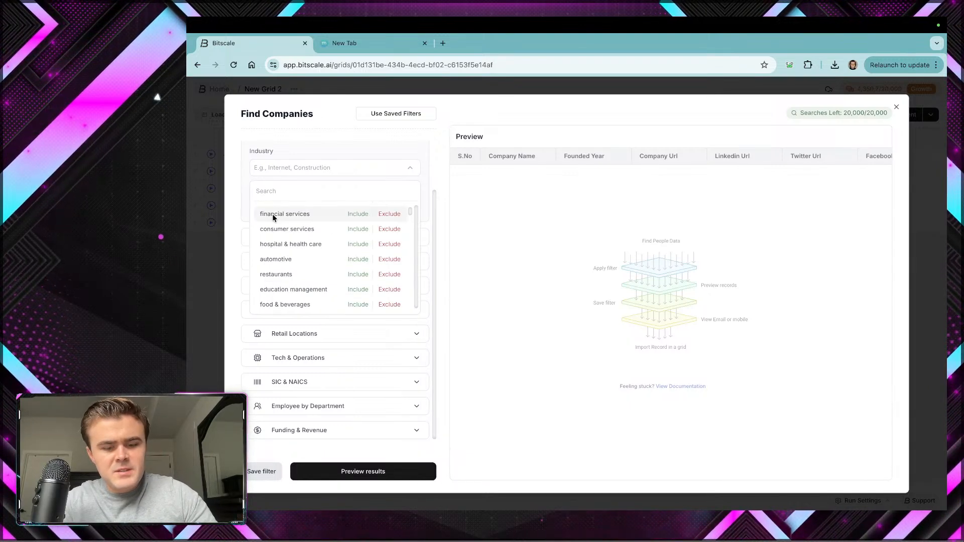
pyautogui.write('b2b')
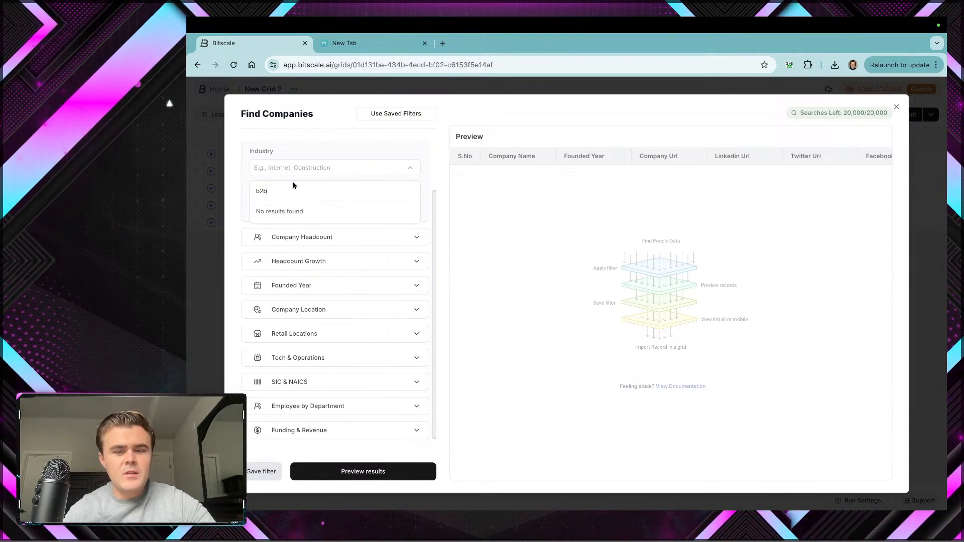
pyautogui.press('BackSpace')
pyautogui.press('BackSpace')
pyautogui.press('BackSpace')
pyautogui.write('saas')
pyautogui.press('BackSpace')
pyautogui.press('BackSpace')
pyautogui.press('BackSpace')
pyautogui.press('BackSpace')
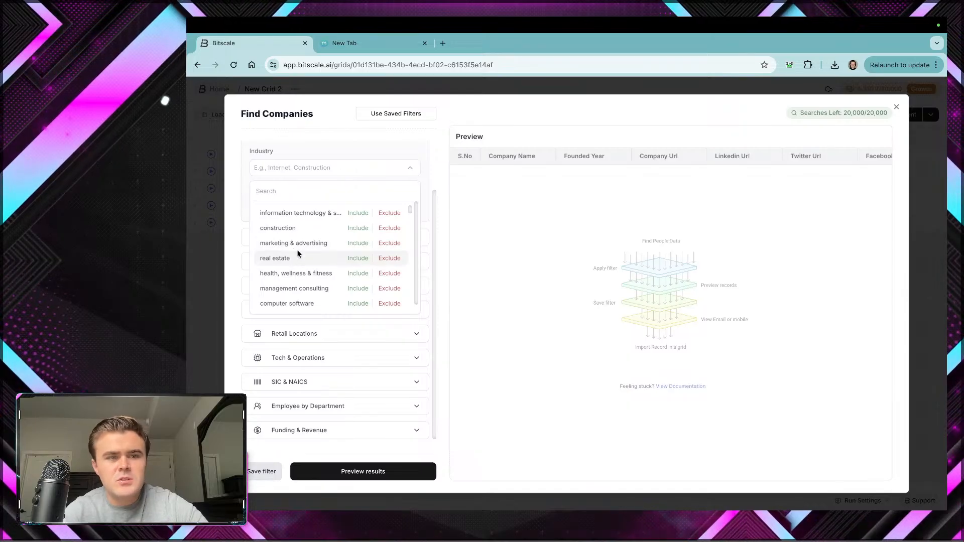
# Step: Look through the unfiltered Industry options for a suitable category, and close the list without choosing one
pyautogui.scroll(-1, 297, 246)
pyautogui.scroll(-3, 297, 249)
pyautogui.scroll(-1, 296, 246)
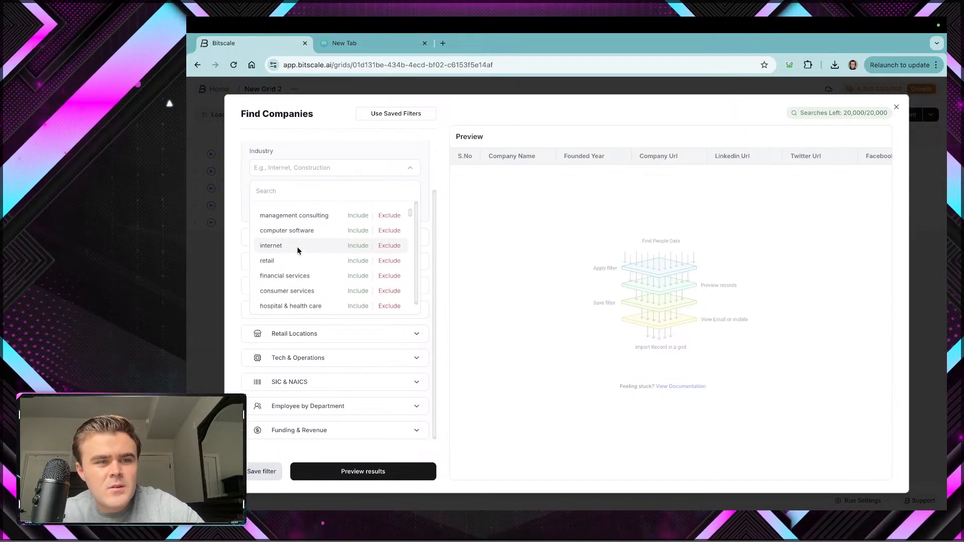
pyautogui.scroll(-3, 310, 258)
pyautogui.scroll(3, 310, 258)
pyautogui.scroll(-8, 310, 258)
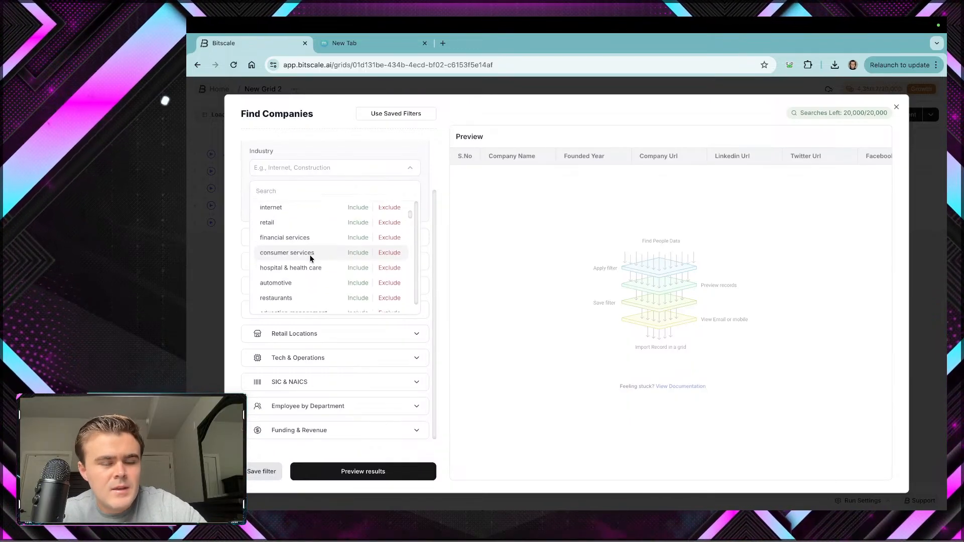
pyautogui.scroll(2, 310, 258)
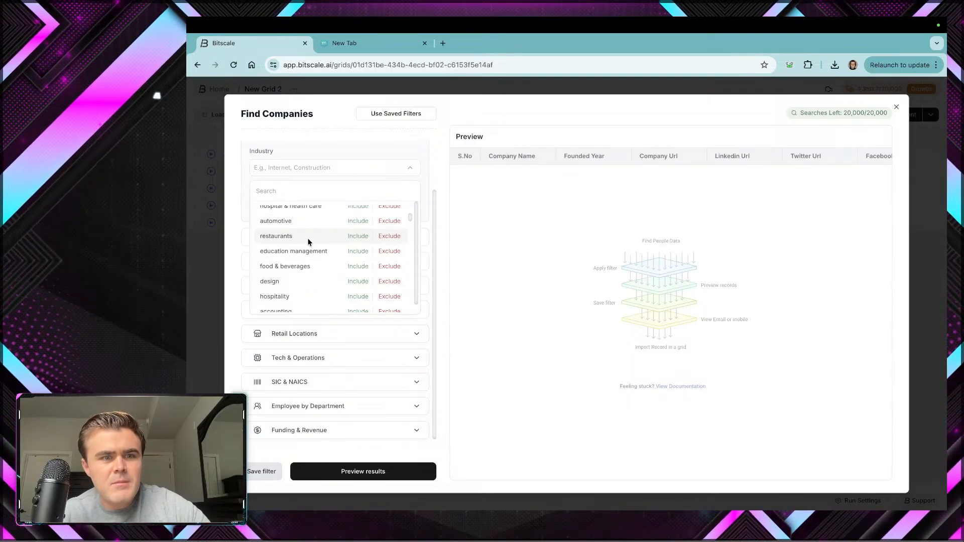
pyautogui.click(240, 257)
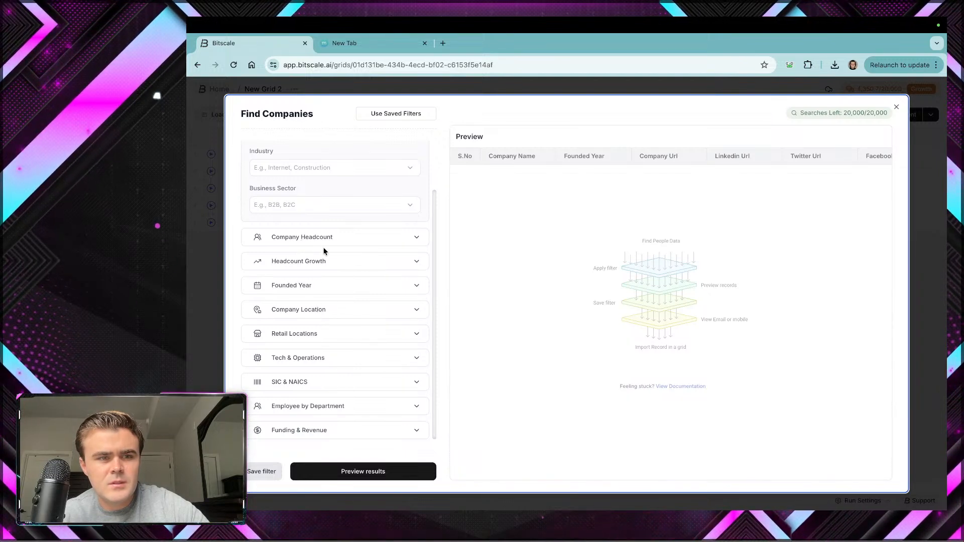
pyautogui.scroll(2, 319, 346)
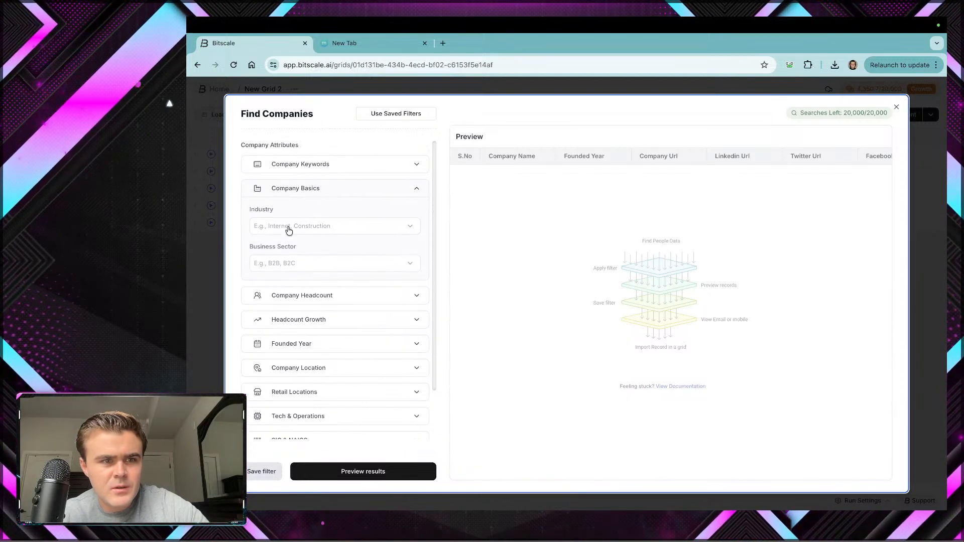
pyautogui.click(300, 266)
pyautogui.click(231, 249)
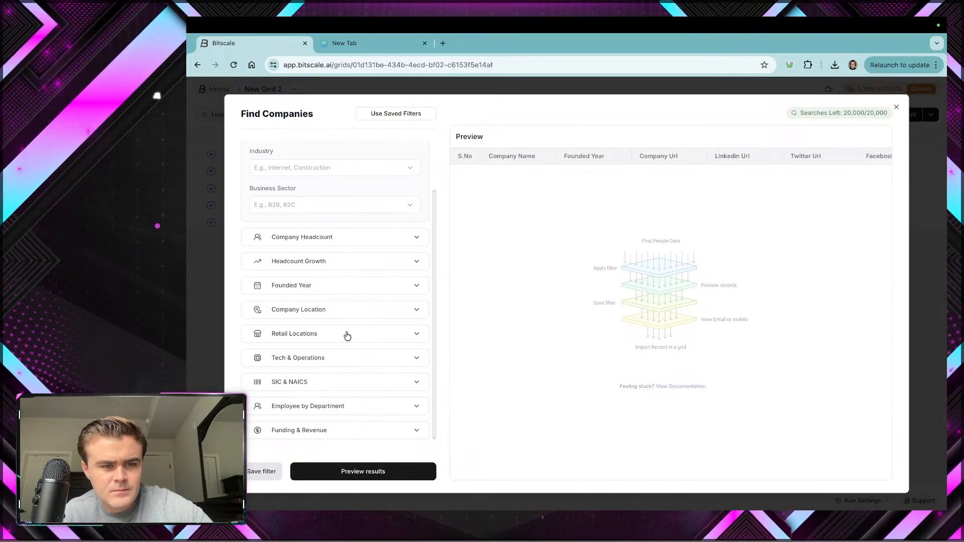
pyautogui.scroll(3, 354, 404)
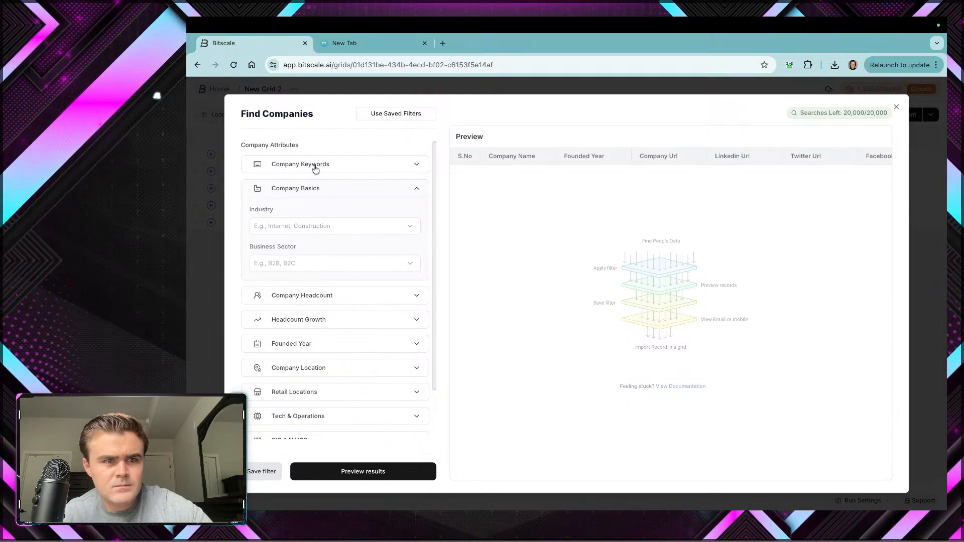
pyautogui.click(317, 163)
pyautogui.click(319, 195)
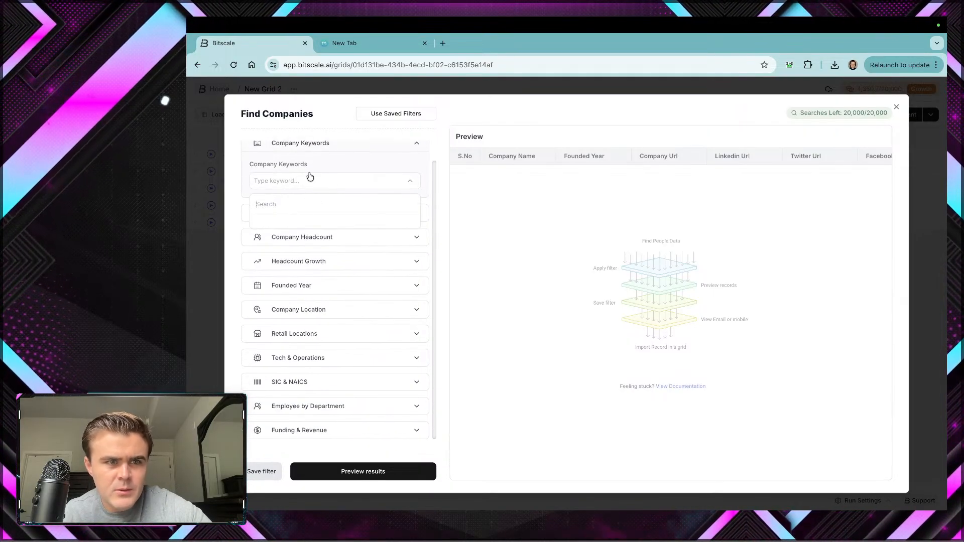
pyautogui.click(249, 208)
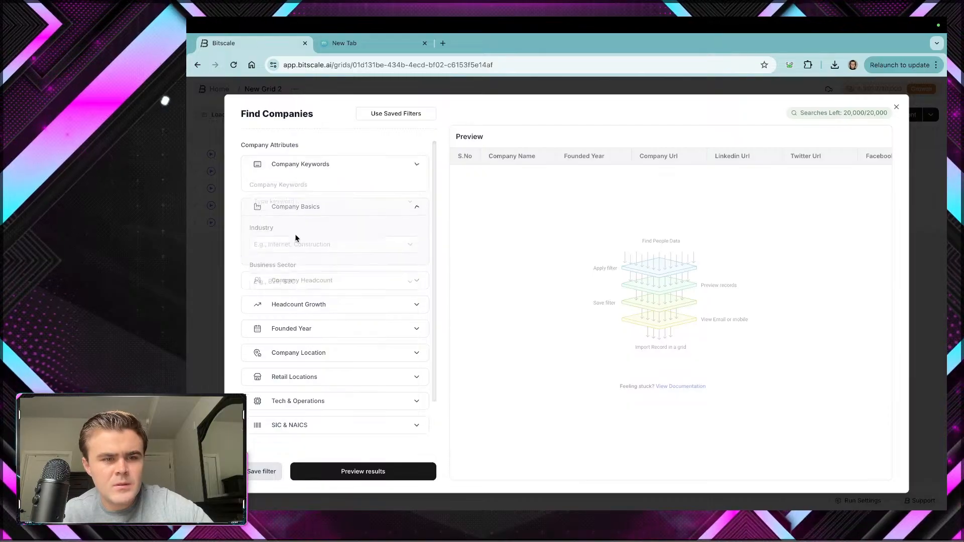
# Step: Include the information technology & services and computer software industries in the Company Basics filter
pyautogui.click(295, 234)
pyautogui.click(289, 196)
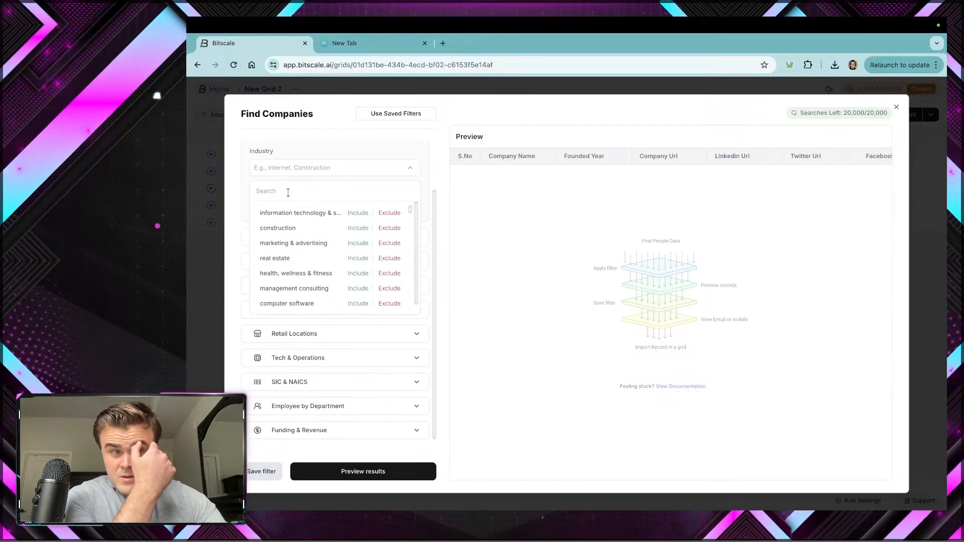
pyautogui.click(353, 214)
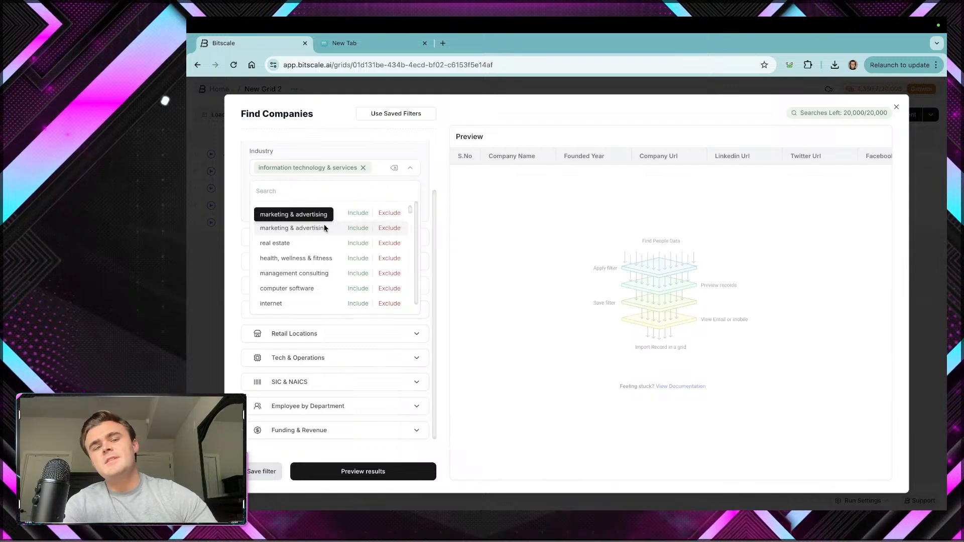
pyautogui.scroll(-1, 296, 241)
pyautogui.click(359, 264)
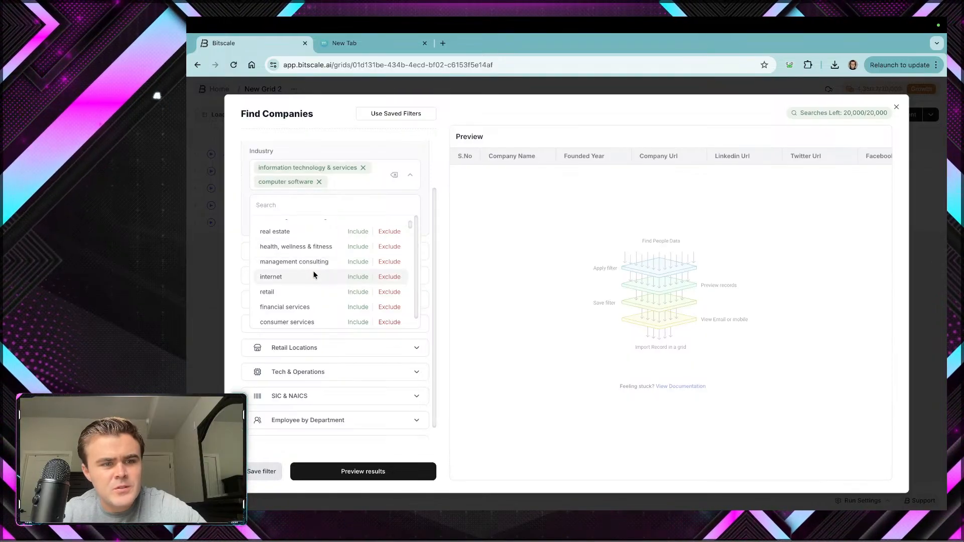
# Step: Look through the remaining Industry options for further categories that fit B2B software companies
pyautogui.scroll(-2, 283, 281)
pyautogui.scroll(-2, 283, 284)
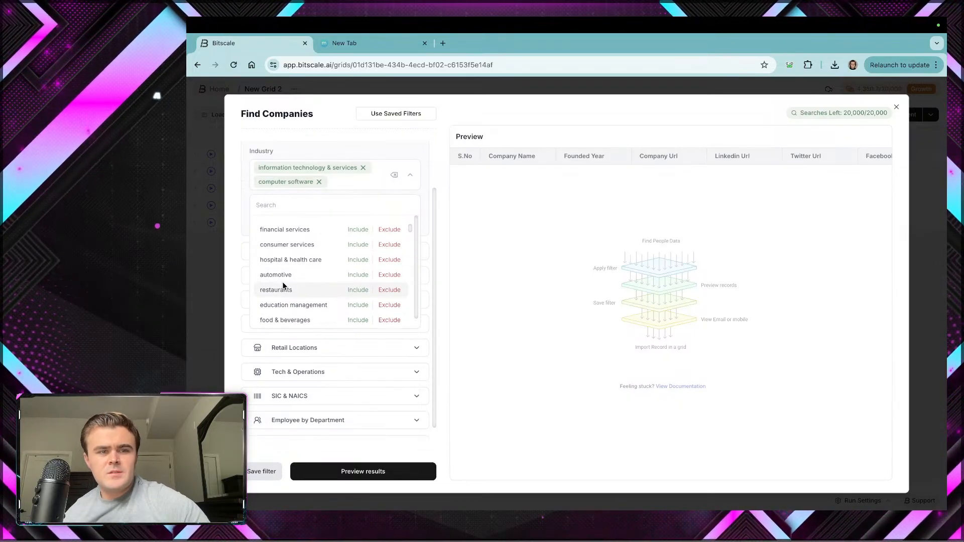
pyautogui.scroll(-1, 283, 285)
pyautogui.scroll(-3, 287, 286)
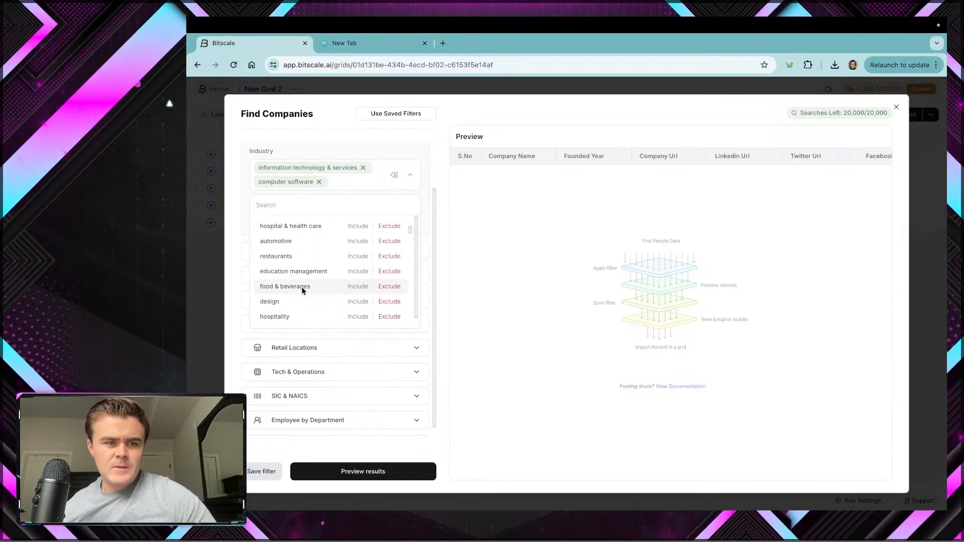
pyautogui.scroll(-1, 302, 289)
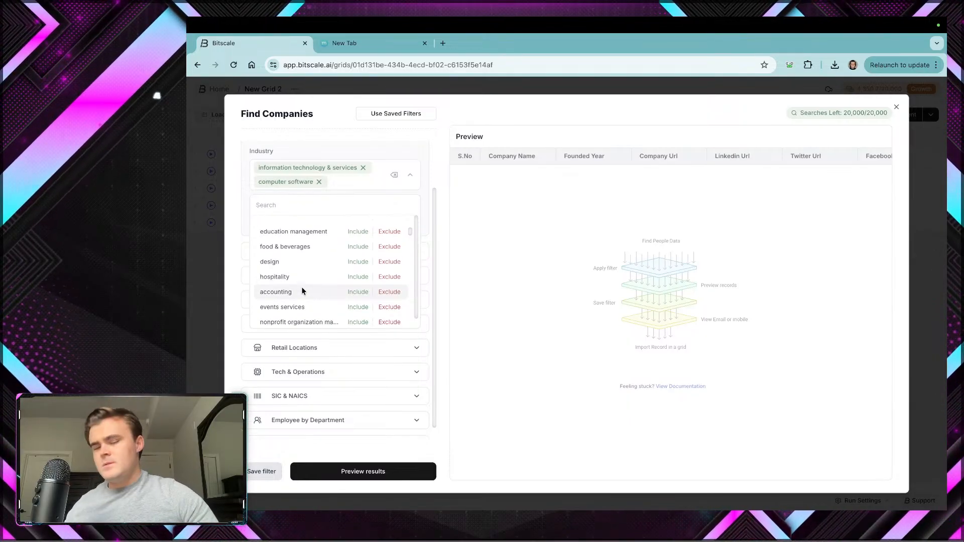
pyautogui.scroll(-4, 302, 290)
pyautogui.scroll(3, 302, 291)
pyautogui.scroll(-2, 310, 274)
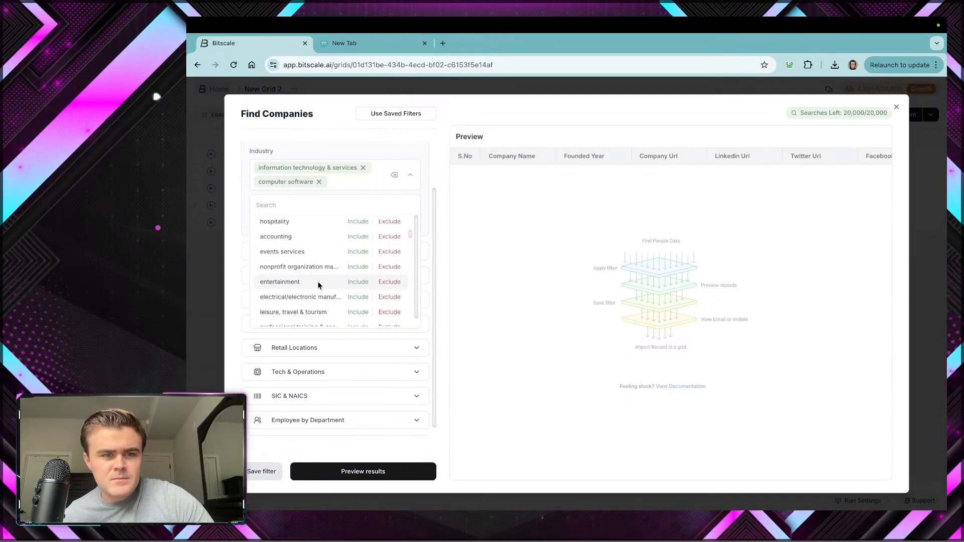
pyautogui.scroll(-1, 317, 286)
pyautogui.scroll(1, 318, 286)
pyautogui.scroll(-4, 318, 286)
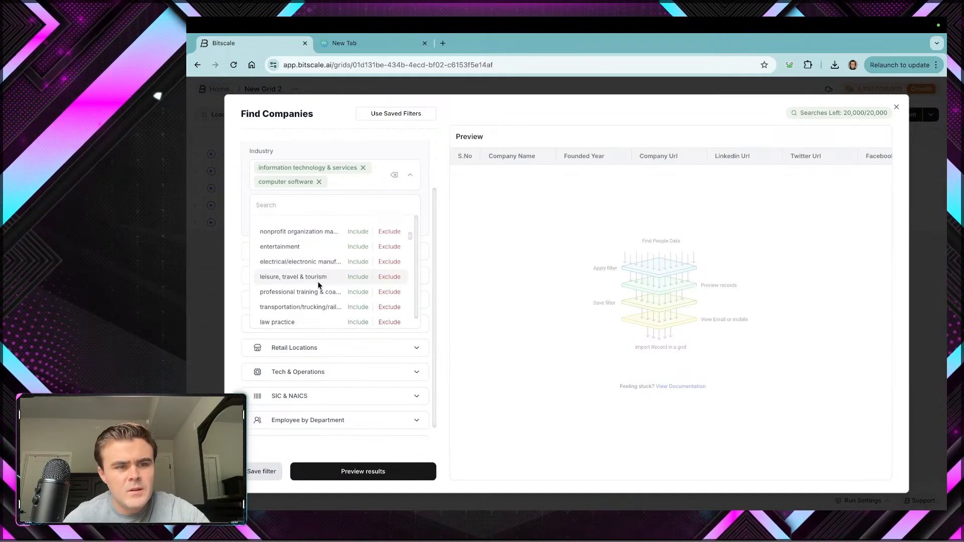
pyautogui.scroll(-3, 318, 285)
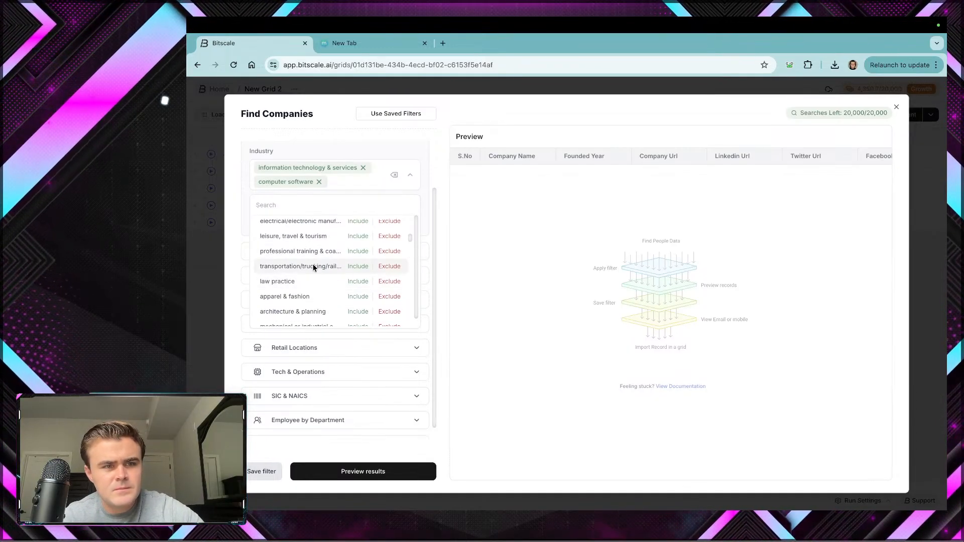
pyautogui.scroll(-1, 323, 285)
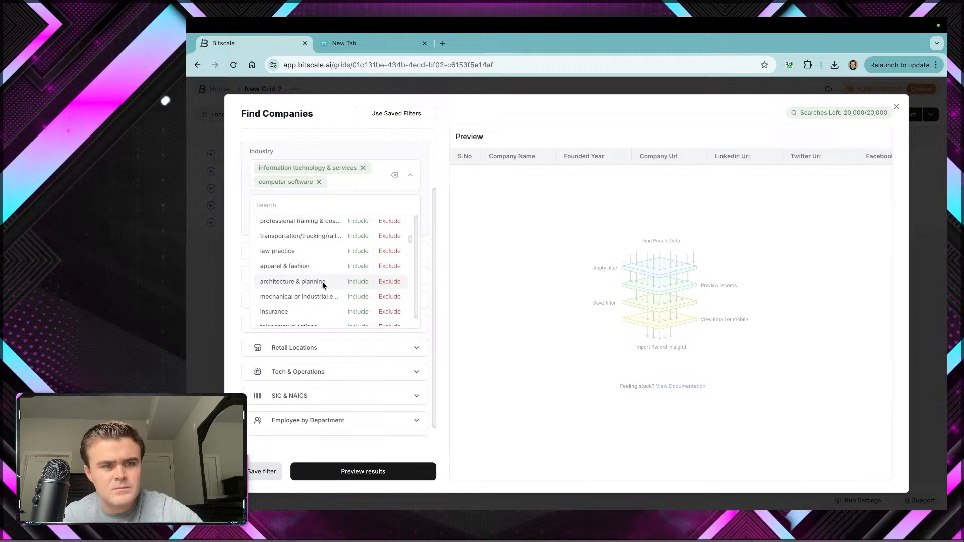
pyautogui.scroll(-1, 331, 288)
pyautogui.scroll(-1, 323, 291)
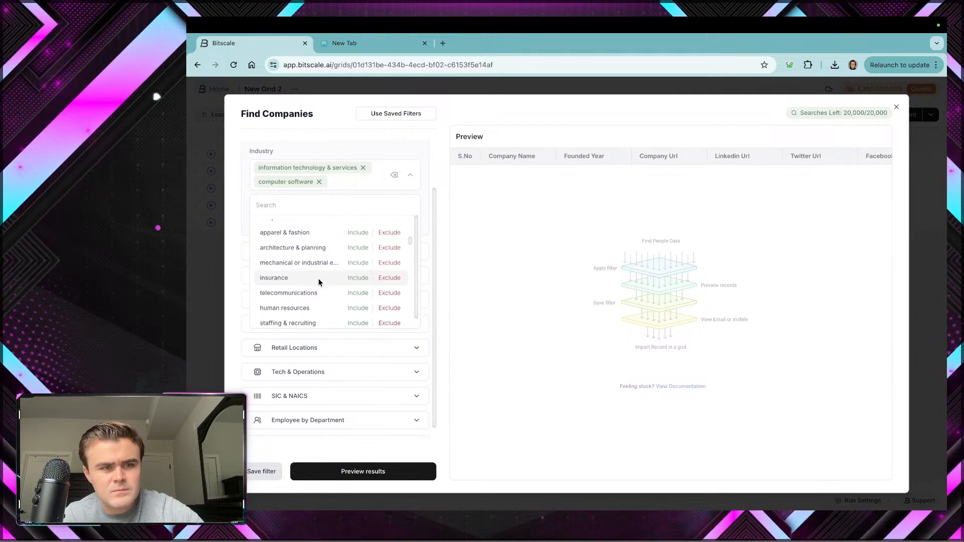
pyautogui.scroll(-3, 319, 296)
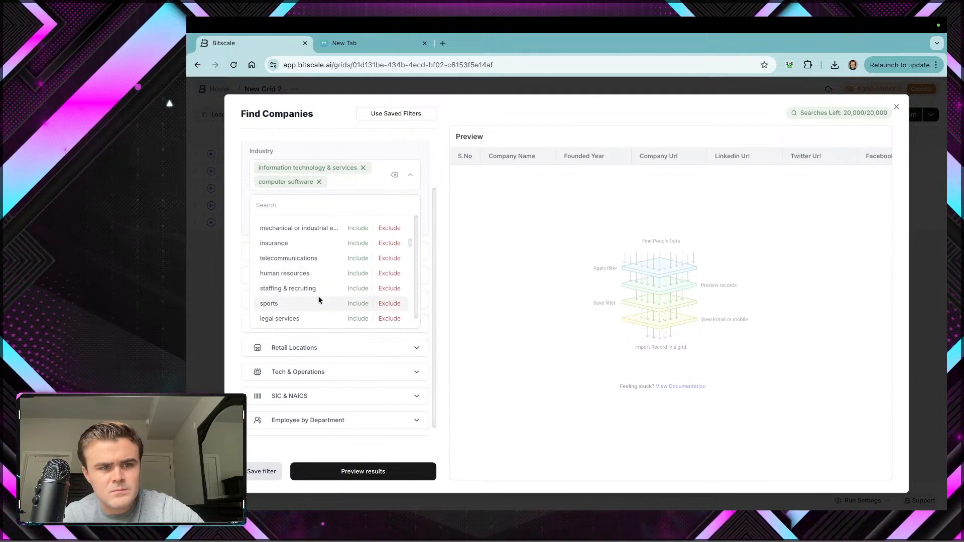
pyautogui.scroll(-1, 318, 300)
pyautogui.scroll(-2, 318, 293)
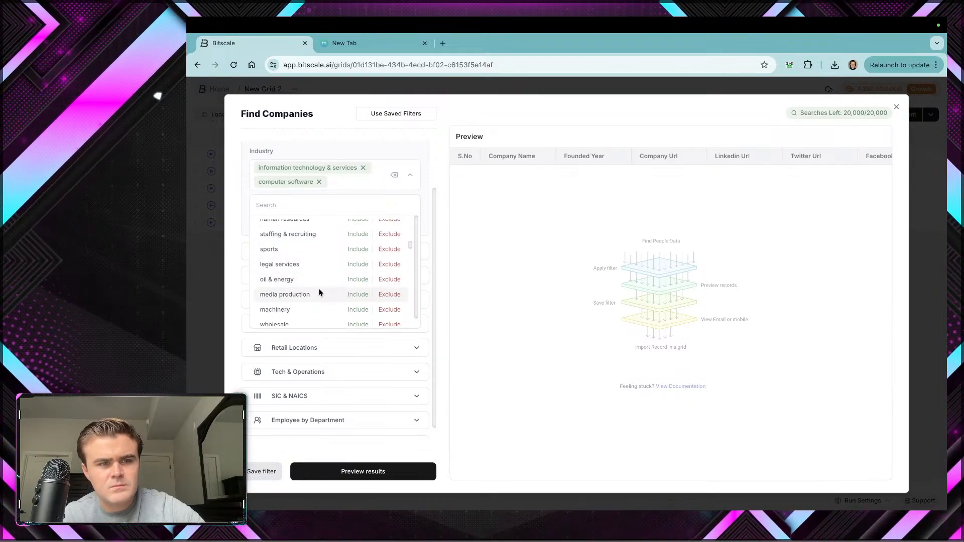
pyautogui.scroll(-4, 319, 292)
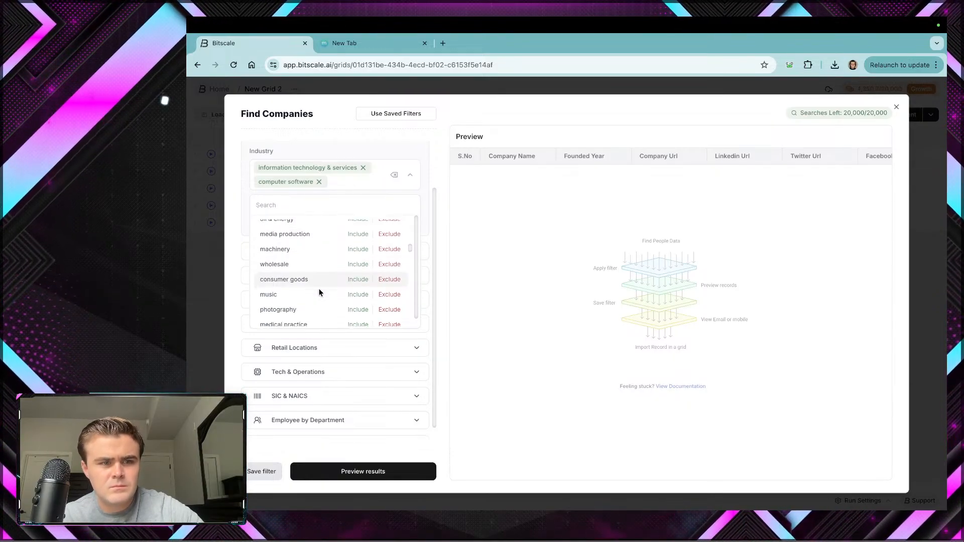
pyautogui.scroll(-2, 319, 292)
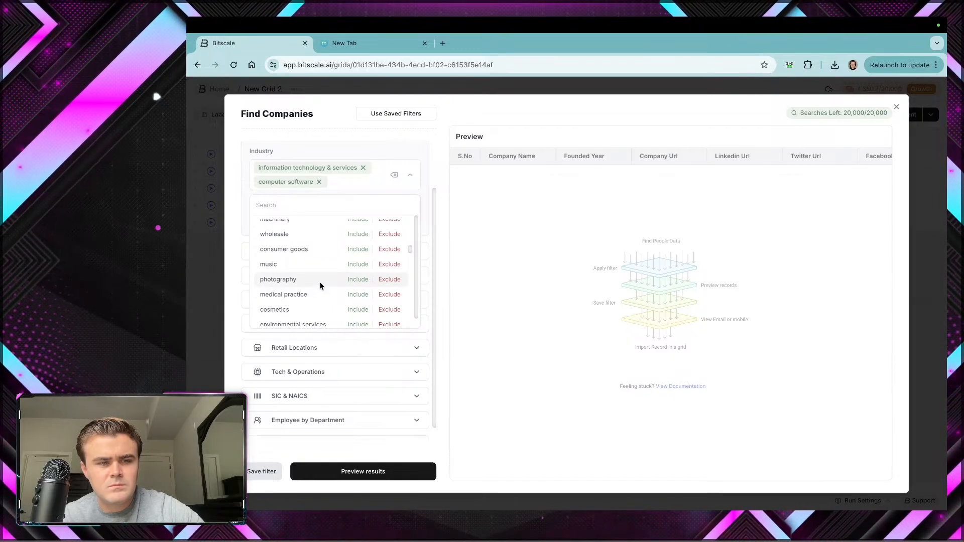
pyautogui.scroll(-3, 320, 285)
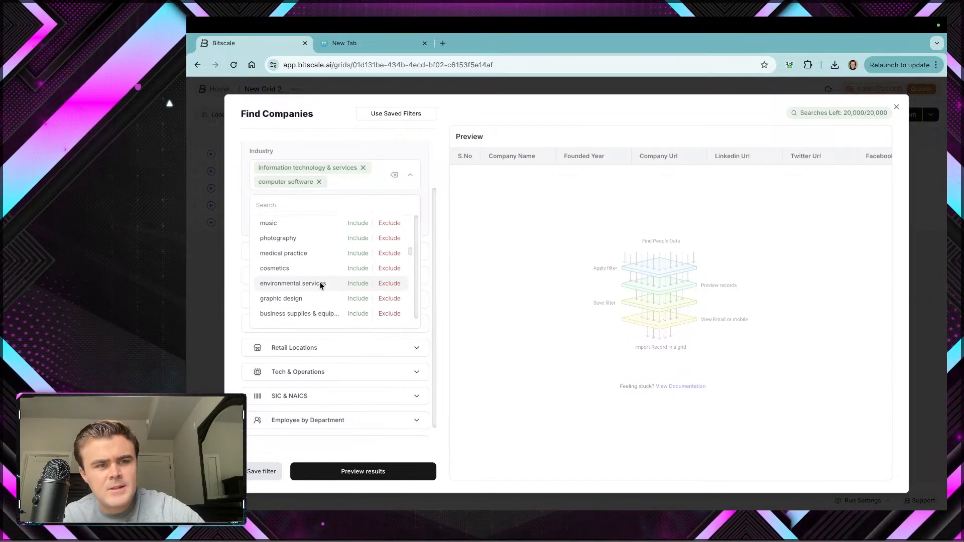
pyautogui.scroll(-1, 334, 251)
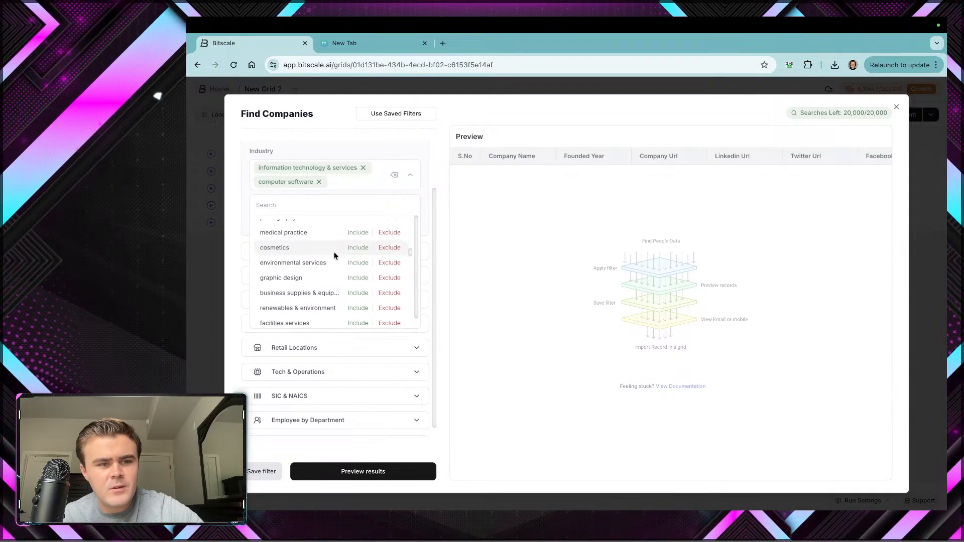
pyautogui.scroll(-4, 334, 289)
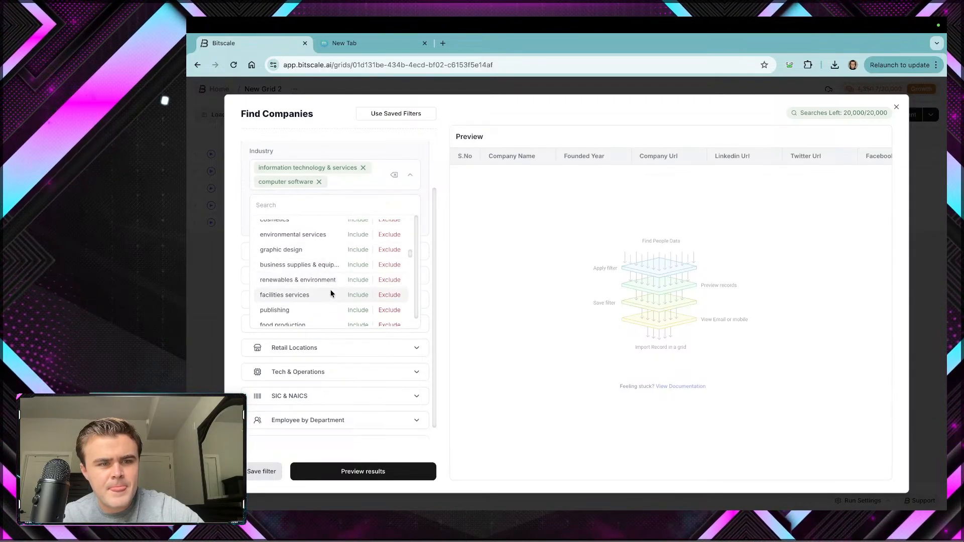
pyautogui.scroll(-3, 330, 294)
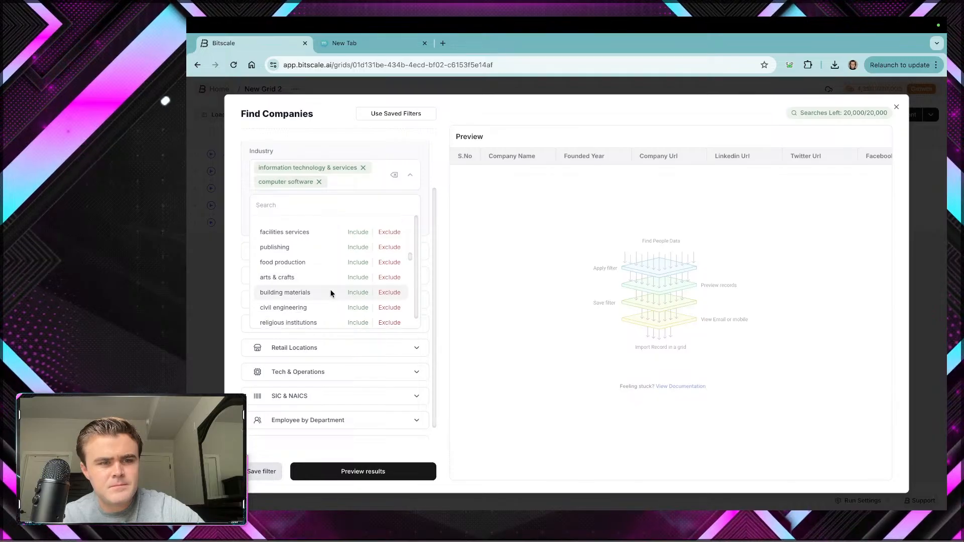
pyautogui.scroll(-3, 330, 294)
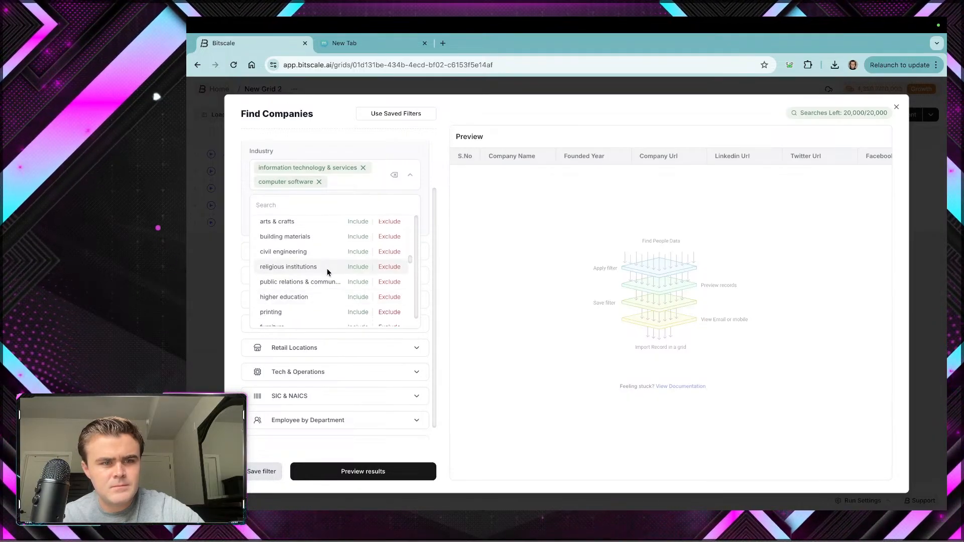
pyautogui.scroll(-5, 321, 291)
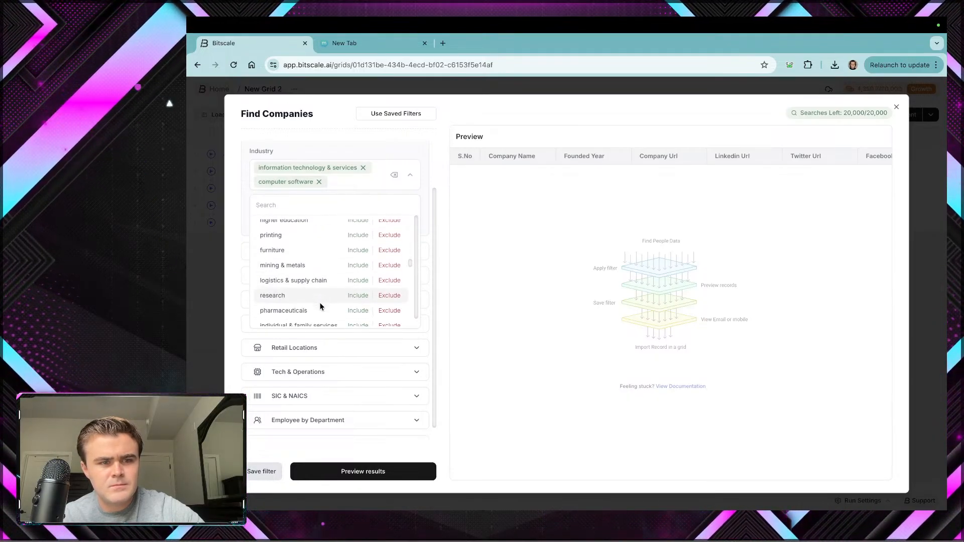
pyautogui.scroll(-3, 321, 303)
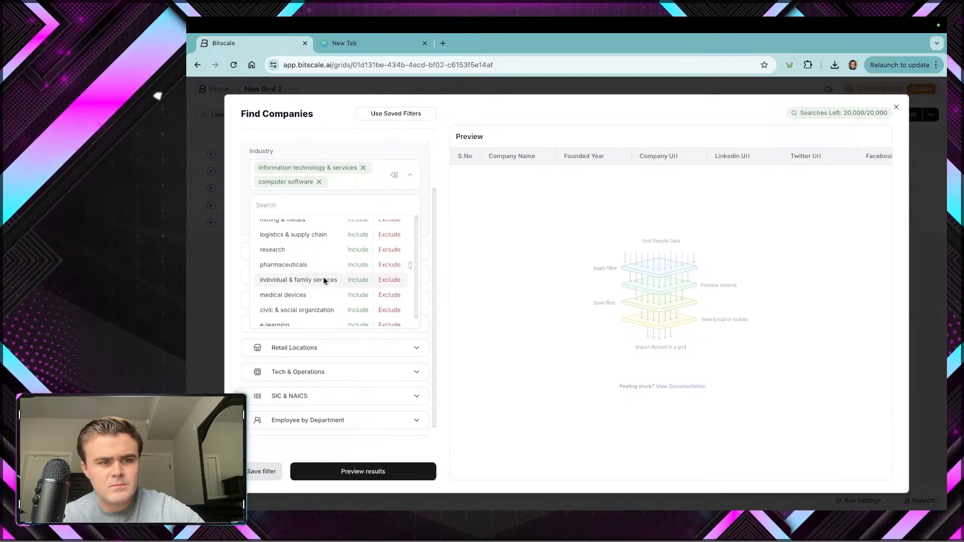
pyautogui.scroll(-5, 325, 300)
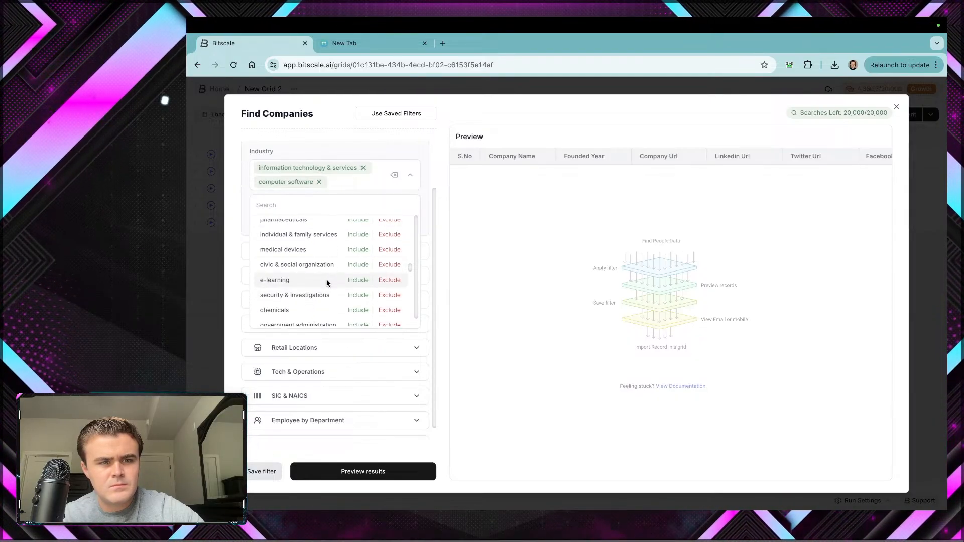
pyautogui.scroll(-4, 327, 284)
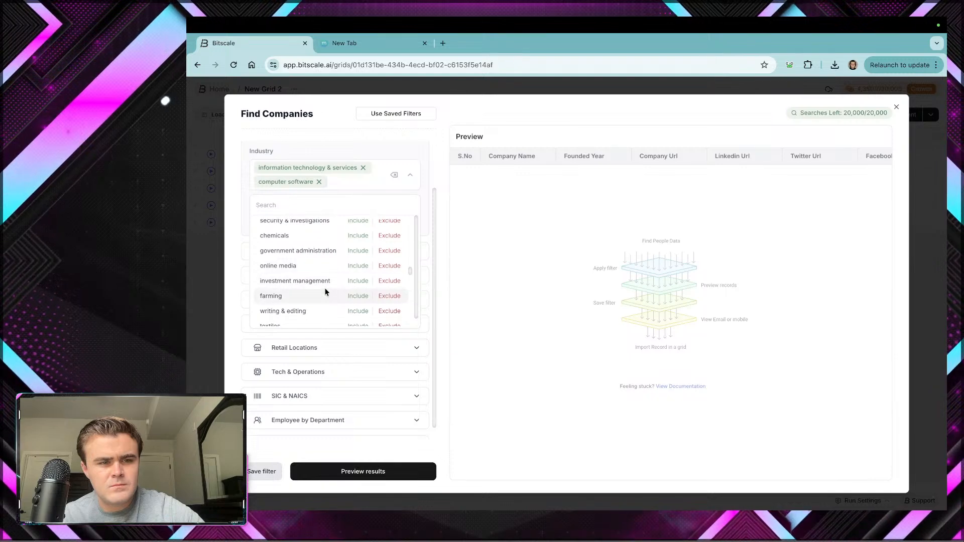
pyautogui.scroll(-4, 317, 287)
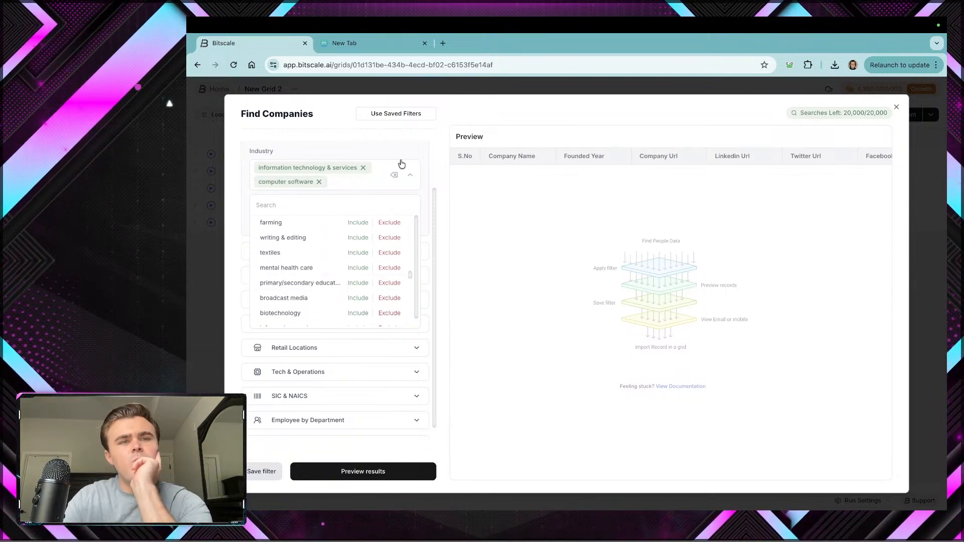
# Step: Switch to the empty browser tab and open the apollo.io website
pyautogui.click(362, 43)
pyautogui.write('apoo')
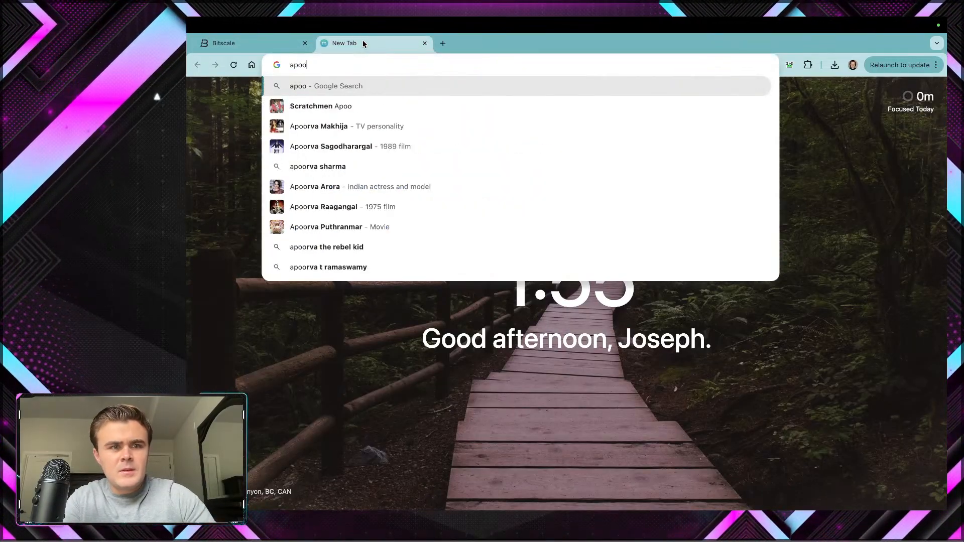
pyautogui.press('BackSpace')
pyautogui.write('llo.i')
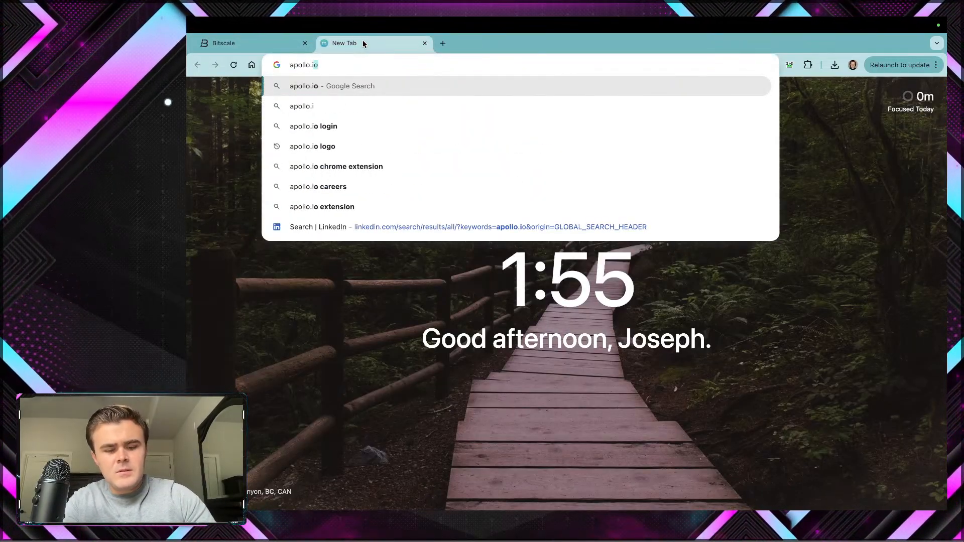
pyautogui.press('Return')
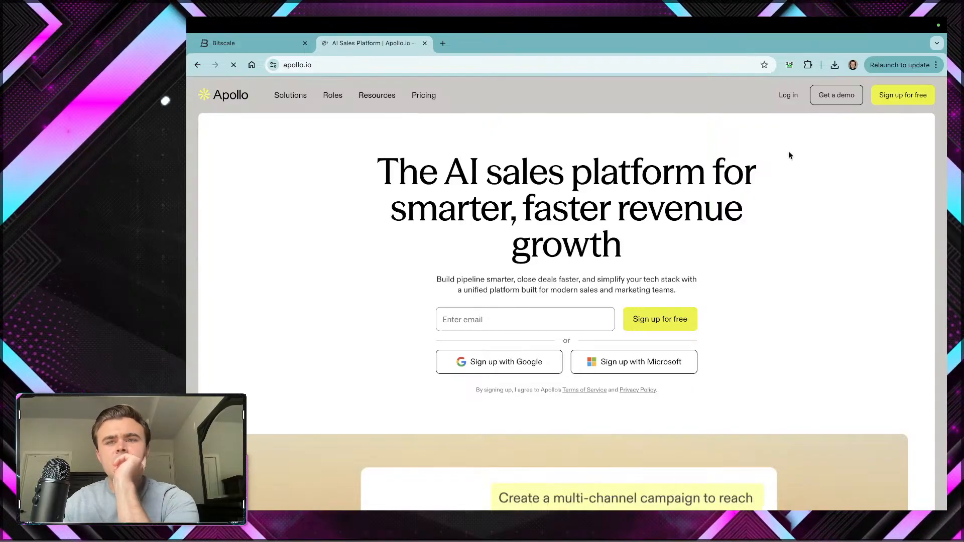
# Step: Log in to Apollo with the Google account
pyautogui.click(787, 95)
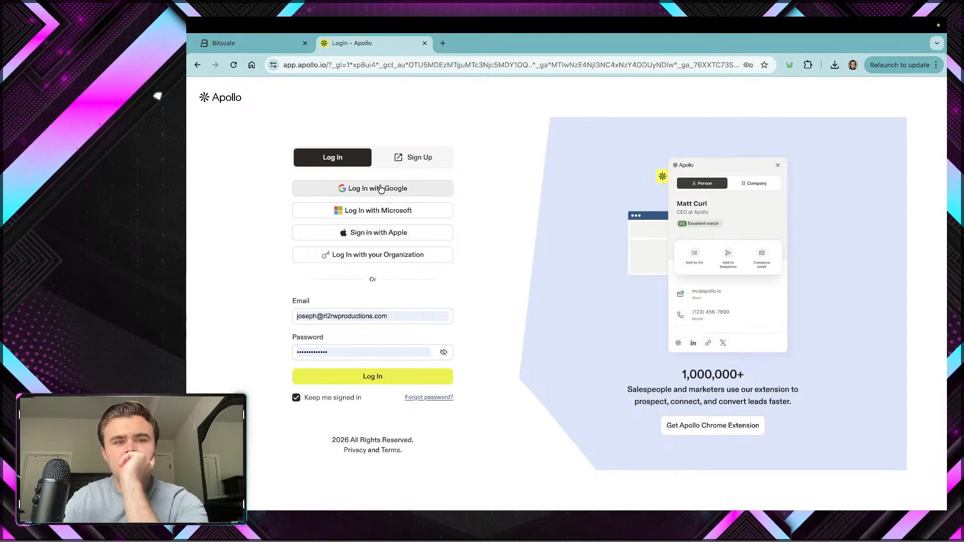
pyautogui.click(381, 188)
pyautogui.click(636, 163)
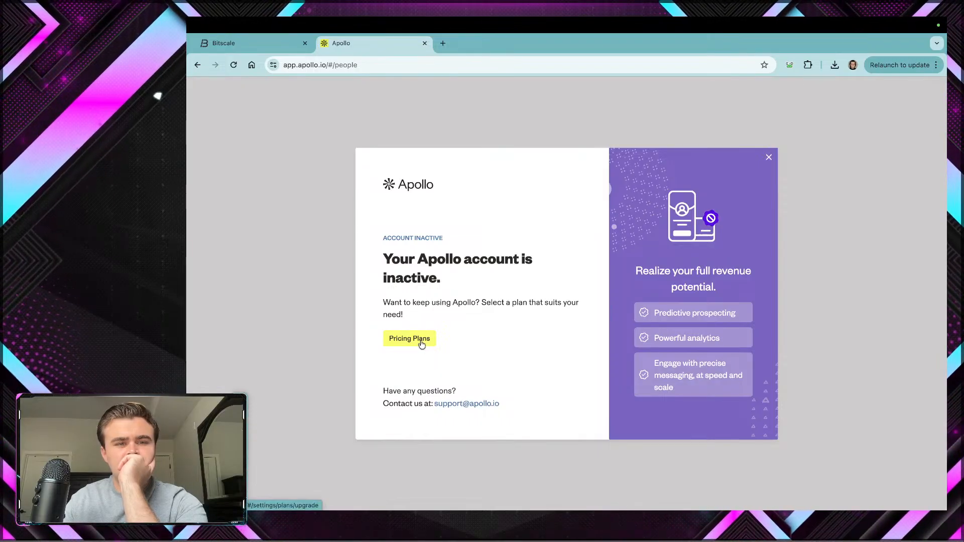
# Step: Dismiss the inactive-account notice and the offer to unlock full sorting
pyautogui.click(768, 159)
pyautogui.click(670, 329)
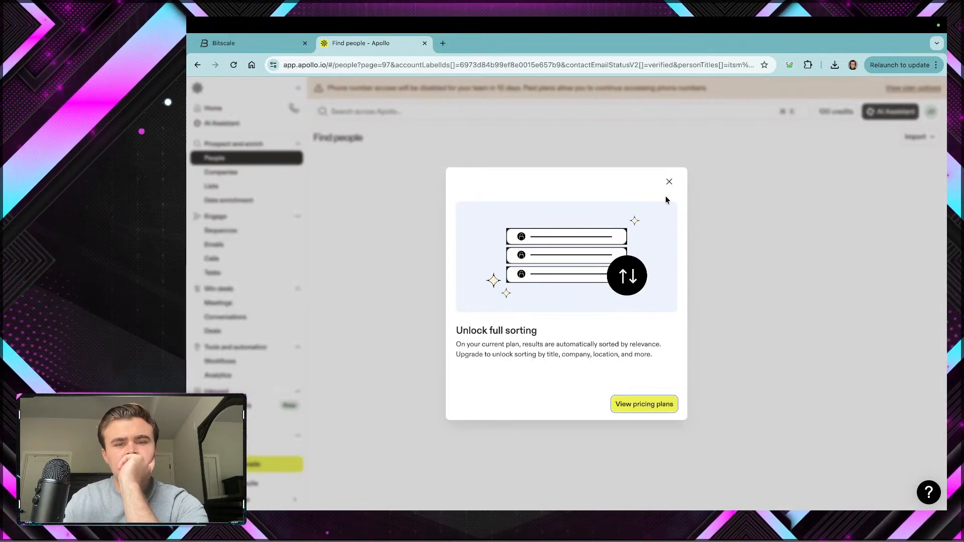
pyautogui.click(668, 183)
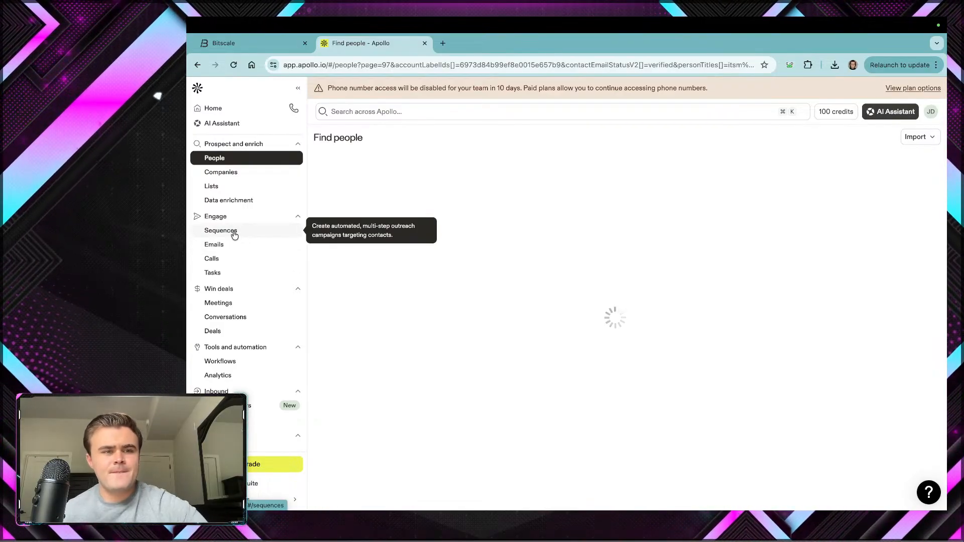
# Step: Open Apollo's company search, completing the Cloudflare verification, and check the list of saved searches without choosing one
pyautogui.click(219, 178)
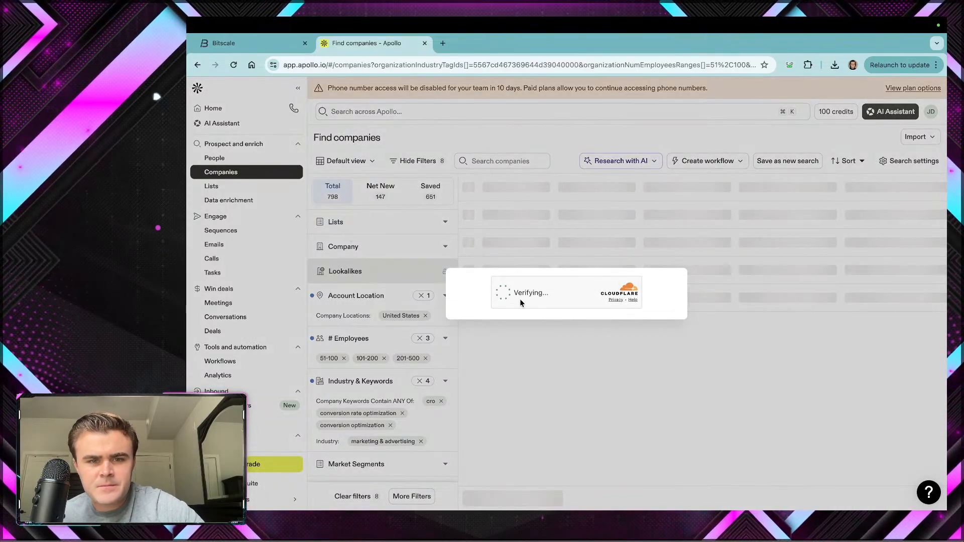
pyautogui.click(501, 294)
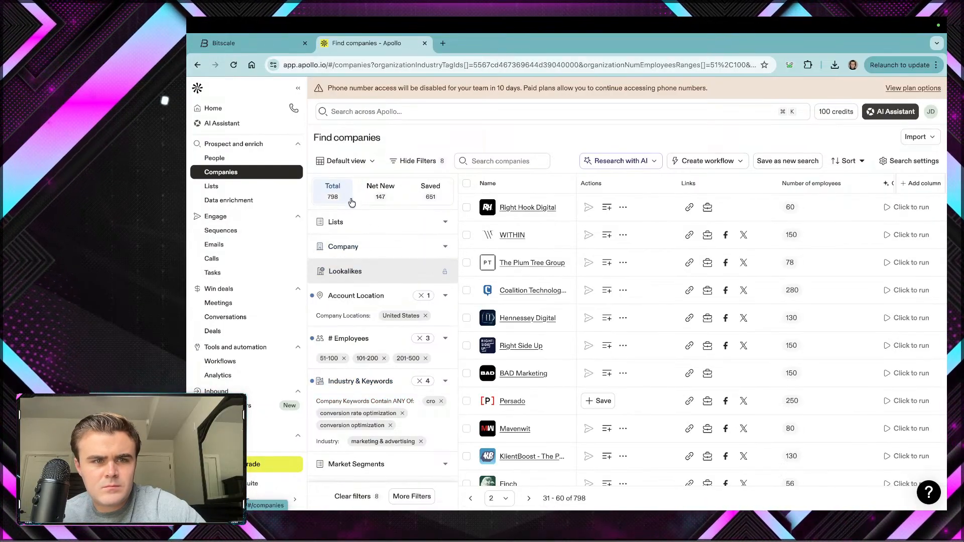
pyautogui.click(350, 169)
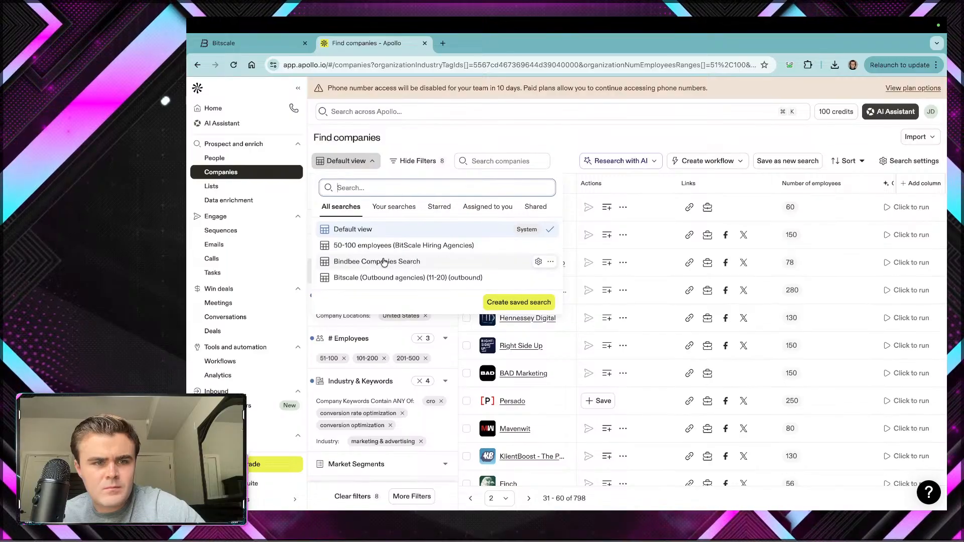
pyautogui.click(412, 137)
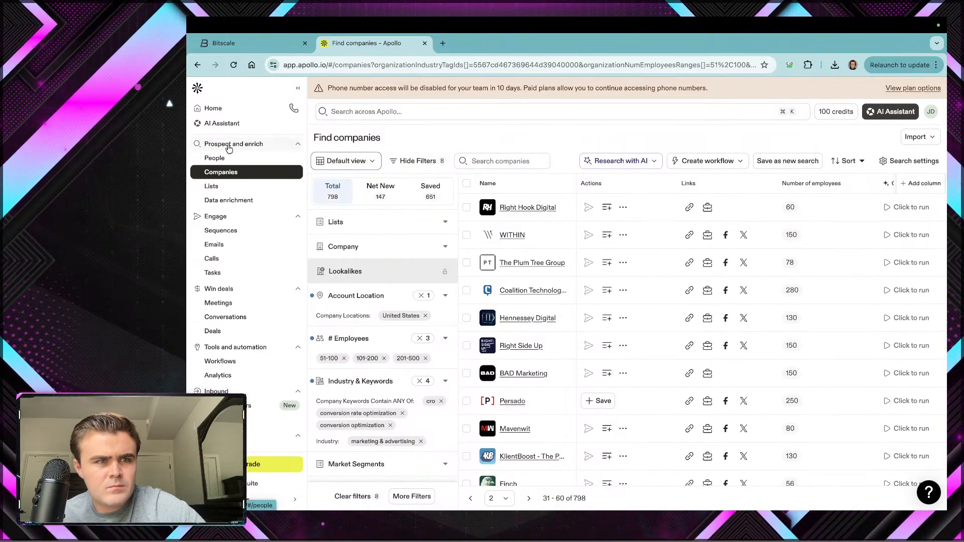
# Step: Clear all filters from Apollo's company search and look over the Company and Account Location filter options
pyautogui.click(360, 503)
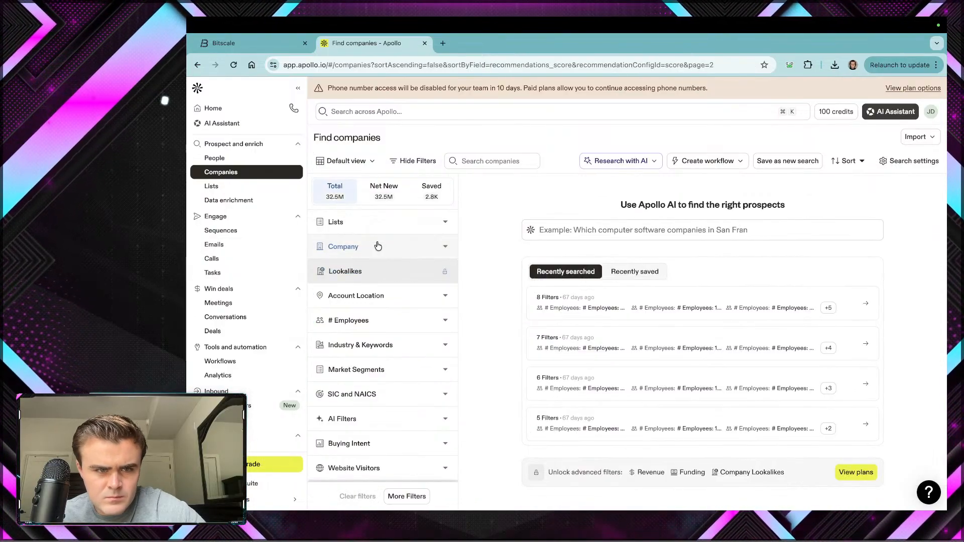
pyautogui.click(412, 249)
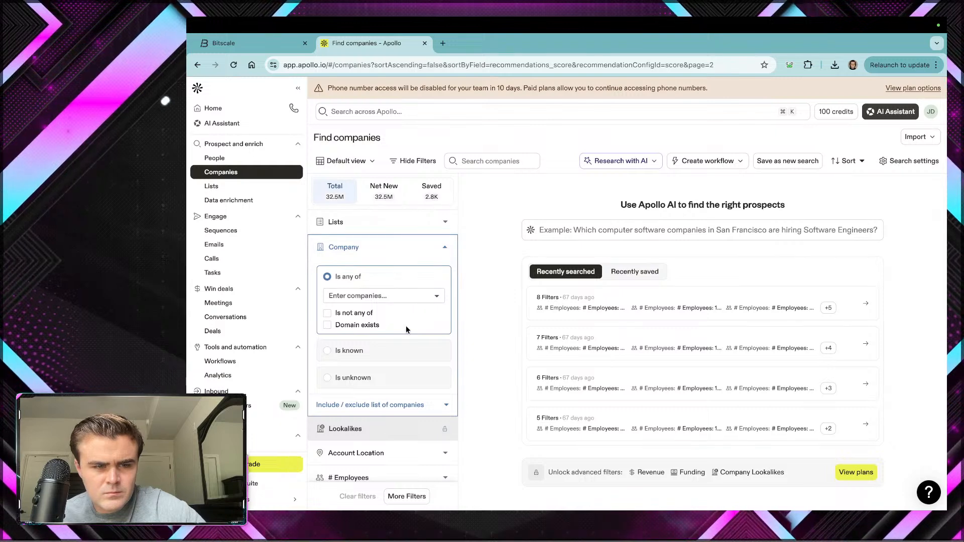
pyautogui.scroll(-1, 406, 329)
pyautogui.scroll(-1, 407, 331)
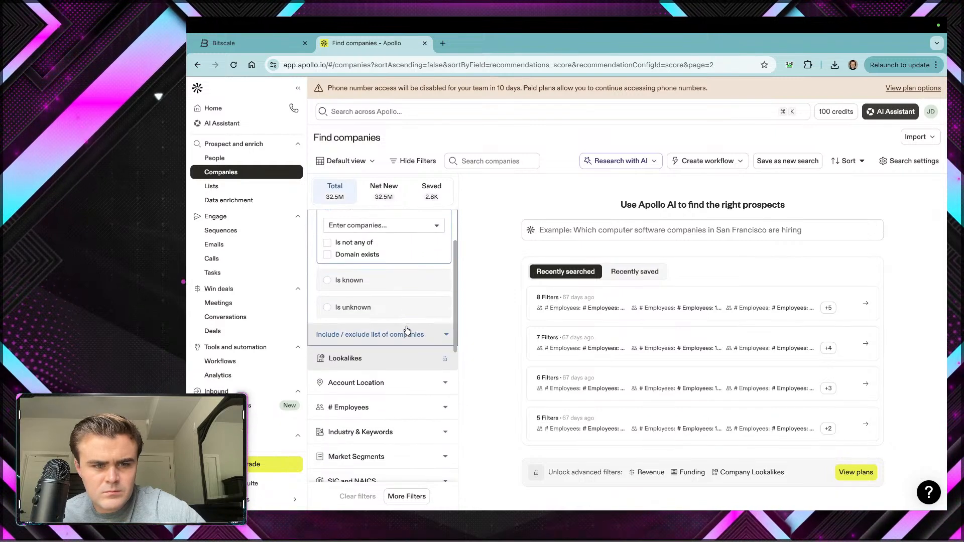
pyautogui.click(444, 375)
pyautogui.scroll(1, 433, 326)
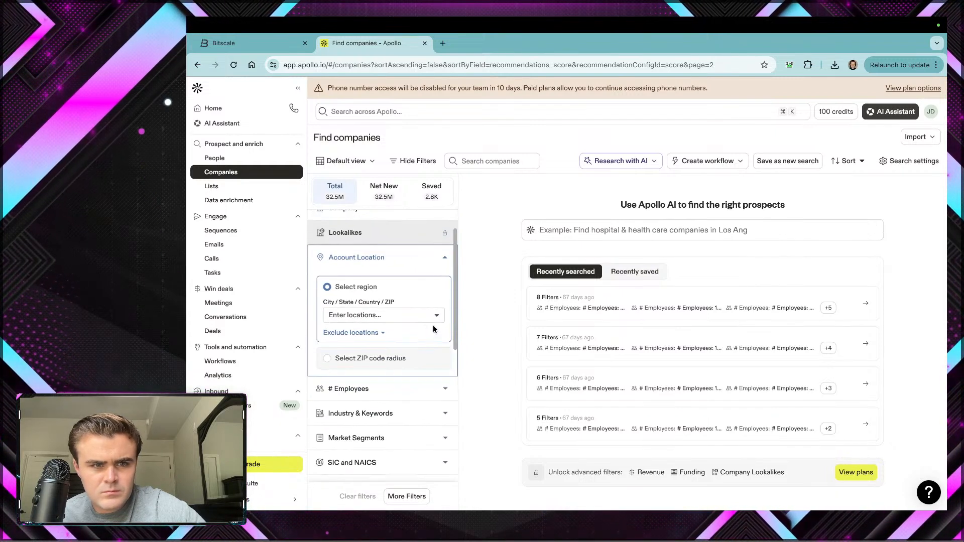
pyautogui.click(444, 261)
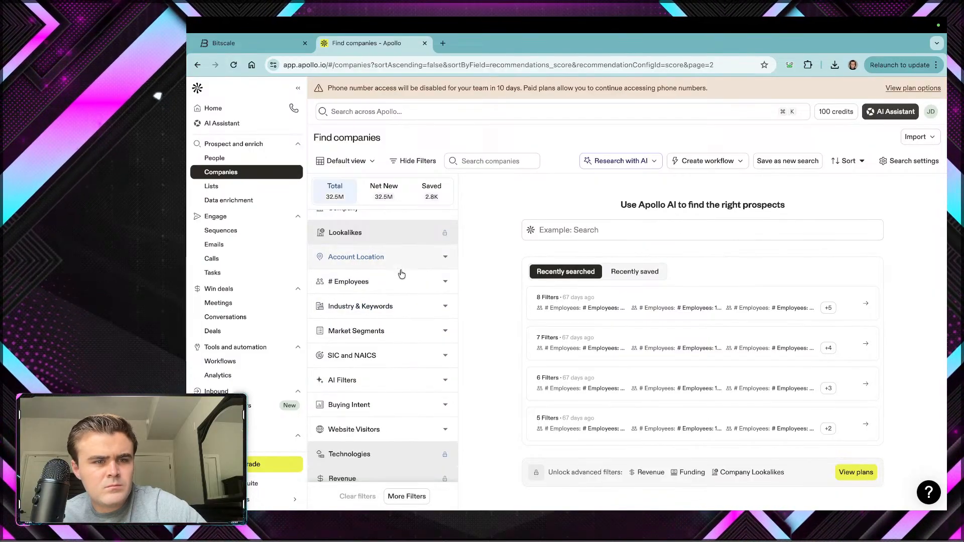
# Step: Expand Apollo's Industry & Keywords filter and look through the available industries without choosing one
pyautogui.click(441, 302)
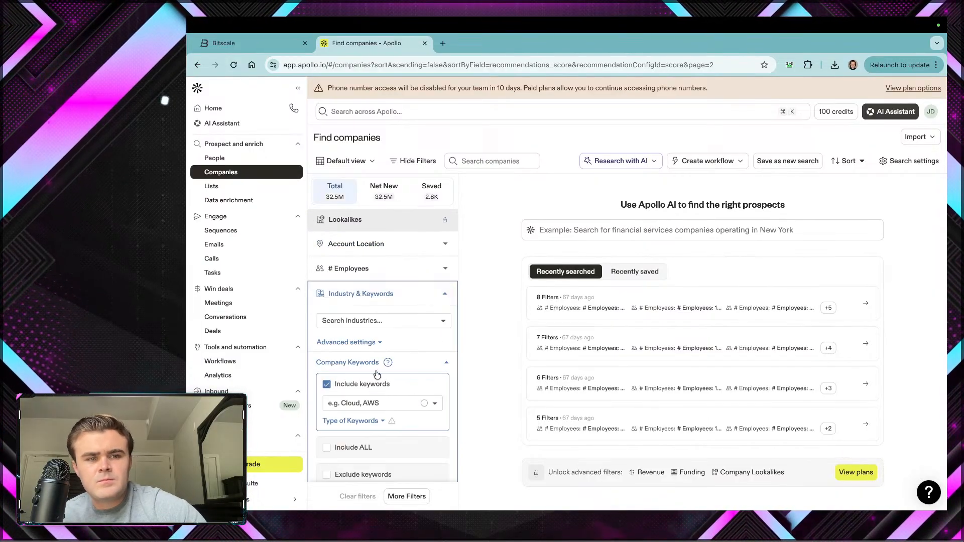
pyautogui.click(373, 322)
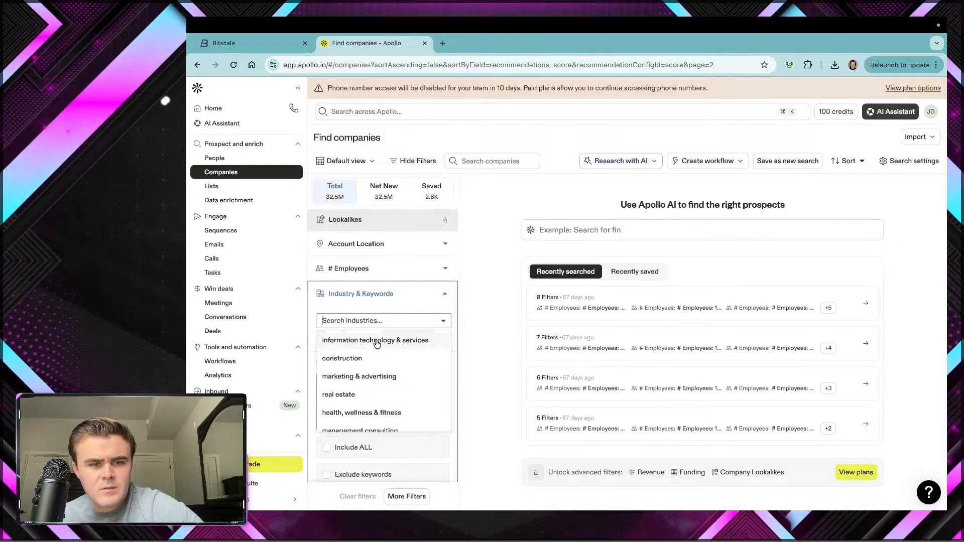
pyautogui.scroll(-3, 378, 359)
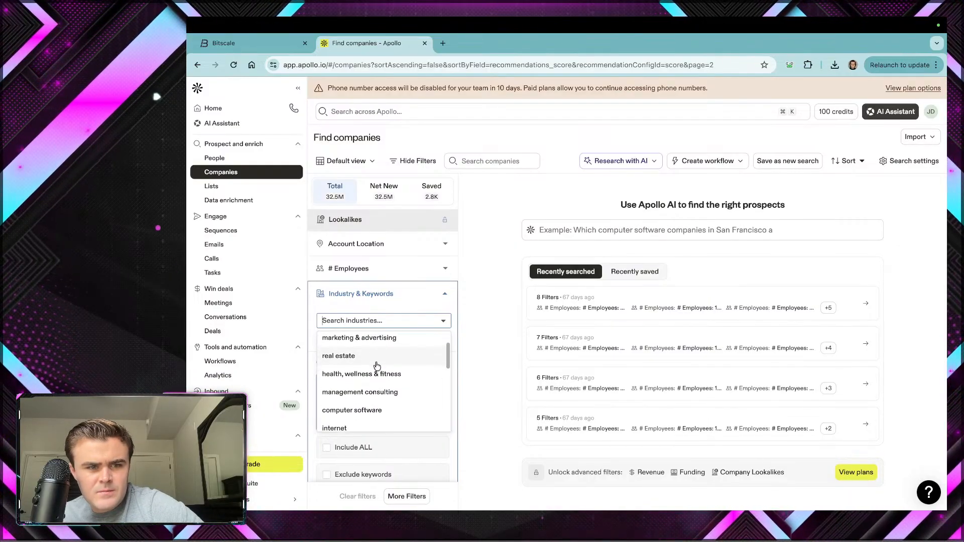
pyautogui.scroll(-7, 377, 365)
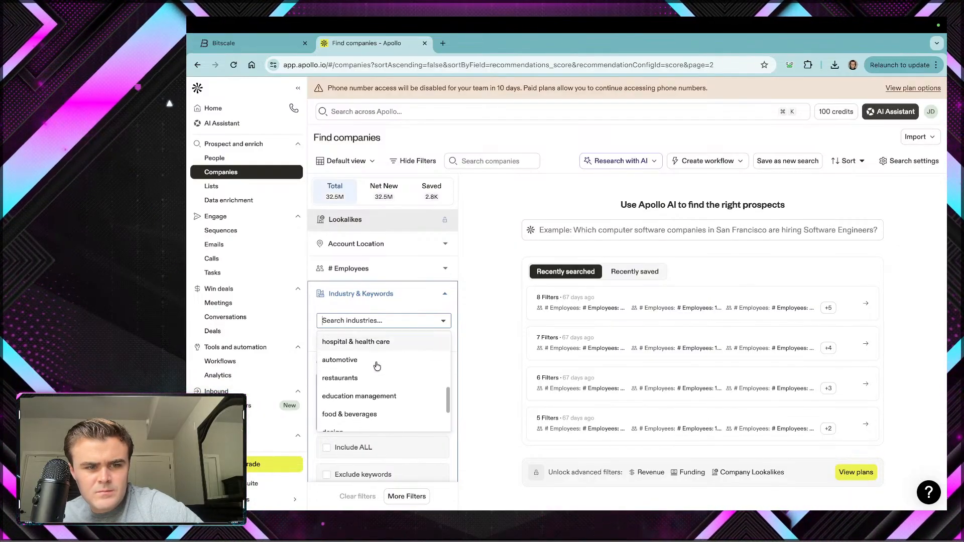
pyautogui.scroll(10, 379, 395)
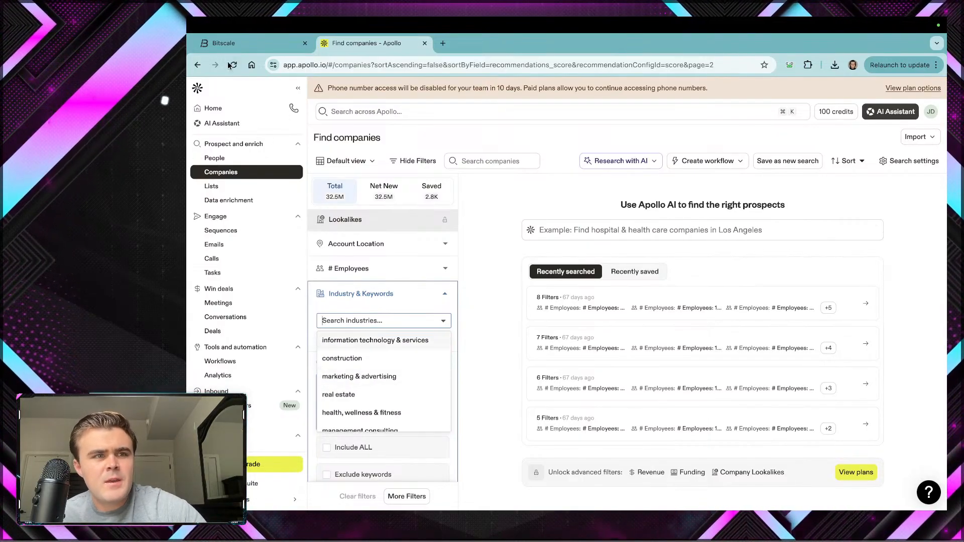
# Step: Switch to Bitscale and read through the rest of the Industry options in the Find Companies filters
pyautogui.click(224, 44)
pyautogui.scroll(-10, 331, 279)
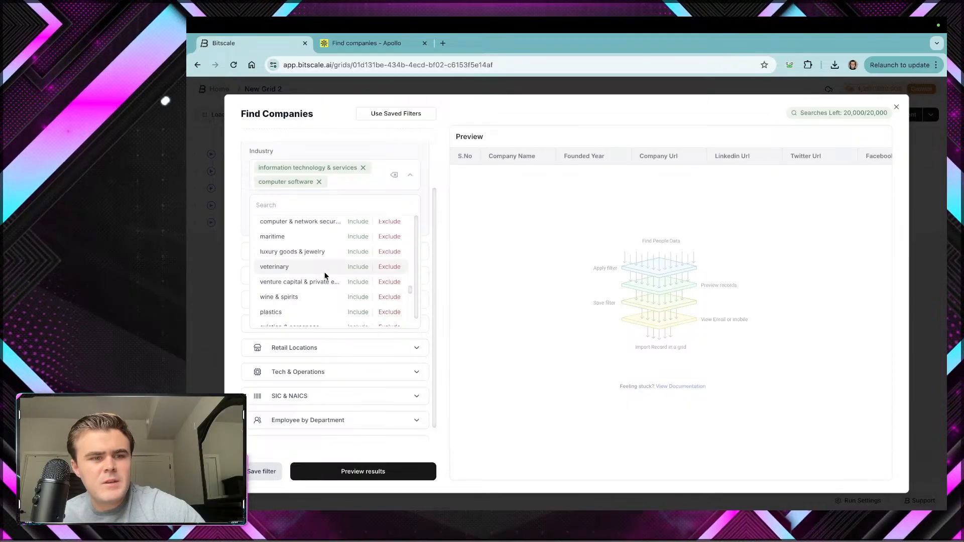
pyautogui.scroll(3, 321, 279)
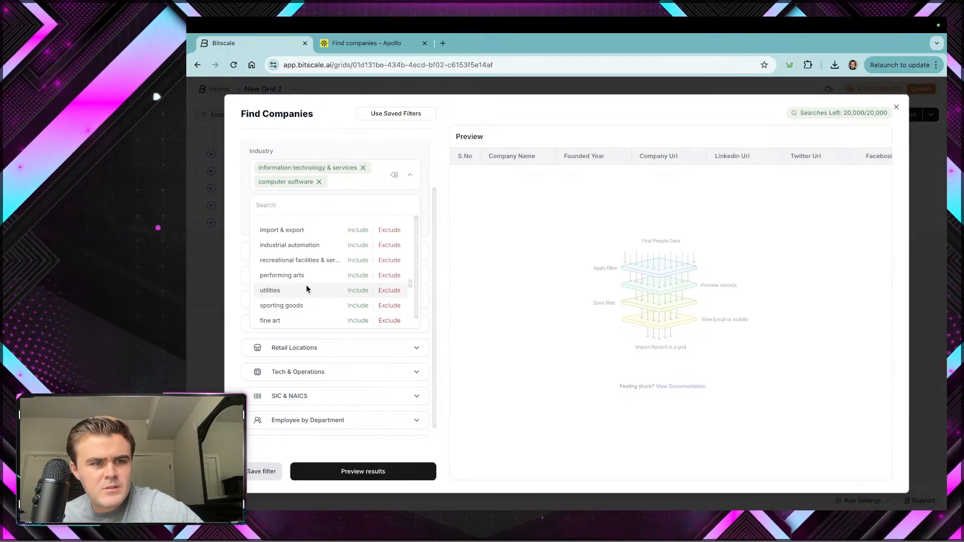
pyautogui.scroll(-4, 297, 281)
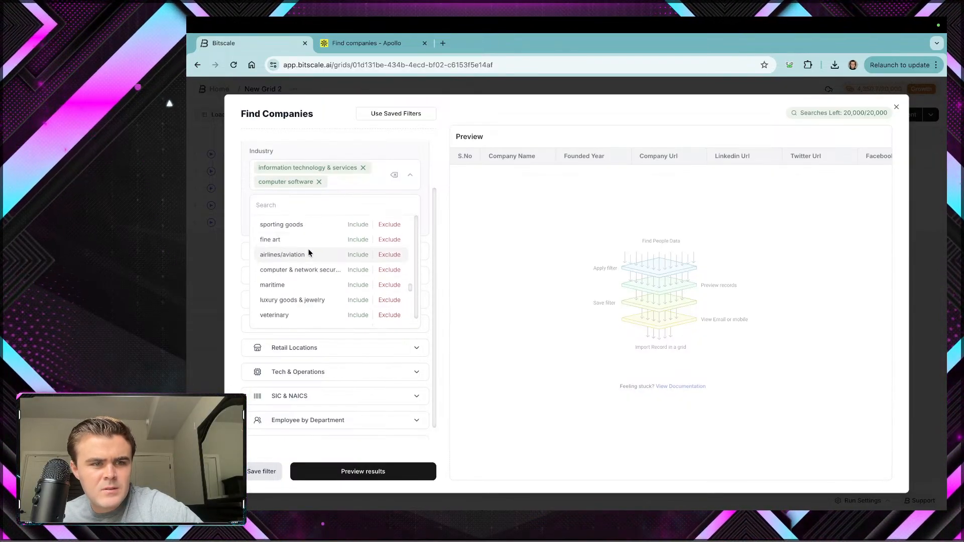
pyautogui.scroll(-4, 283, 281)
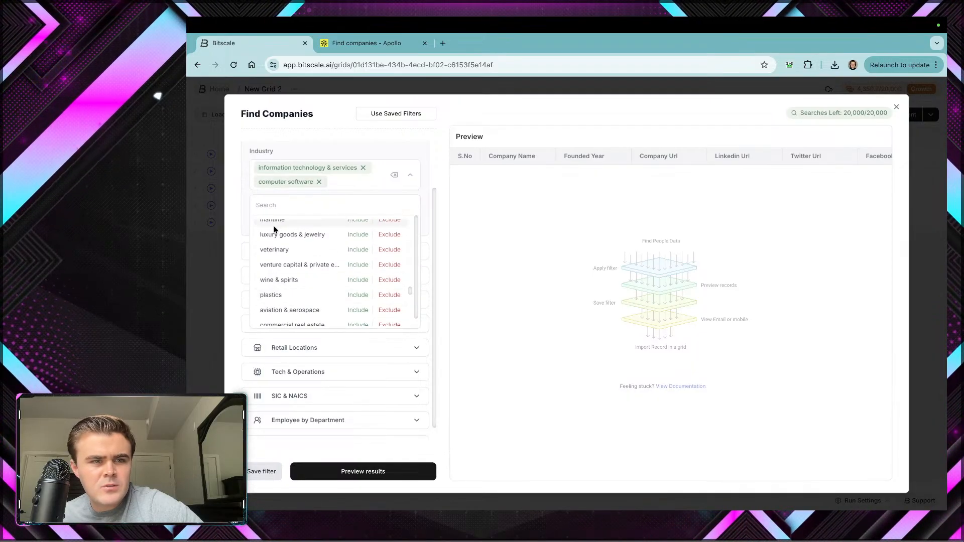
pyautogui.scroll(-4, 276, 283)
pyautogui.scroll(2, 277, 255)
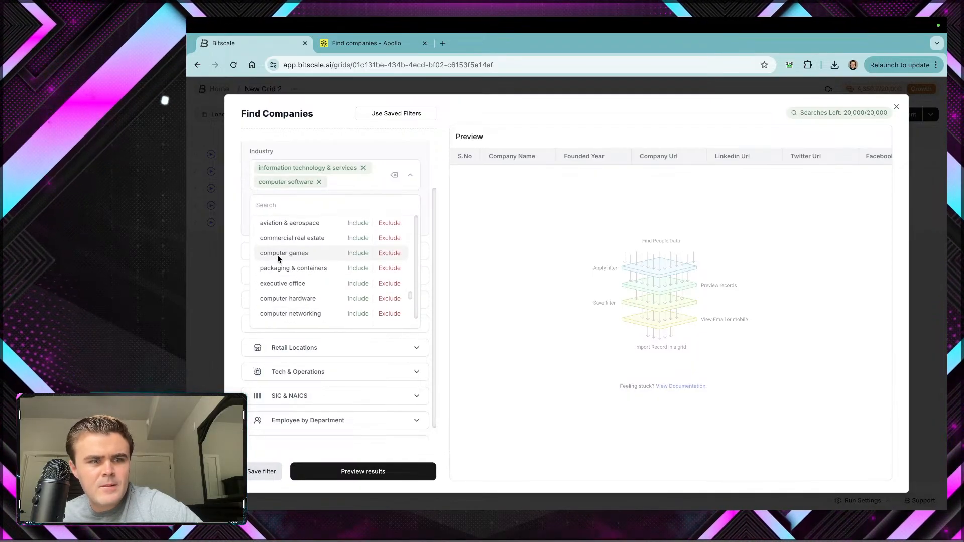
pyautogui.scroll(-4, 271, 269)
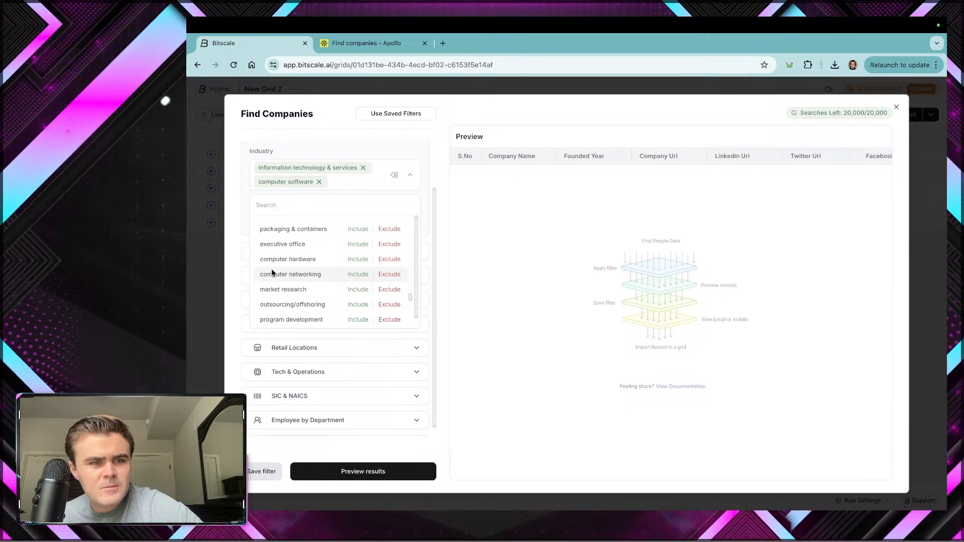
pyautogui.scroll(-14, 271, 269)
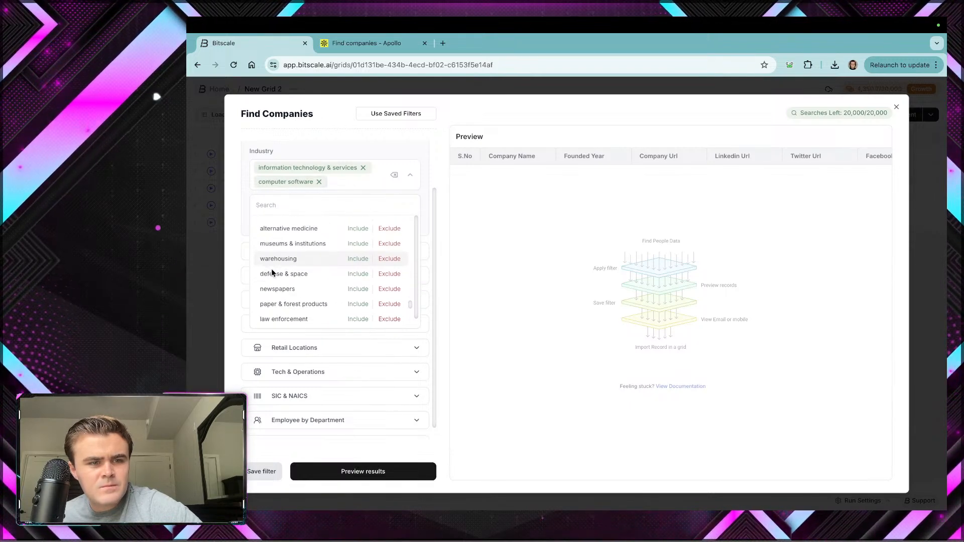
pyautogui.scroll(-15, 271, 269)
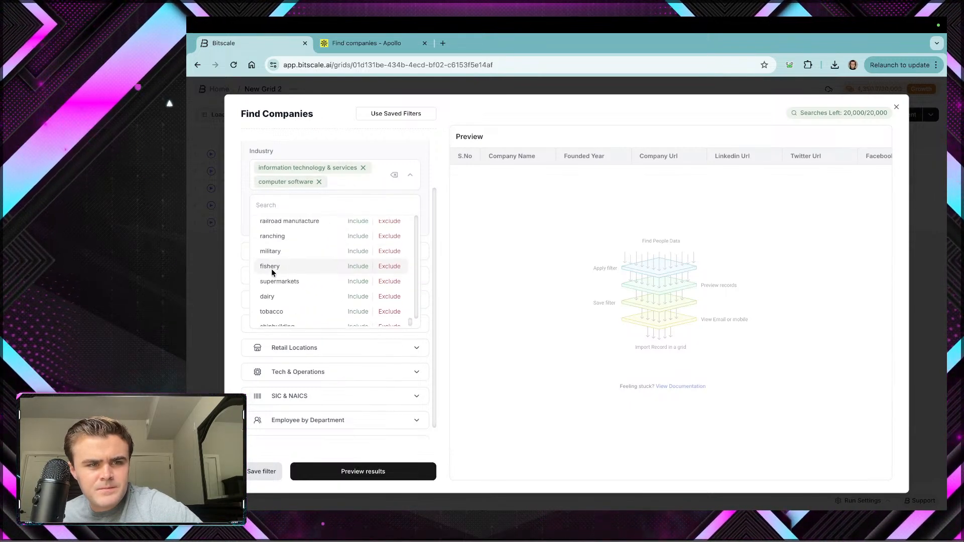
pyautogui.scroll(-4, 271, 269)
# Step: Return to Apollo and review its industry list again for comparison with Bitscale's options
pyautogui.hotkey('ctrl', 'Tab')
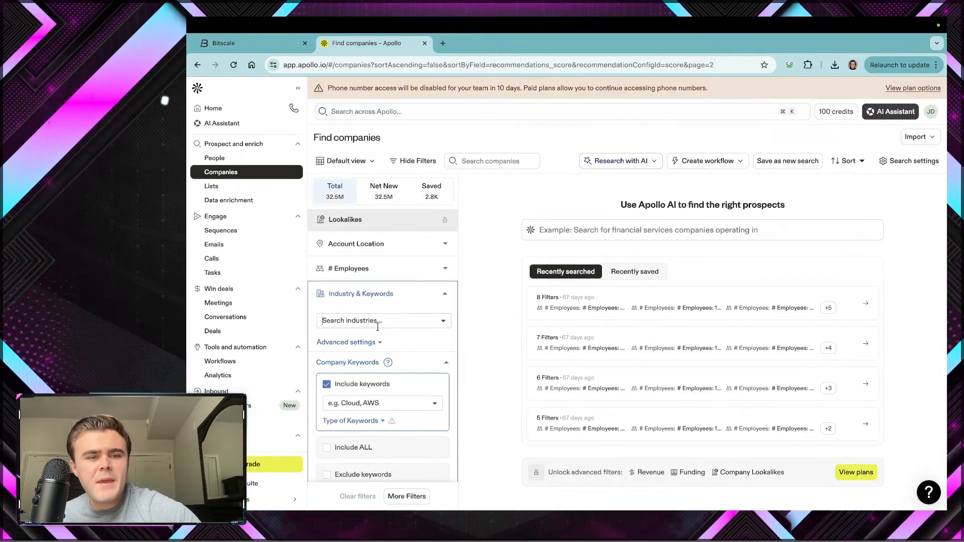
pyautogui.click(385, 317)
pyautogui.scroll(-5, 375, 366)
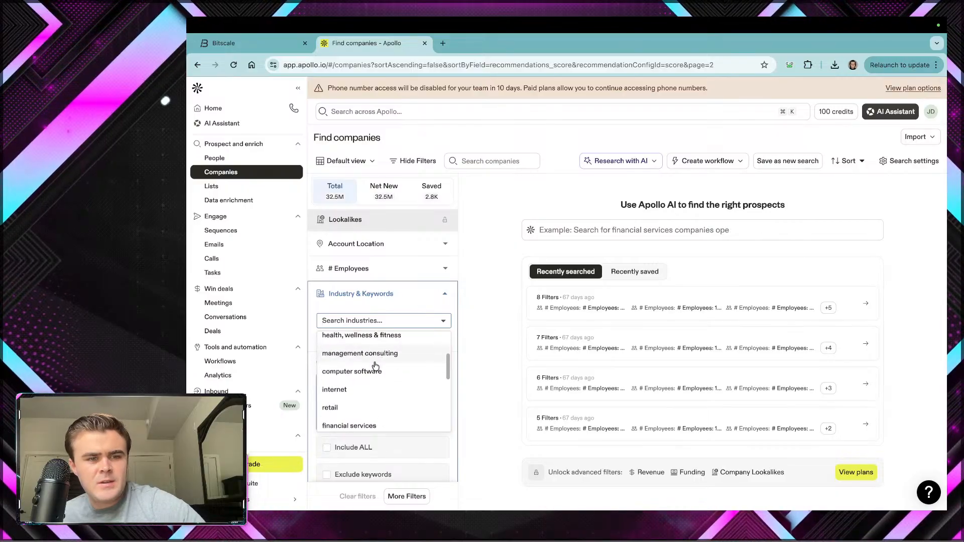
pyautogui.scroll(-6, 375, 366)
pyautogui.scroll(4, 375, 366)
pyautogui.scroll(4, 376, 359)
pyautogui.scroll(2, 355, 308)
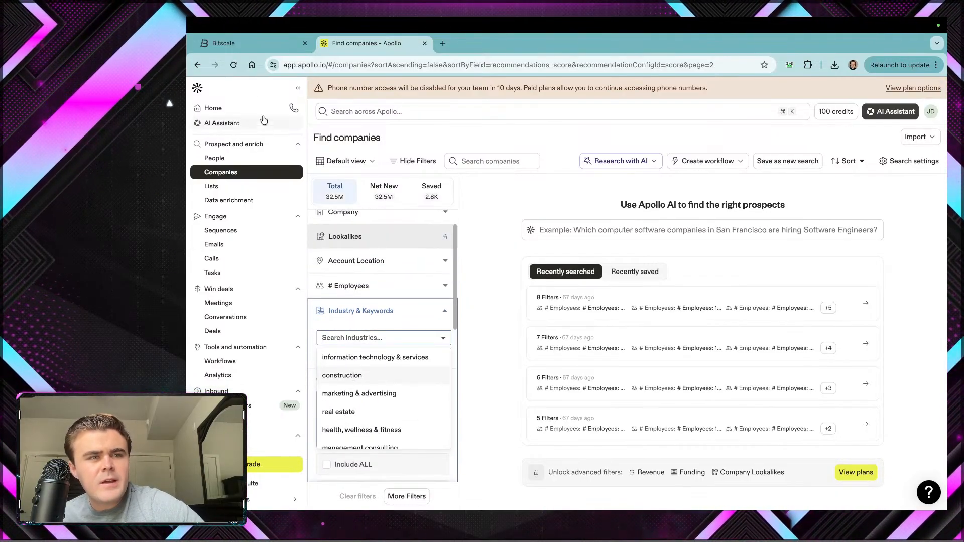
# Step: Go back to Bitscale, close the Industry list and check the Company Headcount filter without setting a range
pyautogui.click(236, 45)
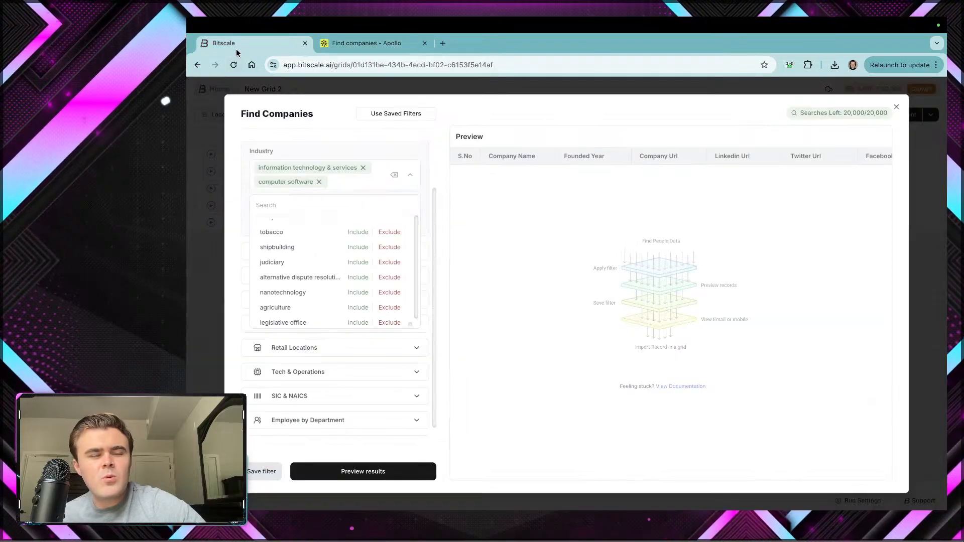
pyautogui.click(238, 259)
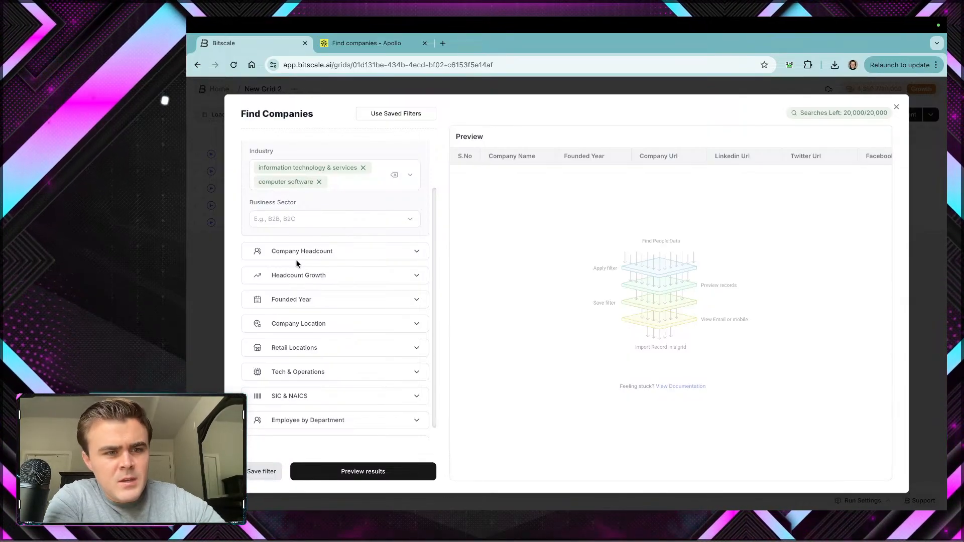
pyautogui.scroll(1, 346, 257)
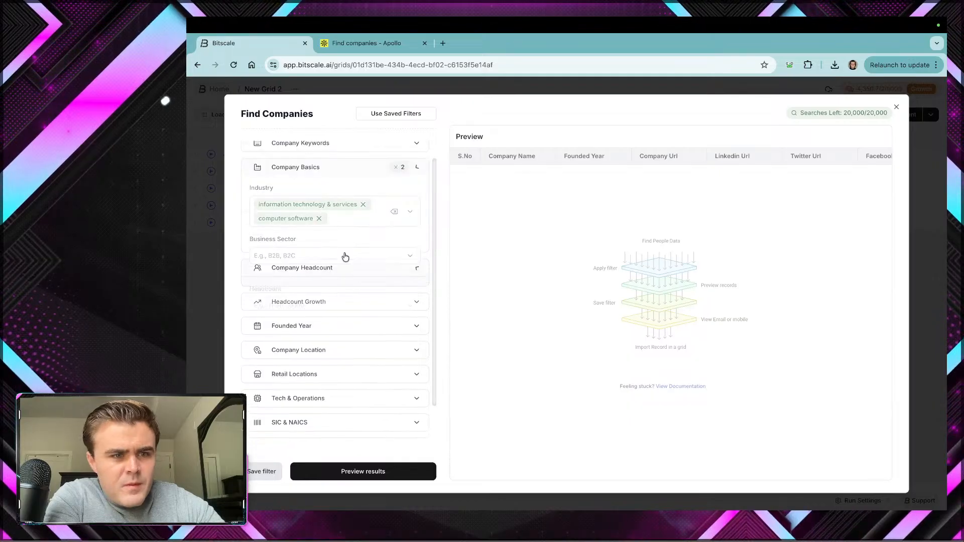
pyautogui.scroll(1, 335, 242)
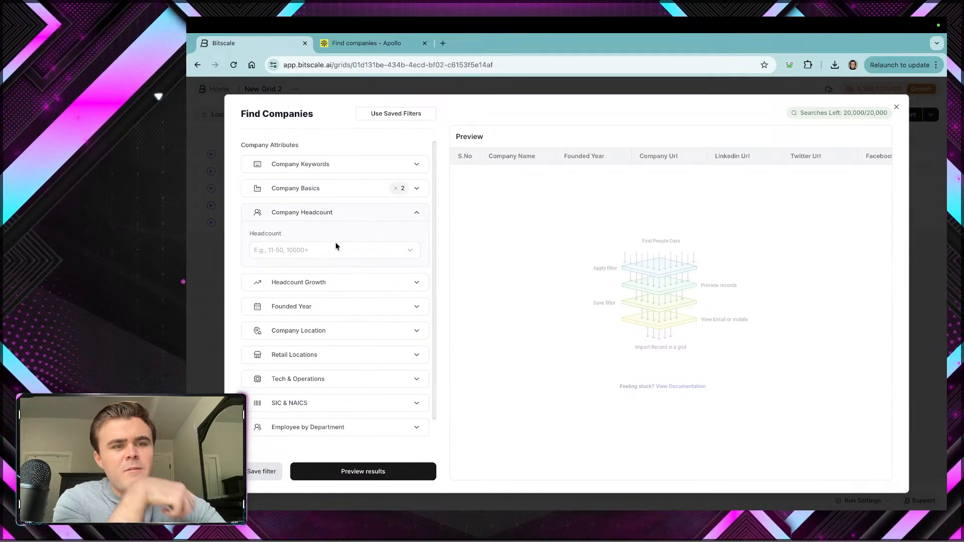
pyautogui.click(341, 218)
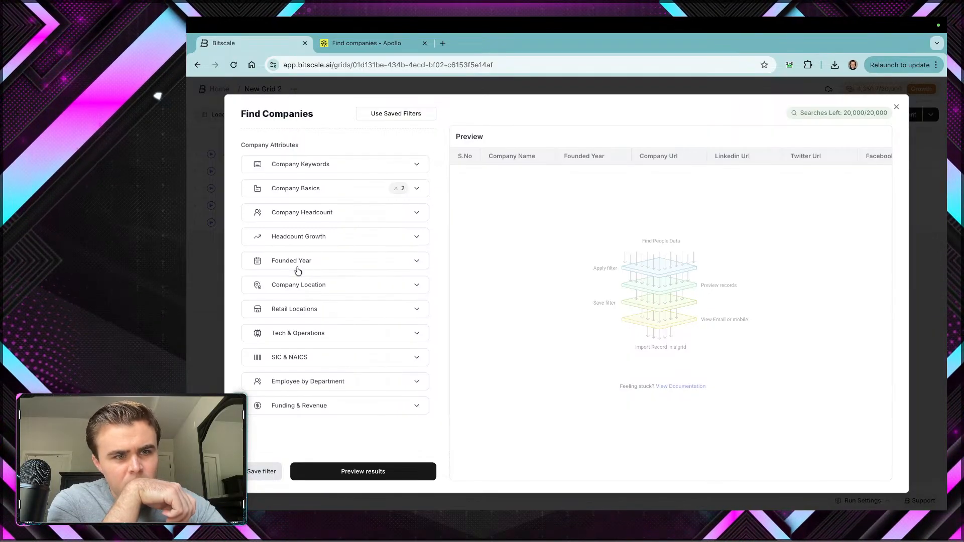
# Step: Expand the Company Location filter and look through the available locations without including or excluding any
pyautogui.click(331, 285)
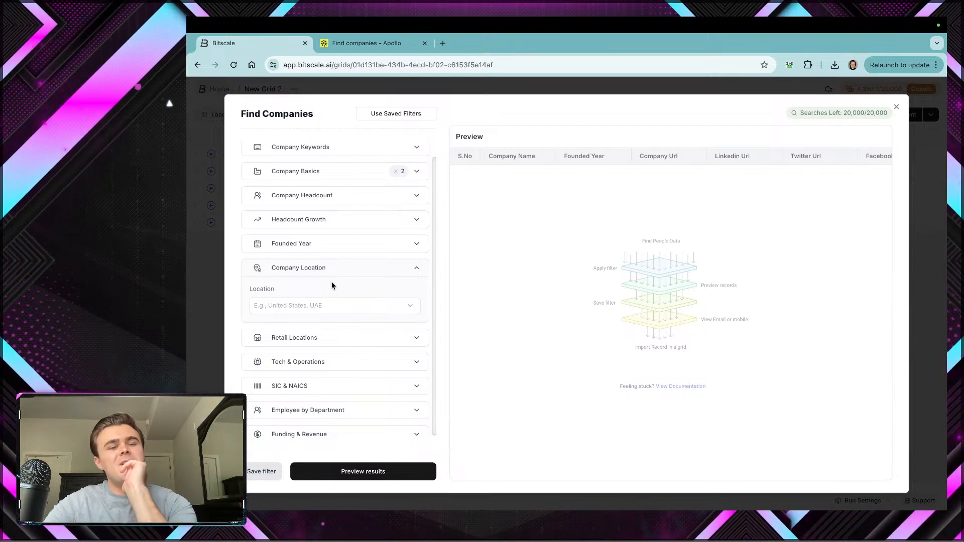
pyautogui.click(347, 309)
pyautogui.scroll(-1, 325, 359)
pyautogui.scroll(1, 325, 359)
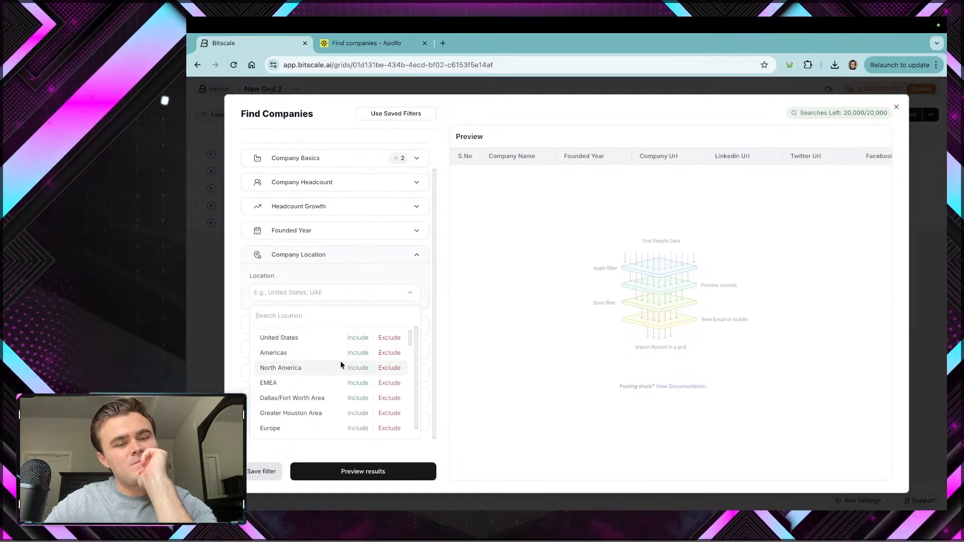
pyautogui.scroll(-3, 332, 367)
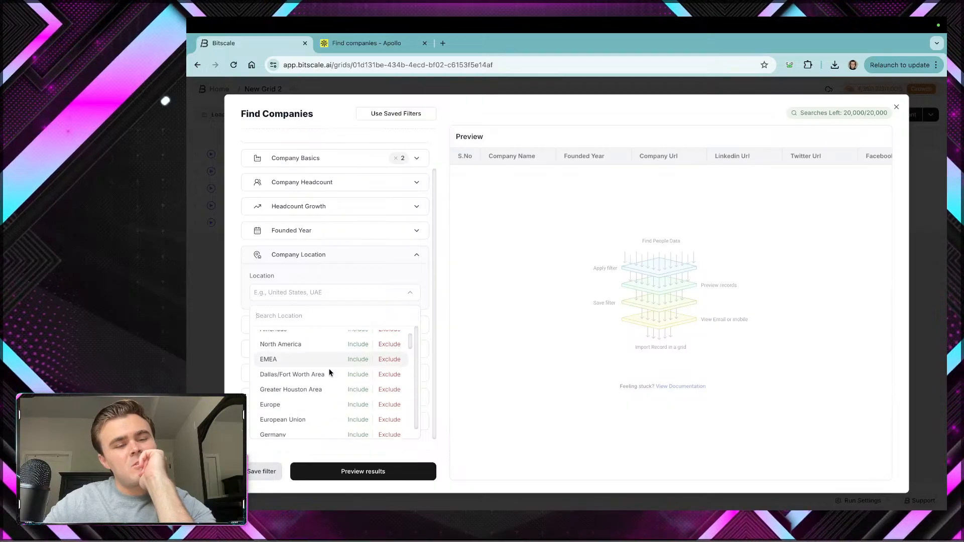
pyautogui.scroll(-6, 329, 372)
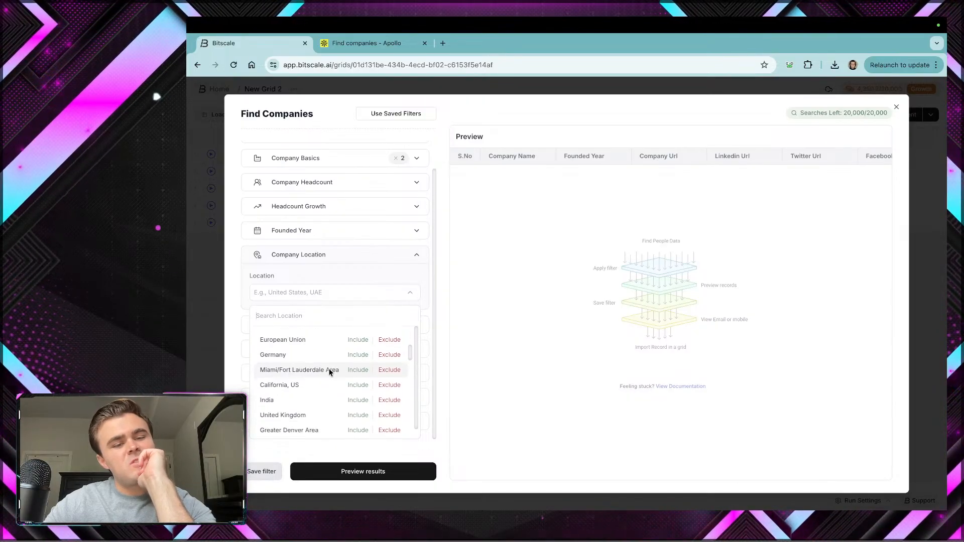
pyautogui.scroll(-3, 329, 371)
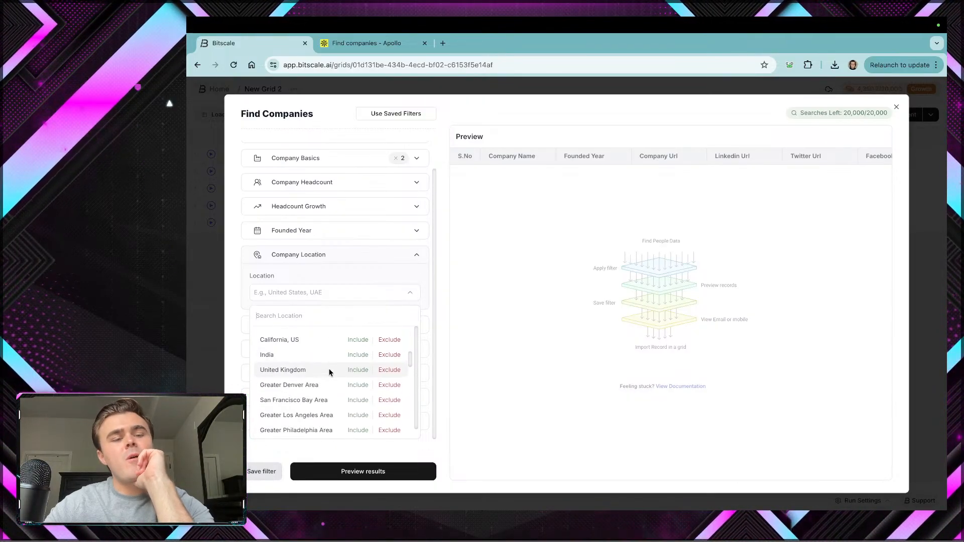
pyautogui.scroll(-10, 330, 372)
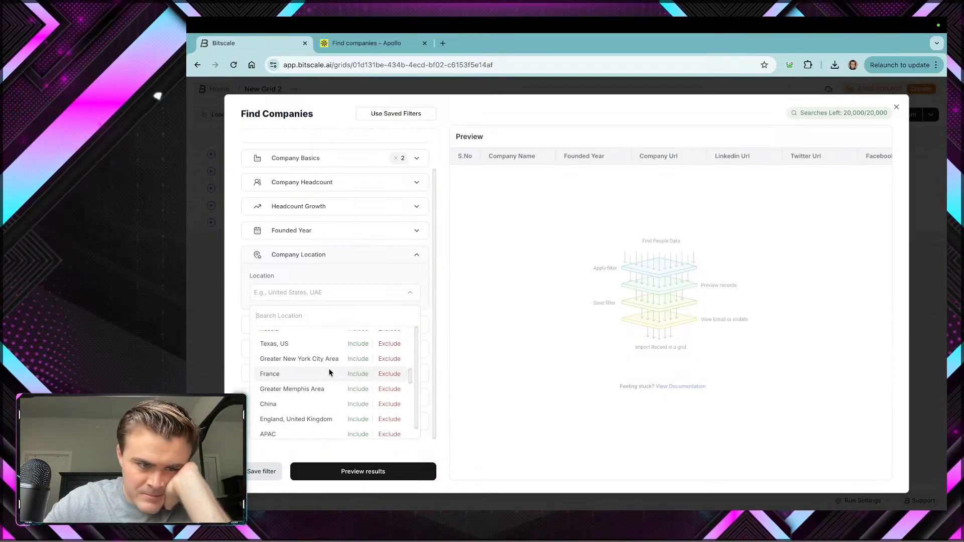
pyautogui.click(236, 270)
# Step: Preview the companies matching the two selected industries and look through the first page of records and their URL columns
pyautogui.click(380, 474)
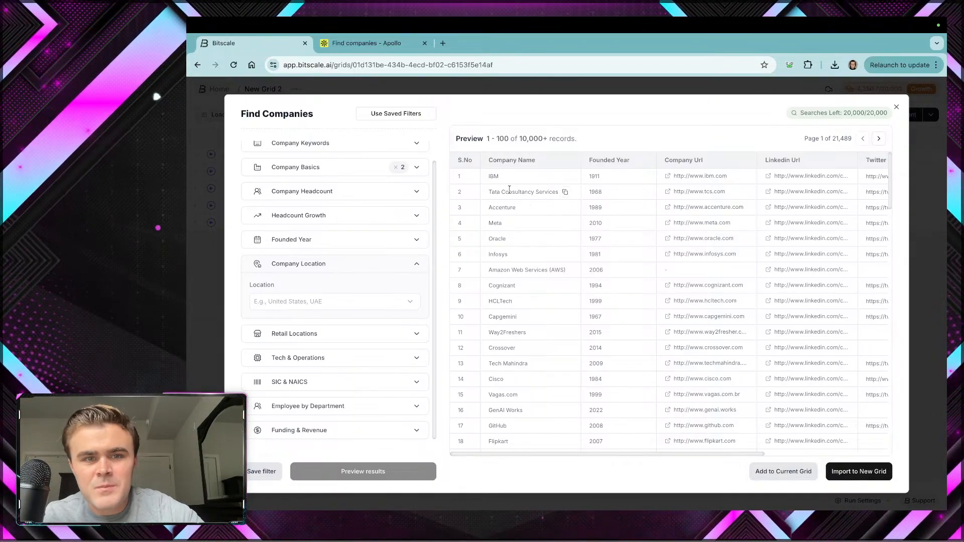
pyautogui.scroll(-14, 590, 282)
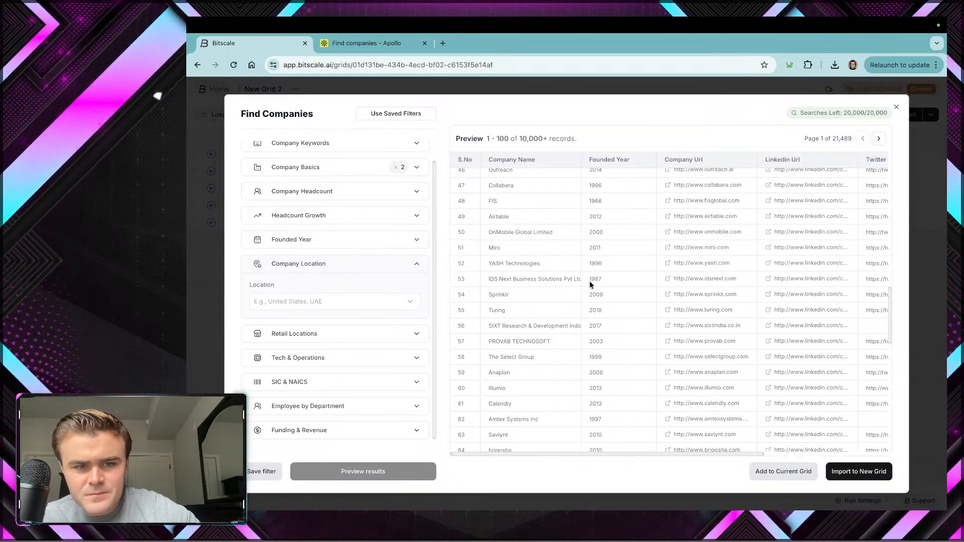
pyautogui.scroll(-10, 628, 309)
pyautogui.scroll(-1, 629, 309)
pyautogui.hscroll(4, 628, 309)
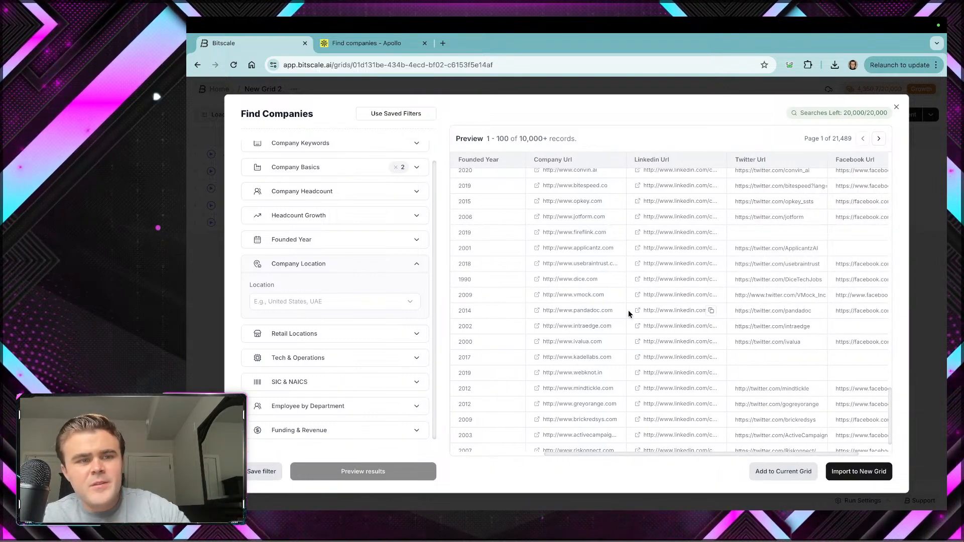
# Step: Review the previewed companies back to the first record, including their company, LinkedIn, Twitter and Facebook URL columns
pyautogui.hscroll(-2, 628, 309)
pyautogui.scroll(1, 628, 309)
pyautogui.hscroll(-2, 628, 309)
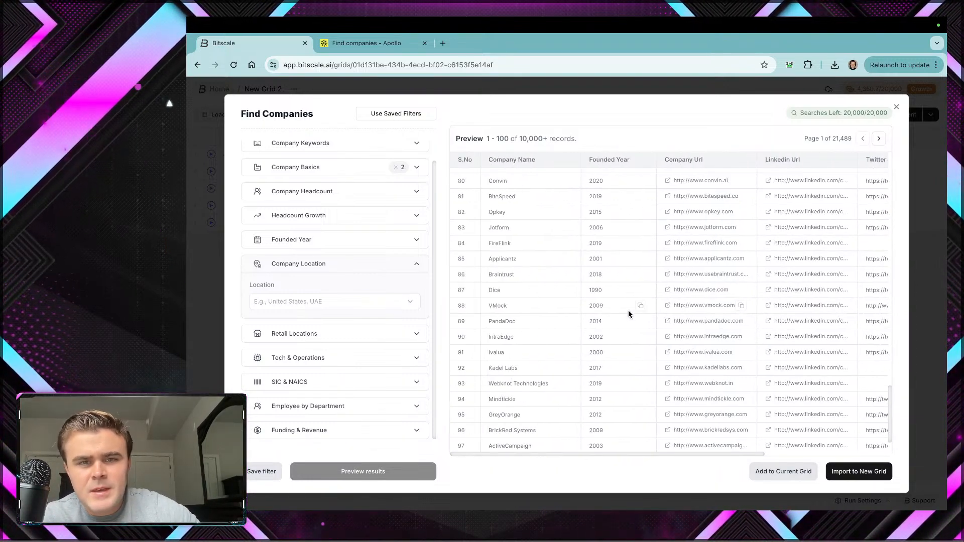
pyautogui.scroll(20, 687, 310)
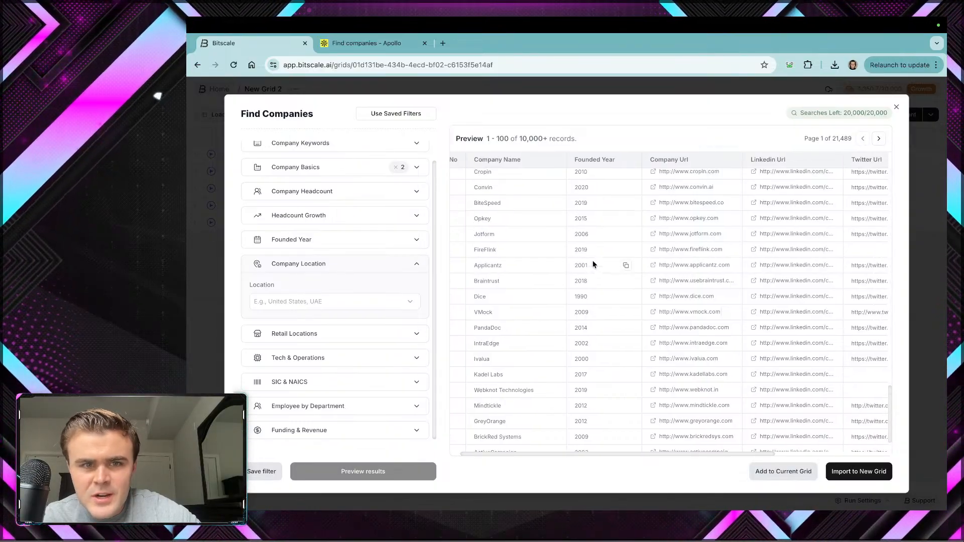
pyautogui.hscroll(-1, 583, 257)
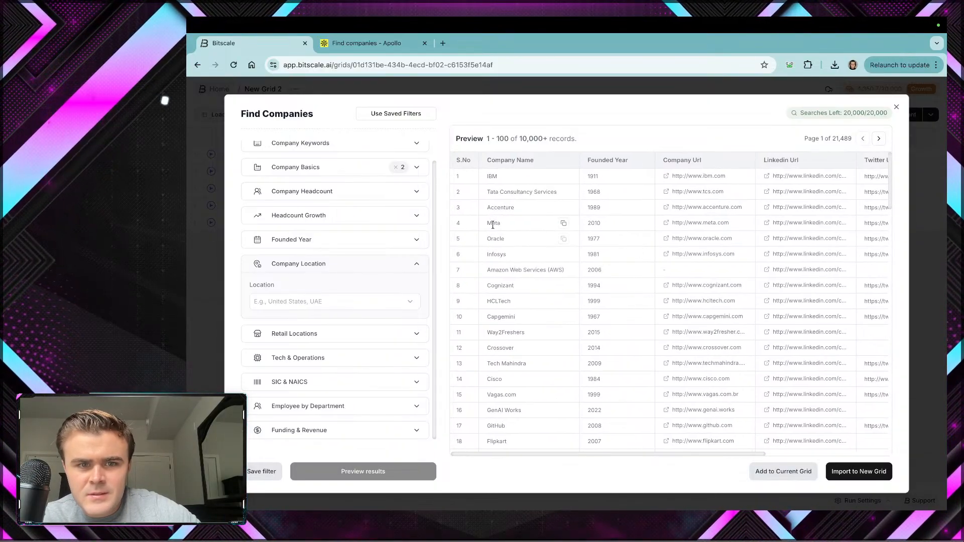
pyautogui.hscroll(3, 636, 242)
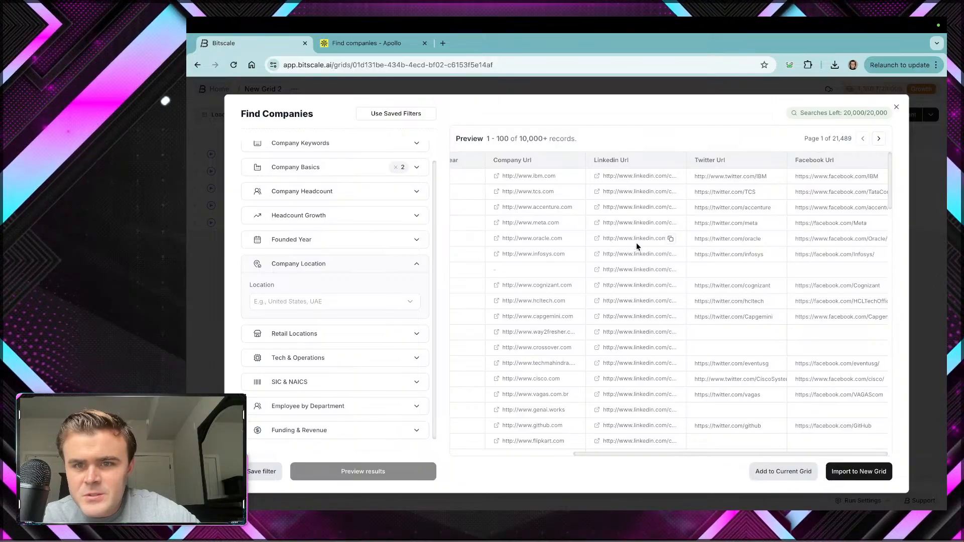
# Step: Set the Company Headcount filter to the ranges 51-200, 201-500 and 501-1000
pyautogui.scroll(1, 355, 251)
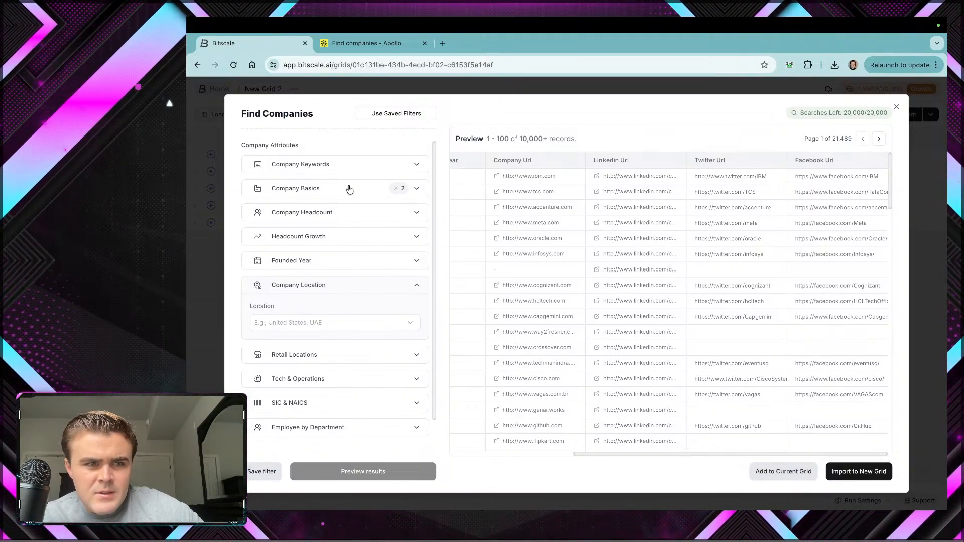
pyautogui.click(357, 212)
pyautogui.scroll(-1, 357, 213)
pyautogui.click(355, 231)
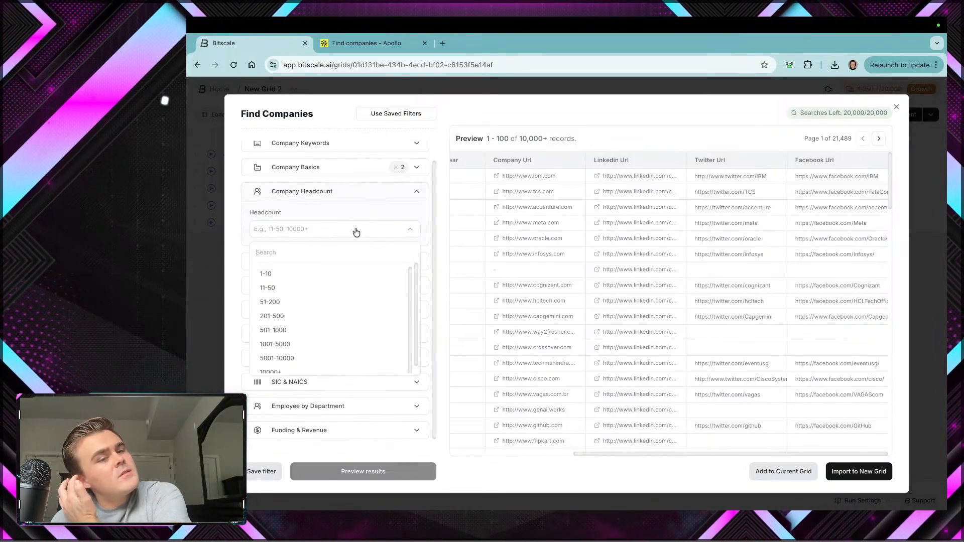
pyautogui.click(305, 302)
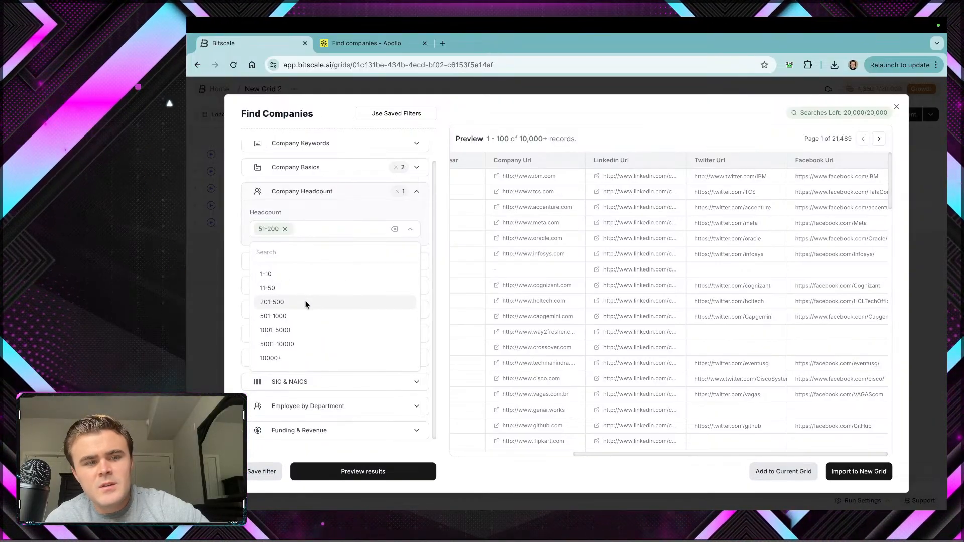
pyautogui.click(305, 302)
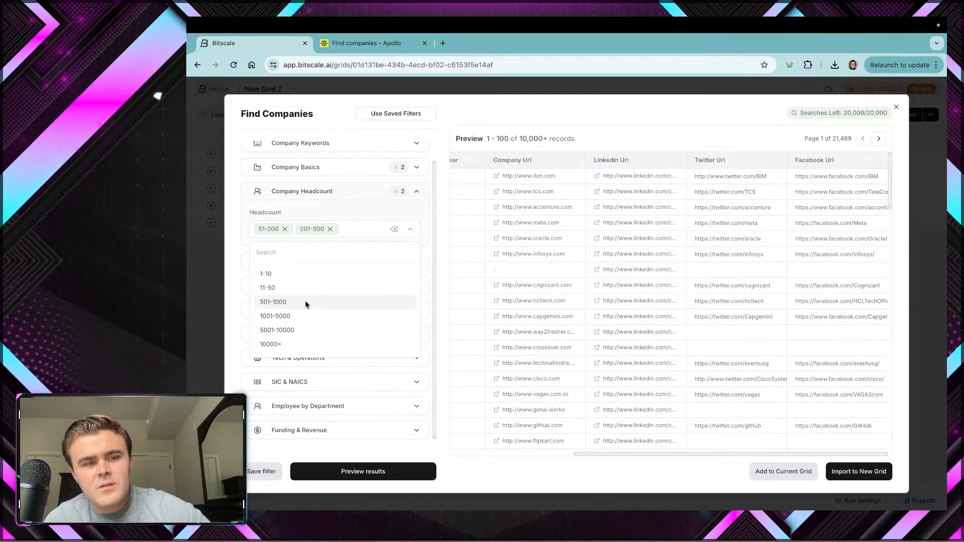
pyautogui.click(305, 302)
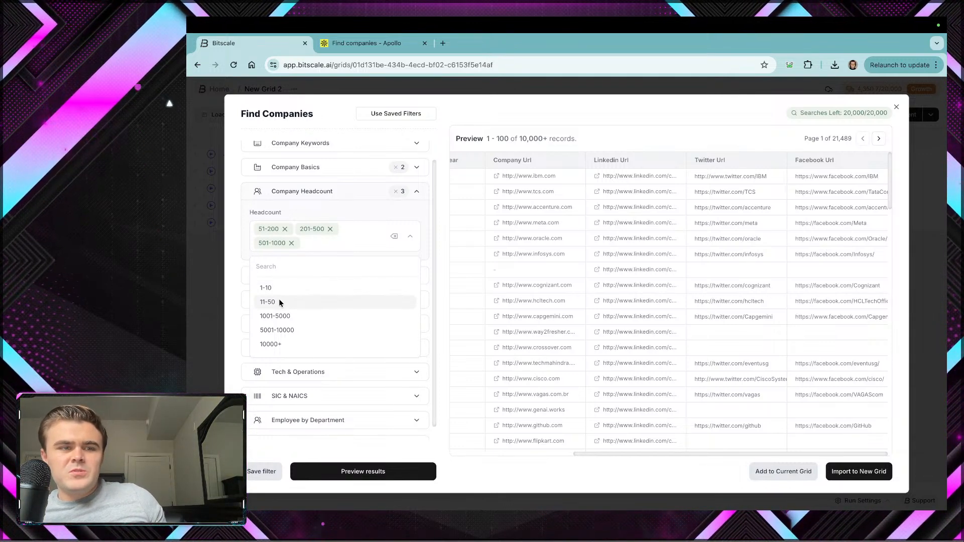
pyautogui.click(231, 254)
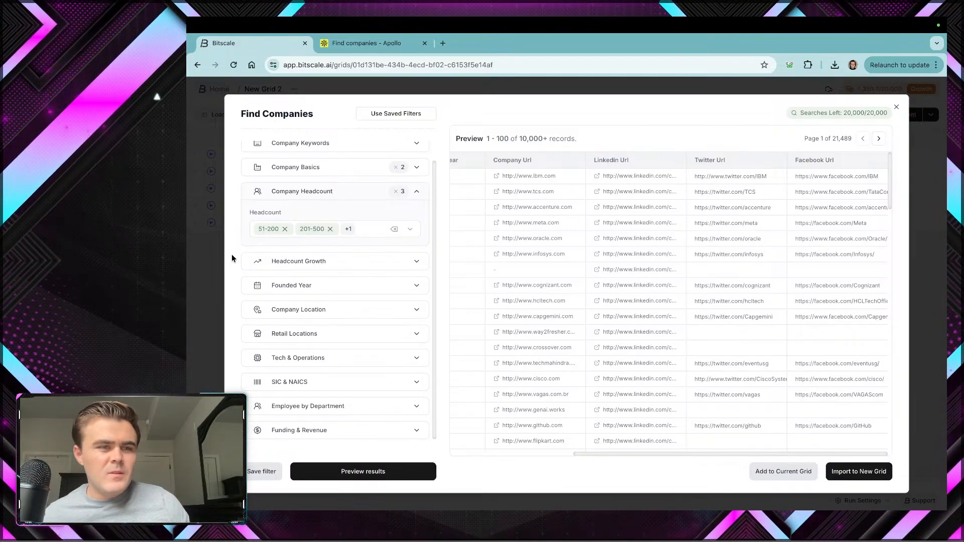
# Step: Preview the results with the headcount ranges applied and examine the listed companies' names, founding years and URLs
pyautogui.click(387, 481)
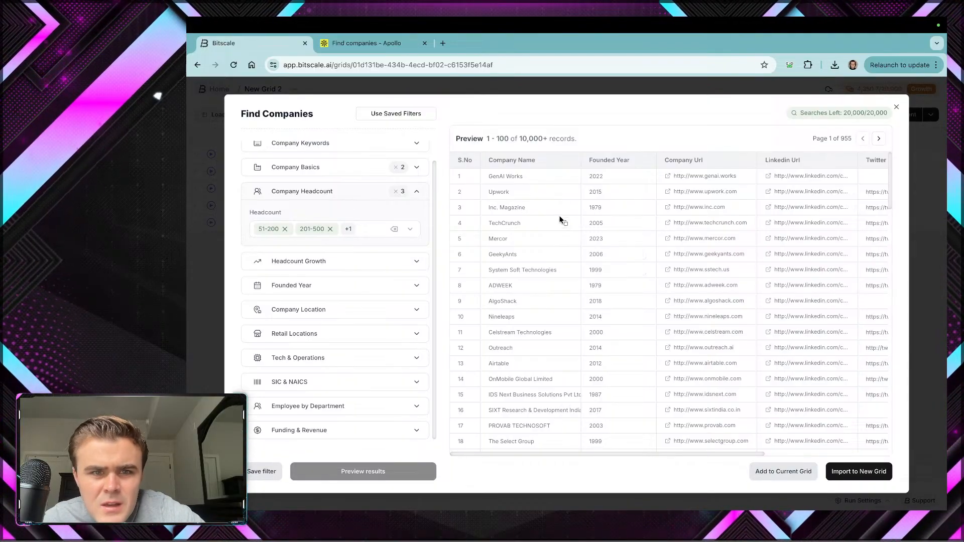
pyautogui.hscroll(5, 543, 196)
pyautogui.hscroll(2, 543, 198)
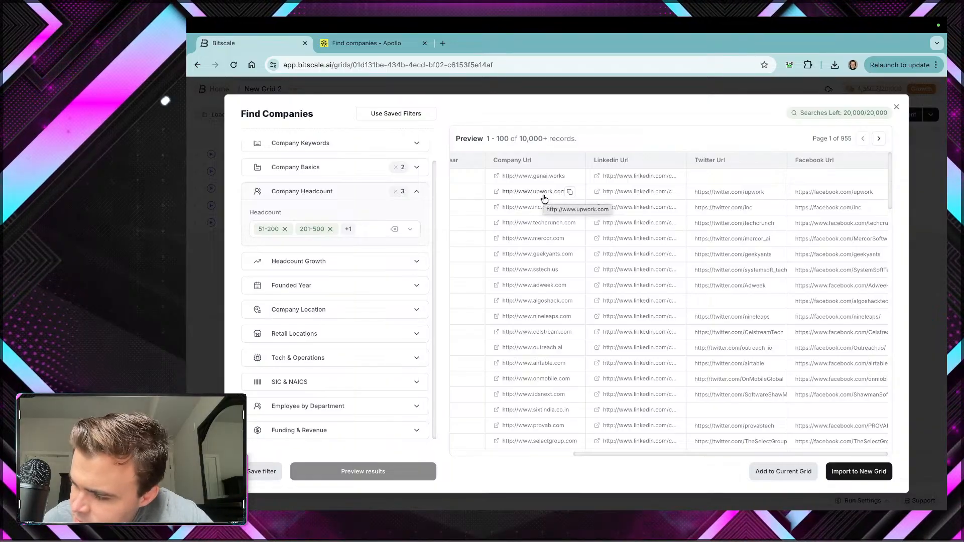
pyautogui.hscroll(-7, 544, 198)
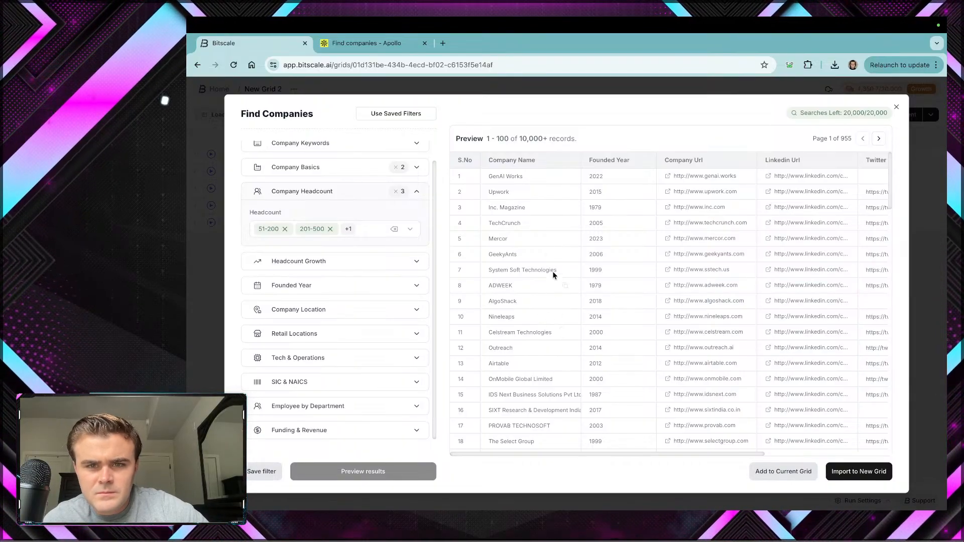
pyautogui.hscroll(2, 582, 320)
pyautogui.hscroll(-2, 585, 322)
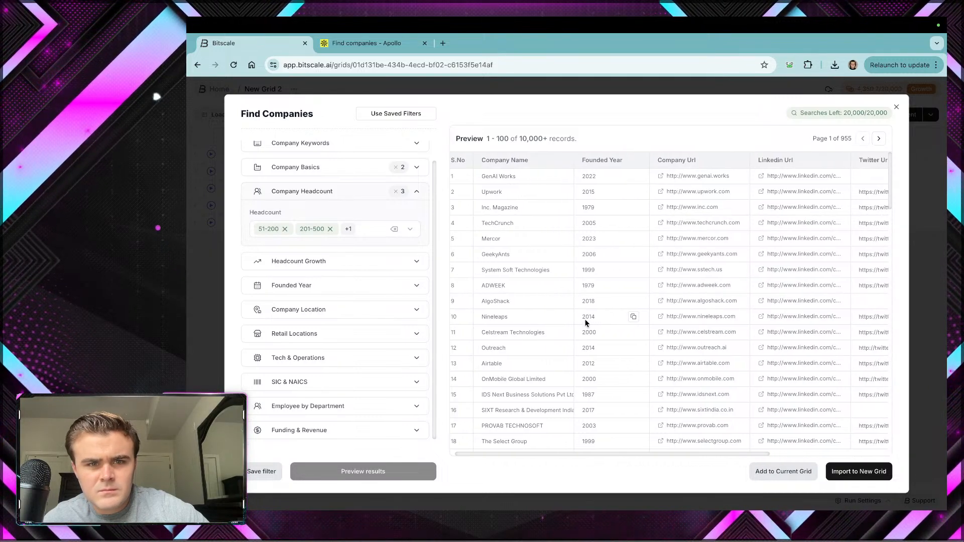
pyautogui.hscroll(1, 542, 210)
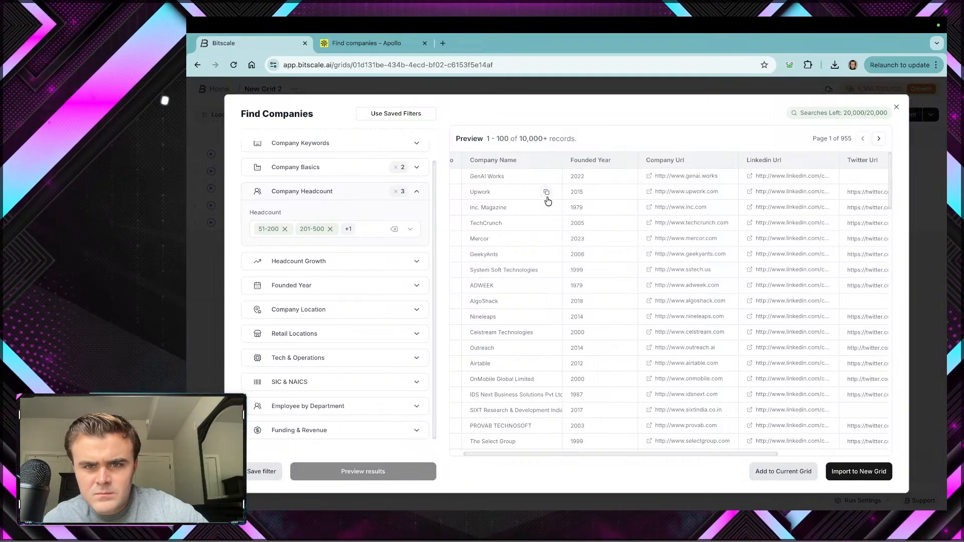
# Step: Open Upwork's website from its company URL, return to the preview and check the remaining URL columns
pyautogui.click(650, 194)
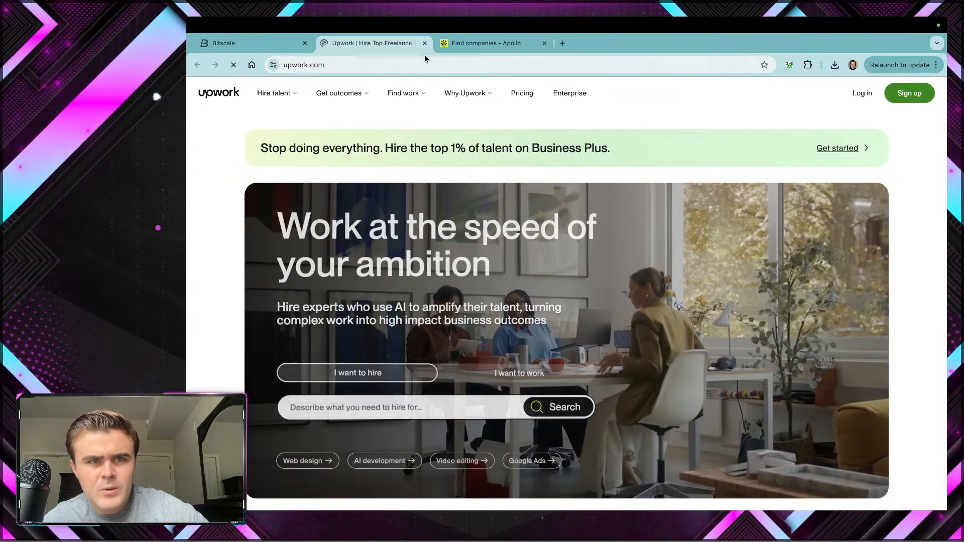
pyautogui.click(425, 43)
pyautogui.hscroll(4, 620, 194)
pyautogui.hscroll(-5, 620, 196)
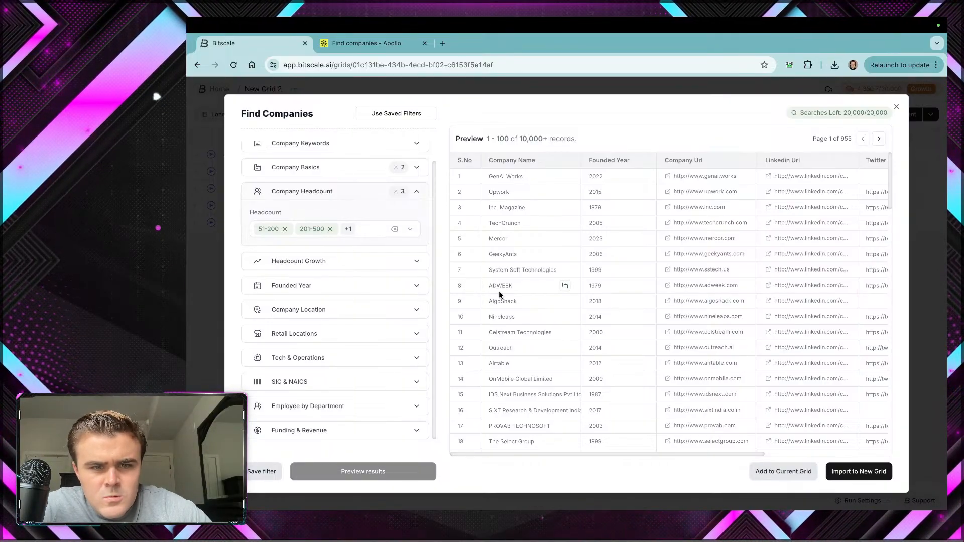
# Step: Expand the Company Keywords filter and open its keyword entry
pyautogui.scroll(1, 363, 275)
pyautogui.click(349, 165)
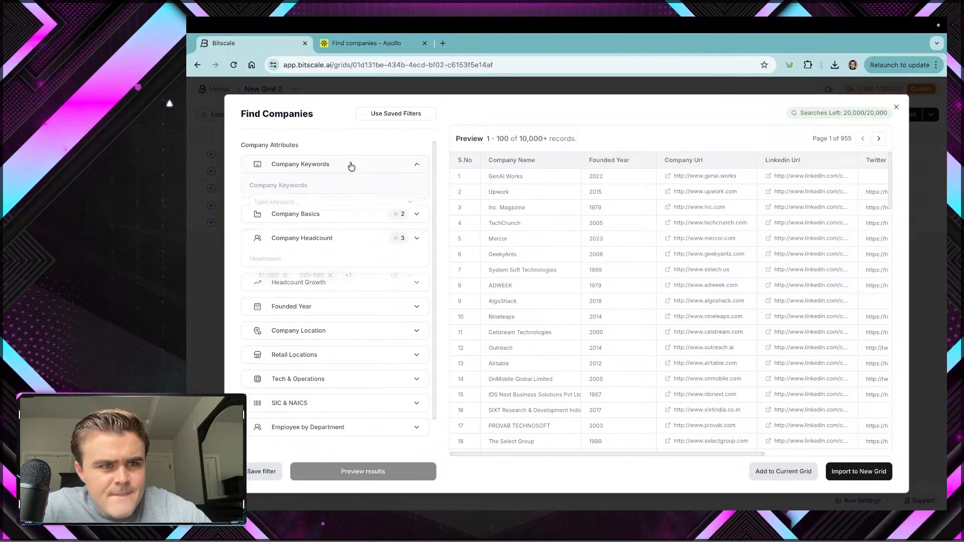
pyautogui.click(326, 191)
pyautogui.scroll(-1, 325, 193)
pyautogui.write('saas')
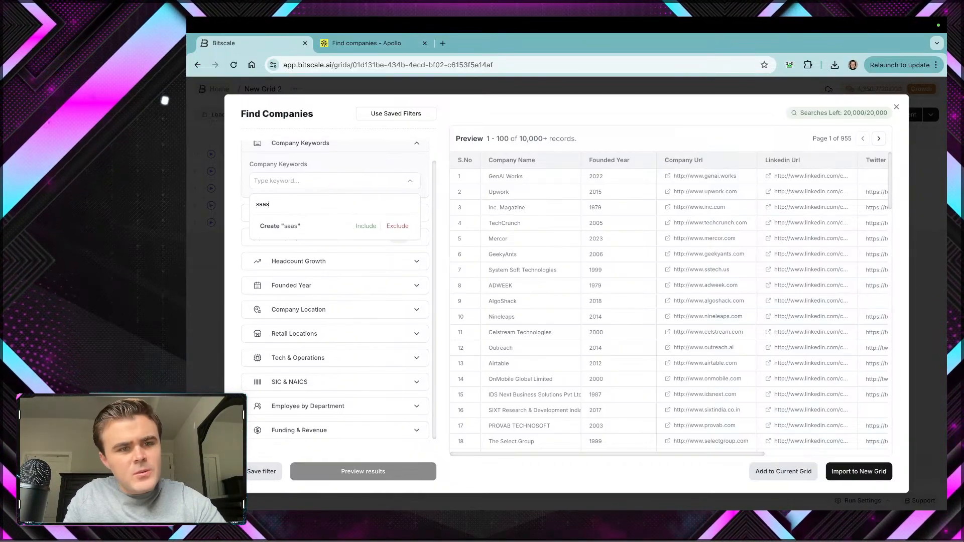
pyautogui.press('BackSpace')
pyautogui.press('BackSpace')
pyautogui.press('BackSpace')
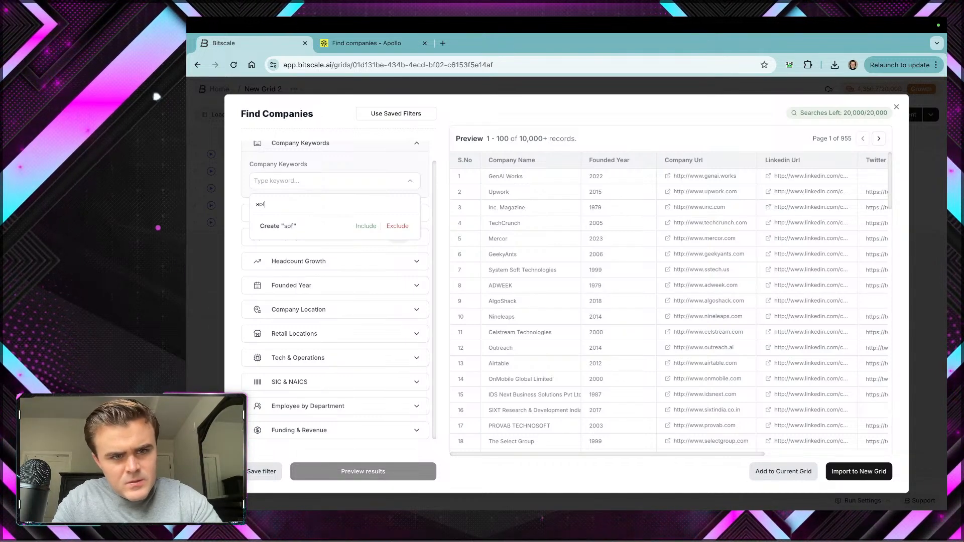
pyautogui.write('aas')
pyautogui.press('BackSpace')
pyautogui.press('BackSpace')
pyautogui.press('BackSpace')
pyautogui.press('BackSpace')
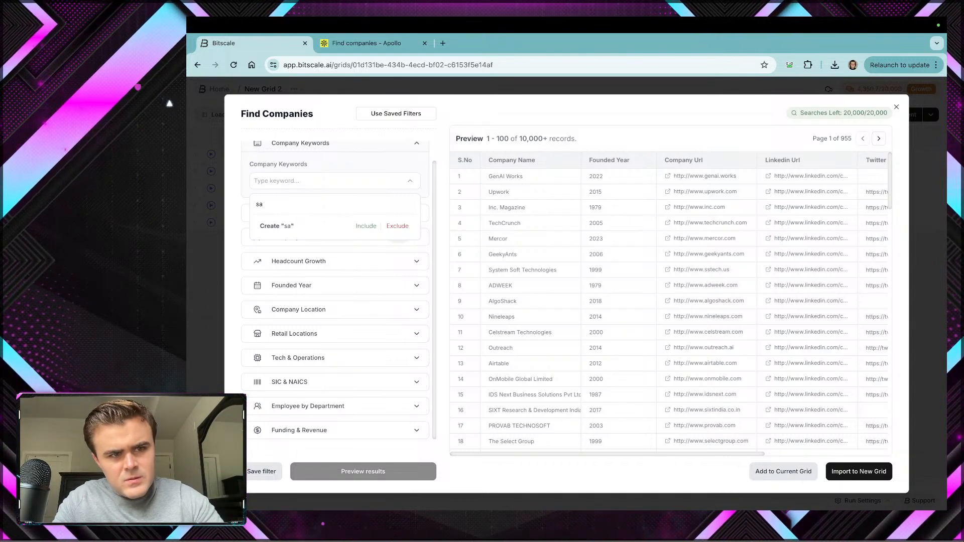
# Step: Add "b2b saas" as an included company keyword
pyautogui.write('b2b saas')
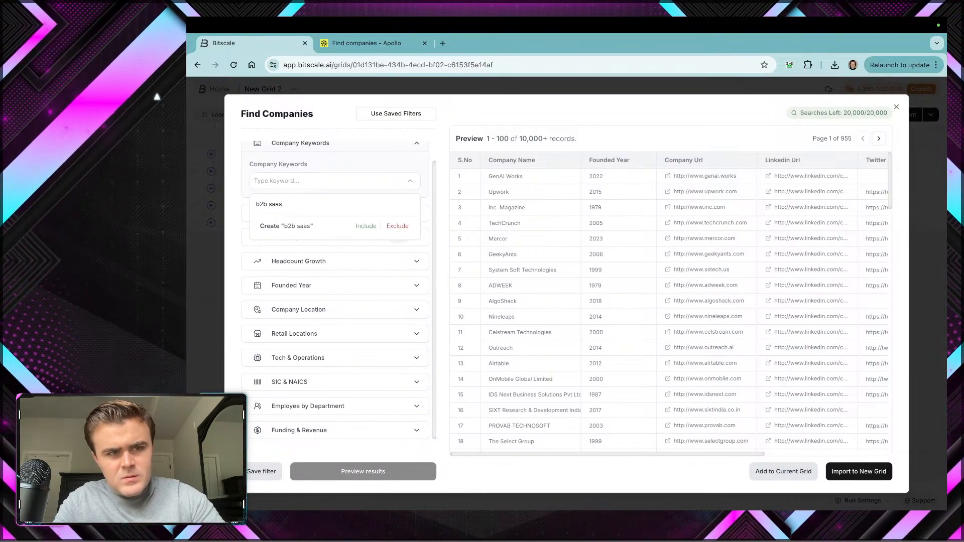
pyautogui.click(364, 226)
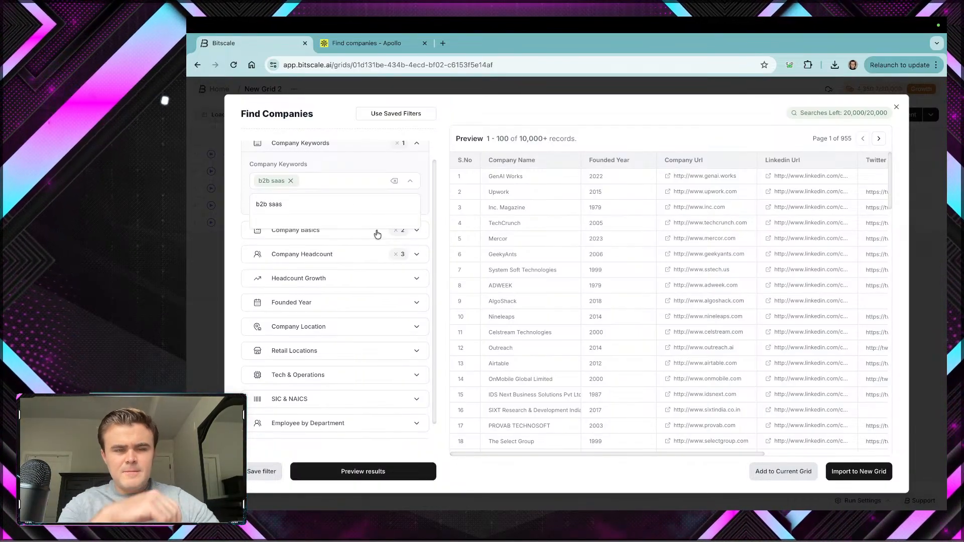
pyautogui.click(438, 209)
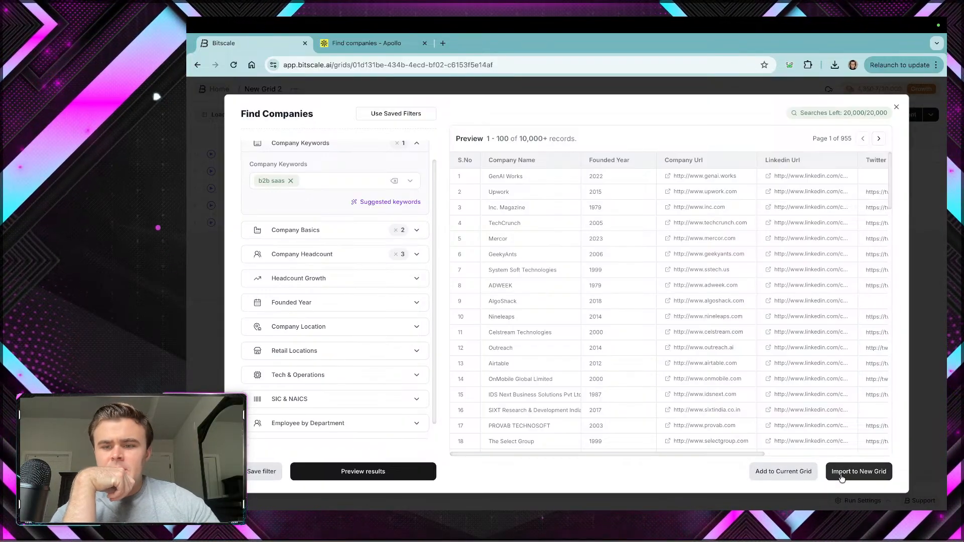
# Step: Preview the companies matching the keyword, industry and headcount filters and look through the first records
pyautogui.click(379, 471)
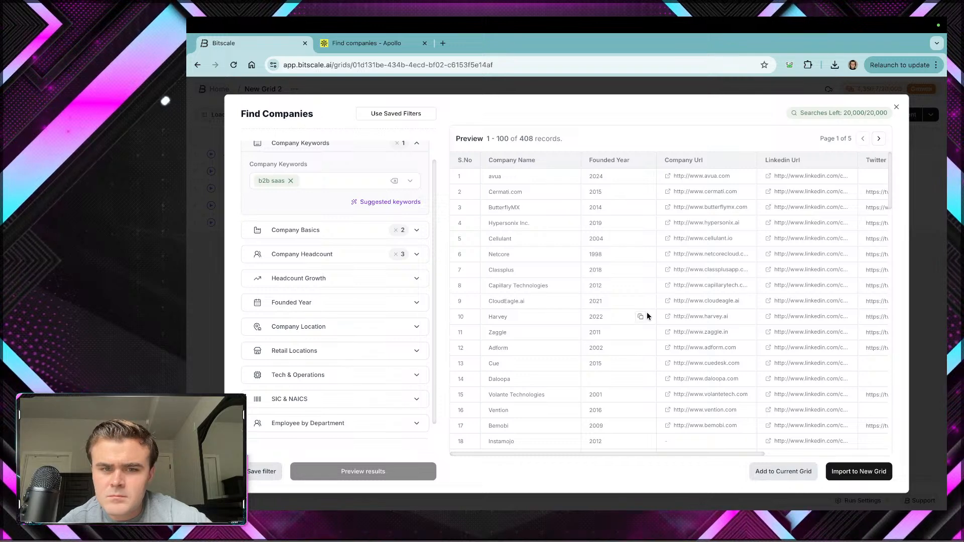
pyautogui.scroll(-2, 648, 316)
pyautogui.scroll(-2, 647, 315)
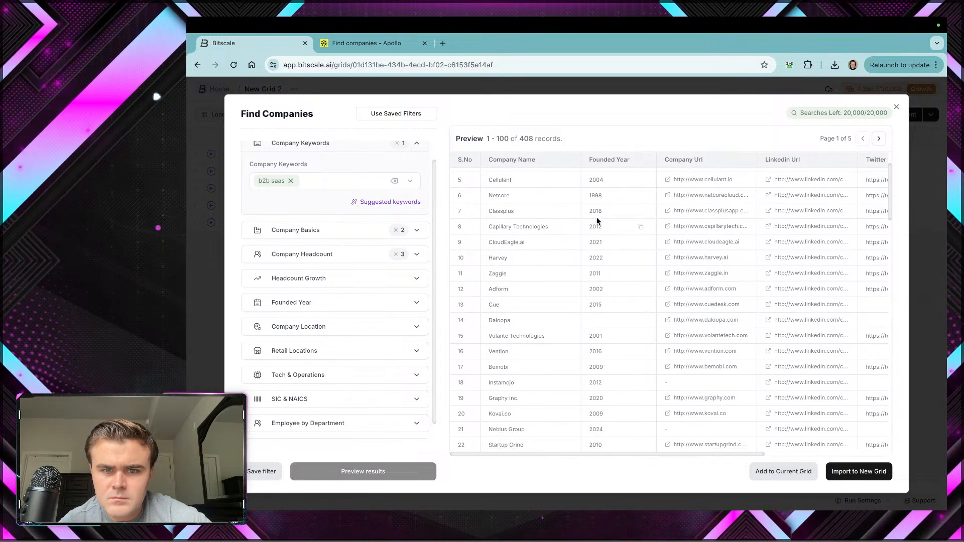
pyautogui.scroll(-1, 614, 293)
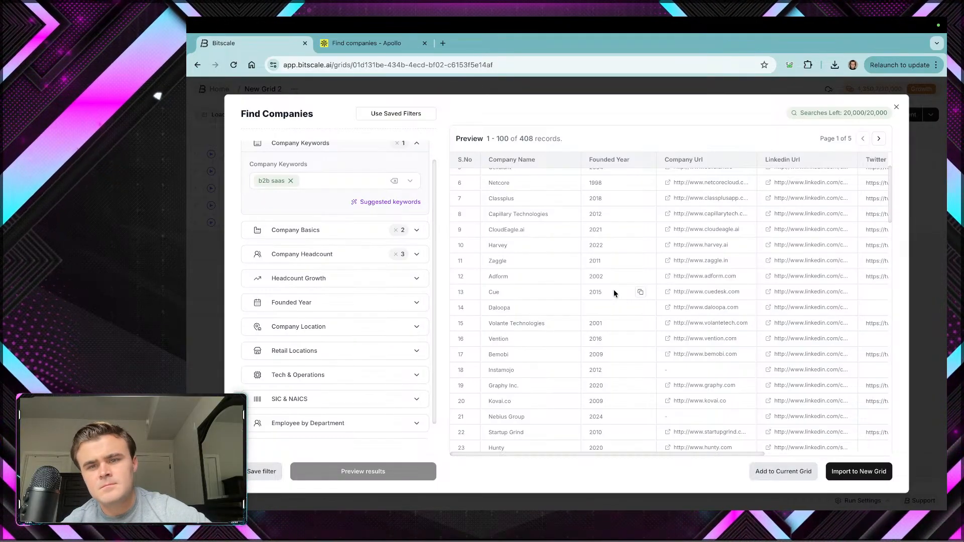
pyautogui.scroll(3, 613, 293)
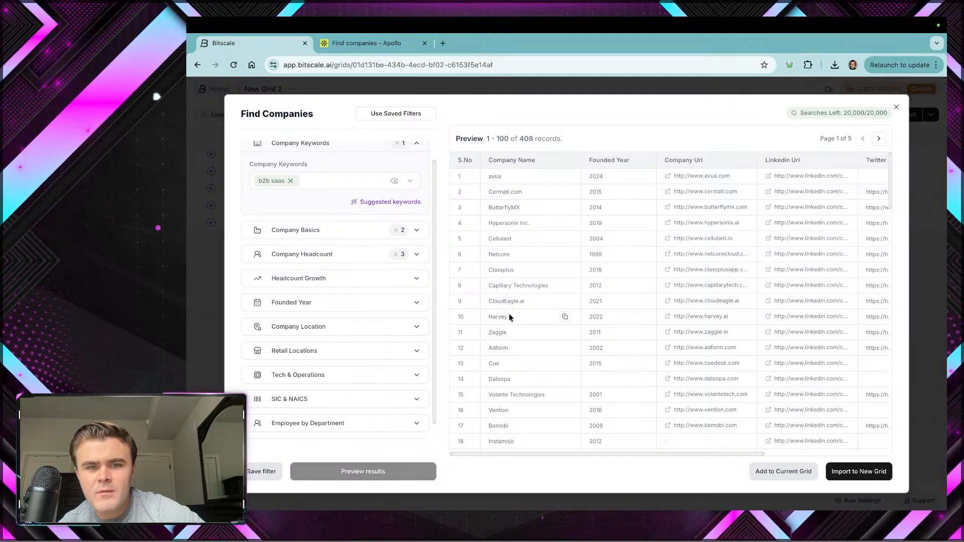
# Step: Copy Harvey's company URL, open harvey.ai in a new browser tab to check the business, and return to Bitscale
pyautogui.hscroll(1, 630, 315)
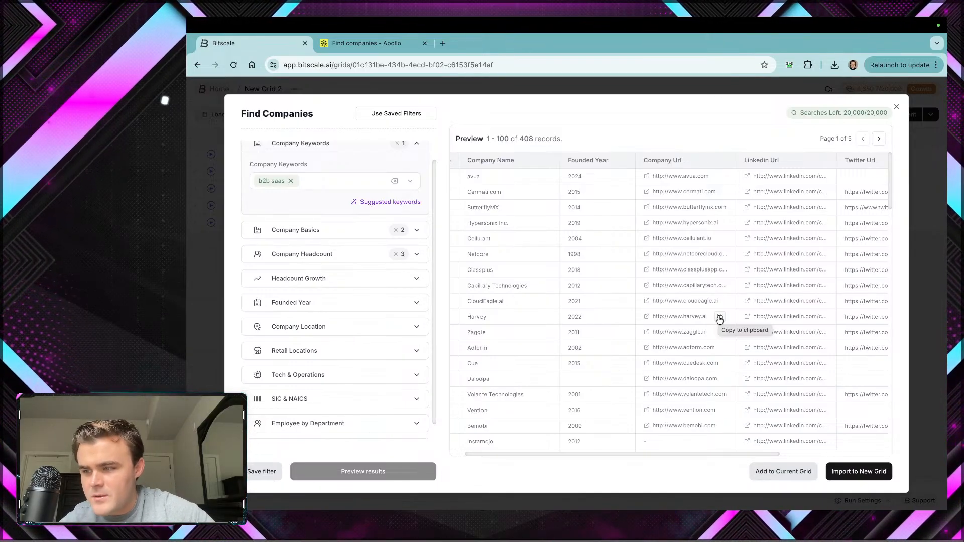
pyautogui.click(719, 318)
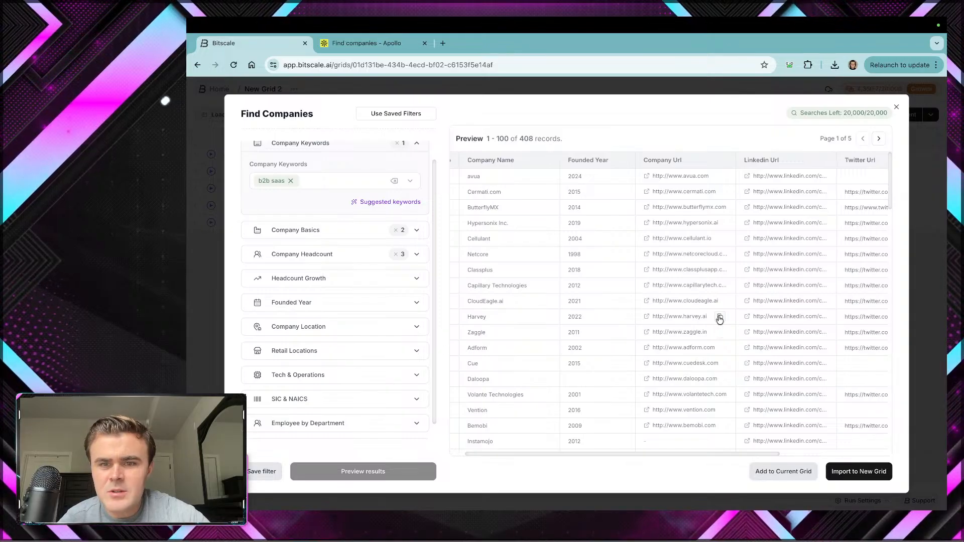
pyautogui.click(444, 43)
pyautogui.hotkey('ctrl', 'v')
pyautogui.press('Return')
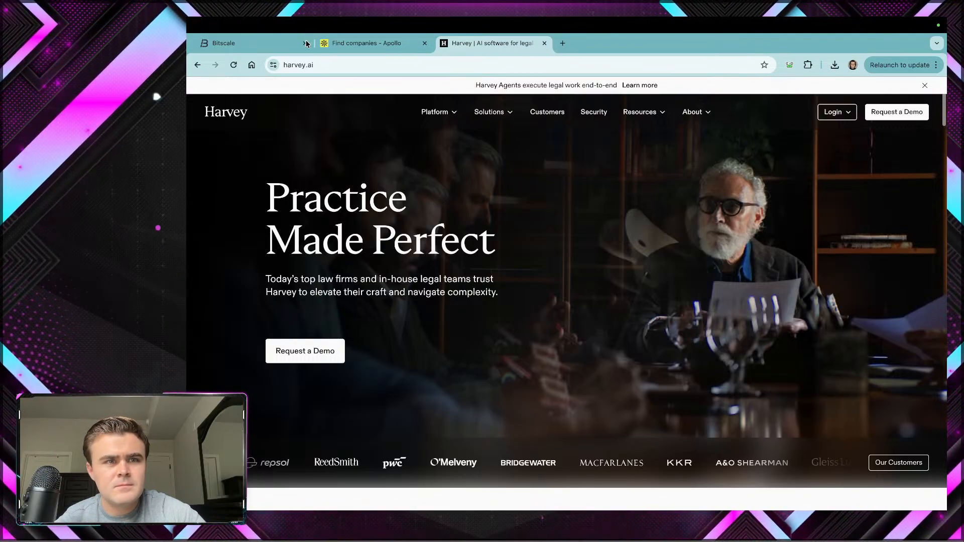
pyautogui.hotkey('ctrl', 'w')
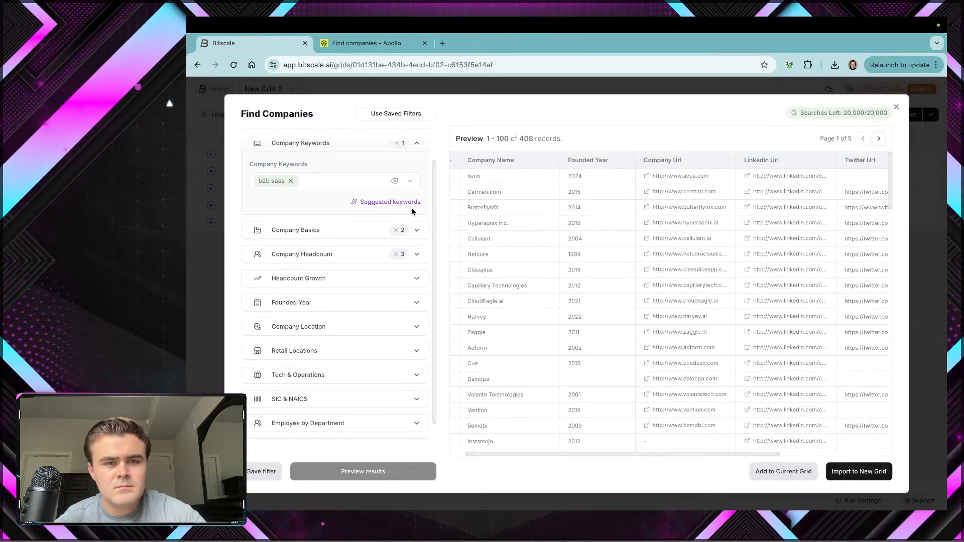
# Step: Look through more of the keyword-filtered companies and their website and social URL columns
pyautogui.scroll(-1, 526, 324)
pyautogui.scroll(-1, 526, 324)
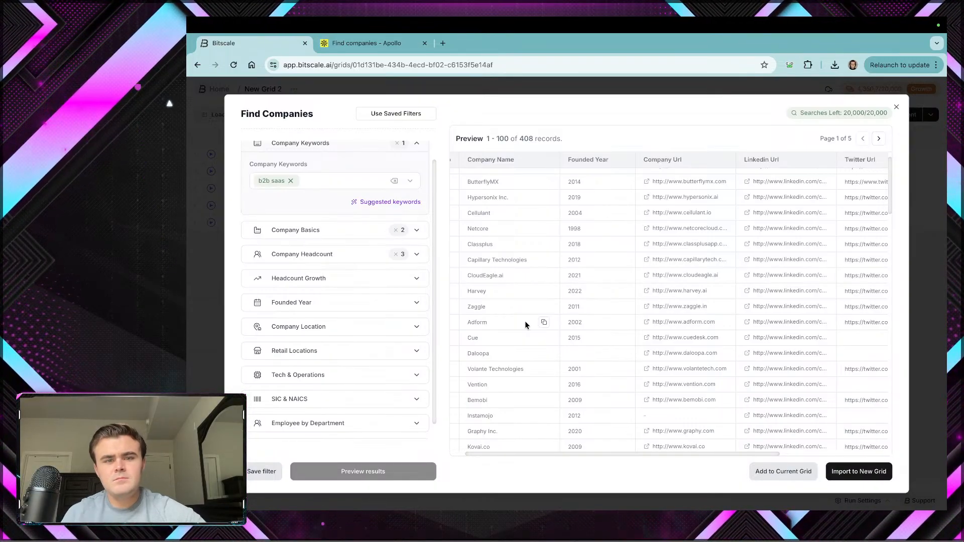
pyautogui.hscroll(3, 602, 294)
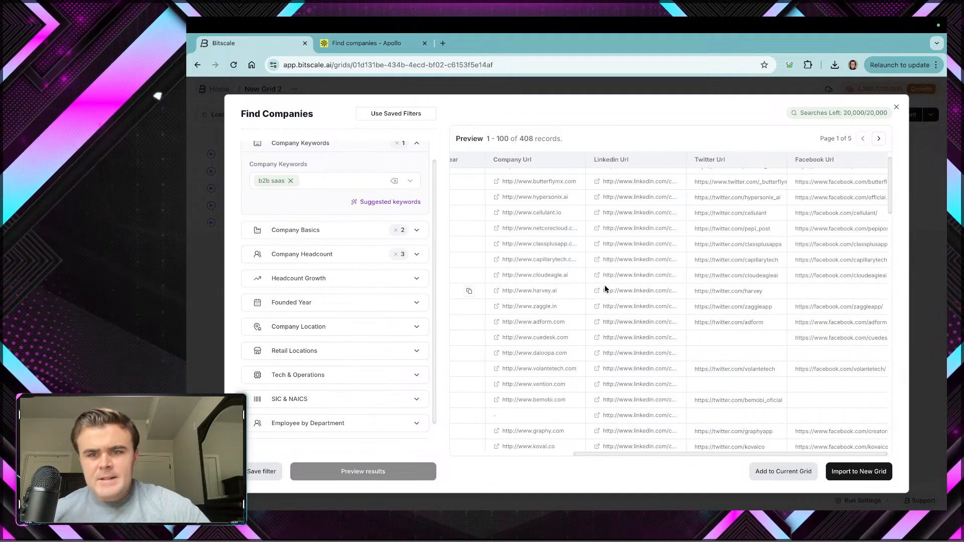
pyautogui.hscroll(-3, 606, 290)
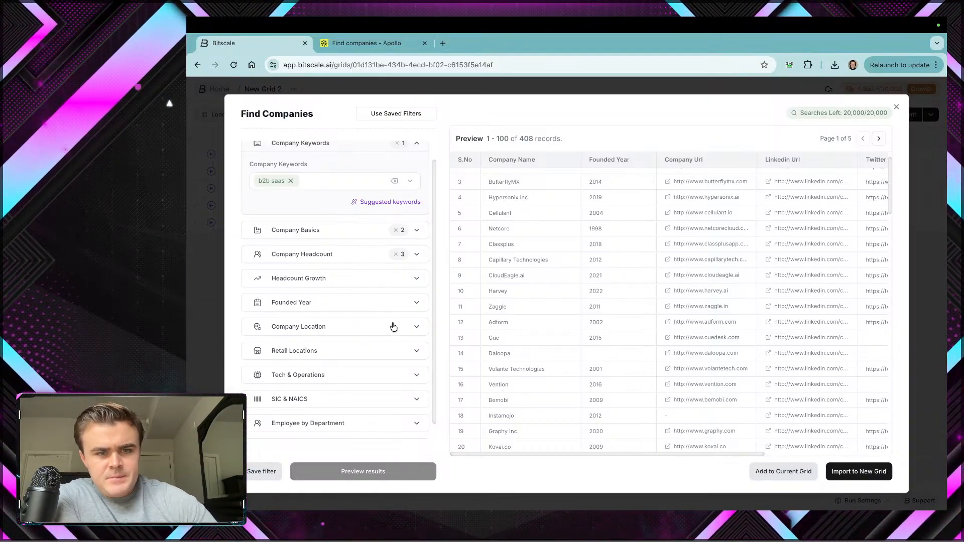
# Step: Inspect the headcount growth filter's department, window and growth percentage options, leaving them empty
pyautogui.scroll(-2, 490, 298)
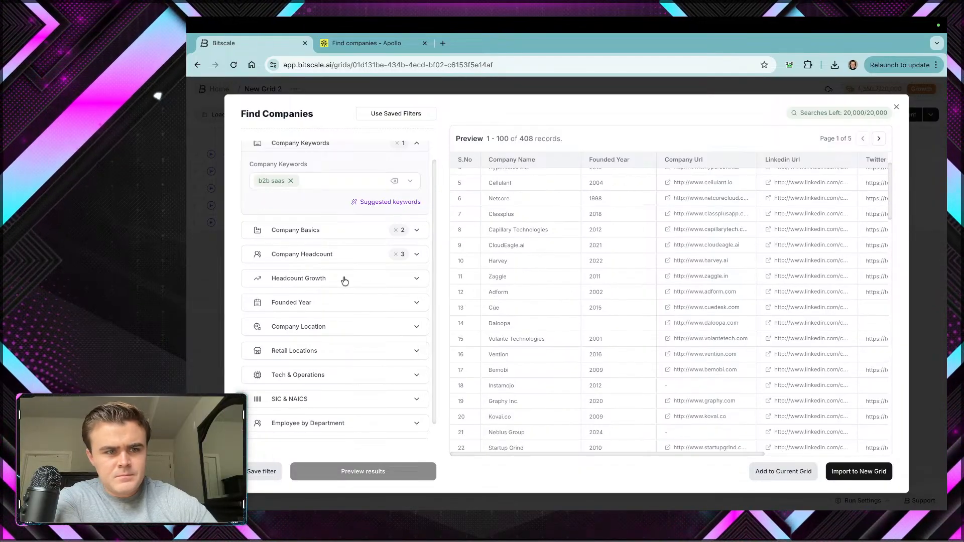
pyautogui.scroll(1, 344, 281)
pyautogui.click(413, 300)
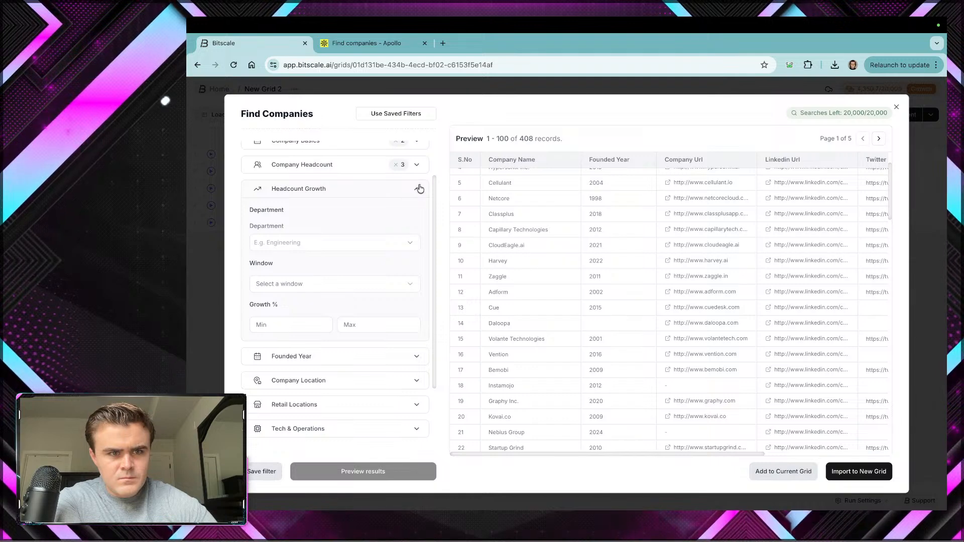
pyautogui.click(420, 189)
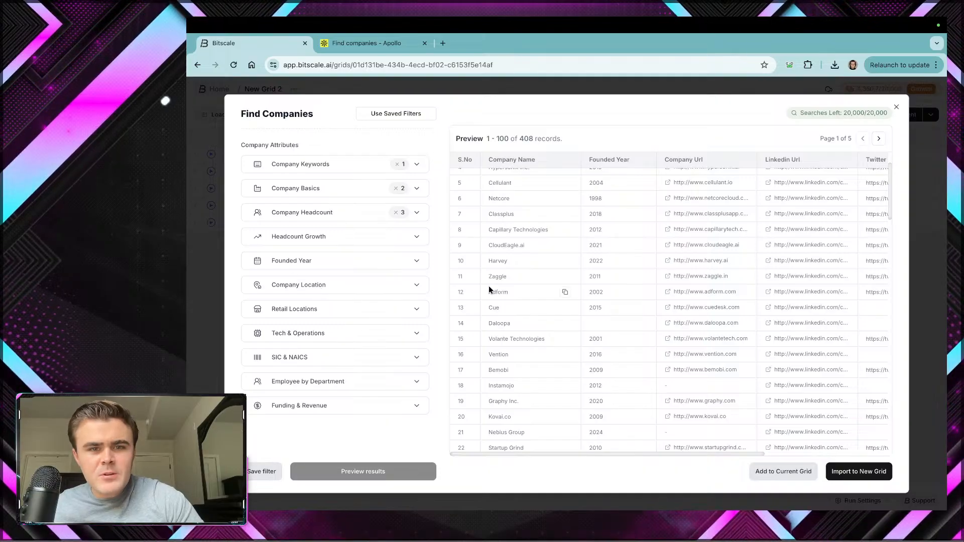
# Step: Look further down the company preview, open Paper's website to check its business, and close that page and the Apollo page
pyautogui.scroll(-2, 595, 286)
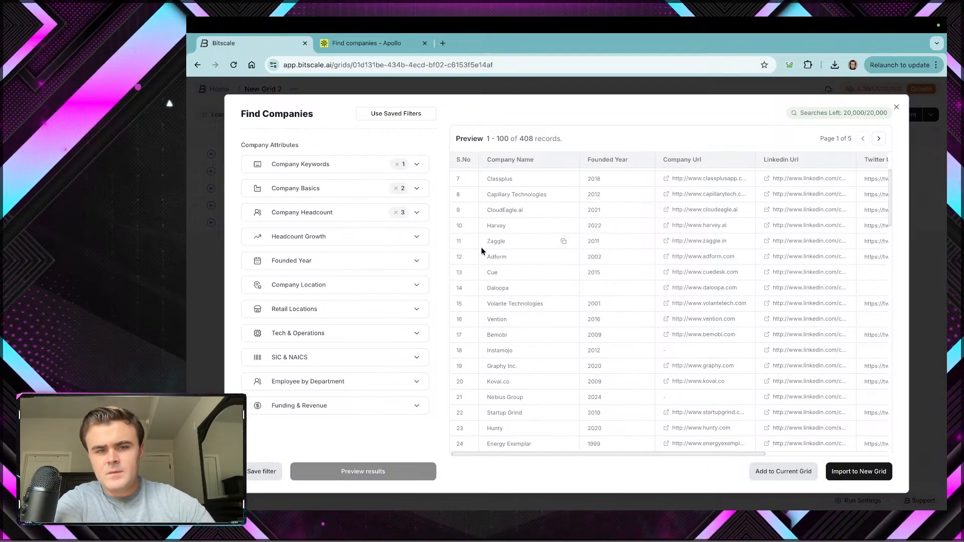
pyautogui.scroll(-1, 481, 251)
pyautogui.scroll(-8, 565, 289)
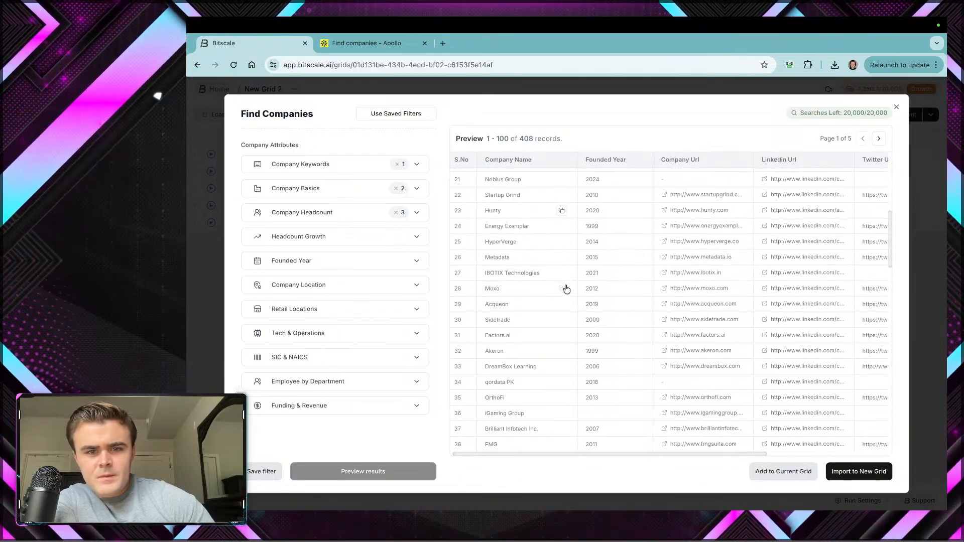
pyautogui.scroll(-5, 536, 299)
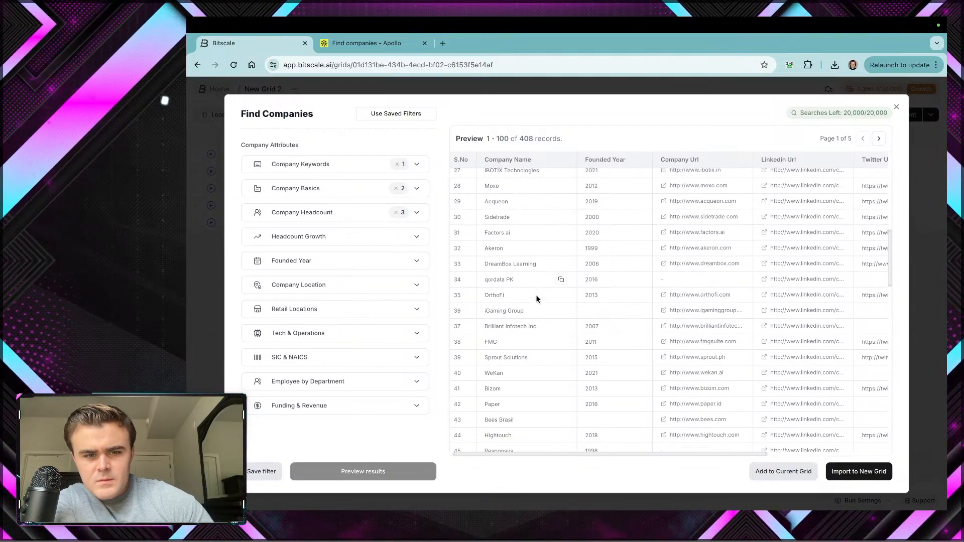
pyautogui.scroll(-1, 537, 309)
pyautogui.scroll(-1, 537, 311)
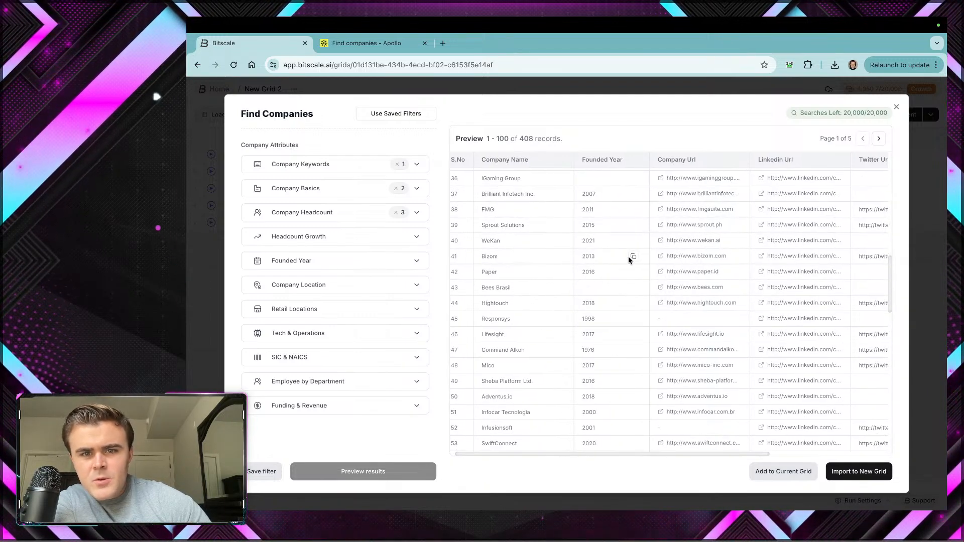
pyautogui.click(734, 257)
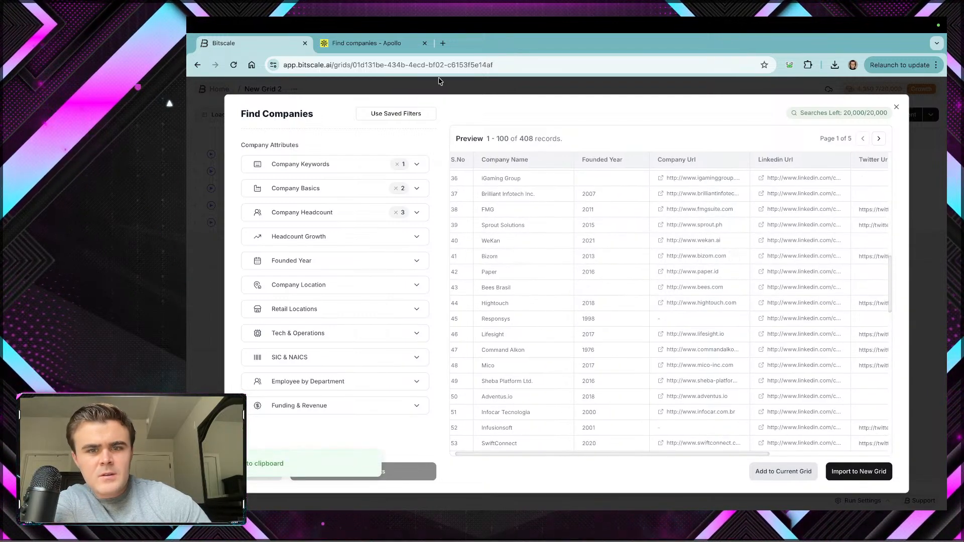
pyautogui.click(659, 274)
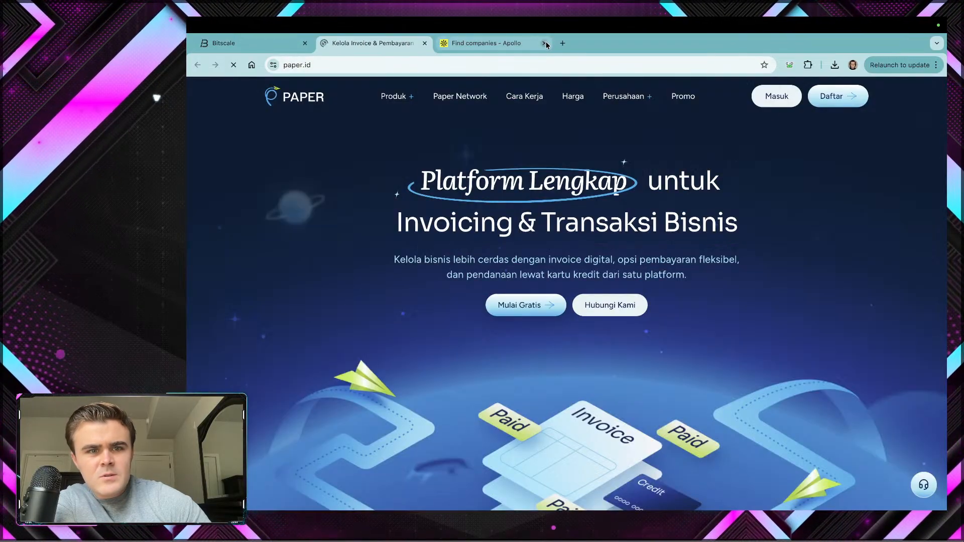
pyautogui.click(545, 44)
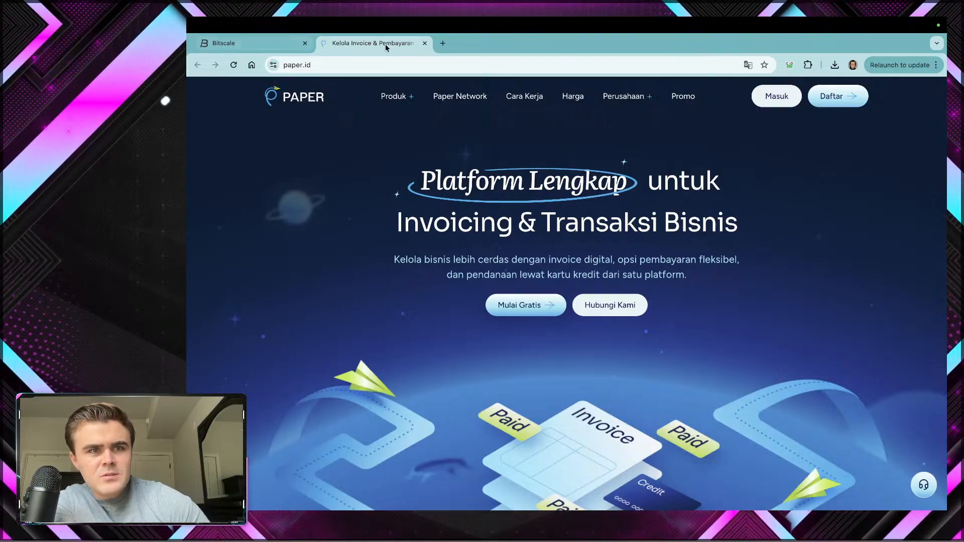
pyautogui.click(424, 43)
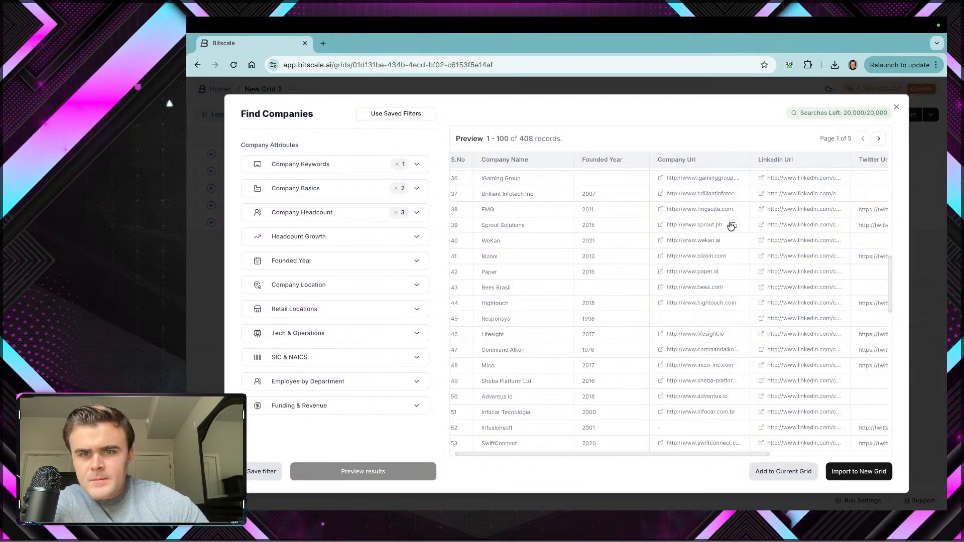
# Step: Open Sprout Solutions' website from the preview, examine its homepage to judge the business, and return to Bitscale
pyautogui.click(660, 224)
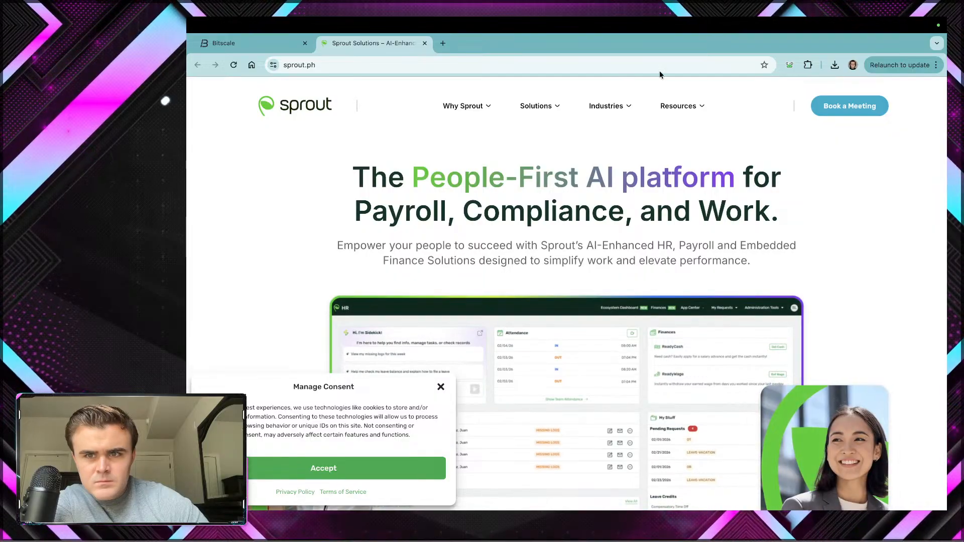
pyautogui.scroll(-1, 519, 287)
pyautogui.scroll(-5, 519, 287)
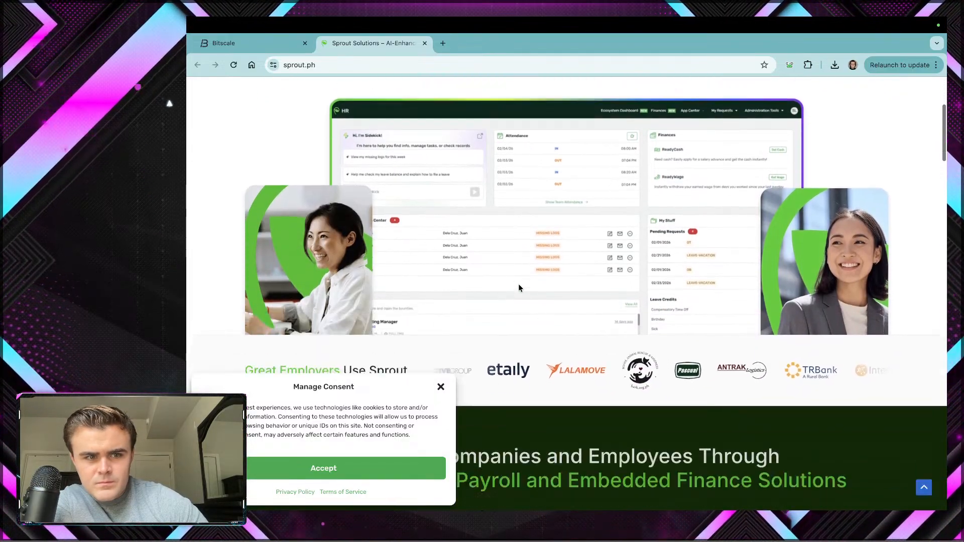
pyautogui.scroll(-5, 519, 287)
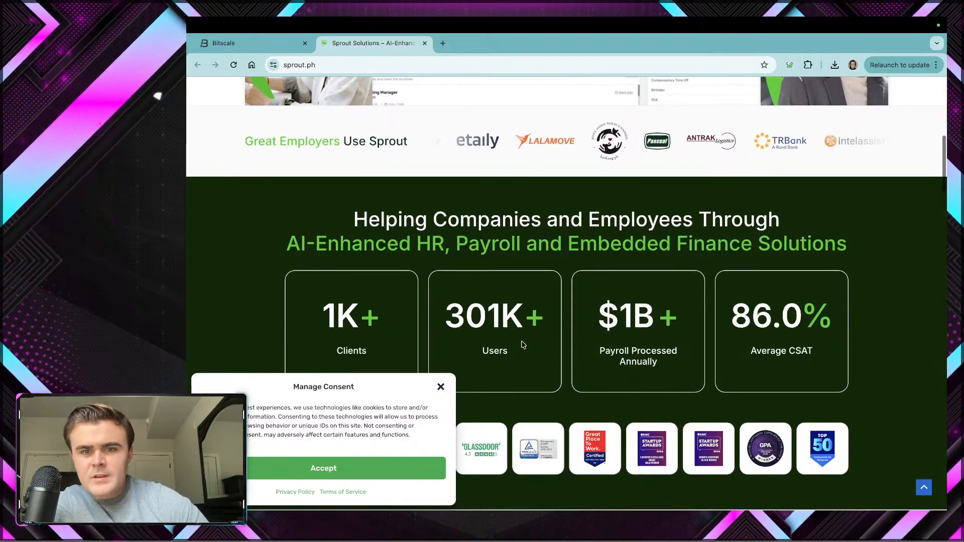
pyautogui.scroll(-4, 522, 345)
pyautogui.scroll(14, 522, 345)
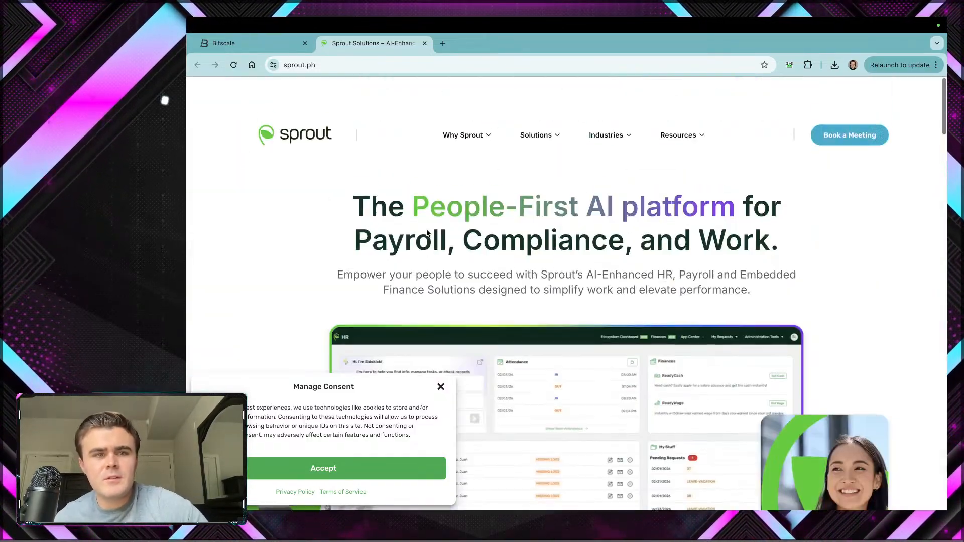
pyautogui.click(425, 44)
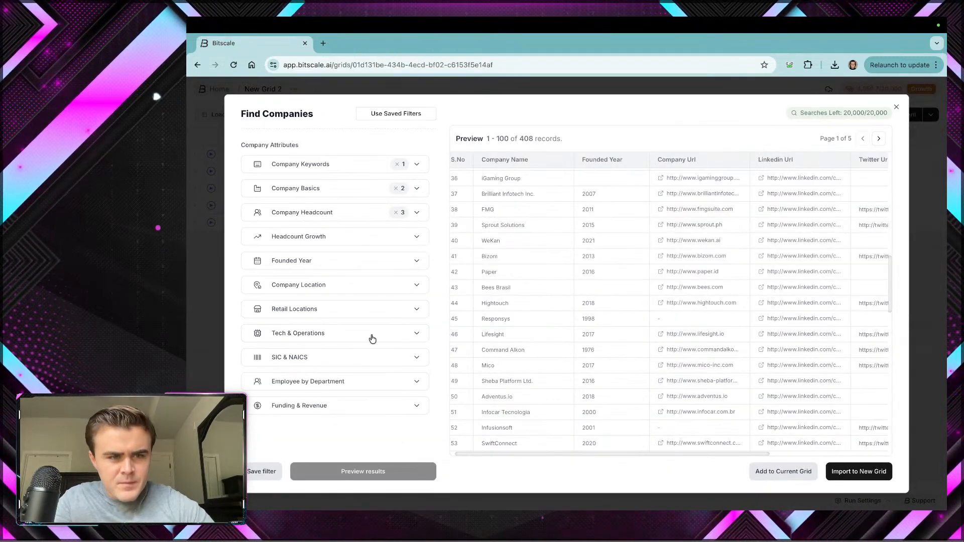
# Step: Include Spain as a company location and preview the matching companies
pyautogui.click(330, 285)
pyautogui.click(318, 312)
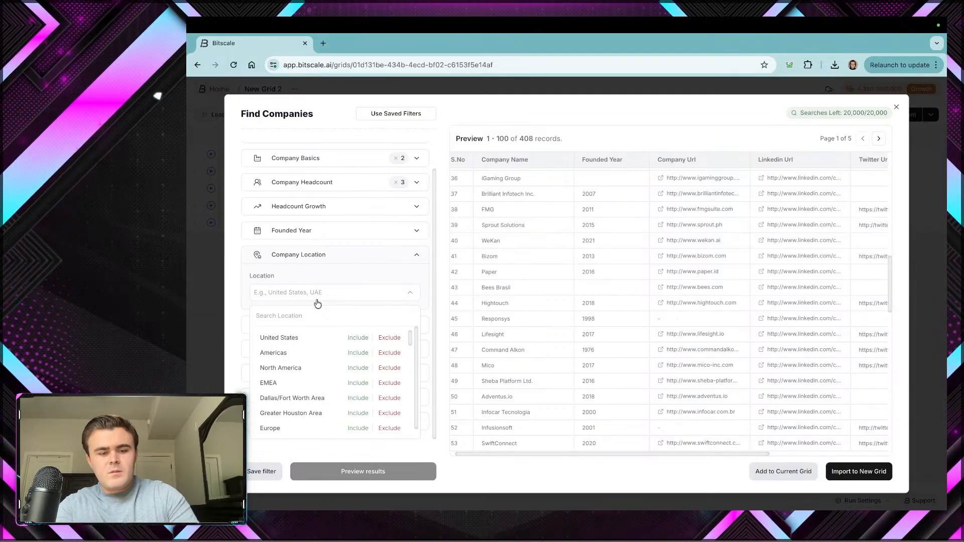
pyautogui.write('spain')
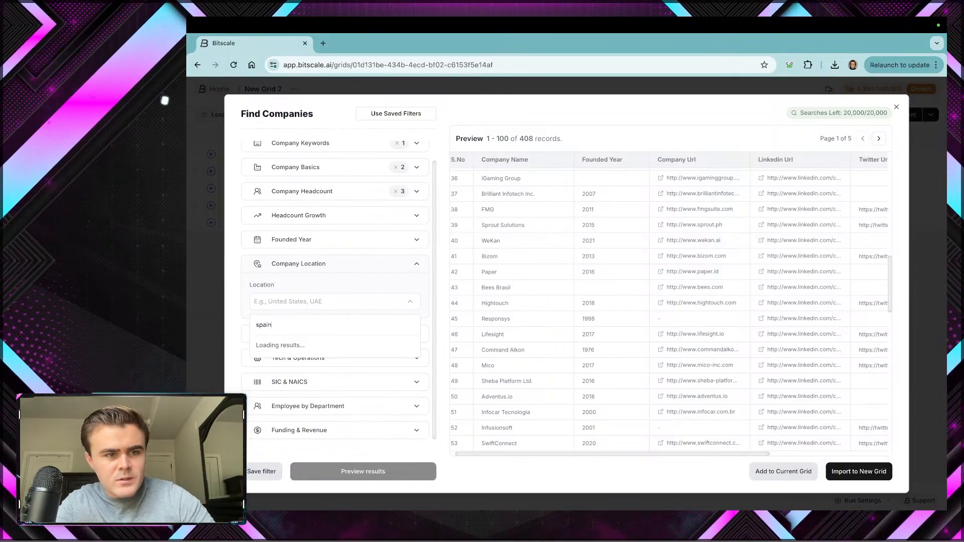
pyautogui.click(354, 354)
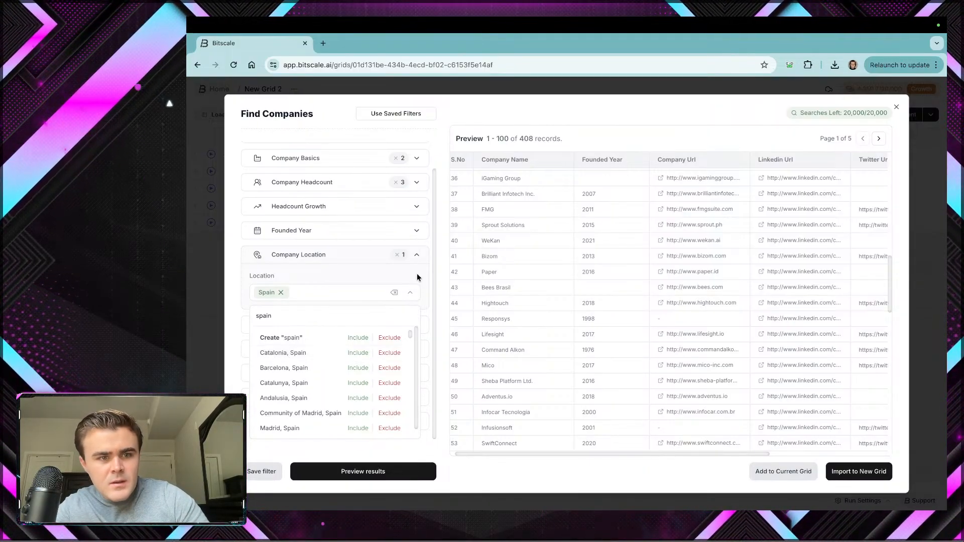
pyautogui.click(366, 472)
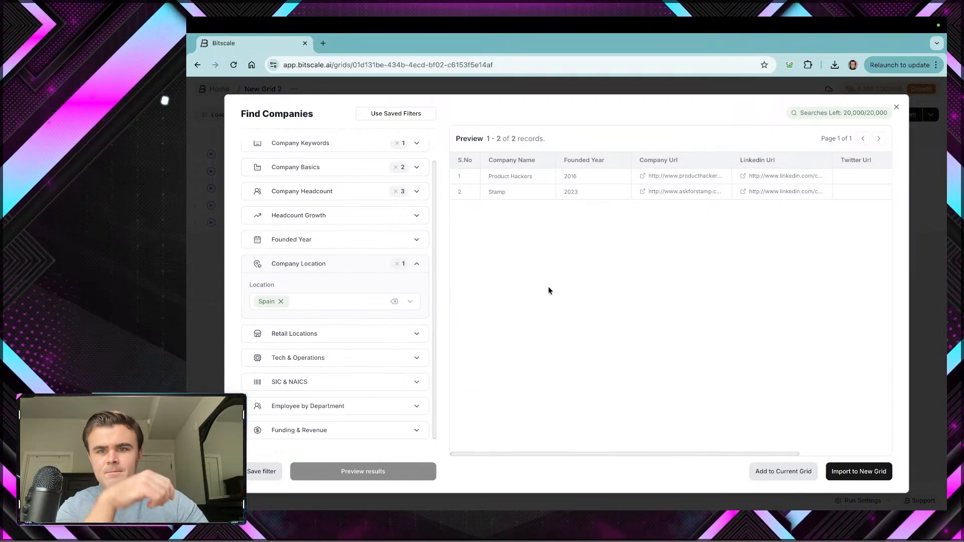
# Step: Add a fourth range to the company headcount filter and preview the matching companies again
pyautogui.scroll(1, 366, 251)
pyautogui.click(346, 216)
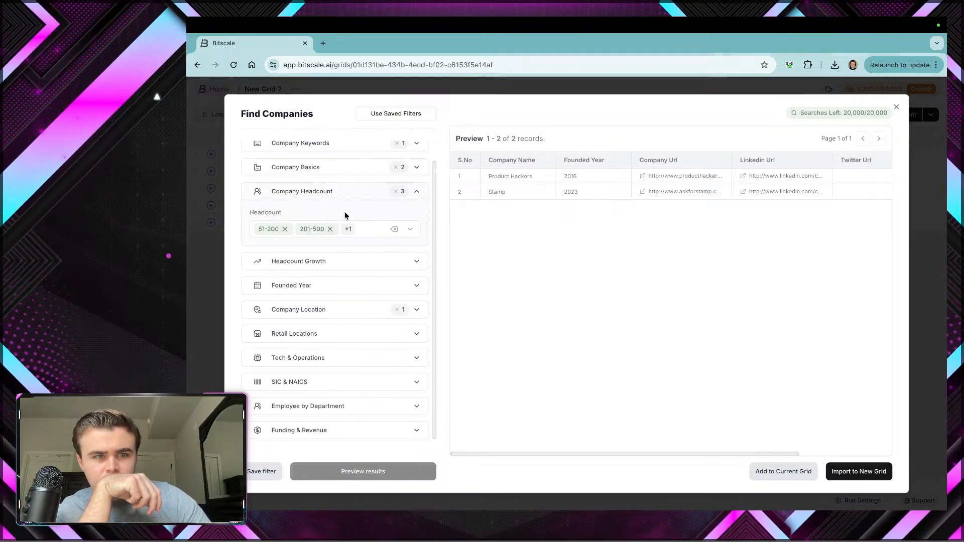
pyautogui.click(410, 233)
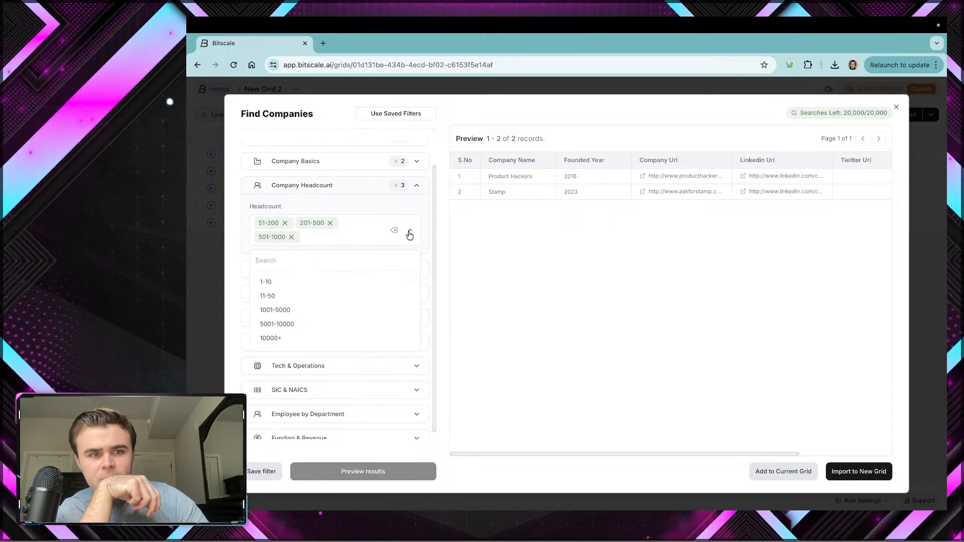
pyautogui.click(319, 302)
pyautogui.click(350, 472)
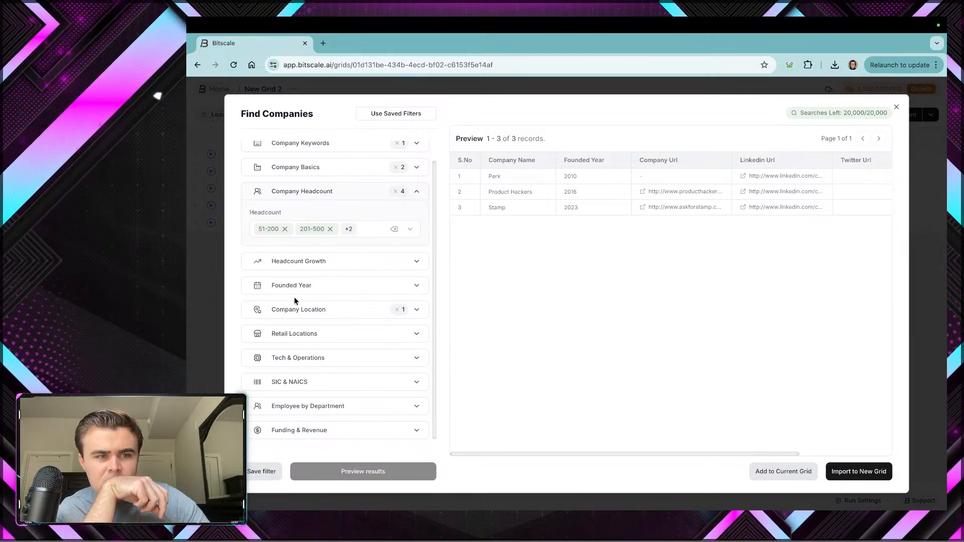
# Step: Include Mexico as an additional company location alongside Spain and refresh the company preview
pyautogui.click(320, 312)
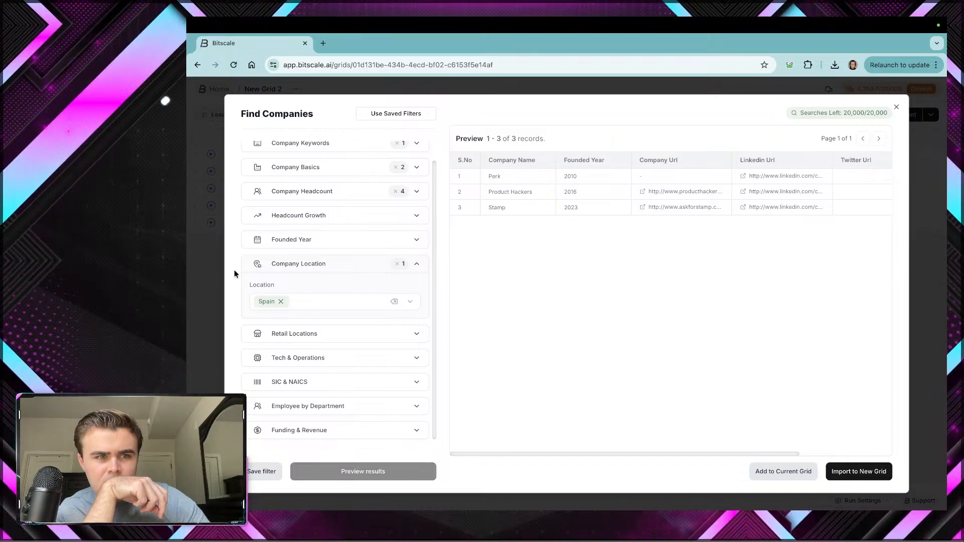
pyautogui.scroll(1, 285, 273)
pyautogui.click(303, 324)
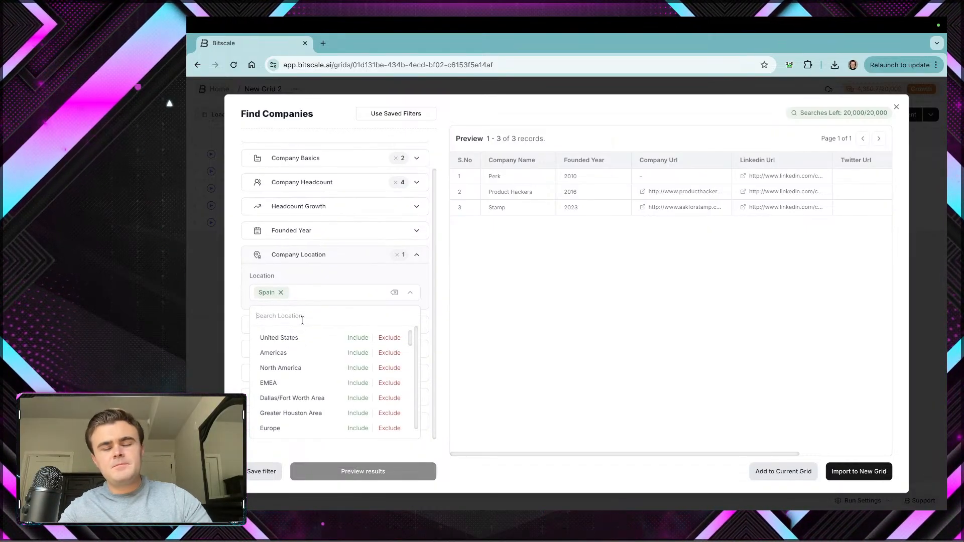
pyautogui.write('mexico')
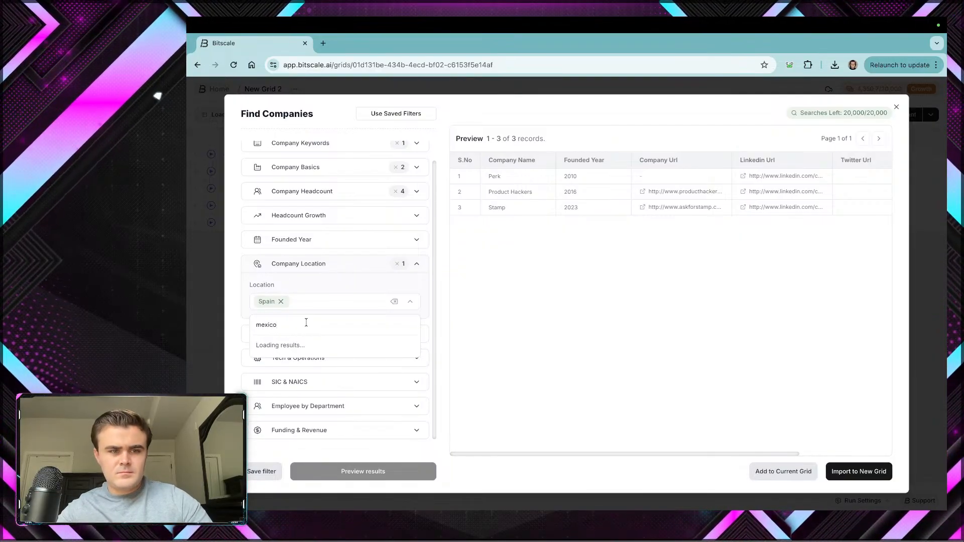
pyautogui.click(357, 352)
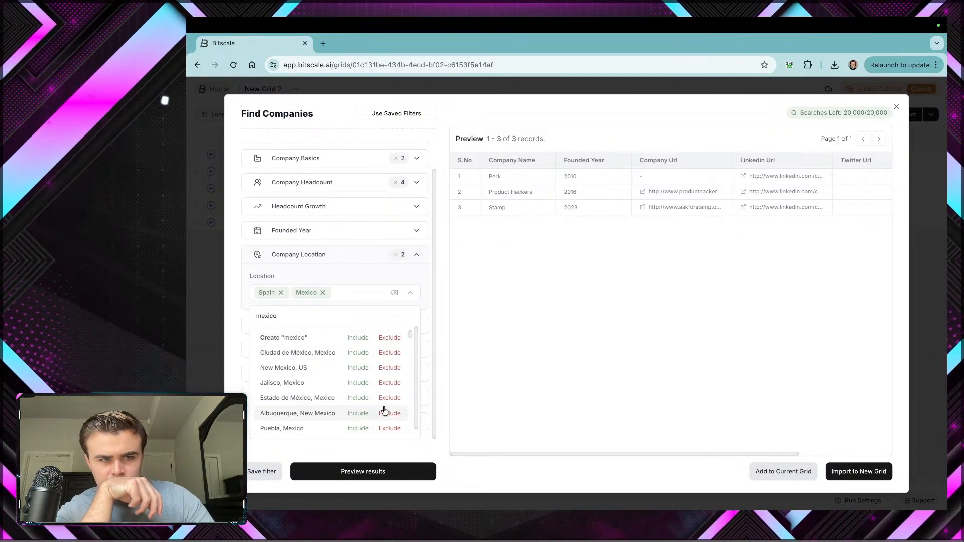
pyautogui.click(365, 469)
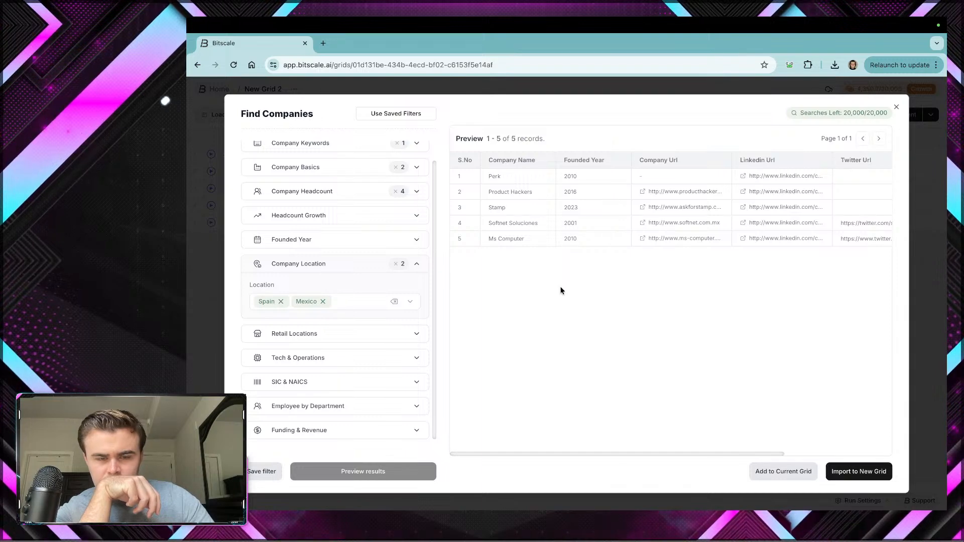
# Step: Open Product Hackers' website from the preview, examine its homepage to judge the business, and return to the Bitscale filters
pyautogui.click(642, 195)
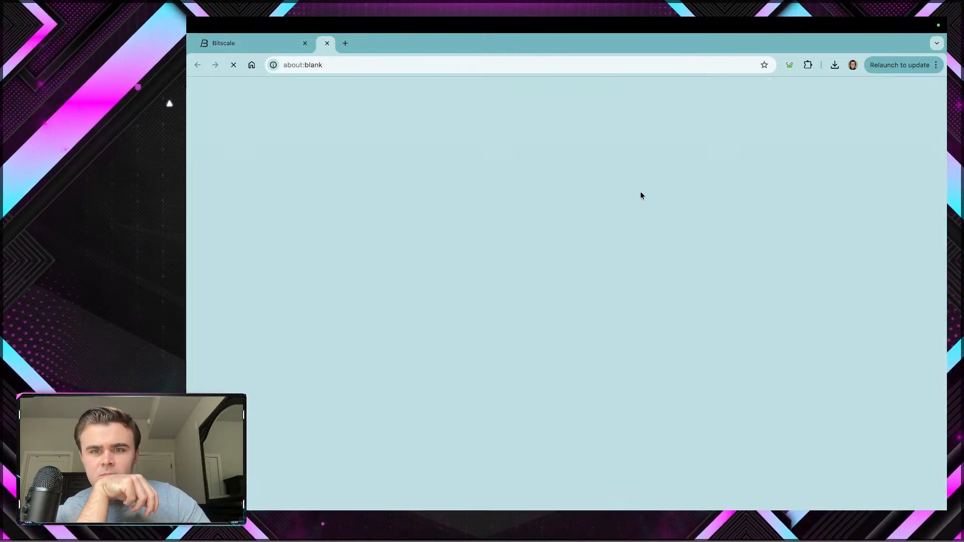
pyautogui.hotkey('ctrl', 'Right')
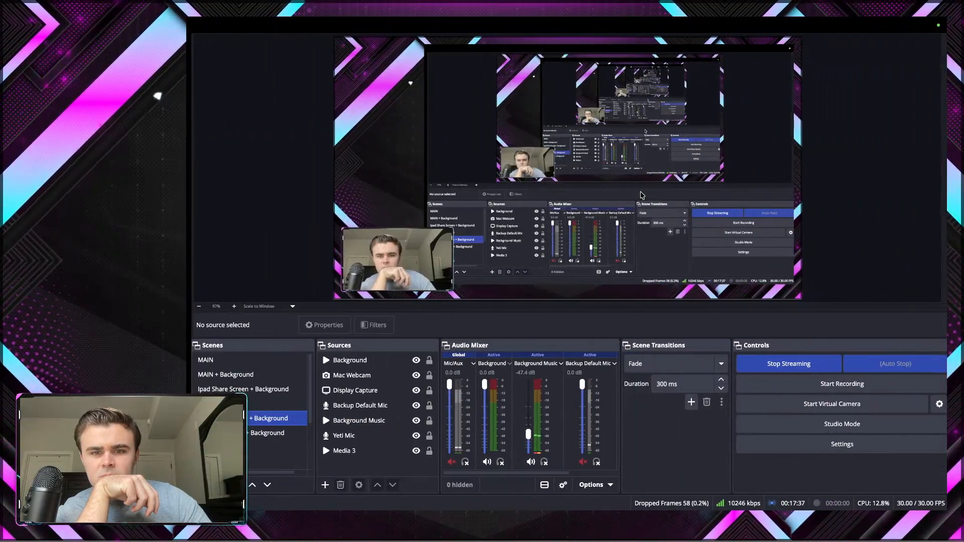
pyautogui.hotkey('ctrl', 'Left')
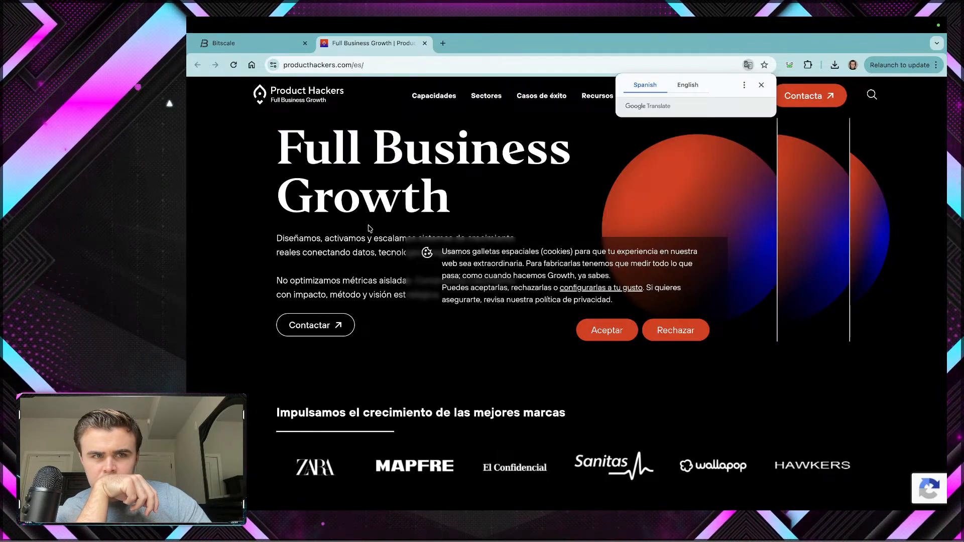
pyautogui.scroll(-5, 369, 228)
pyautogui.scroll(-10, 369, 229)
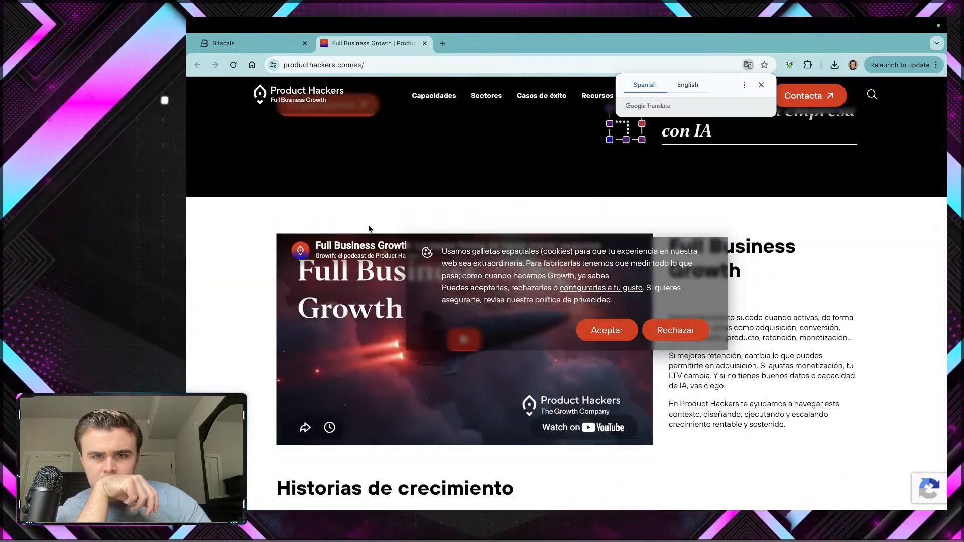
pyautogui.scroll(-6, 369, 228)
pyautogui.scroll(-3, 270, 344)
pyautogui.scroll(-3, 269, 345)
pyautogui.scroll(-5, 270, 345)
pyautogui.scroll(4, 295, 157)
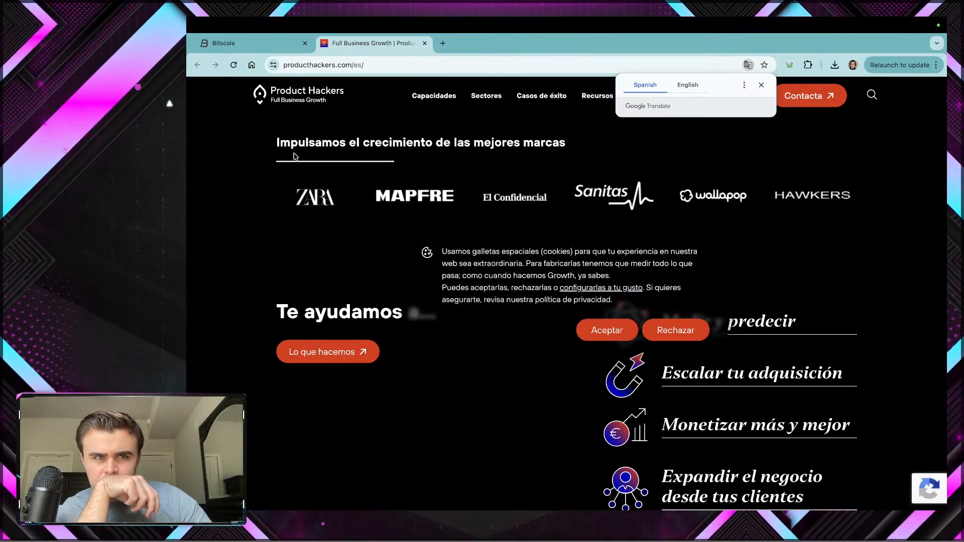
pyautogui.click(425, 43)
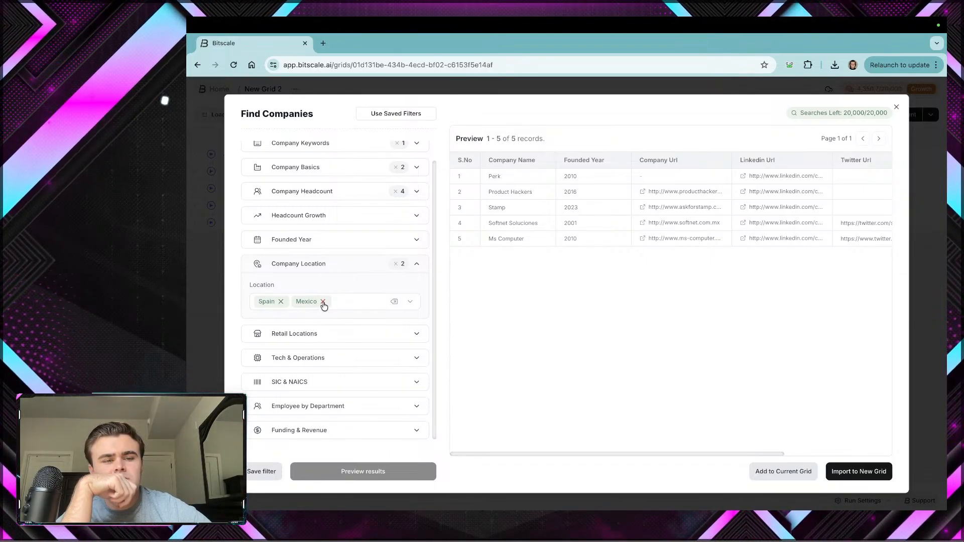
pyautogui.scroll(1, 314, 265)
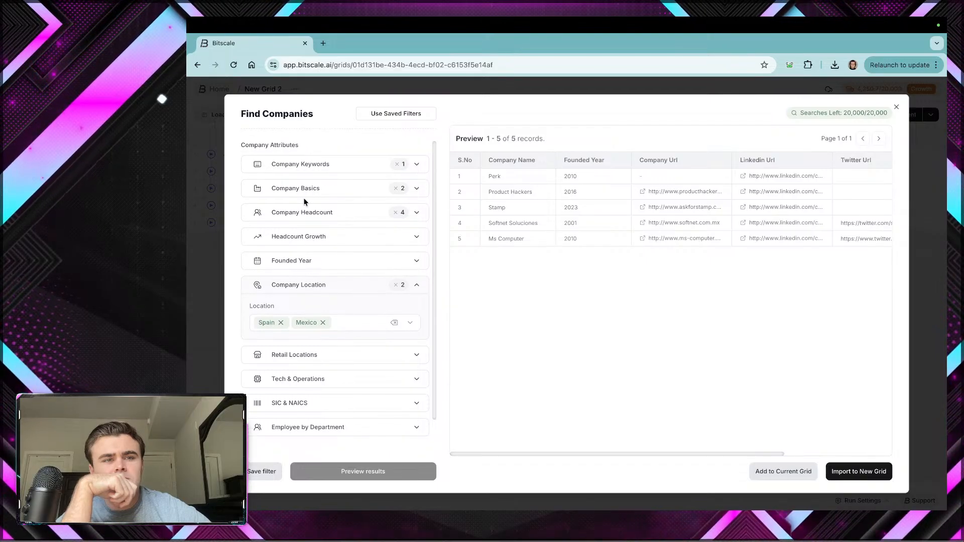
# Step: Remove Mexico from the company locations, include "ai" as an additional company keyword, and preview the matching companies
pyautogui.click(323, 323)
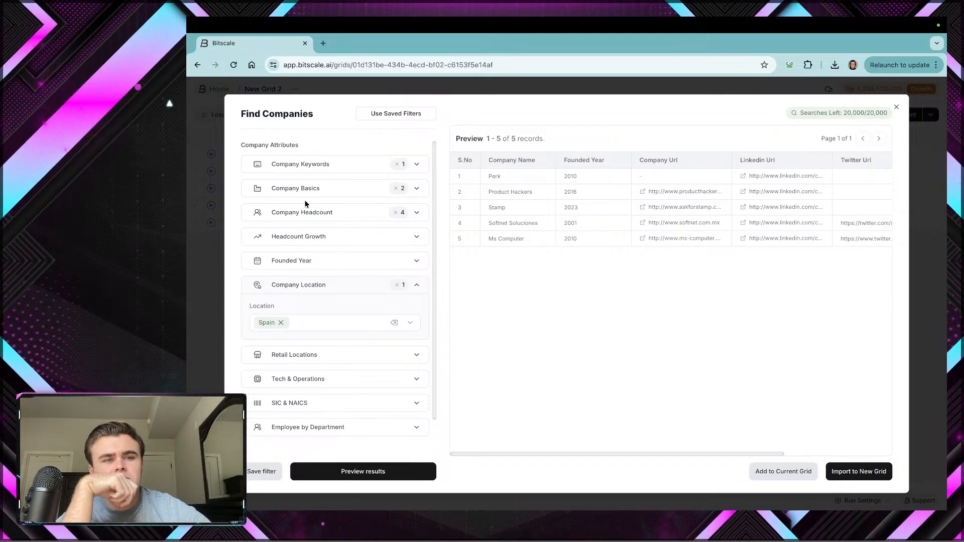
pyautogui.click(312, 166)
pyautogui.click(308, 192)
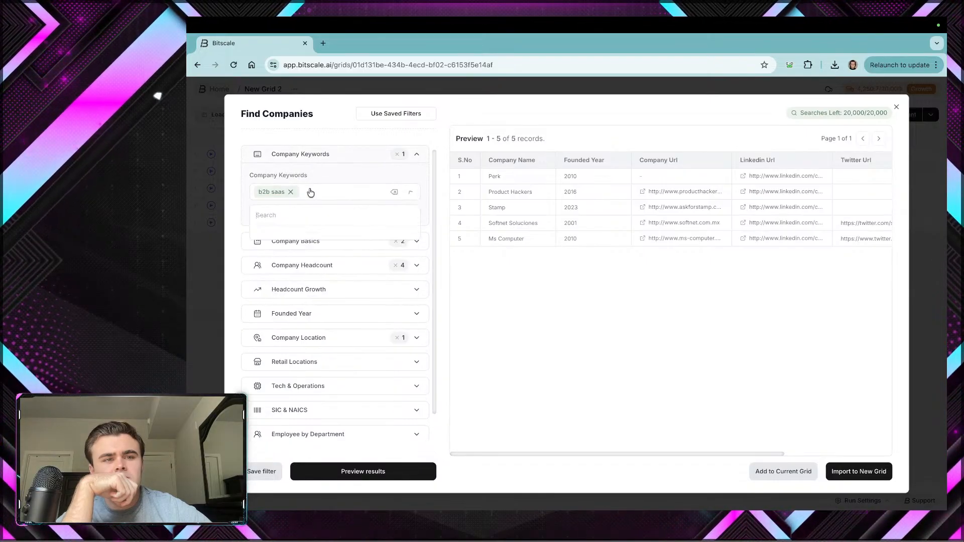
pyautogui.scroll(-1, 309, 190)
pyautogui.write('ai')
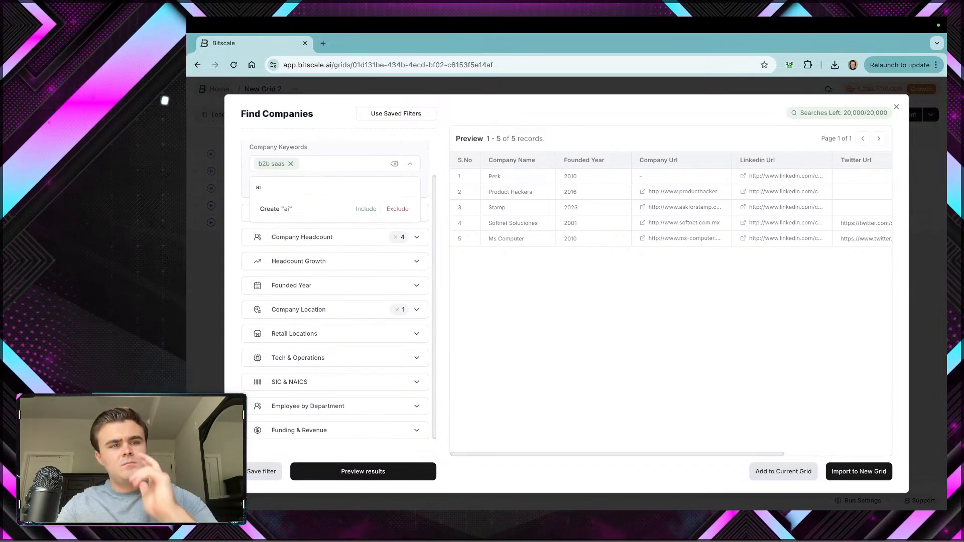
pyautogui.click(364, 209)
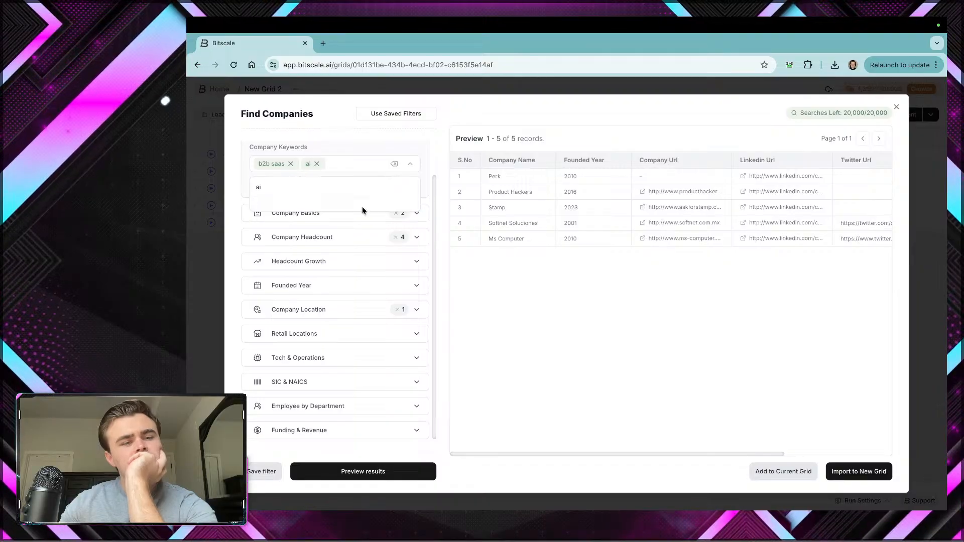
pyautogui.click(355, 472)
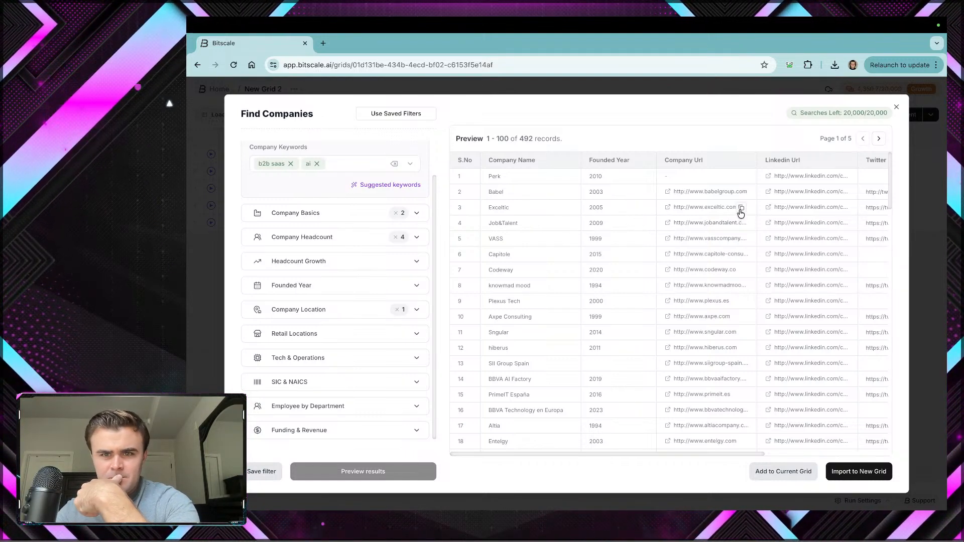
# Step: Open the Exceltic and Axpe Consulting websites from the preview to judge their businesses, closing each to return to the Bitscale filters
pyautogui.click(672, 209)
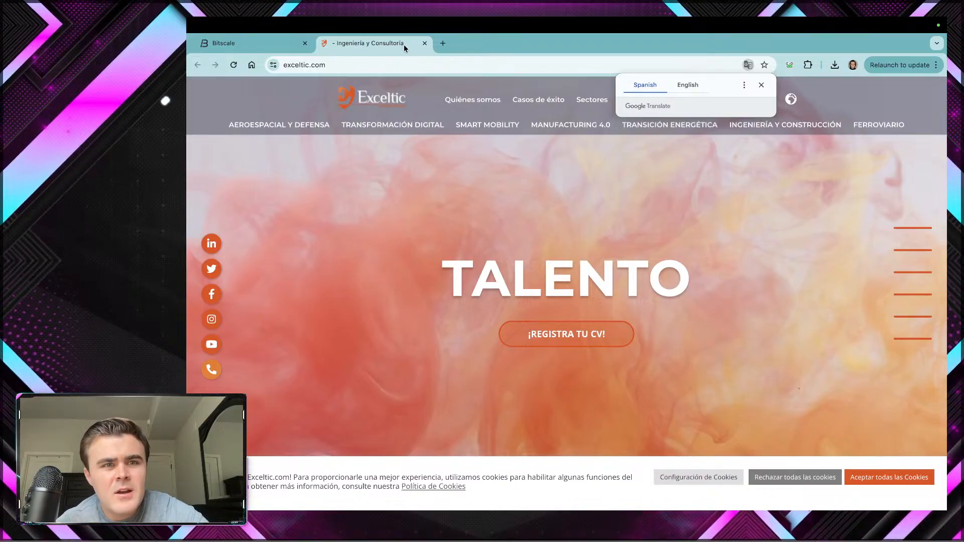
pyautogui.hotkey('ctrl', 'w')
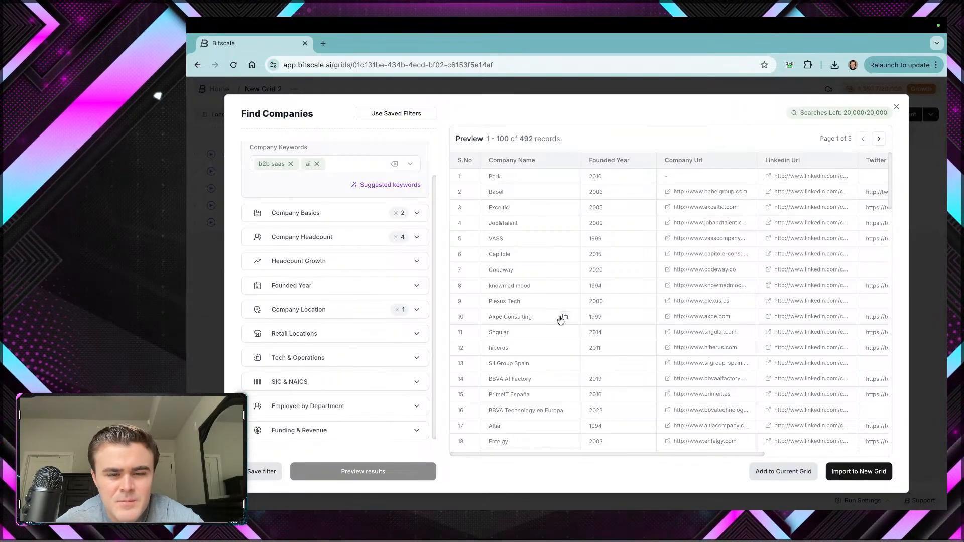
pyautogui.scroll(-1, 559, 318)
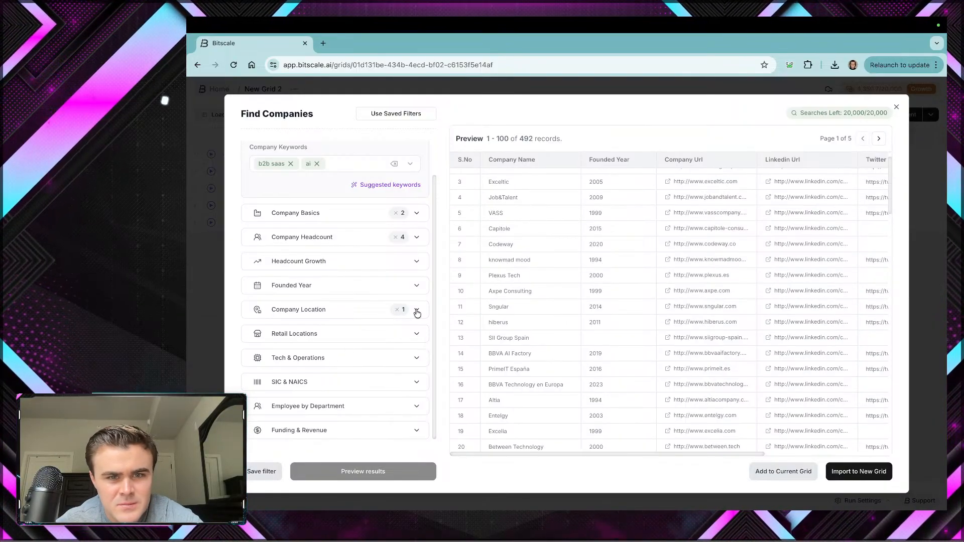
pyautogui.scroll(-1, 541, 323)
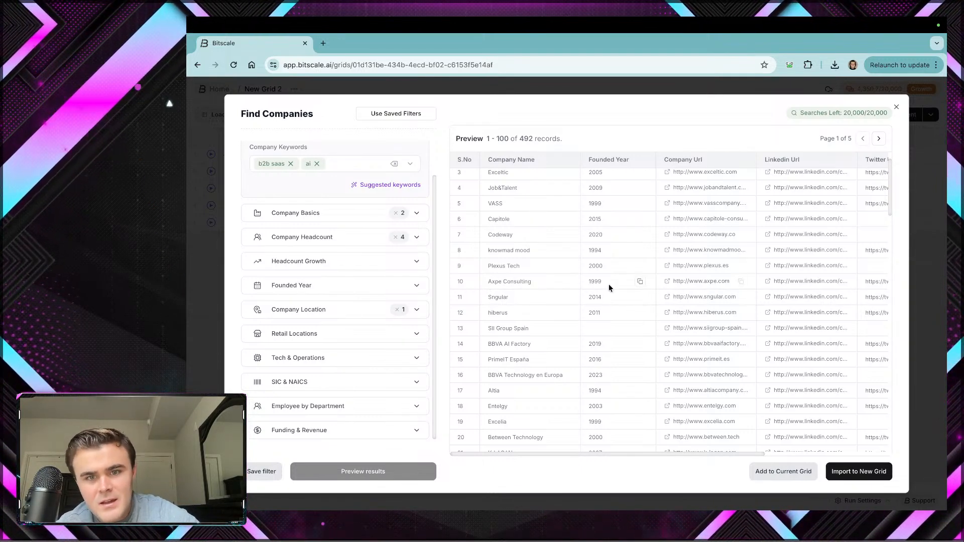
pyautogui.click(739, 282)
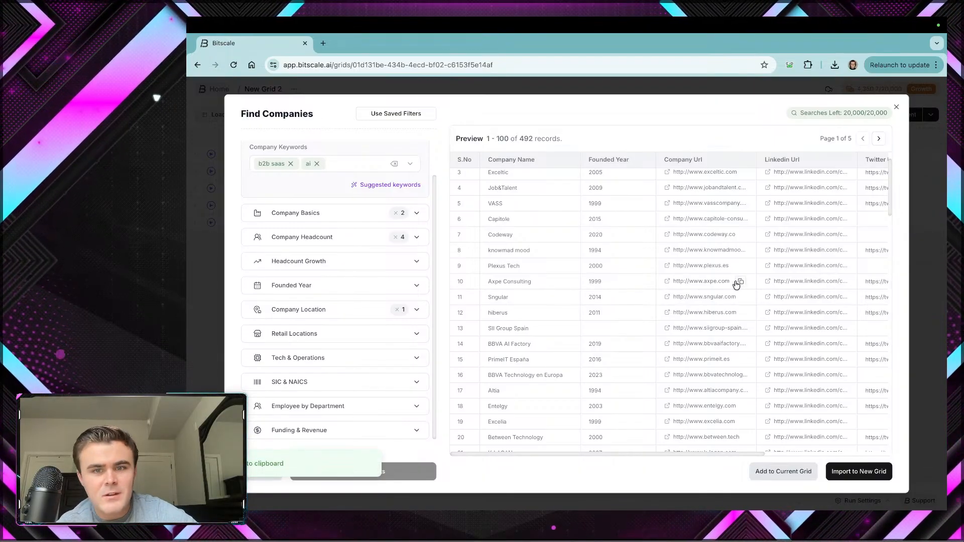
pyautogui.click(666, 281)
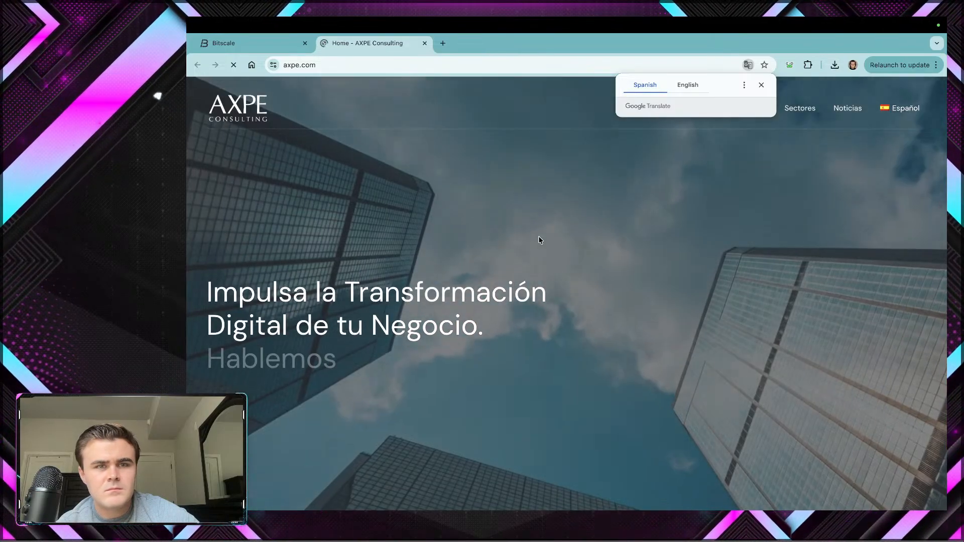
pyautogui.click(424, 43)
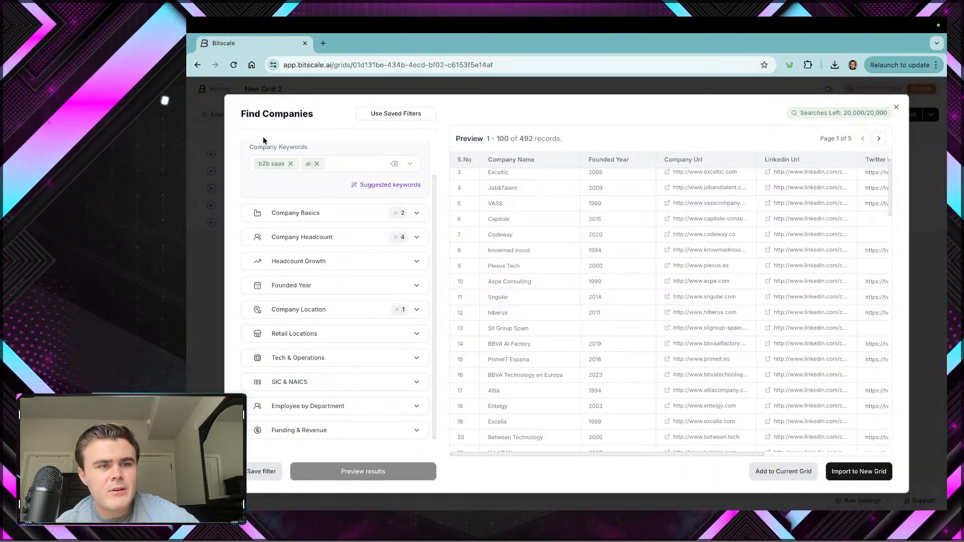
# Step: Remove the "ai" company keyword and the Spain company location from the filters
pyautogui.scroll(1, 342, 231)
pyautogui.click(317, 202)
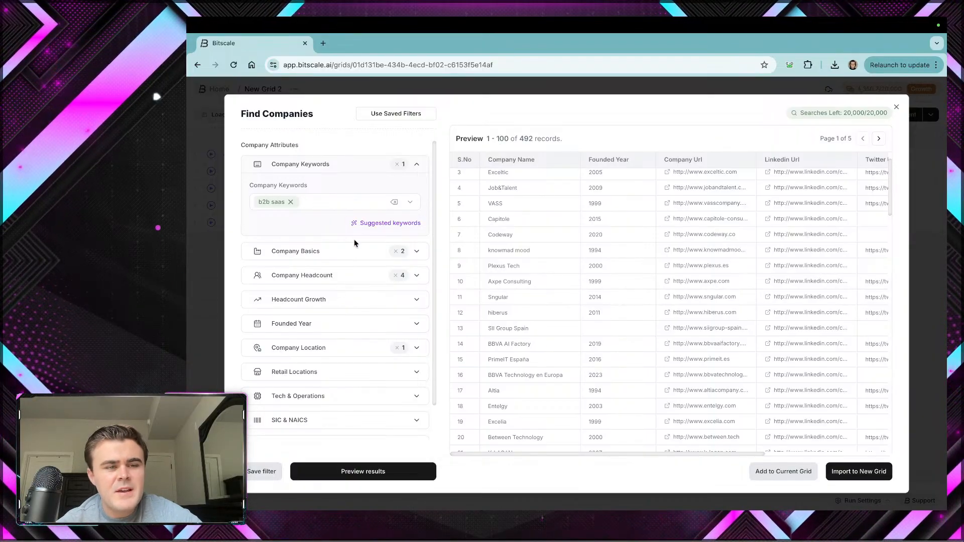
pyautogui.scroll(-2, 326, 256)
pyautogui.click(335, 313)
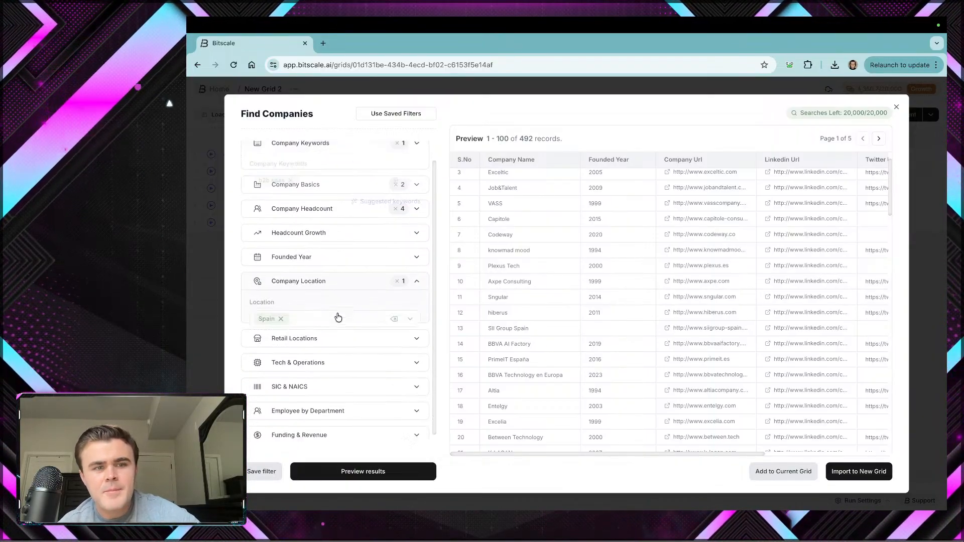
pyautogui.click(281, 302)
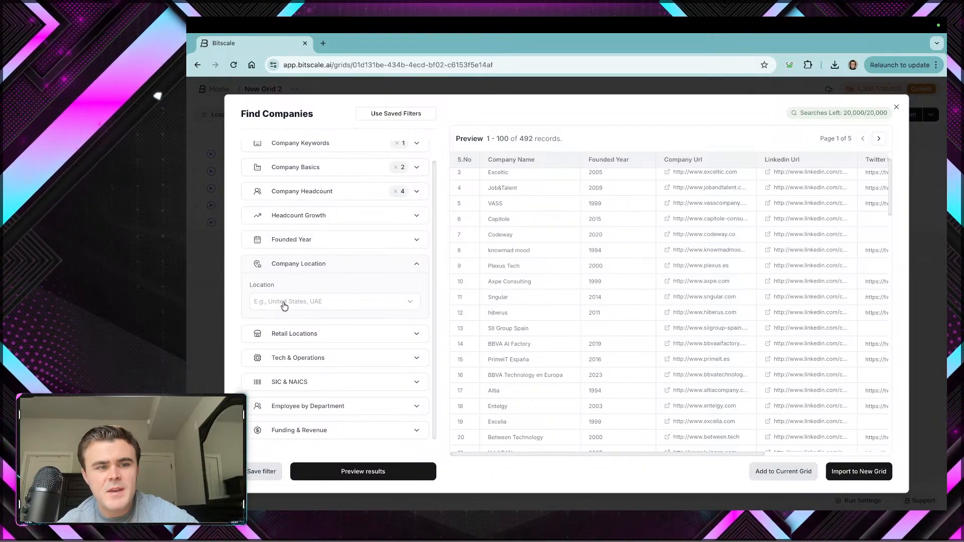
# Step: Include Canada as the company location and preview the matching companies
pyautogui.click(275, 301)
pyautogui.write('c')
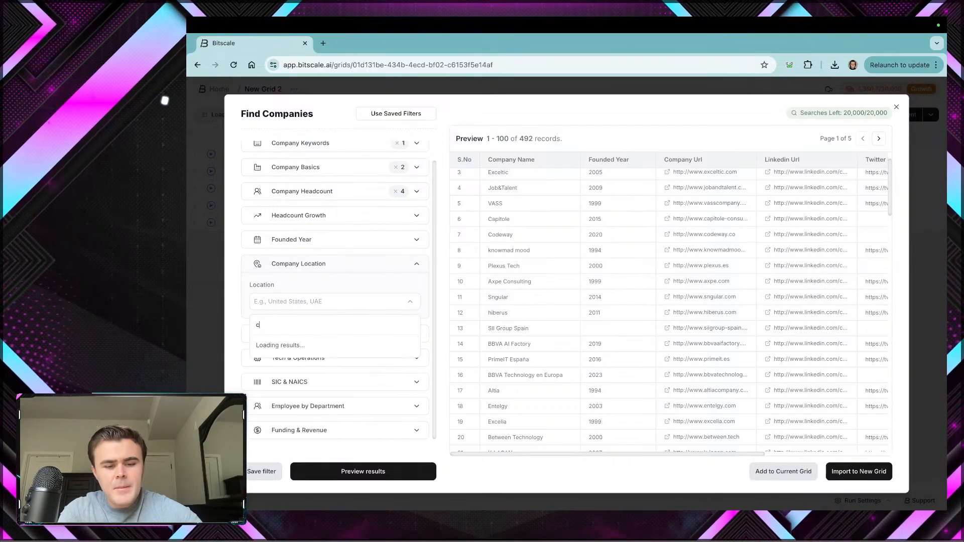
pyautogui.write('anada')
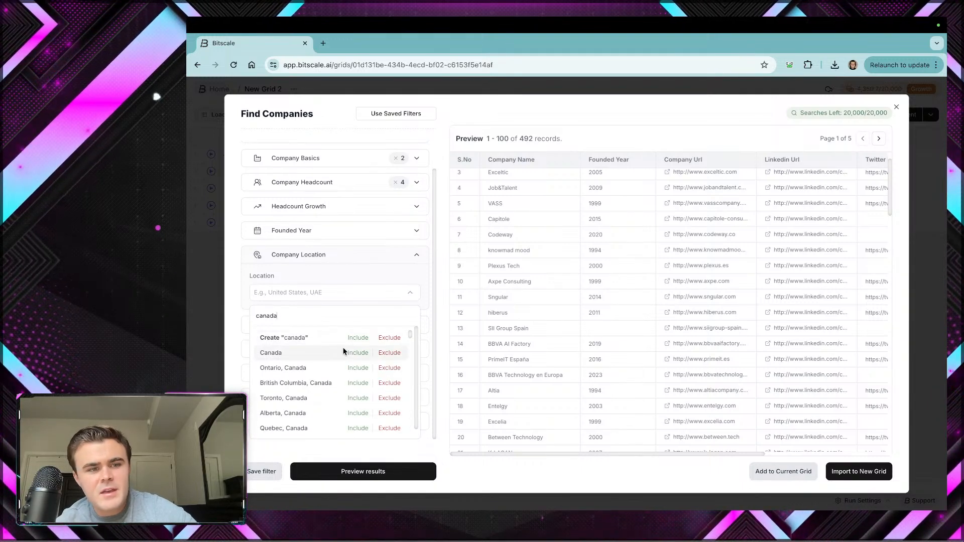
pyautogui.click(357, 353)
pyautogui.click(349, 275)
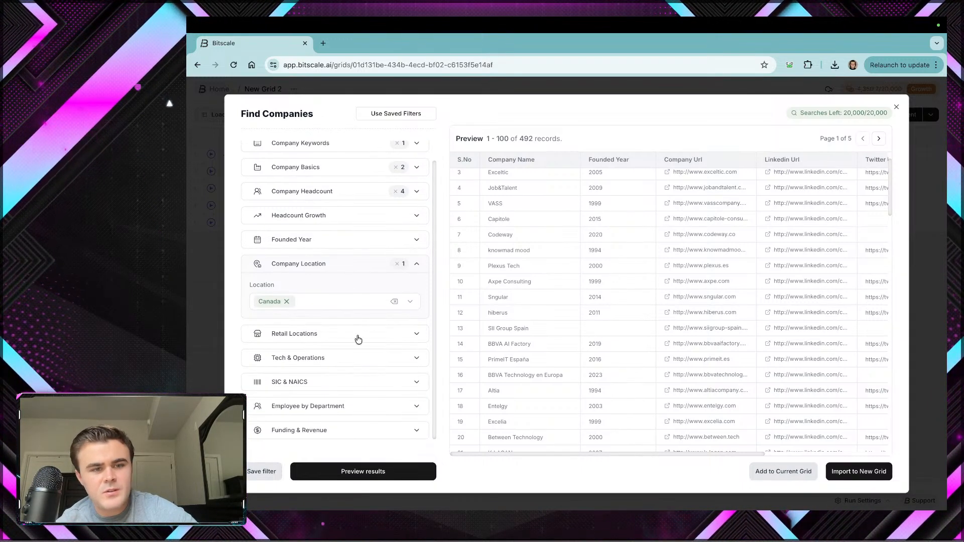
pyautogui.click(361, 471)
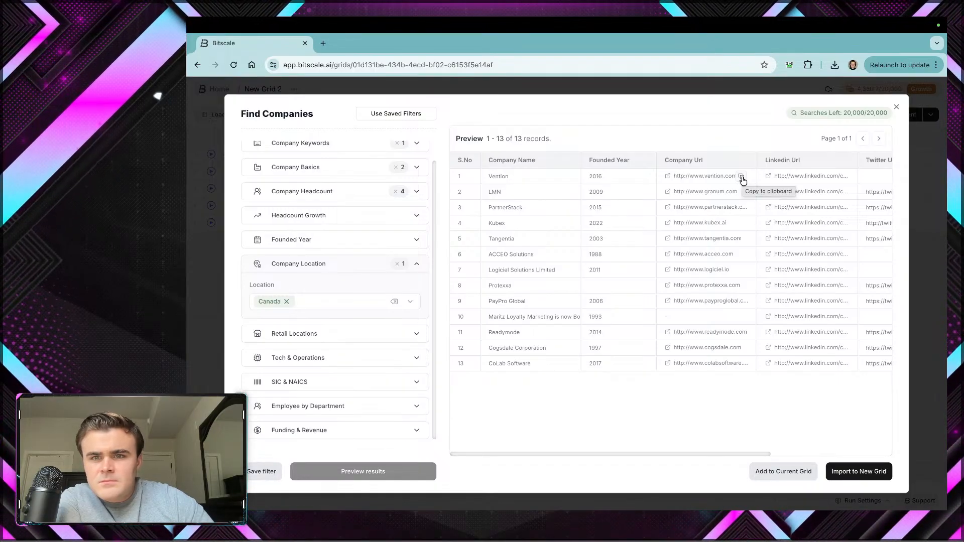
# Step: Open Vention's website from the preview, examine its homepage and Design Now page to judge the product, and return to the Bitscale filters
pyautogui.click(667, 176)
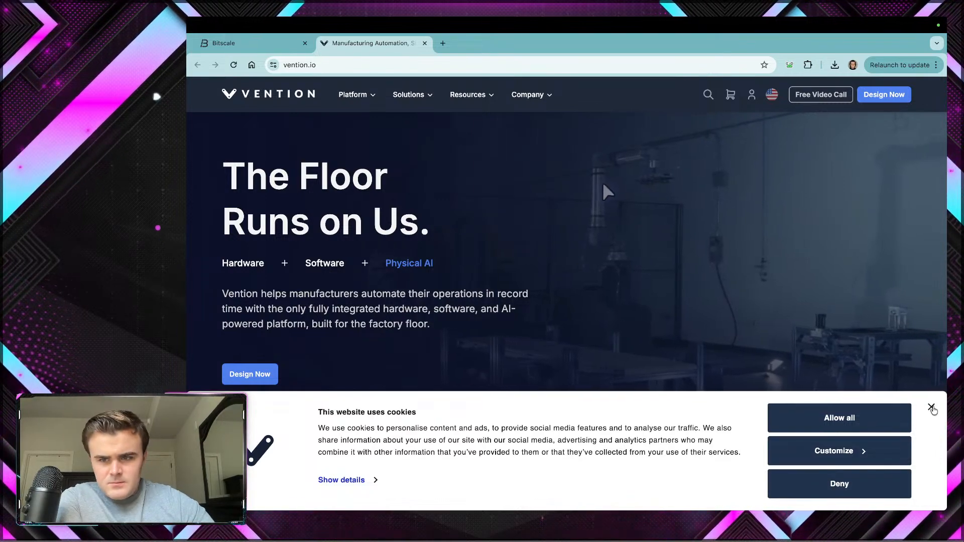
pyautogui.click(931, 407)
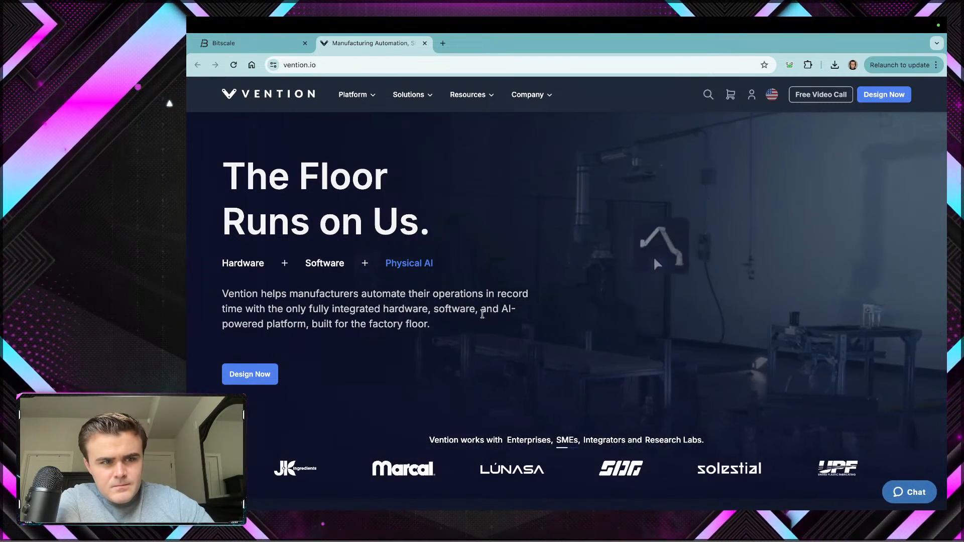
pyautogui.scroll(-1, 482, 314)
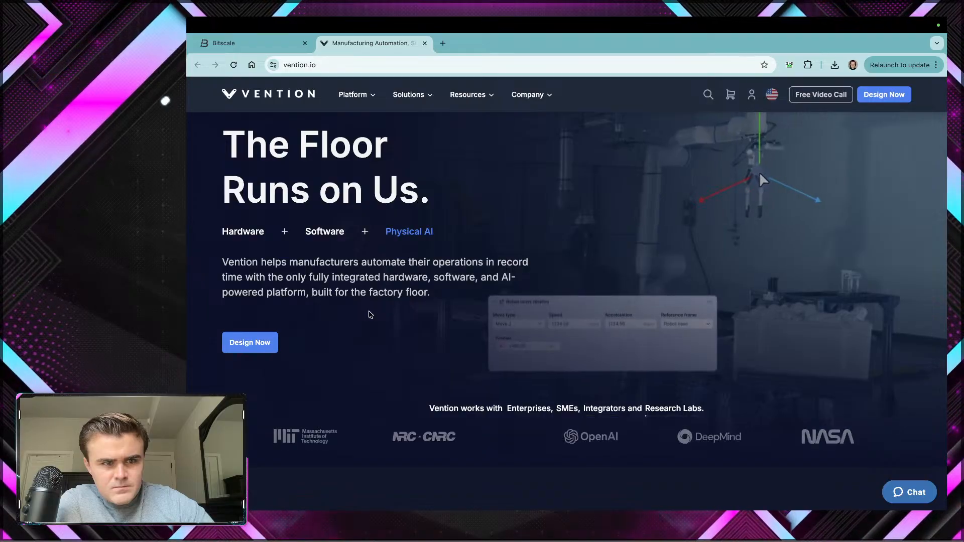
pyautogui.scroll(-1, 370, 314)
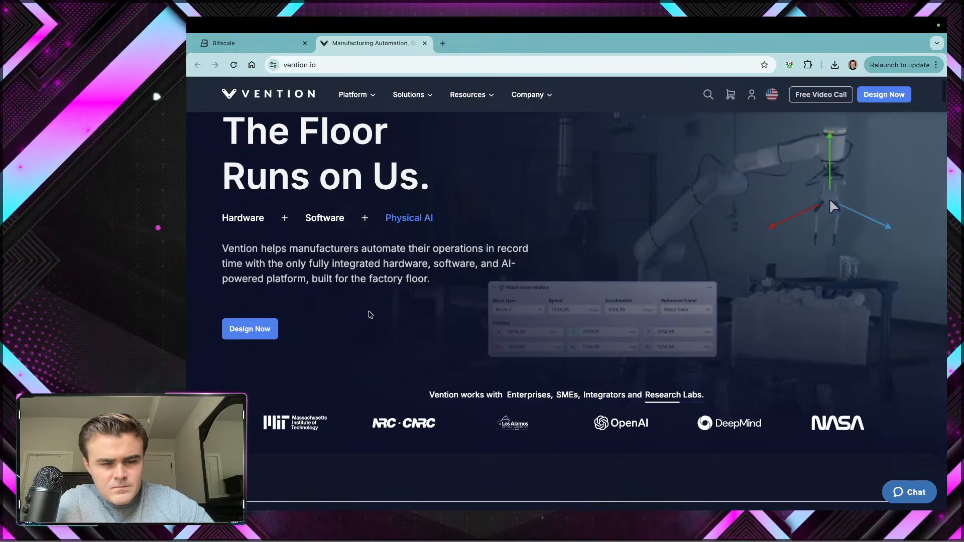
pyautogui.scroll(-3, 370, 315)
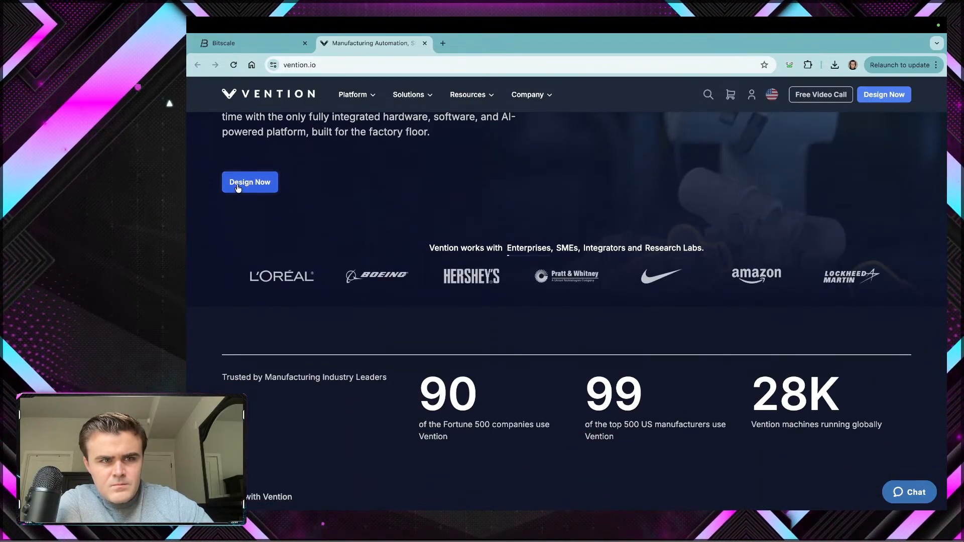
pyautogui.click(238, 188)
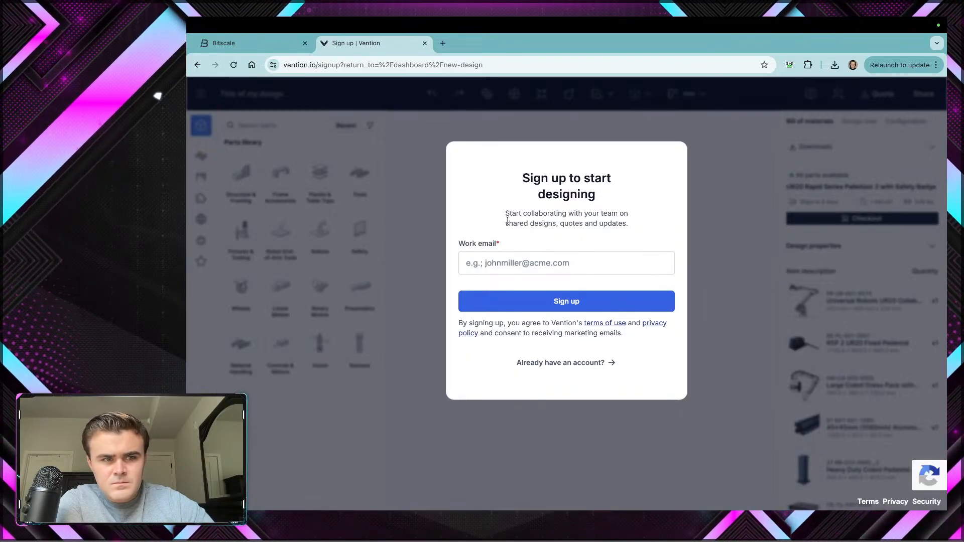
pyautogui.click(425, 43)
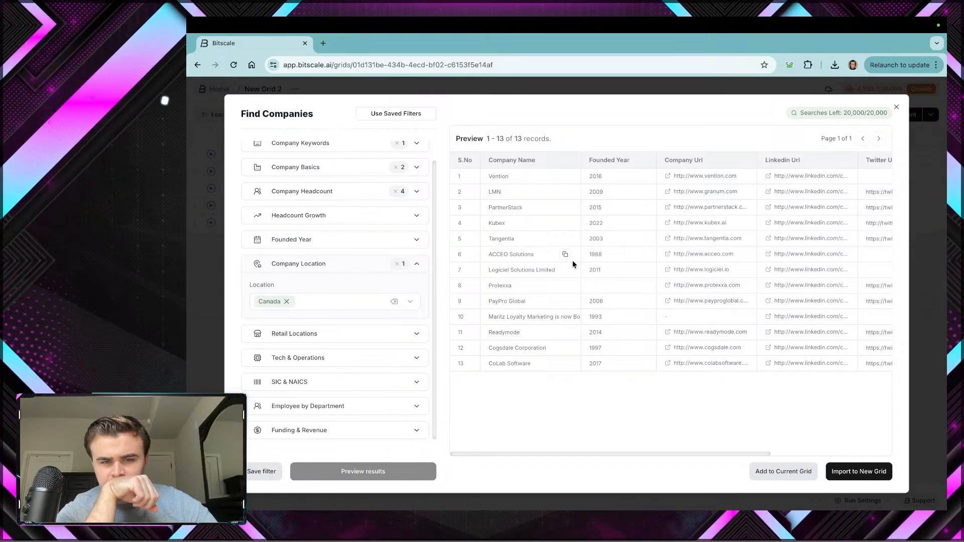
pyautogui.hotkey('ctrl', 'Right')
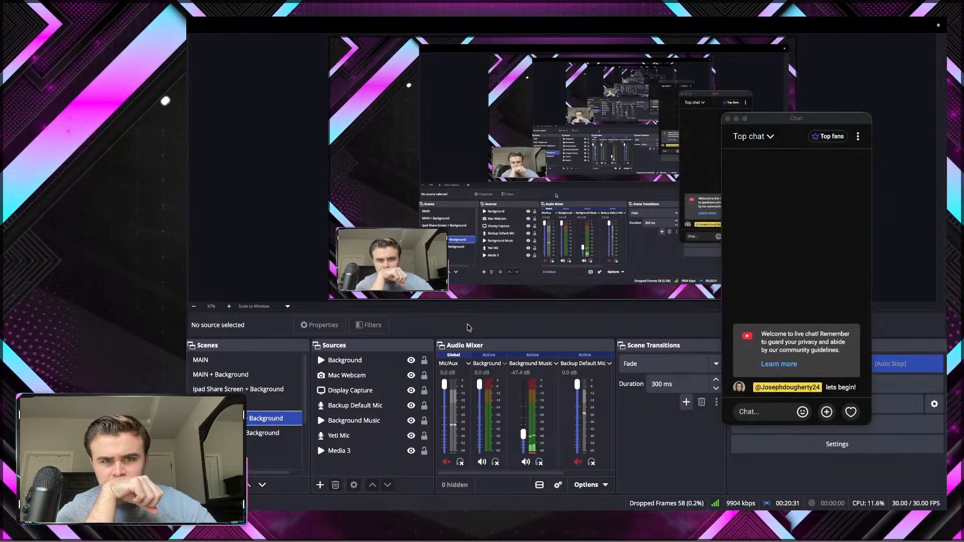
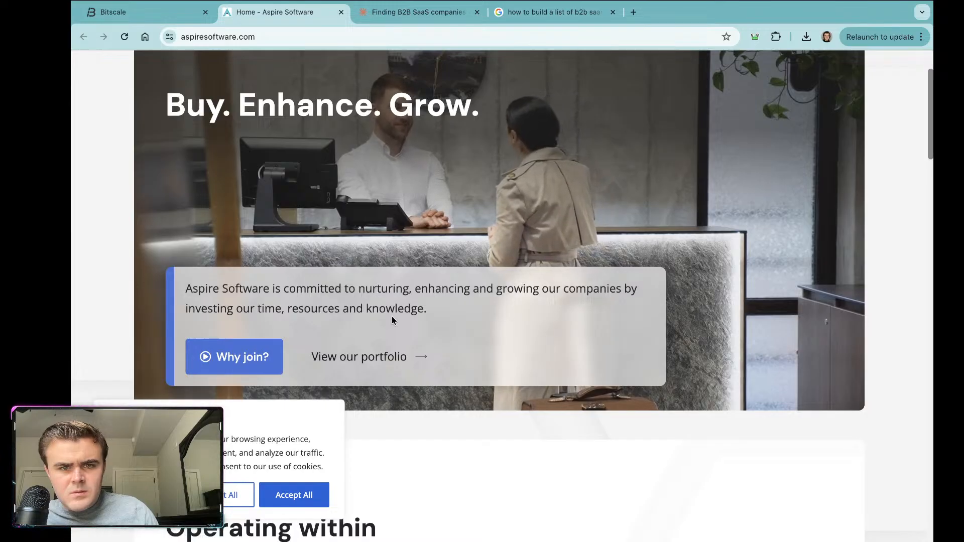
# Step: Examine the rest of Aspire Software's homepage to judge the business, and close it to return to the Bitscale preview
pyautogui.scroll(-3, 387, 375)
pyautogui.scroll(-7, 388, 378)
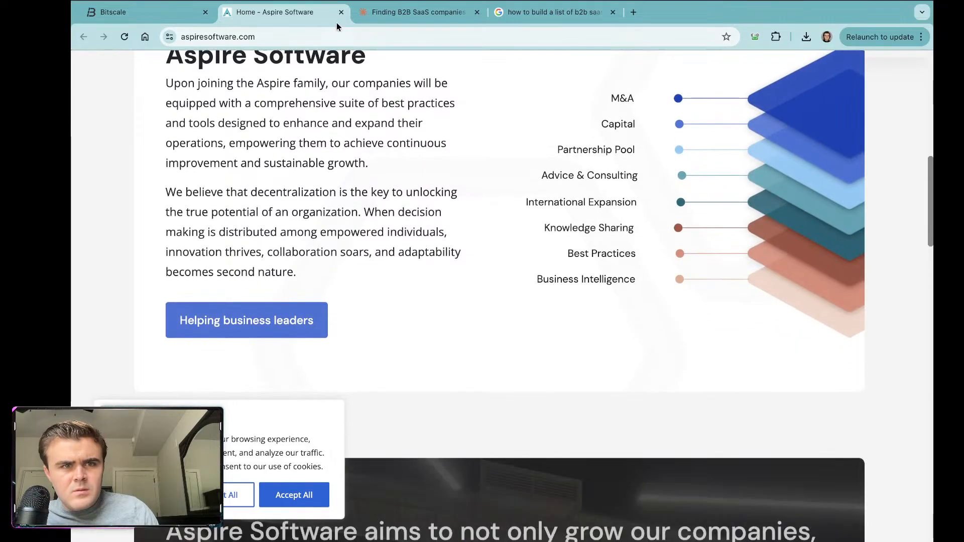
pyautogui.click(340, 12)
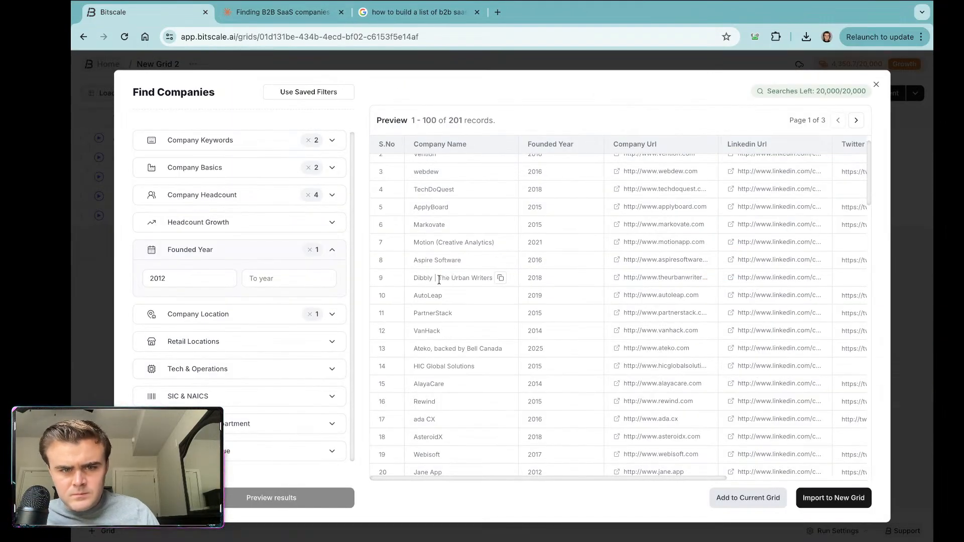
# Step: Open the Dibbly / The Urban Writers website from the preview and examine its homepage and service offerings
pyautogui.click(618, 278)
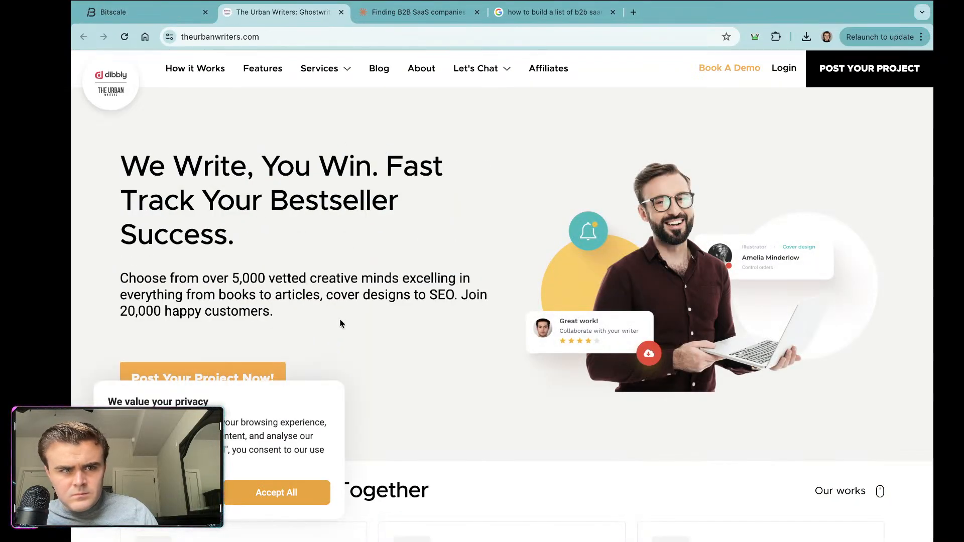
pyautogui.scroll(-1, 339, 318)
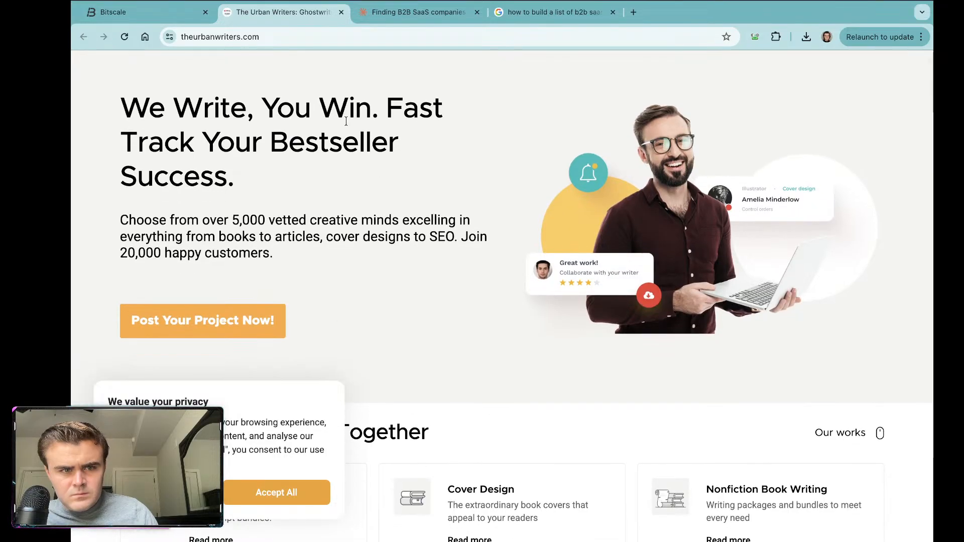
pyautogui.scroll(-2, 345, 262)
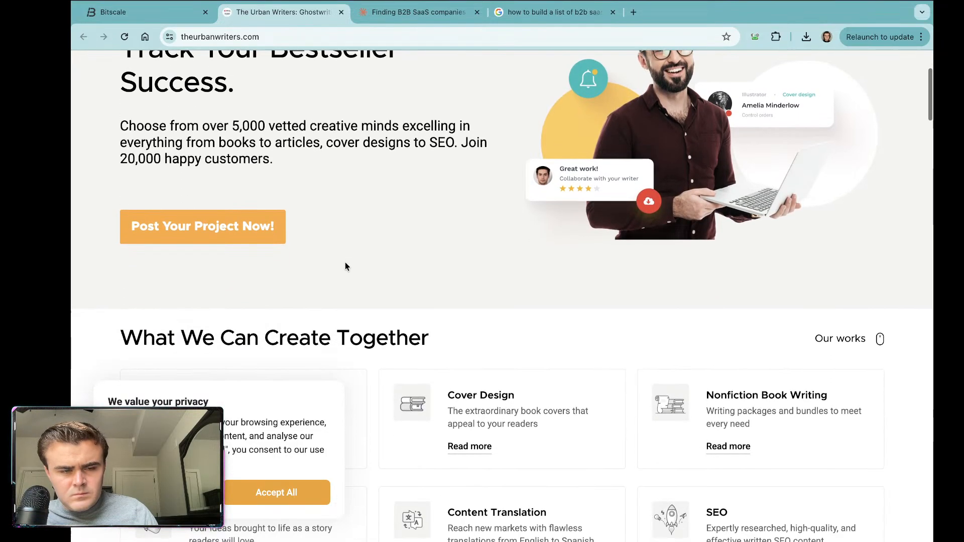
pyautogui.scroll(-3, 372, 331)
pyautogui.scroll(6, 372, 333)
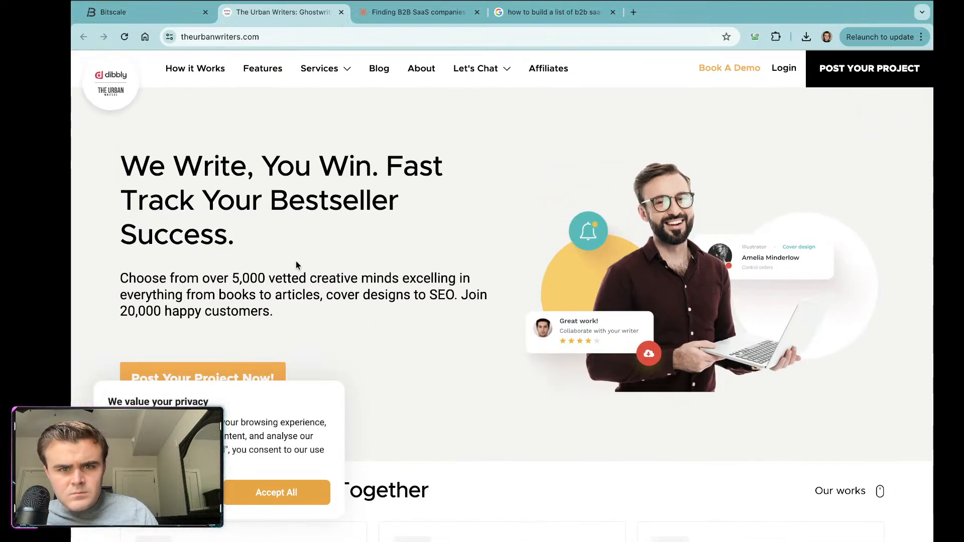
pyautogui.scroll(-8, 296, 261)
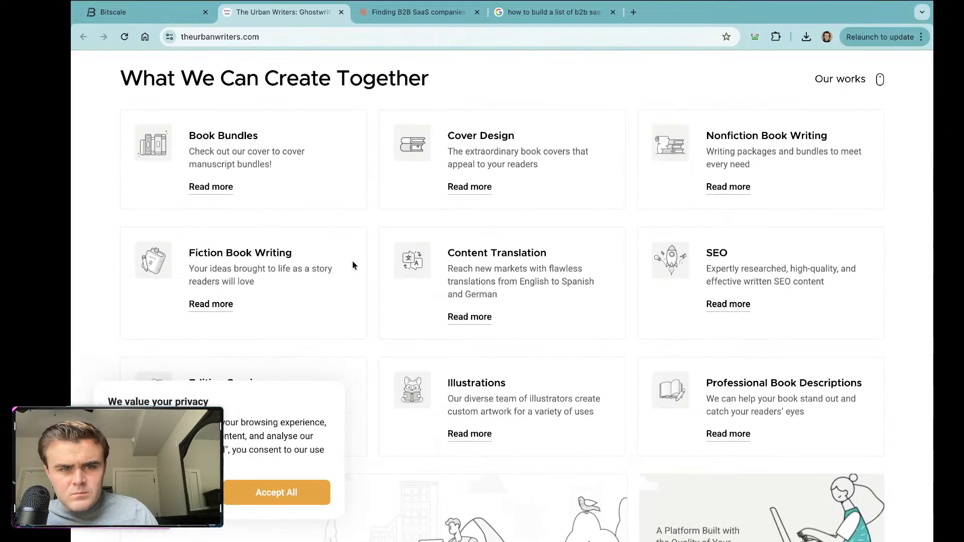
# Step: Examine the rest of The Urban Writers homepage, close it, and look through more of the previewed companies
pyautogui.scroll(-5, 357, 266)
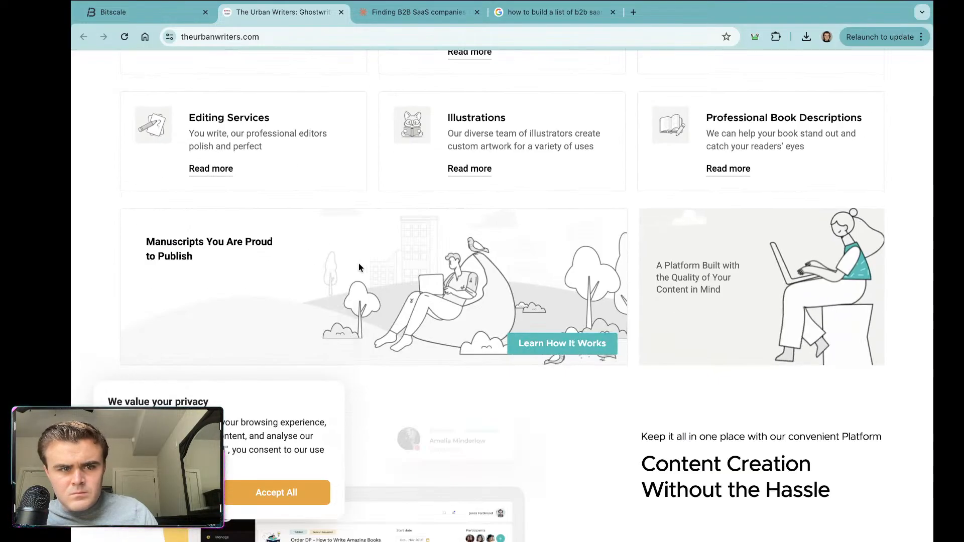
pyautogui.scroll(-6, 359, 267)
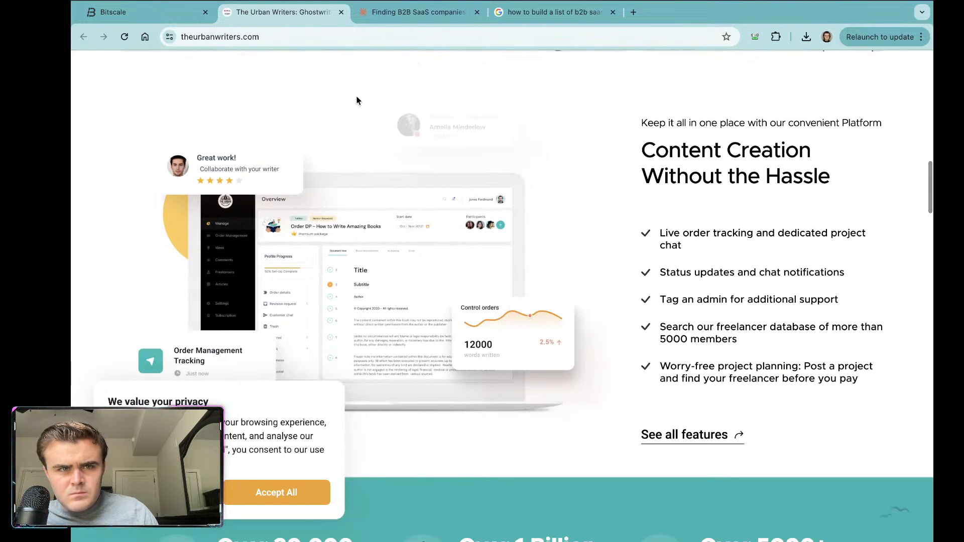
pyautogui.click(341, 12)
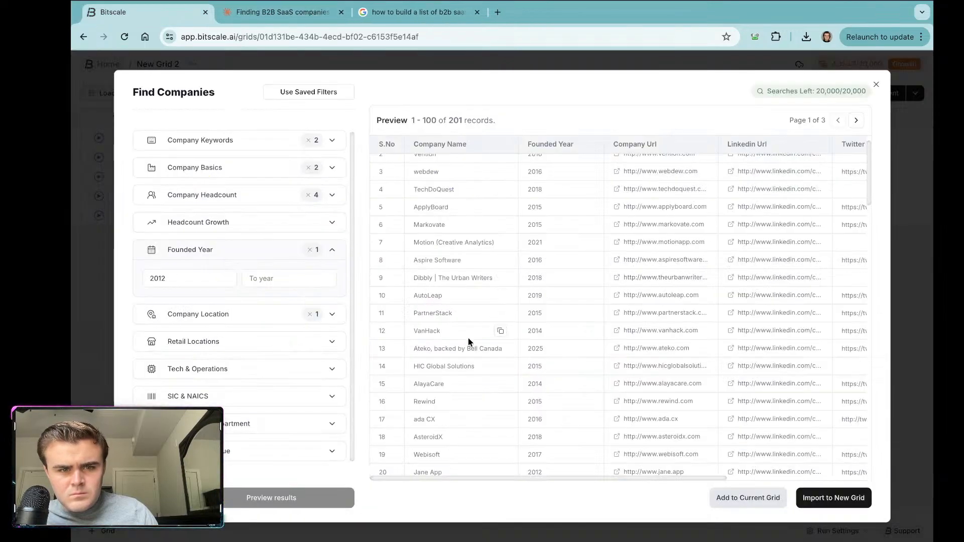
pyautogui.scroll(-3, 468, 338)
pyautogui.scroll(-1, 468, 338)
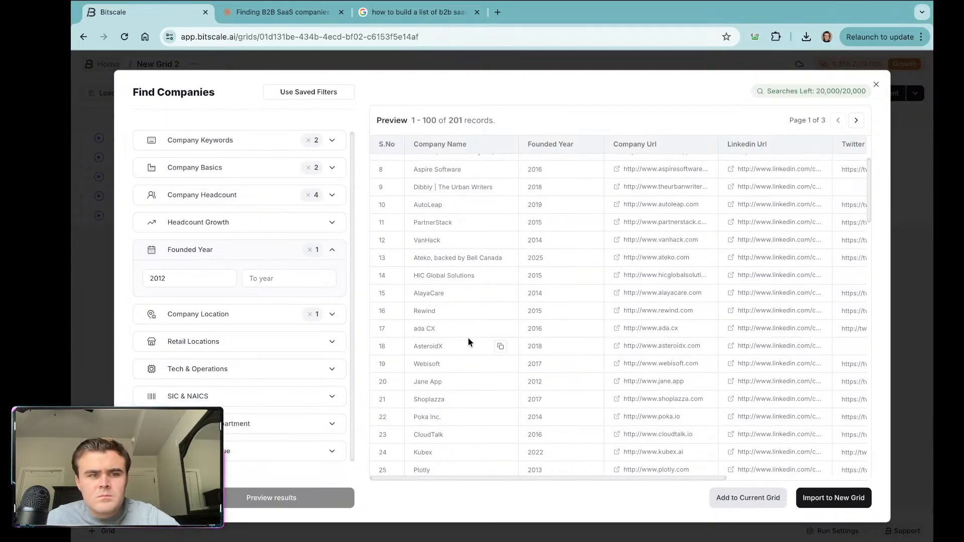
pyautogui.scroll(1, 302, 311)
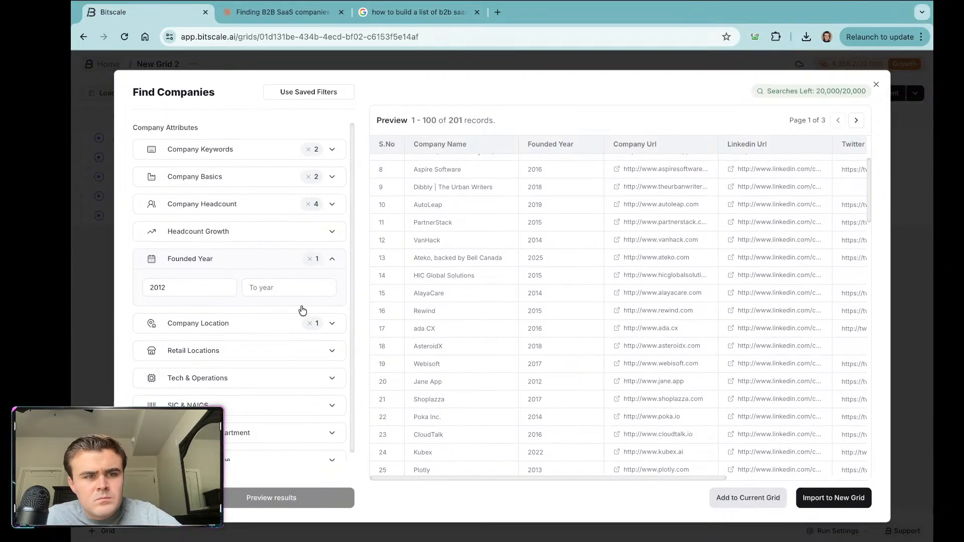
# Step: Add the suggested company keywords software as a service, cloud software, cloud saas and b2b software, keep the search, and refresh the preview
pyautogui.click(222, 158)
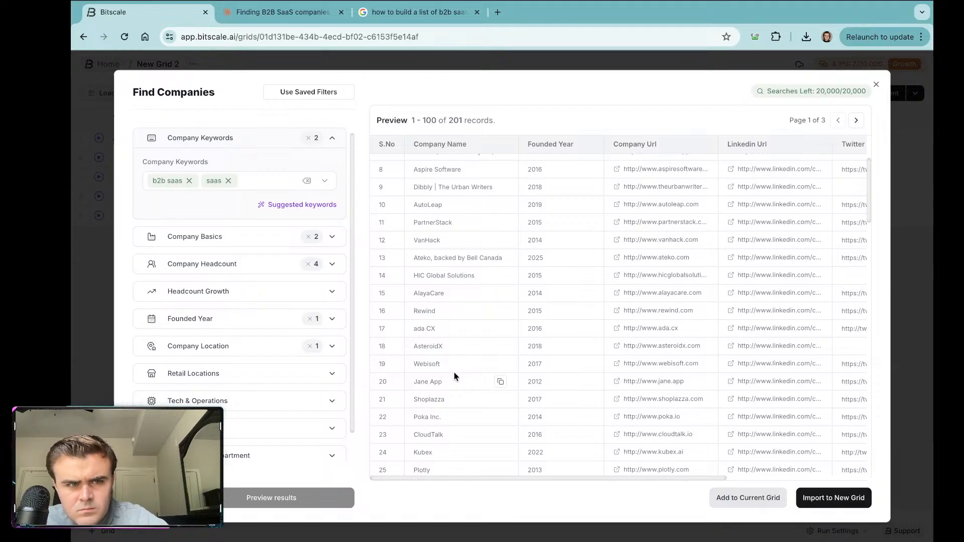
pyautogui.click(279, 206)
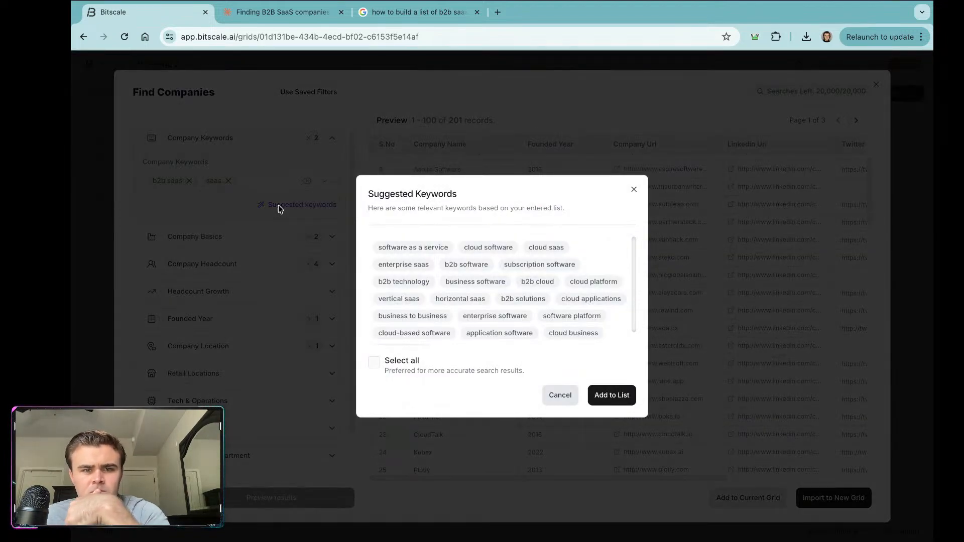
pyautogui.click(401, 249)
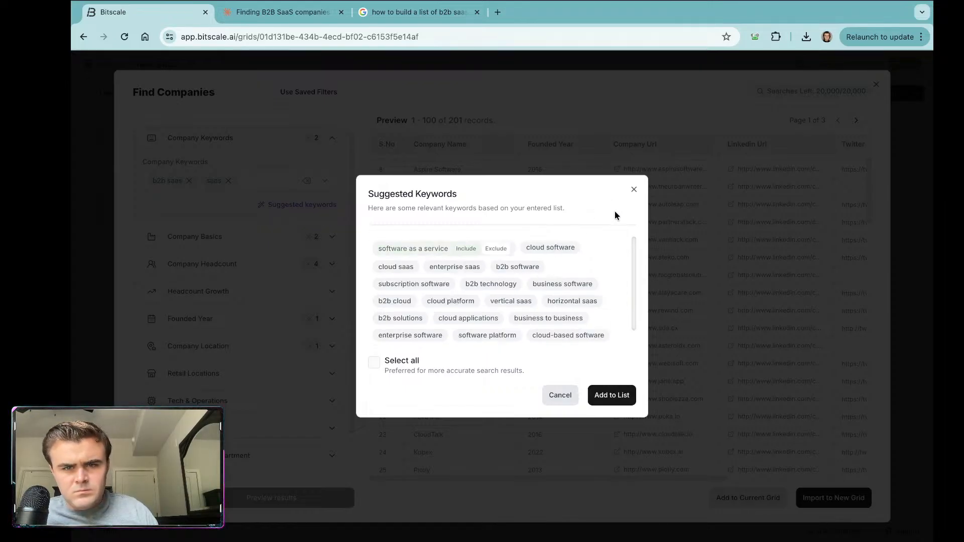
pyautogui.click(397, 268)
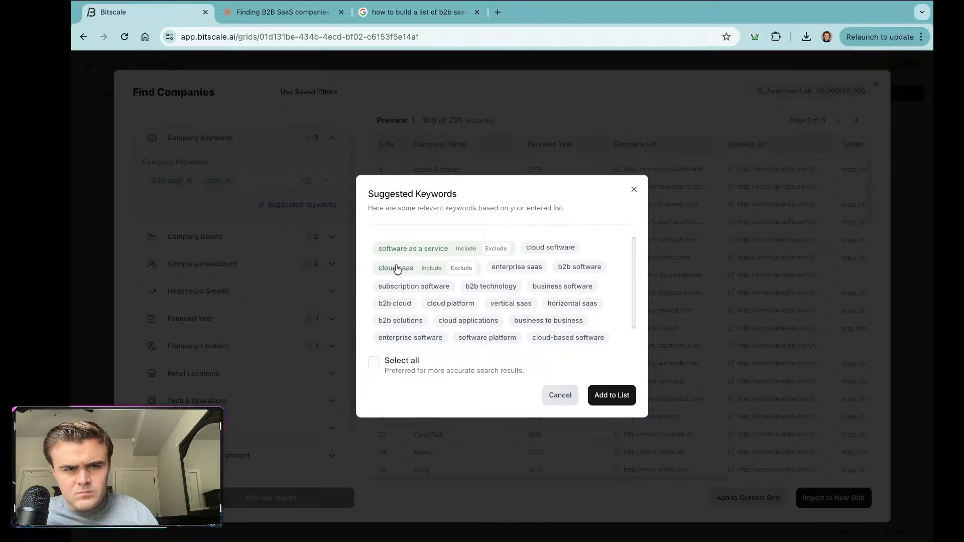
pyautogui.click(538, 248)
pyautogui.click(454, 286)
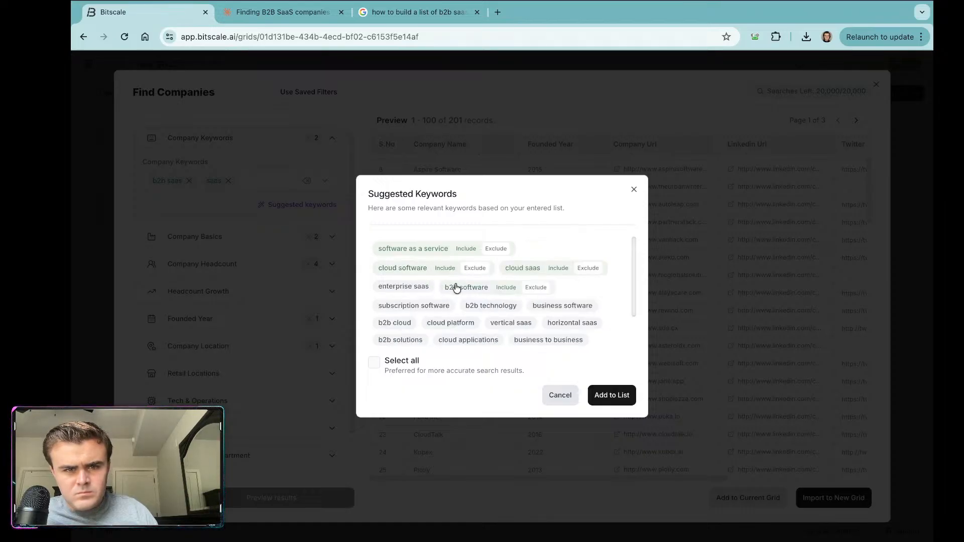
pyautogui.click(598, 397)
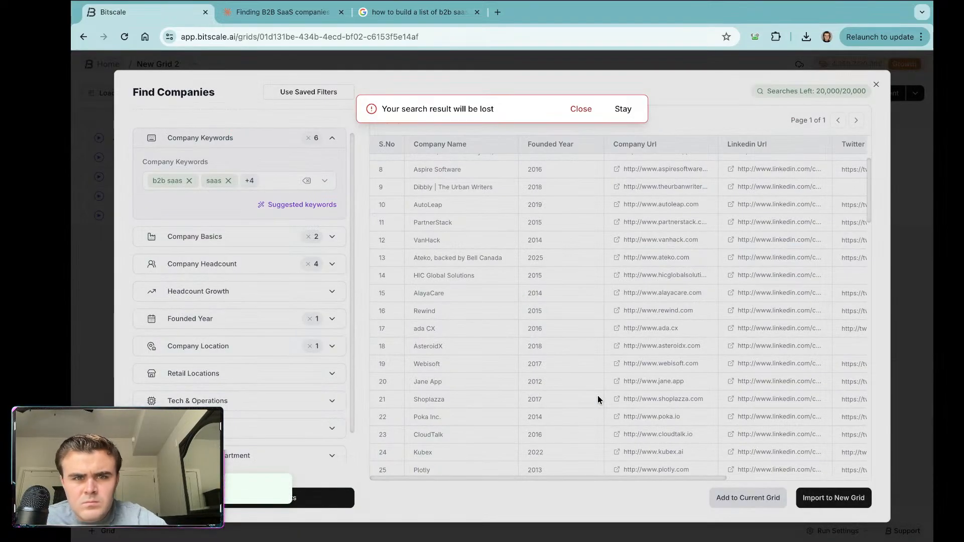
pyautogui.click(620, 114)
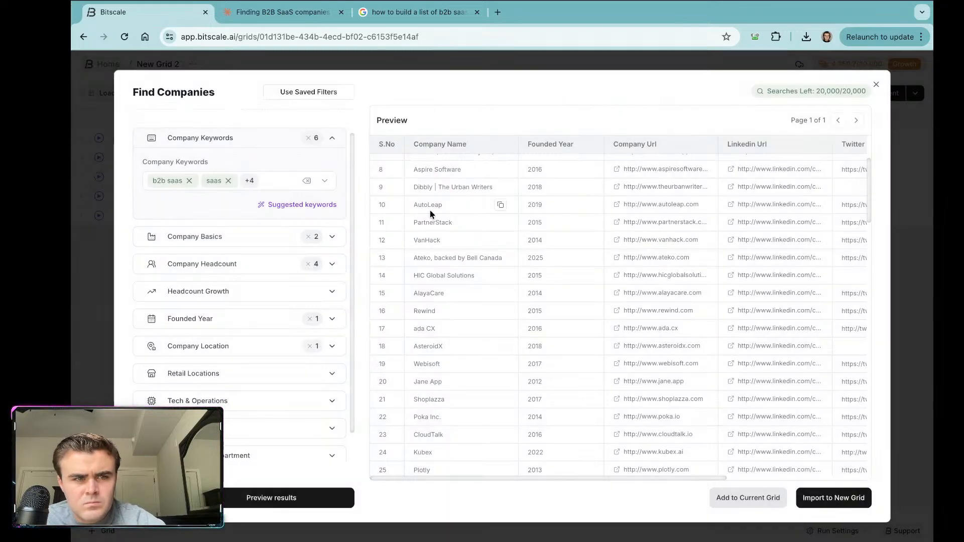
pyautogui.click(242, 499)
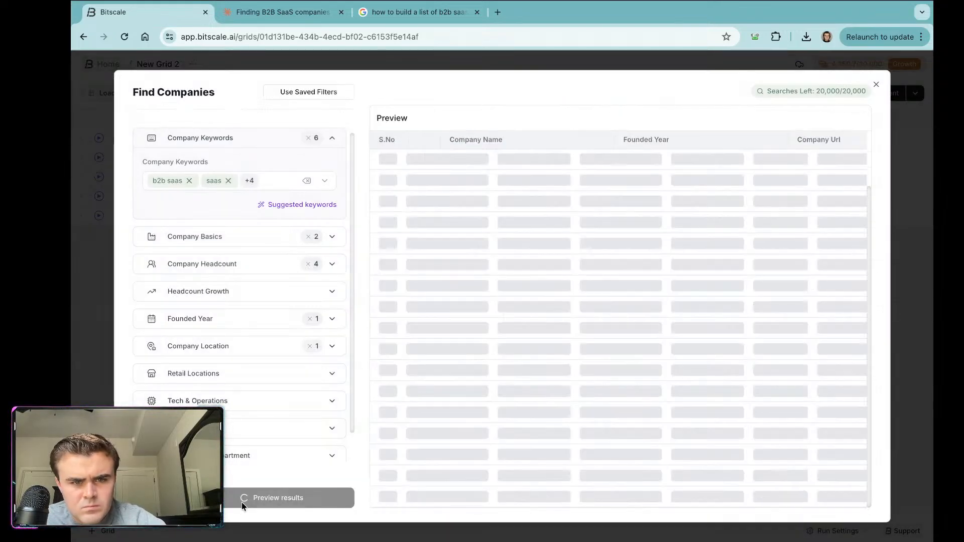
pyautogui.scroll(3, 516, 228)
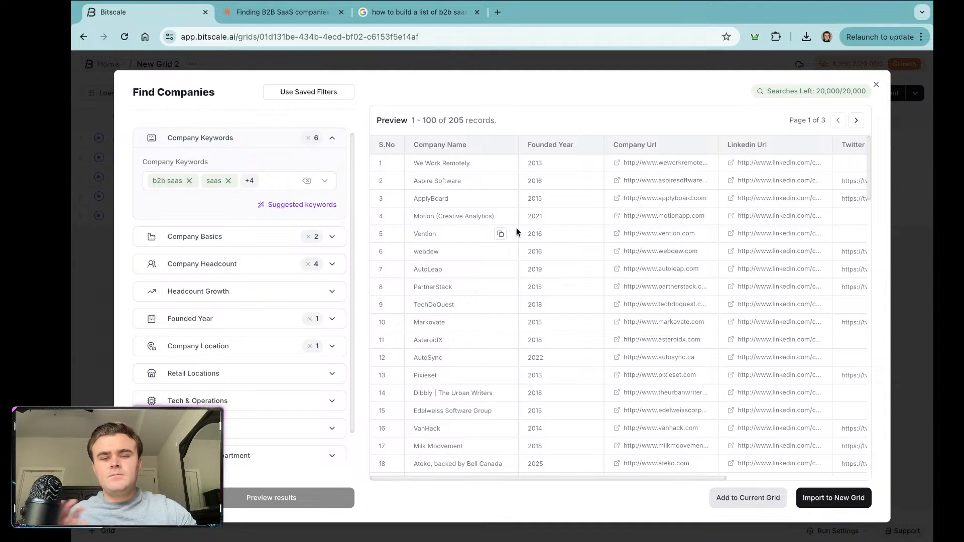
# Step: Replace Canada with Spain as the included company location and preview the matching companies
pyautogui.click(330, 238)
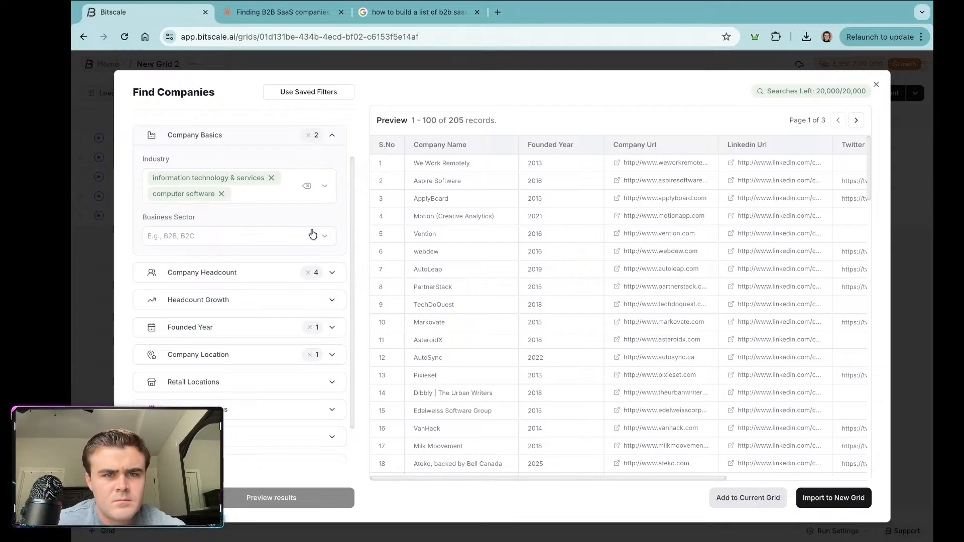
pyautogui.scroll(-1, 279, 266)
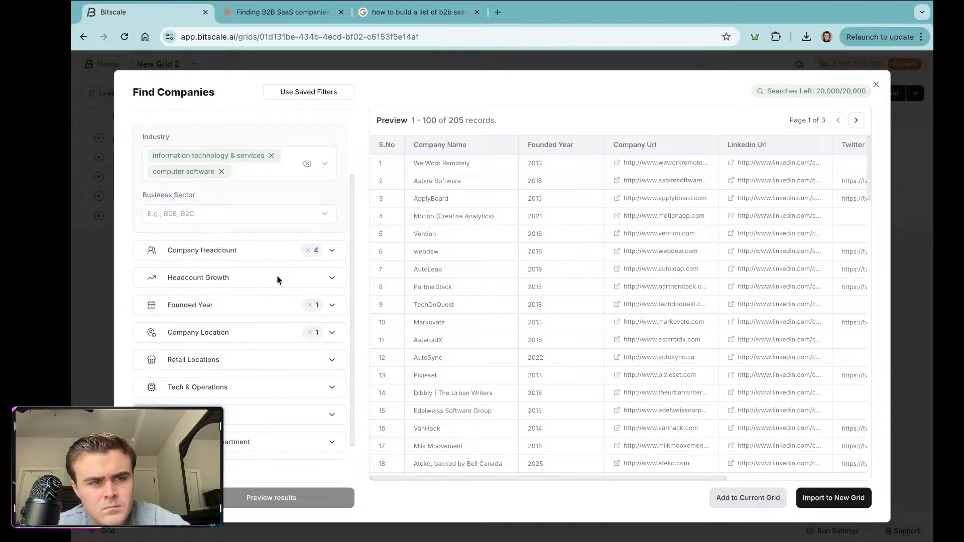
pyautogui.click(264, 306)
pyautogui.click(246, 274)
pyautogui.click(234, 254)
pyautogui.click(230, 285)
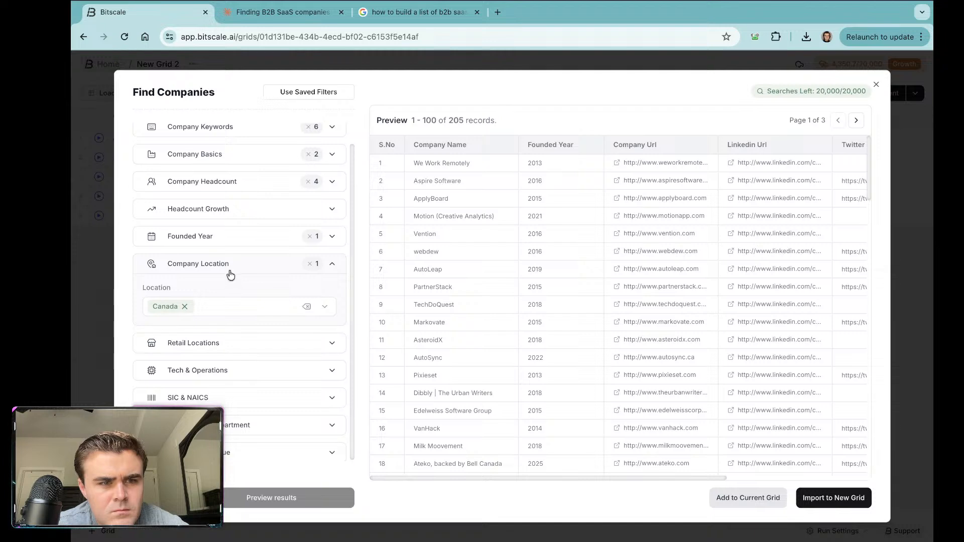
pyautogui.click(185, 307)
pyautogui.click(185, 311)
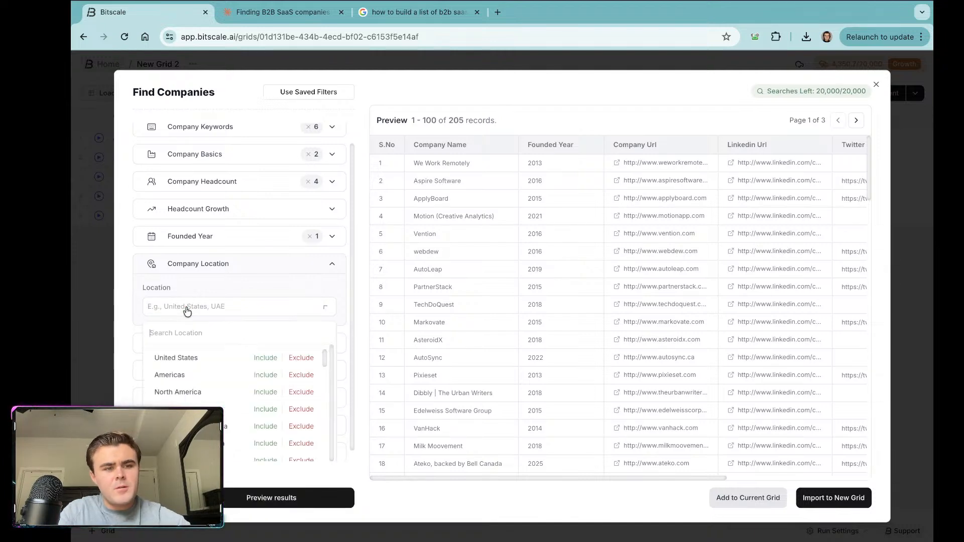
pyautogui.write('spain')
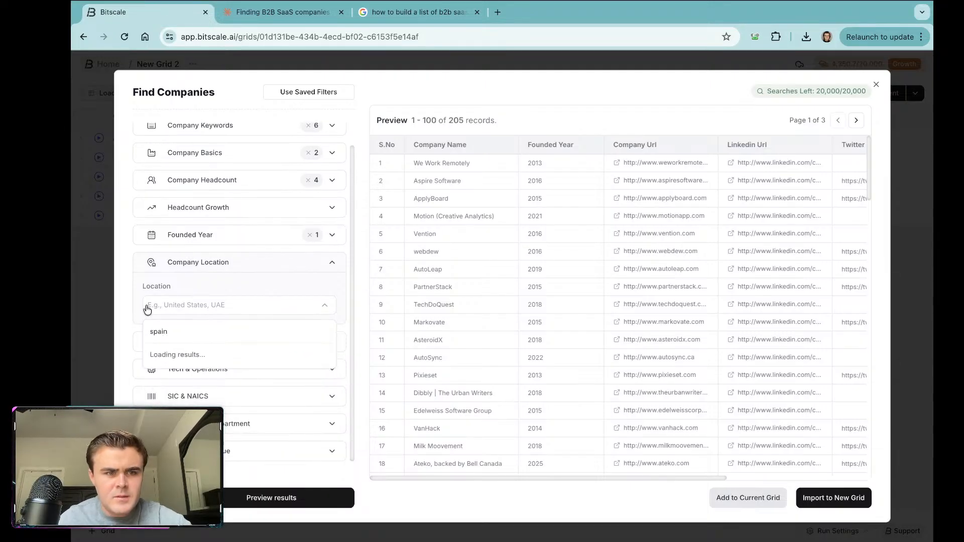
pyautogui.click(262, 365)
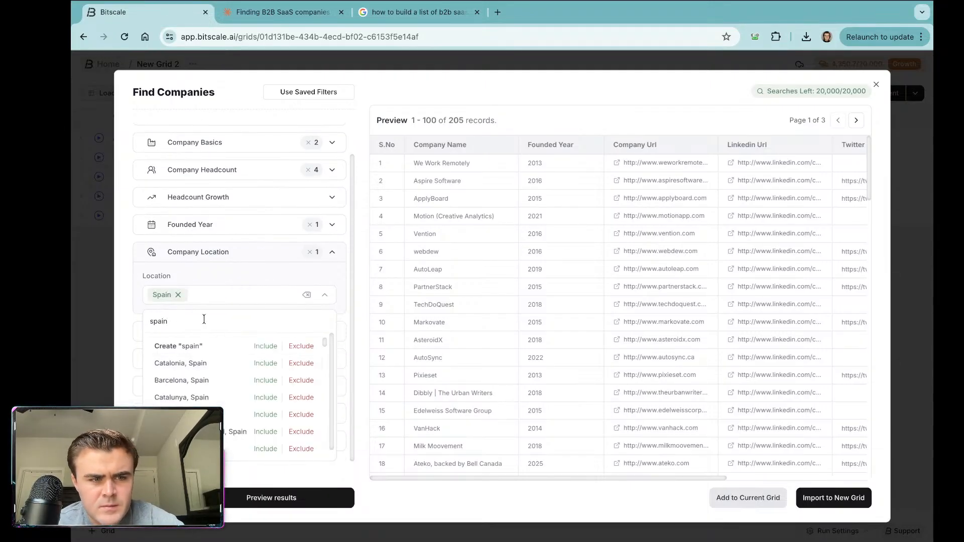
pyautogui.click(237, 495)
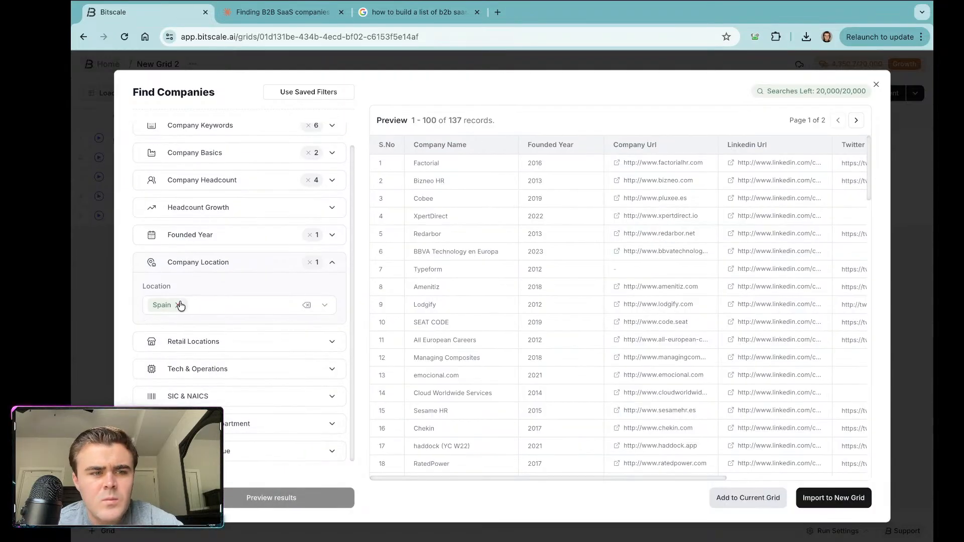
# Step: Replace Spain with Mexico as the included company location and preview the matching companies
pyautogui.click(178, 304)
pyautogui.click(179, 305)
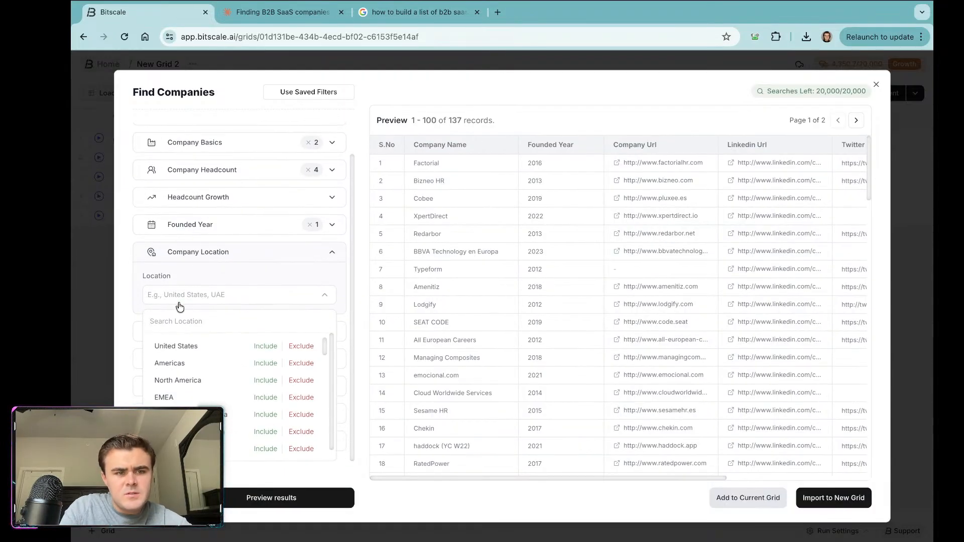
pyautogui.write('mexico')
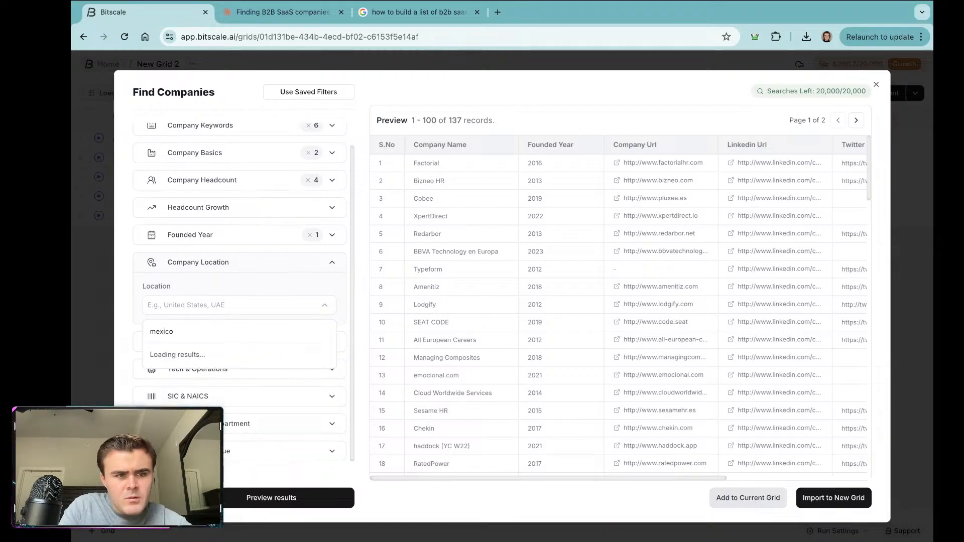
pyautogui.click(258, 362)
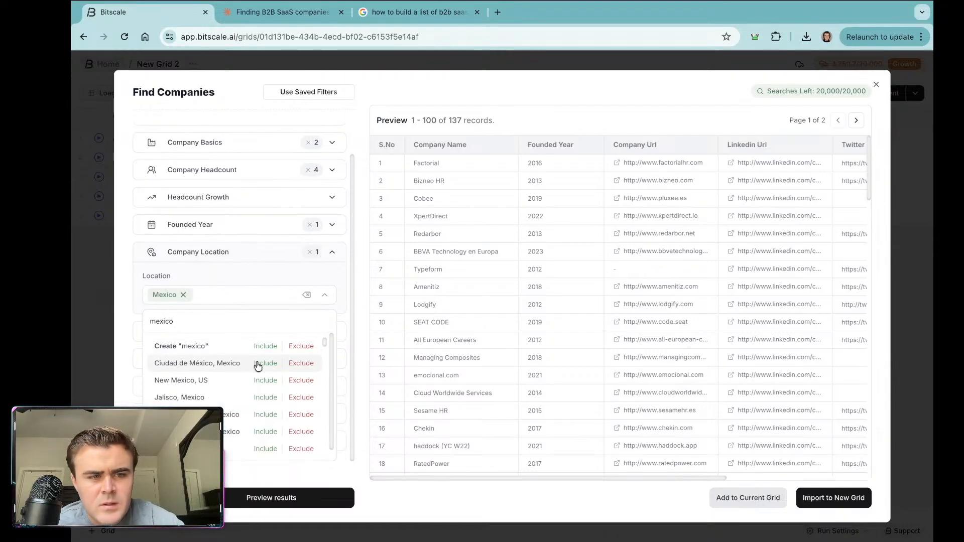
pyautogui.click(249, 498)
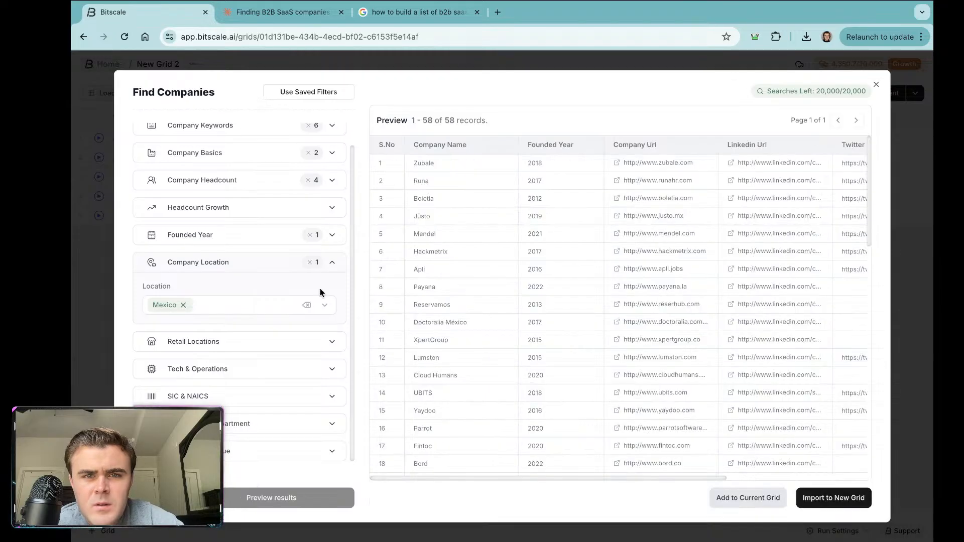
# Step: Replace Mexico with United States as the included company location and preview the matching companies
pyautogui.click(183, 305)
pyautogui.click(182, 307)
pyautogui.write('united')
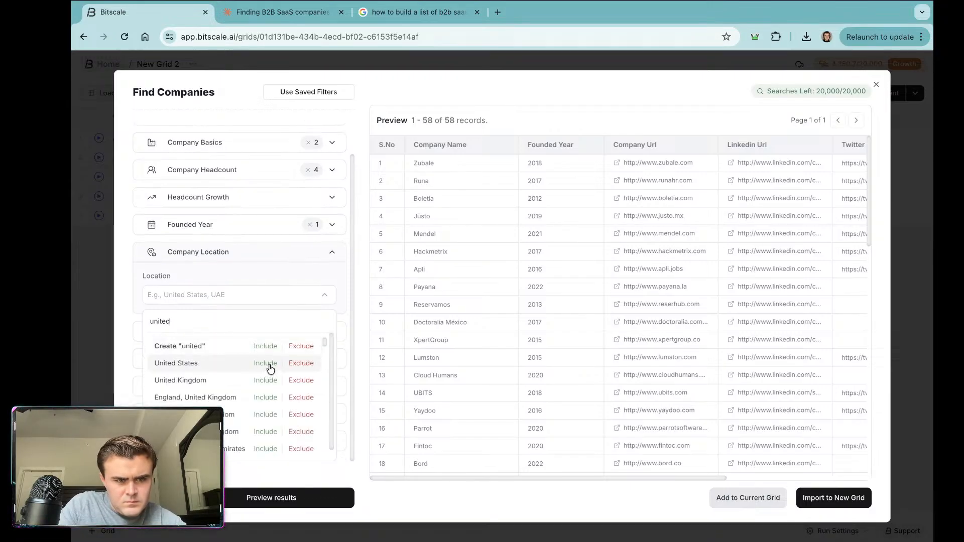
pyautogui.click(270, 369)
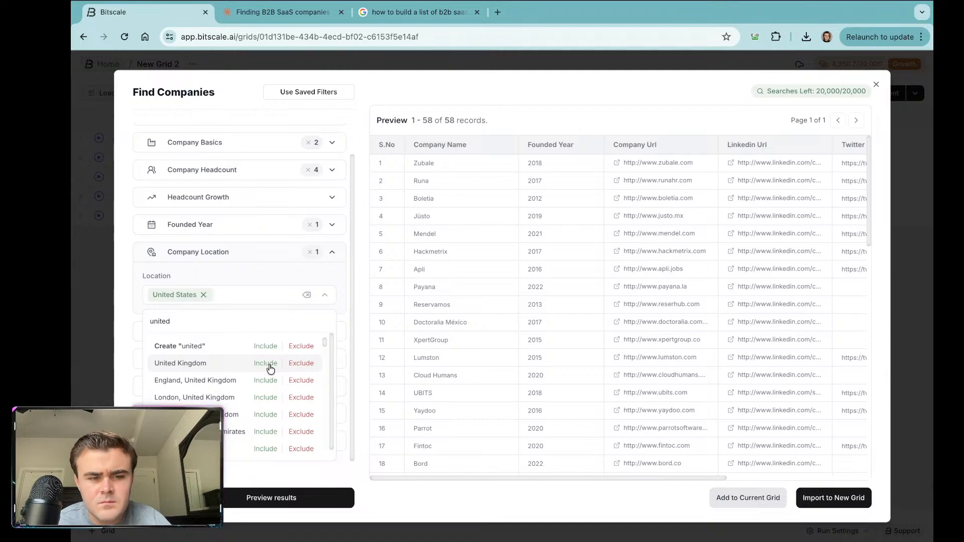
pyautogui.click(293, 497)
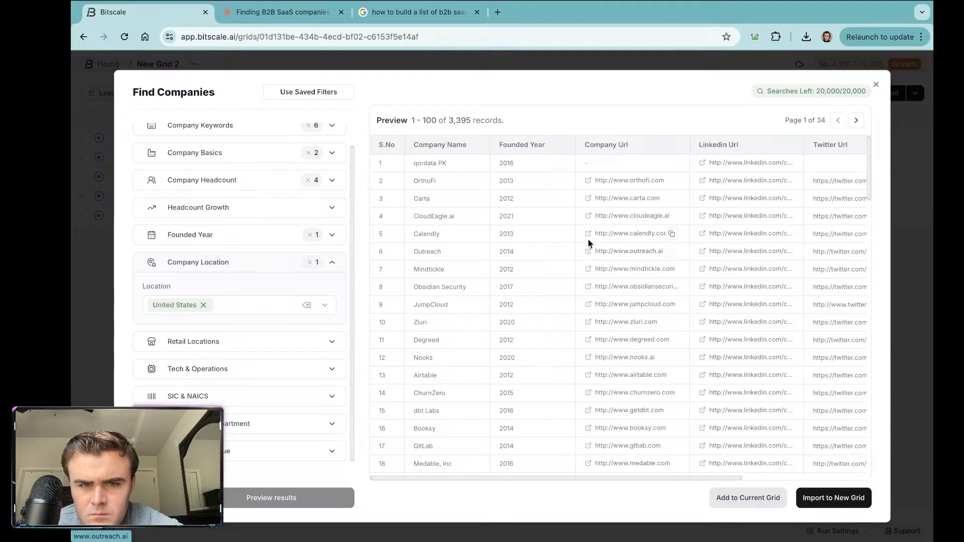
# Step: Examine the headcount growth and company headcount filter options and the website and social URL columns of the previewed companies
pyautogui.hscroll(2, 589, 243)
pyautogui.scroll(2, 226, 304)
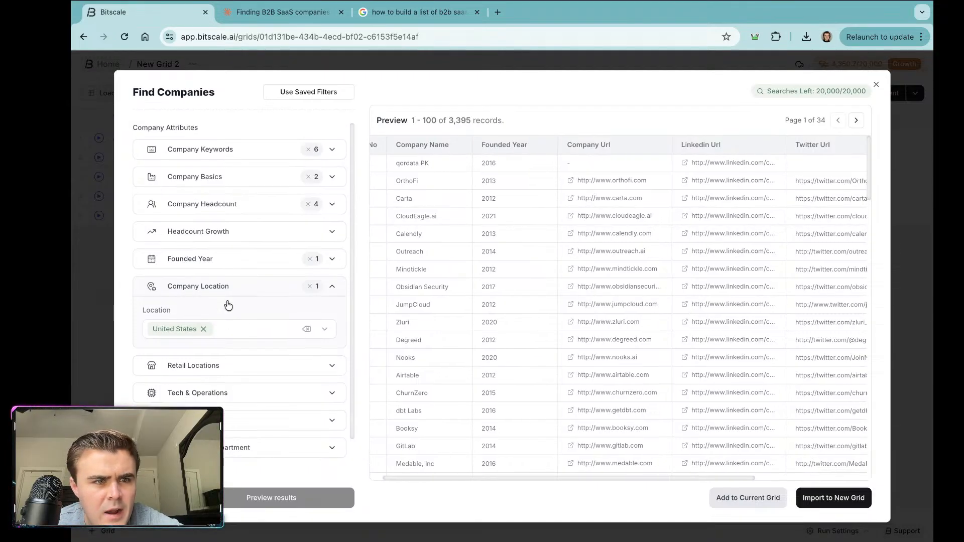
pyautogui.click(230, 235)
pyautogui.scroll(-4, 231, 240)
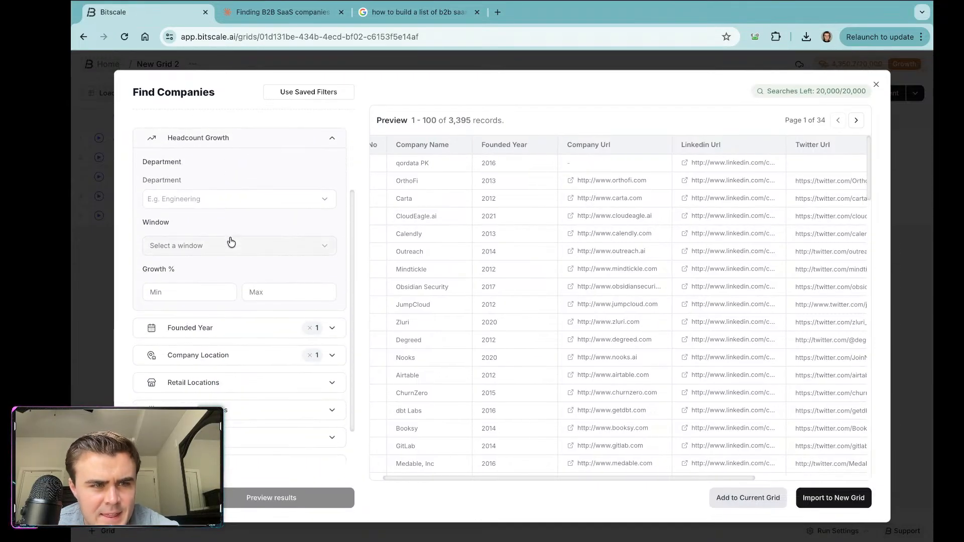
pyautogui.scroll(3, 219, 212)
pyautogui.click(232, 183)
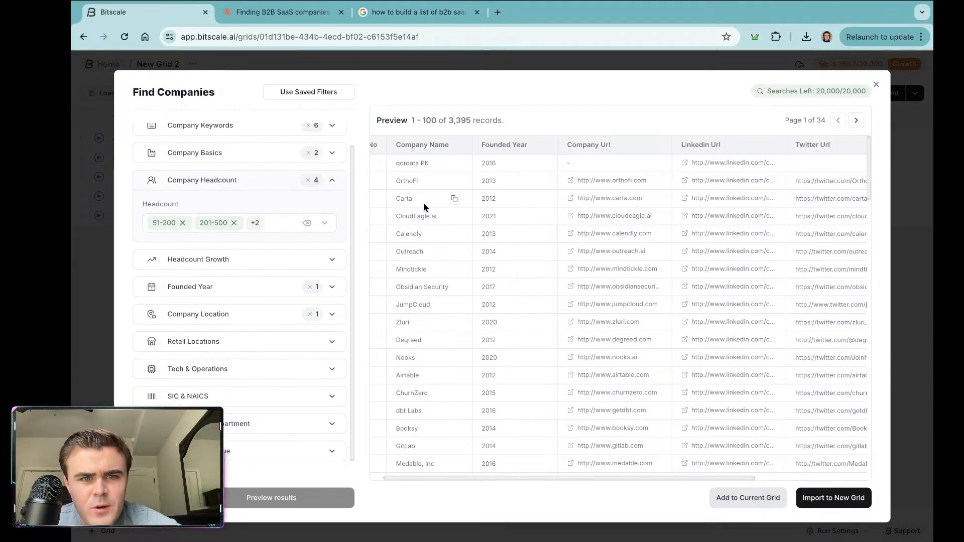
pyautogui.hscroll(-2, 425, 204)
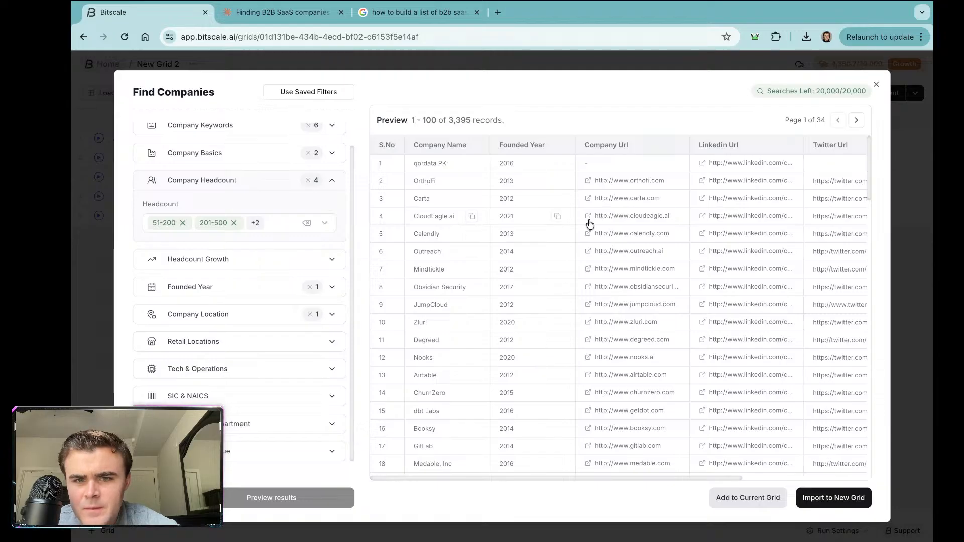
pyautogui.hscroll(3, 589, 239)
pyautogui.hscroll(1, 588, 239)
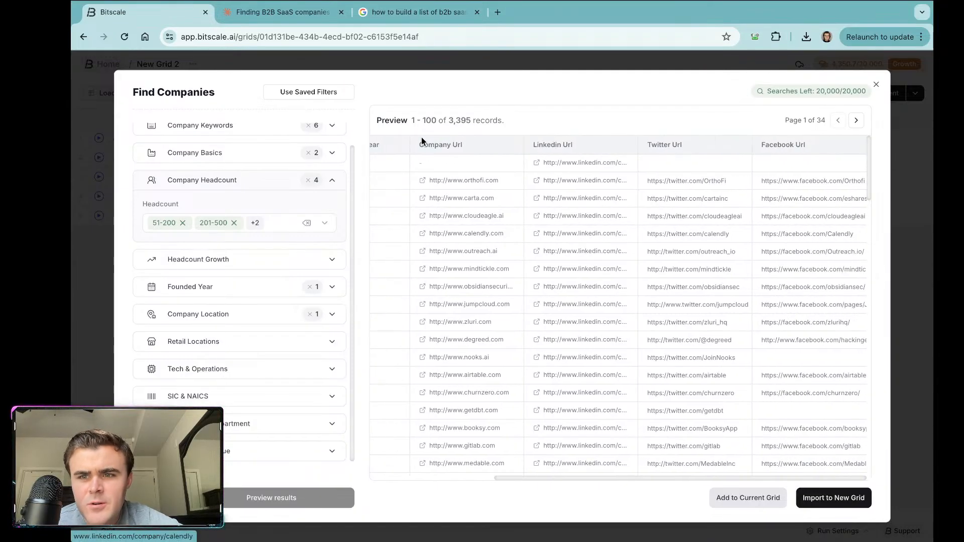
# Step: Search Google for "calendly employee count" in a separate tab, check the result and return to the company finder
pyautogui.click(497, 12)
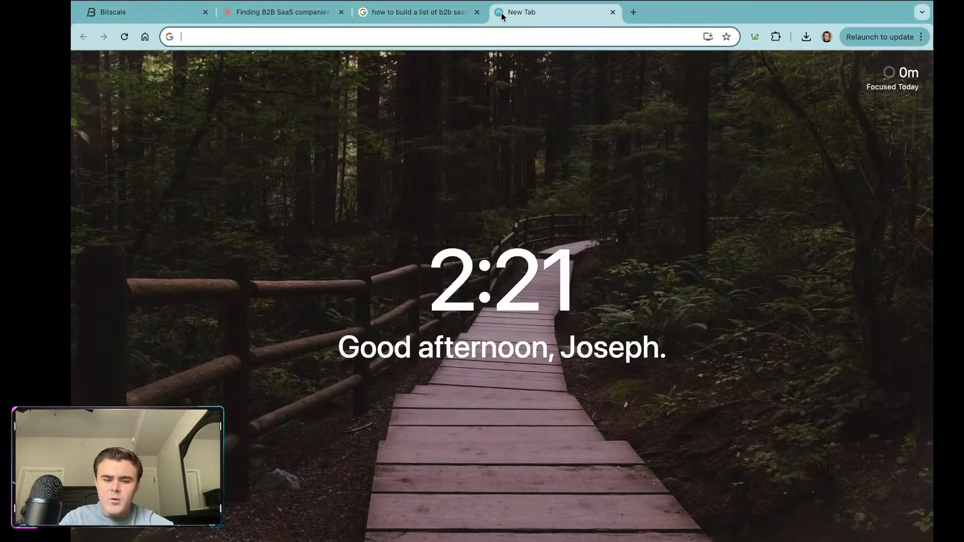
pyautogui.write('calend')
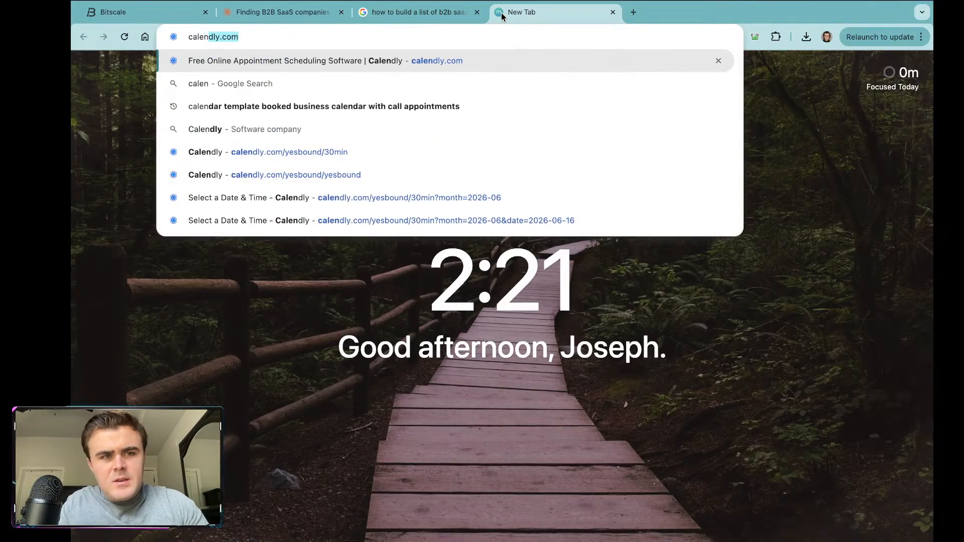
pyautogui.write('y')
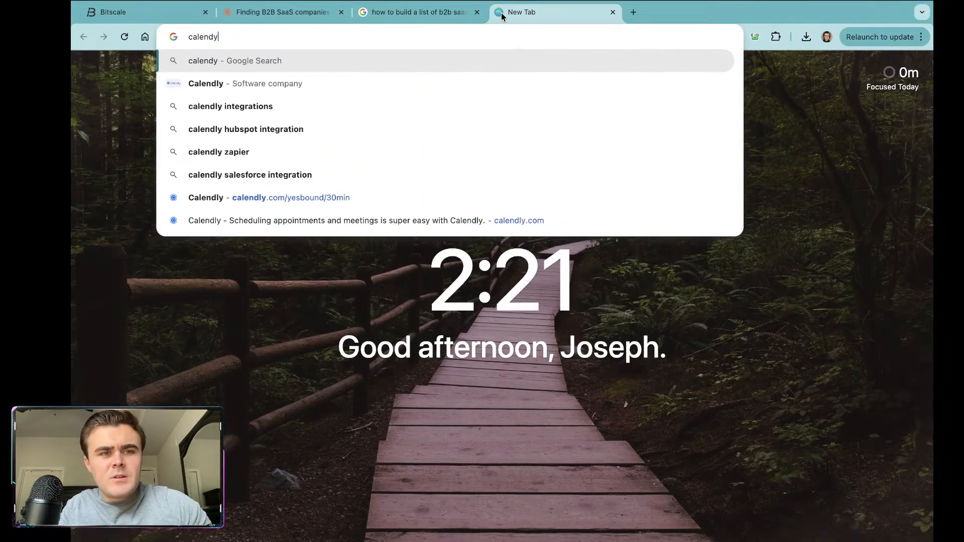
pyautogui.write(' employ')
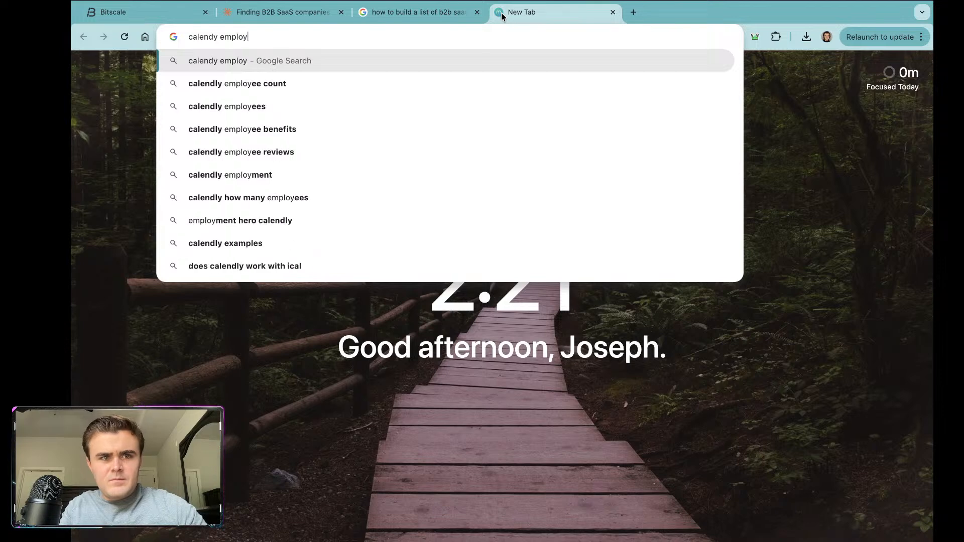
pyautogui.click(296, 84)
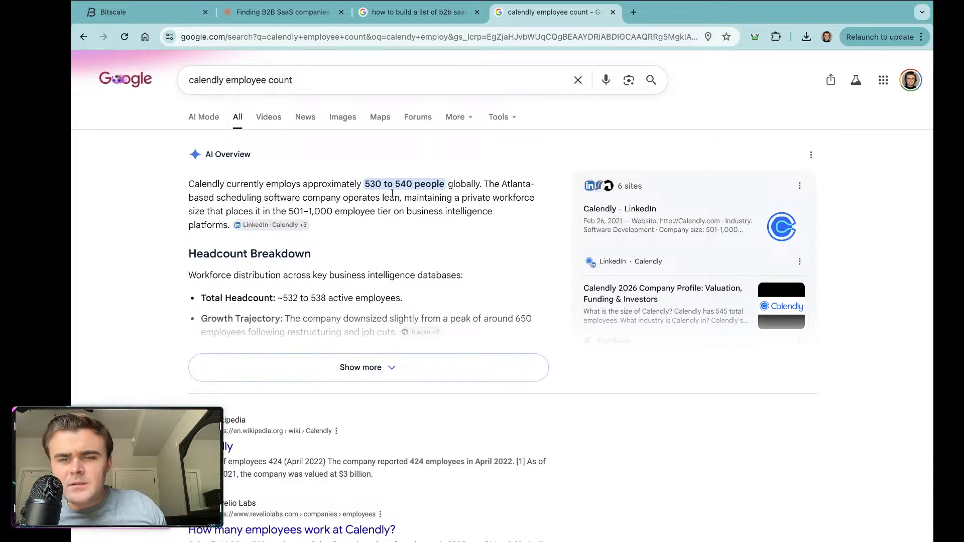
pyautogui.click(613, 12)
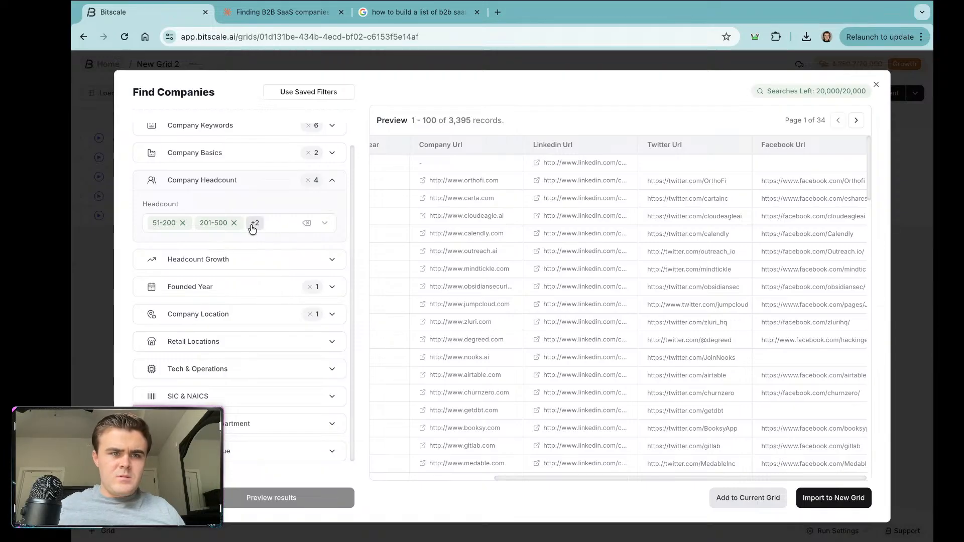
# Step: Remove the 1001-5000 and 501-1000 ranges from the headcount filter and preview the matching companies
pyautogui.click(286, 226)
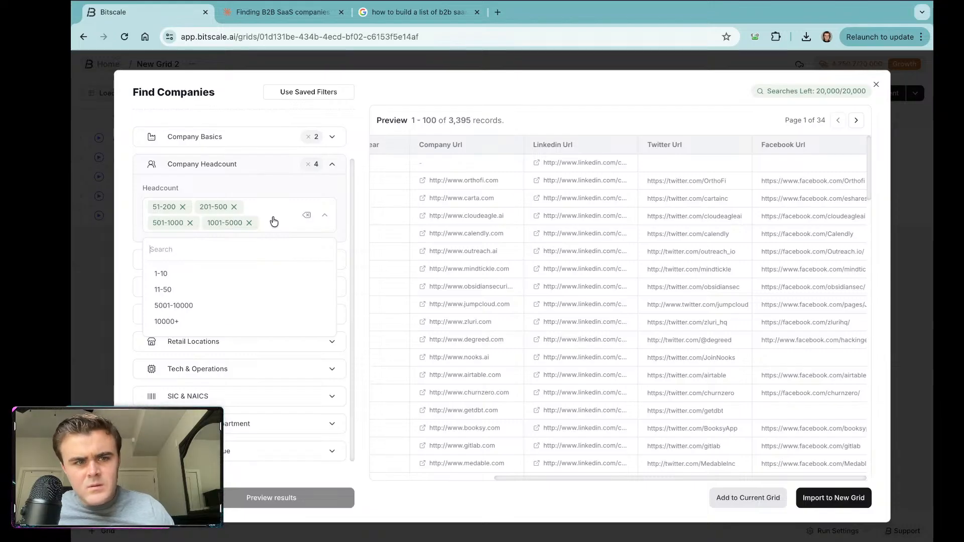
pyautogui.click(250, 223)
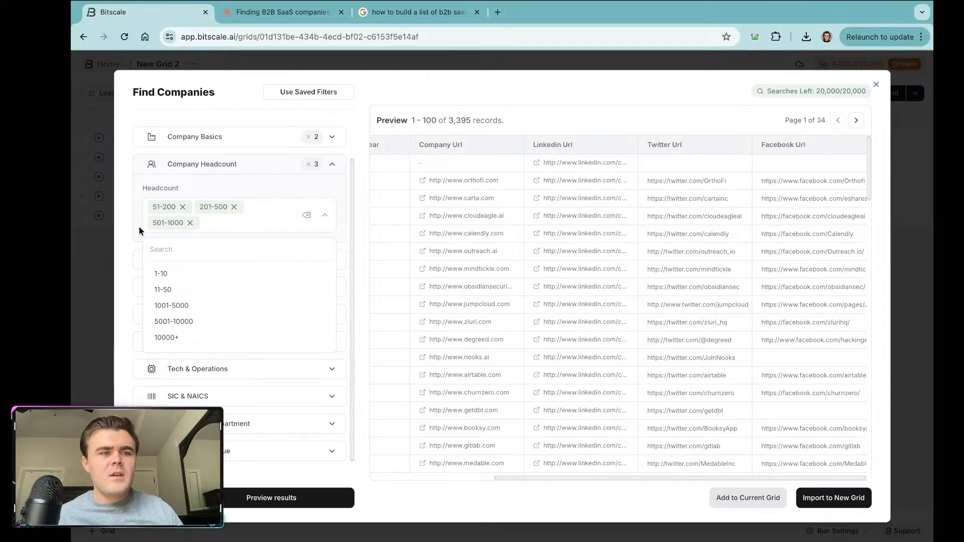
pyautogui.click(191, 224)
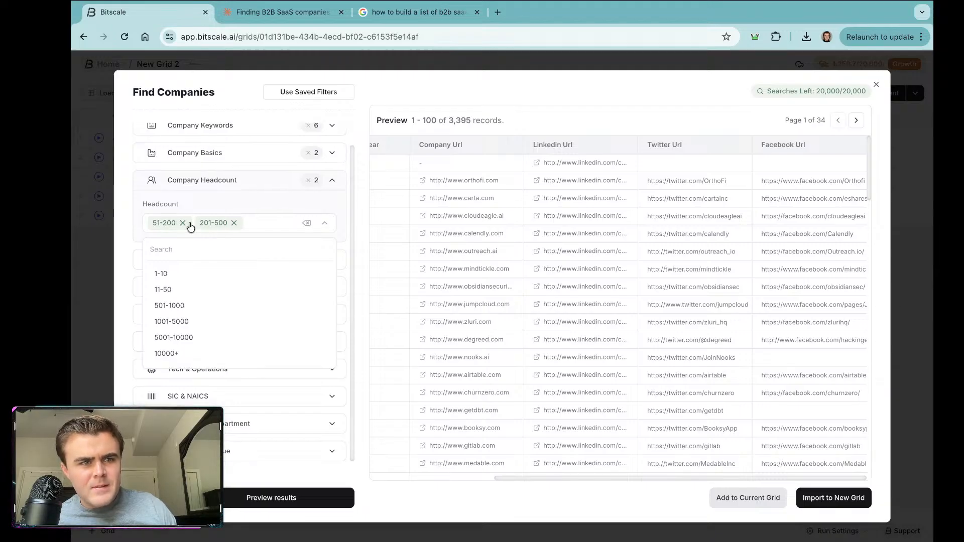
pyautogui.click(121, 232)
pyautogui.click(285, 230)
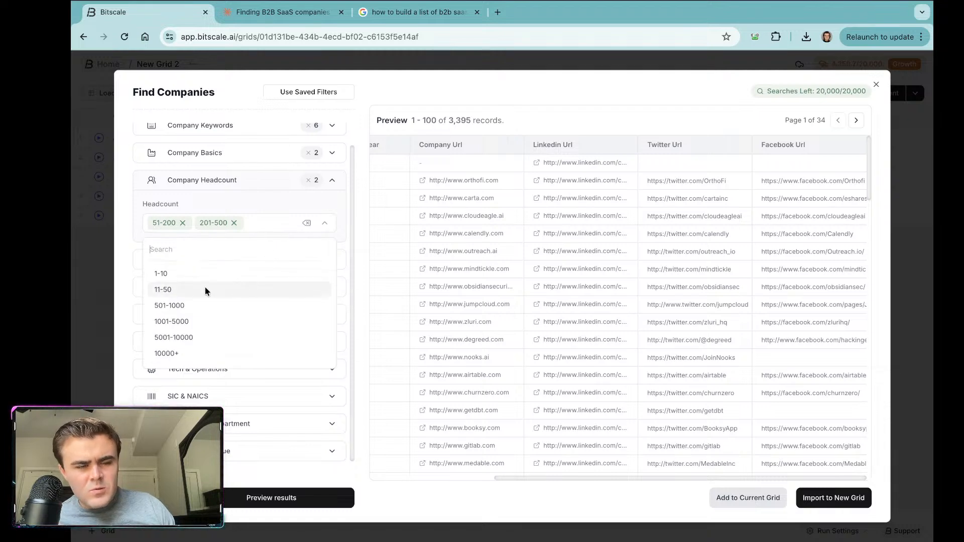
pyautogui.click(126, 237)
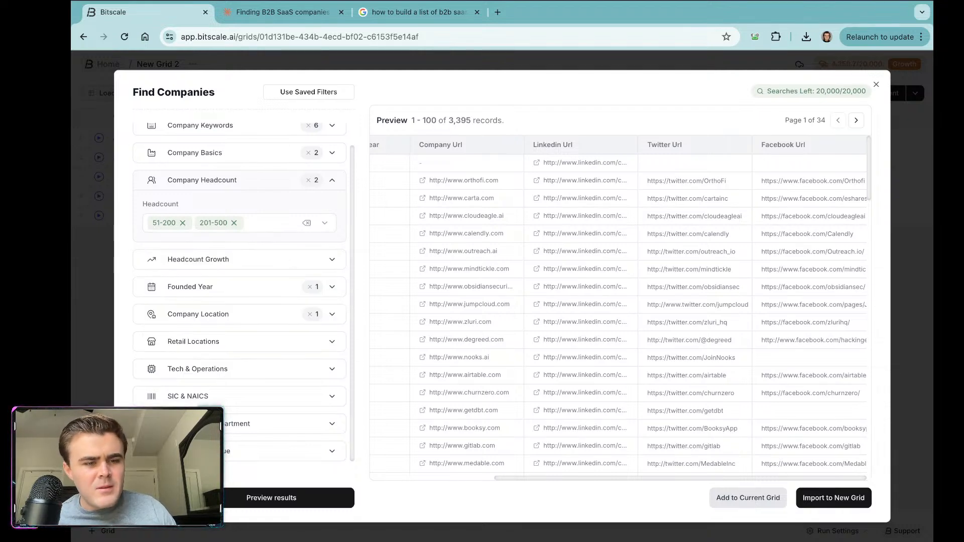
pyautogui.click(242, 499)
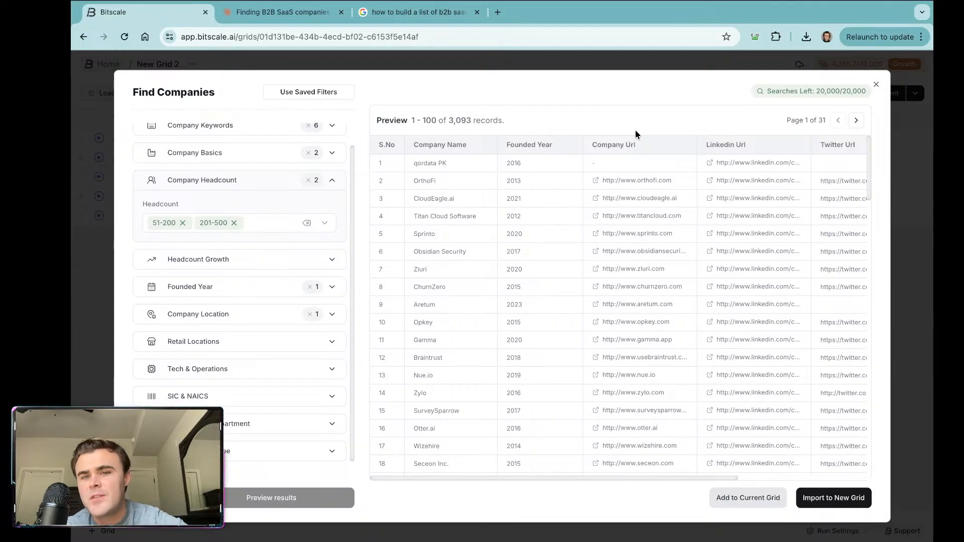
# Step: Open Aretum's website from the previewed companies, read through its homepage to see what it offers, and close the site
pyautogui.scroll(-1, 590, 322)
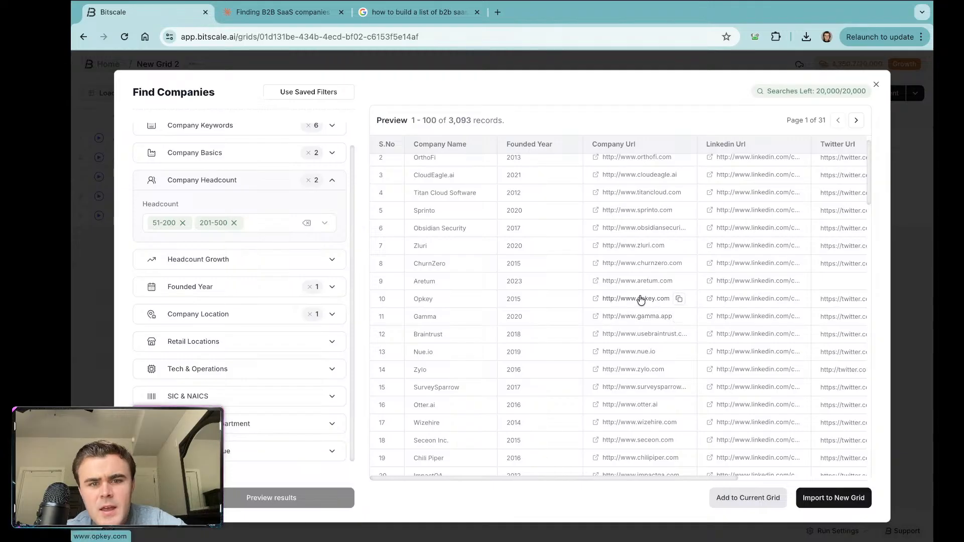
pyautogui.click(596, 282)
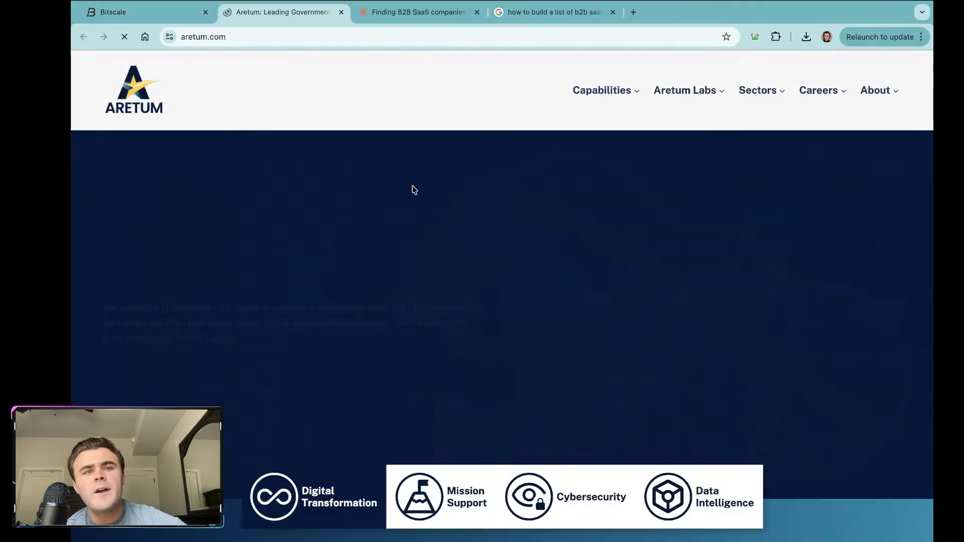
pyautogui.scroll(-3, 575, 238)
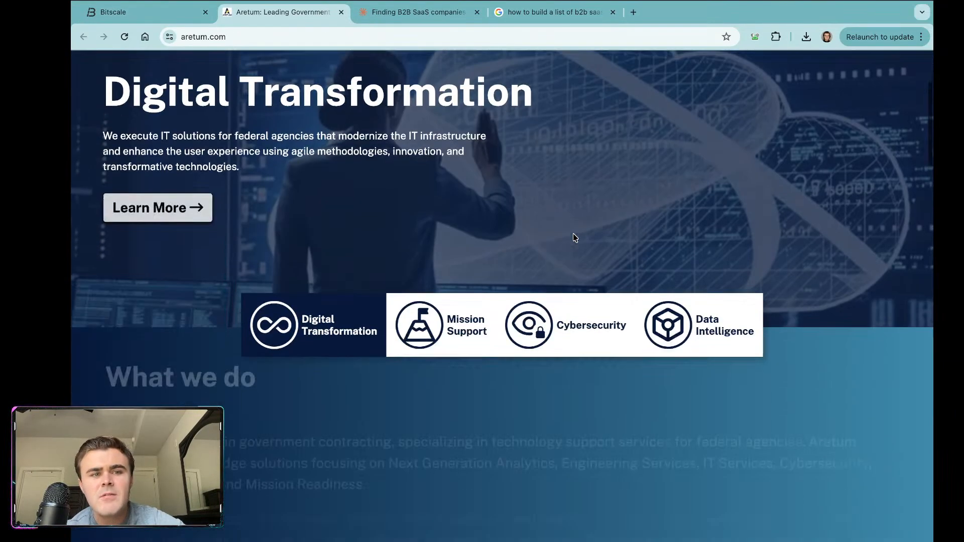
pyautogui.scroll(-7, 576, 238)
pyautogui.scroll(-6, 484, 289)
pyautogui.scroll(-15, 484, 289)
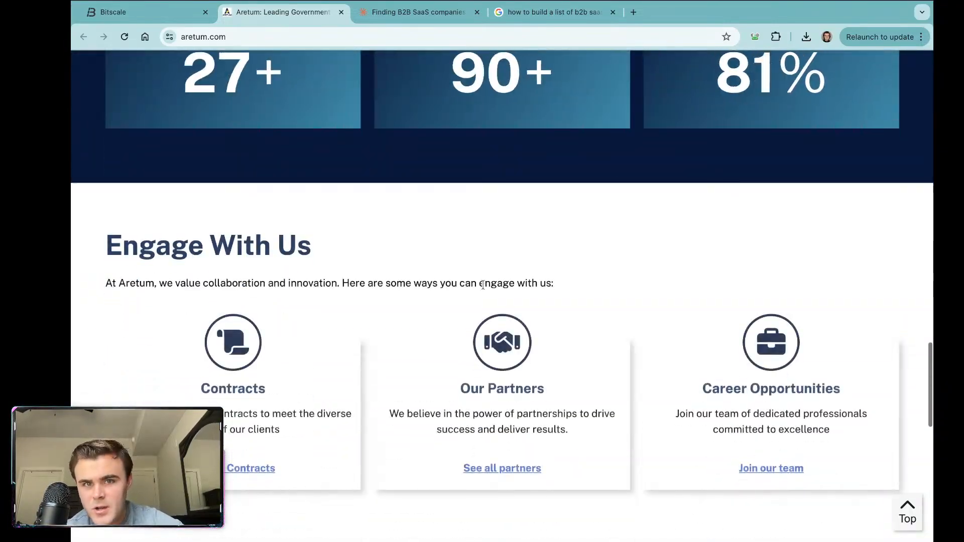
pyautogui.scroll(-10, 483, 284)
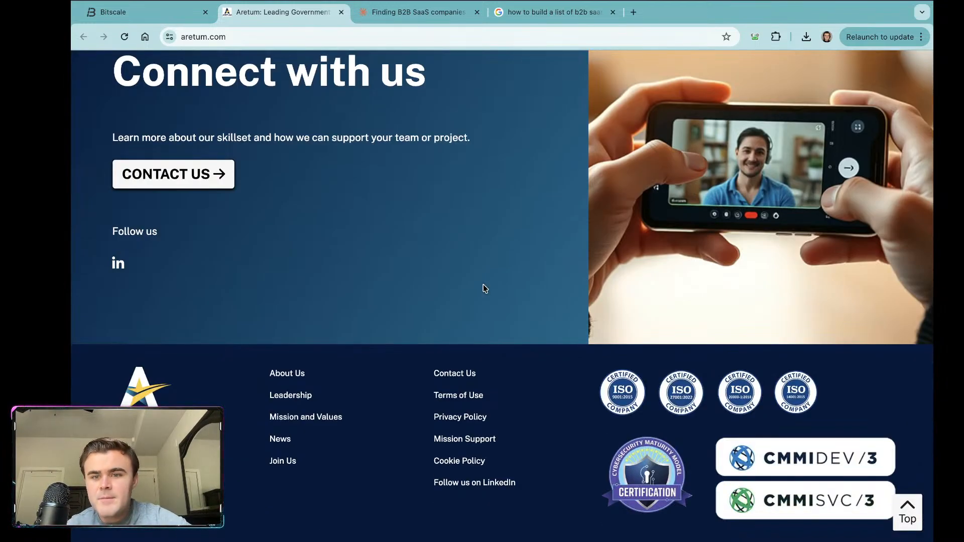
pyautogui.scroll(20, 483, 285)
pyautogui.scroll(3, 485, 289)
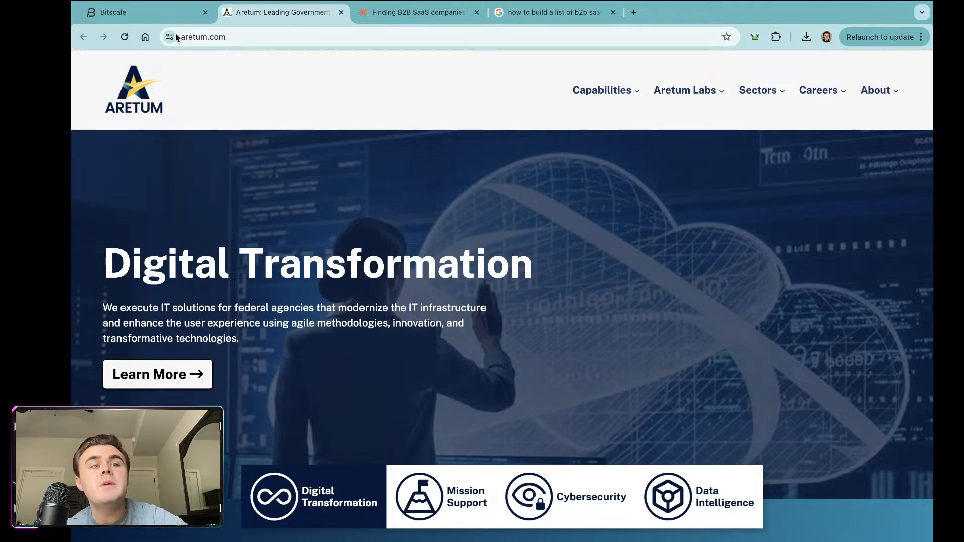
pyautogui.click(150, 15)
pyautogui.click(331, 15)
pyautogui.click(341, 12)
pyautogui.scroll(-2, 477, 332)
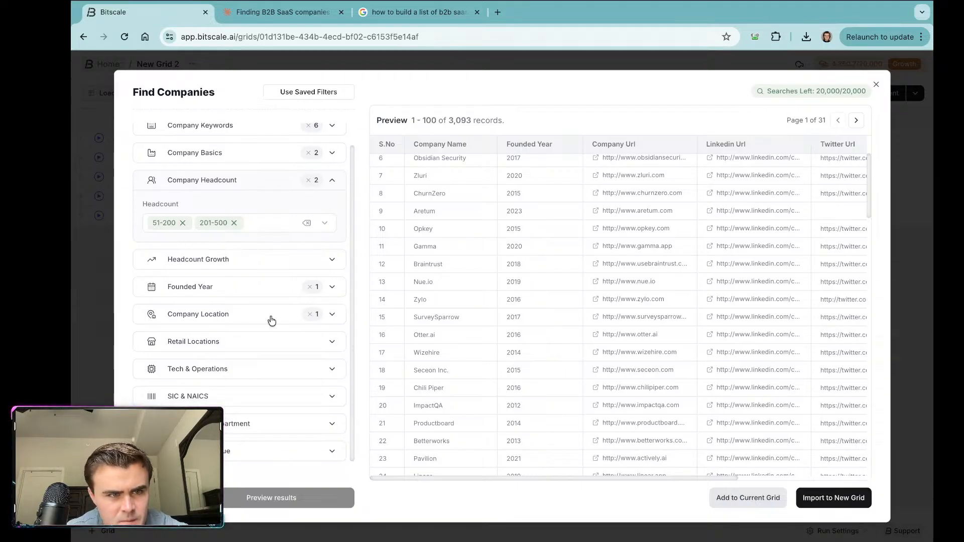
# Step: Add the 11-50 range to the headcount filter and preview the matching companies
pyautogui.click(265, 227)
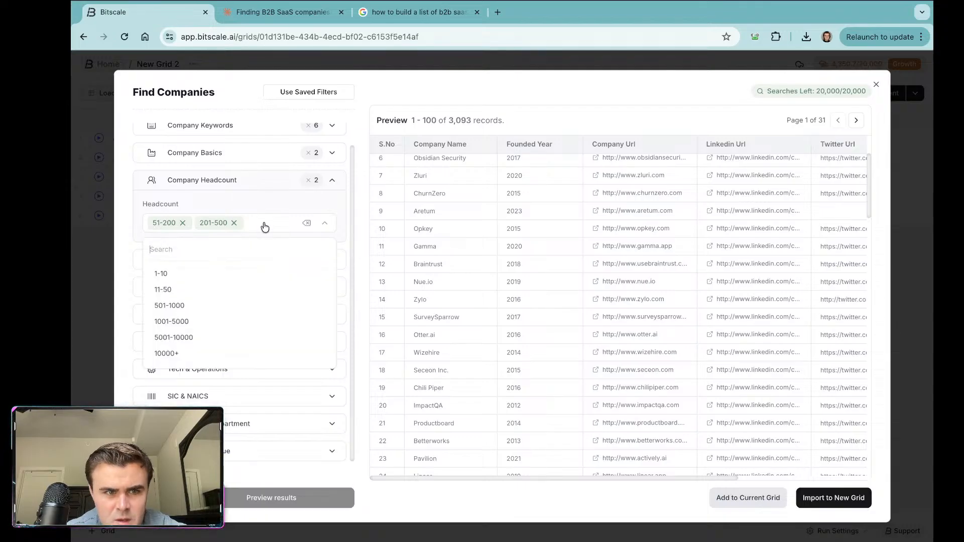
pyautogui.click(194, 286)
pyautogui.click(125, 236)
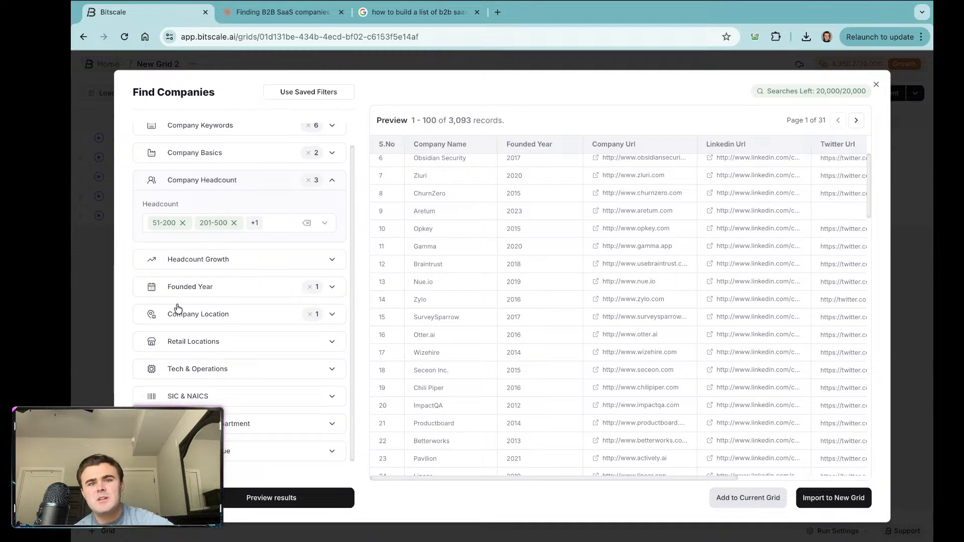
pyautogui.click(276, 498)
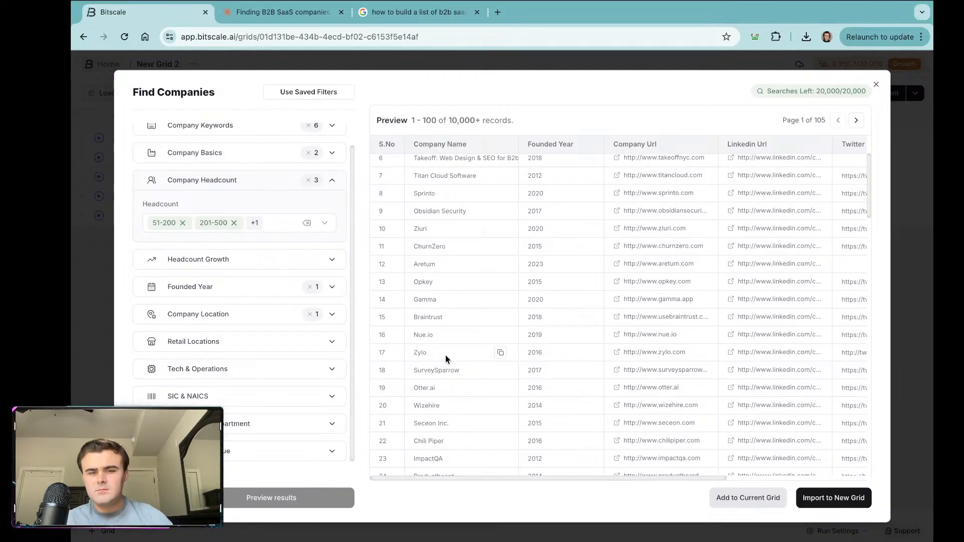
# Step: Remove the 201-500 range from the headcount filter and preview the matching companies
pyautogui.click(274, 229)
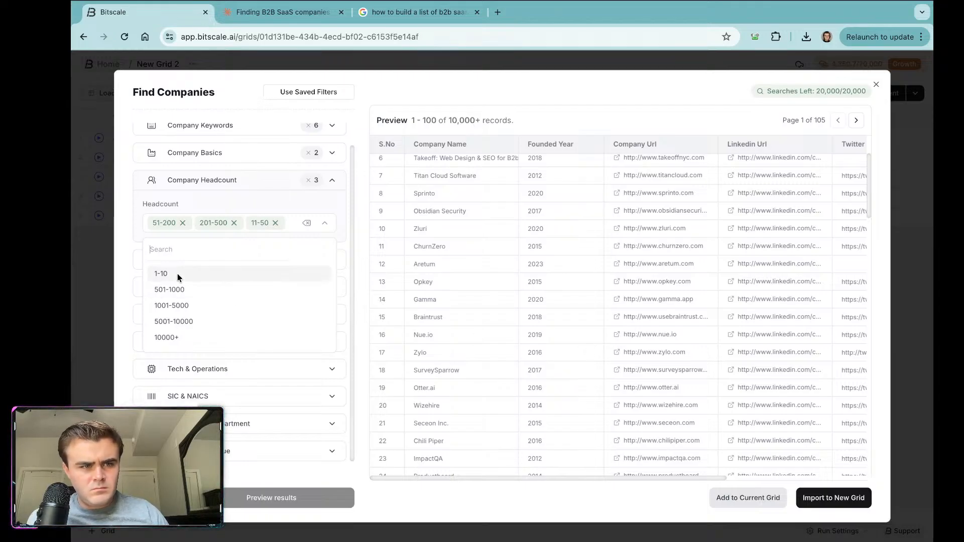
pyautogui.click(125, 246)
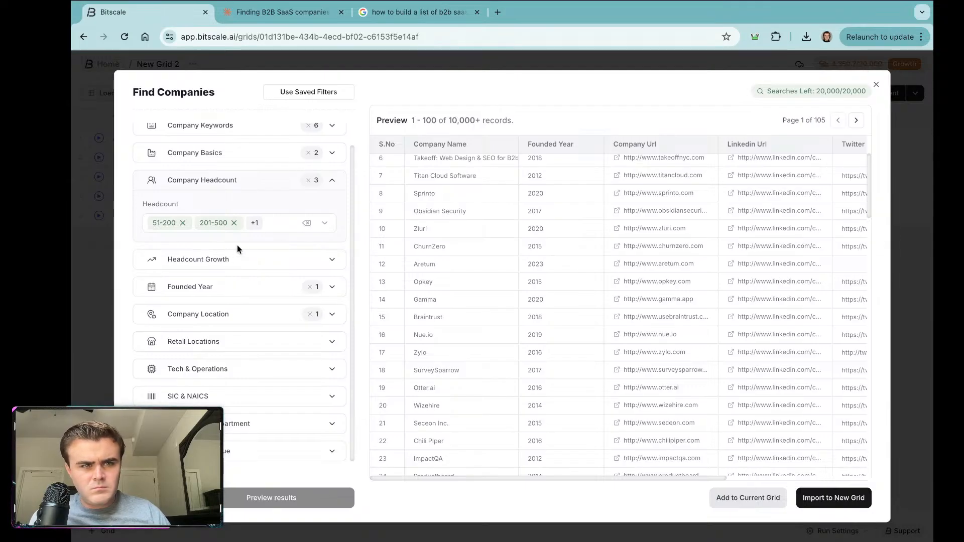
pyautogui.click(287, 225)
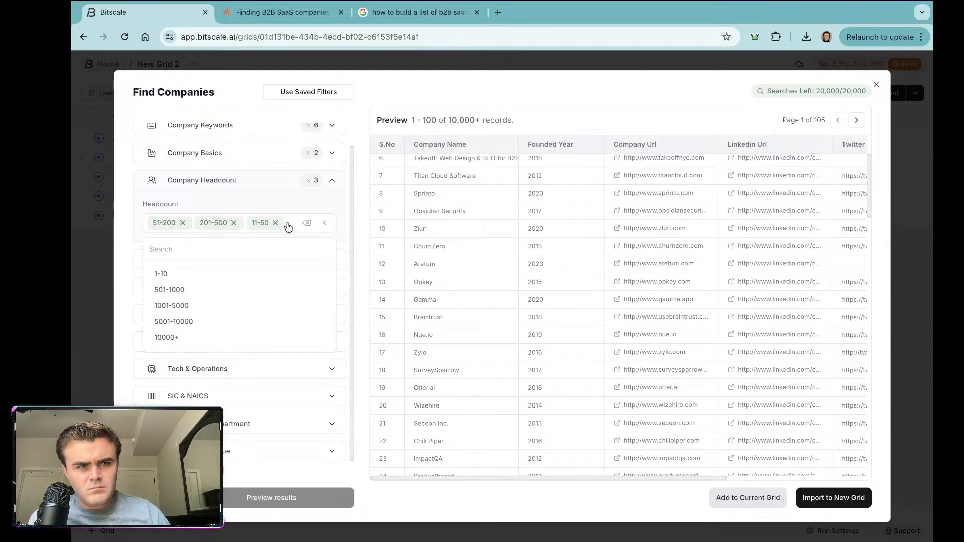
pyautogui.click(233, 223)
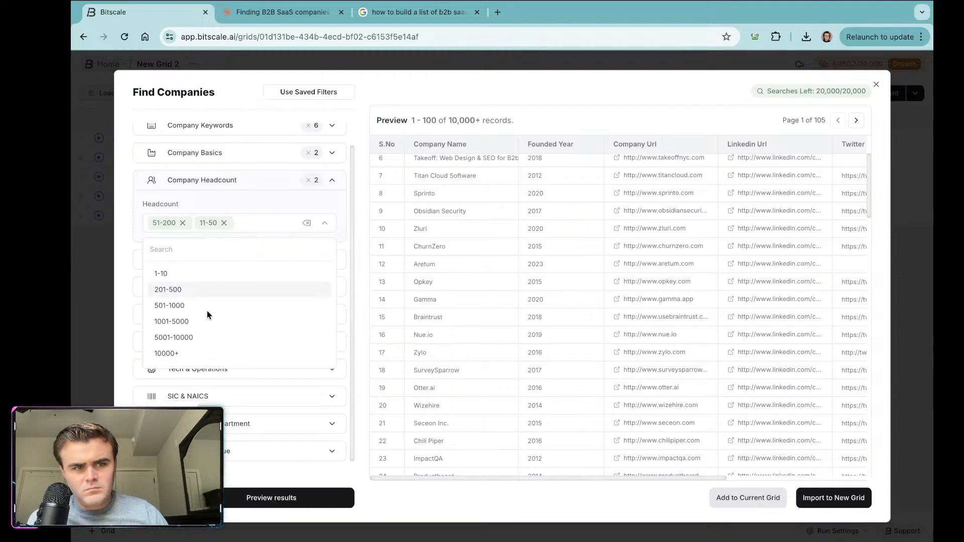
pyautogui.click(249, 499)
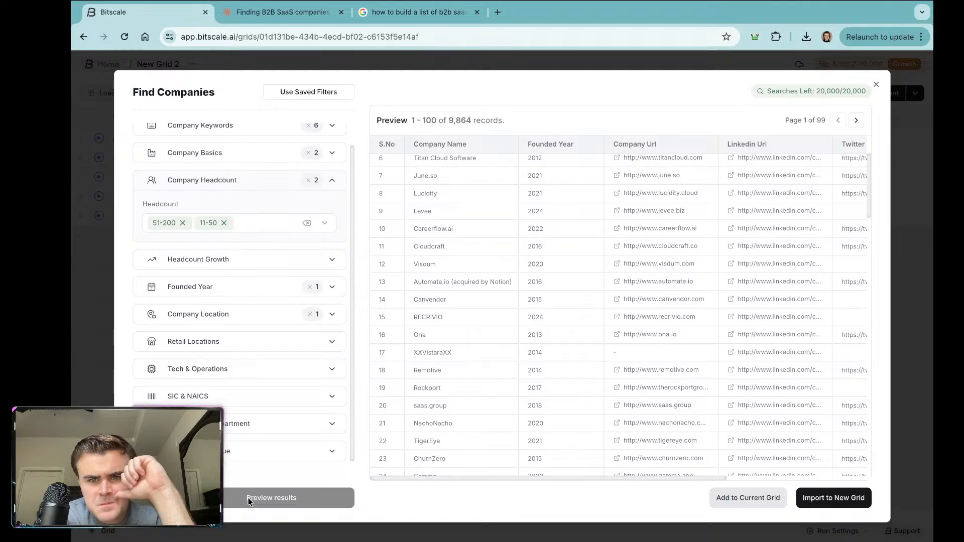
# Step: Set the starting founded year to 2017 and preview the matching companies
pyautogui.click(230, 288)
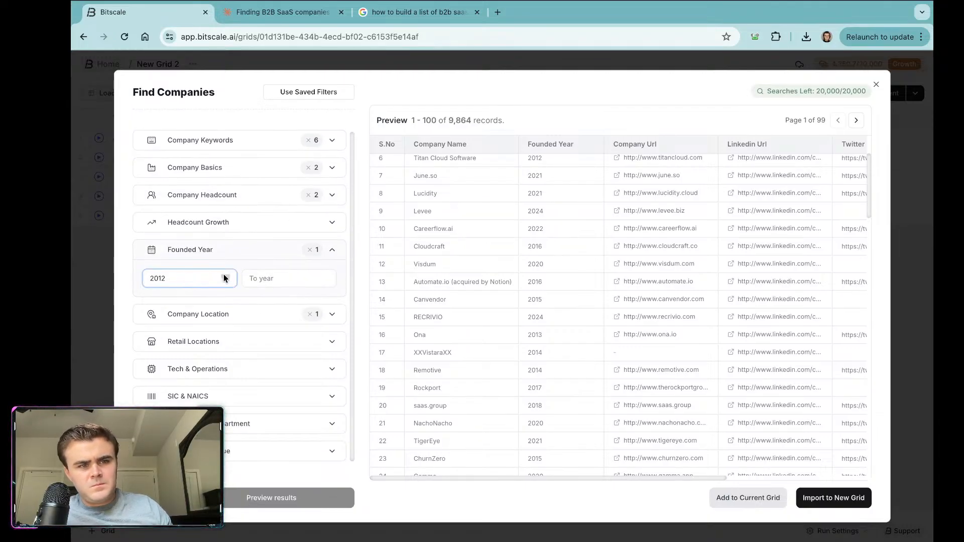
pyautogui.click(225, 276)
pyautogui.click(123, 266)
pyautogui.scroll(1, 191, 262)
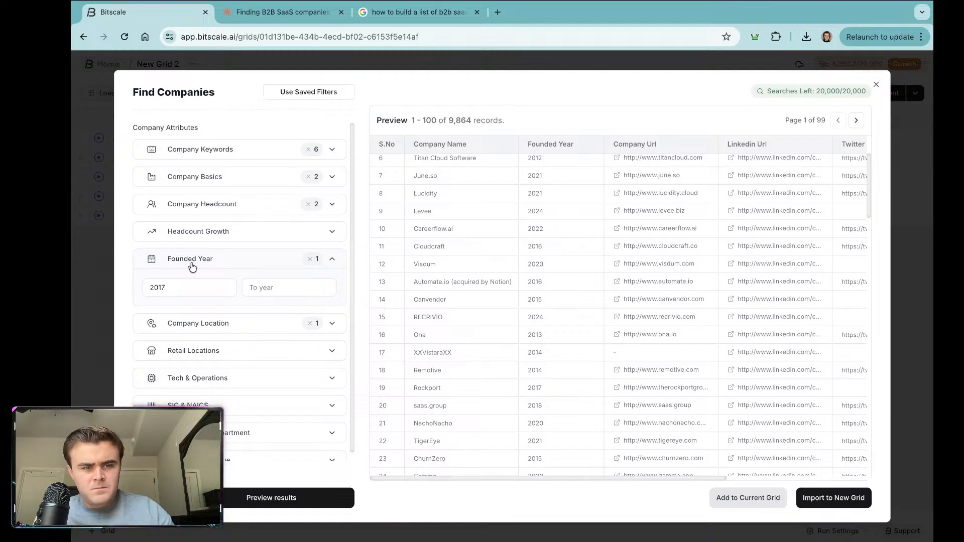
pyautogui.click(265, 499)
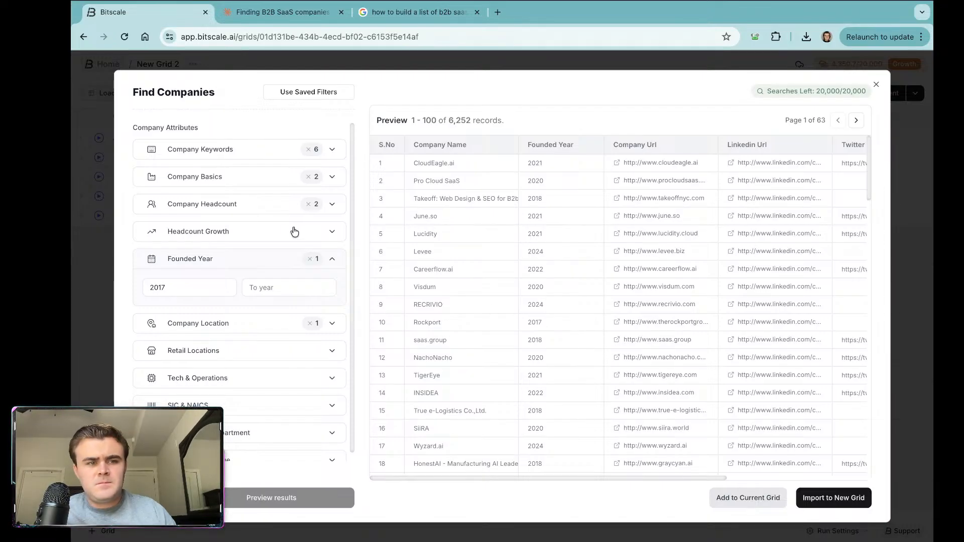
pyautogui.scroll(-1, 251, 332)
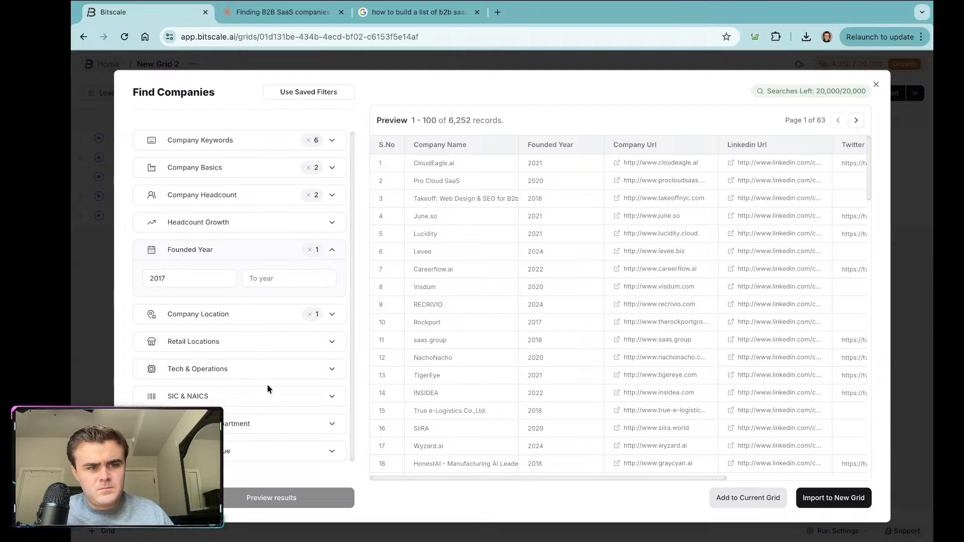
pyautogui.scroll(1, 267, 375)
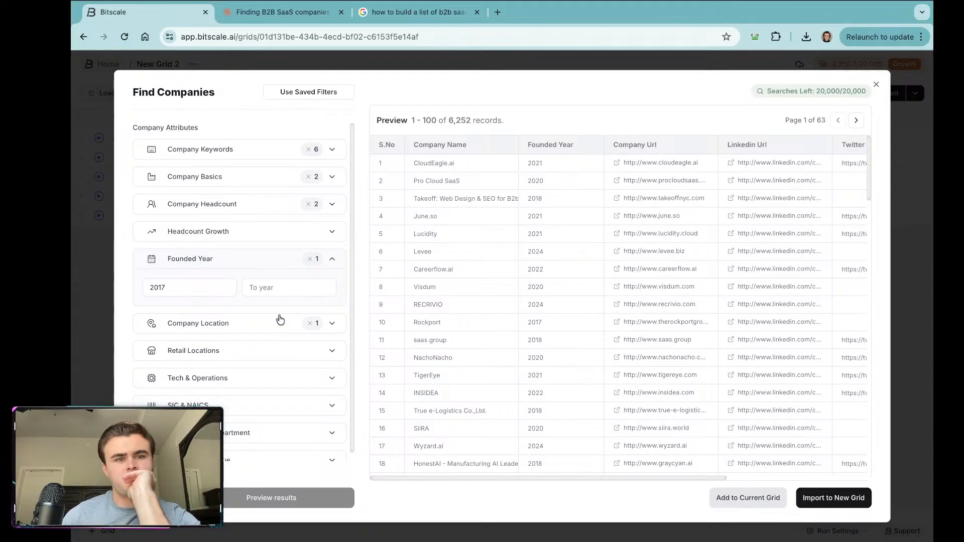
pyautogui.scroll(-1, 256, 269)
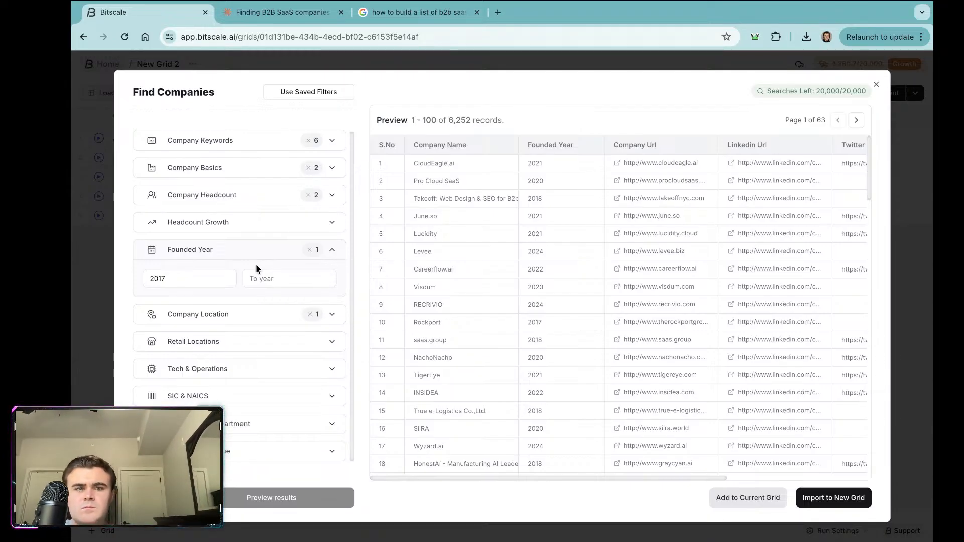
pyautogui.hotkey('ctrl', 'Right')
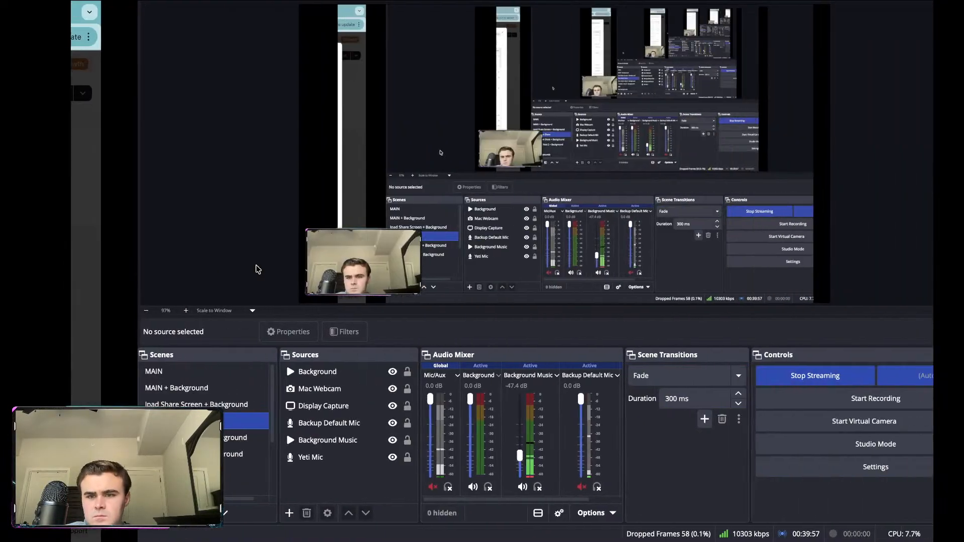
pyautogui.hotkey('ctrl', 'Left')
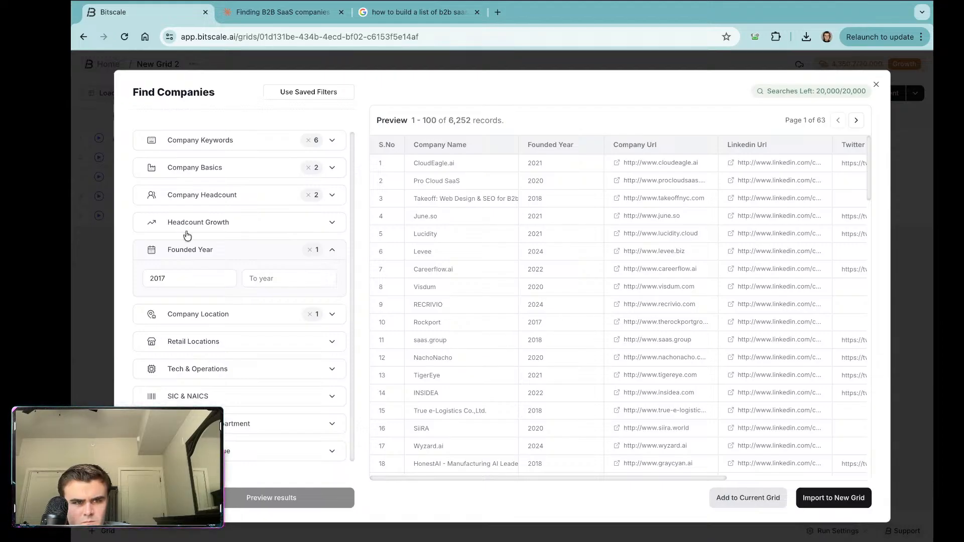
# Step: Review the selected values in the industry, headcount and company keyword filters
pyautogui.scroll(1, 191, 233)
pyautogui.click(246, 180)
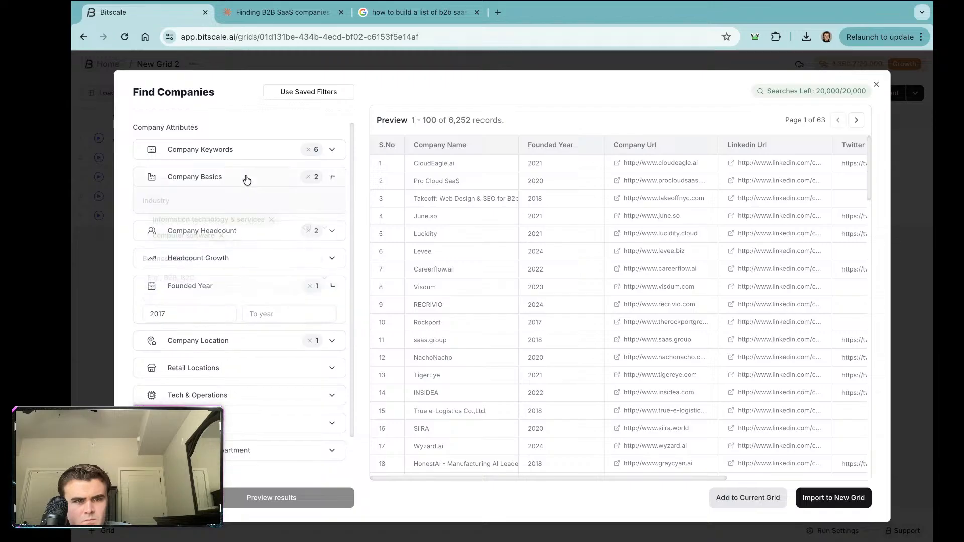
pyautogui.scroll(2, 236, 221)
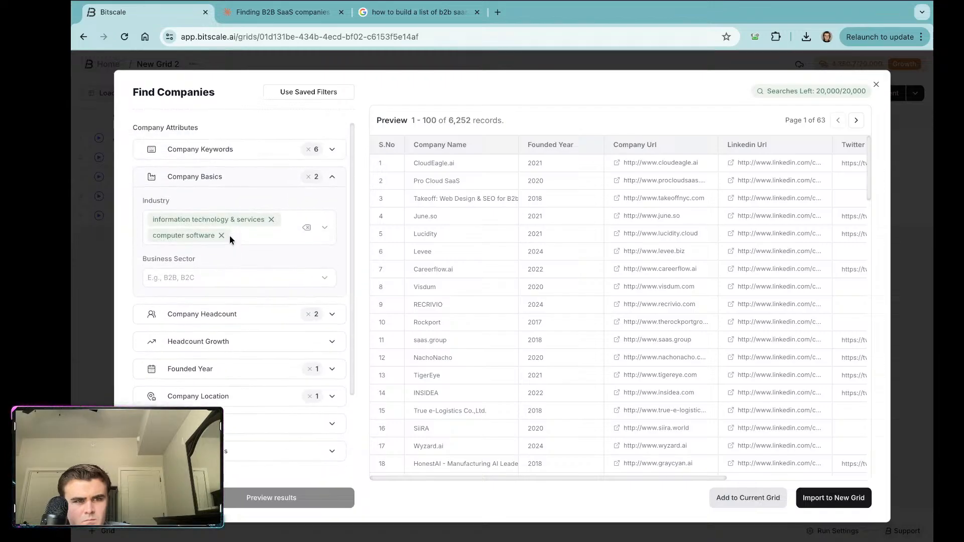
pyautogui.click(273, 313)
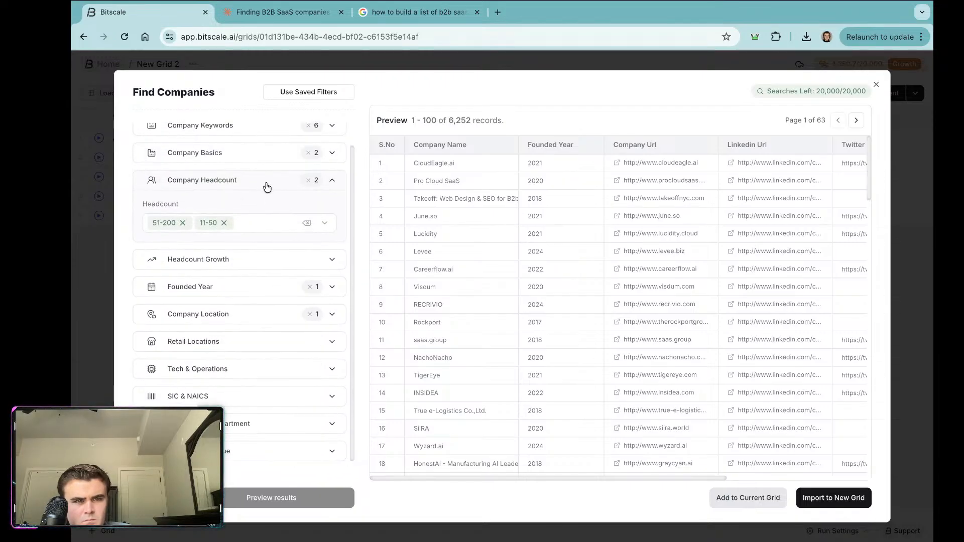
pyautogui.click(270, 207)
pyautogui.click(264, 151)
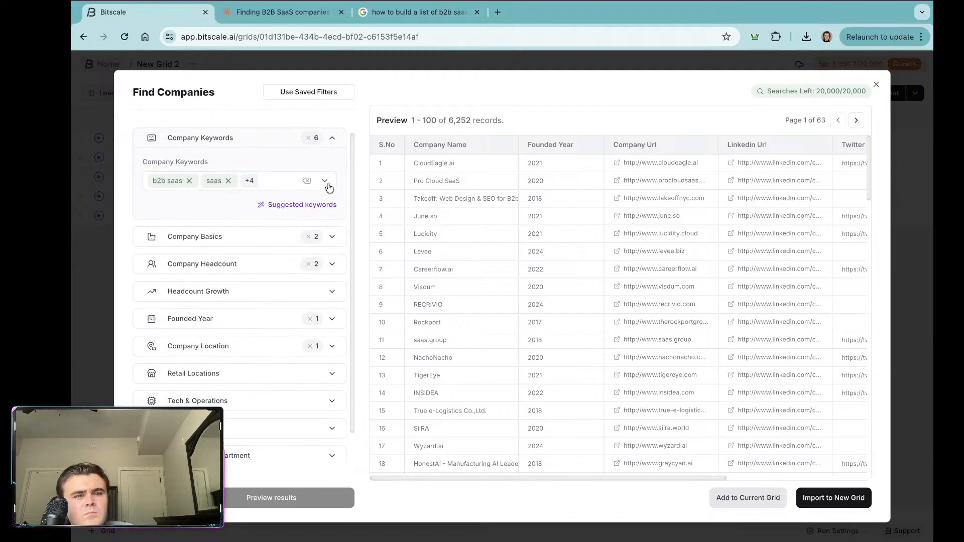
pyautogui.scroll(-1, 247, 155)
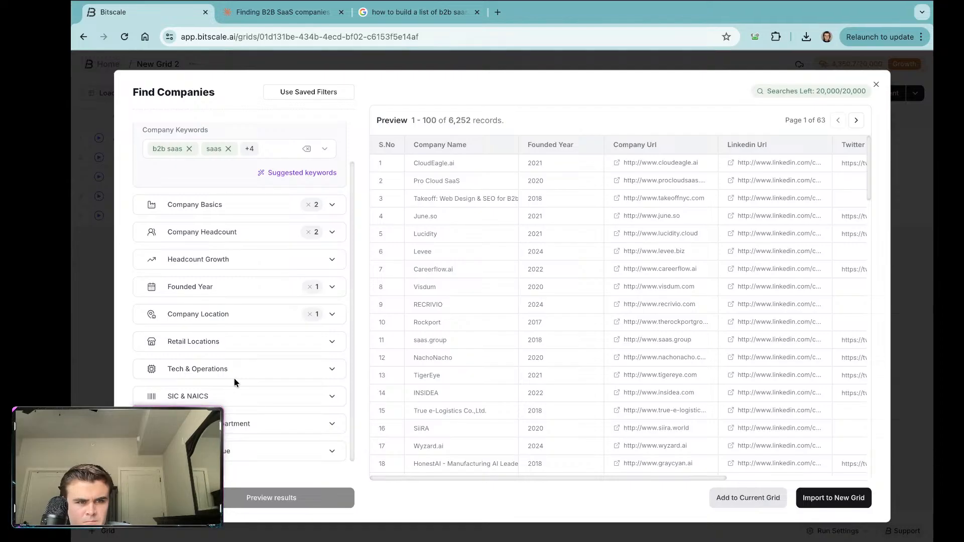
# Step: Replace United States with Spain as an included country in the company location filter
pyautogui.click(247, 324)
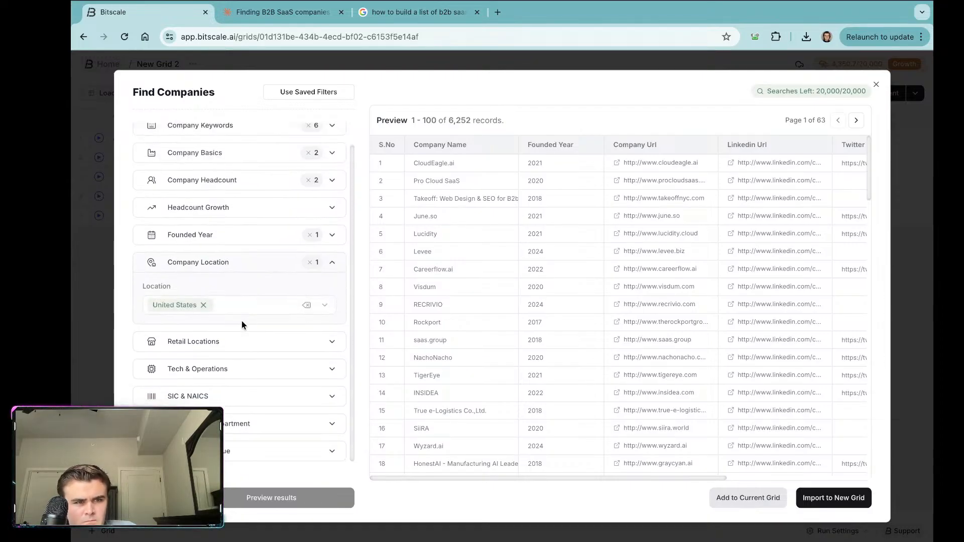
pyautogui.click(204, 306)
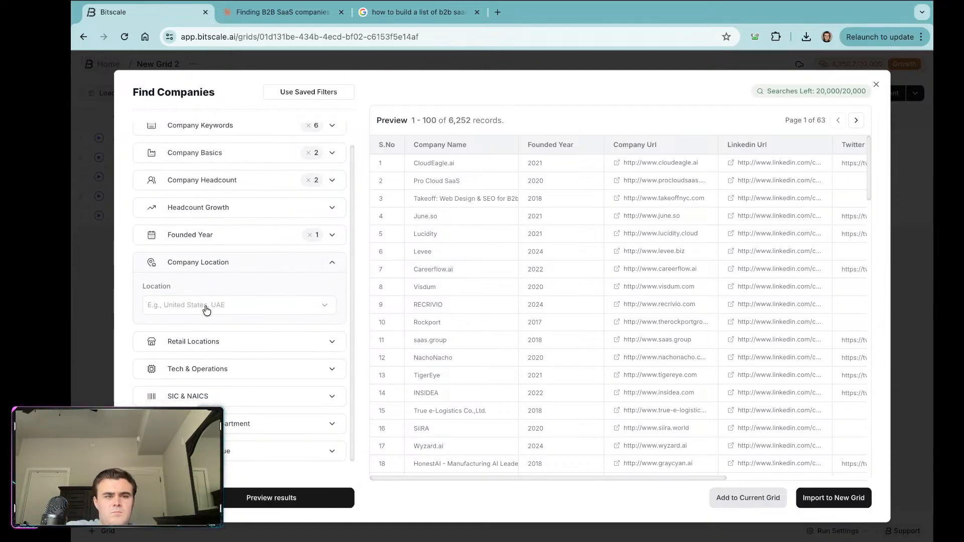
pyautogui.click(206, 306)
pyautogui.write('spain')
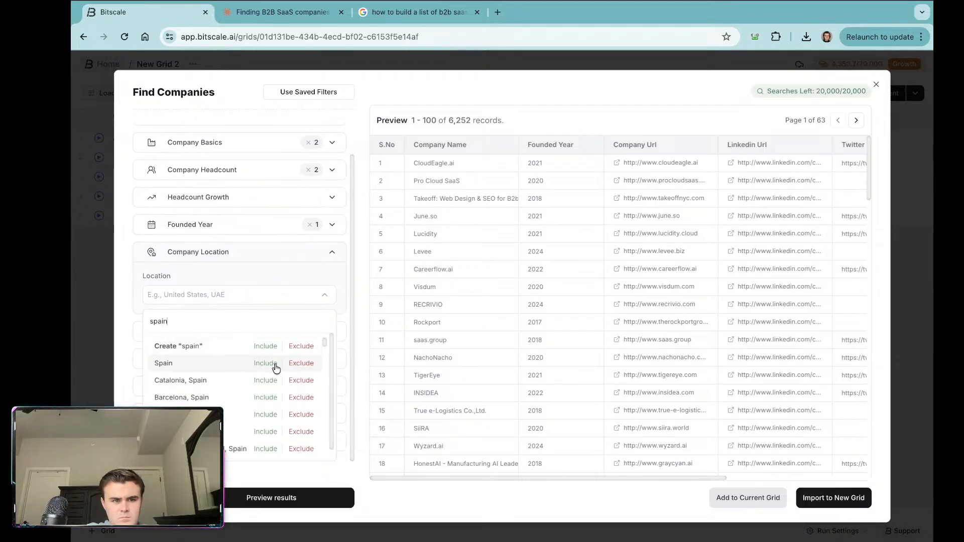
pyautogui.click(264, 363)
# Step: Include Mexico in the company location filter and preview the matching companies
pyautogui.click(205, 294)
pyautogui.write('mexi')
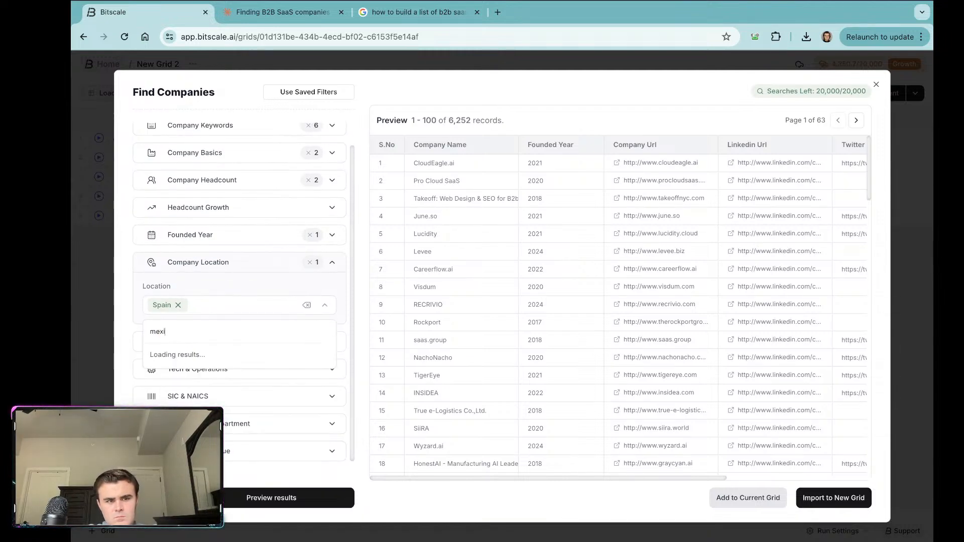
pyautogui.write('co')
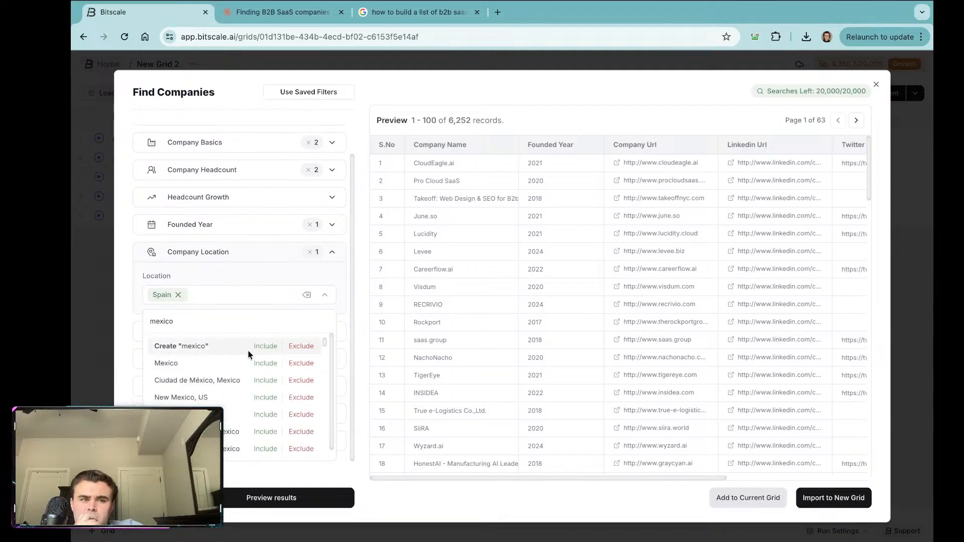
pyautogui.click(265, 371)
pyautogui.click(245, 269)
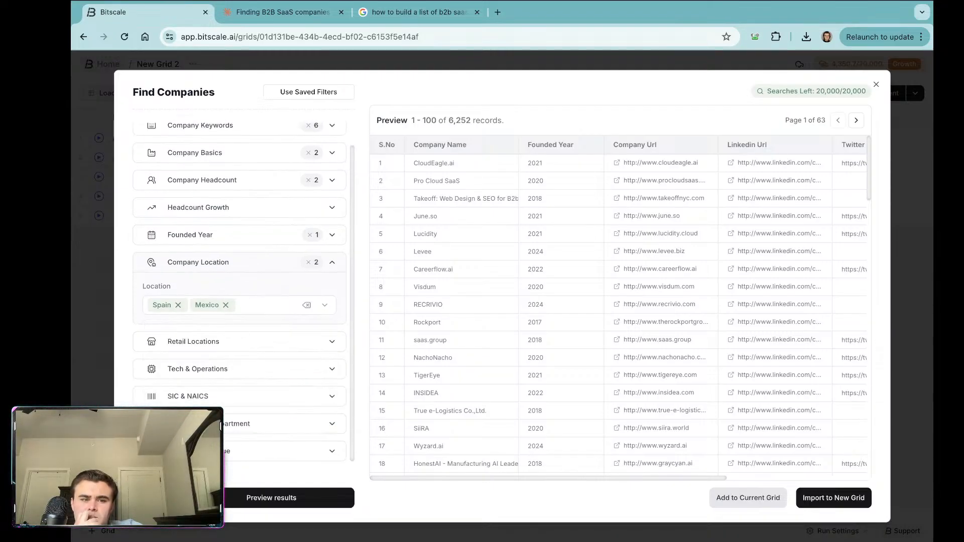
pyautogui.click(232, 498)
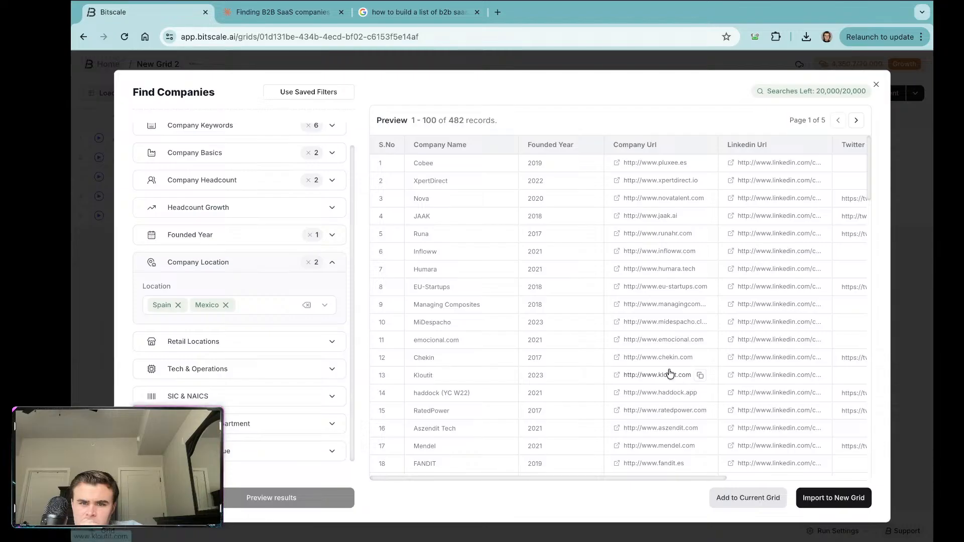
# Step: Open Kloutit's website from the previewed companies, read through its homepage to see what it offers, and close the site
pyautogui.click(618, 376)
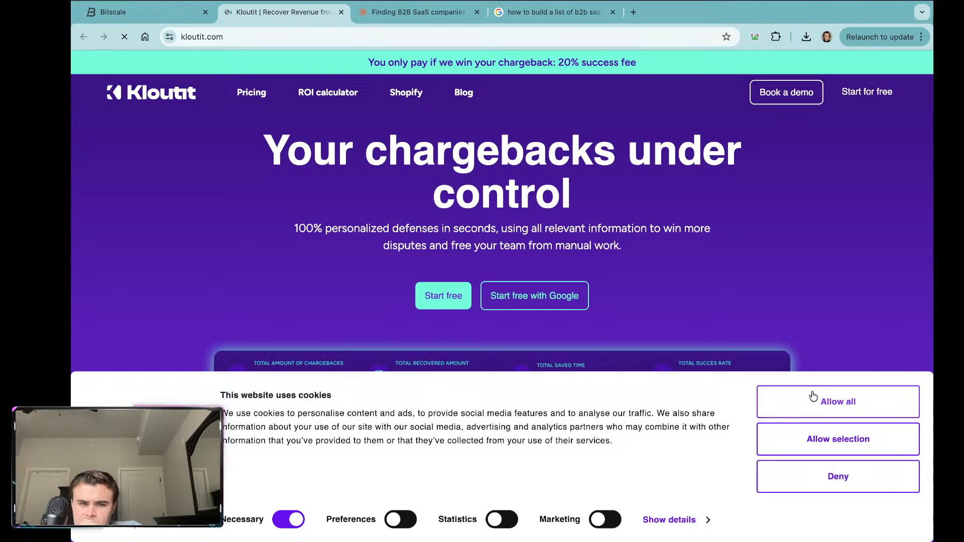
pyautogui.scroll(-2, 770, 280)
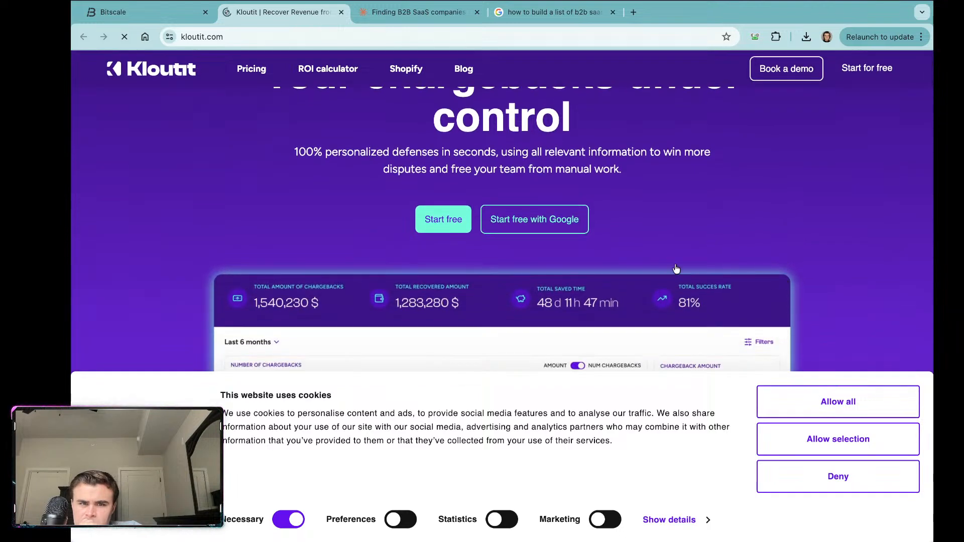
pyautogui.scroll(-4, 655, 242)
pyautogui.scroll(-2, 656, 242)
pyautogui.scroll(-6, 357, 233)
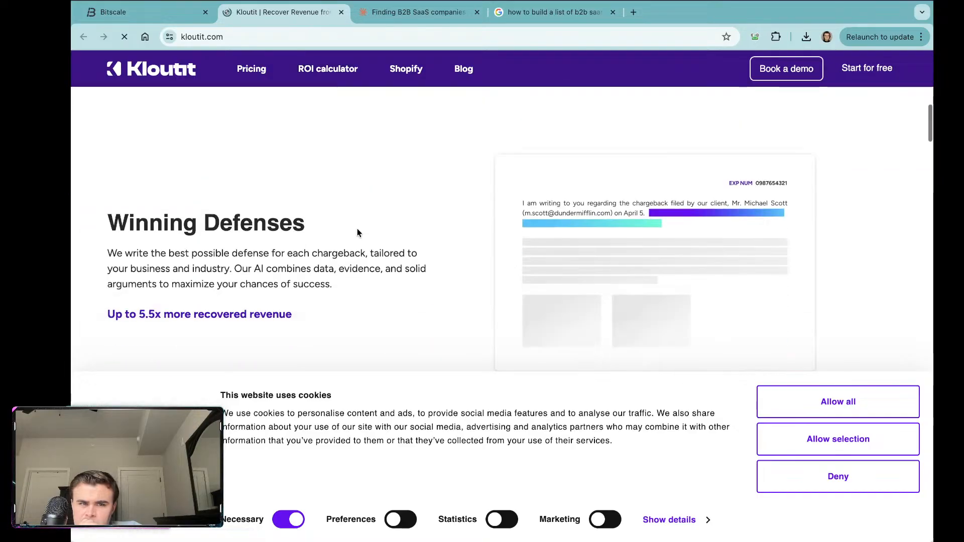
pyautogui.click(341, 12)
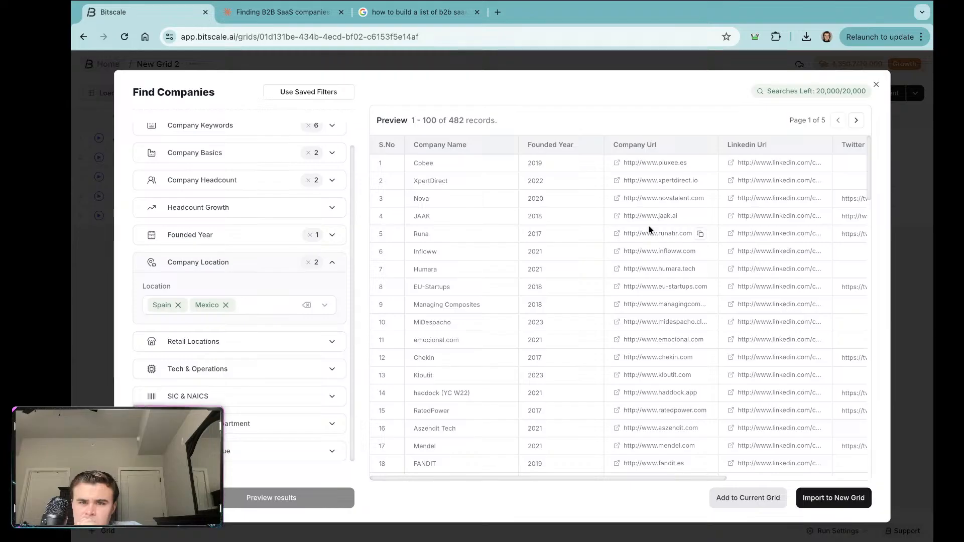
# Step: Check the homepages of Runa and Nova from the previewed companies, closing each site after viewing it
pyautogui.click(616, 234)
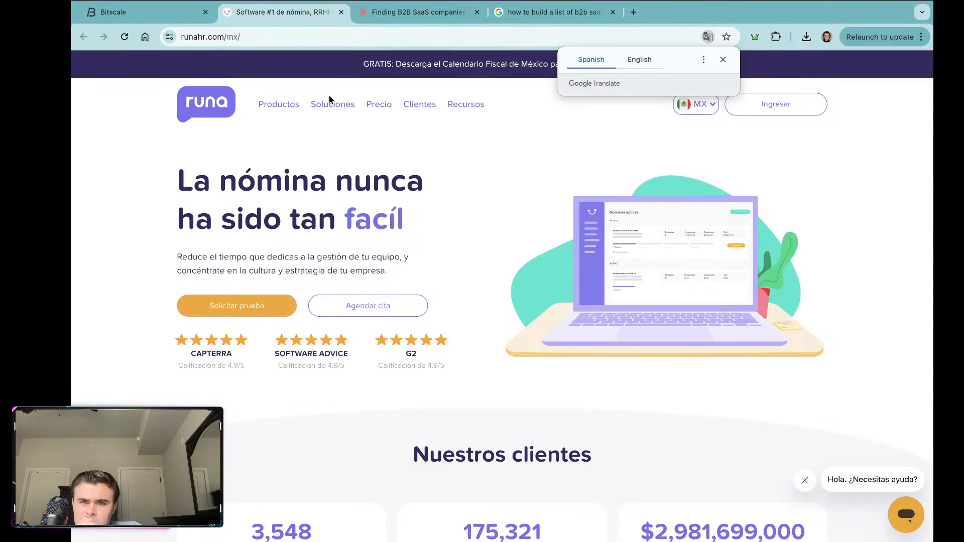
pyautogui.click(341, 12)
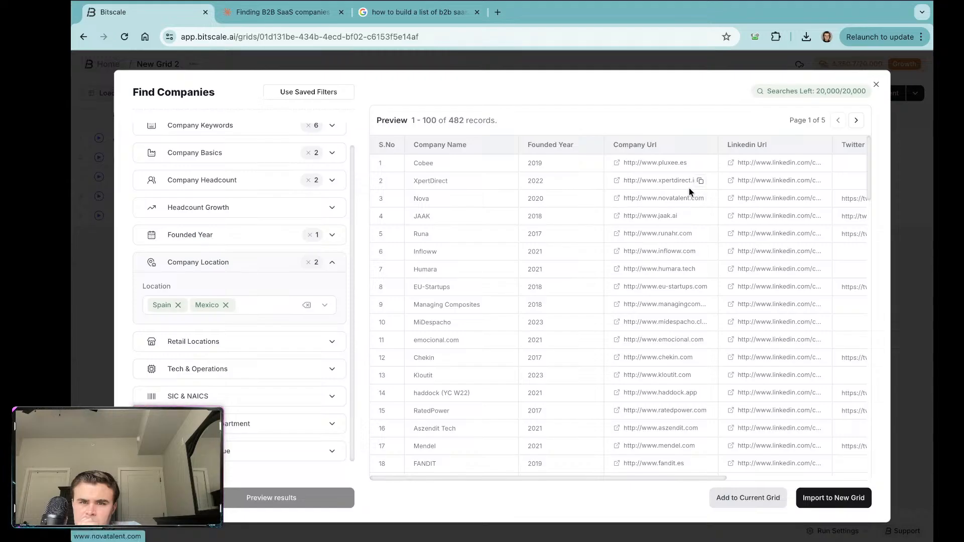
pyautogui.click(620, 199)
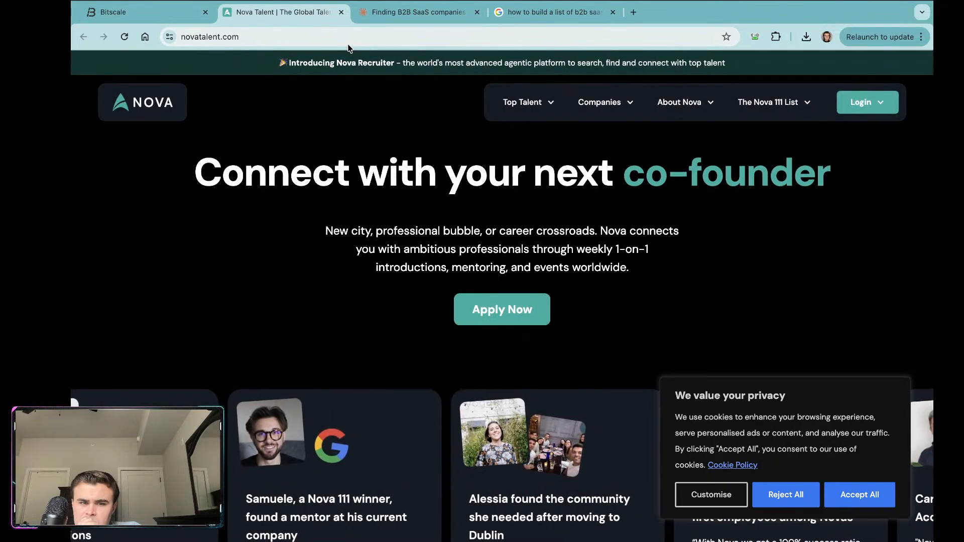
pyautogui.click(342, 13)
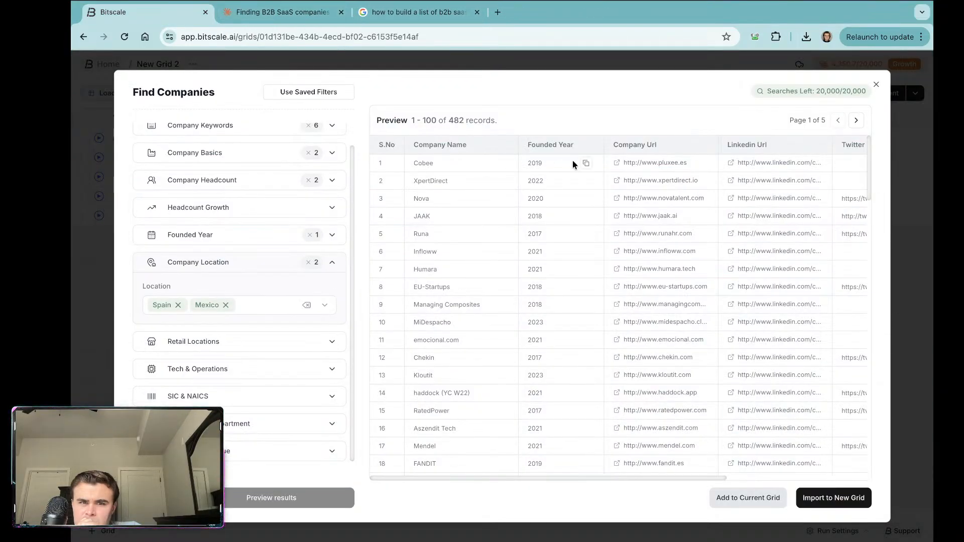
# Step: Check the websites listed for Cobee and MiDespacho in the preview, closing each one after viewing it
pyautogui.click(616, 163)
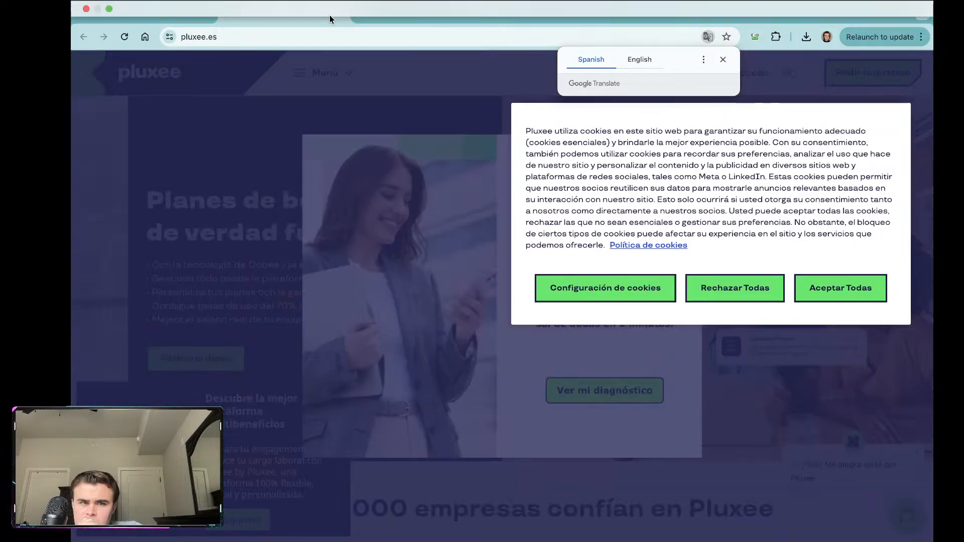
pyautogui.click(339, 13)
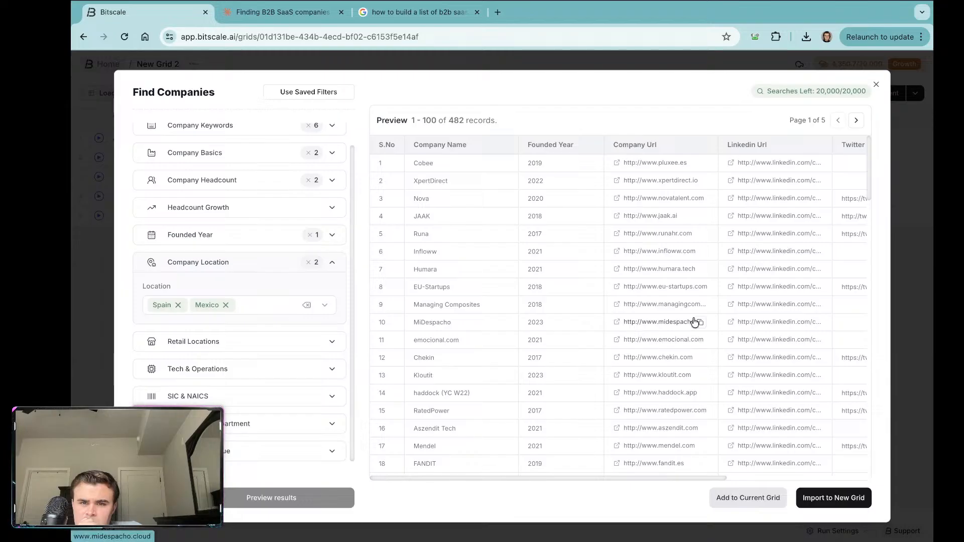
pyautogui.click(619, 323)
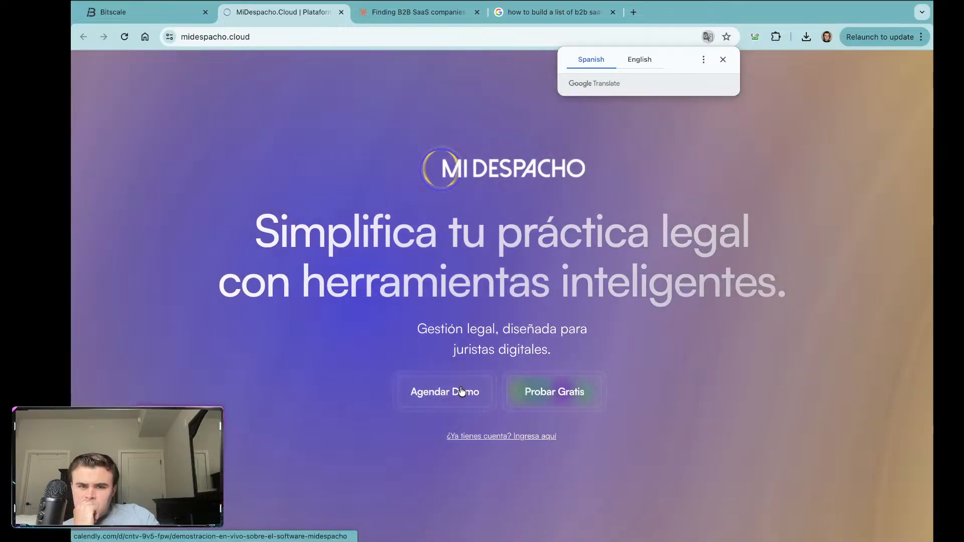
pyautogui.click(340, 12)
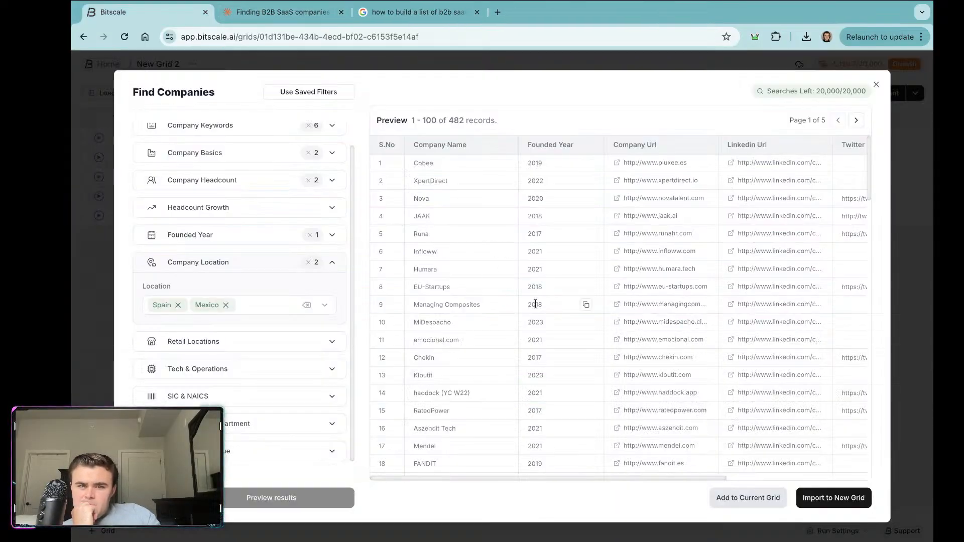
# Step: Revisit Kloutit's homepage and inspect Mendel's website from the preview, closing each site after viewing it
pyautogui.scroll(-3, 535, 304)
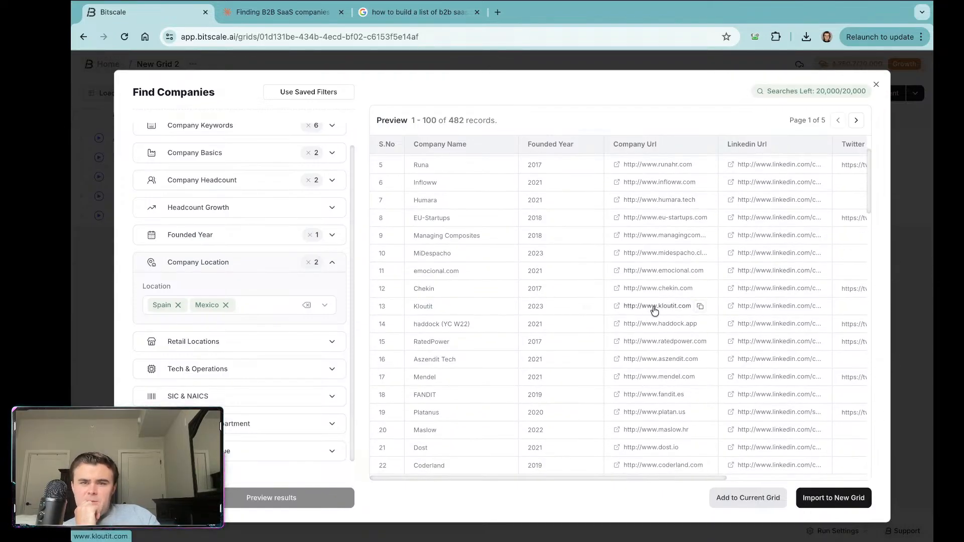
pyautogui.click(623, 307)
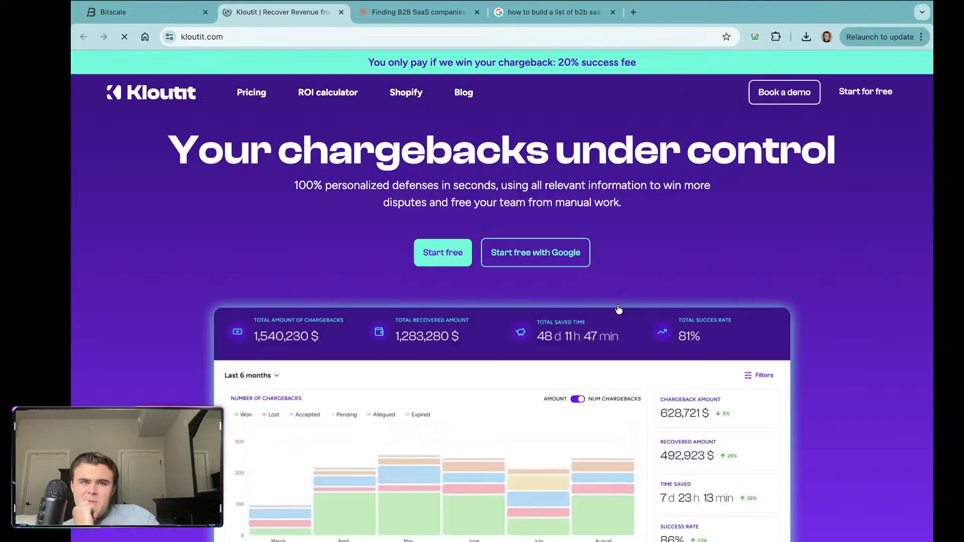
pyautogui.click(341, 12)
pyautogui.scroll(-3, 508, 259)
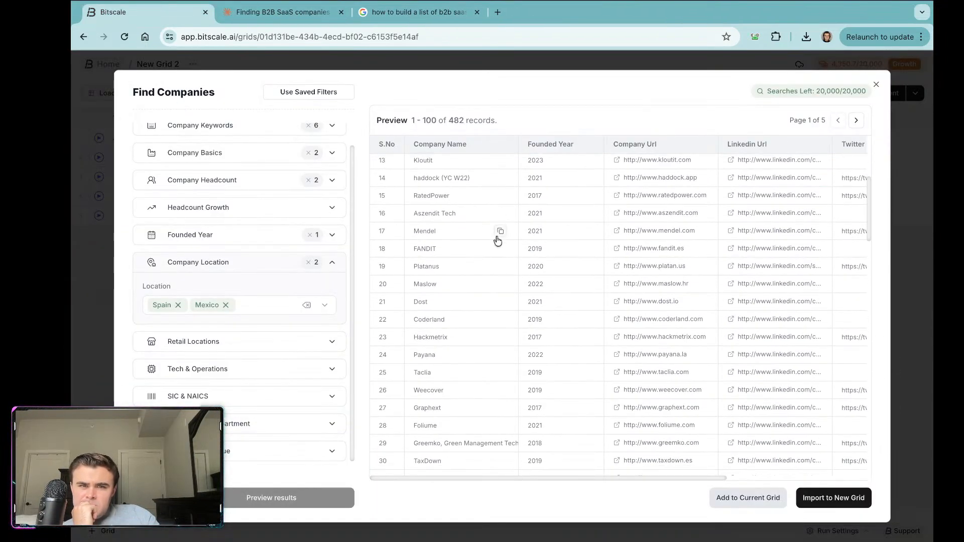
pyautogui.click(616, 232)
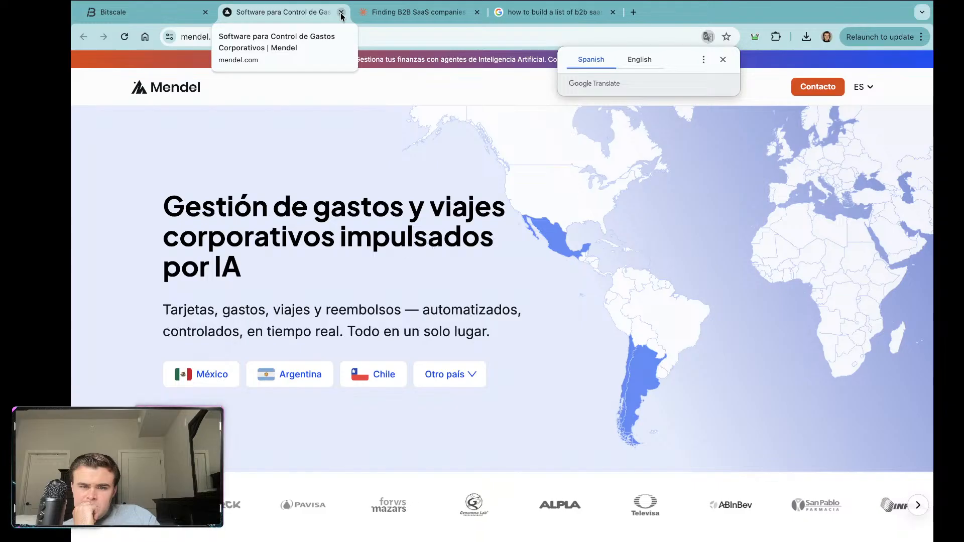
pyautogui.click(341, 12)
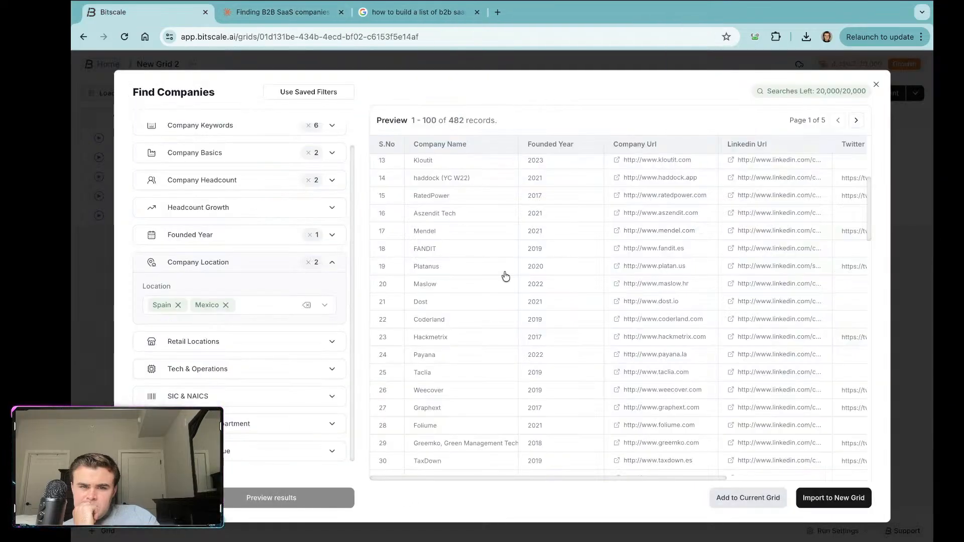
# Step: Look through the first page of previewed companies for Spain and Mexico and highlight the total record count
pyautogui.scroll(-12, 552, 319)
pyautogui.scroll(-10, 539, 318)
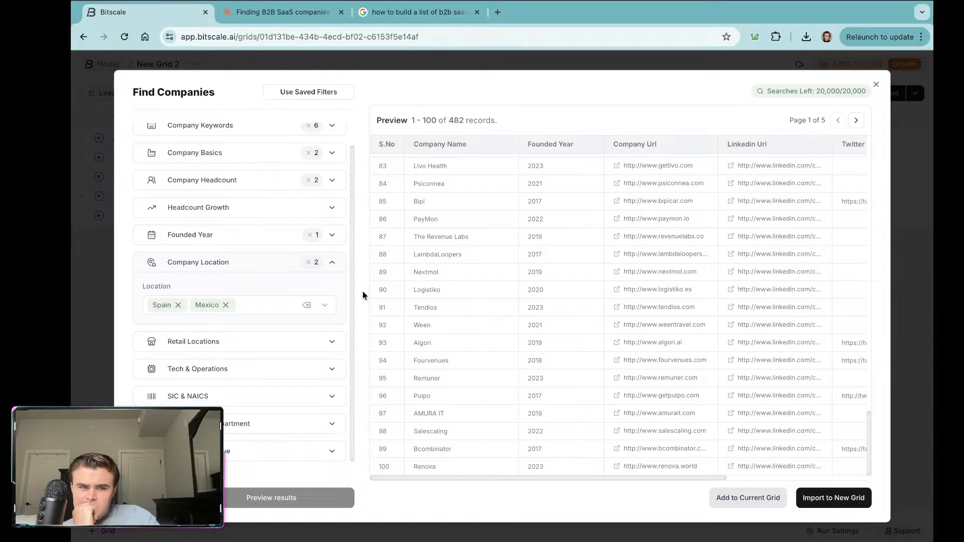
pyautogui.scroll(1, 254, 308)
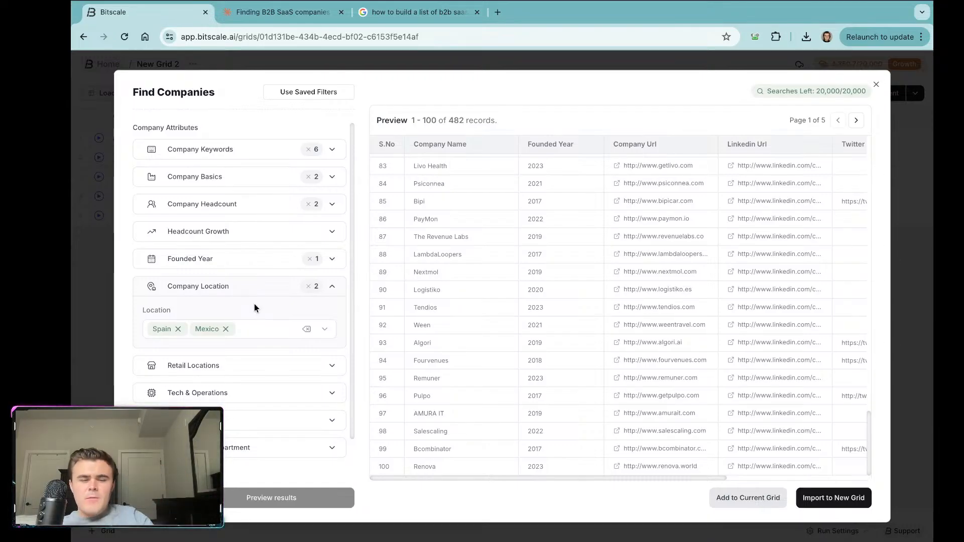
pyautogui.scroll(4, 526, 310)
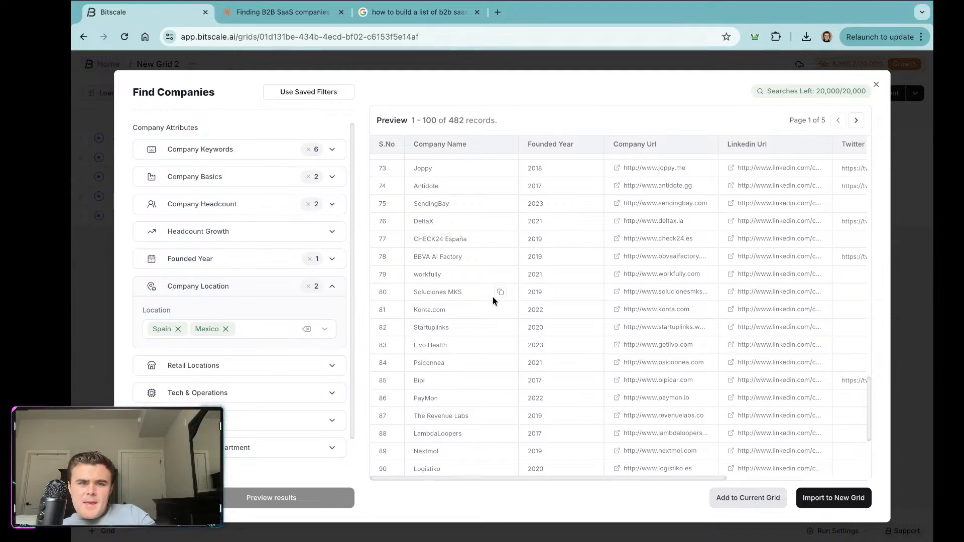
pyautogui.scroll(20, 493, 299)
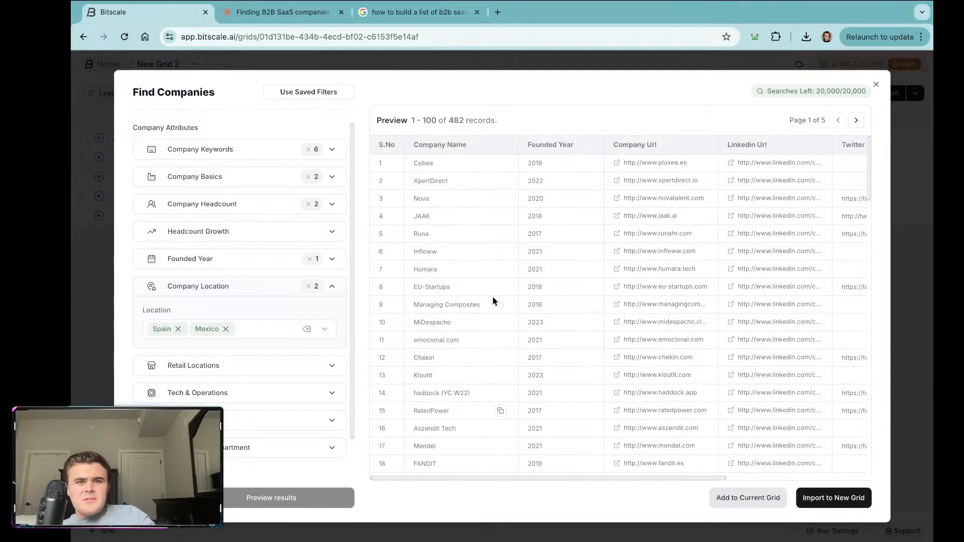
pyautogui.scroll(-6, 472, 251)
pyautogui.scroll(-1, 472, 251)
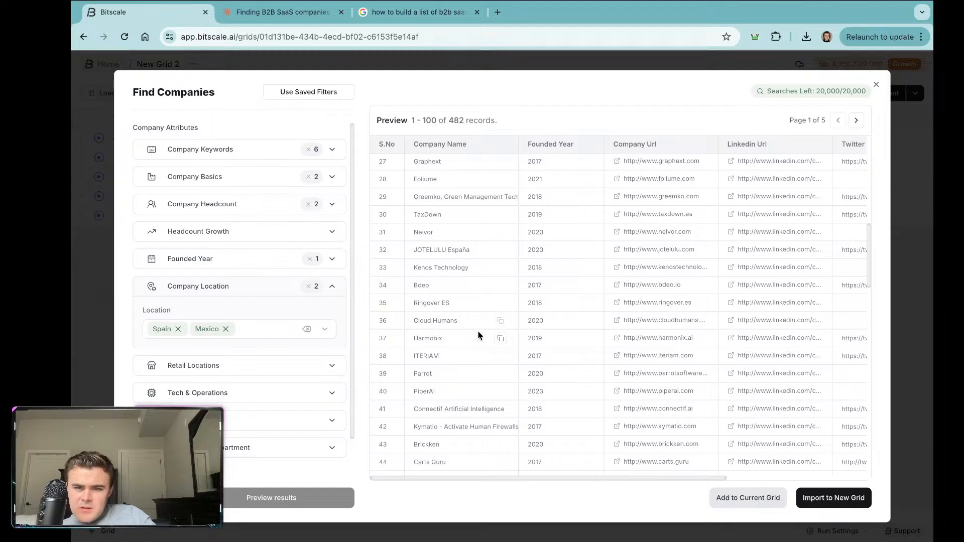
pyautogui.moveTo(446, 119); pyautogui.dragTo(481, 118)
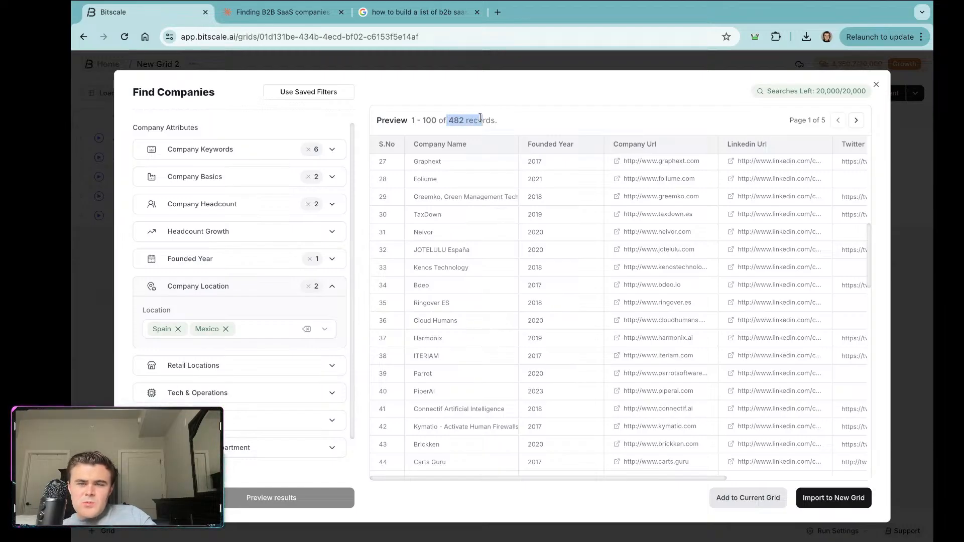
# Step: Set the earliest founded year to 2015 and refresh the company preview
pyautogui.click(533, 123)
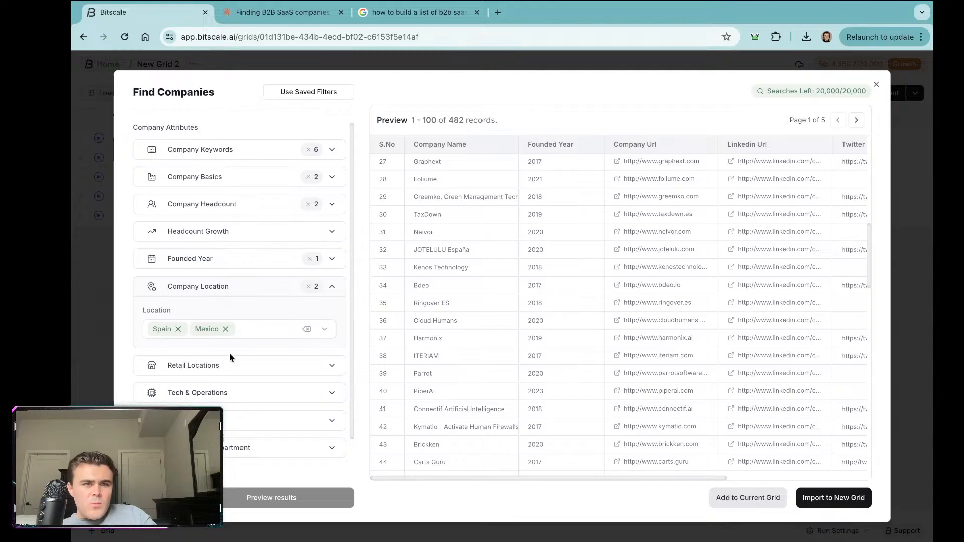
pyautogui.click(222, 265)
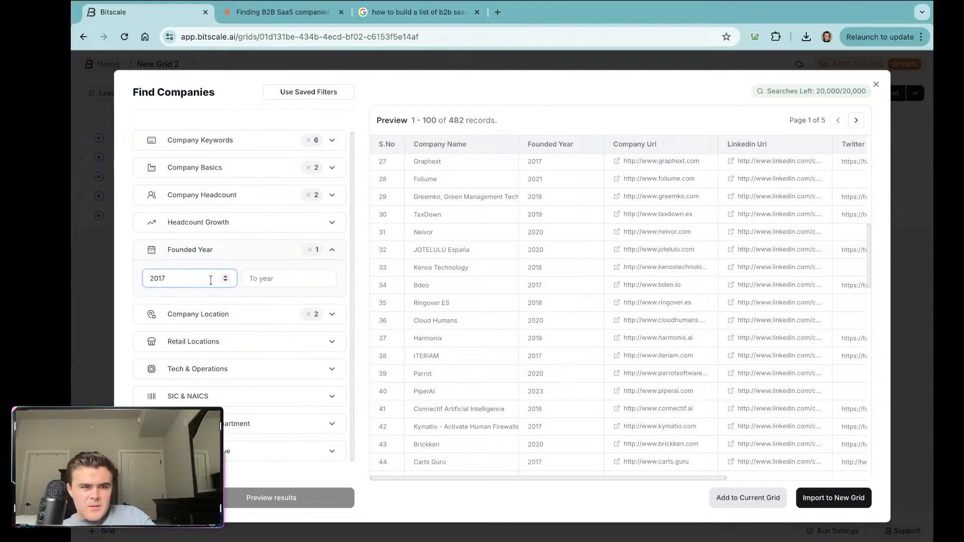
pyautogui.click(226, 280)
pyautogui.click(226, 280)
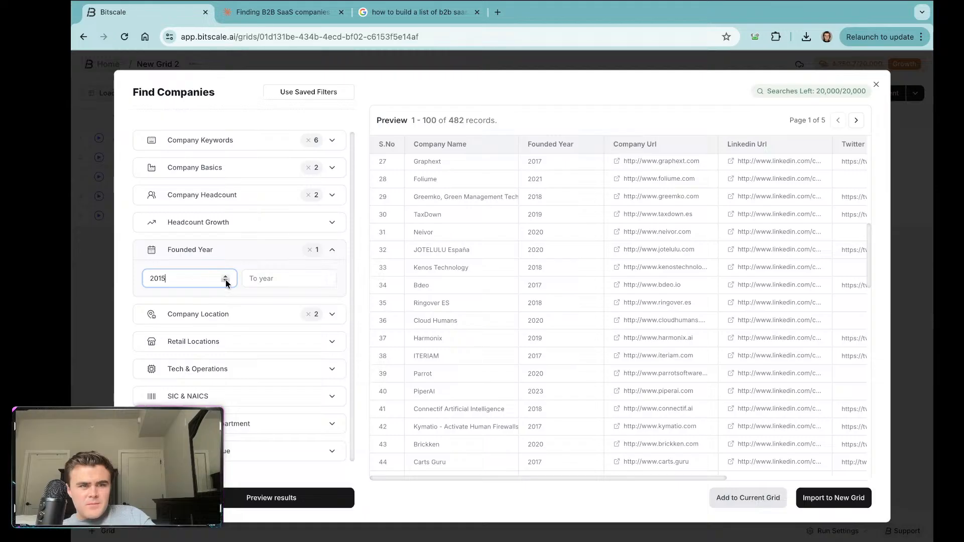
pyautogui.click(286, 500)
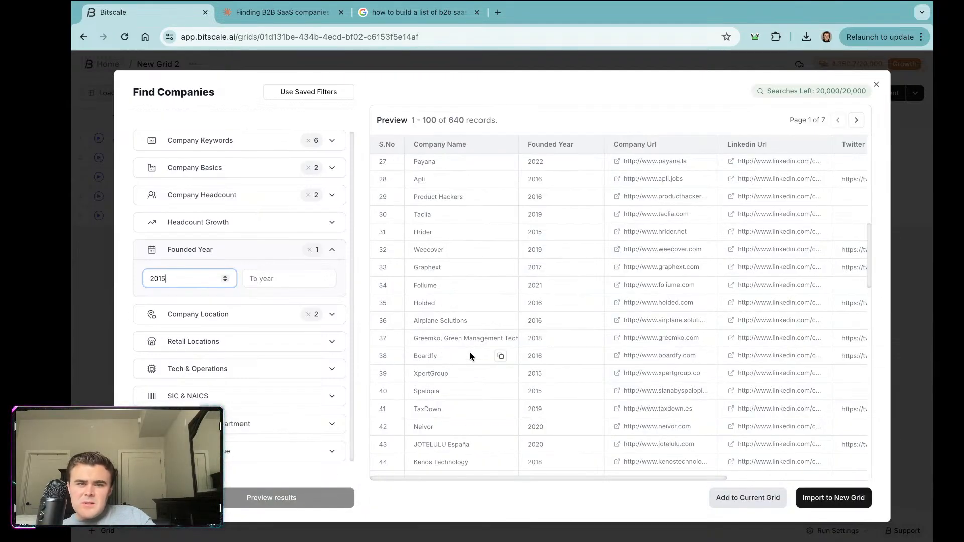
# Step: Set the earliest founded year to 2016 and refresh the company preview
pyautogui.click(226, 277)
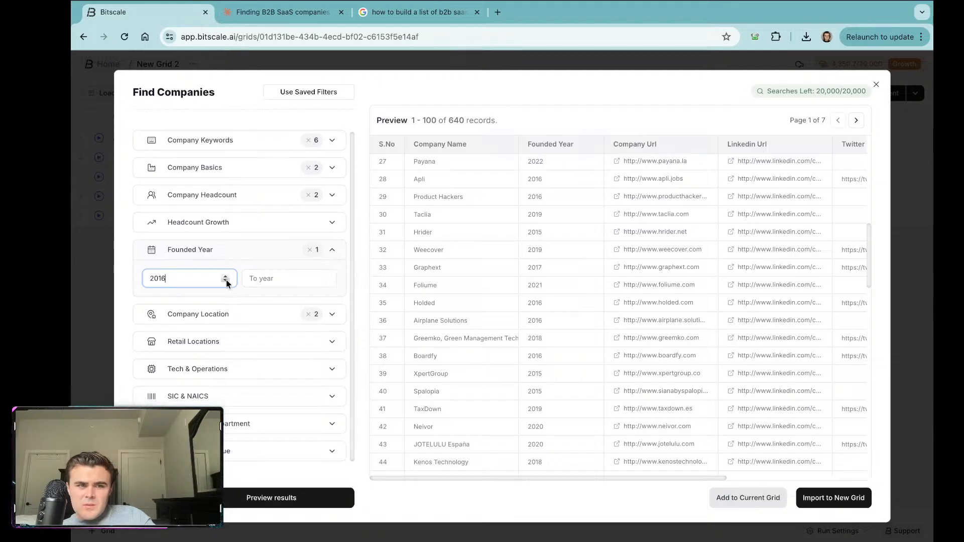
pyautogui.click(267, 500)
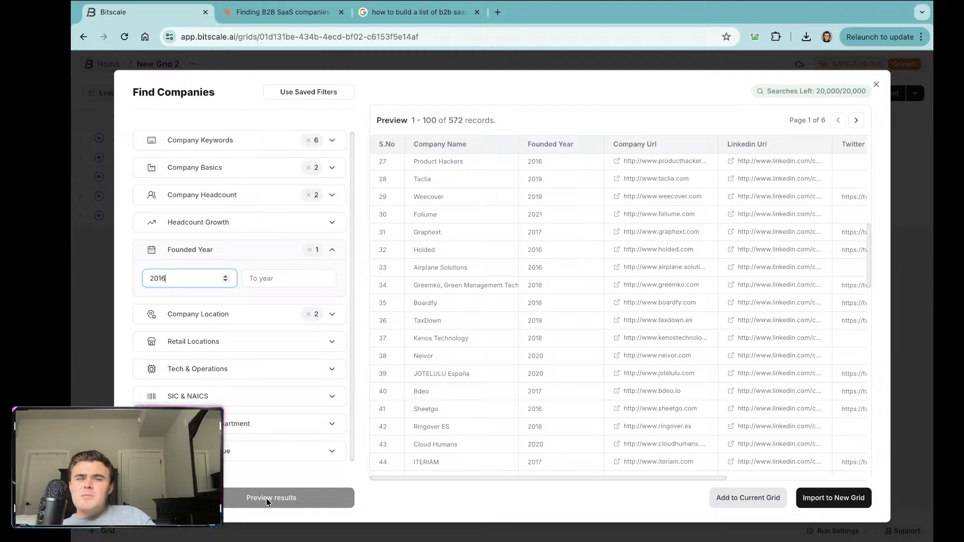
# Step: Look through the previewed companies up to page 2, then import them into a new grid
pyautogui.scroll(-15, 781, 254)
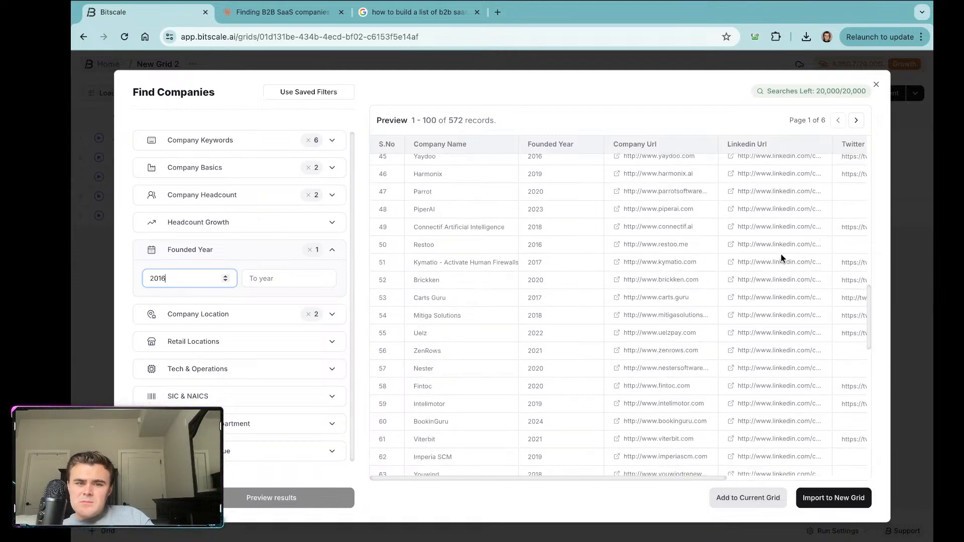
pyautogui.click(855, 122)
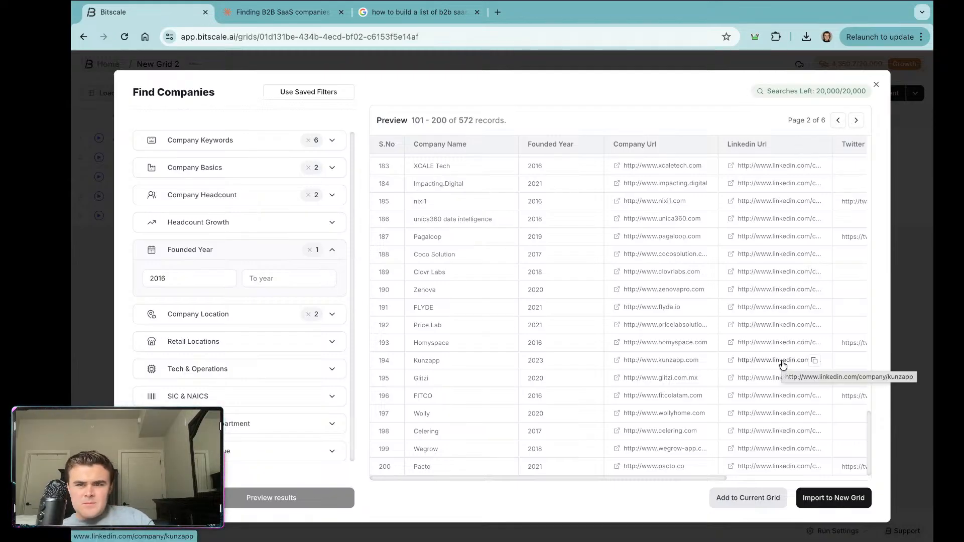
pyautogui.click(829, 506)
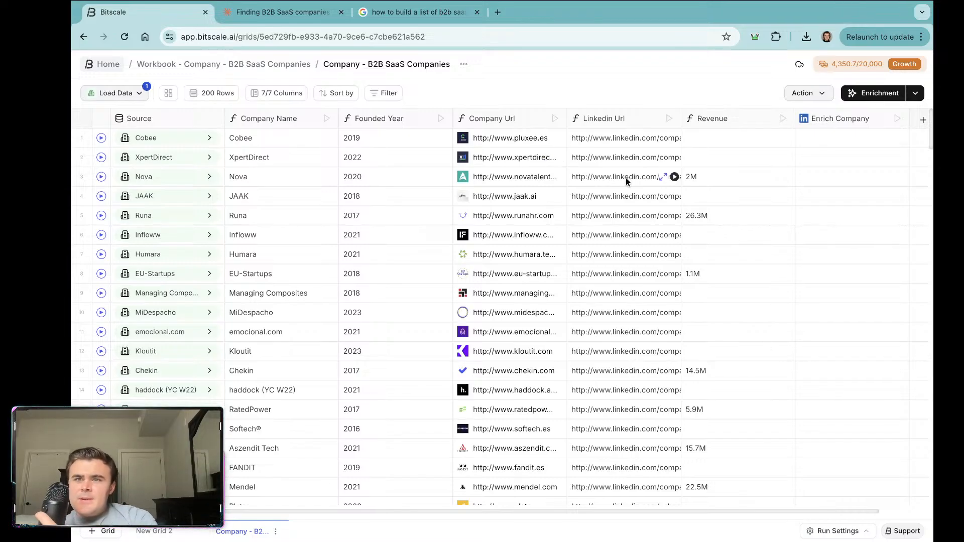
# Step: Look through the rows and columns of the imported Company - B2B SaaS Companies grid, and briefly check New Grid 2 before returning
pyautogui.scroll(-1, 390, 235)
pyautogui.scroll(-20, 390, 234)
pyautogui.scroll(-20, 390, 233)
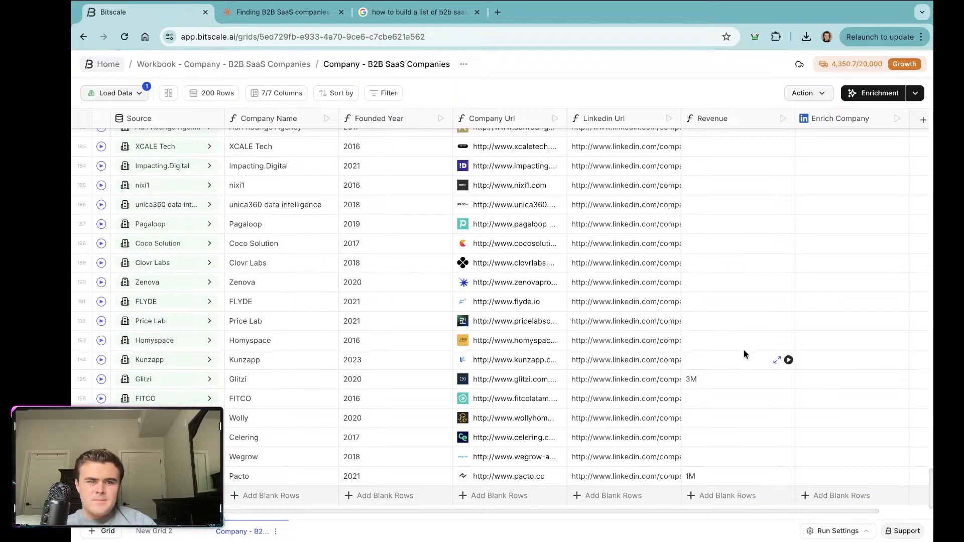
pyautogui.scroll(20, 710, 311)
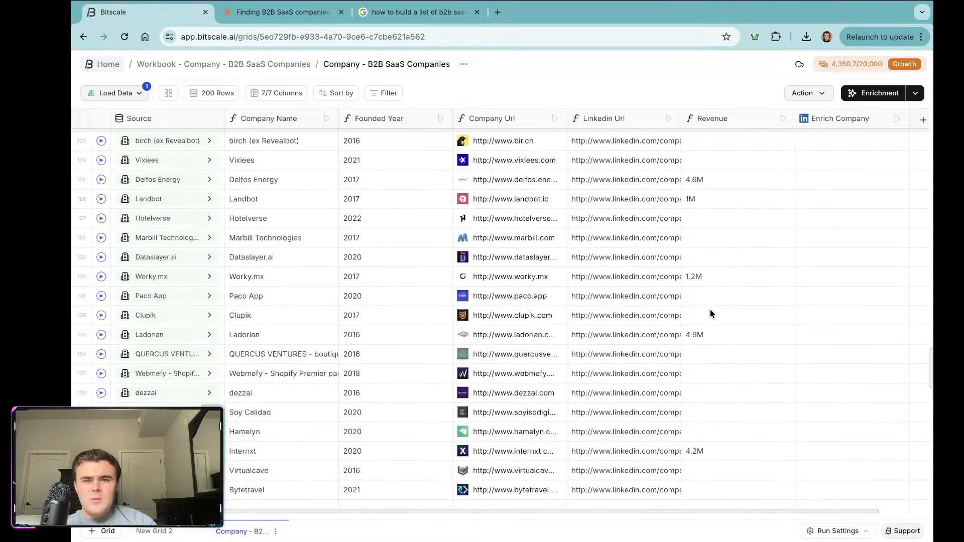
pyautogui.scroll(20, 748, 201)
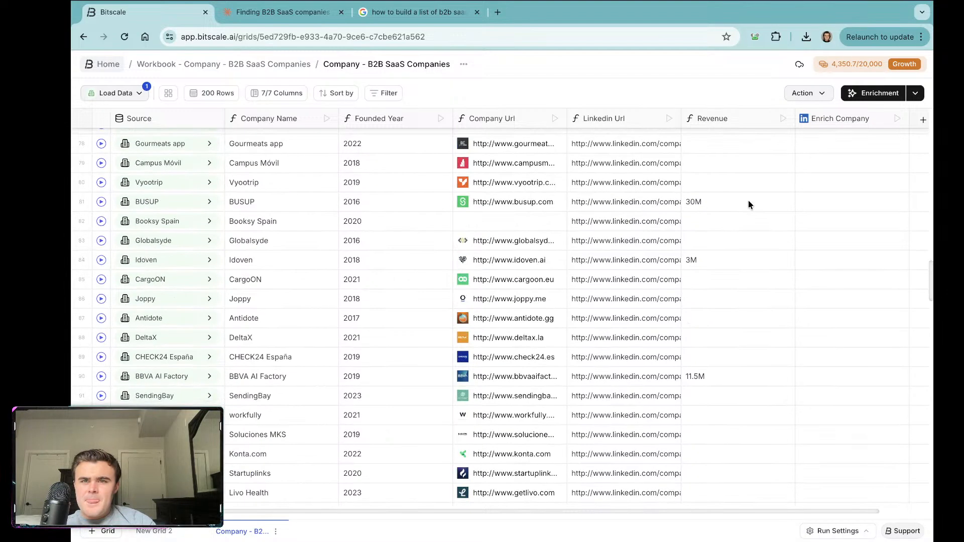
pyautogui.hscroll(3, 771, 161)
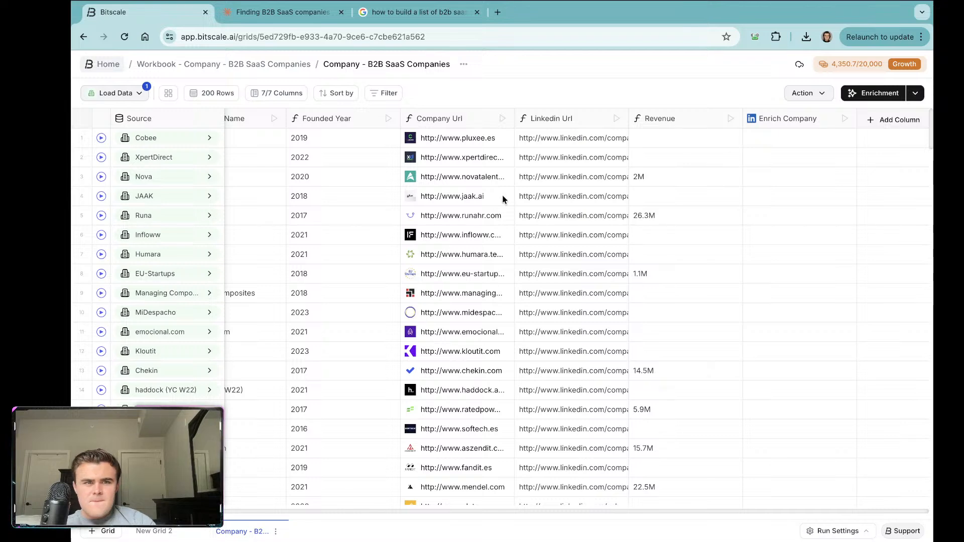
pyautogui.hscroll(-3, 562, 246)
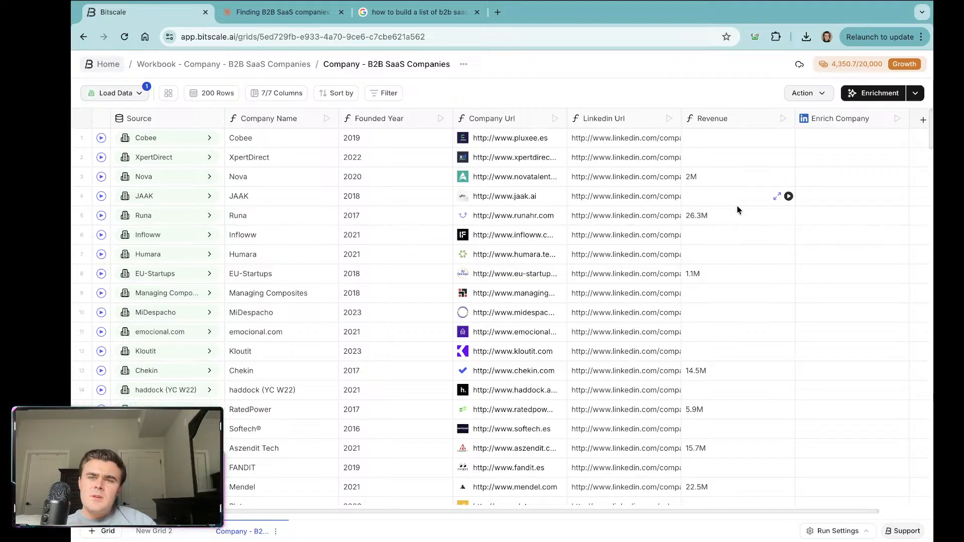
pyautogui.hscroll(3, 796, 209)
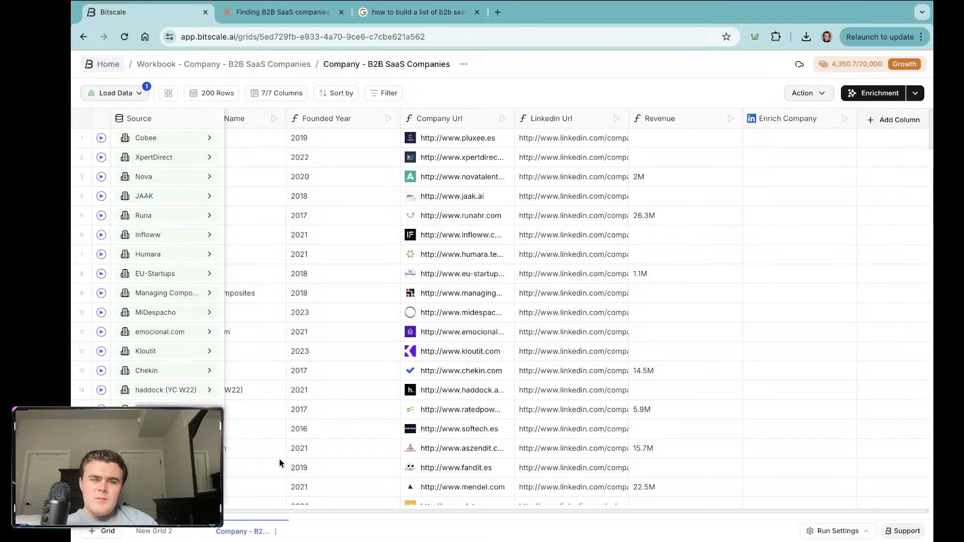
pyautogui.click(155, 531)
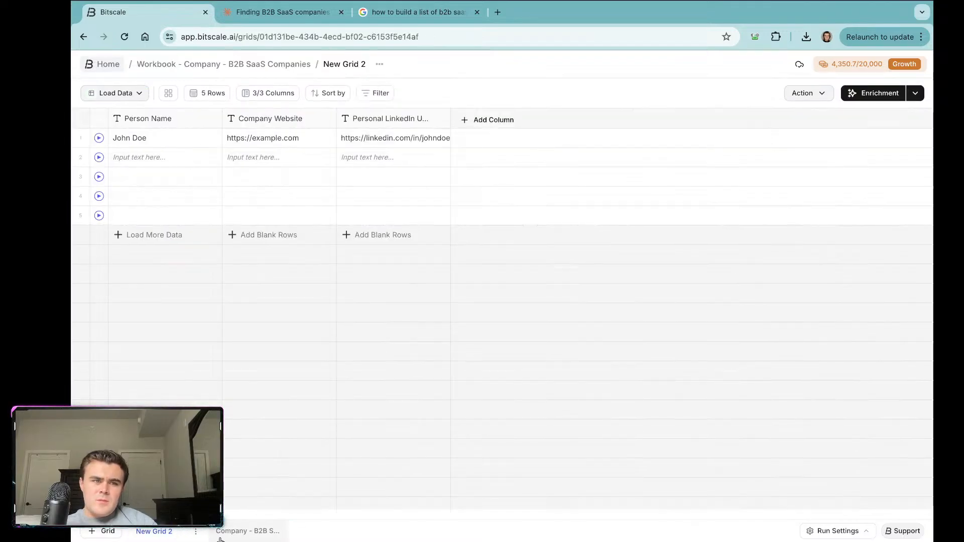
pyautogui.click(228, 535)
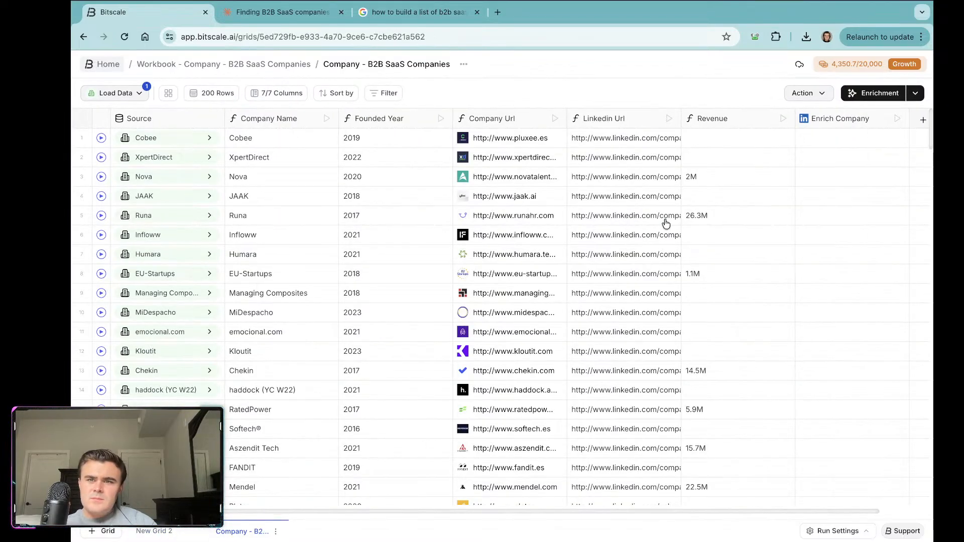
# Step: Run the Enrich Company column on the first 10 rows
pyautogui.hscroll(2, 768, 146)
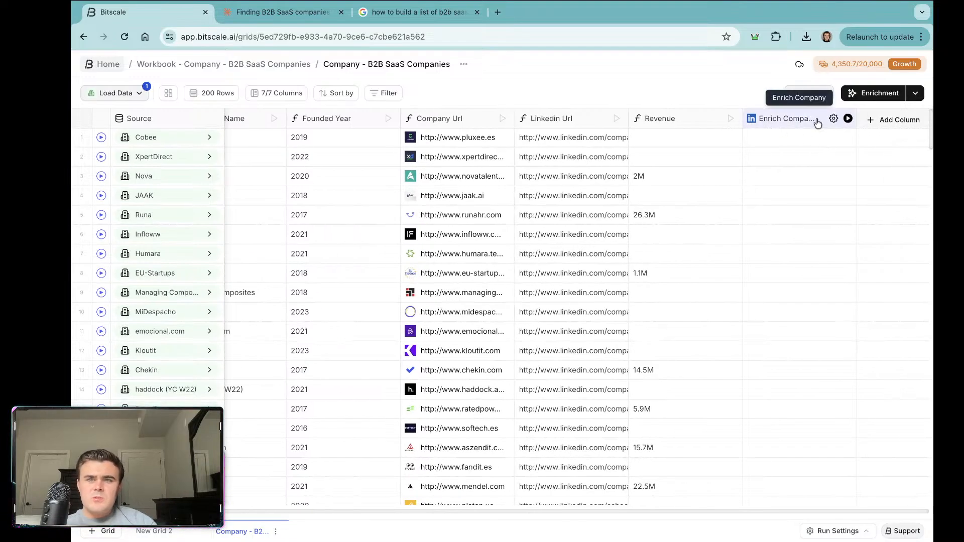
pyautogui.click(847, 119)
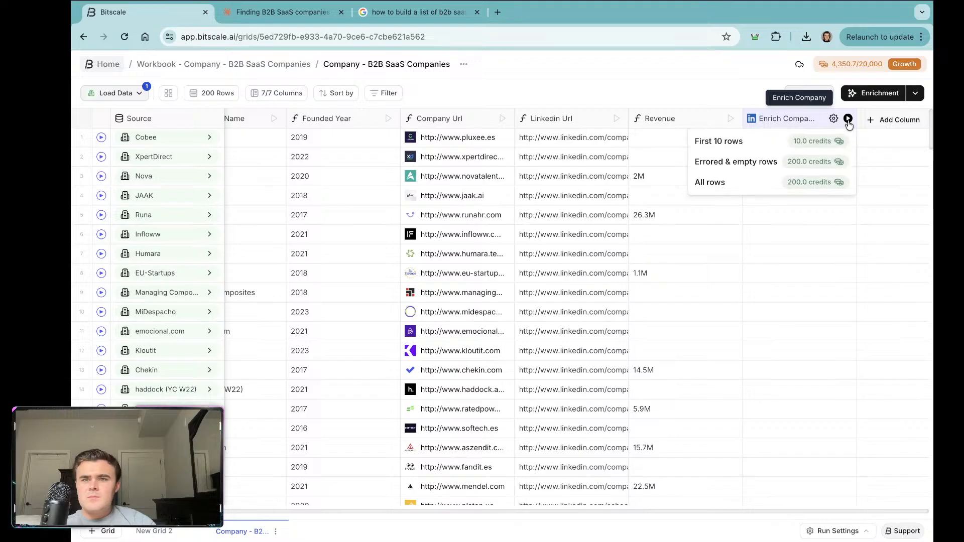
pyautogui.click(763, 147)
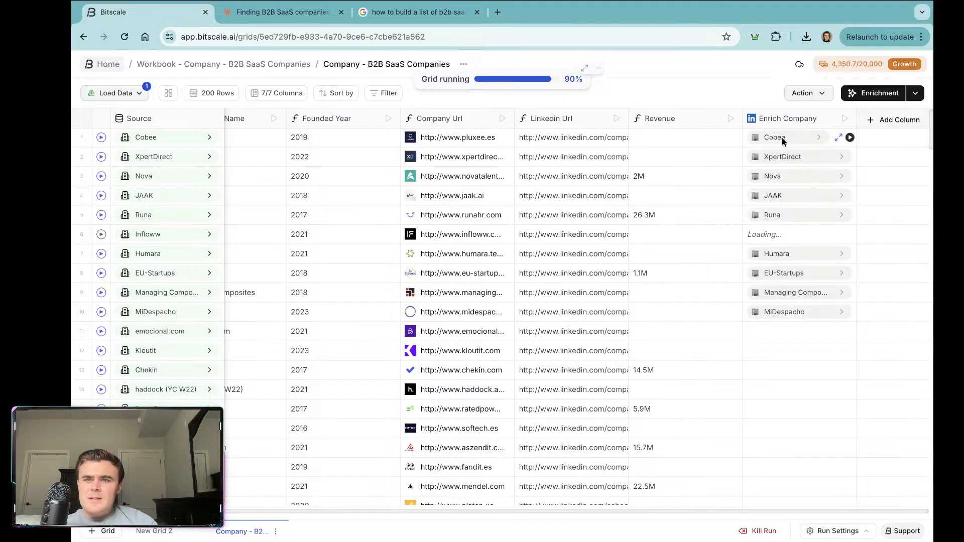
# Step: Inspect the enriched details for Cobee and XpertDirect, and add the Website field to the grid as a column
pyautogui.click(793, 137)
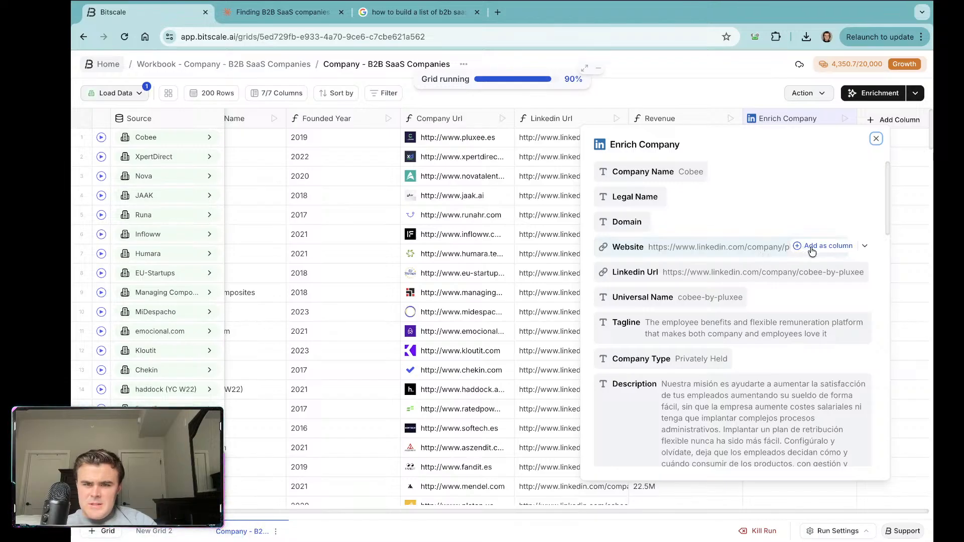
pyautogui.click(902, 271)
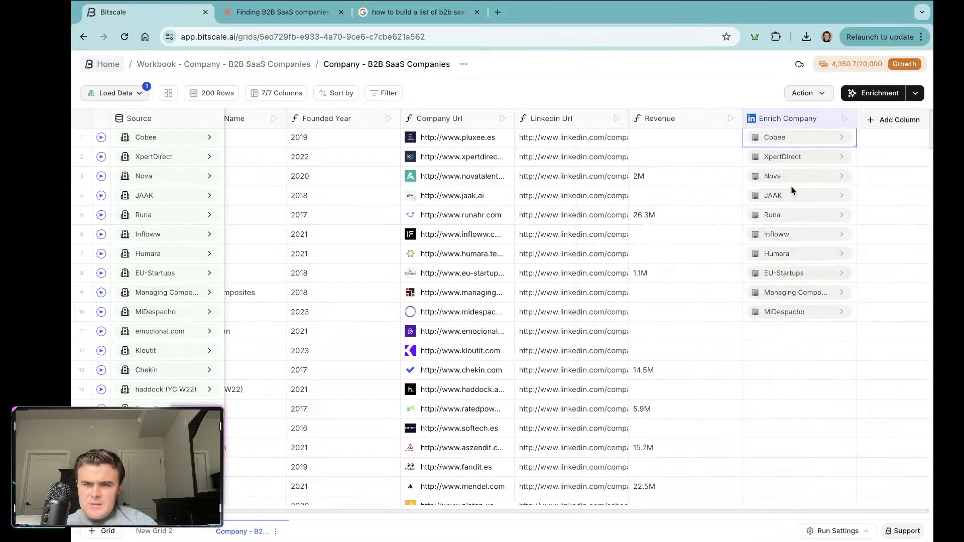
pyautogui.click(788, 156)
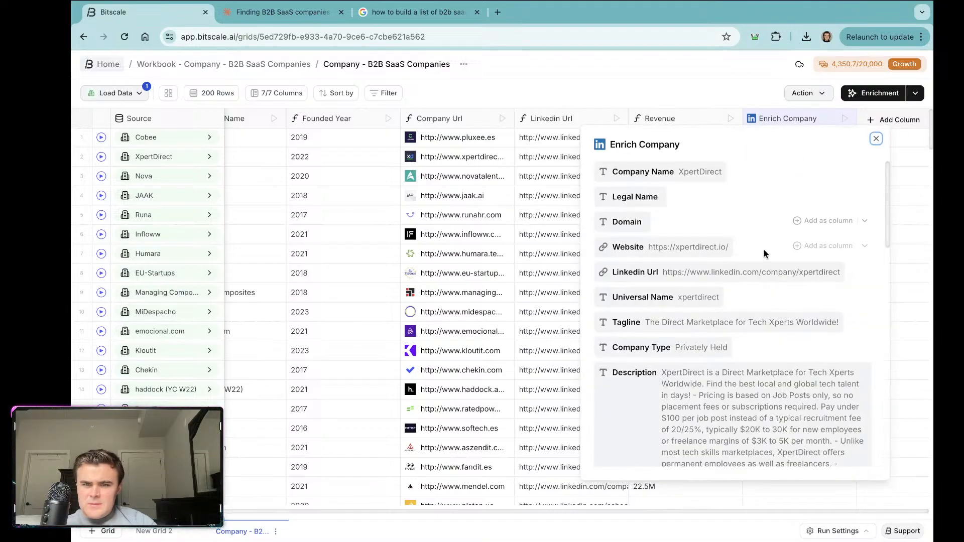
pyautogui.click(803, 246)
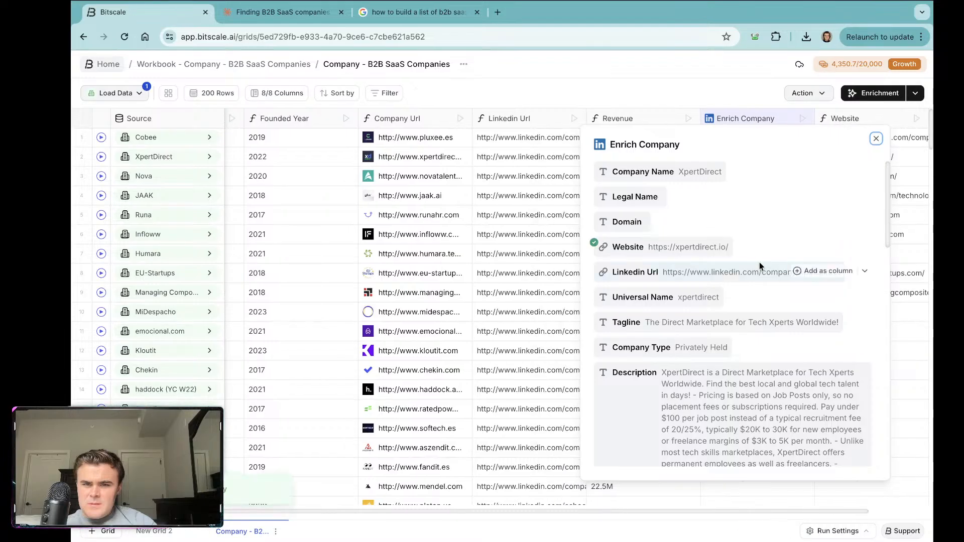
pyautogui.scroll(-2, 728, 299)
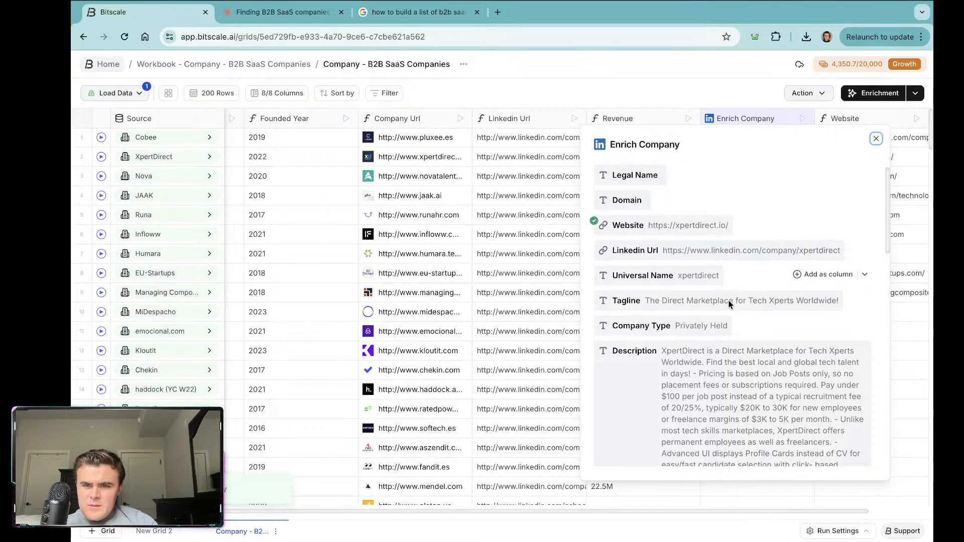
# Step: Review XpertDirect's Enrich Company fields, from the website down to the acquisitions count, including the headquarters details
pyautogui.scroll(-1, 728, 300)
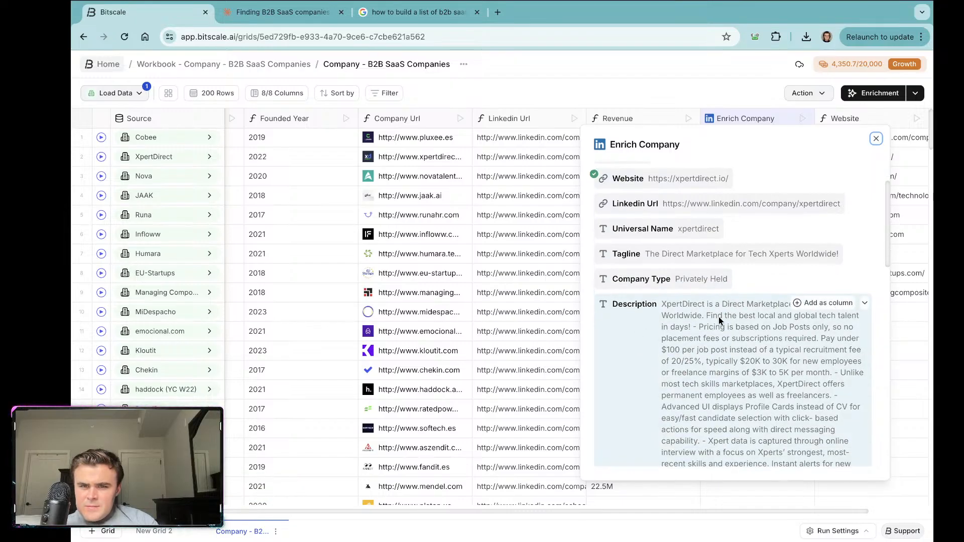
pyautogui.scroll(-5, 740, 282)
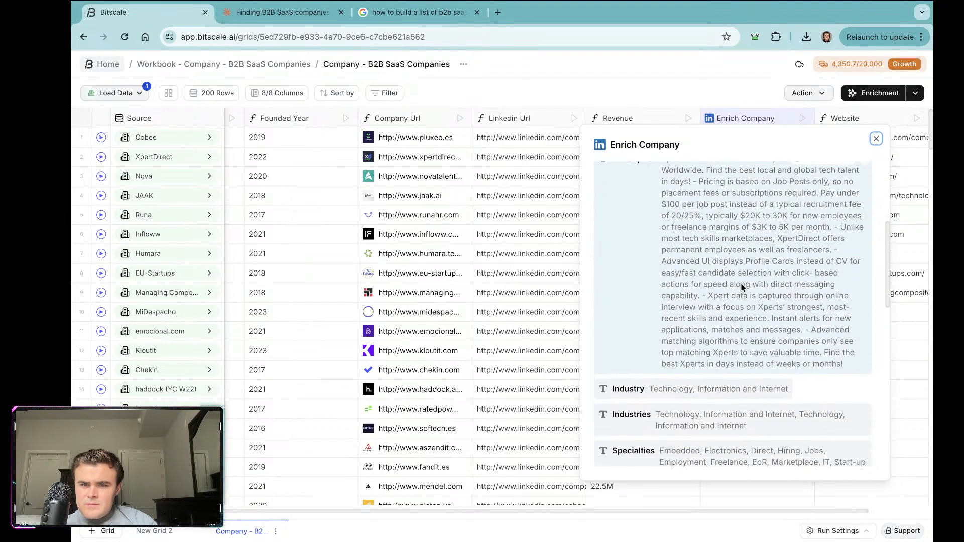
pyautogui.scroll(-2, 709, 348)
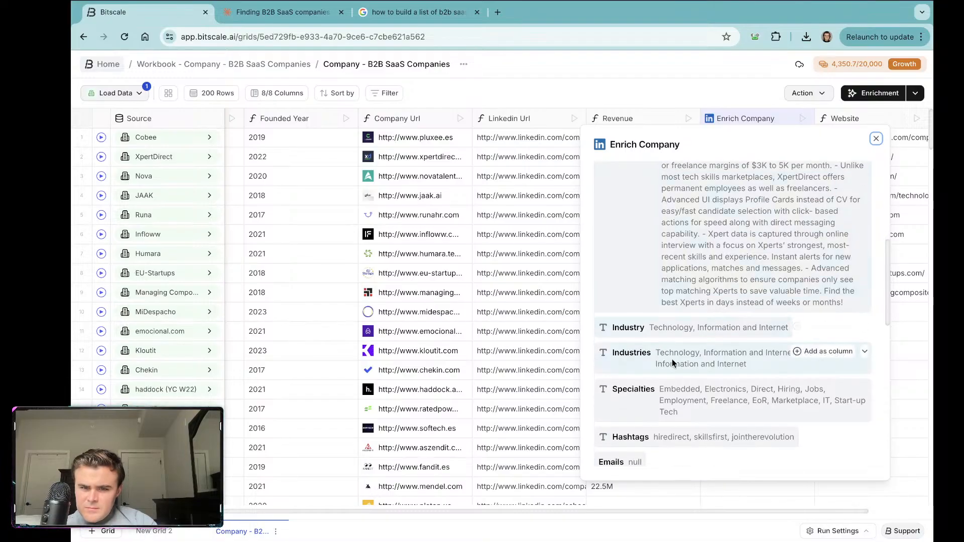
pyautogui.scroll(-3, 689, 398)
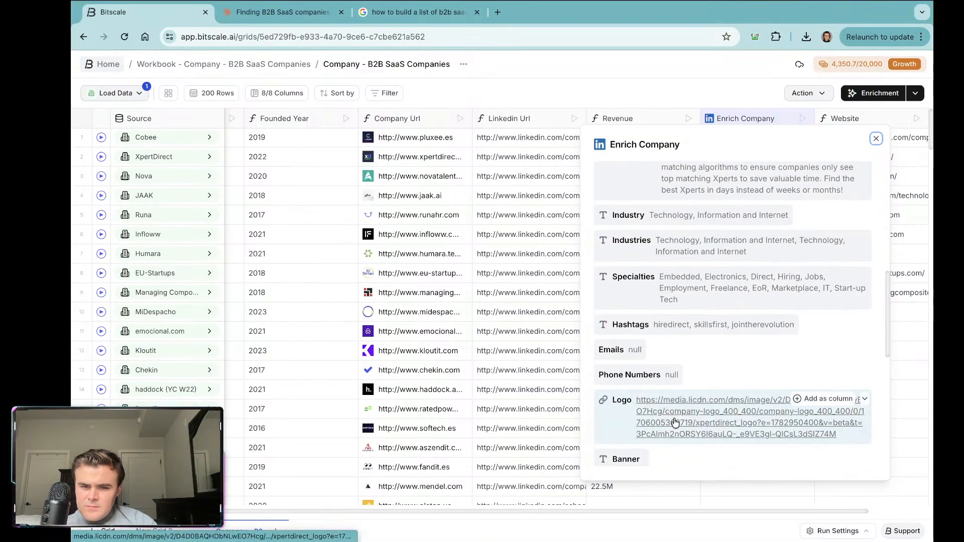
pyautogui.scroll(-2, 674, 417)
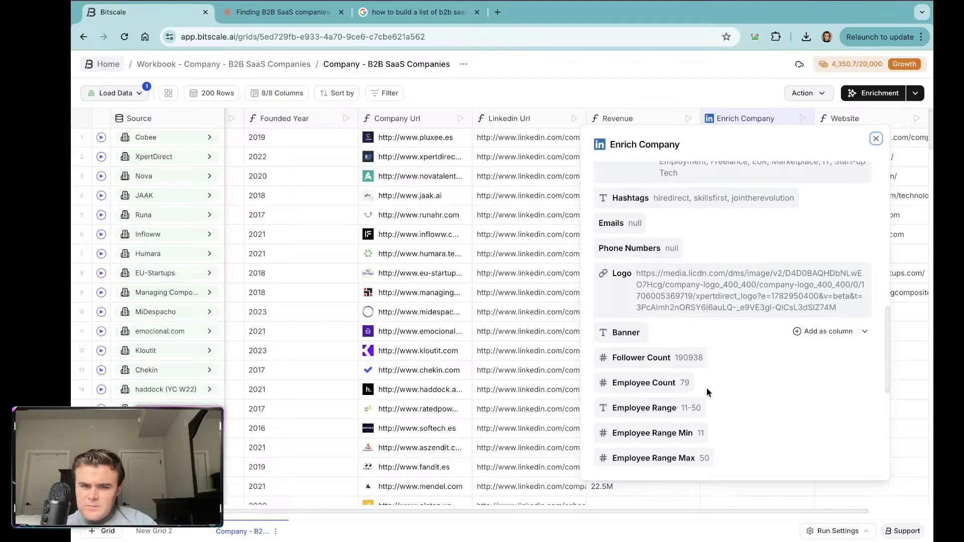
pyautogui.scroll(-1, 730, 388)
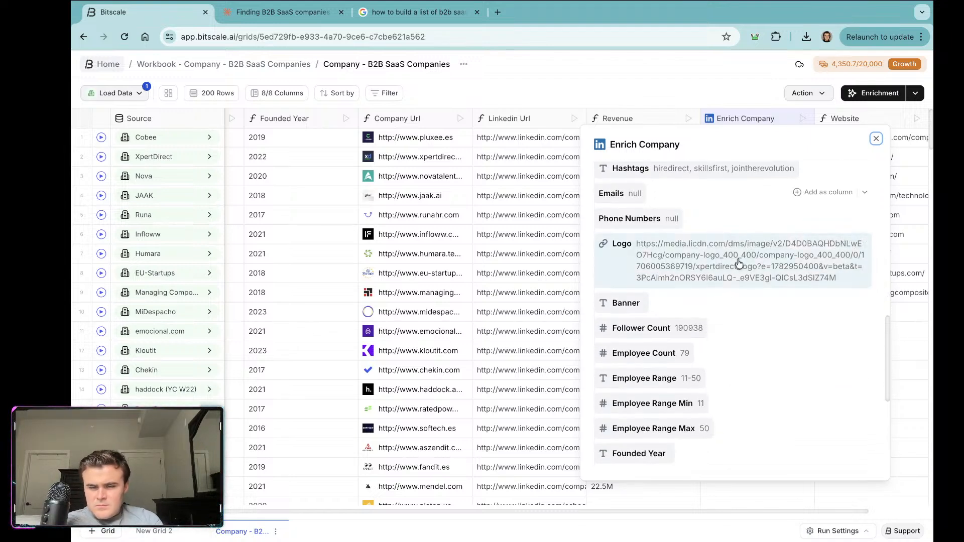
pyautogui.scroll(-3, 737, 293)
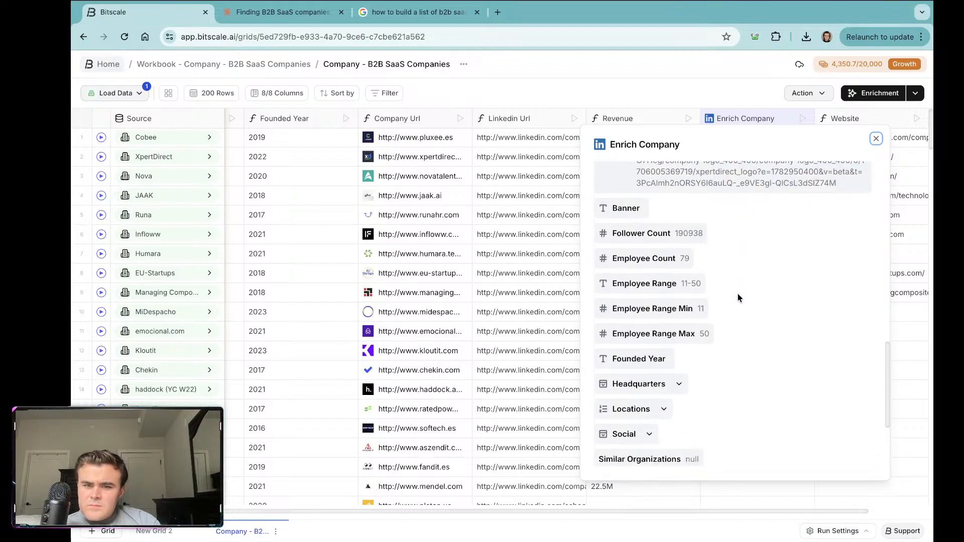
pyautogui.scroll(1, 740, 270)
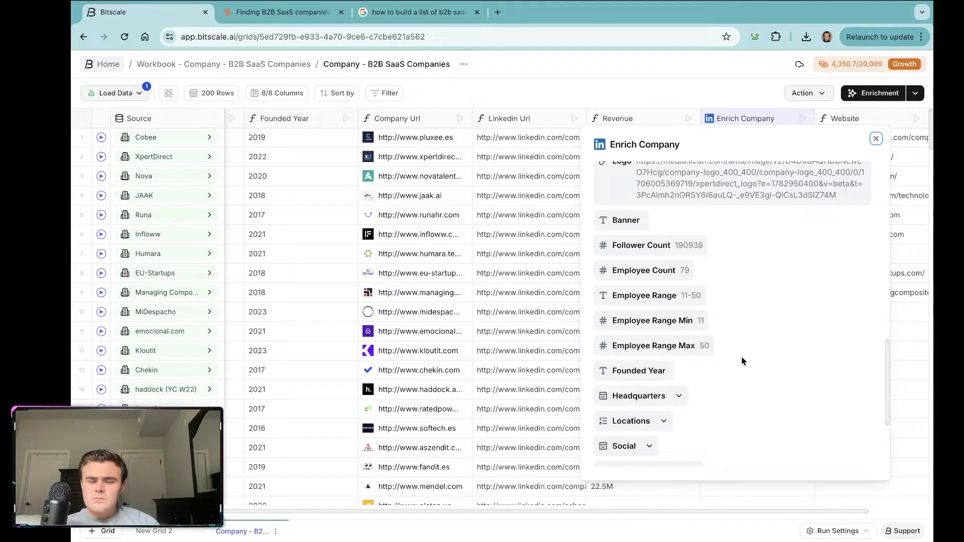
pyautogui.scroll(-1, 728, 357)
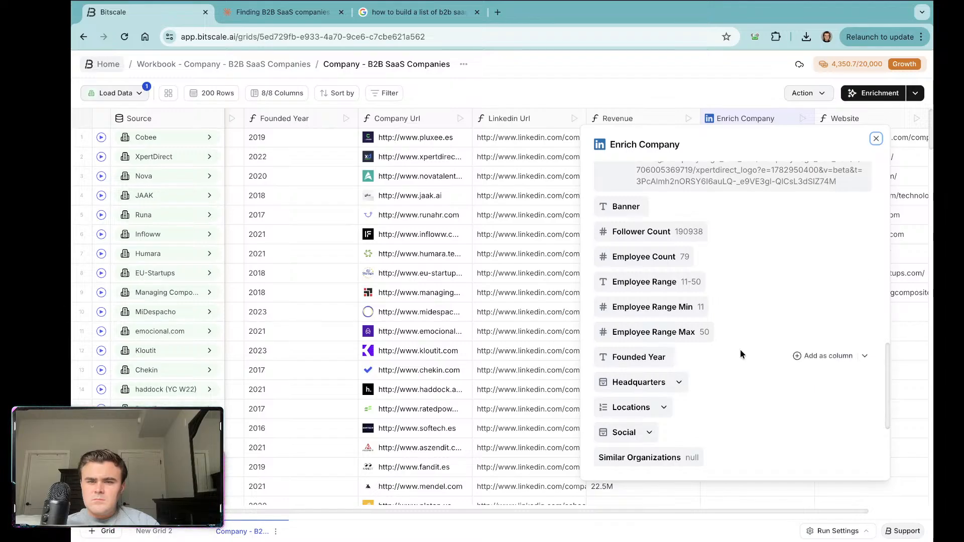
pyautogui.scroll(-3, 740, 355)
pyautogui.click(680, 308)
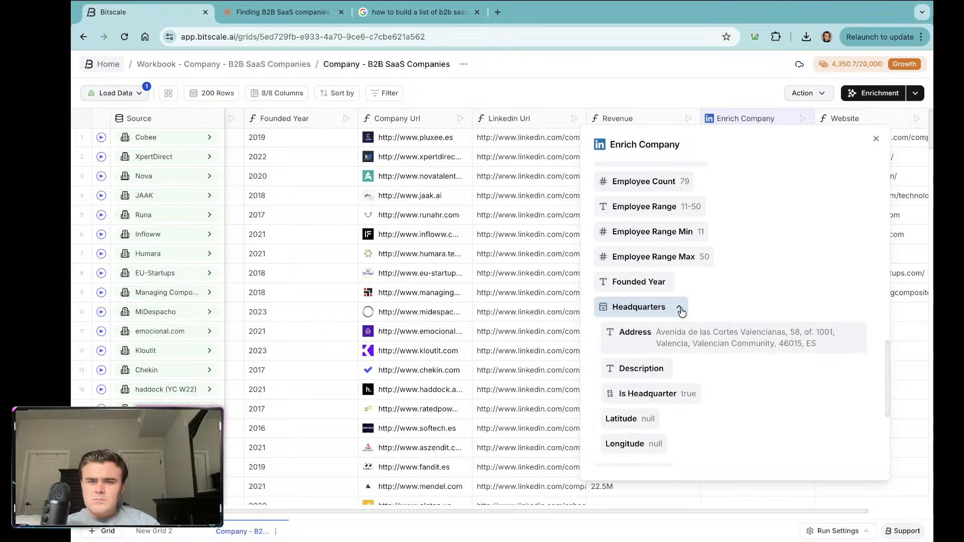
pyautogui.click(679, 308)
pyautogui.scroll(-2, 803, 327)
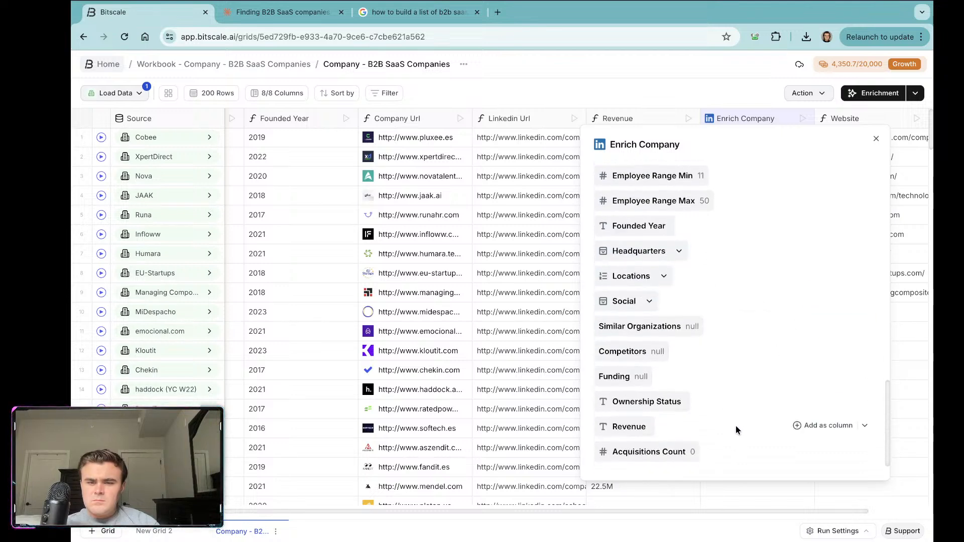
# Step: Add the Employee Count field from the Enrich Company result as a column in the grid
pyautogui.scroll(3, 741, 427)
pyautogui.scroll(5, 744, 423)
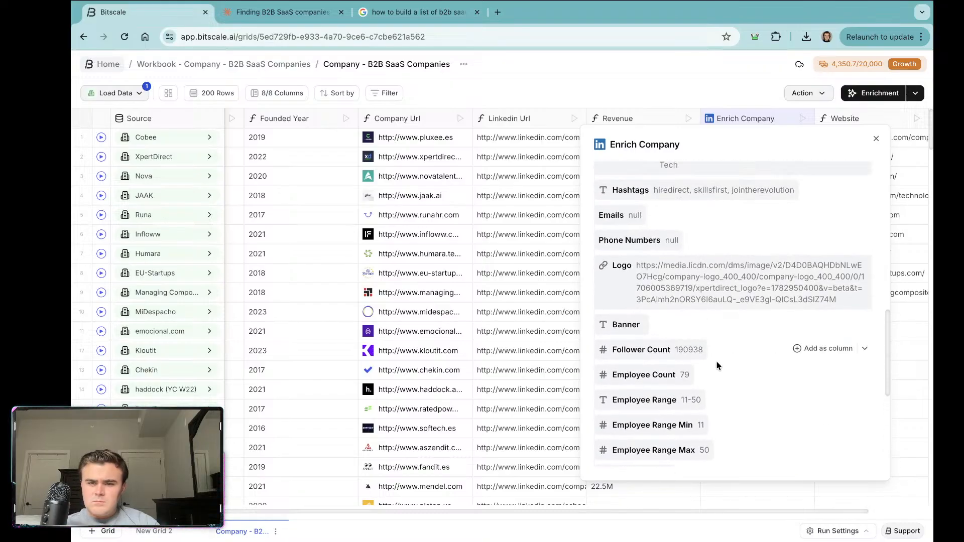
pyautogui.click(797, 375)
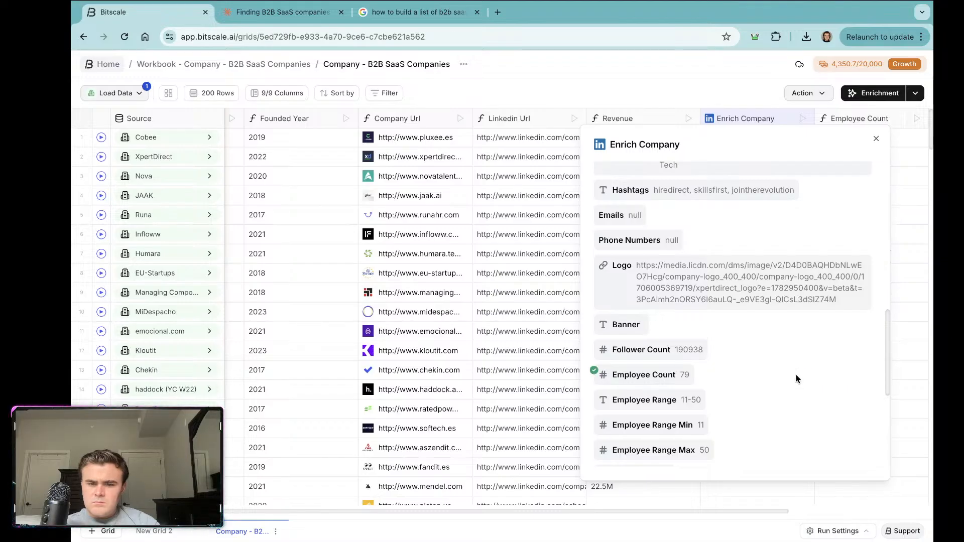
# Step: Check XpertDirect's remaining enrichment fields for other useful columns, close the details and view the grid's last columns
pyautogui.scroll(-2, 758, 371)
pyautogui.scroll(-5, 758, 373)
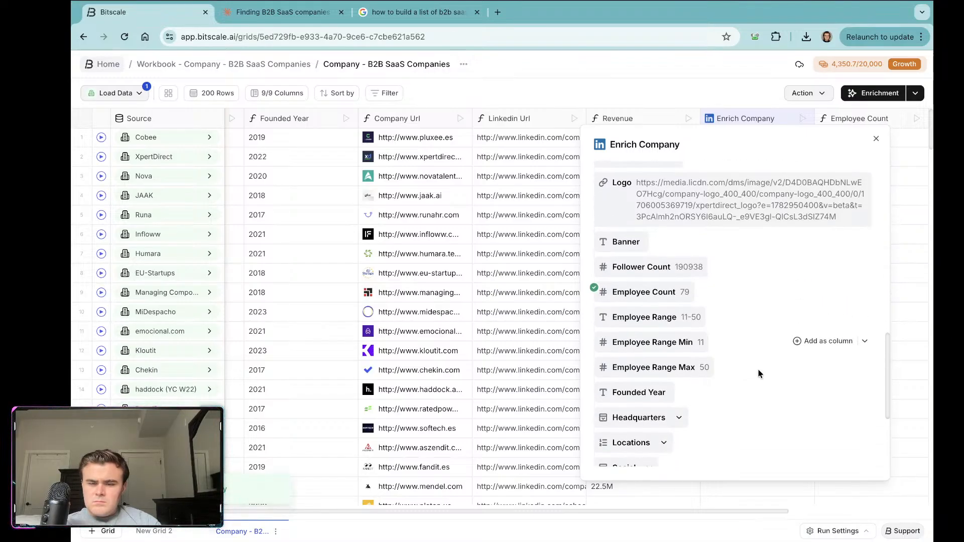
pyautogui.scroll(-2, 758, 373)
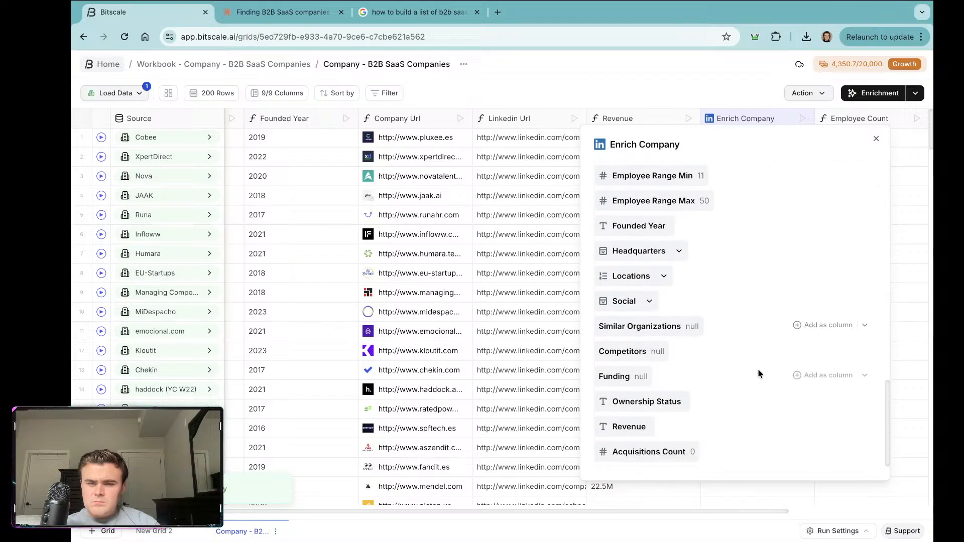
pyautogui.scroll(12, 757, 373)
pyautogui.scroll(2, 753, 394)
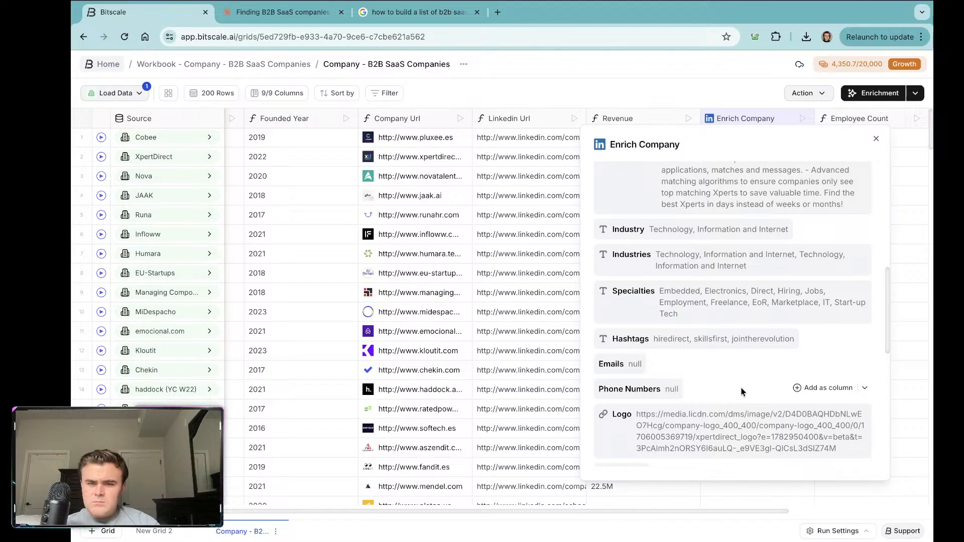
pyautogui.scroll(1, 745, 360)
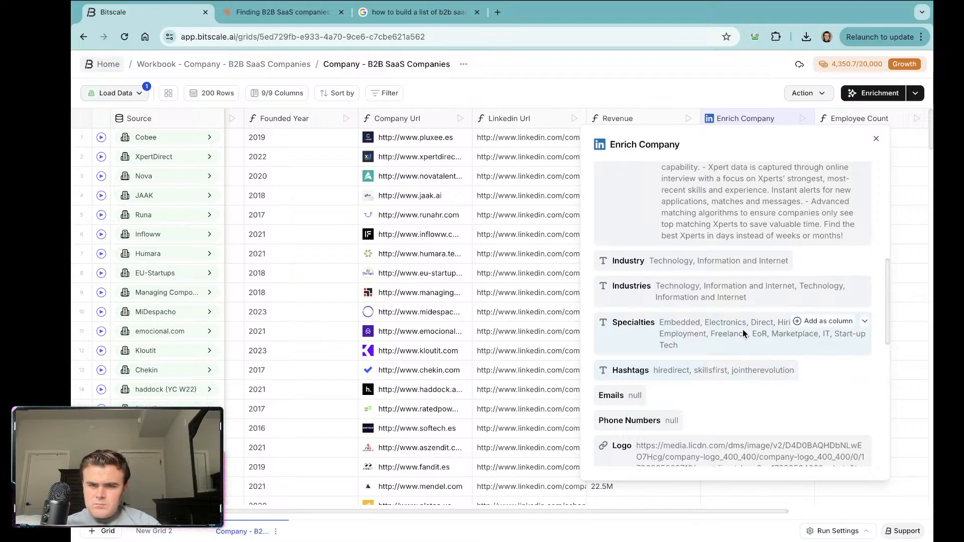
pyautogui.scroll(2, 743, 330)
pyautogui.scroll(9, 743, 332)
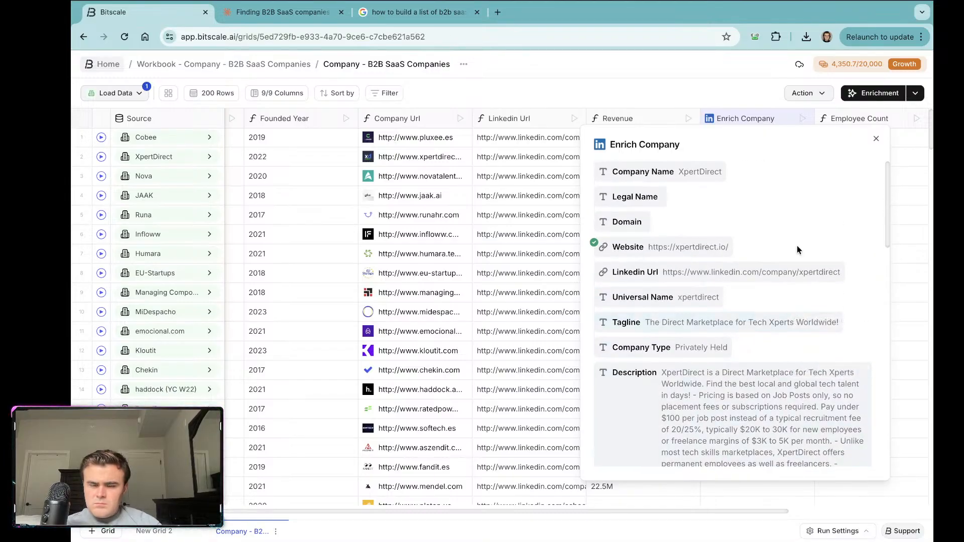
pyautogui.click(876, 143)
pyautogui.hscroll(5, 809, 176)
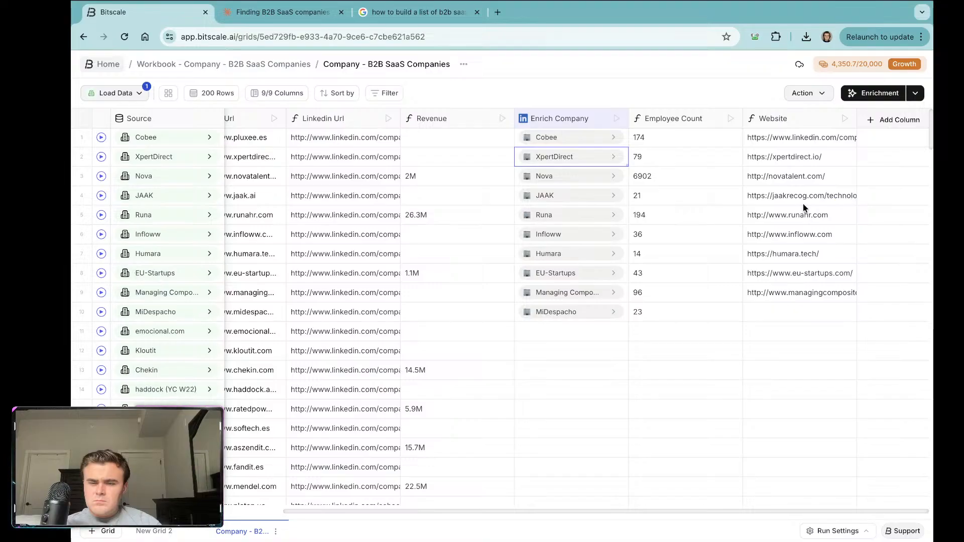
pyautogui.hotkey('ctrl', 'Right')
pyautogui.hotkey('ctrl', 'Left')
pyautogui.hotkey('ctrl', 'Right')
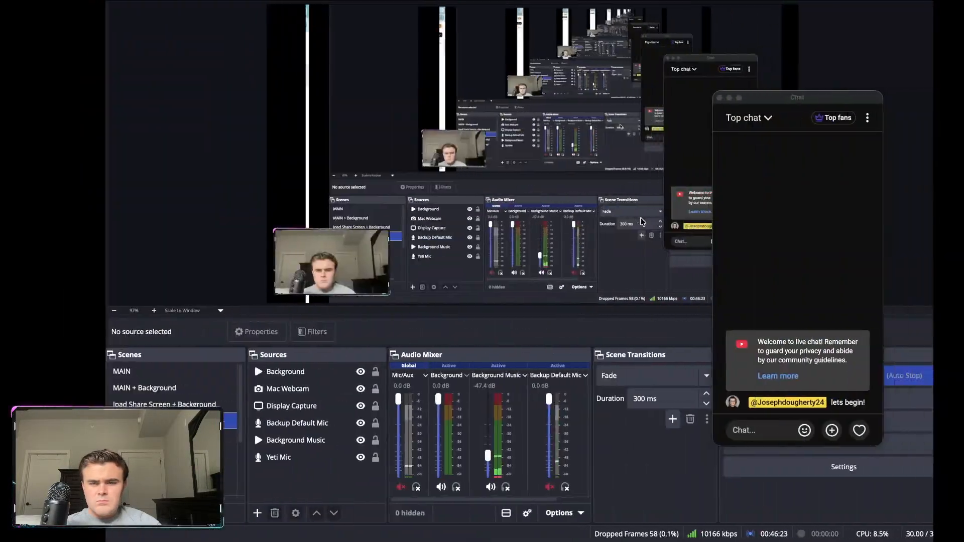
pyautogui.hotkey('ctrl', 'Left')
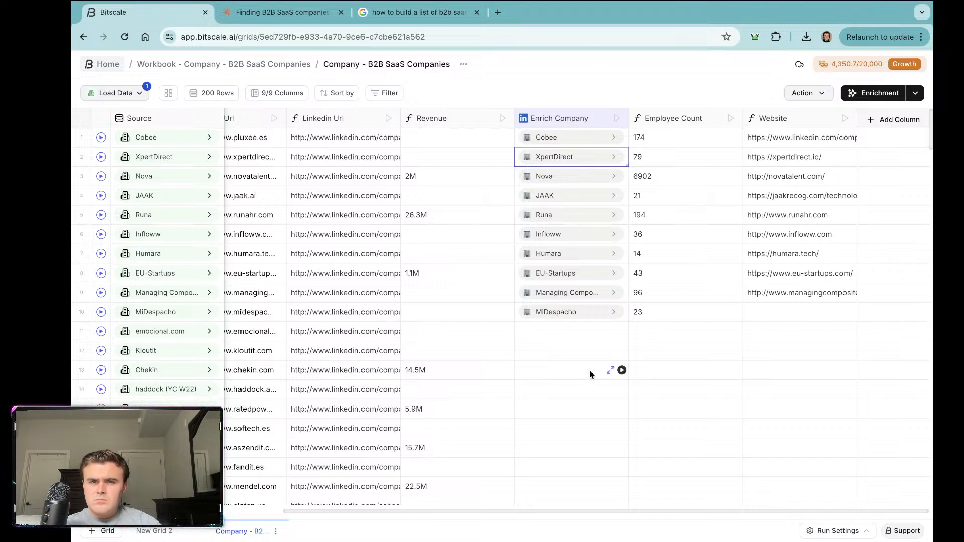
# Step: Open the enrichment catalogue for the company grid and browse the available People enrichments
pyautogui.click(883, 101)
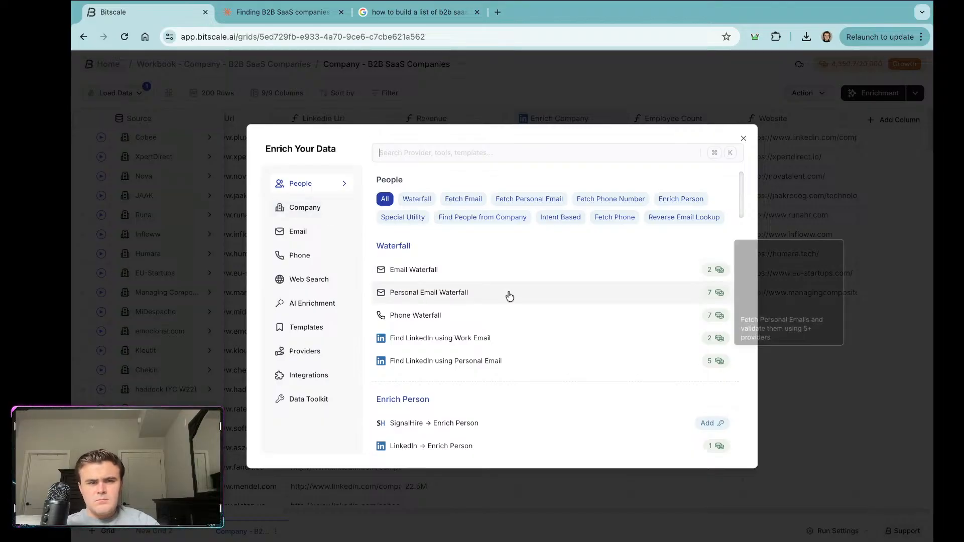
pyautogui.scroll(-8, 508, 280)
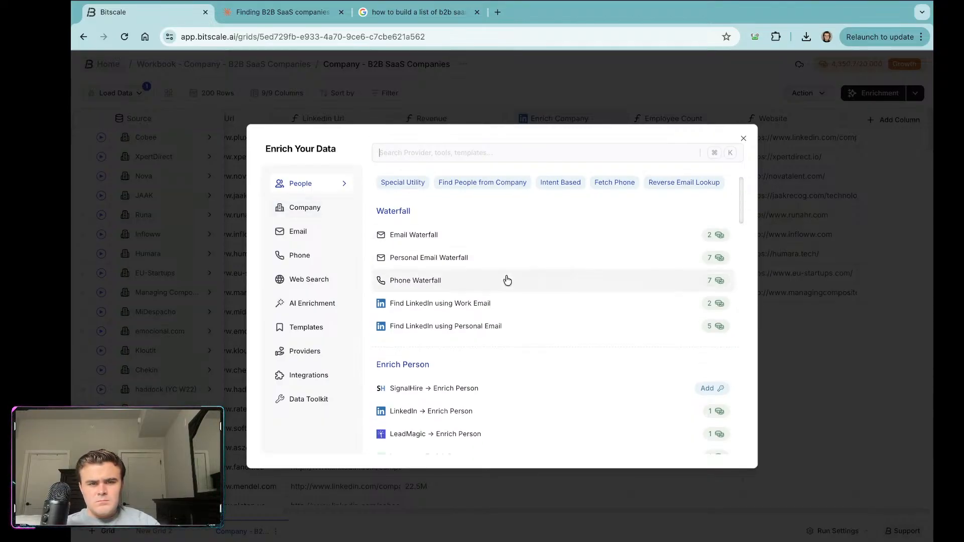
pyautogui.scroll(5, 519, 318)
pyautogui.scroll(3, 520, 319)
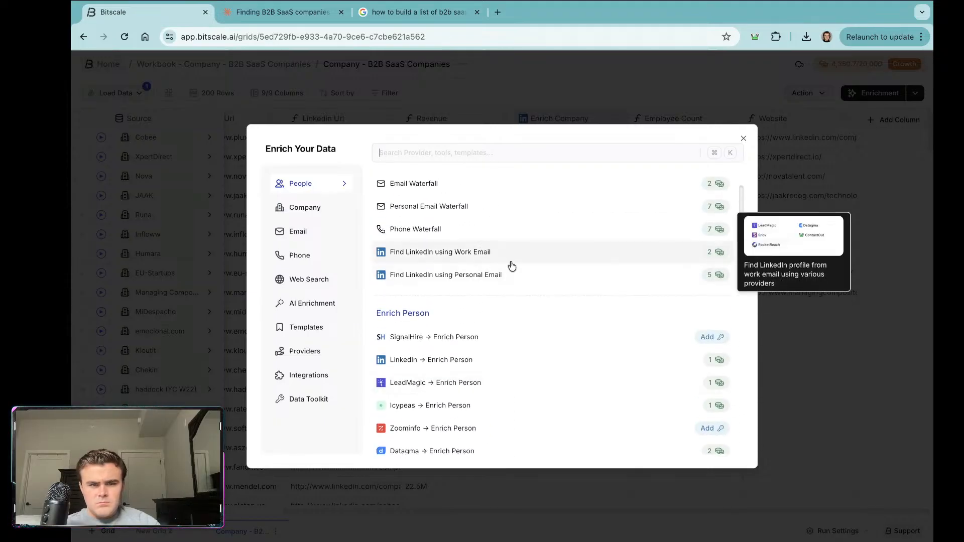
pyautogui.scroll(2, 505, 266)
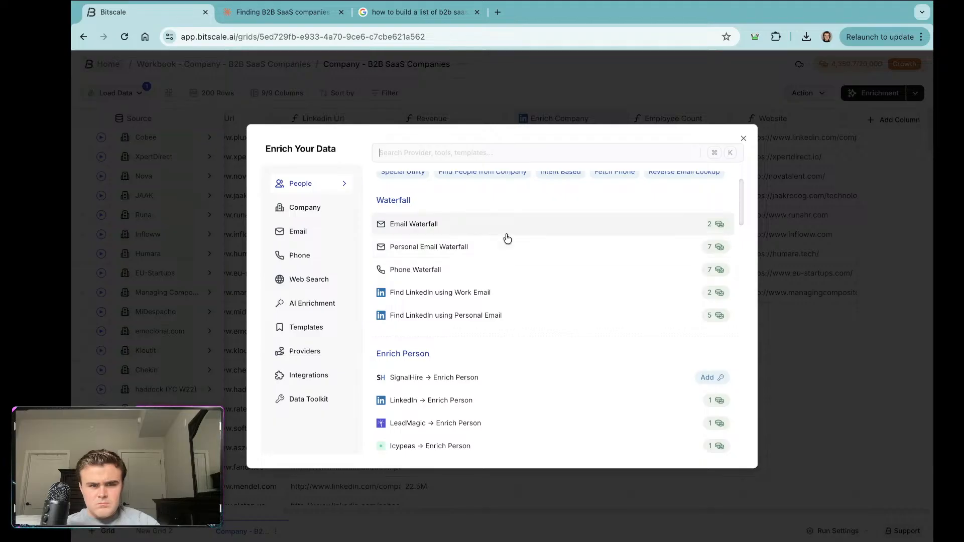
# Step: Browse the Company enrichments, checking the Find People from Company, Enrich Company, Lookalikes and tech stack options
pyautogui.click(317, 205)
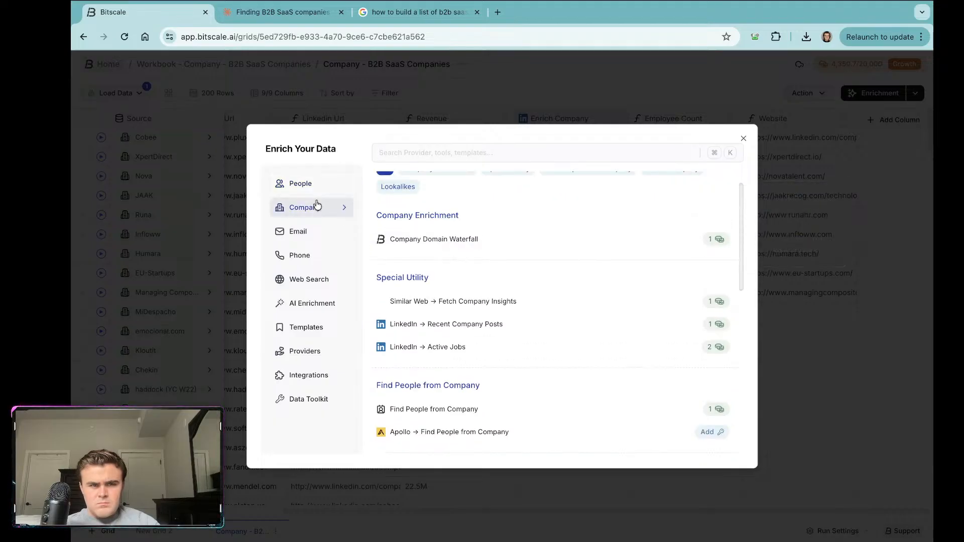
pyautogui.scroll(-1, 514, 304)
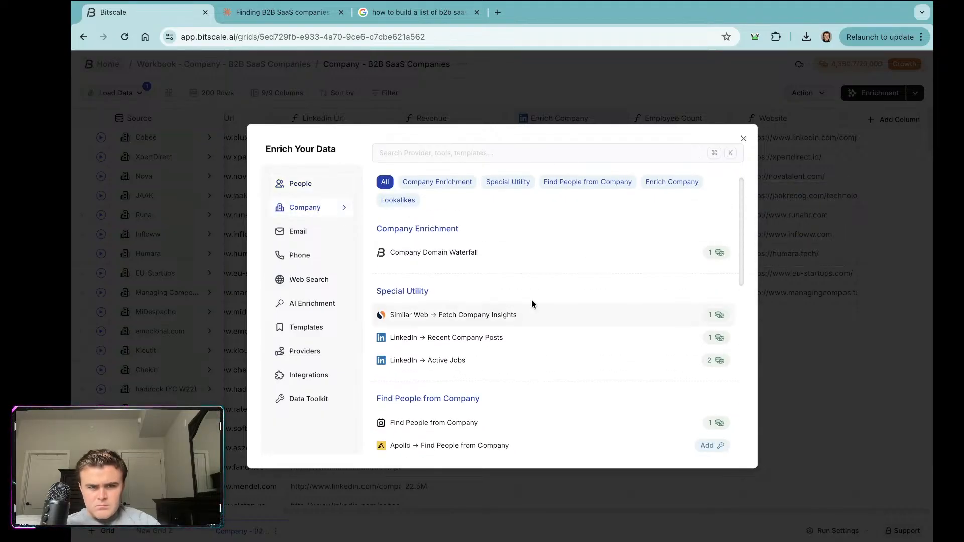
pyautogui.scroll(-2, 552, 295)
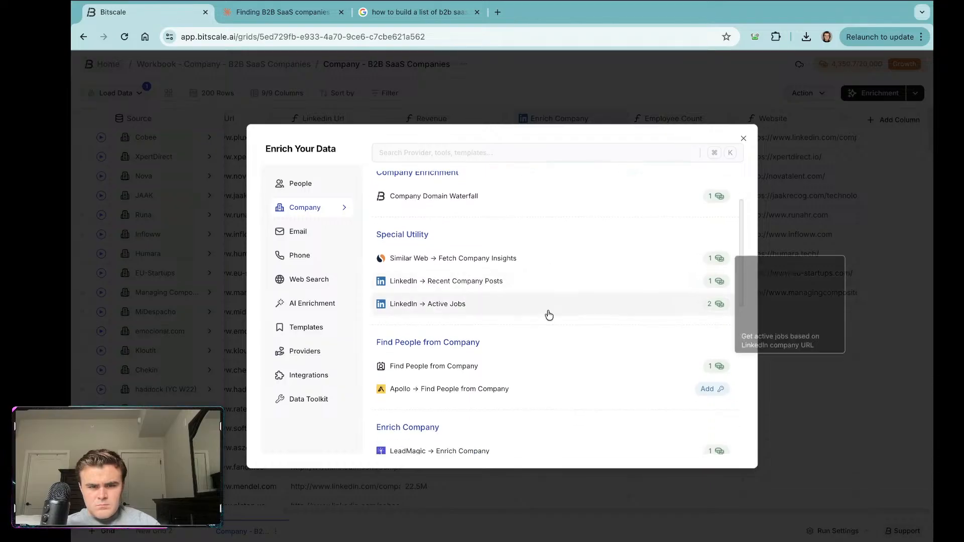
pyautogui.scroll(-1, 548, 309)
pyautogui.scroll(-1, 554, 329)
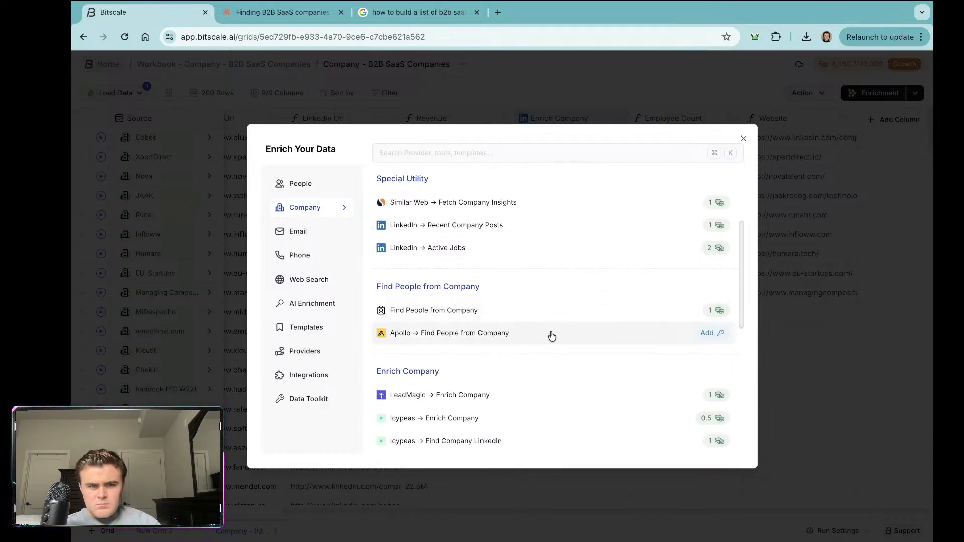
pyautogui.moveTo(514, 319)
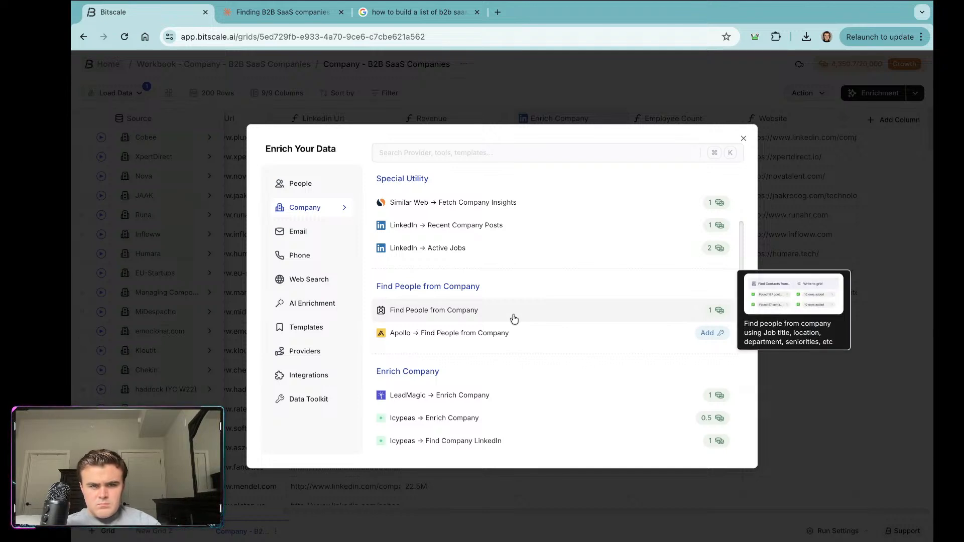
pyautogui.scroll(-10, 520, 381)
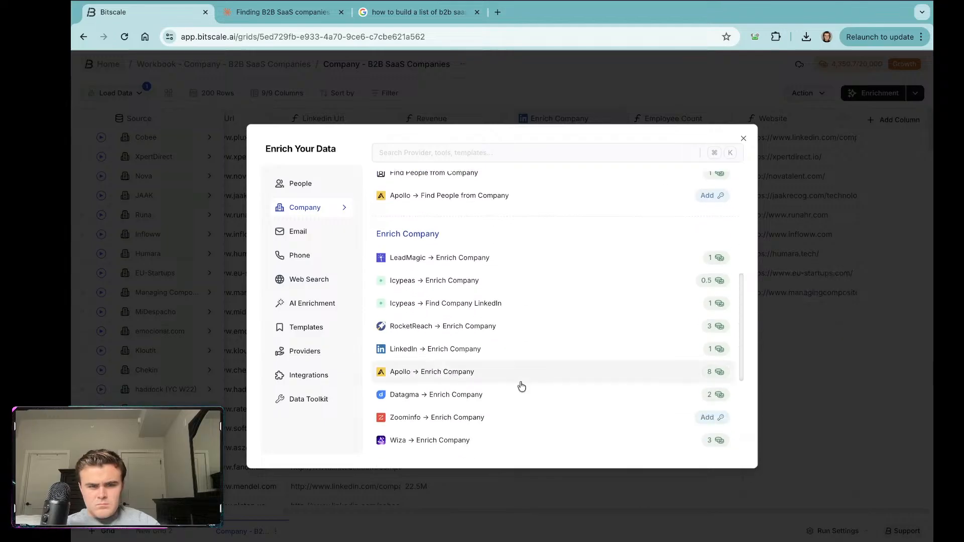
pyautogui.scroll(-2, 520, 386)
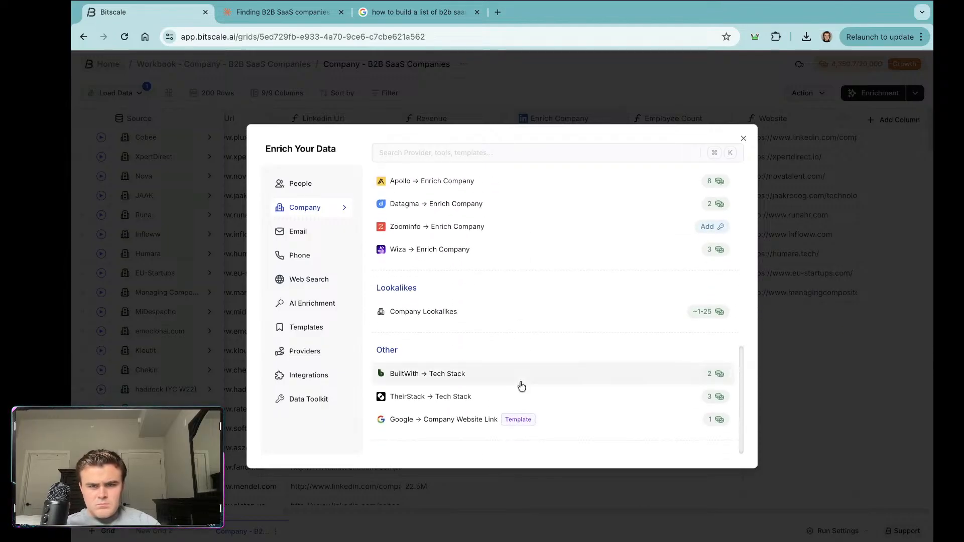
pyautogui.moveTo(588, 400)
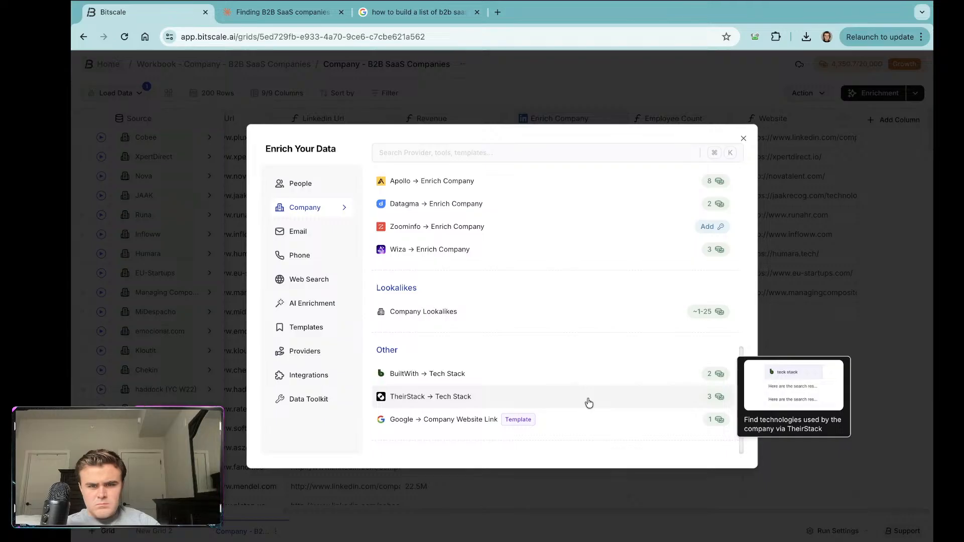
pyautogui.scroll(6, 579, 426)
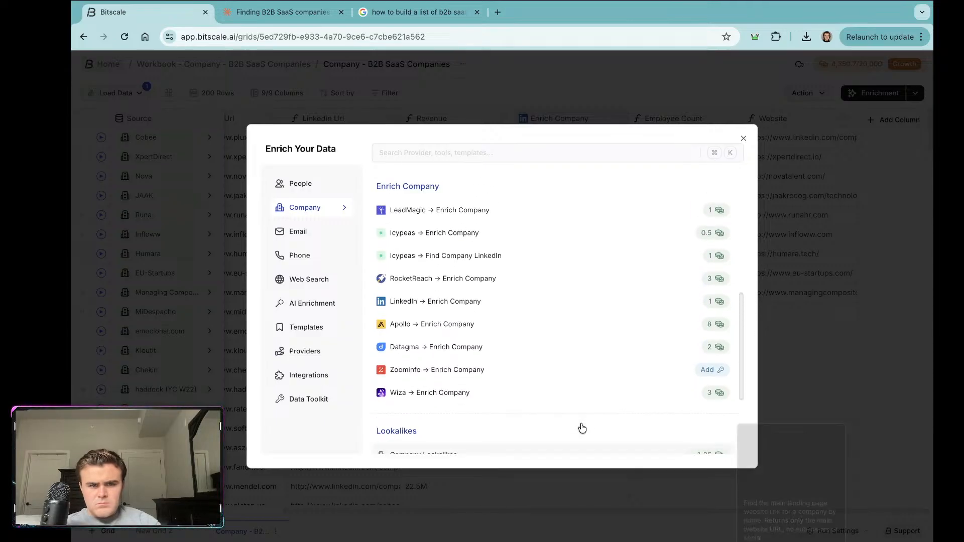
pyautogui.scroll(7, 582, 373)
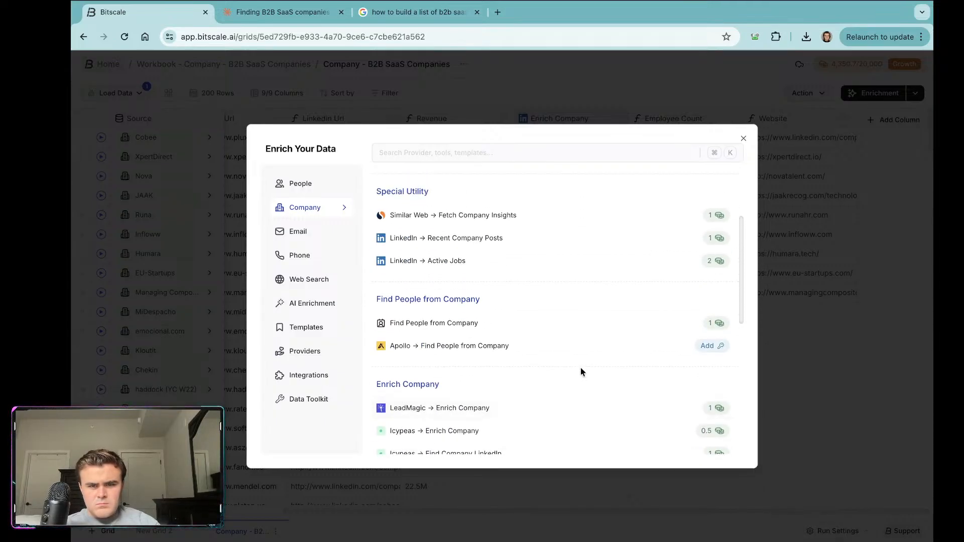
# Step: Add the Find People from Company enrichment to the grid and look through its filter fields
pyautogui.click(531, 331)
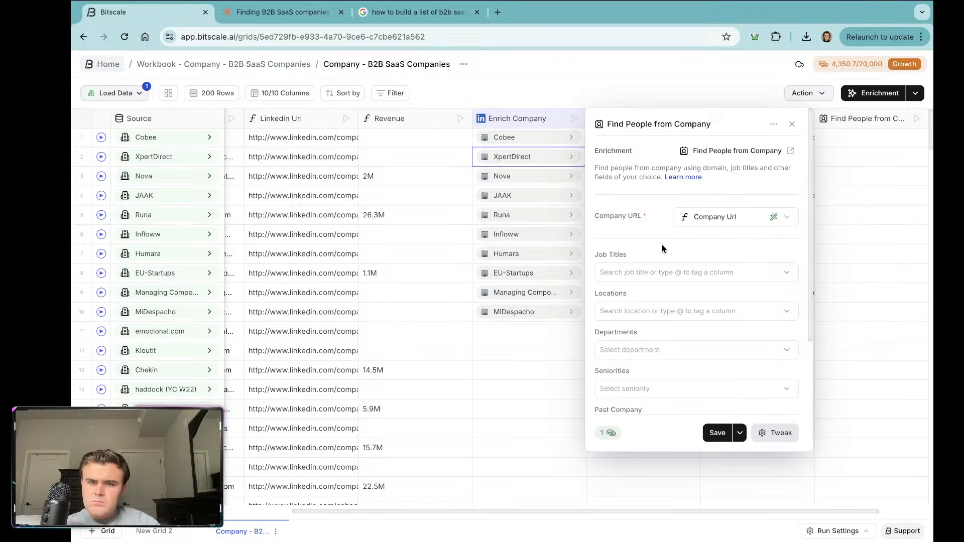
pyautogui.scroll(-1, 667, 284)
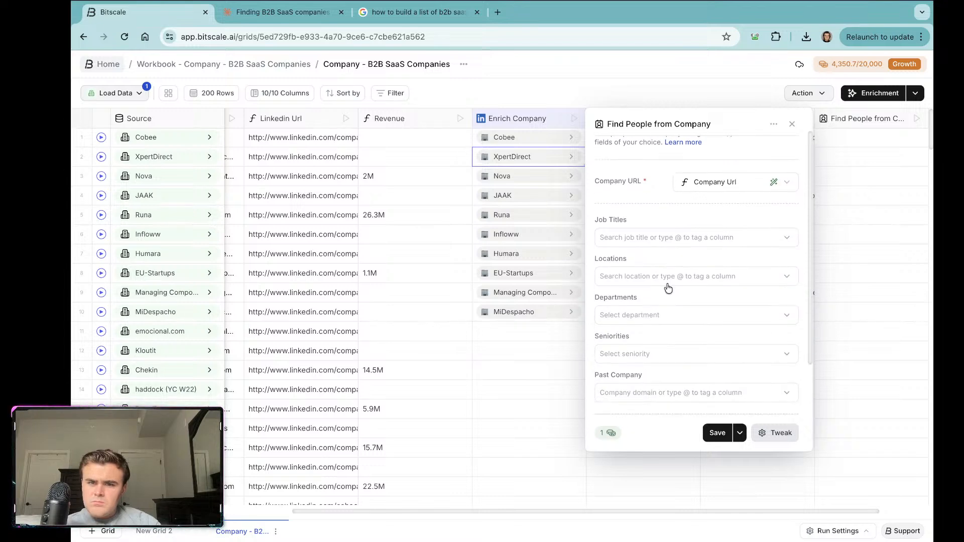
pyautogui.click(673, 241)
pyautogui.scroll(-2, 674, 242)
pyautogui.scroll(2, 673, 244)
# Step: Search the enrichment's job titles for cmo and include both cmo and co-founder and cmo
pyautogui.click(678, 198)
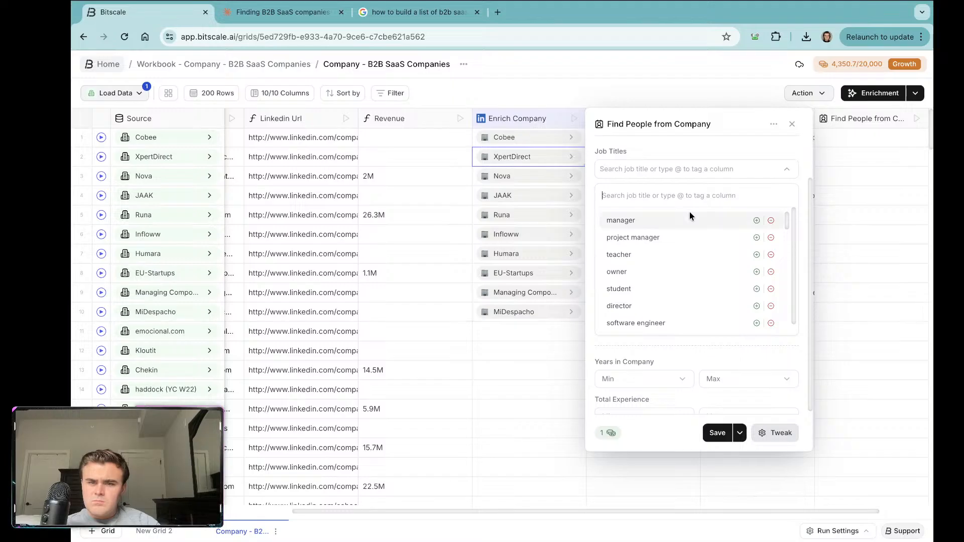
pyautogui.write('cmo')
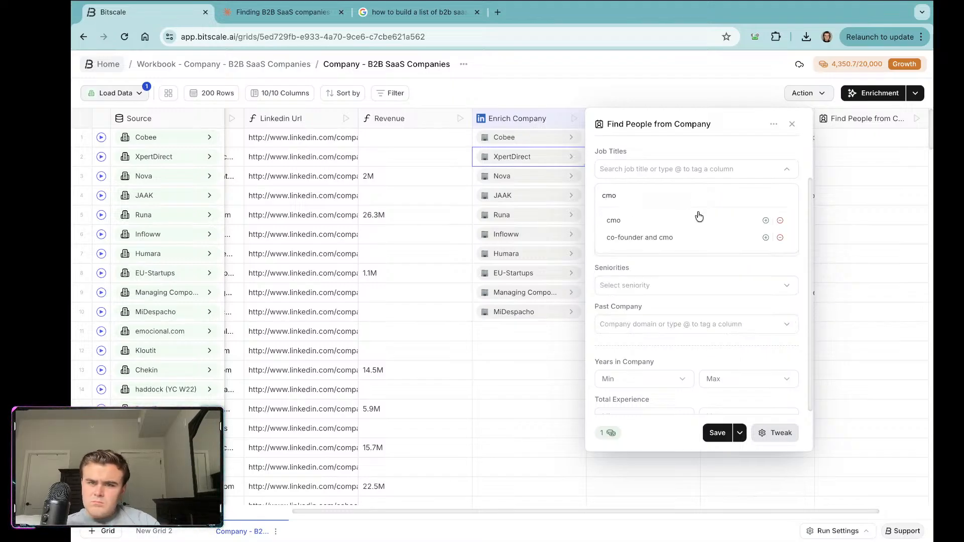
pyautogui.click(765, 221)
pyautogui.click(765, 220)
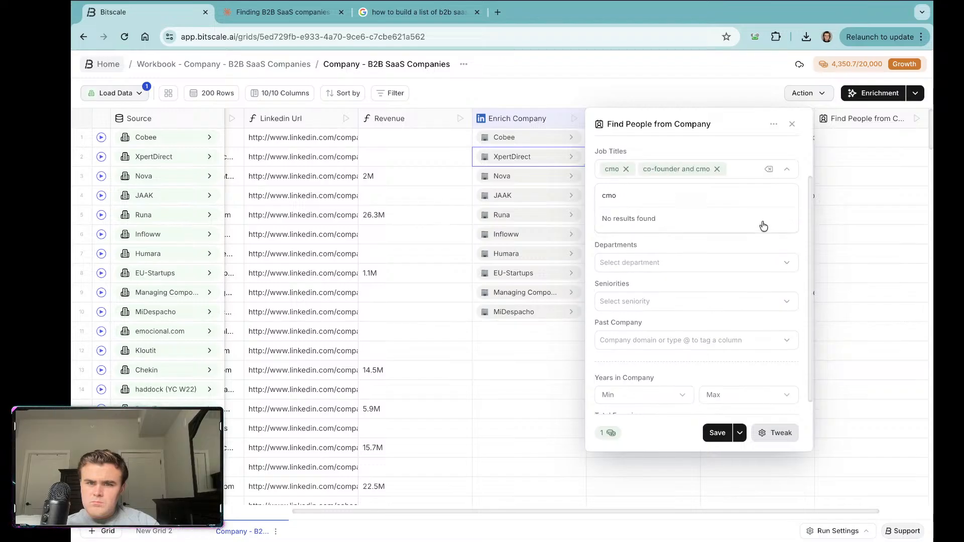
pyautogui.click(660, 200)
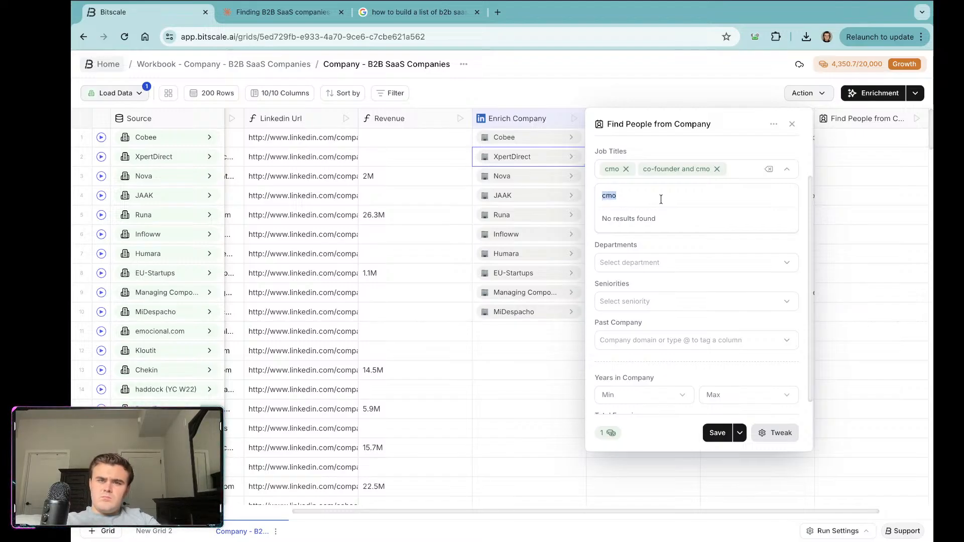
pyautogui.write('head of ma')
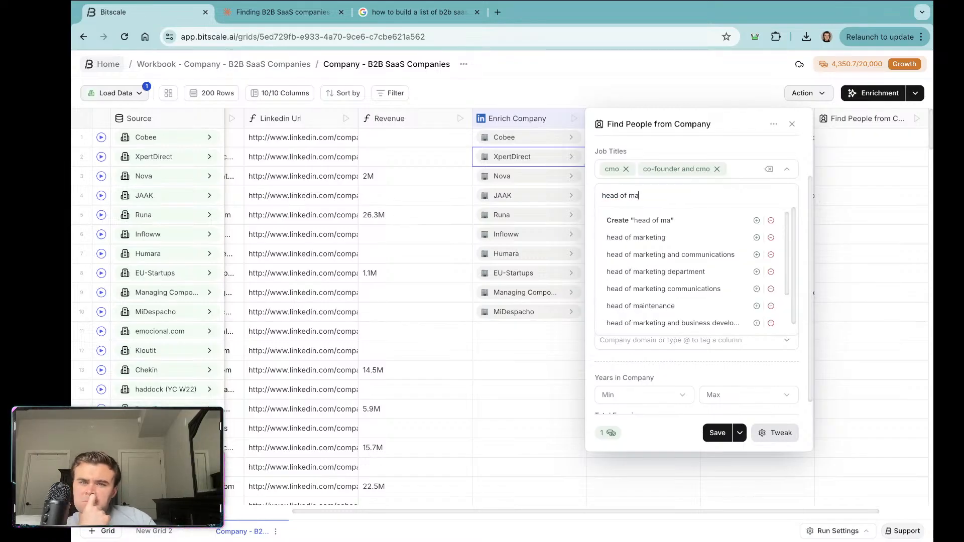
pyautogui.tripleClick(636, 199)
pyautogui.write('gtm')
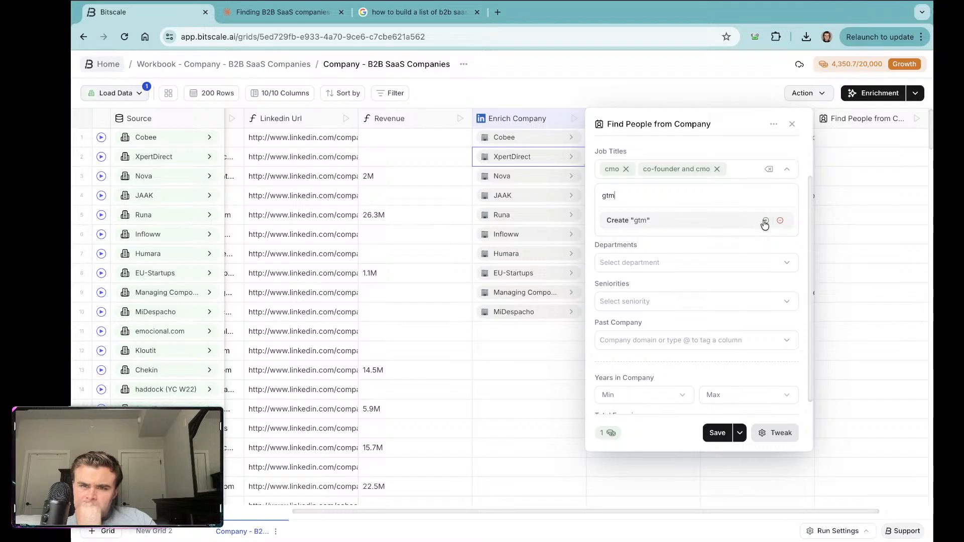
# Step: Include head of gtm as a job title in the Find People from Company enrichment
pyautogui.doubleClick(616, 198)
pyautogui.write('head of')
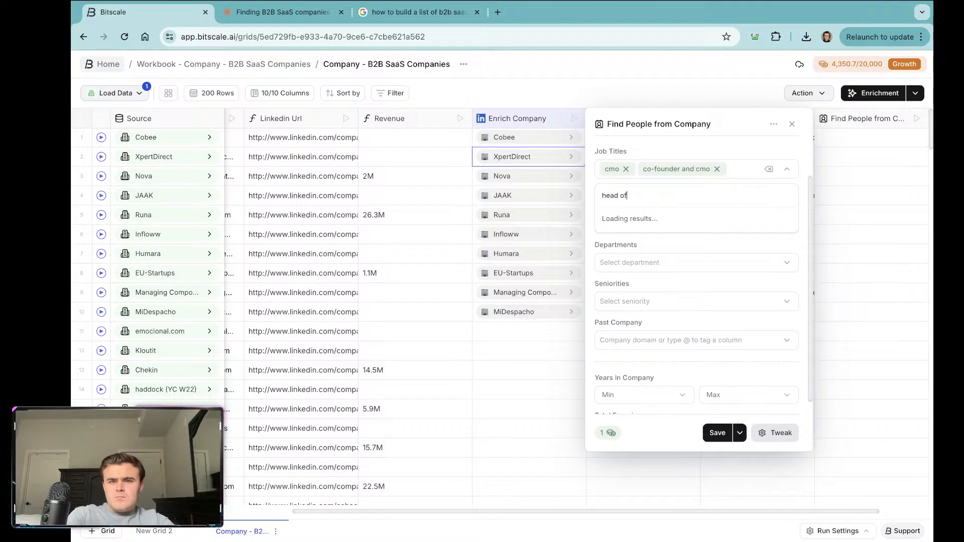
pyautogui.write(' gtm')
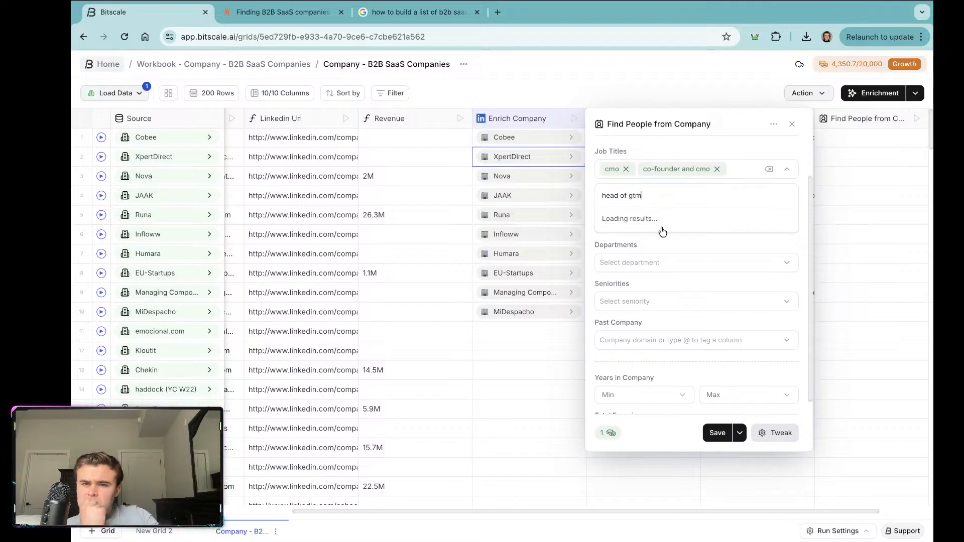
pyautogui.click(765, 221)
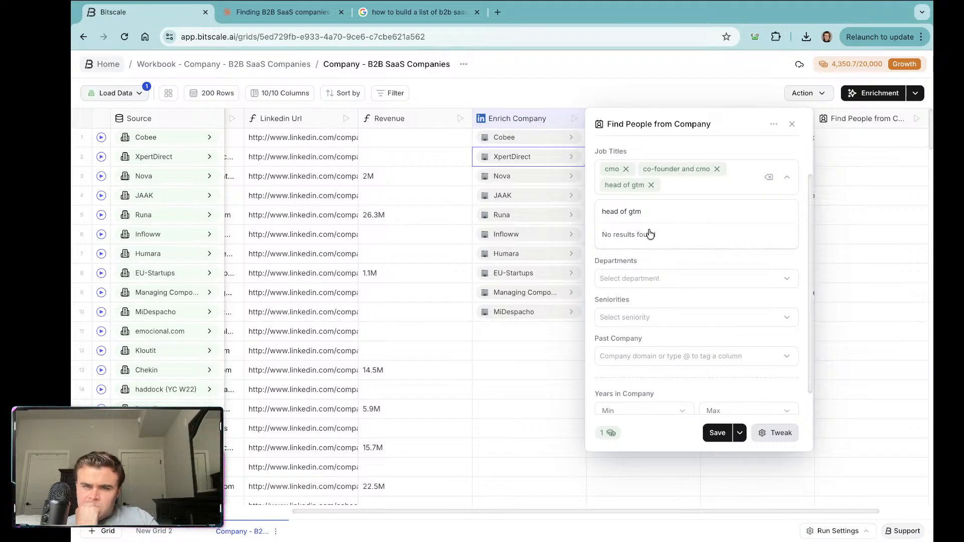
# Step: Search the job titles for head and include head of marketing in the people search
pyautogui.tripleClick(634, 213)
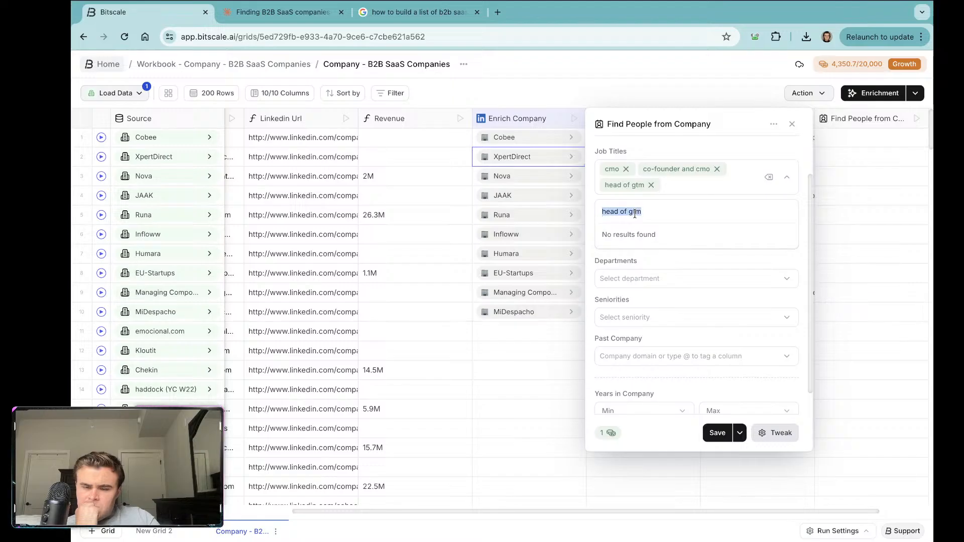
pyautogui.press('BackSpace')
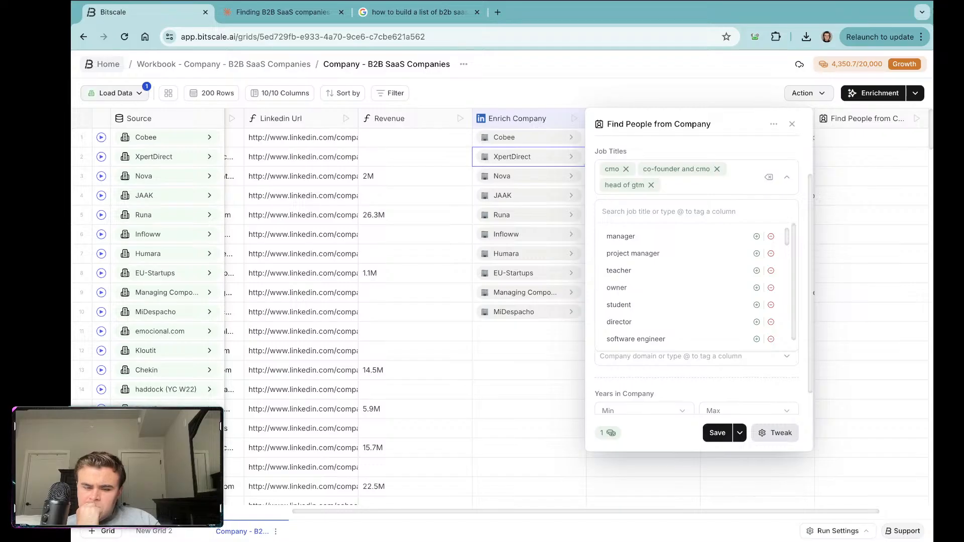
pyautogui.write('head')
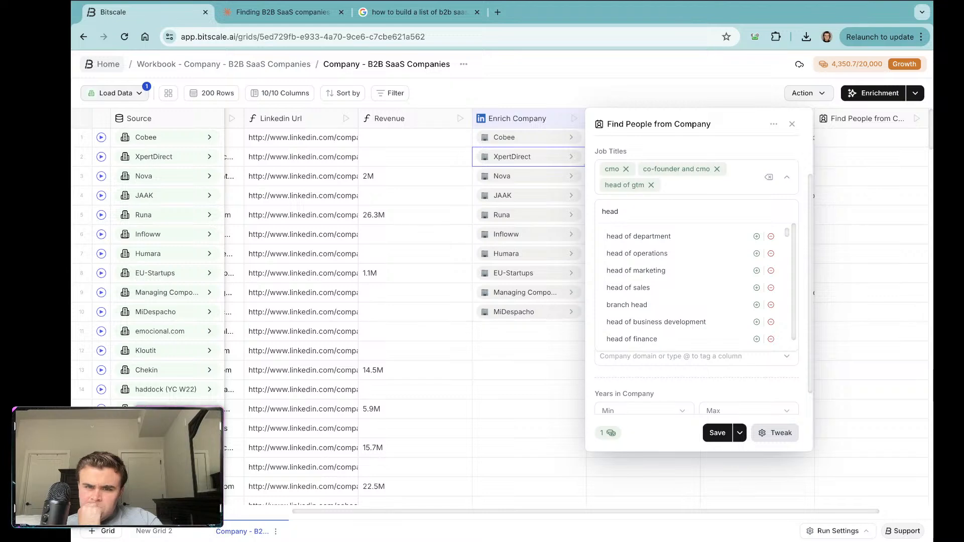
pyautogui.click(756, 270)
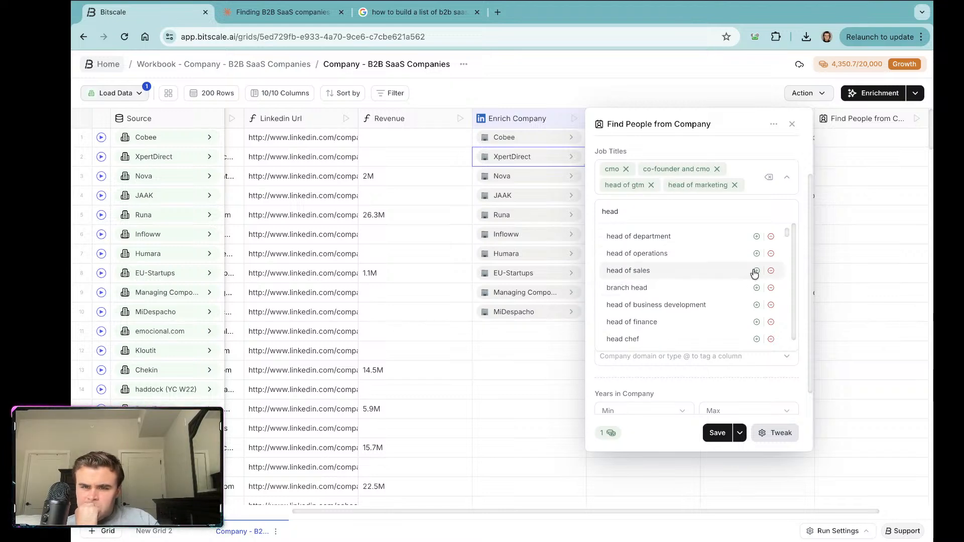
# Step: Ask Claude in a new chat which job role is most likely responsible for running a company's cold outbound campaigns, and read the answer
pyautogui.click(305, 21)
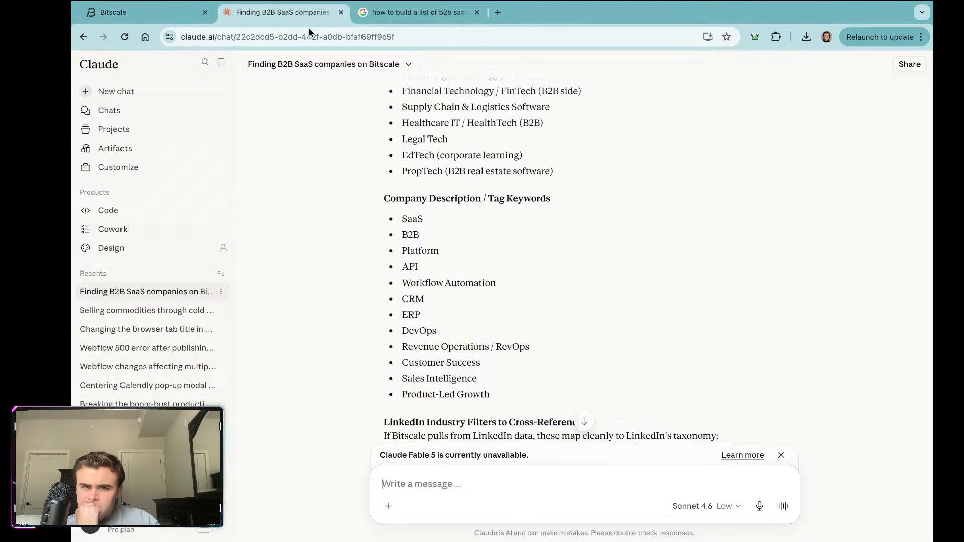
pyautogui.click(162, 95)
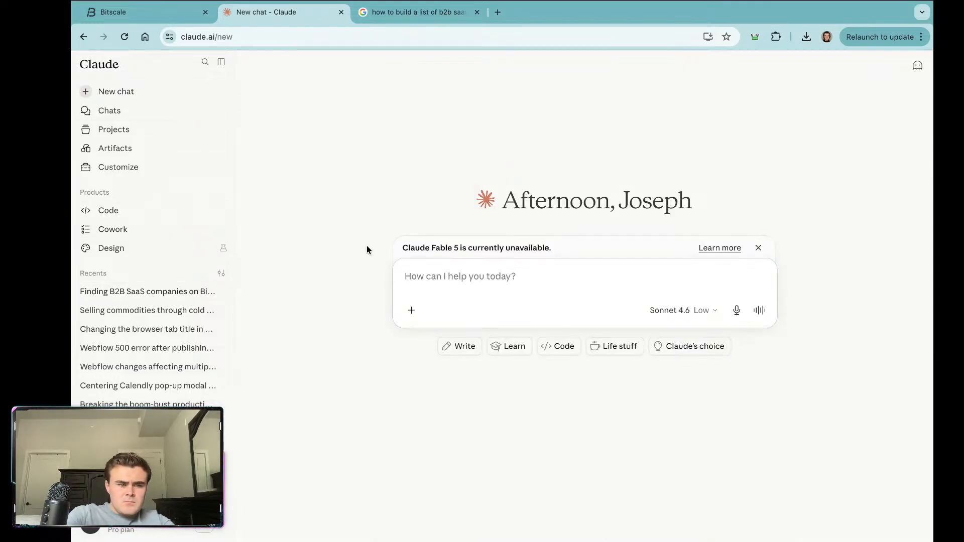
pyautogui.write('who would be th')
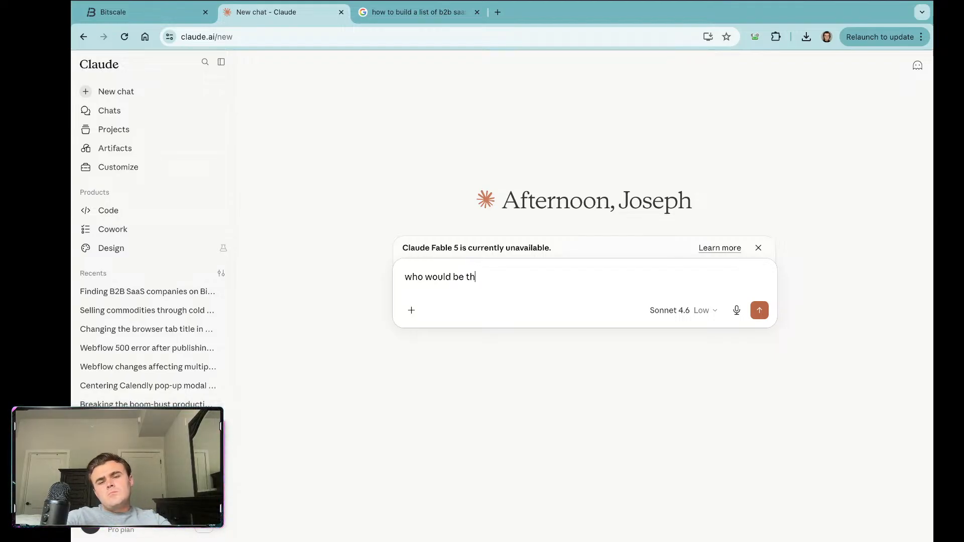
pyautogui.press('BackSpace')
pyautogui.write('most likely respons')
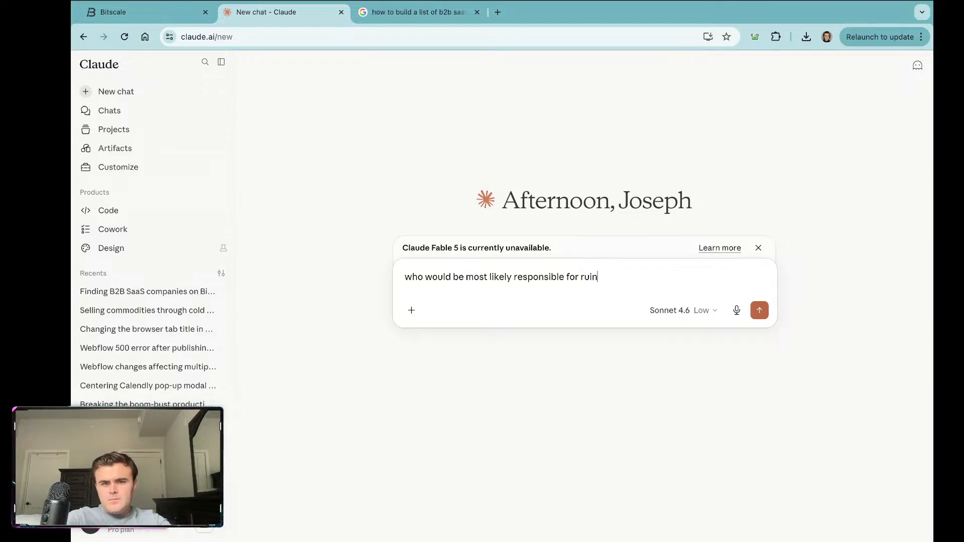
pyautogui.write('ible for running ')
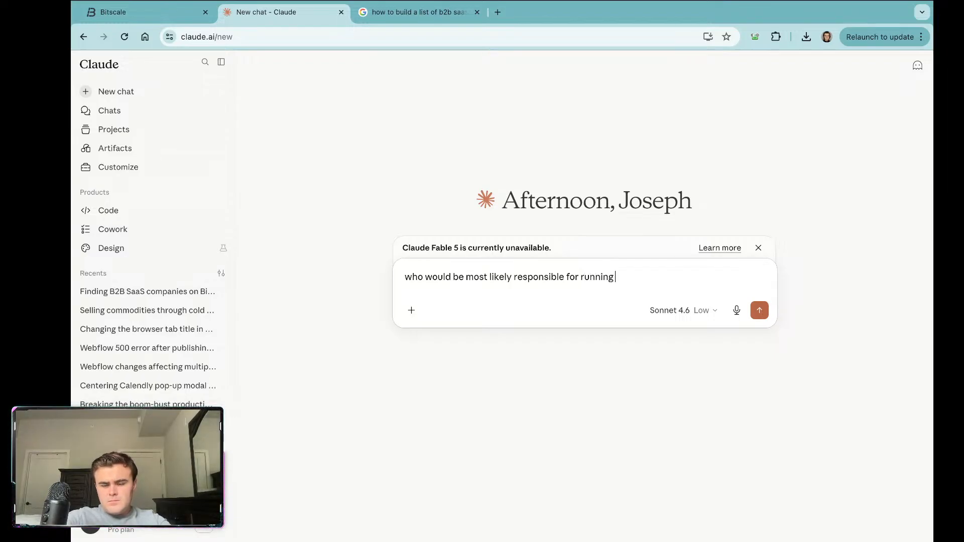
pyautogui.write('cold outbound')
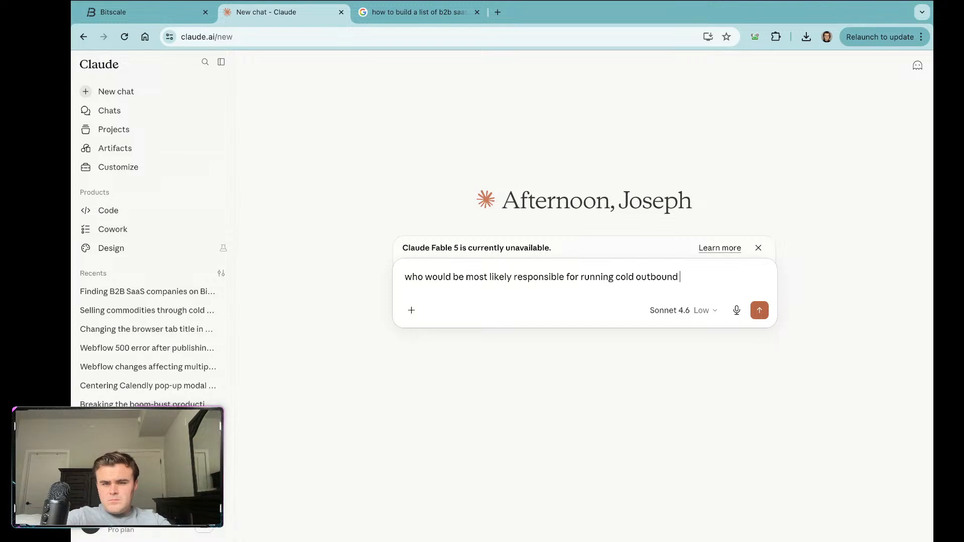
pyautogui.write(' campai')
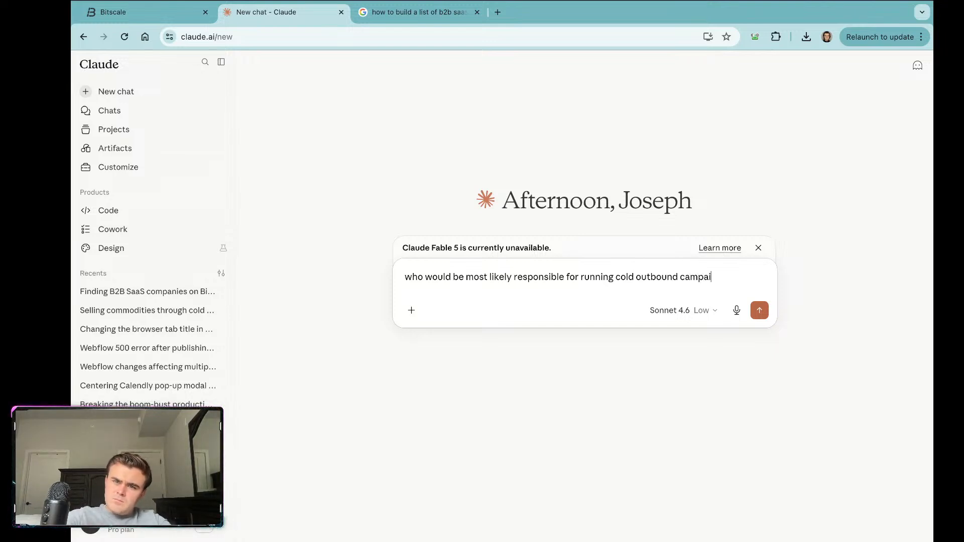
pyautogui.write('gns for a company?')
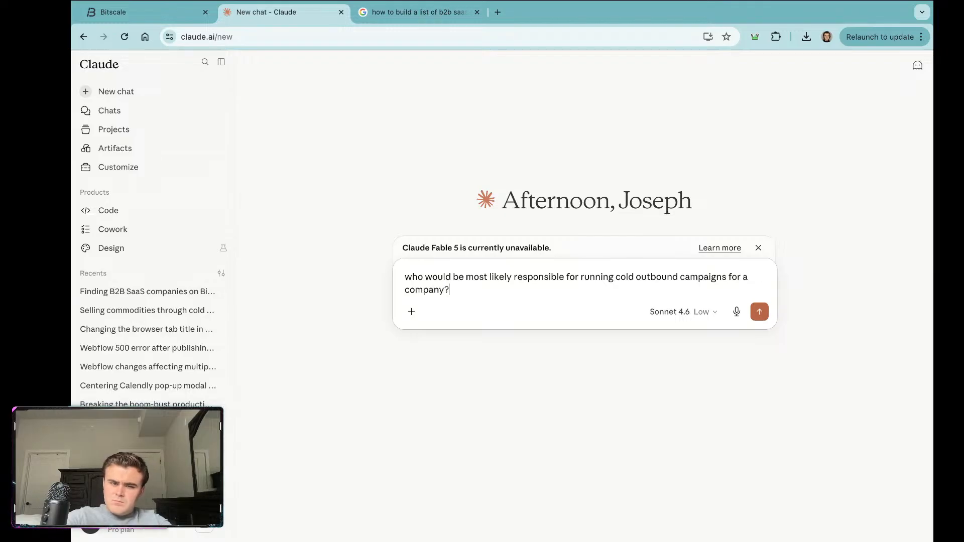
pyautogui.write(' which job role?')
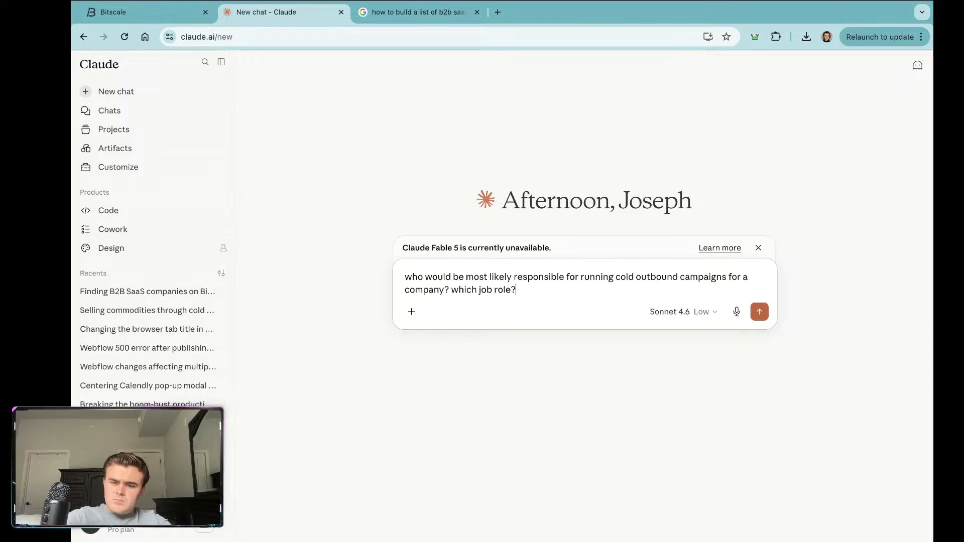
pyautogui.press('Return')
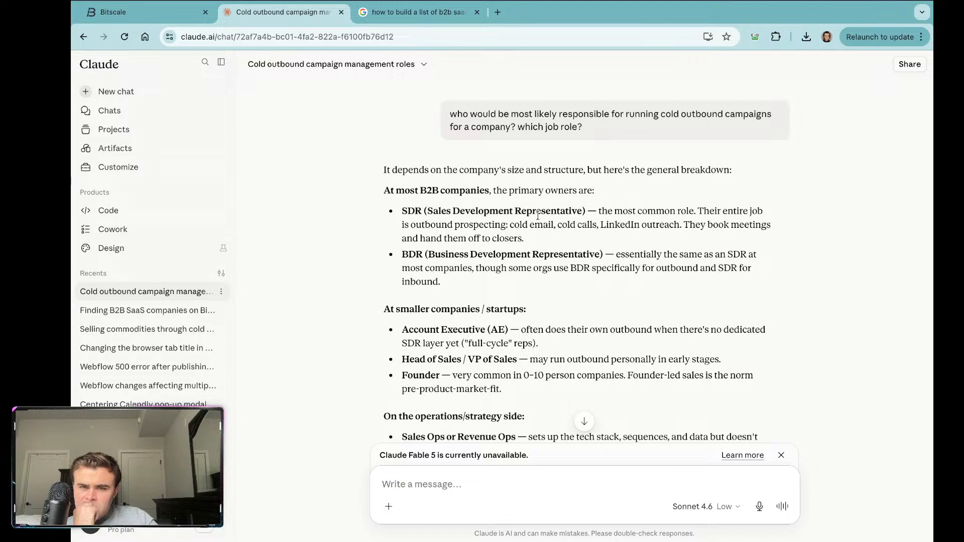
pyautogui.scroll(-1, 534, 252)
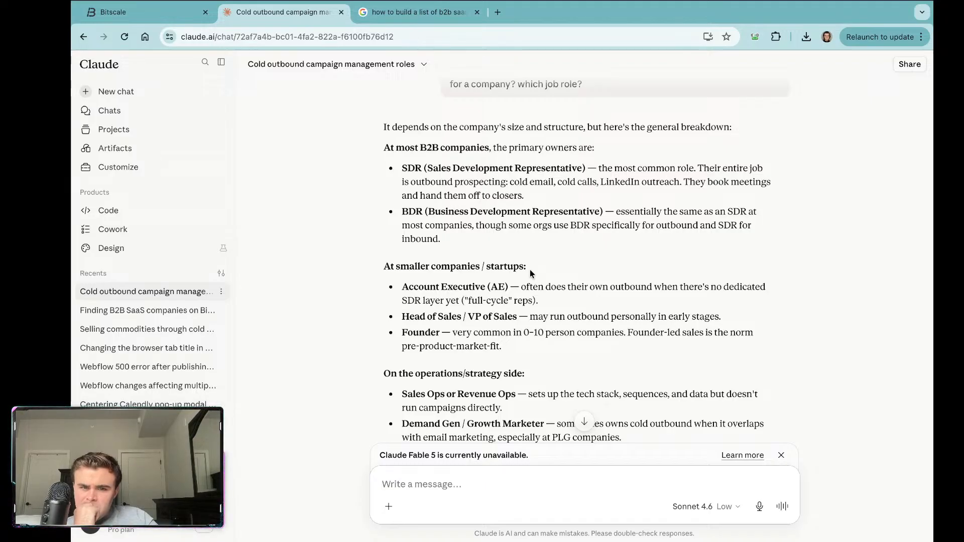
pyautogui.scroll(-1, 522, 297)
pyautogui.scroll(-5, 519, 298)
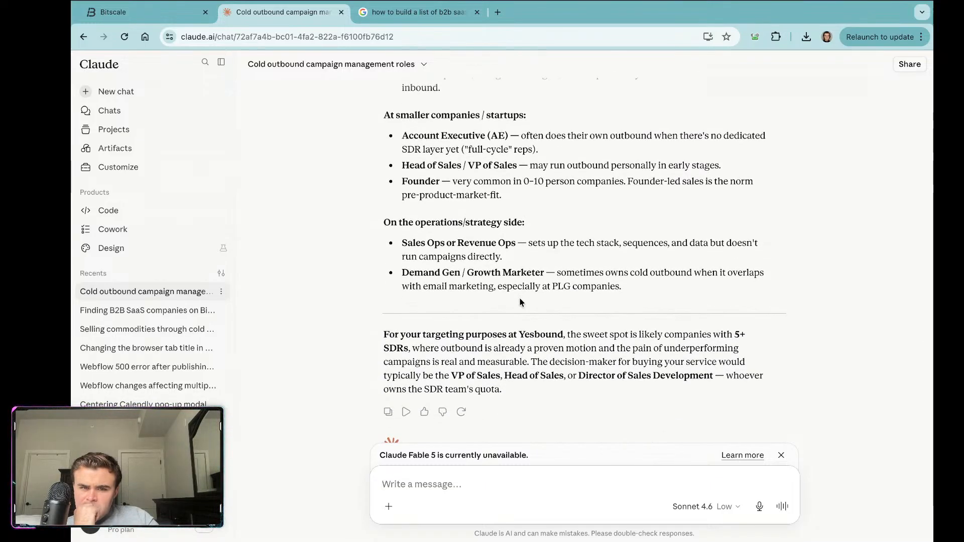
pyautogui.scroll(4, 519, 301)
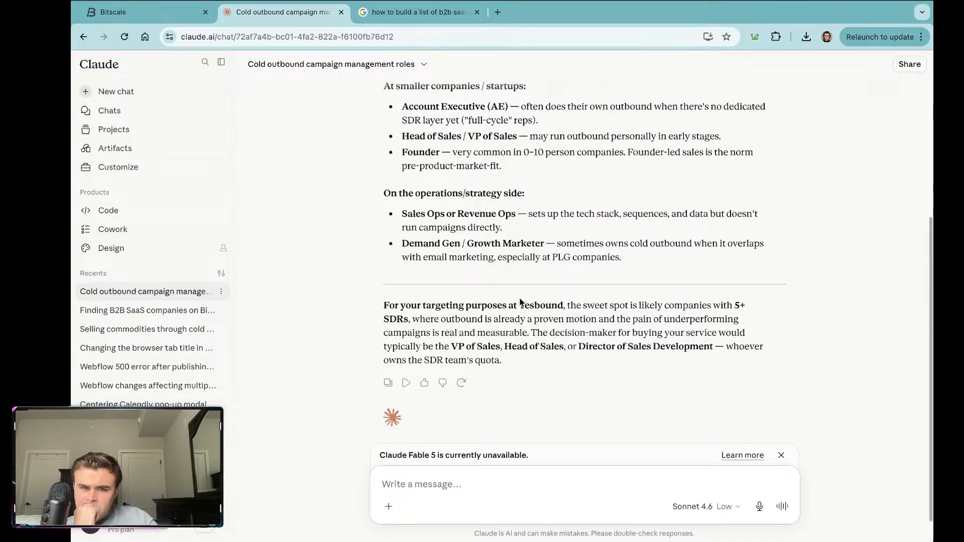
# Step: Copy the cold outbound job role question into ChatGPT in a new browser tab, send it and read the suggested roles
pyautogui.tripleClick(540, 125)
pyautogui.press('super+c')
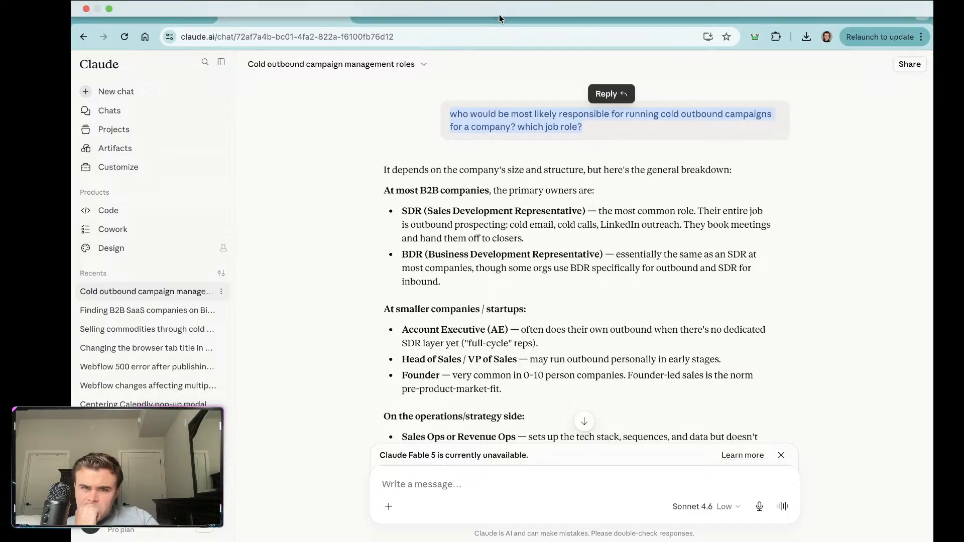
pyautogui.click(498, 12)
pyautogui.write('ch')
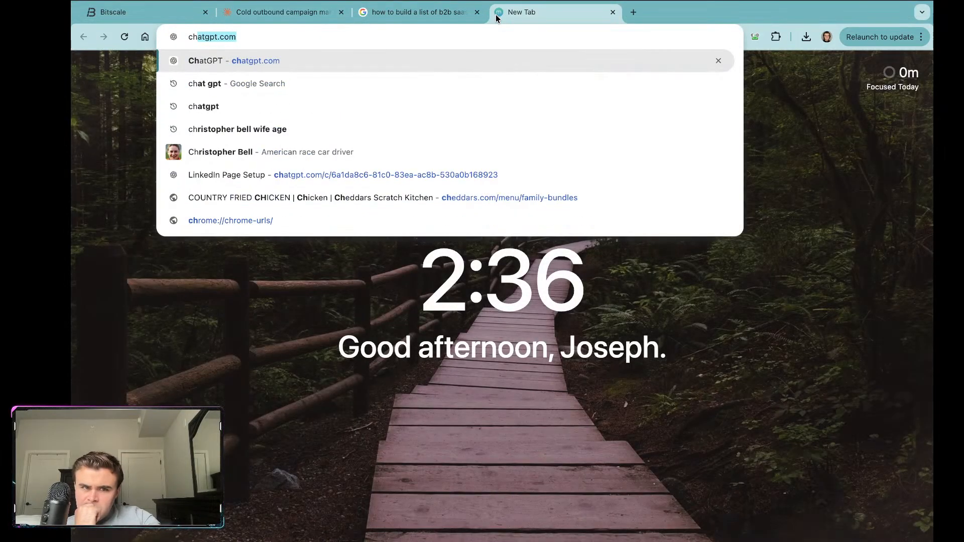
pyautogui.press('Return')
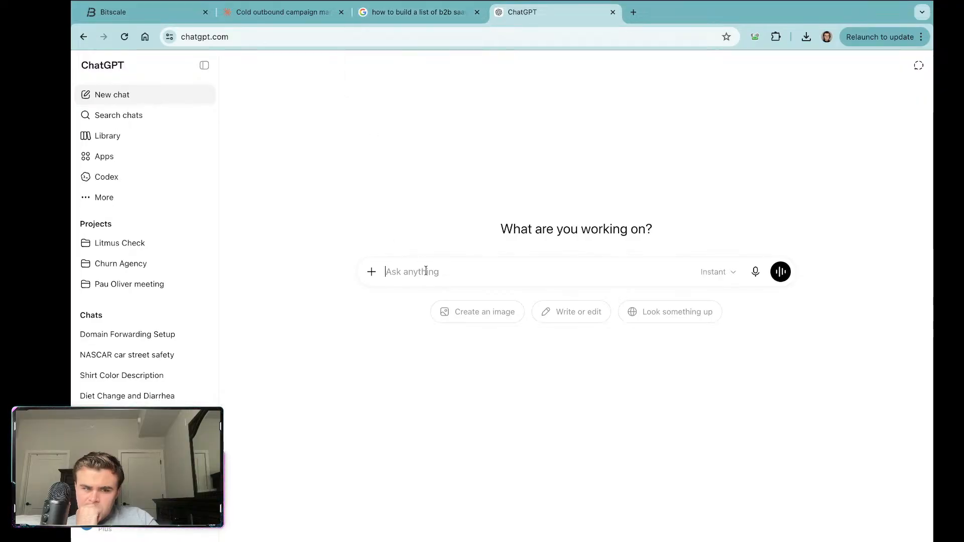
pyautogui.press('super+v')
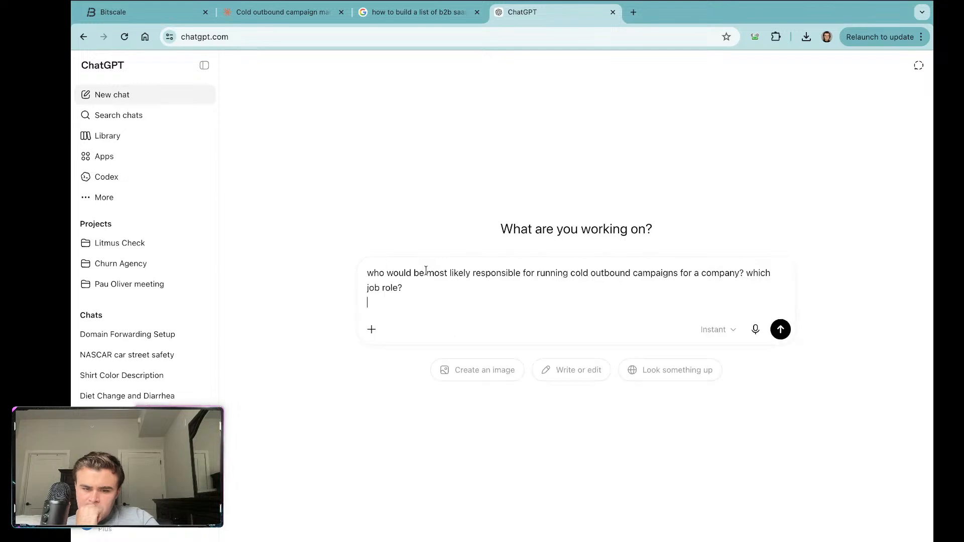
pyautogui.press('Return')
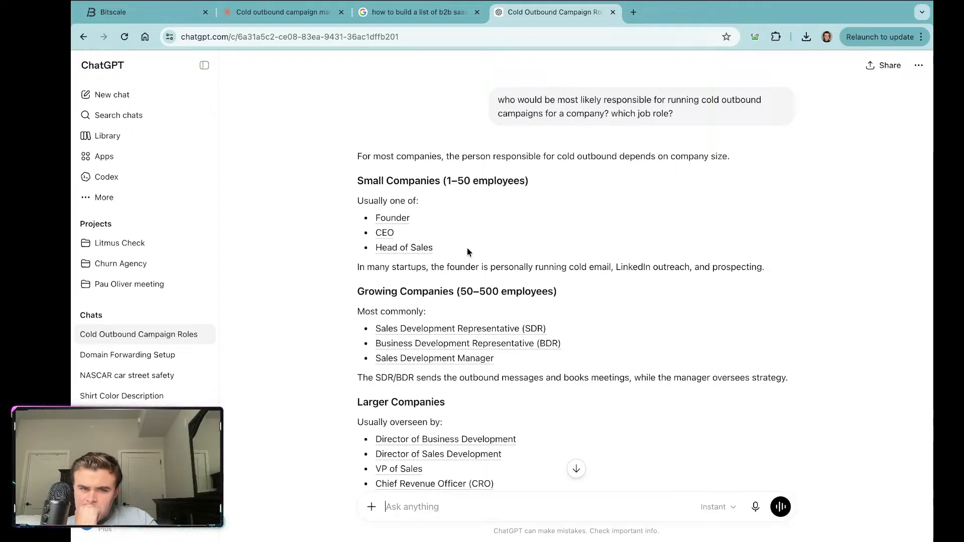
pyautogui.scroll(-3, 465, 248)
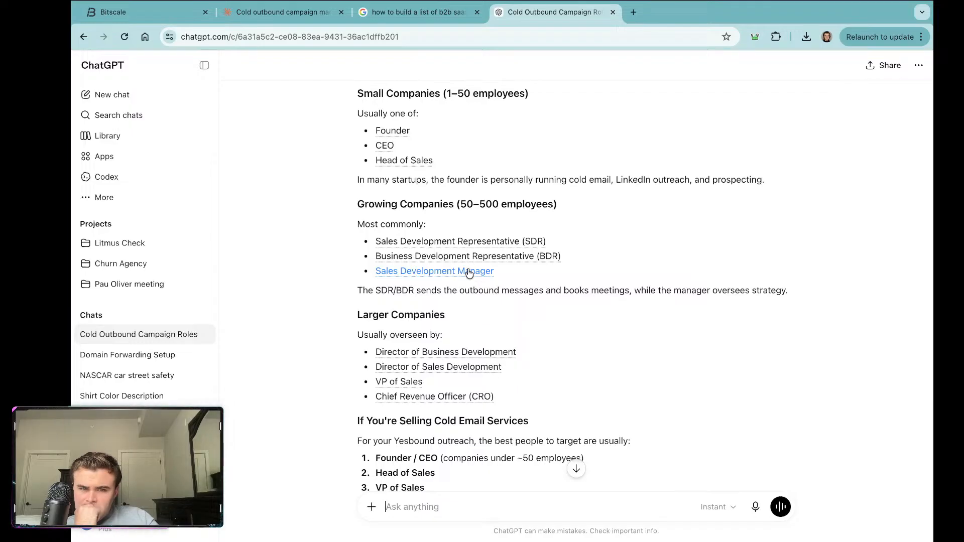
pyautogui.scroll(-1, 469, 273)
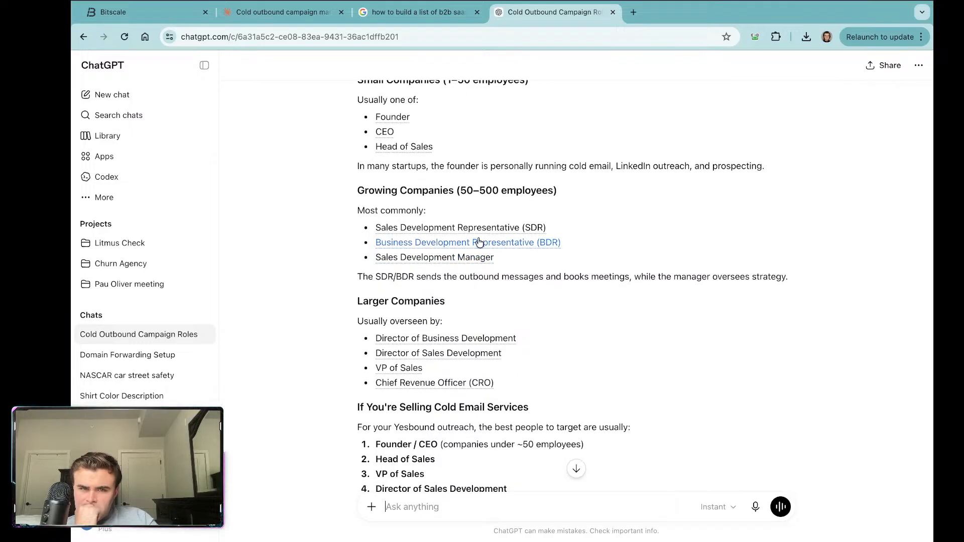
# Step: Return to the Claude chat, specify that the people have to be decision makers and in control of budget, and read the suggested roles
pyautogui.click(420, 15)
pyautogui.click(550, 12)
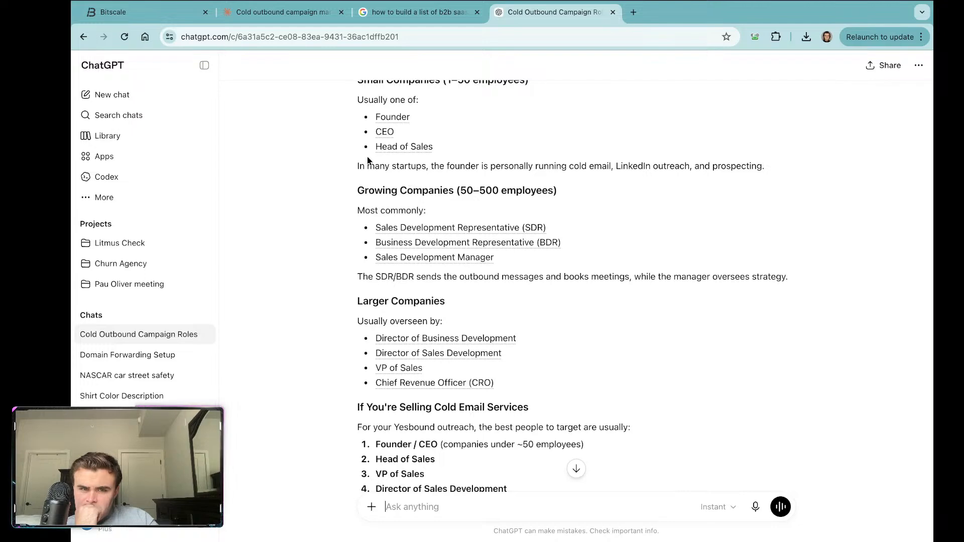
pyautogui.click(282, 12)
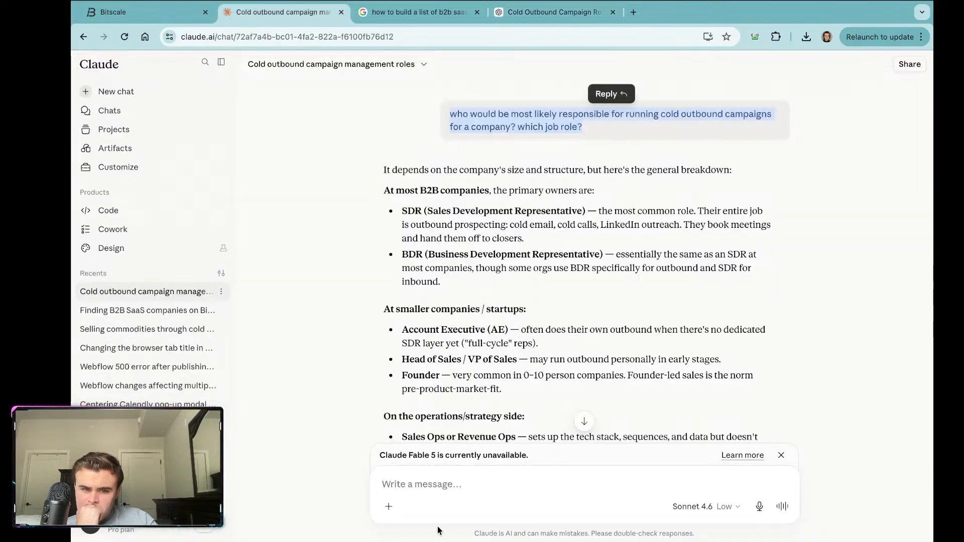
pyautogui.click(435, 489)
pyautogui.write('they have to be ')
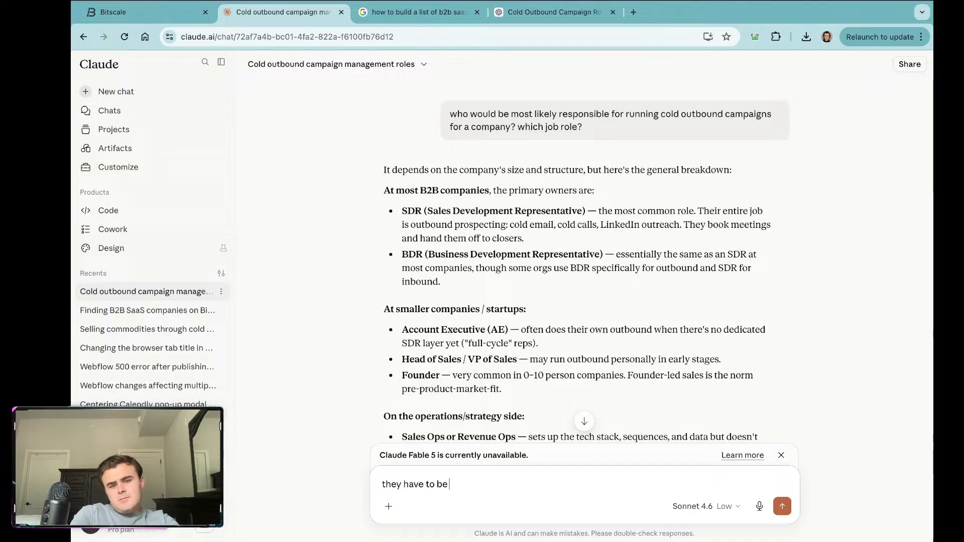
pyautogui.write('decision mak')
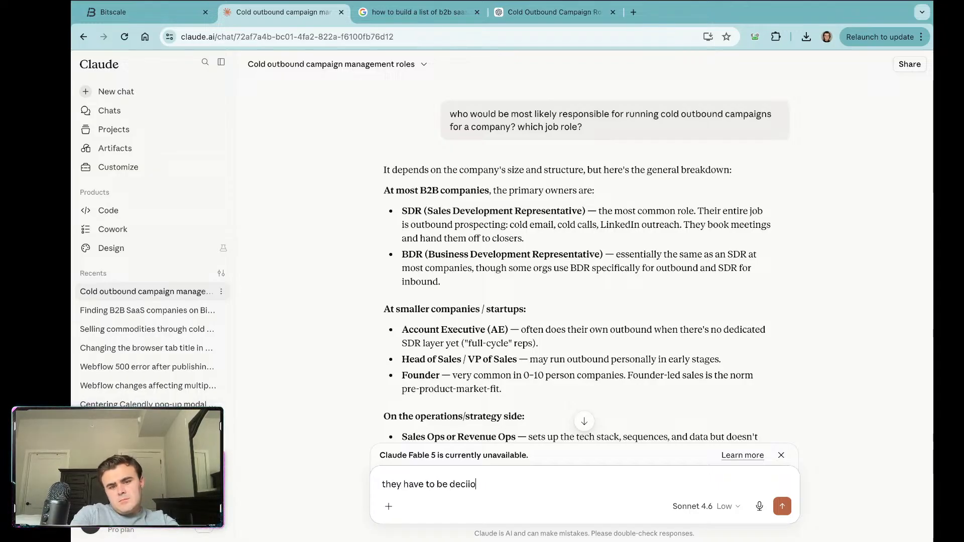
pyautogui.write('ers and in control of budget.')
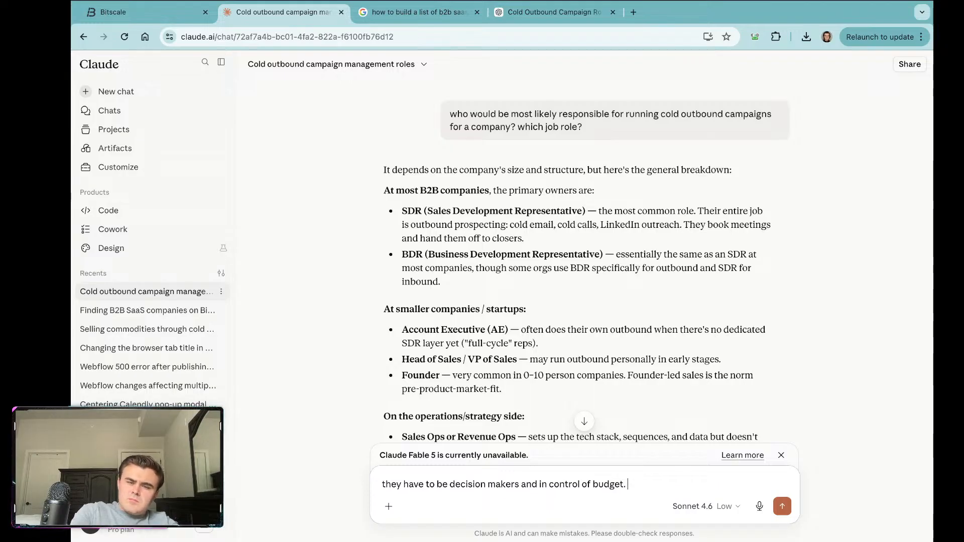
pyautogui.press('Return')
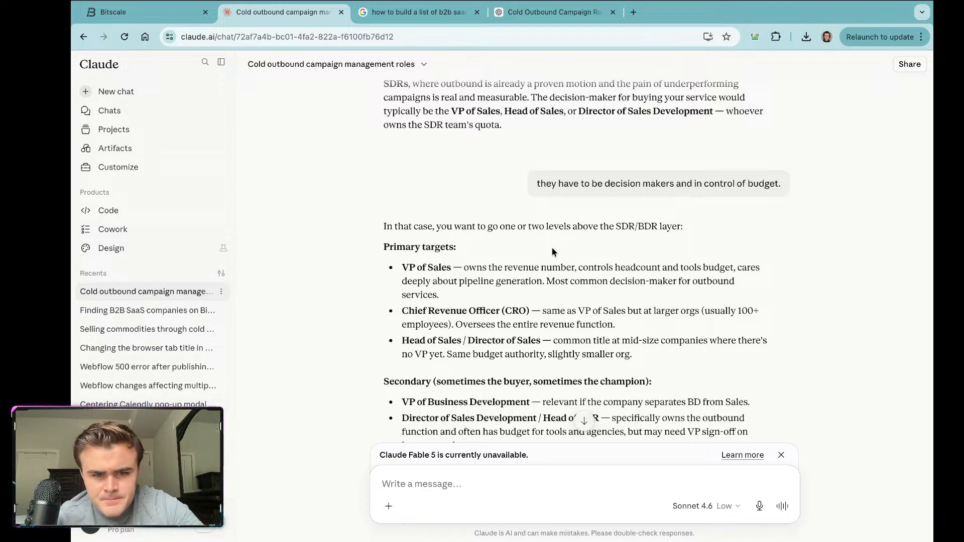
pyautogui.scroll(-2, 552, 249)
pyautogui.scroll(-3, 552, 251)
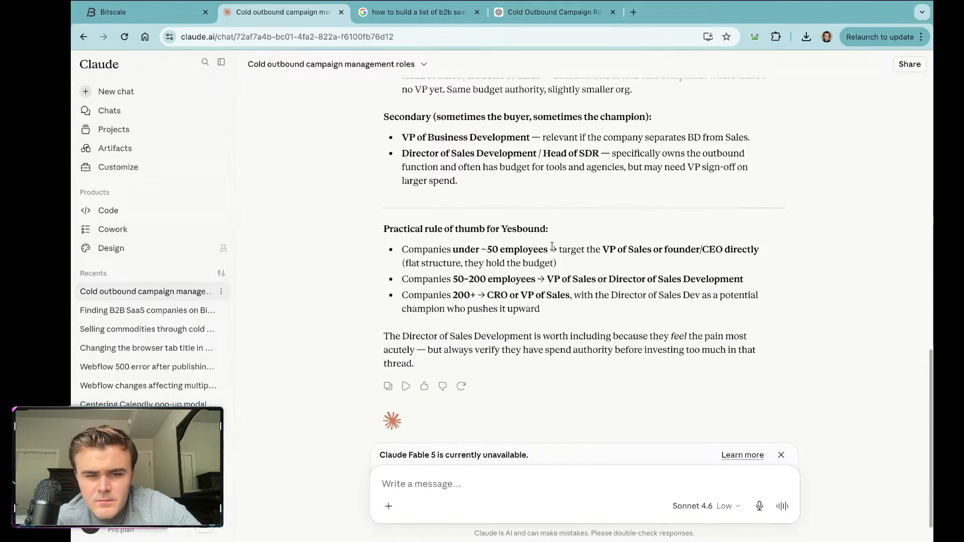
pyautogui.scroll(-1, 552, 248)
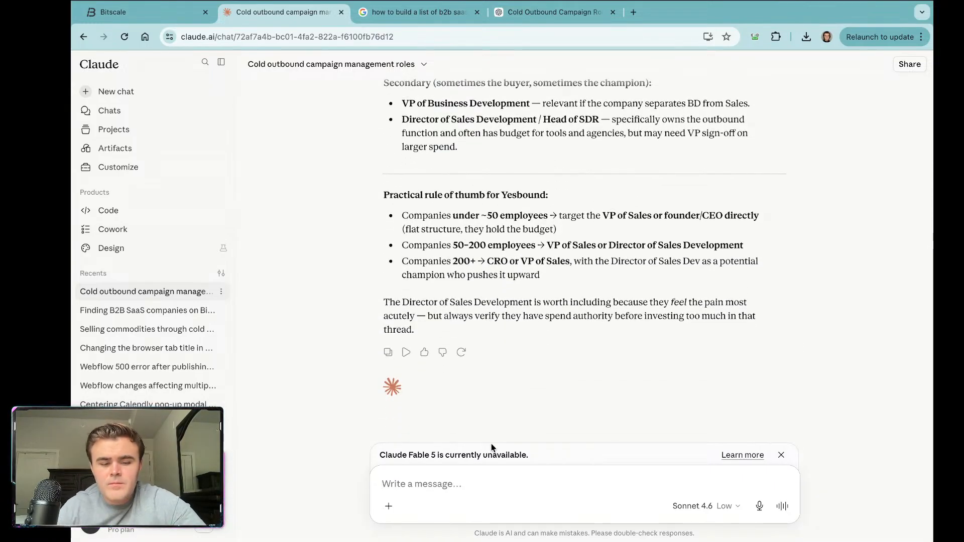
# Step: Ask Claude whether the CMO or head of marketing would be a good choice, and review its answers
pyautogui.write('would the cmo or head of marketing be a good choice or nah?')
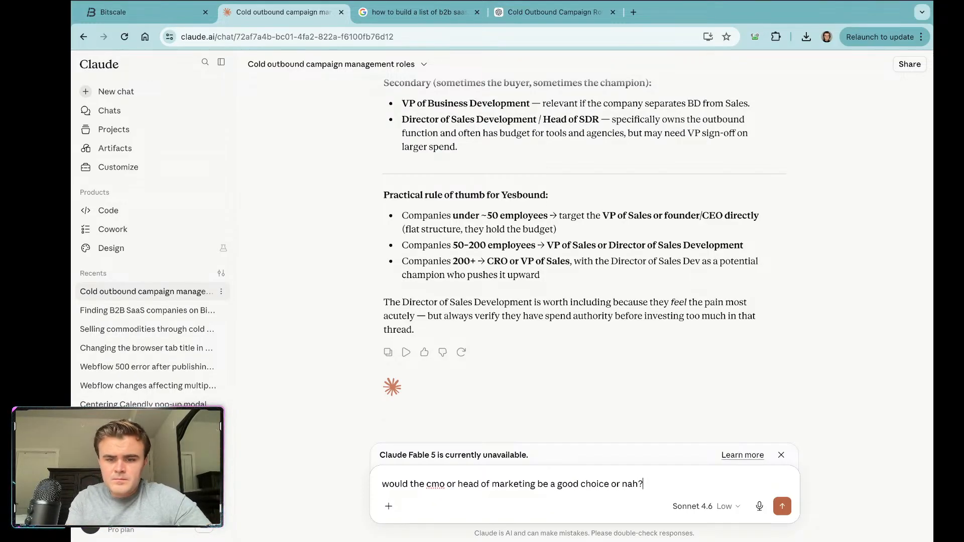
pyautogui.press('Return')
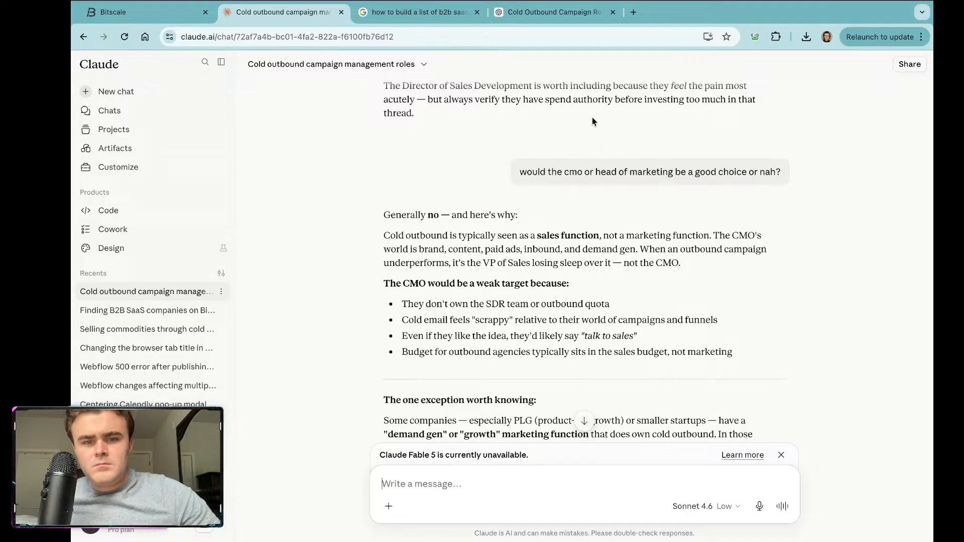
pyautogui.scroll(2, 594, 274)
pyautogui.scroll(10, 594, 271)
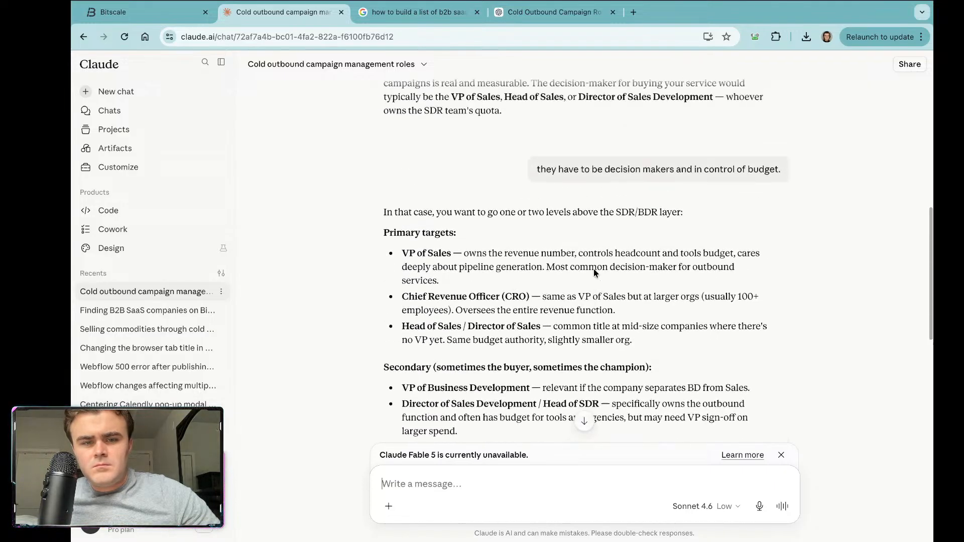
# Step: Back in Bitscale, remove cmo, co-founder and cmo, and head of marketing from the job titles of the people search
pyautogui.click(136, 13)
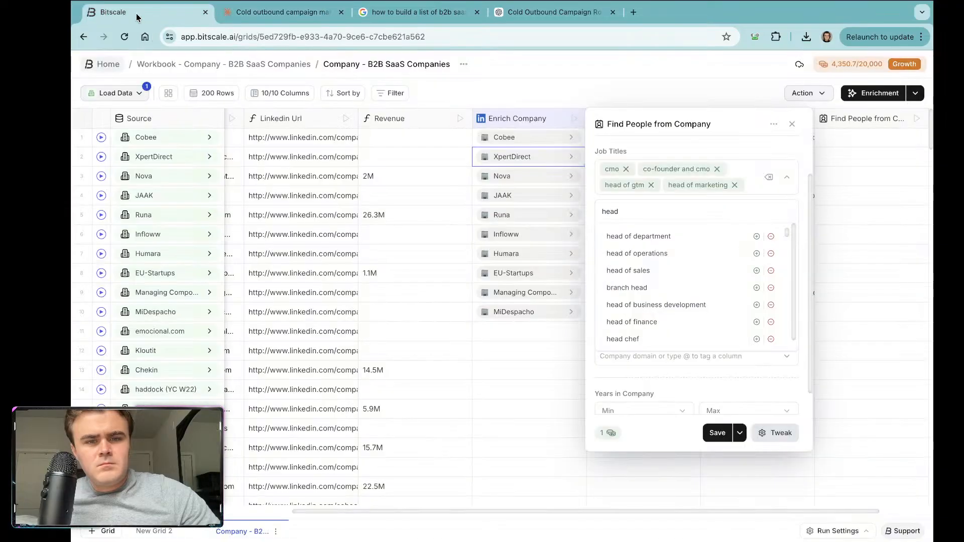
pyautogui.click(628, 170)
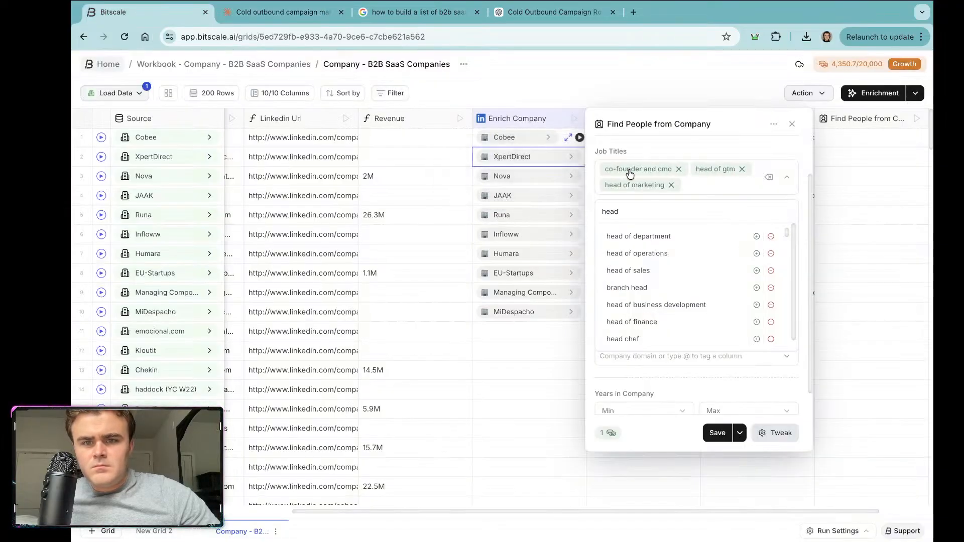
pyautogui.click(677, 170)
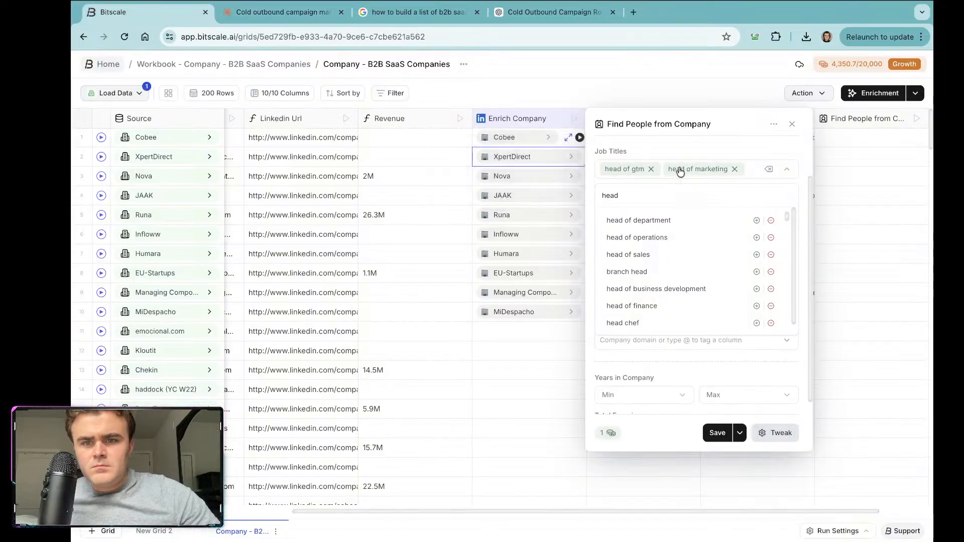
pyautogui.click(736, 169)
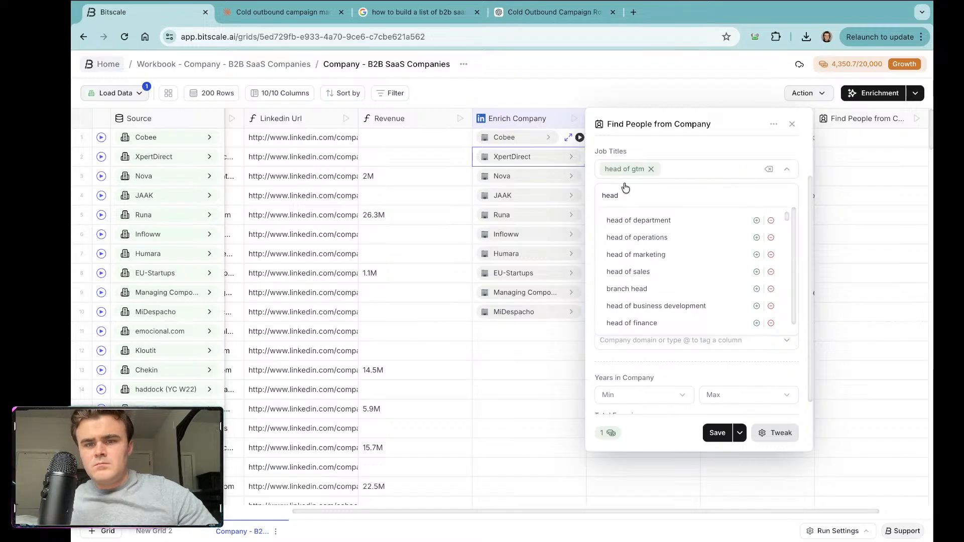
# Step: Search the job titles for vp and include vp sales in the people search
pyautogui.click(674, 174)
pyautogui.click(673, 168)
pyautogui.scroll(-1, 673, 166)
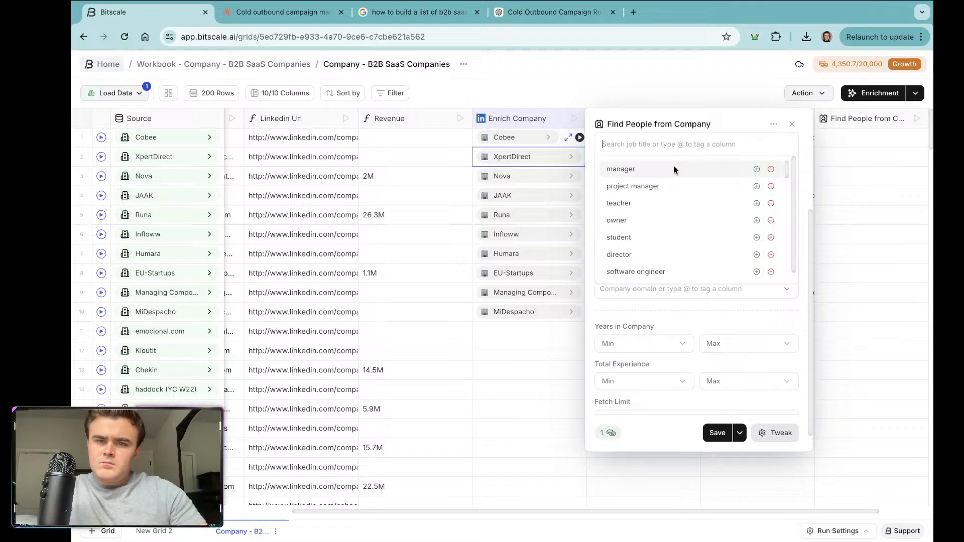
pyautogui.write('vp')
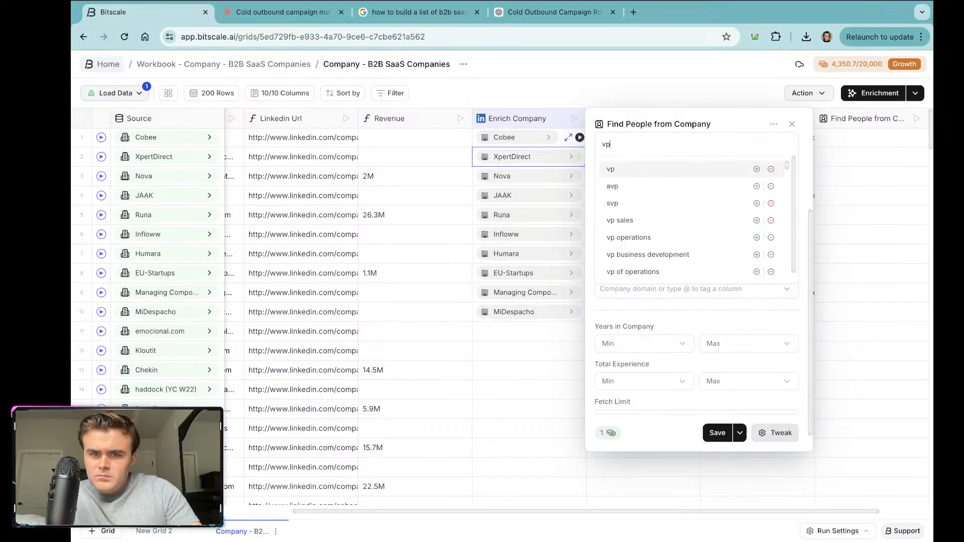
pyautogui.click(757, 221)
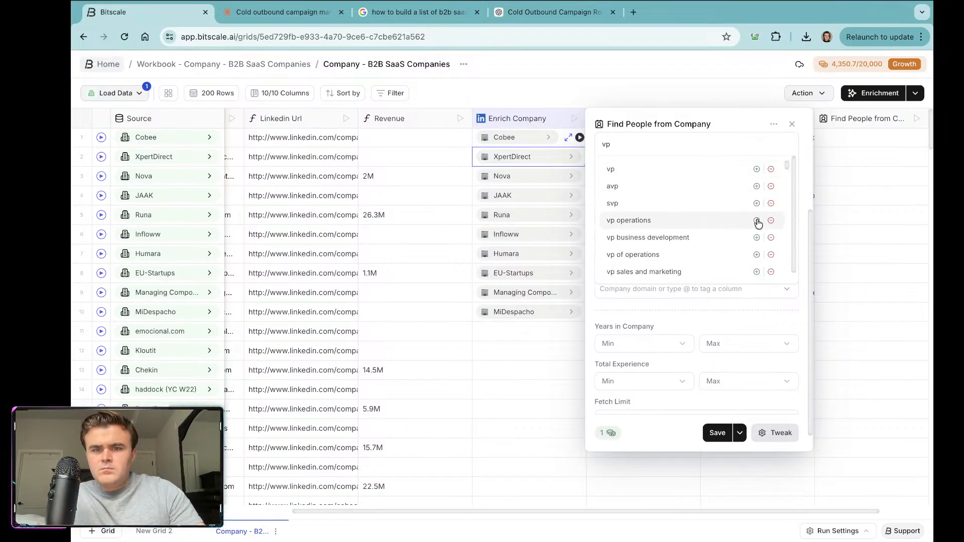
pyautogui.click(697, 307)
pyautogui.scroll(3, 697, 309)
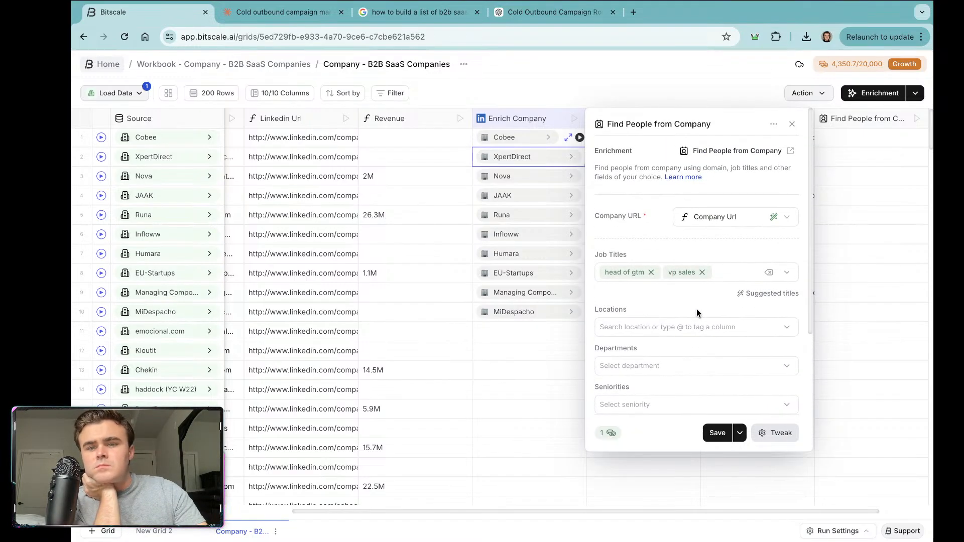
# Step: Check the ChatGPT role suggestions, and in Bitscale include the job titles vp of sales and vp of sales and marketing
pyautogui.click(539, 15)
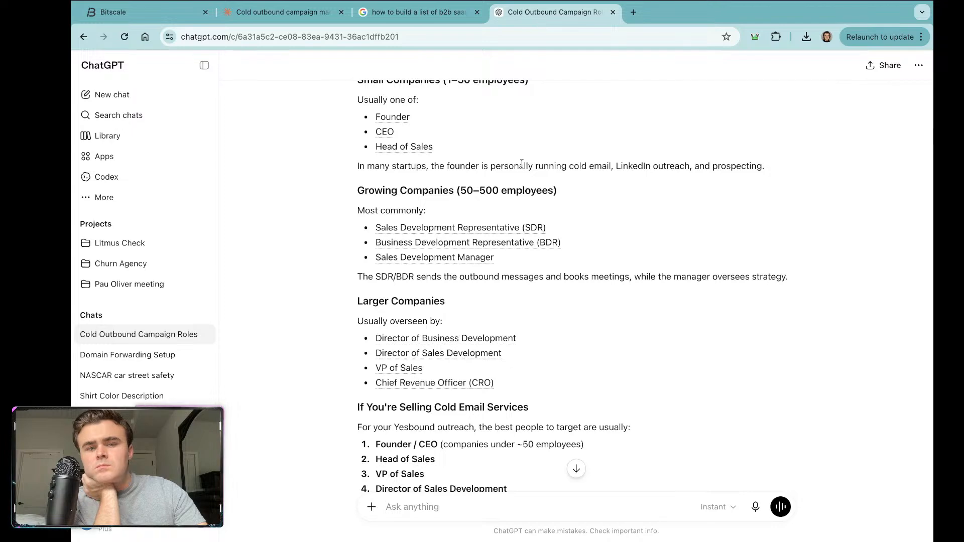
pyautogui.click(156, 13)
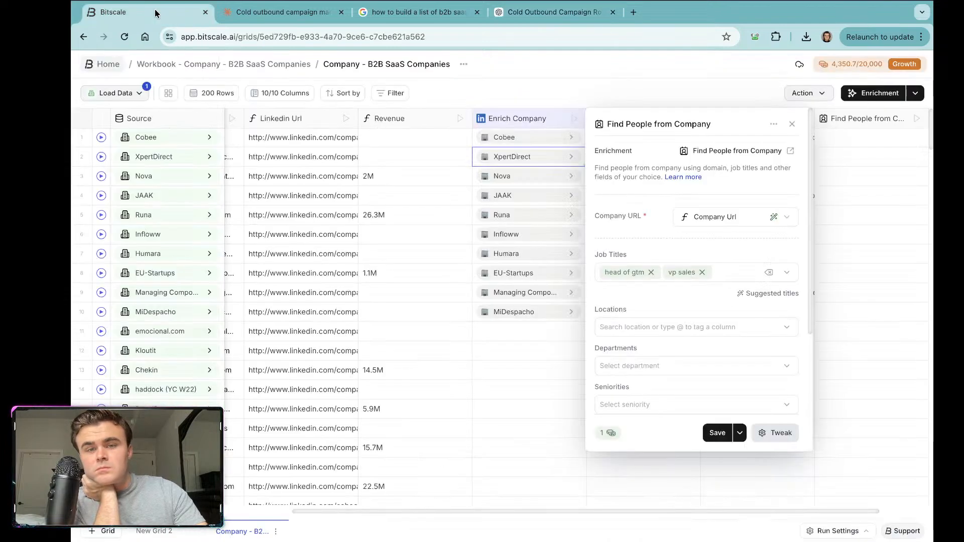
pyautogui.click(721, 272)
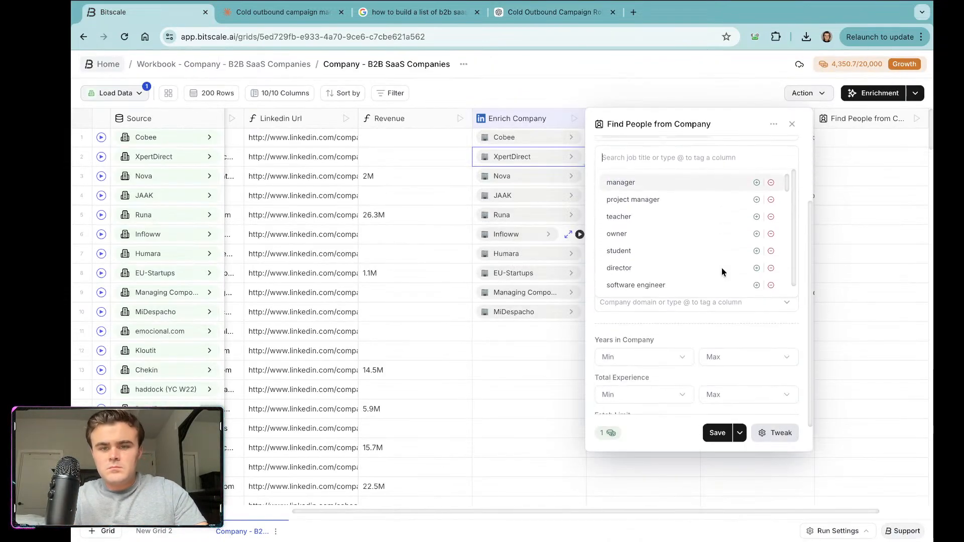
pyautogui.write('vp of sales')
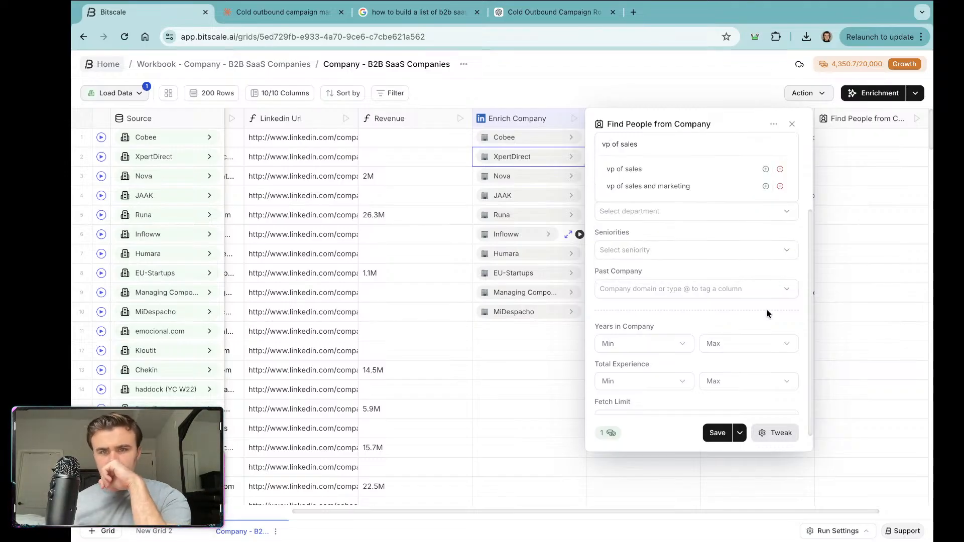
pyautogui.click(765, 170)
pyautogui.click(765, 185)
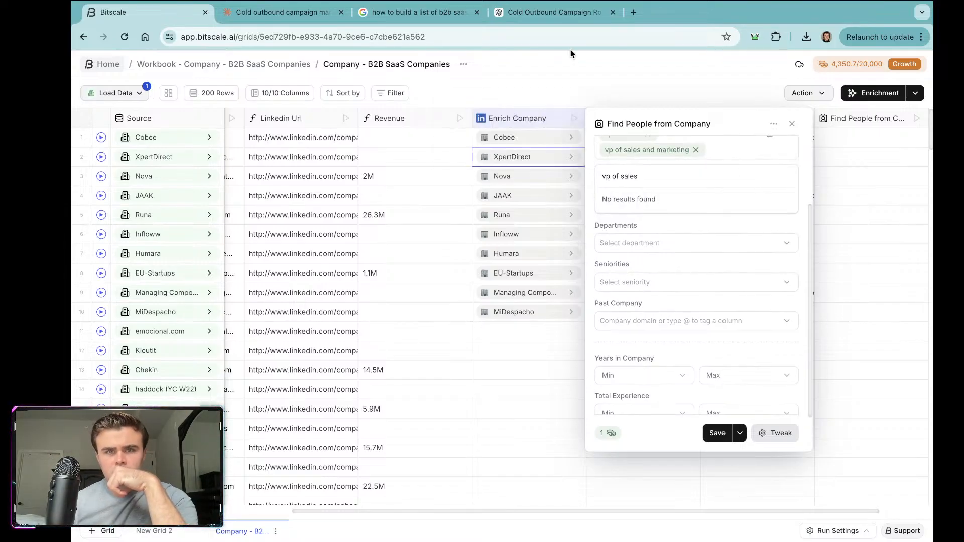
# Step: Include the job titles cro and chief revenue officer in the people search
pyautogui.tripleClick(617, 178)
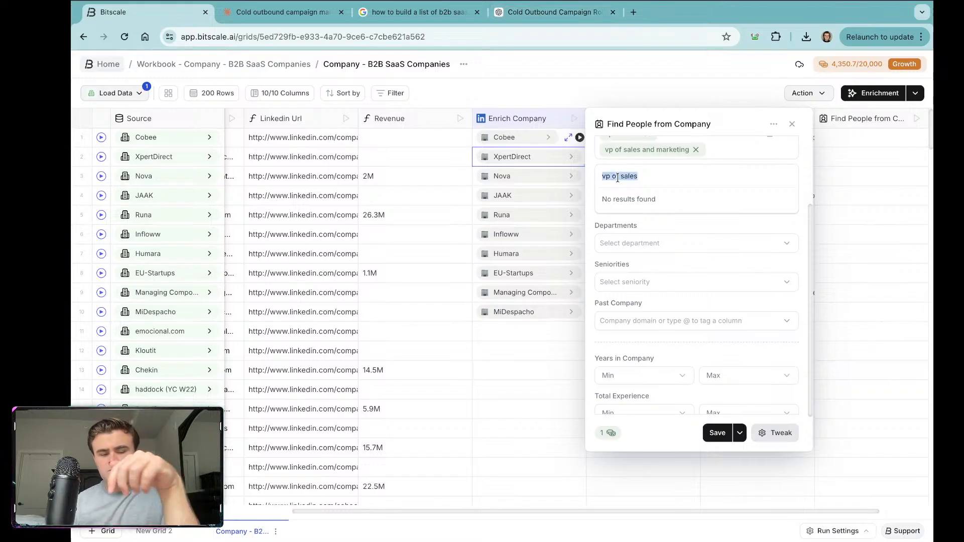
pyautogui.write('cr')
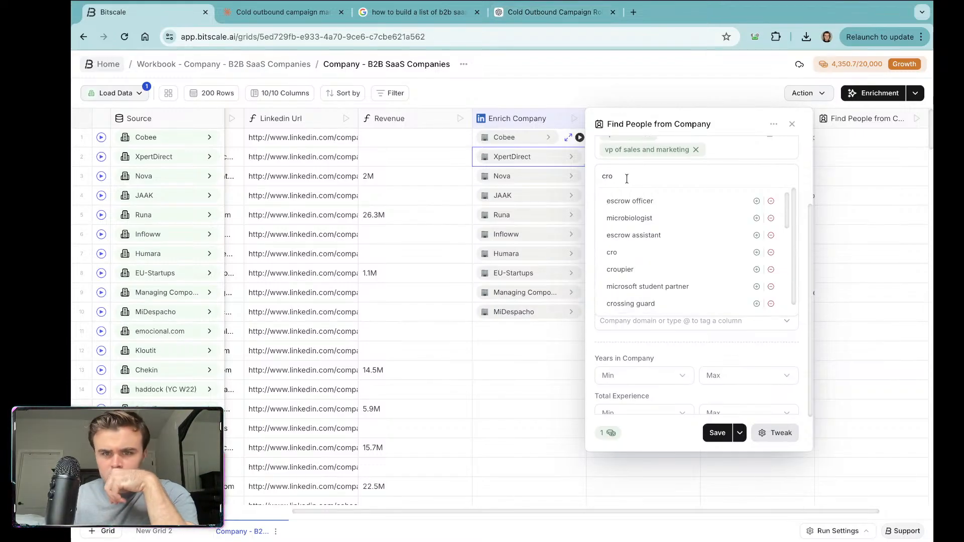
pyautogui.write('o')
pyautogui.click(757, 252)
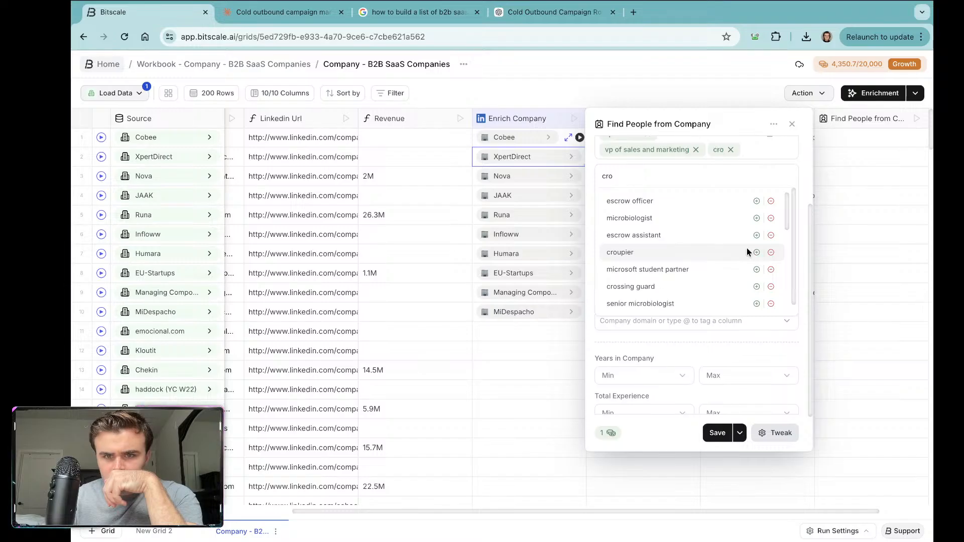
pyautogui.tripleClick(647, 177)
pyautogui.write('chief rev')
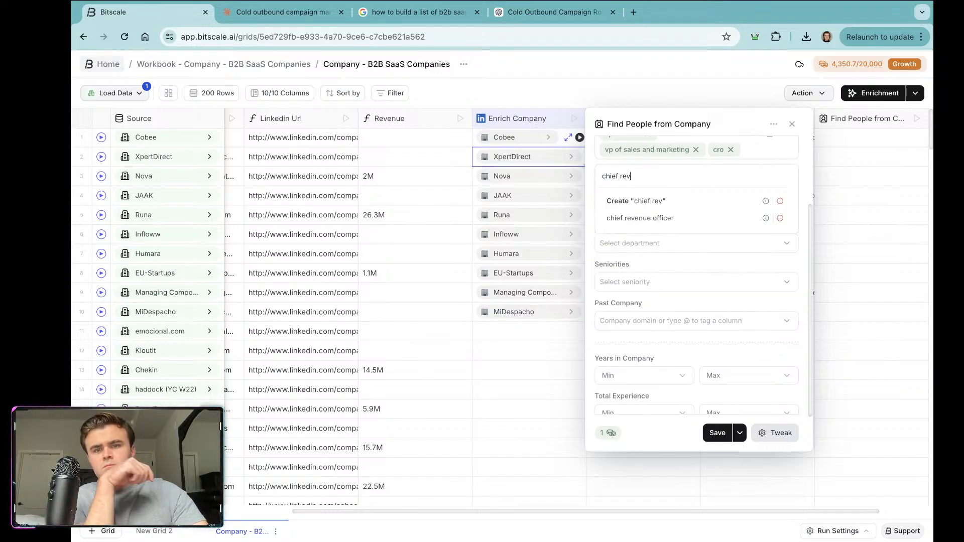
pyautogui.click(765, 219)
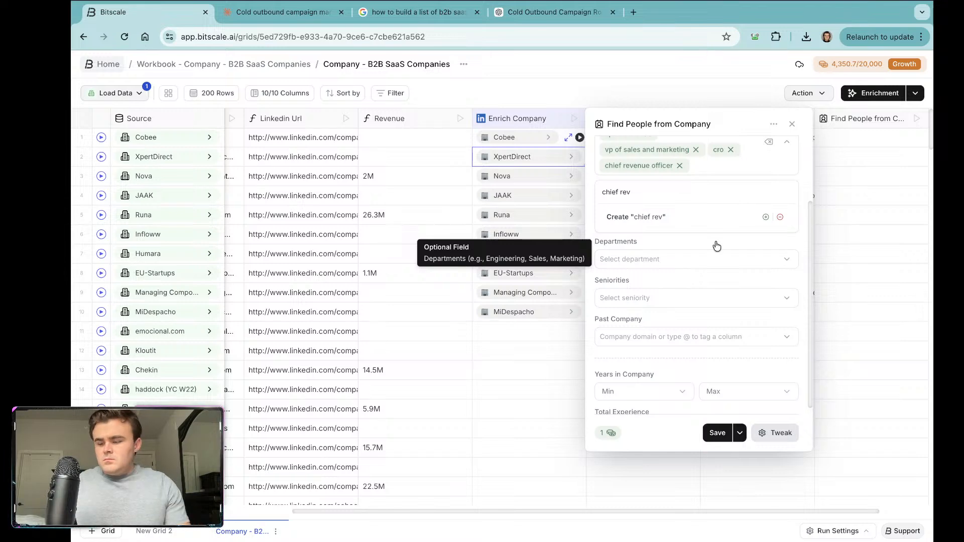
# Step: Recheck the ChatGPT and Claude role suggestions, and in Bitscale include the job titles sales director and director of sales
pyautogui.click(552, 12)
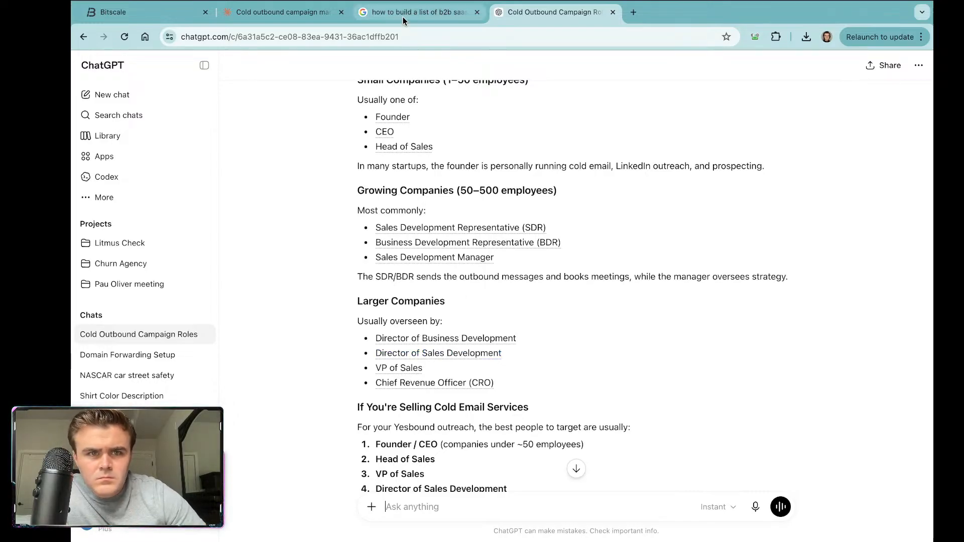
pyautogui.click(284, 12)
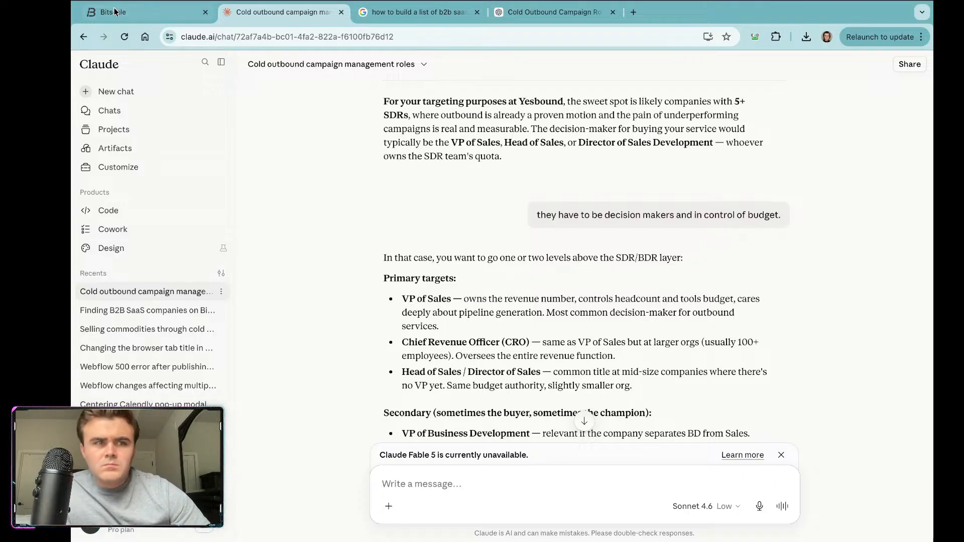
pyautogui.click(128, 18)
pyautogui.tripleClick(626, 196)
pyautogui.write('director')
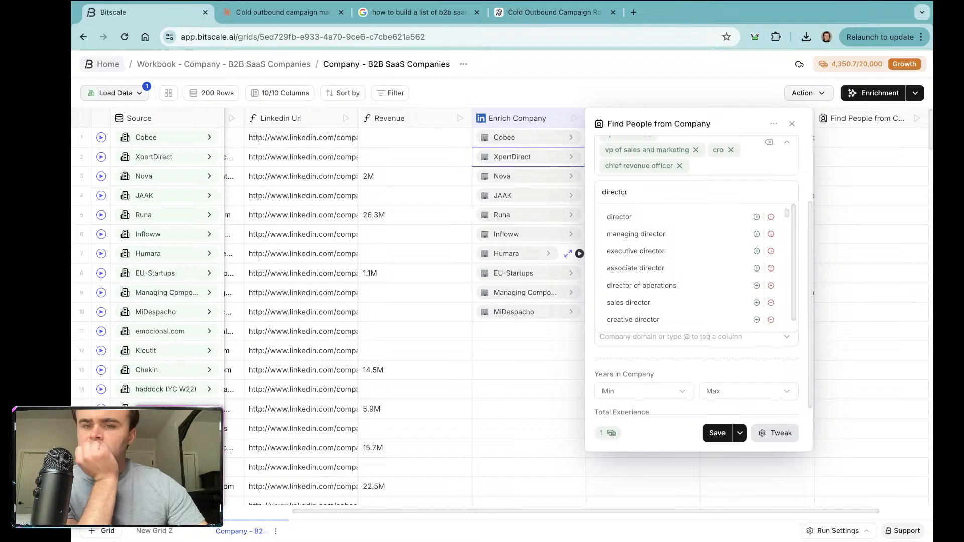
pyautogui.click(756, 303)
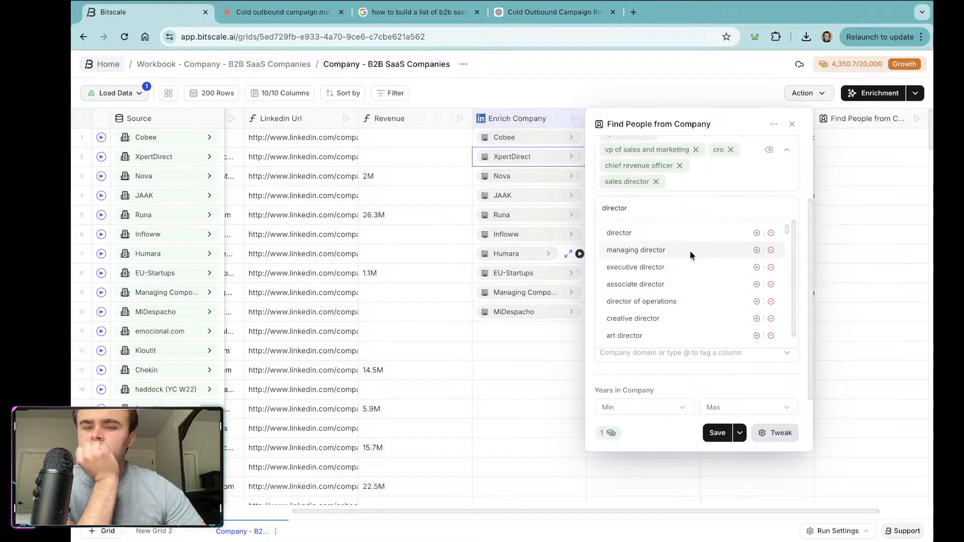
pyautogui.scroll(-3, 690, 251)
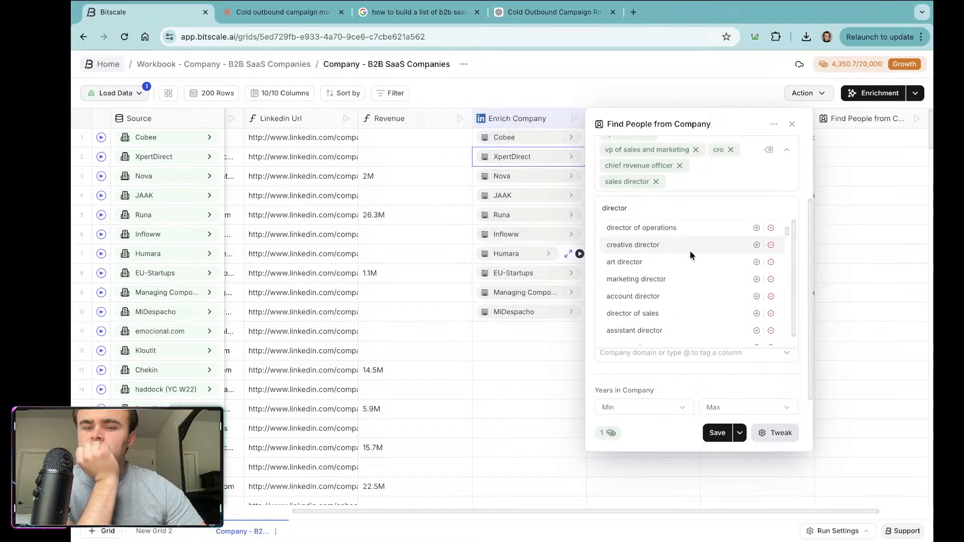
pyautogui.click(755, 297)
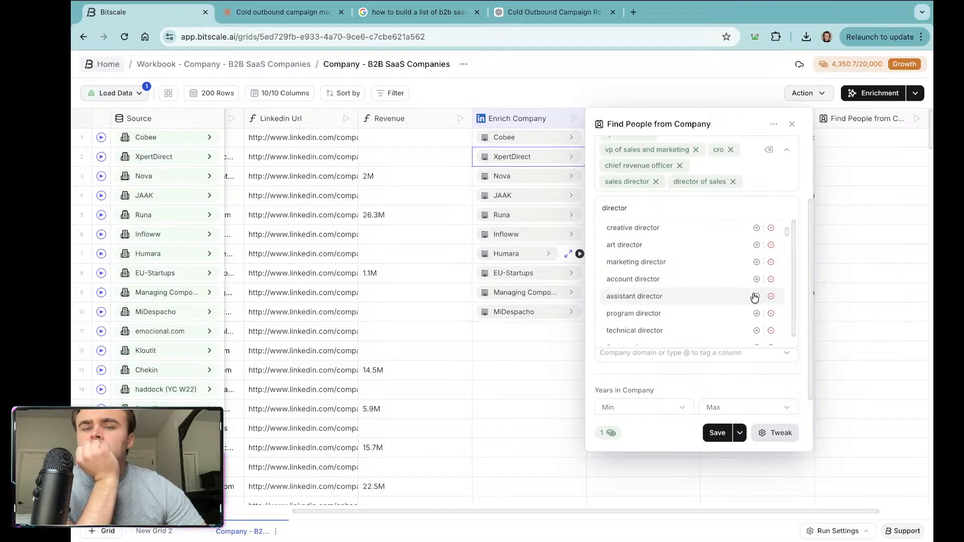
# Step: Search the job titles for director sa and include director sales in the people search
pyautogui.scroll(-3, 755, 297)
pyautogui.scroll(-2, 755, 297)
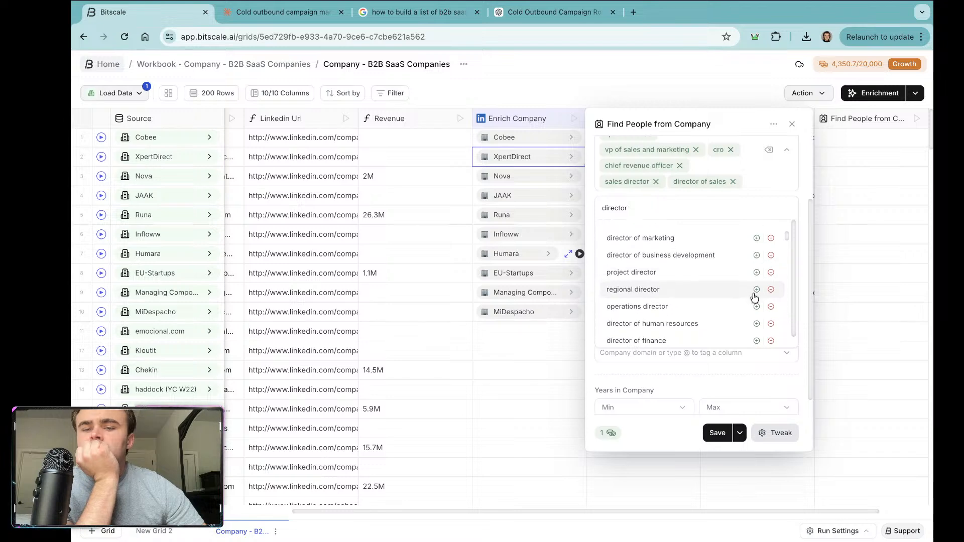
pyautogui.write('s')
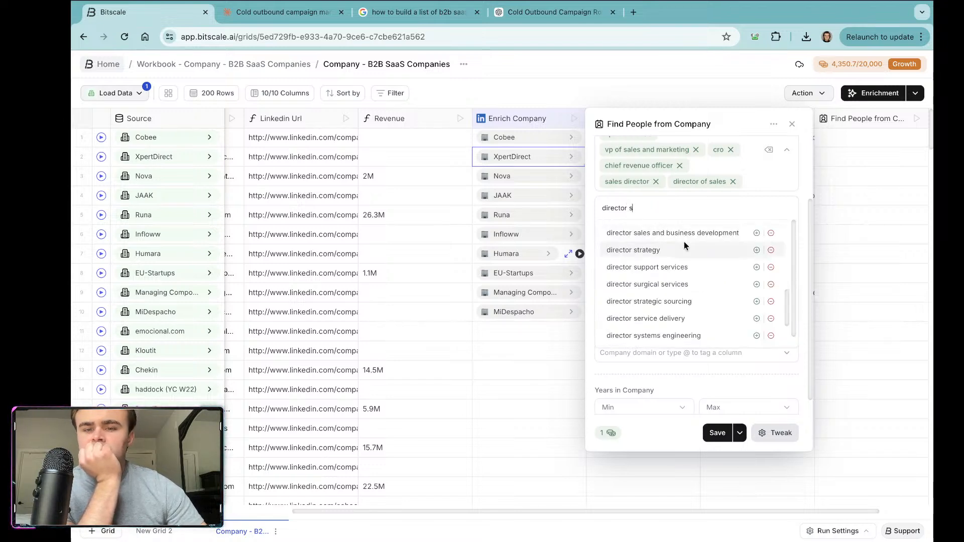
pyautogui.write('a')
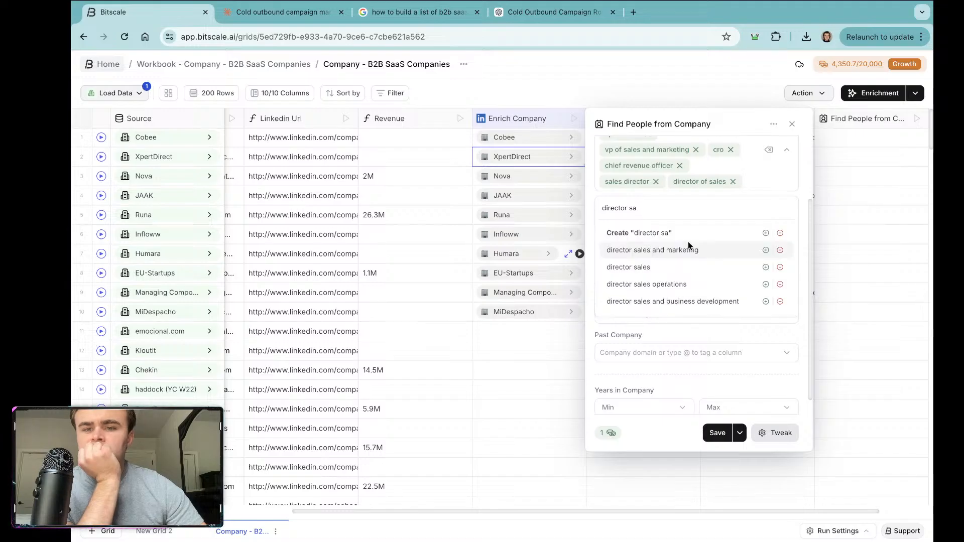
pyautogui.click(765, 267)
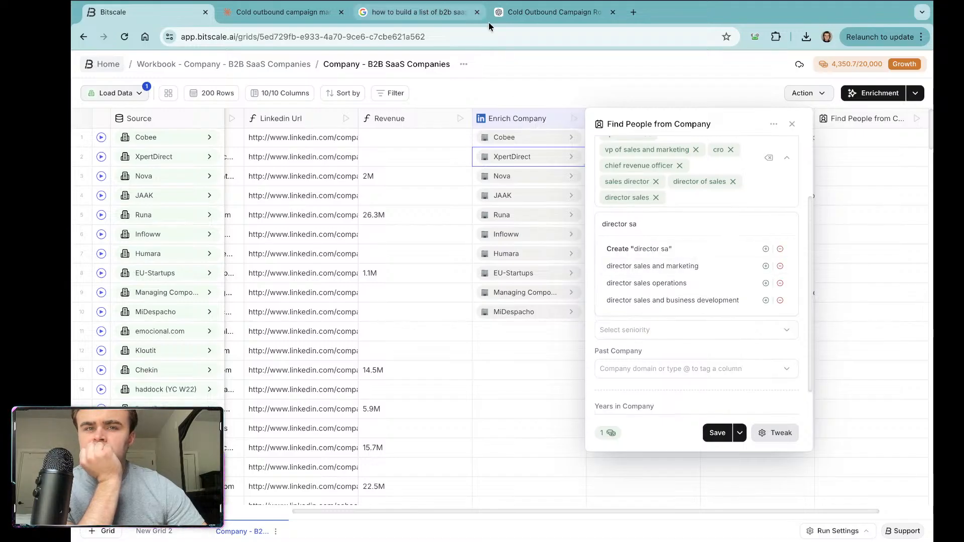
# Step: Review Claude's decision-maker roles and company-size rules of thumb, and save the Find People from Company enrichment in Bitscale
pyautogui.click(331, 18)
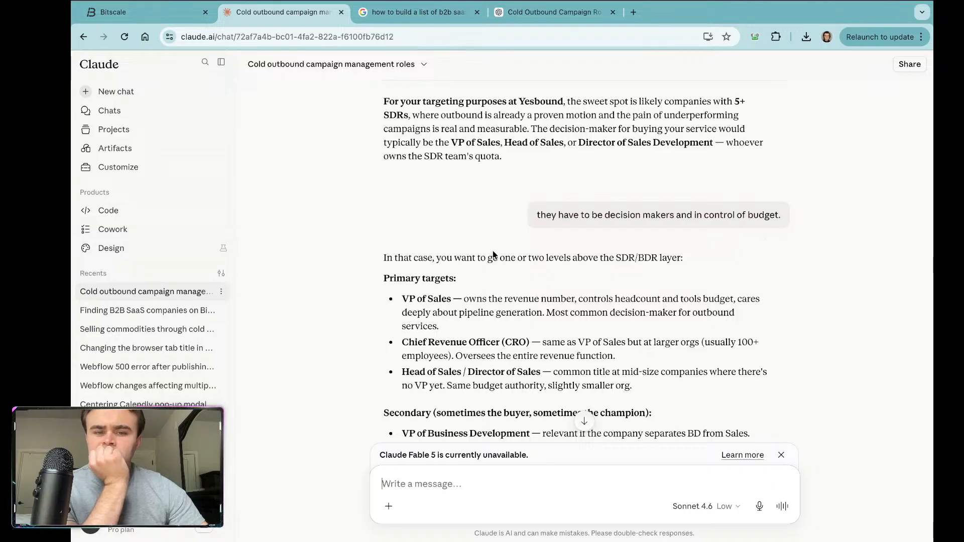
pyautogui.scroll(-2, 505, 321)
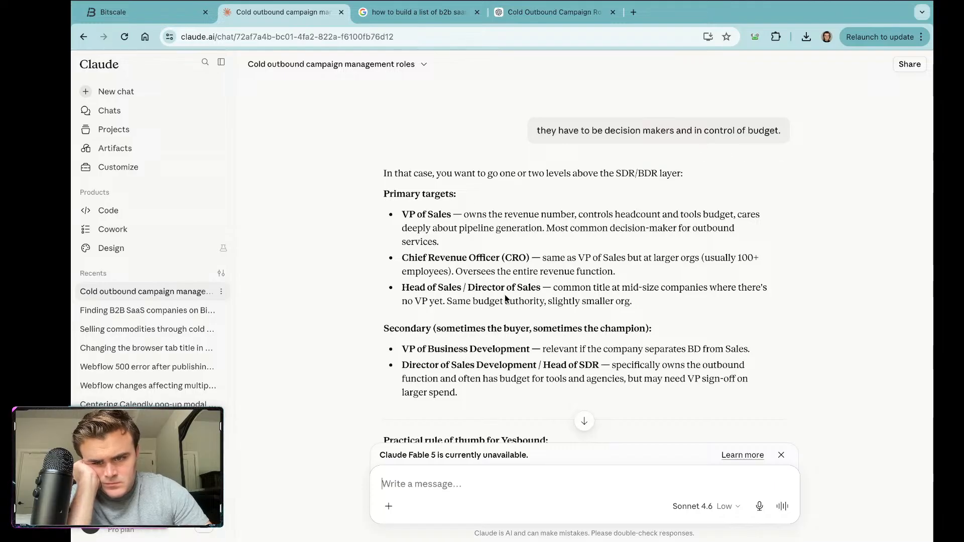
pyautogui.scroll(-2, 513, 309)
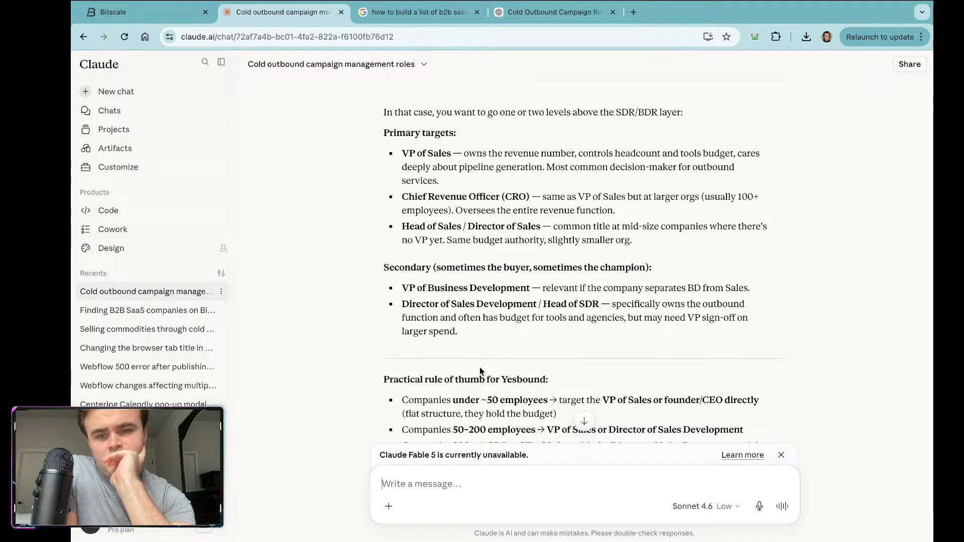
pyautogui.scroll(-1, 480, 366)
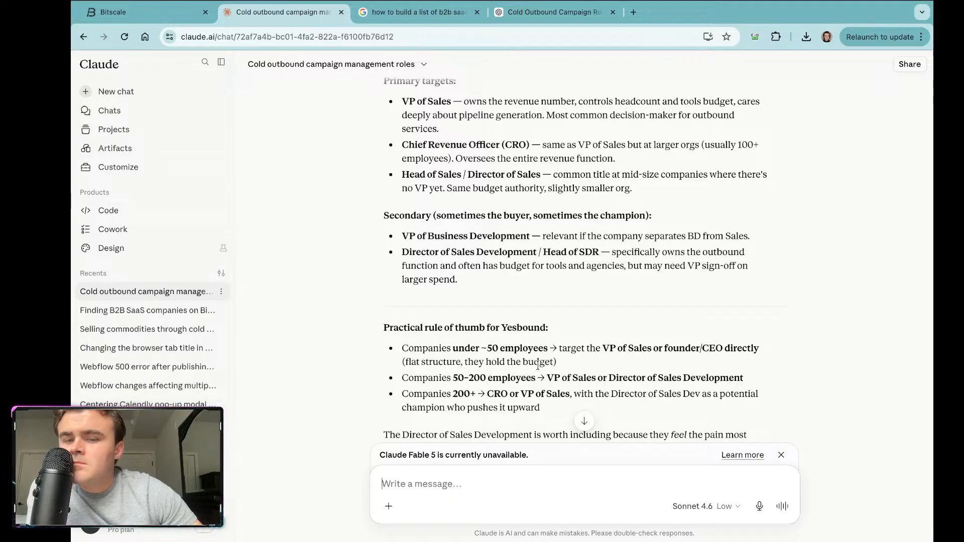
pyautogui.click(112, 15)
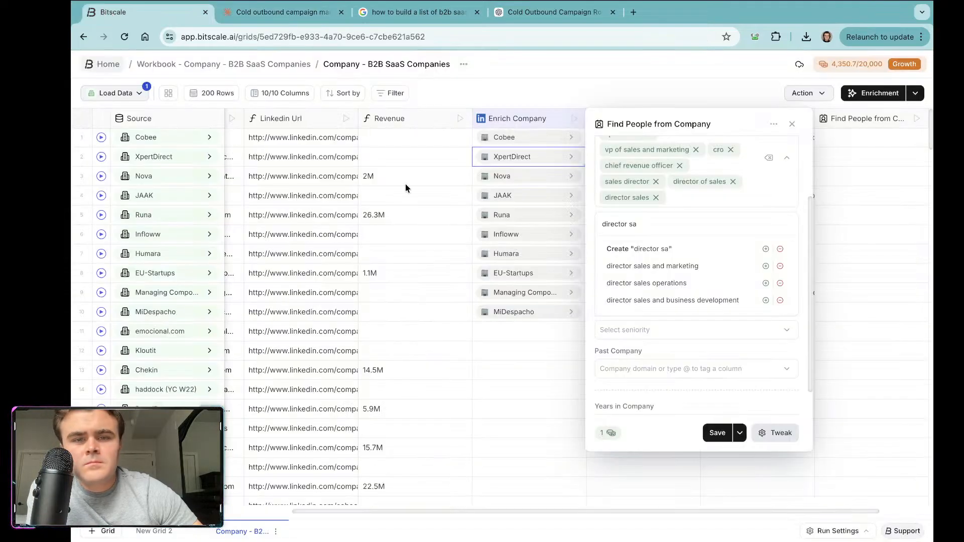
pyautogui.click(716, 433)
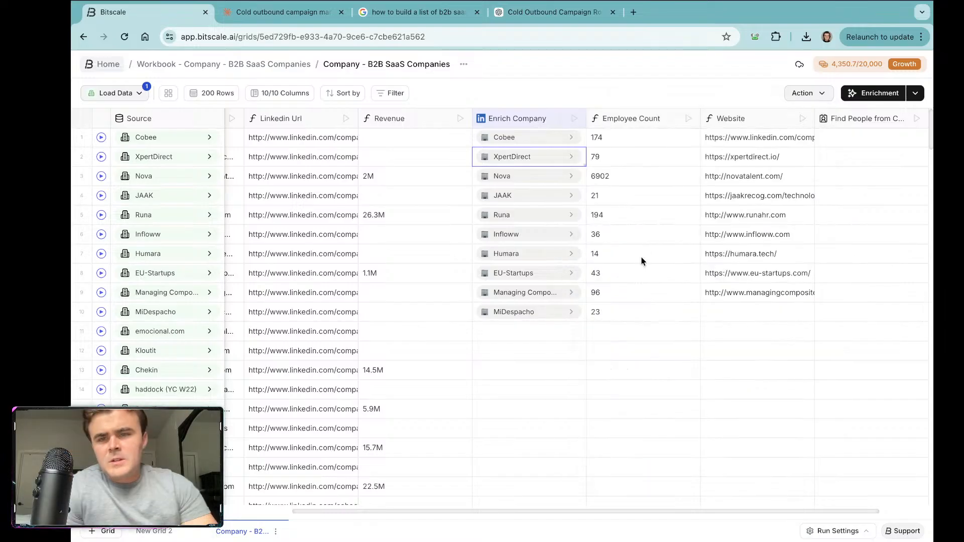
pyautogui.hscroll(2, 609, 156)
pyautogui.hscroll(1, 797, 195)
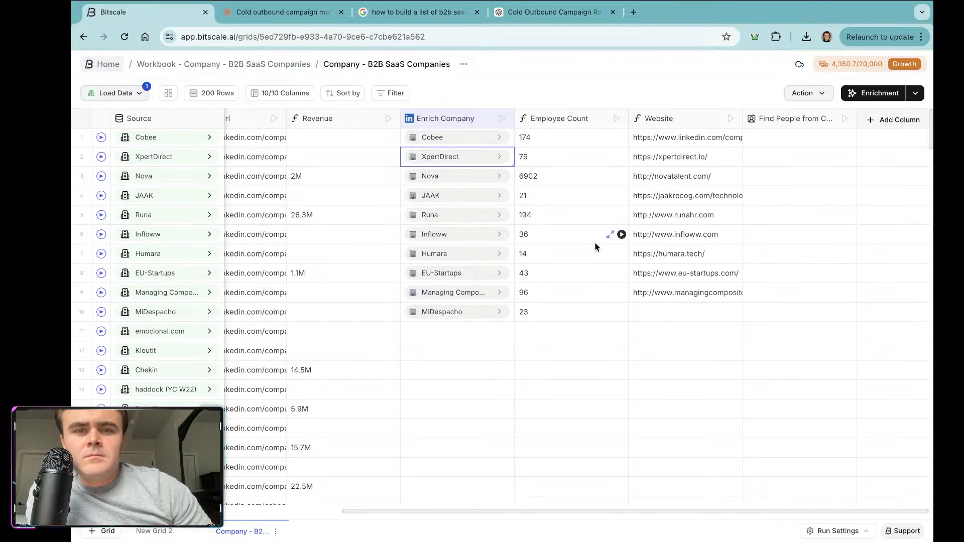
pyautogui.hscroll(-7, 595, 244)
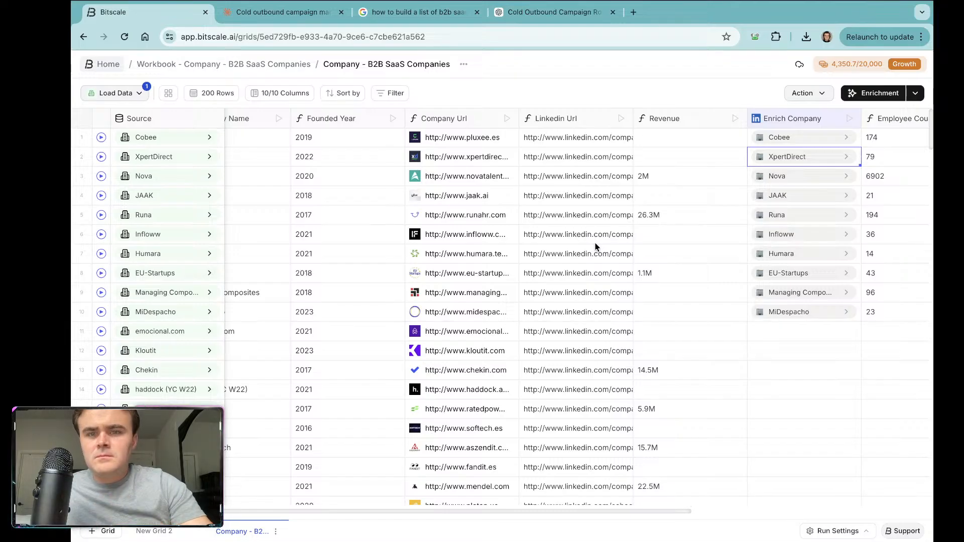
pyautogui.hotkey('ctrl', 'Right')
pyautogui.hotkey('ctrl', 'Left')
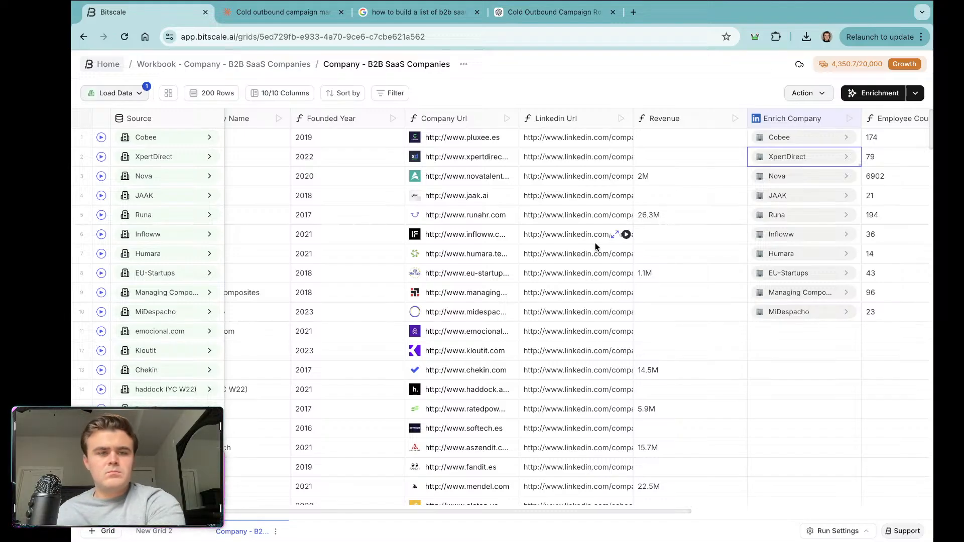
# Step: Run the Find People from Company enrichment for the Cobee row only
pyautogui.hscroll(5, 697, 315)
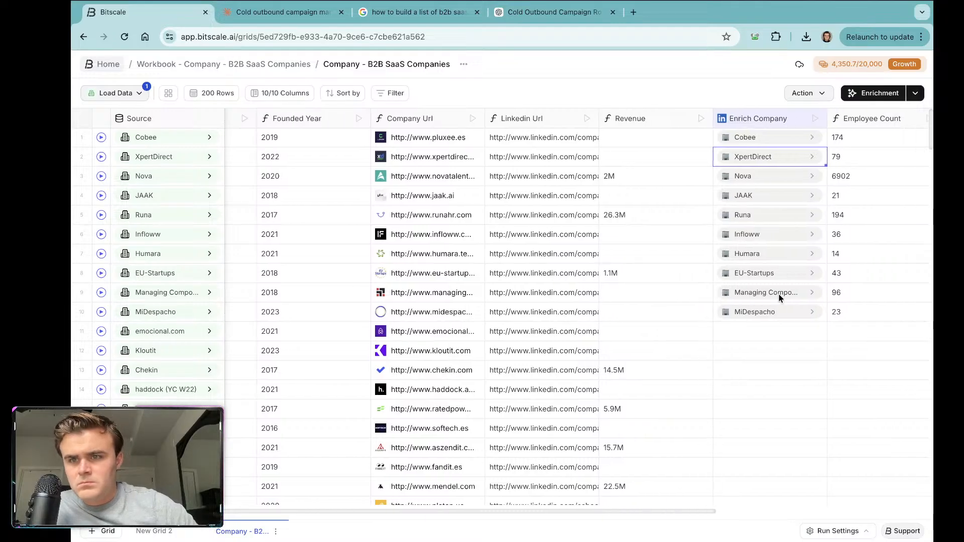
pyautogui.hscroll(3, 778, 293)
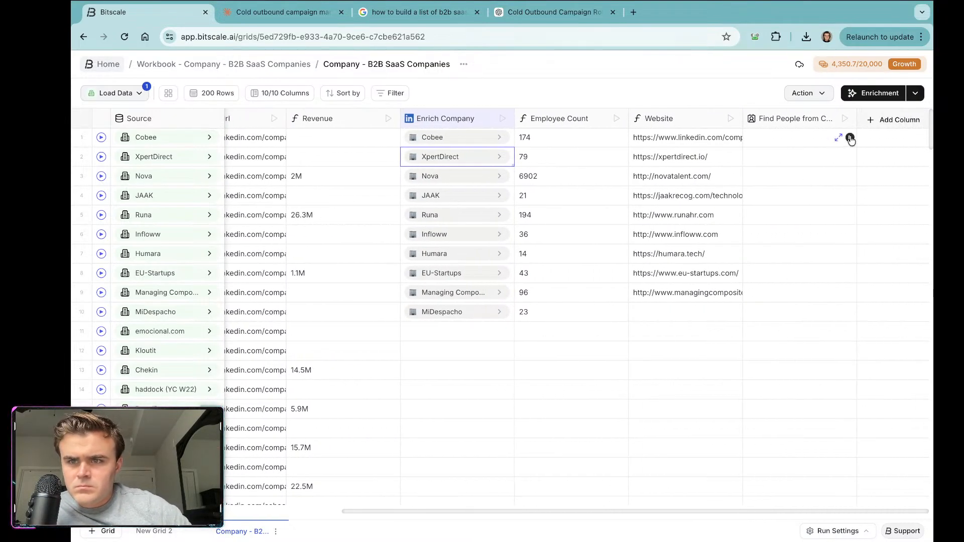
pyautogui.click(849, 138)
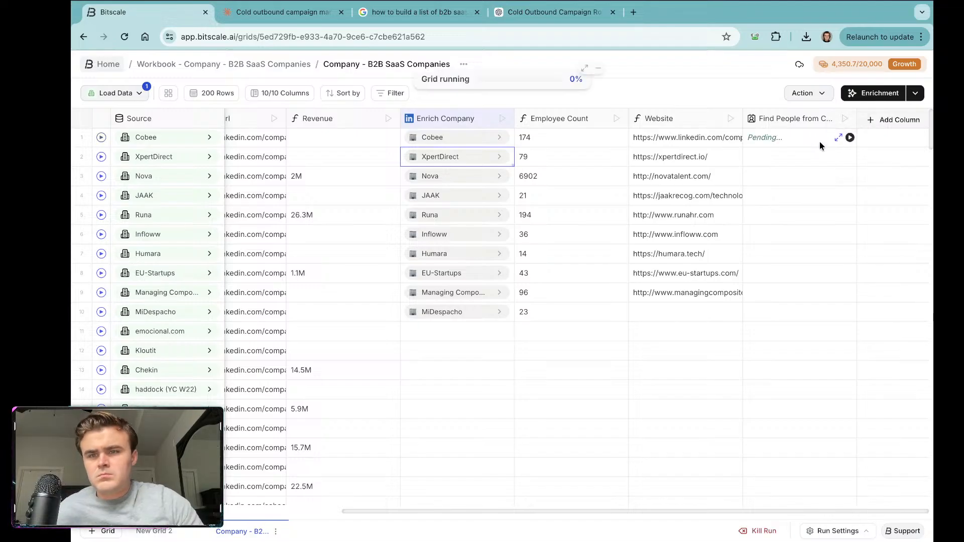
pyautogui.click(794, 138)
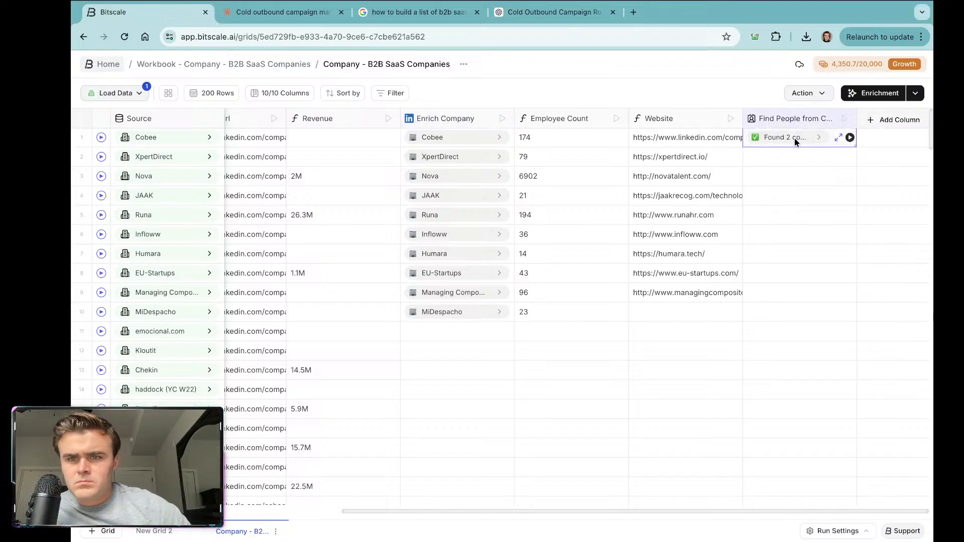
# Step: Open Cobee's people search result and add its Total Results field as a grid column
pyautogui.click(794, 138)
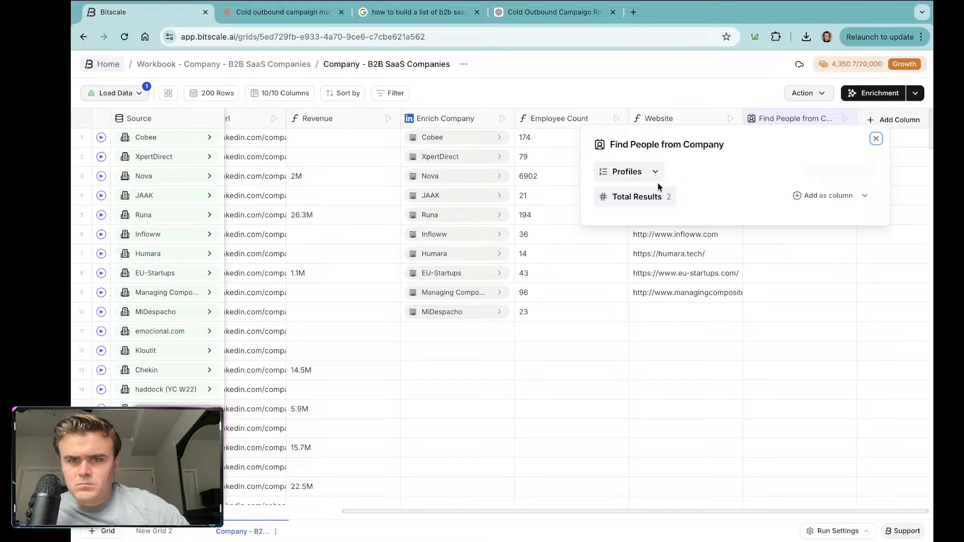
pyautogui.click(655, 172)
pyautogui.click(657, 173)
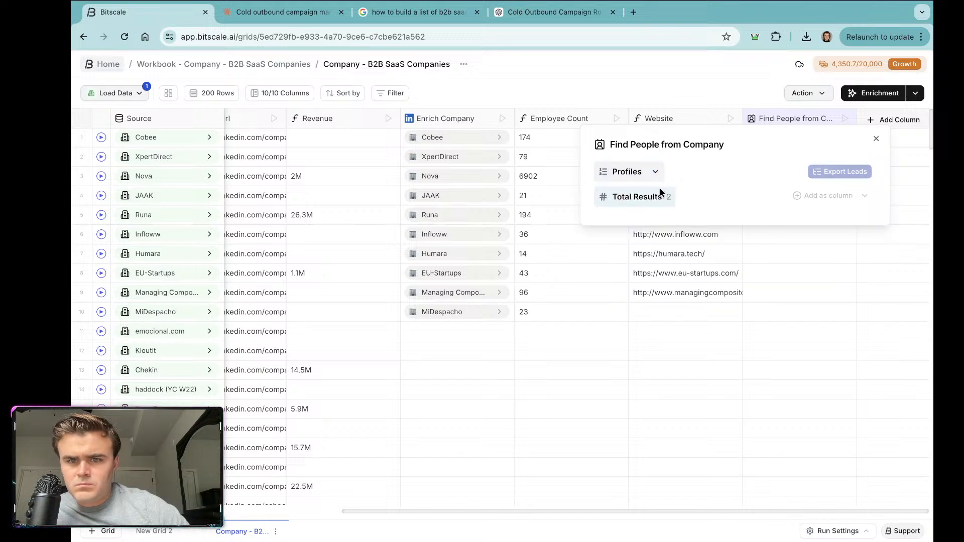
pyautogui.click(797, 197)
pyautogui.click(877, 142)
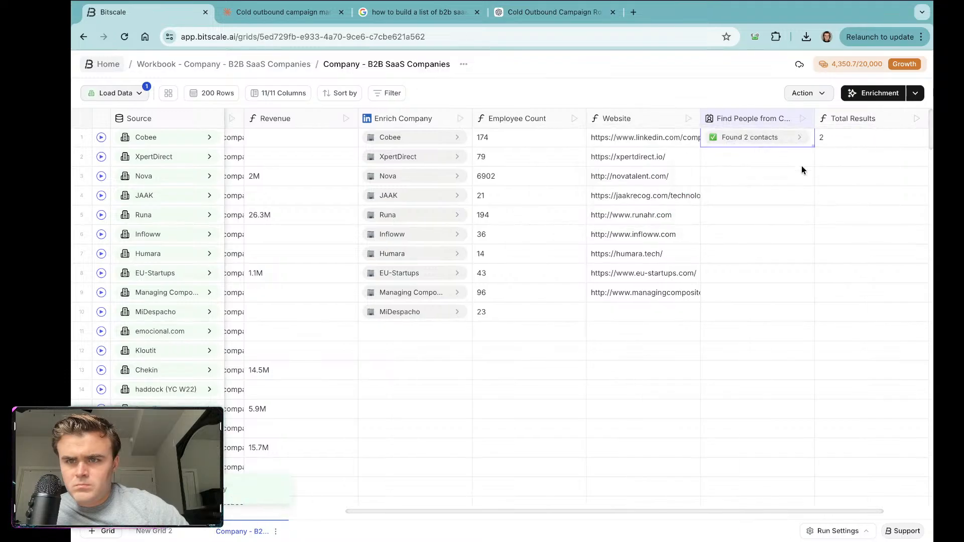
# Step: Reopen Cobee's people search result and examine the first profile's details, including headline, location and title
pyautogui.hscroll(3, 802, 165)
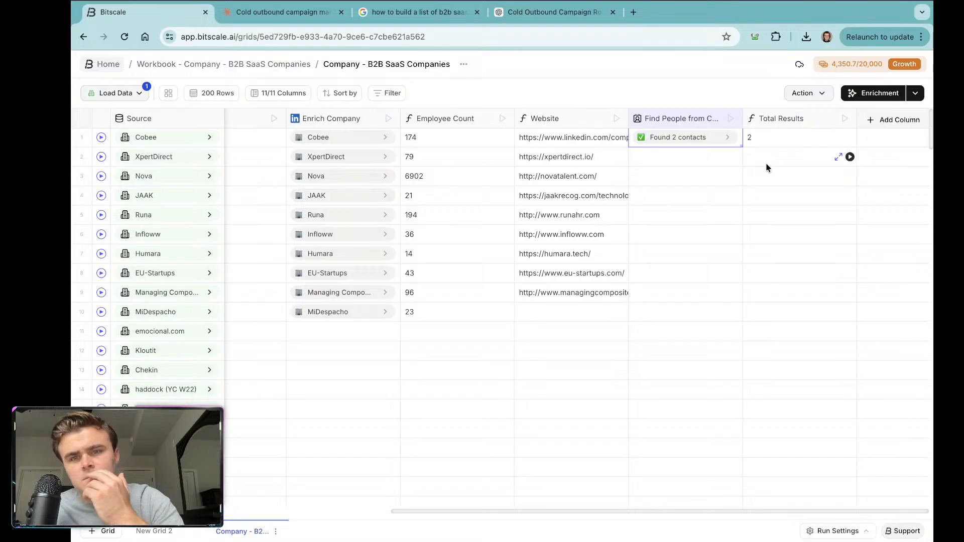
pyautogui.click(692, 140)
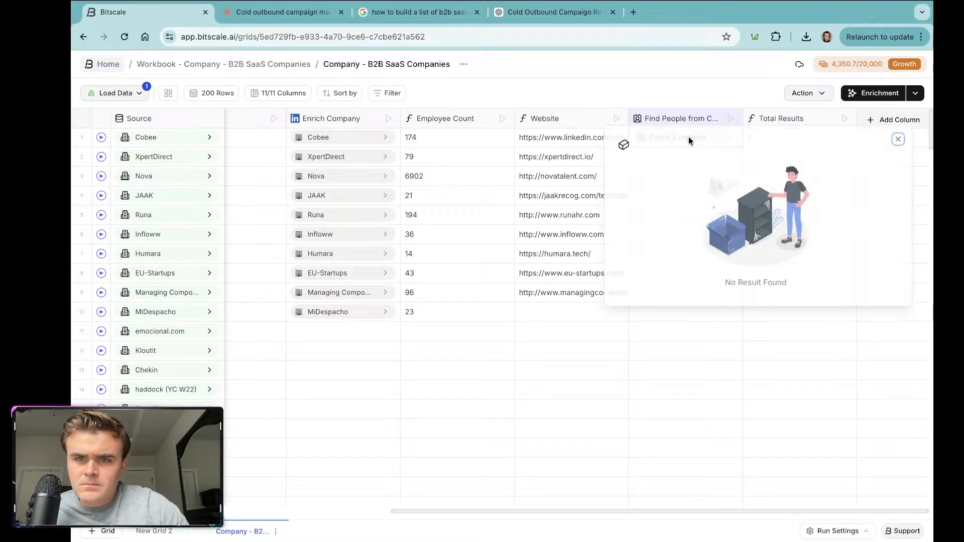
pyautogui.click(656, 174)
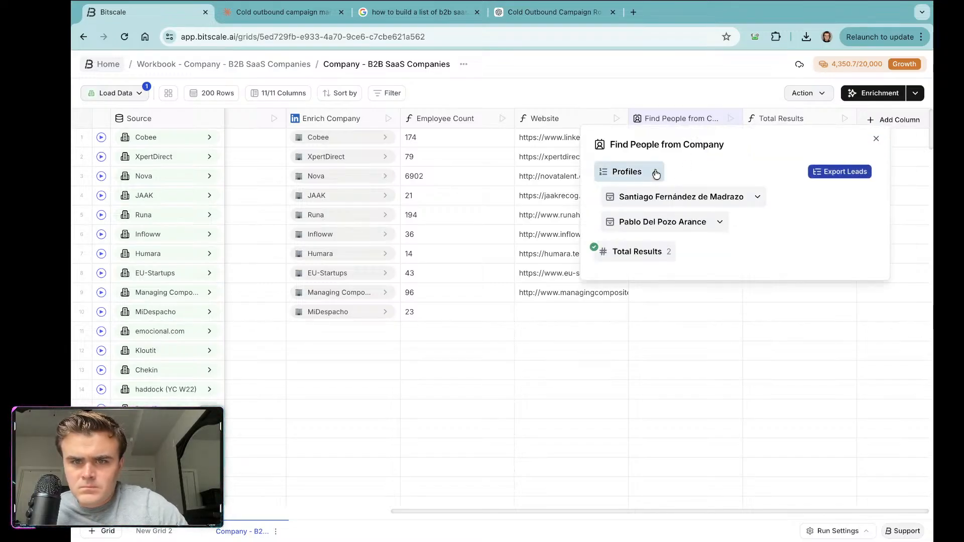
pyautogui.click(758, 196)
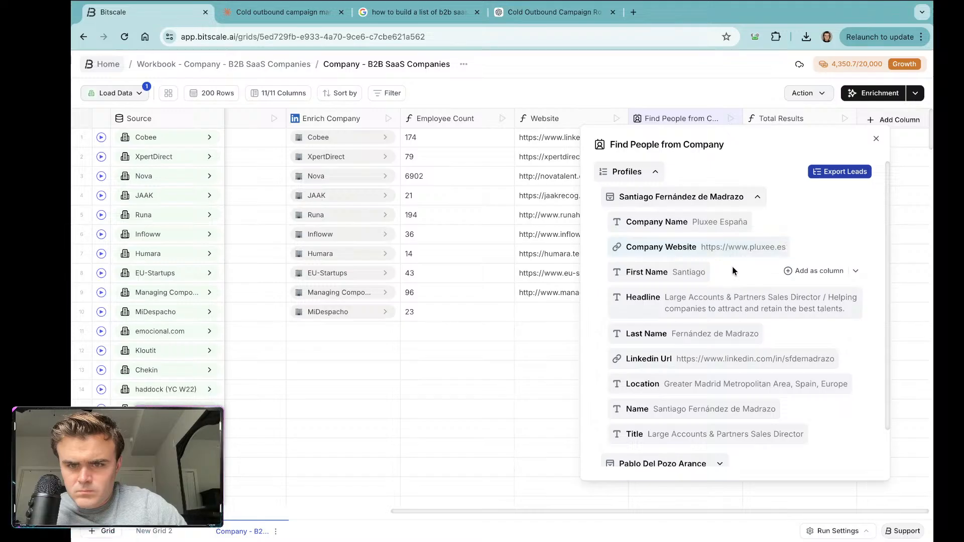
pyautogui.scroll(-1, 732, 267)
pyautogui.scroll(-2, 772, 307)
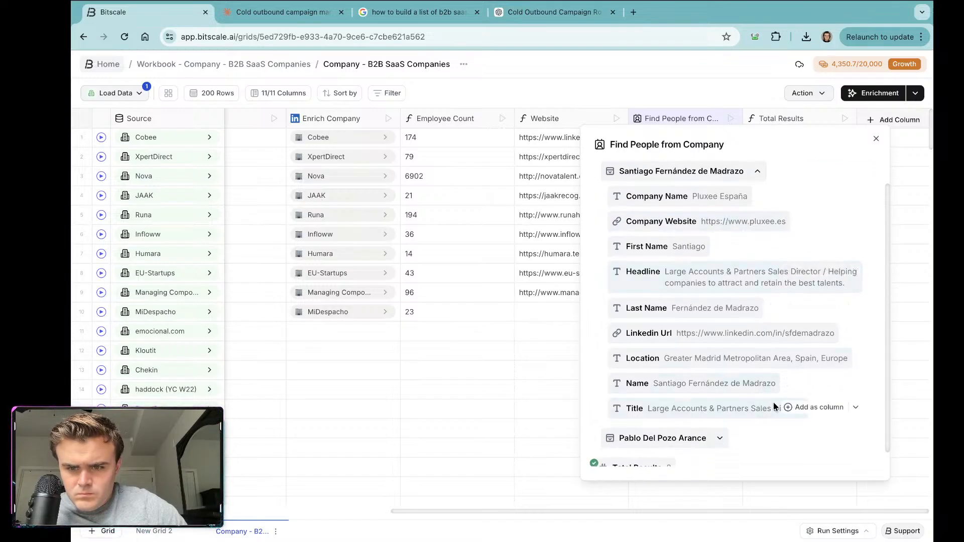
# Step: Try to add the first profile's Title field as a grid column, and close the result details
pyautogui.click(818, 407)
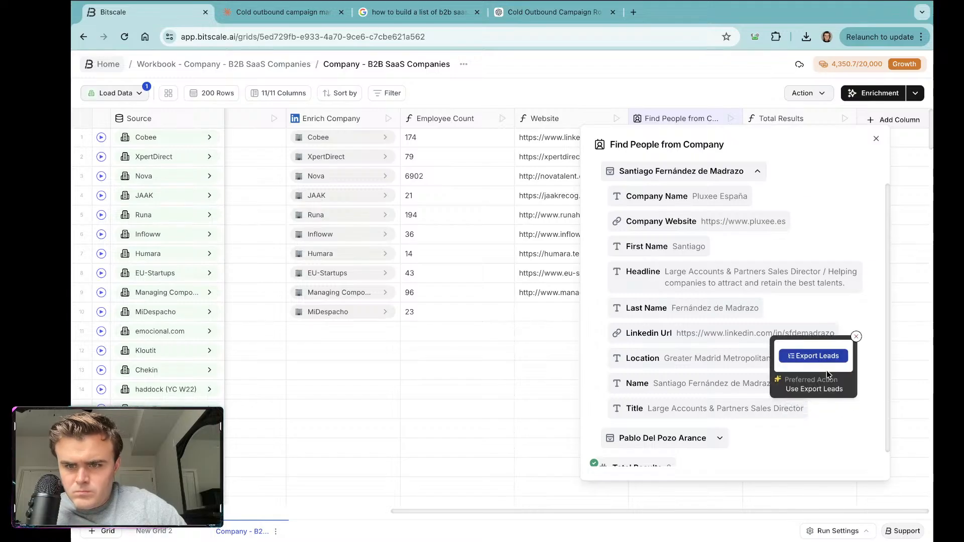
pyautogui.click(856, 337)
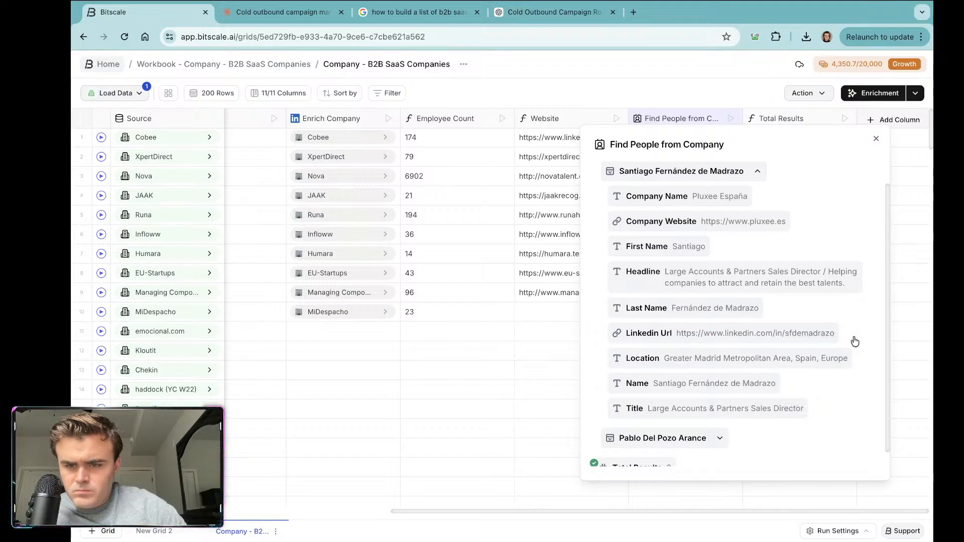
pyautogui.click(876, 138)
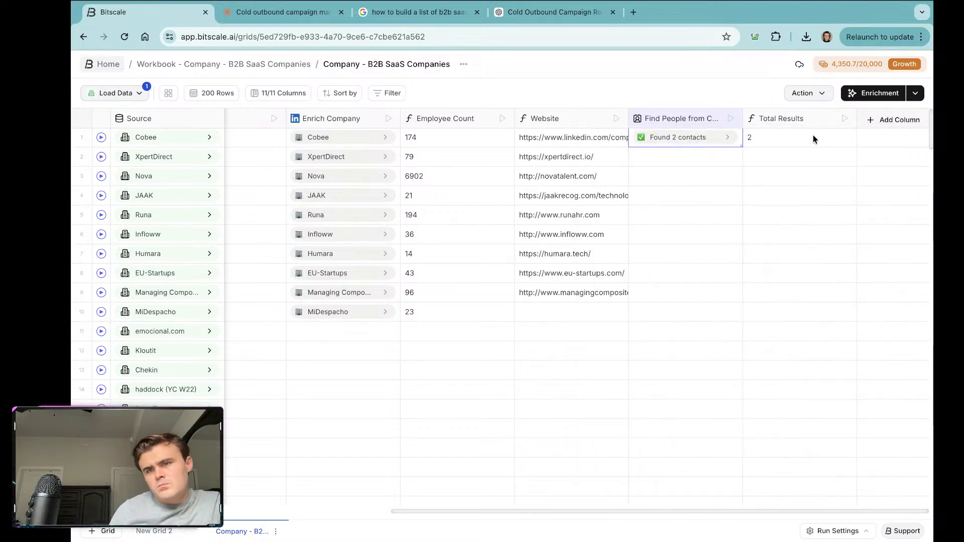
pyautogui.click(873, 123)
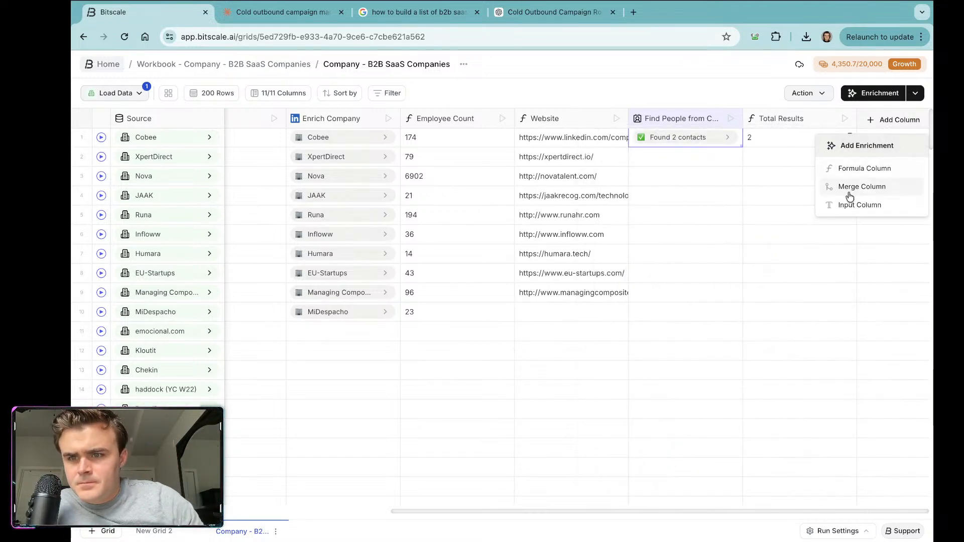
pyautogui.click(859, 98)
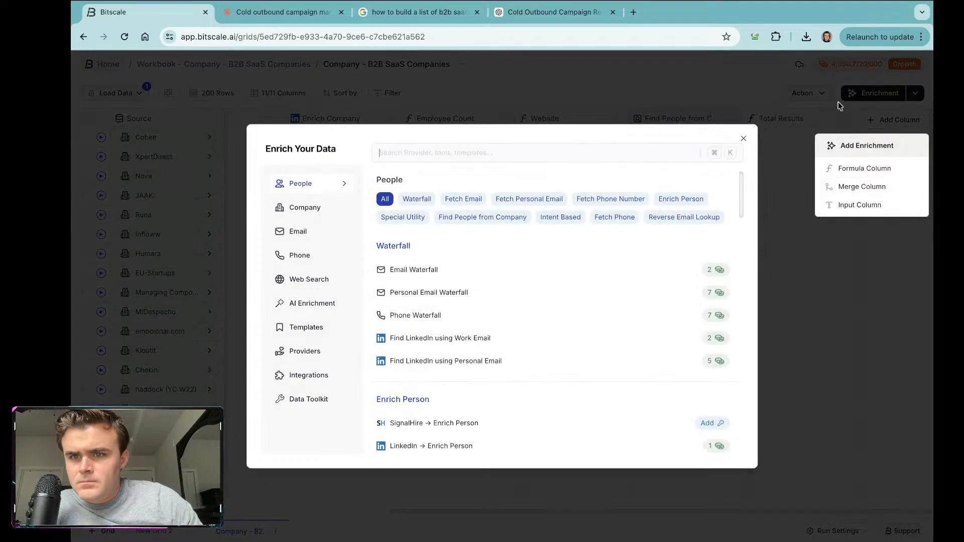
pyautogui.click(731, 94)
pyautogui.click(807, 93)
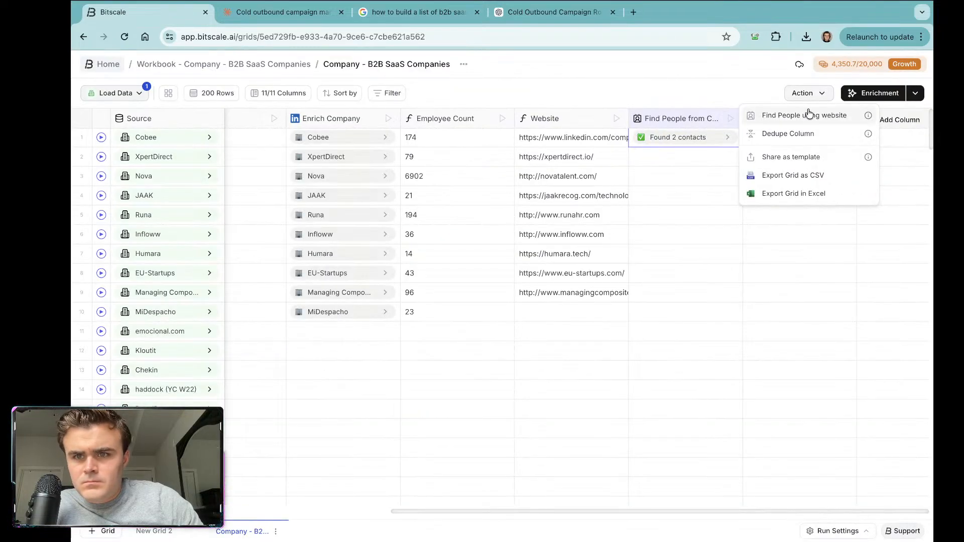
pyautogui.click(734, 91)
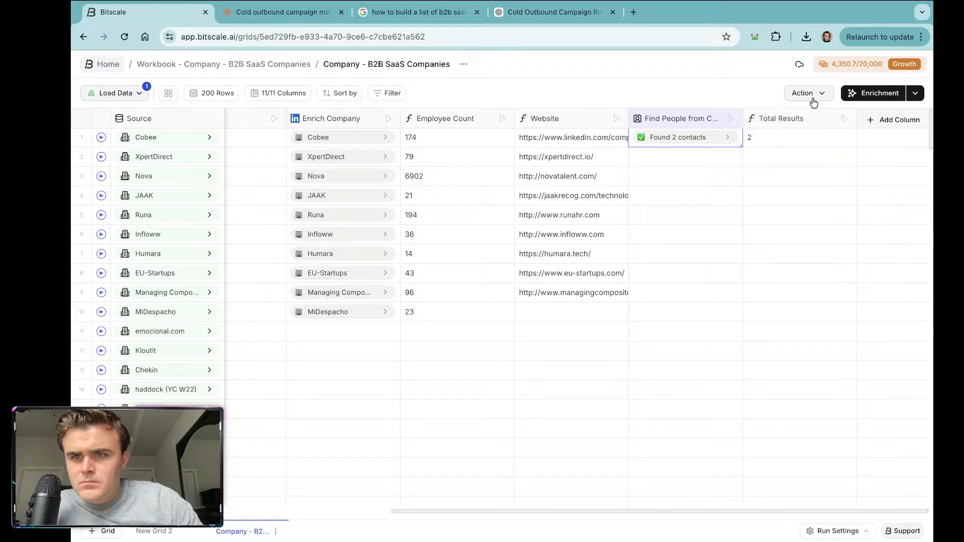
# Step: Search the enrichments for expo and add the Export to Grid enrichment to the company grid
pyautogui.click(859, 96)
pyautogui.click(419, 149)
pyautogui.write('e')
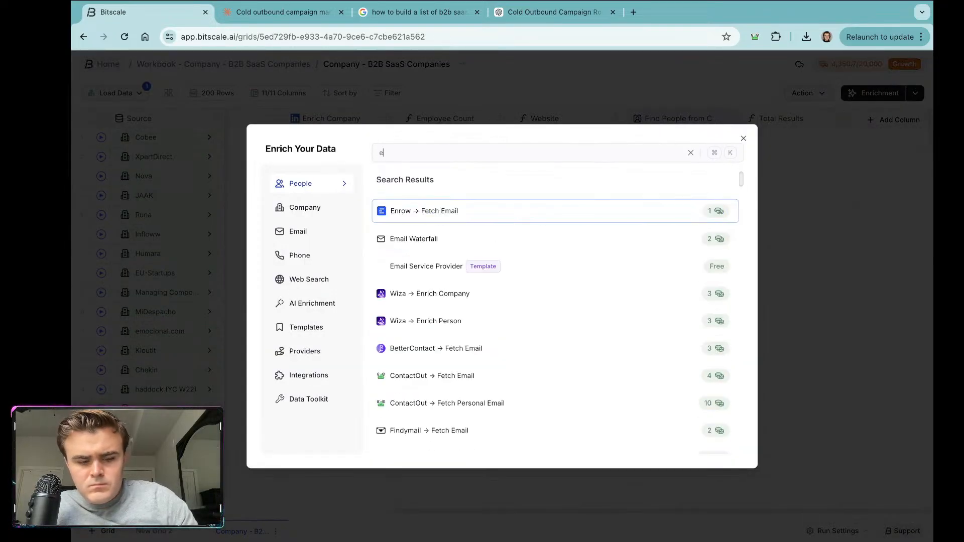
pyautogui.write('xpo')
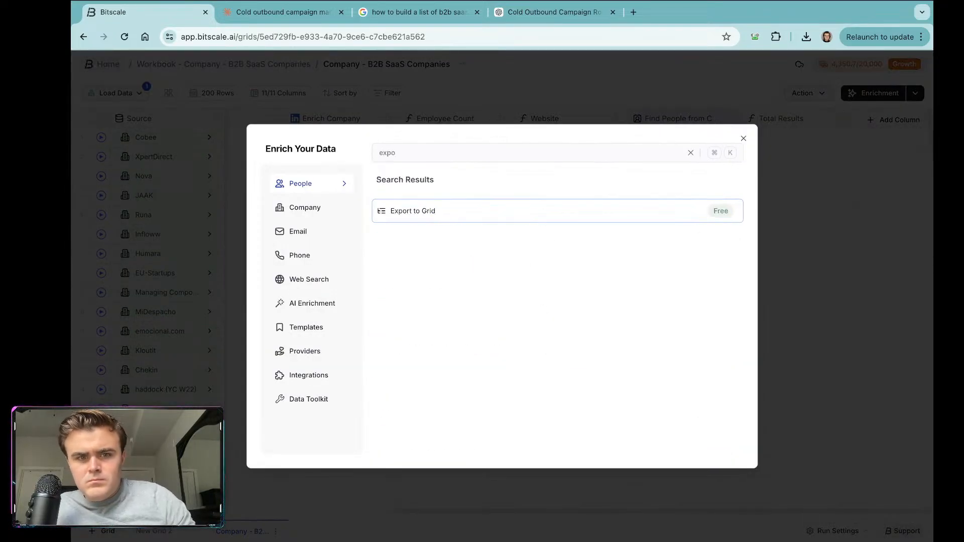
pyautogui.click(426, 213)
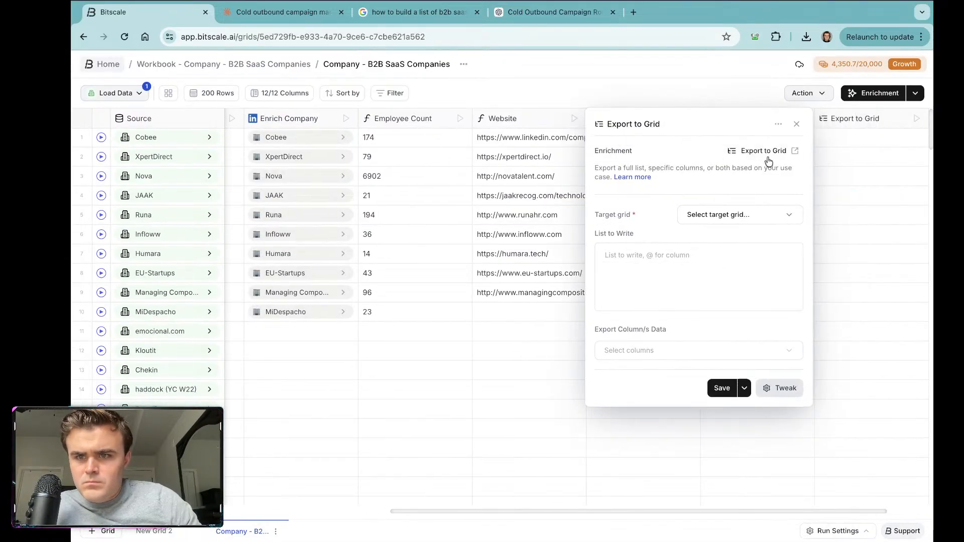
# Step: Close the Export to Grid settings and run the people search enrichment for the XpertDirect row
pyautogui.click(796, 125)
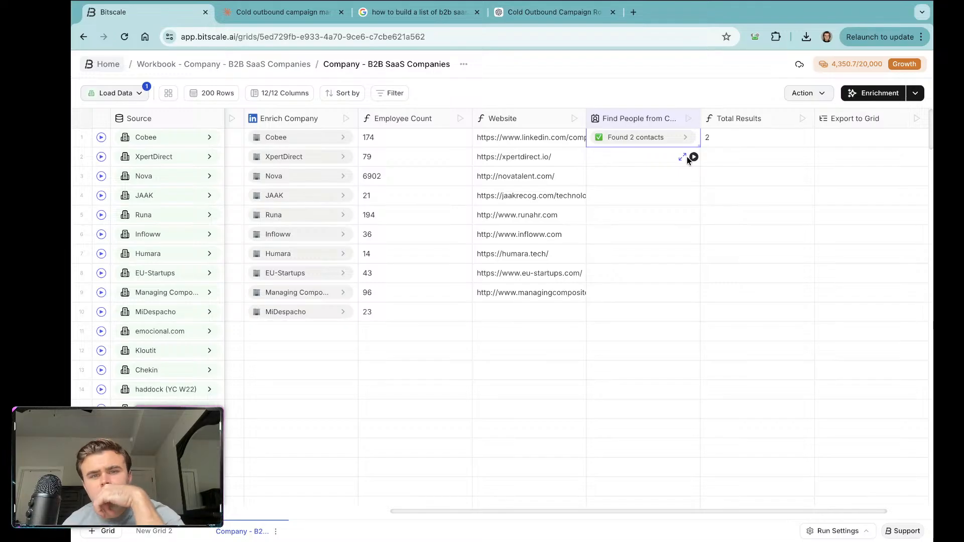
pyautogui.click(694, 157)
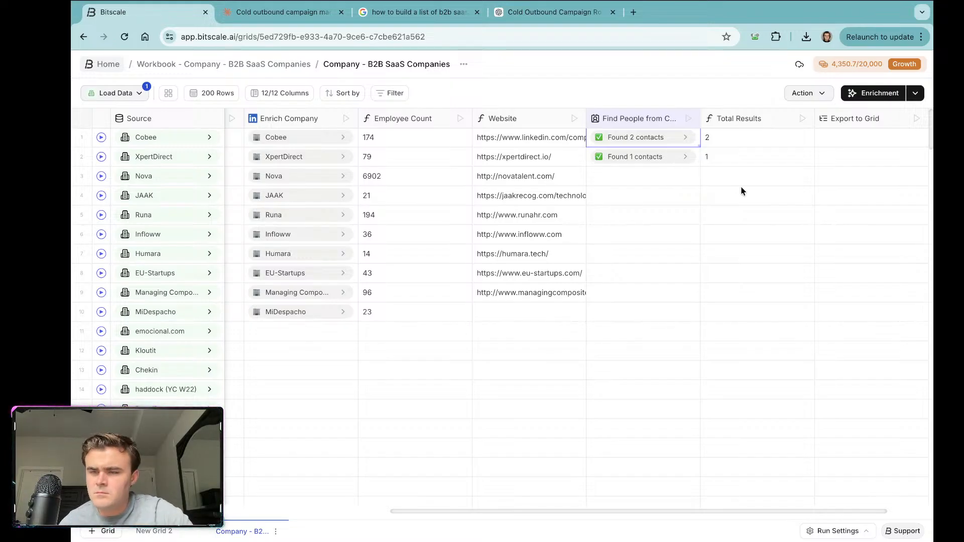
pyautogui.moveTo(697, 281)
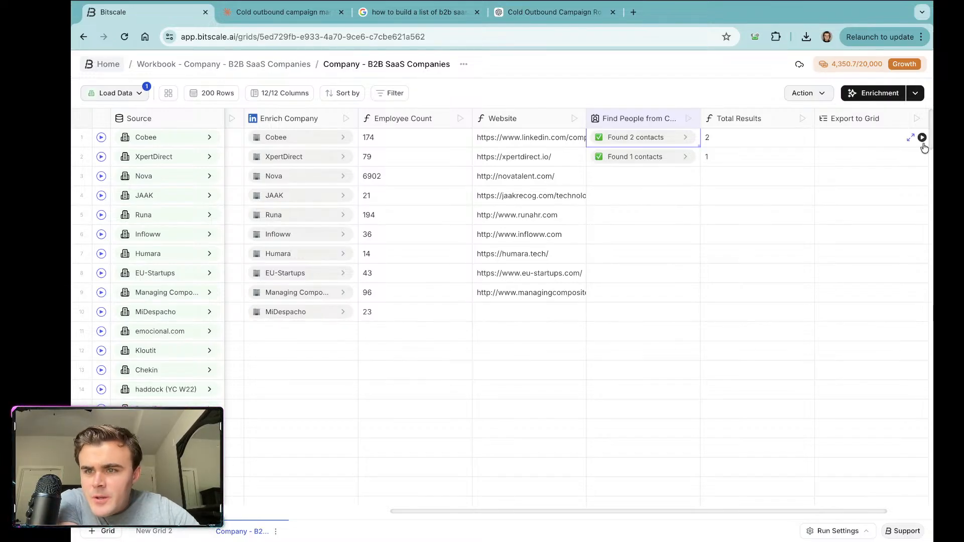
# Step: Check the existing columns and rows of New Grid 2, and return to the company grid
pyautogui.click(860, 118)
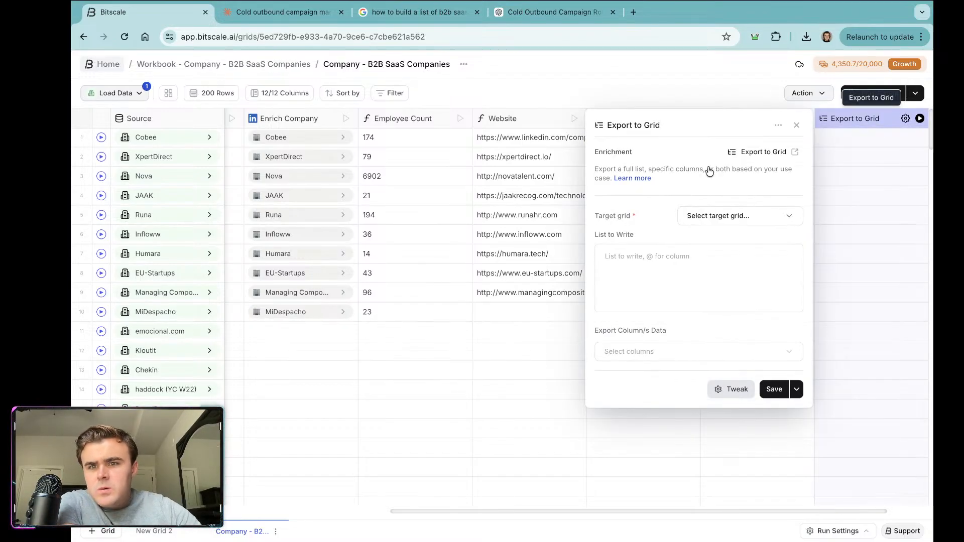
pyautogui.click(154, 532)
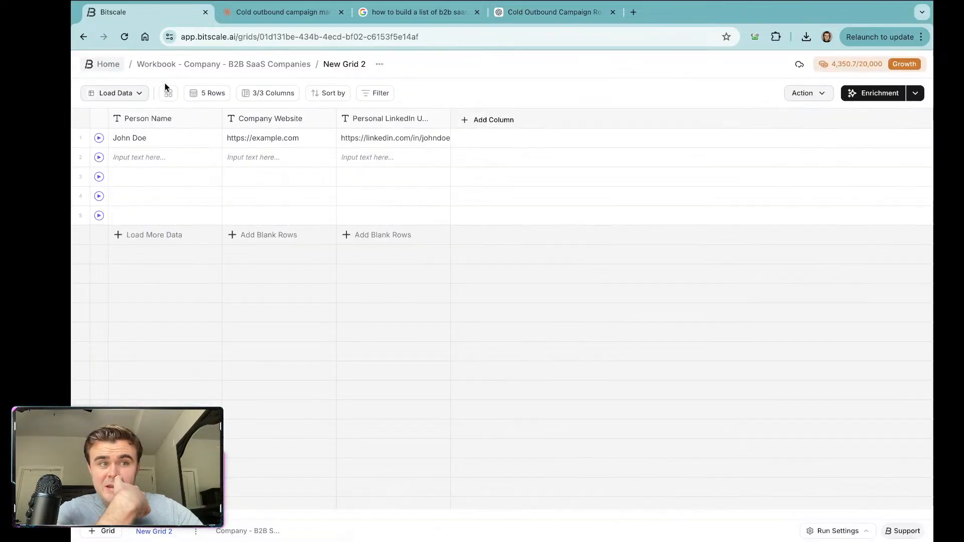
pyautogui.click(236, 531)
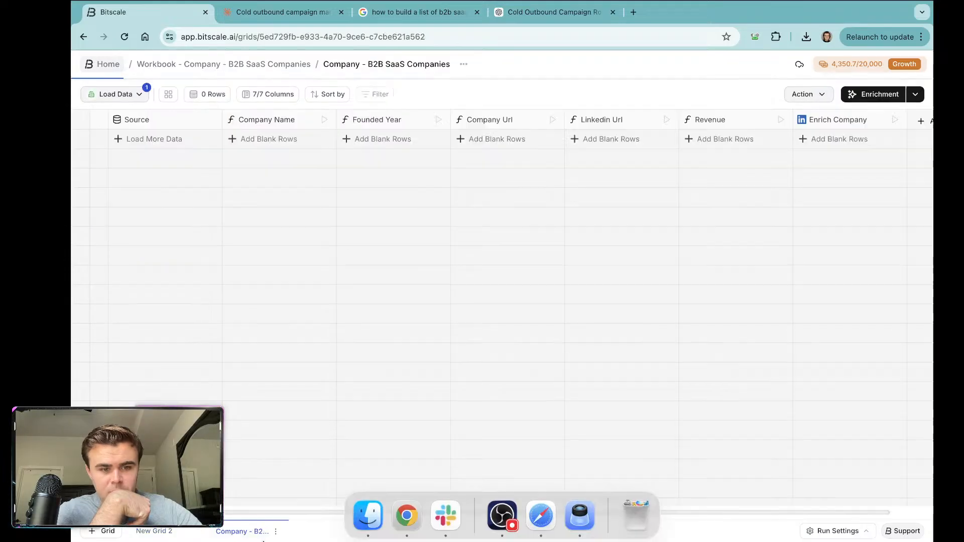
# Step: Try setting New Grid 2 as the Export to Grid target, and close the settings without saving
pyautogui.hscroll(10, 782, 209)
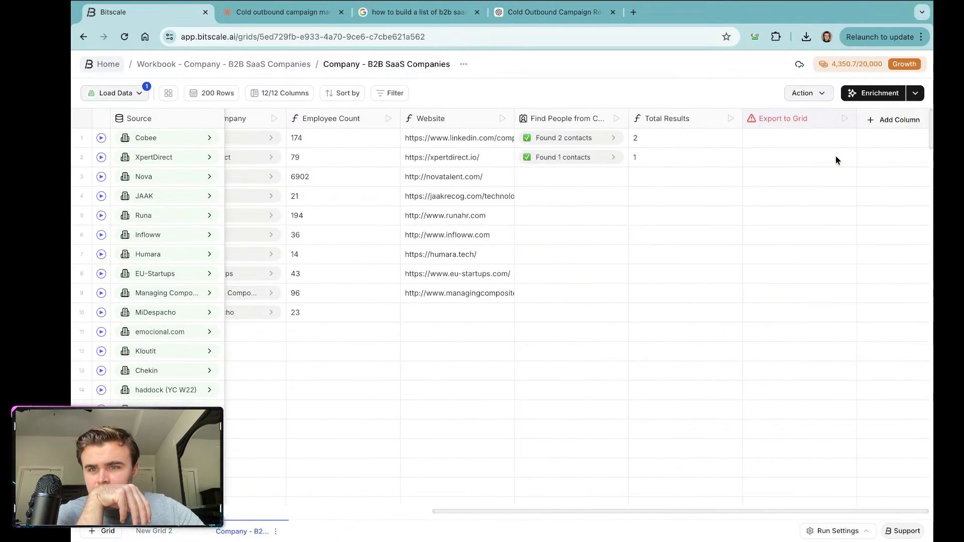
pyautogui.click(788, 118)
pyautogui.click(777, 237)
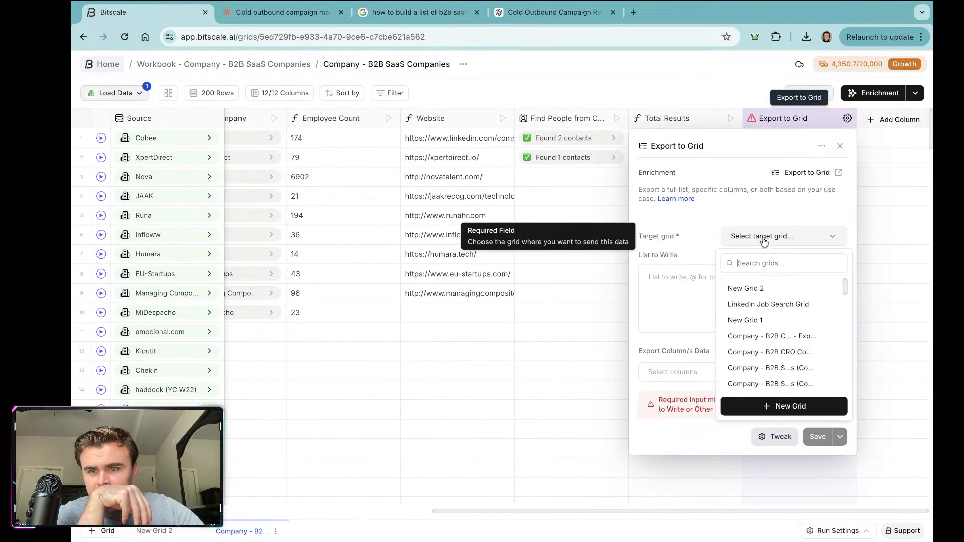
pyautogui.click(750, 288)
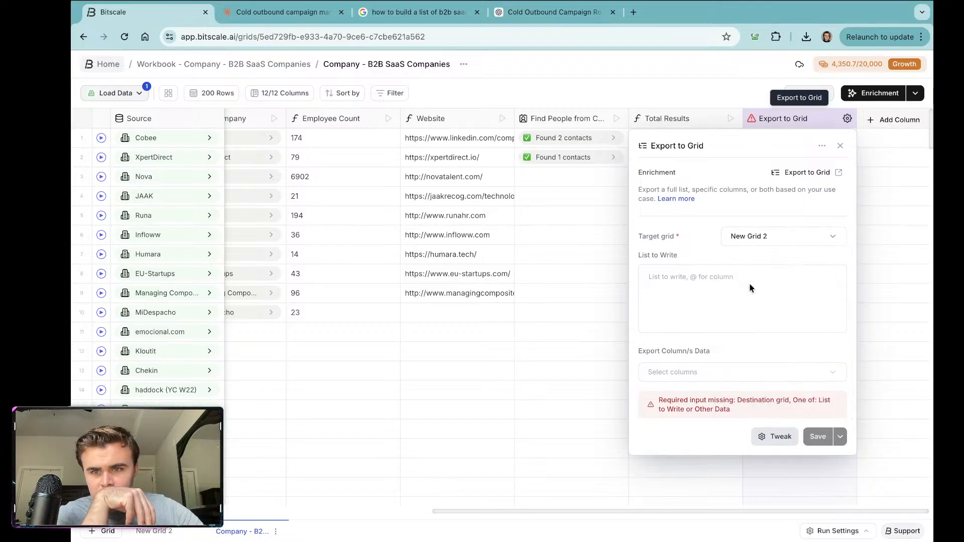
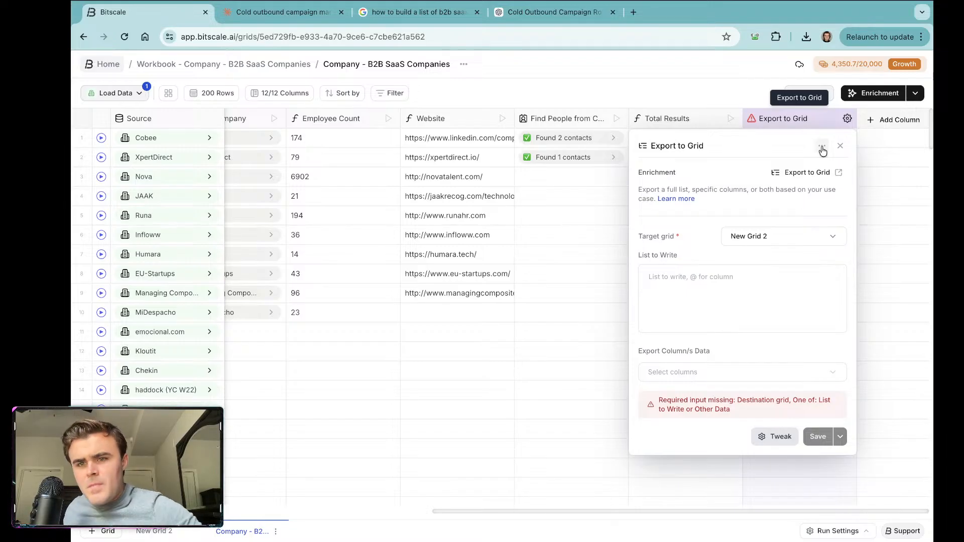
pyautogui.click(840, 147)
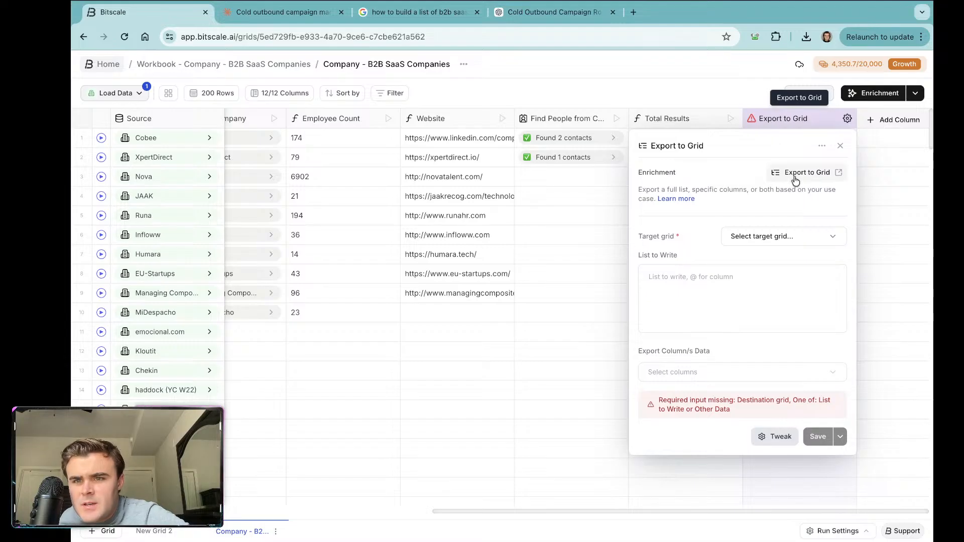
# Step: Try New Grid 2 and LinkedIn Job Search Grid in turn as the export's target grid
pyautogui.click(779, 236)
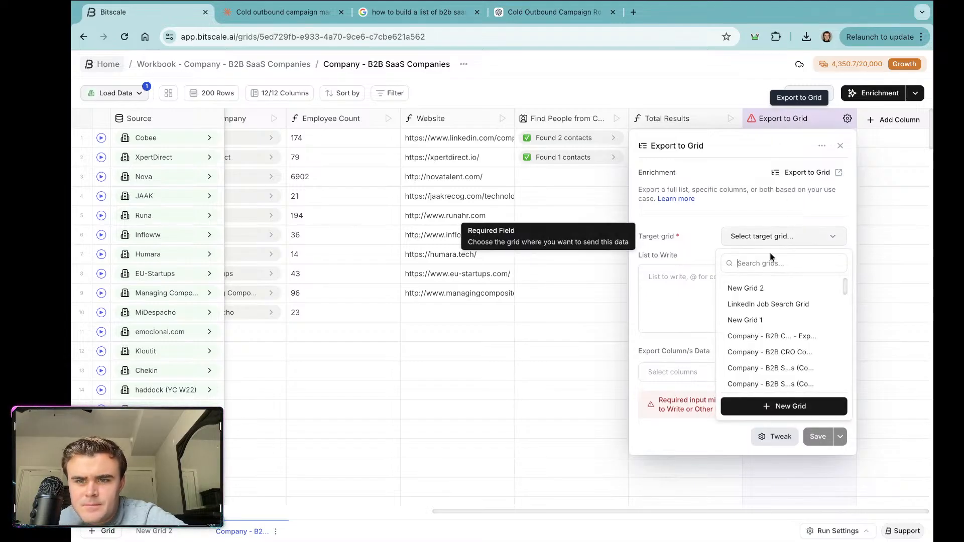
pyautogui.click(762, 284)
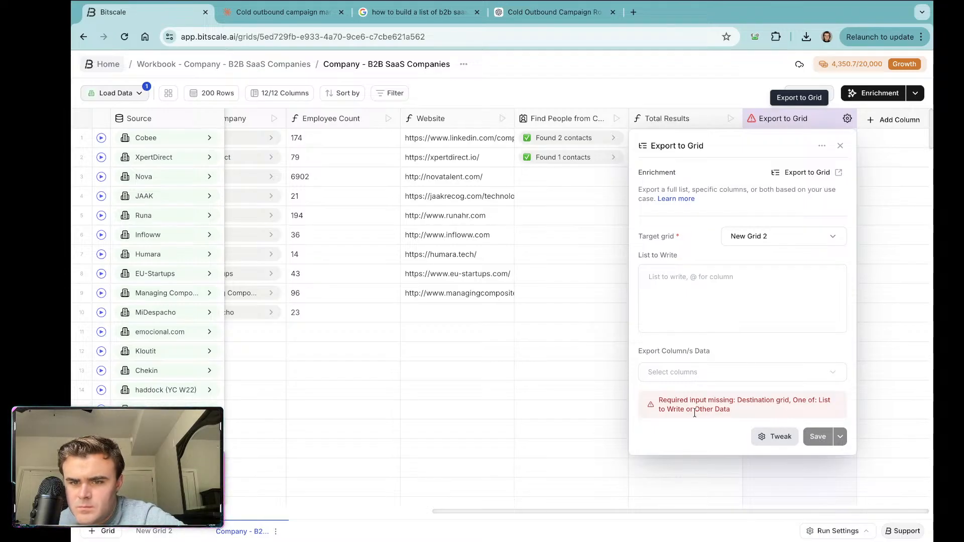
pyautogui.click(773, 236)
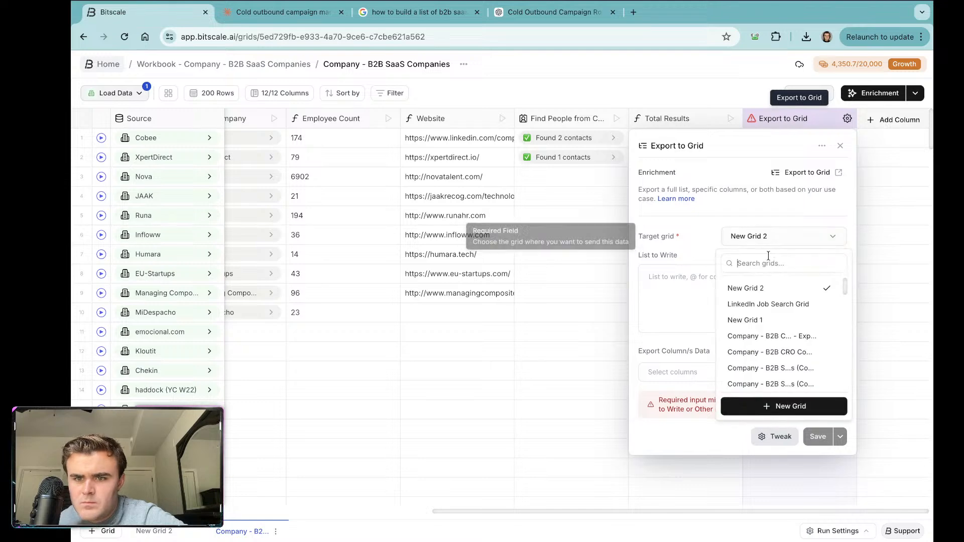
pyautogui.click(767, 303)
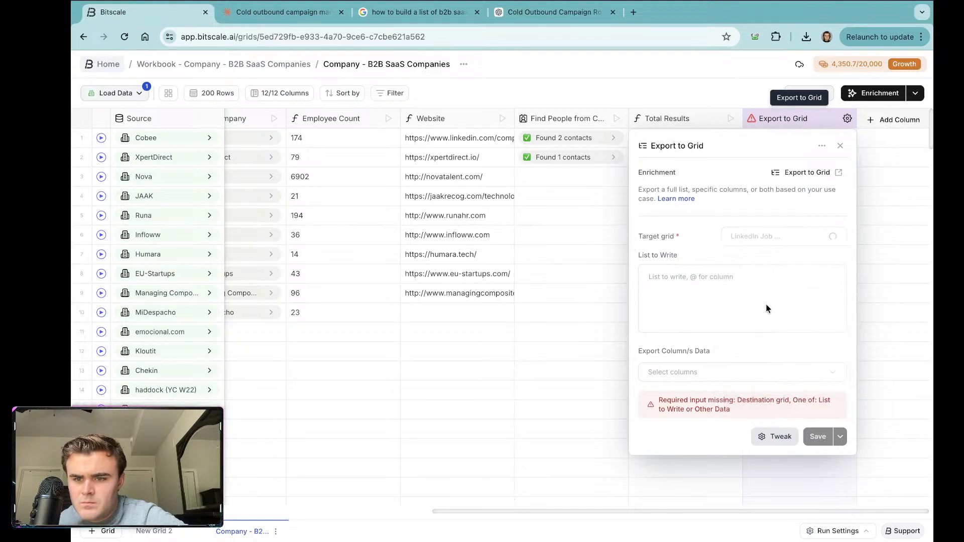
# Step: Look through the available target grids, search them for "new grid", and close the export settings
pyautogui.click(763, 243)
pyautogui.scroll(-5, 760, 321)
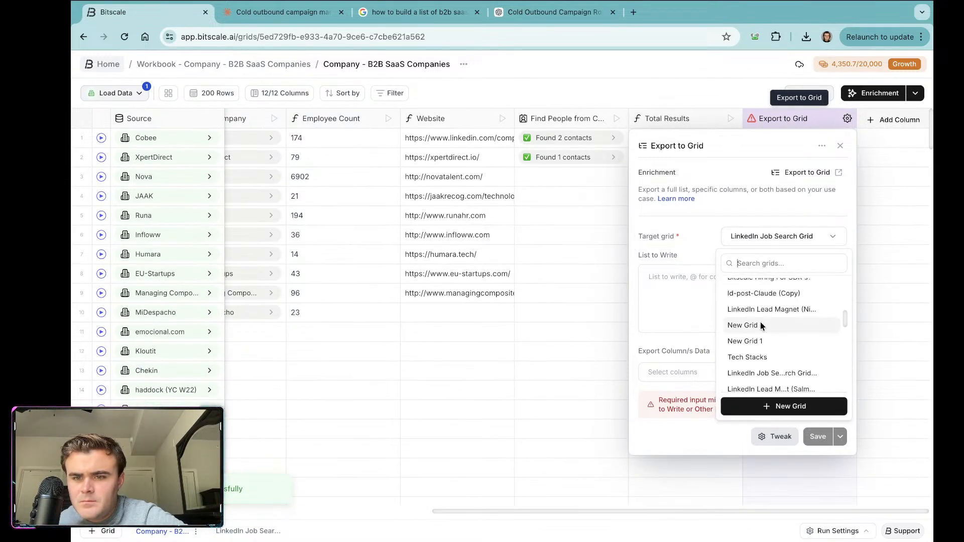
pyautogui.scroll(-3, 760, 334)
pyautogui.scroll(8, 760, 334)
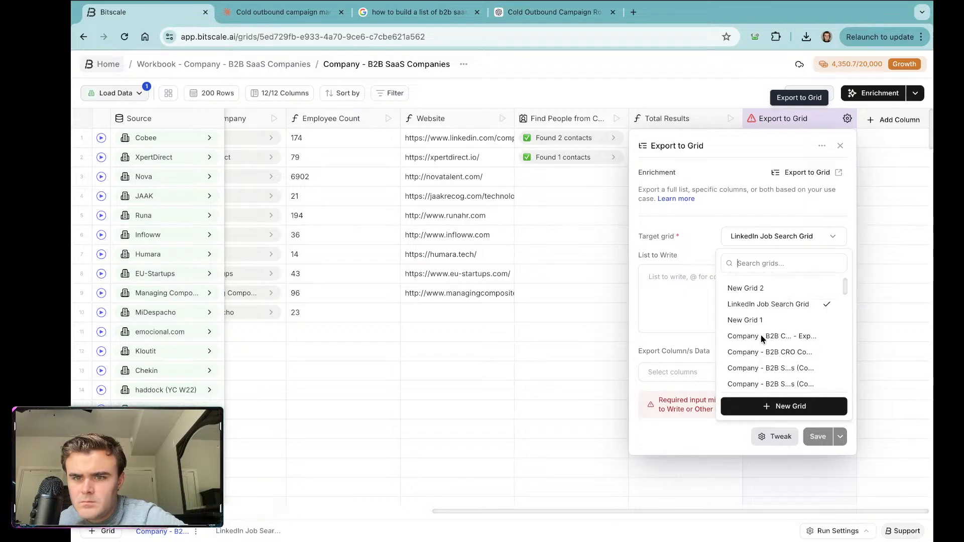
pyautogui.write('new ')
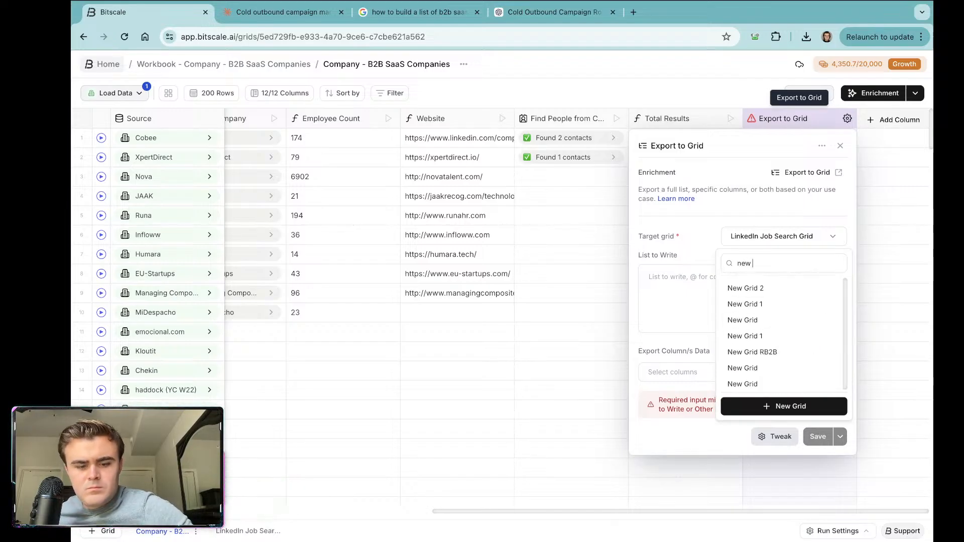
pyautogui.write('grid')
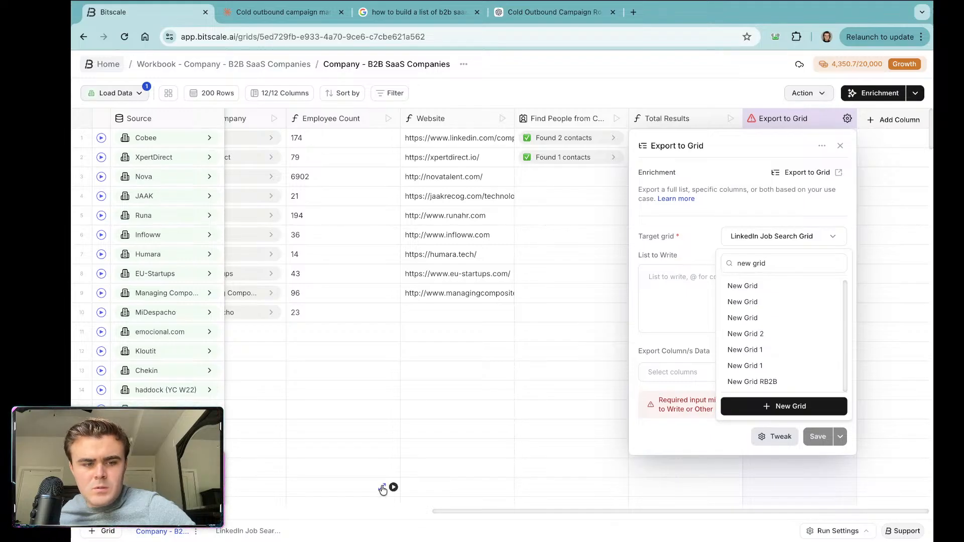
pyautogui.click(382, 448)
# Step: Examine the LinkedIn Job Search Grid's columns and compare them with the company grid's columns
pyautogui.click(236, 532)
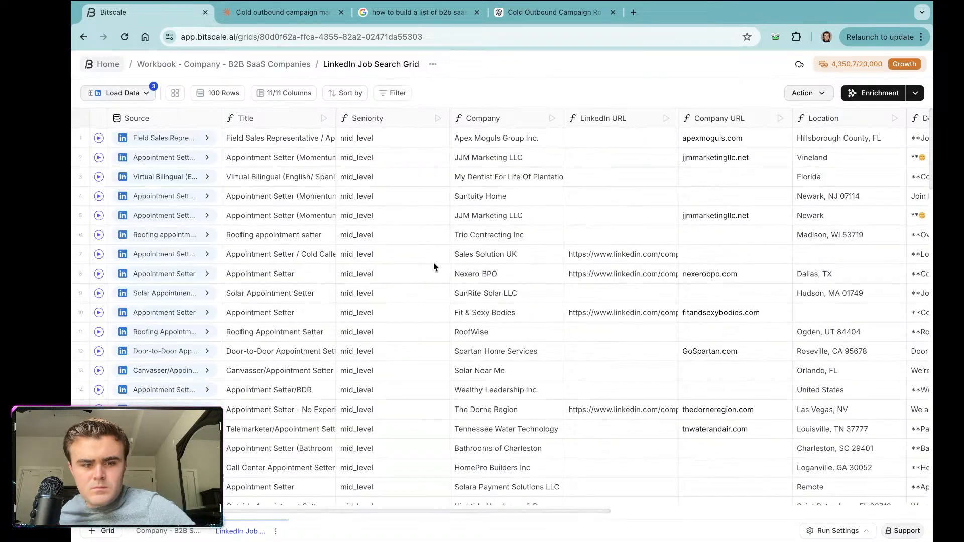
pyautogui.hscroll(10, 434, 263)
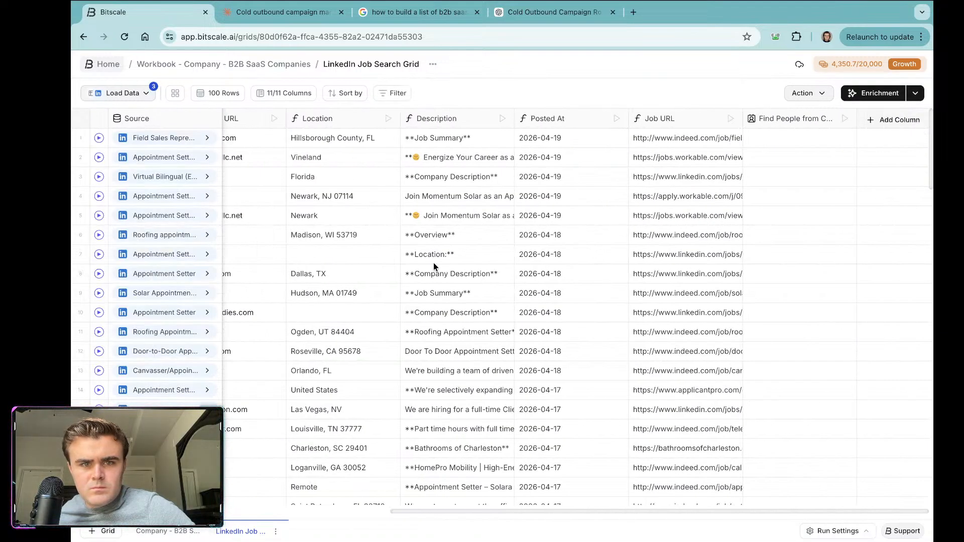
pyautogui.hscroll(-10, 433, 263)
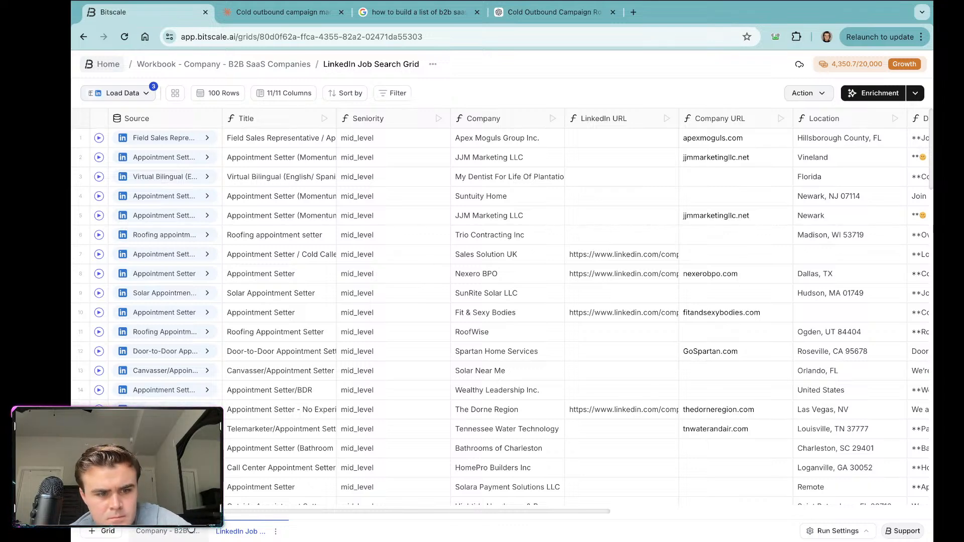
pyautogui.click(184, 532)
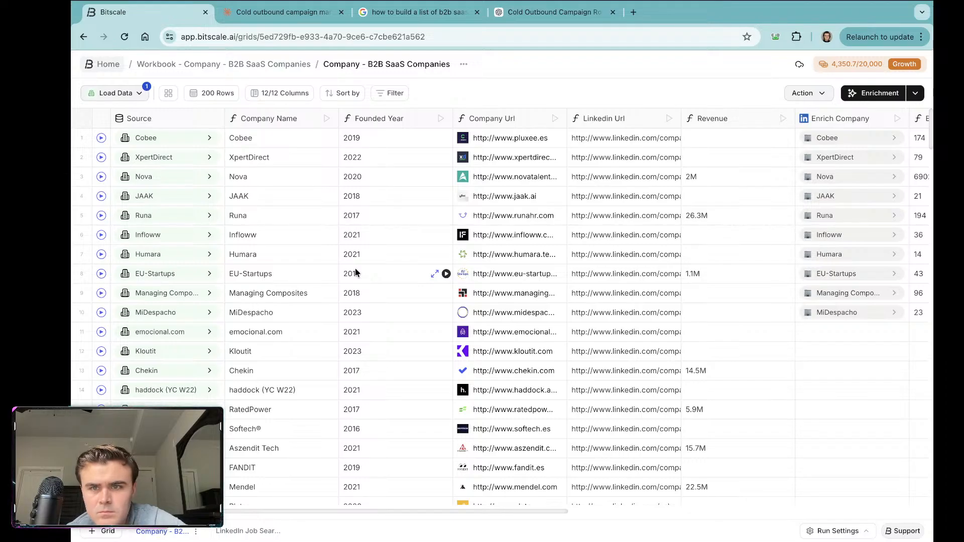
pyautogui.hscroll(5, 354, 272)
pyautogui.hscroll(8, 354, 273)
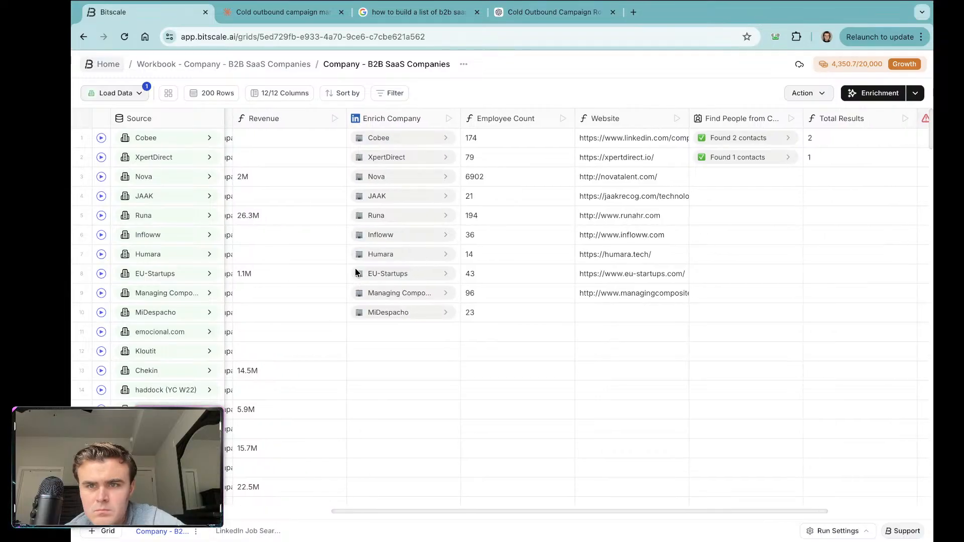
pyautogui.hscroll(5, 355, 273)
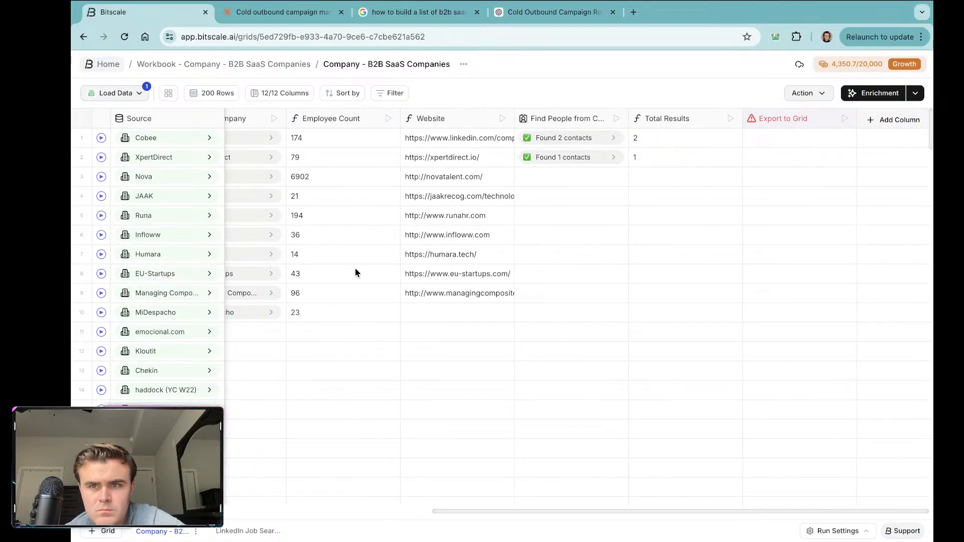
# Step: Examine the LinkedIn Job Search Grid's rows and its grid options, and return to the company grid
pyautogui.click(262, 533)
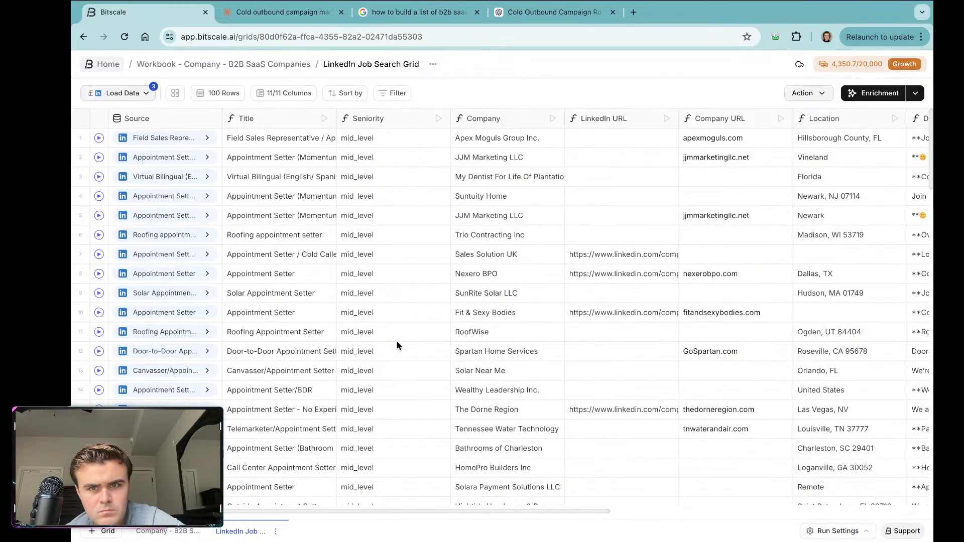
pyautogui.scroll(-20, 397, 345)
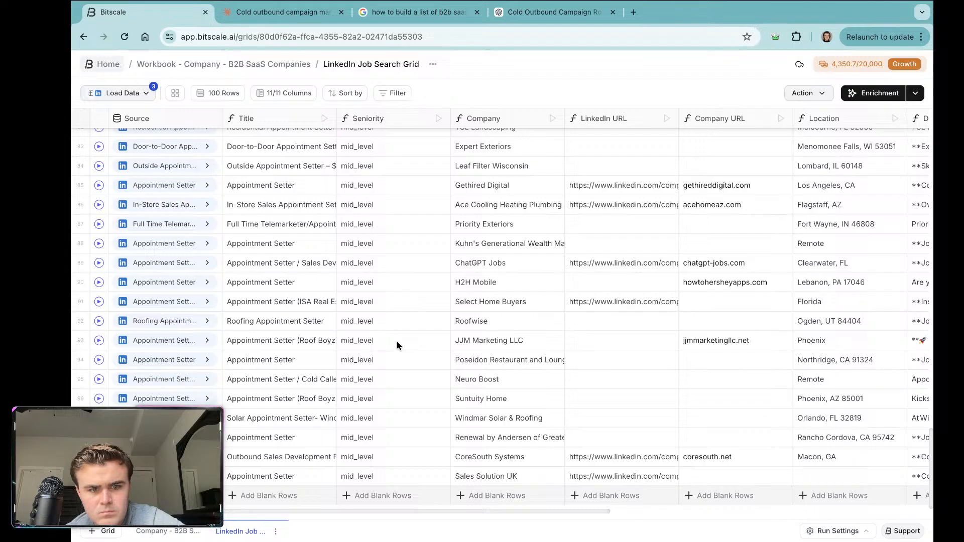
pyautogui.scroll(20, 397, 345)
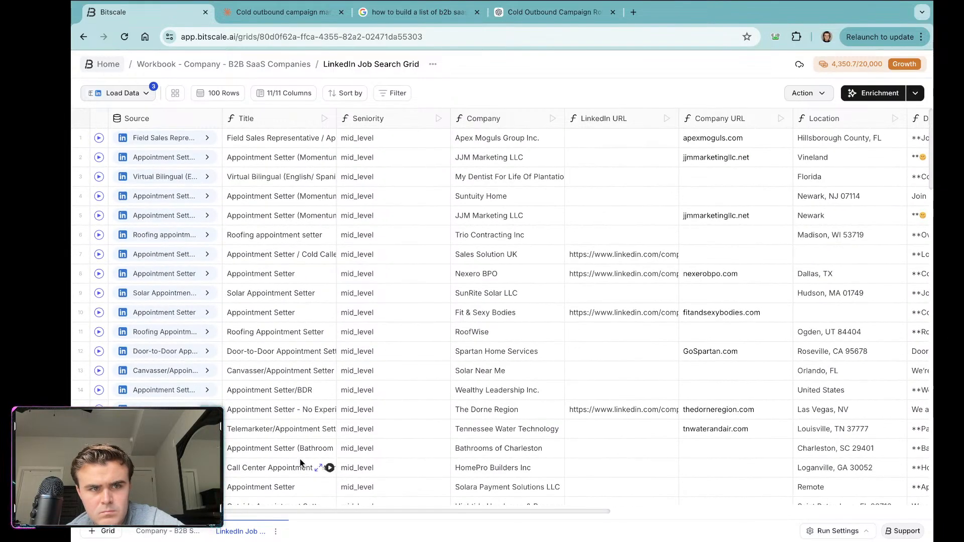
pyautogui.click(276, 534)
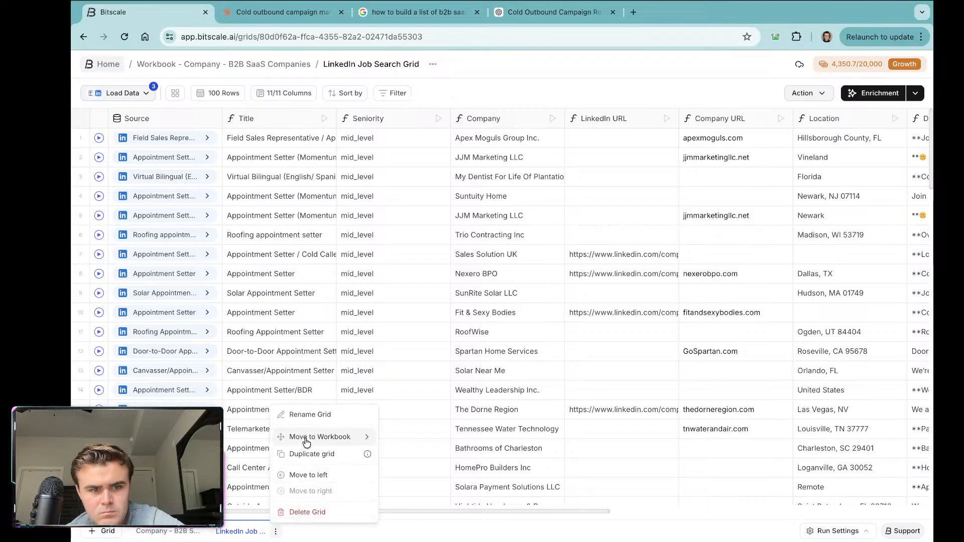
pyautogui.click(170, 536)
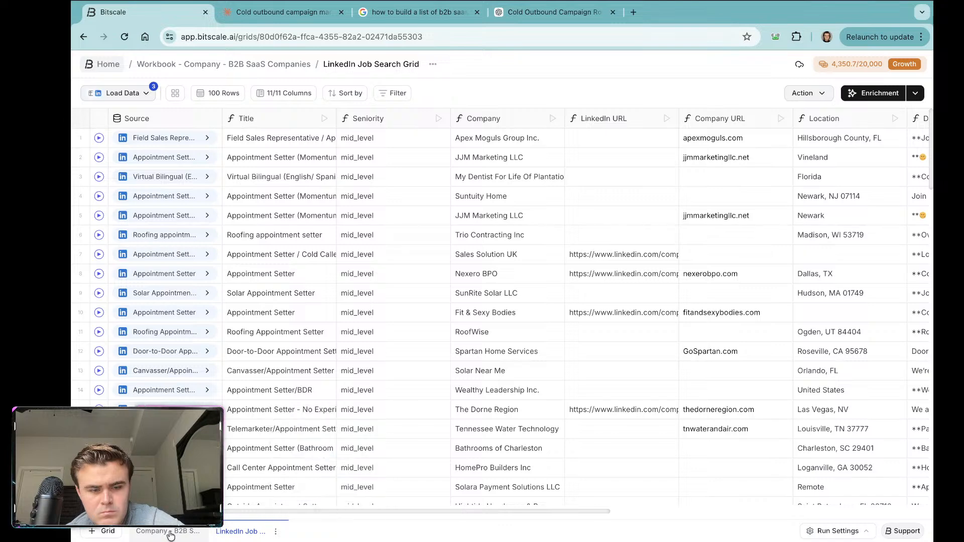
pyautogui.click(170, 535)
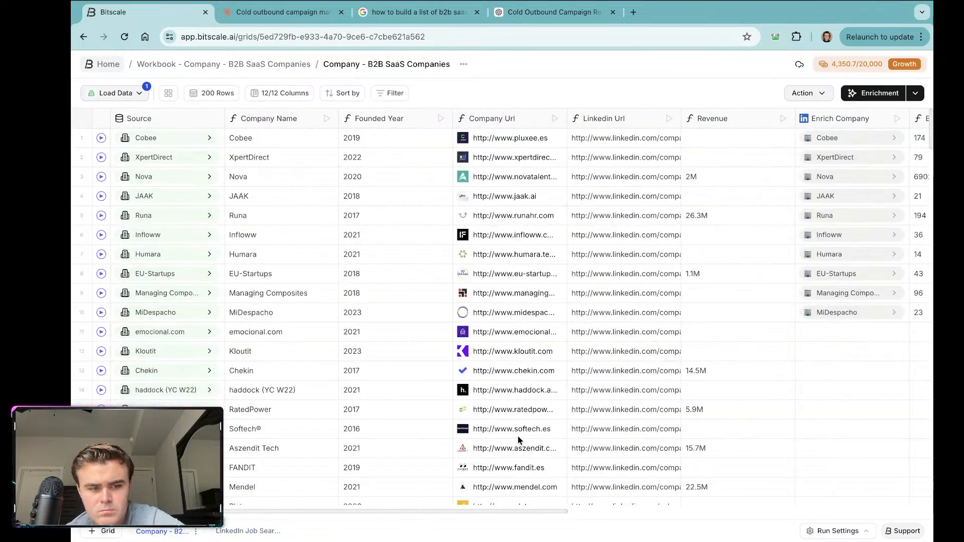
pyautogui.hscroll(10, 743, 387)
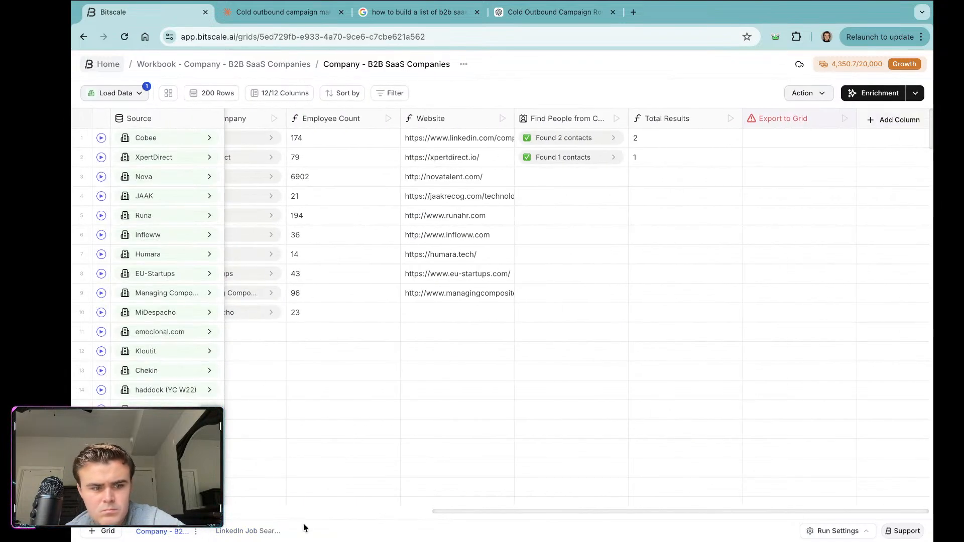
# Step: Add a new blank grid to the B2B SaaS Companies workbook
pyautogui.click(105, 531)
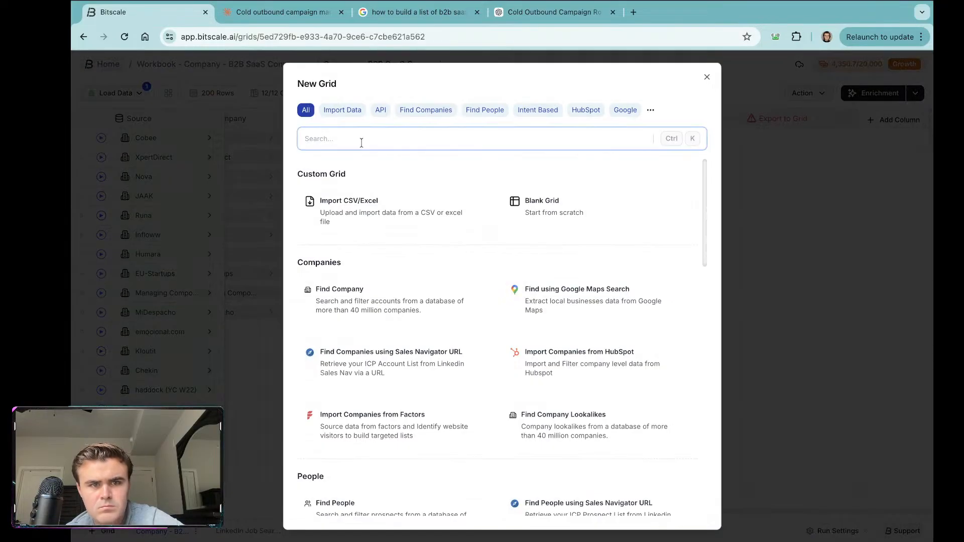
pyautogui.click(530, 206)
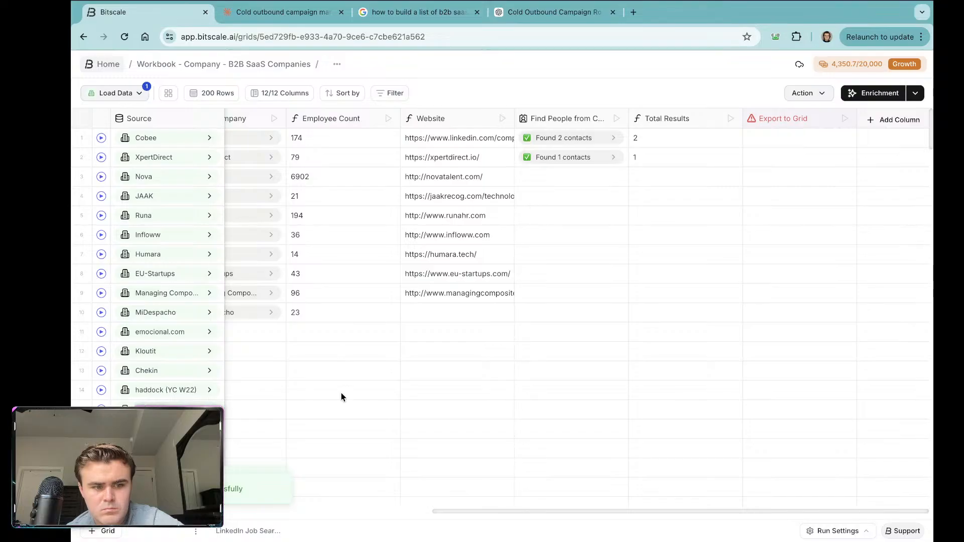
pyautogui.hscroll(-2, 341, 396)
pyautogui.hscroll(-10, 341, 396)
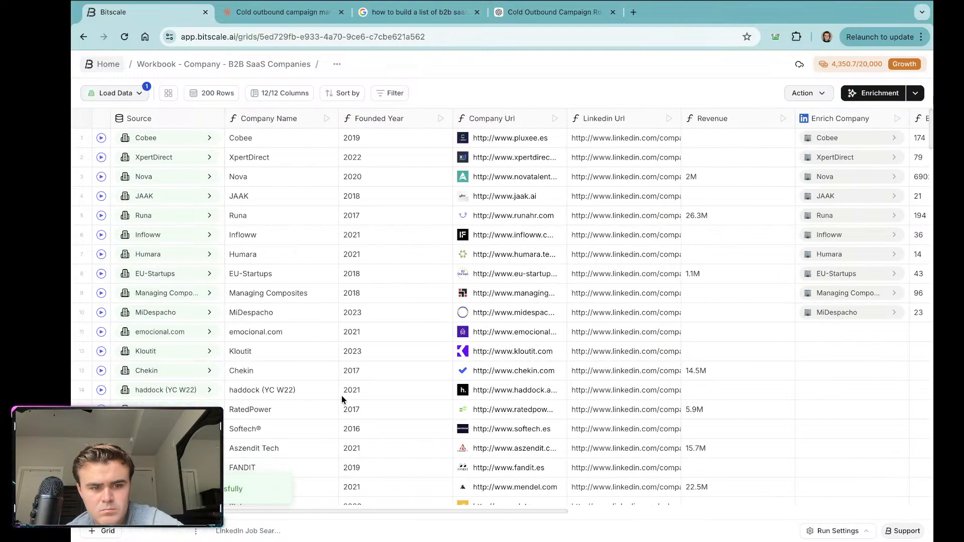
# Step: Examine the company grid's rows and its people and export columns, and look at the LinkedIn Job Search Grid
pyautogui.scroll(-1, 272, 468)
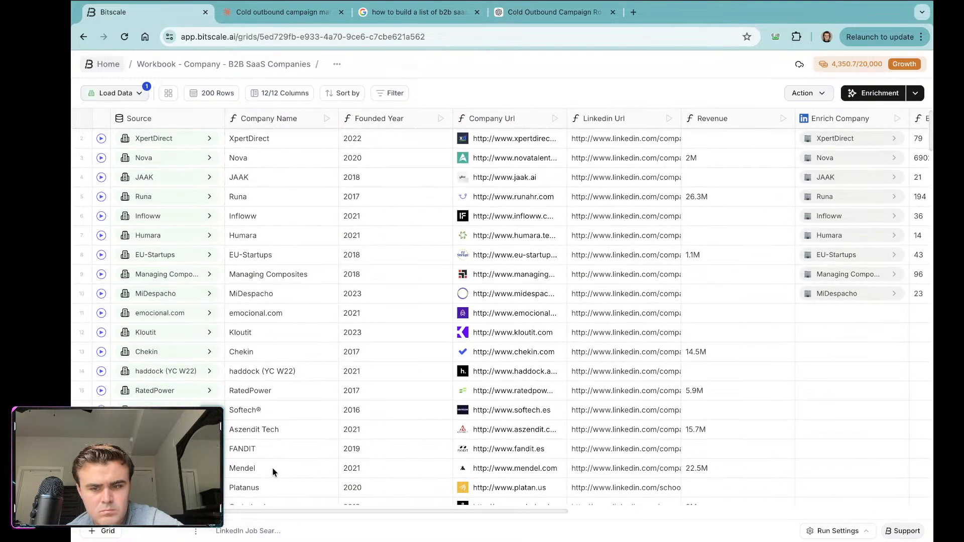
pyautogui.hscroll(10, 329, 409)
pyautogui.scroll(-5, 329, 405)
pyautogui.scroll(5, 330, 405)
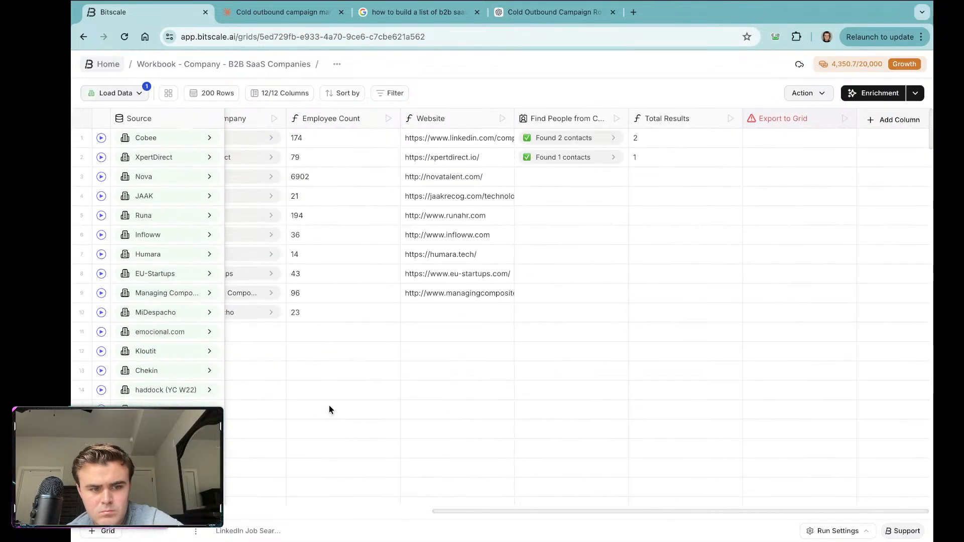
pyautogui.click(245, 531)
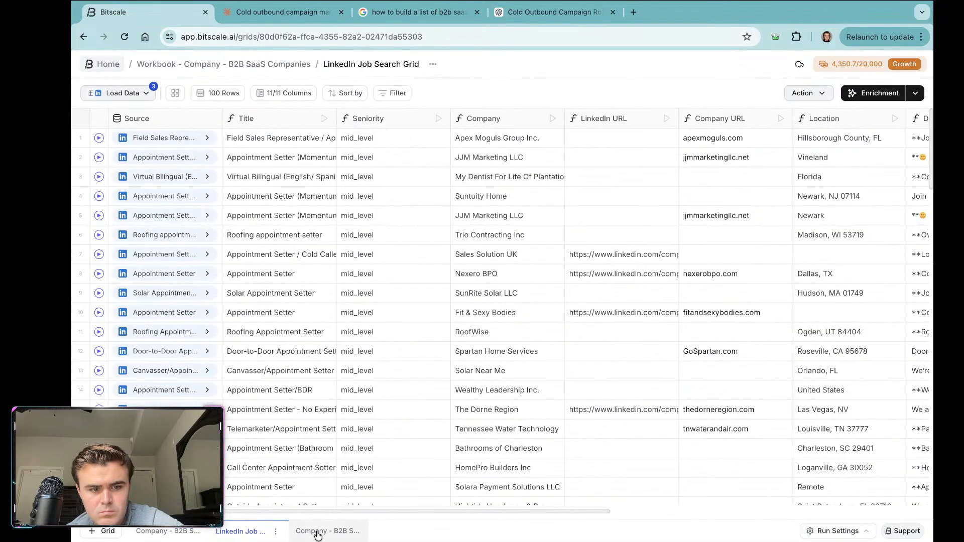
pyautogui.click(168, 532)
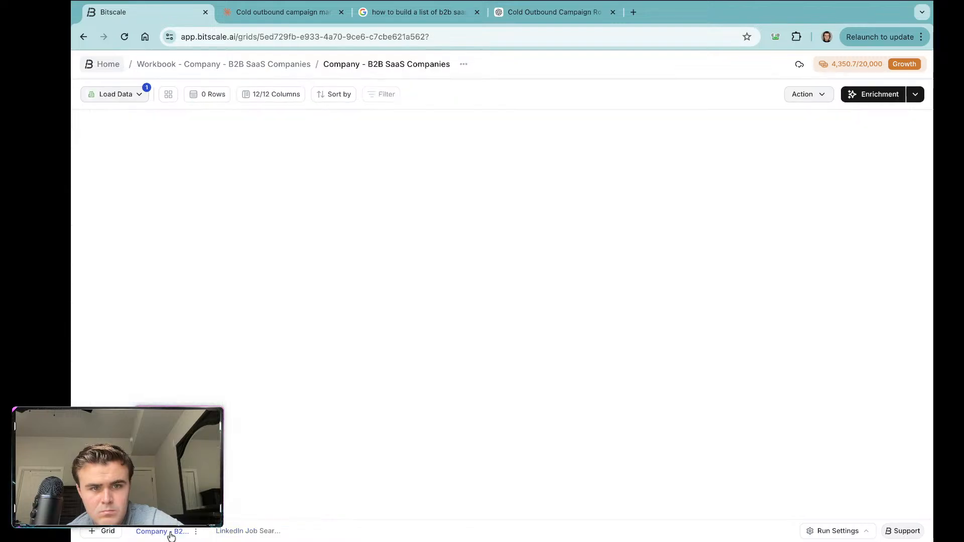
# Step: Rename the new blank grid as Spain and Mexico Employees
pyautogui.click(307, 531)
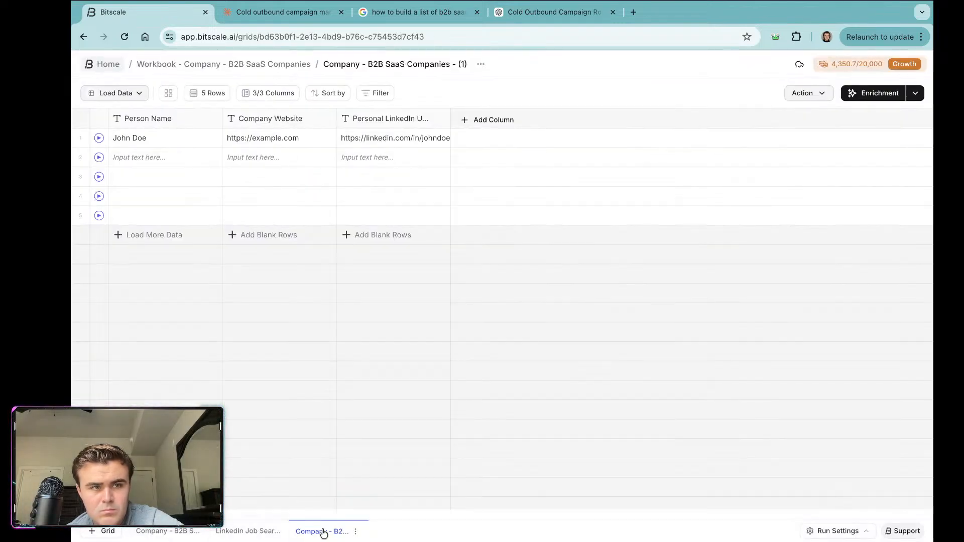
pyautogui.rightClick(351, 67)
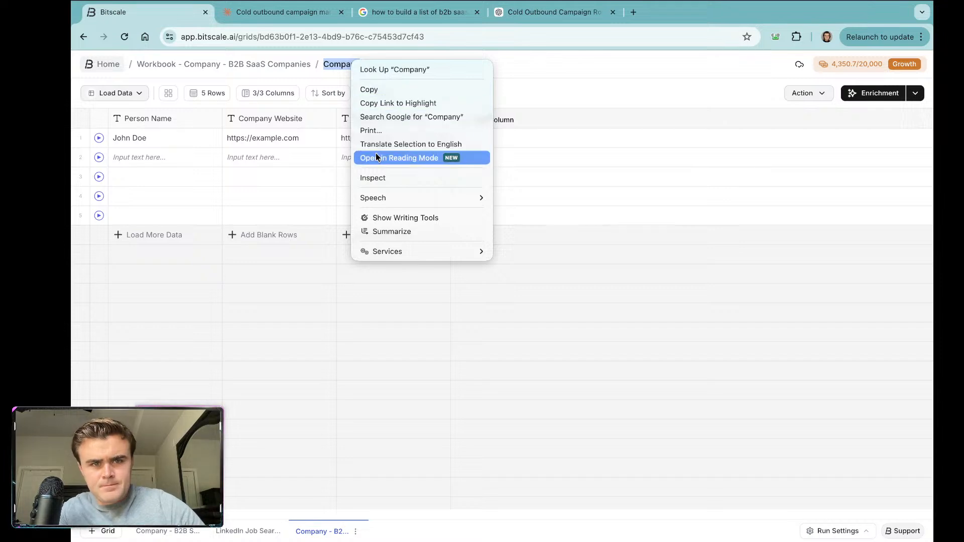
pyautogui.click(355, 532)
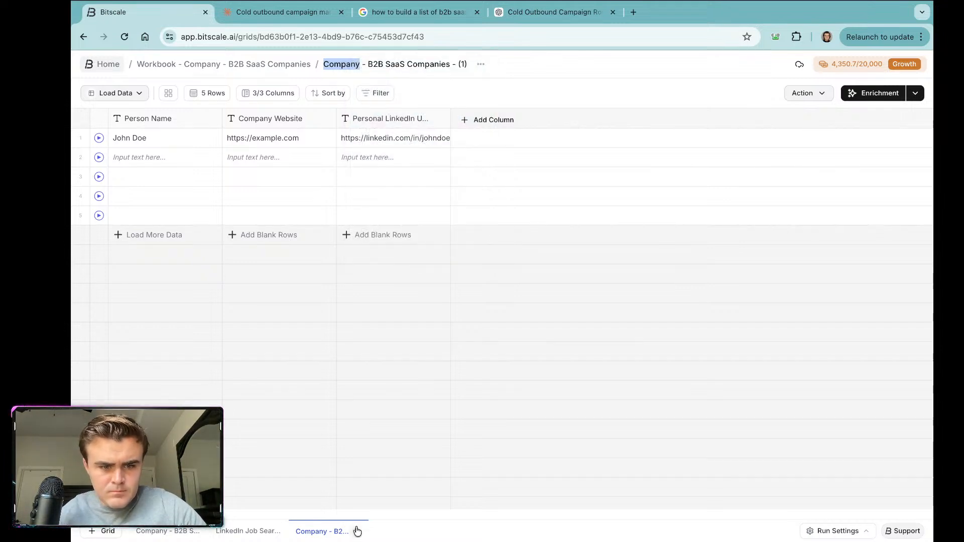
pyautogui.click(356, 532)
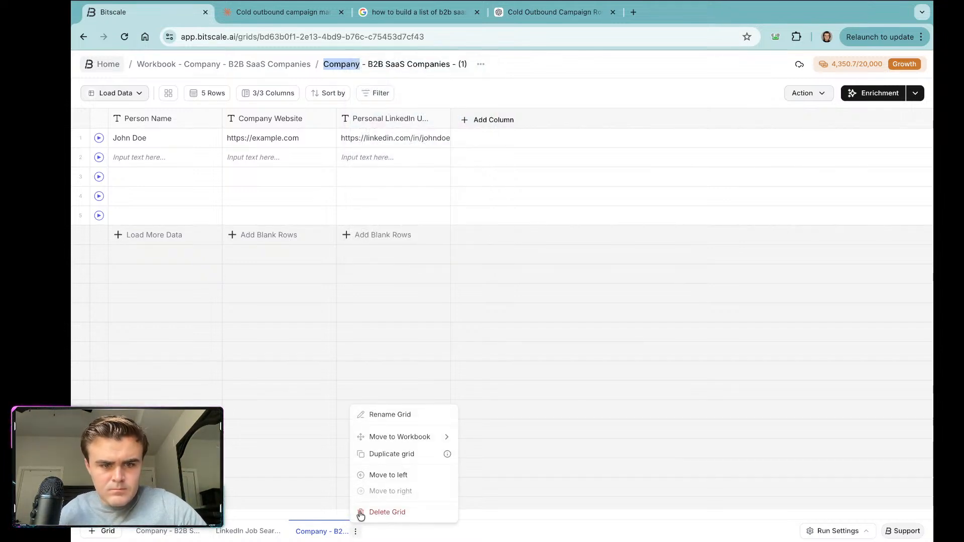
pyautogui.click(383, 416)
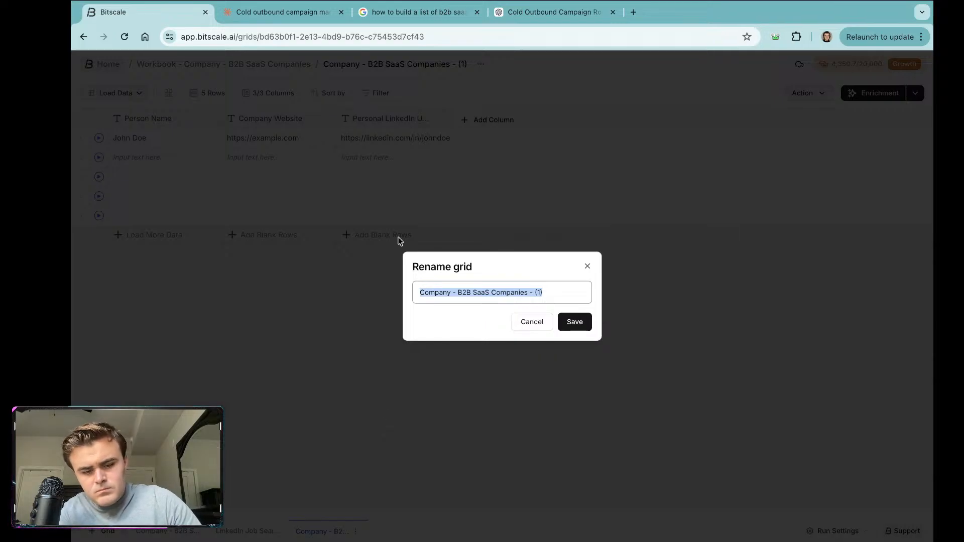
pyautogui.write('Spain and Mexico Employees')
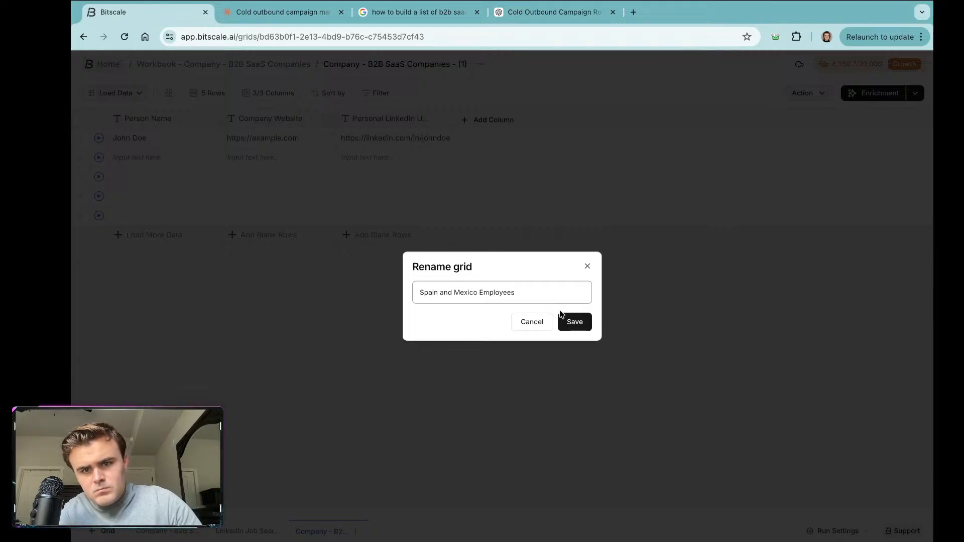
pyautogui.click(573, 322)
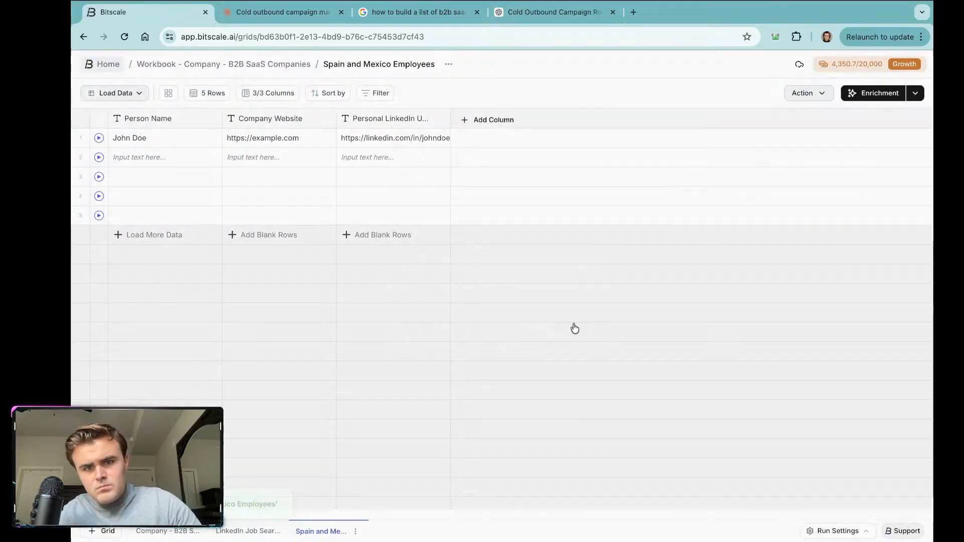
# Step: Set the target grid of the company grid's Export to Grid column to Spain and Mexico Employees and try to save the settings
pyautogui.click(158, 532)
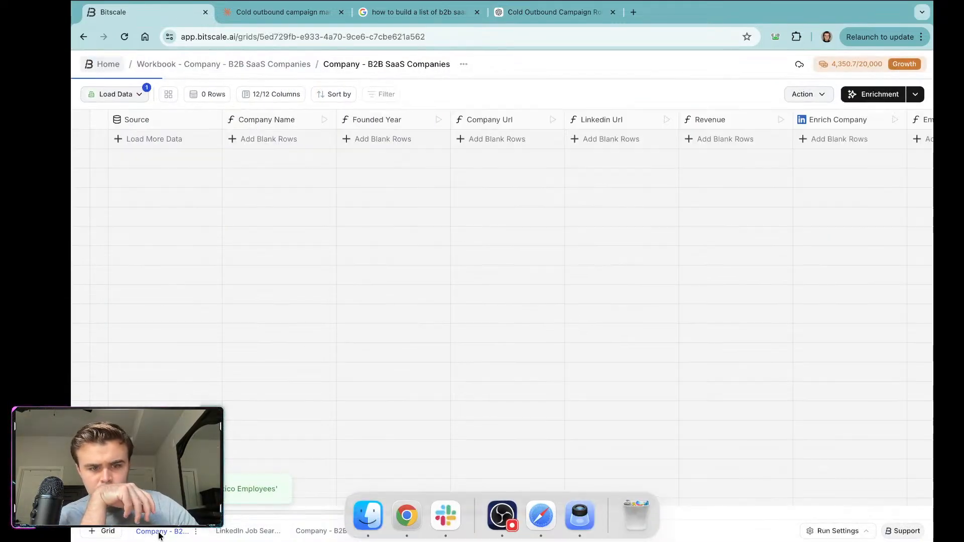
pyautogui.hscroll(5, 362, 269)
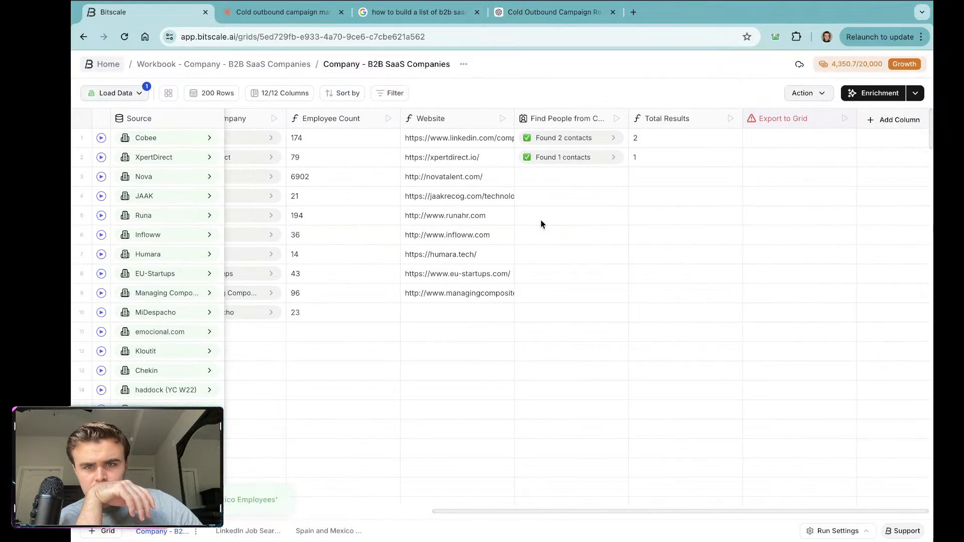
pyautogui.click(755, 121)
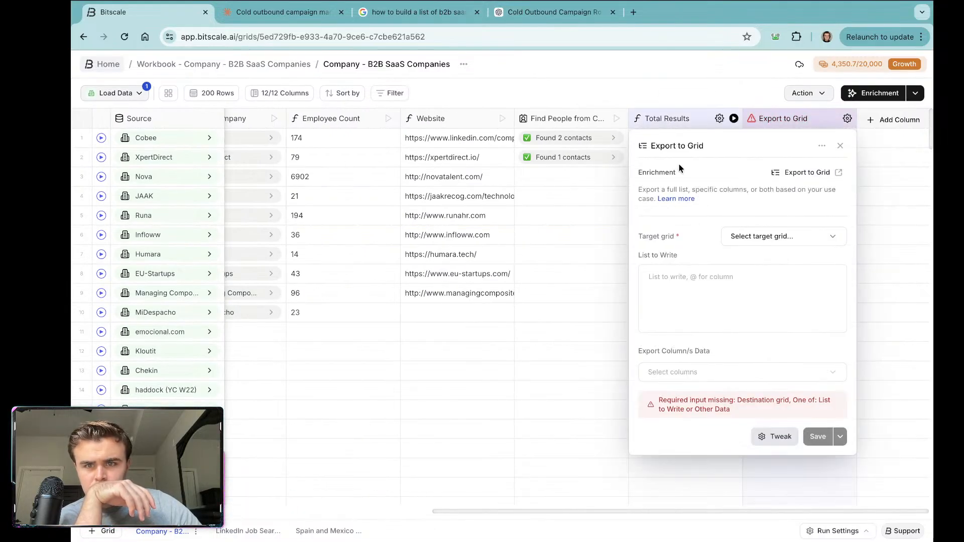
pyautogui.click(738, 237)
pyautogui.click(740, 288)
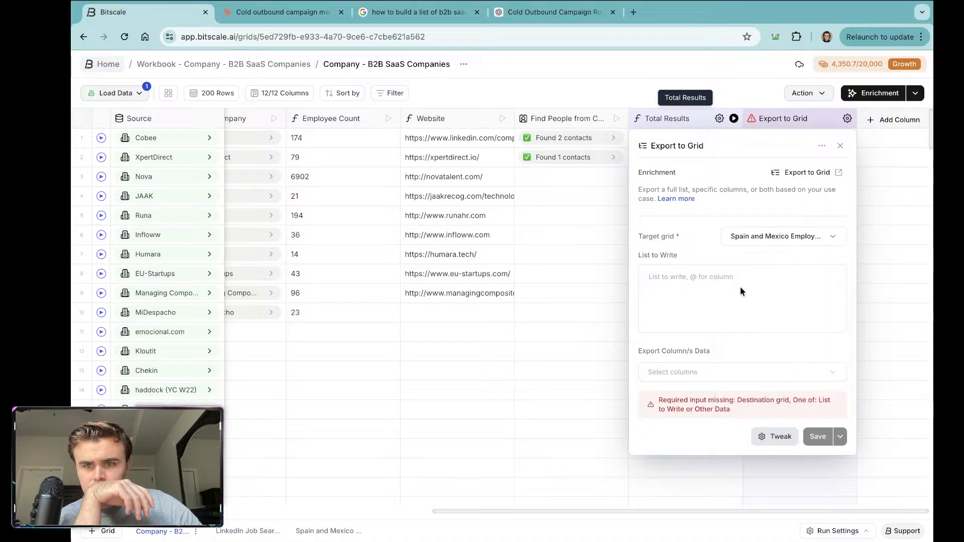
pyautogui.click(703, 273)
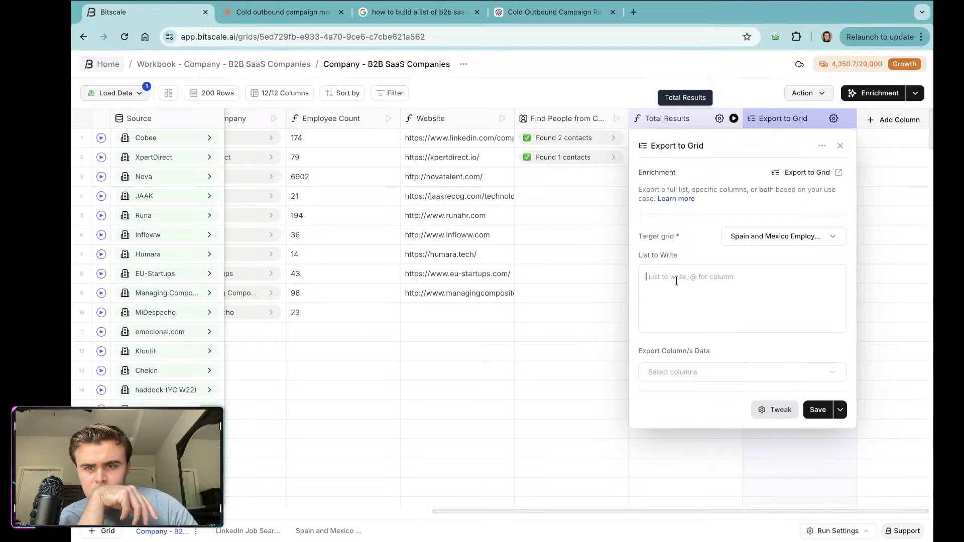
pyautogui.click(817, 409)
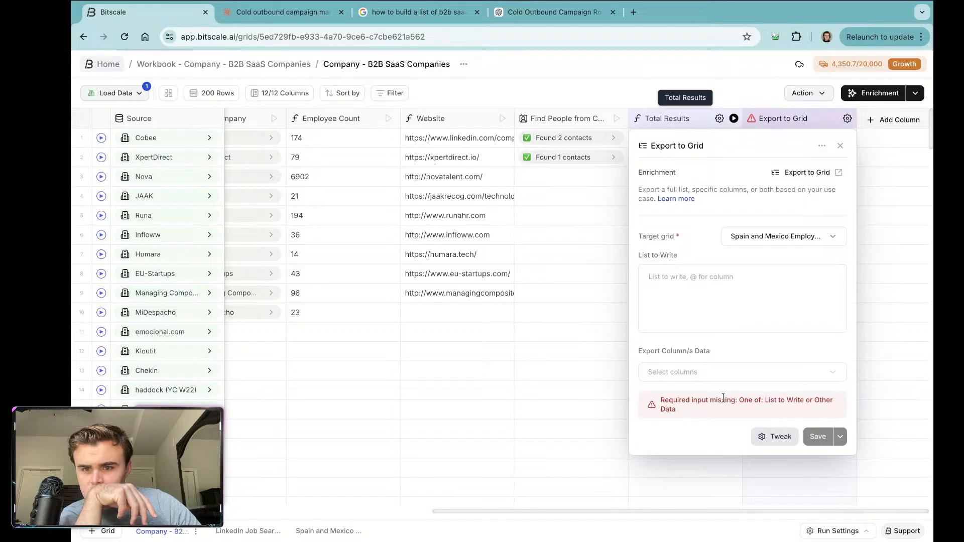
# Step: Include Company Name and Total Results as the export's column data, save it, and run the export for the Cobee row
pyautogui.click(713, 376)
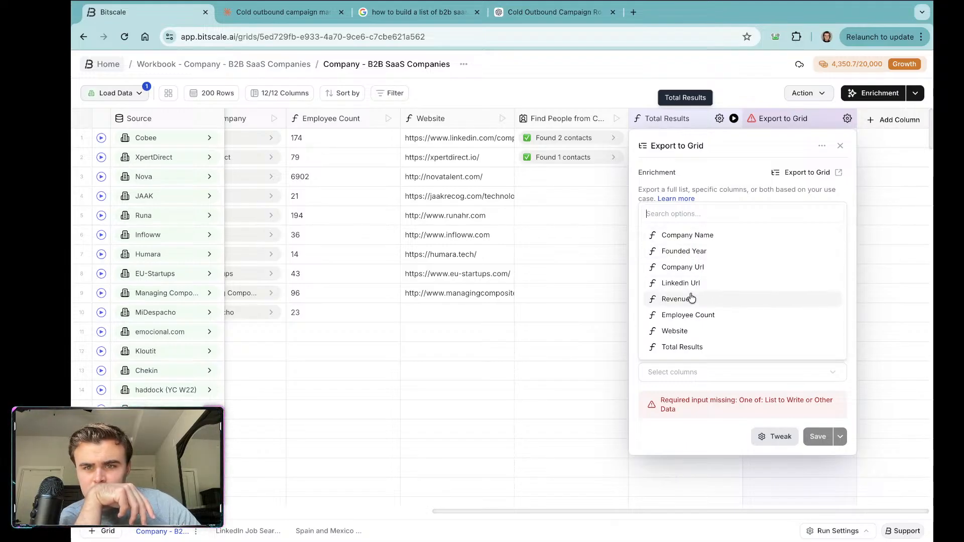
pyautogui.click(692, 237)
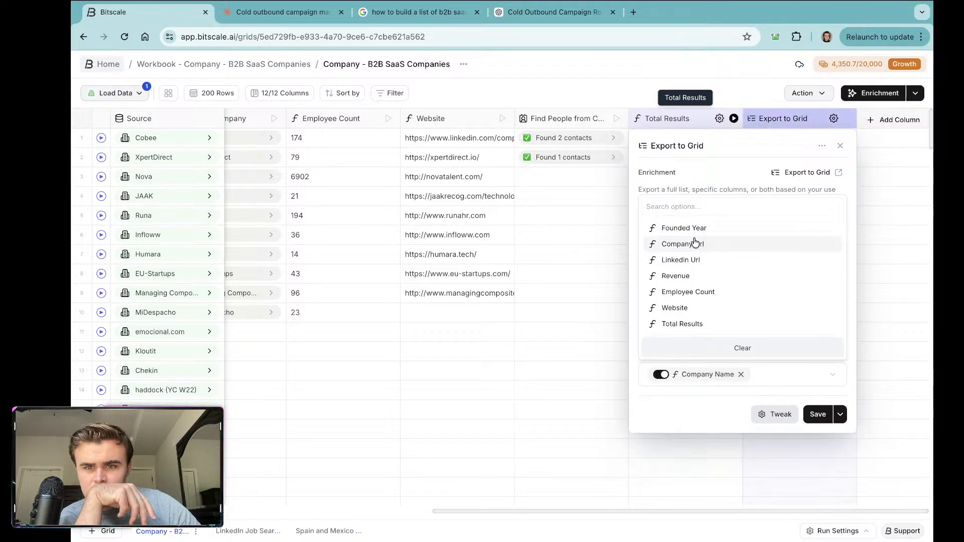
pyautogui.click(697, 324)
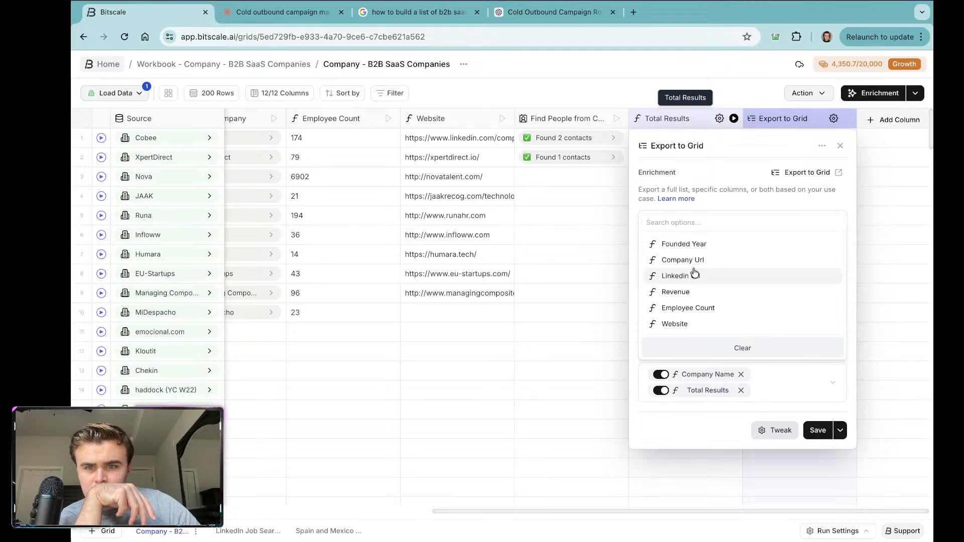
pyautogui.click(818, 430)
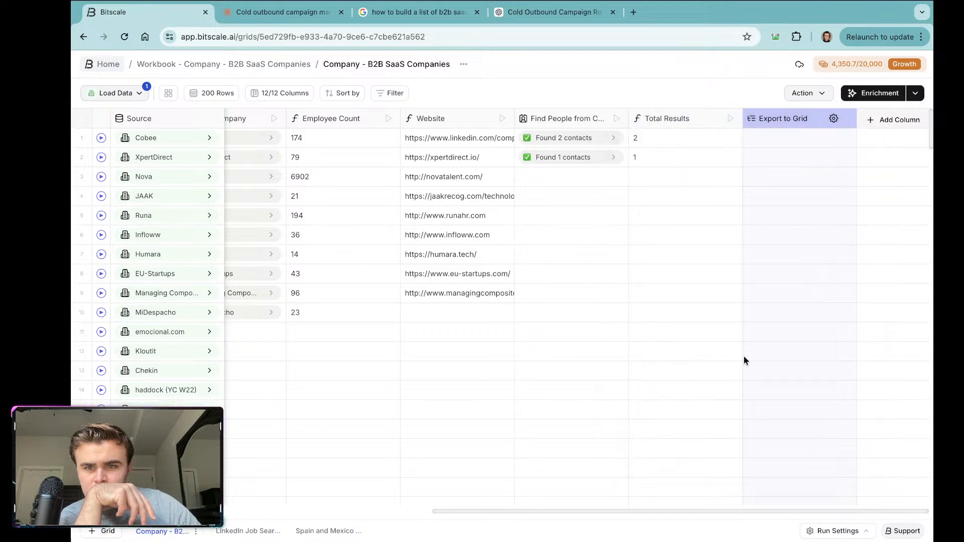
pyautogui.click(850, 138)
# Step: Inspect the imported record's source details in the Spain and Mexico Employees grid
pyautogui.click(259, 528)
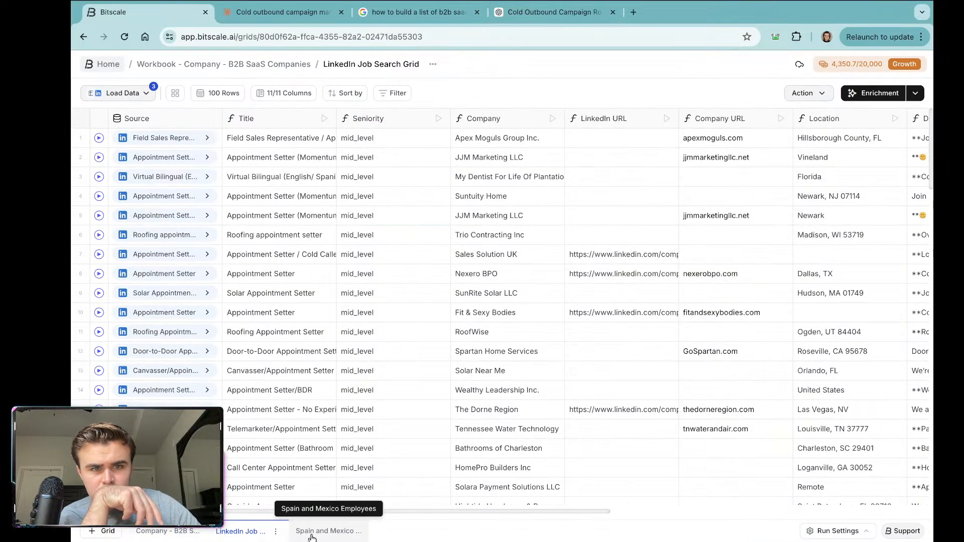
pyautogui.click(311, 535)
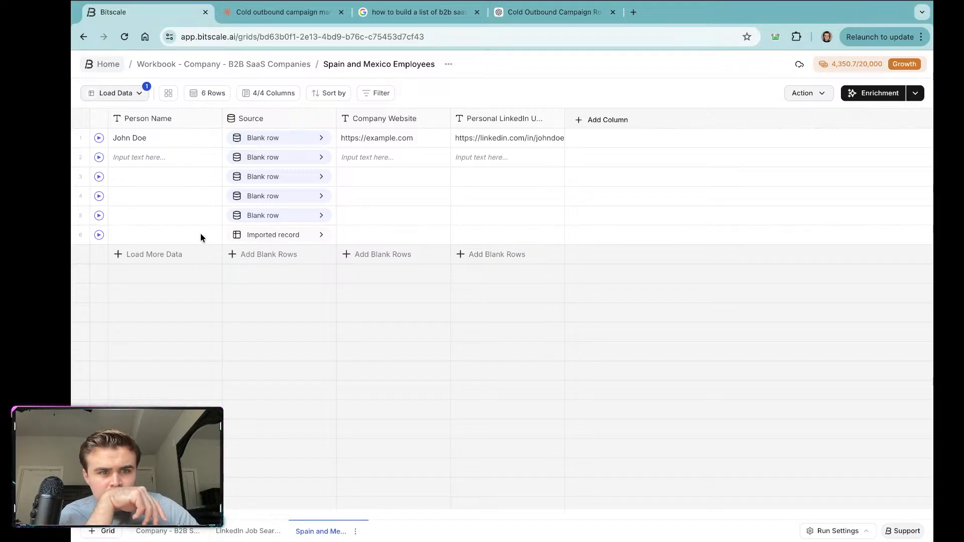
pyautogui.click(267, 234)
pyautogui.click(284, 236)
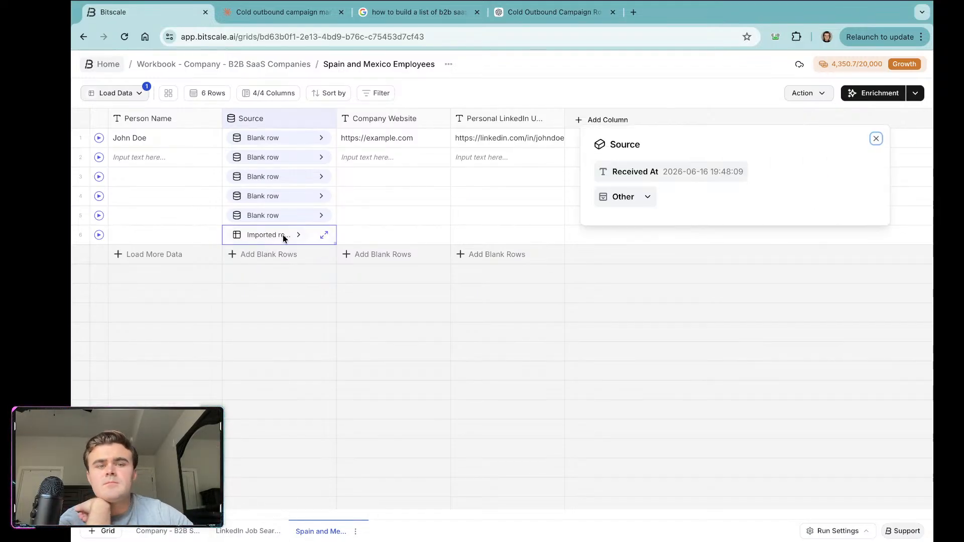
pyautogui.click(648, 200)
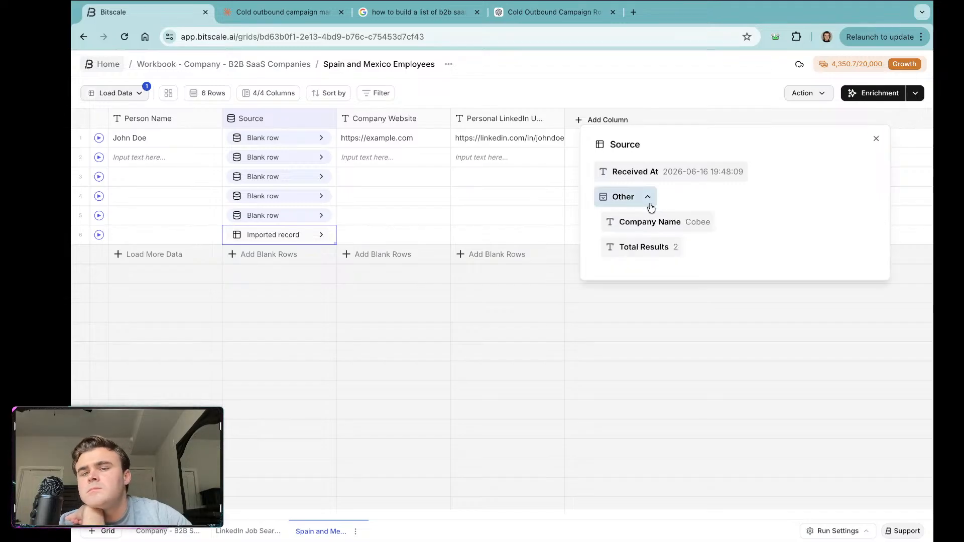
pyautogui.moveTo(695, 222)
pyautogui.moveTo(667, 250)
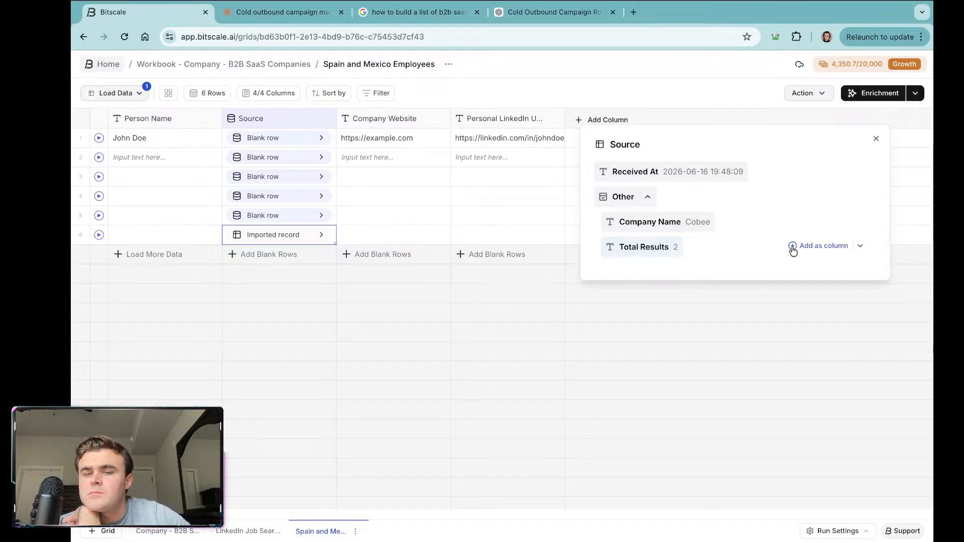
# Step: Add an Export Leads column to the company grid from the profiles found for Cobee
pyautogui.click(176, 531)
pyautogui.click(176, 531)
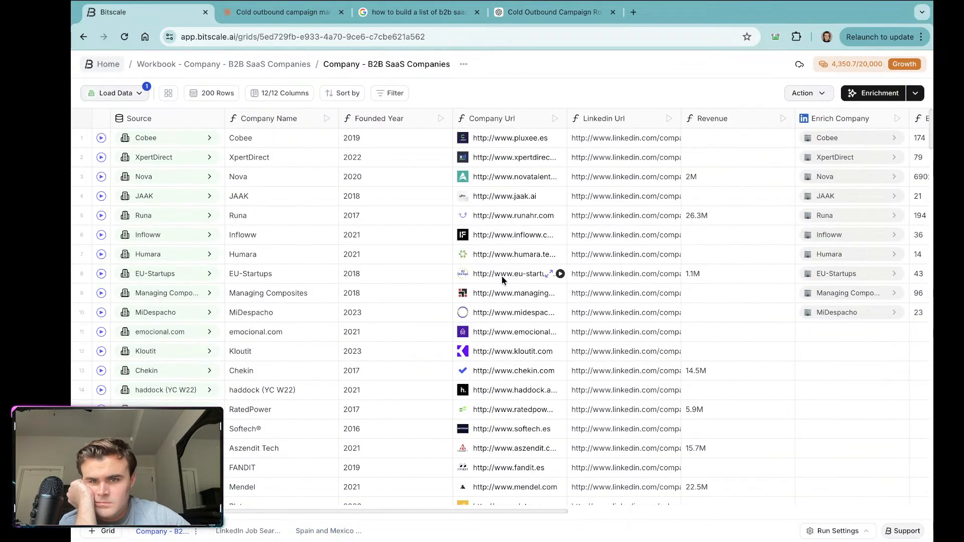
pyautogui.hscroll(10, 556, 284)
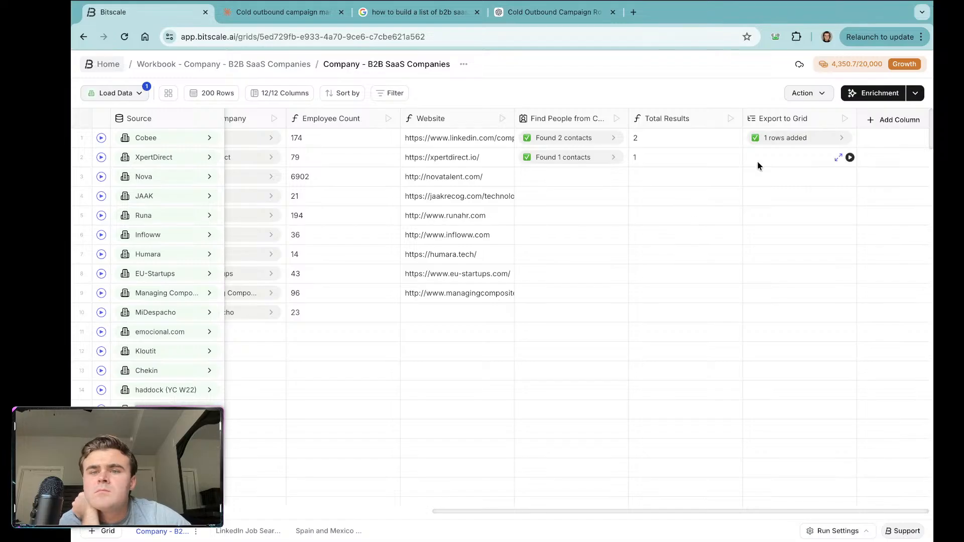
pyautogui.click(568, 138)
pyautogui.click(564, 138)
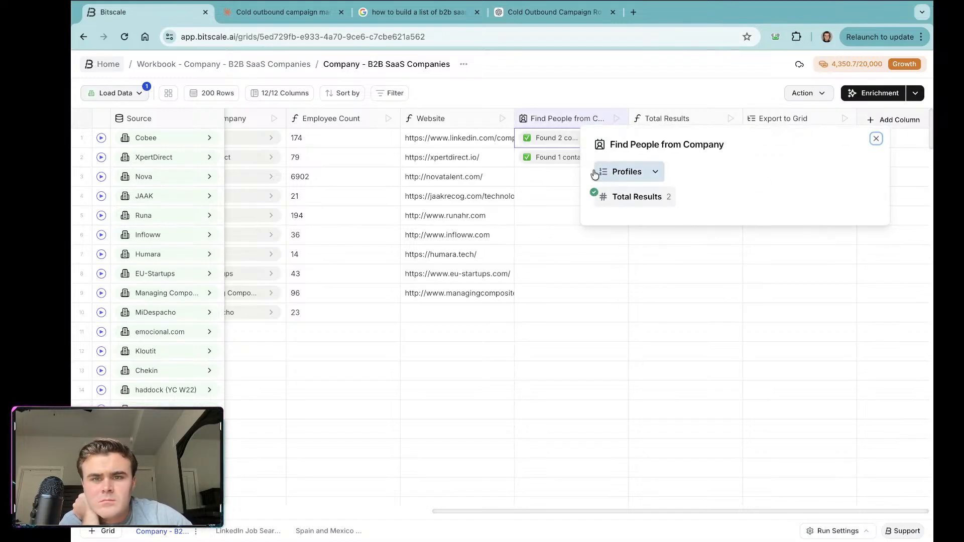
pyautogui.click(652, 172)
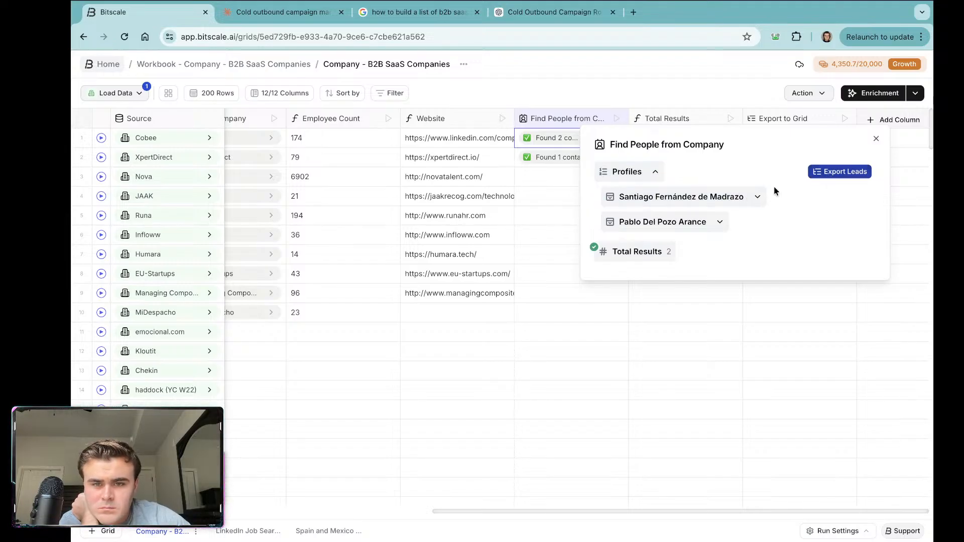
pyautogui.click(831, 169)
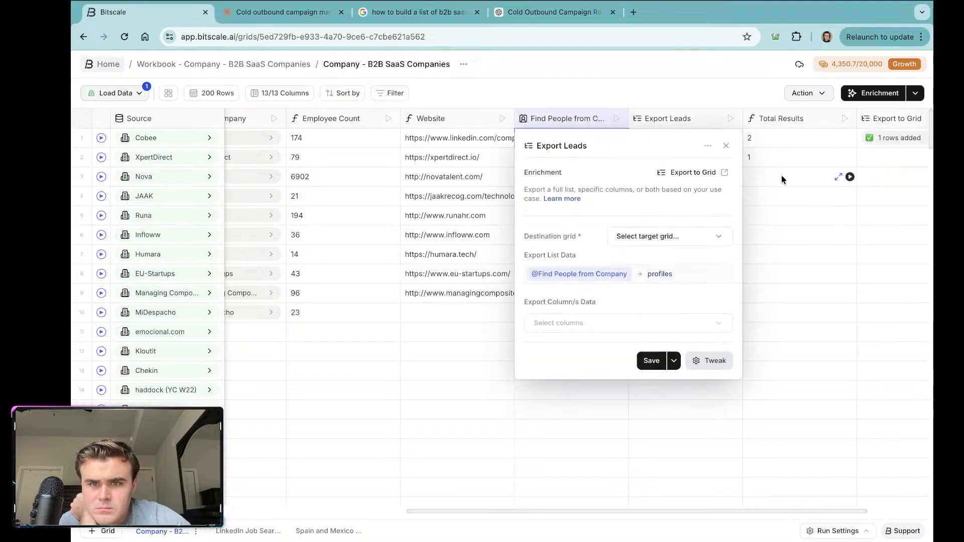
# Step: Set the lead export's destination to Spain and Mexico Employees, include the Company Name column, and save it
pyautogui.click(659, 241)
pyautogui.click(651, 282)
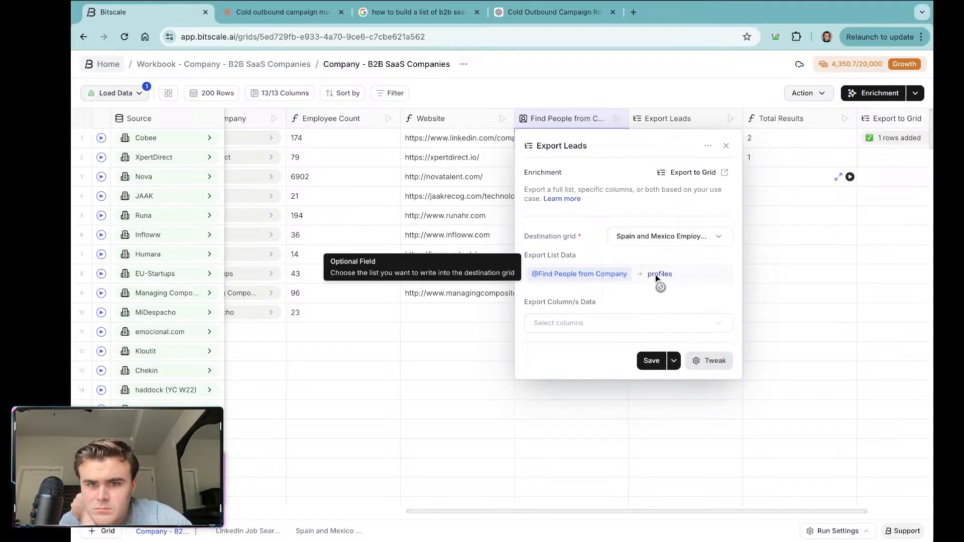
pyautogui.click(609, 328)
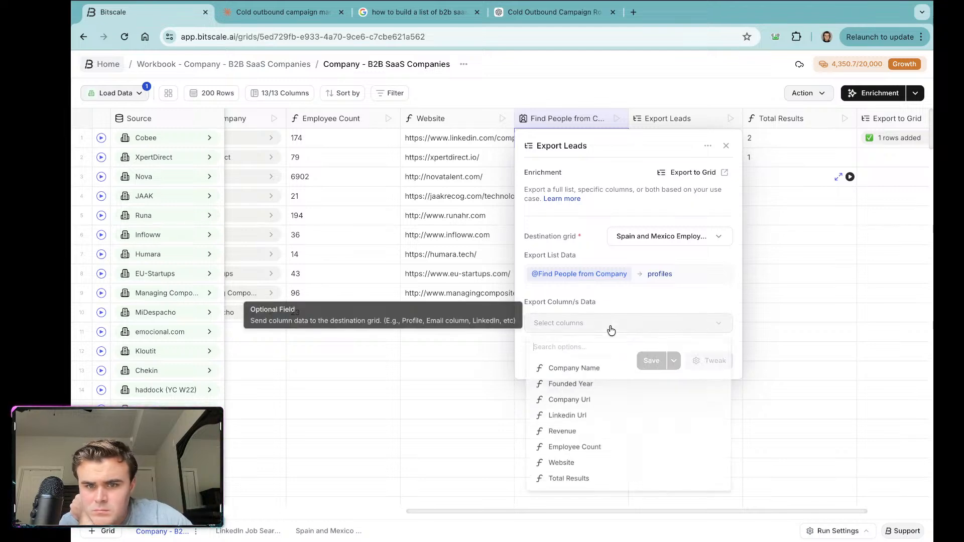
pyautogui.click(606, 372)
pyautogui.click(644, 305)
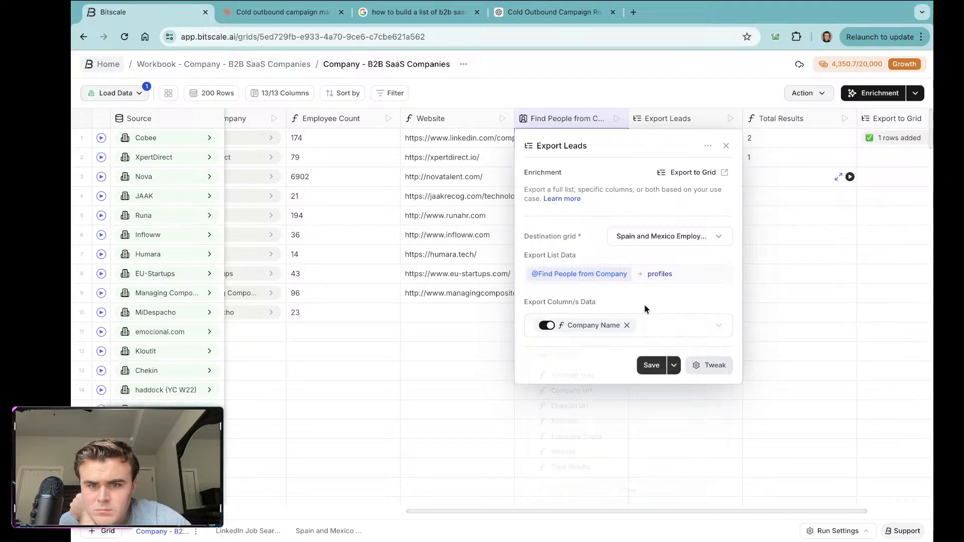
pyautogui.click(652, 365)
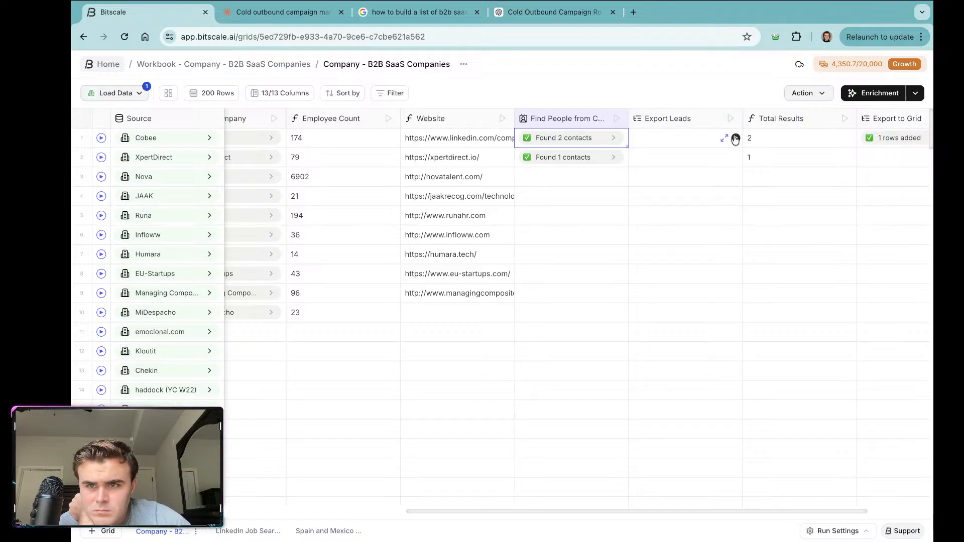
# Step: Run the Export Leads column for the Cobee row and open the Spain and Mexico Employees grid
pyautogui.click(735, 138)
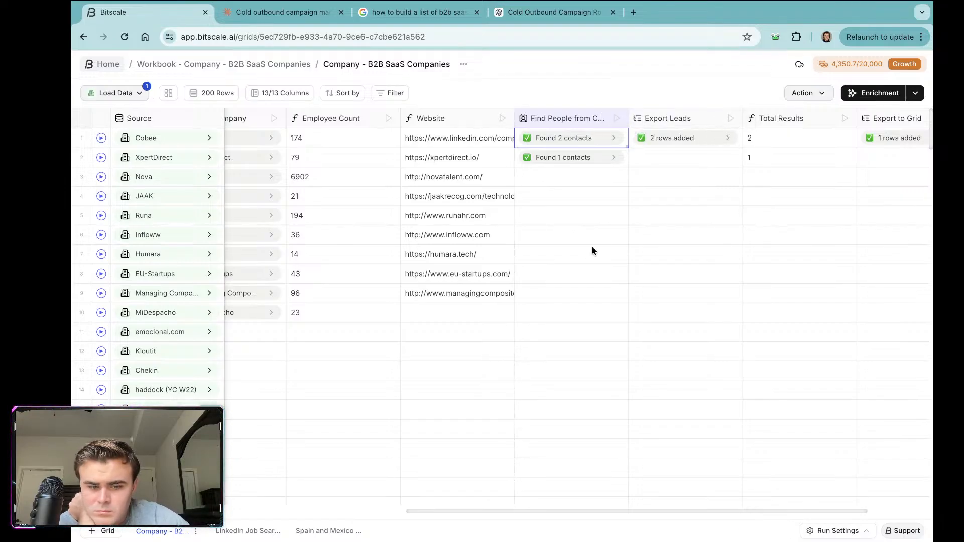
pyautogui.click(318, 532)
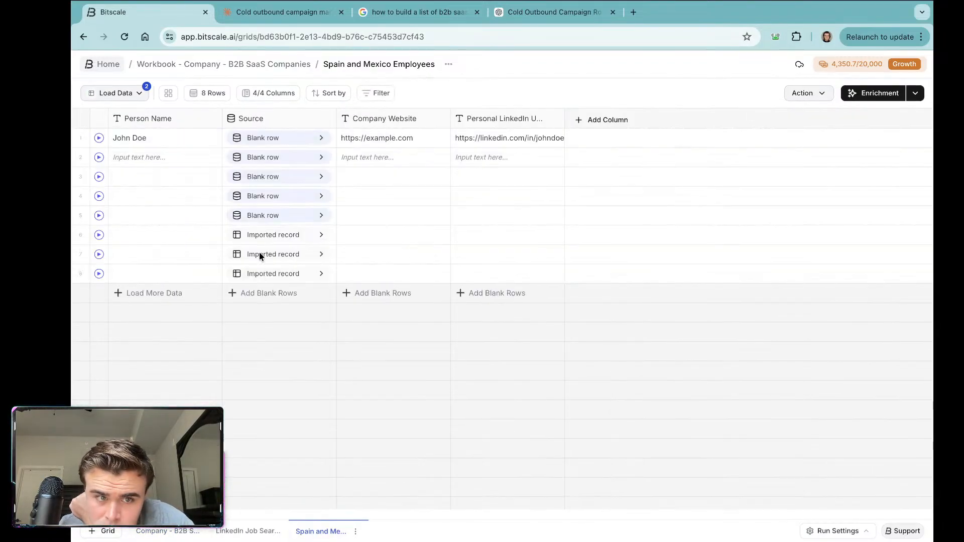
# Step: Add First Name and Last Name columns from the second imported record's source details, placing First Name before Last Name
pyautogui.click(259, 254)
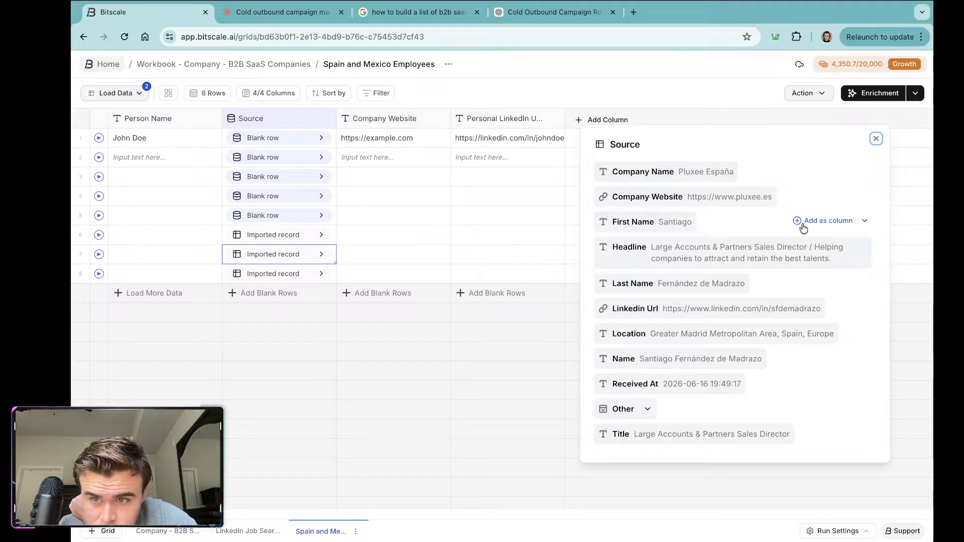
pyautogui.click(800, 224)
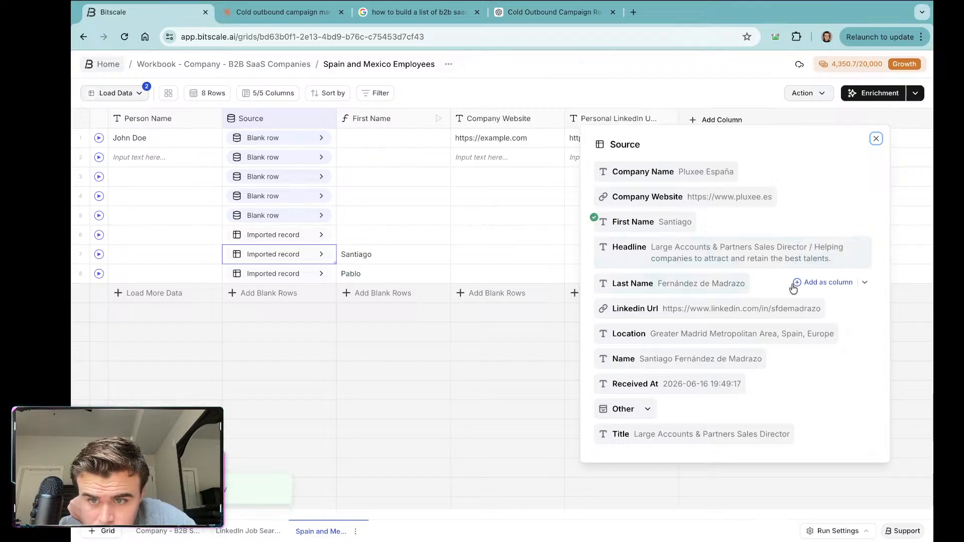
pyautogui.click(804, 284)
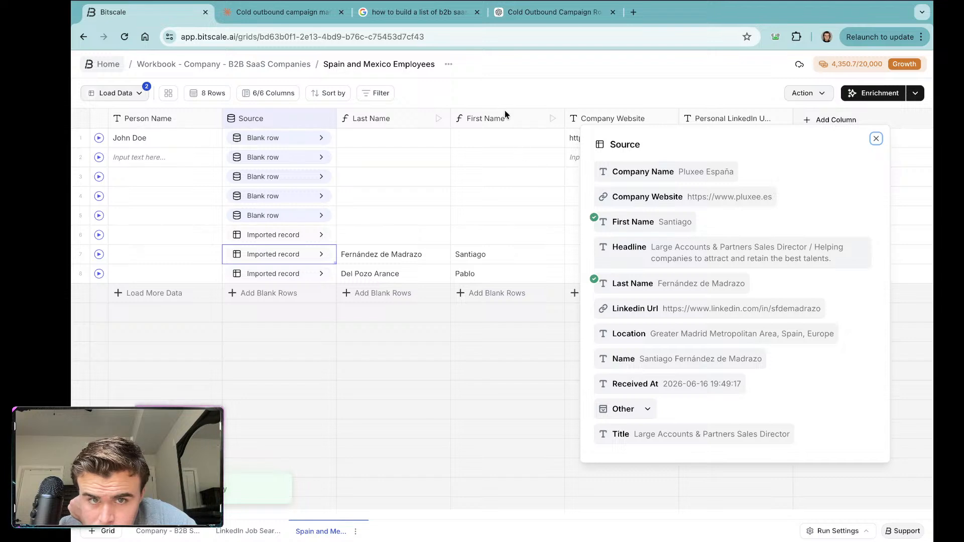
pyautogui.click(504, 116)
pyautogui.click(505, 119)
pyautogui.moveTo(506, 120); pyautogui.dragTo(398, 119)
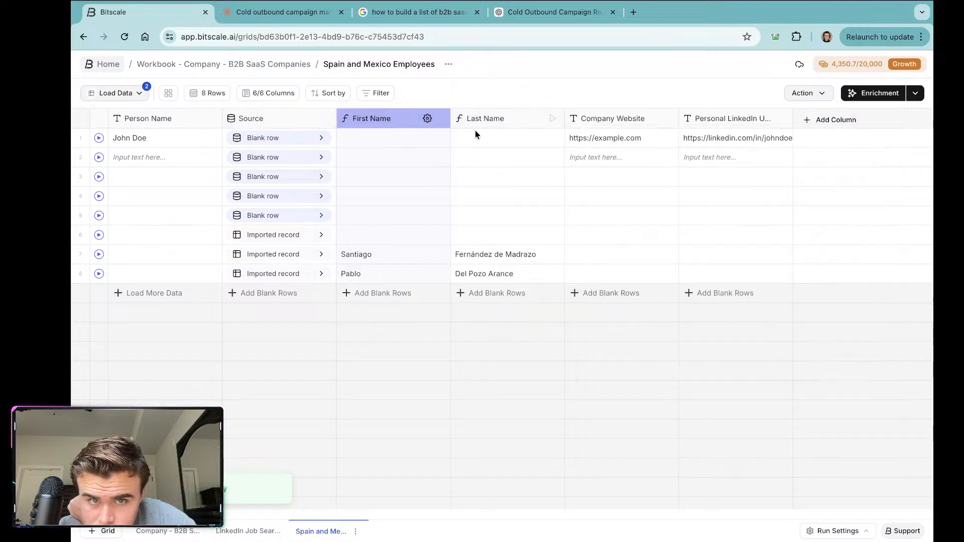
# Step: Add the imported record's Company Name, Company Website, Title and the Company Name nested under Other as columns
pyautogui.click(294, 254)
pyautogui.click(284, 251)
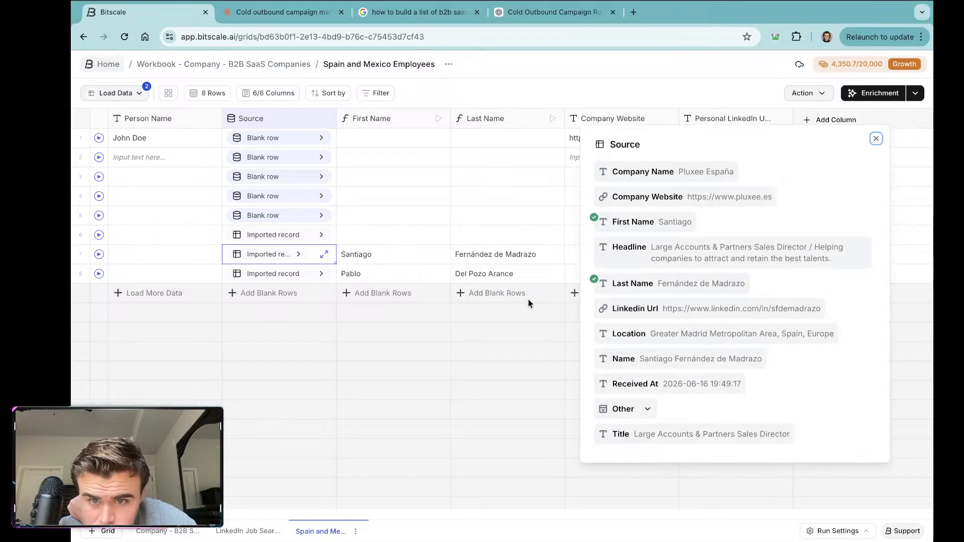
pyautogui.moveTo(691, 203)
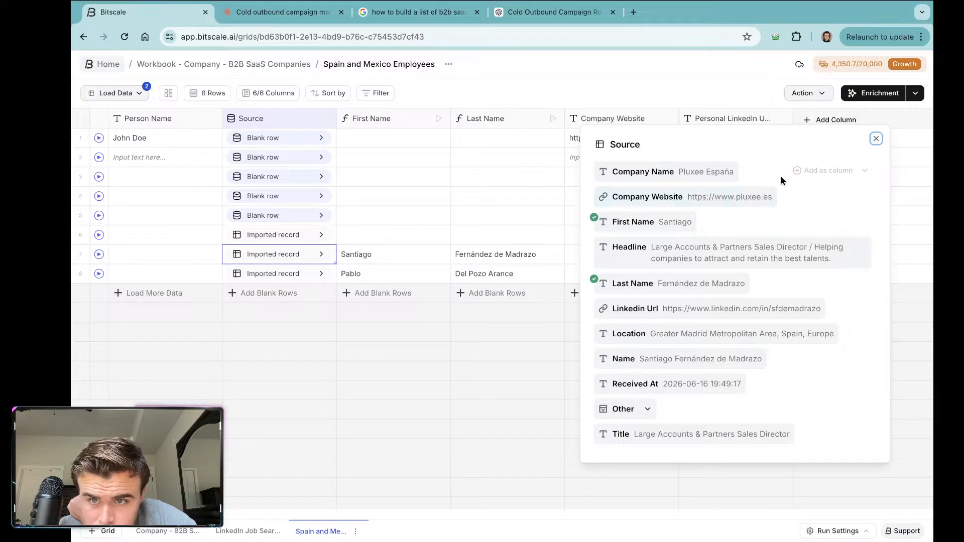
pyautogui.click(796, 172)
pyautogui.click(796, 196)
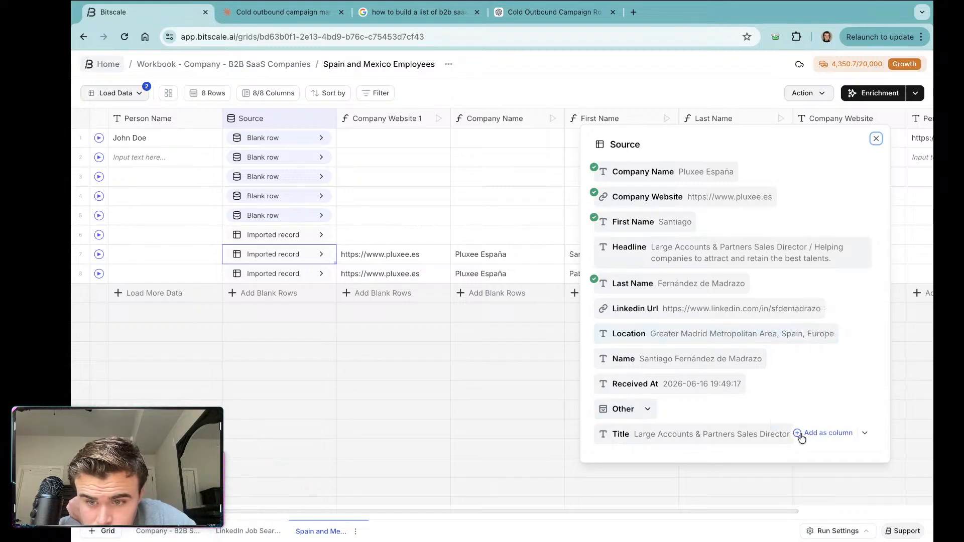
pyautogui.click(801, 435)
pyautogui.click(646, 409)
pyautogui.moveTo(727, 421)
pyautogui.click(792, 424)
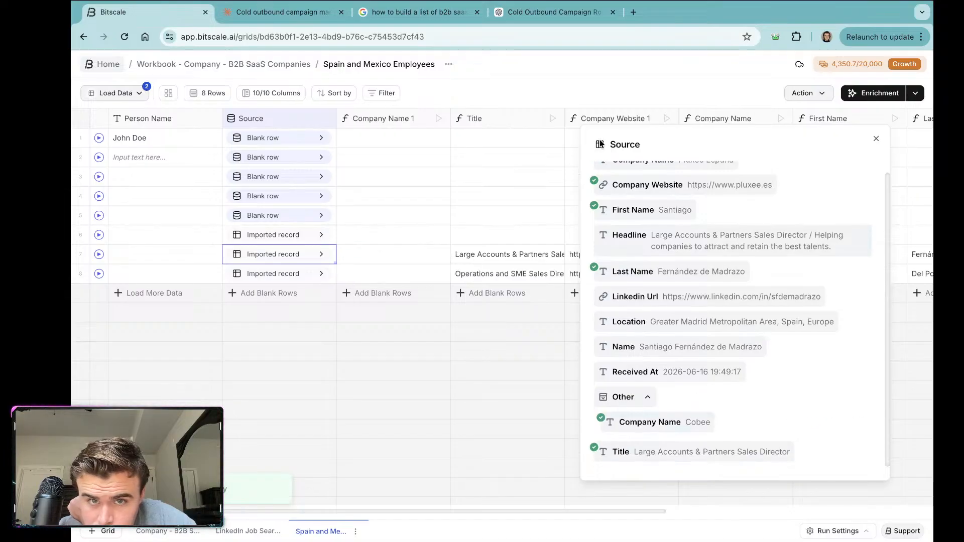
pyautogui.click(550, 81)
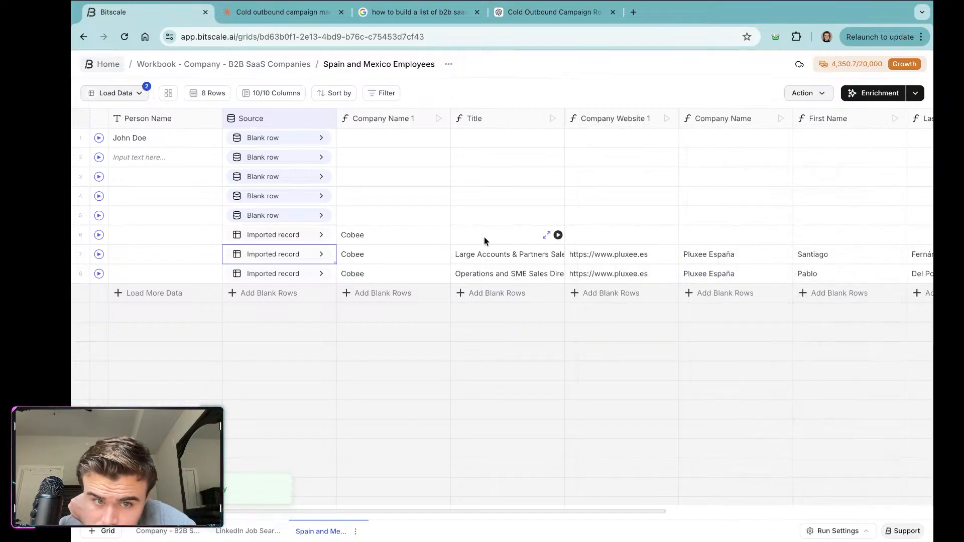
# Step: Reorder the employees grid's columns so Title, First Name and Last Name come directly after Source, ahead of the company columns
pyautogui.hscroll(4, 485, 241)
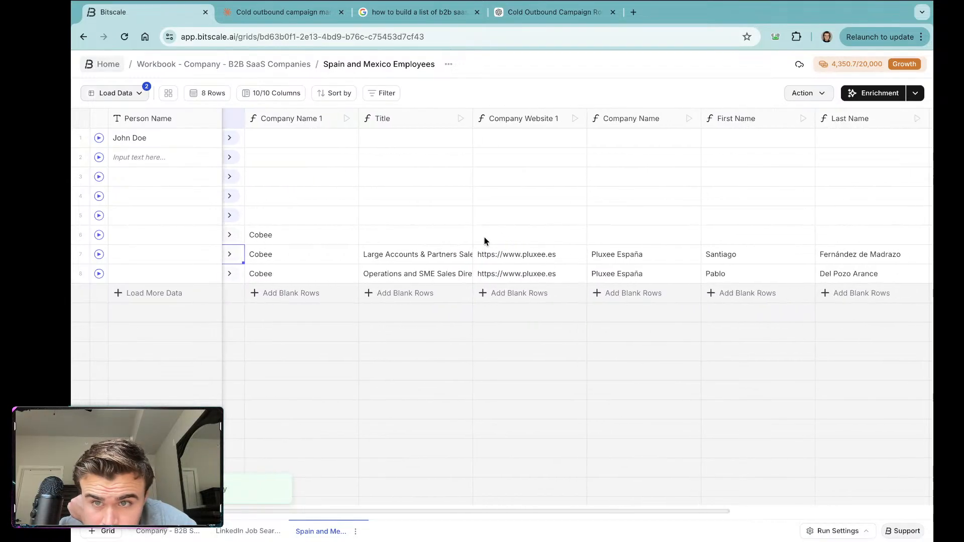
pyautogui.moveTo(721, 124); pyautogui.dragTo(320, 120)
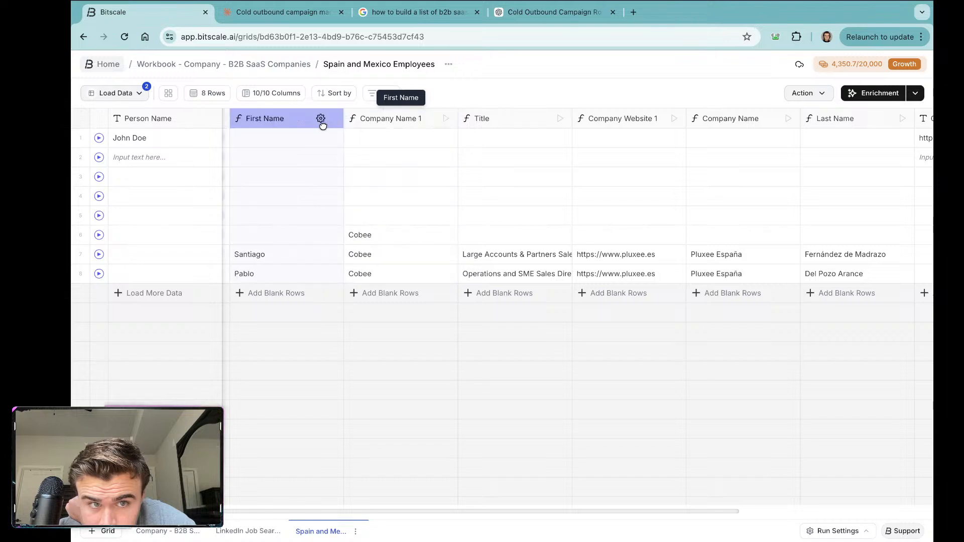
pyautogui.click(828, 121)
pyautogui.moveTo(828, 120); pyautogui.dragTo(440, 121)
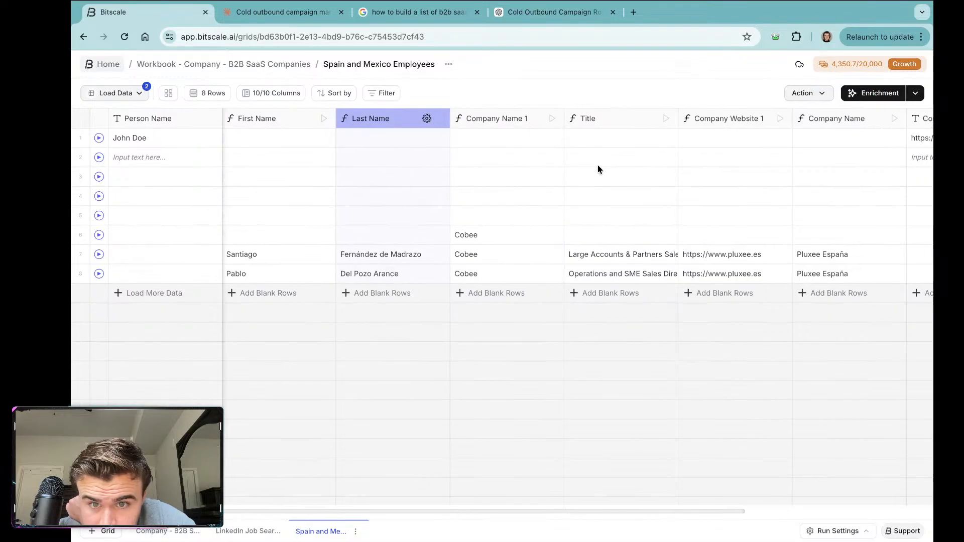
pyautogui.click(616, 121)
pyautogui.moveTo(616, 121); pyautogui.dragTo(381, 118)
pyautogui.hscroll(-2, 497, 123)
pyautogui.hscroll(3, 503, 150)
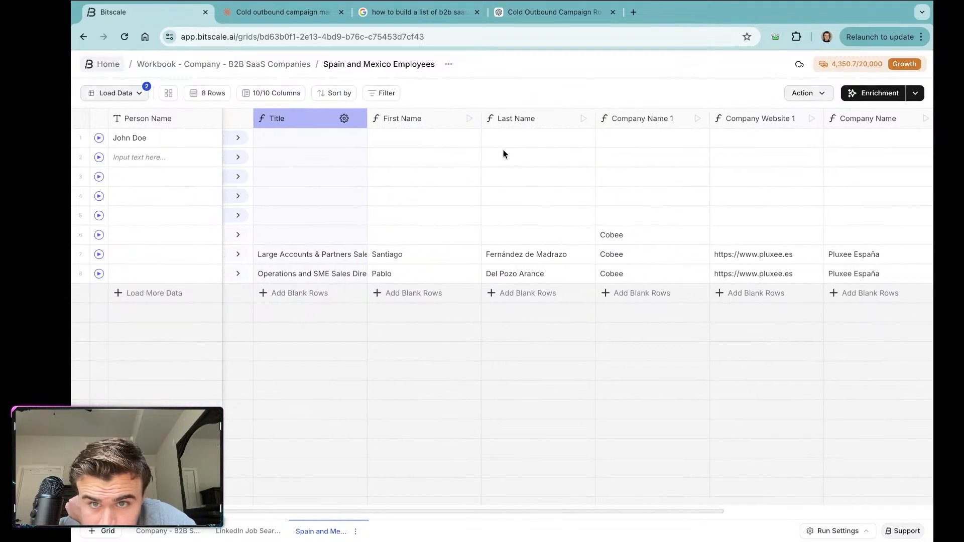
# Step: Review the remaining columns of the employees grid and the data sources that load rows into it
pyautogui.hscroll(4, 503, 150)
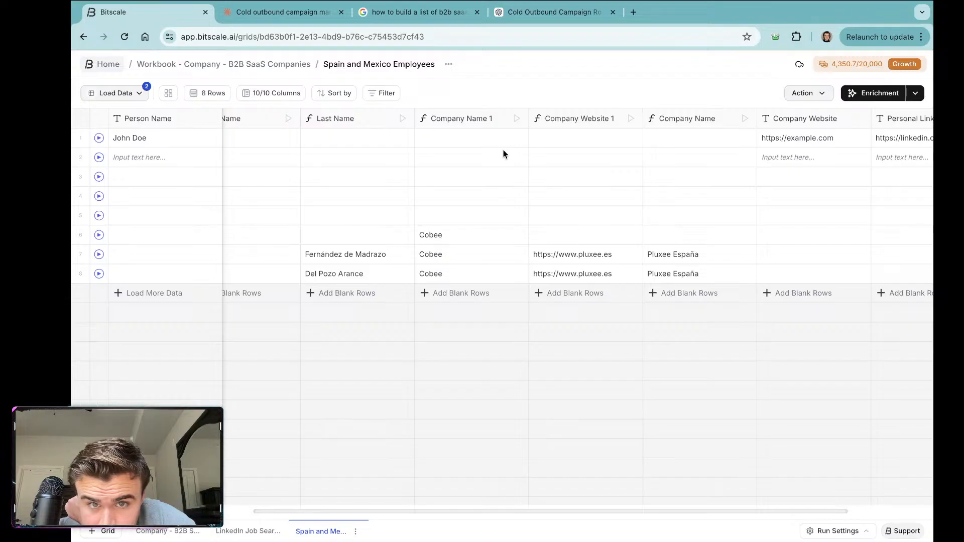
pyautogui.hscroll(4, 504, 153)
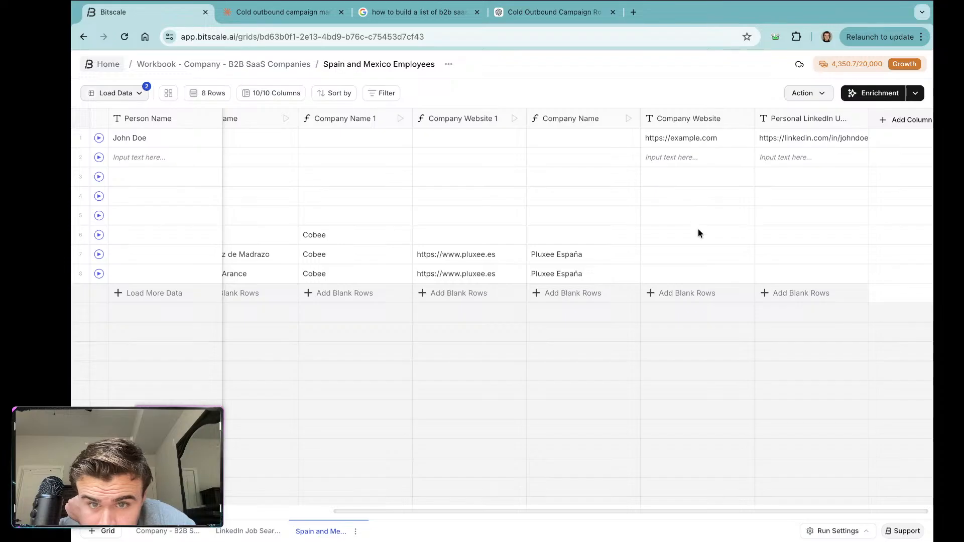
pyautogui.hscroll(1, 669, 243)
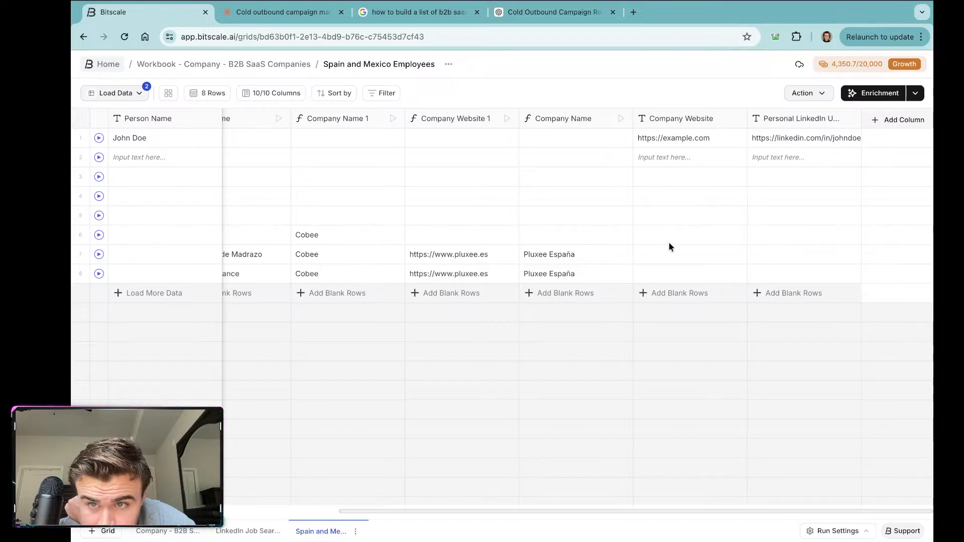
pyautogui.hscroll(-12, 667, 224)
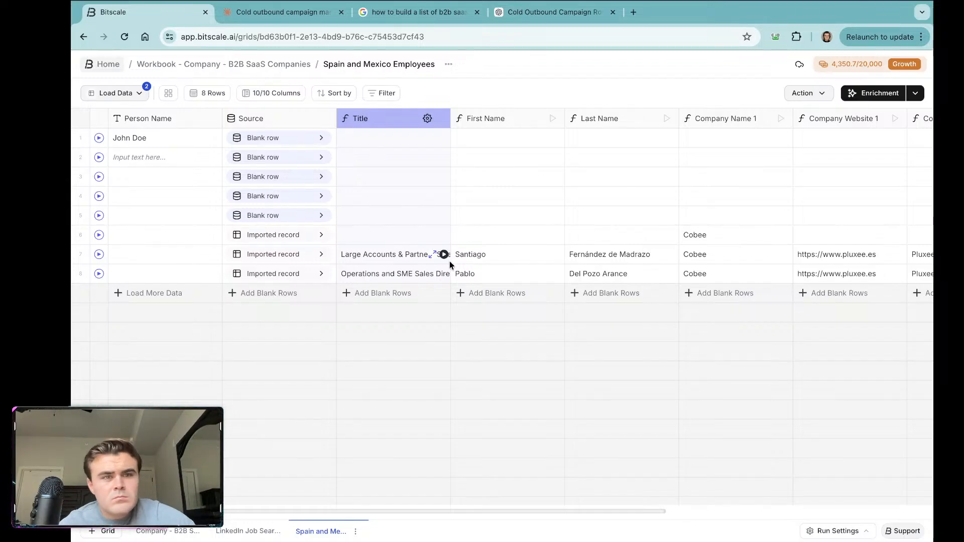
pyautogui.click(129, 93)
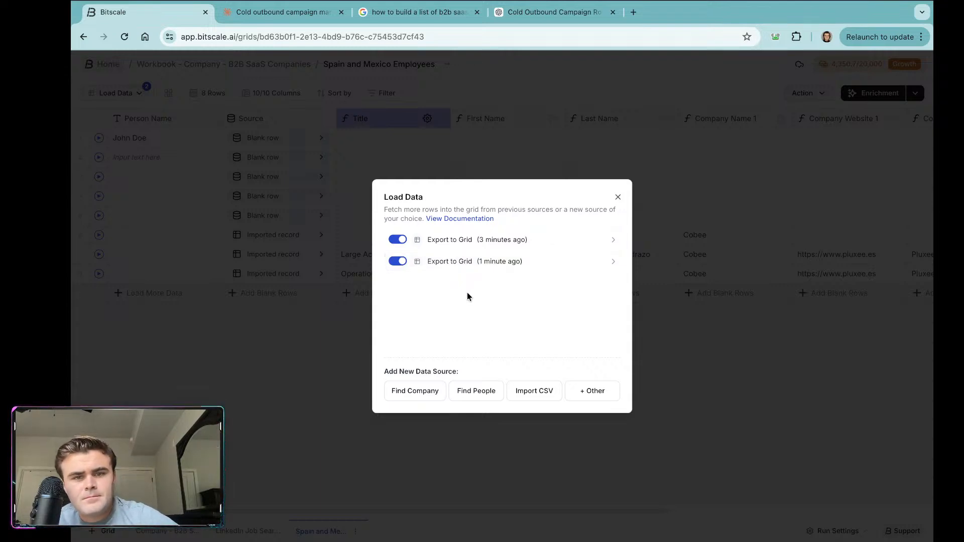
pyautogui.click(617, 198)
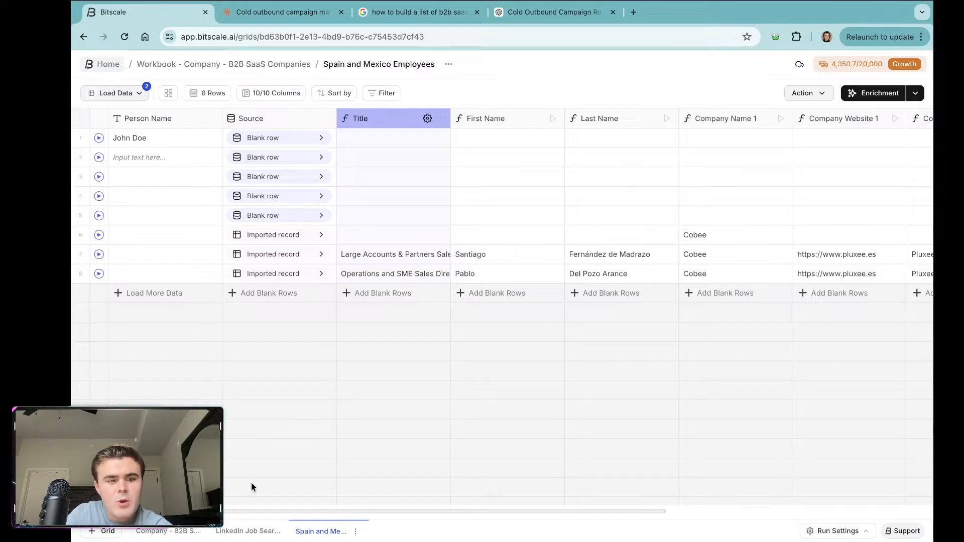
# Step: Examine the job titles set in the Find People from Company enrichment of the Company - B2B SaaS Companies grid
pyautogui.click(243, 531)
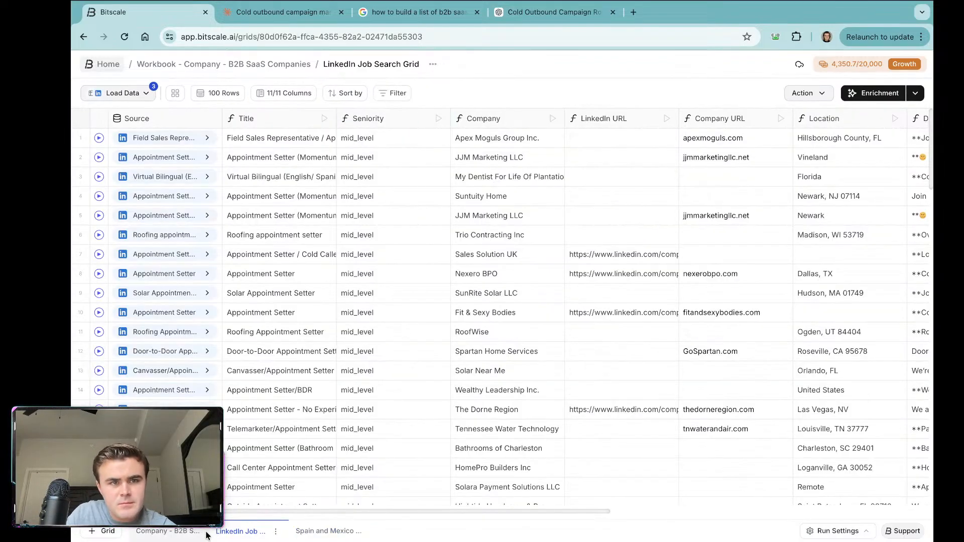
pyautogui.click(167, 531)
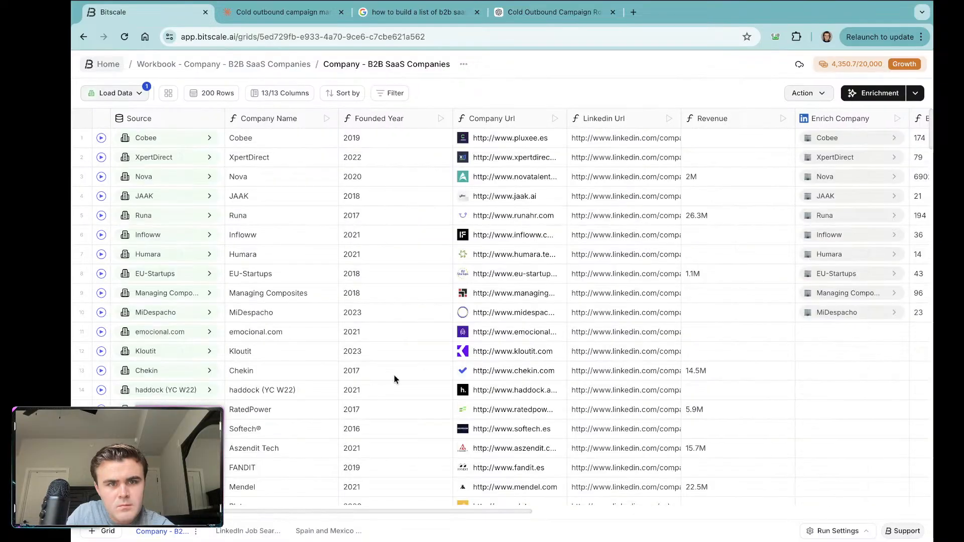
pyautogui.hscroll(5, 922, 203)
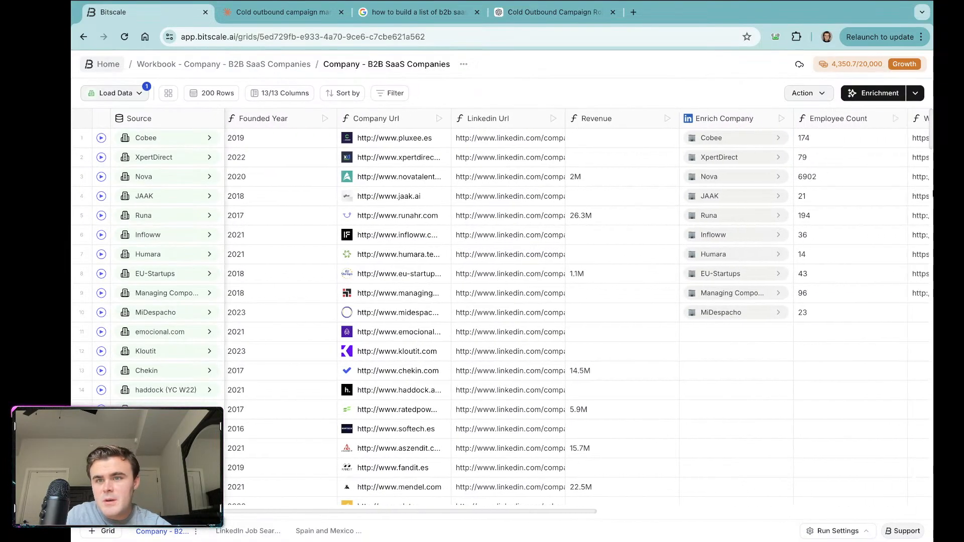
pyautogui.hscroll(4, 788, 150)
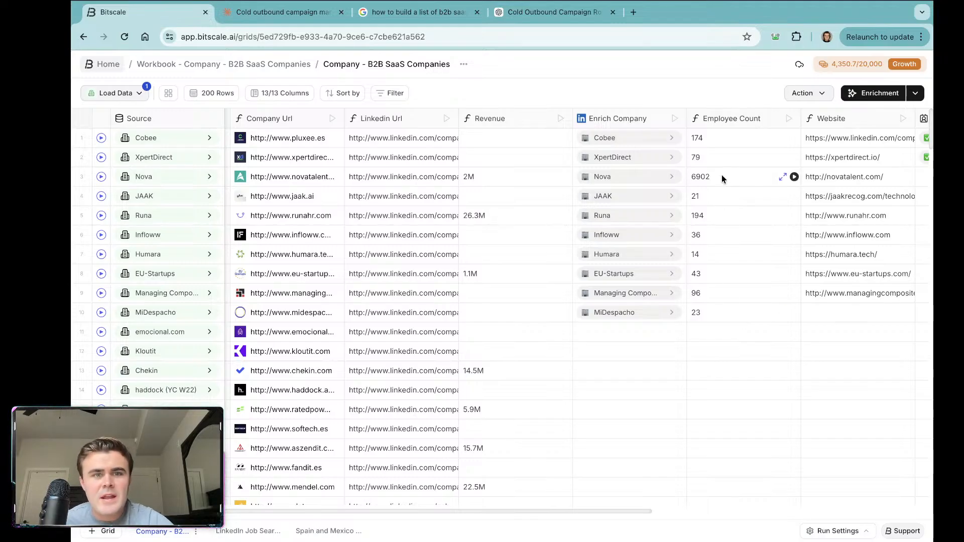
pyautogui.hscroll(8, 722, 175)
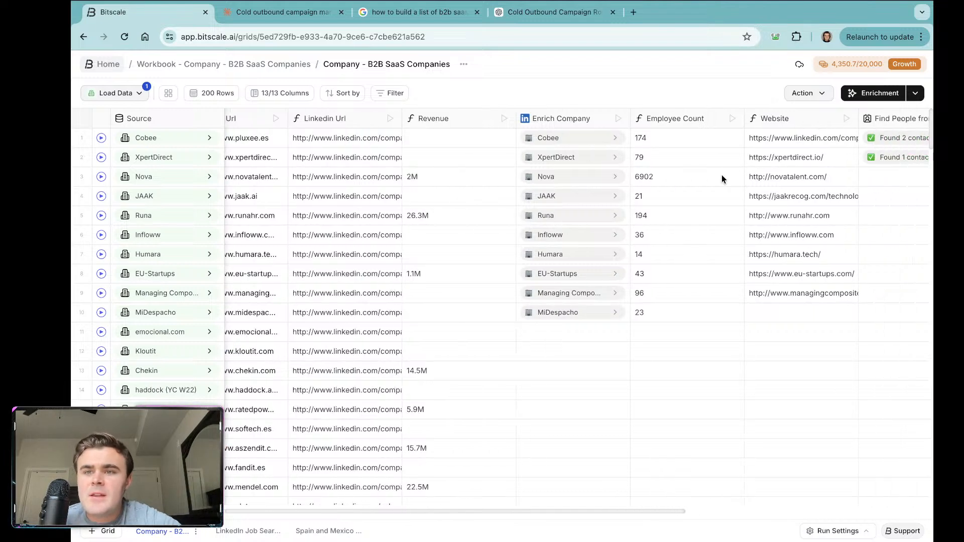
pyautogui.hscroll(3, 721, 175)
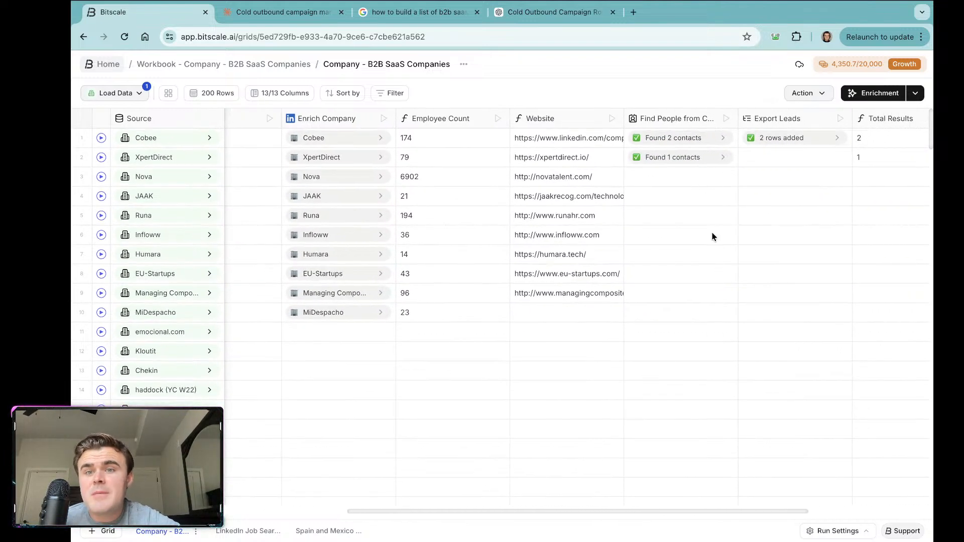
pyautogui.click(669, 119)
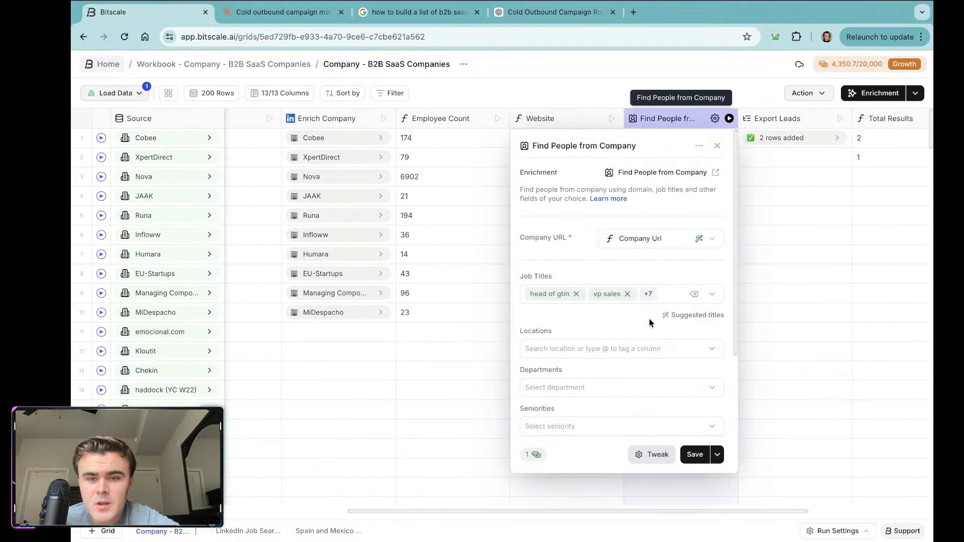
pyautogui.click(667, 291)
pyautogui.scroll(-3, 587, 270)
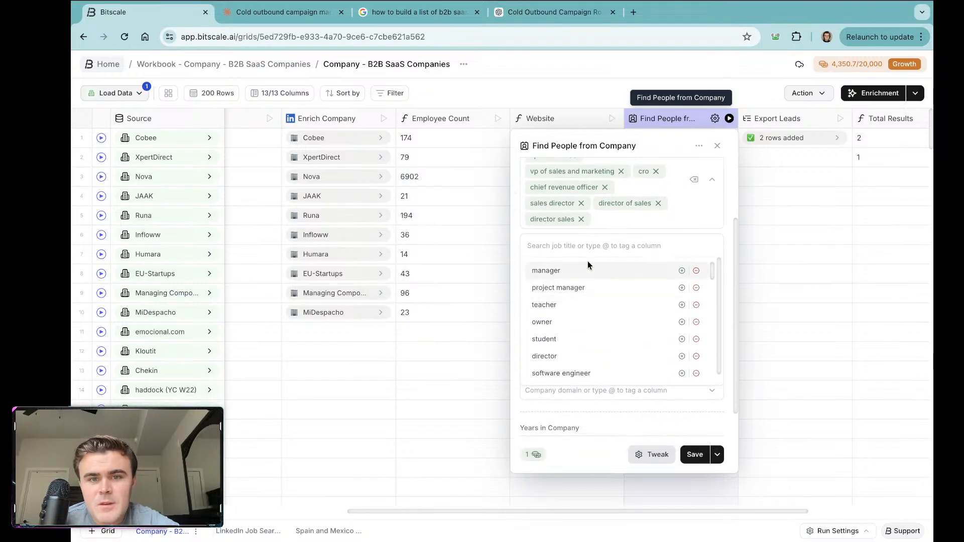
pyautogui.scroll(2, 564, 219)
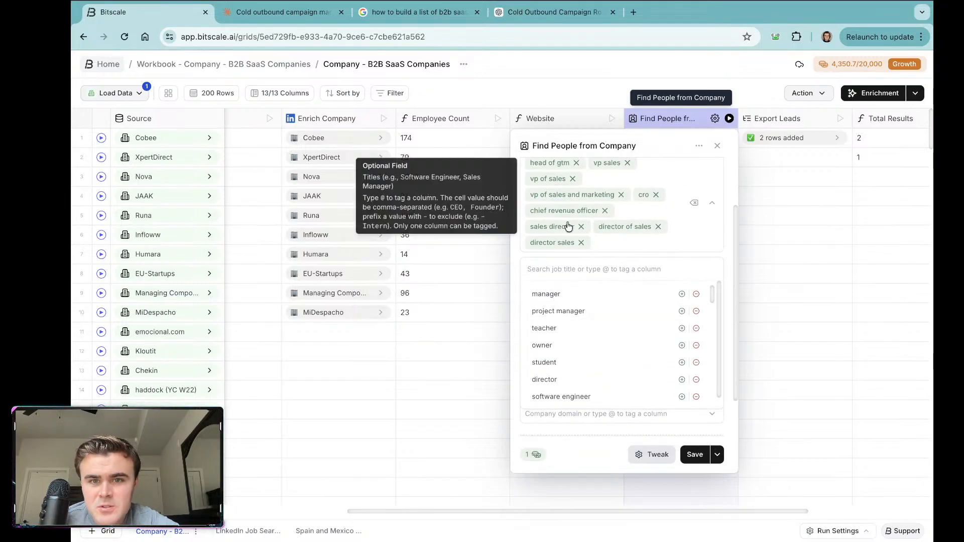
pyautogui.click(560, 94)
pyautogui.click(718, 145)
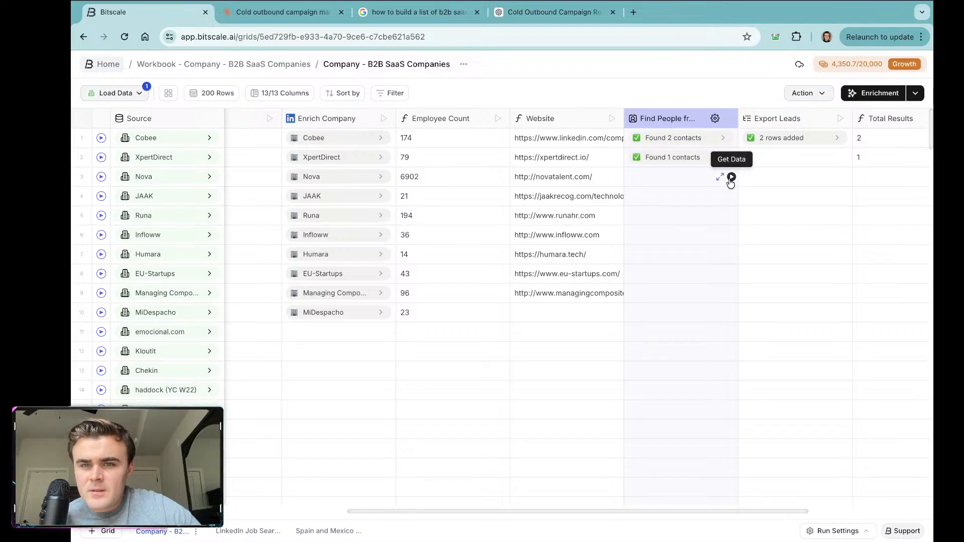
# Step: Run Find People from Company for the XpertDirect and Nova rows and return to the Spain and Mexico Employees grid
pyautogui.click(731, 157)
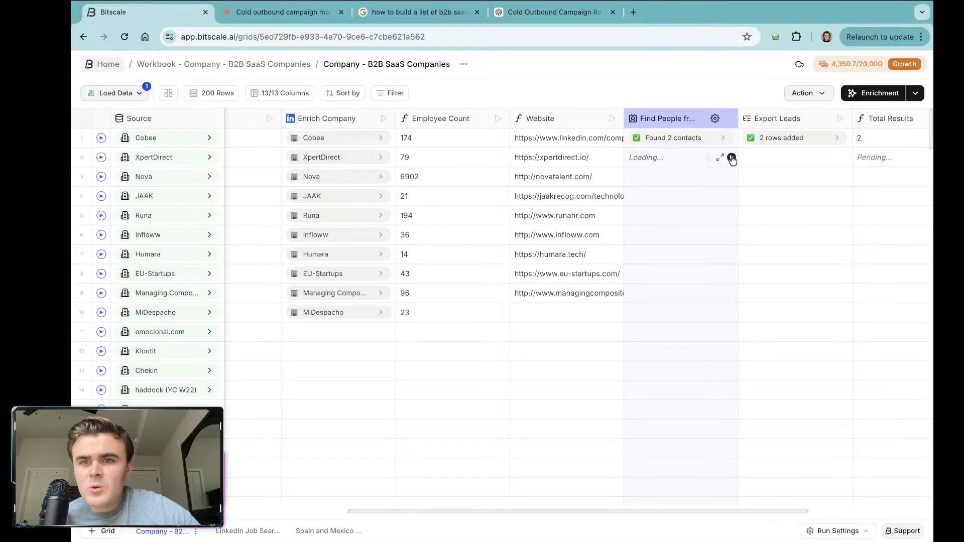
pyautogui.click(731, 178)
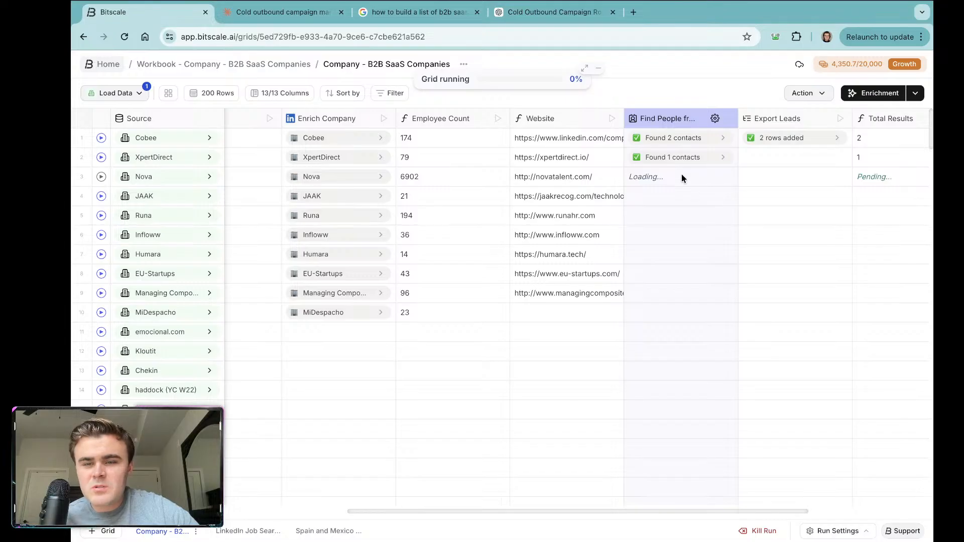
pyautogui.click(327, 530)
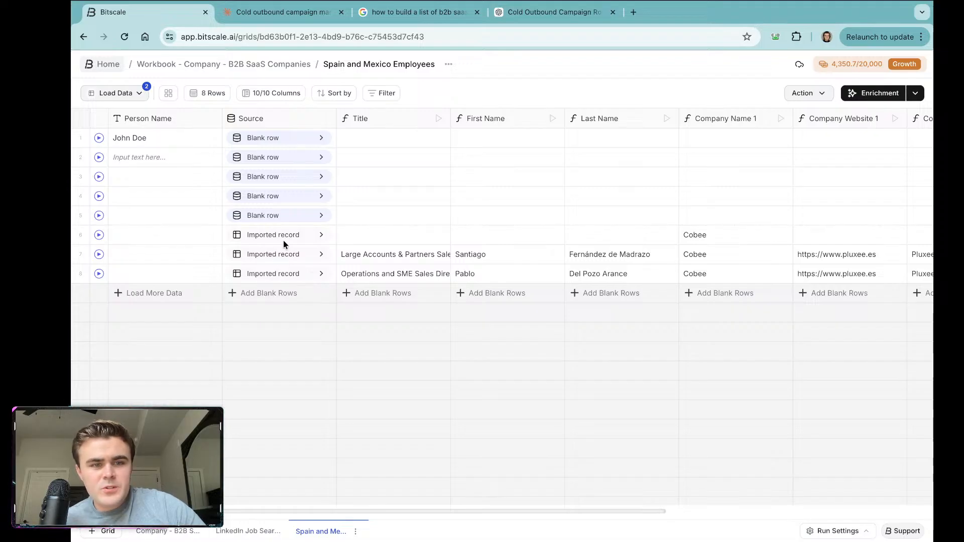
pyautogui.hscroll(2, 381, 272)
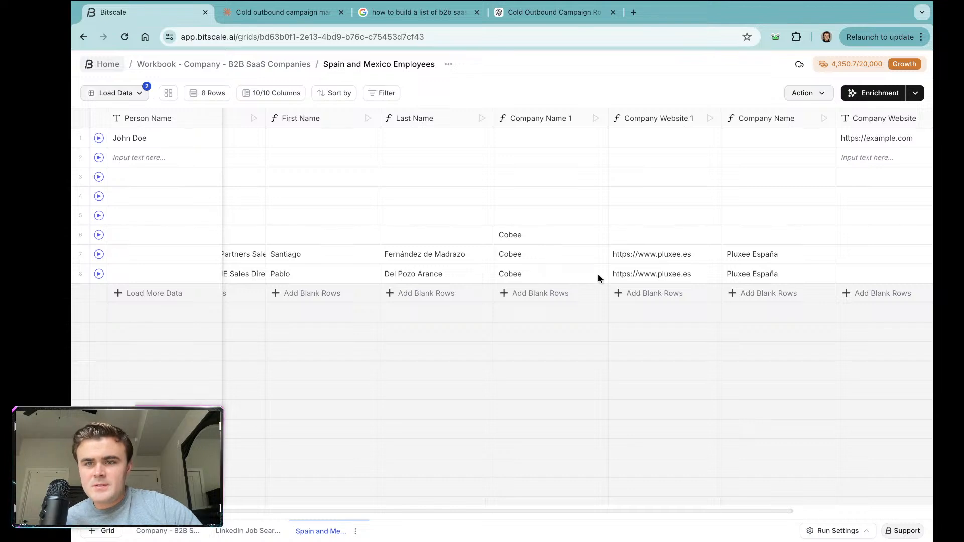
pyautogui.hscroll(5, 731, 255)
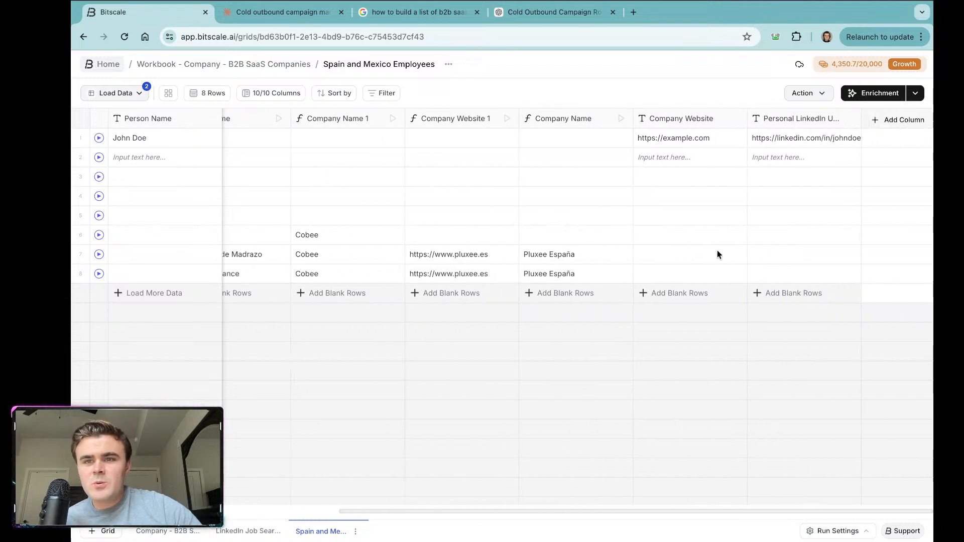
pyautogui.hscroll(-9, 717, 251)
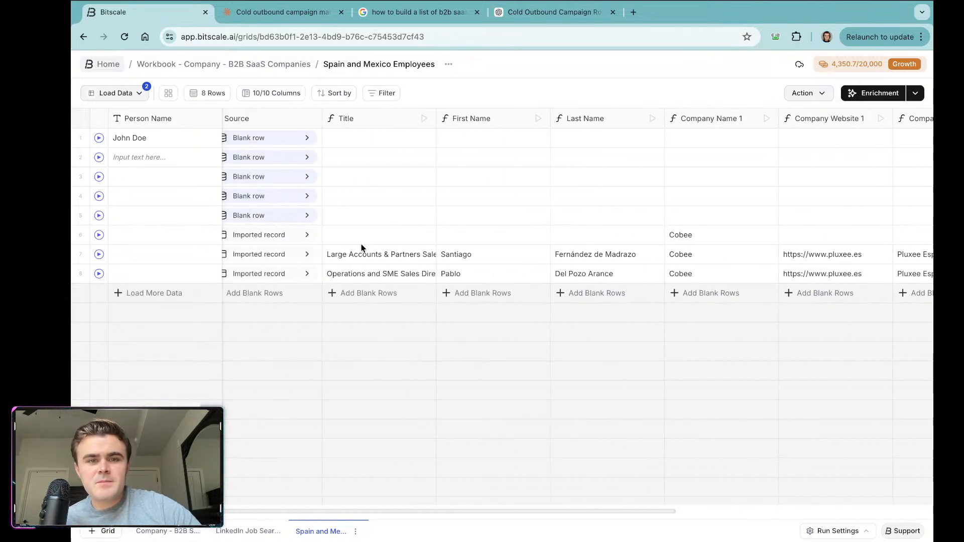
pyautogui.hscroll(9, 450, 255)
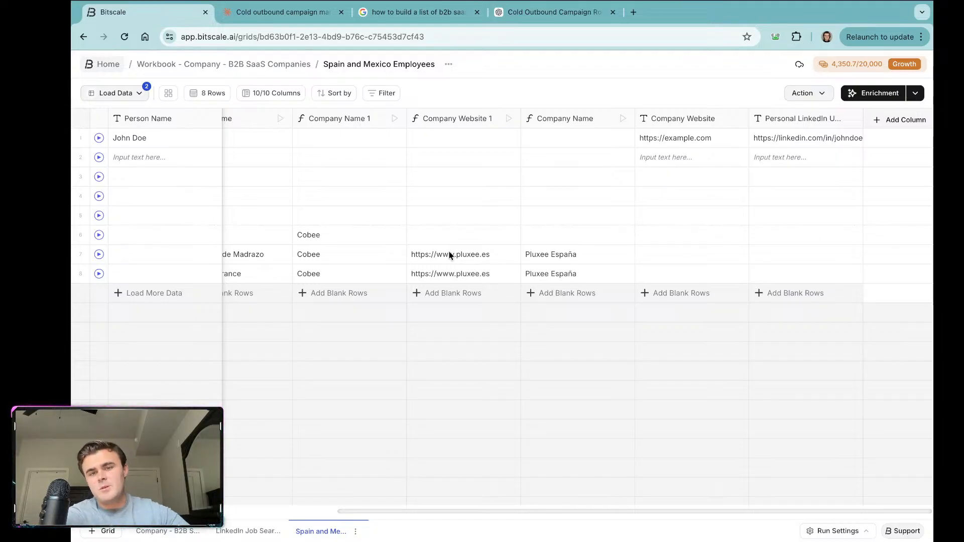
pyautogui.hotkey('ctrl', 'Right')
pyautogui.hotkey('ctrl', 'Left')
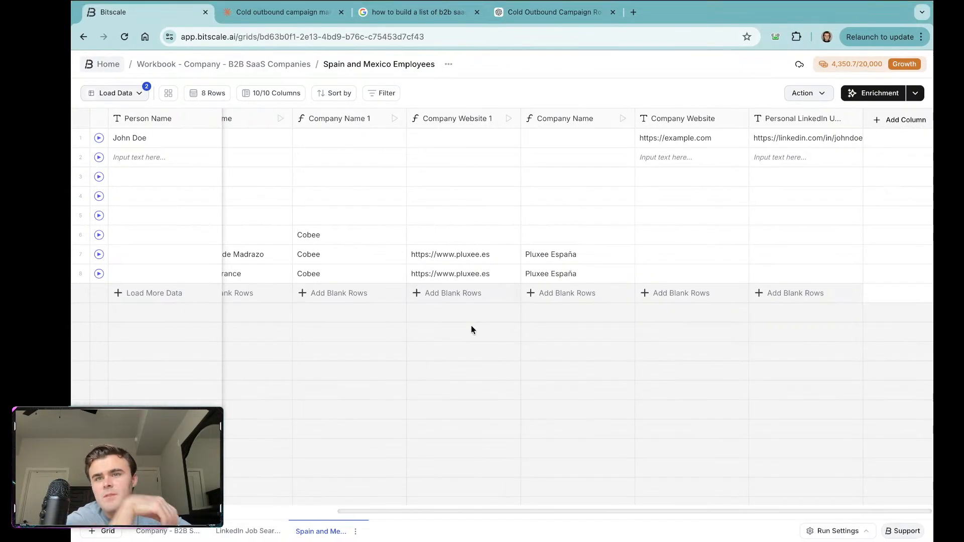
pyautogui.hscroll(-8, 495, 318)
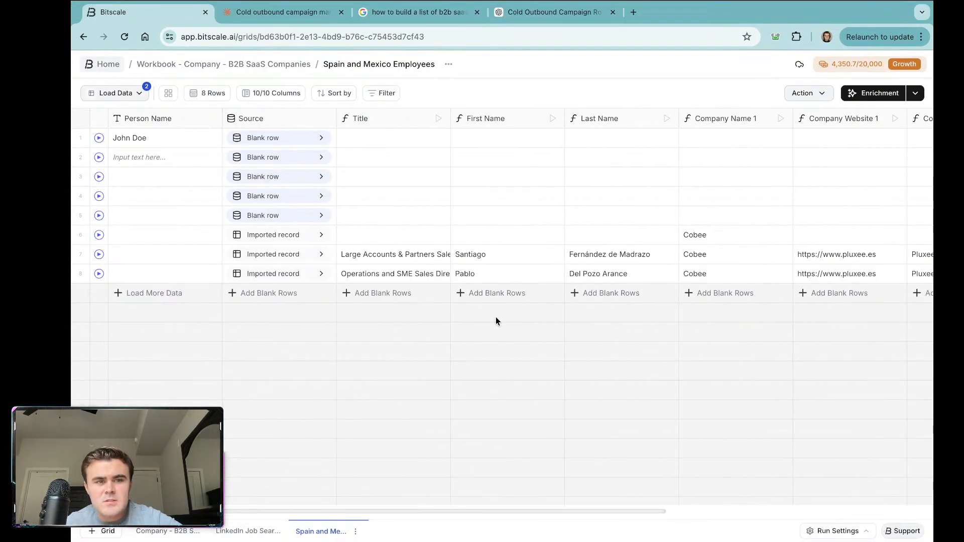
# Step: Run Export Leads for the XpertDirect and Nova rows of the Company - B2B SaaS Companies grid and return to the Spain and Mexico Employees grid
pyautogui.click(180, 533)
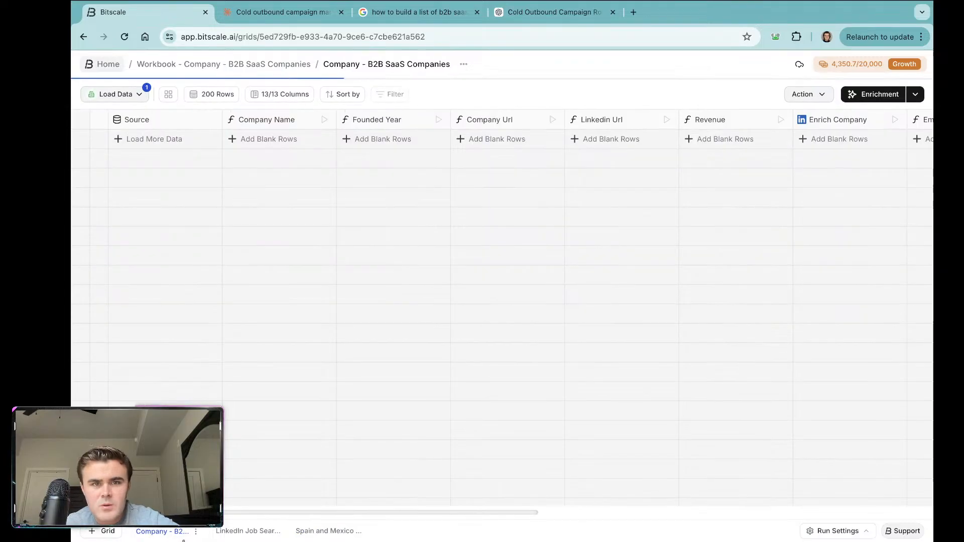
pyautogui.hscroll(6, 484, 326)
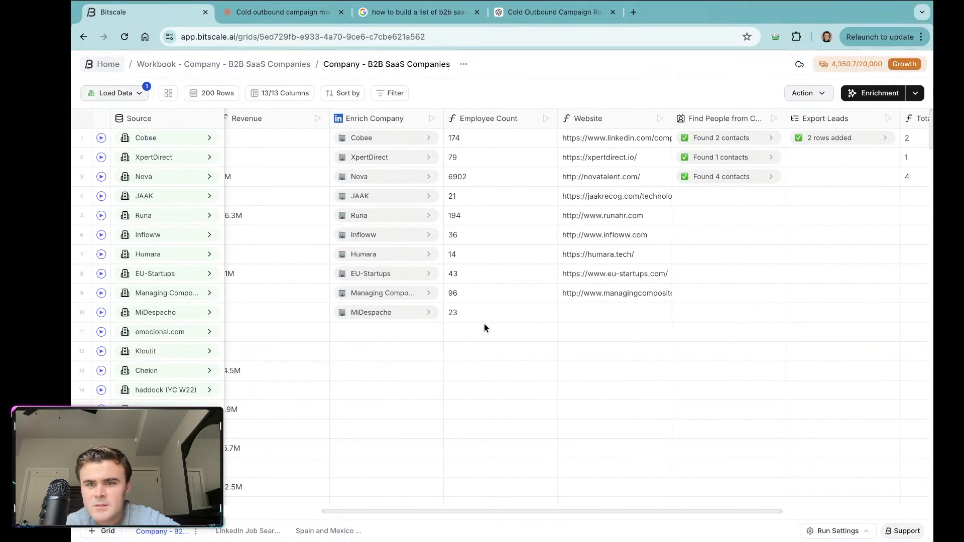
pyautogui.hscroll(3, 484, 328)
pyautogui.hscroll(3, 484, 327)
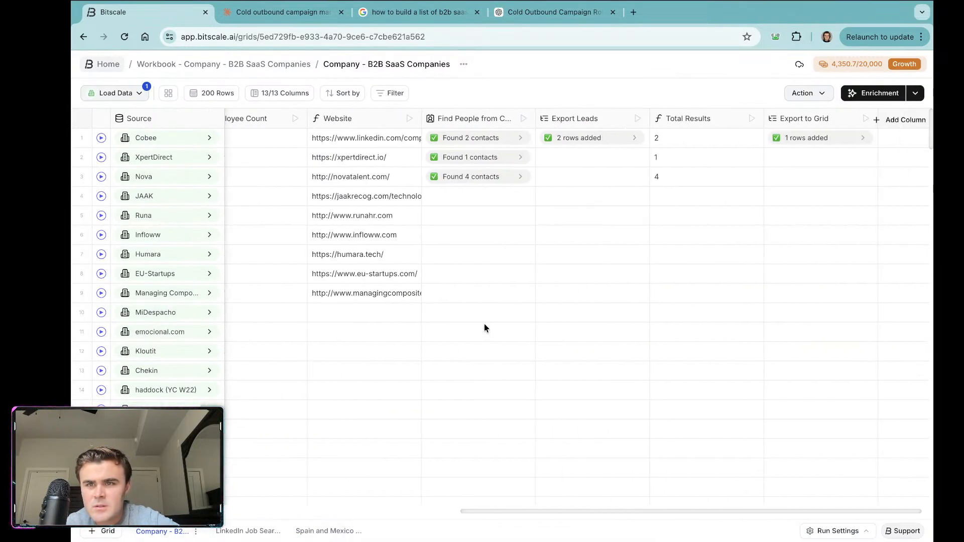
pyautogui.click(621, 157)
pyautogui.click(622, 177)
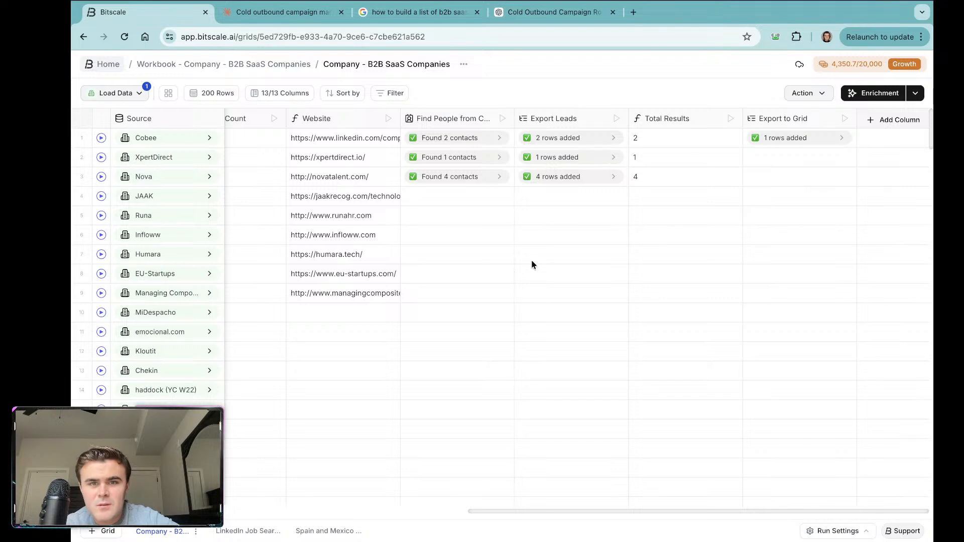
pyautogui.click(314, 532)
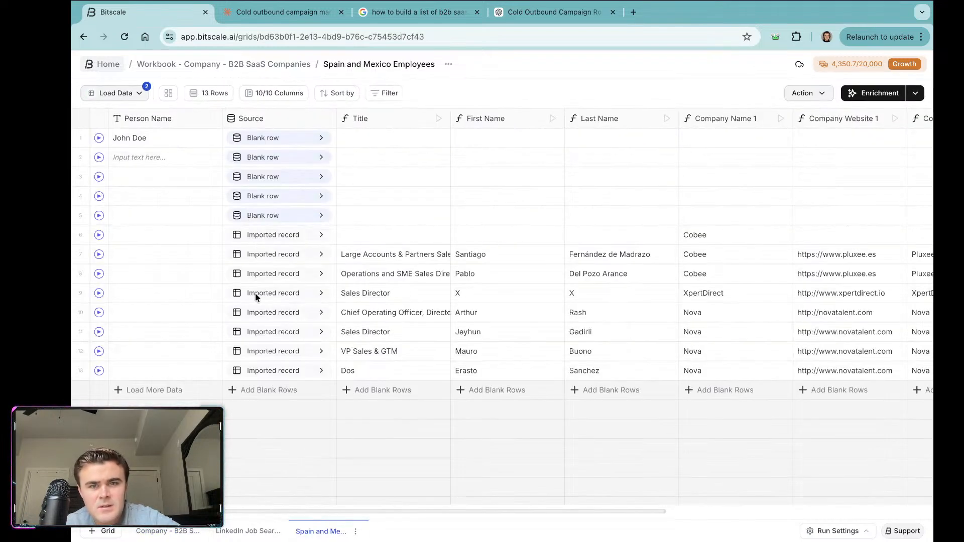
# Step: Hide the Person Name column in the Spain and Mexico Employees grid
pyautogui.hscroll(2, 468, 338)
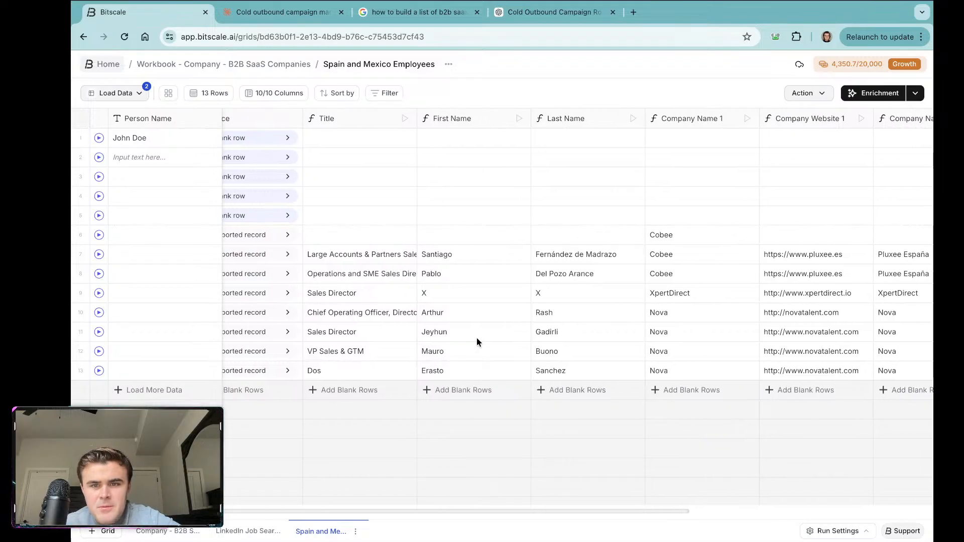
pyautogui.hscroll(1, 477, 337)
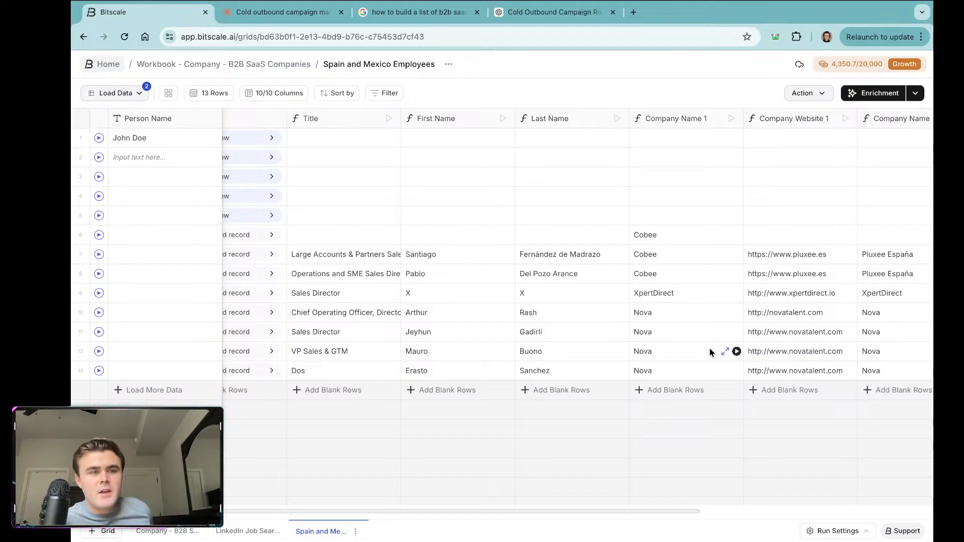
pyautogui.hscroll(-2, 709, 352)
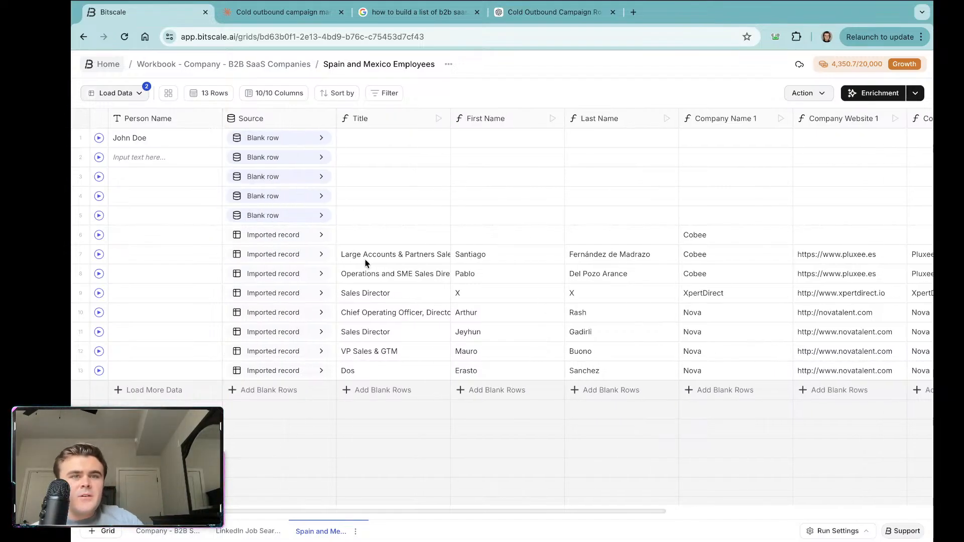
pyautogui.click(275, 93)
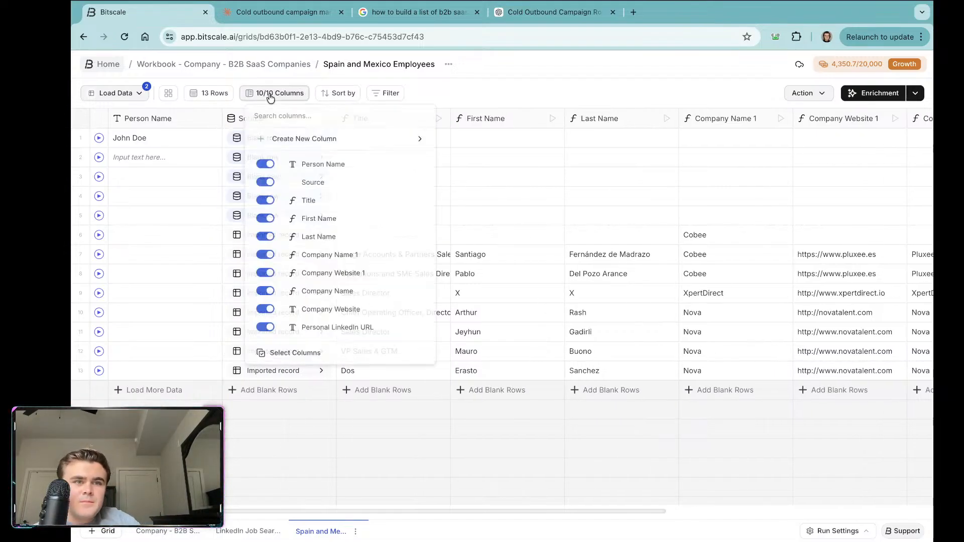
pyautogui.click(266, 165)
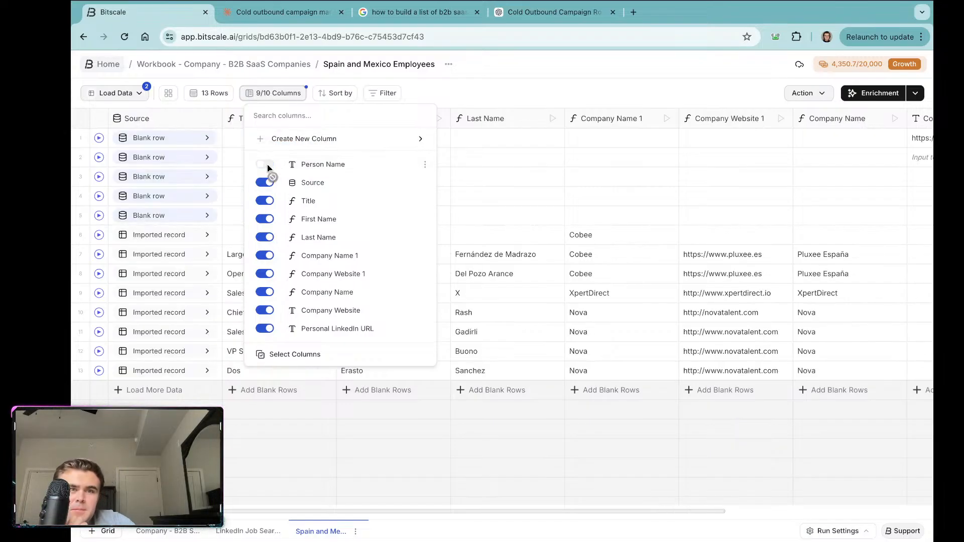
pyautogui.click(532, 90)
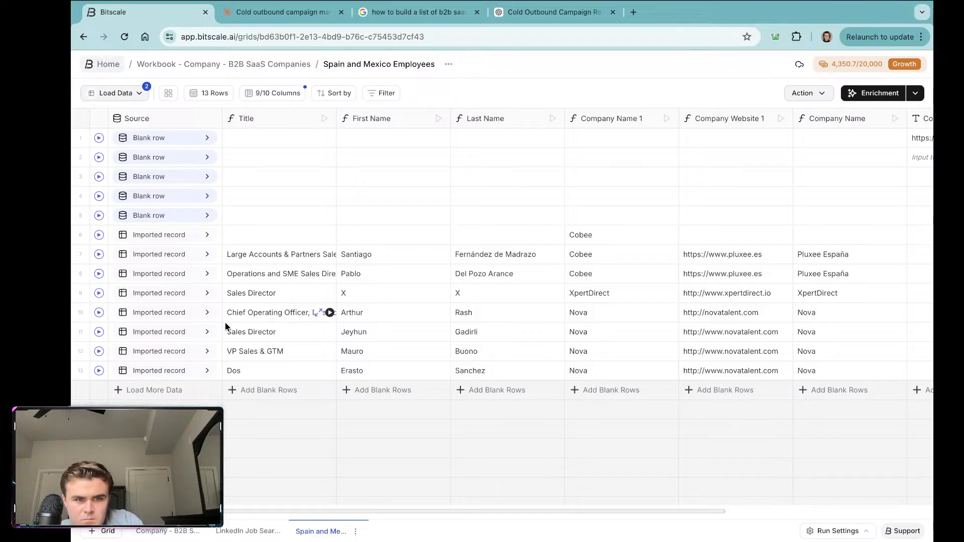
# Step: Delete the two Nova rows whose titles are Chief Operating Officer and Dos from the employees grid
pyautogui.click(80, 312)
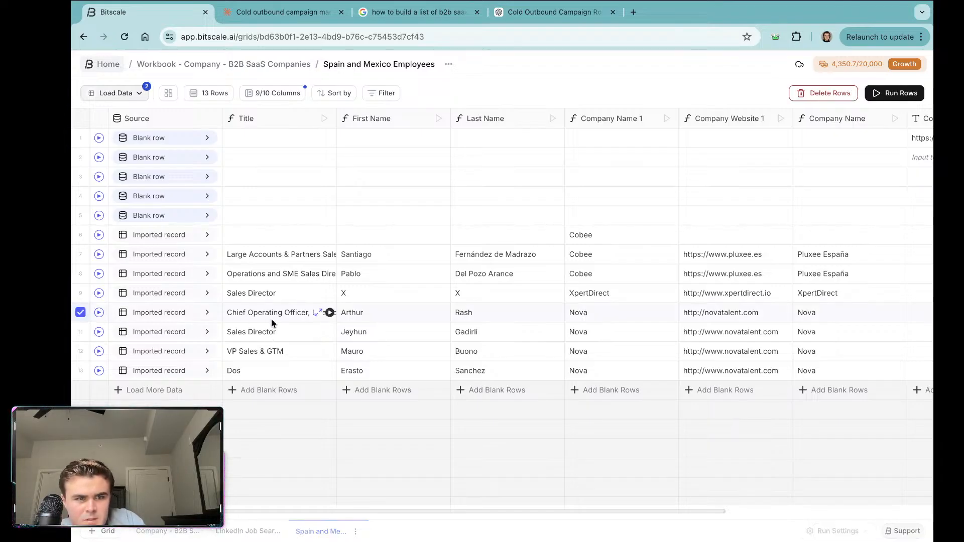
pyautogui.click(80, 371)
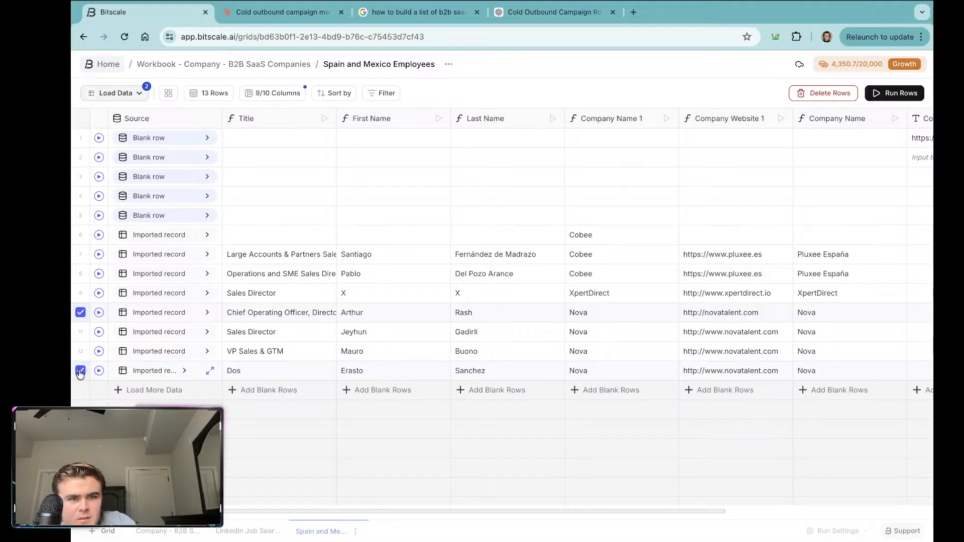
pyautogui.click(831, 99)
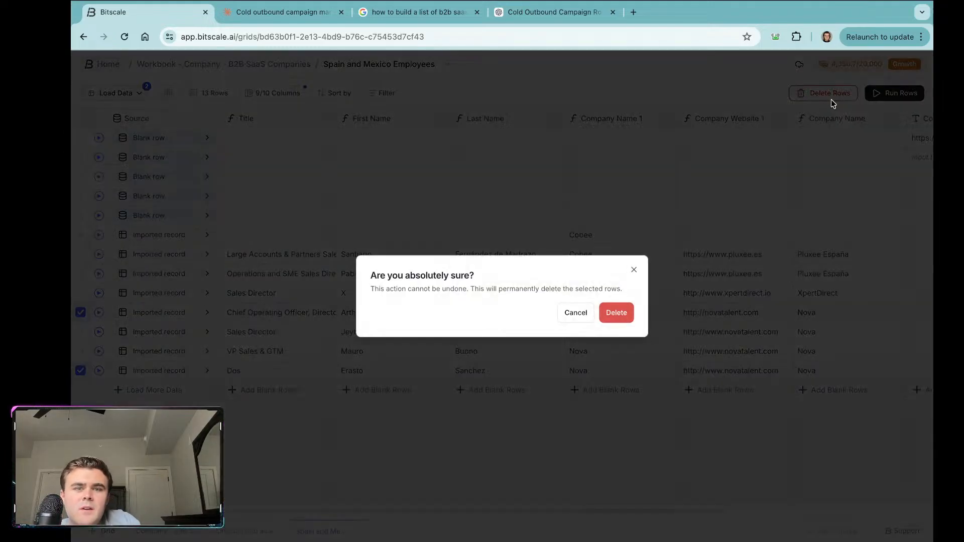
pyautogui.click(621, 314)
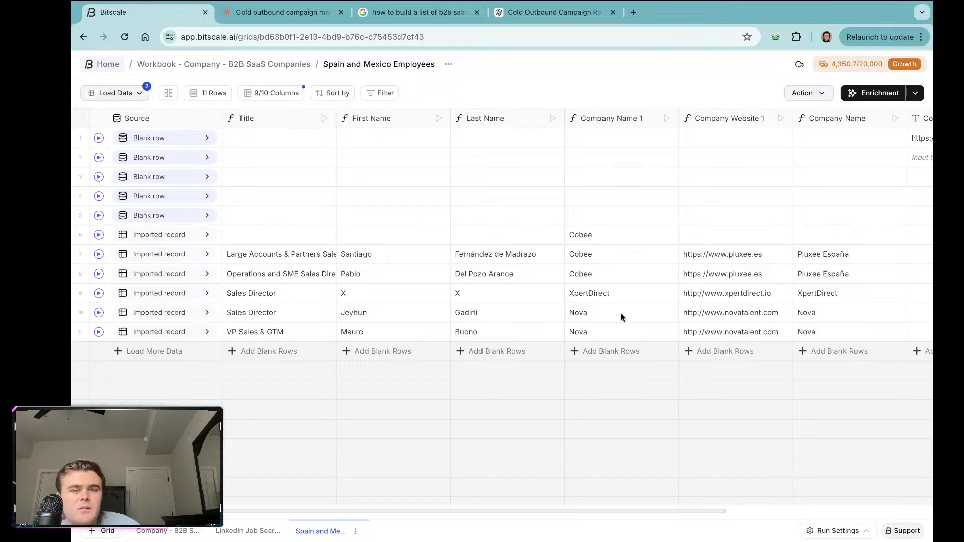
# Step: Add a LinkedIn Enrich Person enrichment to the employees grid, using the Personal LinkedIn URL column as its input, and save it
pyautogui.hscroll(5, 620, 312)
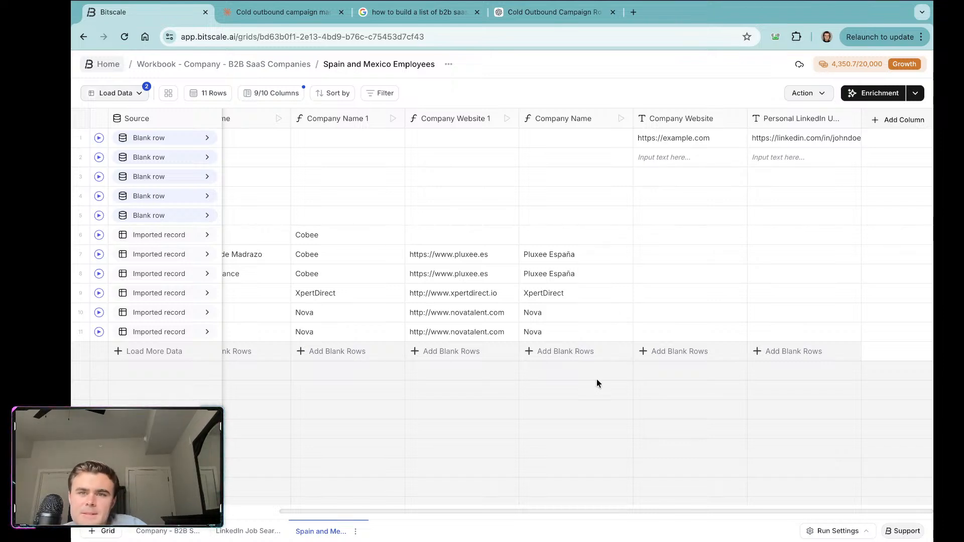
pyautogui.hscroll(-1, 537, 270)
pyautogui.hscroll(-5, 538, 269)
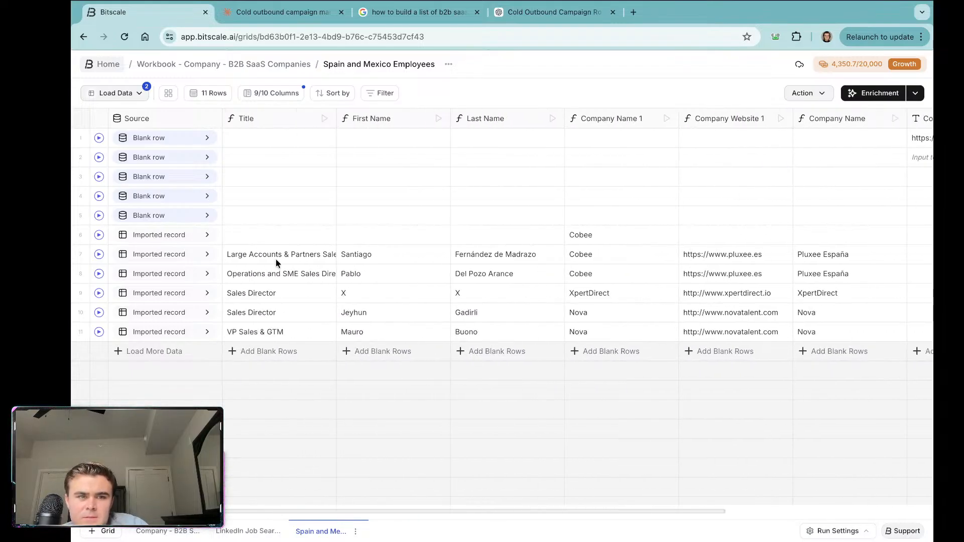
pyautogui.click(170, 257)
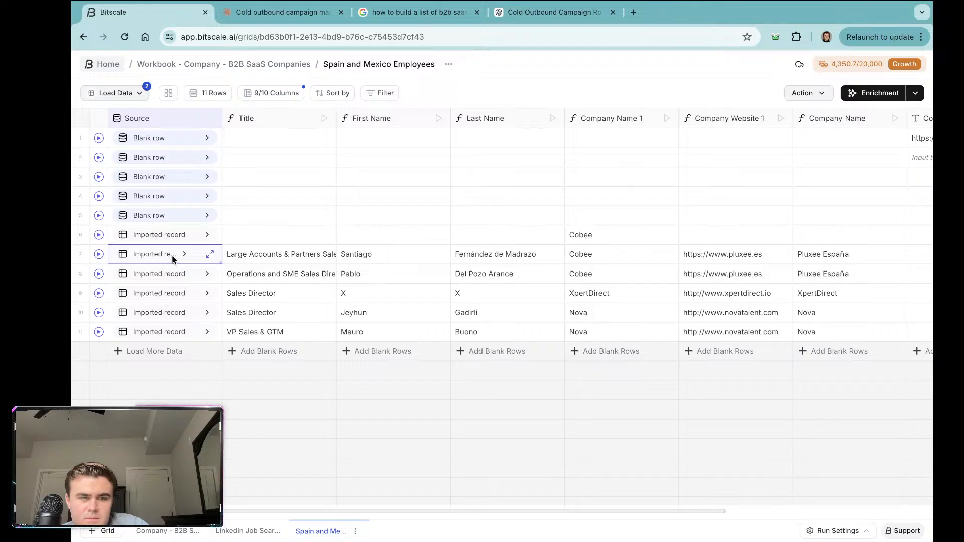
pyautogui.hscroll(5, 668, 271)
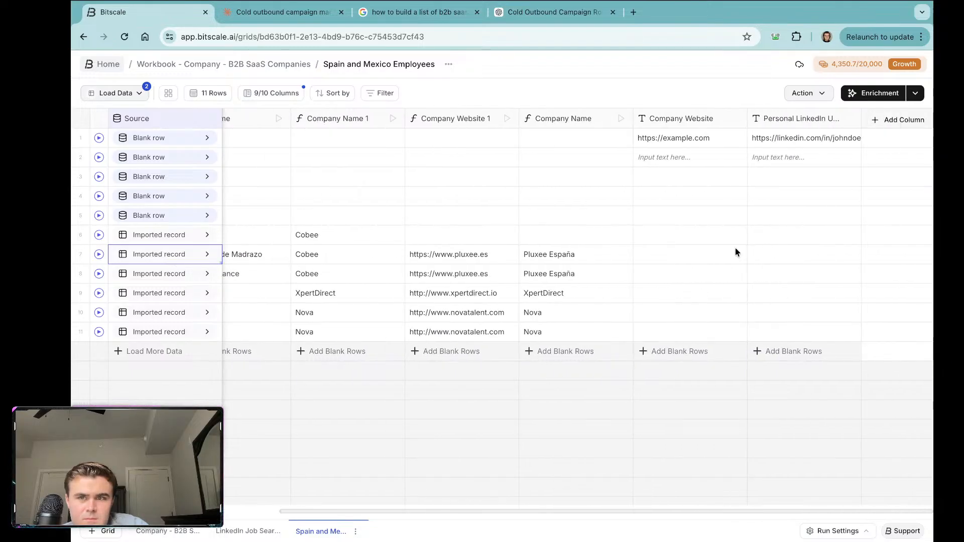
pyautogui.click(864, 100)
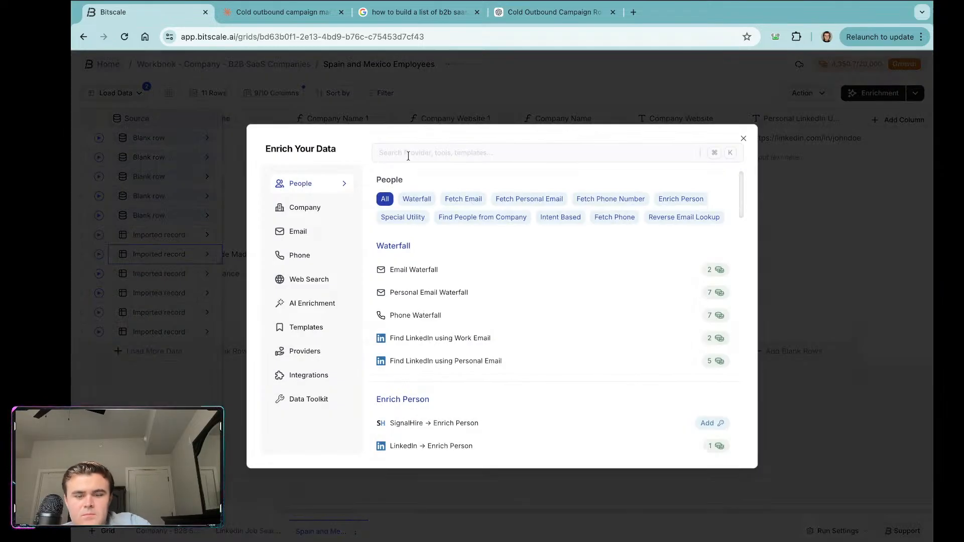
pyautogui.write('linked')
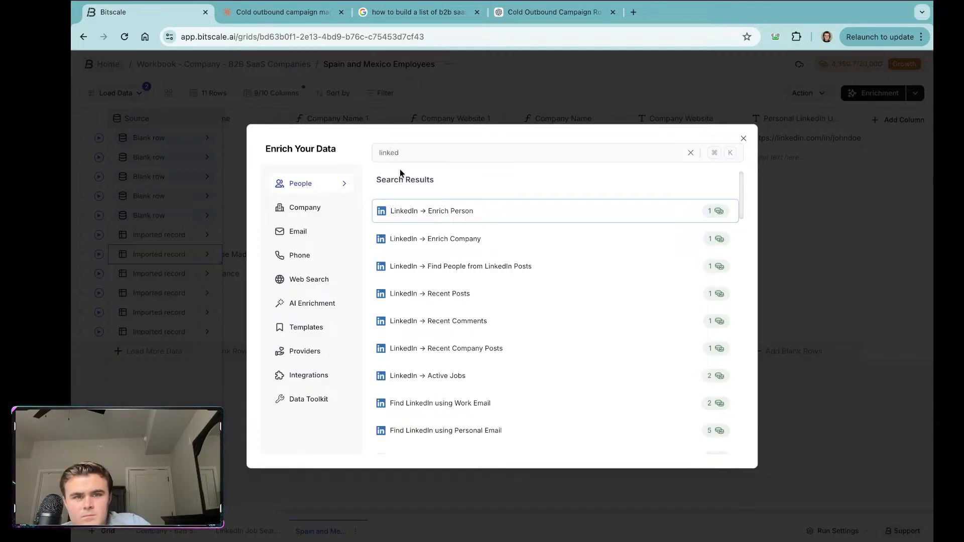
pyautogui.click(433, 218)
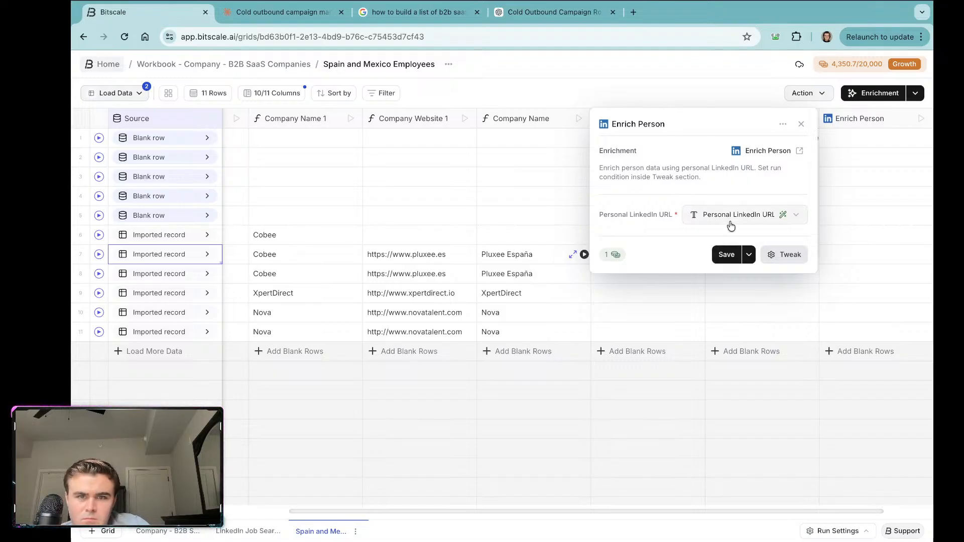
pyautogui.click(726, 256)
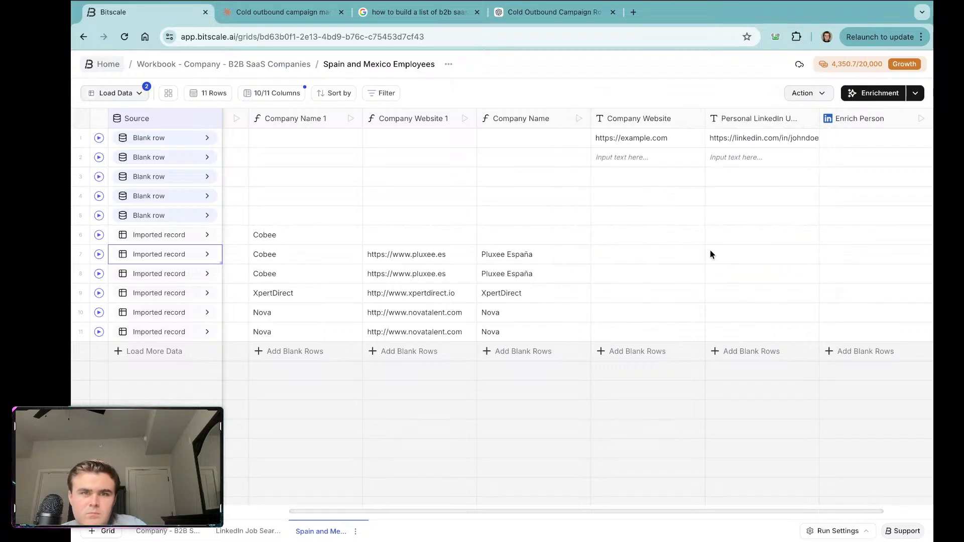
# Step: Add the Linkedin Url field from the XpertDirect row's source record as a column in the employees grid
pyautogui.hscroll(-1, 606, 232)
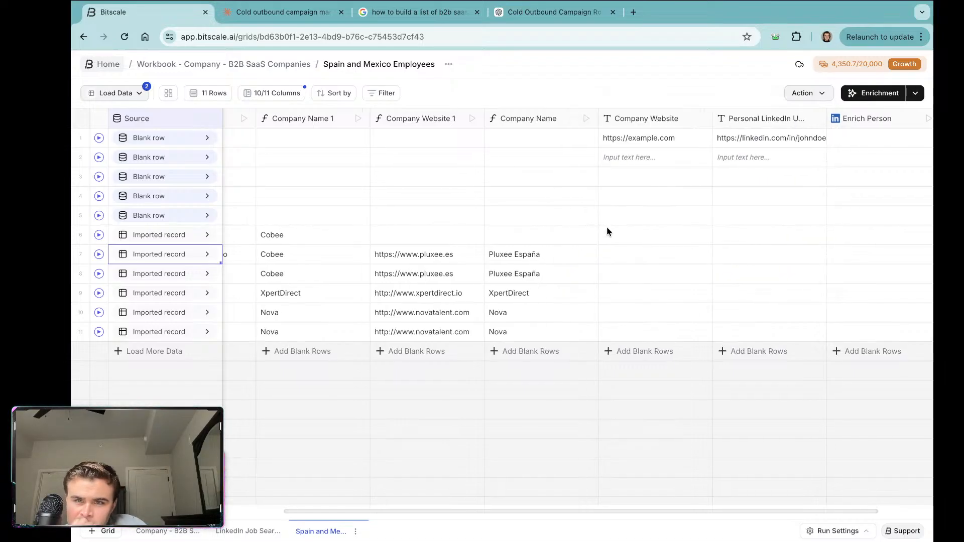
pyautogui.hscroll(-5, 607, 231)
pyautogui.hscroll(-3, 568, 298)
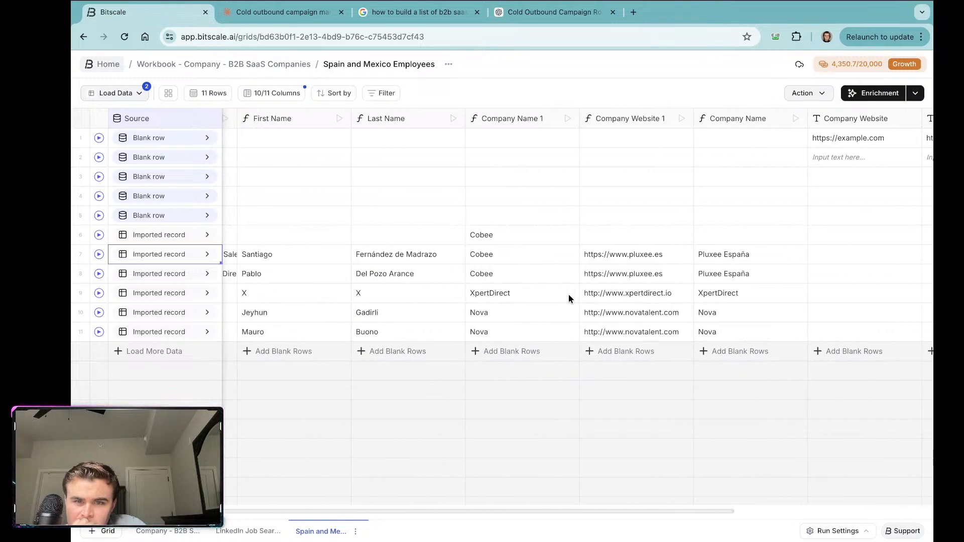
pyautogui.hscroll(-8, 568, 294)
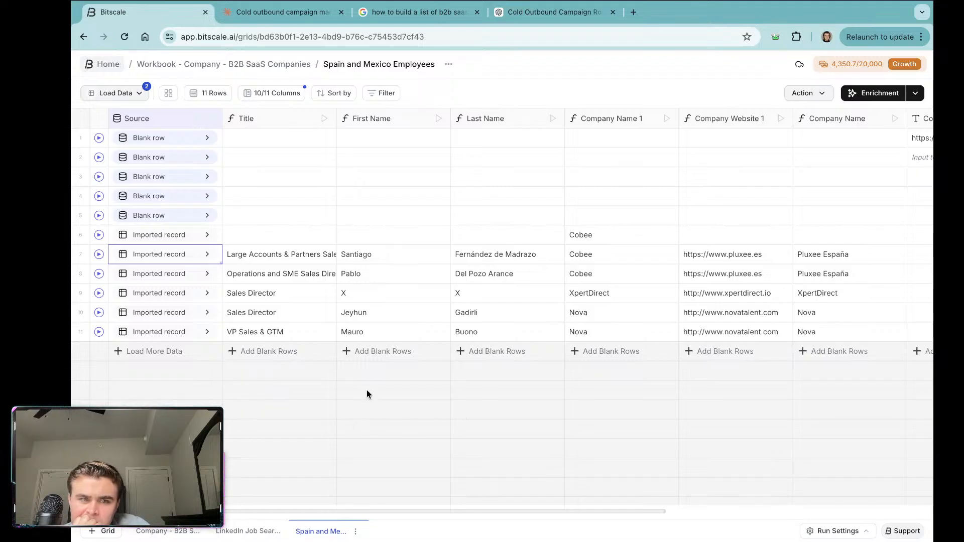
pyautogui.click(171, 274)
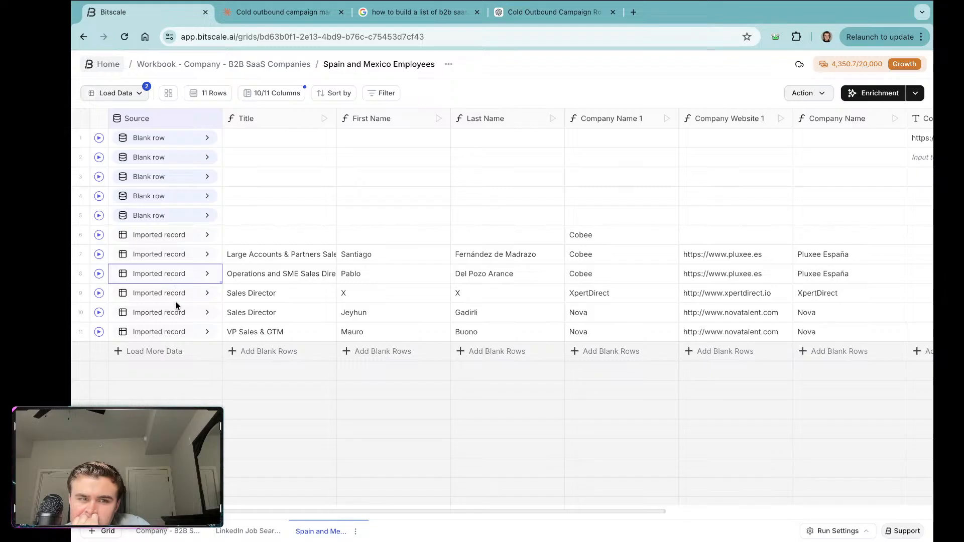
pyautogui.click(174, 295)
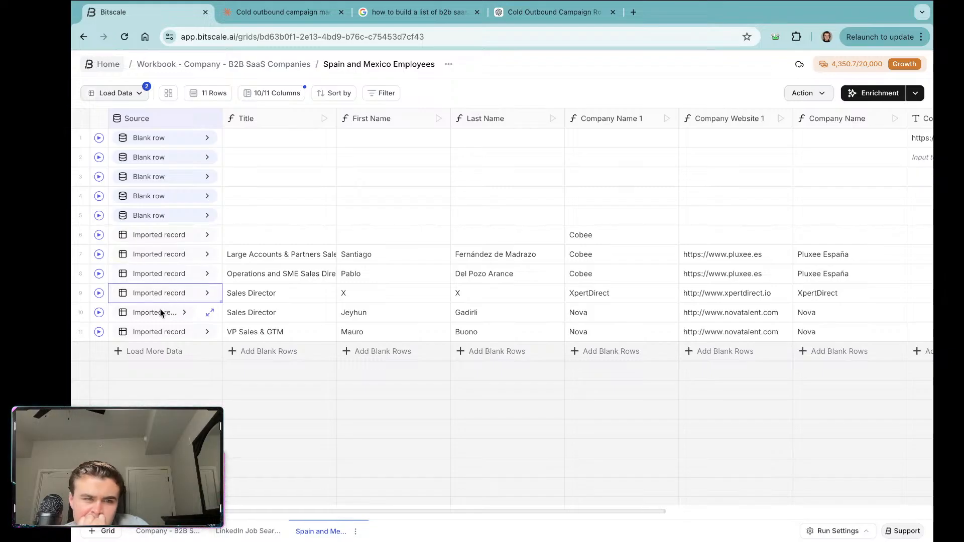
pyautogui.click(170, 294)
pyautogui.click(170, 295)
pyautogui.click(170, 295)
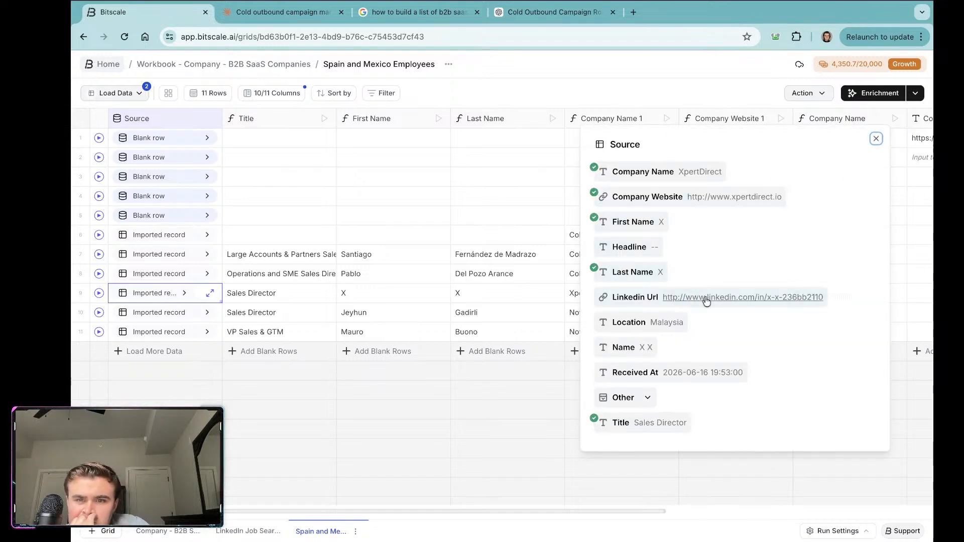
pyautogui.click(822, 297)
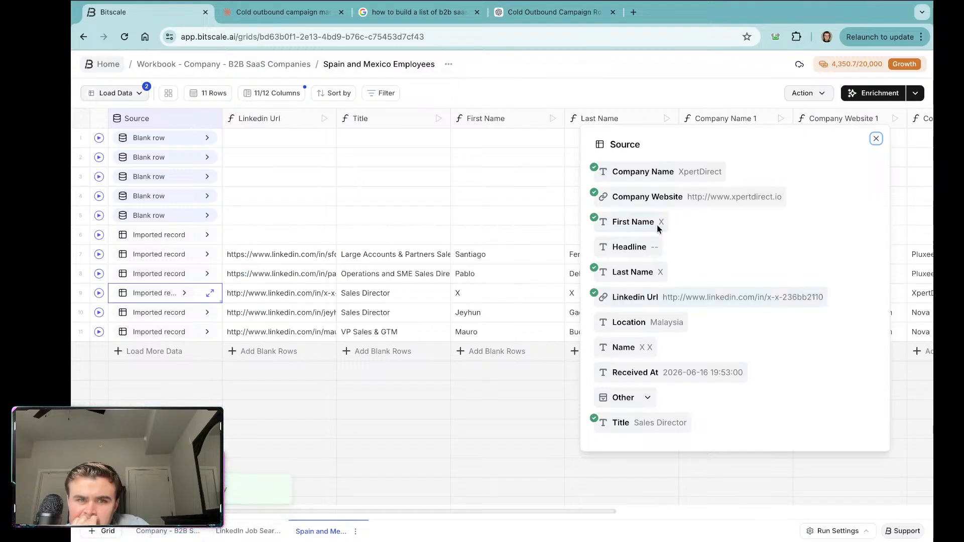
# Step: Close the source record details and delete the Personal LinkedIn URL column from the employees grid
pyautogui.click(877, 139)
pyautogui.hscroll(10, 705, 162)
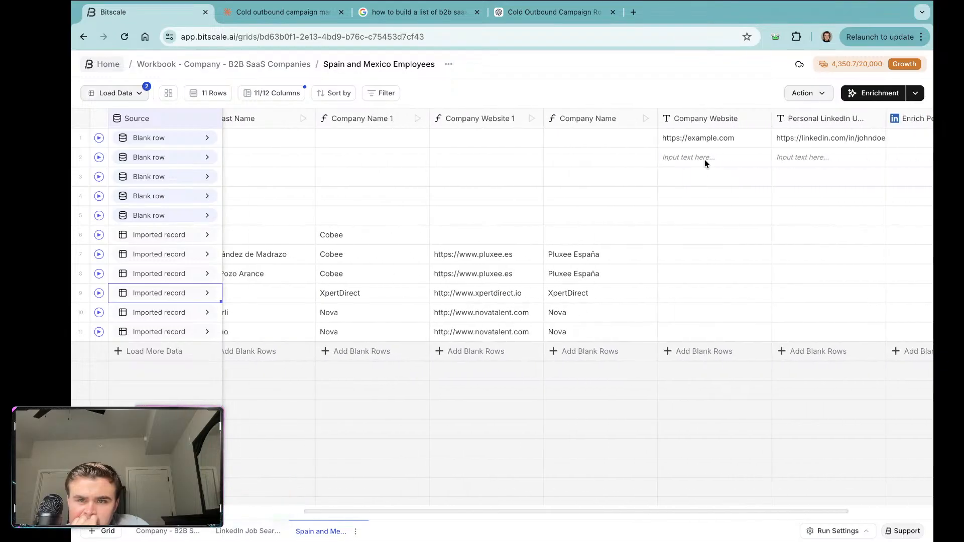
pyautogui.hscroll(2, 705, 164)
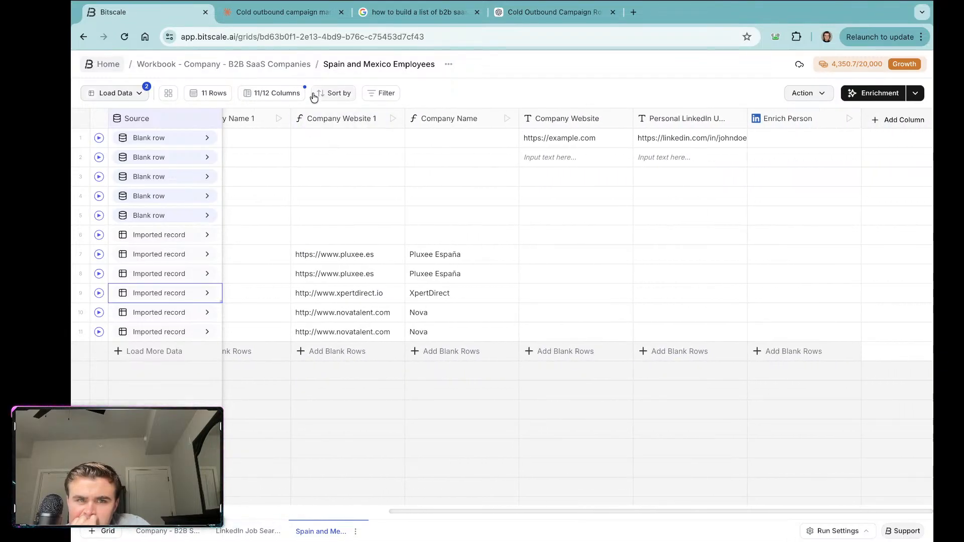
pyautogui.click(292, 93)
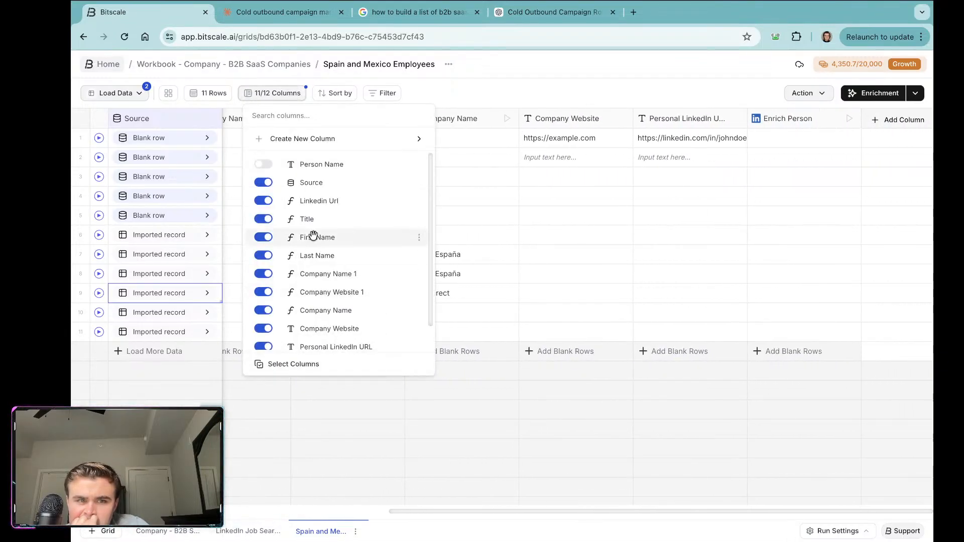
pyautogui.scroll(-1, 301, 266)
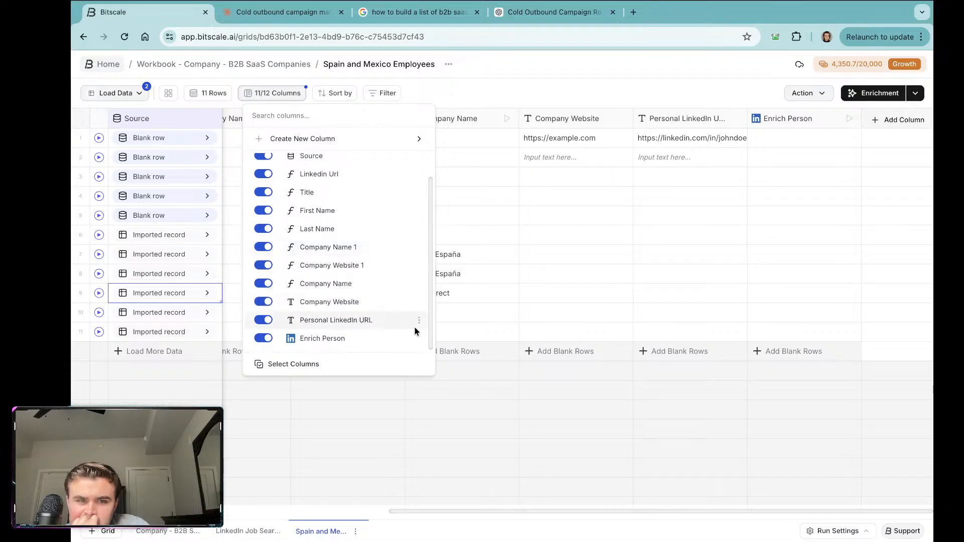
pyautogui.click(418, 320)
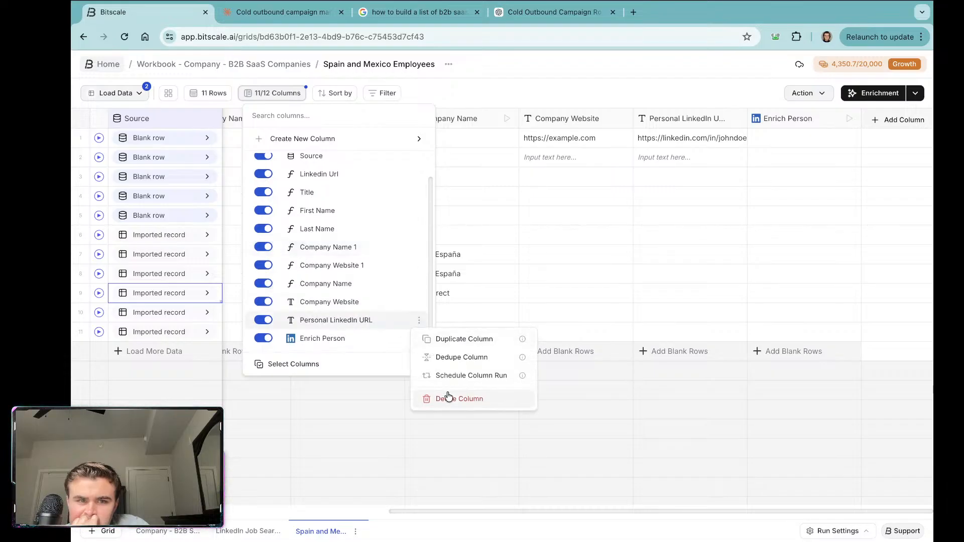
pyautogui.click(449, 397)
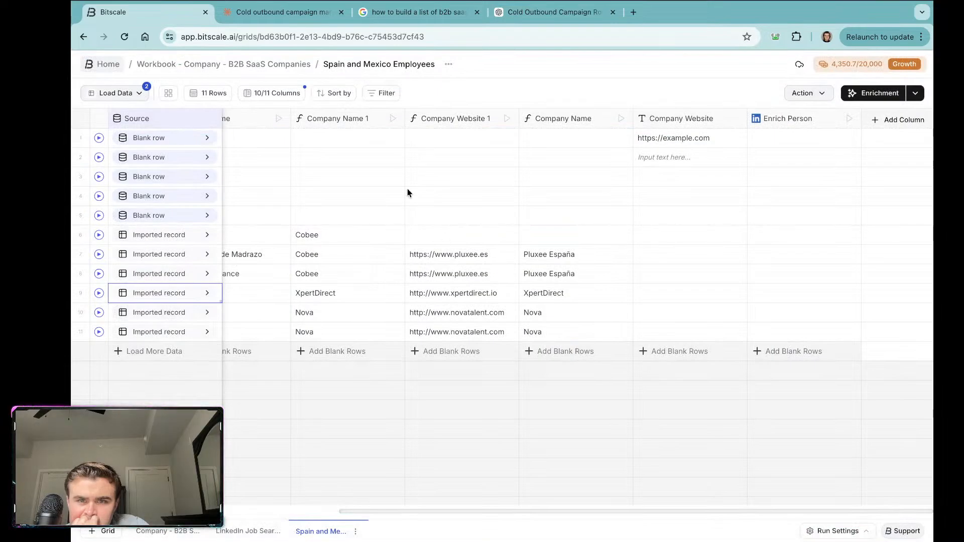
# Step: Set the Enrich Person enrichment's Personal LinkedIn URL input to the Linkedin Url column and save it
pyautogui.click(271, 93)
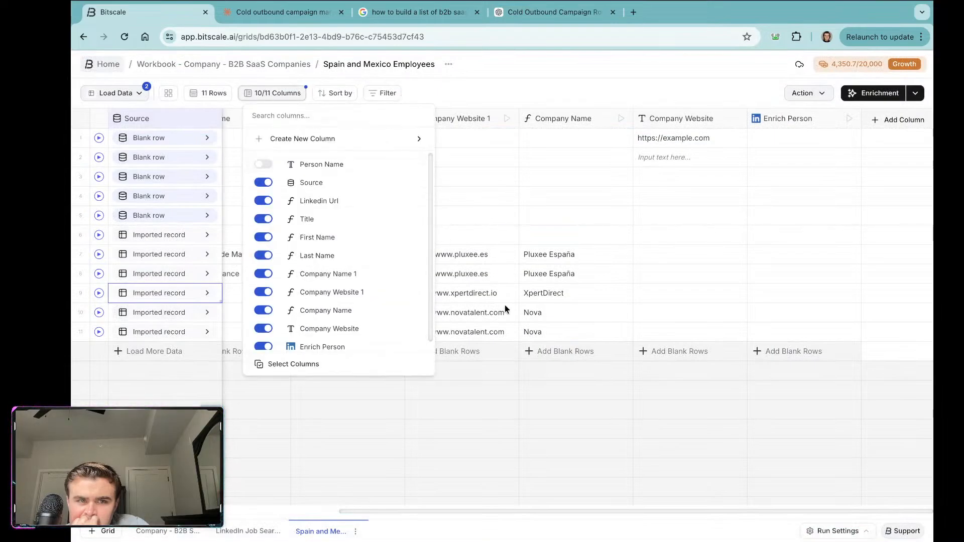
pyautogui.click(497, 366)
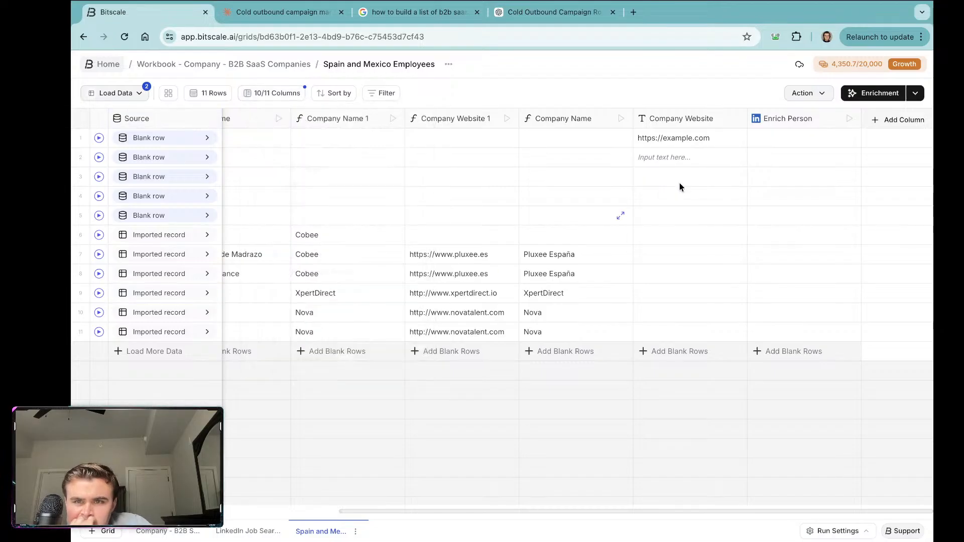
pyautogui.click(765, 125)
pyautogui.click(758, 240)
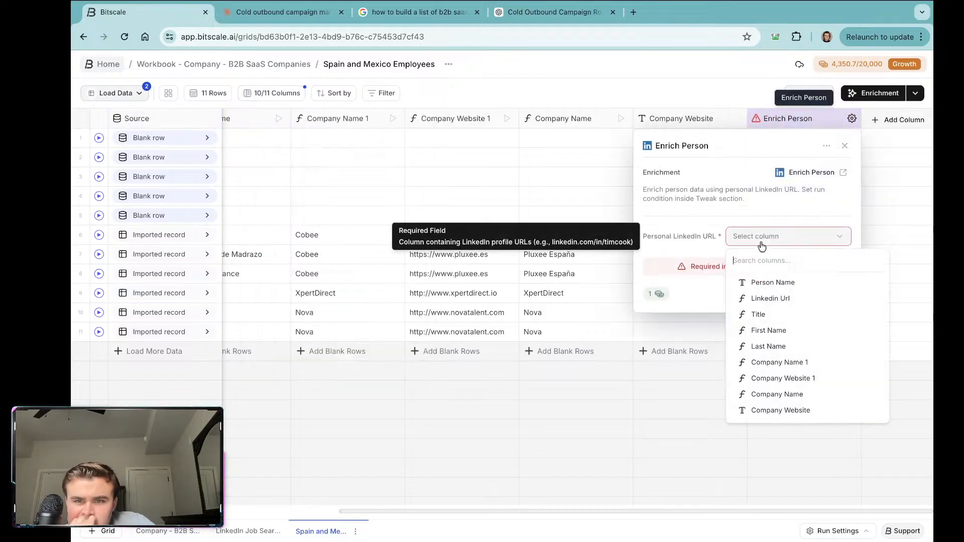
pyautogui.click(769, 299)
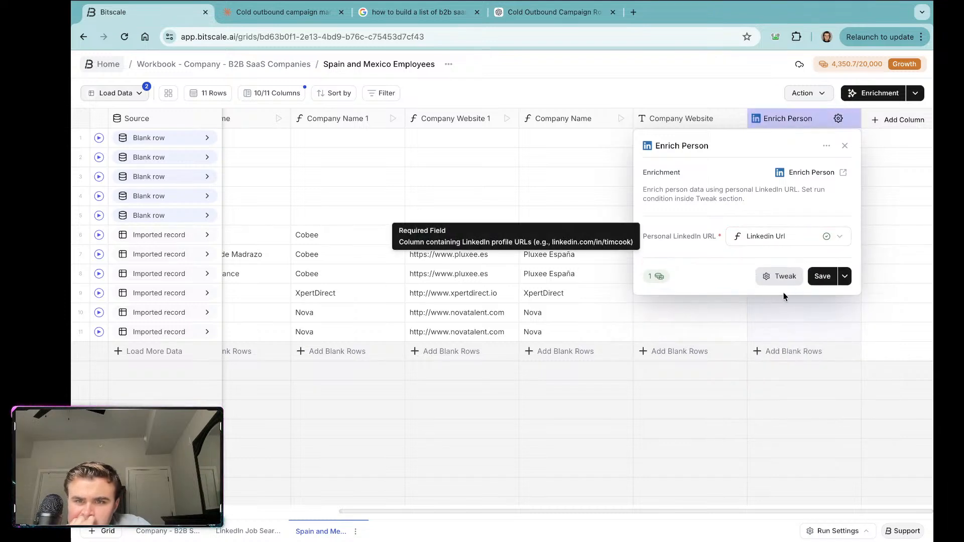
pyautogui.click(818, 277)
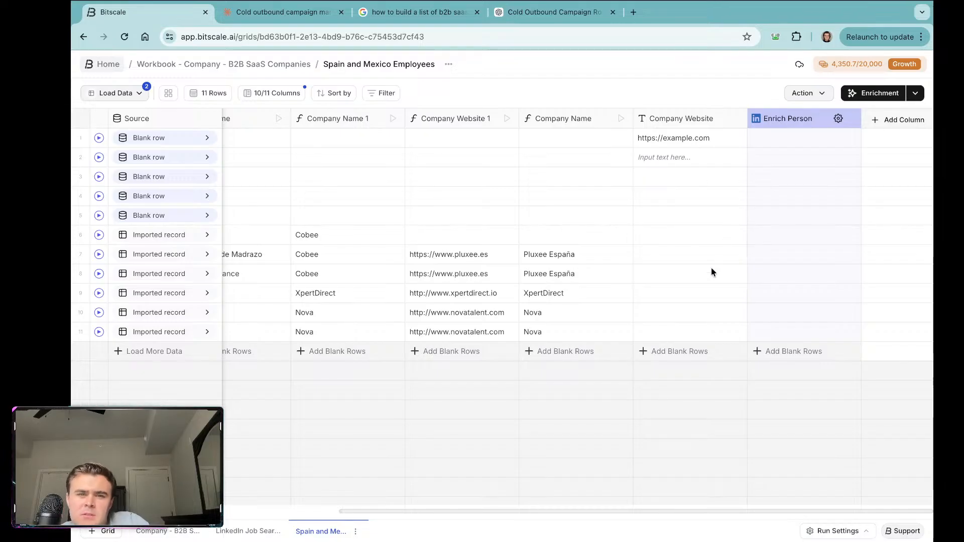
# Step: Run the Enrich Person enrichment individually on the Pluxee España, XpertDirect and Nova contact rows
pyautogui.hscroll(-8, 711, 267)
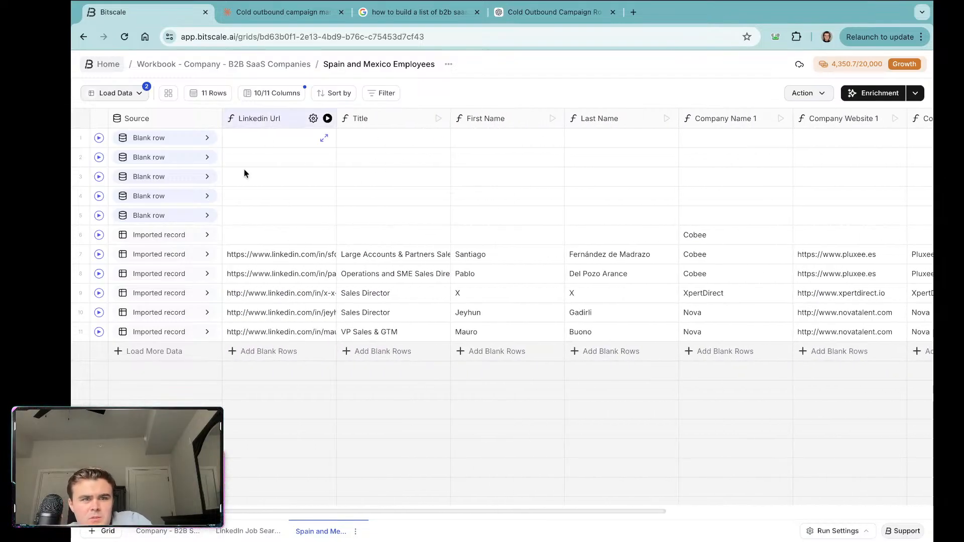
pyautogui.hscroll(8, 818, 267)
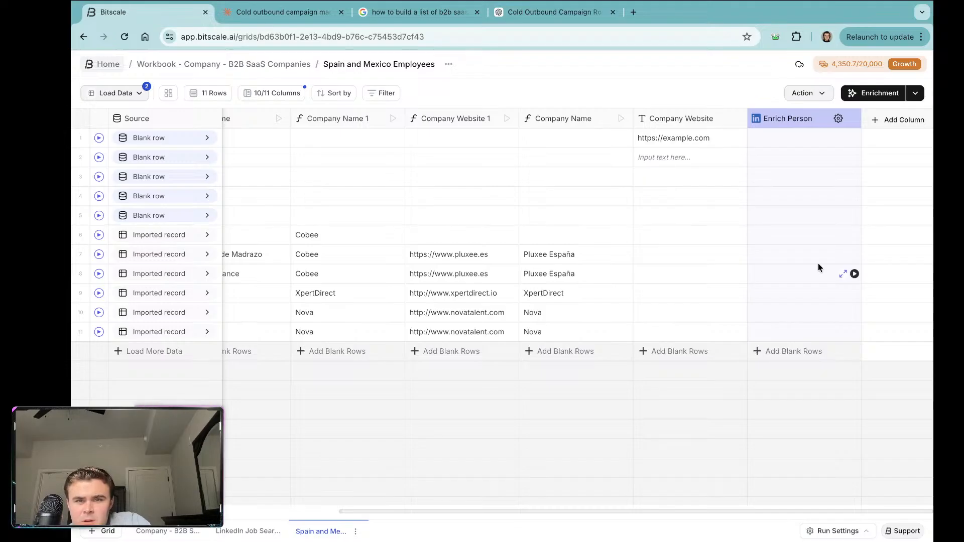
pyautogui.click(852, 254)
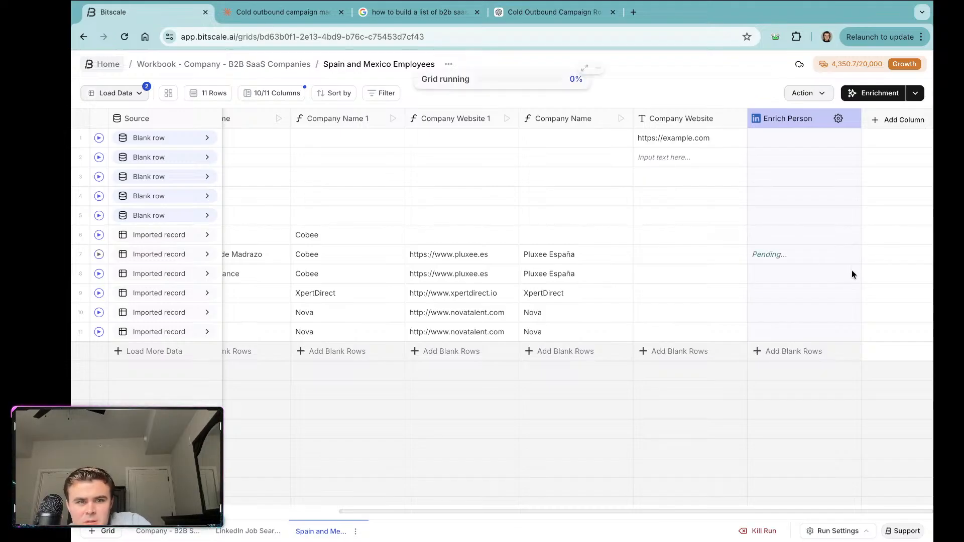
pyautogui.click(855, 293)
pyautogui.click(852, 313)
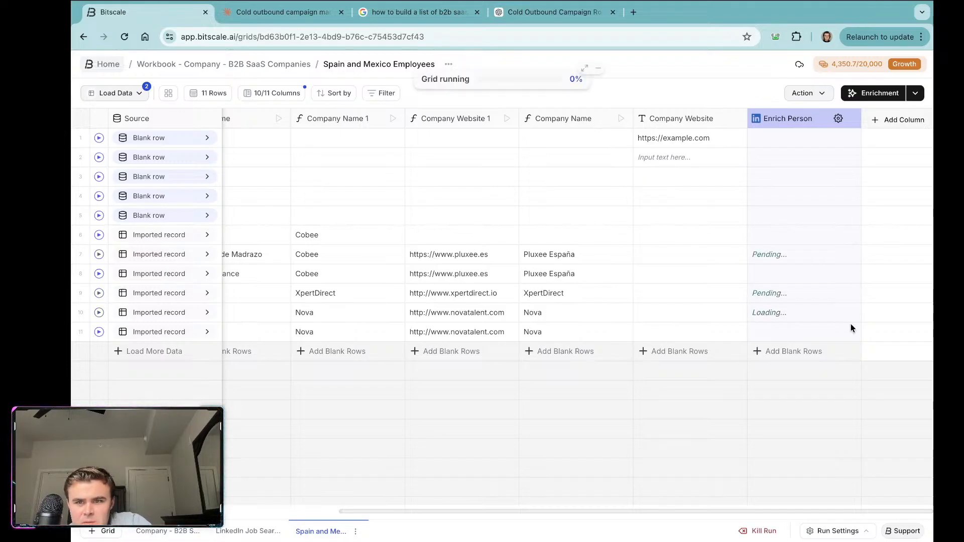
pyautogui.click(852, 331)
pyautogui.click(852, 273)
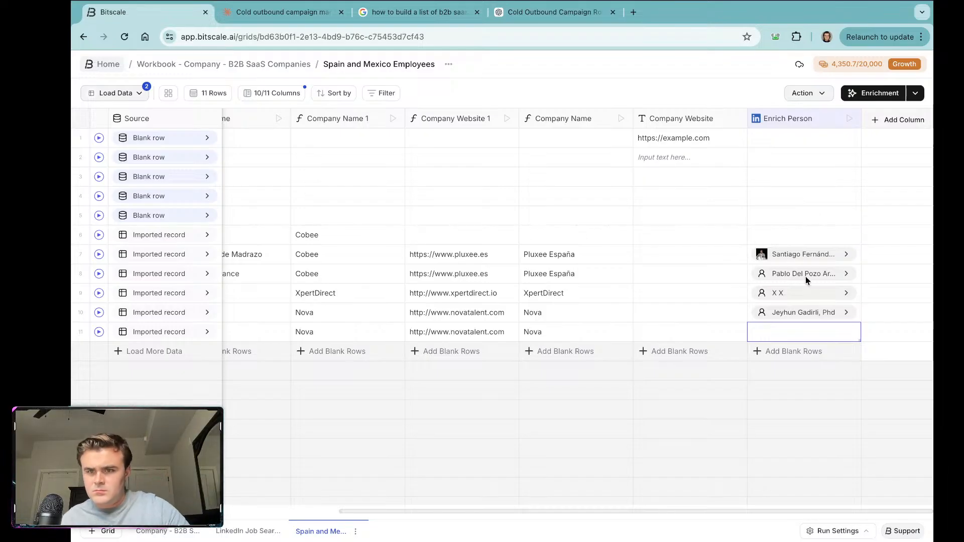
# Step: Review the fields returned by Enrich Person for the first Pluxee España contact
pyautogui.click(802, 254)
pyautogui.moveTo(800, 259)
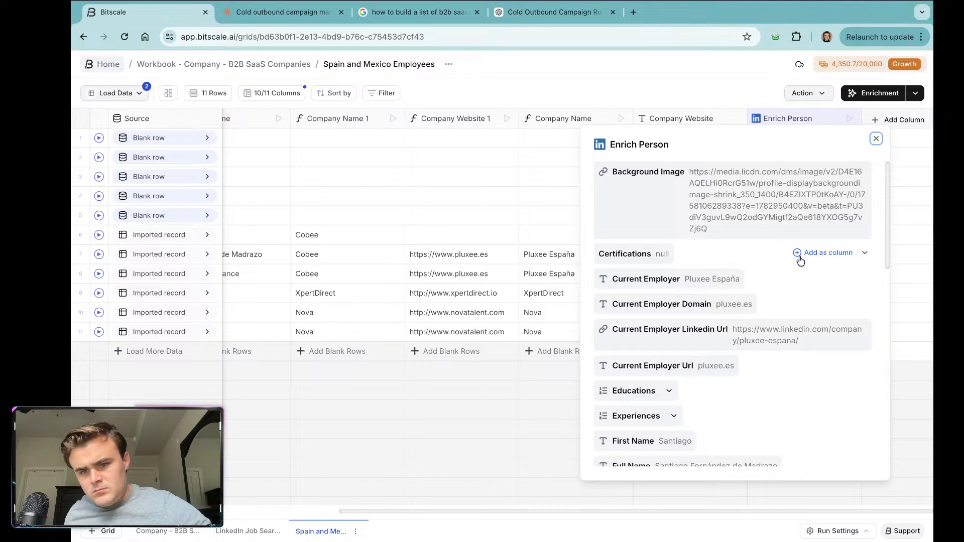
pyautogui.scroll(-4, 733, 328)
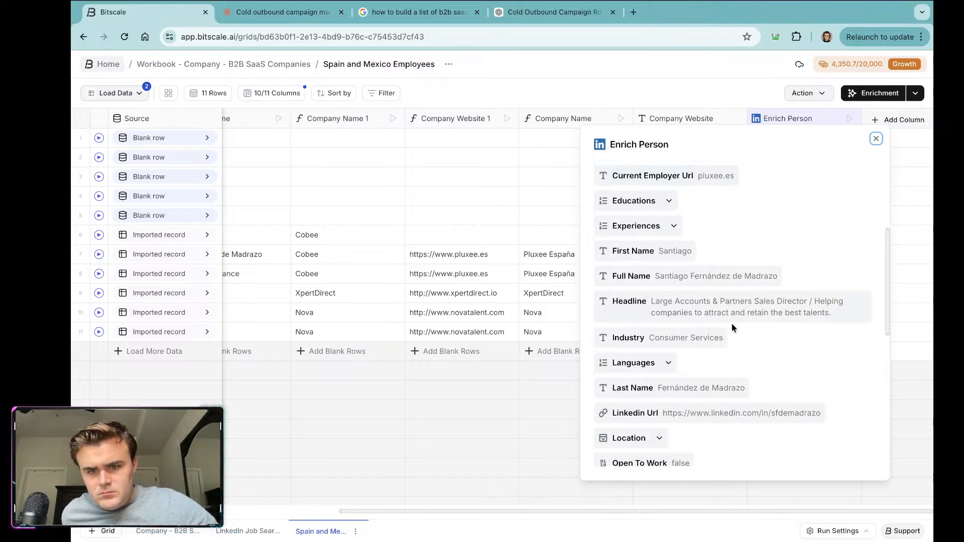
pyautogui.scroll(-3, 731, 325)
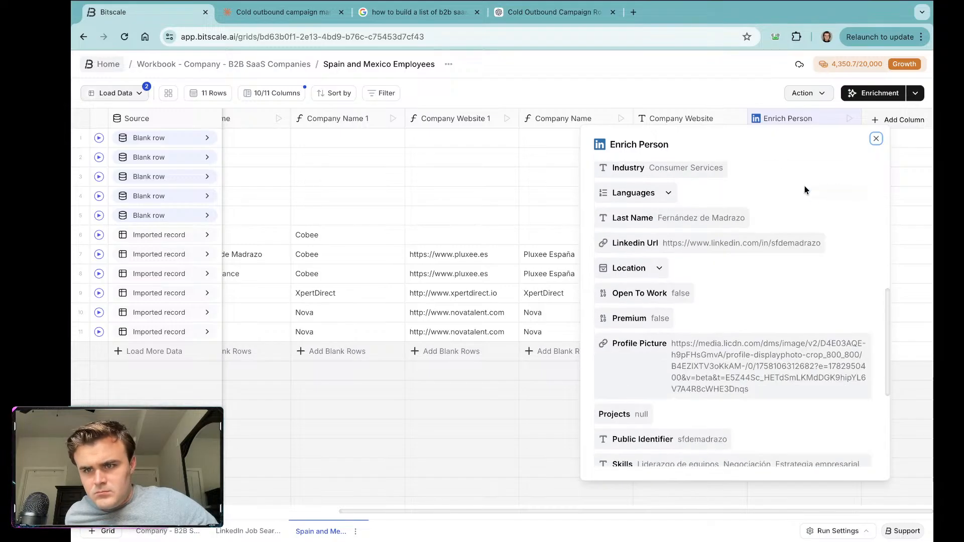
pyautogui.click(876, 140)
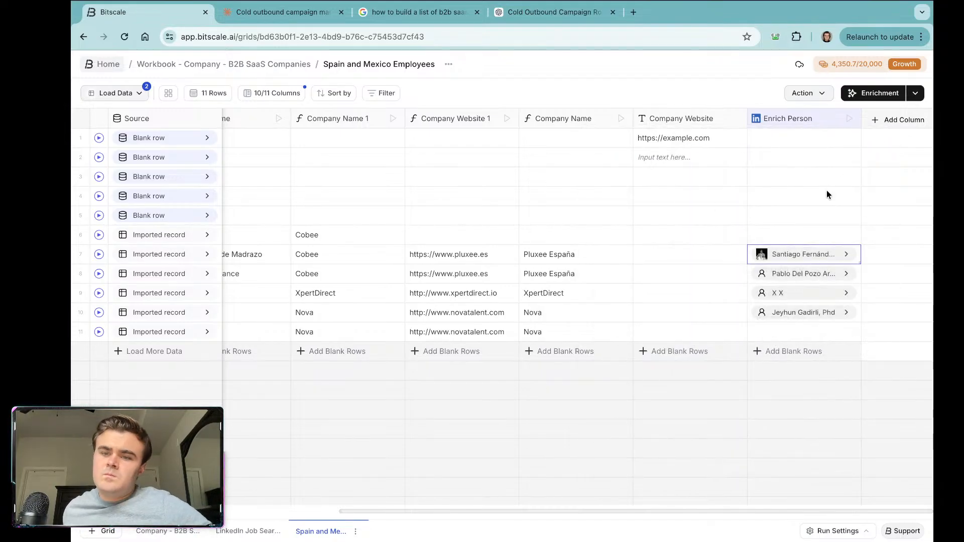
# Step: Search the enrichments for "email" and add an Email Waterfall column to the employees grid
pyautogui.click(899, 119)
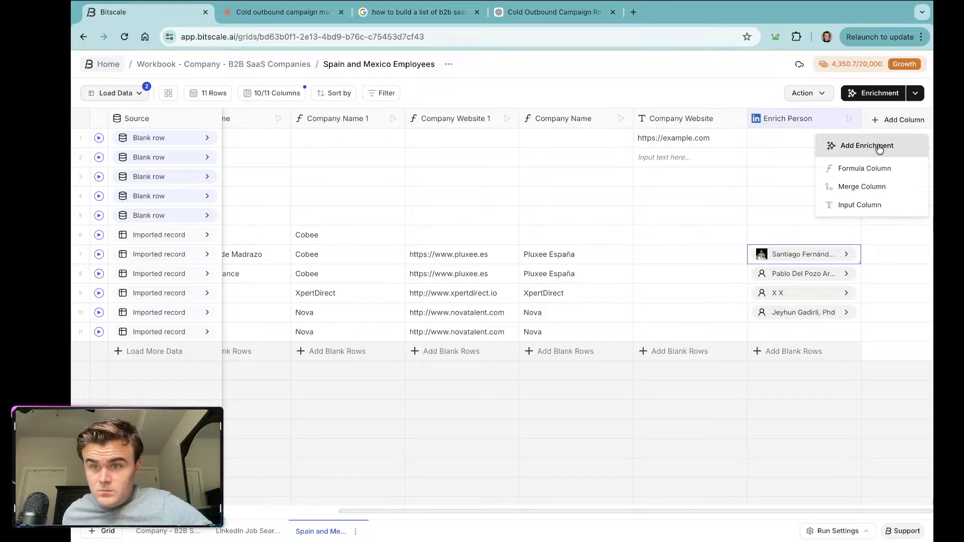
pyautogui.click(872, 147)
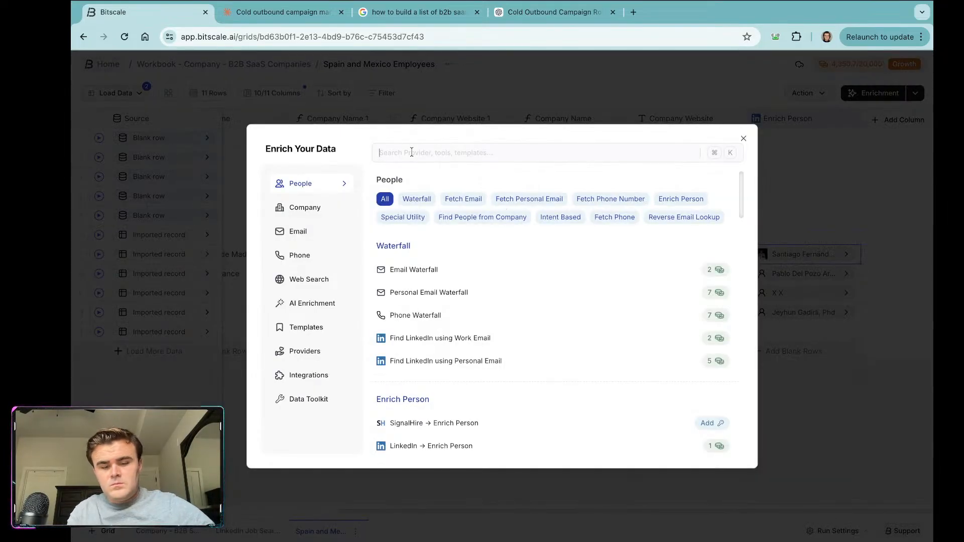
pyautogui.write('email')
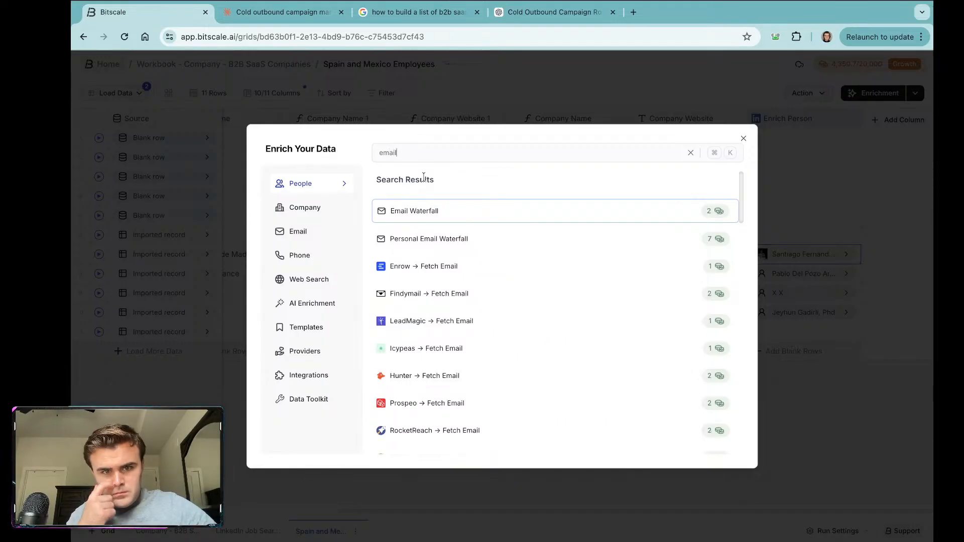
pyautogui.click(479, 214)
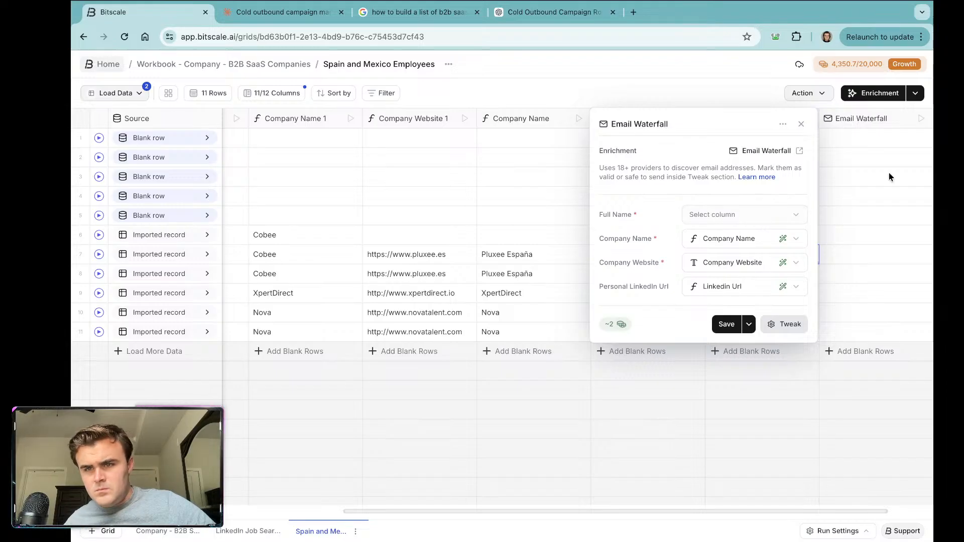
pyautogui.click(718, 223)
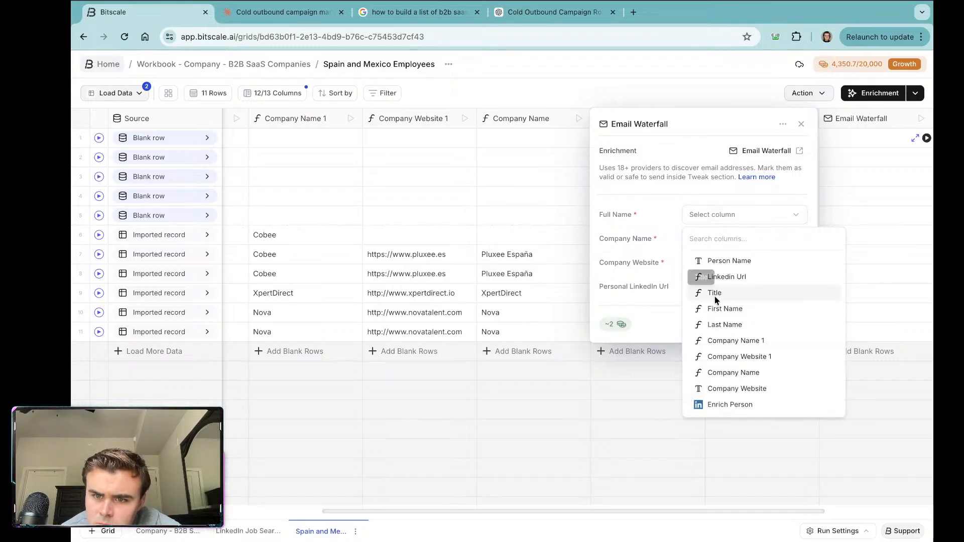
pyautogui.click(703, 308)
pyautogui.click(738, 214)
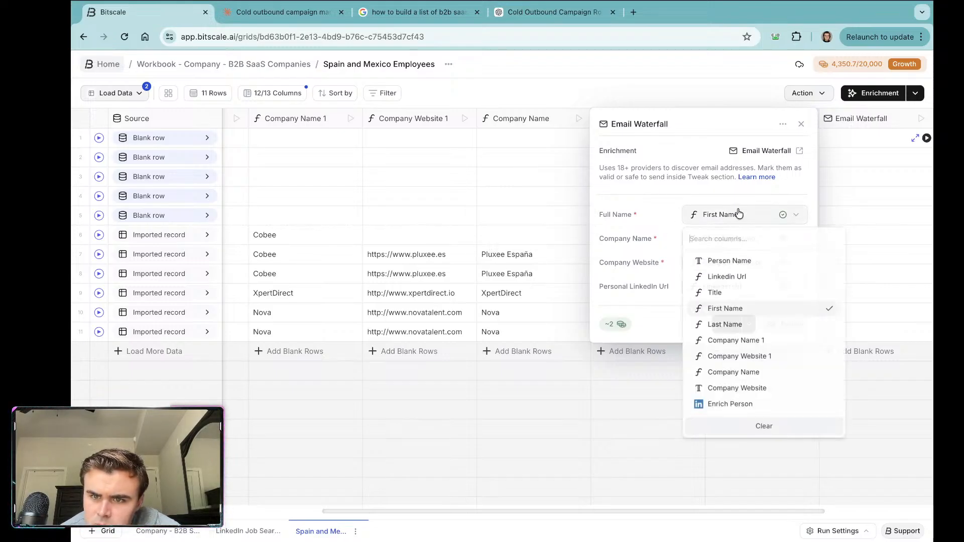
pyautogui.click(725, 325)
pyautogui.click(691, 223)
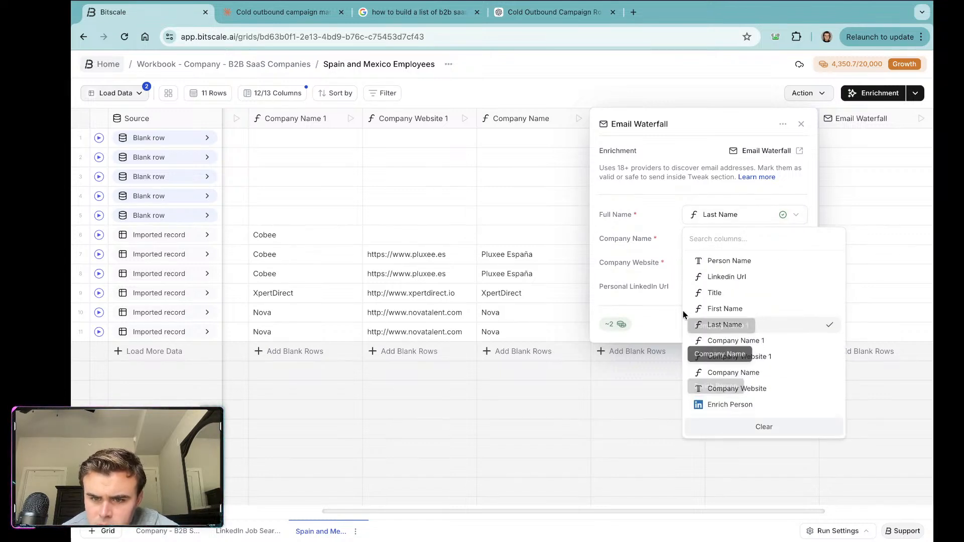
pyautogui.click(721, 427)
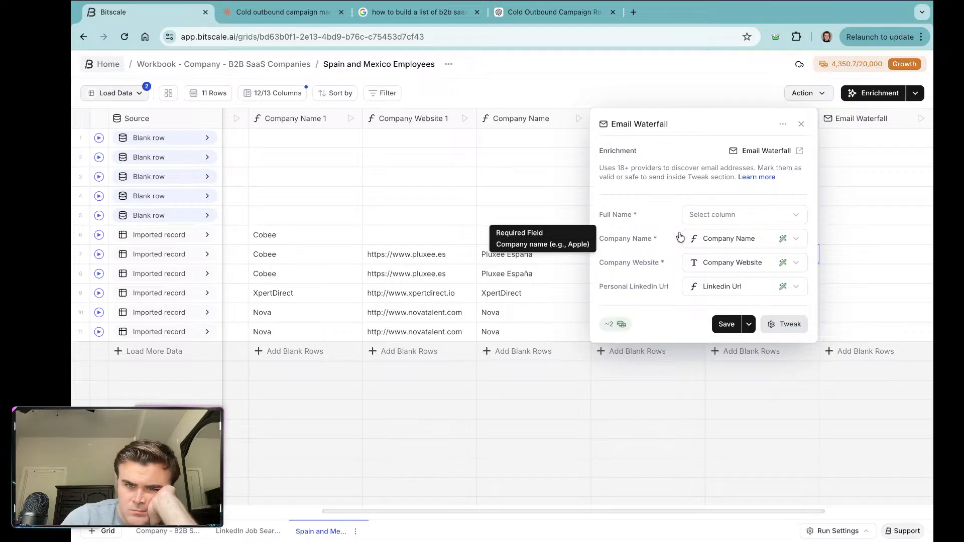
# Step: Activate the Snov, BetterContact and Icypeas providers in the Email Waterfall's waterfall settings
pyautogui.click(786, 325)
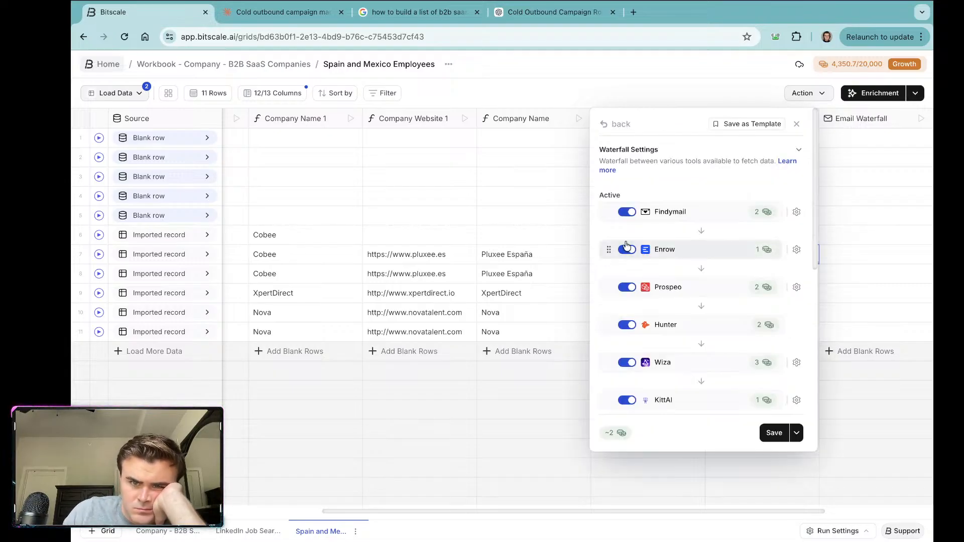
pyautogui.scroll(-5, 694, 264)
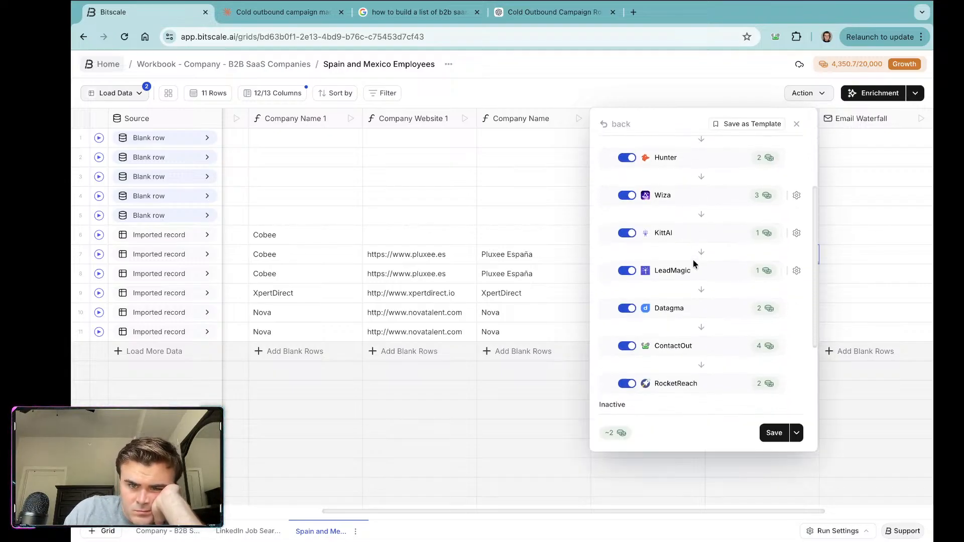
pyautogui.scroll(-4, 714, 334)
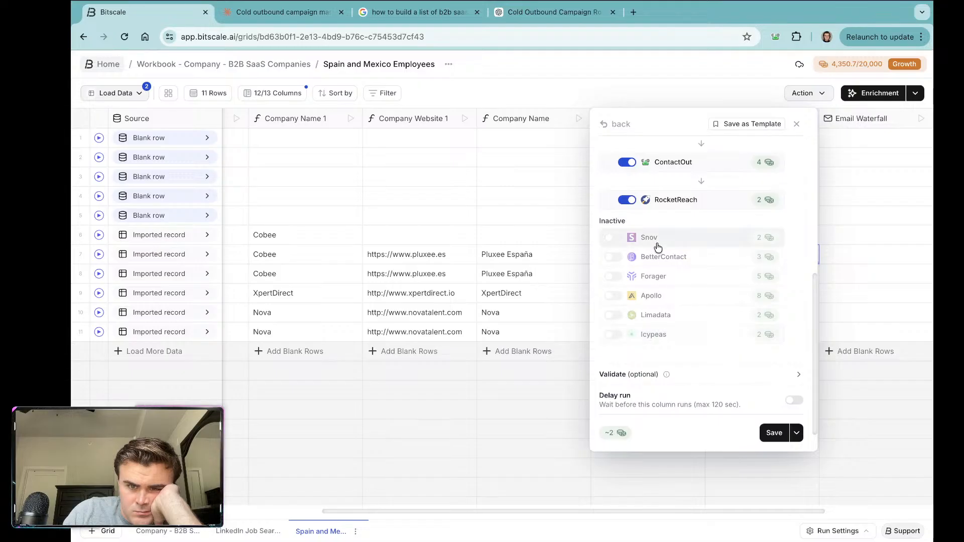
pyautogui.click(612, 239)
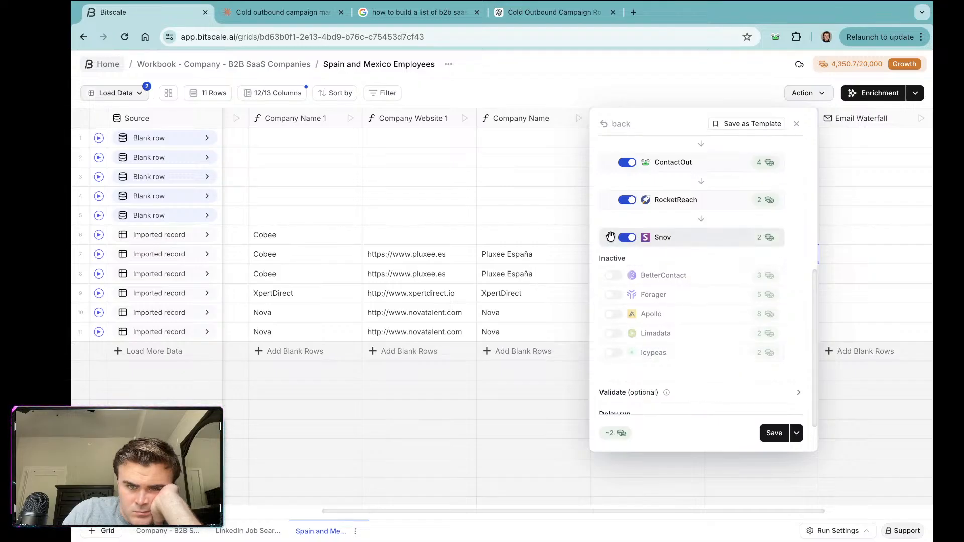
pyautogui.click(612, 276)
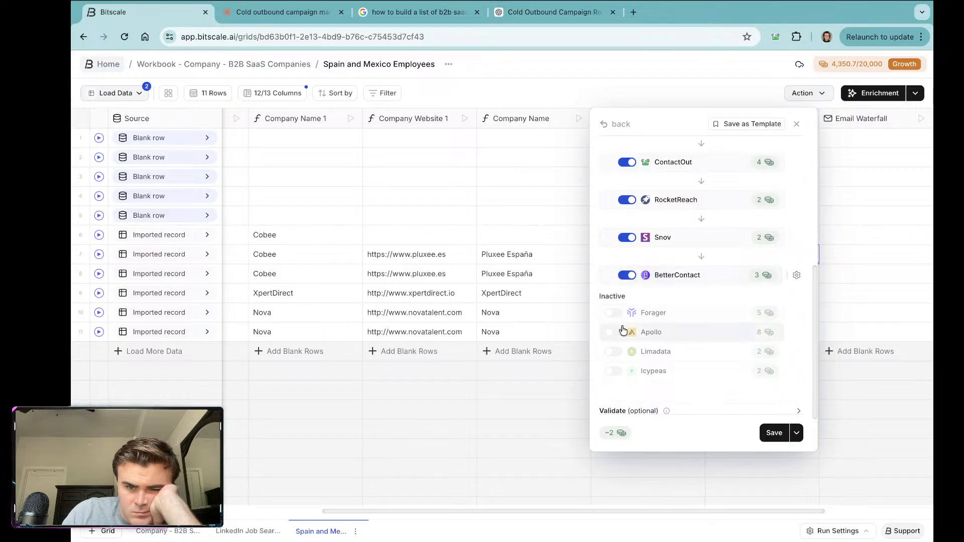
pyautogui.click(612, 373)
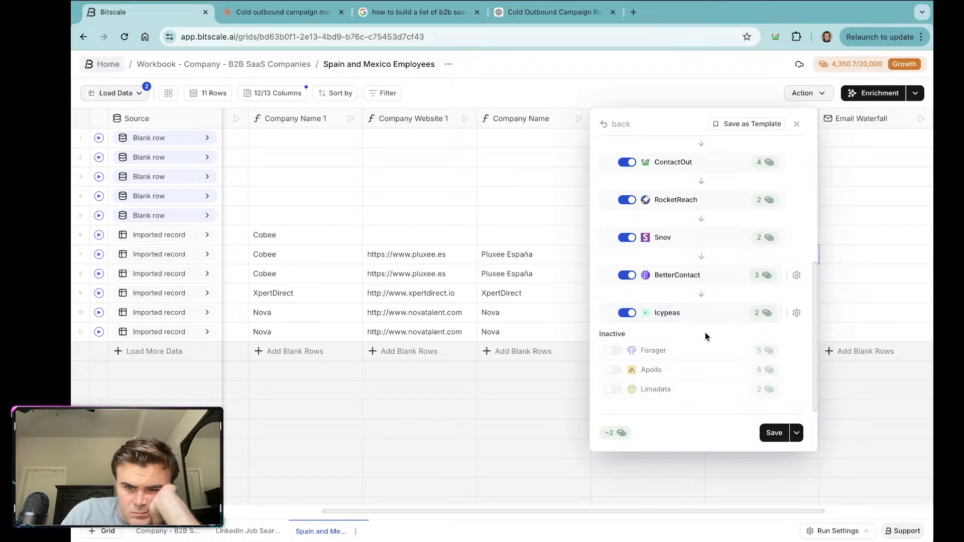
pyautogui.scroll(-3, 705, 332)
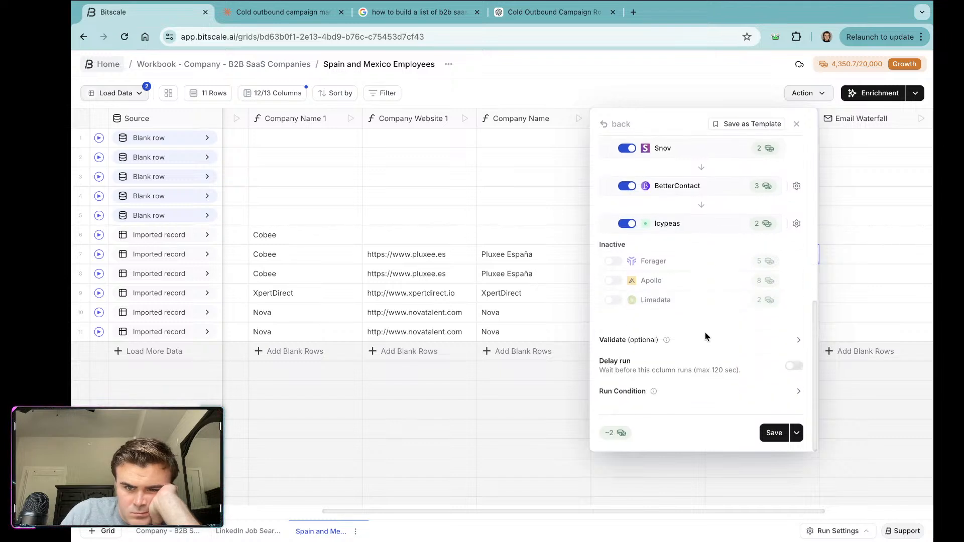
# Step: Choose Findymail as the validation provider for the Email Waterfall, save its tweak settings and close the column's configuration
pyautogui.scroll(5, 704, 333)
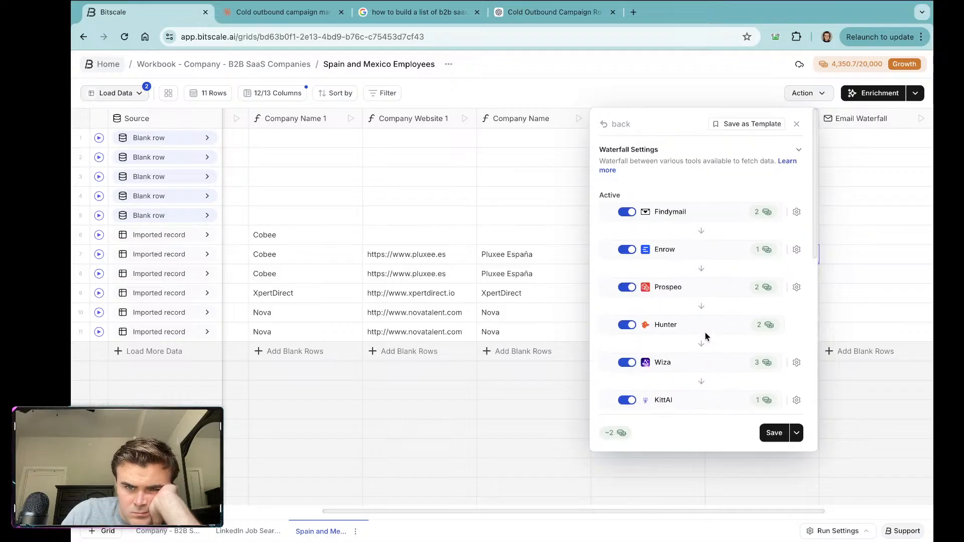
pyautogui.scroll(-8, 693, 259)
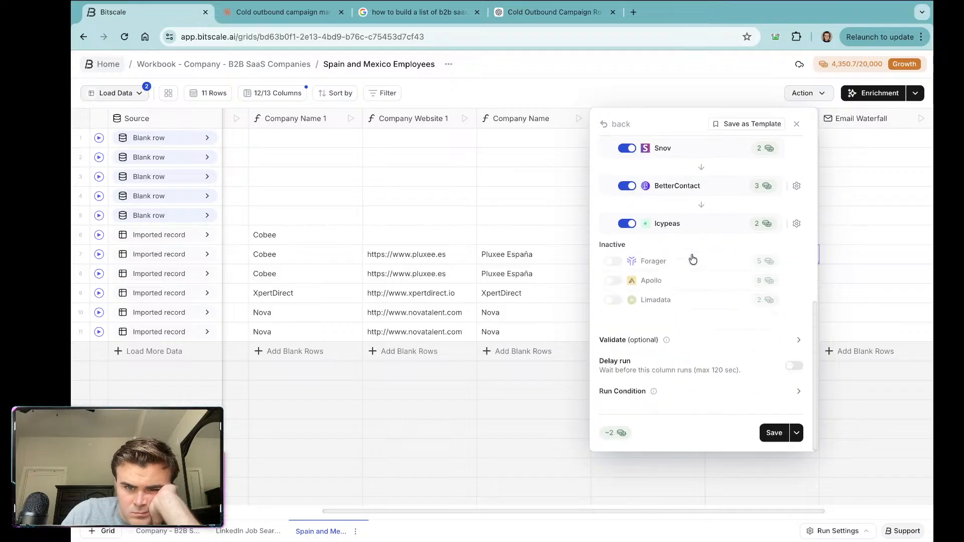
pyautogui.click(708, 346)
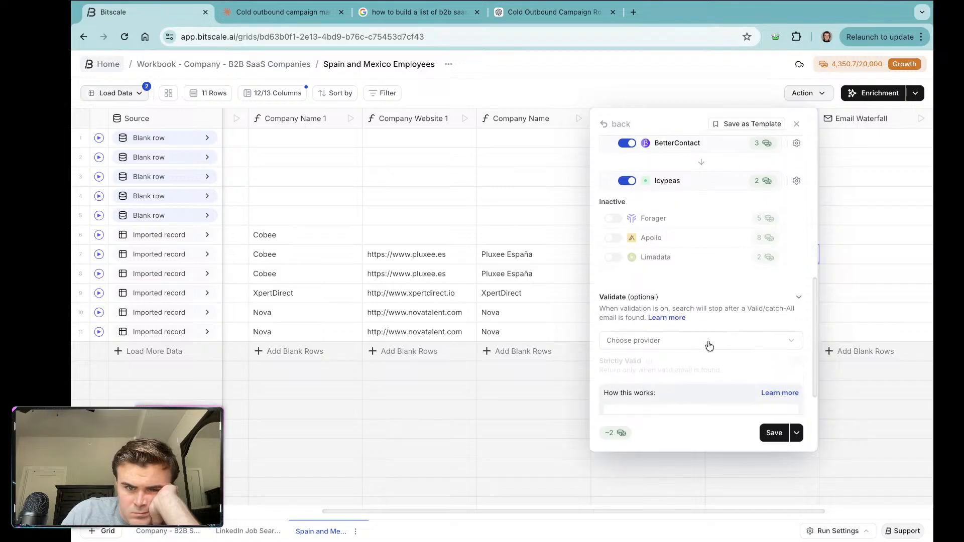
pyautogui.scroll(-4, 708, 345)
pyautogui.click(684, 189)
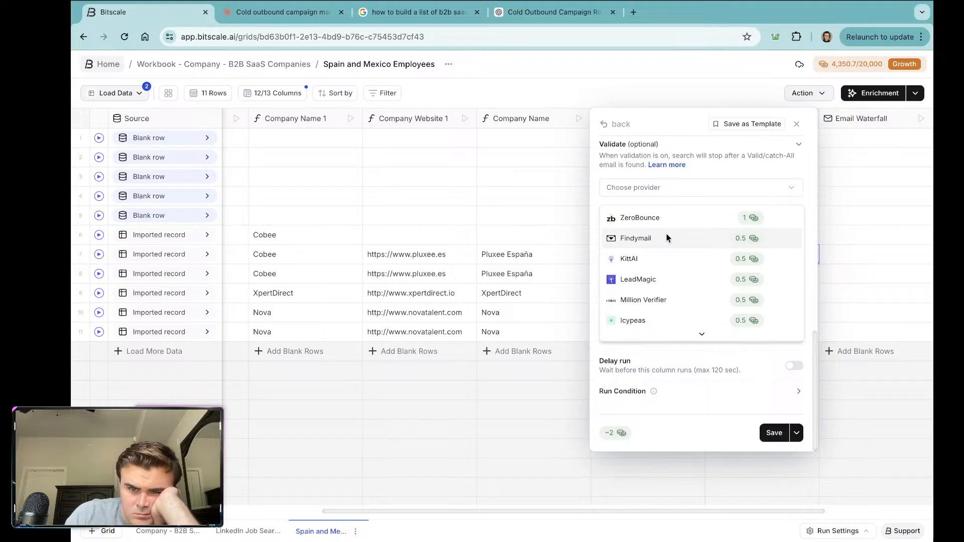
pyautogui.moveTo(702, 334)
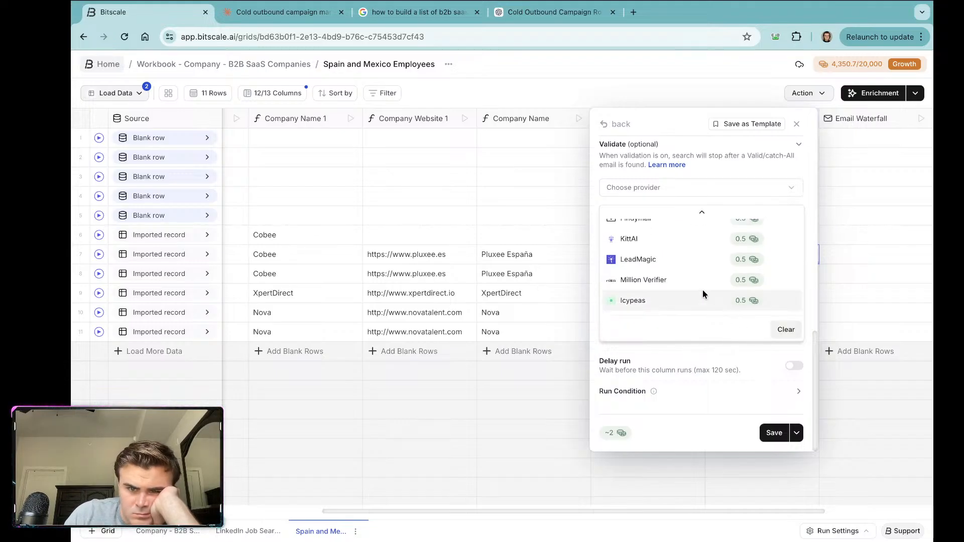
pyautogui.scroll(2, 703, 290)
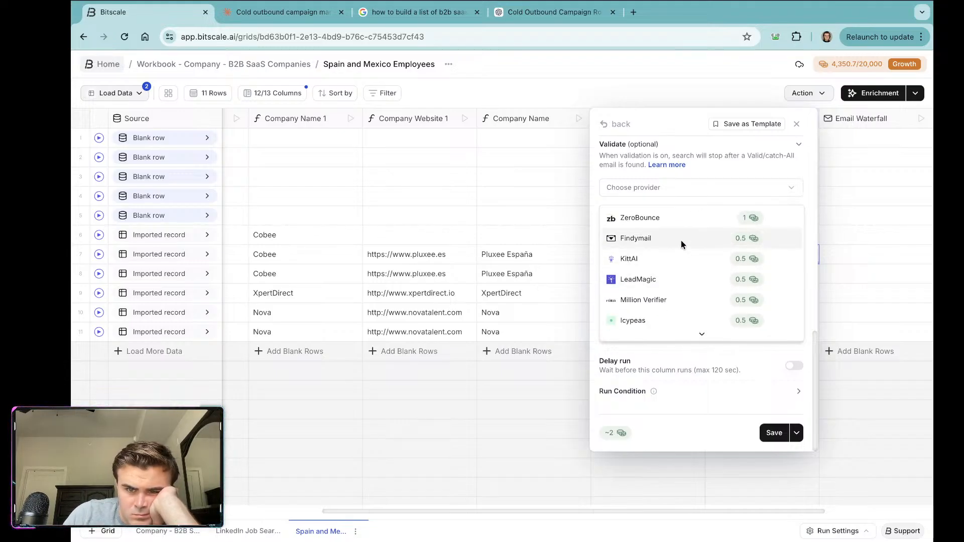
pyautogui.click(681, 240)
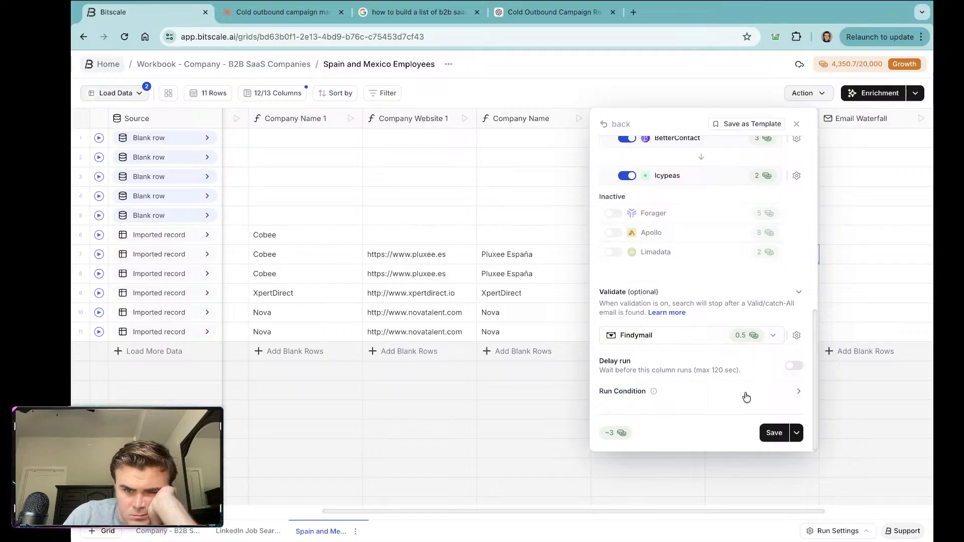
pyautogui.click(773, 433)
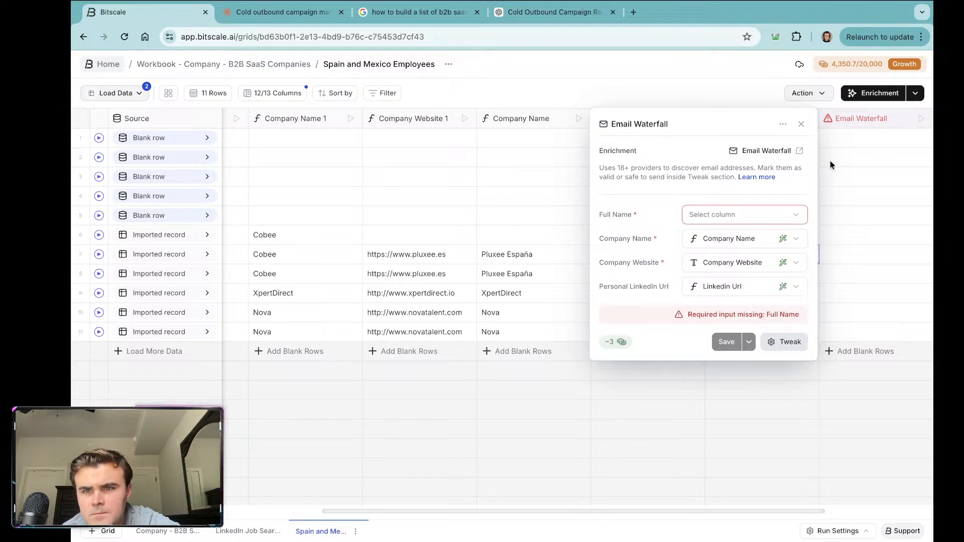
pyautogui.click(801, 124)
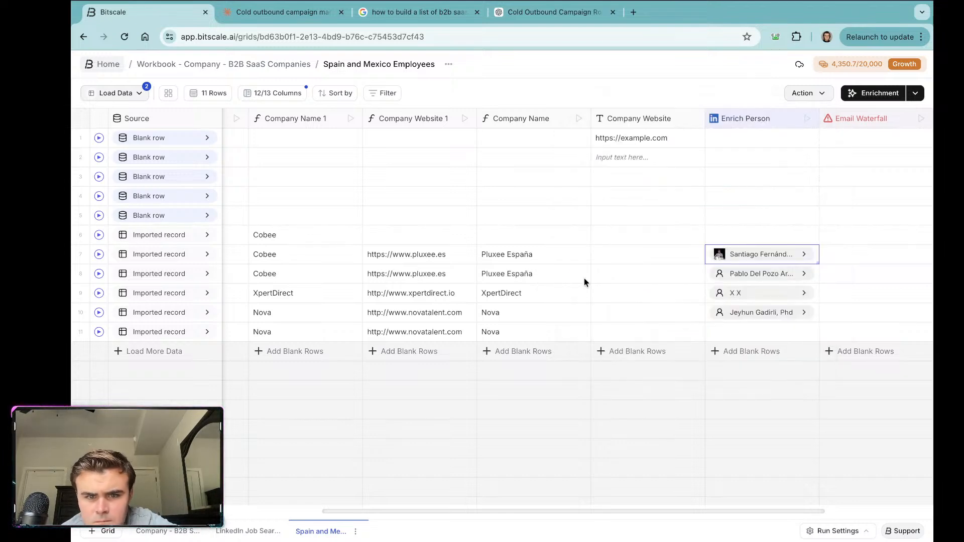
# Step: Open the Enrich Person details of the first Pluxee España contact and locate the Full Name field
pyautogui.click(752, 254)
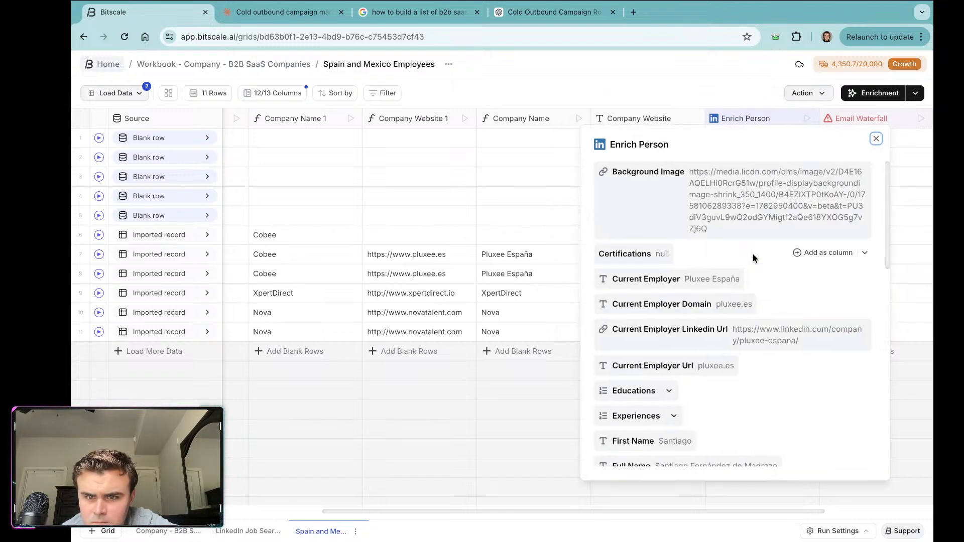
pyautogui.scroll(-3, 691, 275)
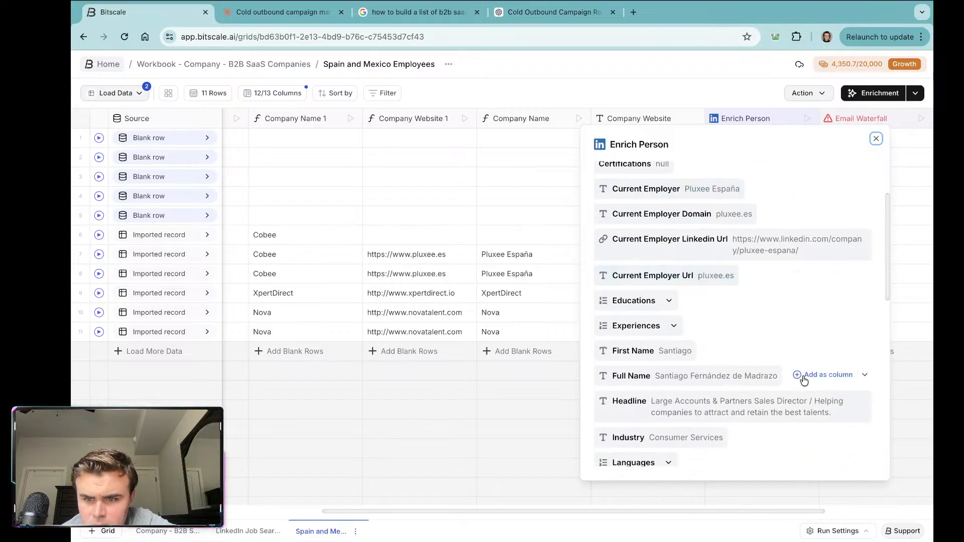
# Step: Add the Full Name field from the Enrich Person result as a column in the Spain and Mexico Employees grid
pyautogui.click(801, 377)
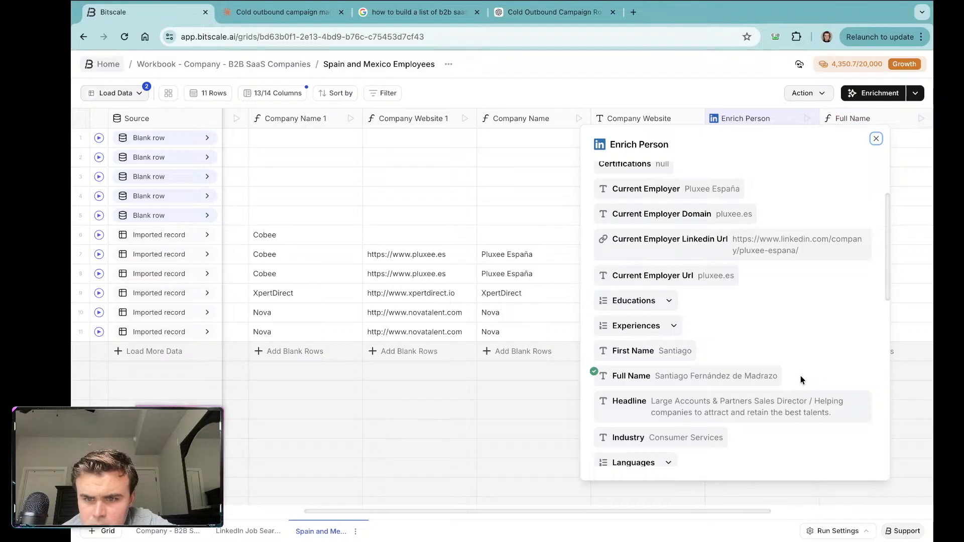
pyautogui.click(550, 406)
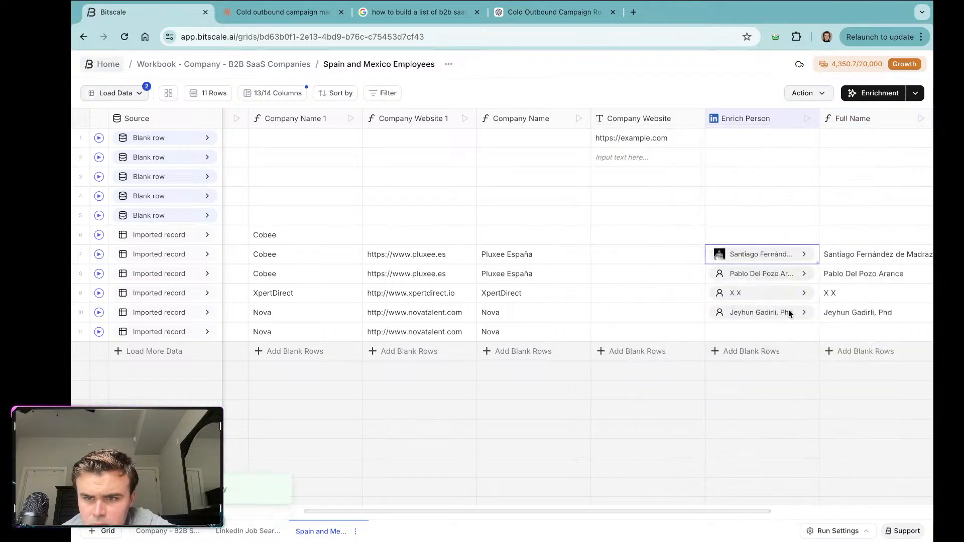
# Step: Review the required input fields in the Email Waterfall column's settings, leaving them as they are
pyautogui.hscroll(5, 788, 309)
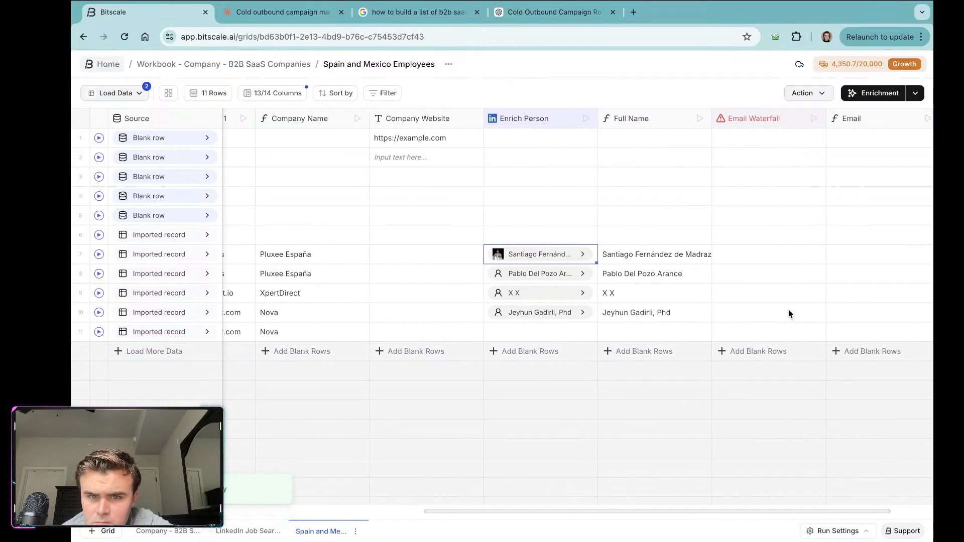
pyautogui.hscroll(-1, 668, 311)
pyautogui.hscroll(-1, 666, 310)
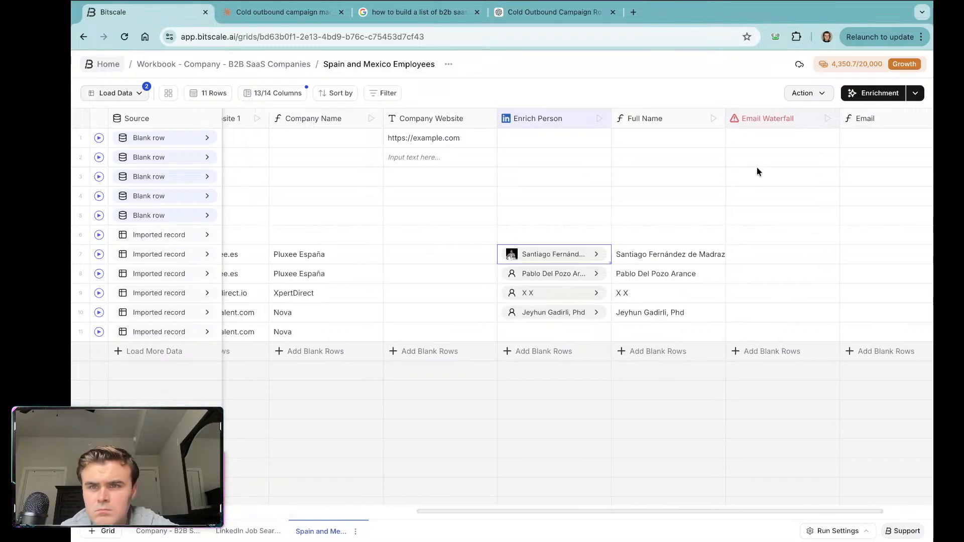
pyautogui.click(830, 119)
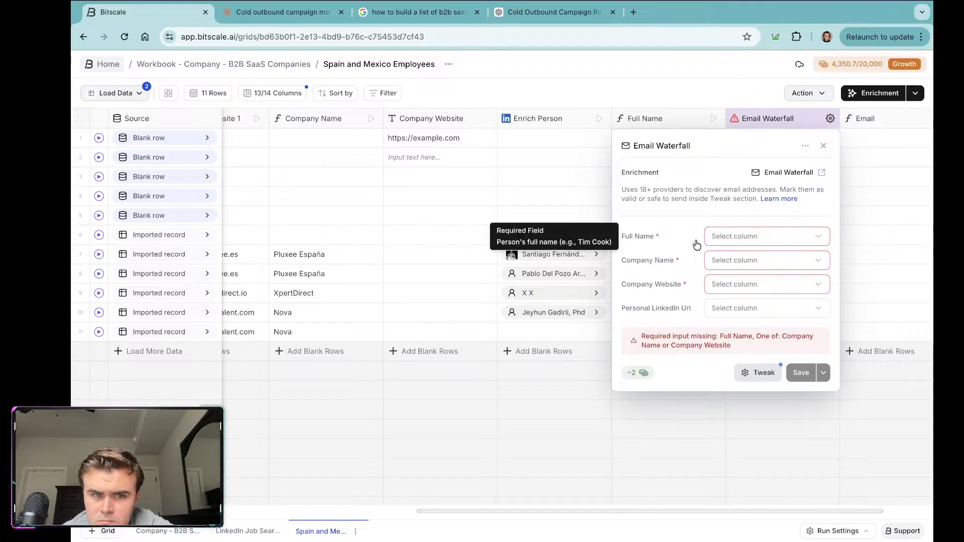
pyautogui.click(822, 147)
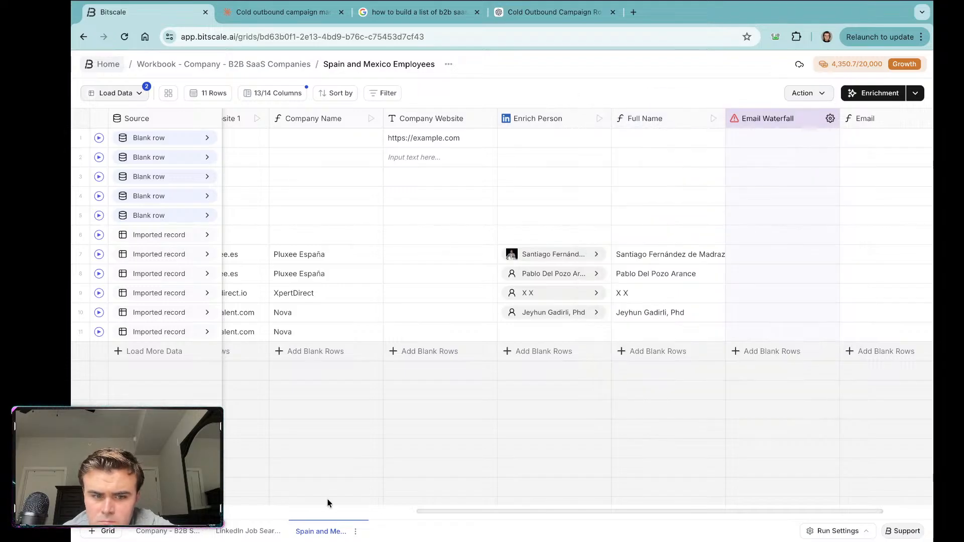
# Step: Look through the columns of the Company - B2B SaaS Companies grid and the LinkedIn Job Search Grid
pyautogui.click(170, 531)
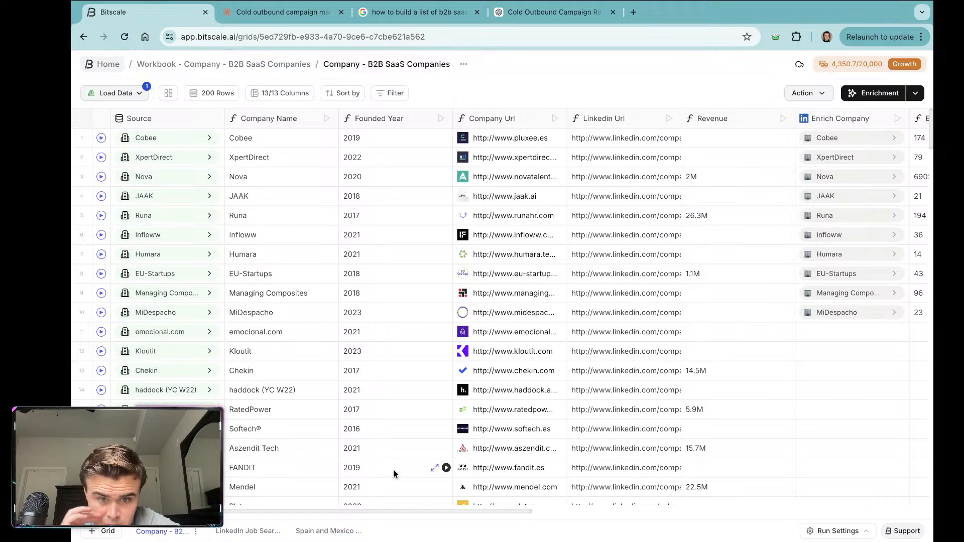
pyautogui.hscroll(10, 479, 416)
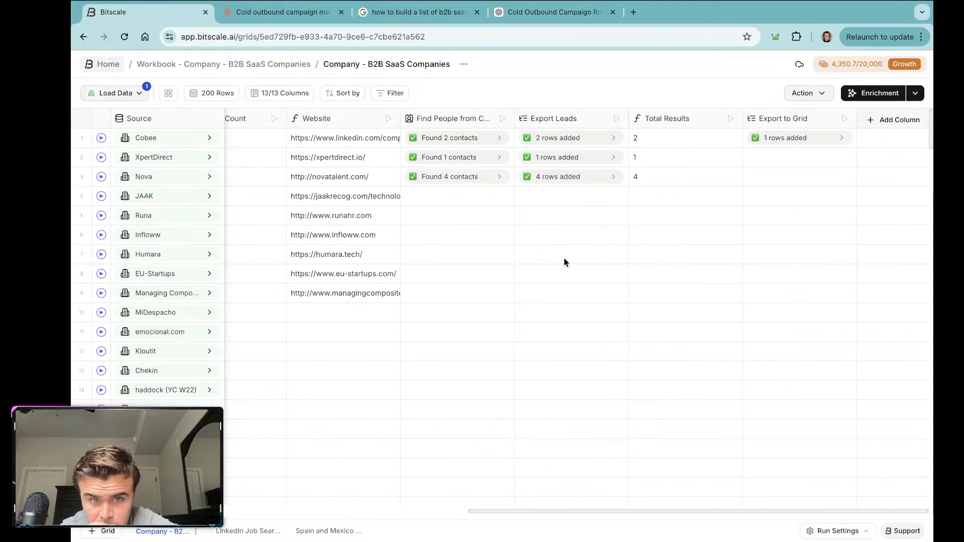
pyautogui.click(241, 531)
pyautogui.hscroll(5, 477, 298)
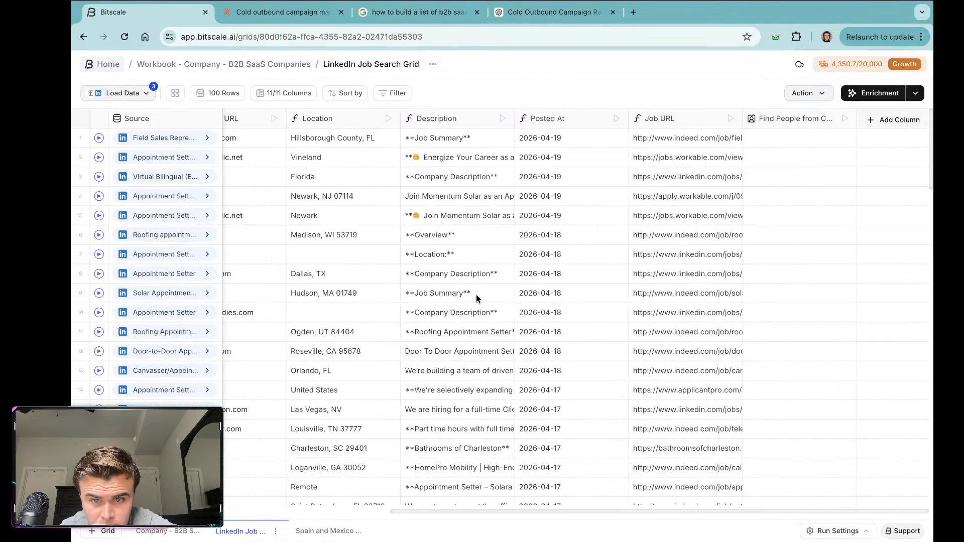
pyautogui.hscroll(-5, 476, 299)
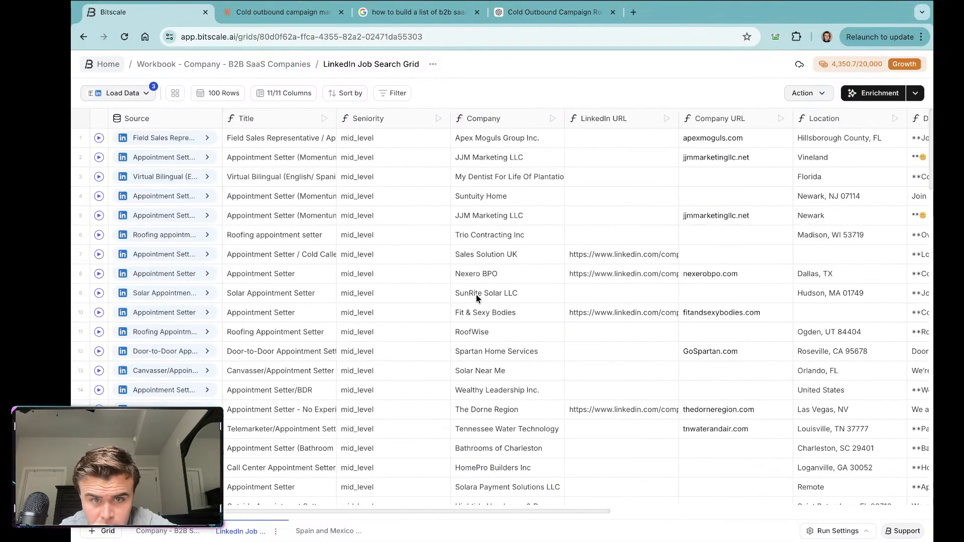
pyautogui.click(168, 531)
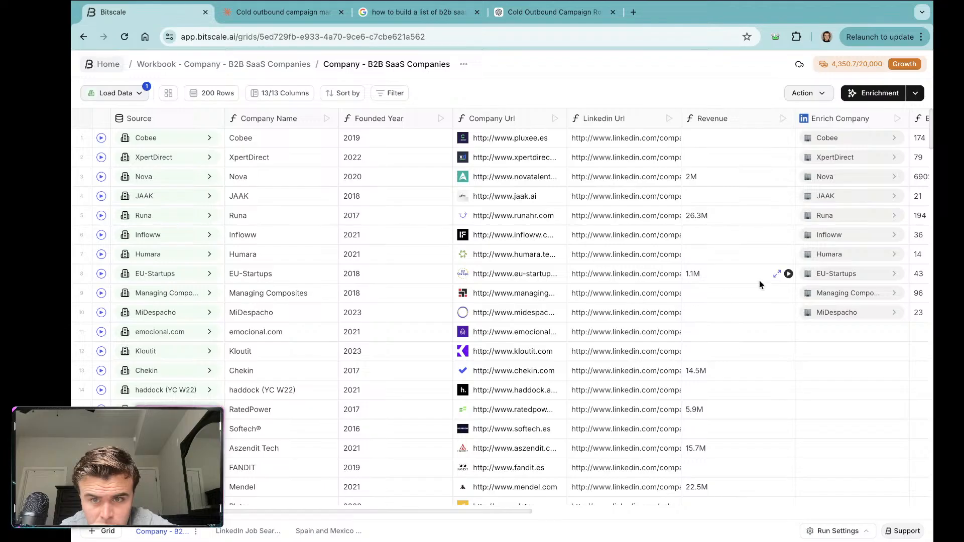
pyautogui.hscroll(10, 759, 280)
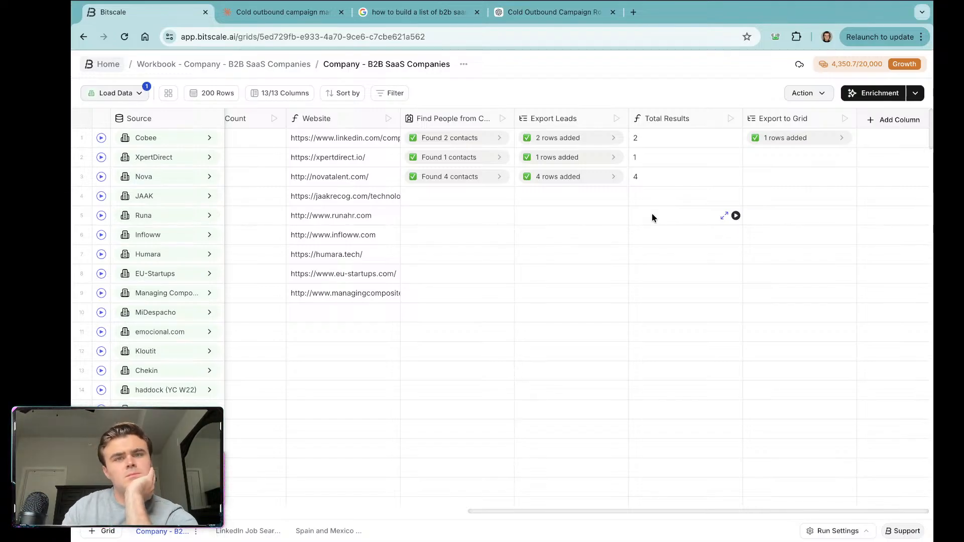
pyautogui.hotkey('ctrl', 'Right')
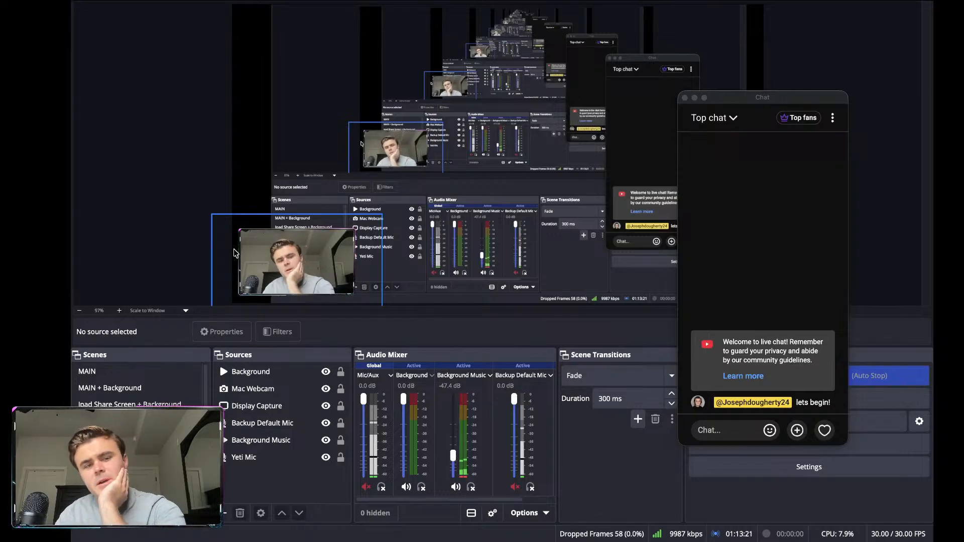
pyautogui.scroll(-5, 135, 392)
pyautogui.scroll(2, 135, 392)
pyautogui.scroll(1, 135, 391)
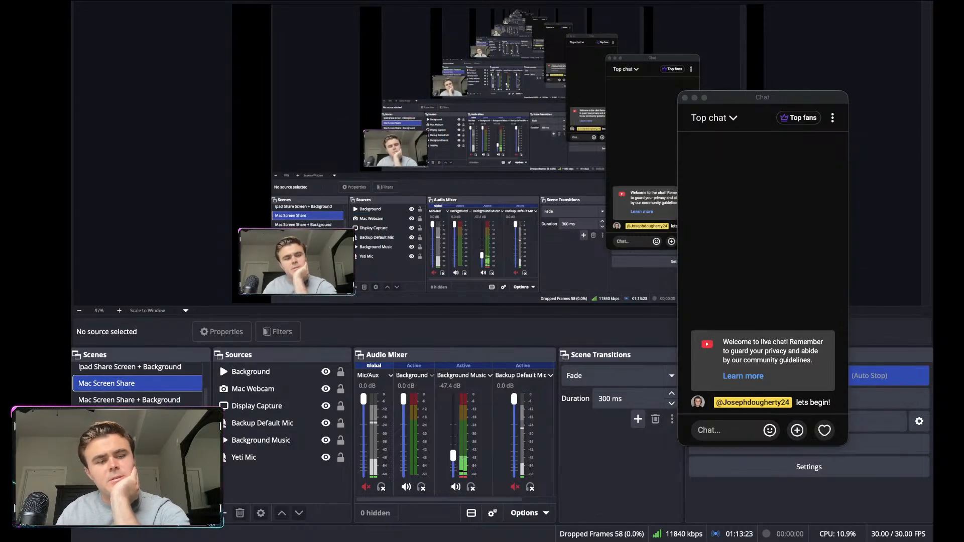
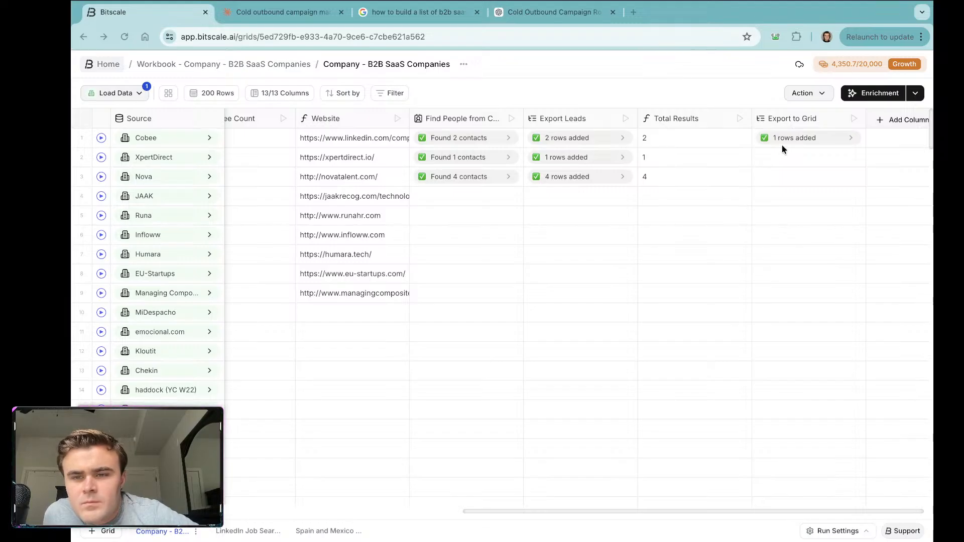
# Step: View the Export Leads result details for the Cobee row
pyautogui.click(578, 142)
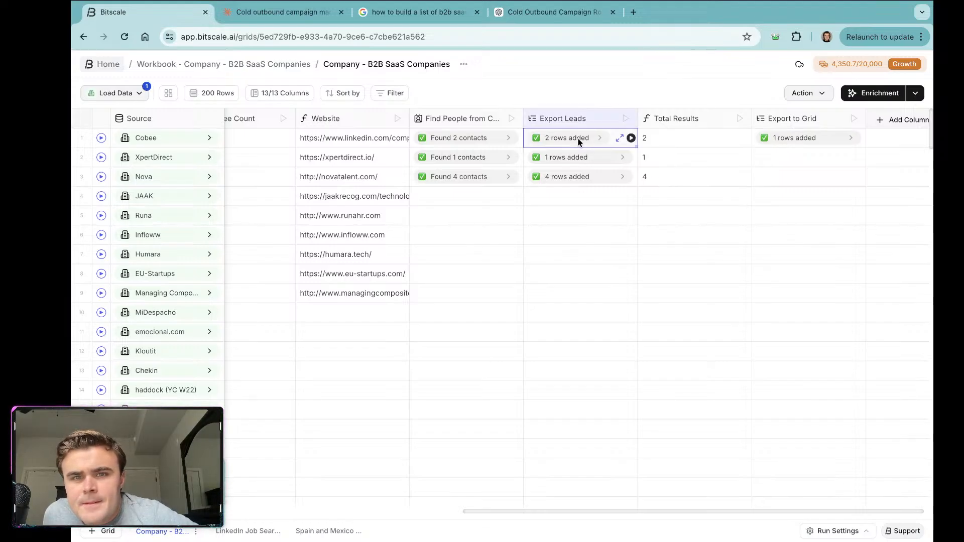
pyautogui.click(580, 140)
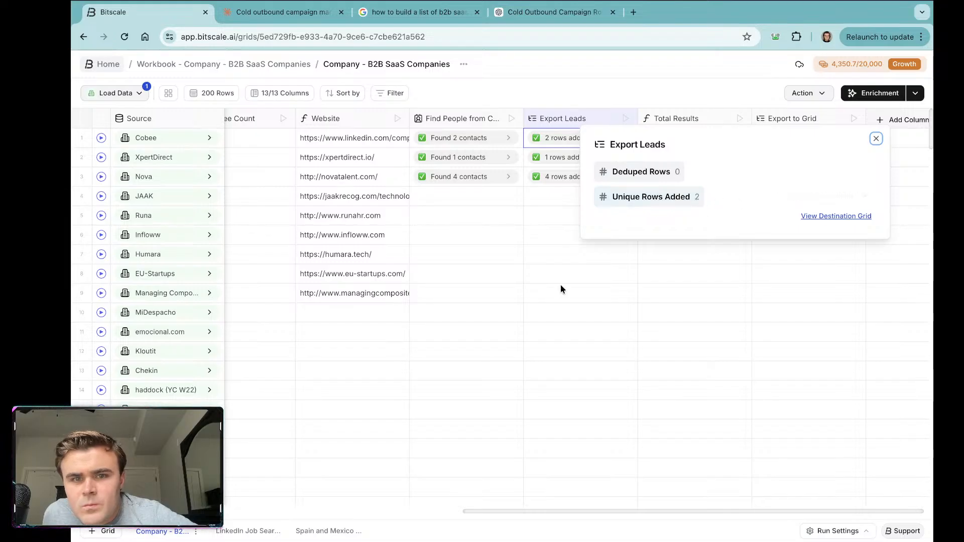
pyautogui.click(473, 198)
# Step: Examine the fields of the first profile in Cobee's Find People from Company result
pyautogui.click(462, 137)
pyautogui.click(466, 137)
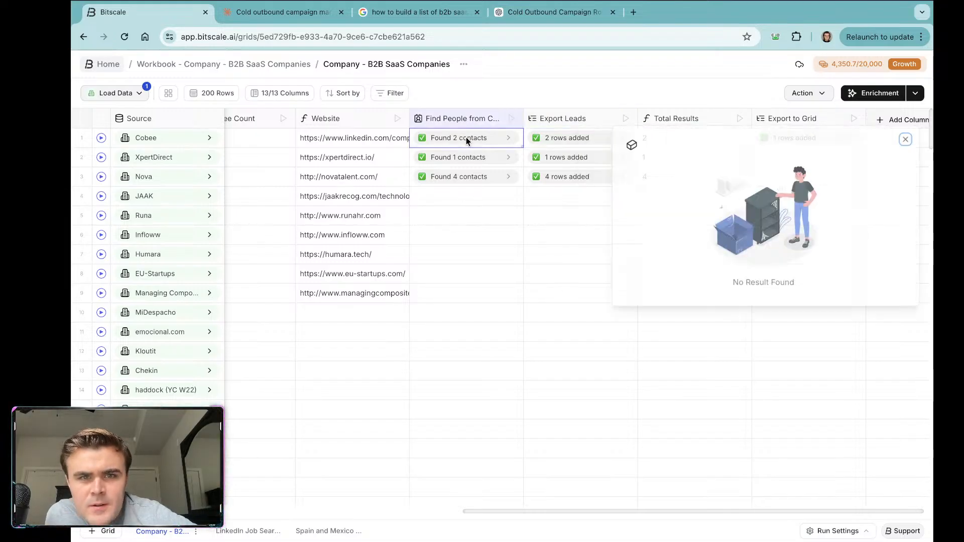
pyautogui.click(658, 173)
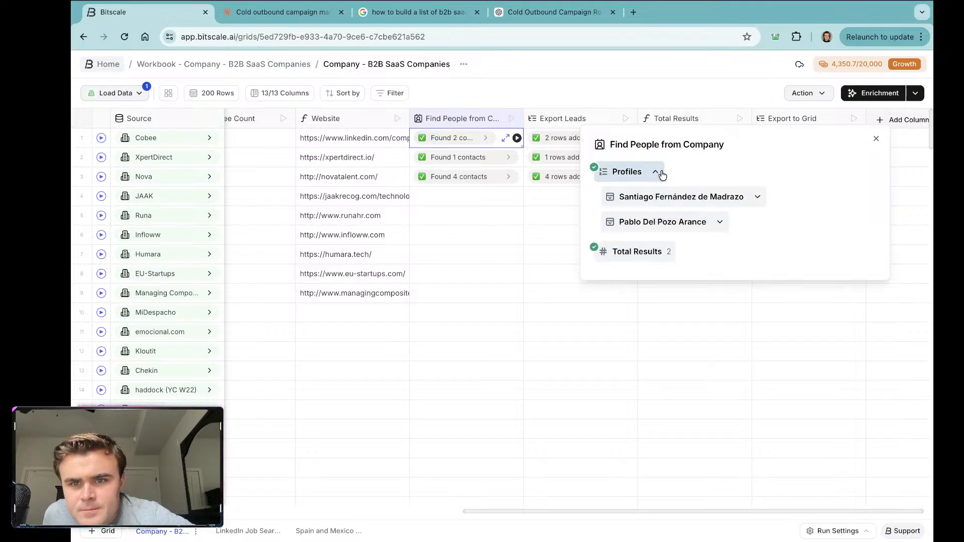
pyautogui.click(758, 198)
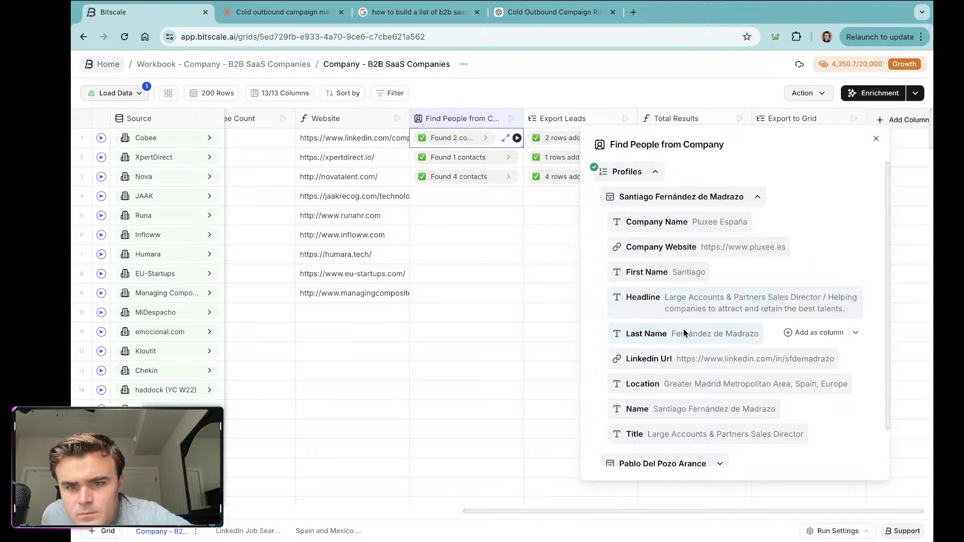
pyautogui.scroll(-1, 683, 330)
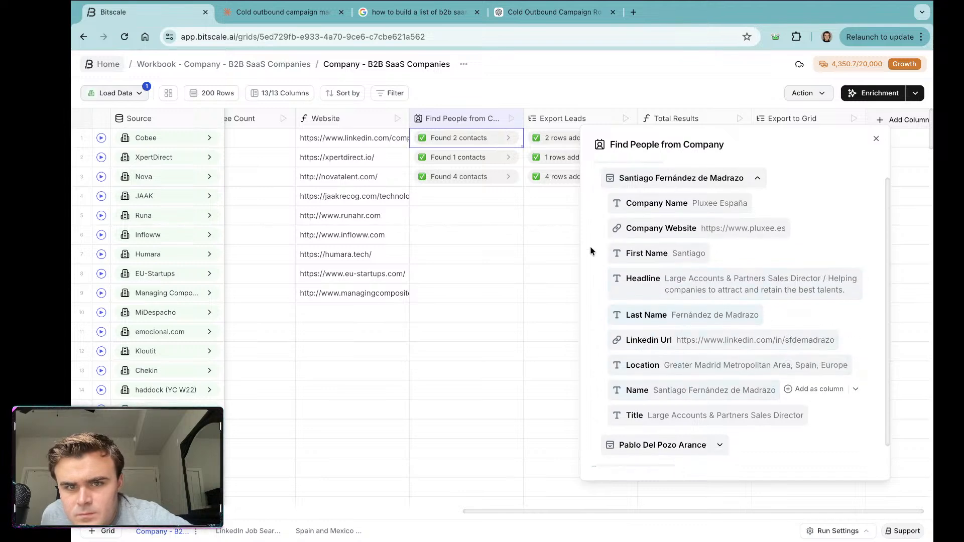
# Step: Examine the profile details in XpertDirect's Find People from Company result
pyautogui.click(501, 159)
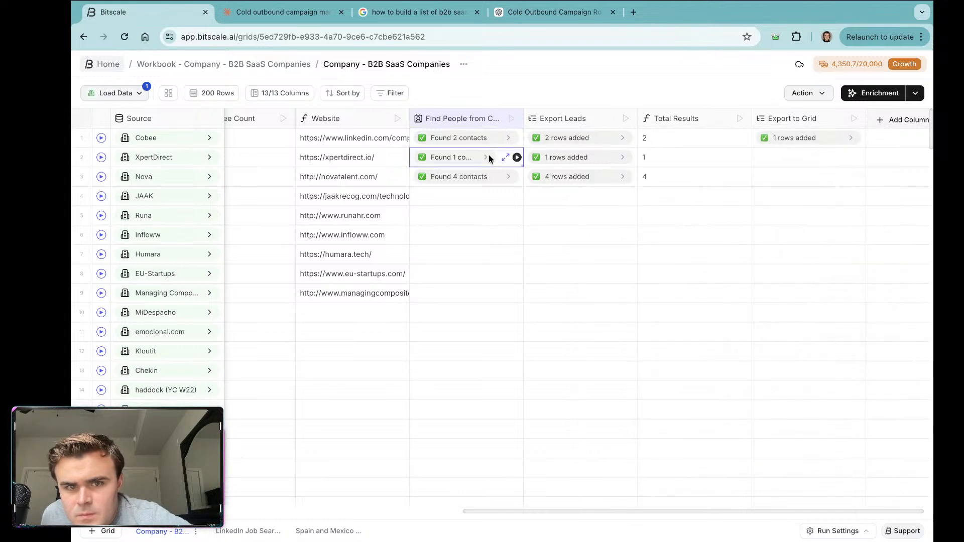
pyautogui.click(448, 157)
pyautogui.click(655, 173)
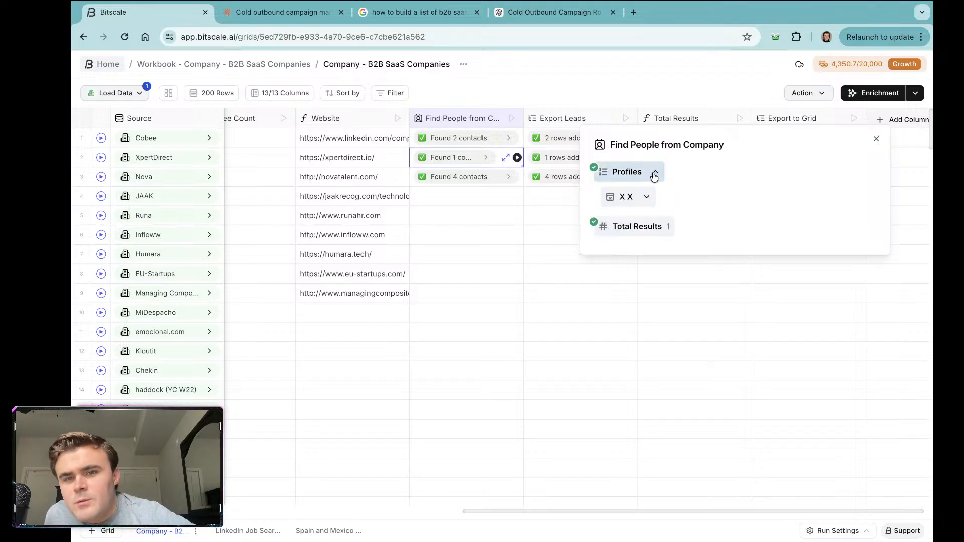
pyautogui.click(656, 173)
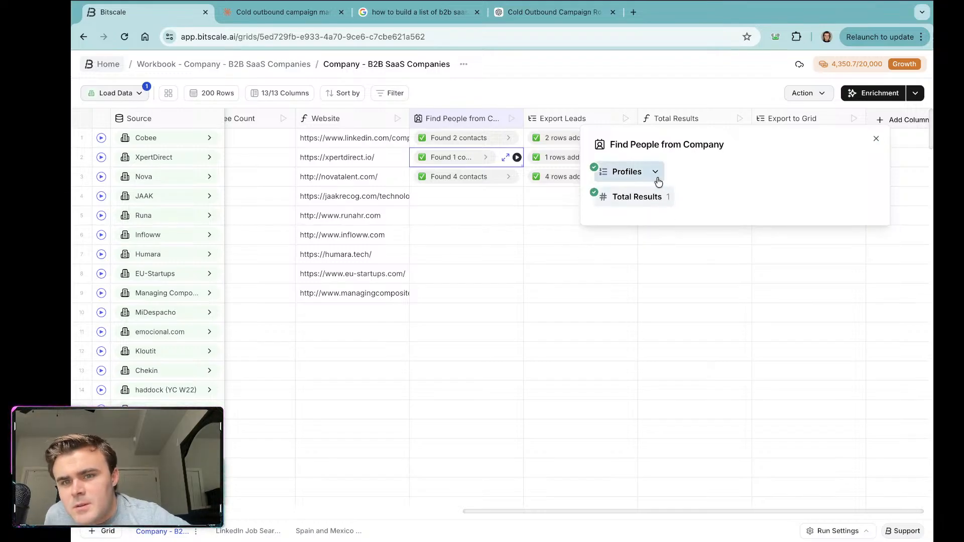
pyautogui.click(649, 172)
pyautogui.click(647, 197)
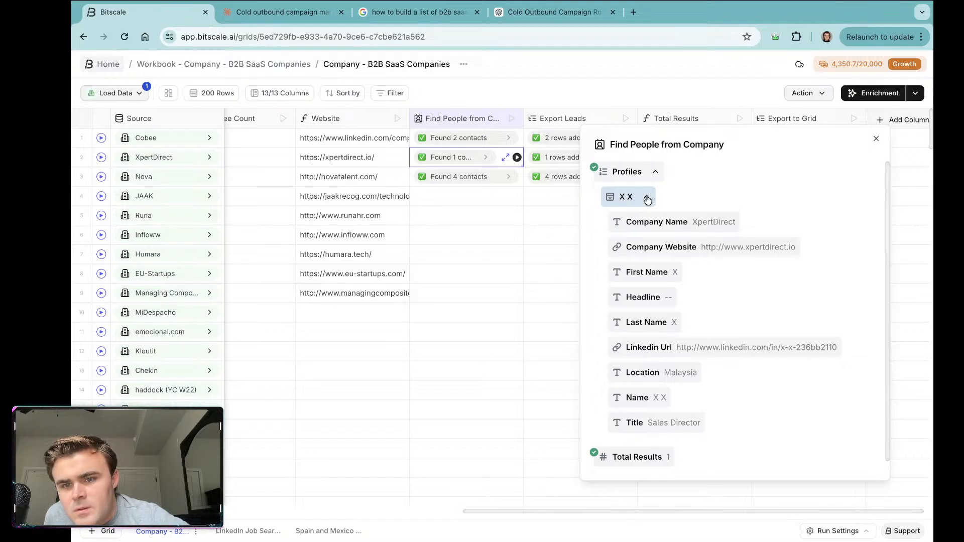
pyautogui.click(648, 199)
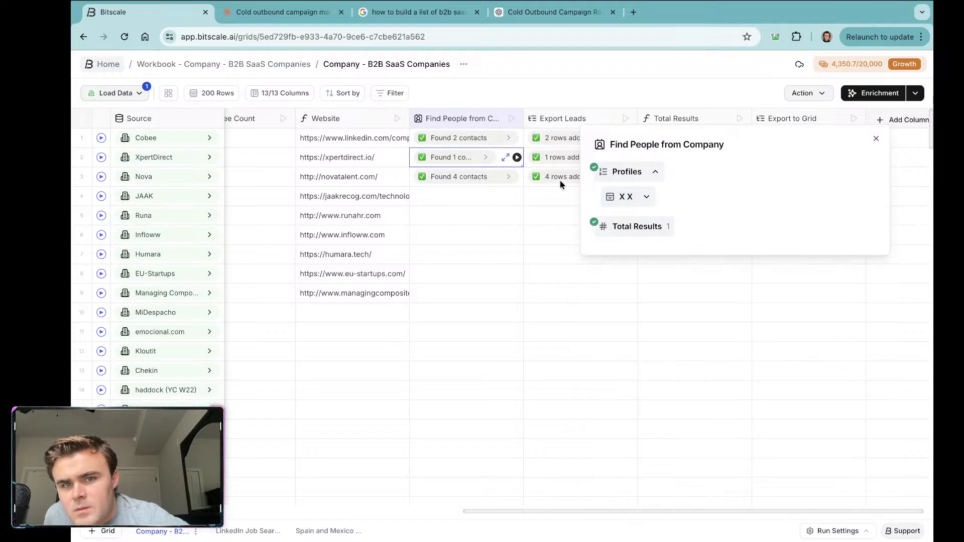
# Step: Examine the profile list and the first profile's fields in Nova's Find People from Company result
pyautogui.click(484, 176)
pyautogui.click(485, 177)
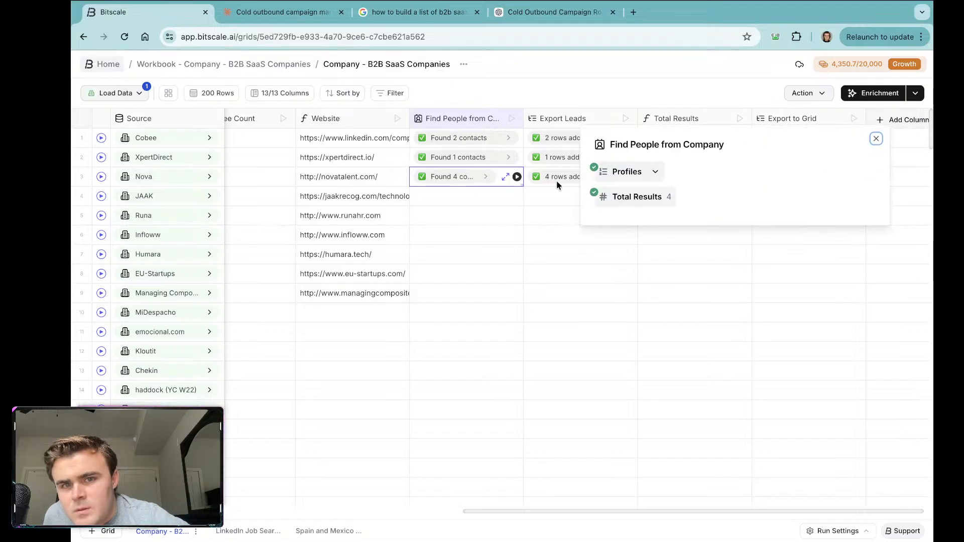
pyautogui.click(656, 173)
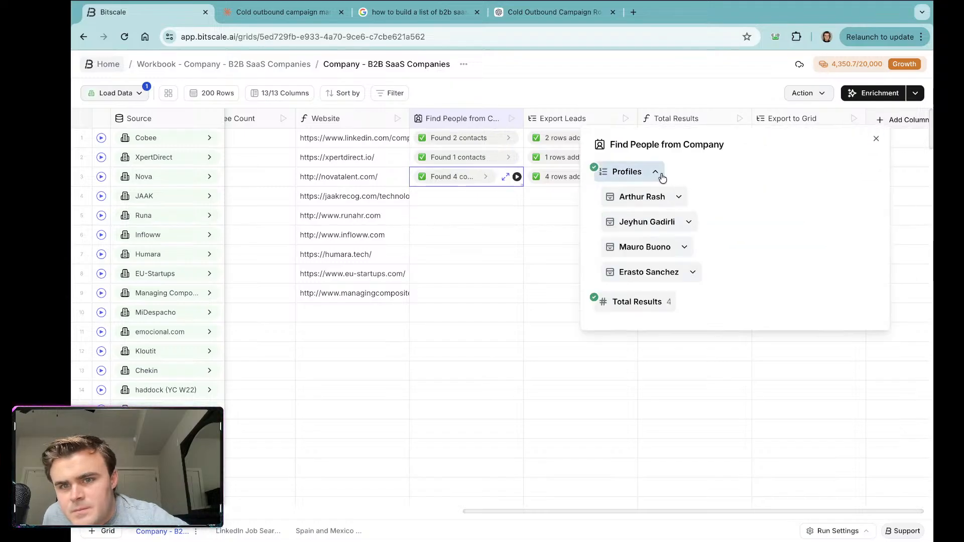
pyautogui.click(680, 198)
pyautogui.scroll(-3, 703, 284)
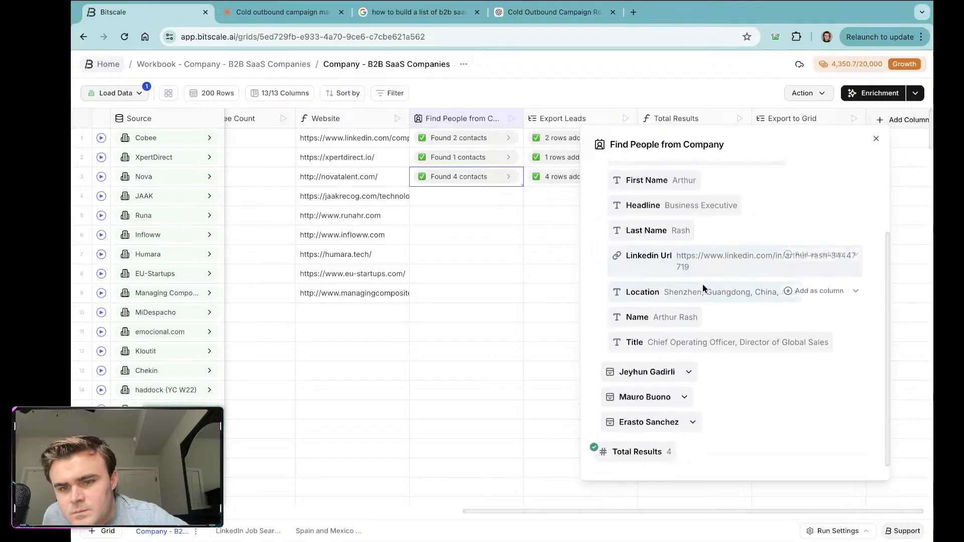
pyautogui.click(577, 92)
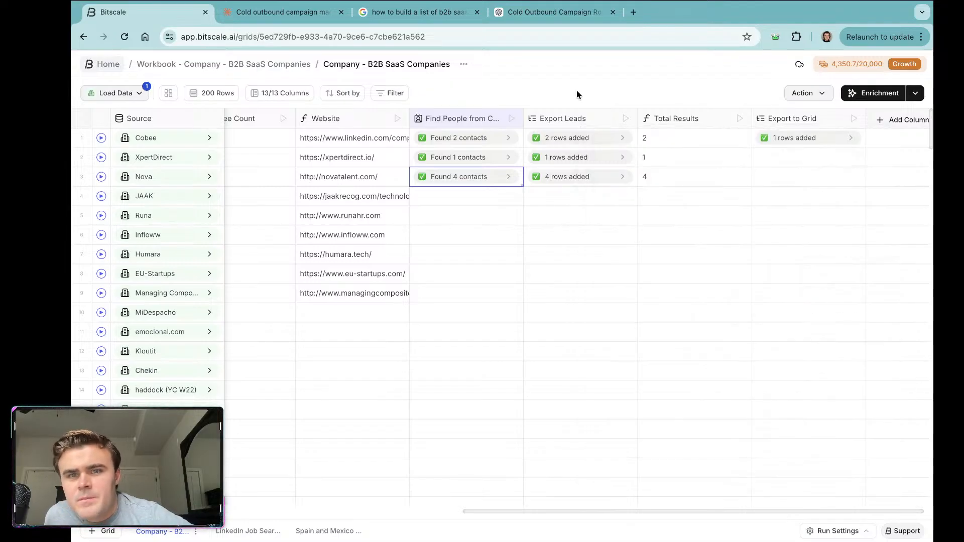
# Step: Review the destination grid and the exported list and column data in the Export Leads settings
pyautogui.click(577, 119)
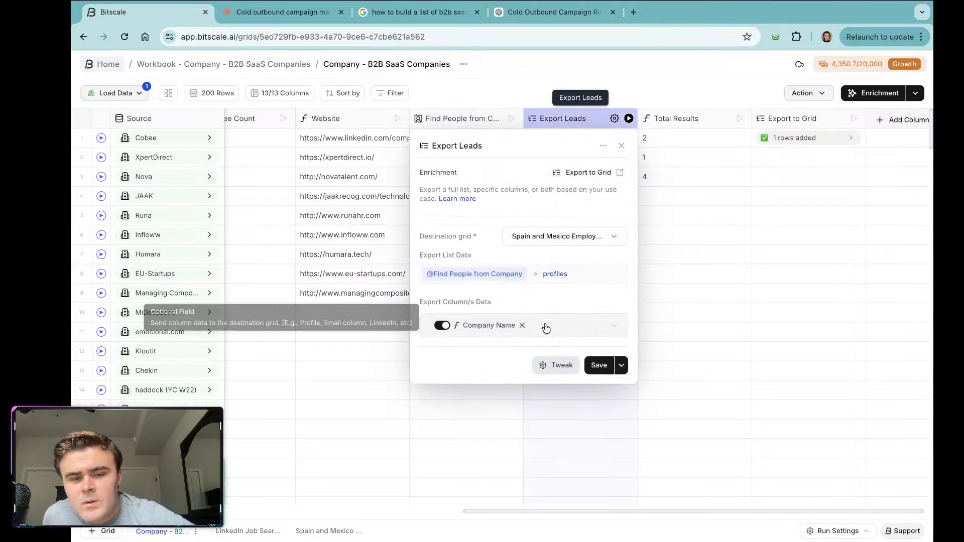
pyautogui.click(495, 98)
# Step: In the Spain and Mexico Employees grid, add the Name field from the first populated contact's Source record as a column
pyautogui.click(324, 531)
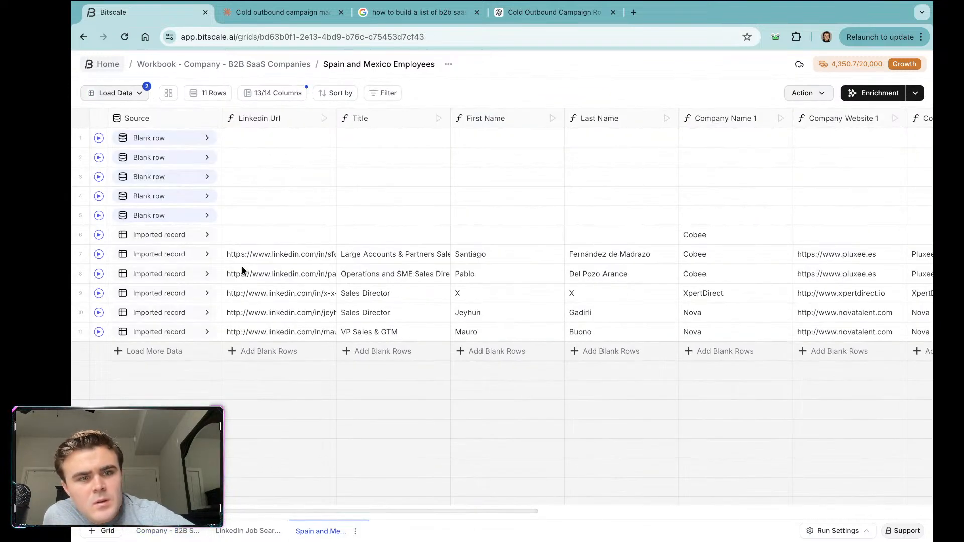
pyautogui.click(174, 257)
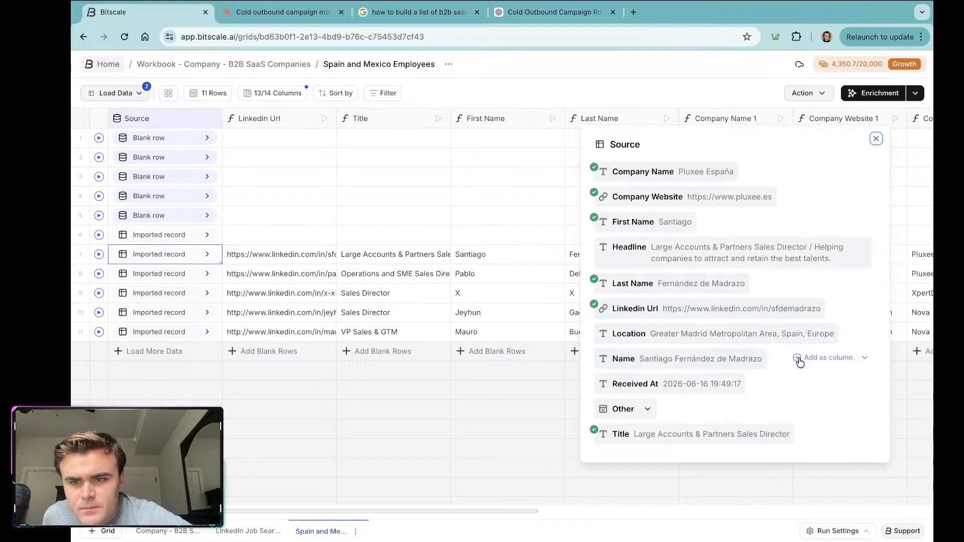
pyautogui.click(799, 359)
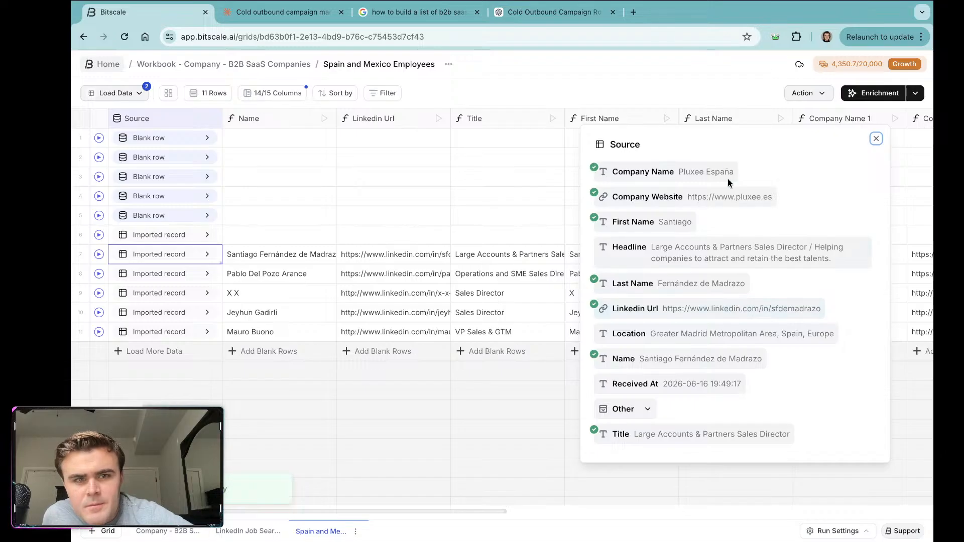
pyautogui.click(707, 99)
pyautogui.hscroll(10, 745, 248)
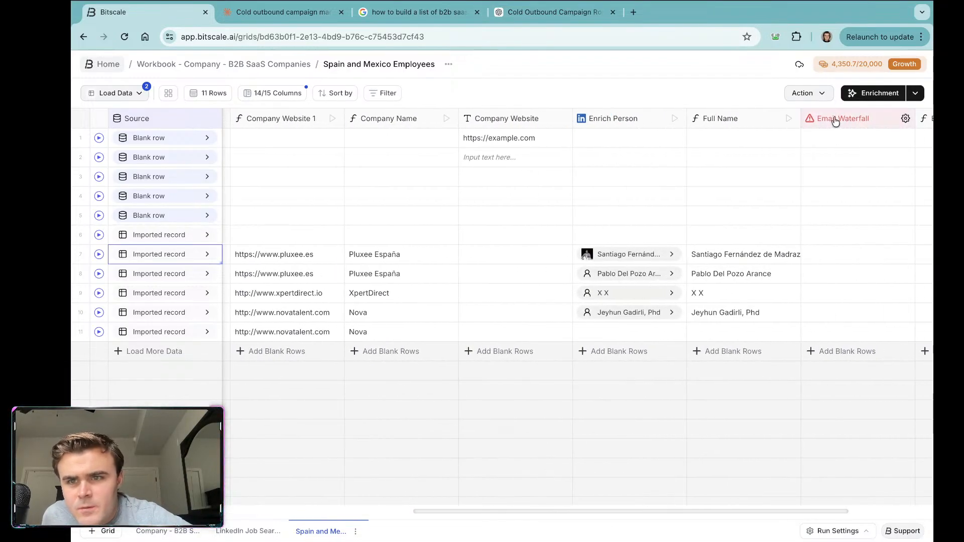
# Step: In the Email Waterfall enrichment, map the Full Name input to the Name column
pyautogui.click(835, 122)
pyautogui.click(817, 239)
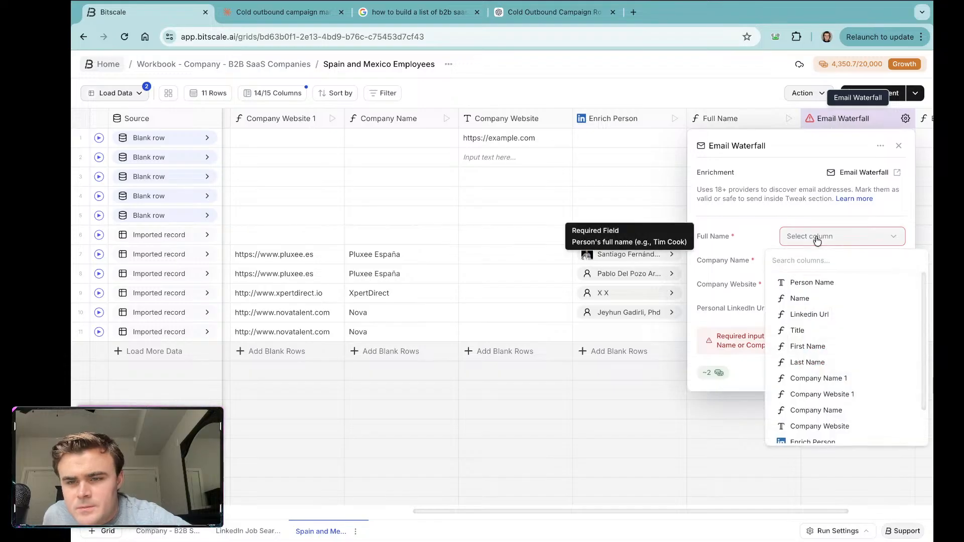
pyautogui.click(819, 296)
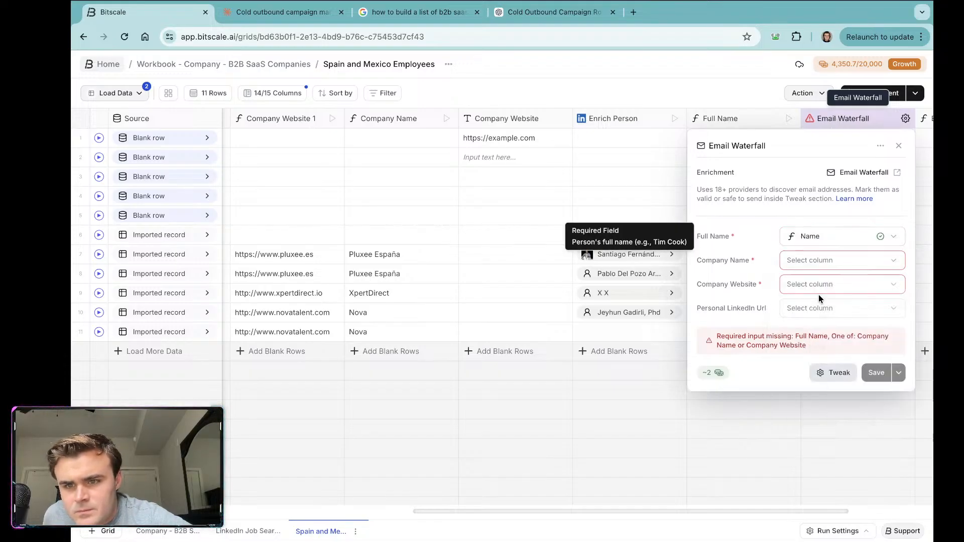
# Step: Compare the grid's company columns and map Email Waterfall's Company Name input to the Company Name column
pyautogui.click(800, 269)
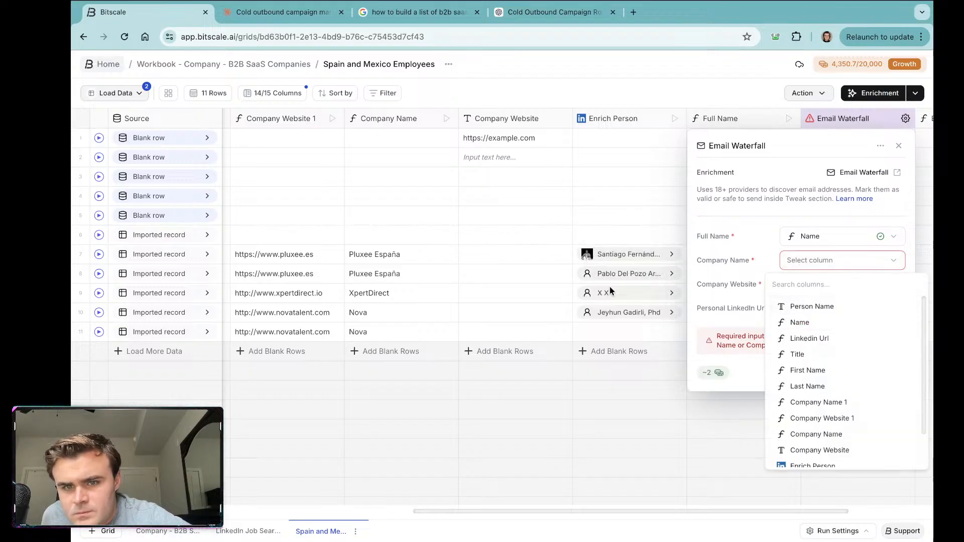
pyautogui.hscroll(-10, 609, 287)
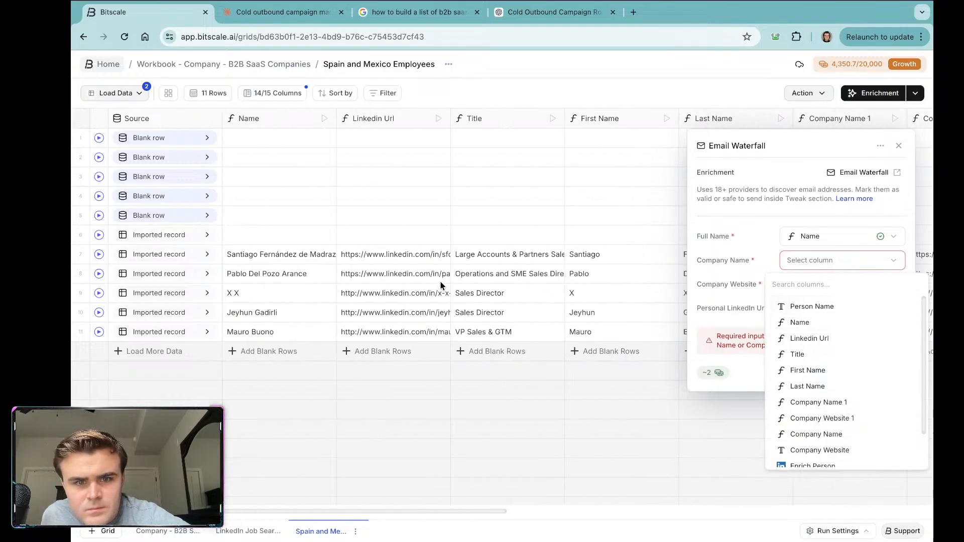
pyautogui.hscroll(8, 404, 284)
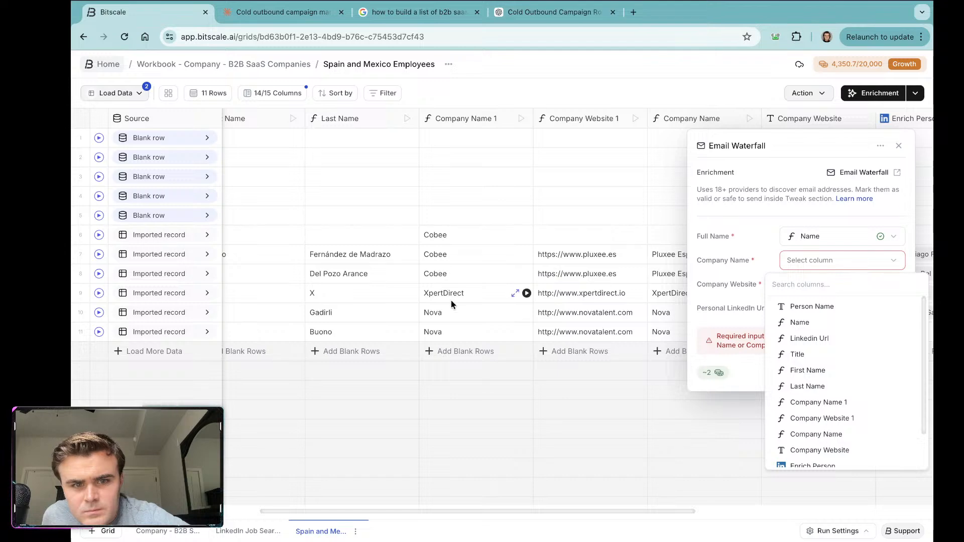
pyautogui.hscroll(3, 559, 284)
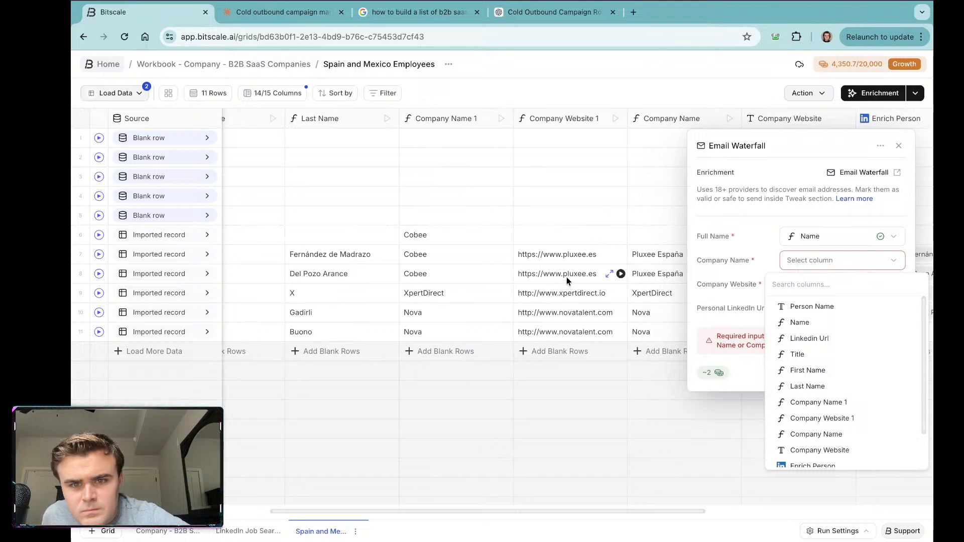
pyautogui.hscroll(3, 568, 280)
pyautogui.hscroll(5, 566, 280)
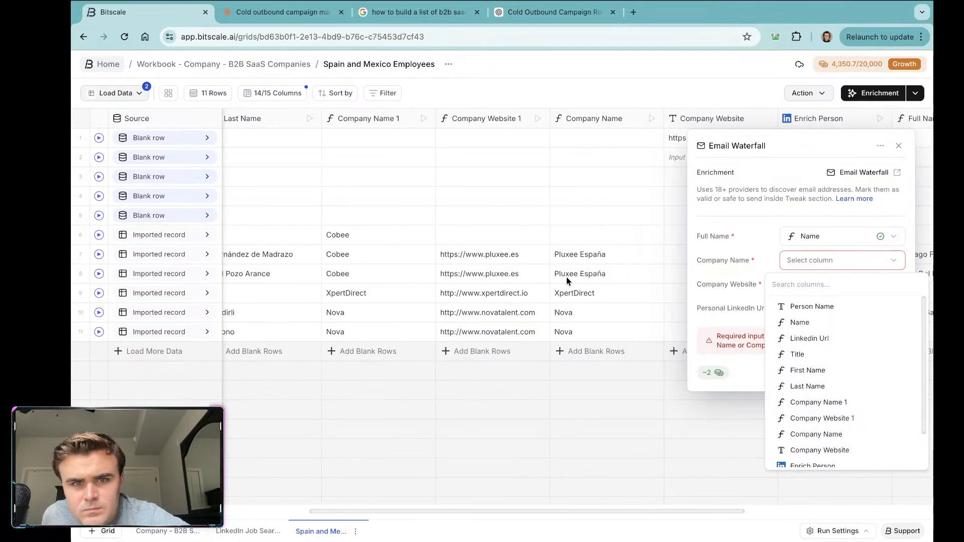
pyautogui.hscroll(1, 566, 280)
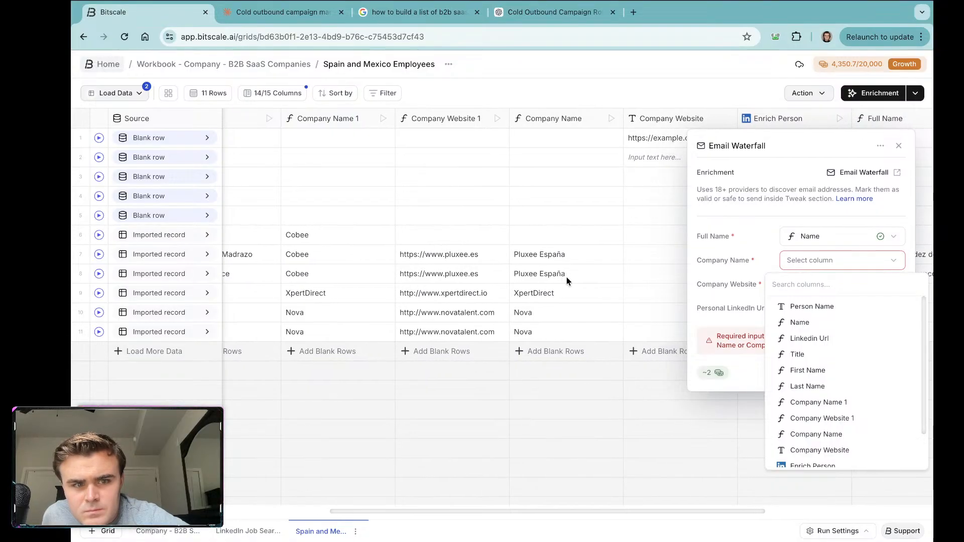
pyautogui.hscroll(12, 566, 280)
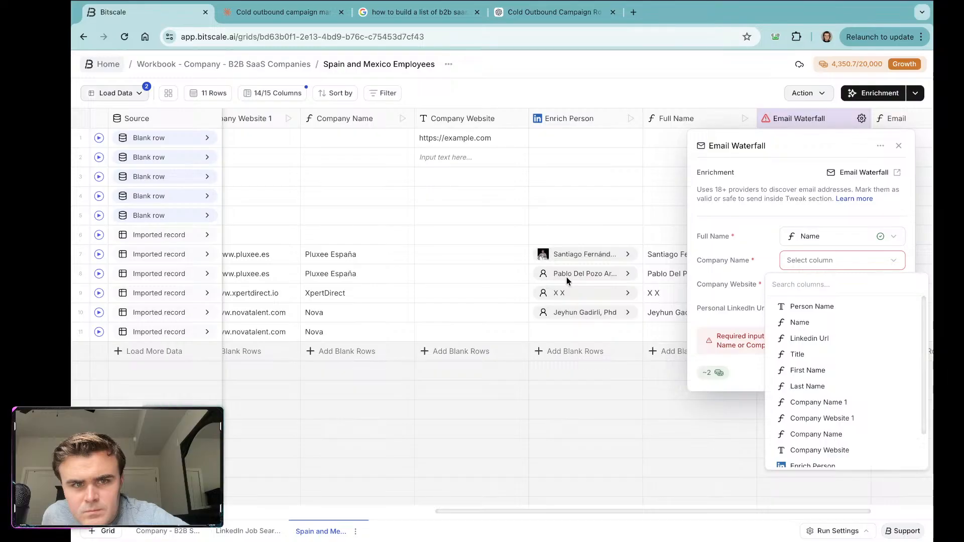
pyautogui.hscroll(-8, 566, 280)
pyautogui.scroll(-1, 812, 376)
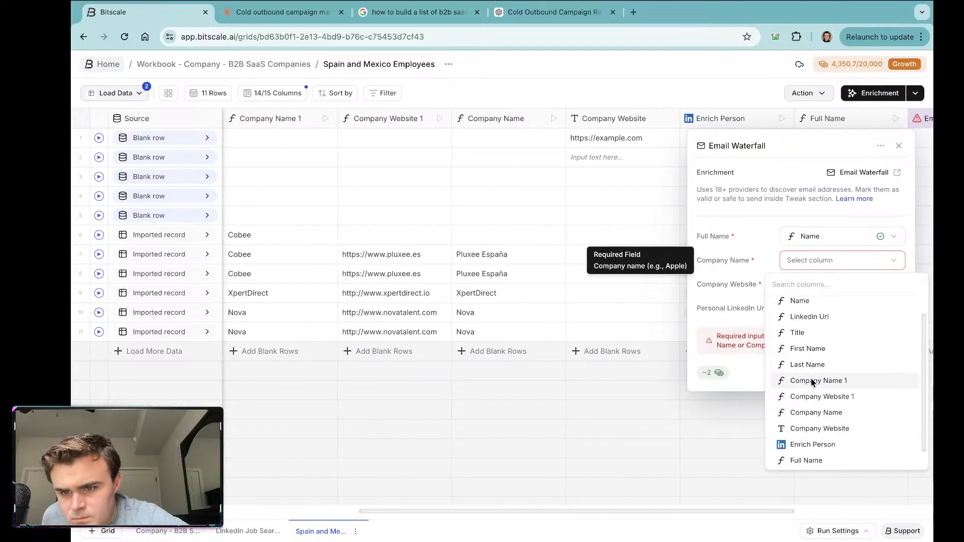
pyautogui.click(812, 411)
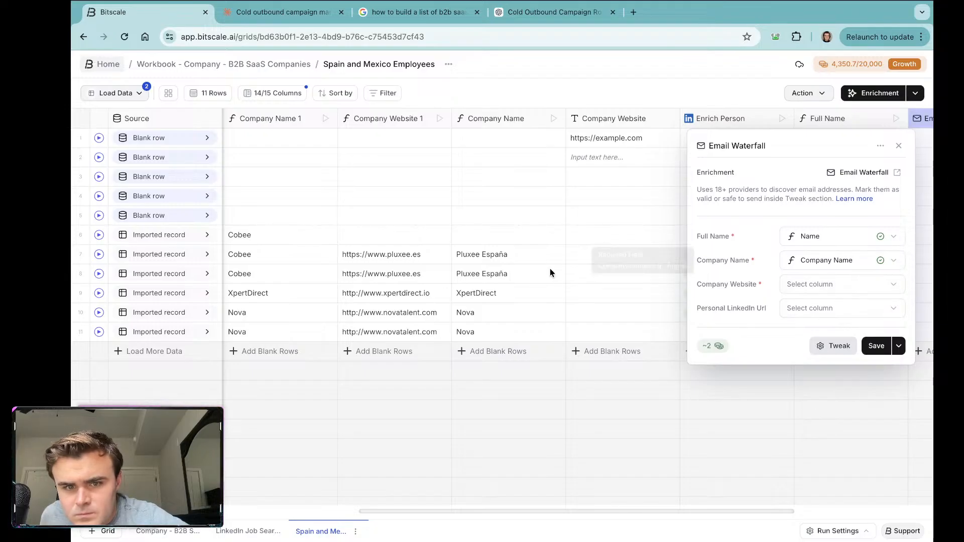
# Step: Check the Company Website text column's cells and the company website in the last contact's Source record
pyautogui.hscroll(6, 547, 283)
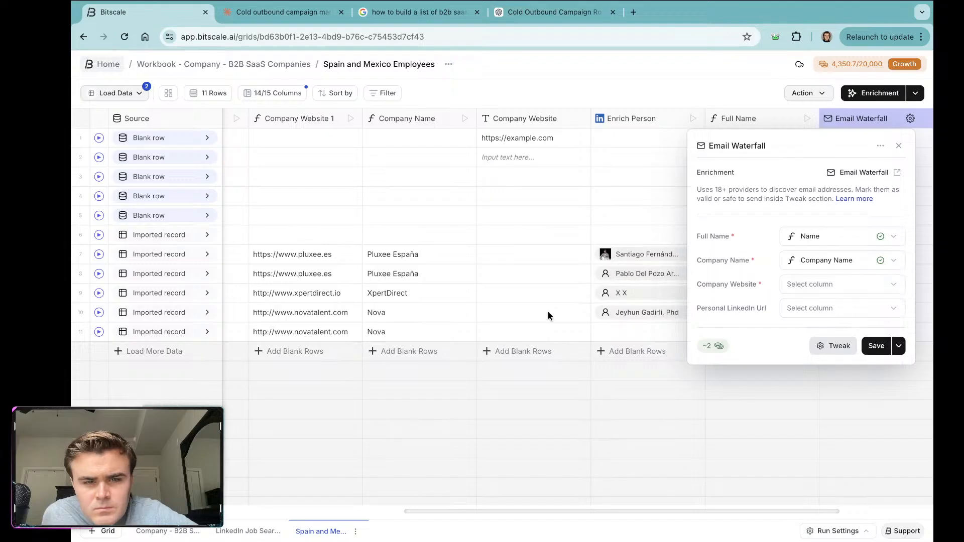
pyautogui.click(580, 261)
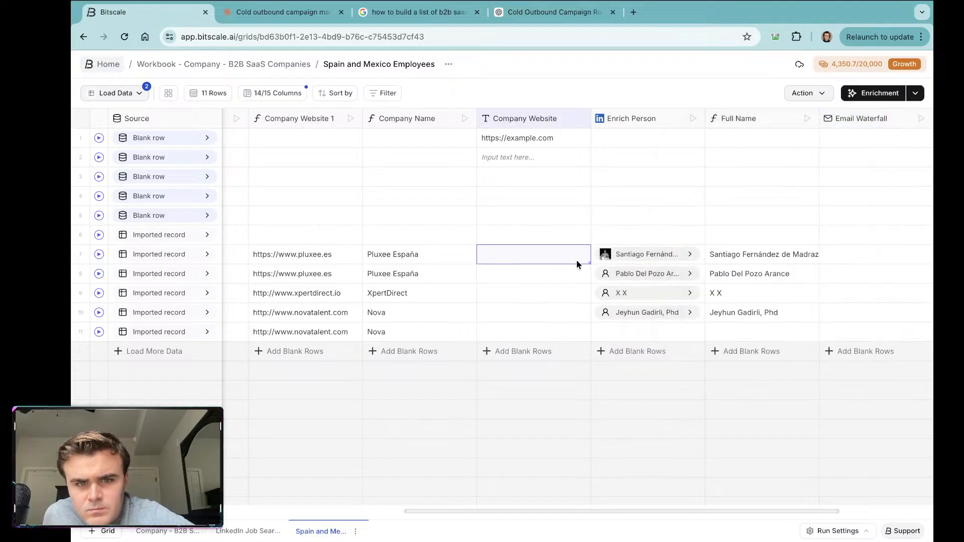
pyautogui.doubleClick(565, 255)
pyautogui.click(528, 282)
pyautogui.hscroll(-2, 527, 238)
pyautogui.hscroll(-15, 526, 233)
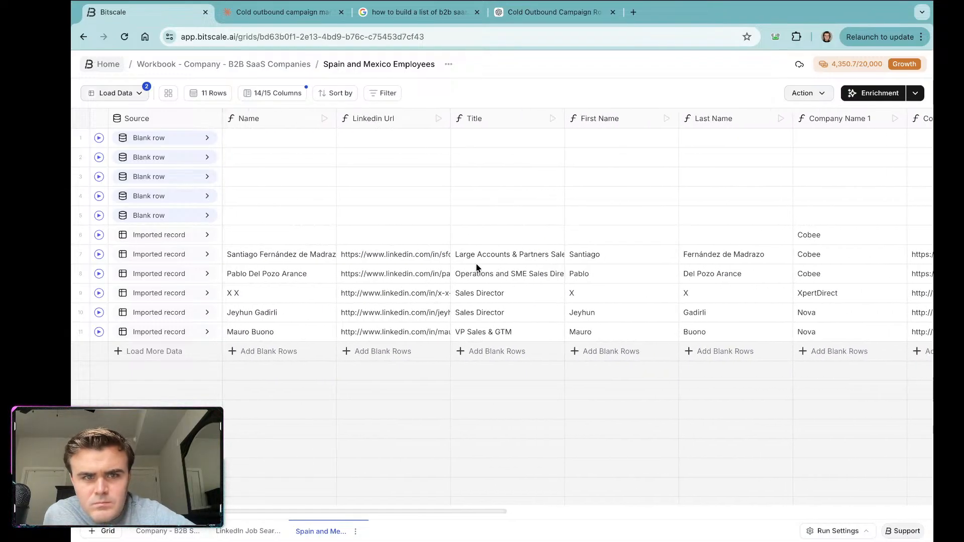
pyautogui.click(175, 330)
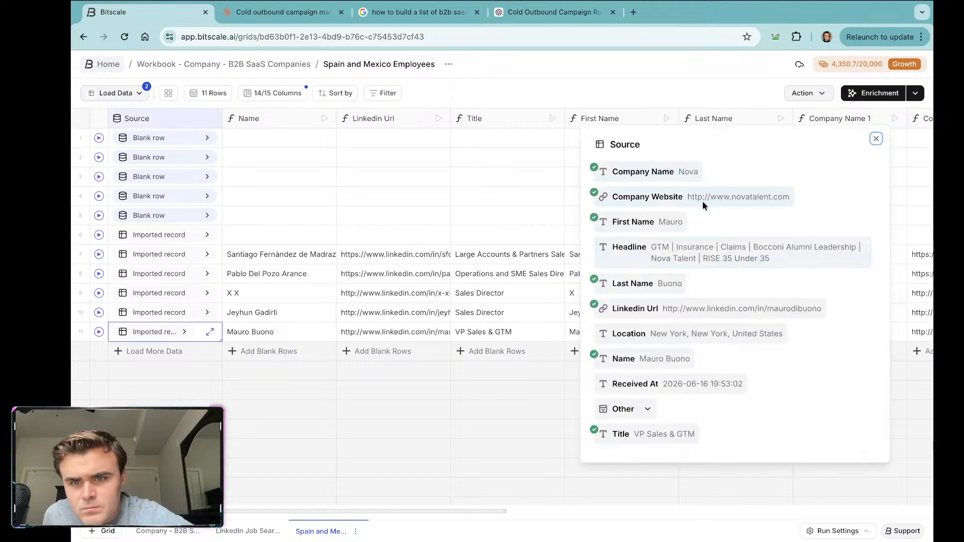
pyautogui.click(875, 138)
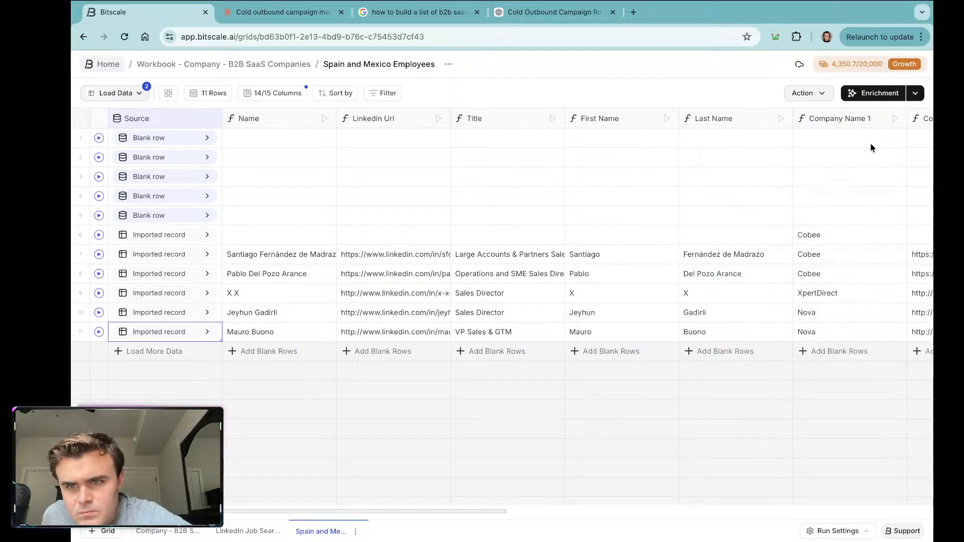
# Step: Map the Email Waterfall's Company Website input to the Company Website 1 column
pyautogui.hscroll(5, 719, 291)
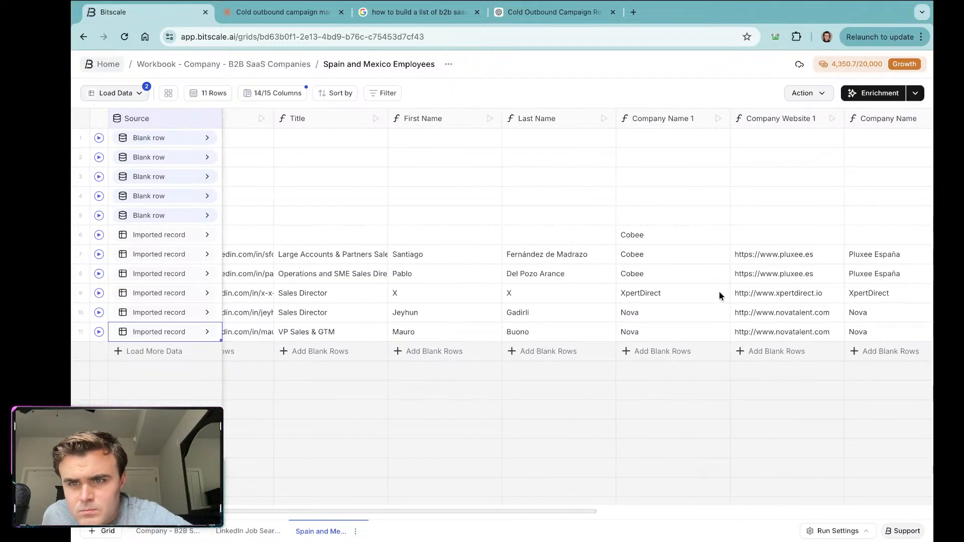
pyautogui.hscroll(10, 719, 292)
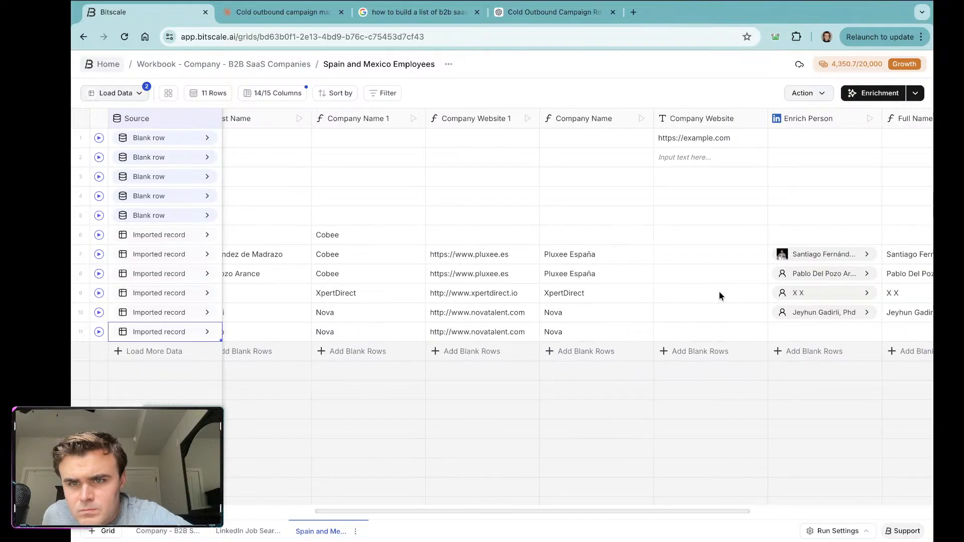
pyautogui.hscroll(8, 719, 294)
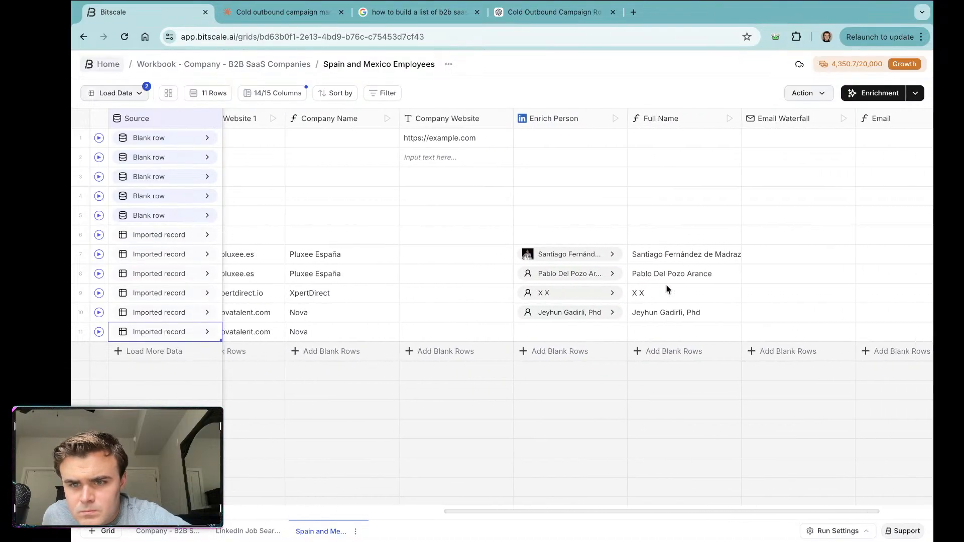
pyautogui.click(653, 121)
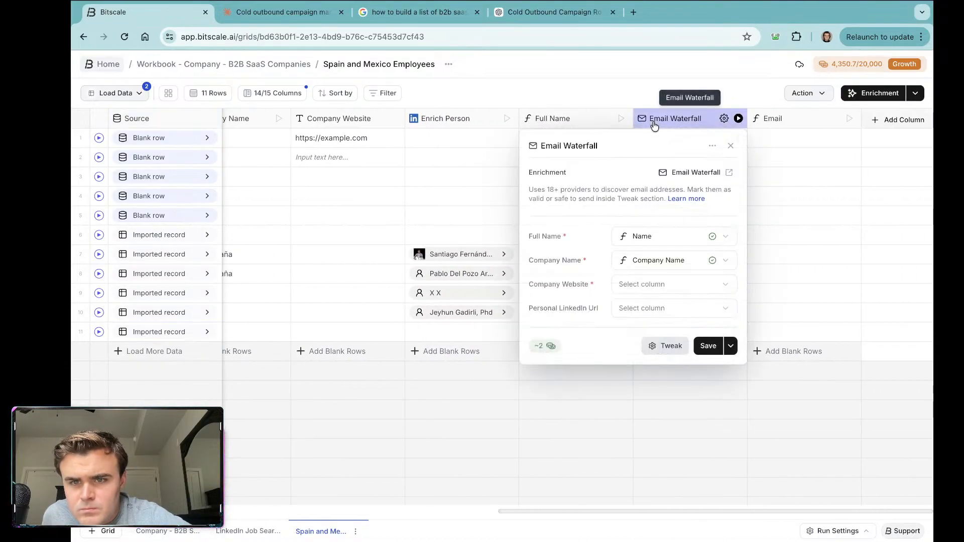
pyautogui.click(659, 285)
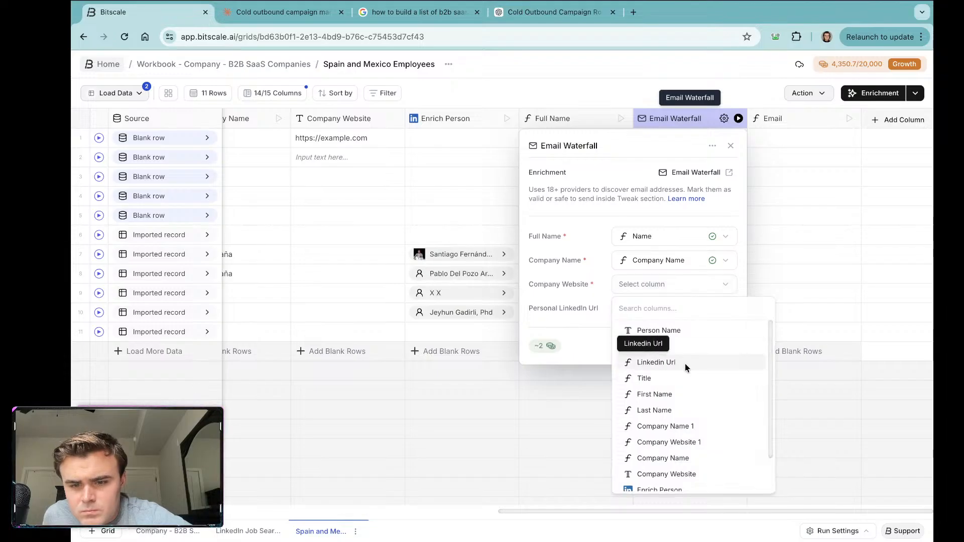
pyautogui.scroll(-1, 688, 366)
pyautogui.click(673, 403)
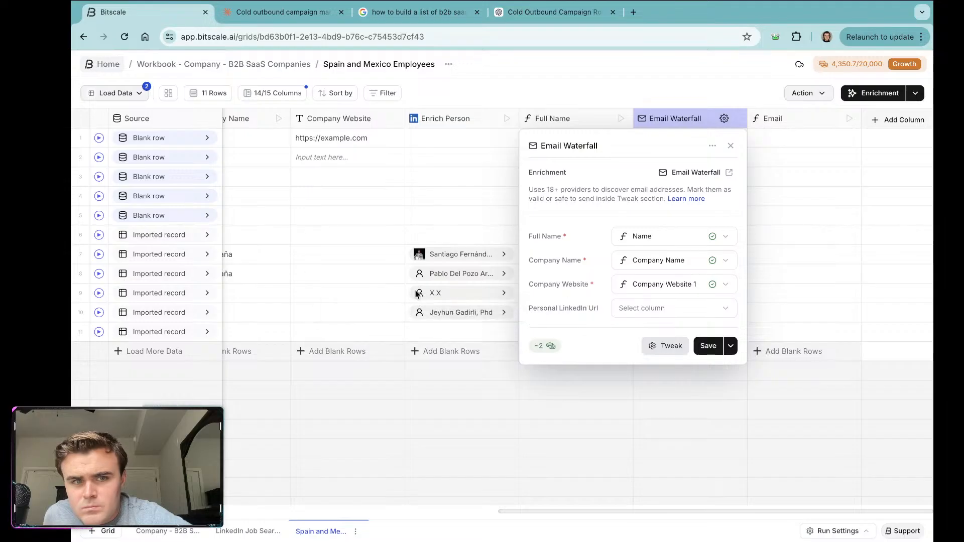
# Step: Map the Email Waterfall's Personal LinkedIn Url input to the Linkedin Url column and save the enrichment
pyautogui.hscroll(-4, 399, 288)
pyautogui.hscroll(-5, 399, 287)
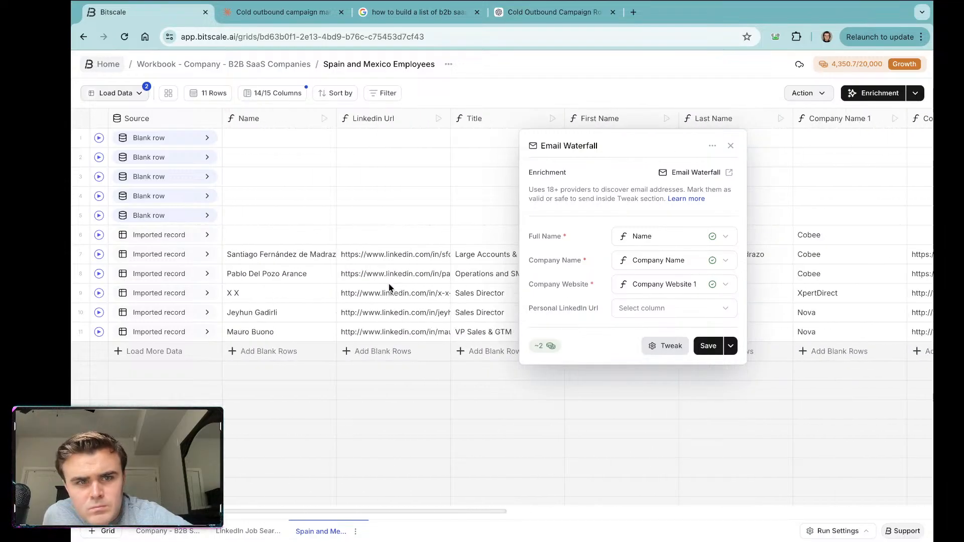
pyautogui.moveTo(577, 308)
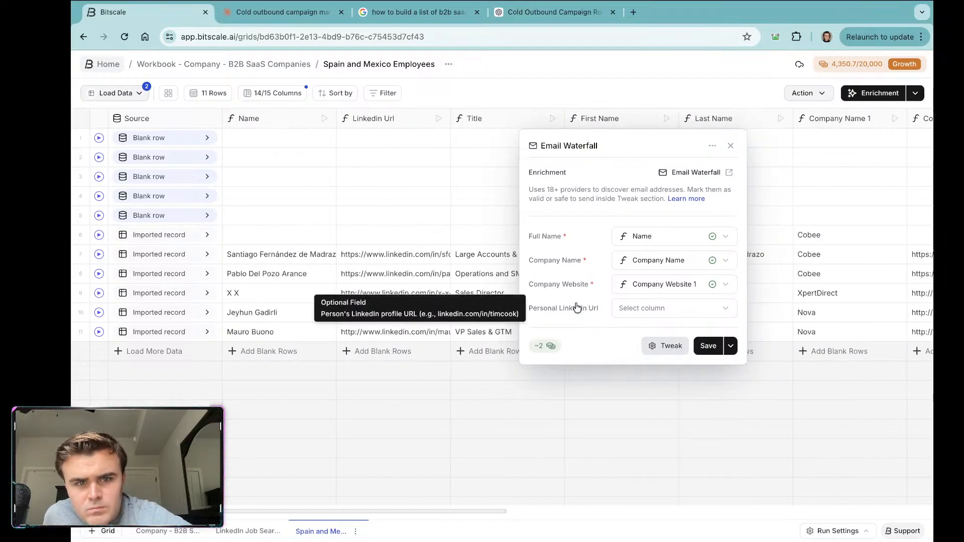
pyautogui.click(646, 308)
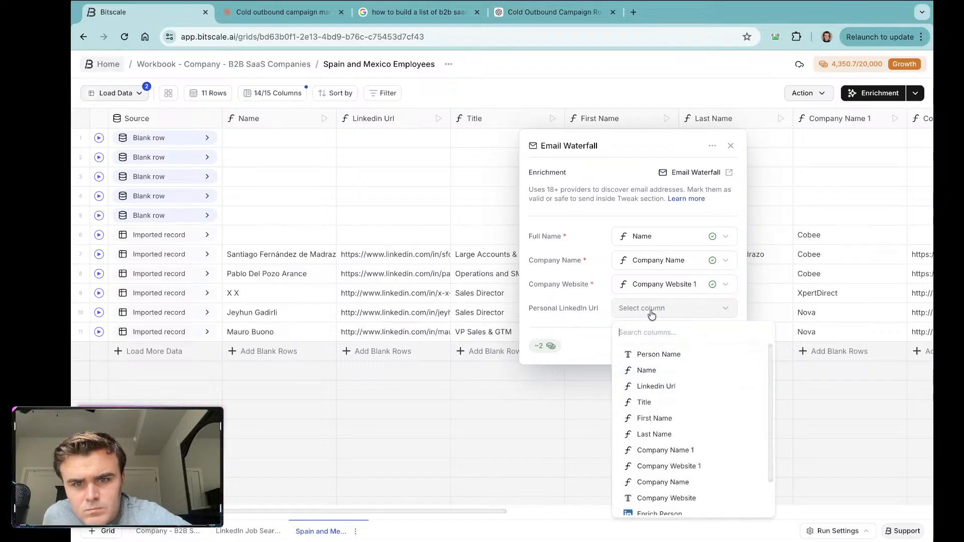
pyautogui.click(652, 386)
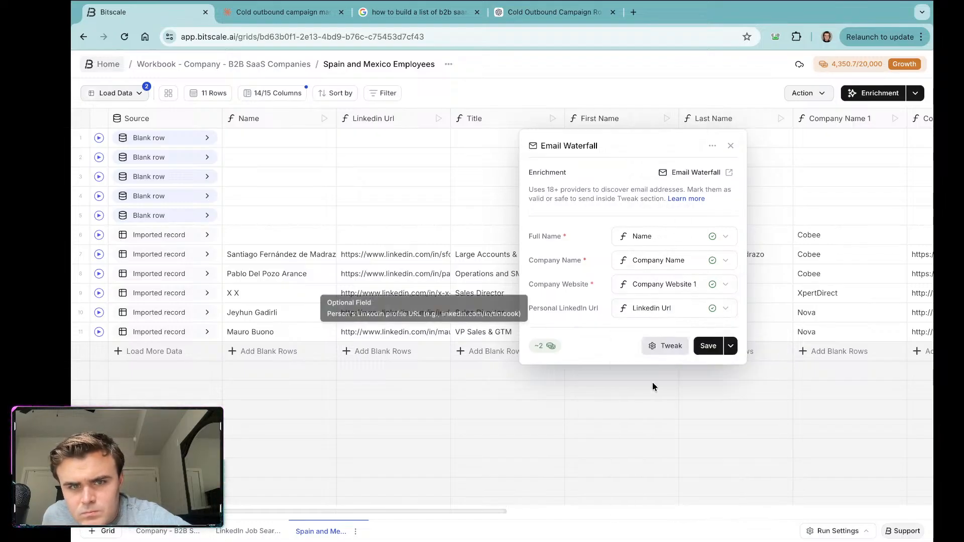
pyautogui.click(699, 345)
# Step: Copy the XpertDirect contact's LinkedIn URL, view the profile in a new browser tab, and close that tab
pyautogui.doubleClick(376, 296)
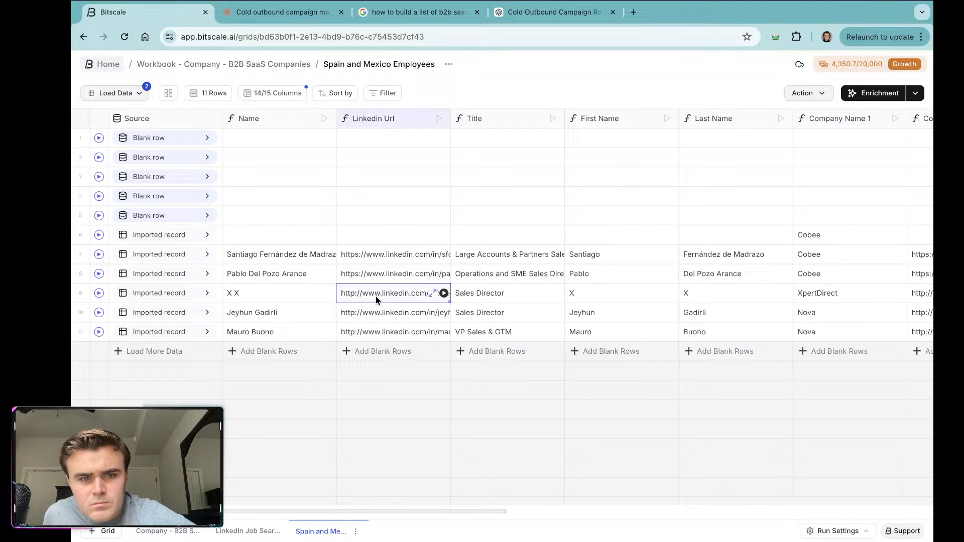
pyautogui.hotkey('ctrl', 'c')
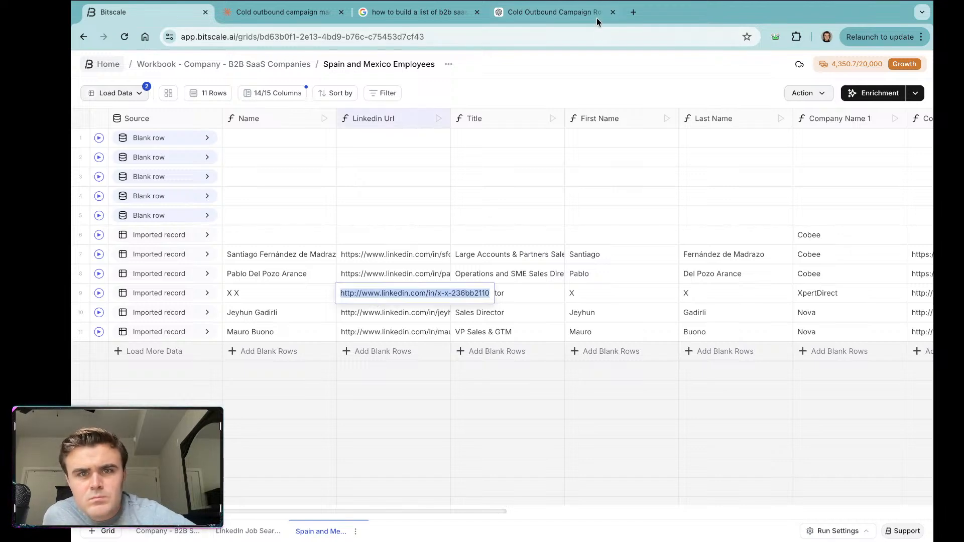
pyautogui.click(634, 12)
pyautogui.hotkey('ctrl', 'v')
pyautogui.press('Return')
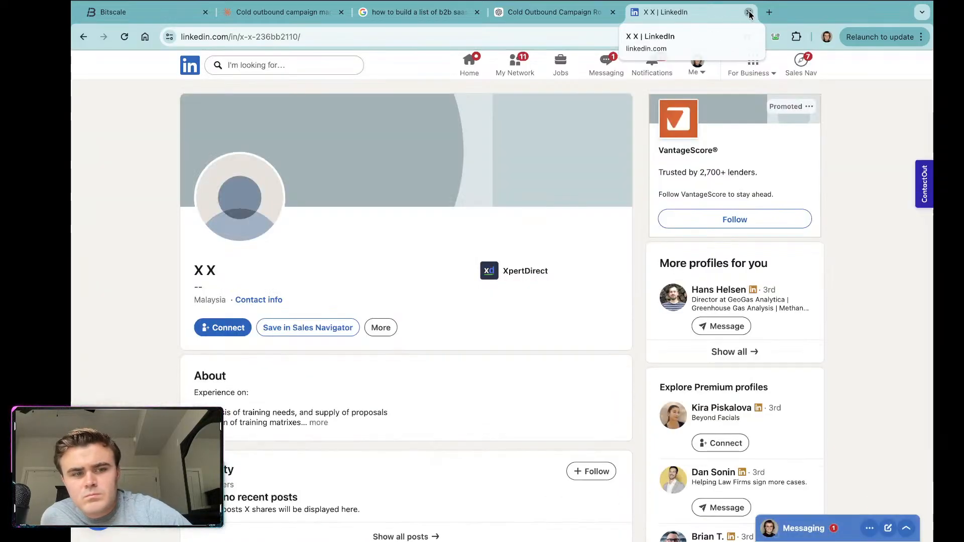
pyautogui.click(748, 12)
# Step: Run the Email Waterfall enrichment for only the first populated contact, in row 7
pyautogui.click(484, 216)
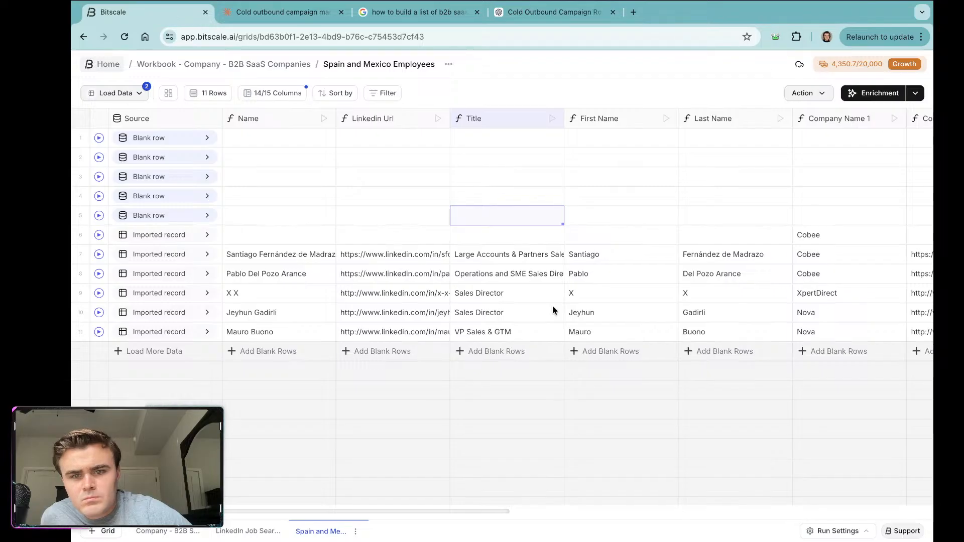
pyautogui.hscroll(10, 552, 306)
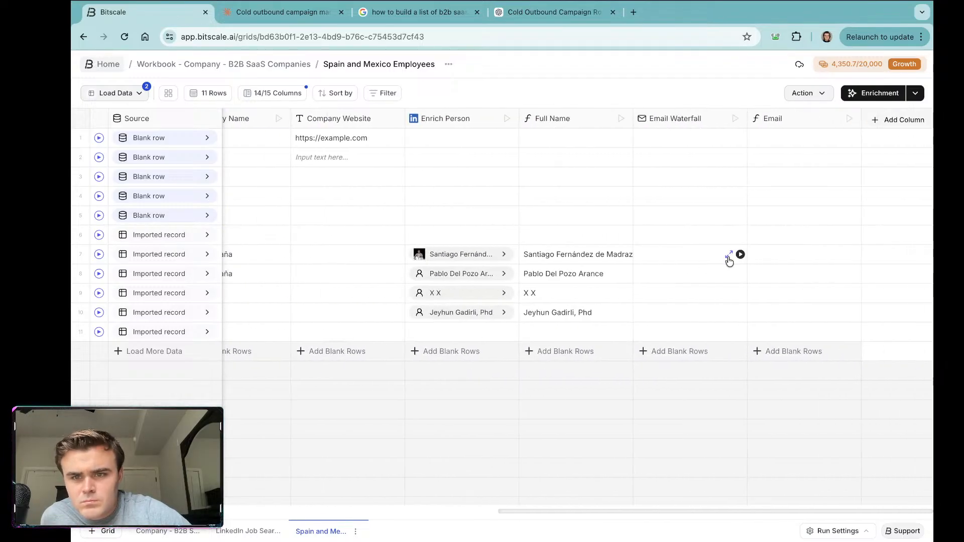
pyautogui.click(741, 255)
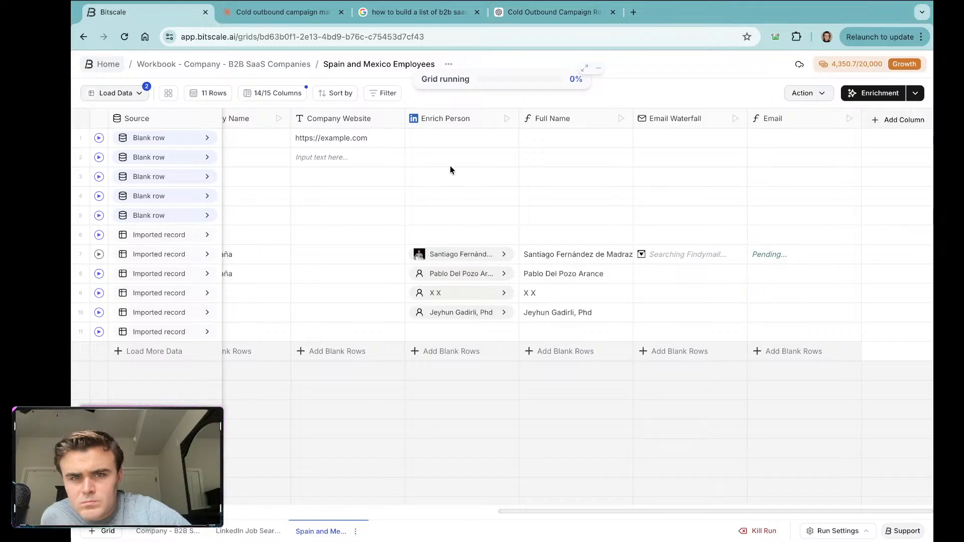
# Step: Delete the Enrich Person column from the grid
pyautogui.click(442, 120)
pyautogui.click(474, 358)
pyautogui.click(575, 329)
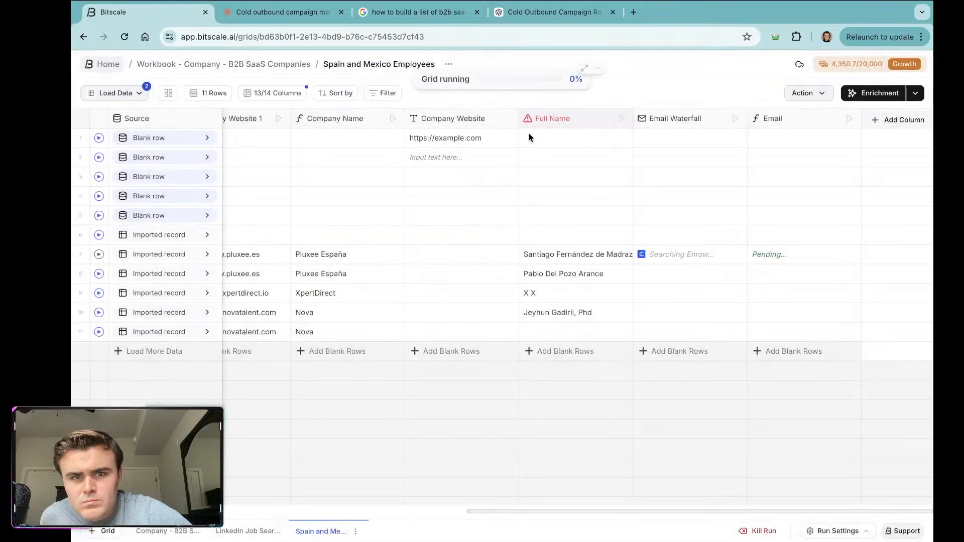
pyautogui.click(501, 122)
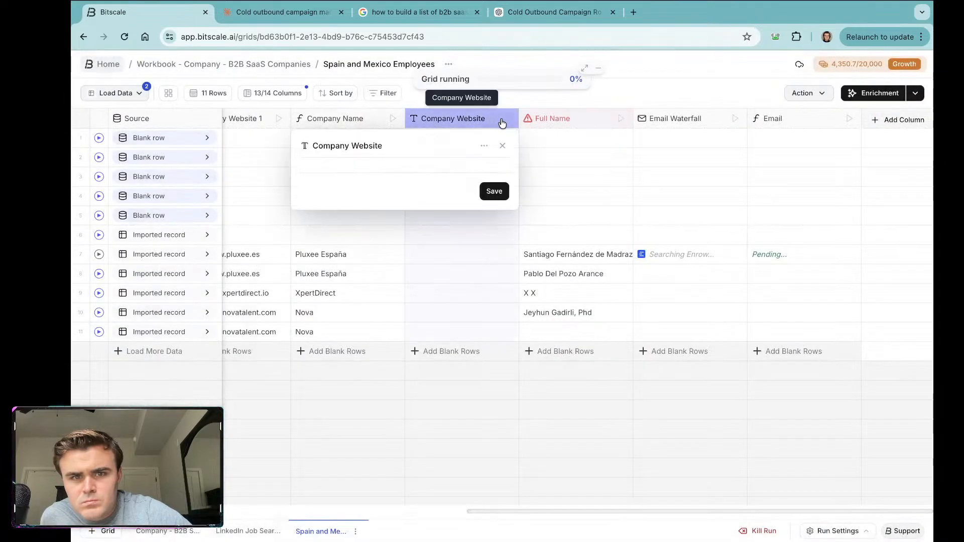
pyautogui.click(499, 147)
pyautogui.click(508, 122)
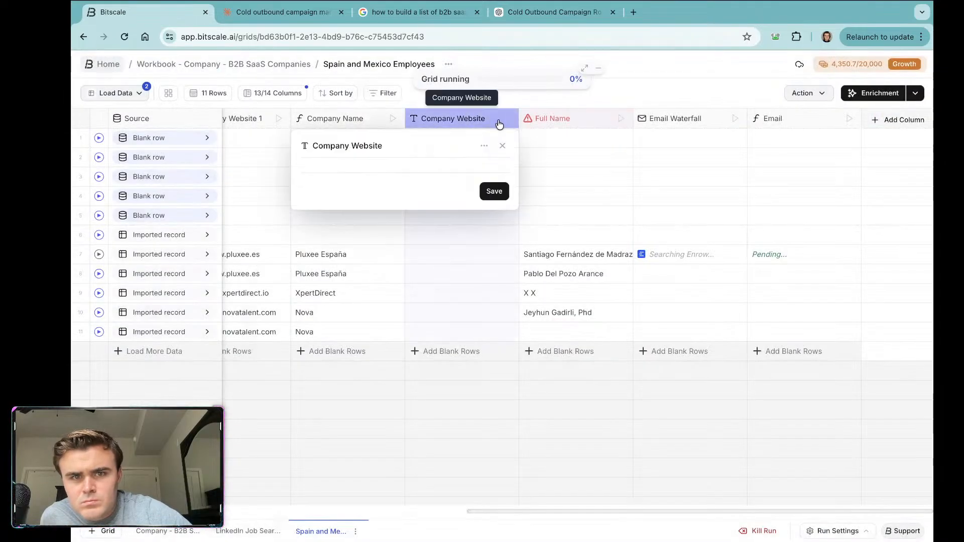
pyautogui.click(478, 124)
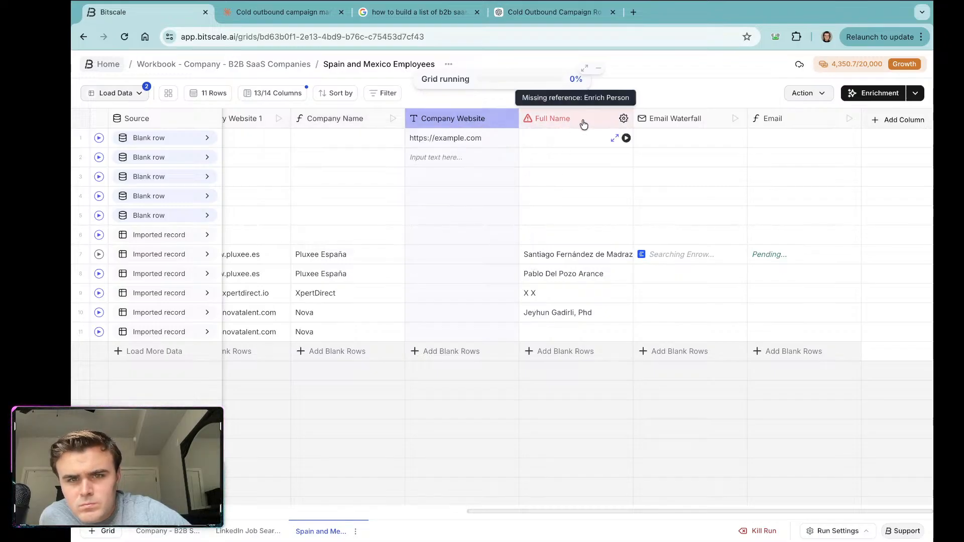
# Step: Delete the Full Name column, which has a missing reference, from the grid
pyautogui.click(623, 121)
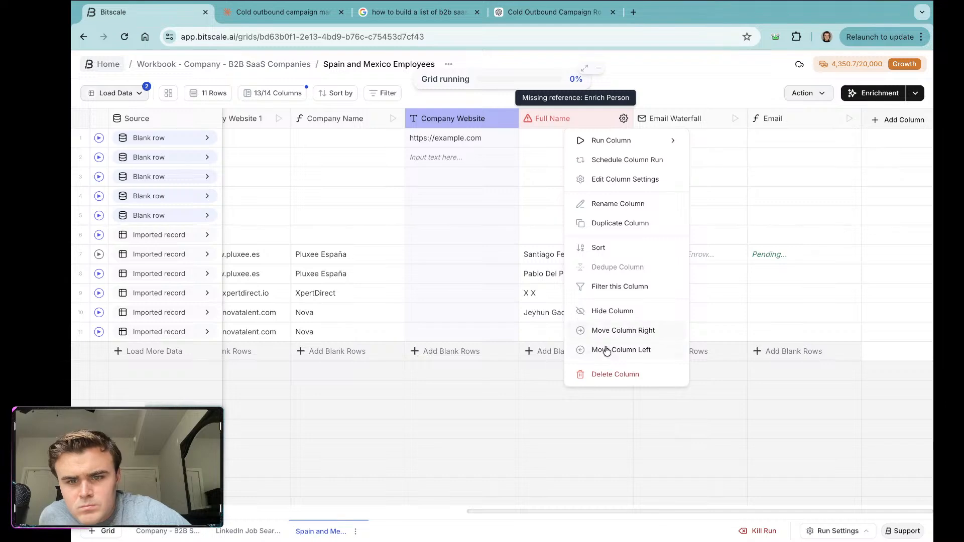
pyautogui.click(608, 373)
pyautogui.click(616, 315)
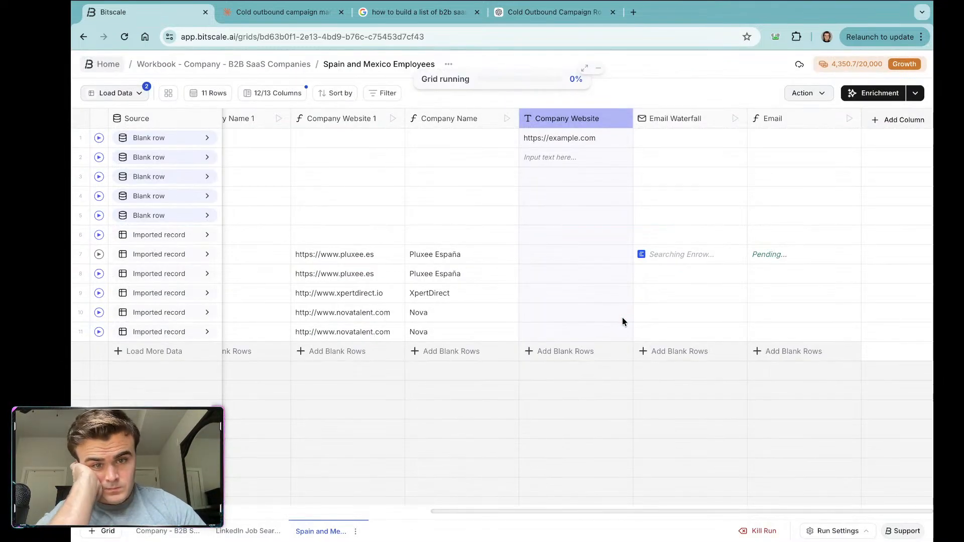
# Step: Run the Email Waterfall enrichment individually for the remaining contacts in rows 8 to 11
pyautogui.click(740, 274)
pyautogui.click(740, 294)
pyautogui.click(740, 313)
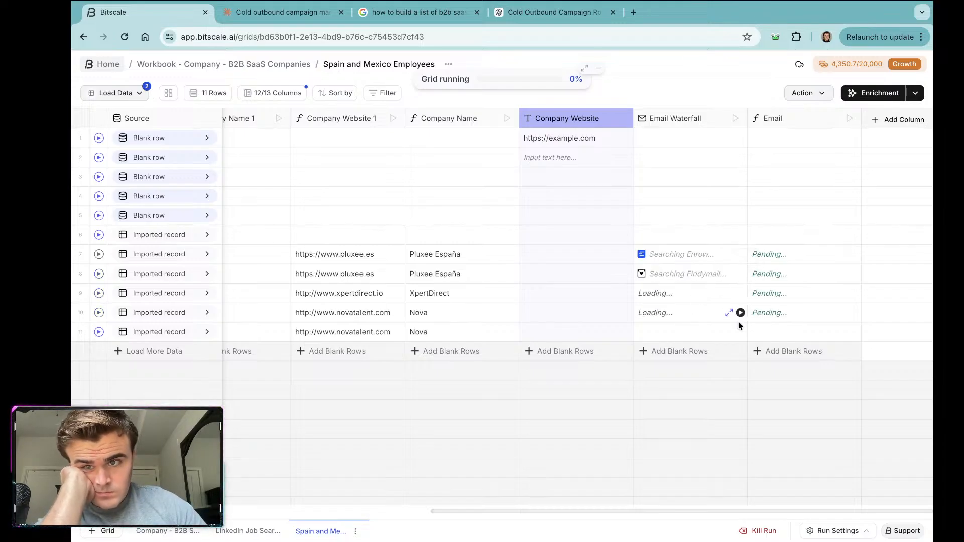
pyautogui.click(740, 332)
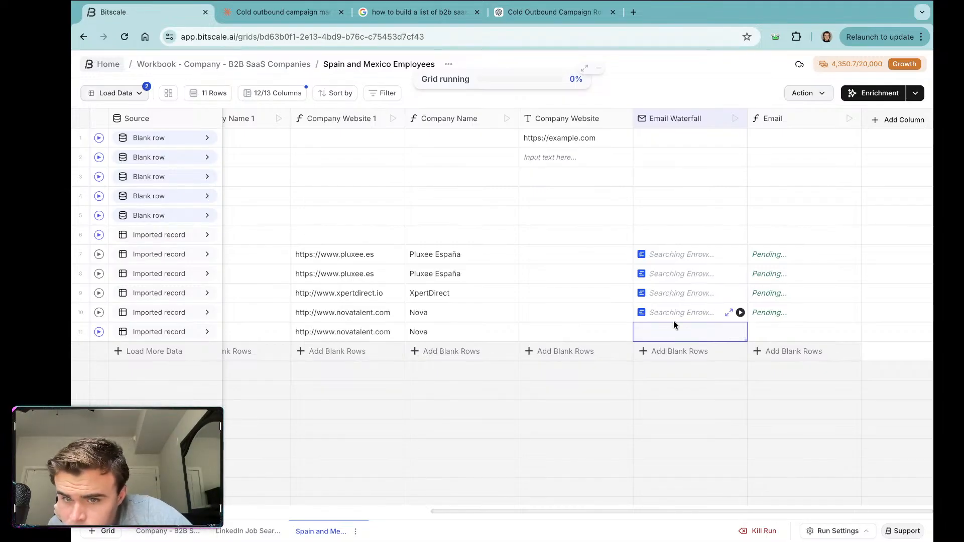
pyautogui.click(600, 339)
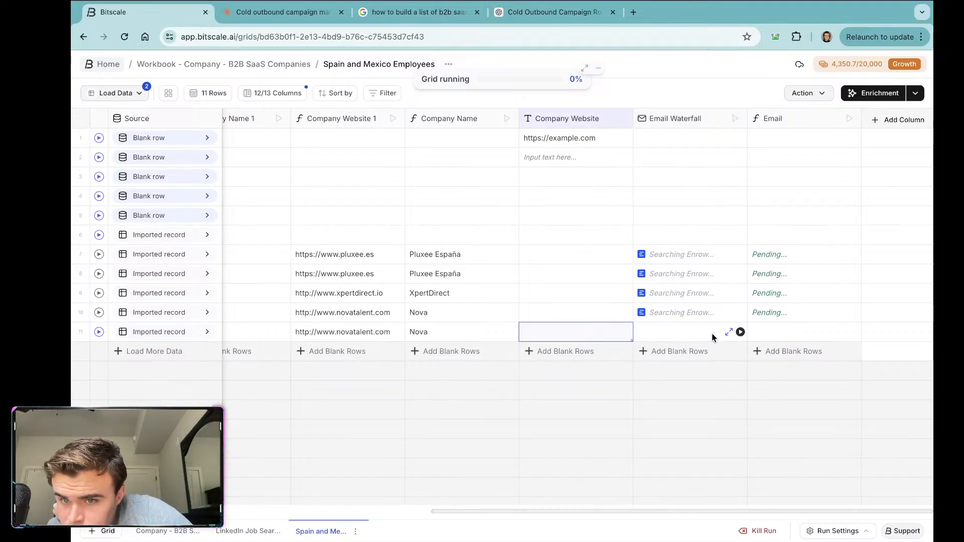
pyautogui.click(740, 333)
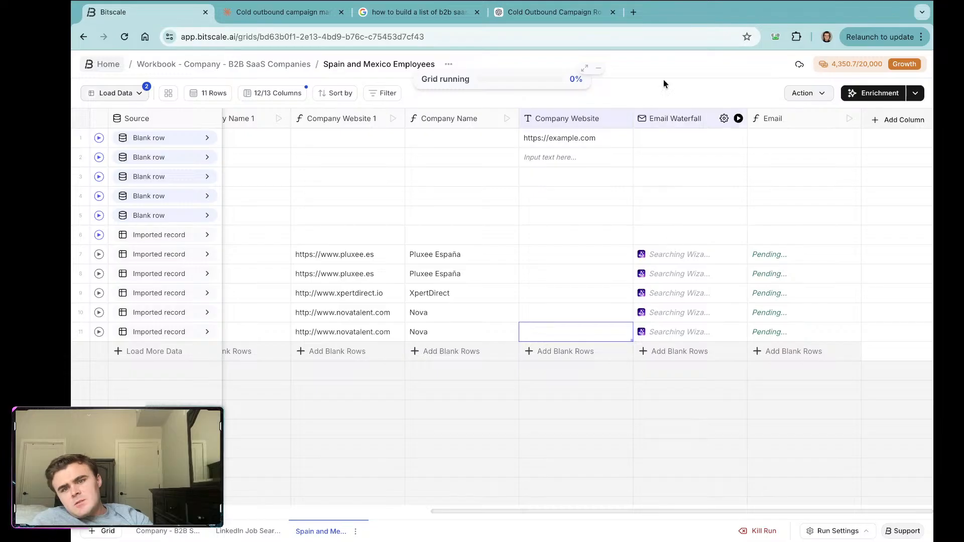
# Step: Reload the grid page and check the Email Waterfall progress for the contact rows
pyautogui.click(636, 33)
pyautogui.press('Return')
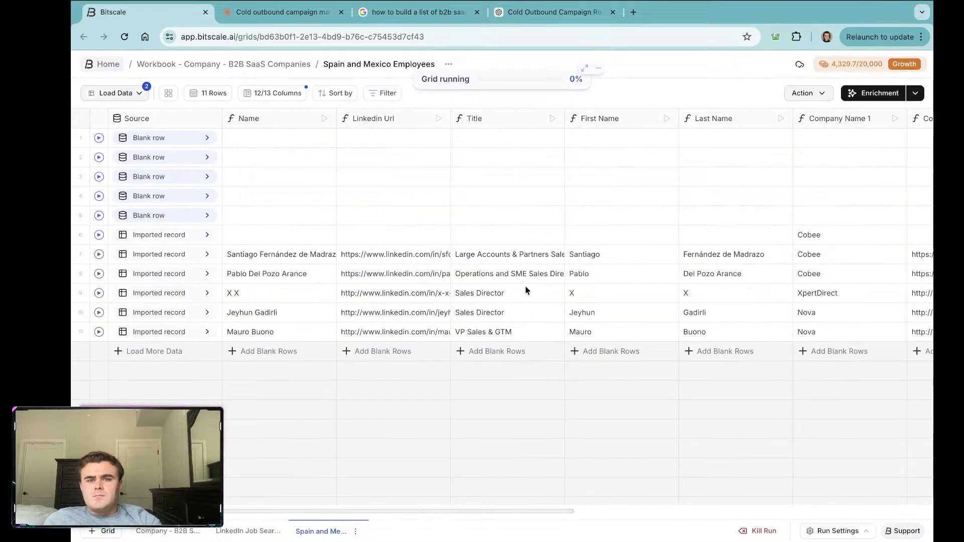
pyautogui.hscroll(12, 525, 286)
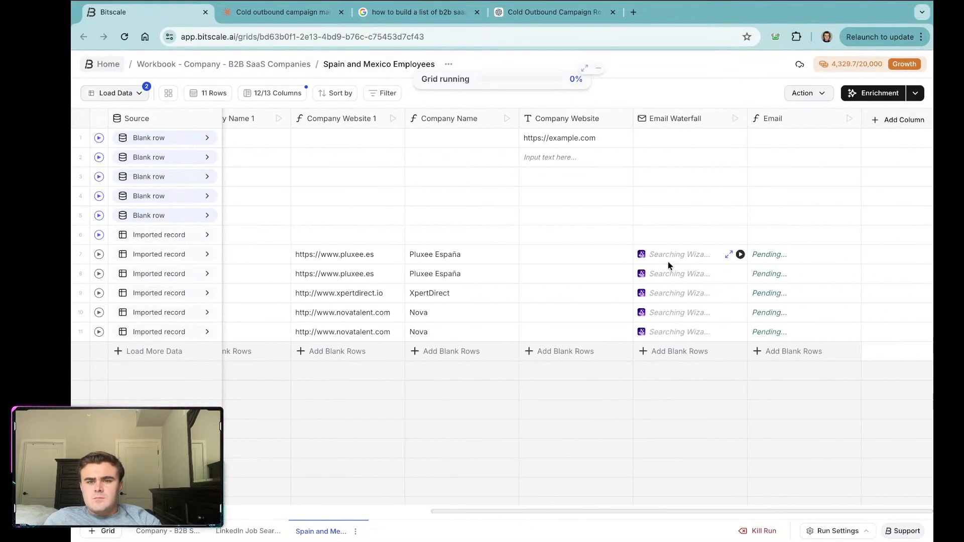
pyautogui.click(670, 254)
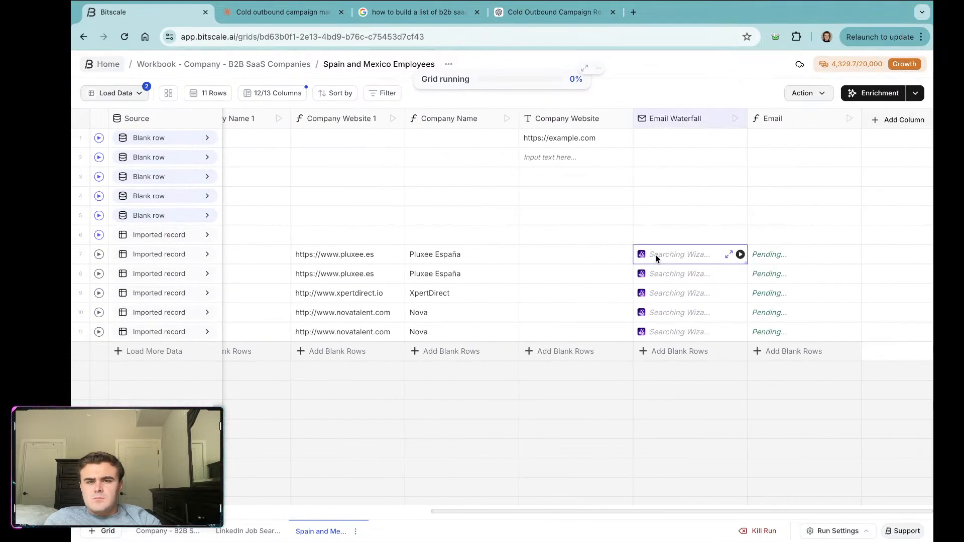
# Step: Activate Snov, BetterContact, Limadata and Icypeas as additional providers in the Email Waterfall's tweak settings
pyautogui.click(671, 125)
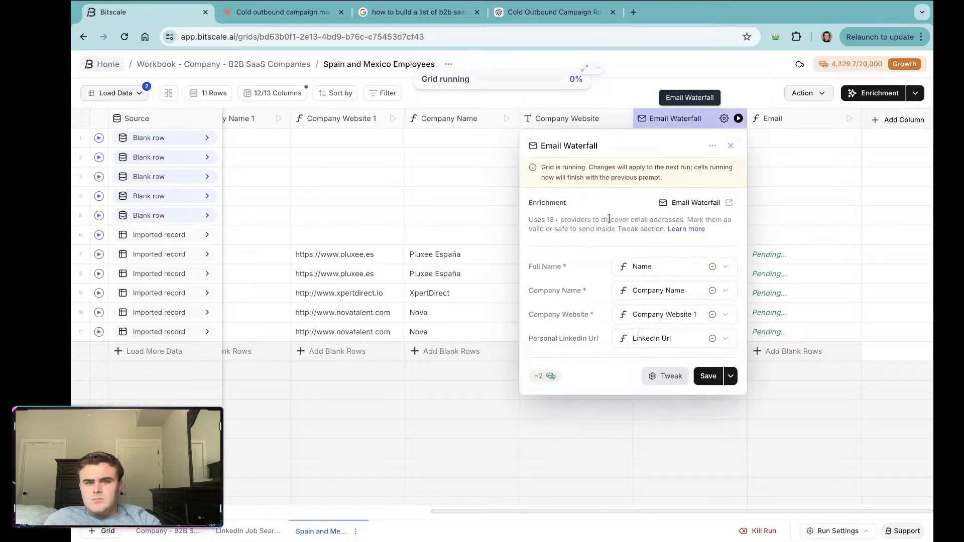
pyautogui.click(652, 376)
pyautogui.scroll(-2, 635, 306)
pyautogui.scroll(-3, 629, 344)
pyautogui.scroll(-5, 630, 346)
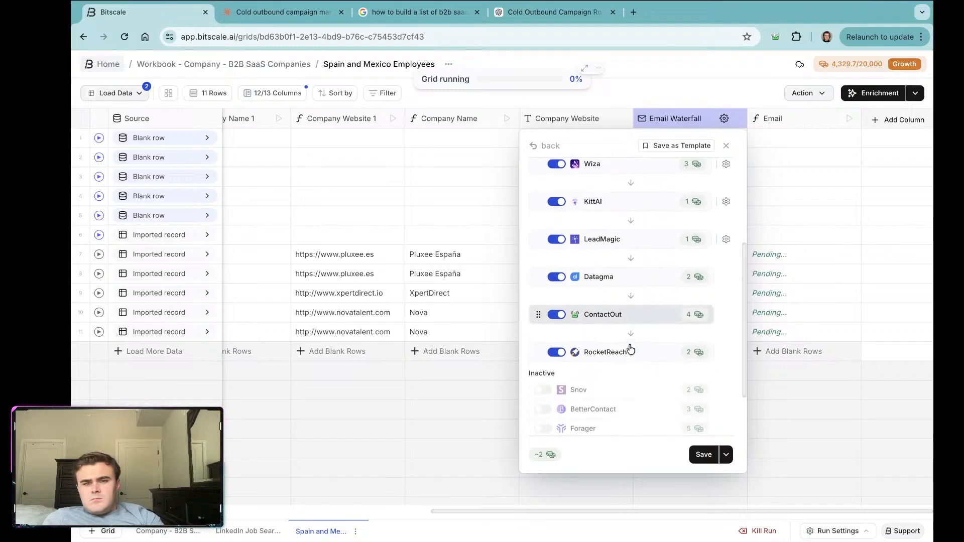
pyautogui.scroll(-3, 630, 348)
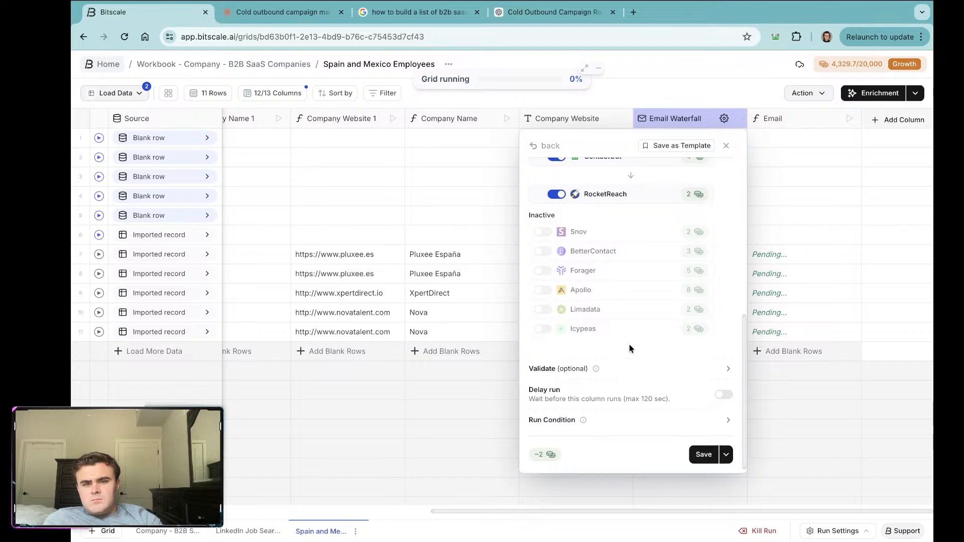
pyautogui.scroll(2, 631, 348)
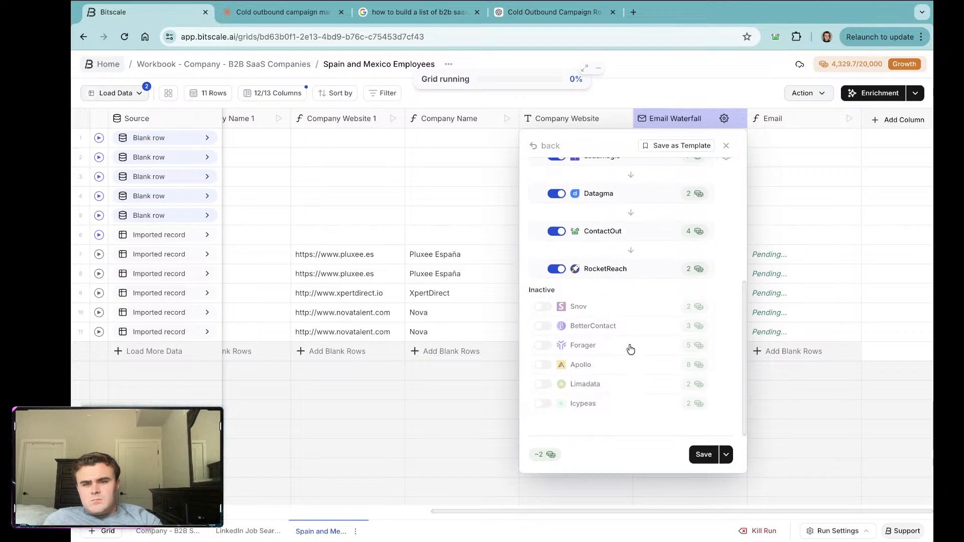
pyautogui.click(538, 308)
pyautogui.click(544, 345)
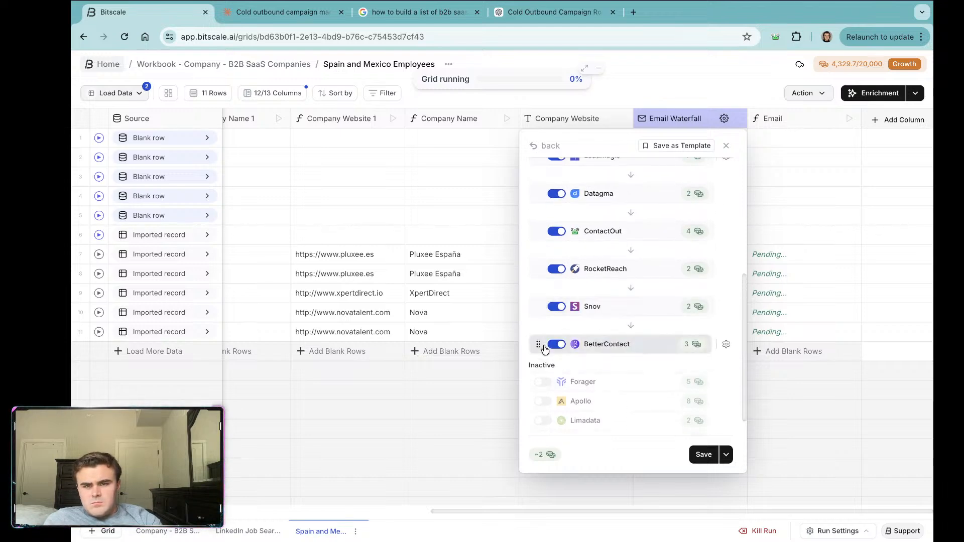
pyautogui.scroll(-2, 541, 379)
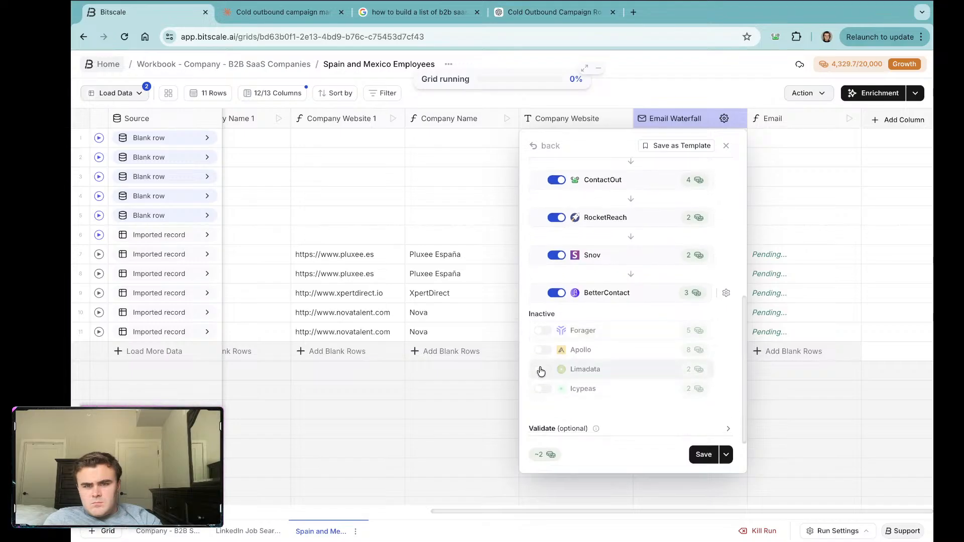
pyautogui.click(540, 371)
pyautogui.click(542, 404)
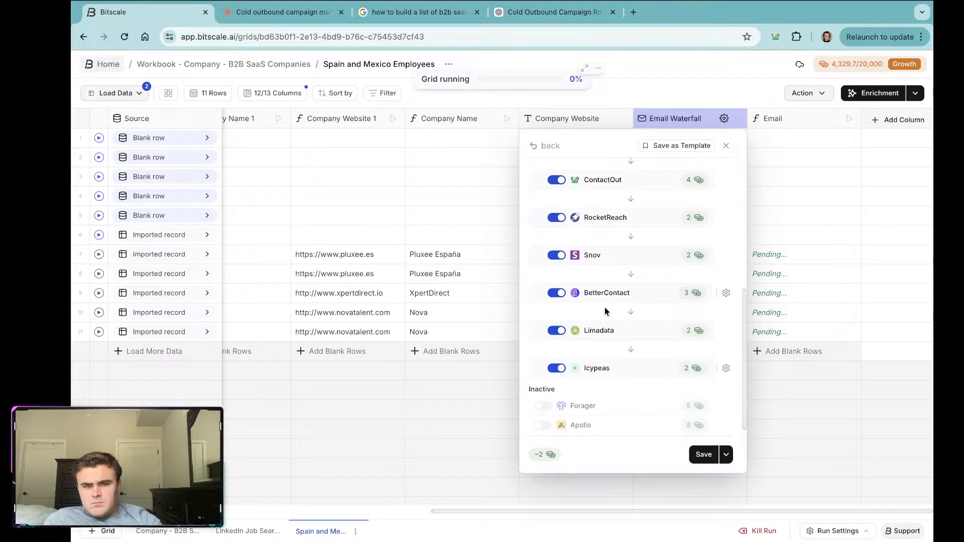
# Step: Choose Findymail as the Email Waterfall's validation provider and save the column settings
pyautogui.scroll(-2, 605, 309)
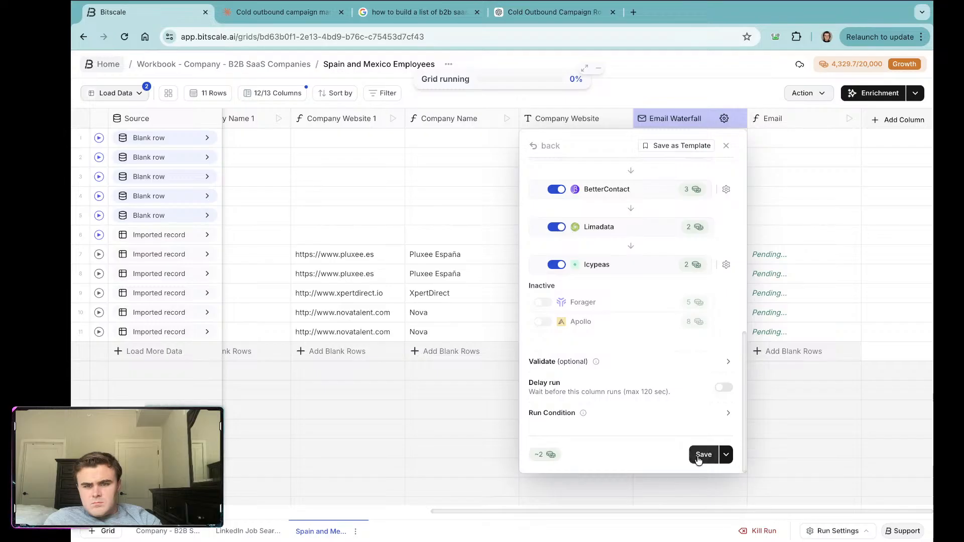
pyautogui.click(652, 364)
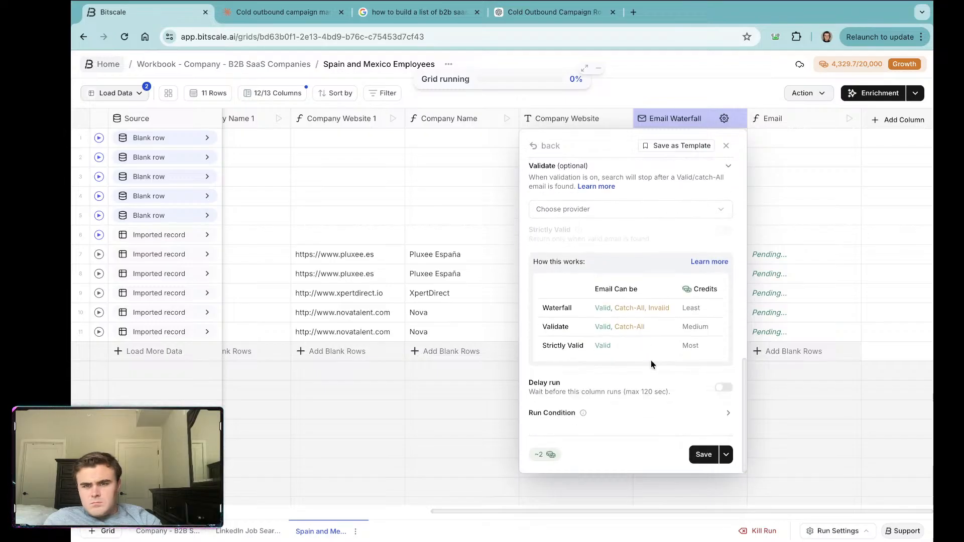
pyautogui.click(610, 209)
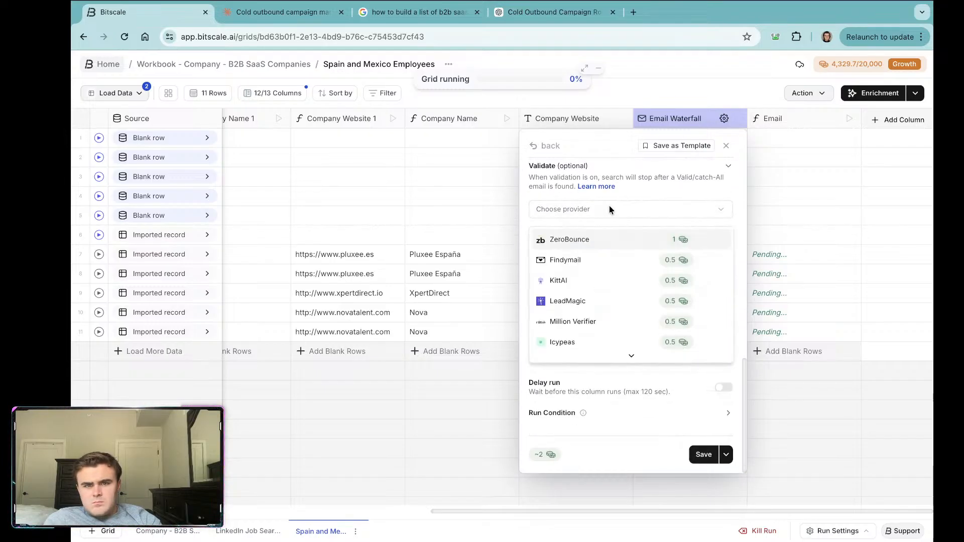
pyautogui.click(587, 263)
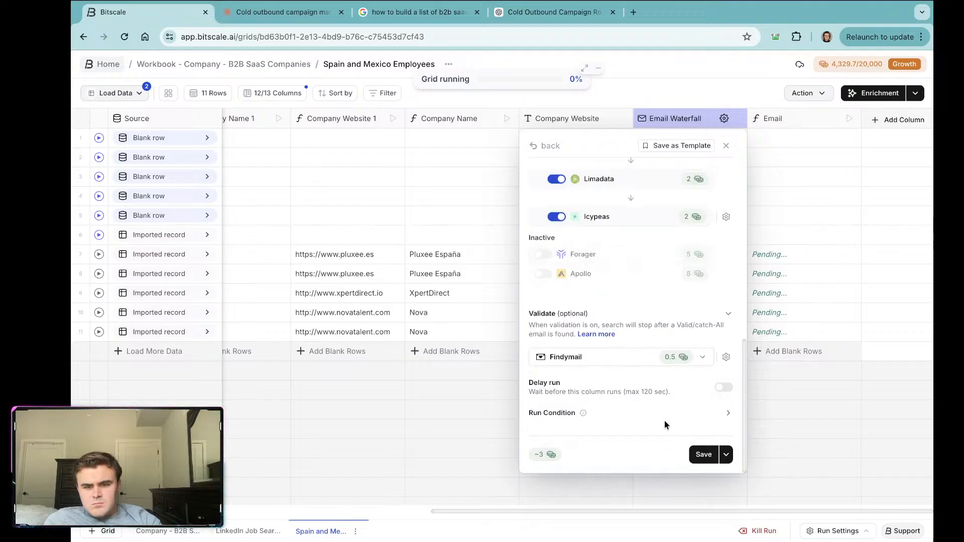
pyautogui.click(703, 454)
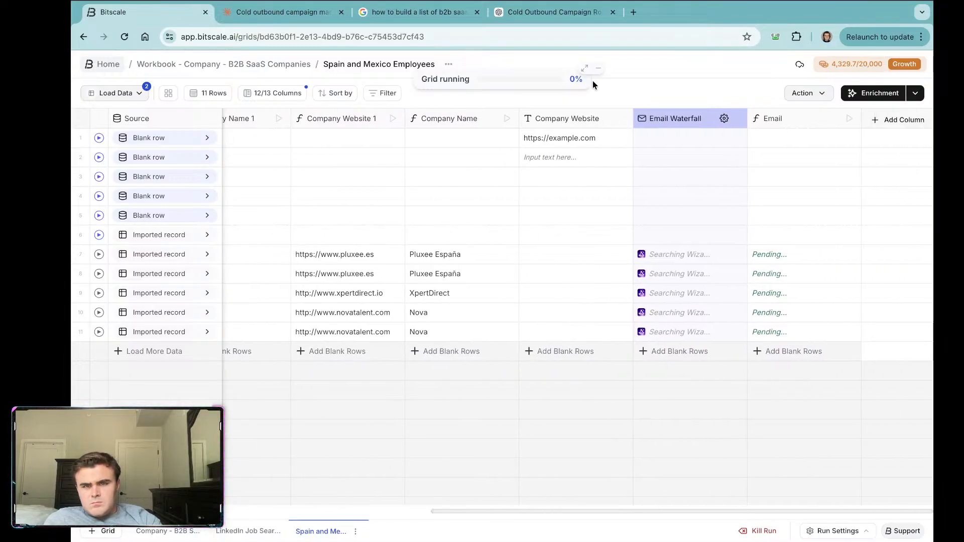
# Step: Refresh the grid page again and recheck the Email Waterfall and Email columns
pyautogui.click(581, 38)
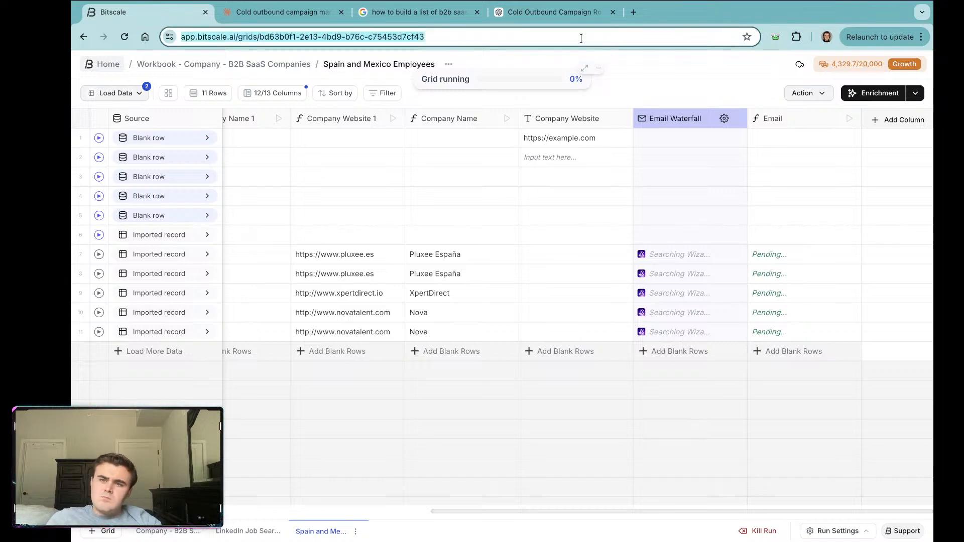
pyautogui.press('Return')
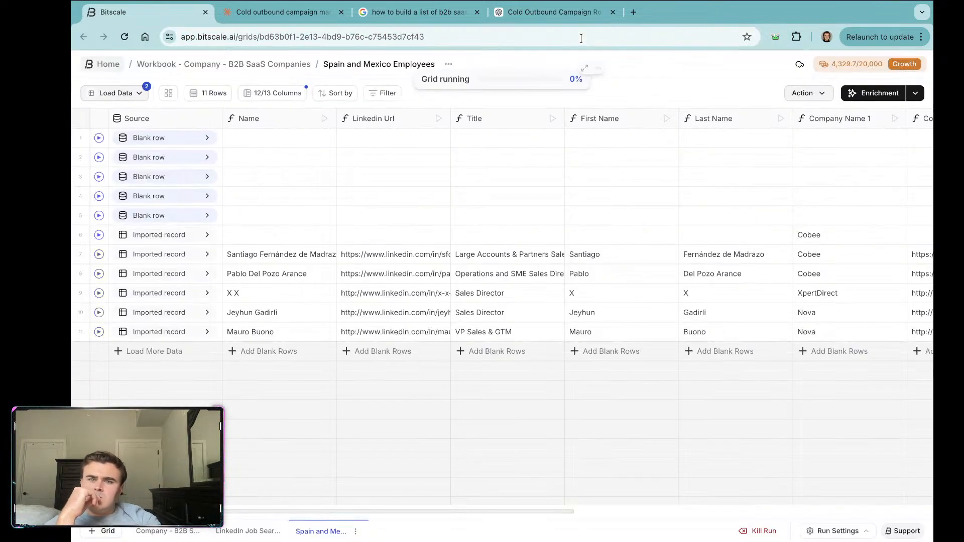
pyautogui.hscroll(6, 628, 211)
pyautogui.hscroll(5, 587, 280)
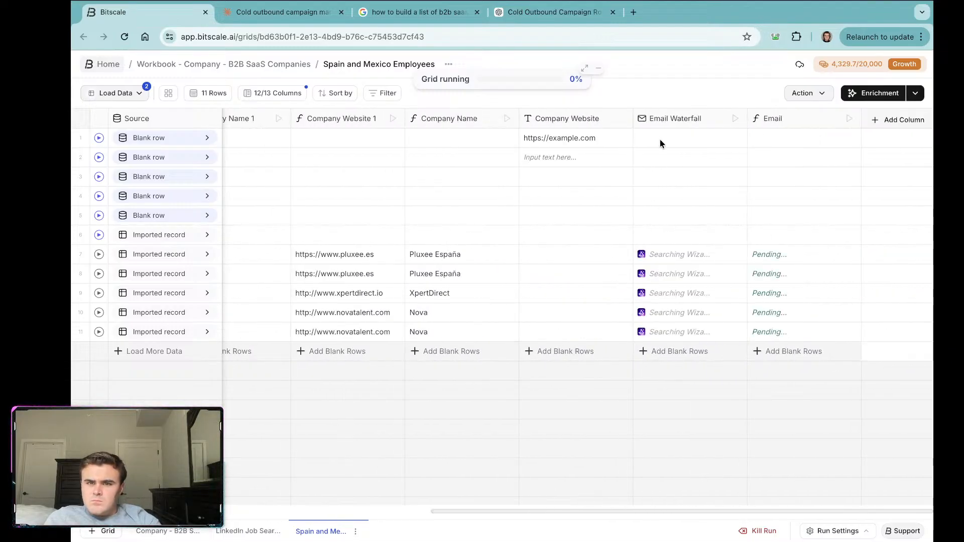
# Step: Review the Email Waterfall's active providers and validation setting, and save the column settings again
pyautogui.click(654, 119)
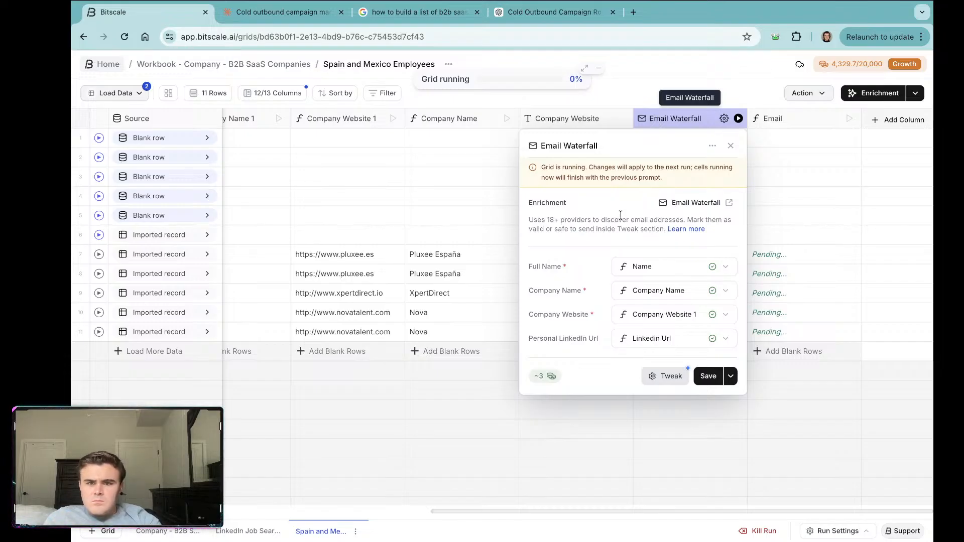
pyautogui.click(653, 376)
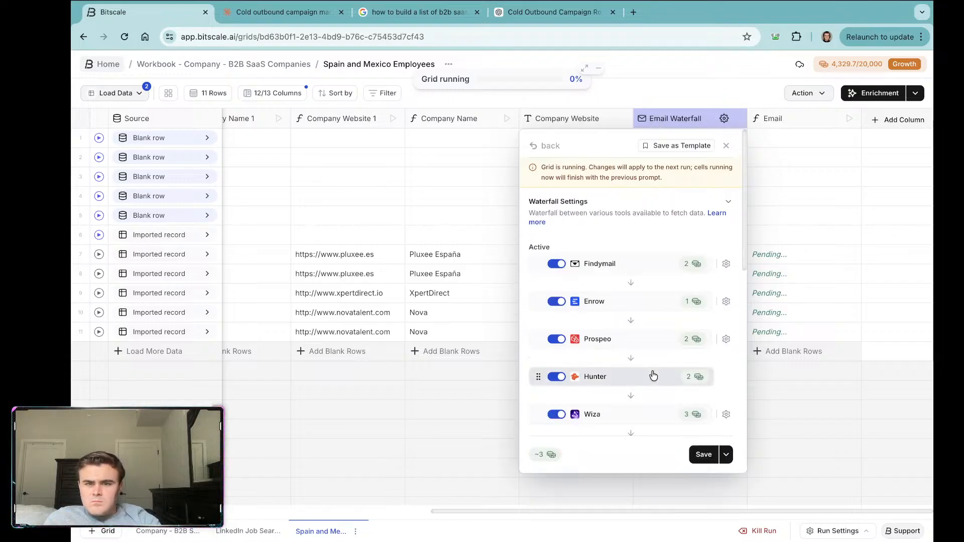
pyautogui.scroll(-10, 640, 274)
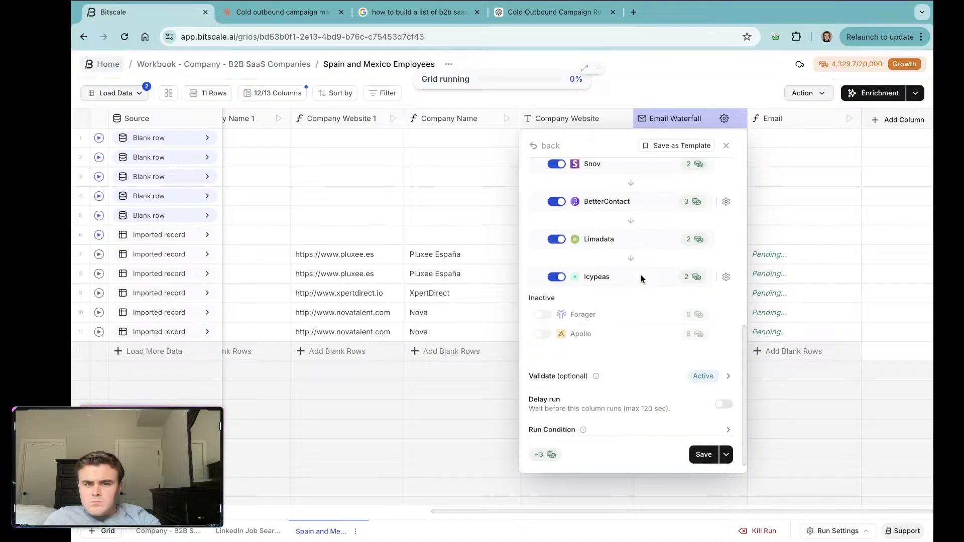
pyautogui.click(628, 362)
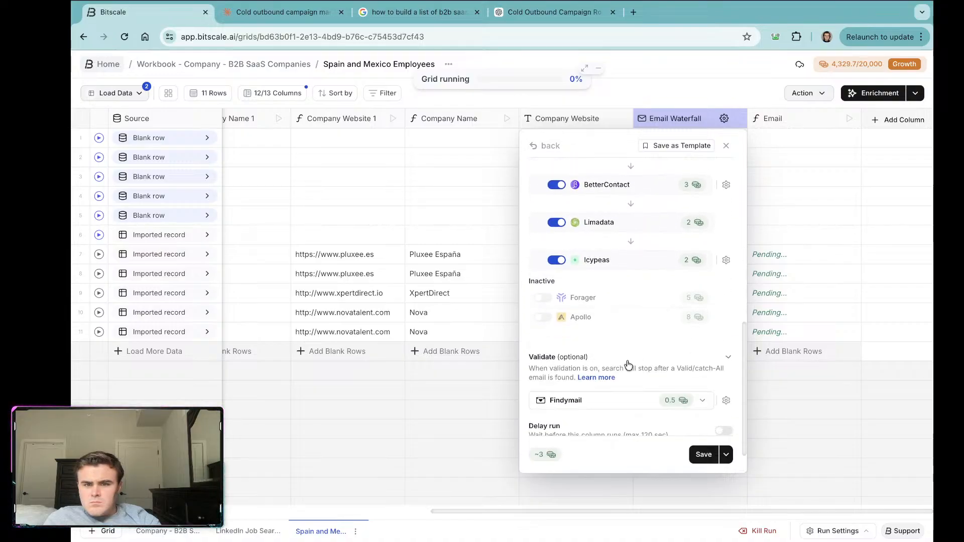
pyautogui.scroll(-2, 627, 364)
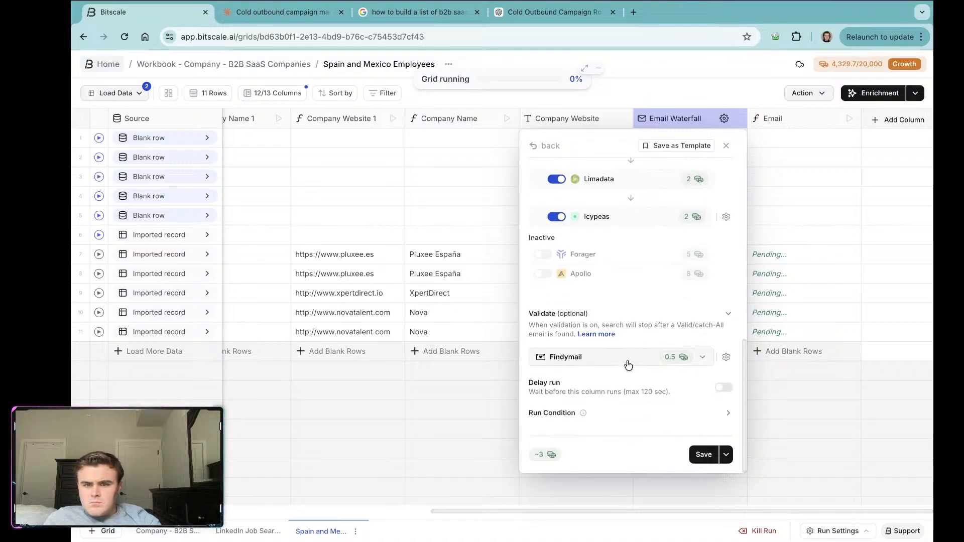
pyautogui.click(703, 455)
# Step: Rerun the Email Waterfall for the contacts in rows 7 and 11, and switch to the Company - B2B SaaS Companies grid
pyautogui.click(740, 255)
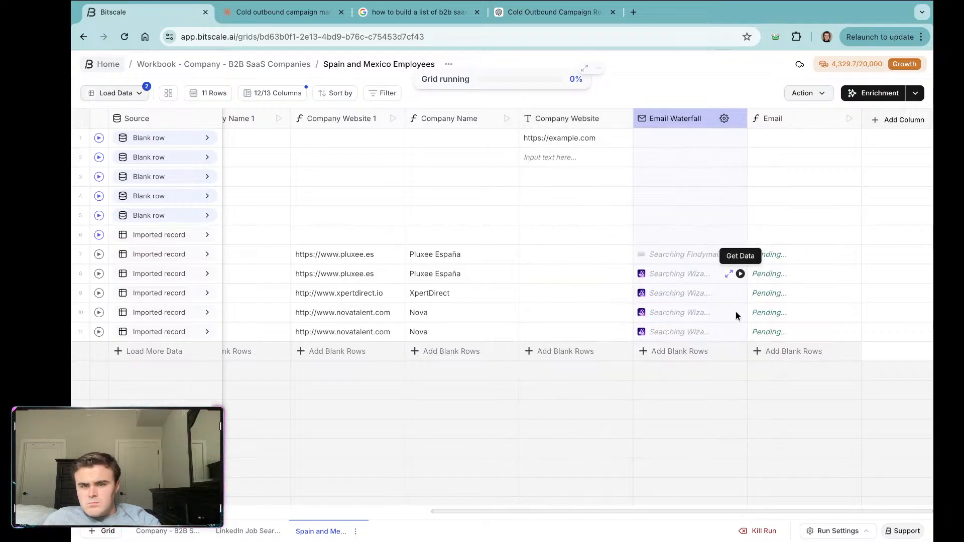
pyautogui.click(741, 332)
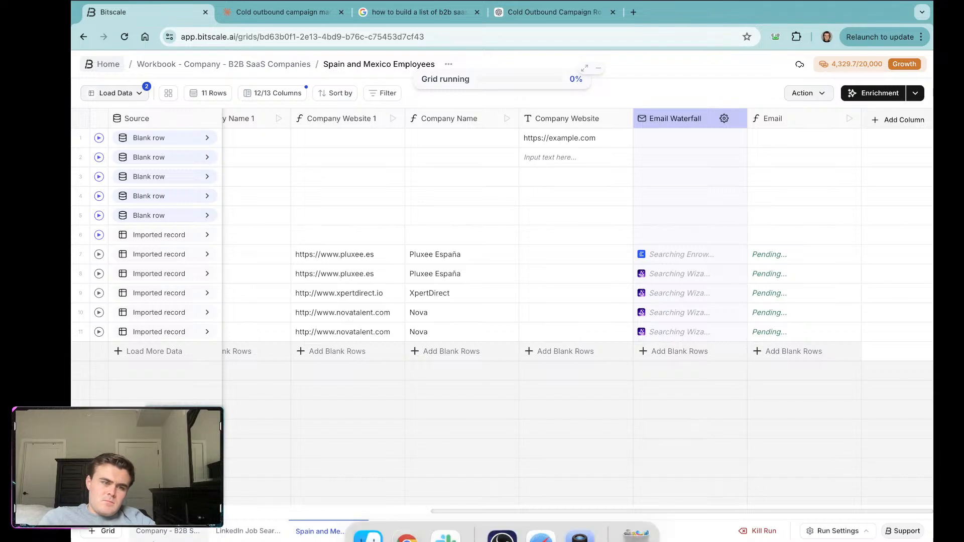
pyautogui.click(155, 534)
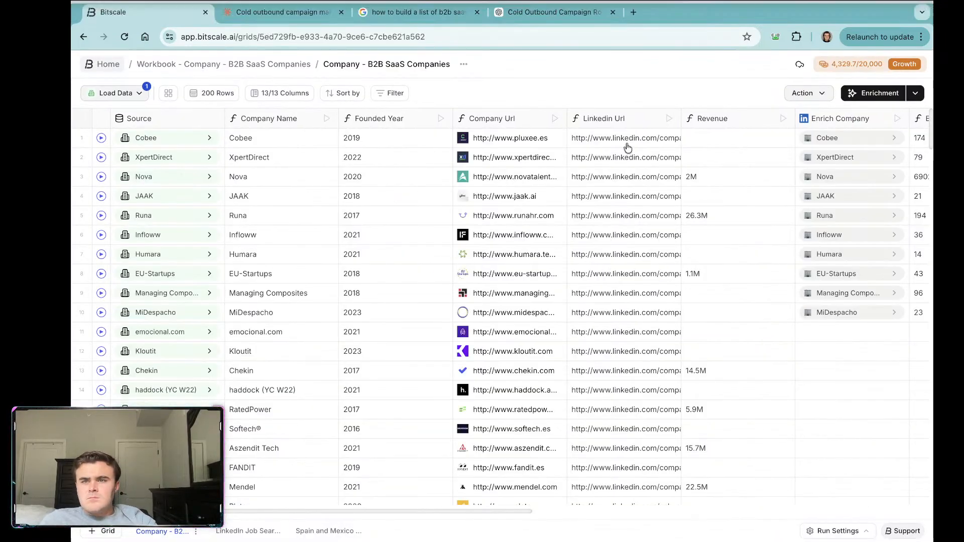
# Step: Run the Find People from Company enrichment for rows 4 to 10, JAAK through MiDespacho
pyautogui.hscroll(3, 589, 283)
pyautogui.hscroll(6, 588, 283)
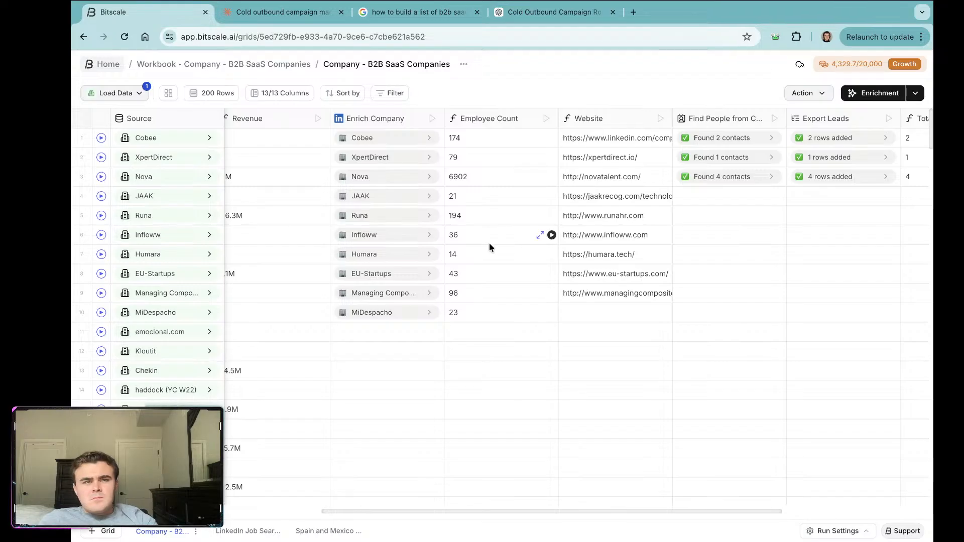
pyautogui.hscroll(2, 646, 217)
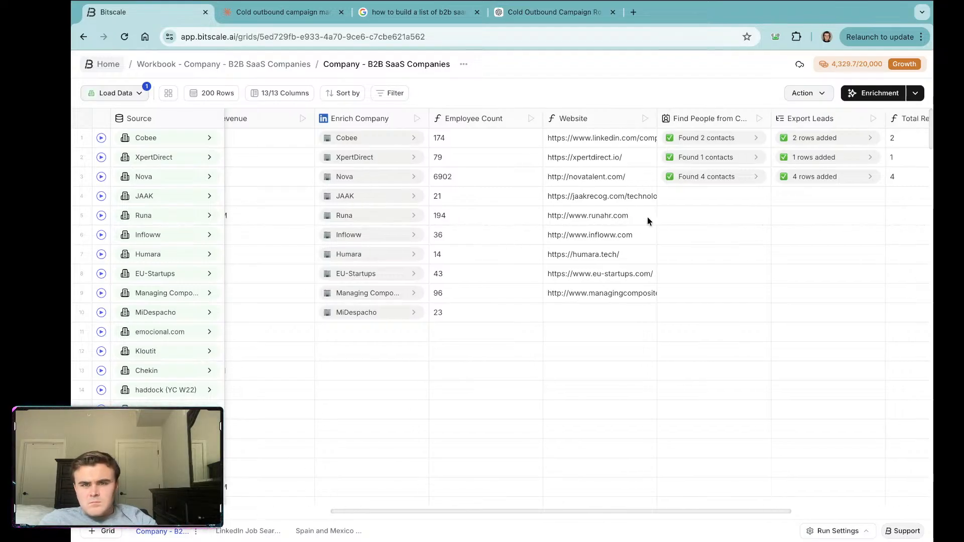
pyautogui.click(712, 192)
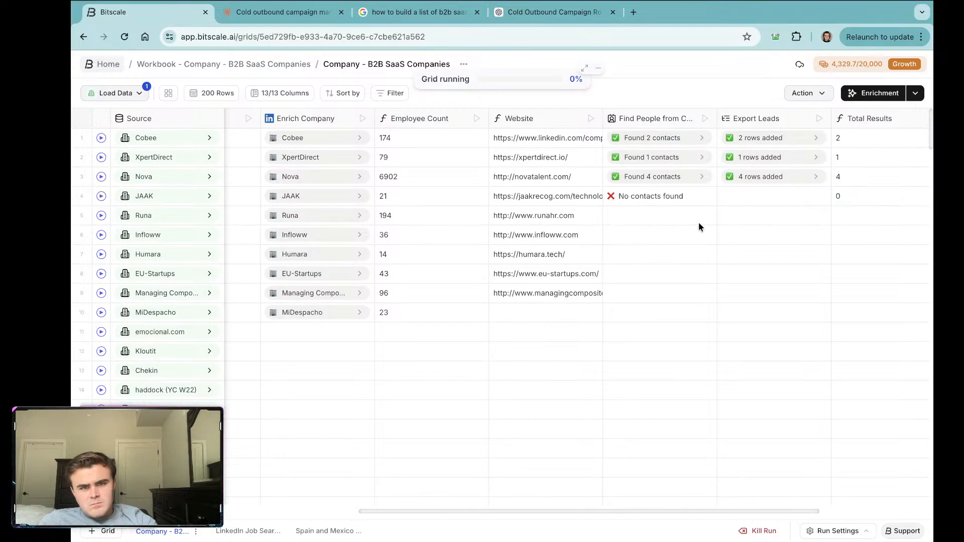
pyautogui.click(710, 216)
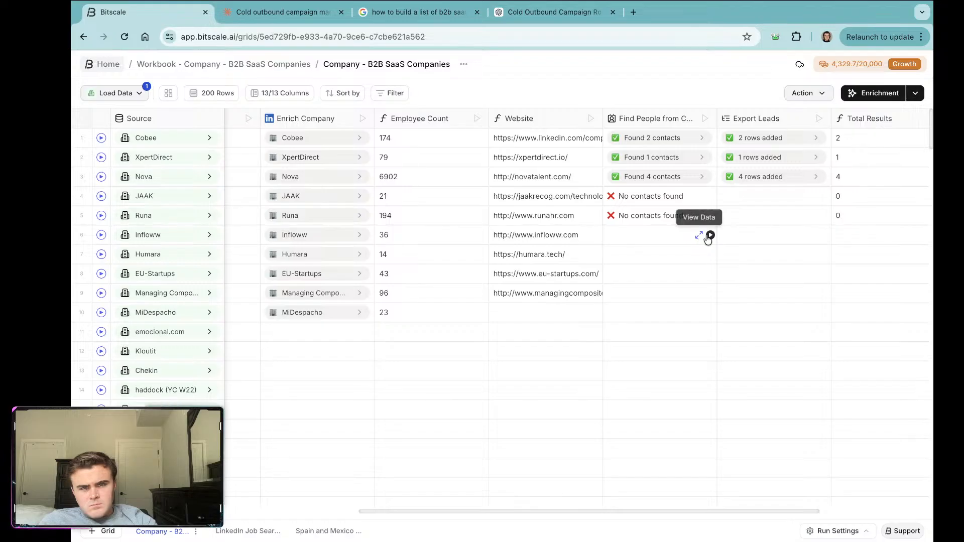
pyautogui.click(710, 235)
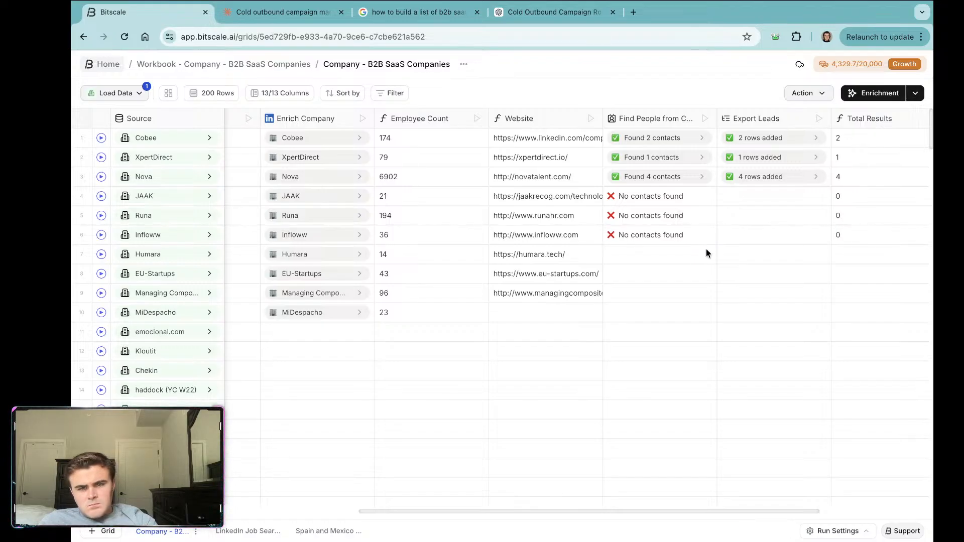
pyautogui.click(710, 255)
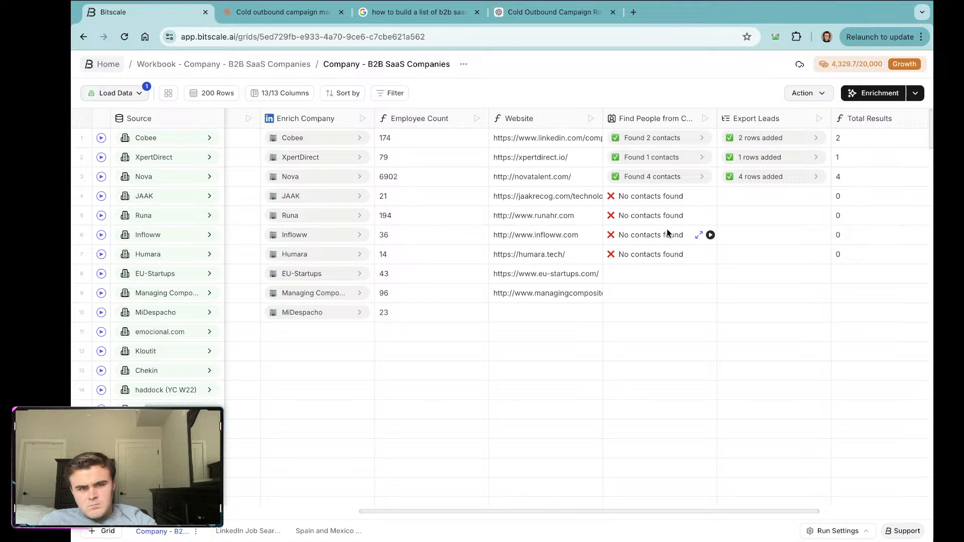
pyautogui.click(710, 274)
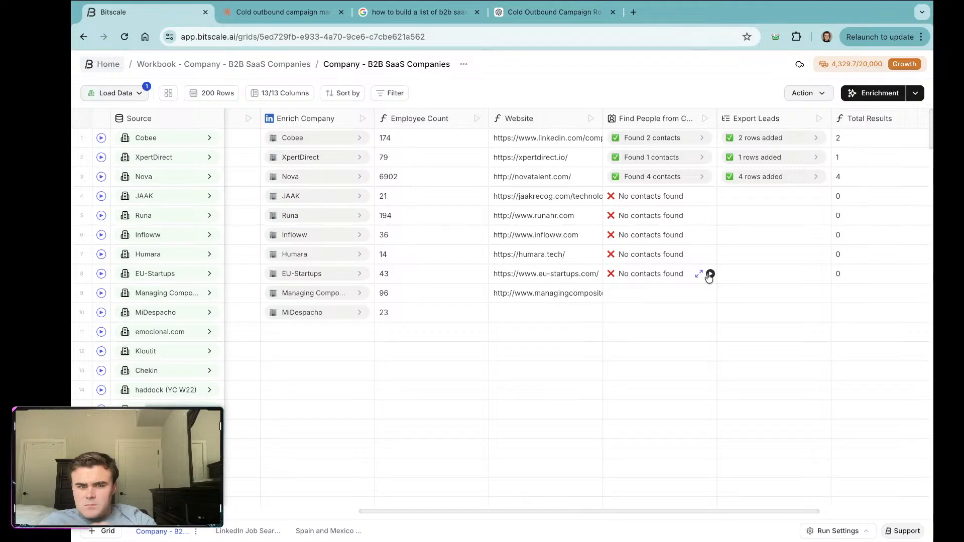
pyautogui.click(710, 293)
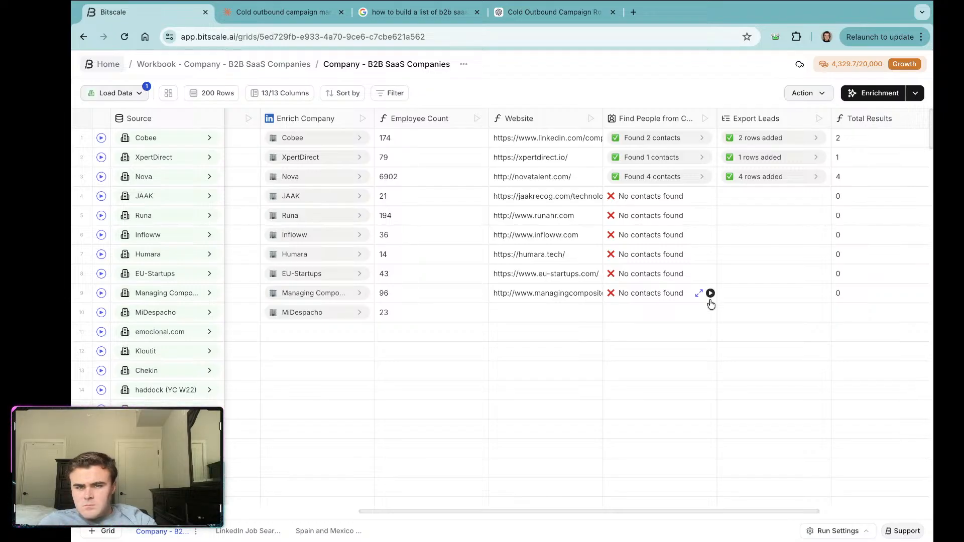
pyautogui.click(710, 313)
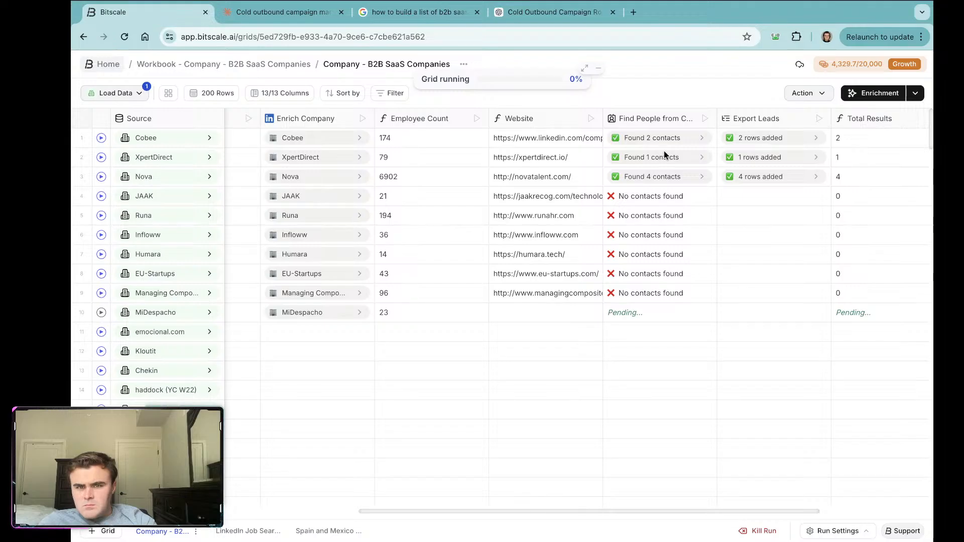
# Step: Add the job titles ceo, founder and ceo, founder, and ceo and founder to the Find People from Company column and save its settings
pyautogui.click(653, 118)
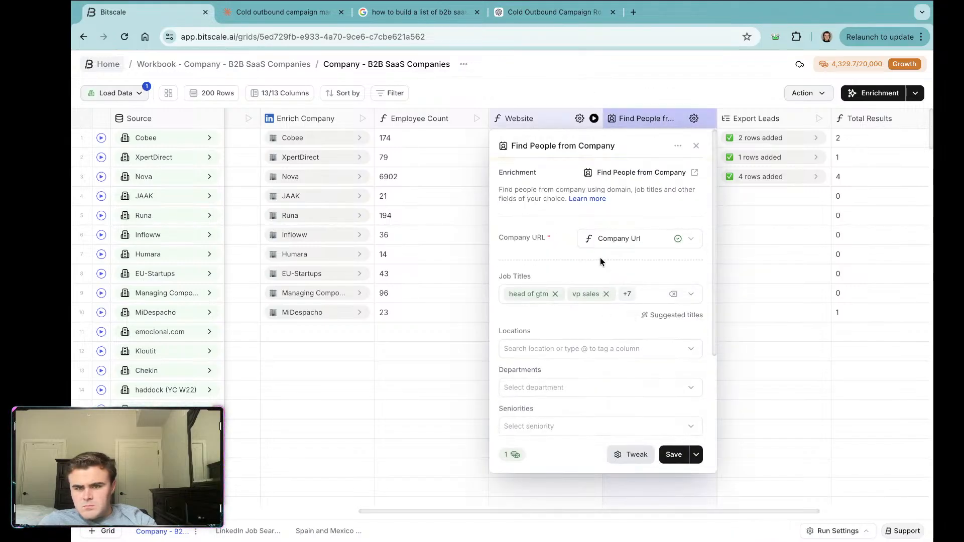
pyautogui.click(684, 294)
pyautogui.scroll(-3, 610, 316)
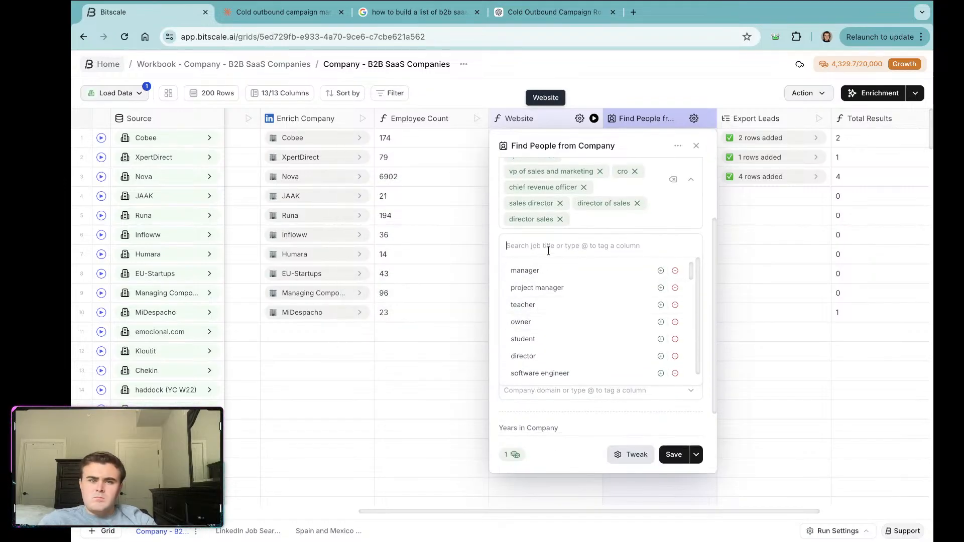
pyautogui.write('ceo')
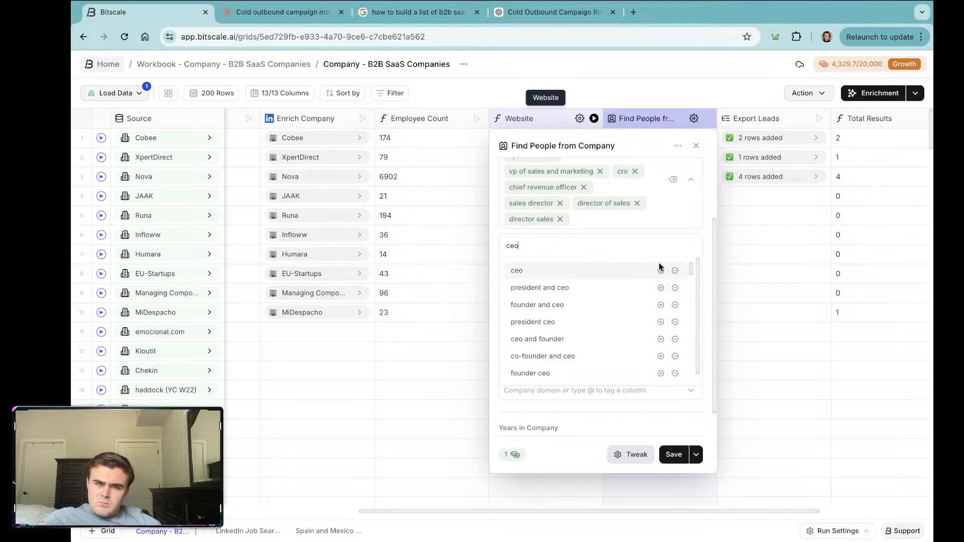
pyautogui.click(660, 270)
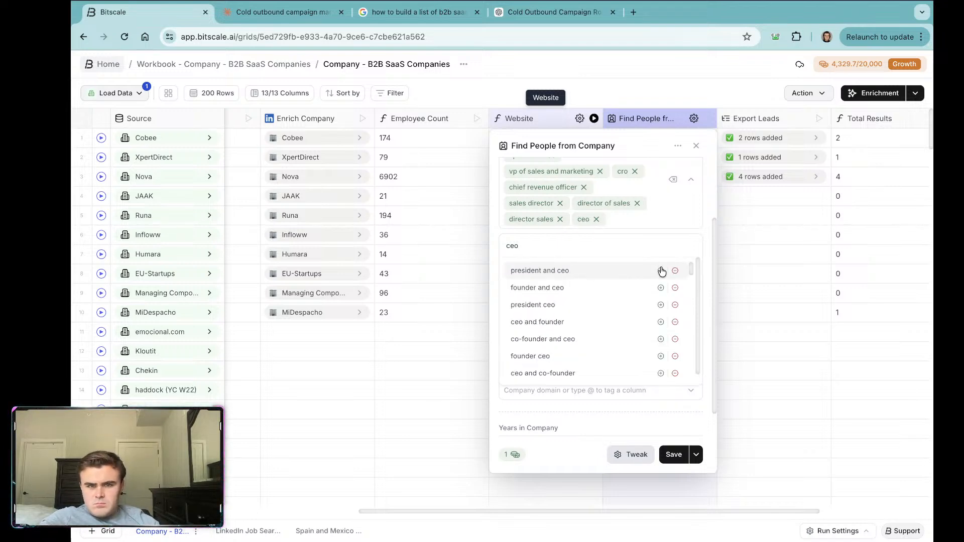
pyautogui.click(660, 287)
pyautogui.doubleClick(554, 262)
pyautogui.write('founder')
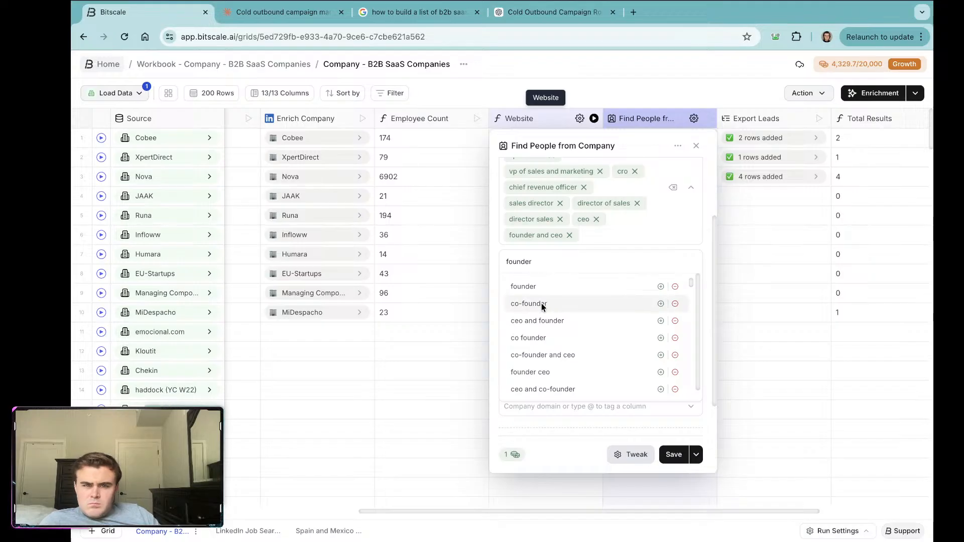
pyautogui.click(660, 287)
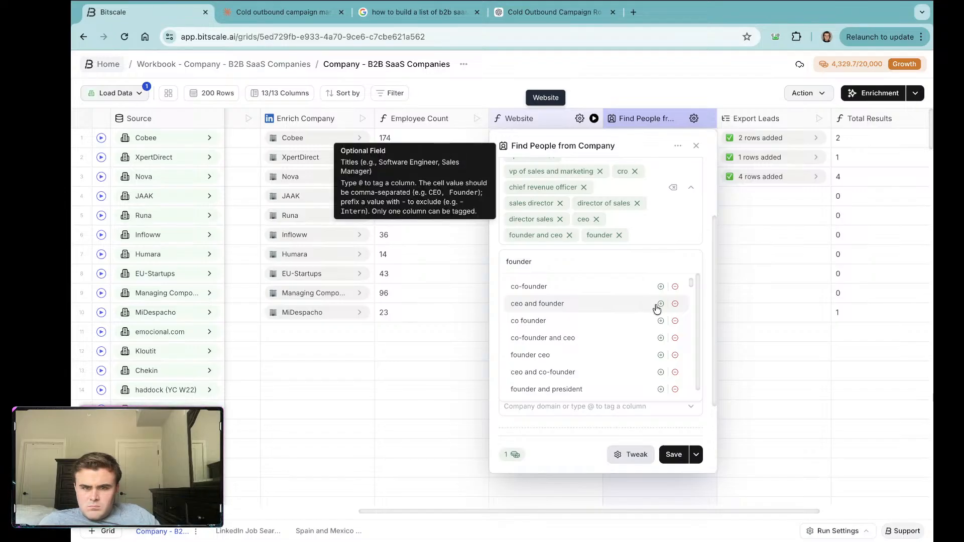
pyautogui.click(660, 304)
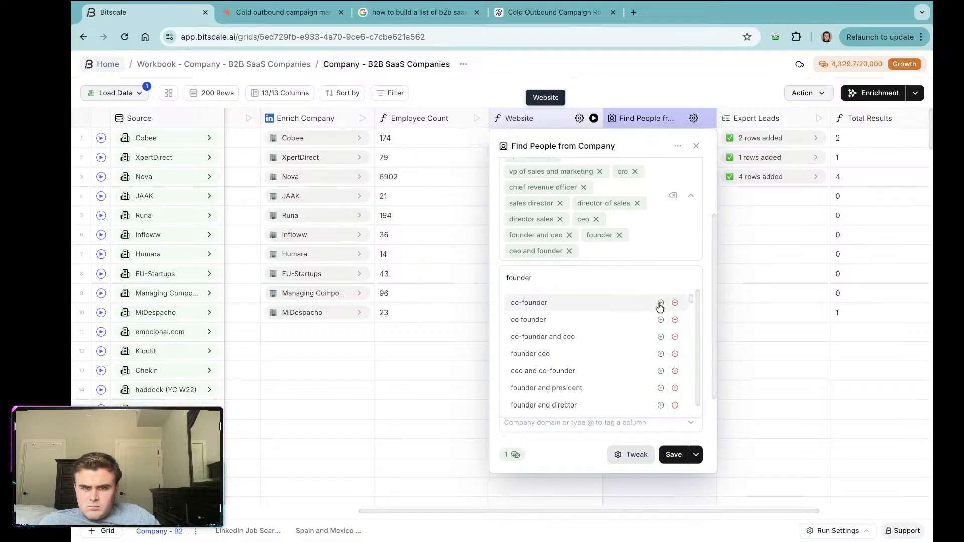
pyautogui.click(666, 463)
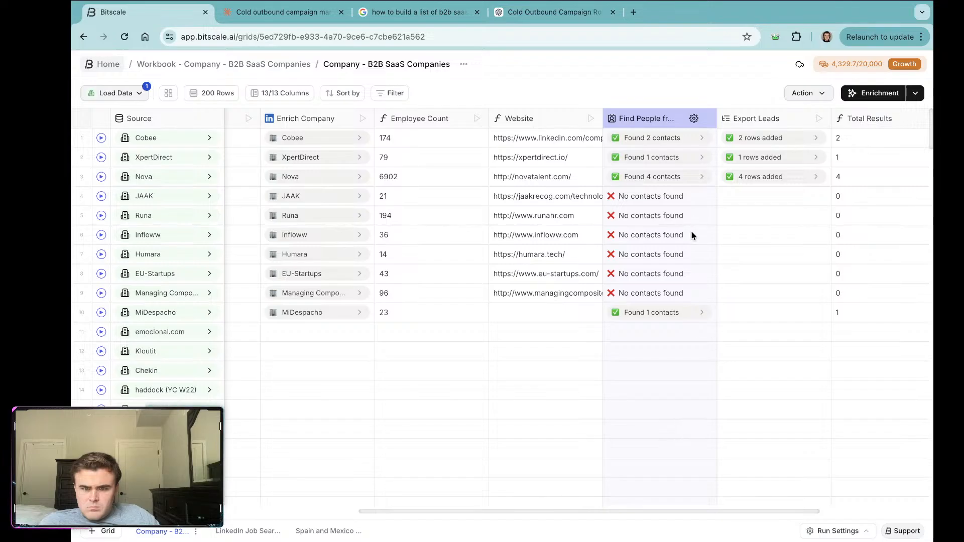
# Step: Review the profile details of the contact found for MiDespacho
pyautogui.click(650, 308)
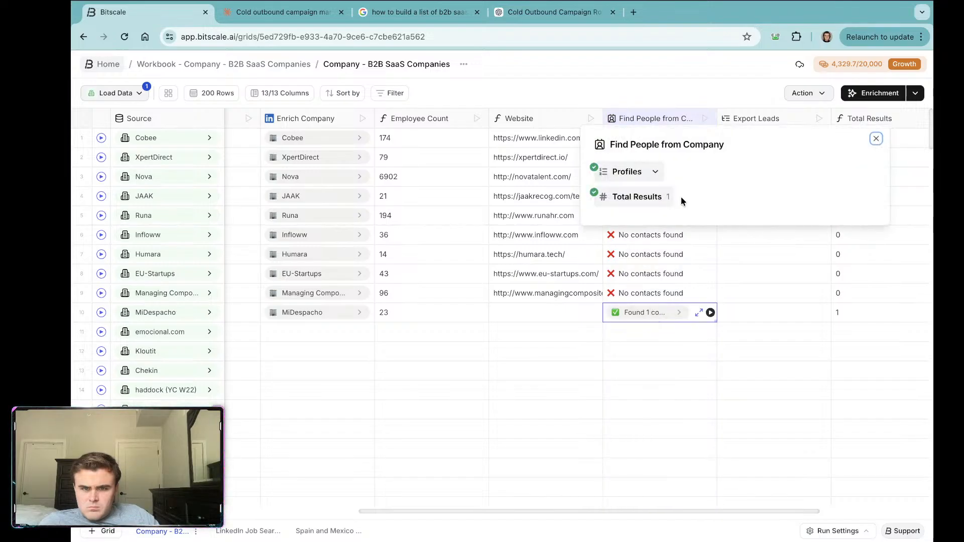
pyautogui.click(654, 171)
pyautogui.click(695, 199)
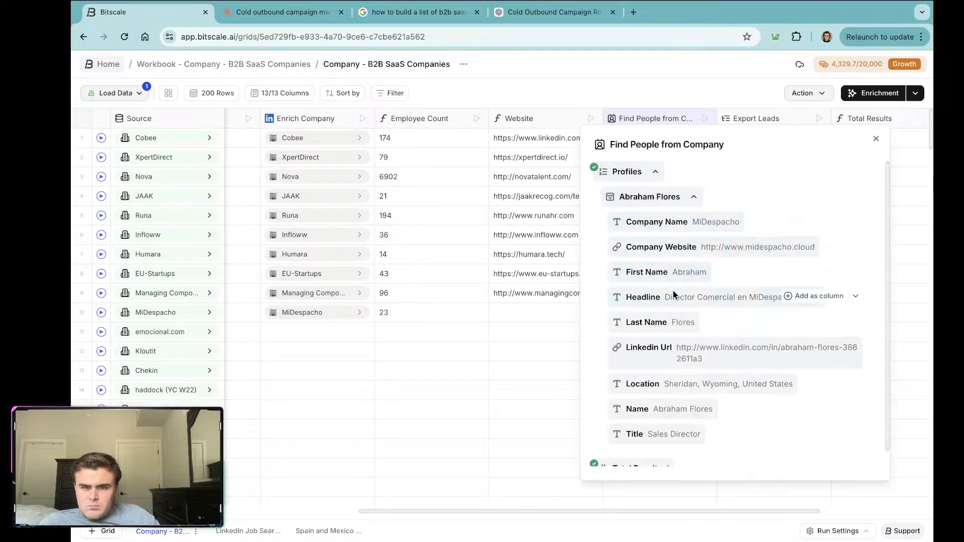
pyautogui.click(537, 328)
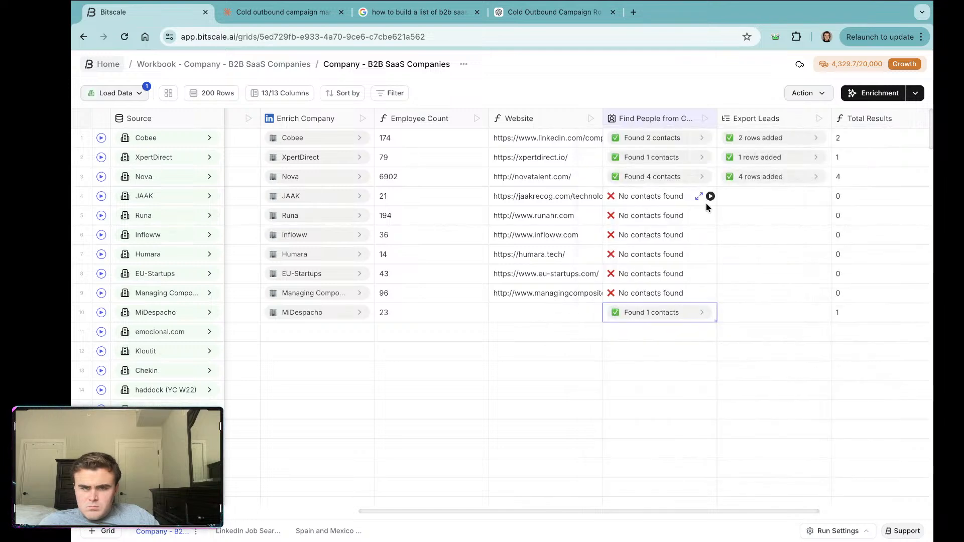
# Step: Rerun Find People from Company for Infloww and Humara, and review the profile of the contact found for Infloww
pyautogui.click(711, 235)
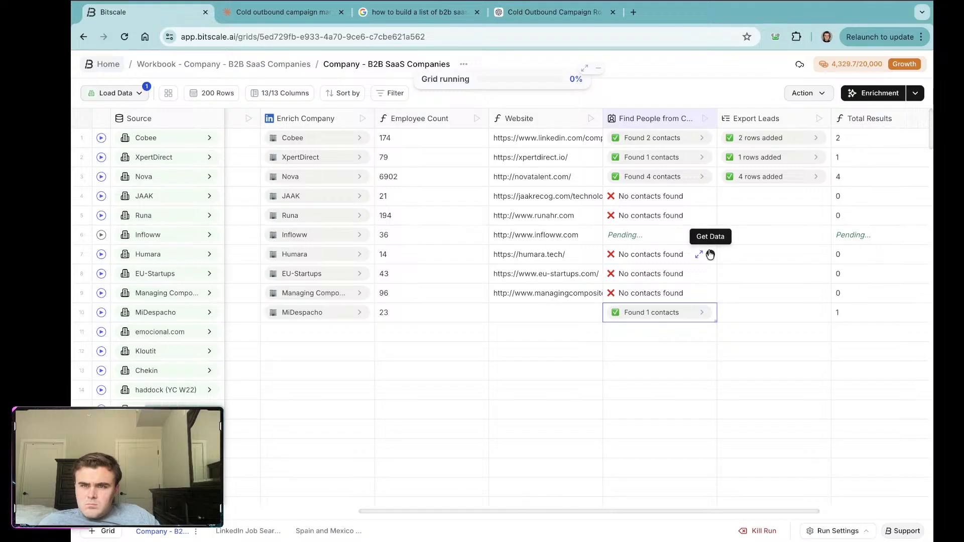
pyautogui.click(710, 254)
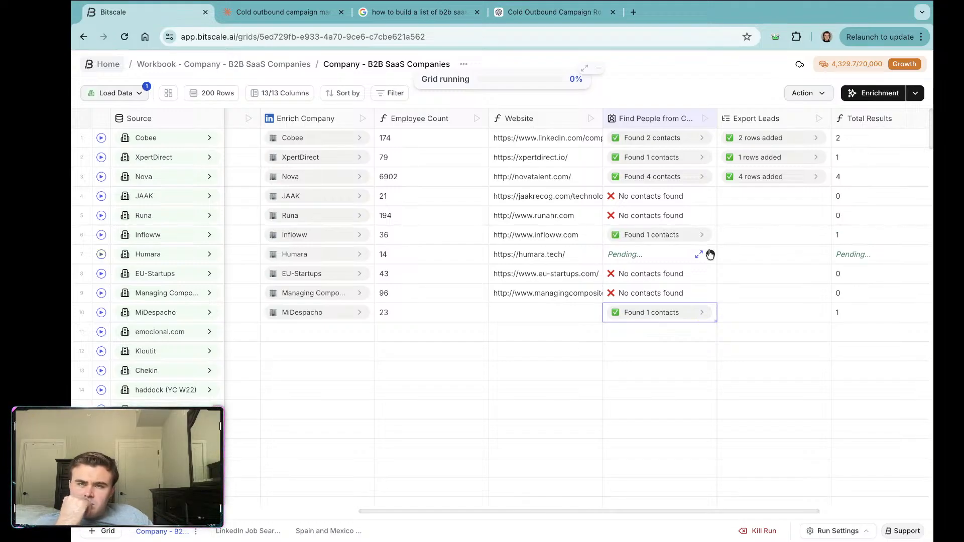
pyautogui.click(664, 234)
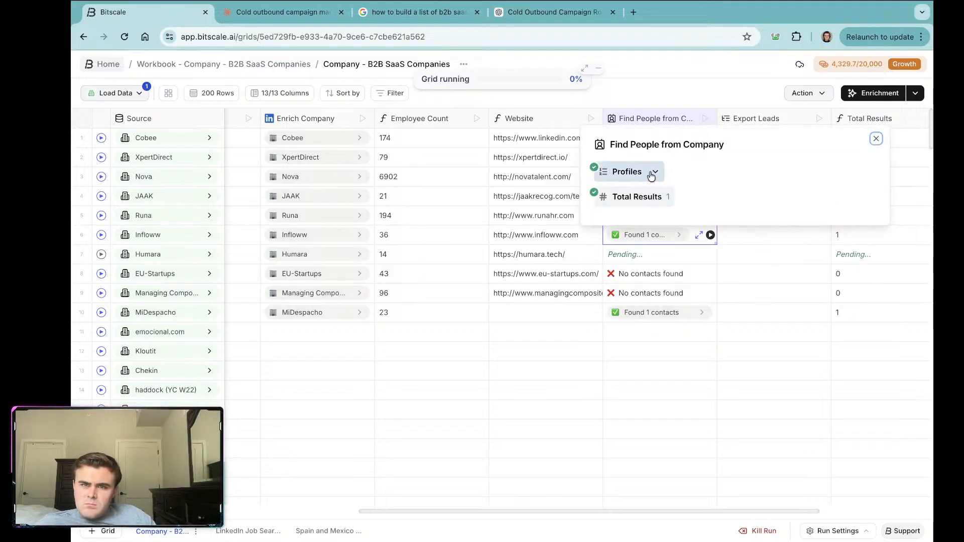
pyautogui.click(655, 173)
pyautogui.click(687, 196)
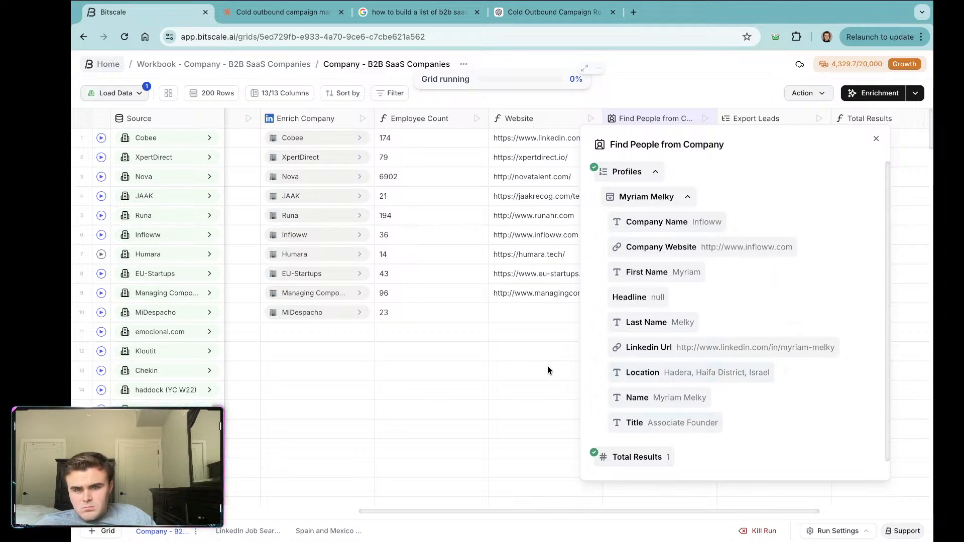
pyautogui.click(546, 339)
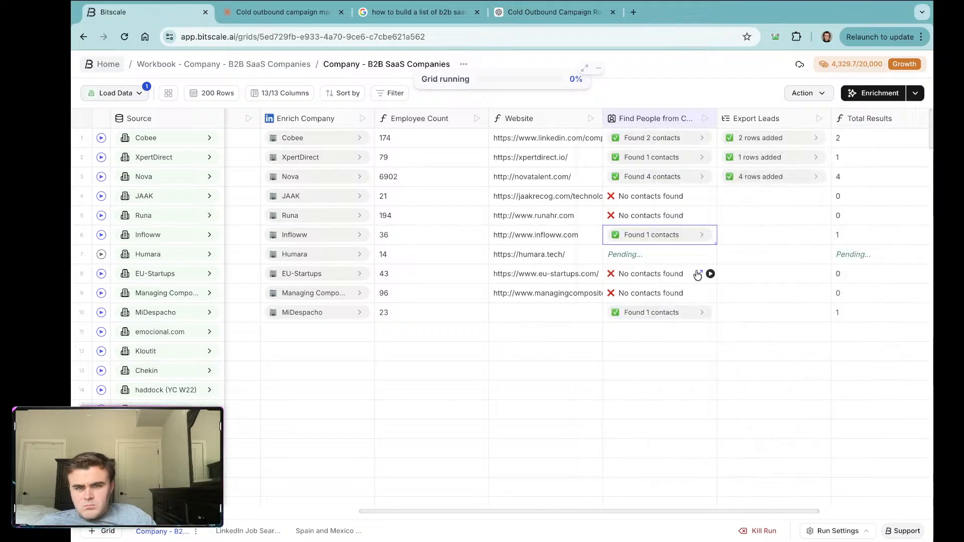
# Step: Rerun Find People from Company for EU-Startups and review the profile of the contact found
pyautogui.click(710, 275)
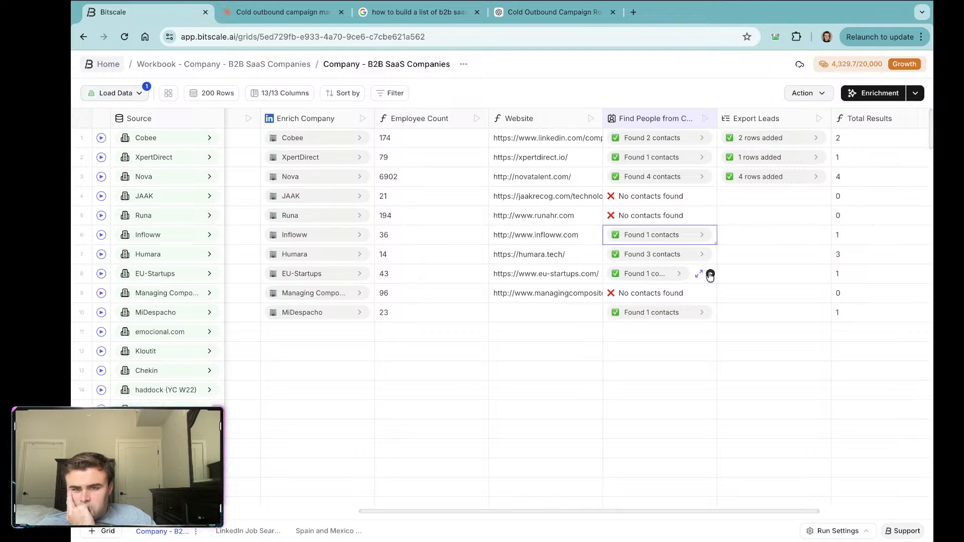
pyautogui.click(657, 275)
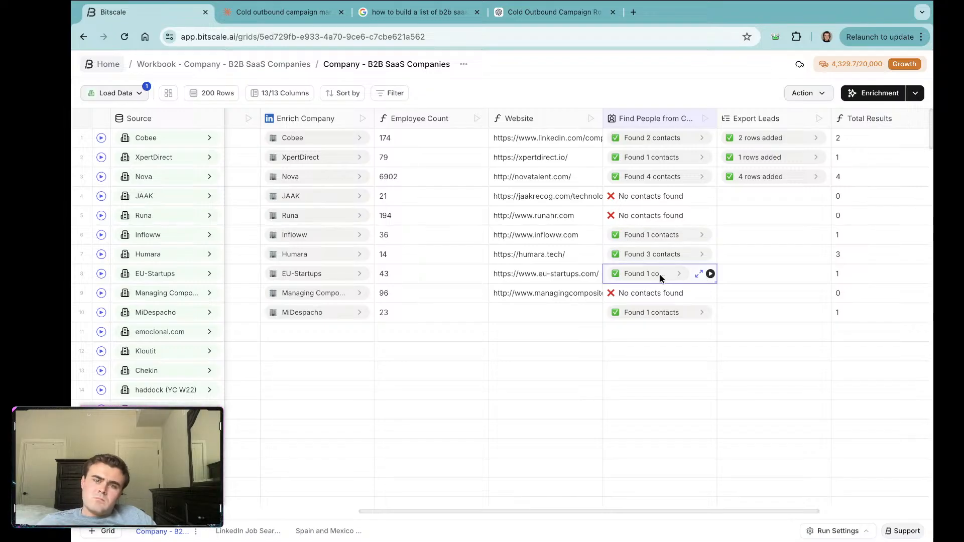
pyautogui.click(662, 276)
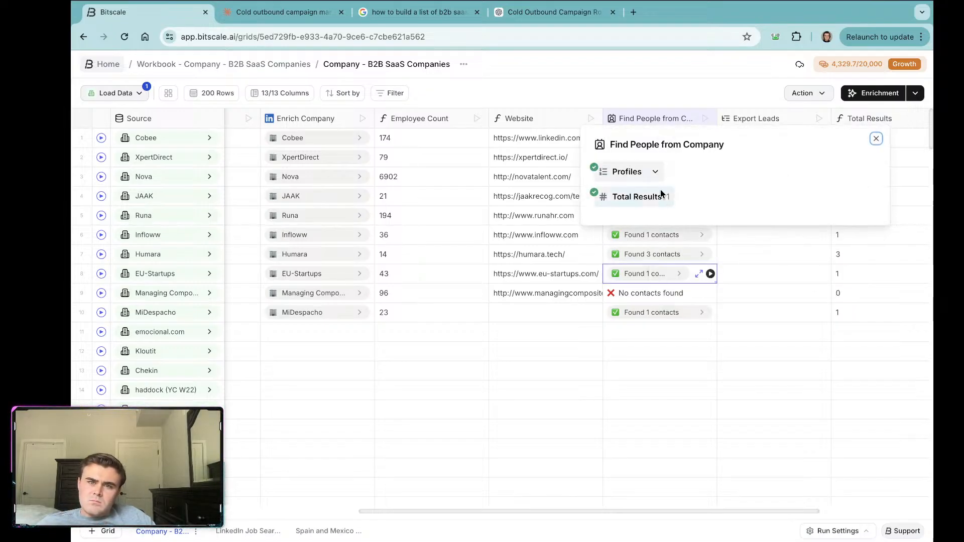
pyautogui.click(653, 172)
pyautogui.click(682, 197)
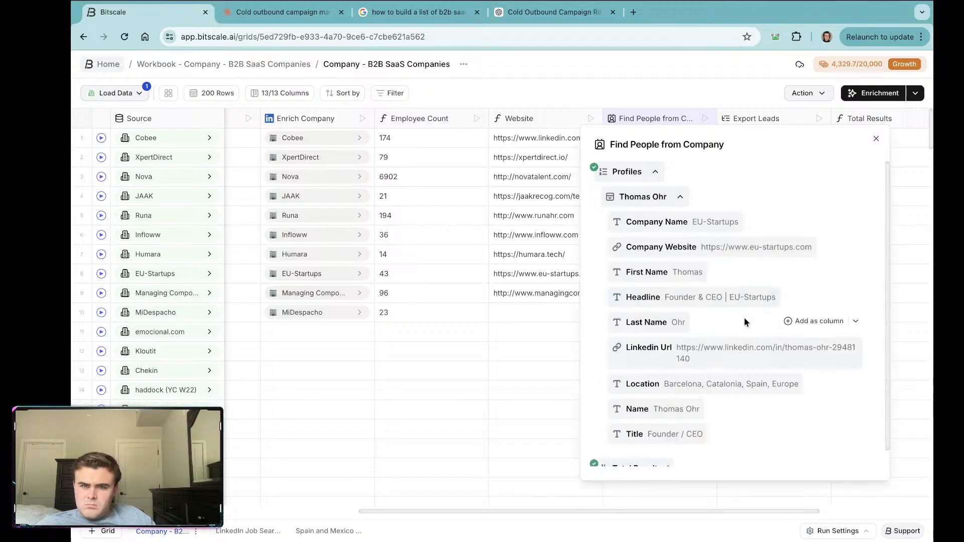
pyautogui.click(726, 98)
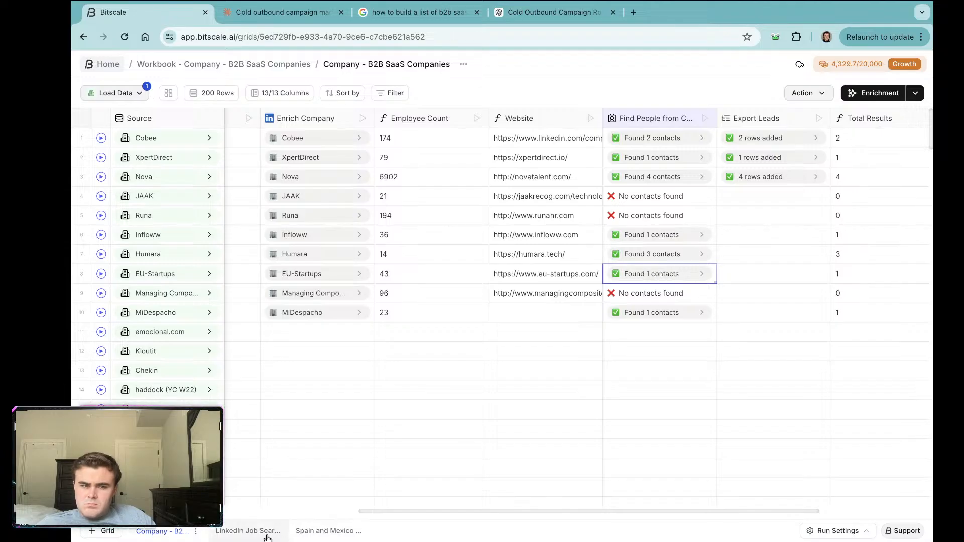
# Step: Add a LinkedIn Enrich Person column to the Spain and Mexico Employees grid, using Linkedin Url as the personal LinkedIn URL, and save it
pyautogui.click(304, 532)
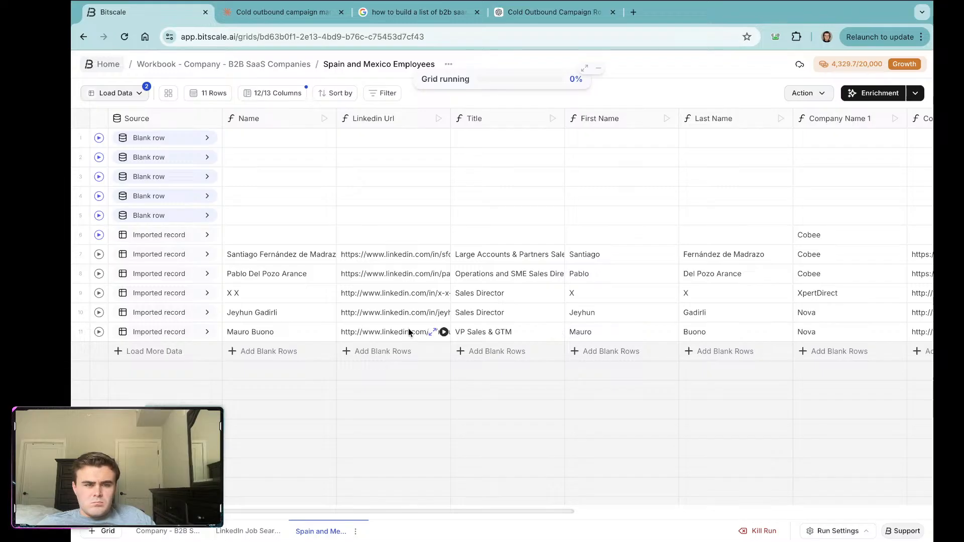
pyautogui.hscroll(12, 409, 332)
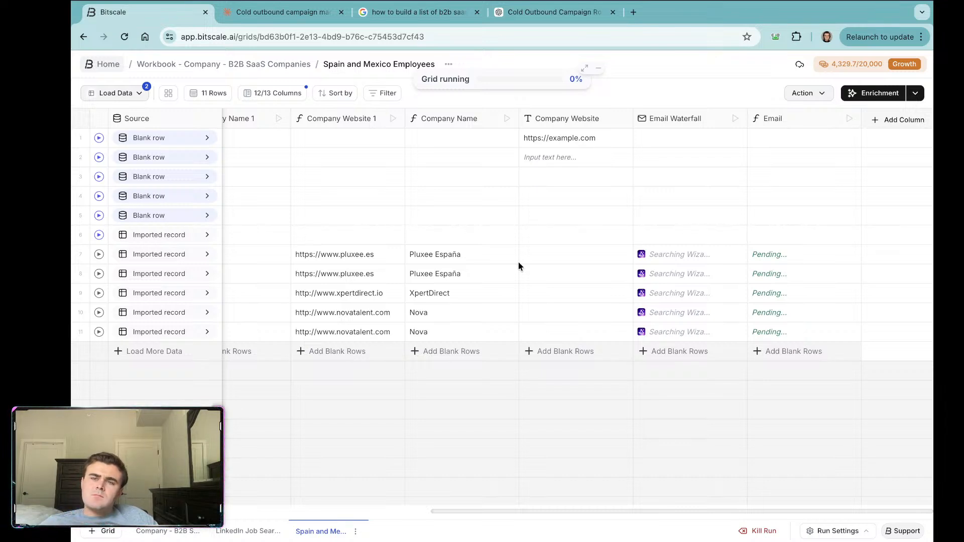
pyautogui.click(862, 94)
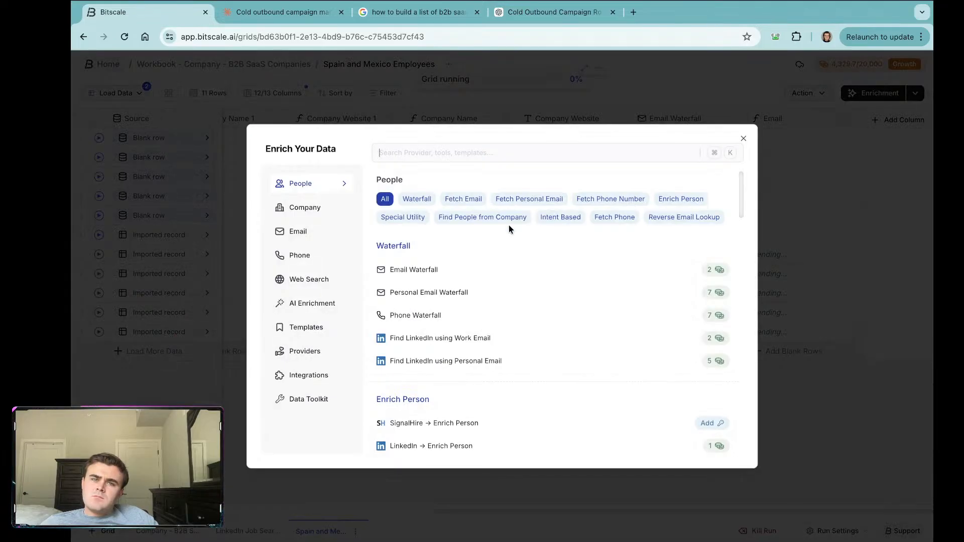
pyautogui.write('l')
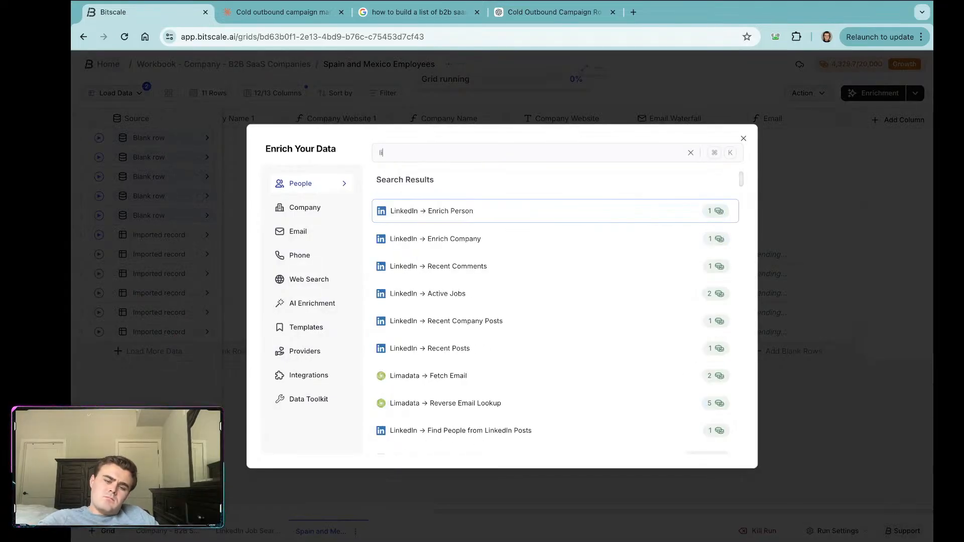
pyautogui.write('inked')
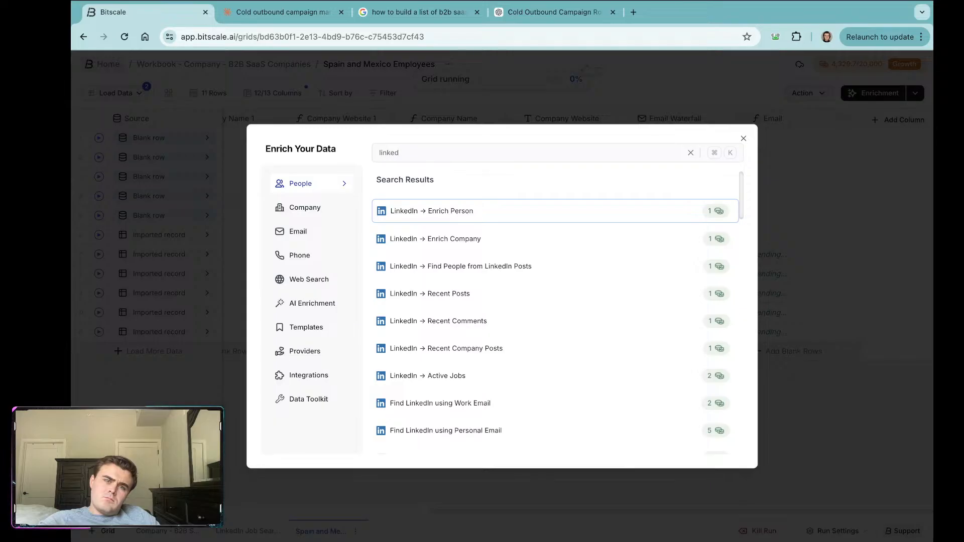
pyautogui.click(435, 216)
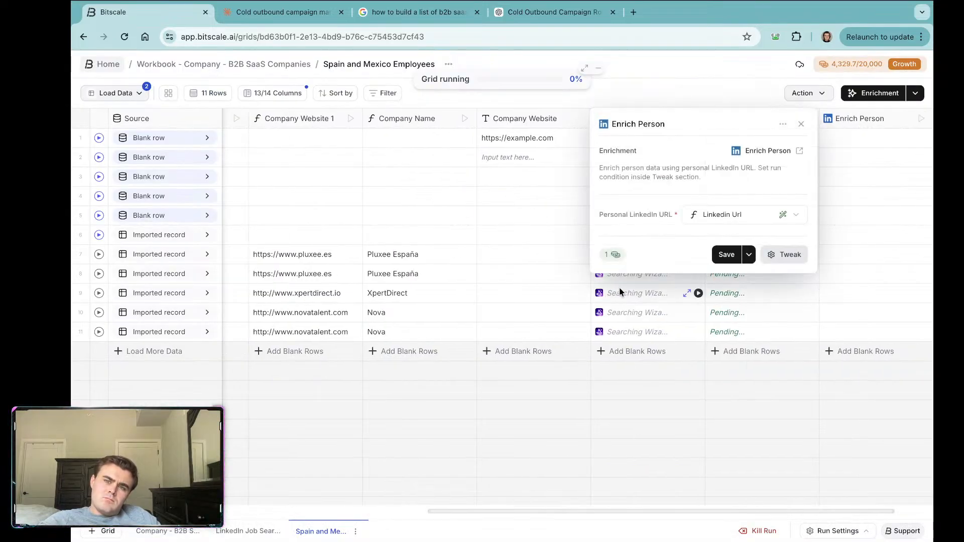
pyautogui.click(727, 255)
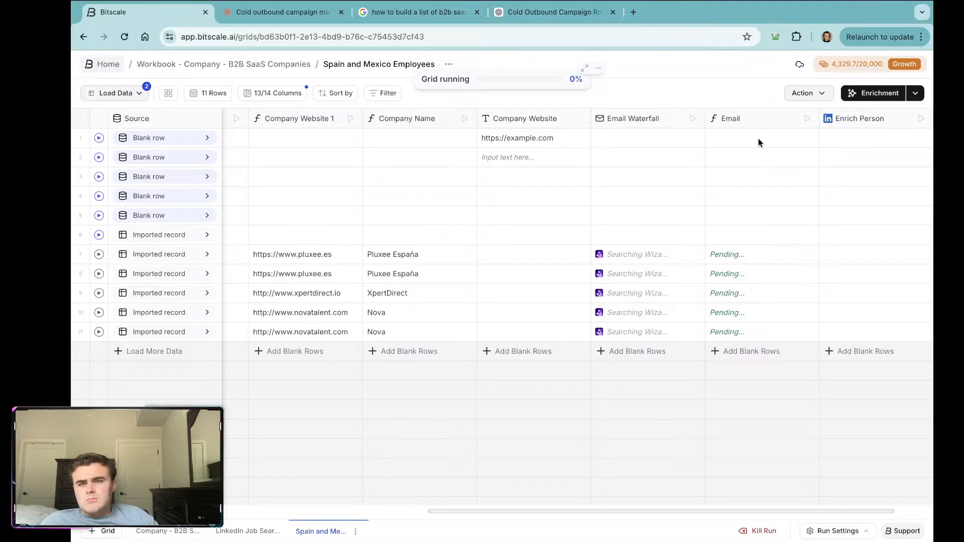
# Step: Move the Enrich Person column directly before Email Waterfall and run the enrichment for rows 7 and 11
pyautogui.click(860, 119)
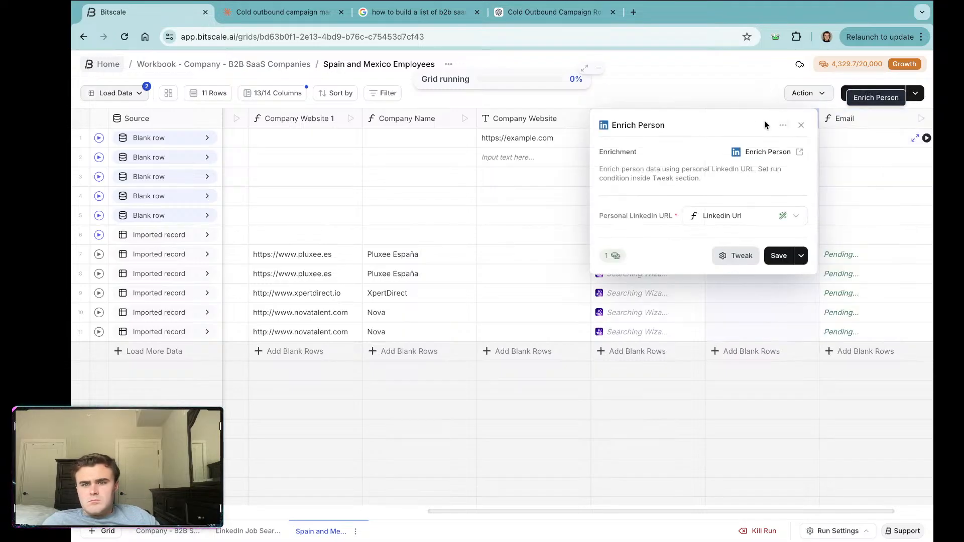
pyautogui.moveTo(636, 135); pyautogui.dragTo(630, 173)
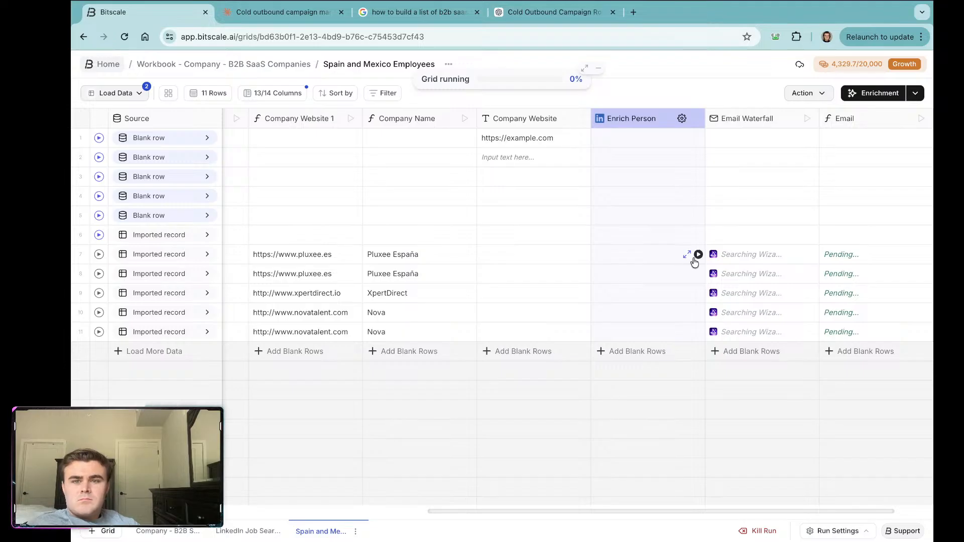
pyautogui.click(698, 254)
pyautogui.click(698, 332)
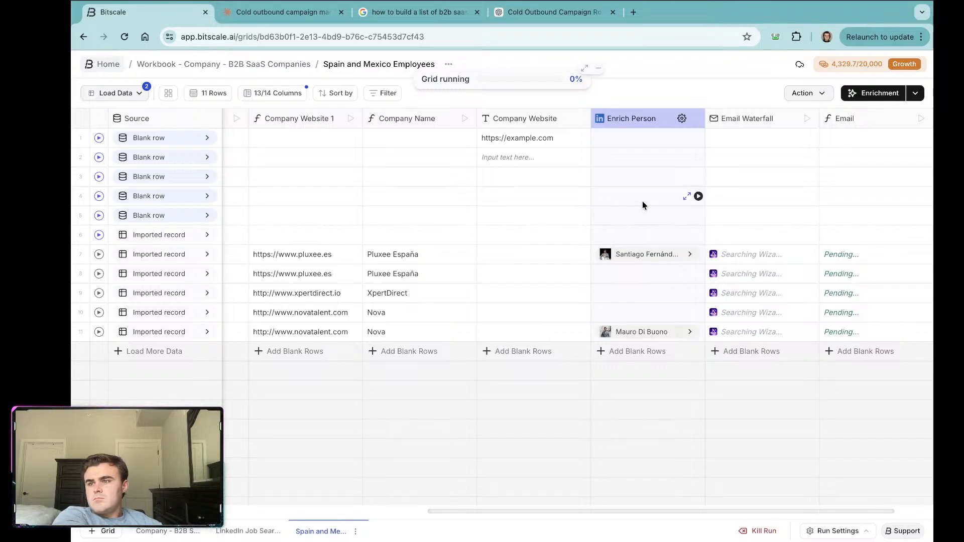
# Step: Add the Full Name field from row 7's Enrich Person result to the grid as a column
pyautogui.click(659, 256)
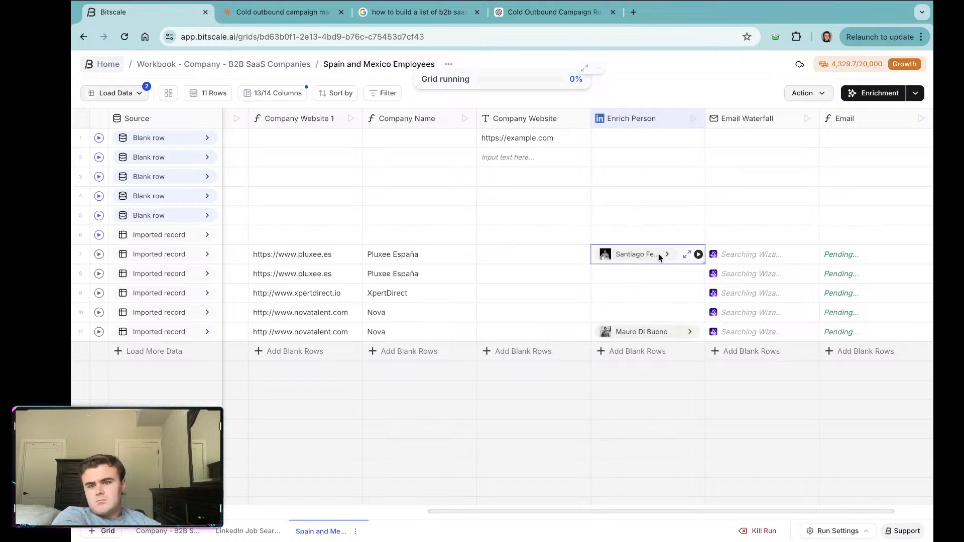
pyautogui.click(658, 254)
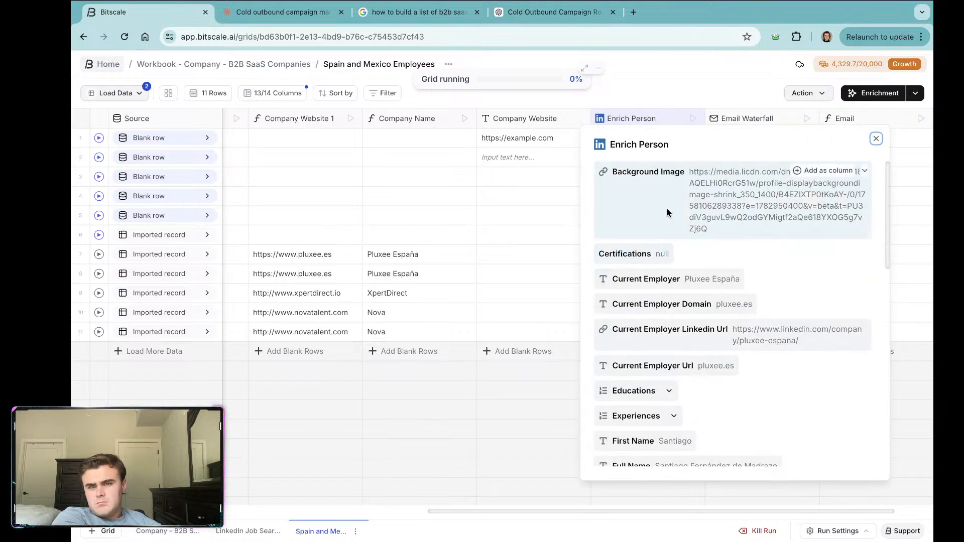
pyautogui.scroll(-3, 713, 311)
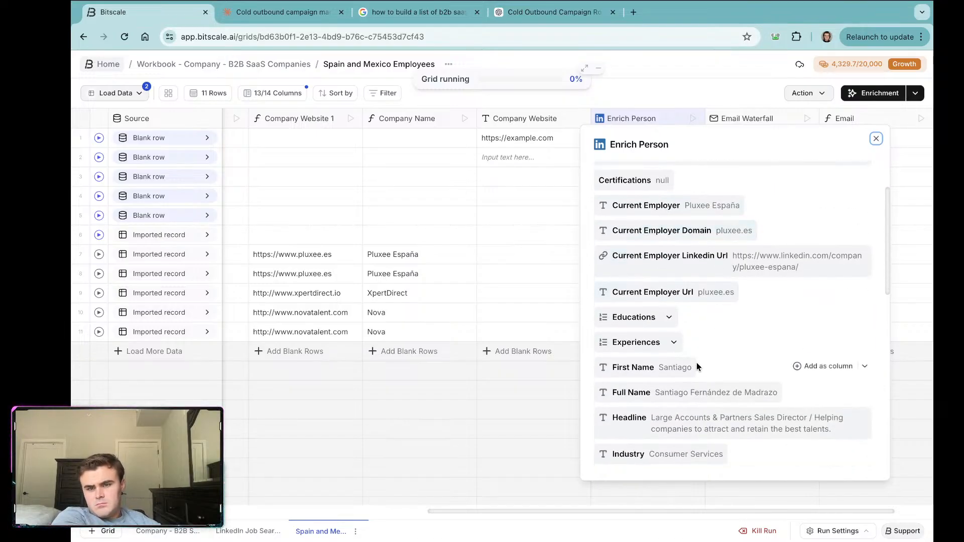
pyautogui.scroll(-1, 697, 362)
pyautogui.click(797, 374)
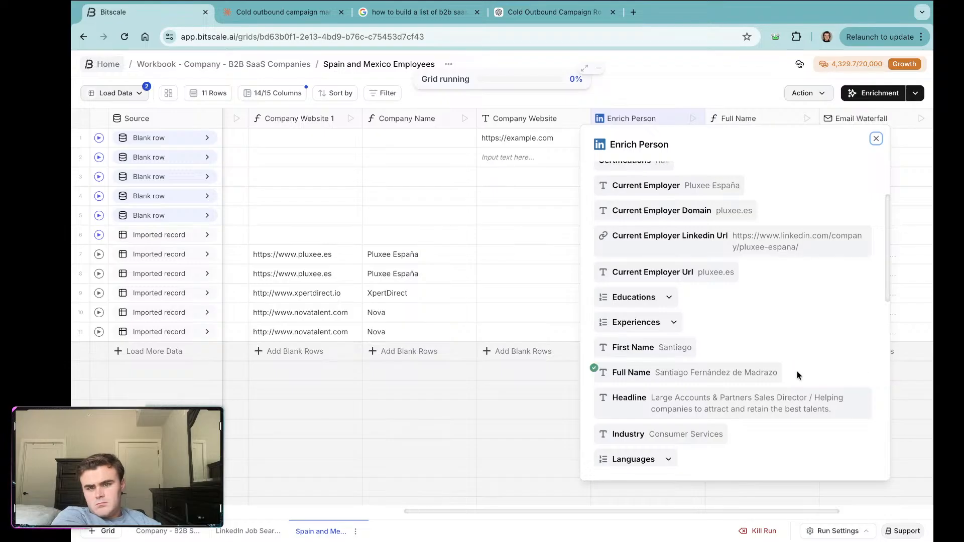
# Step: Add the Linkedin Url field from the Enrich Person result as a column, check the remaining profile fields and close the details
pyautogui.scroll(-1, 768, 346)
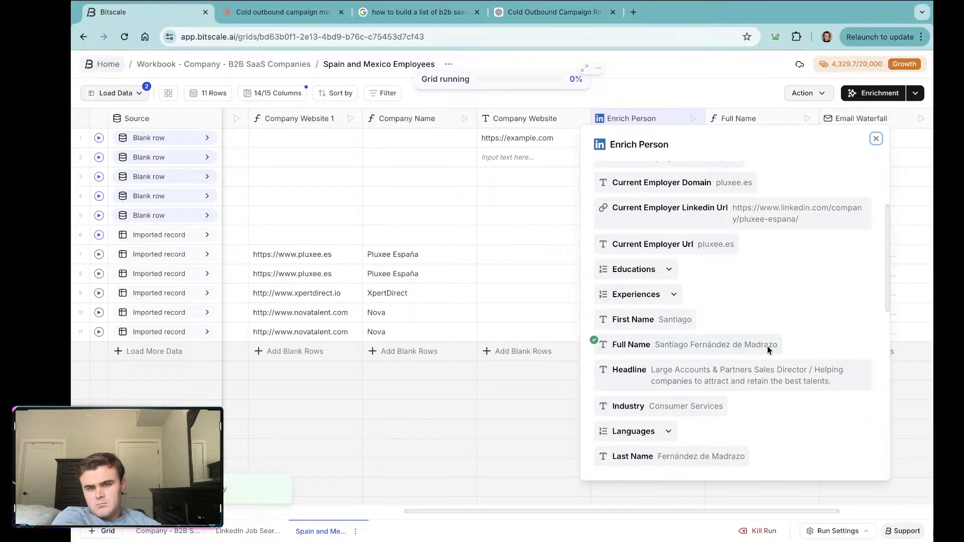
pyautogui.scroll(3, 735, 309)
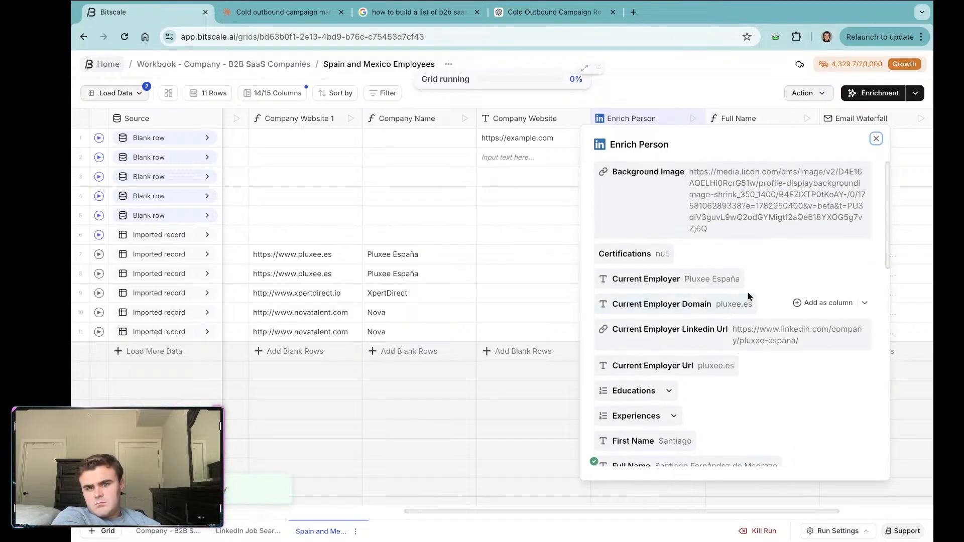
pyautogui.scroll(-3, 754, 266)
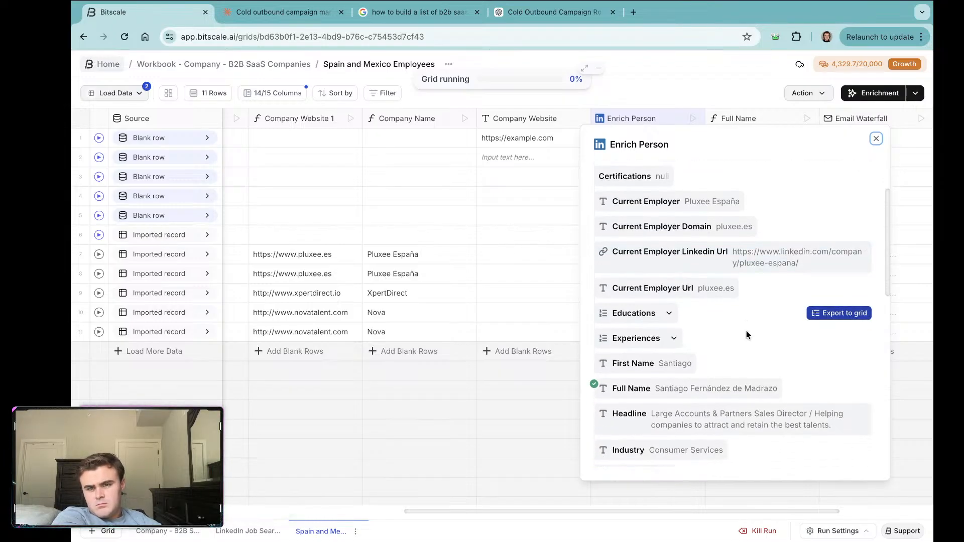
pyautogui.scroll(-1, 746, 330)
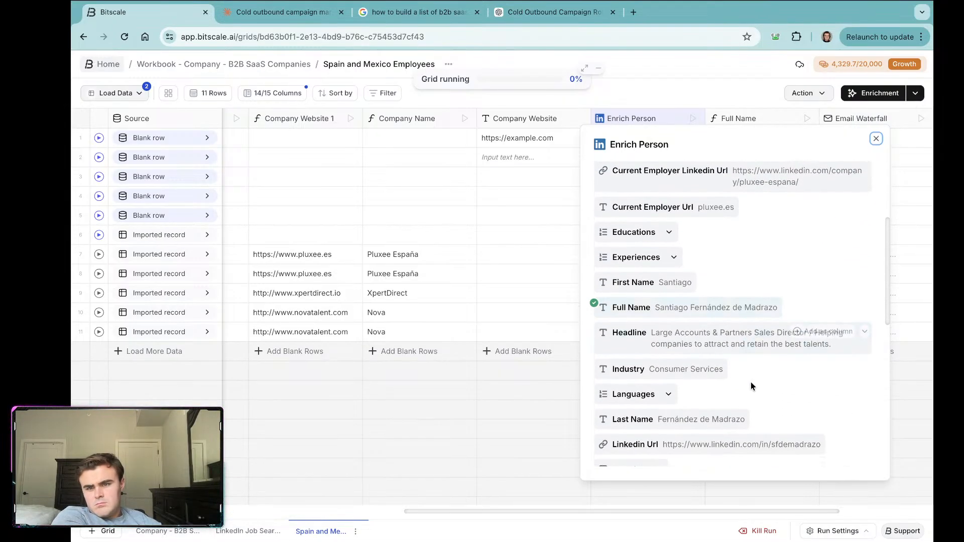
pyautogui.scroll(-2, 753, 363)
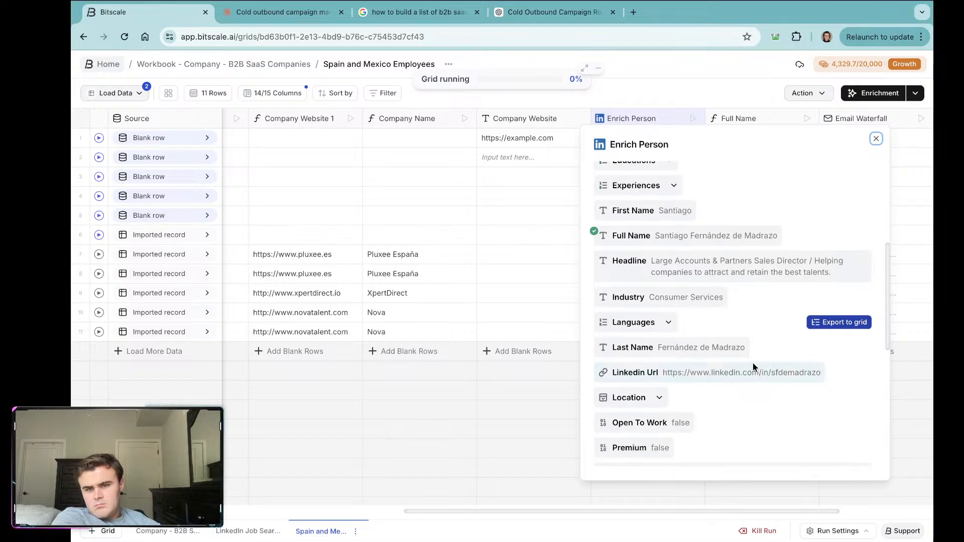
pyautogui.click(803, 373)
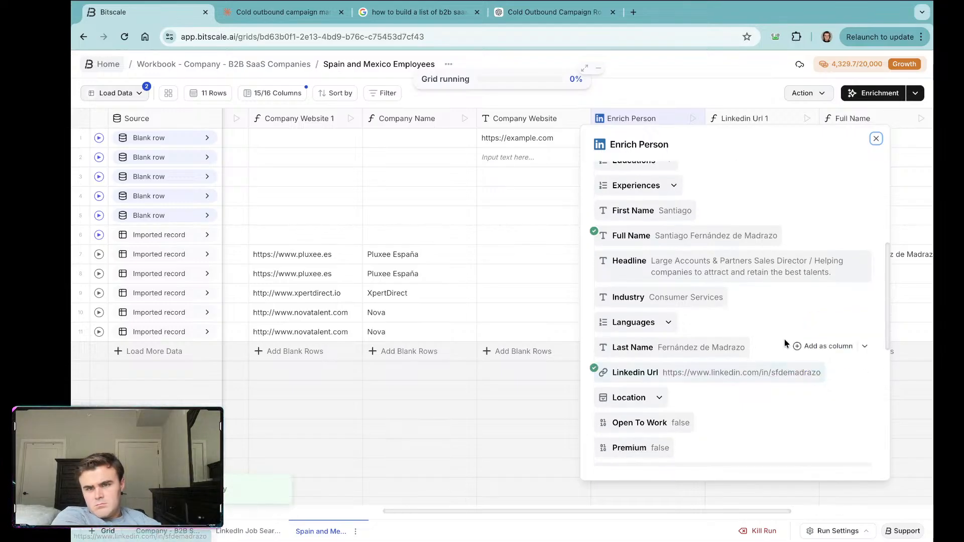
pyautogui.scroll(-1, 730, 403)
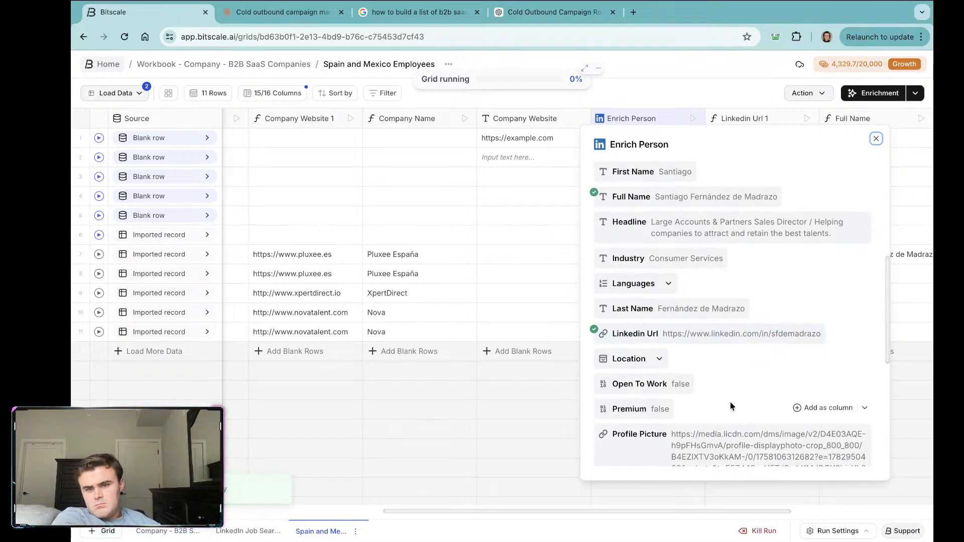
pyautogui.scroll(-6, 730, 406)
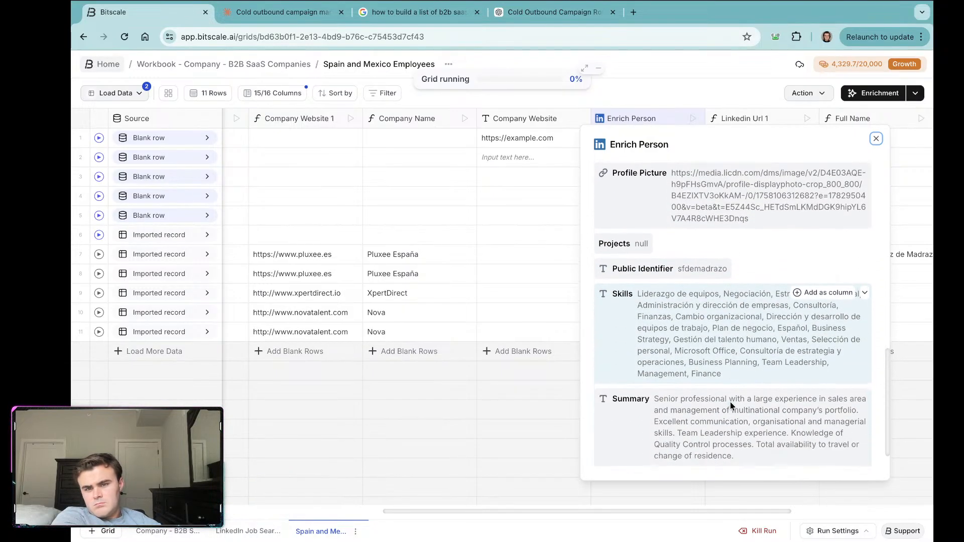
pyautogui.click(558, 399)
# Step: Set the Full Name input of the Email Waterfall enrichment to the Full Name column
pyautogui.hscroll(5, 728, 296)
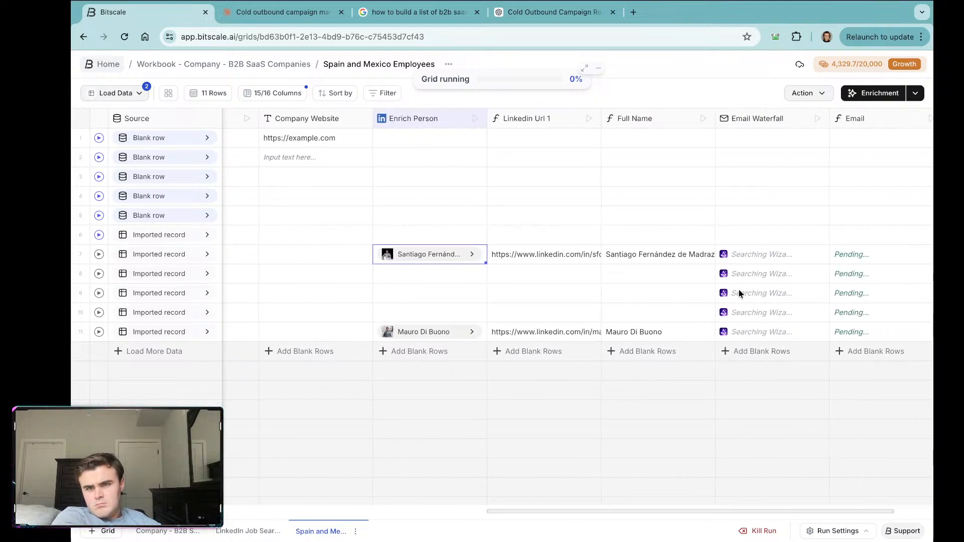
pyautogui.click(741, 120)
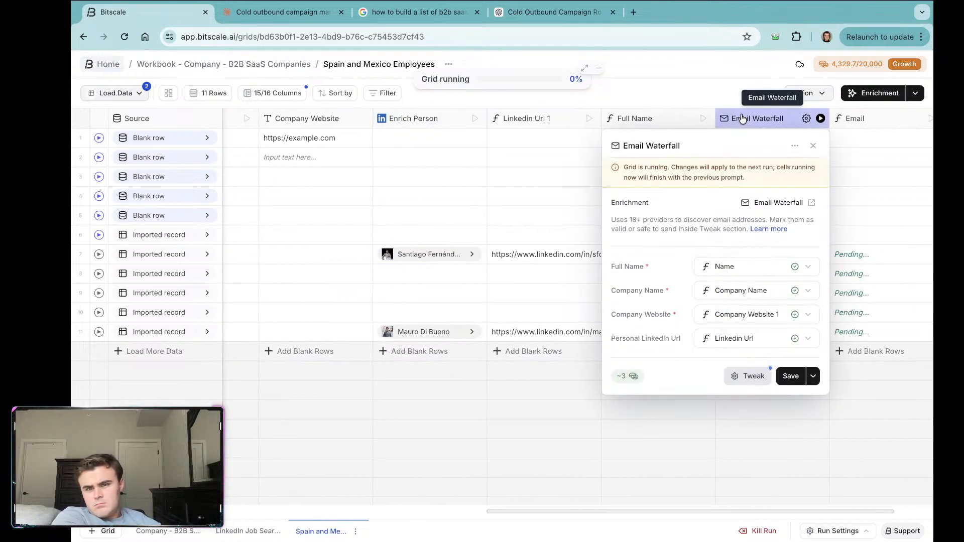
pyautogui.click(744, 272)
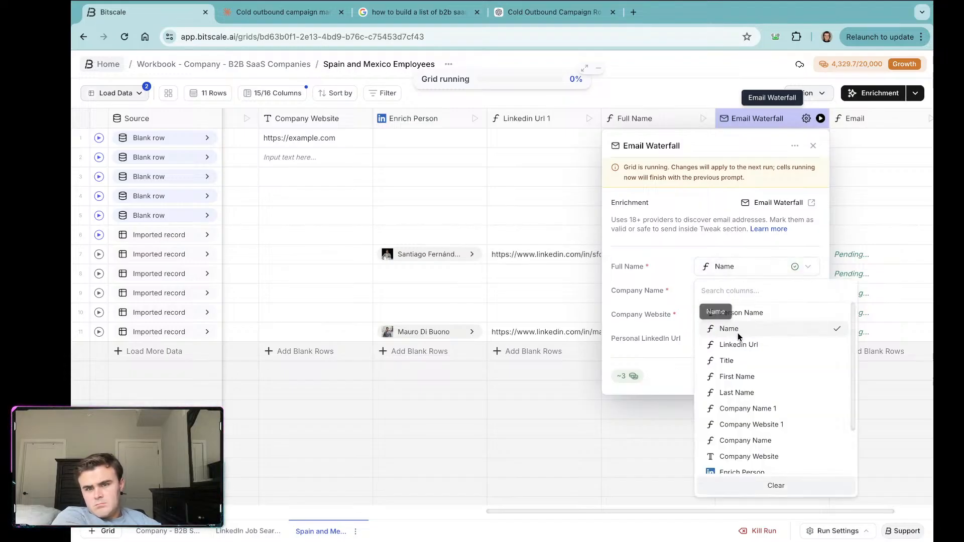
pyautogui.scroll(-3, 748, 405)
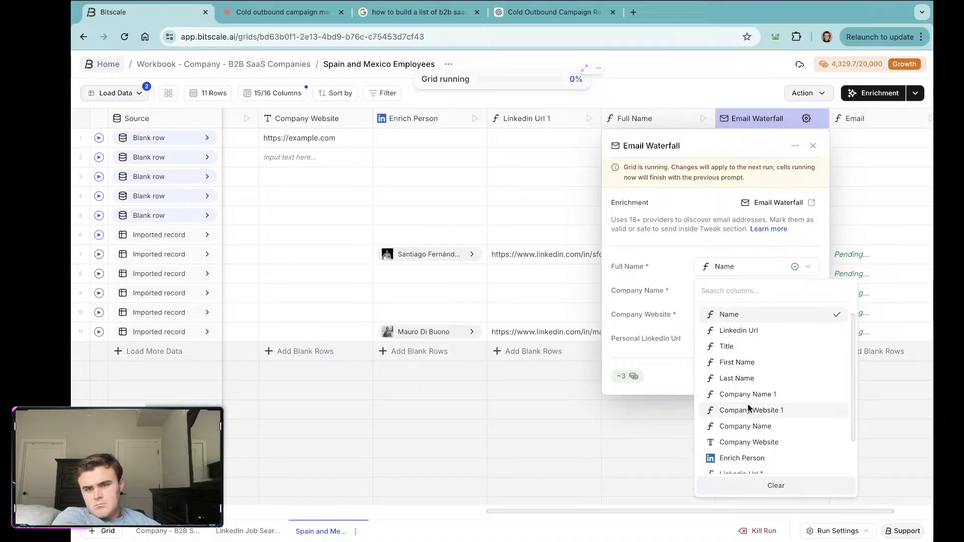
pyautogui.click(749, 448)
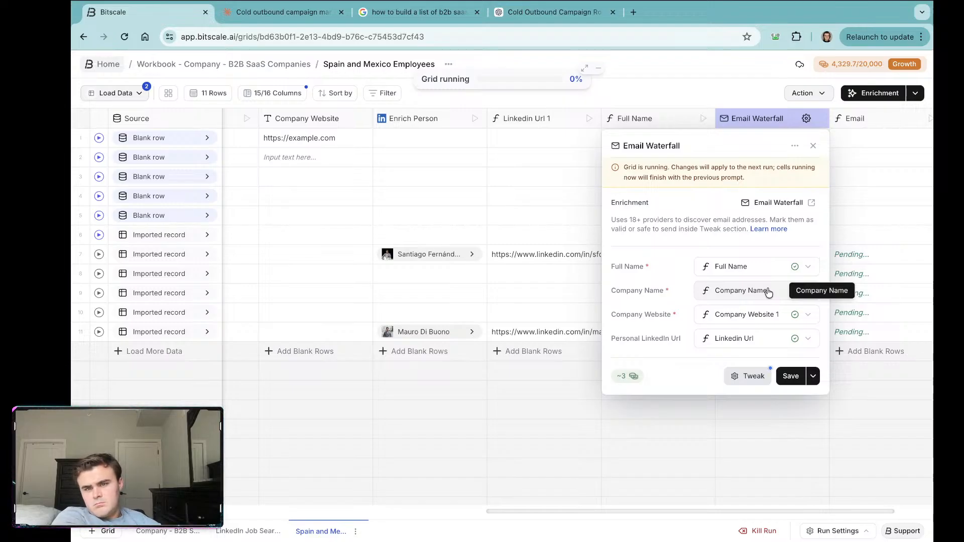
# Step: Review the Enrich Person details for row 7, checking the available employer and profile fields
pyautogui.click(424, 253)
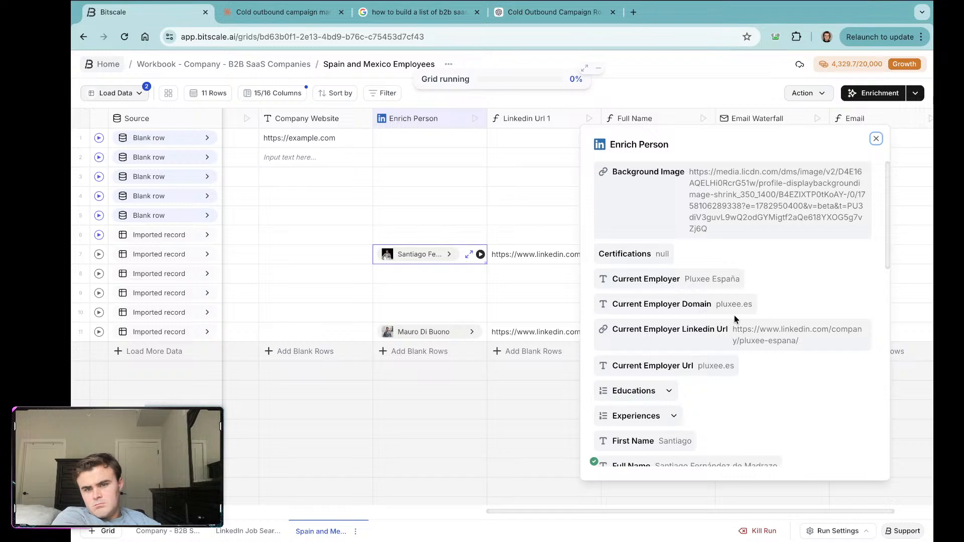
pyautogui.scroll(-2, 740, 372)
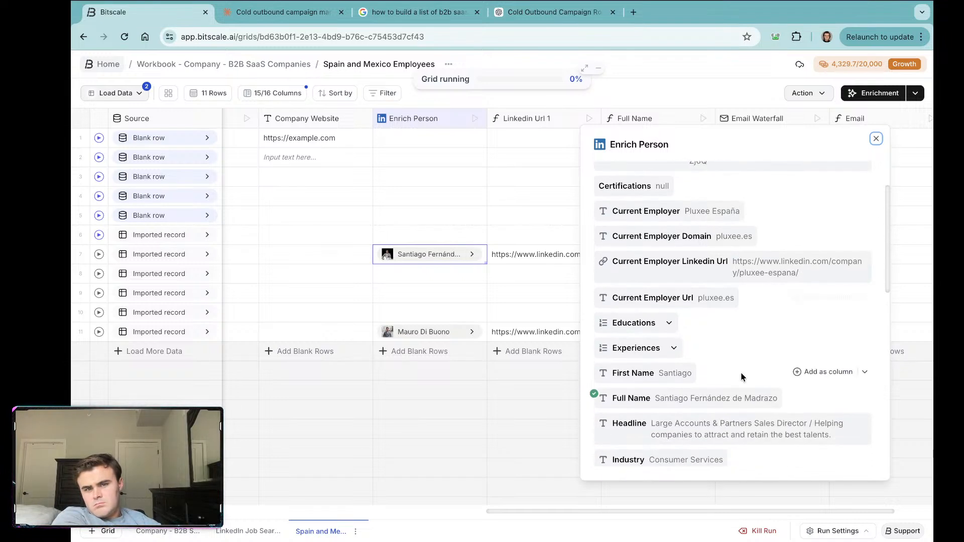
pyautogui.scroll(-4, 740, 372)
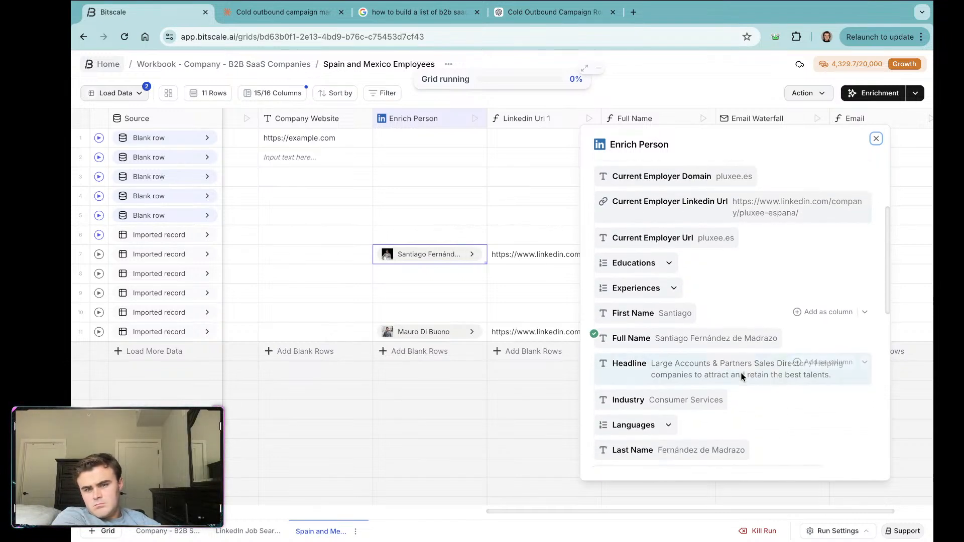
pyautogui.scroll(-4, 742, 375)
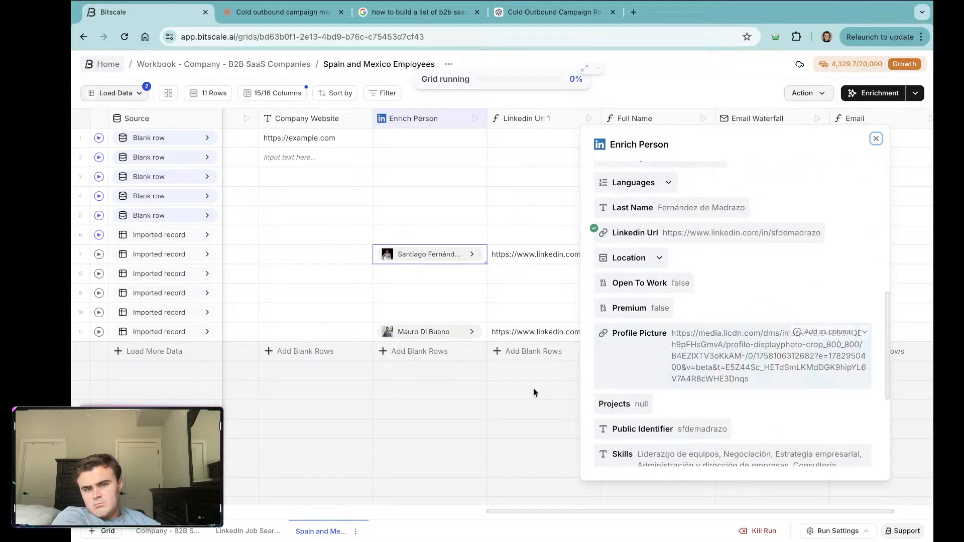
# Step: Review the Enrich Person details for row 11, checking the current employer, headline and LinkedIn fields
pyautogui.click(435, 336)
pyautogui.click(434, 334)
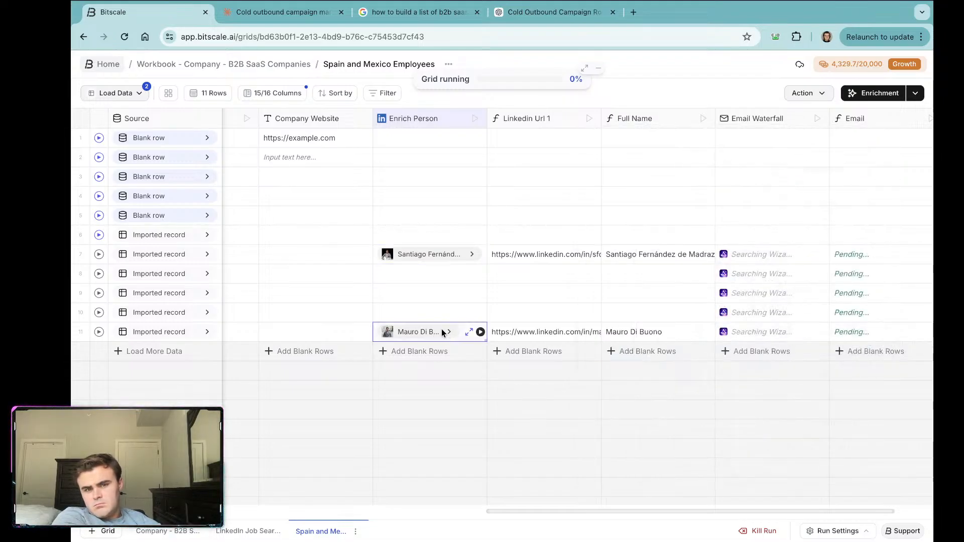
pyautogui.click(441, 329)
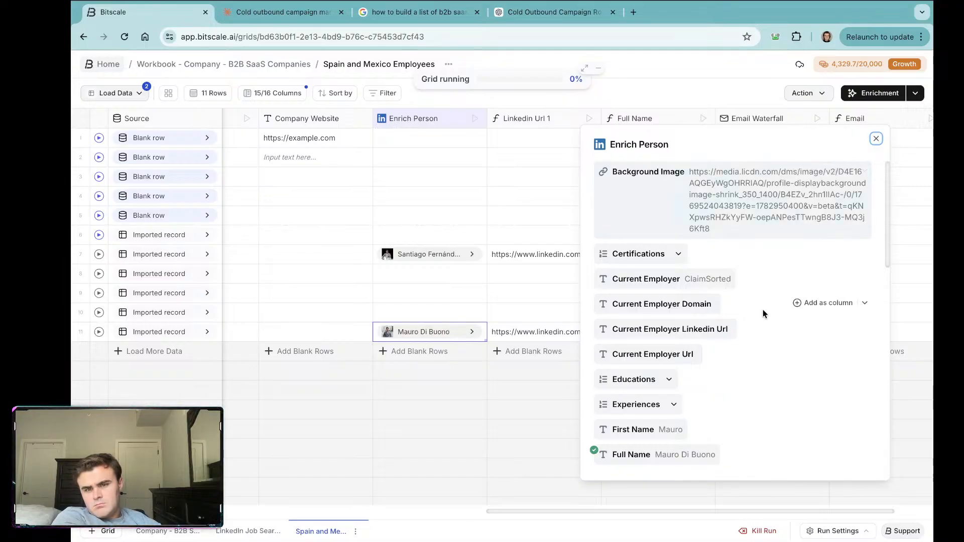
pyautogui.scroll(-3, 764, 311)
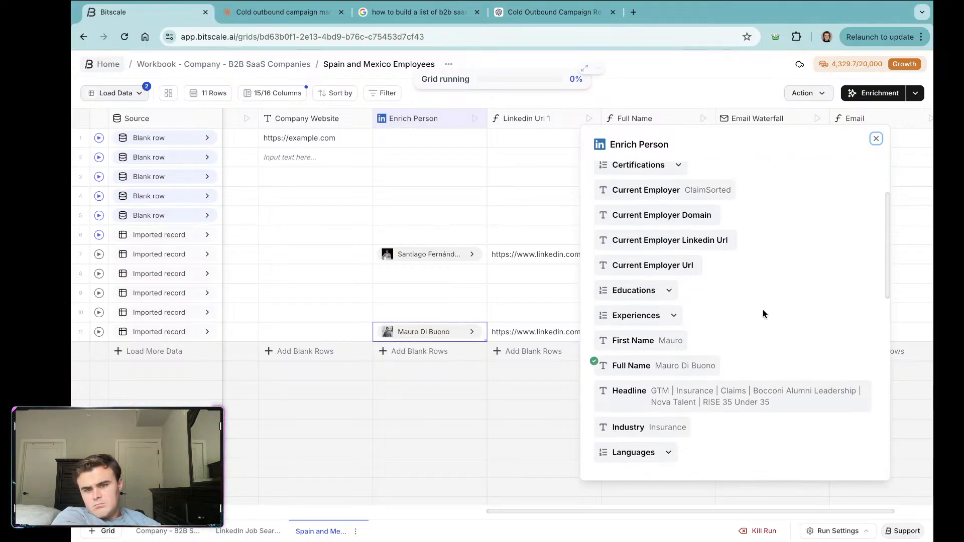
pyautogui.scroll(-5, 763, 309)
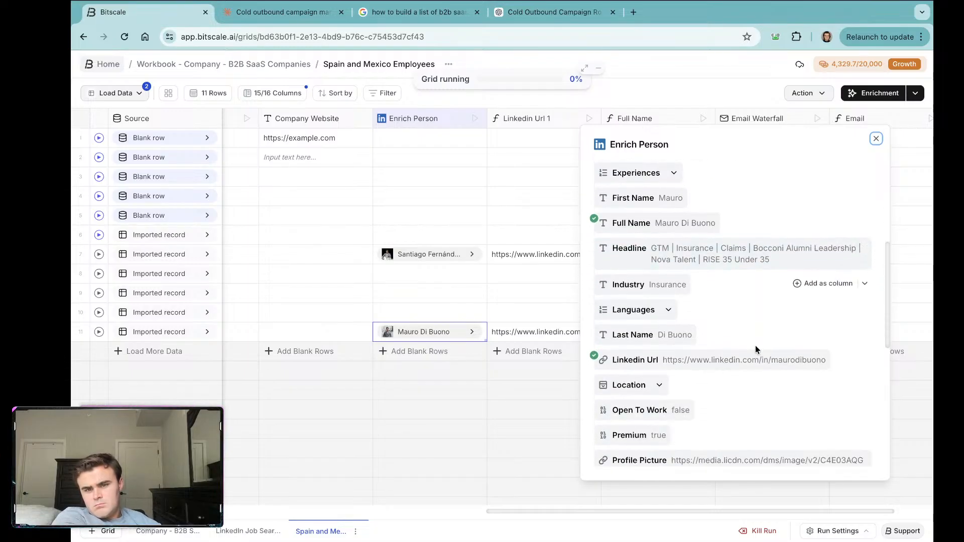
# Step: Check the remaining Enrich Person fields for row 11 through the summary, and open the Email Waterfall settings to inspect its input mapping
pyautogui.scroll(-5, 757, 350)
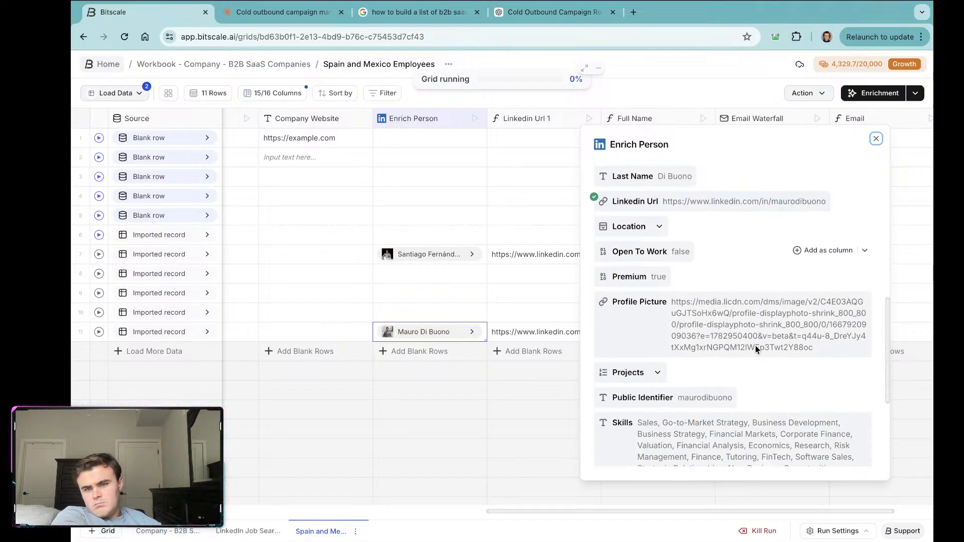
pyautogui.scroll(-5, 755, 345)
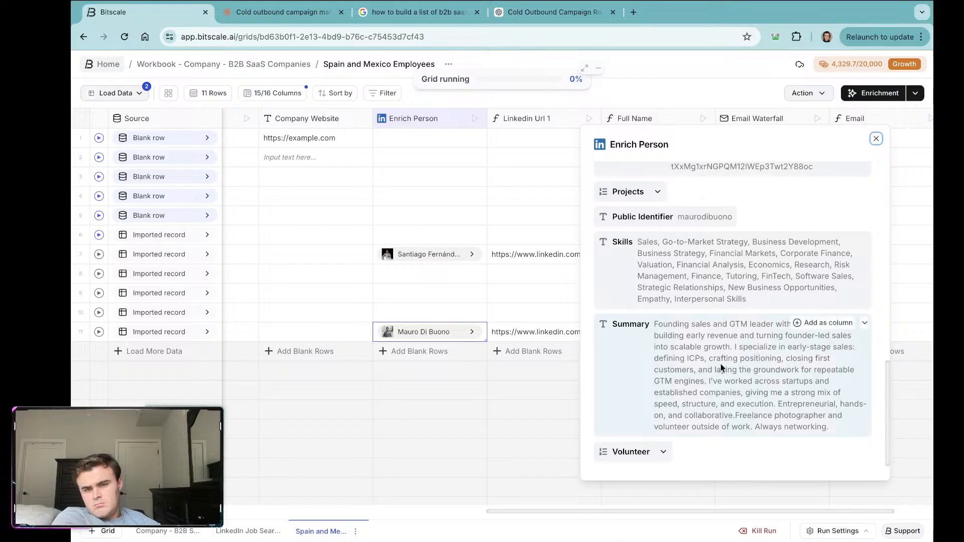
pyautogui.click(542, 410)
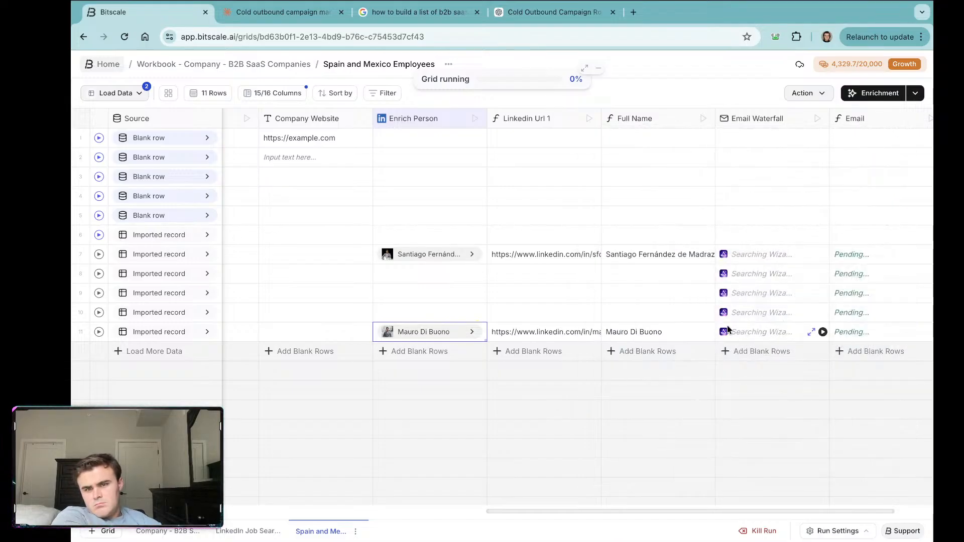
pyautogui.click(744, 119)
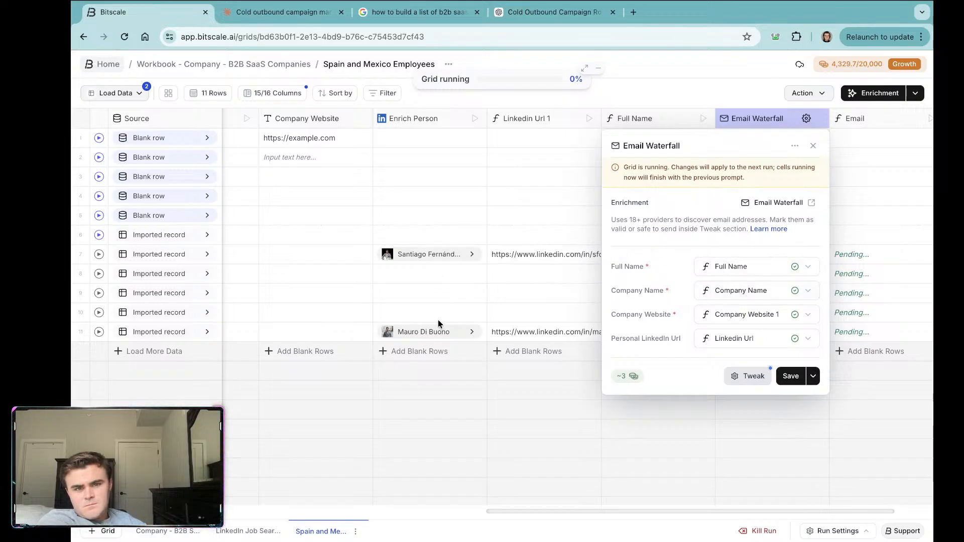
# Step: Reopen the Enrich Person details for row 11 and examine the employer, languages and location fields
pyautogui.click(442, 332)
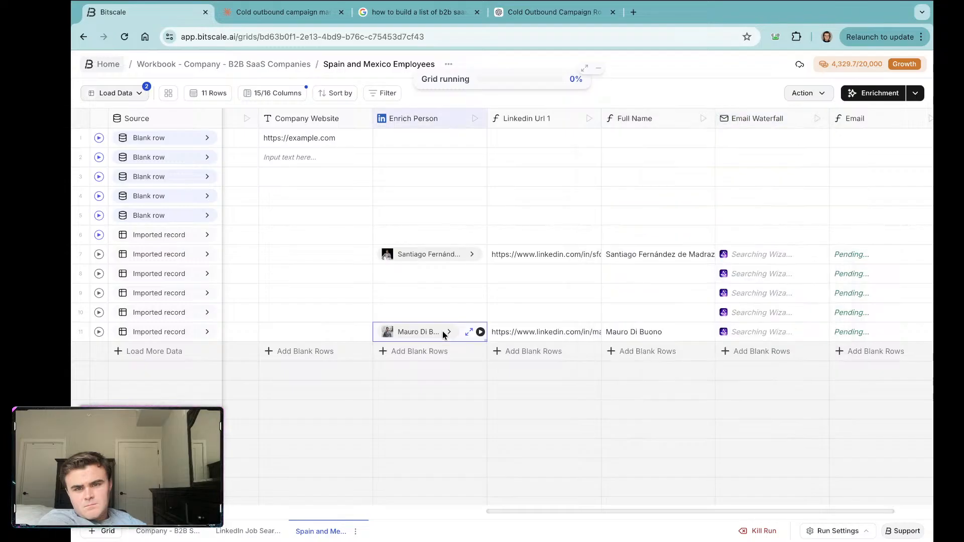
pyautogui.click(448, 255)
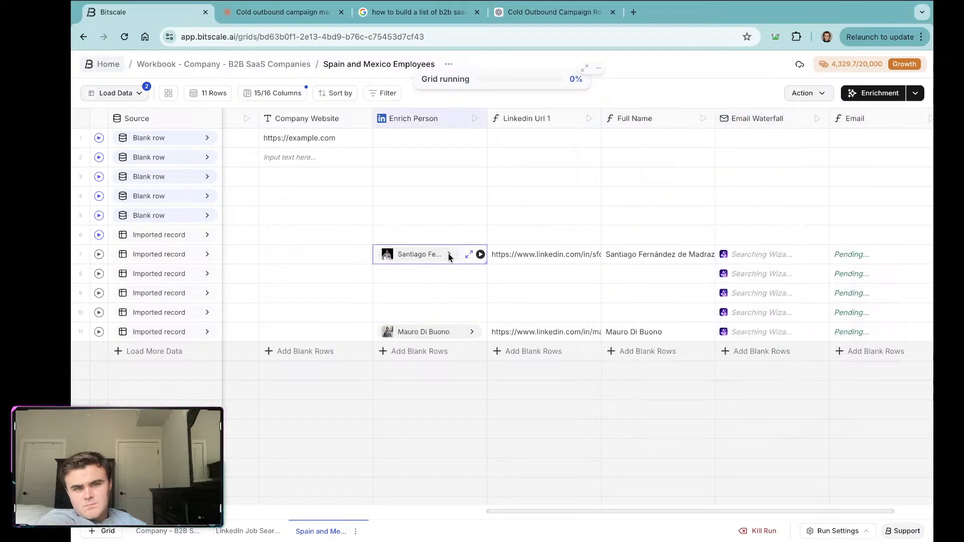
pyautogui.click(448, 329)
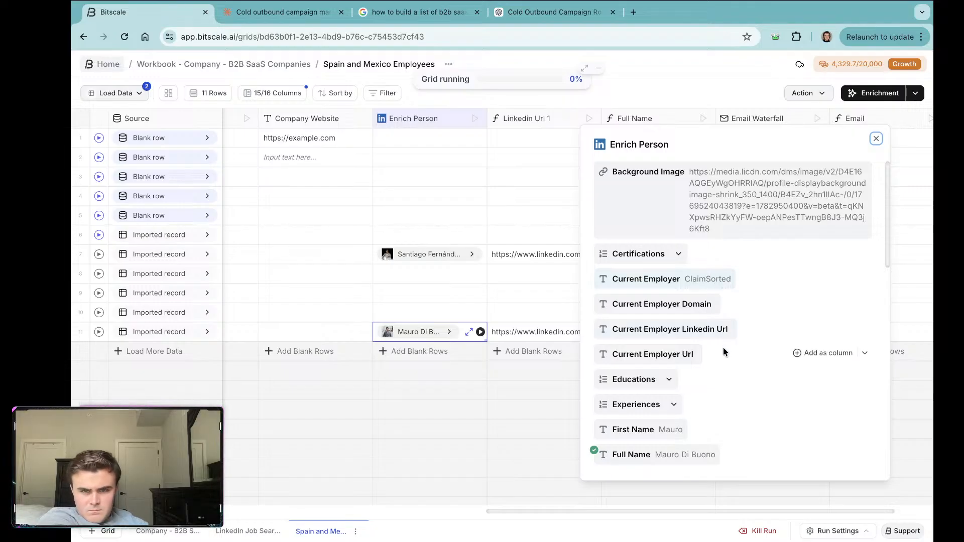
pyautogui.scroll(-3, 724, 351)
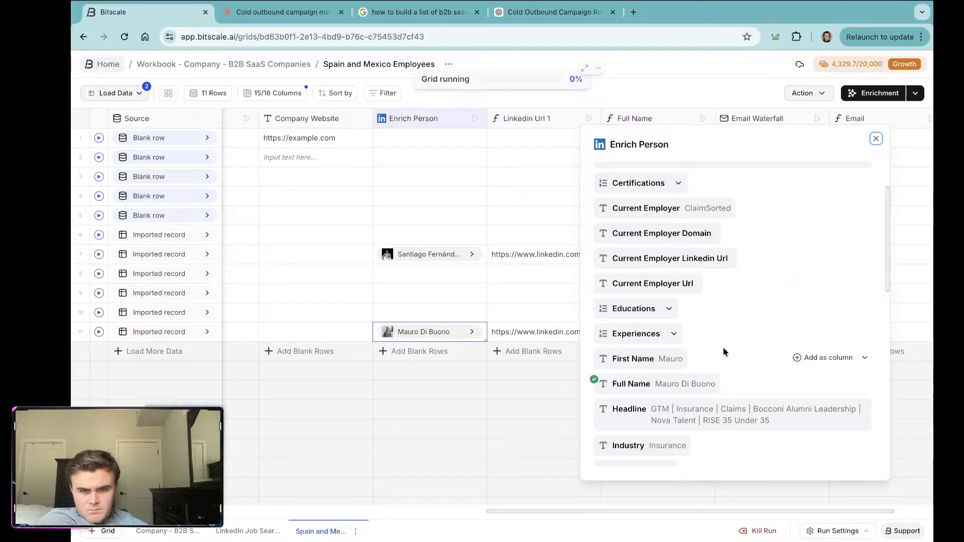
pyautogui.scroll(-3, 725, 351)
pyautogui.scroll(-1, 723, 352)
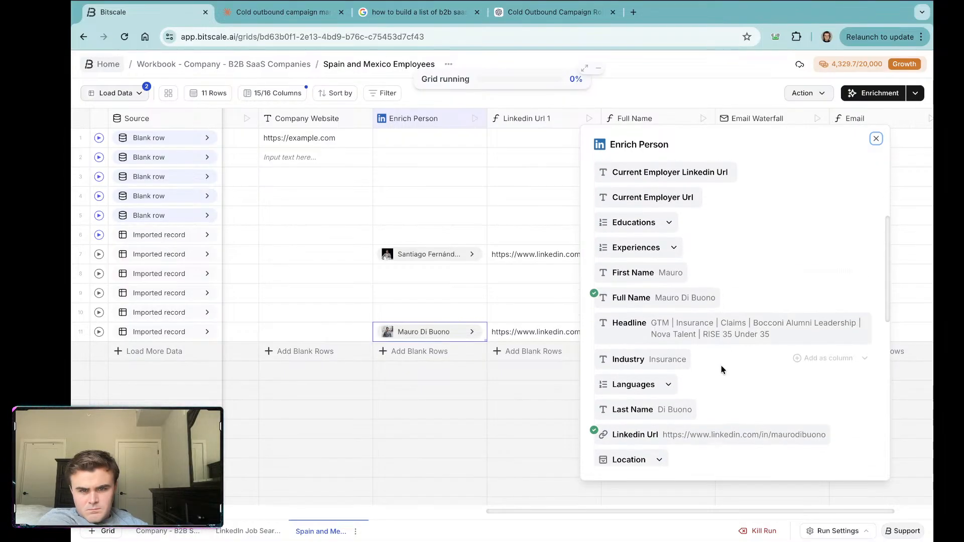
pyautogui.click(669, 386)
pyautogui.scroll(-8, 731, 372)
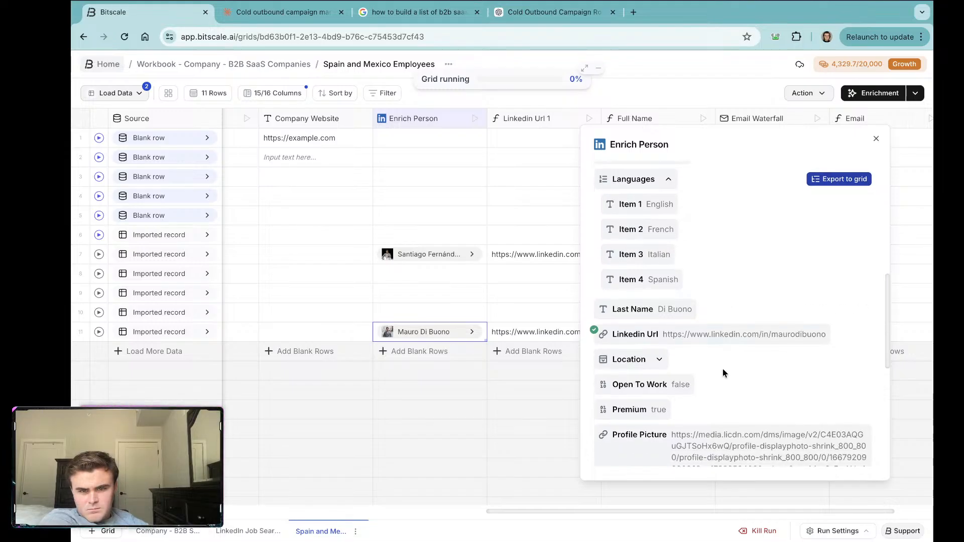
pyautogui.click(661, 360)
pyautogui.scroll(-6, 728, 371)
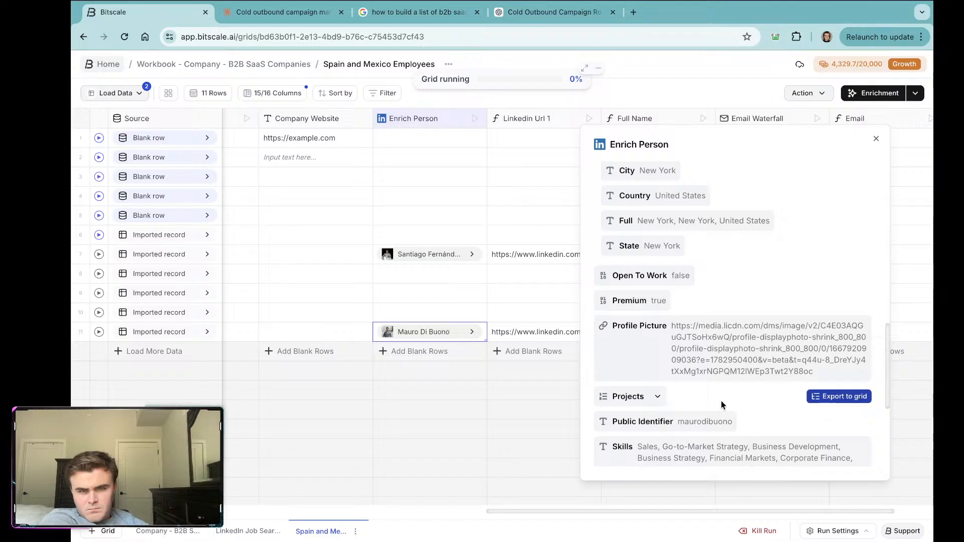
# Step: Examine the projects, skills and summary in row 11's Enrich Person details and close them
pyautogui.scroll(-3, 721, 401)
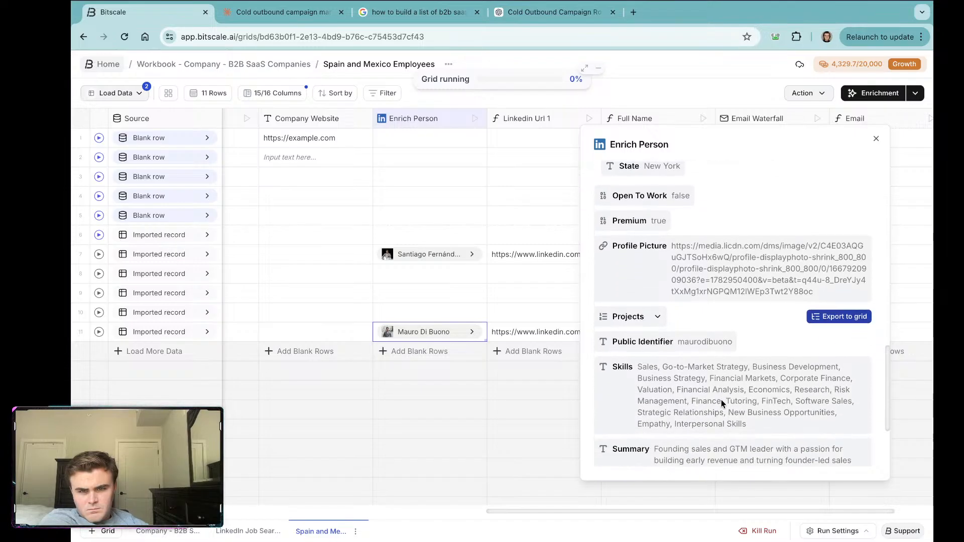
pyautogui.click(653, 311)
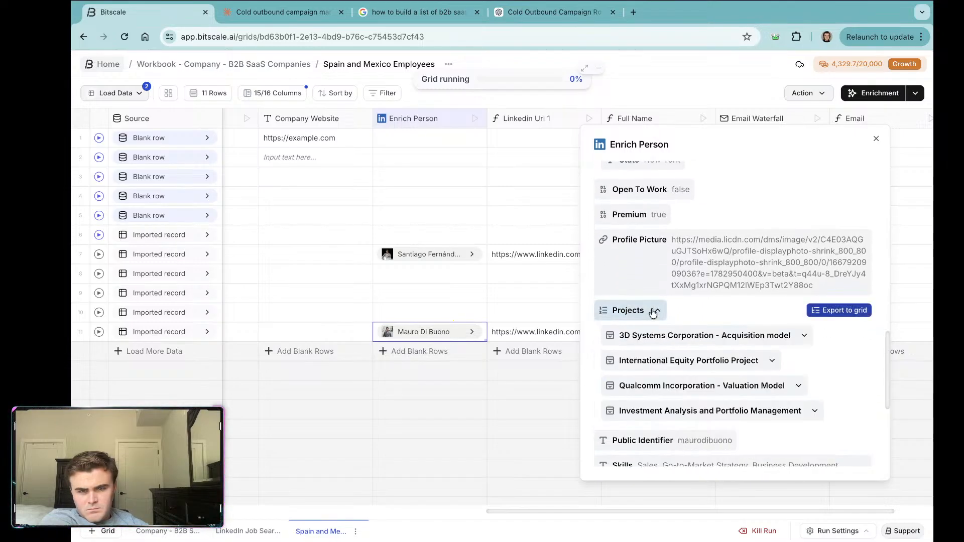
pyautogui.click(655, 311)
pyautogui.scroll(-3, 727, 328)
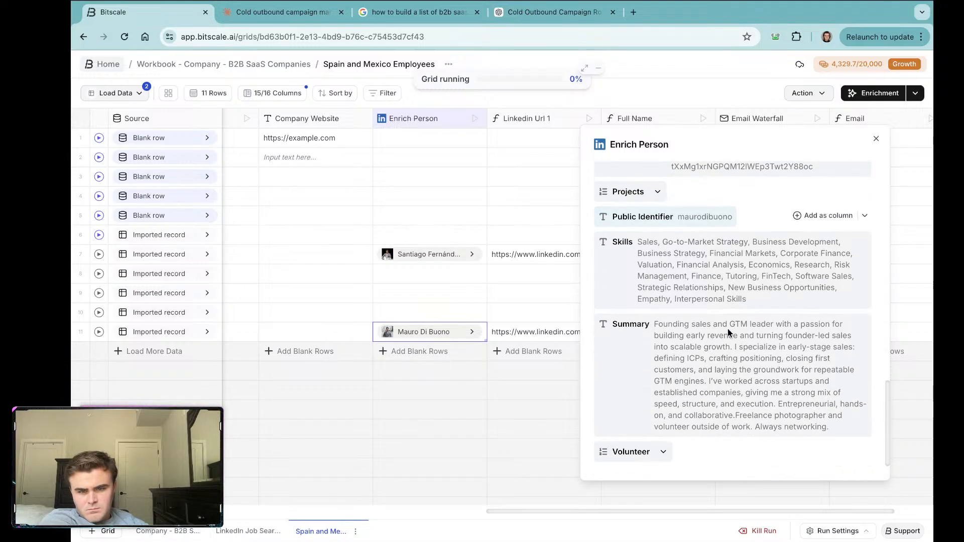
pyautogui.click(500, 299)
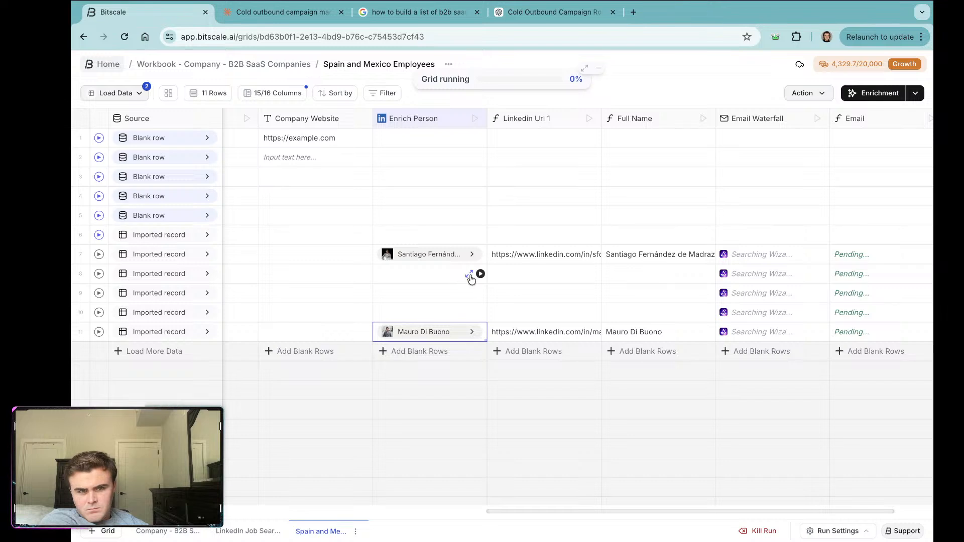
# Step: Run the Enrich Person enrichment for rows 8 and 10, and open the result details for row 8
pyautogui.click(480, 274)
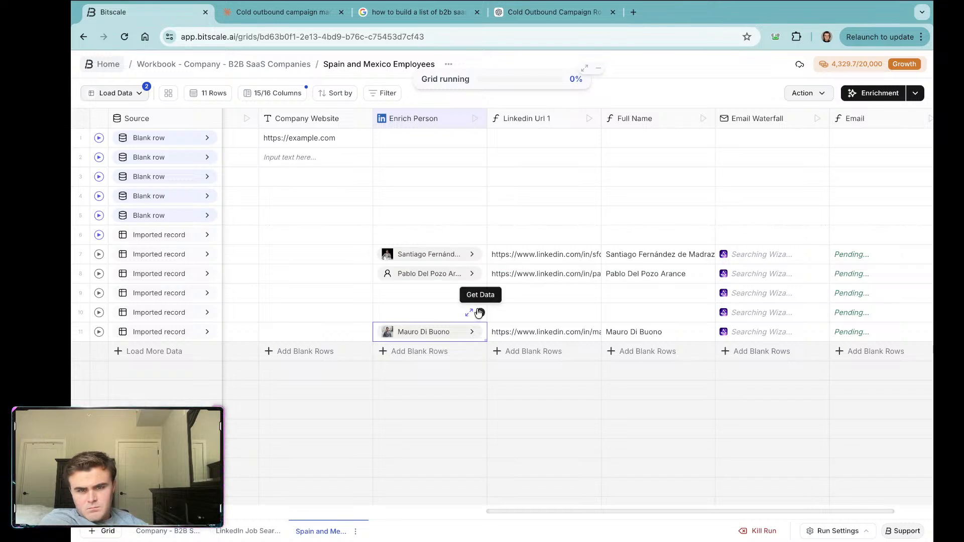
pyautogui.click(480, 313)
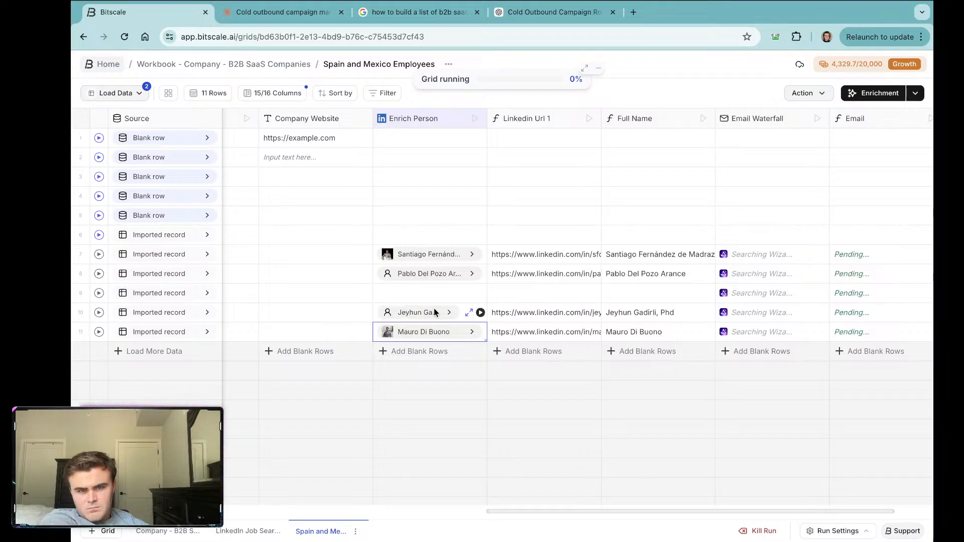
pyautogui.click(422, 273)
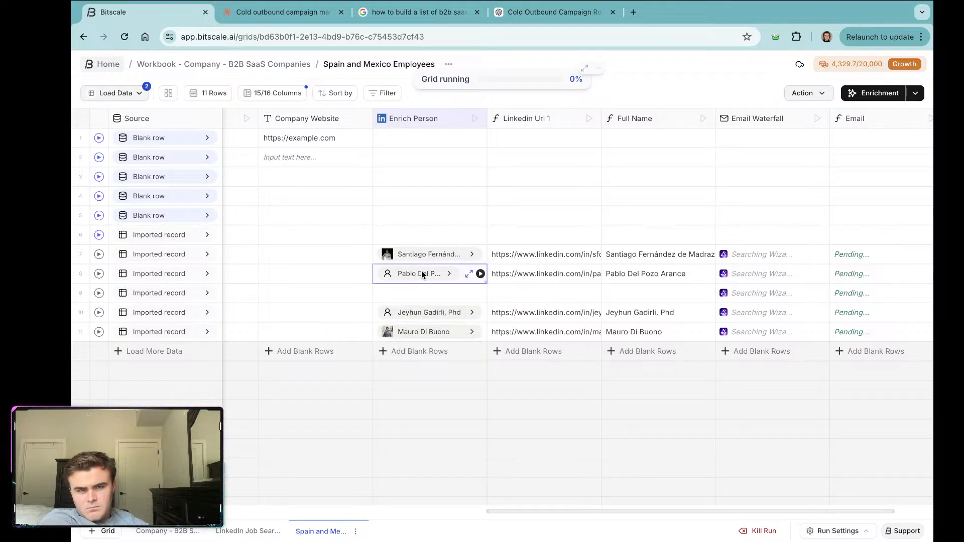
pyautogui.click(424, 273)
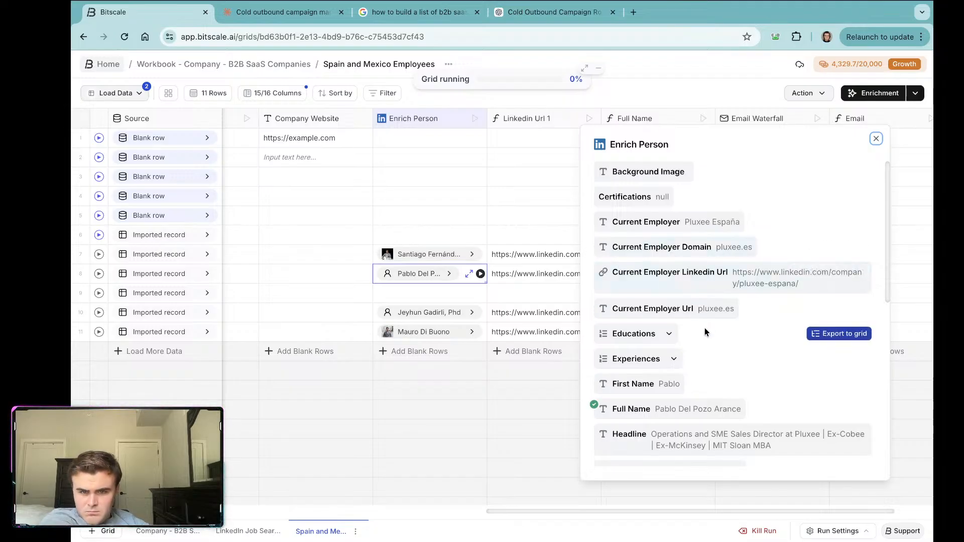
# Step: Add the Current Employer and Current Employer Url fields from row 8's Enrich Person result as columns and close the details
pyautogui.scroll(-6, 704, 331)
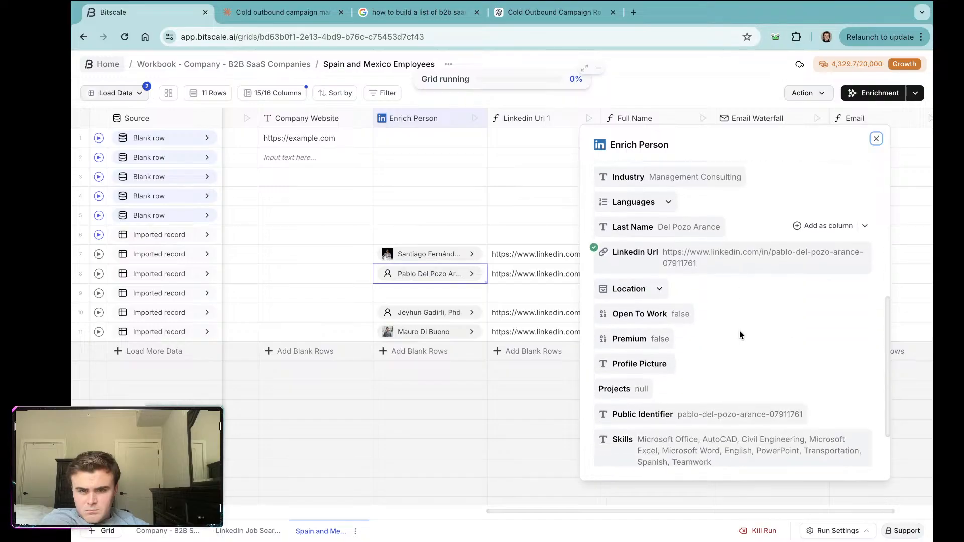
pyautogui.scroll(-2, 736, 338)
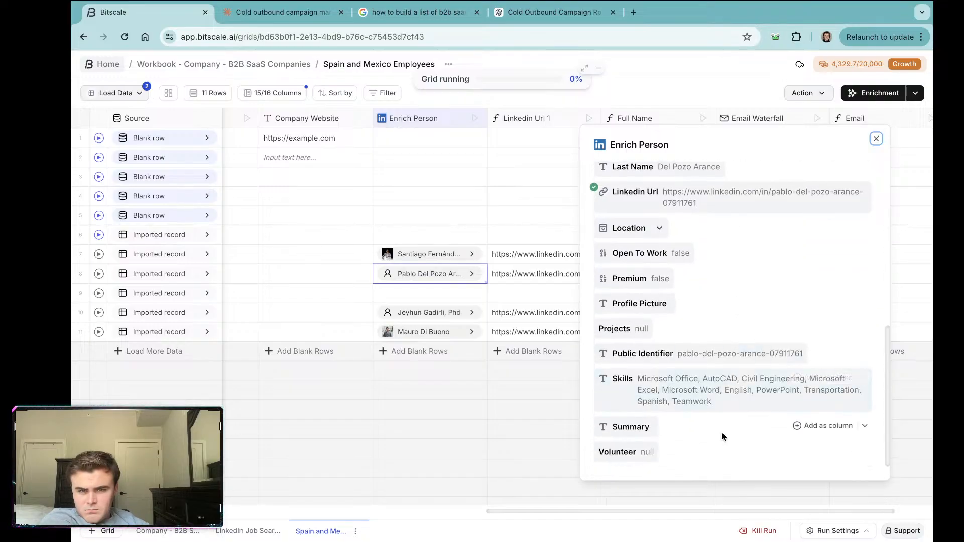
pyautogui.scroll(8, 722, 436)
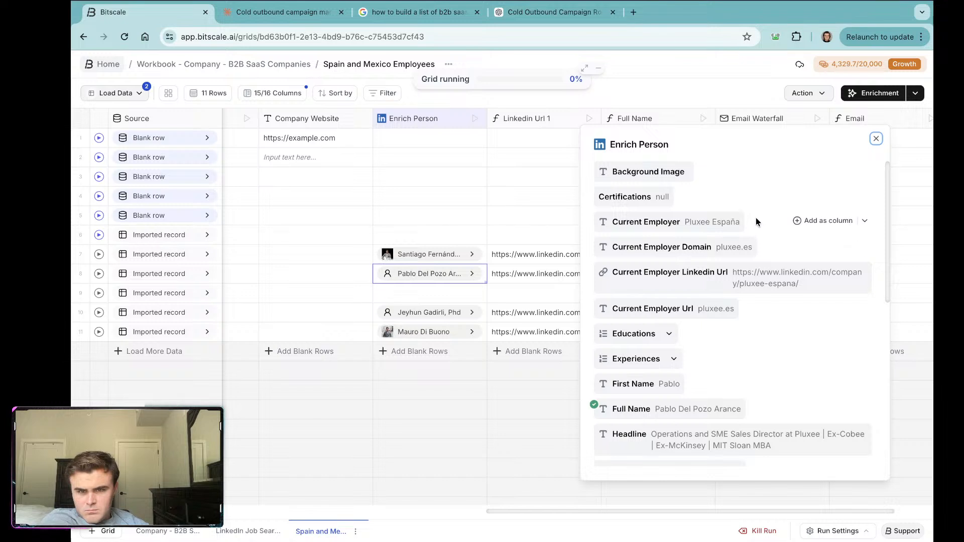
pyautogui.click(797, 222)
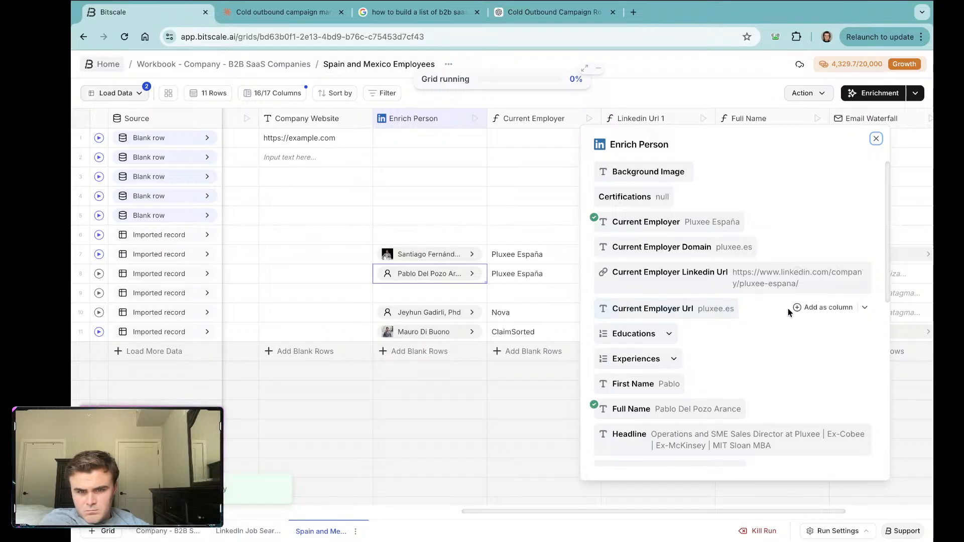
pyautogui.click(797, 308)
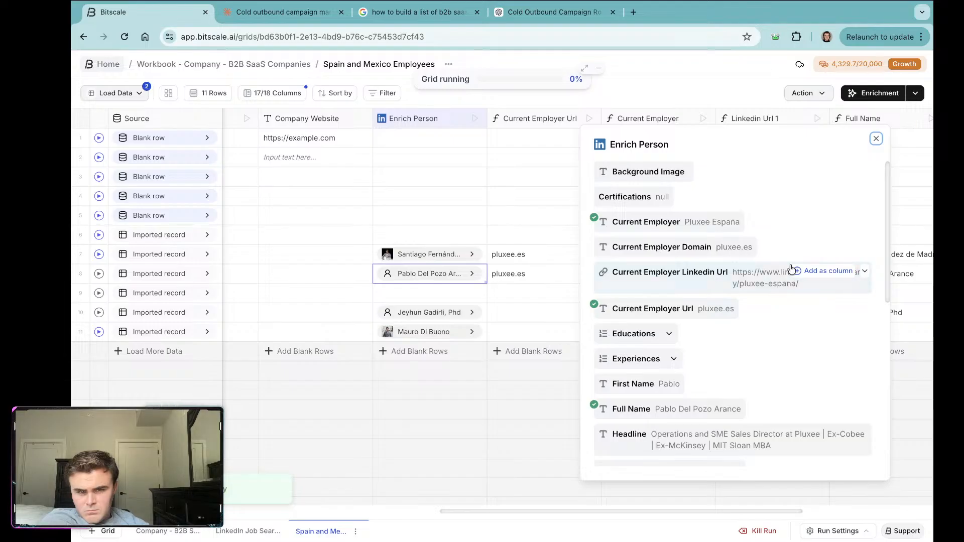
pyautogui.scroll(-3, 728, 326)
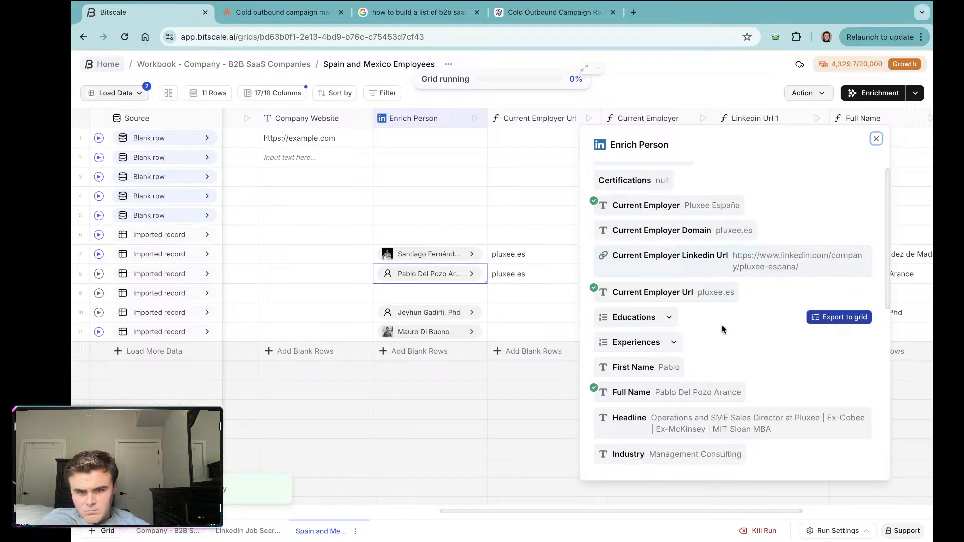
pyautogui.click(876, 139)
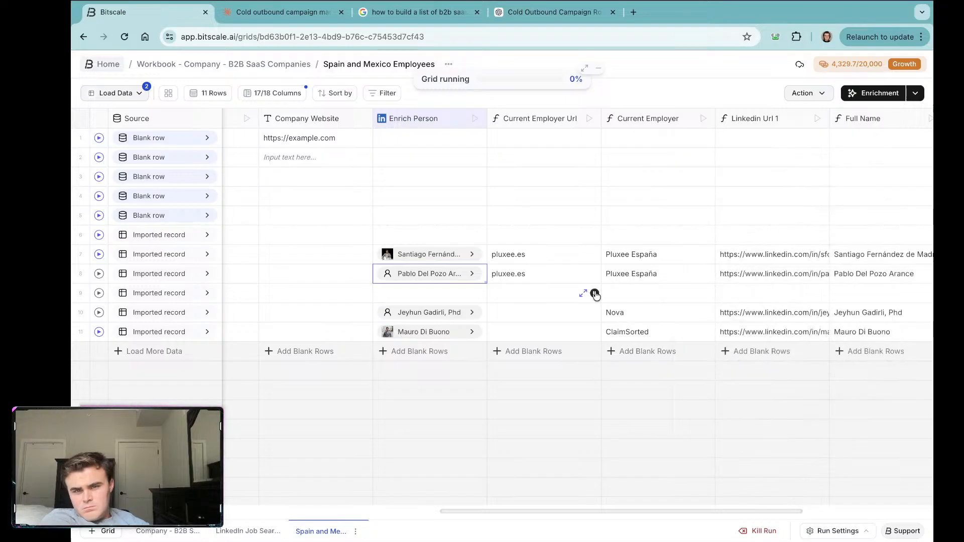
# Step: Set the Personal LinkedIn Url input of the Email Waterfall enrichment to the Linkedin Url 1 column and save the settings
pyautogui.hscroll(3, 595, 293)
pyautogui.hscroll(5, 595, 294)
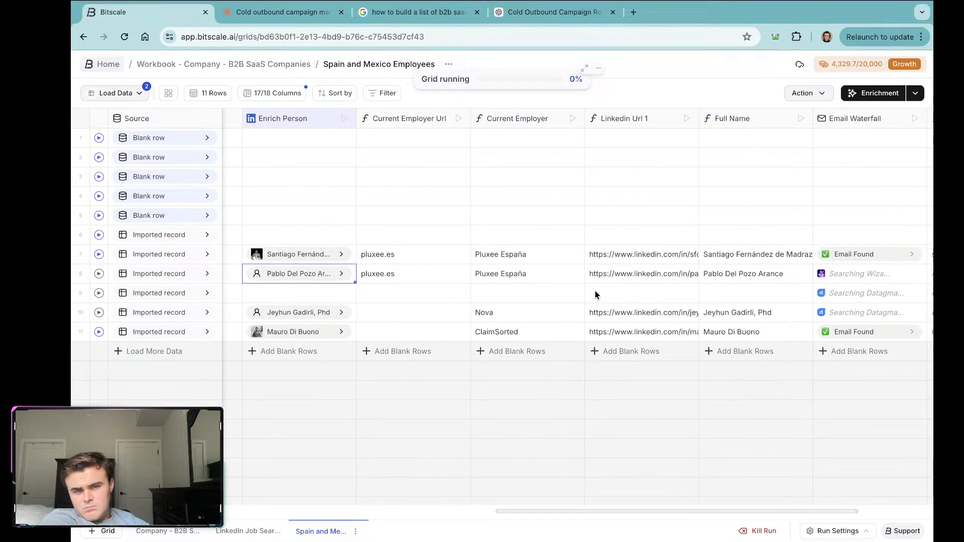
pyautogui.hscroll(1, 595, 295)
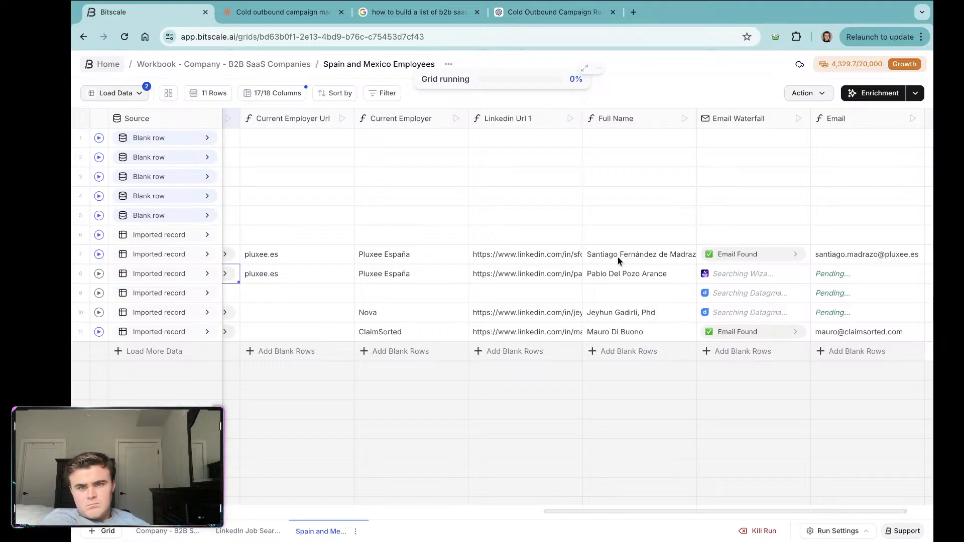
pyautogui.click(720, 123)
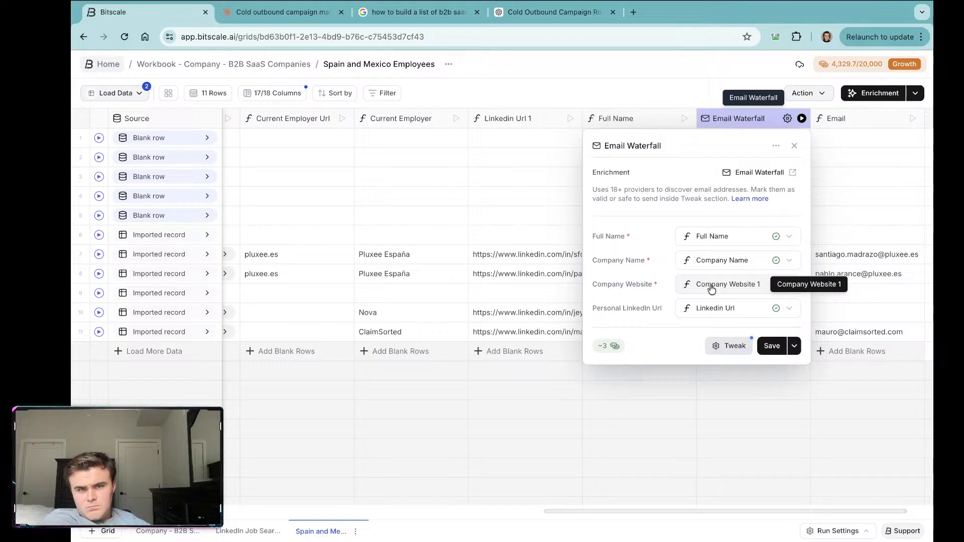
pyautogui.click(721, 310)
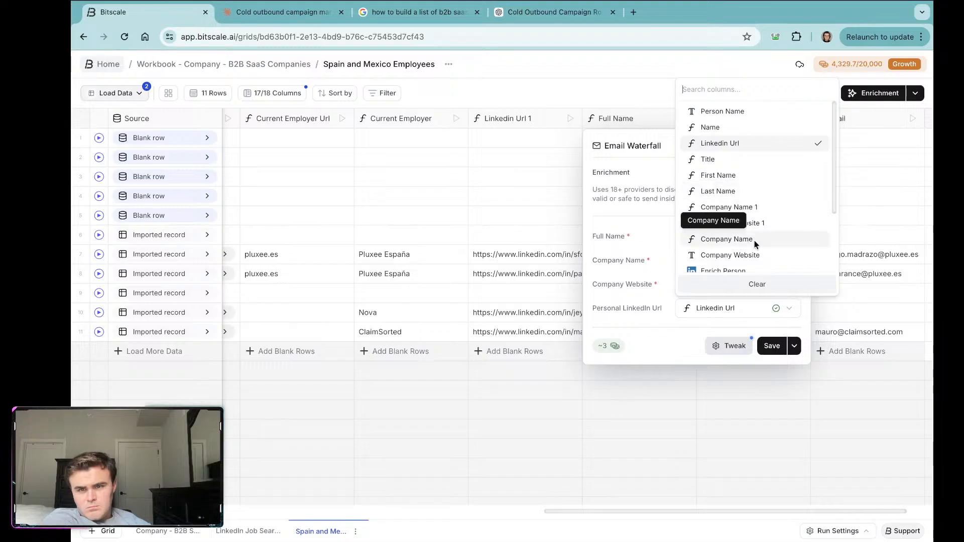
pyautogui.scroll(-3, 757, 241)
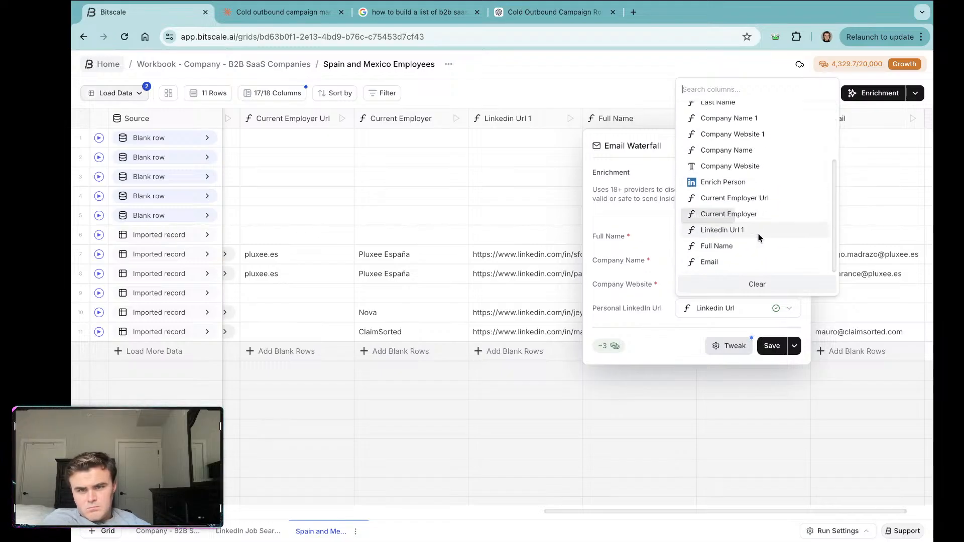
pyautogui.click(758, 232)
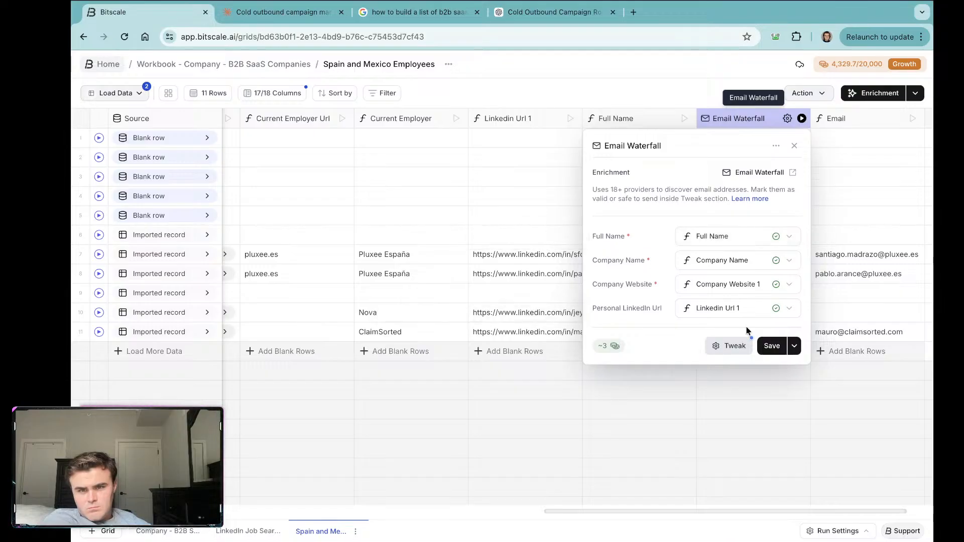
pyautogui.click(771, 345)
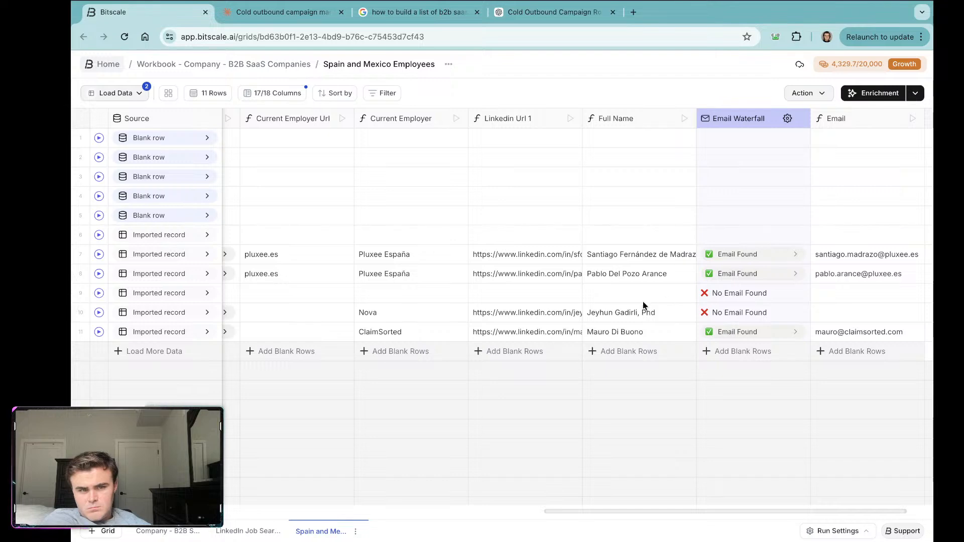
# Step: Compare the Enrich Person, employer and Email Waterfall results across the imported rows
pyautogui.hscroll(-2, 607, 311)
pyautogui.hscroll(-4, 605, 309)
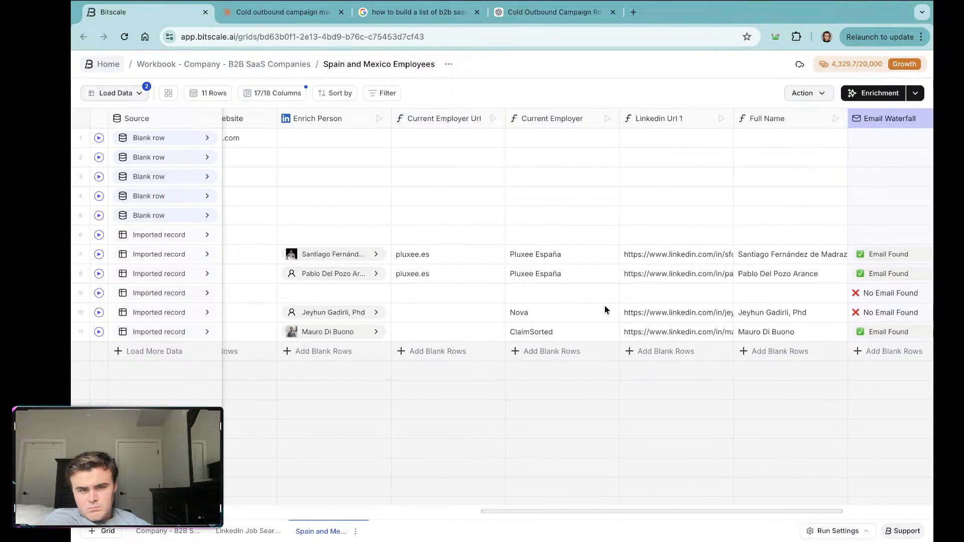
pyautogui.hscroll(5, 606, 310)
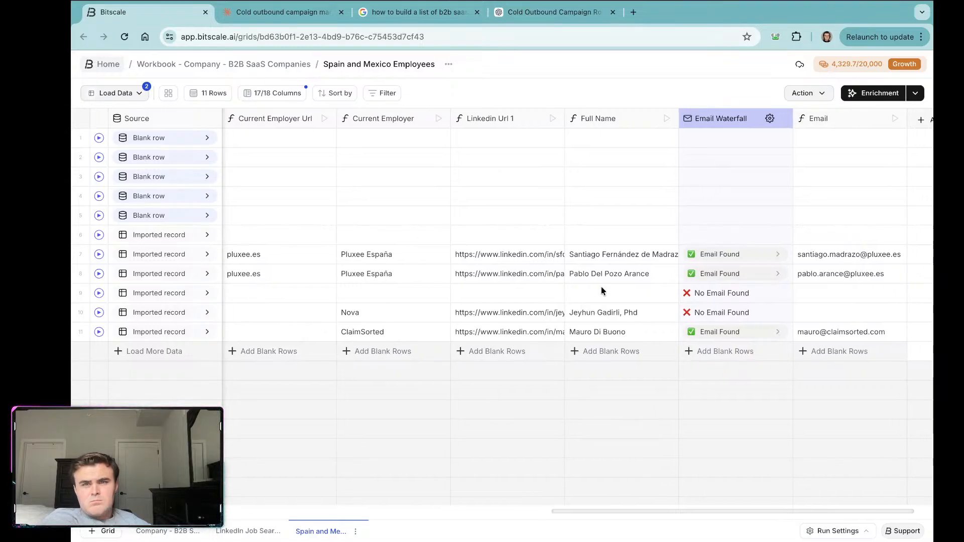
# Step: Check the Email Waterfall input mapping against the company columns, save its settings, and look over the email results
pyautogui.click(707, 120)
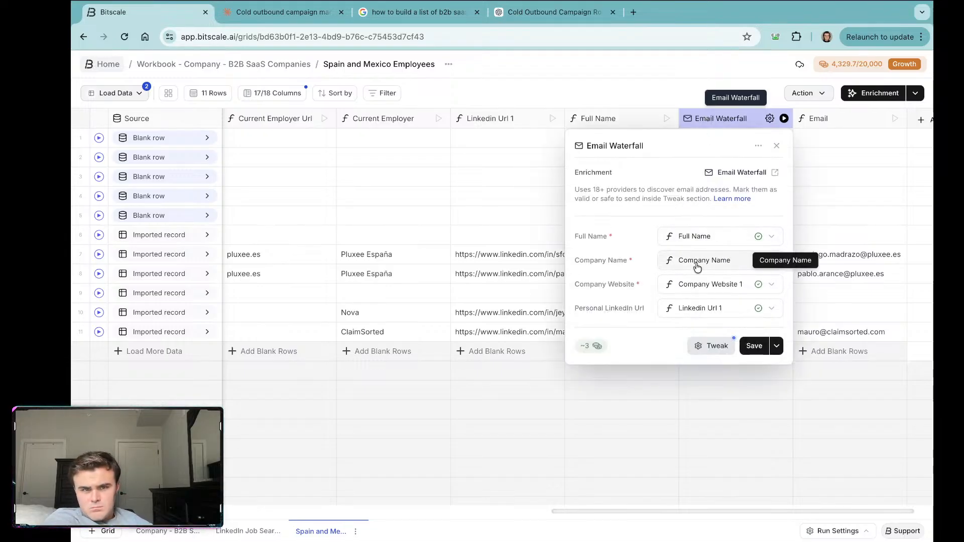
pyautogui.hscroll(-5, 489, 194)
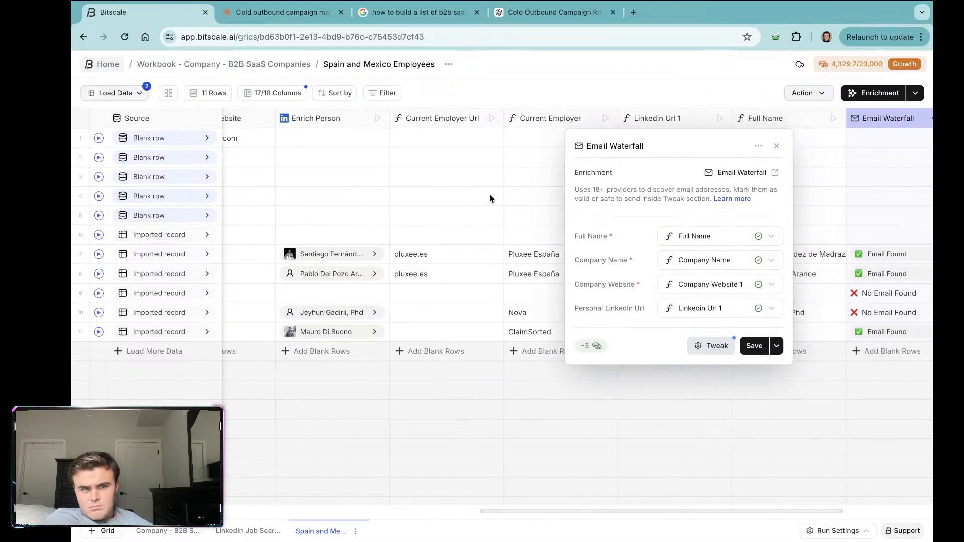
pyautogui.hscroll(-6, 489, 194)
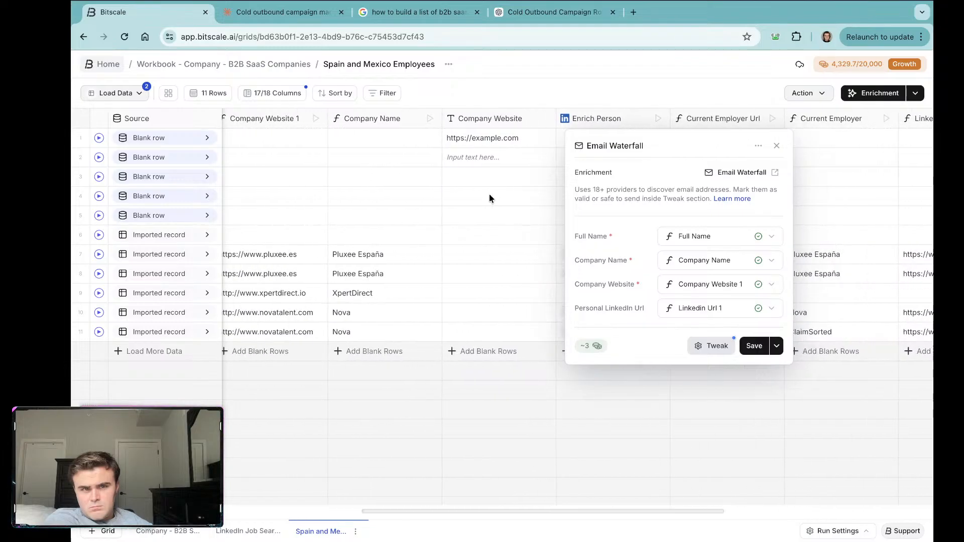
pyautogui.hscroll(-1, 490, 198)
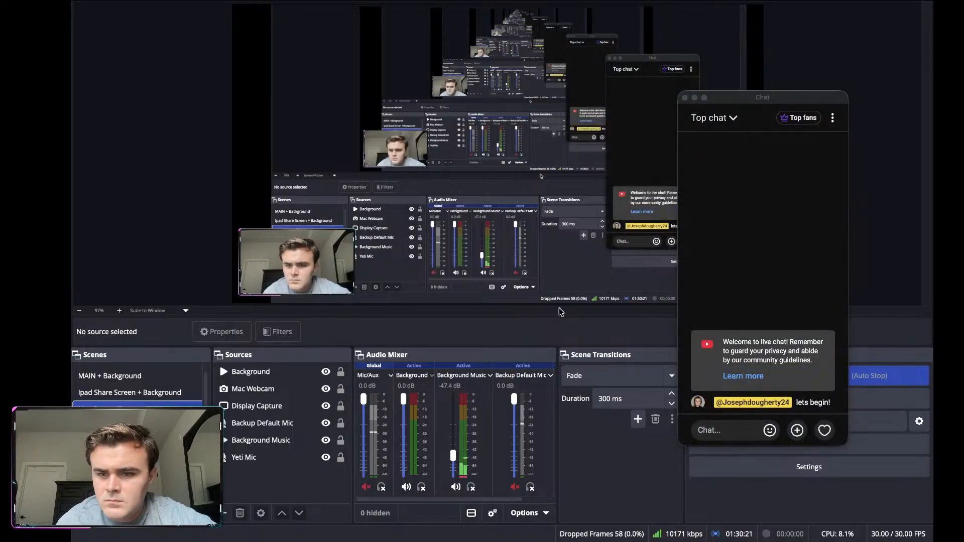
pyautogui.hotkey('ctrl', 'Left')
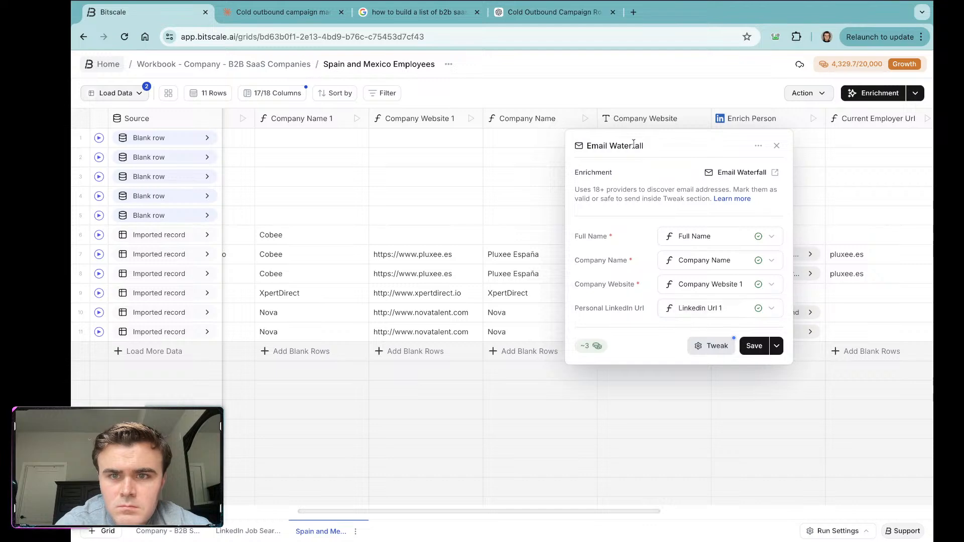
pyautogui.click(752, 347)
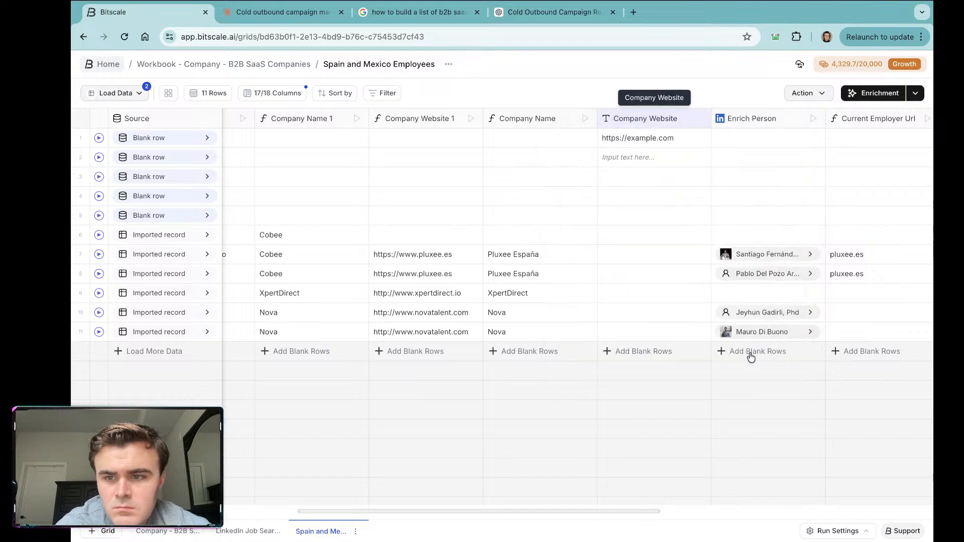
pyautogui.hscroll(10, 724, 307)
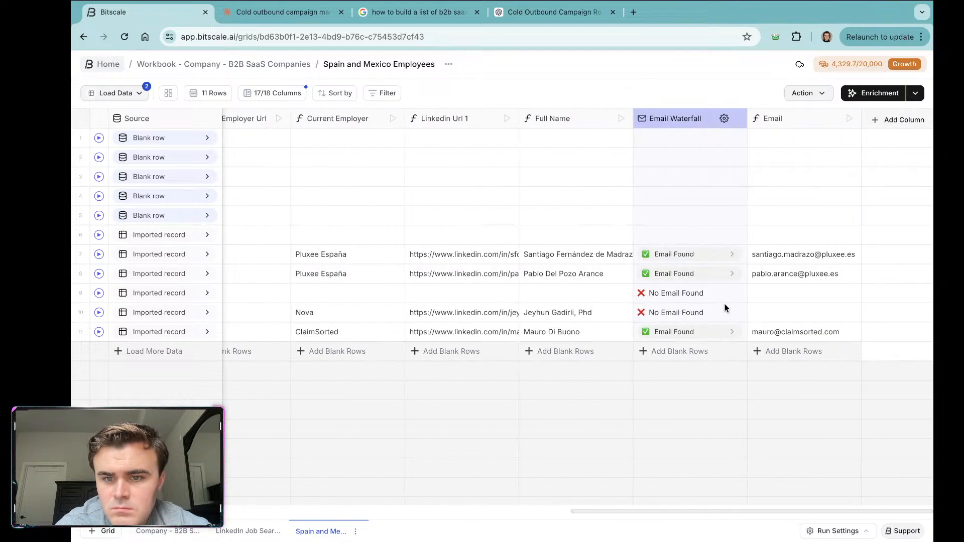
# Step: In the Company - B2B SaaS Companies grid, inspect the first profile in Humara's Find People from Company result and close the details
pyautogui.click(165, 532)
pyautogui.hscroll(5, 660, 344)
pyautogui.hscroll(5, 660, 346)
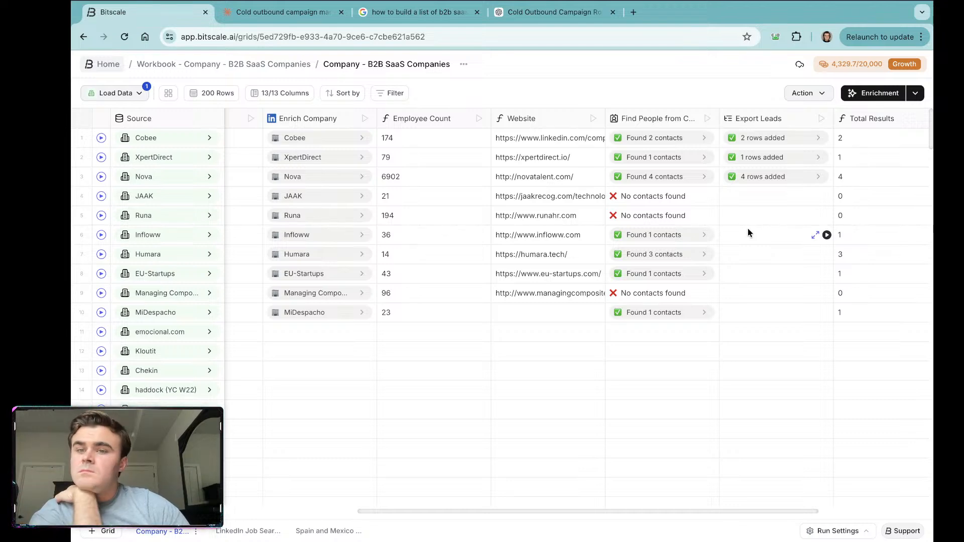
pyautogui.click(655, 254)
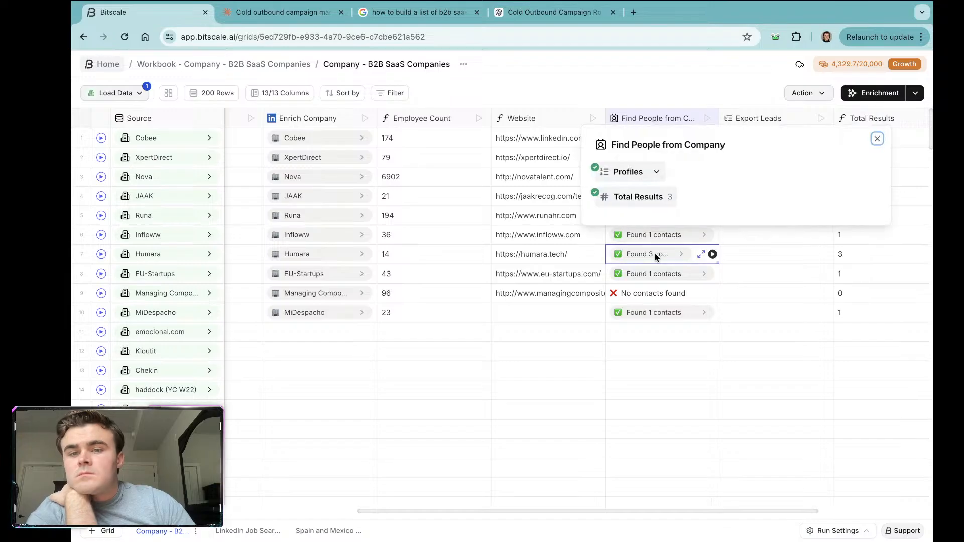
pyautogui.click(653, 175)
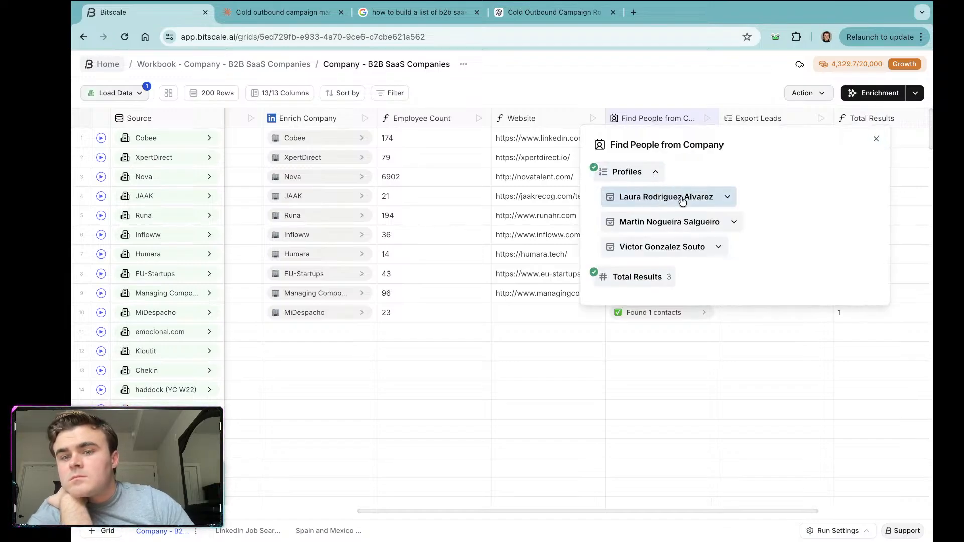
pyautogui.click(728, 197)
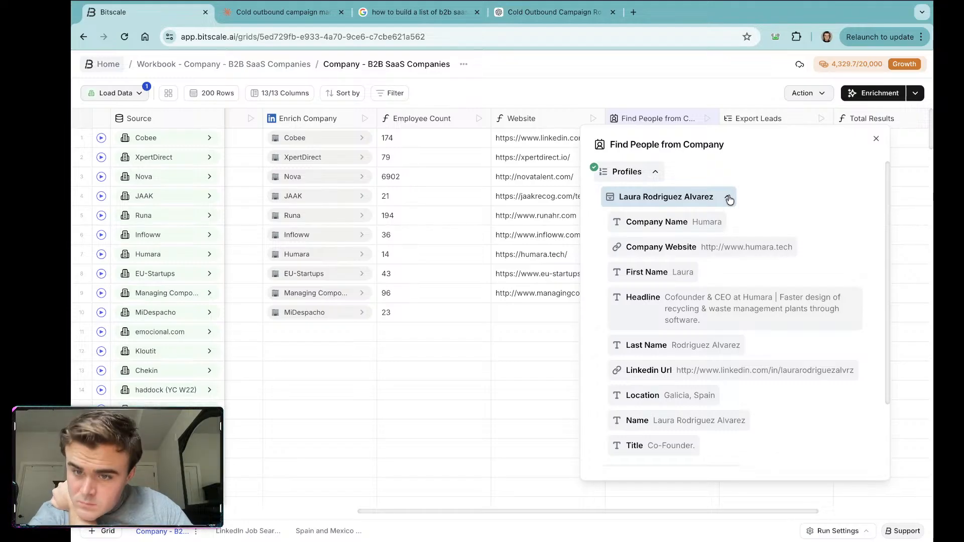
pyautogui.click(728, 198)
pyautogui.click(876, 139)
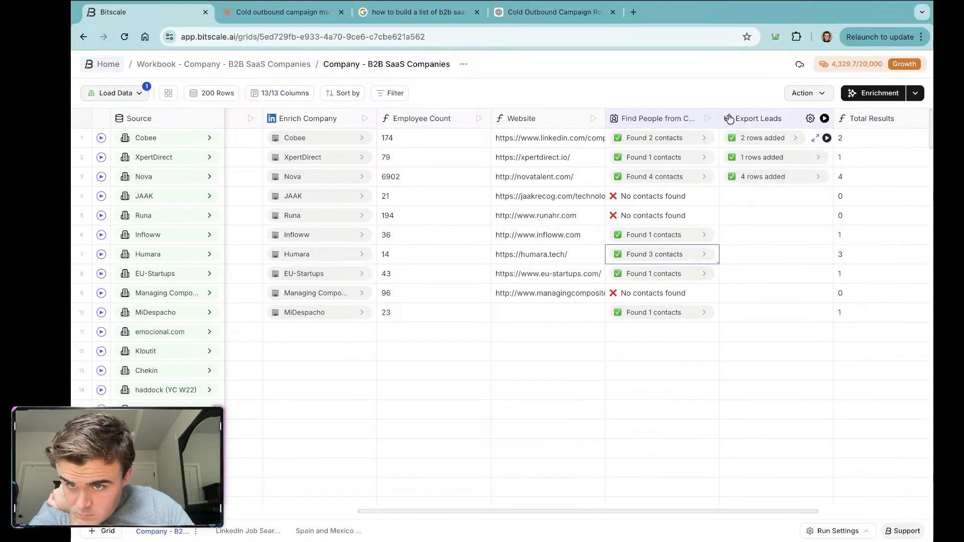
# Step: Review the Export Leads column's settings, including its Delay run and Run Condition options
pyautogui.click(758, 118)
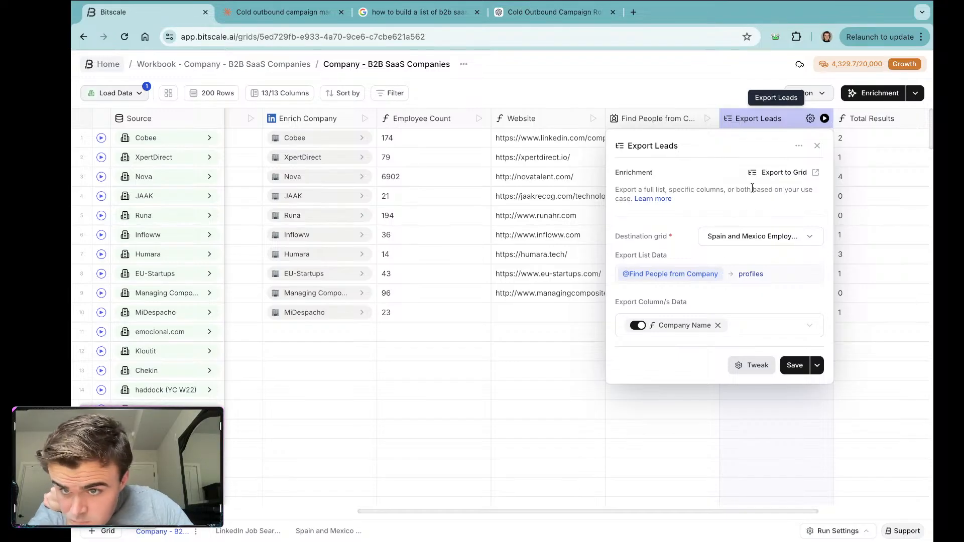
pyautogui.click(810, 119)
pyautogui.click(815, 177)
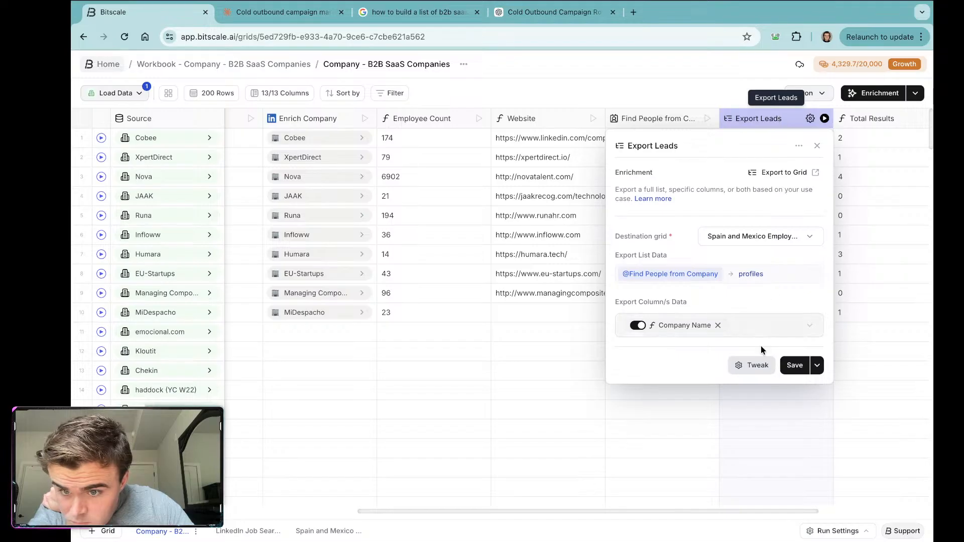
pyautogui.click(753, 371)
pyautogui.click(733, 202)
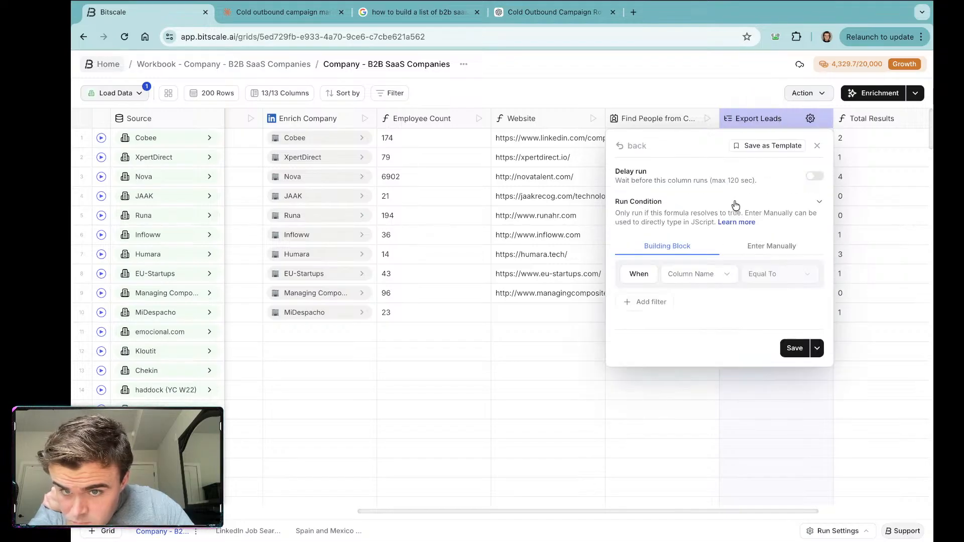
pyautogui.click(735, 204)
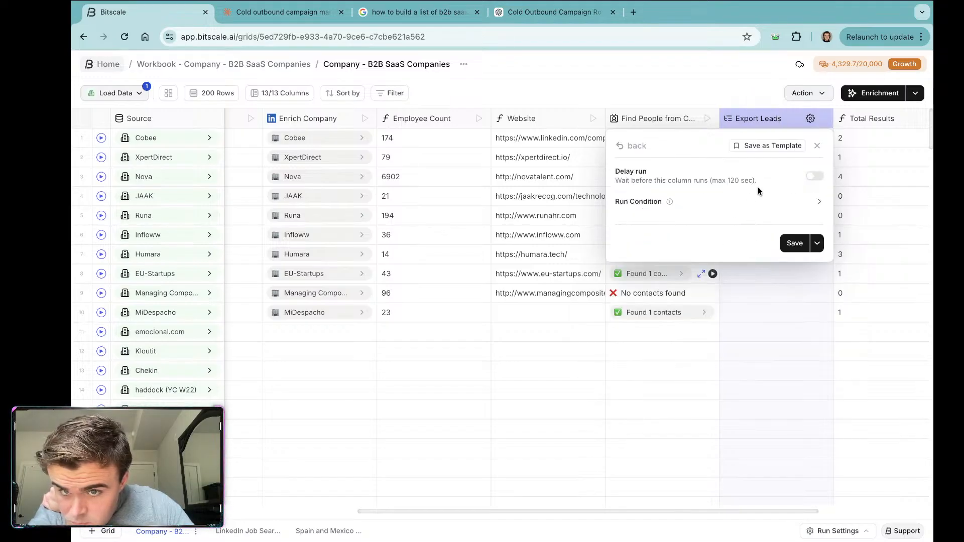
pyautogui.click(617, 149)
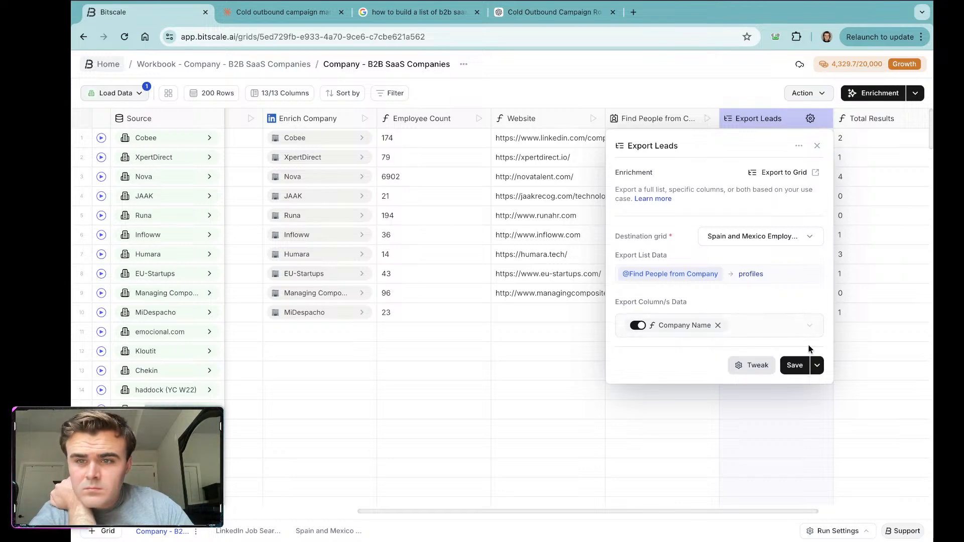
# Step: Look through the Export Leads column's further actions and save-and-run options, and close its settings
pyautogui.click(798, 147)
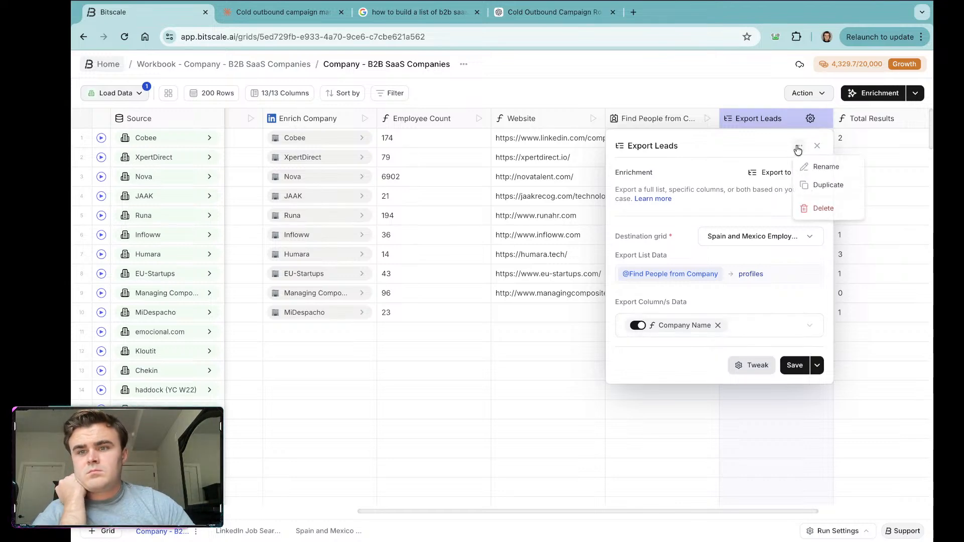
pyautogui.click(755, 151)
pyautogui.click(817, 366)
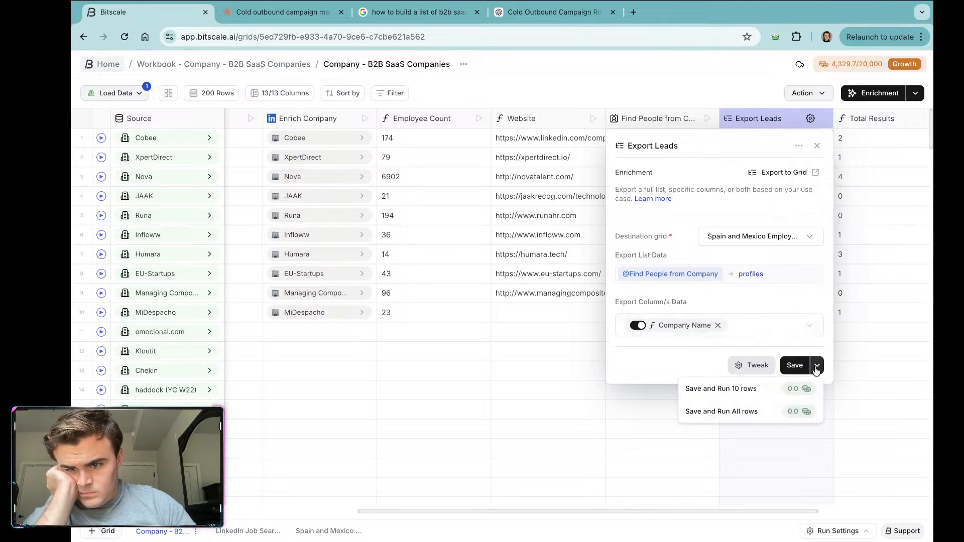
pyautogui.click(723, 160)
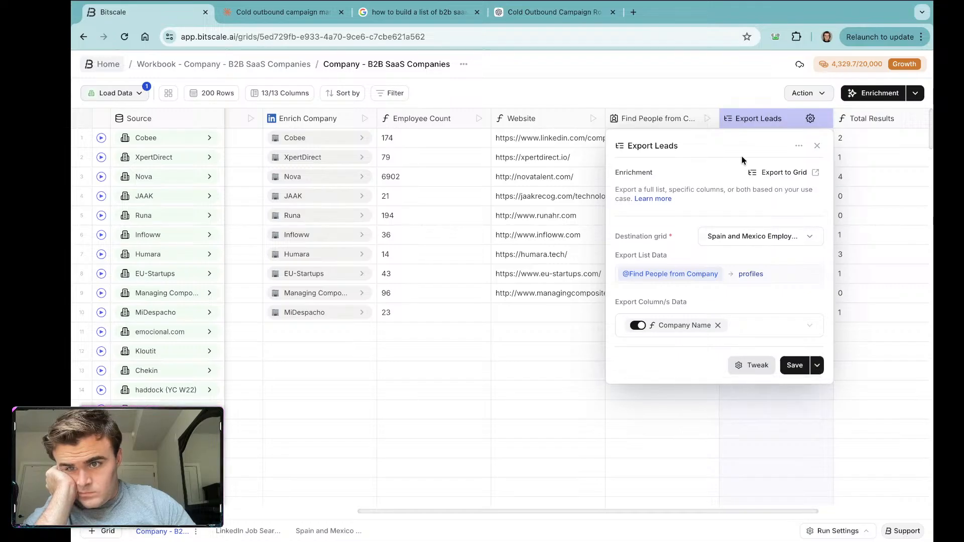
pyautogui.click(810, 119)
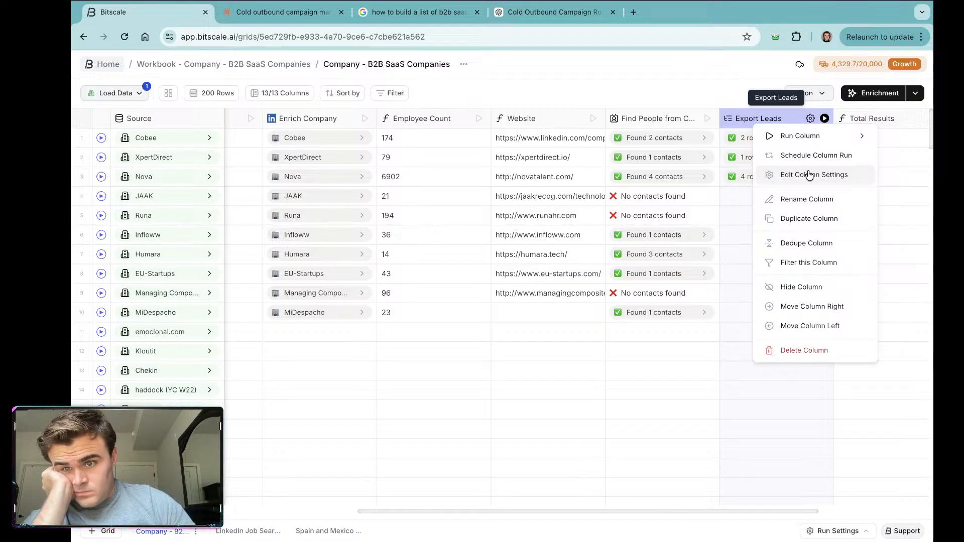
pyautogui.click(809, 175)
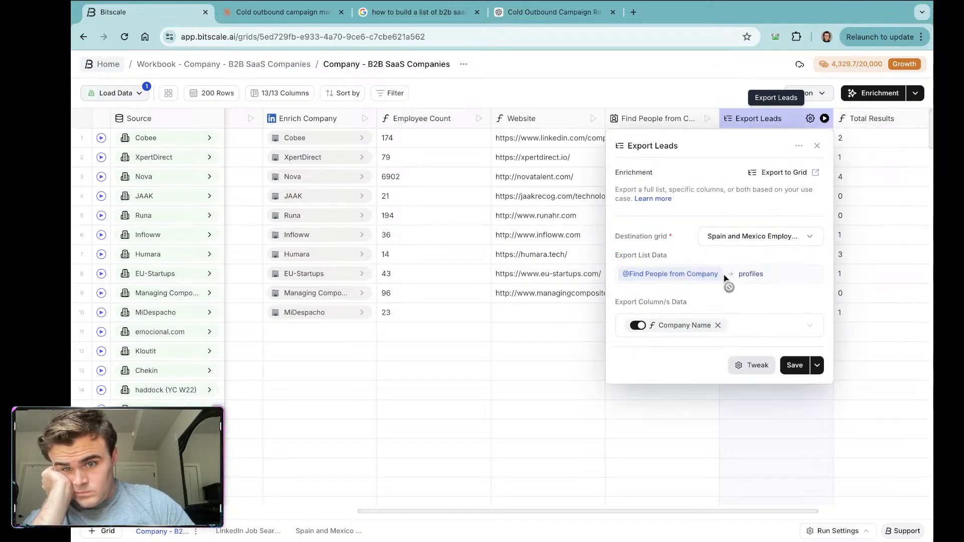
pyautogui.click(817, 146)
# Step: Adjust the Fetch Limit in the Find People from Company enrichment and save its settings
pyautogui.click(642, 120)
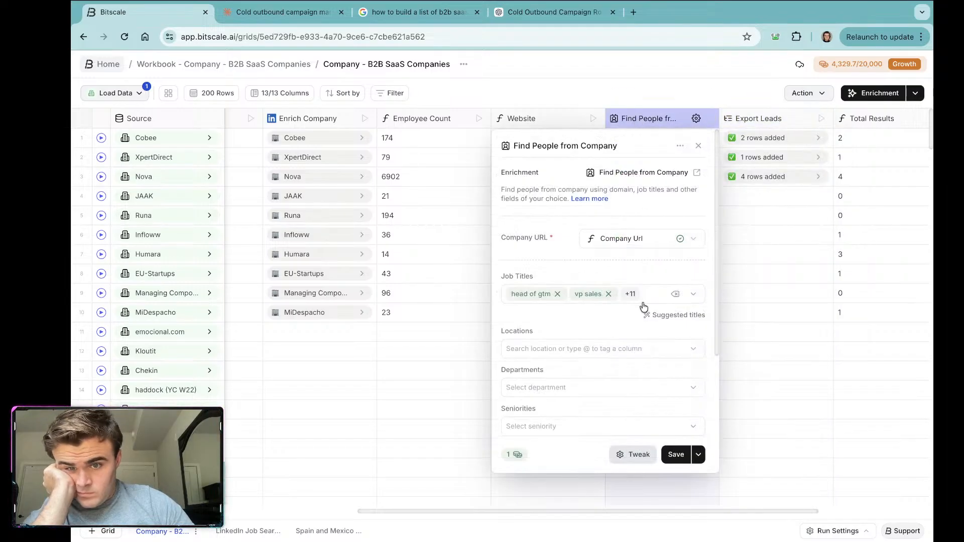
pyautogui.scroll(-4, 623, 319)
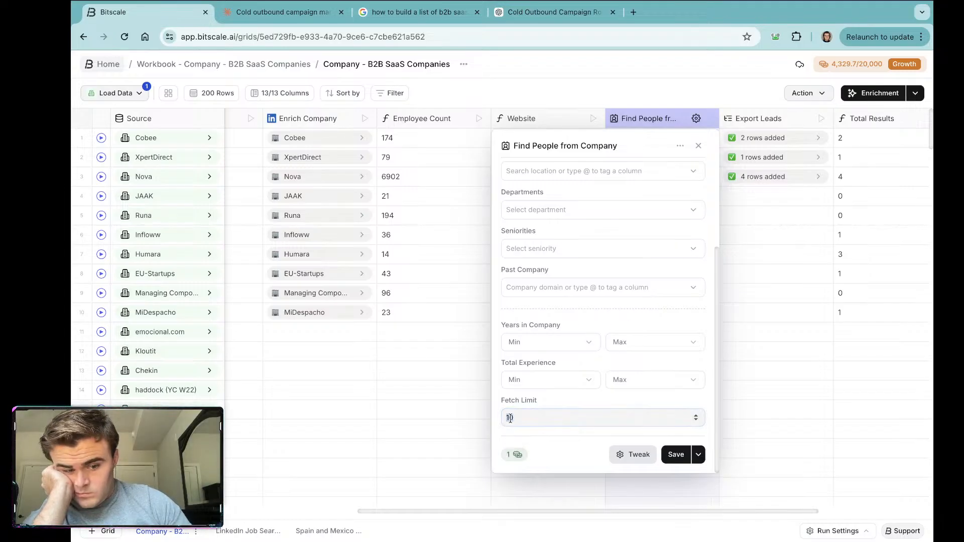
pyautogui.click(676, 455)
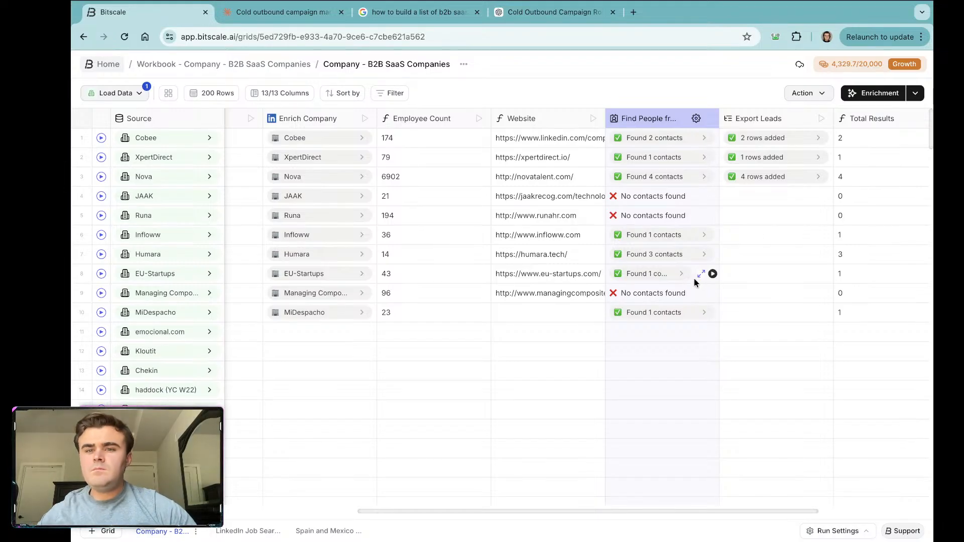
# Step: Rerun Find People from Company and Export Leads for the Nova row, and open the Spain and Mexico Employees grid
pyautogui.click(712, 177)
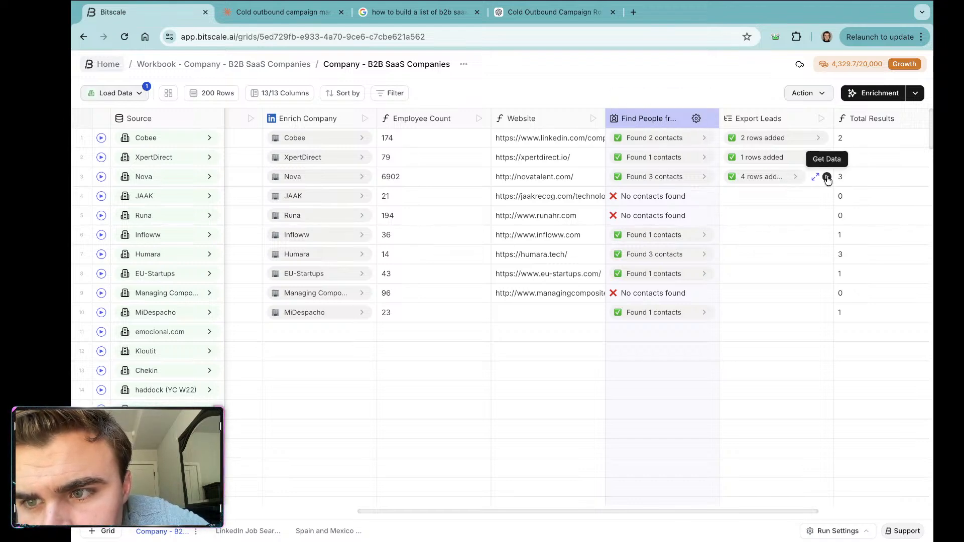
pyautogui.click(827, 179)
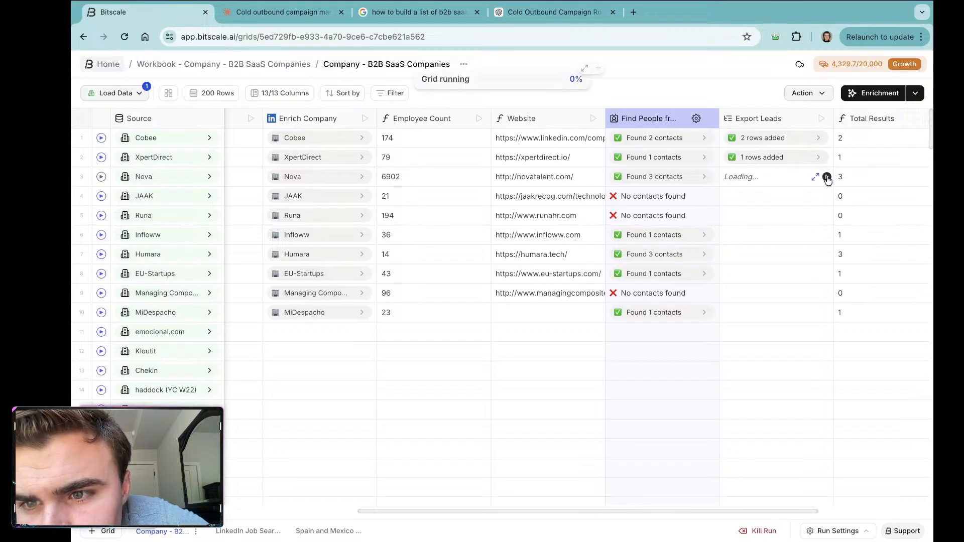
pyautogui.click(312, 535)
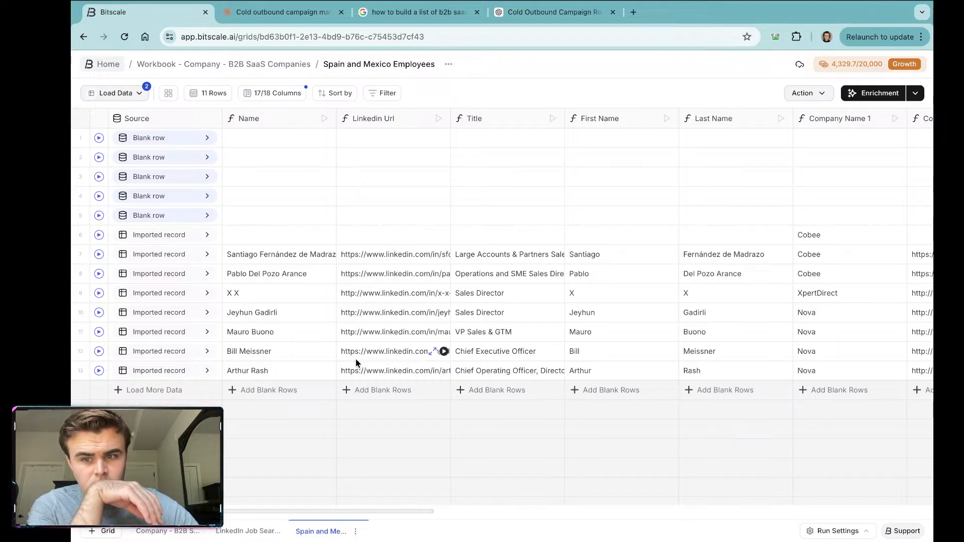
# Step: Delete the newly imported rows 12 and 13 from the Spain and Mexico Employees grid
pyautogui.click(80, 351)
pyautogui.click(80, 370)
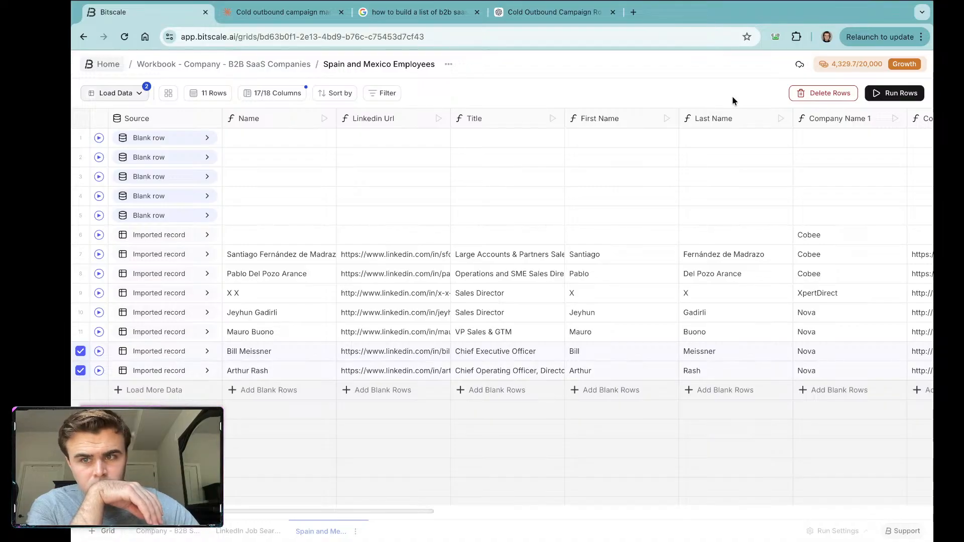
pyautogui.click(824, 93)
pyautogui.click(614, 310)
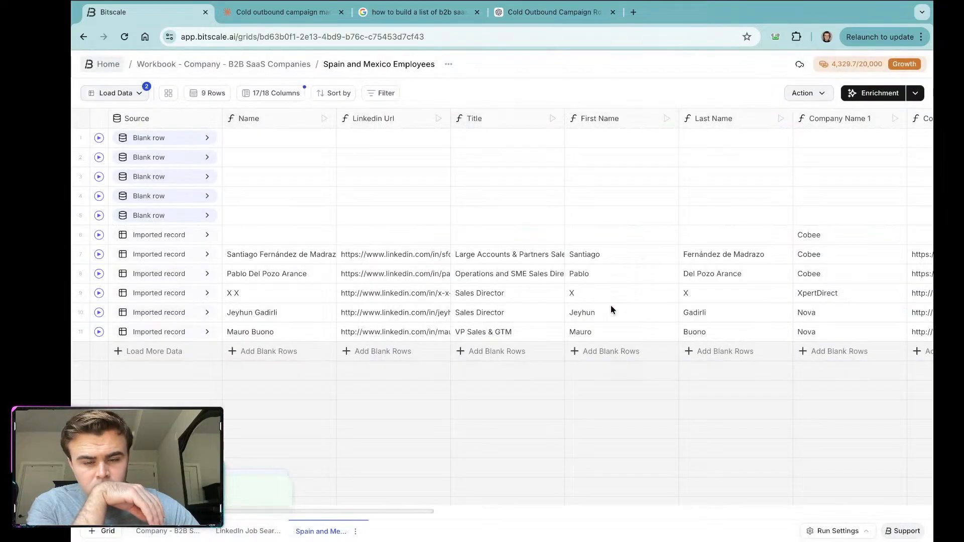
# Step: Return to the Company - B2B SaaS Companies grid and review its company, Find People from Company and Export Leads columns
pyautogui.click(168, 531)
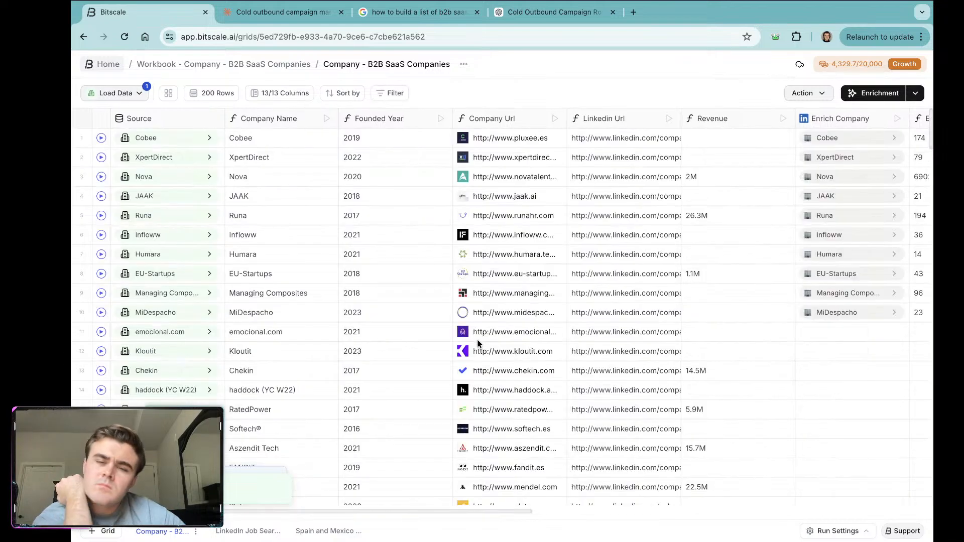
pyautogui.hscroll(3, 773, 263)
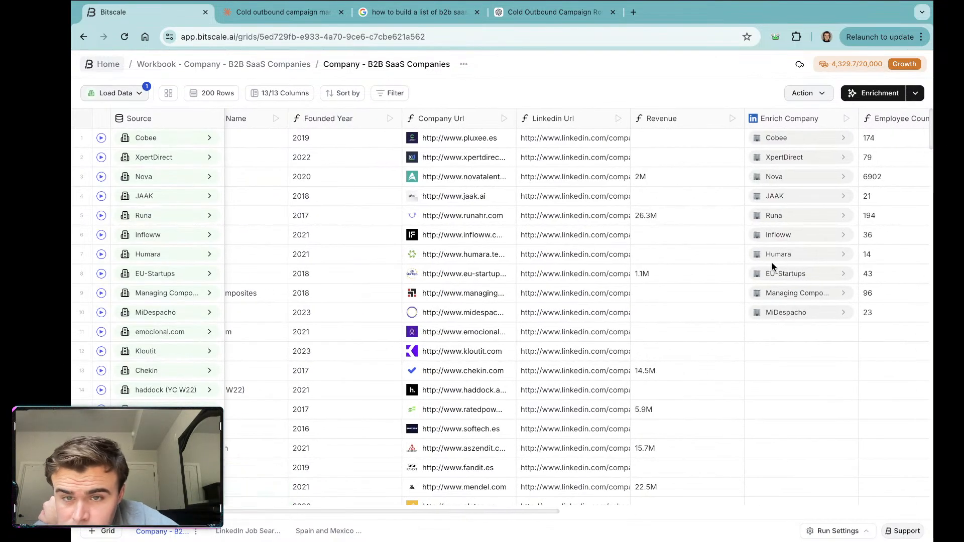
pyautogui.hscroll(3, 772, 264)
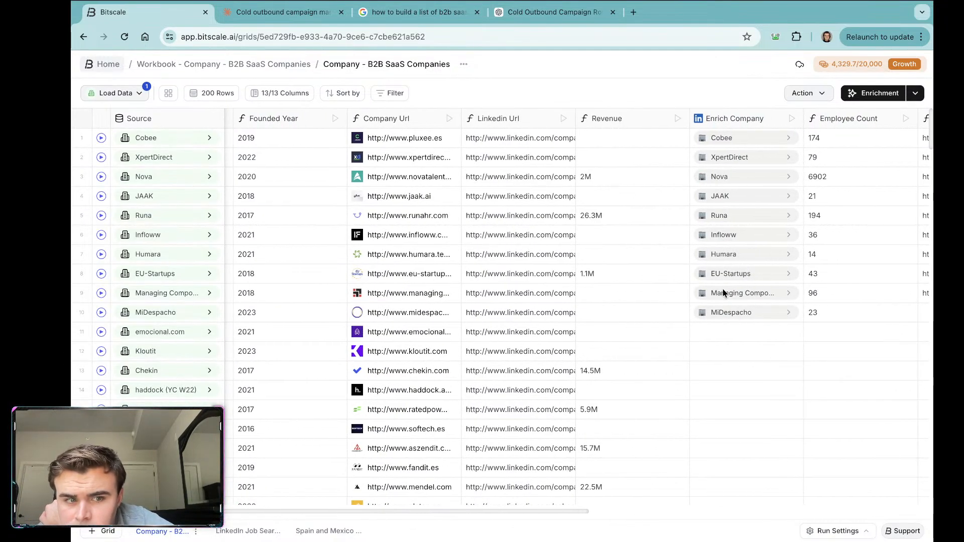
pyautogui.hscroll(2, 761, 332)
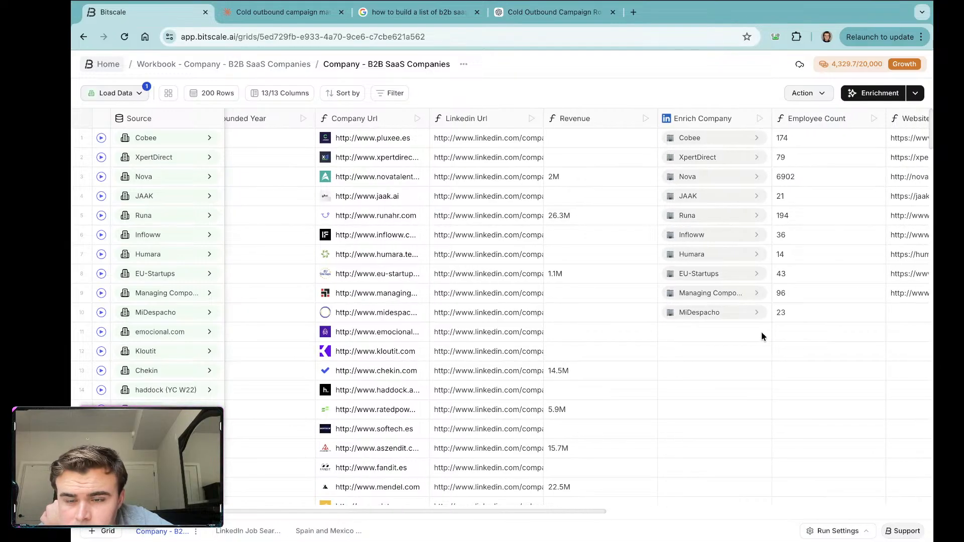
pyautogui.hscroll(15, 761, 335)
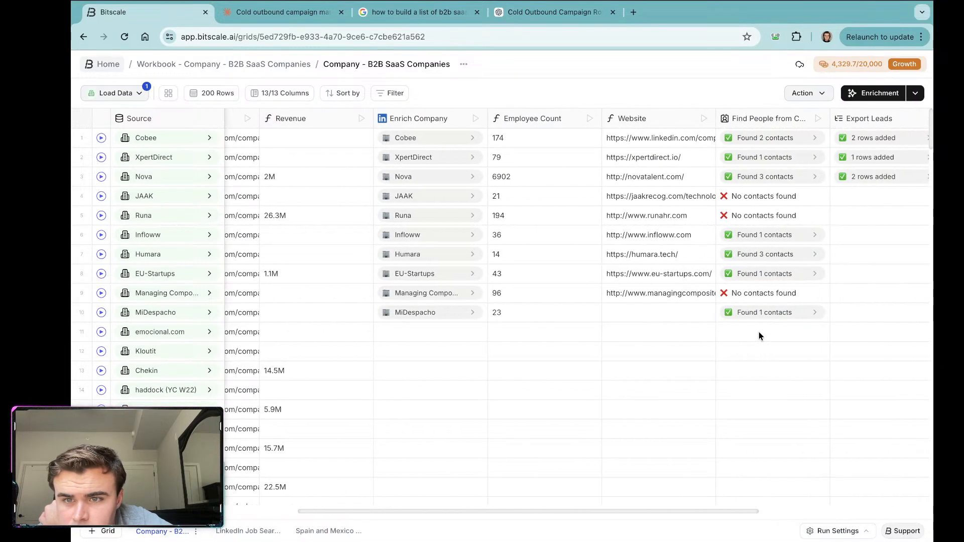
# Step: Rerun Find People from Company for rows 4 to 9, covering JAAK, Runa, Infloww, Humara, EU-Startups and the Managing Compo... company
pyautogui.hscroll(4, 759, 336)
pyautogui.moveTo(743, 236)
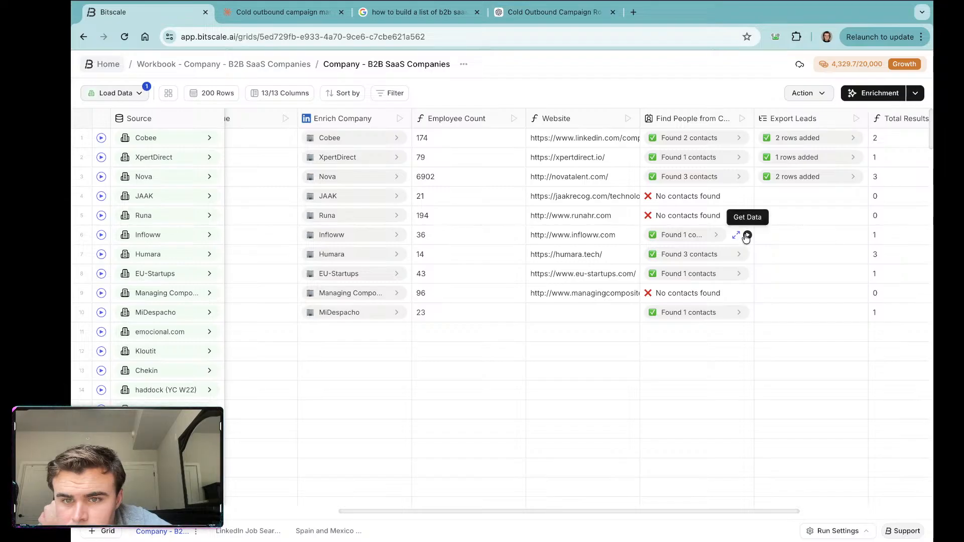
pyautogui.click(746, 236)
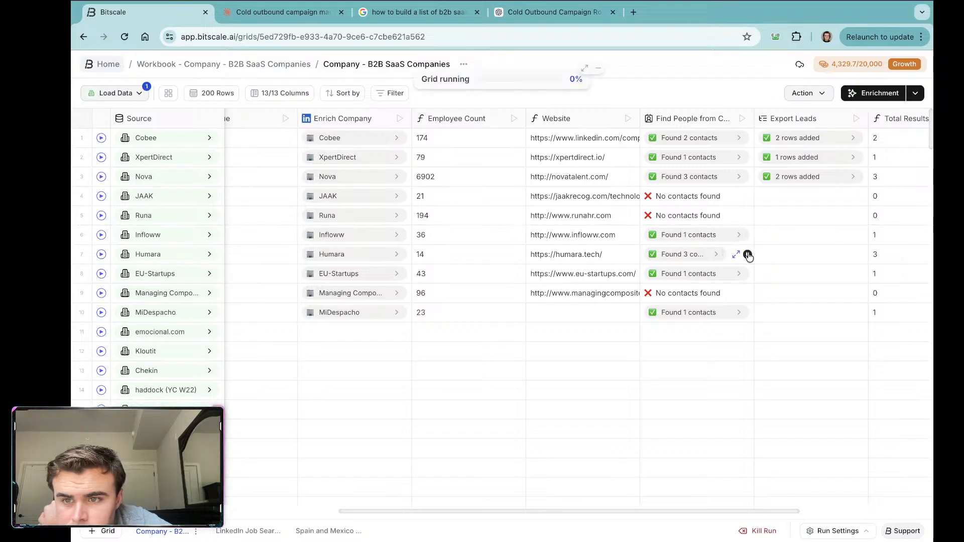
pyautogui.click(748, 254)
pyautogui.click(748, 273)
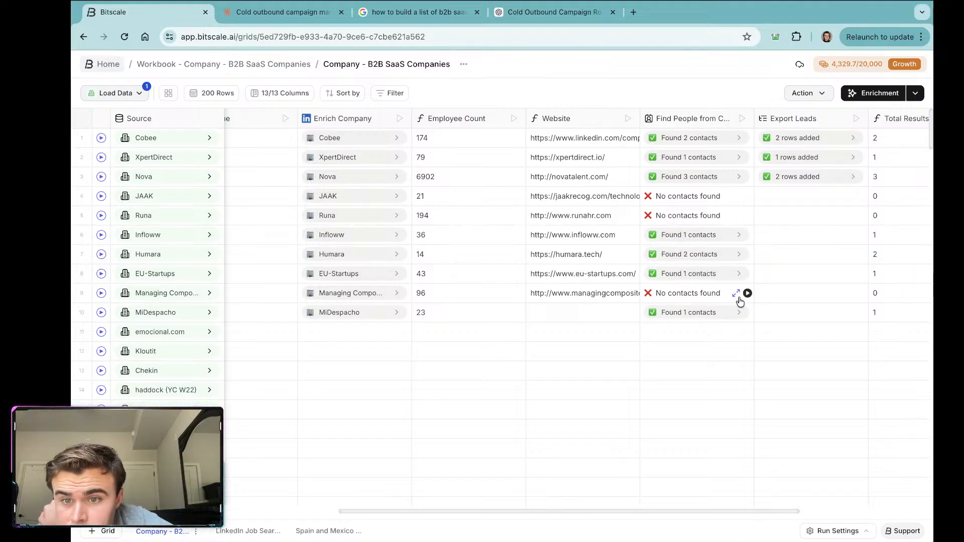
pyautogui.click(746, 294)
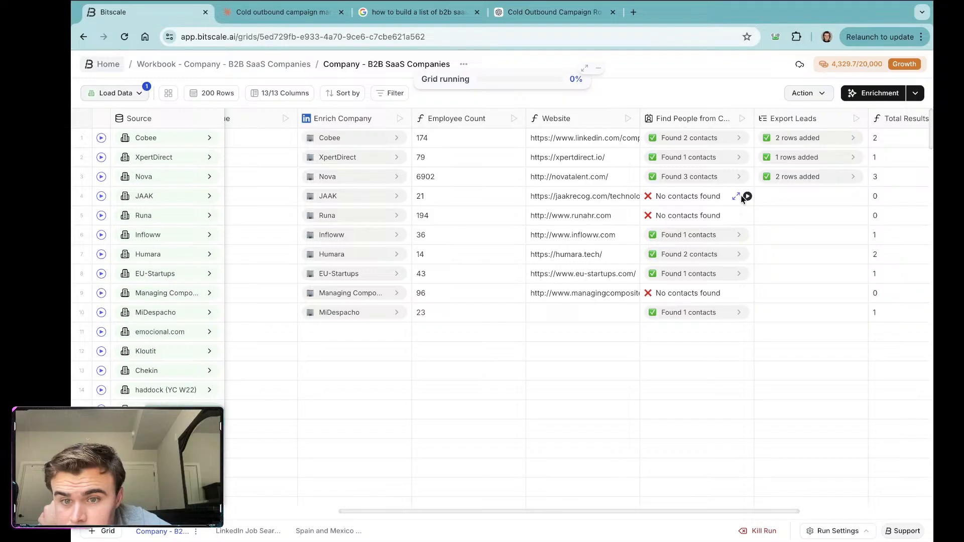
pyautogui.click(747, 197)
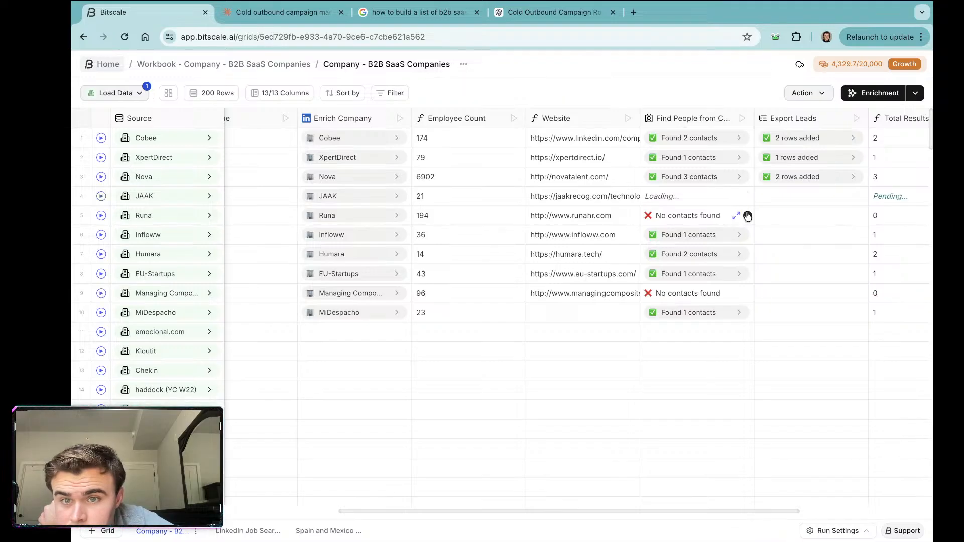
pyautogui.click(748, 216)
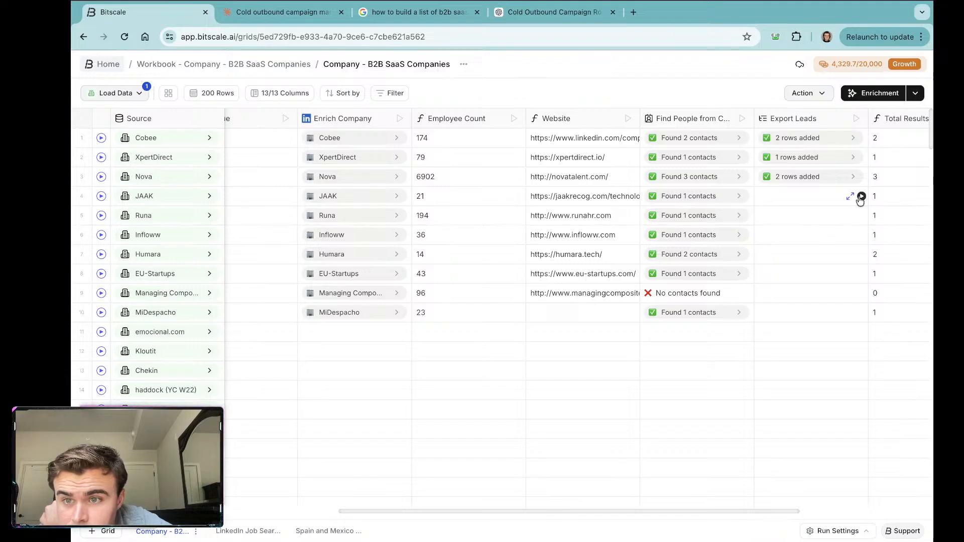
# Step: Run Export Leads for the JAAK, Runa, Infloww, Humara and EU-Startups rows
pyautogui.click(861, 197)
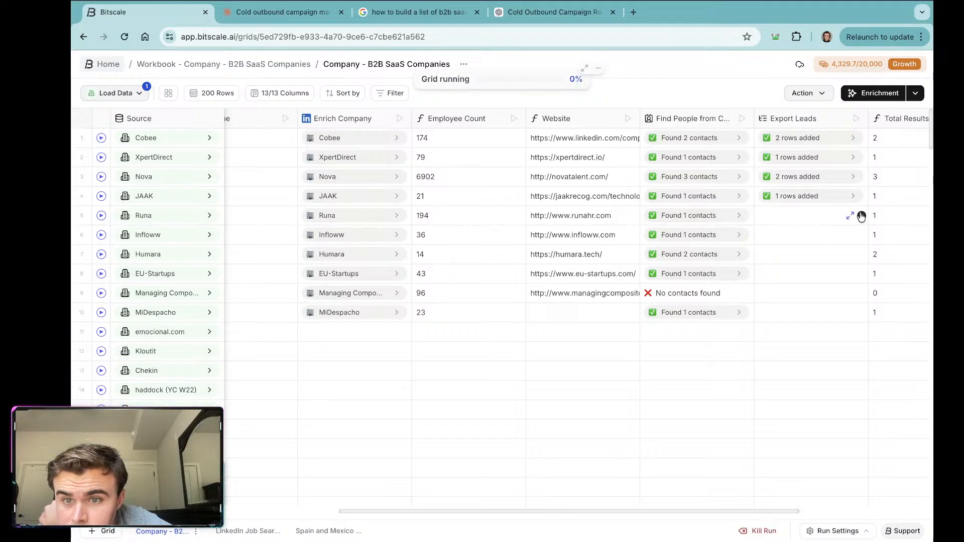
pyautogui.click(861, 216)
pyautogui.click(861, 235)
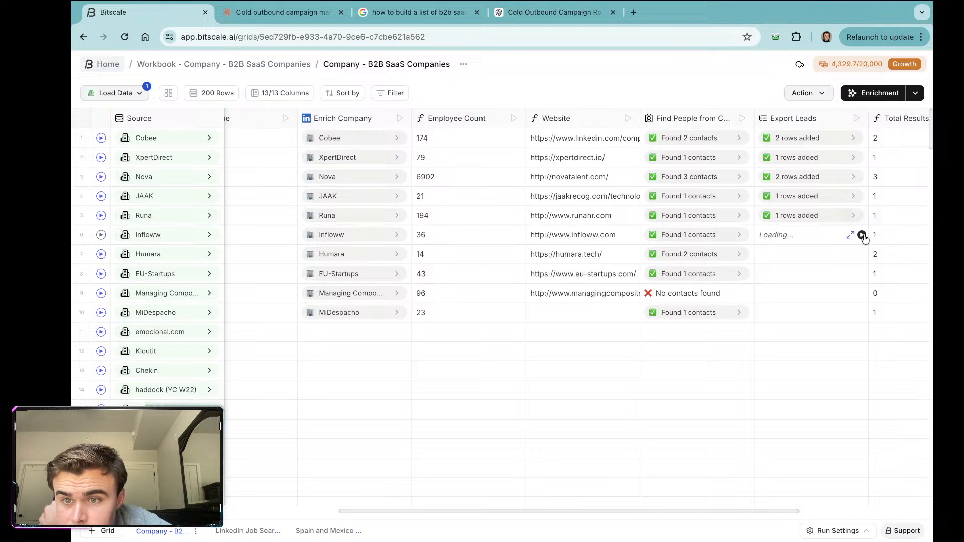
pyautogui.click(861, 255)
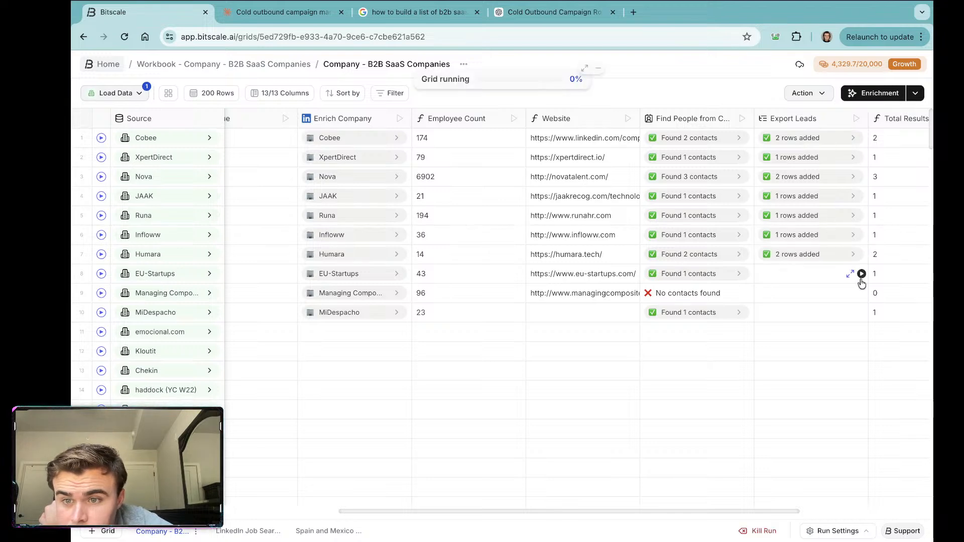
# Step: Rerun Find People from Company for rows 9 and 10, and run Export Leads for the MiDespacho row
pyautogui.click(748, 293)
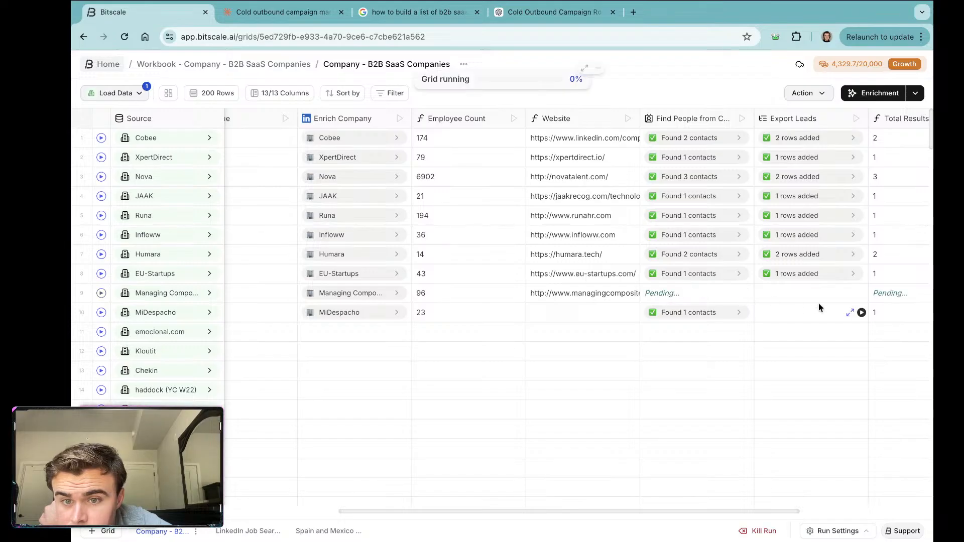
pyautogui.click(747, 312)
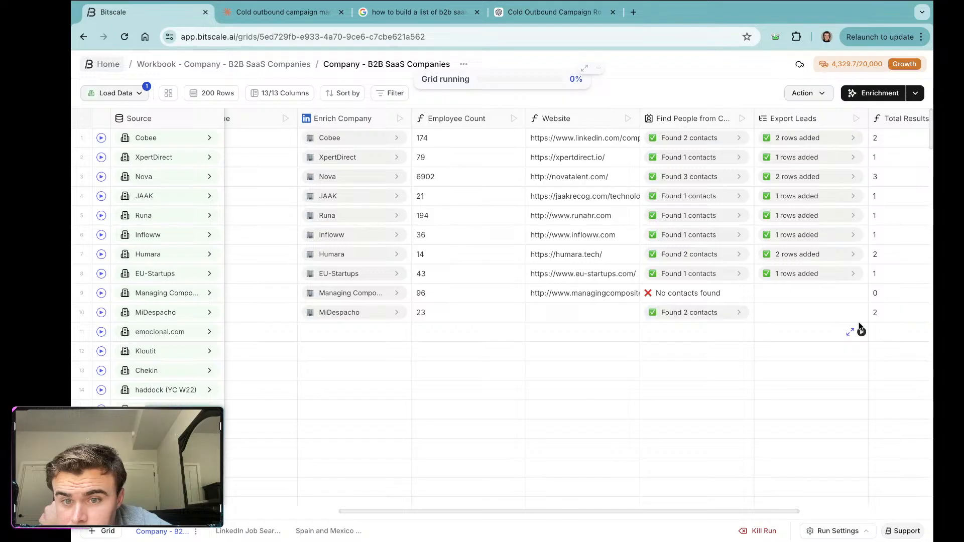
pyautogui.moveTo(862, 314)
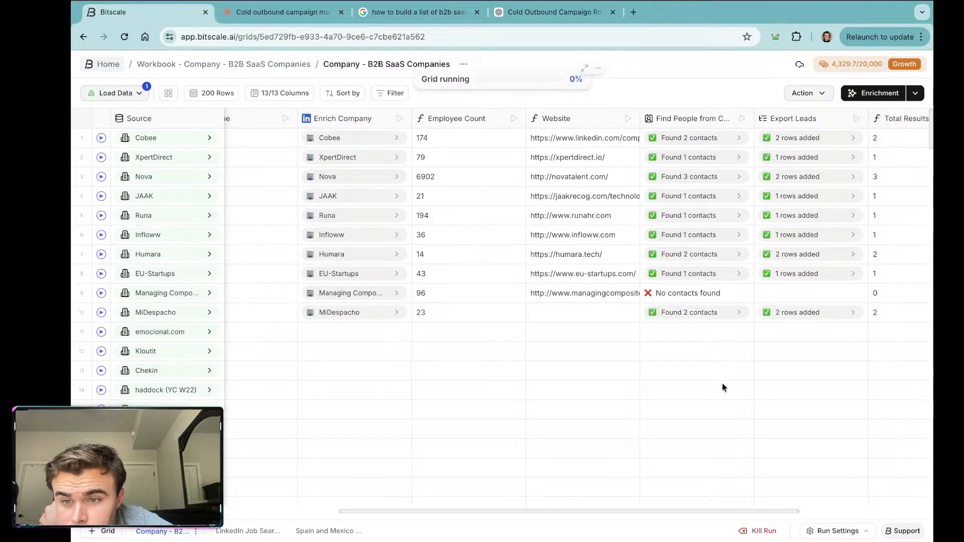
# Step: Open the Spain and Mexico Employees grid and run Enrich Person for the imported contacts from JAAK down to the last MiDespacho row
pyautogui.click(328, 531)
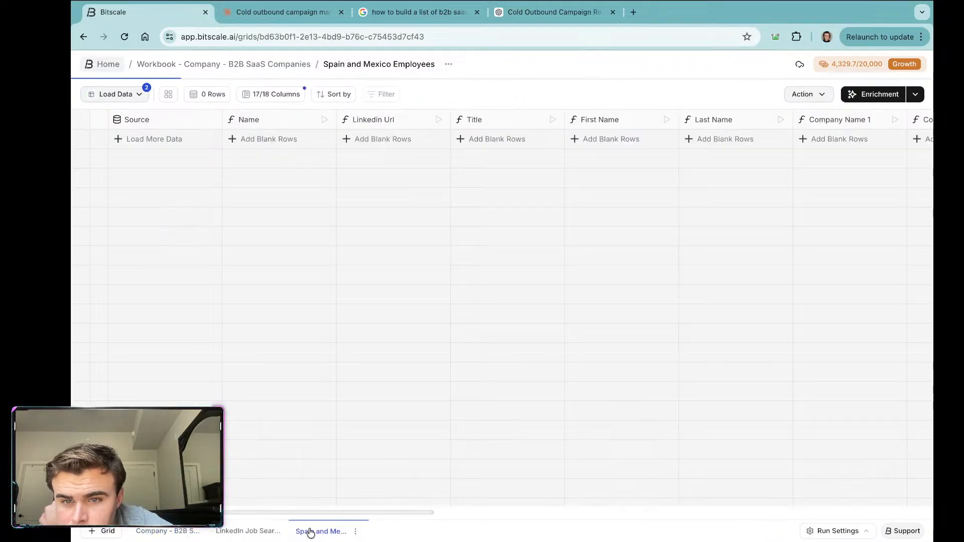
pyautogui.scroll(-1, 547, 208)
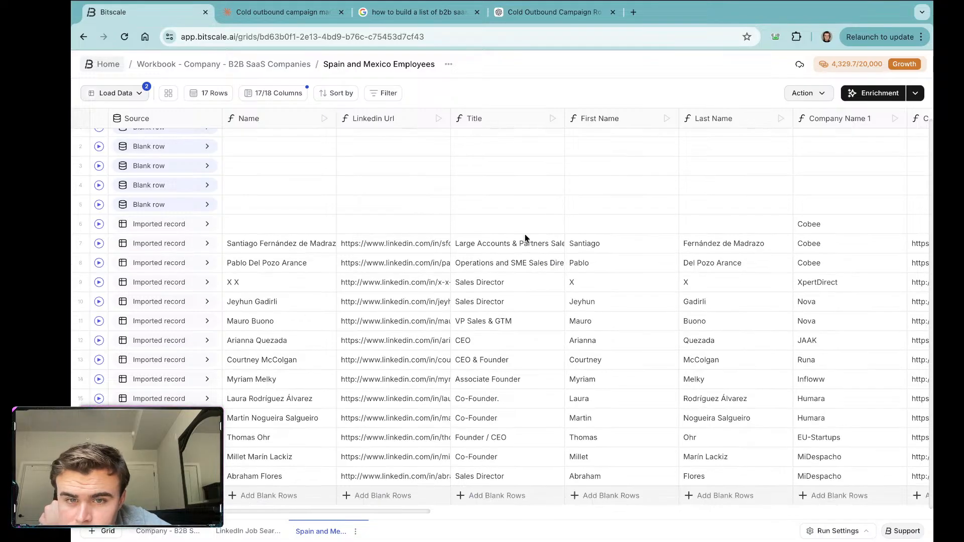
pyautogui.hscroll(10, 566, 312)
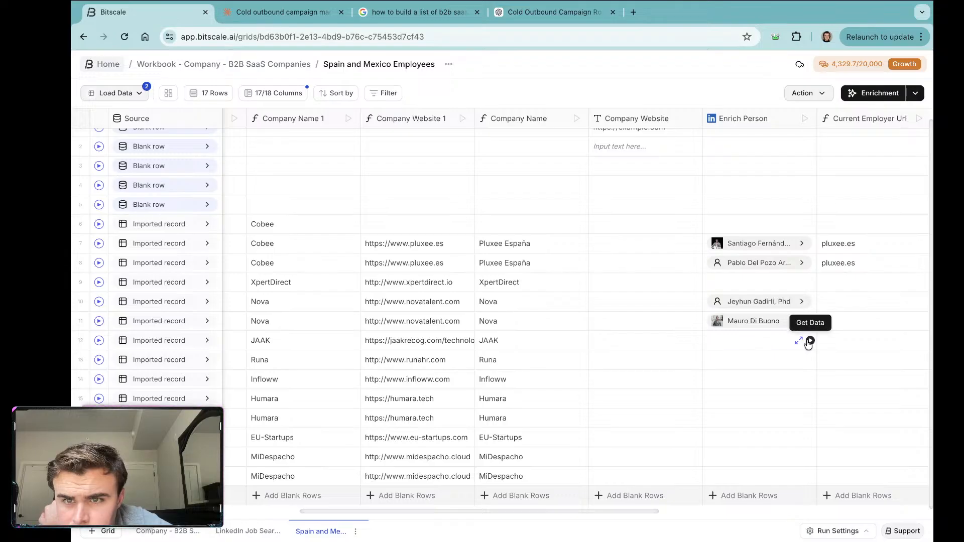
pyautogui.click(810, 342)
pyautogui.click(810, 360)
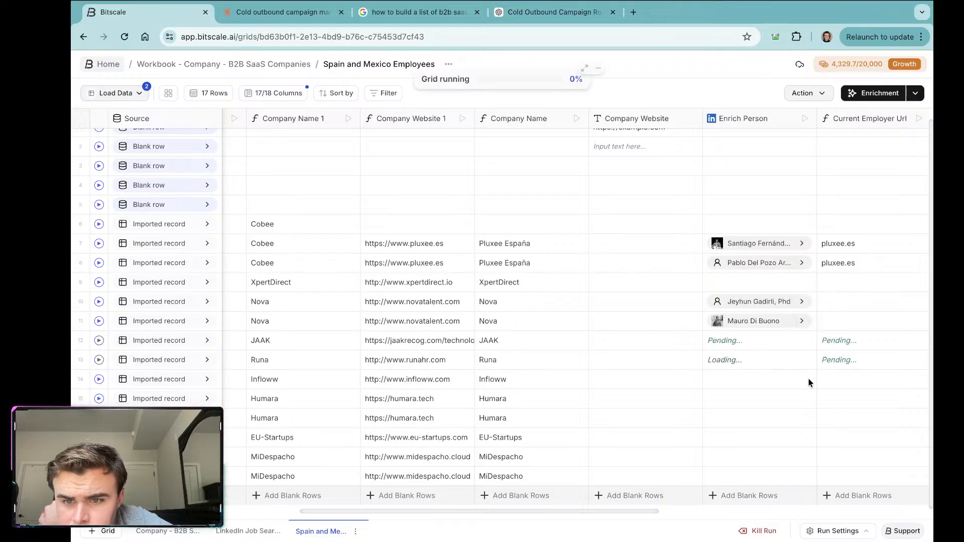
pyautogui.click(810, 380)
pyautogui.click(810, 399)
pyautogui.click(809, 419)
pyautogui.click(810, 438)
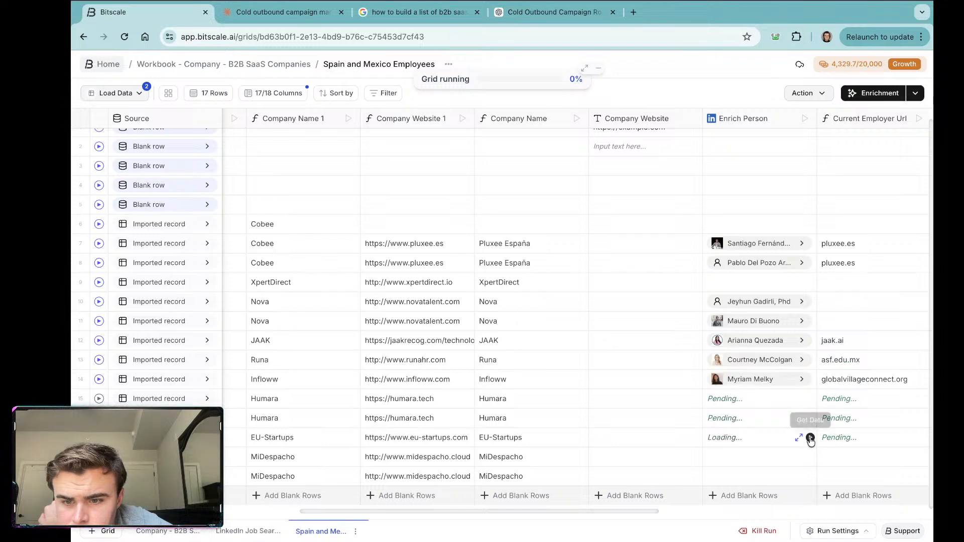
pyautogui.click(809, 458)
pyautogui.click(810, 476)
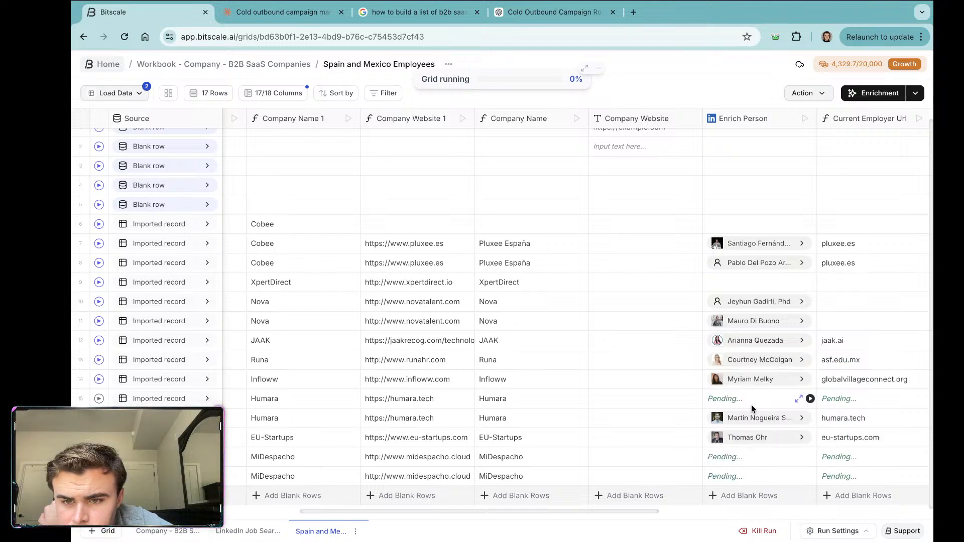
# Step: Run the Email Waterfall for the imported contacts from the JAAK row down to the last MiDespacho row
pyautogui.hscroll(5, 751, 404)
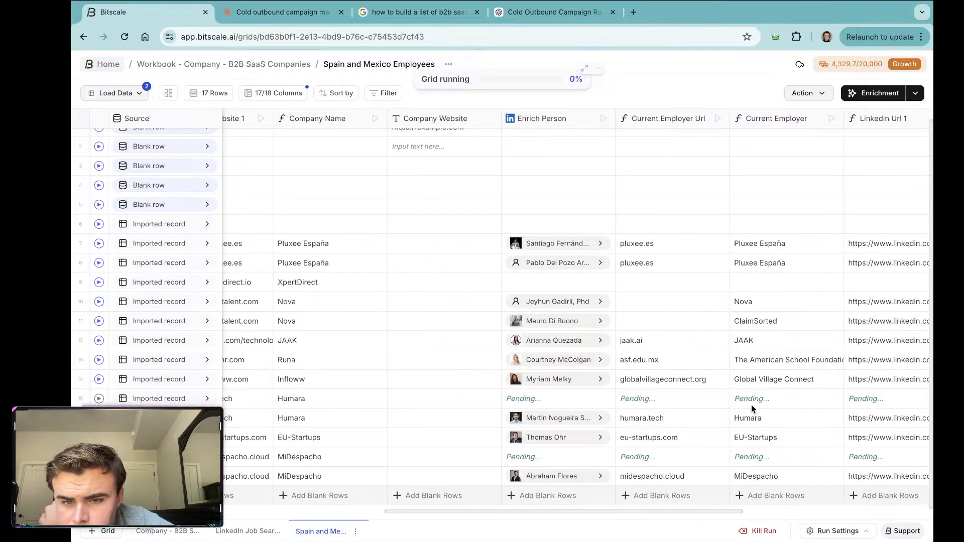
pyautogui.hscroll(2, 751, 407)
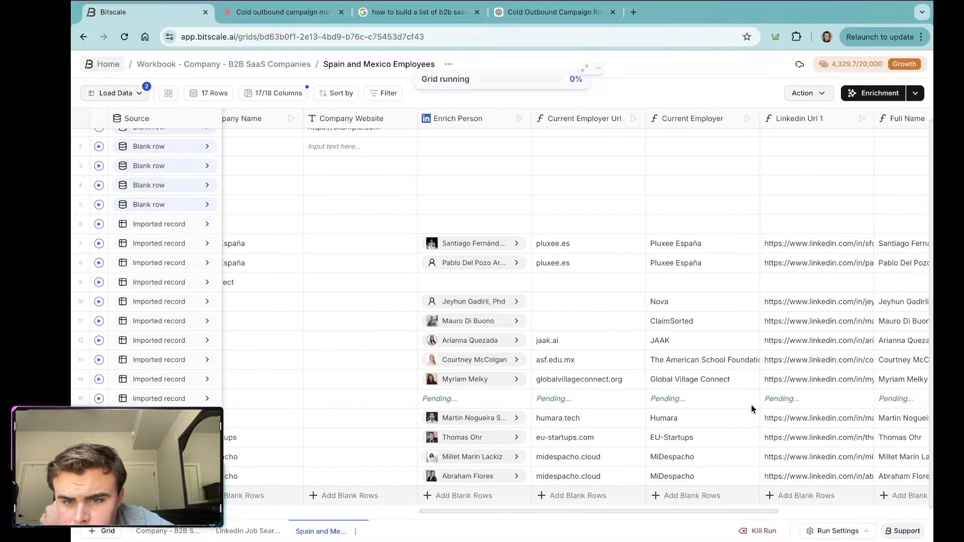
pyautogui.hscroll(2, 752, 406)
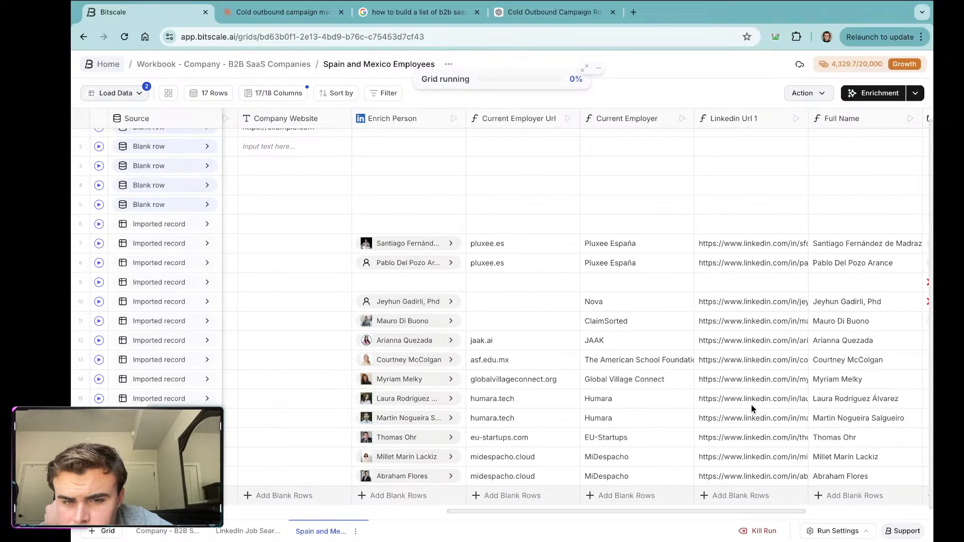
pyautogui.hscroll(2, 752, 408)
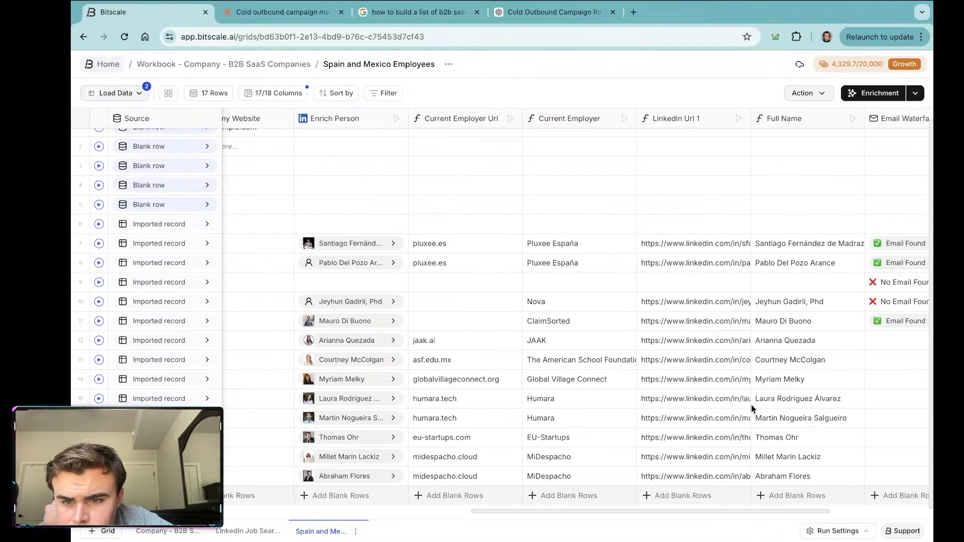
pyautogui.hscroll(3, 751, 405)
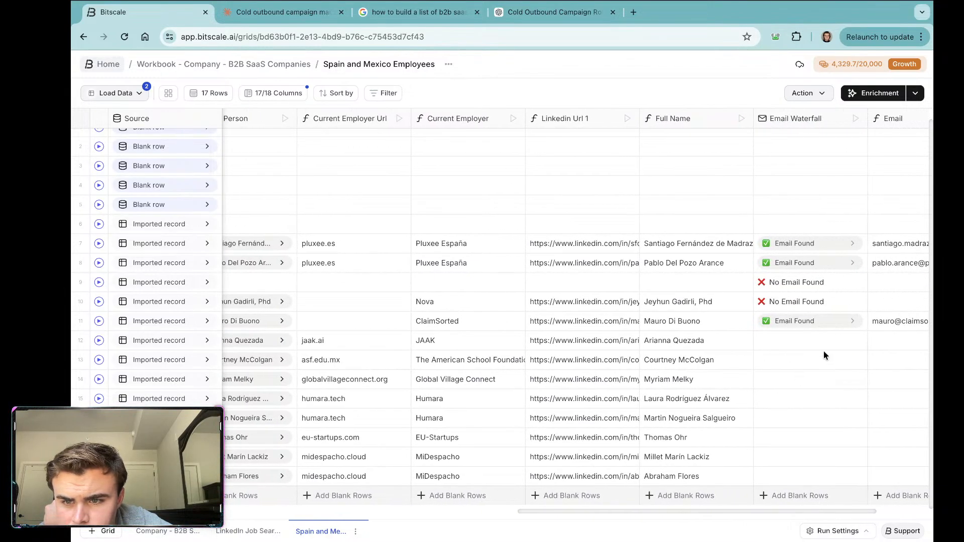
pyautogui.click(860, 340)
pyautogui.click(861, 360)
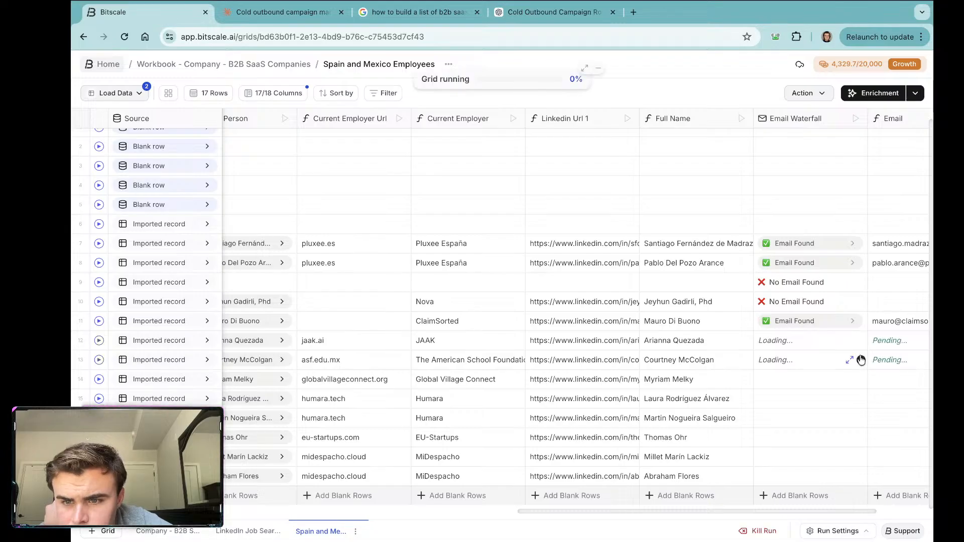
pyautogui.click(861, 379)
pyautogui.click(861, 399)
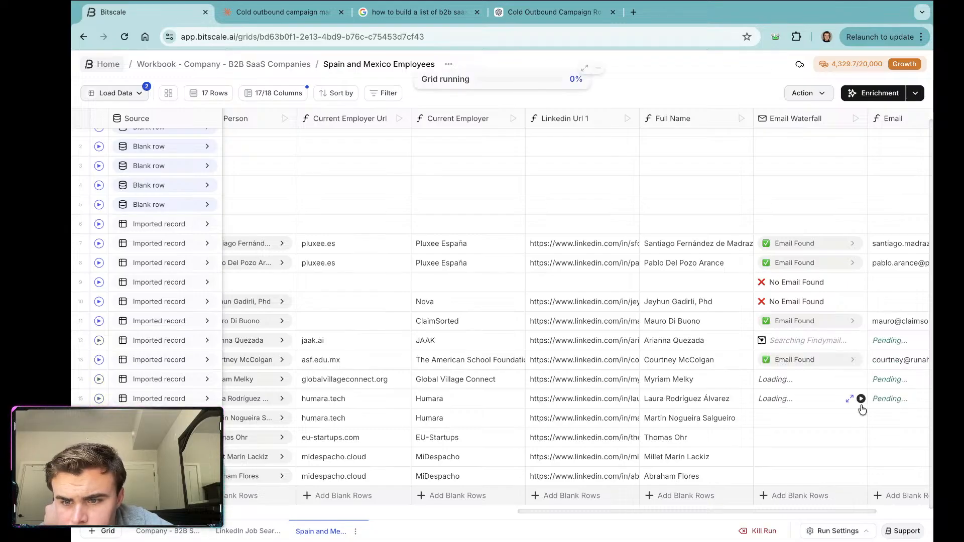
pyautogui.click(861, 419)
pyautogui.click(861, 437)
pyautogui.click(860, 457)
pyautogui.click(860, 476)
# Step: Add the Invalid Email and Status fields as columns from the Email Waterfall result of the ClaimSorted contact in row 11
pyautogui.hscroll(3, 740, 407)
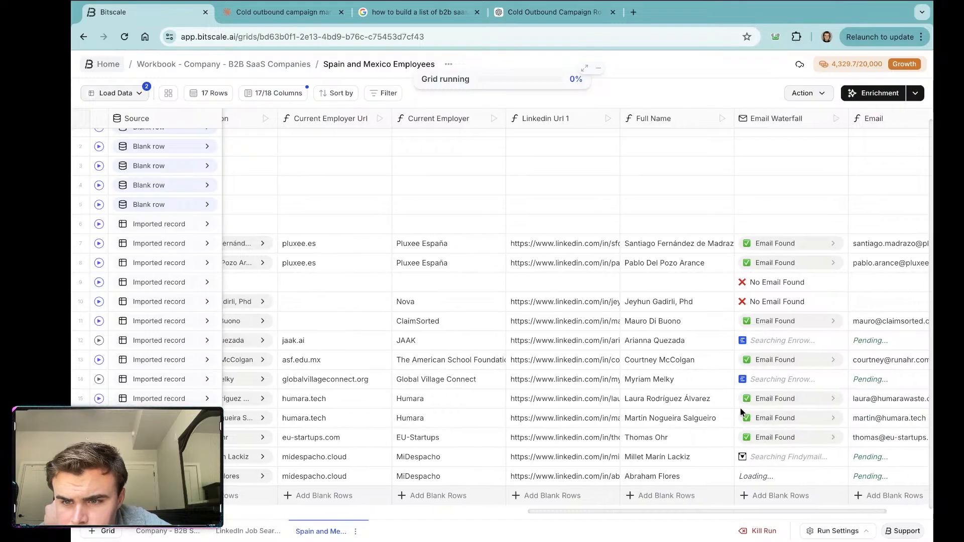
pyautogui.hscroll(2, 741, 412)
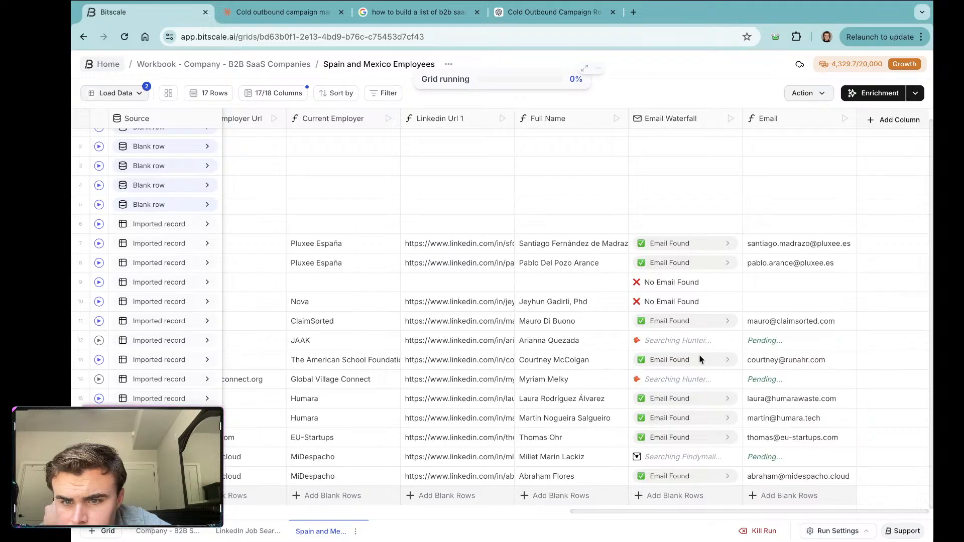
pyautogui.click(684, 324)
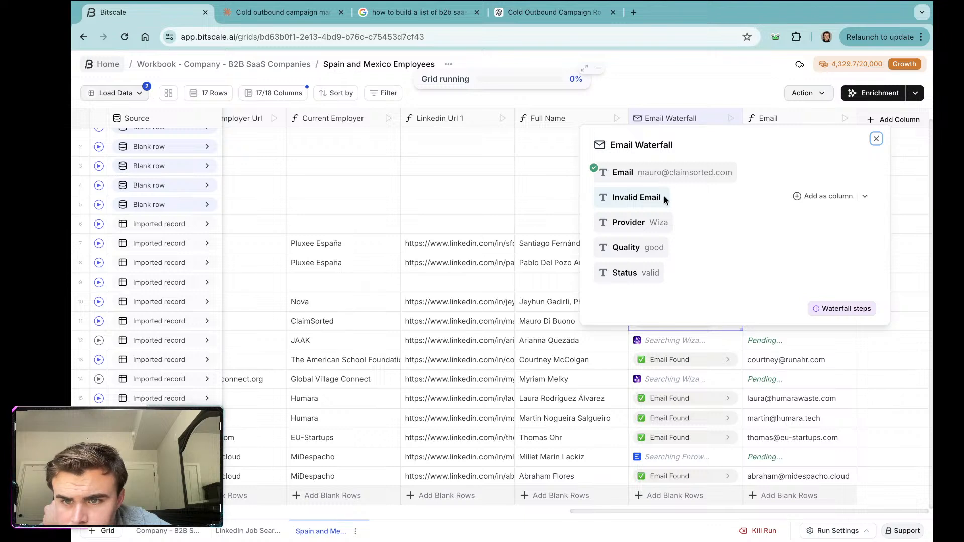
pyautogui.click(803, 197)
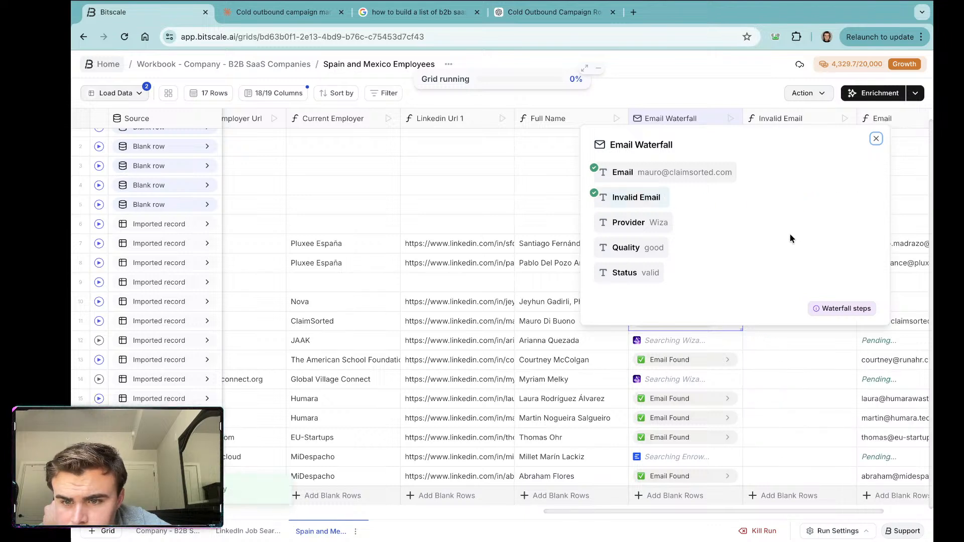
pyautogui.moveTo(693, 249)
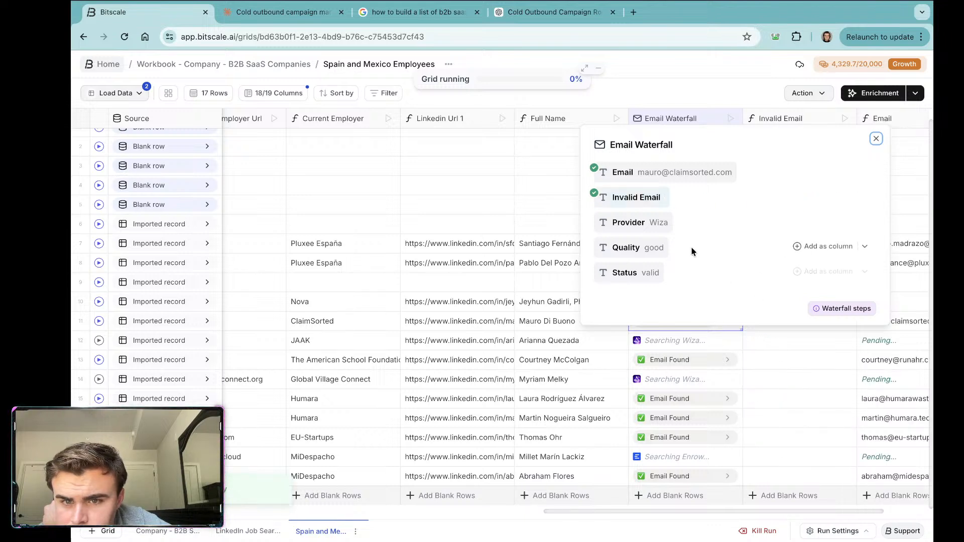
pyautogui.click(793, 271)
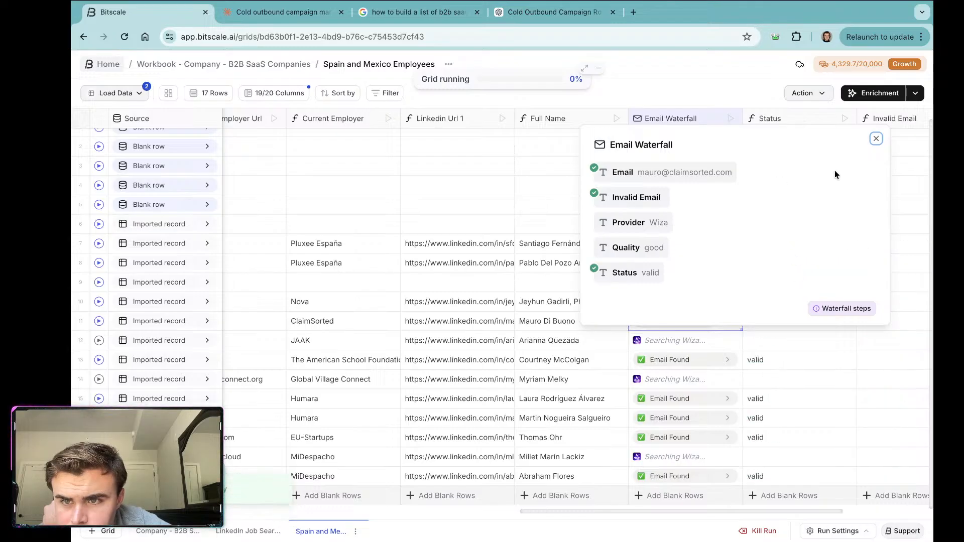
pyautogui.click(874, 141)
# Step: Switch on the KittAI provider in the Email Waterfall column's tweak settings and save the column
pyautogui.hscroll(5, 723, 351)
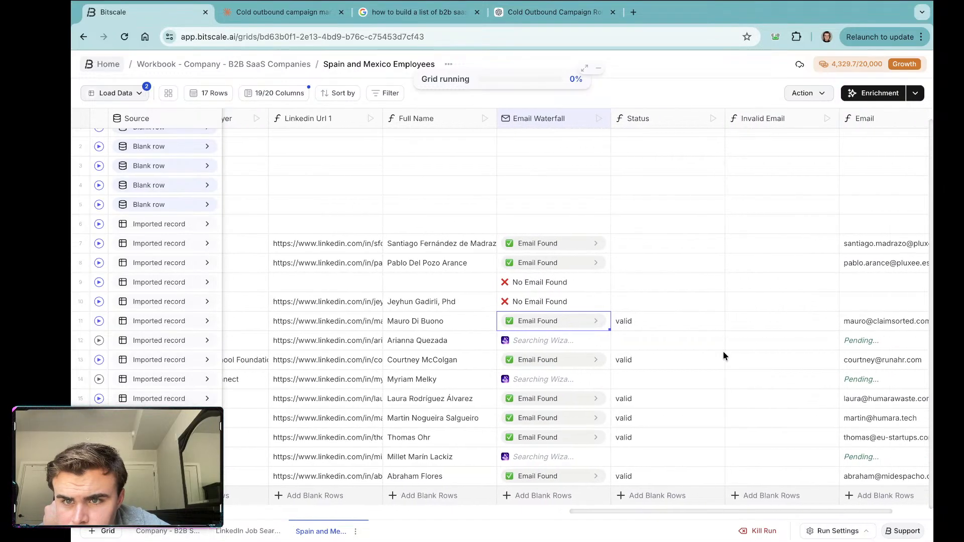
pyautogui.hscroll(3, 723, 353)
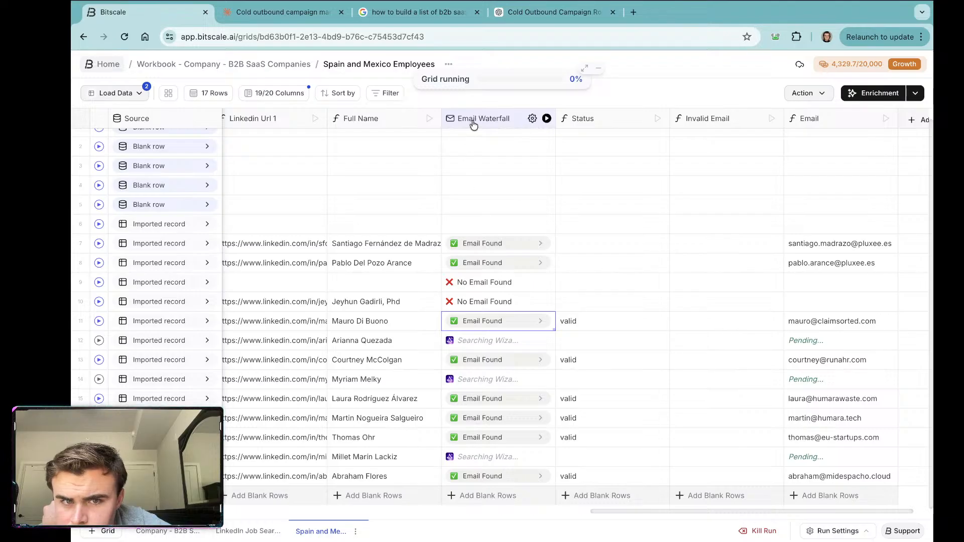
pyautogui.click(495, 118)
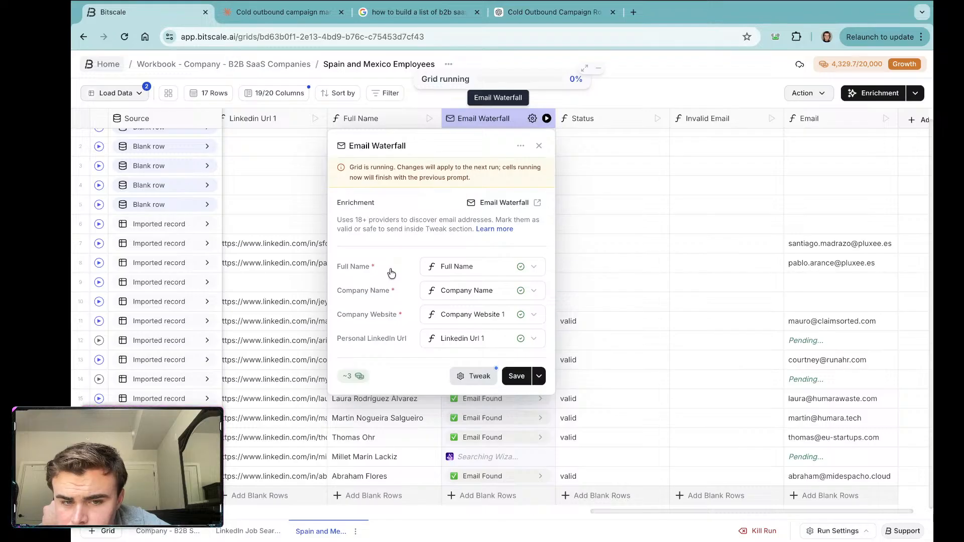
pyautogui.click(532, 122)
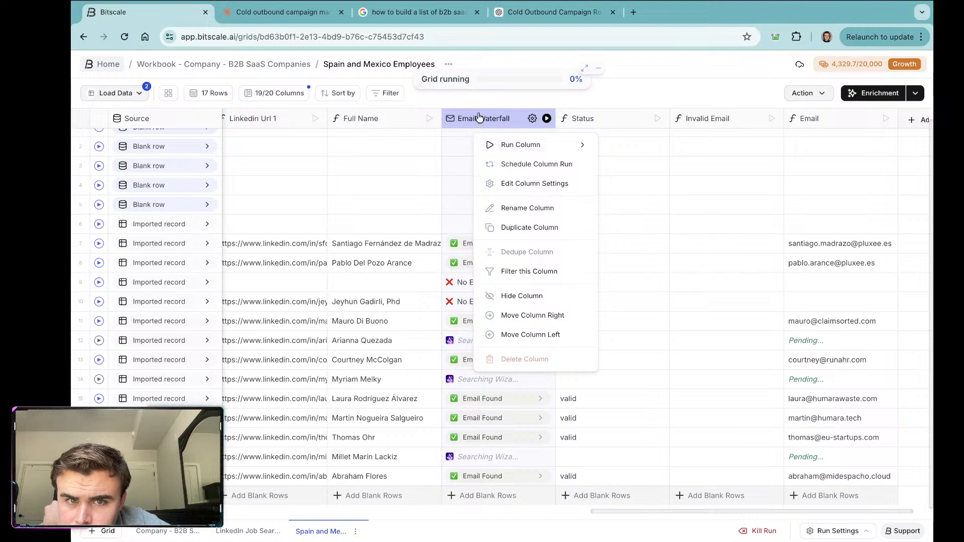
pyautogui.click(534, 183)
pyautogui.click(480, 376)
pyautogui.scroll(-4, 433, 342)
pyautogui.scroll(1, 432, 322)
pyautogui.click(366, 240)
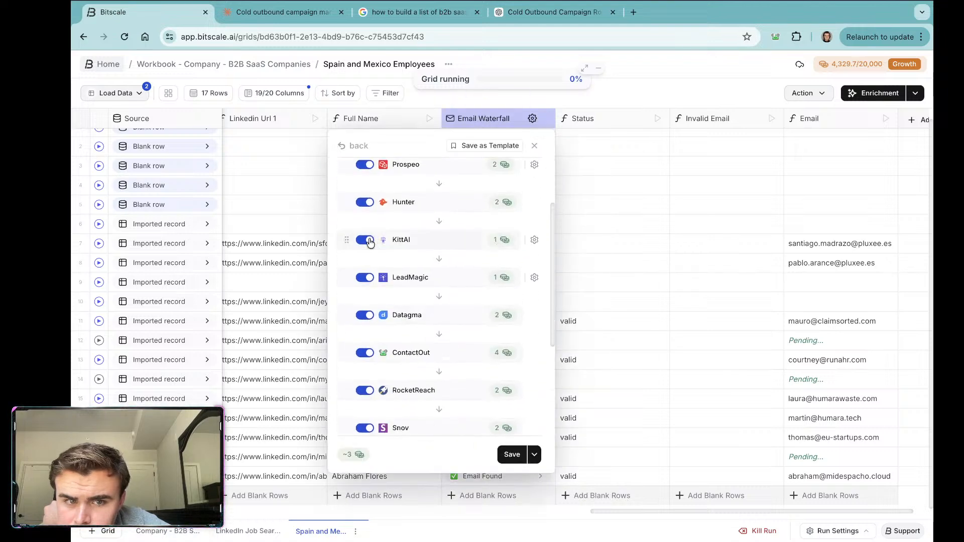
pyautogui.click(512, 454)
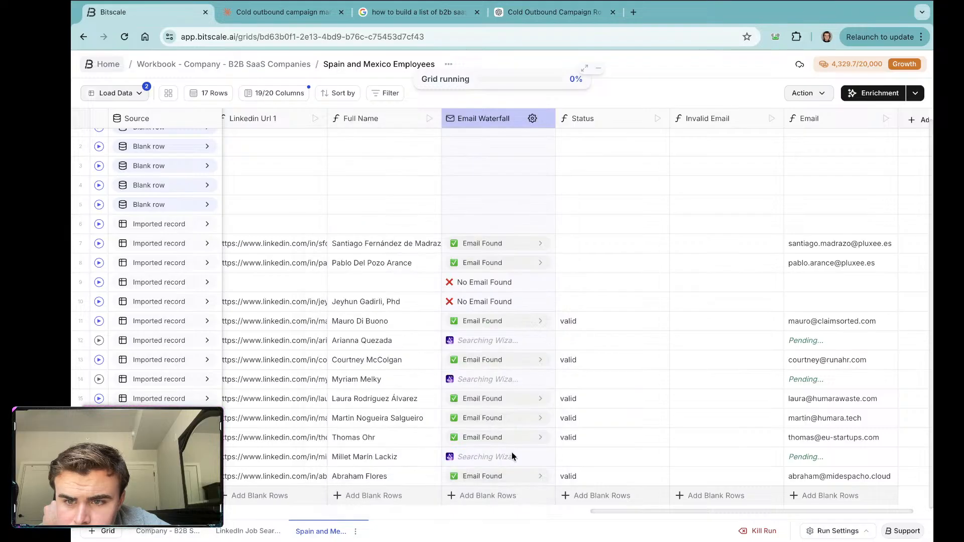
# Step: Rerun the Email Waterfall for the contacts in rows 12 and 14 and for the first MiDespacho contact
pyautogui.click(548, 340)
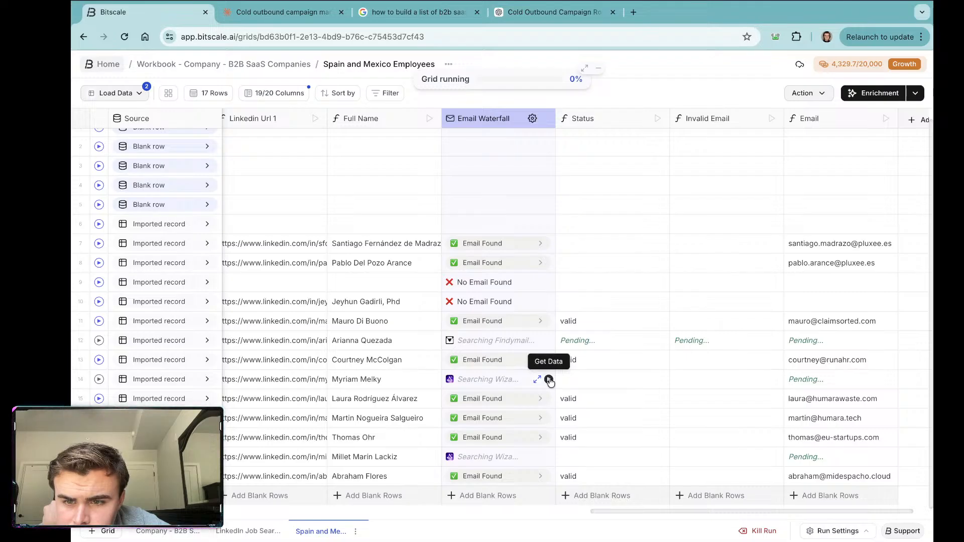
pyautogui.click(549, 380)
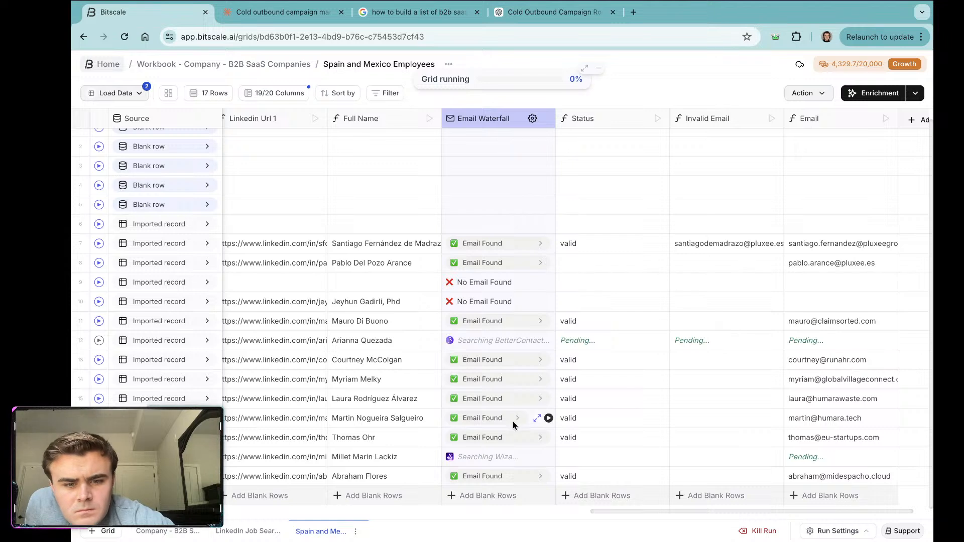
pyautogui.click(548, 458)
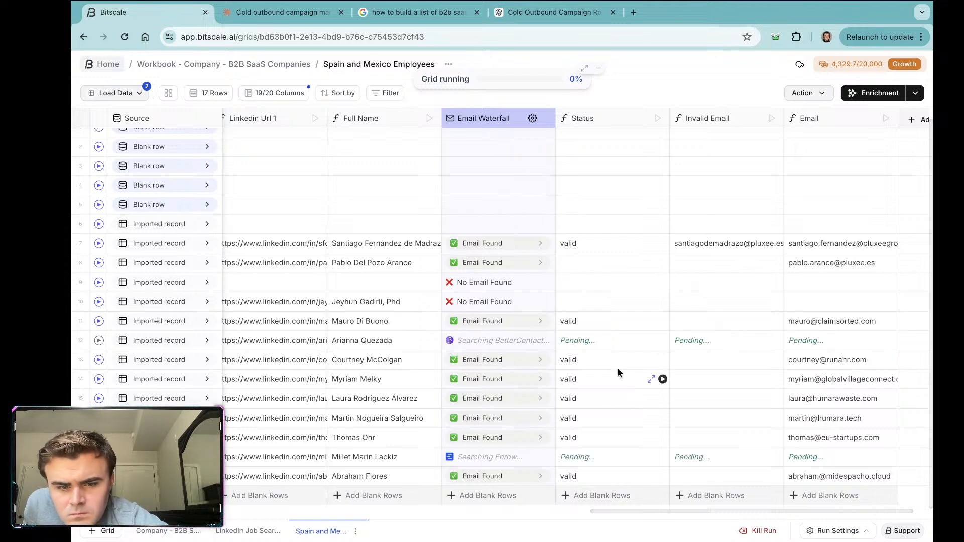
pyautogui.hscroll(2, 613, 388)
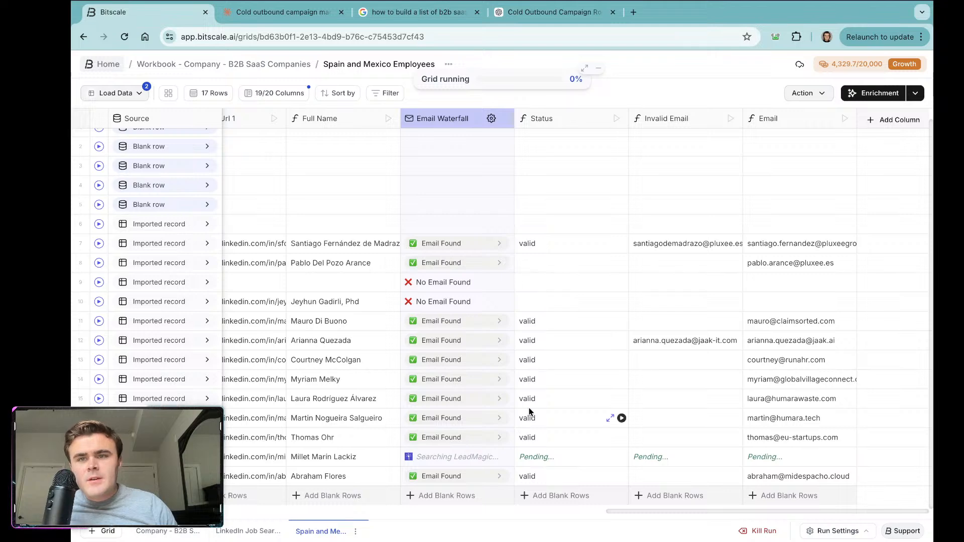
# Step: Review the Company - B2B SaaS Companies grid through its last row and lead-export columns, and return to the Spain and Mexico Employees grid
pyautogui.click(161, 531)
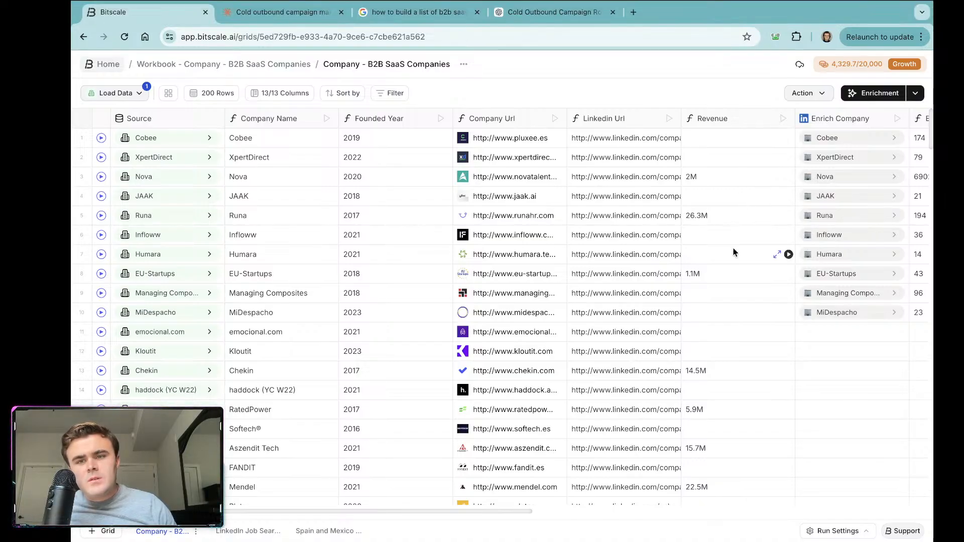
pyautogui.scroll(-15, 733, 252)
pyautogui.scroll(-20, 719, 305)
pyautogui.scroll(-20, 719, 306)
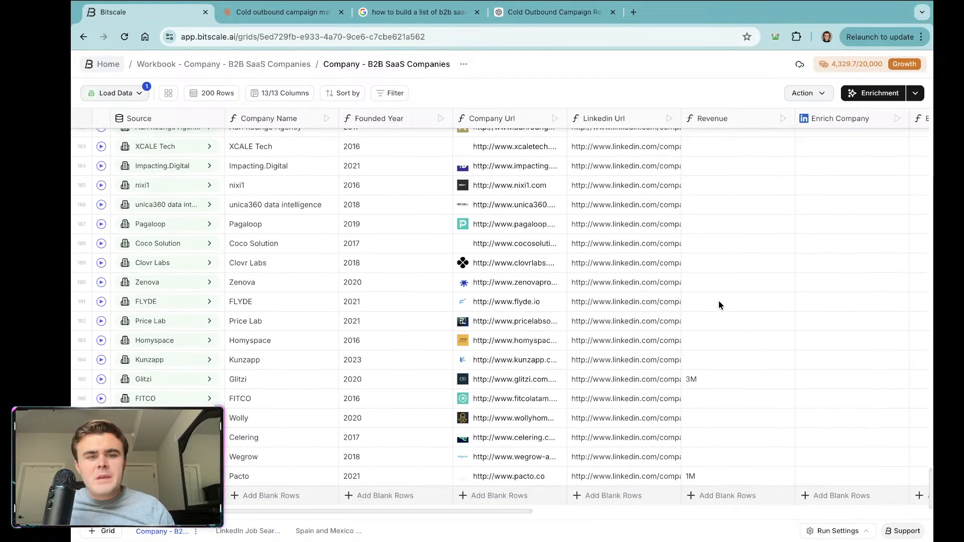
pyautogui.hscroll(15, 719, 301)
pyautogui.scroll(5, 415, 211)
pyautogui.scroll(20, 415, 211)
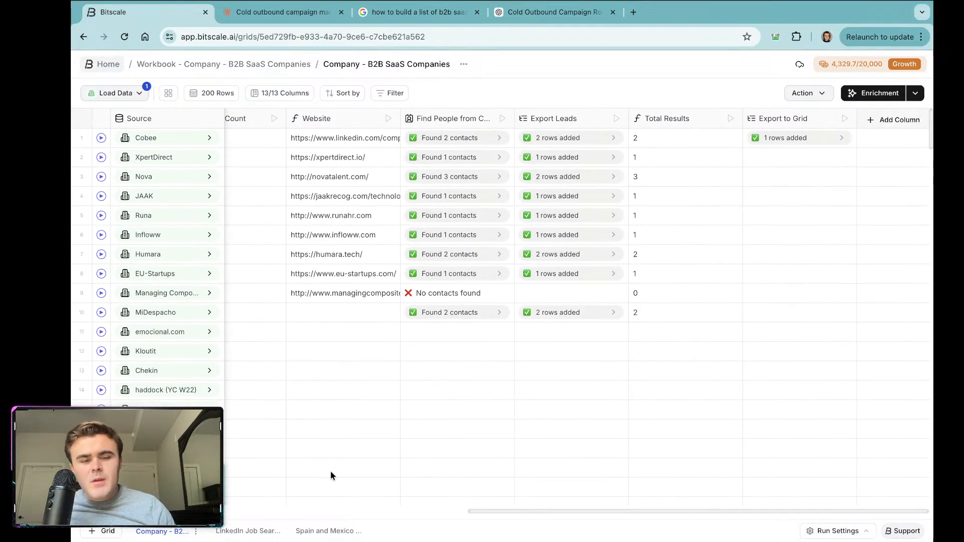
pyautogui.click(329, 531)
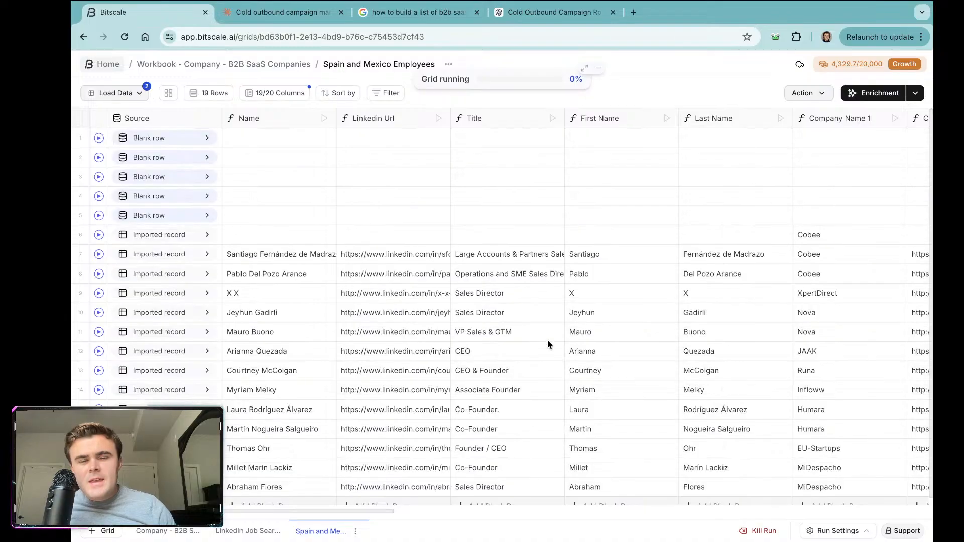
# Step: Switch to OBS Studio and activate the MAIN + Background scene
pyautogui.hotkey('ctrl', 'Right')
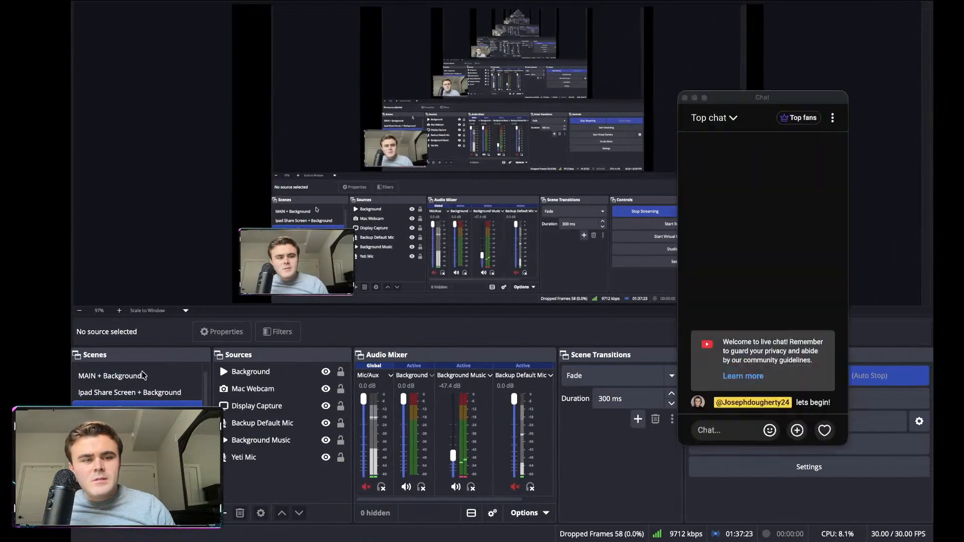
pyautogui.scroll(2, 135, 375)
pyautogui.click(133, 388)
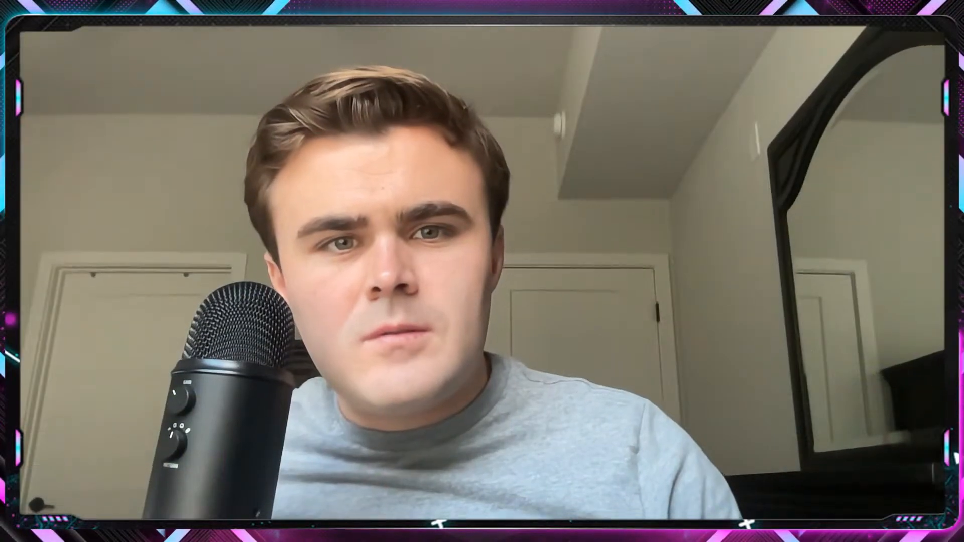
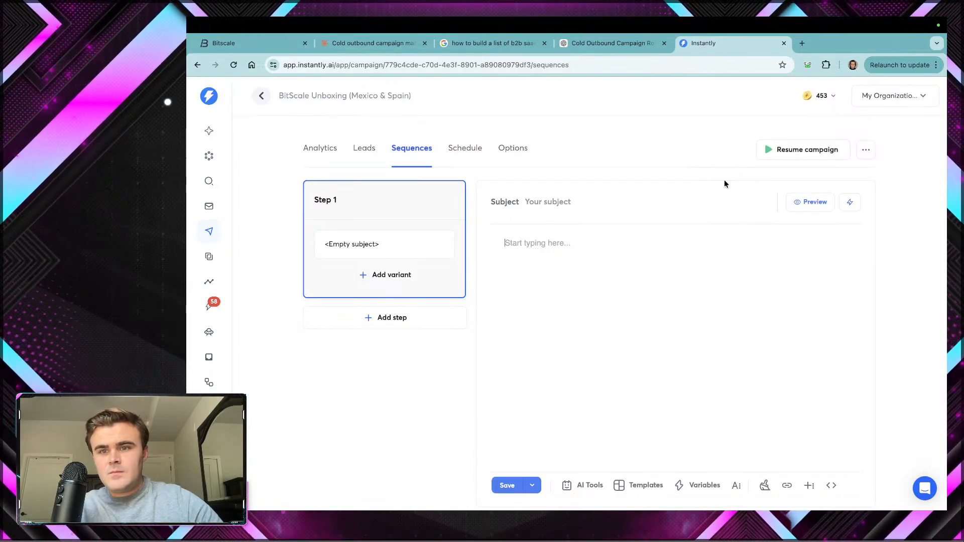
# Step: Set the Step 1 email's subject to the {{companyName}} variable and start its body with the {{firstName}} variable
pyautogui.click(849, 203)
pyautogui.click(797, 285)
pyautogui.click(602, 249)
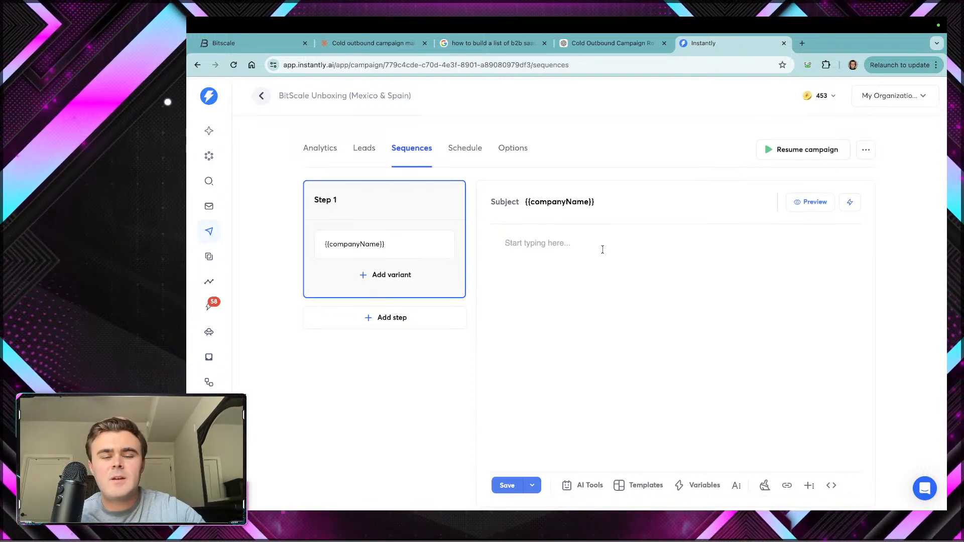
pyautogui.click(584, 253)
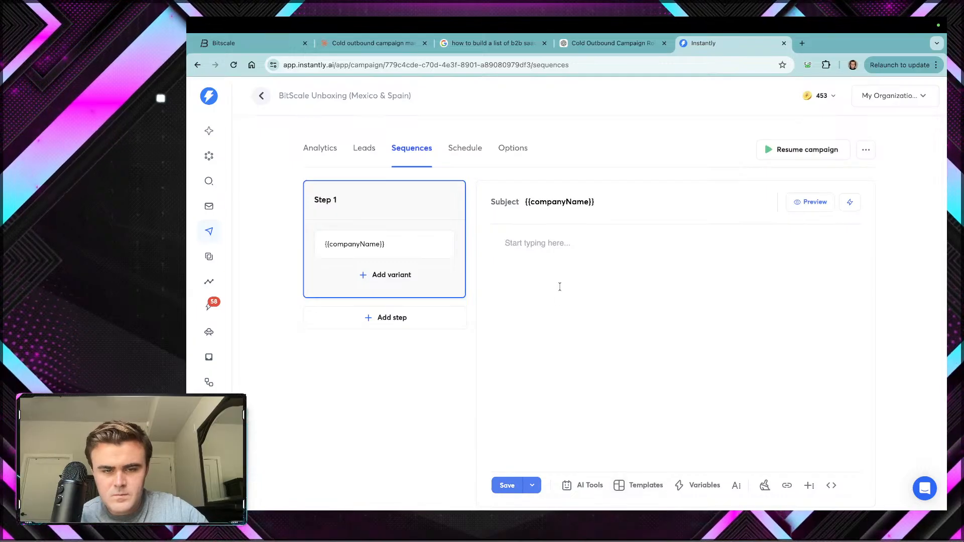
pyautogui.click(698, 485)
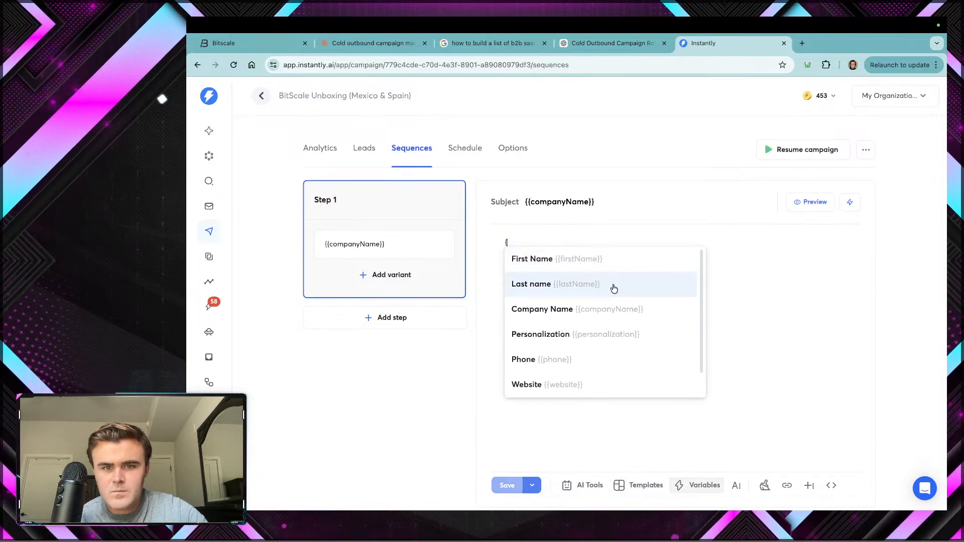
pyautogui.click(561, 258)
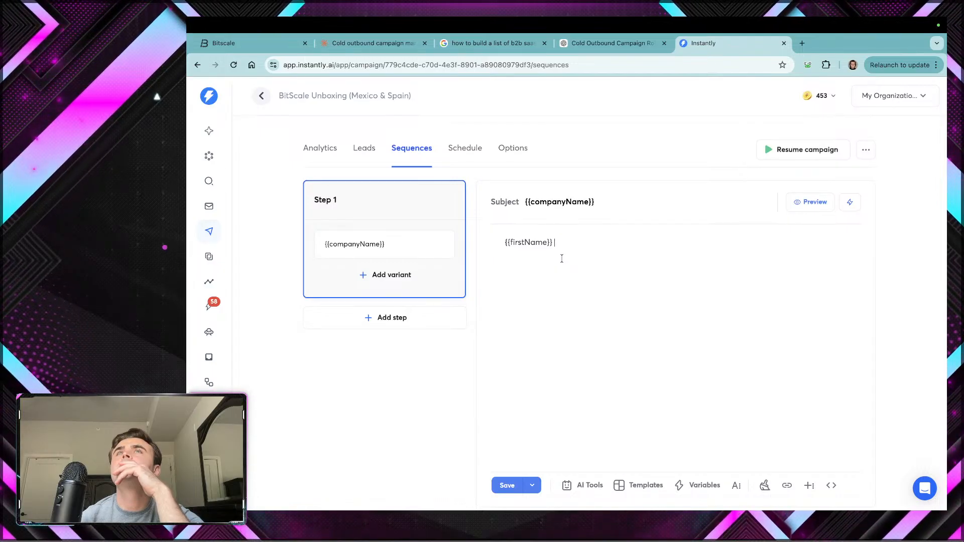
# Step: Continue the opening line after {{firstName}} with ", this may sound strange but we"
pyautogui.press('Return')
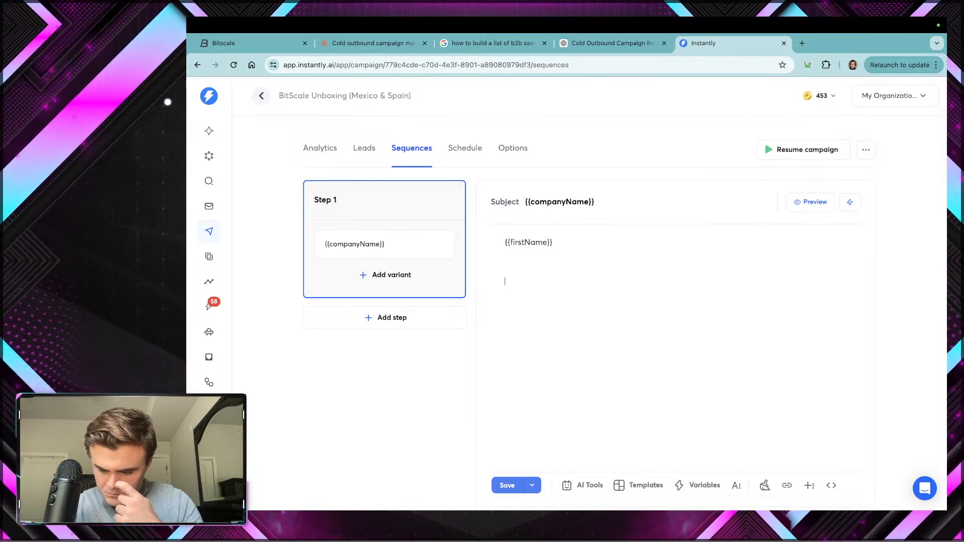
pyautogui.click(571, 248)
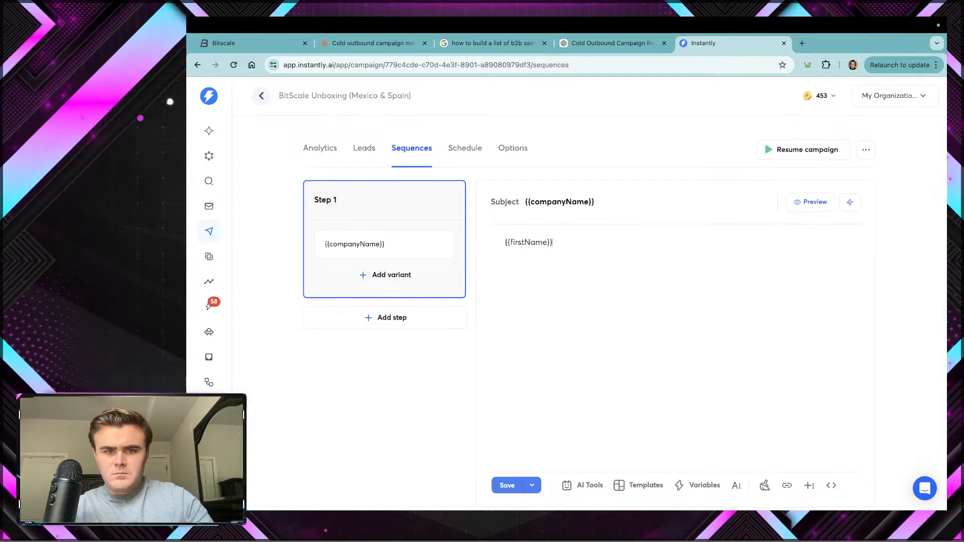
pyautogui.write(', this may sound strange but we')
# Step: Add the line "Please note, This is invitation only" a few lines below the opening, correcting the spelling of "invitation"
pyautogui.press('Return')
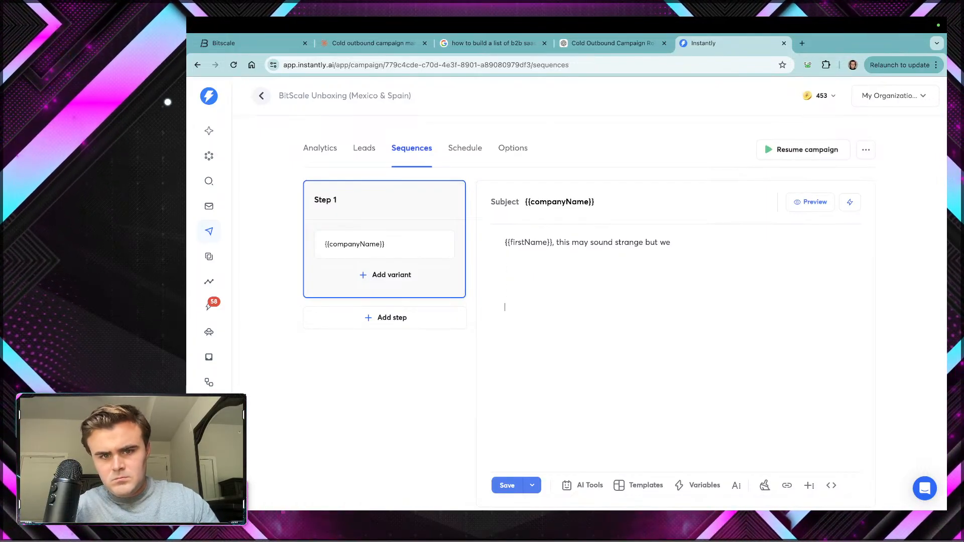
pyautogui.write('his is in')
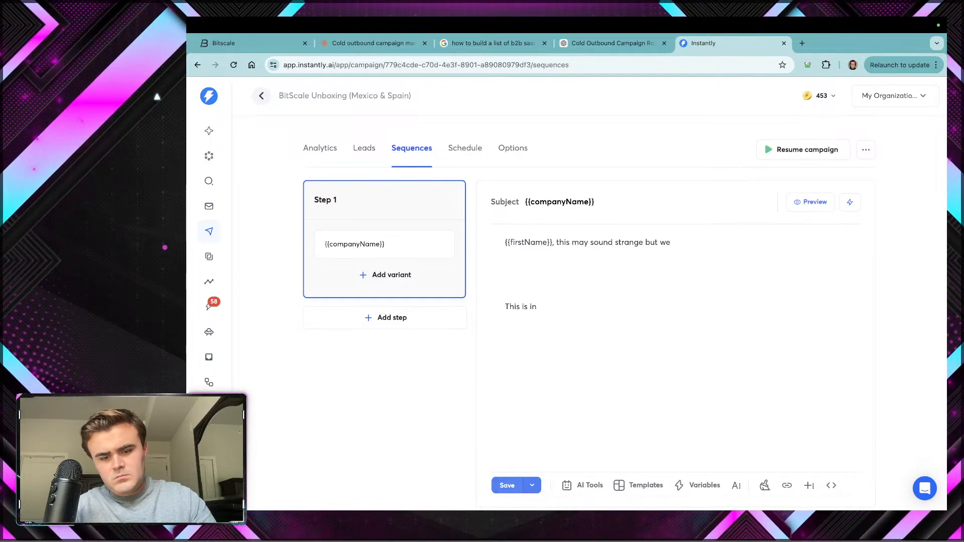
pyautogui.write('viation only')
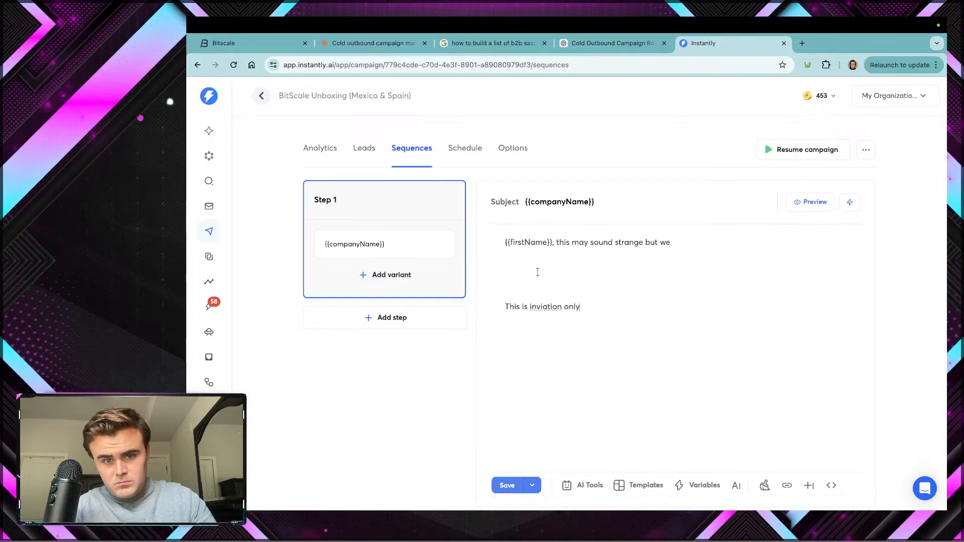
pyautogui.rightClick(543, 306)
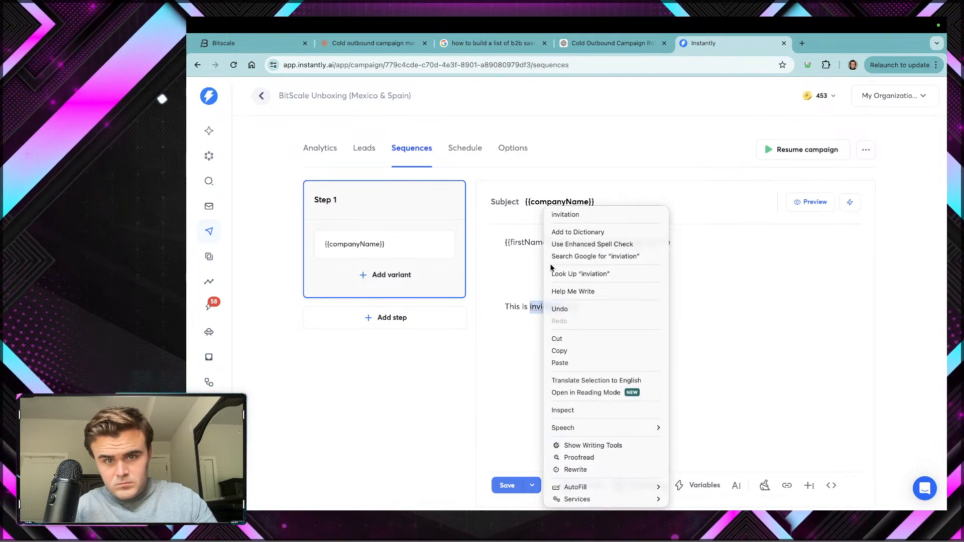
pyautogui.click(560, 215)
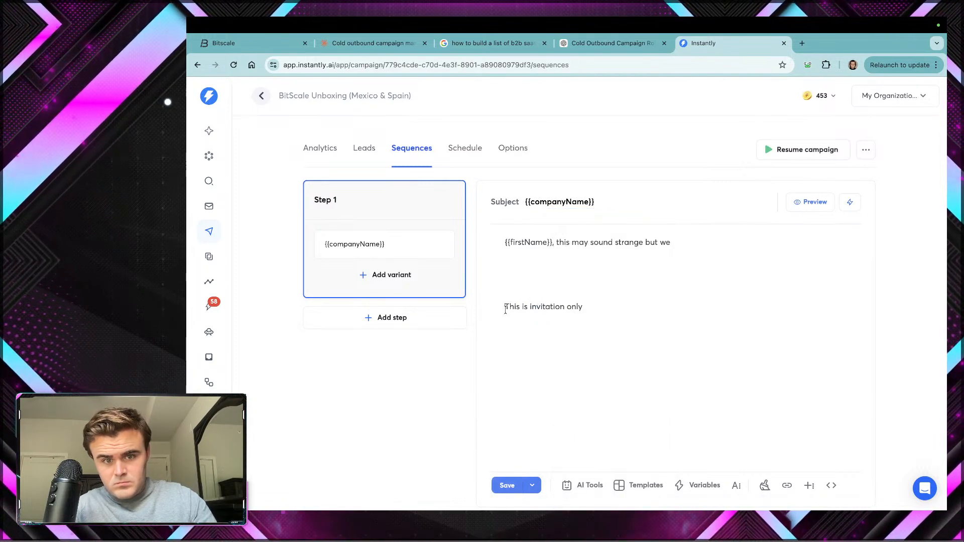
pyautogui.click(505, 308)
pyautogui.write('Please note,')
pyautogui.click(633, 306)
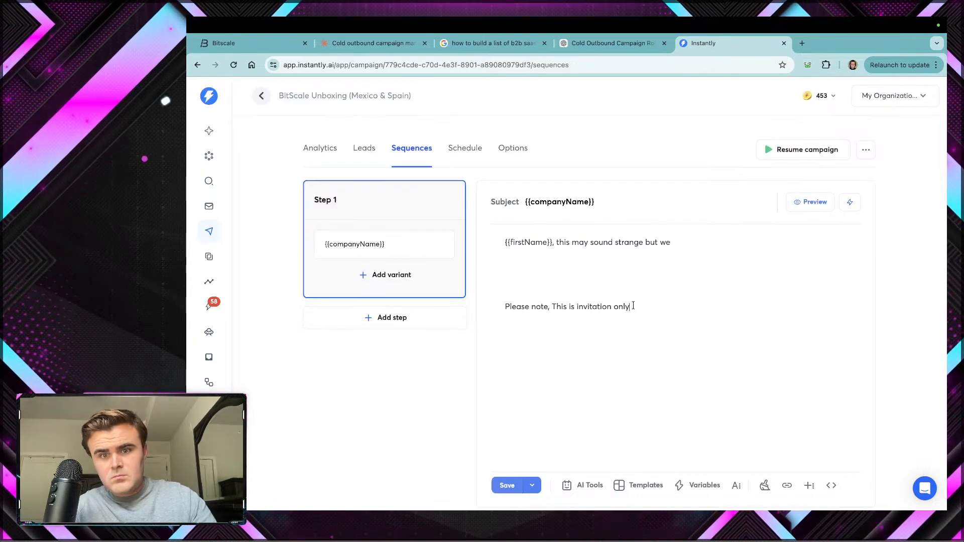
# Step: Begin a paragraph with "We built a" between the opening line and the invitation note
pyautogui.click(537, 263)
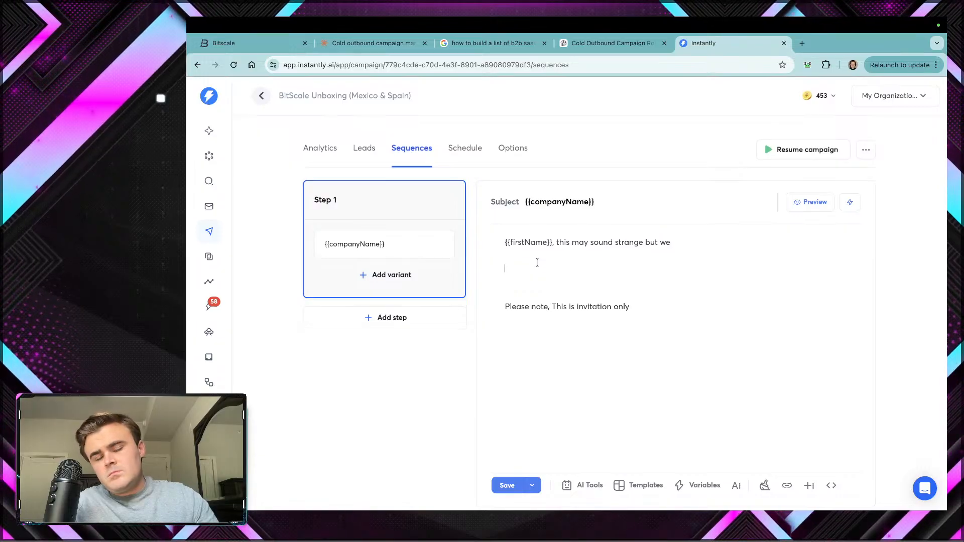
pyautogui.write('We built of')
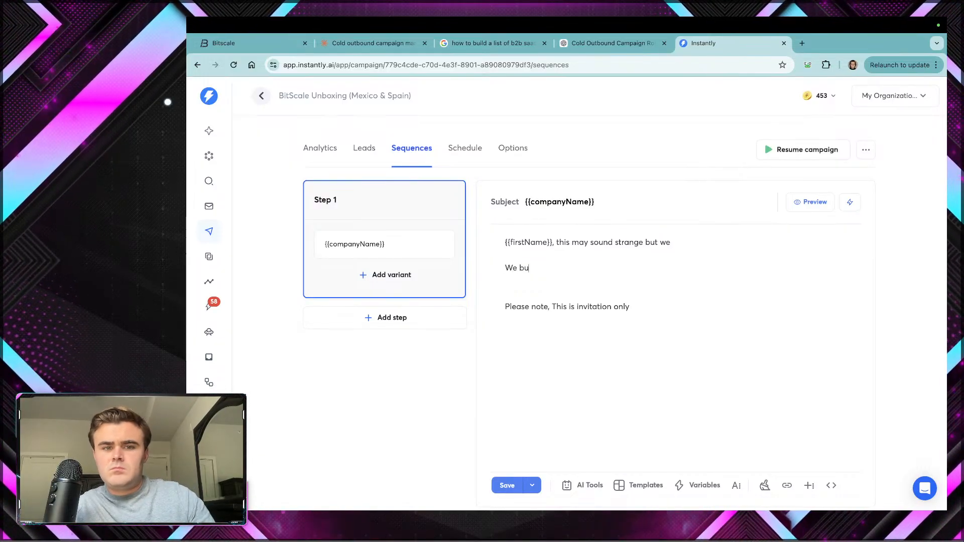
pyautogui.press('BackSpace')
pyautogui.press('BackSpace')
pyautogui.write('a')
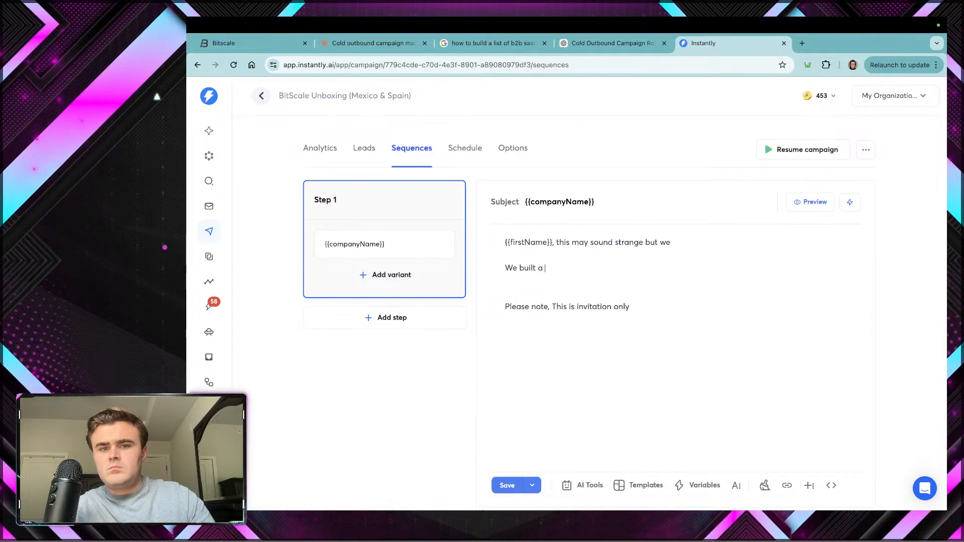
# Step: Begin a call-to-action line above the invitation note with "Interested in a 15 minute"
pyautogui.click(534, 300)
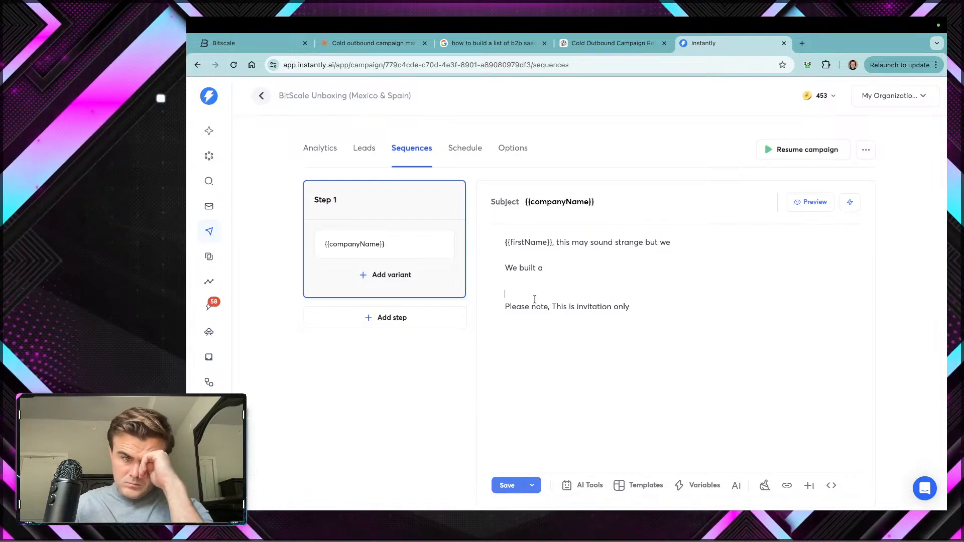
pyautogui.press('Return')
pyautogui.press('BackSpace')
pyautogui.write('Intereste')
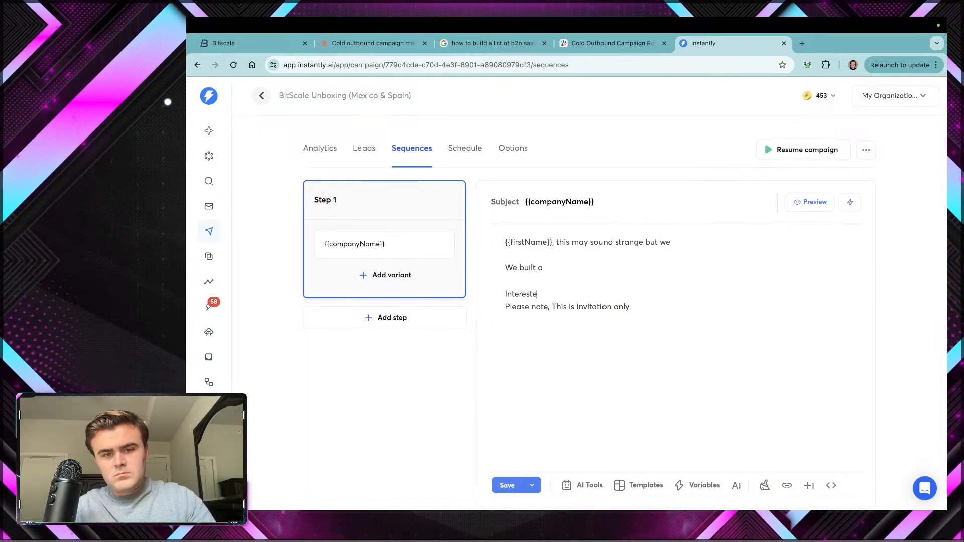
pyautogui.write('a call')
pyautogui.press('BackSpace')
pyautogui.press('BackSpace')
pyautogui.press('BackSpace')
pyautogui.press('BackSpace')
pyautogui.press('BackSpace')
pyautogui.write('1')
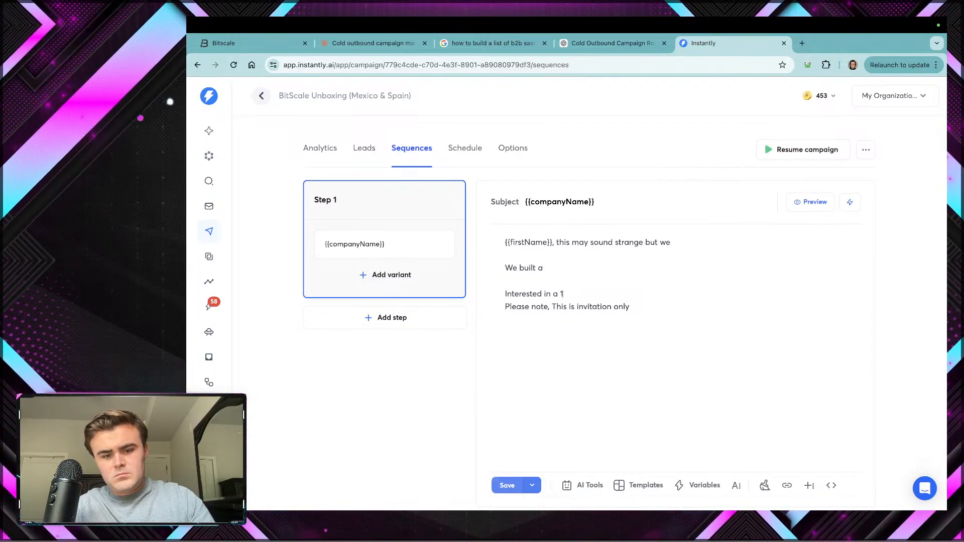
pyautogui.write('5 minute ')
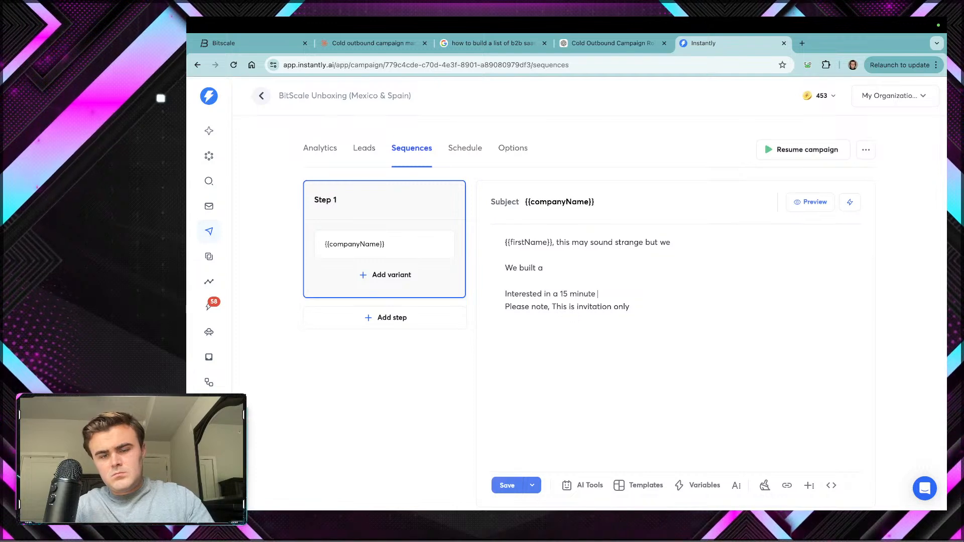
# Step: Complete the call-to-action line with "demo call to see if this is a good fit?"
pyautogui.write('demo cal')
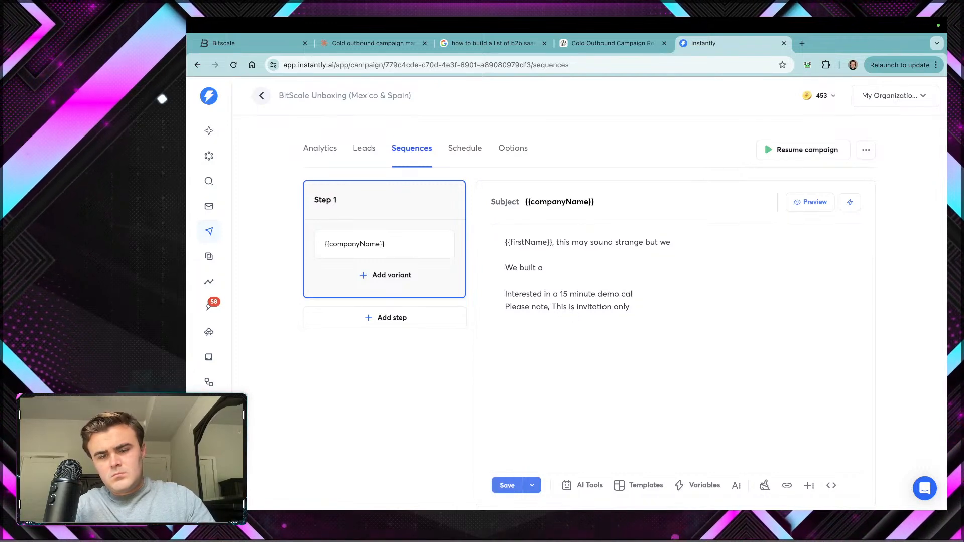
pyautogui.write('l to see if this')
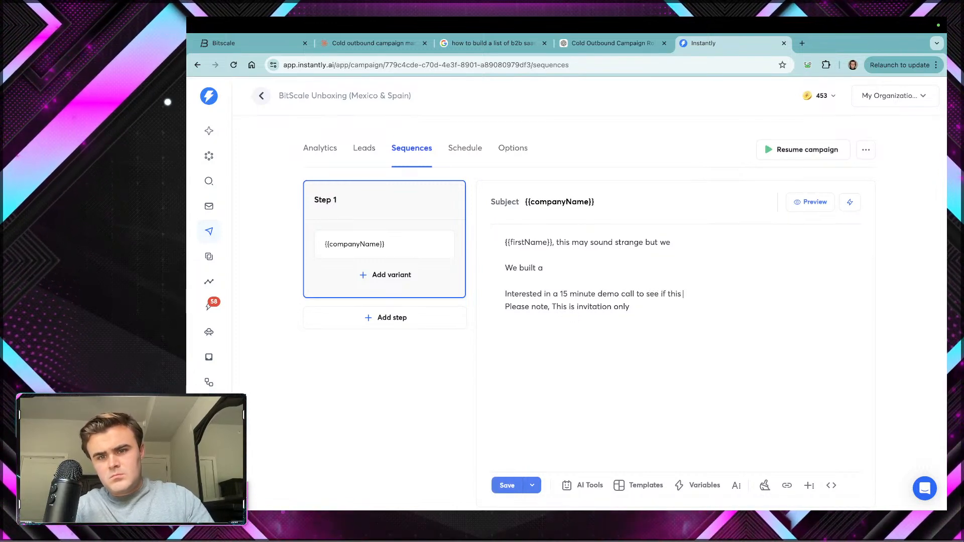
pyautogui.write(' is a good fit')
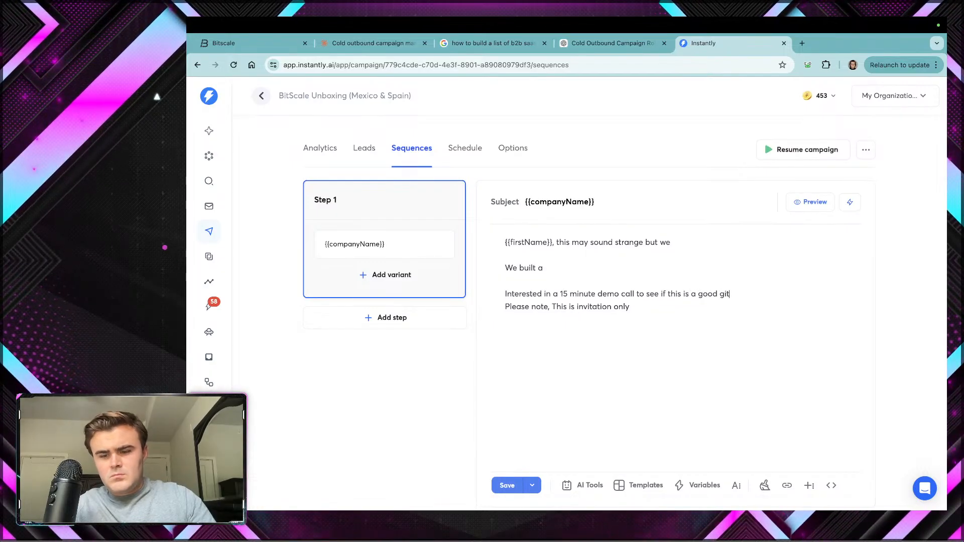
pyautogui.press('BackSpace')
pyautogui.press('BackSpace')
pyautogui.press('BackSpace')
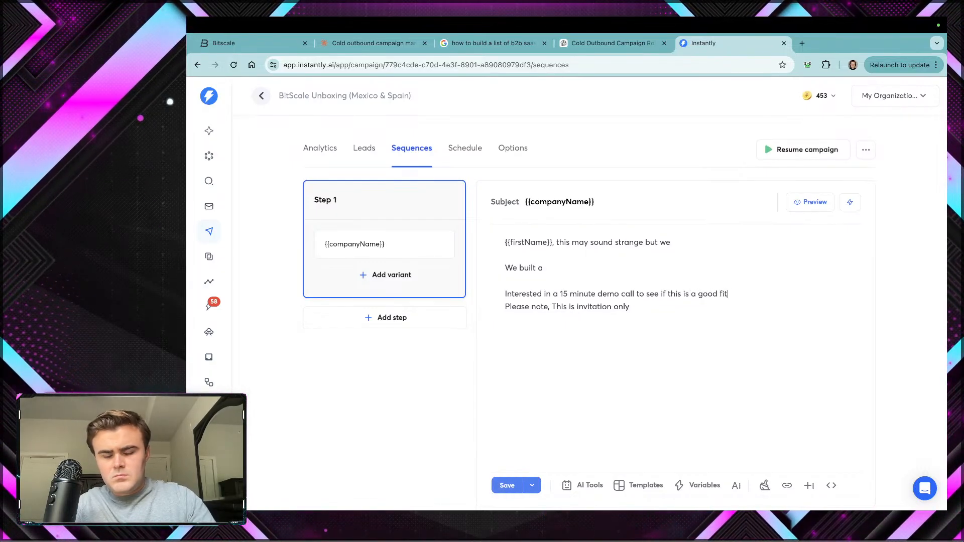
pyautogui.write('?')
# Step: Separate the invitation note from the demo call question with blank lines and replace its "Please note," opening with "P.S."
pyautogui.press('Return')
pyautogui.press('Return')
pyautogui.press('BackSpace')
pyautogui.press('Return')
pyautogui.moveTo(552, 331); pyautogui.dragTo(505, 332)
pyautogui.press('BackSpace')
pyautogui.write('P.S')
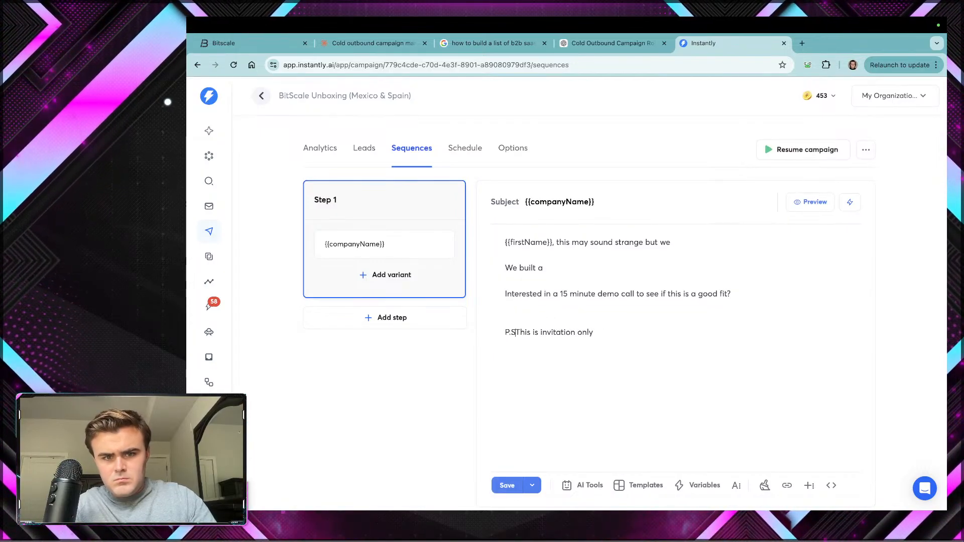
pyautogui.write('.')
# Step: Extend the P.S. line with "so you won't be able to gain access to this deal on our website."
pyautogui.click(611, 333)
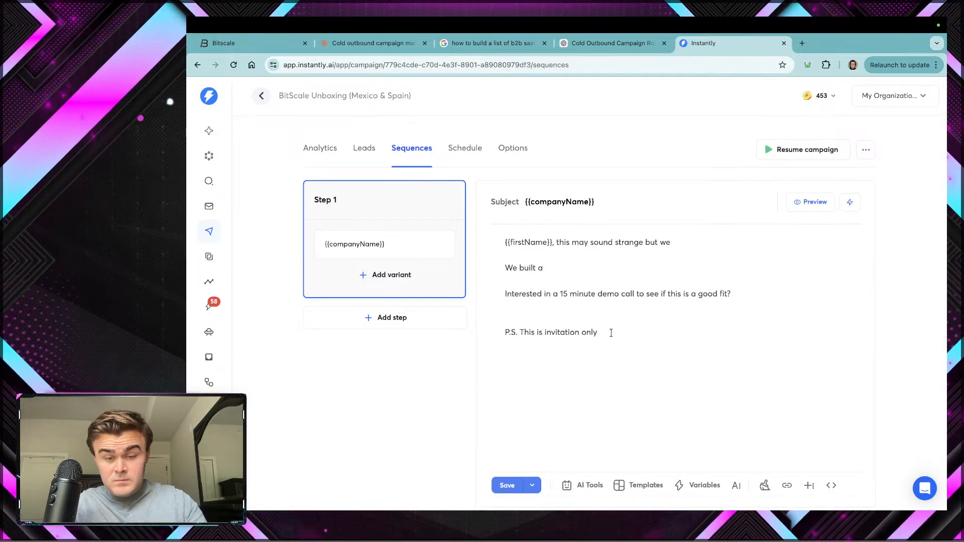
pyautogui.write("you won't be ab")
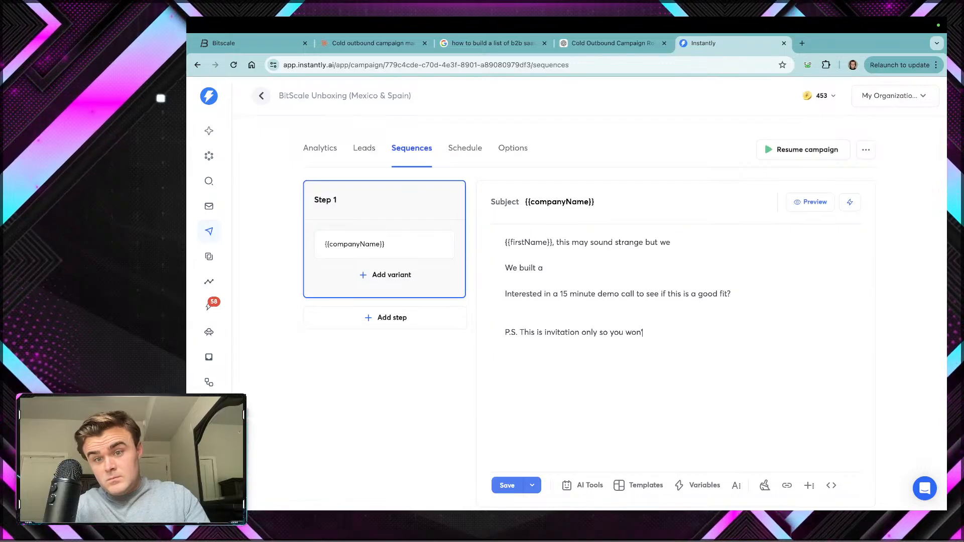
pyautogui.write('le to see any')
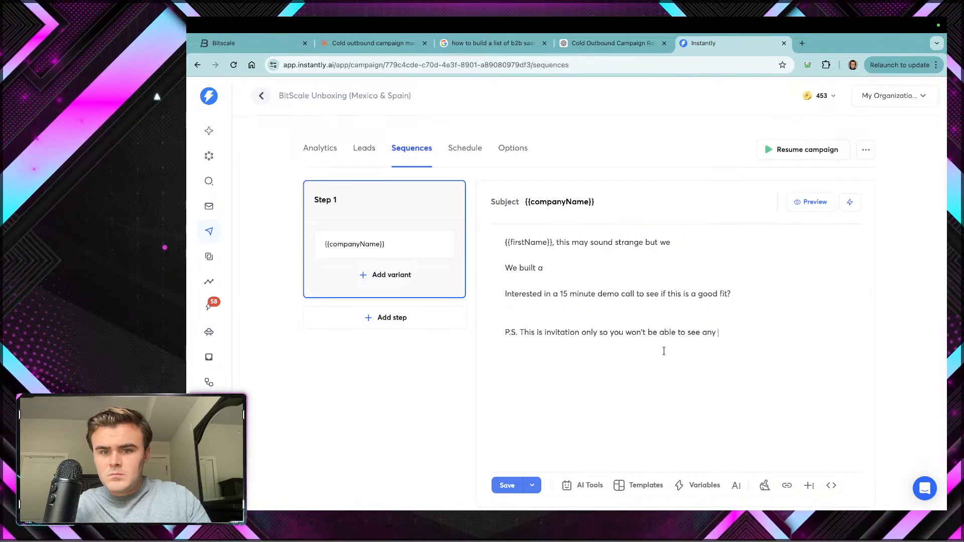
pyautogui.moveTo(720, 333); pyautogui.dragTo(689, 336)
pyautogui.write('gain ')
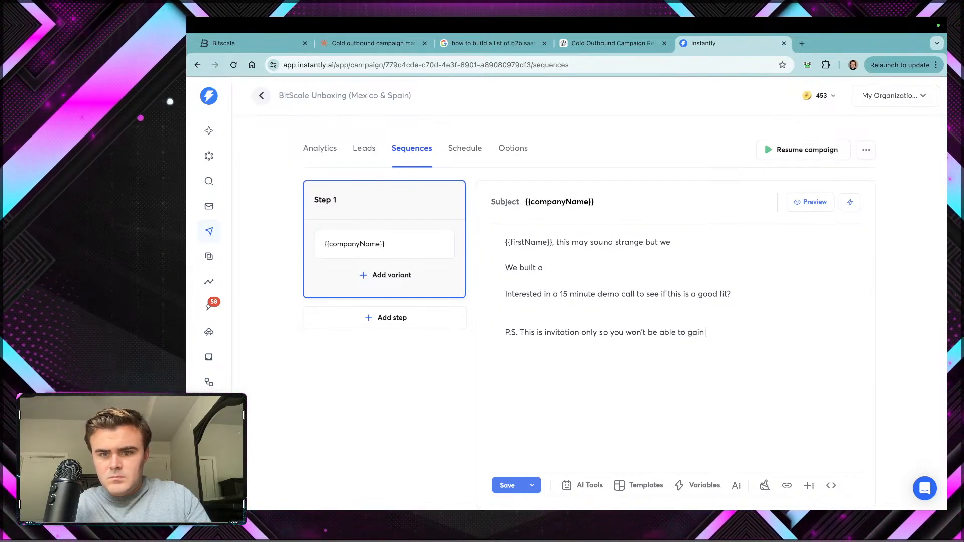
pyautogui.write('access to our deal')
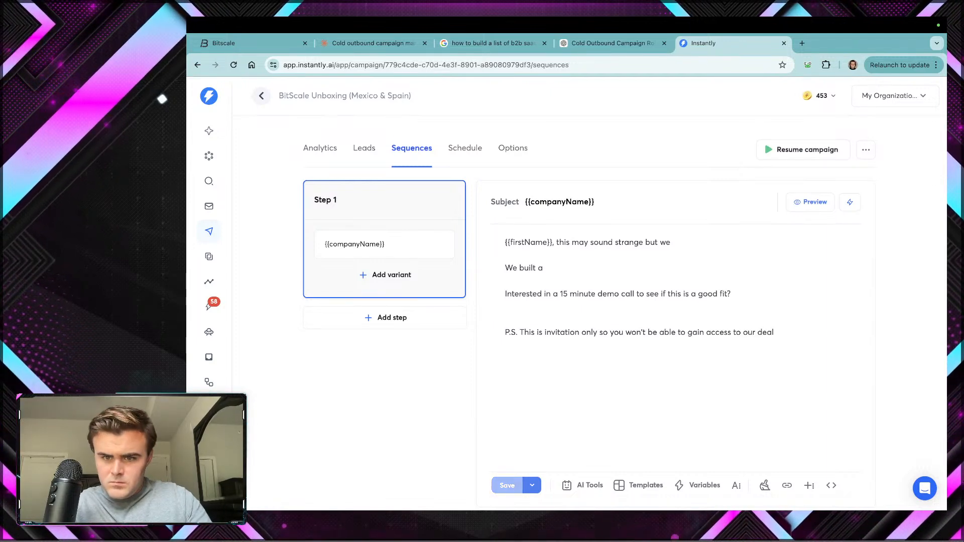
pyautogui.doubleClick(749, 332)
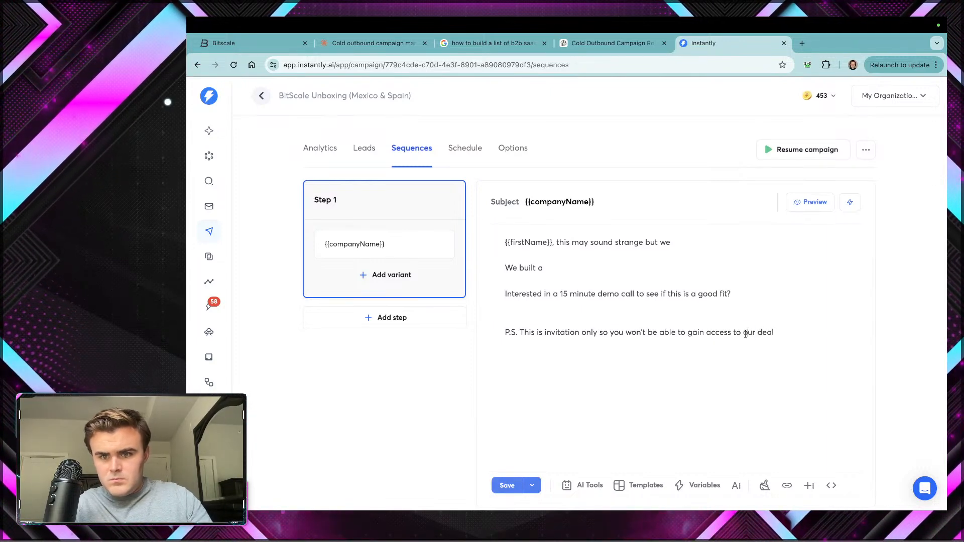
pyautogui.write('this')
pyautogui.click(789, 333)
pyautogui.write('on ou')
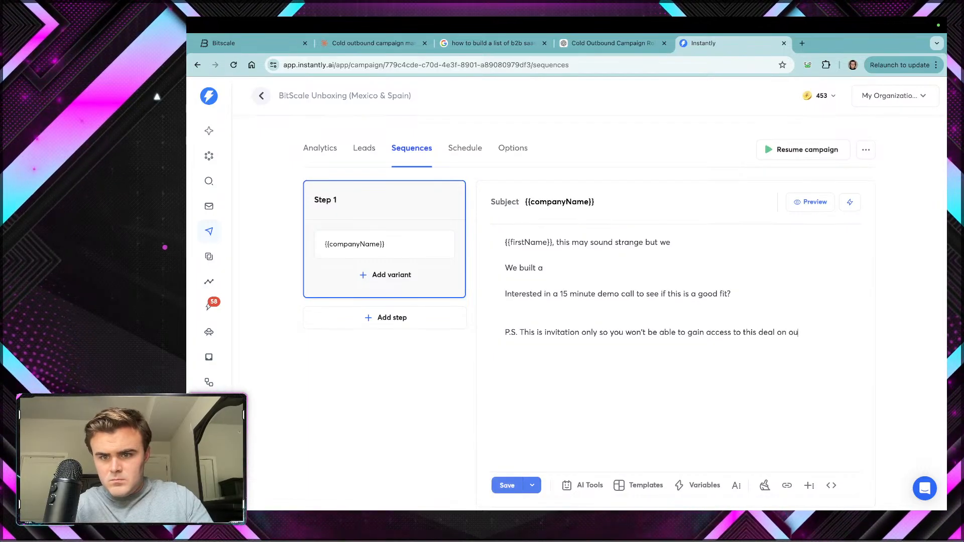
pyautogui.write('r website. ')
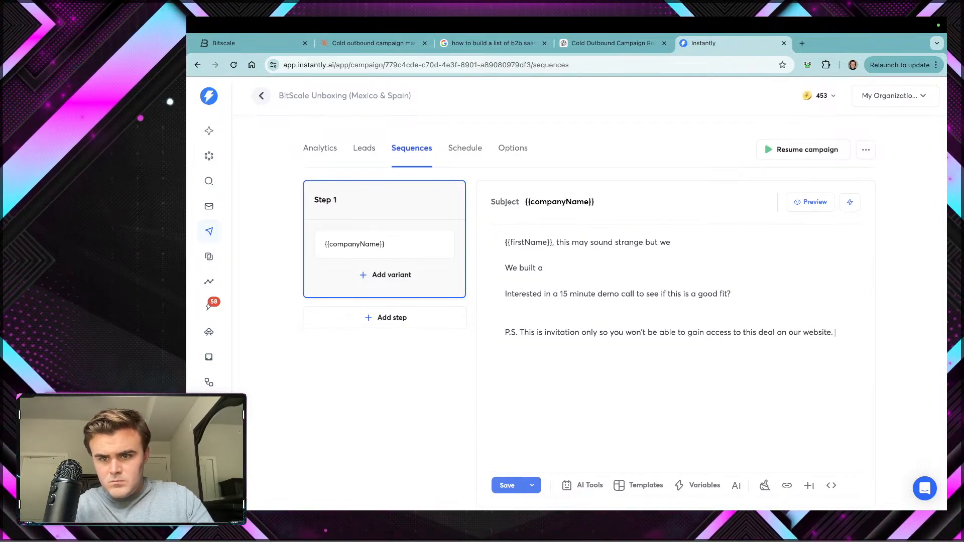
# Step: End the P.S. with "Only through this email", correcting the spelling of "through"
pyautogui.write('Only thorugh this email')
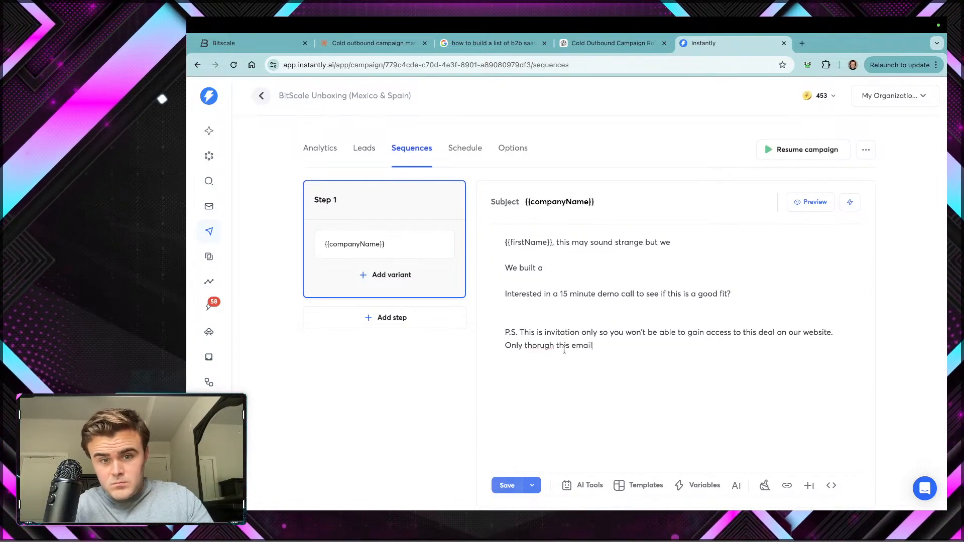
pyautogui.click(536, 346)
pyautogui.press('BackSpace')
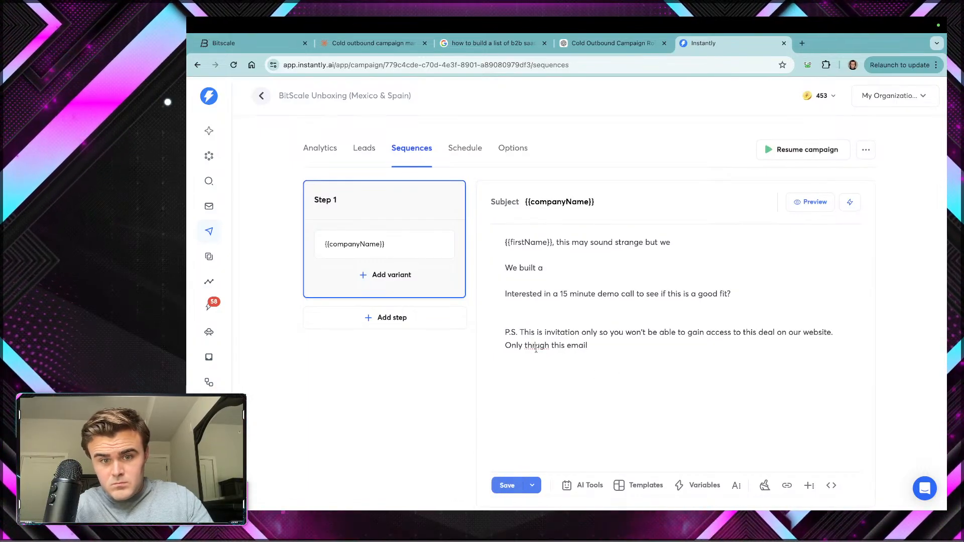
pyautogui.write('o')
# Step: Add a sign-off with the sender's first name and "BitScale Team" above the P.S., followed by a blank line
pyautogui.click(545, 268)
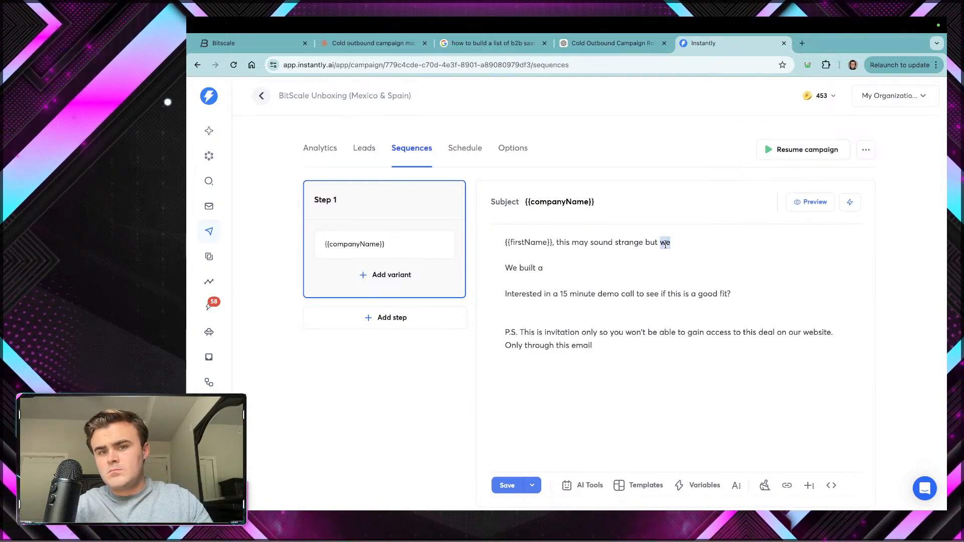
pyautogui.click(546, 271)
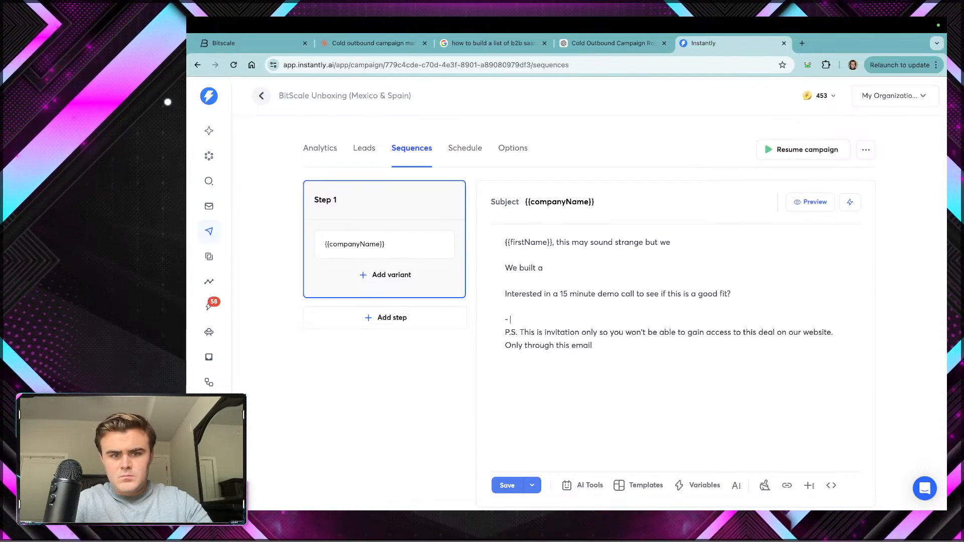
pyautogui.press('Return')
pyautogui.write('BitScale Te')
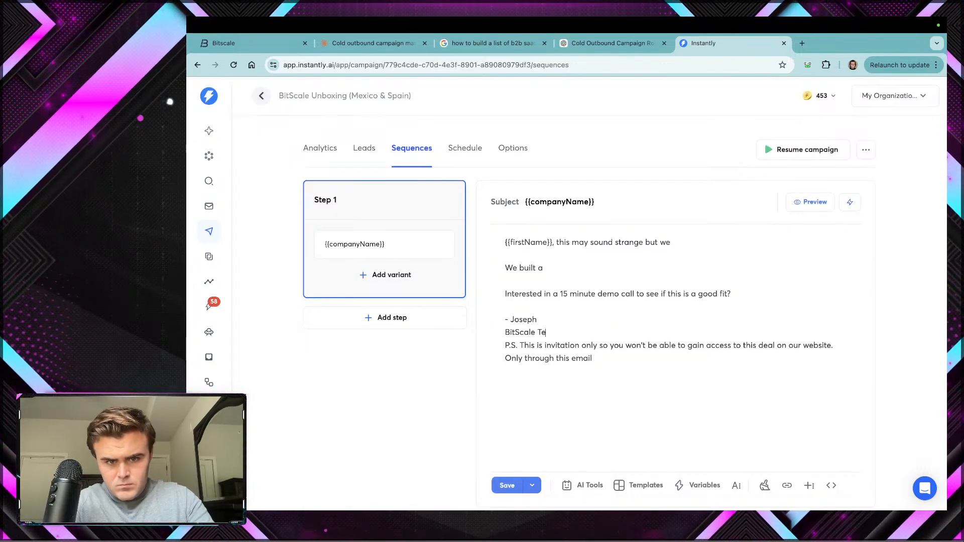
pyautogui.write('am')
pyautogui.press('Return')
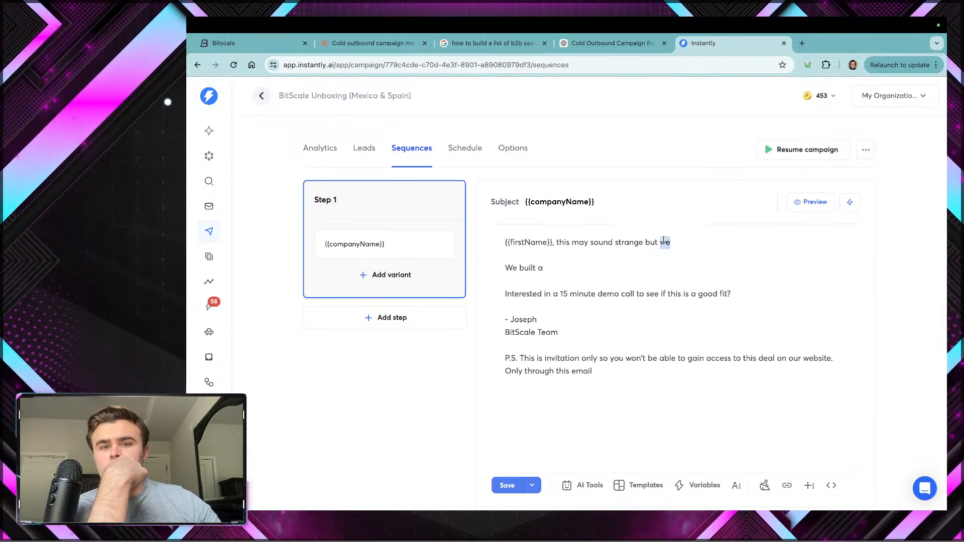
# Step: Continue the "We built a" paragraph with "tool that has access to over 20 data enrichments"
pyautogui.write('tool that has acc')
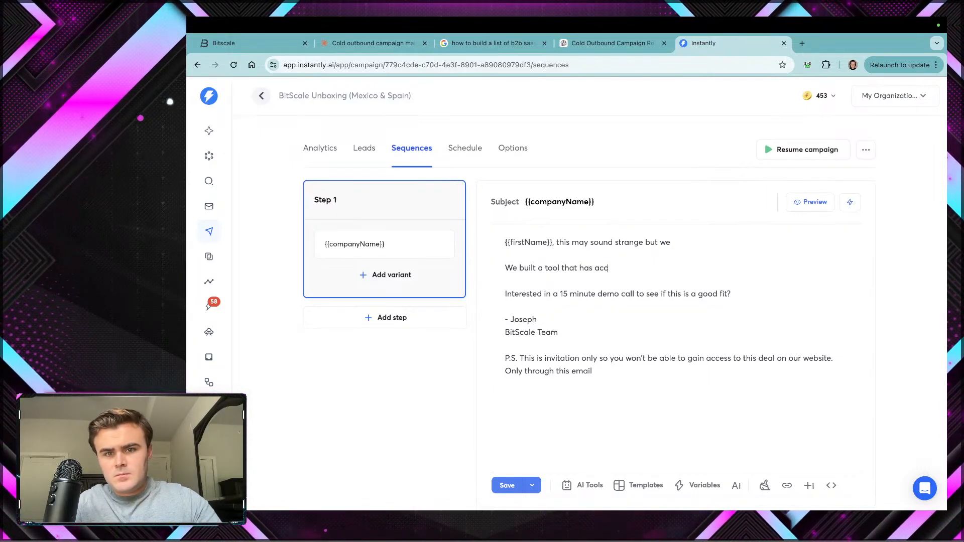
pyautogui.write('ess to over')
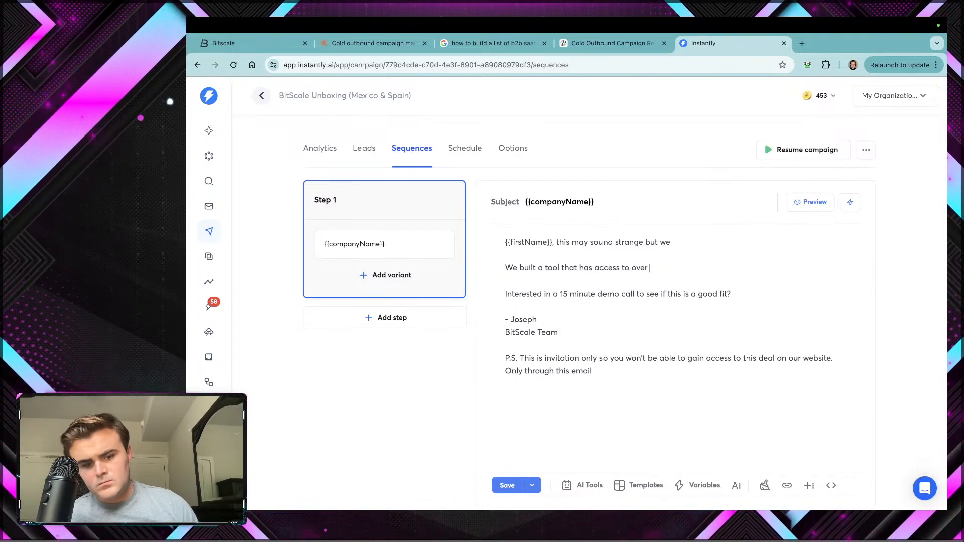
pyautogui.write('ata enrichments')
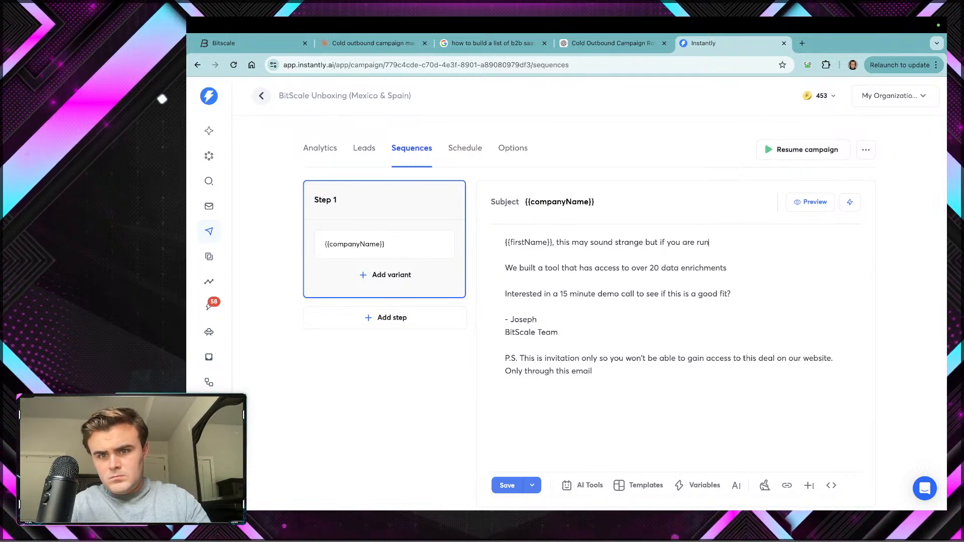
# Step: Rewrite the end of the email's opening line after "strange but" as "I think I found something that will help"
pyautogui.moveTo(722, 243); pyautogui.dragTo(672, 245)
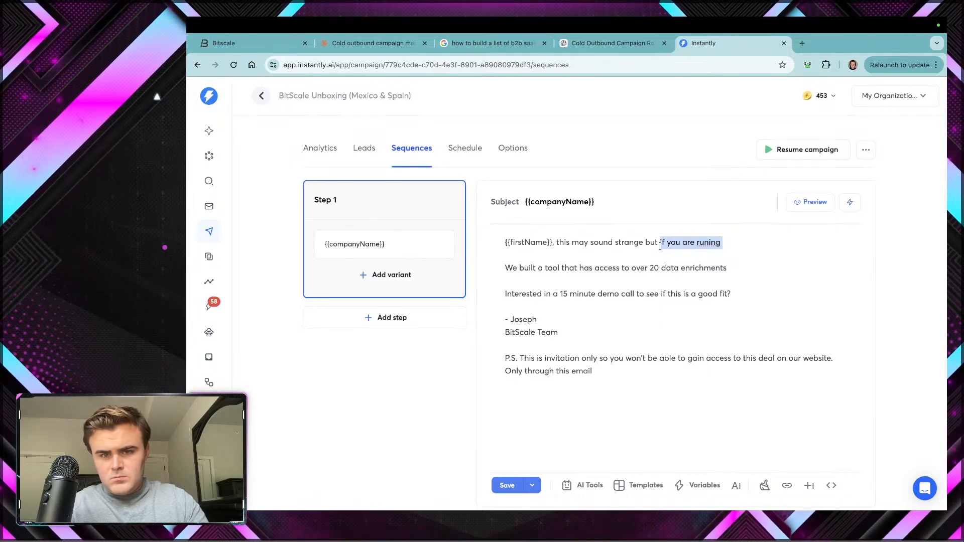
pyautogui.press('BackSpace')
pyautogui.write('I')
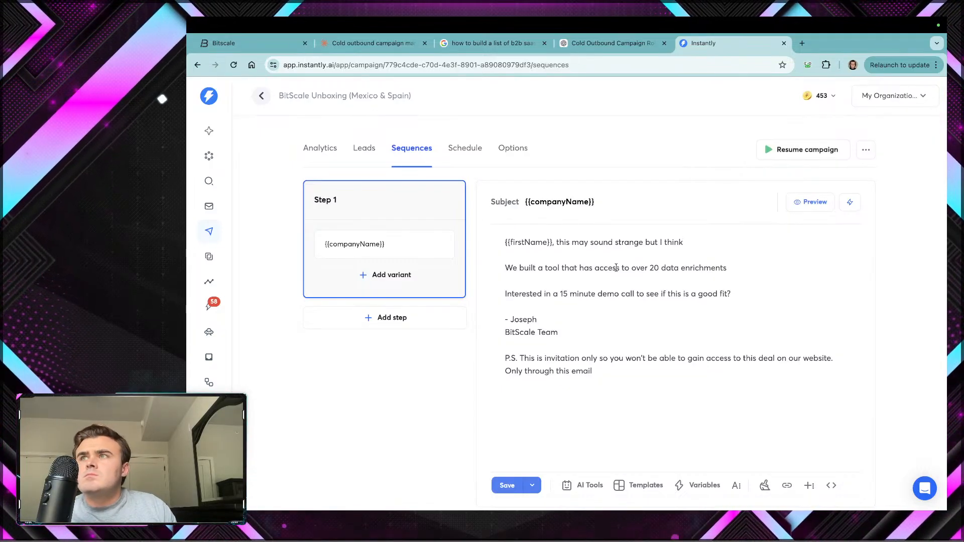
pyautogui.write('I')
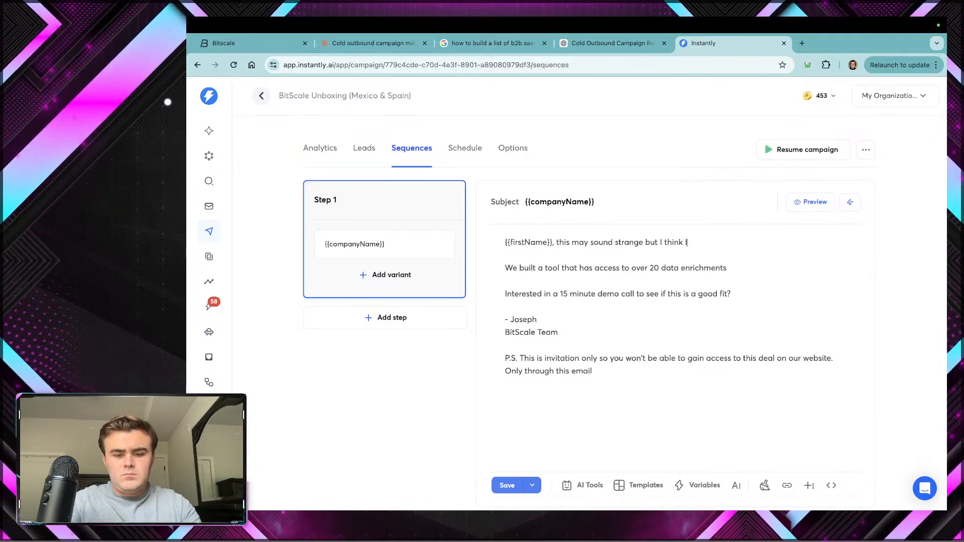
pyautogui.write("'ve")
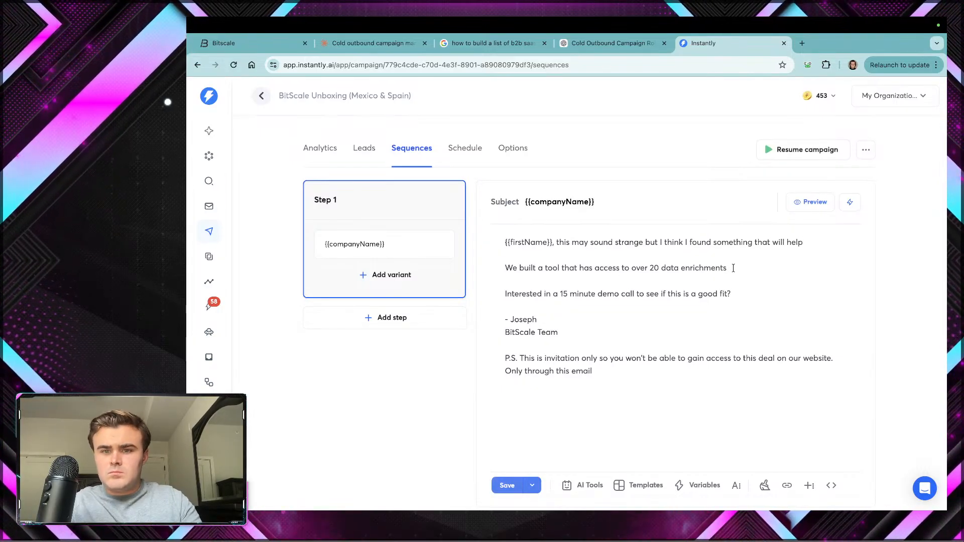
# Step: Extend the tool sentence to read "over 20 data enrichment providers where you can get access to prospects phone numbers."
pyautogui.write('where you c')
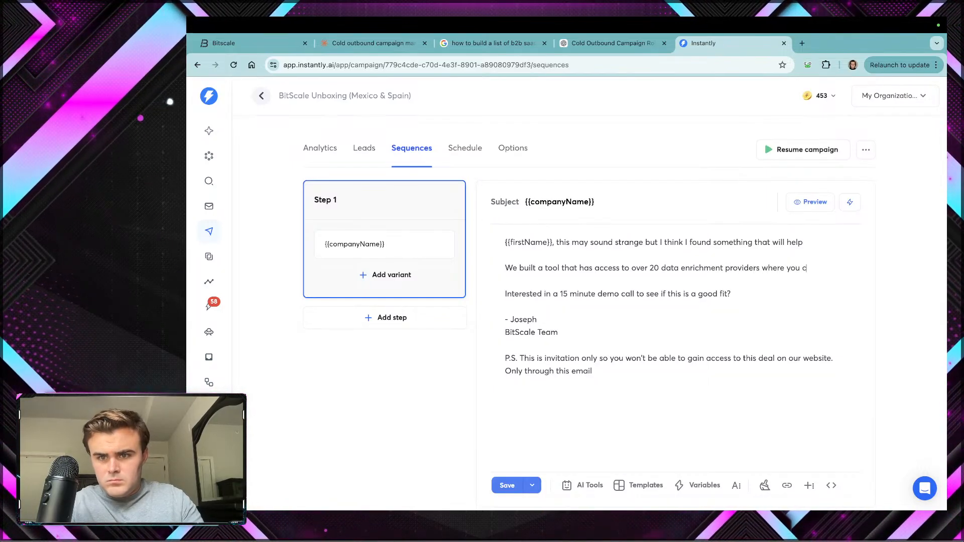
pyautogui.write('an get access to')
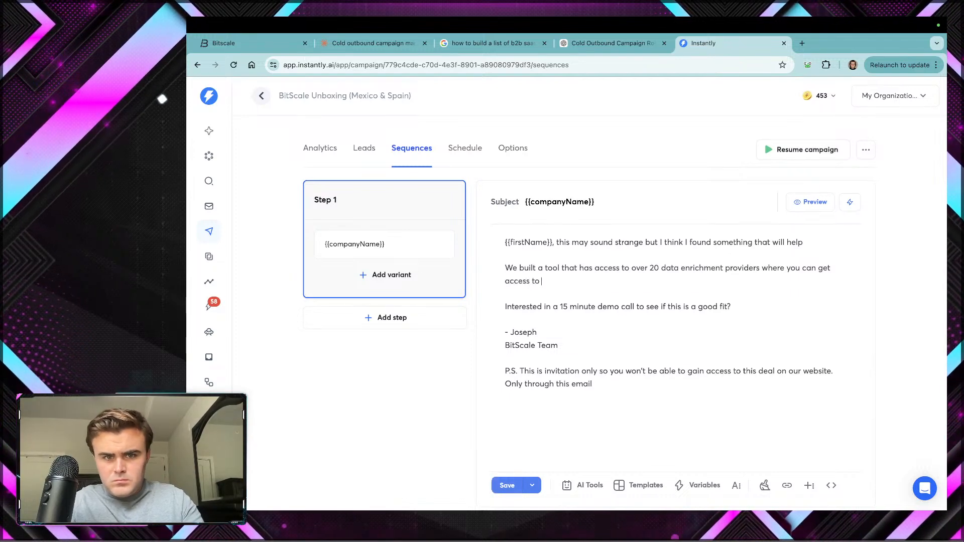
pyautogui.write(' p')
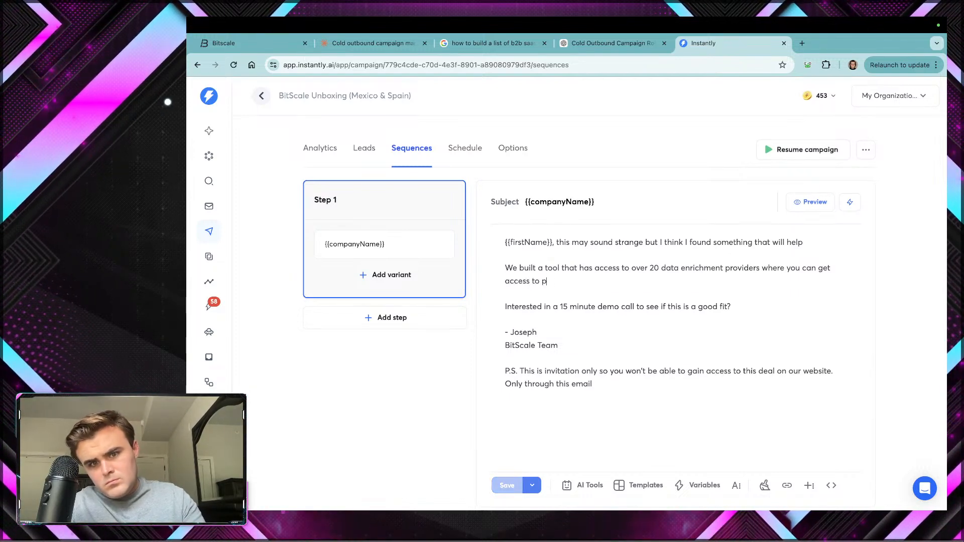
pyautogui.write('rospects phonen')
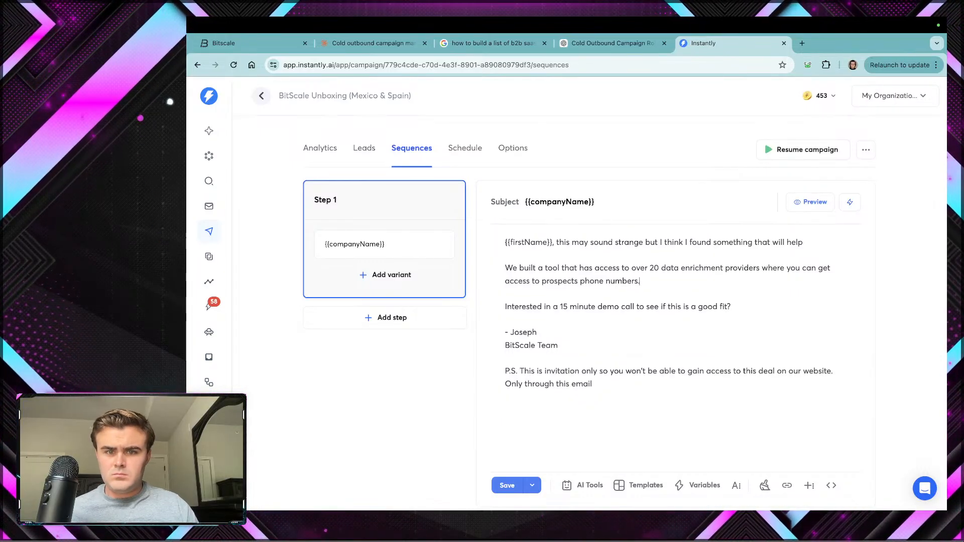
# Step: Add extra blank lines below and above the data enrichment paragraph in the email body
pyautogui.press('Return')
pyautogui.press('Return')
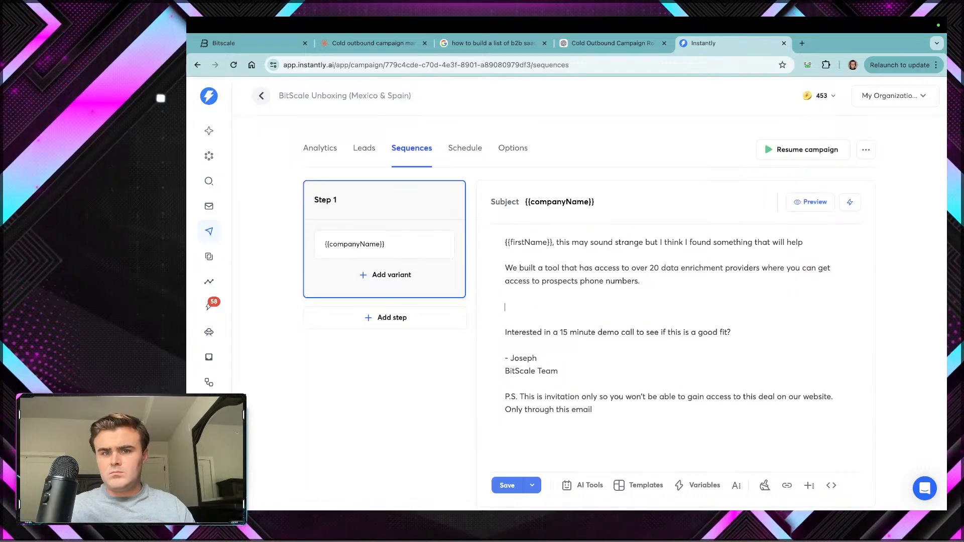
pyautogui.click(505, 255)
pyautogui.press('Return')
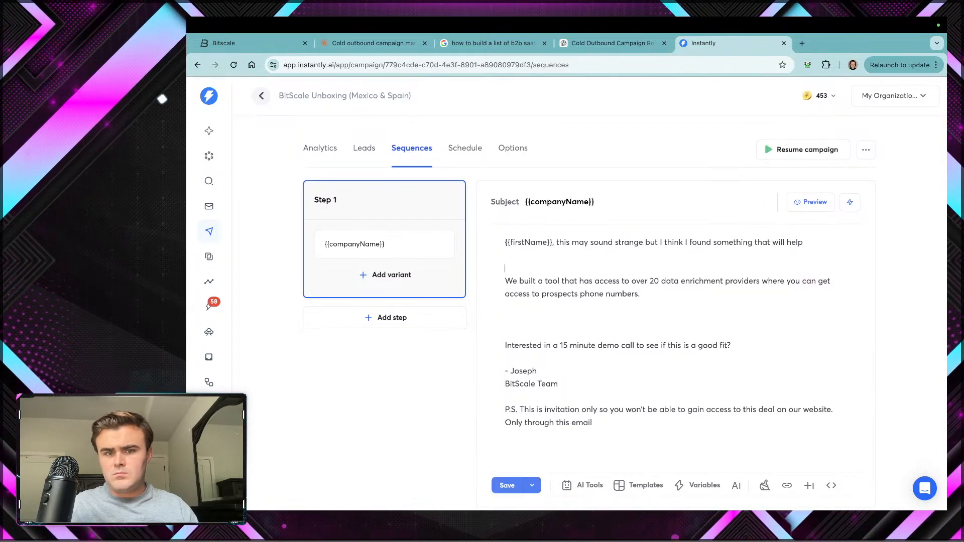
pyautogui.press('Up')
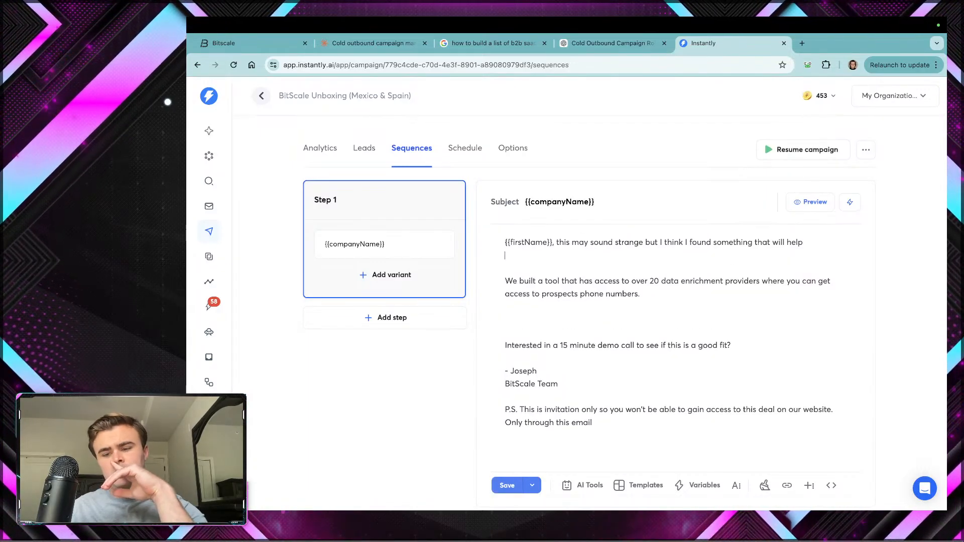
pyautogui.press('Return')
pyautogui.click(888, 95)
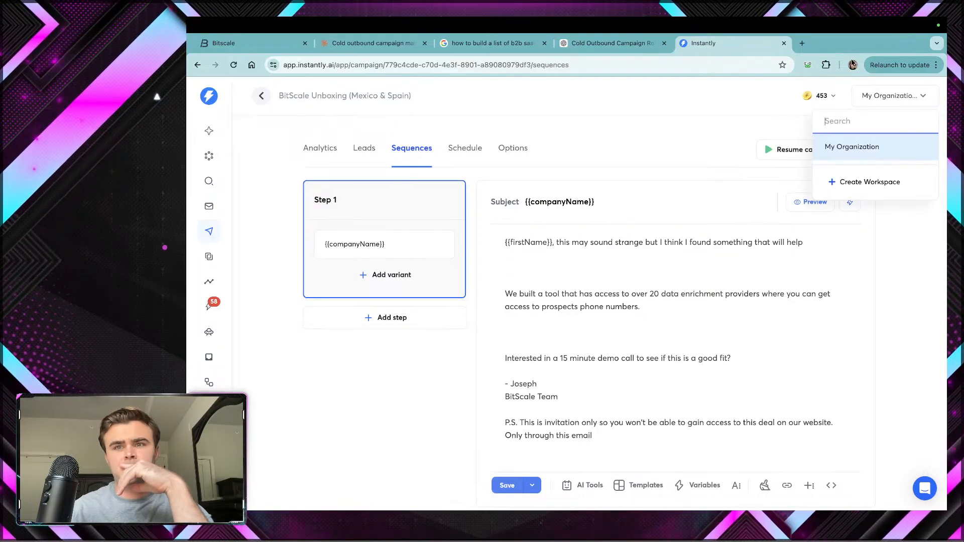
# Step: Search Google in a new tab for "best data enrichment tools" and look through the results
pyautogui.click(802, 43)
pyautogui.write('best data enri')
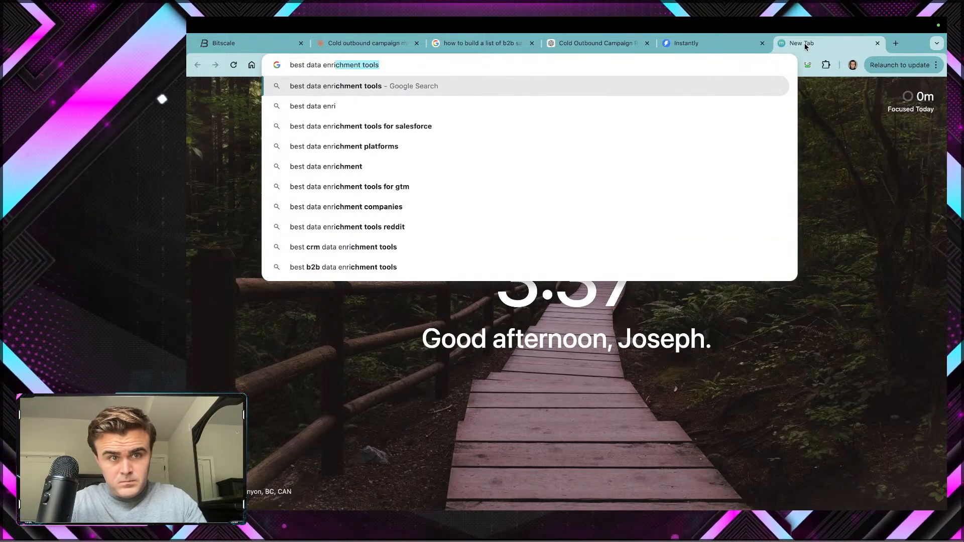
pyautogui.press('Return')
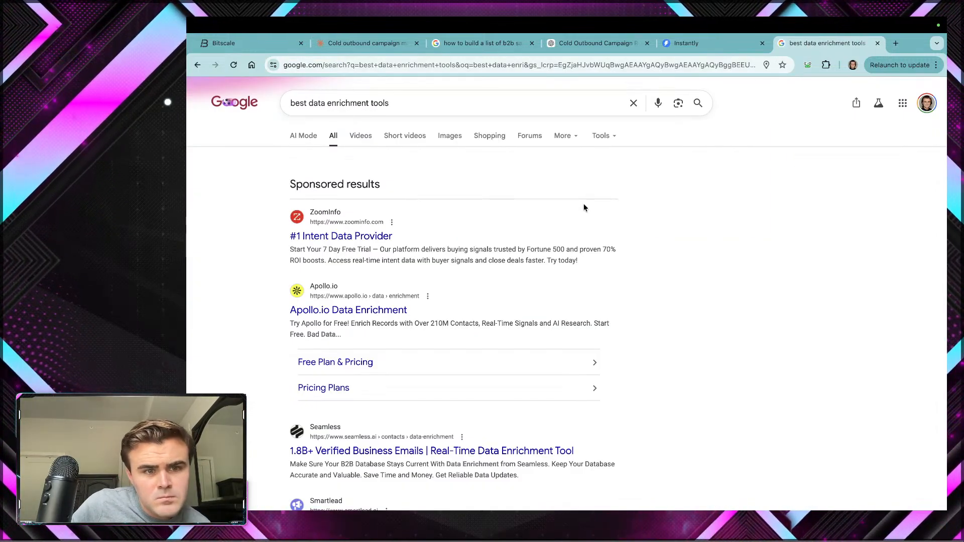
pyautogui.scroll(-5, 584, 203)
pyautogui.scroll(-5, 550, 272)
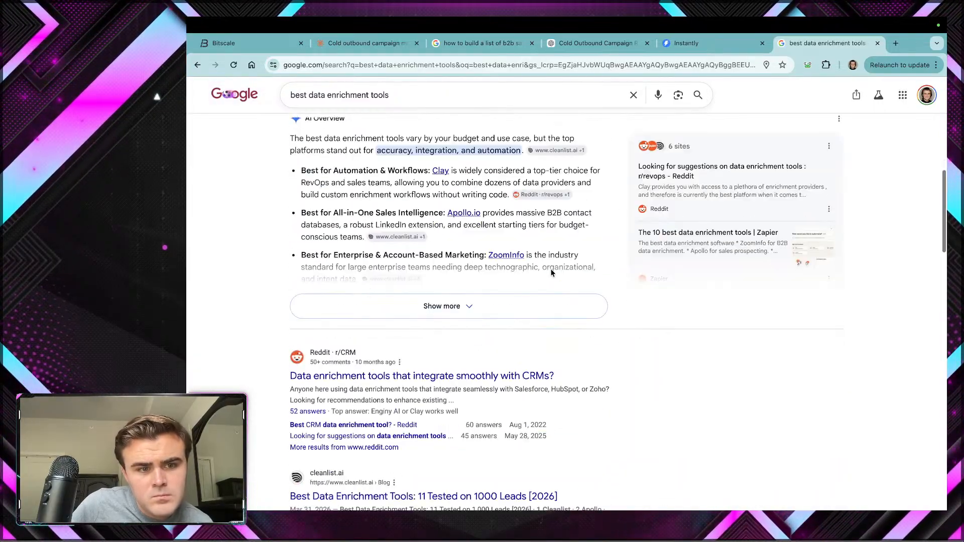
pyautogui.scroll(-3, 551, 272)
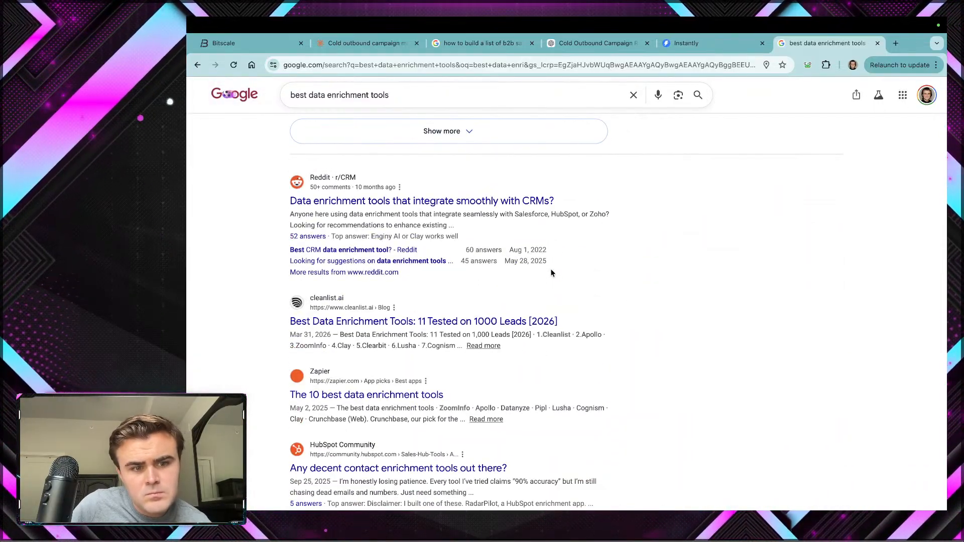
pyautogui.scroll(-2, 551, 271)
pyautogui.scroll(15, 550, 271)
# Step: Refine the search to "best data enrichment tools similar to apollo" and skim the results
pyautogui.click(420, 104)
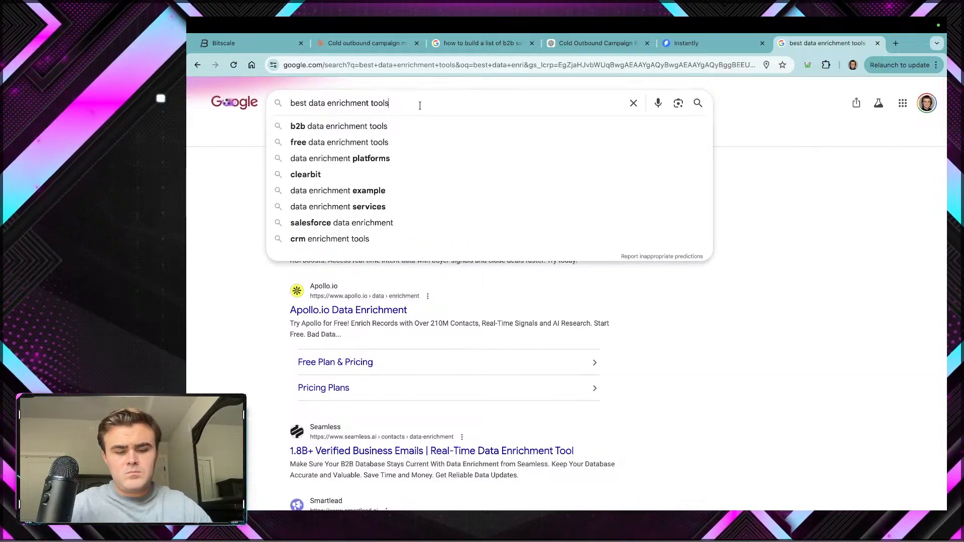
pyautogui.write('similar to apollo')
pyautogui.press('Return')
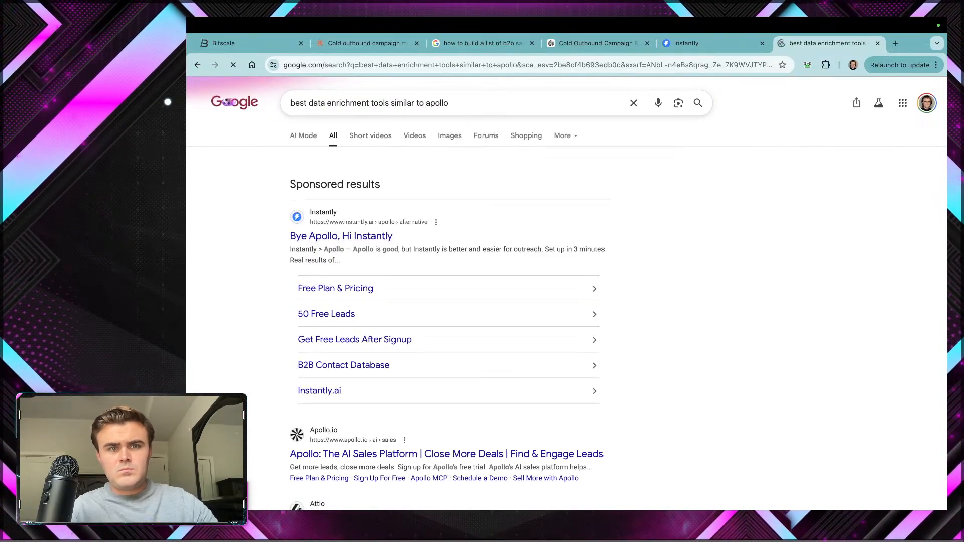
pyautogui.scroll(-3, 636, 357)
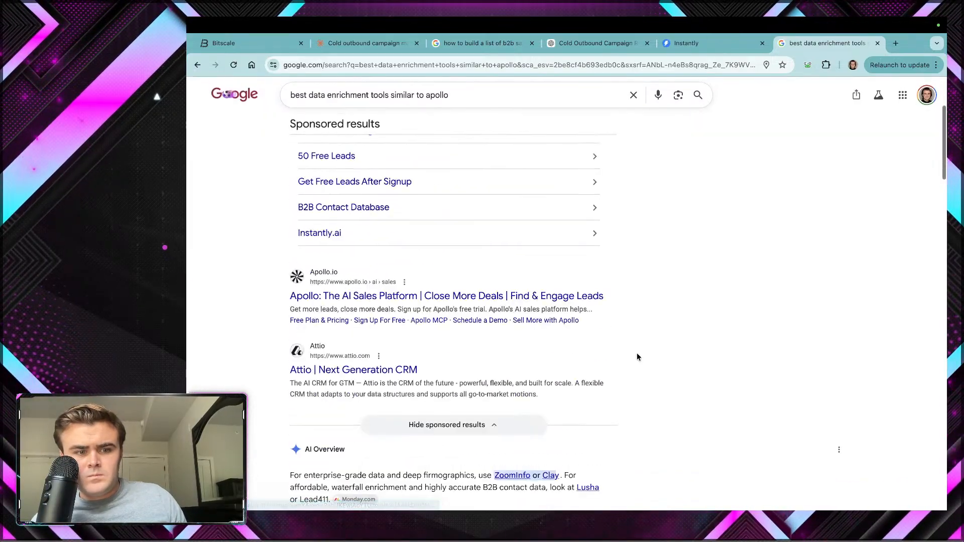
pyautogui.scroll(-3, 636, 357)
# Step: Switch to Bitscale and examine the active and inactive data providers in the Email Waterfall column's tweak settings
pyautogui.click(253, 43)
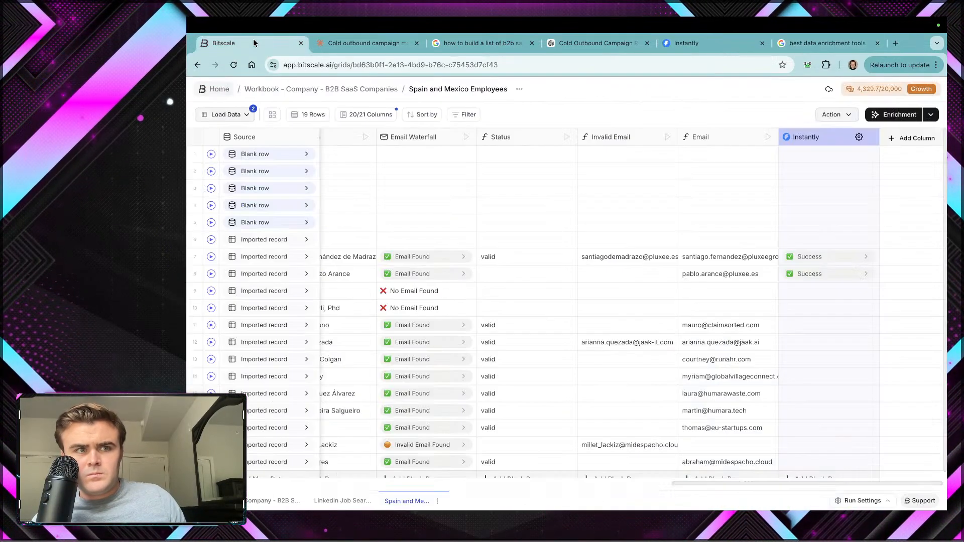
pyautogui.click(413, 137)
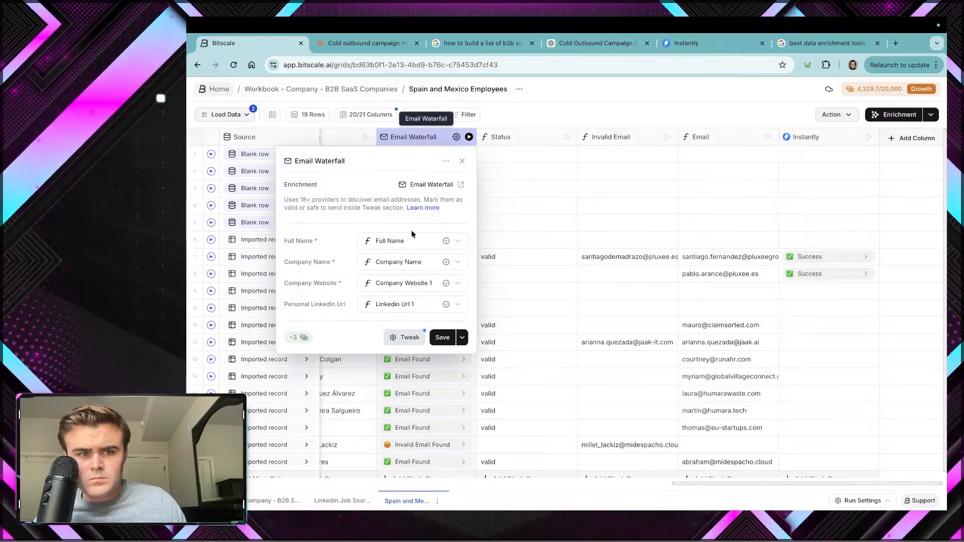
pyautogui.click(400, 338)
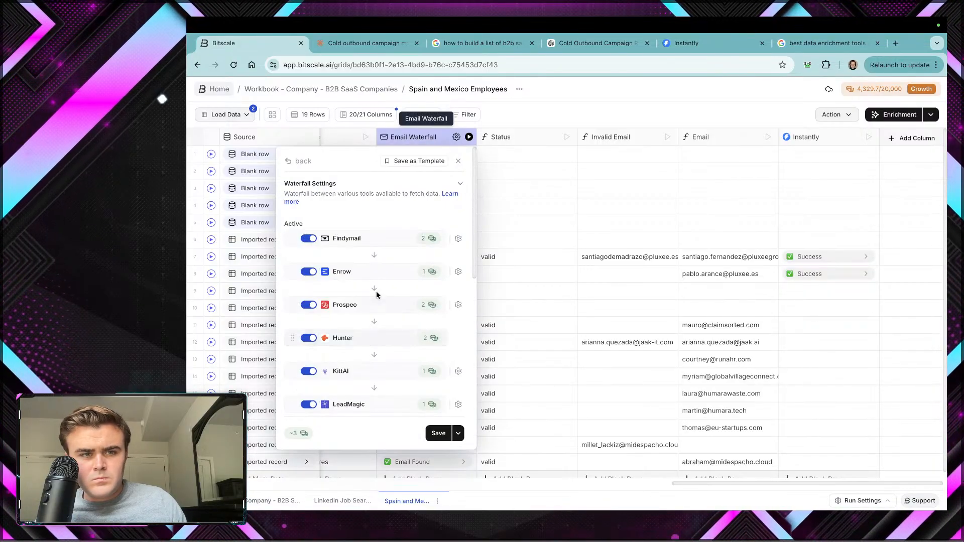
pyautogui.scroll(-8, 362, 271)
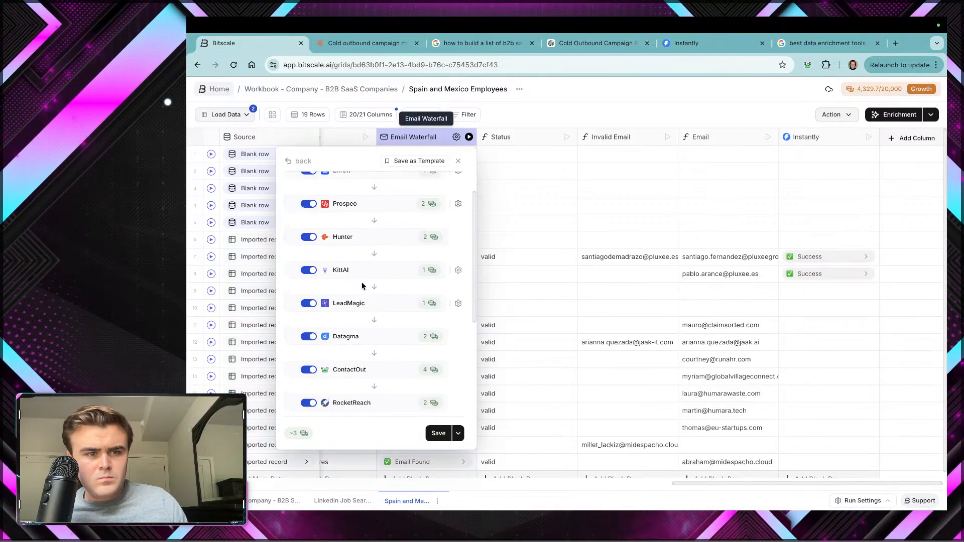
pyautogui.scroll(-1, 362, 291)
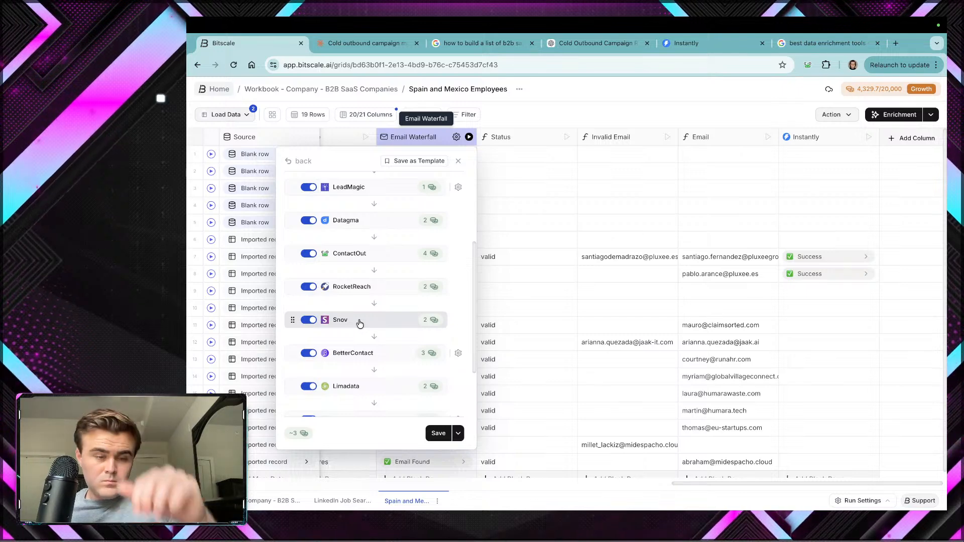
pyautogui.scroll(-5, 354, 281)
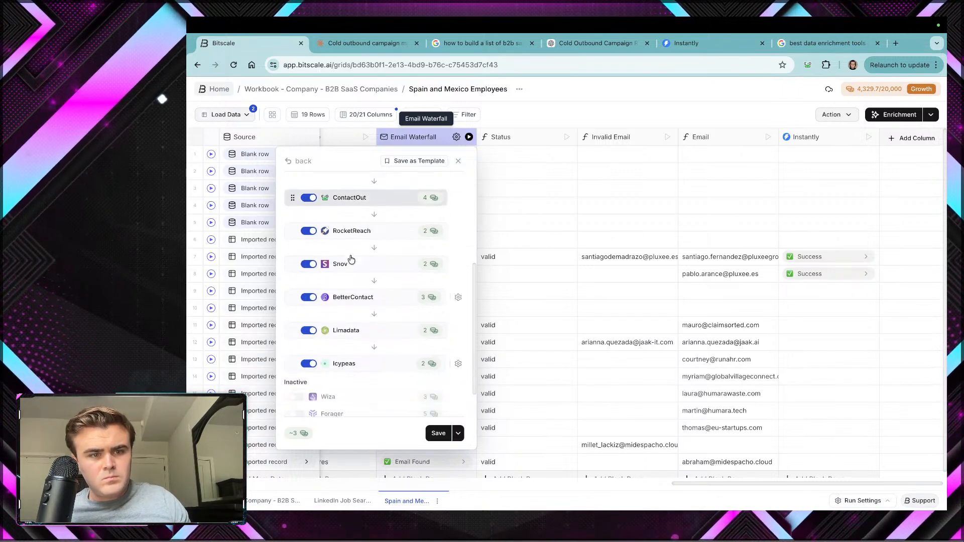
pyautogui.scroll(10, 352, 257)
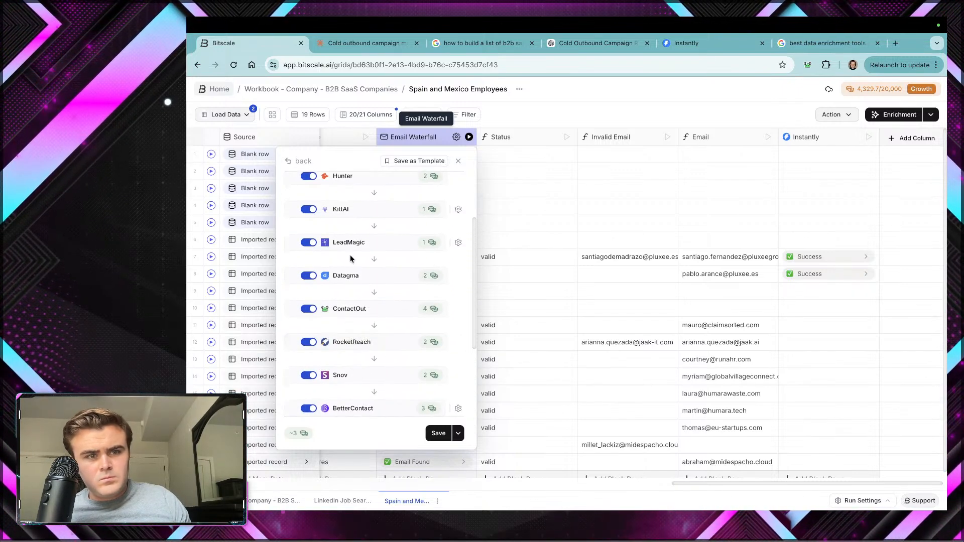
pyautogui.scroll(2, 351, 250)
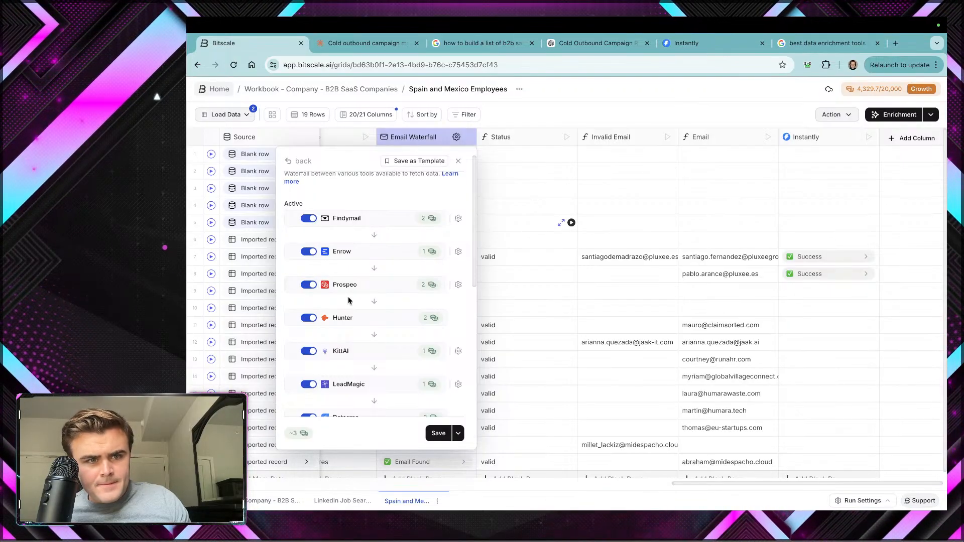
pyautogui.scroll(-1, 367, 271)
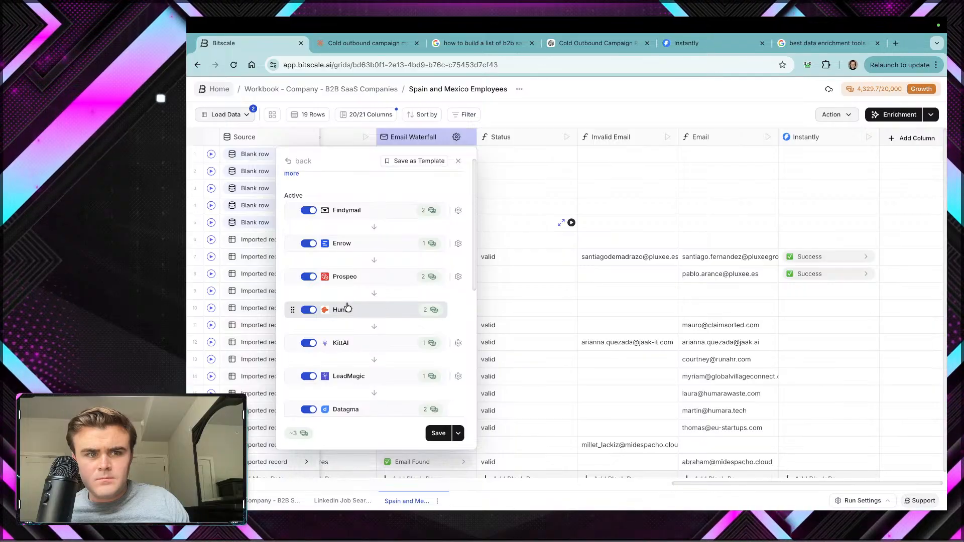
pyautogui.scroll(1, 359, 194)
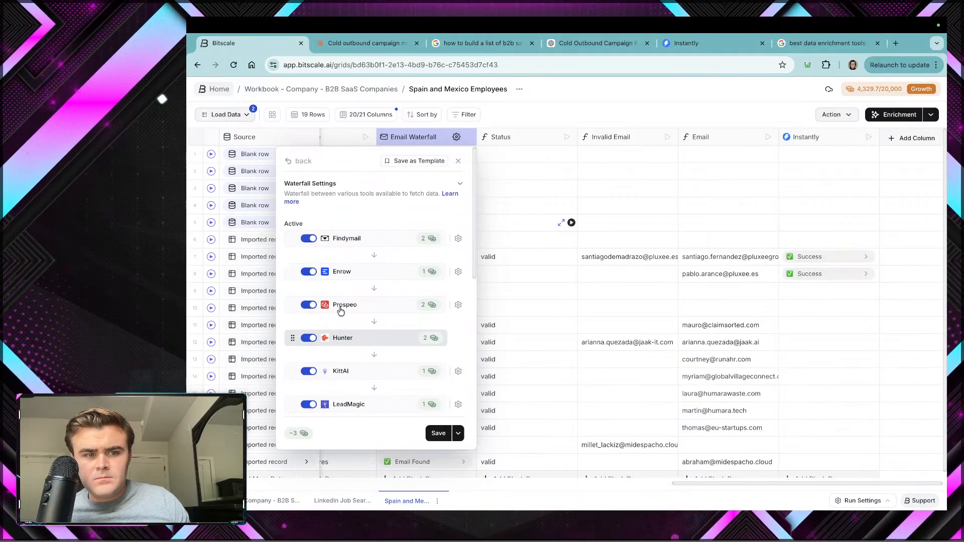
pyautogui.scroll(-10, 362, 341)
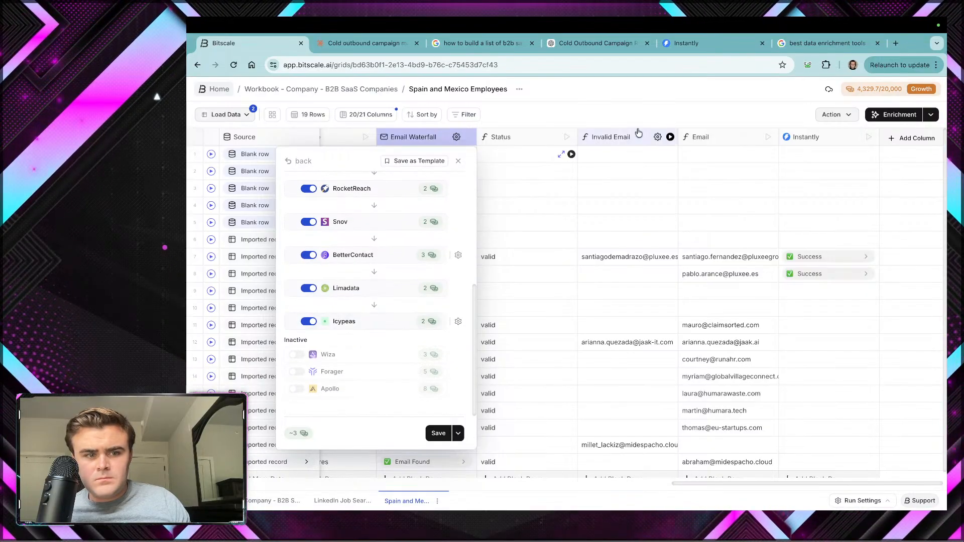
pyautogui.scroll(-3, 355, 258)
pyautogui.scroll(10, 362, 251)
# Step: Return to the Instantly email sequence and replace "will help" with "might" at the end of the opening line
pyautogui.click(728, 44)
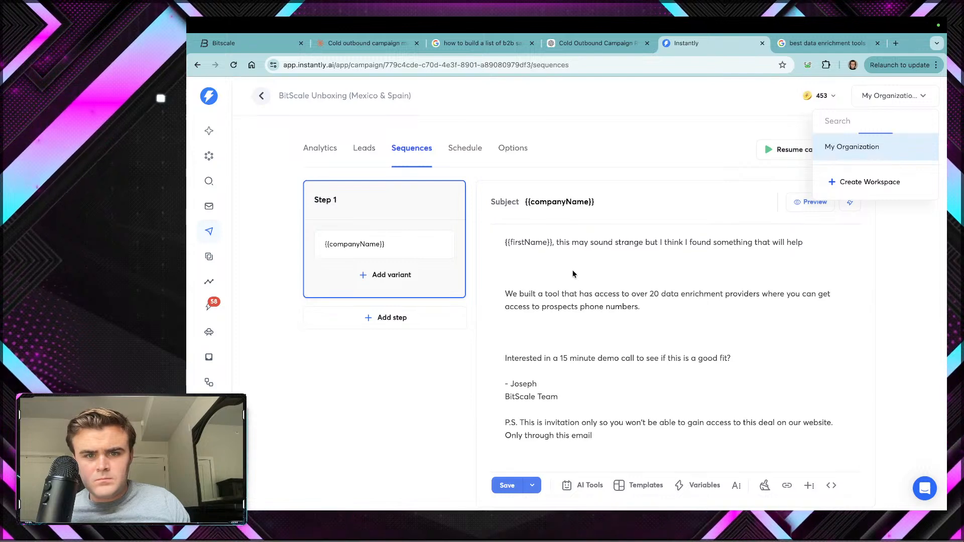
pyautogui.click(556, 262)
pyautogui.doubleClick(793, 242)
pyautogui.write('mi')
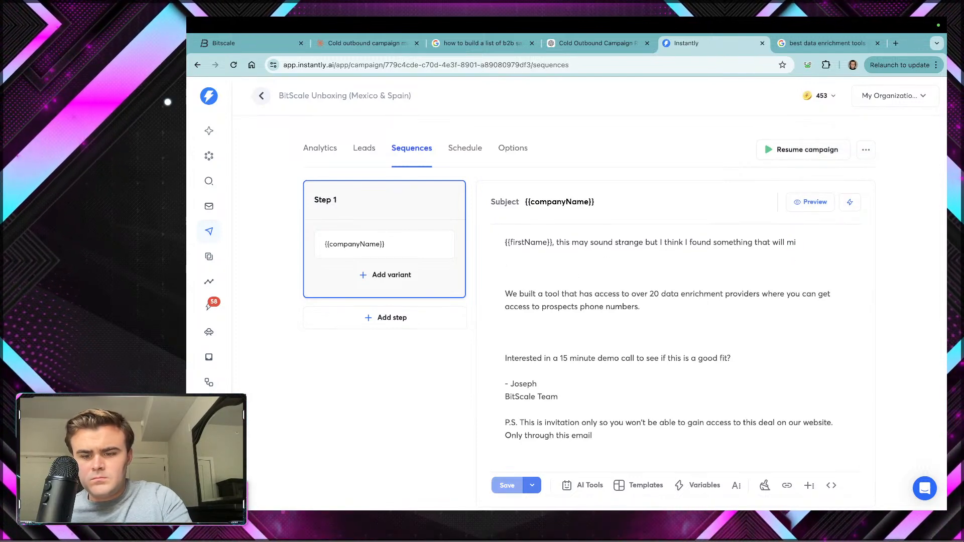
pyautogui.press('BackSpace')
pyautogui.press('BackSpace')
pyautogui.press('BackSpace')
pyautogui.press('BackSpace')
pyautogui.press('BackSpace')
pyautogui.press('BackSpace')
pyautogui.write('might')
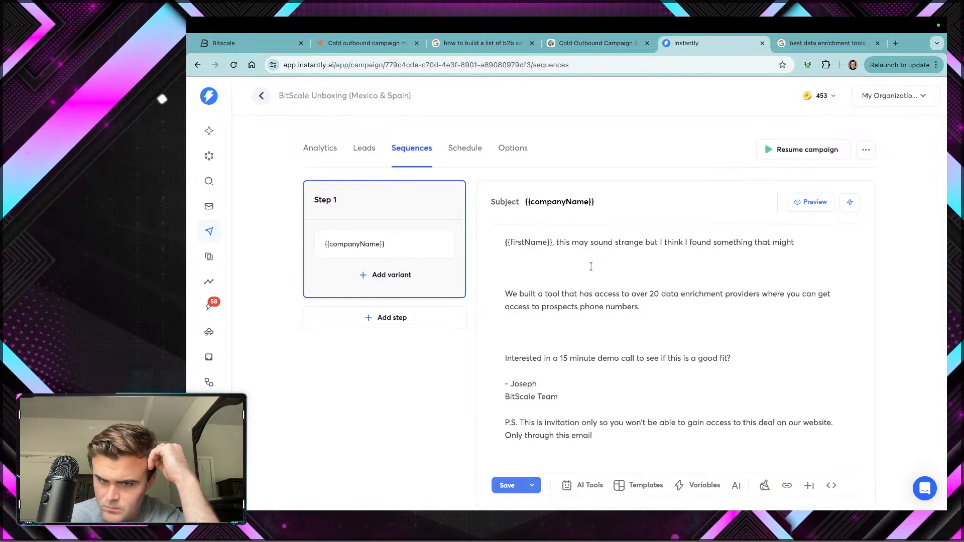
# Step: Start a parenthetical list of example tools after "data enrichment providers" with "(apollo, zoom"
pyautogui.click(760, 295)
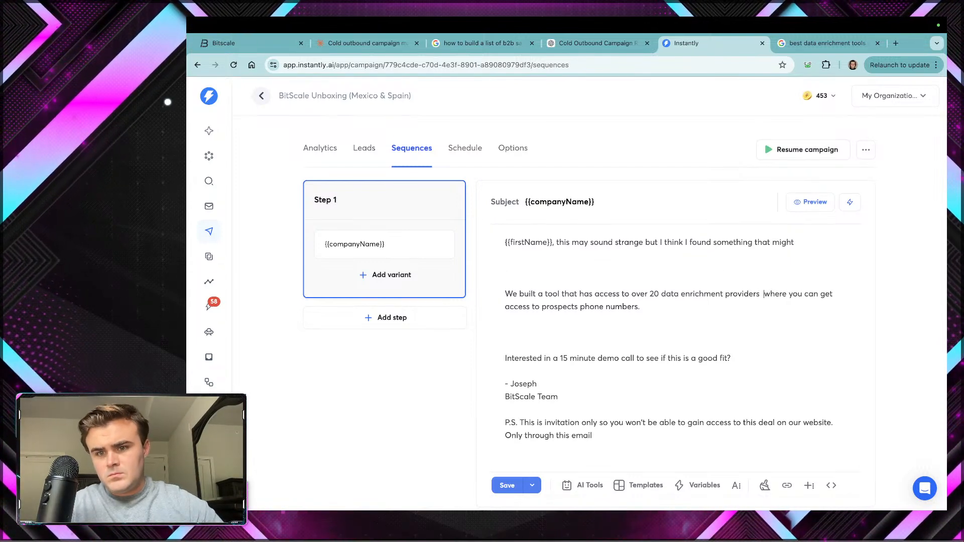
pyautogui.press('BackSpace')
pyautogui.write('(')
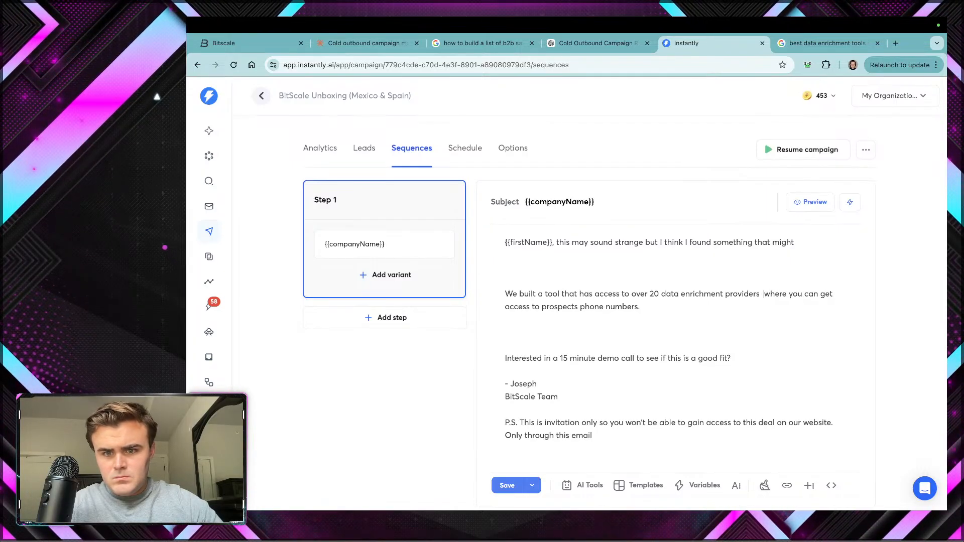
pyautogui.write('apollo, xoom')
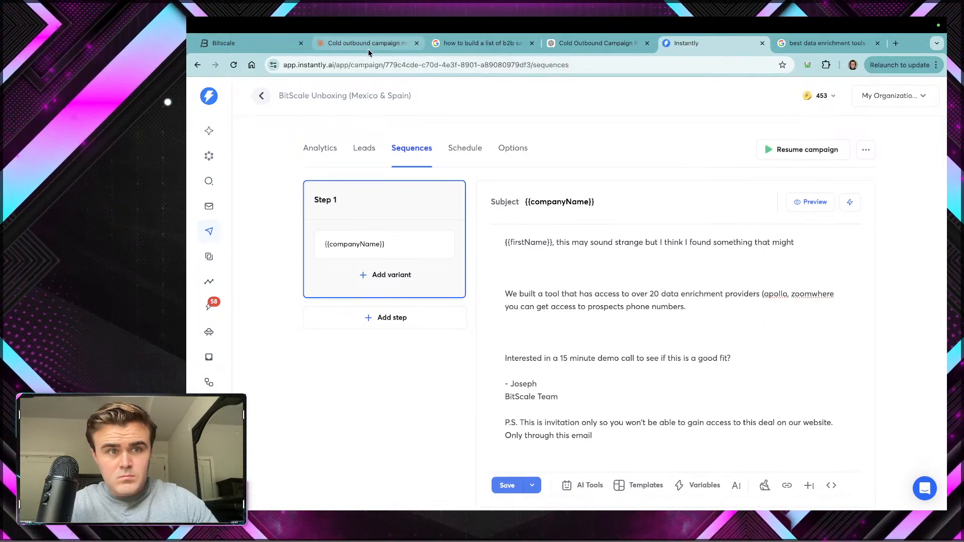
# Step: Switch to Bitscale and look through the Email Waterfall's provider list for well-known data tools to name
pyautogui.click(450, 43)
pyautogui.click(568, 45)
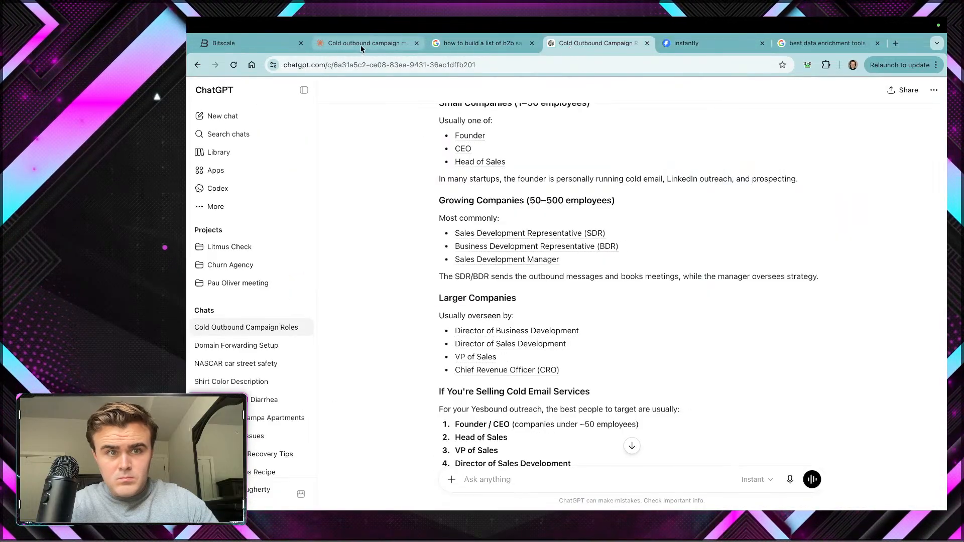
pyautogui.click(236, 43)
pyautogui.scroll(-4, 361, 283)
pyautogui.scroll(-3, 359, 289)
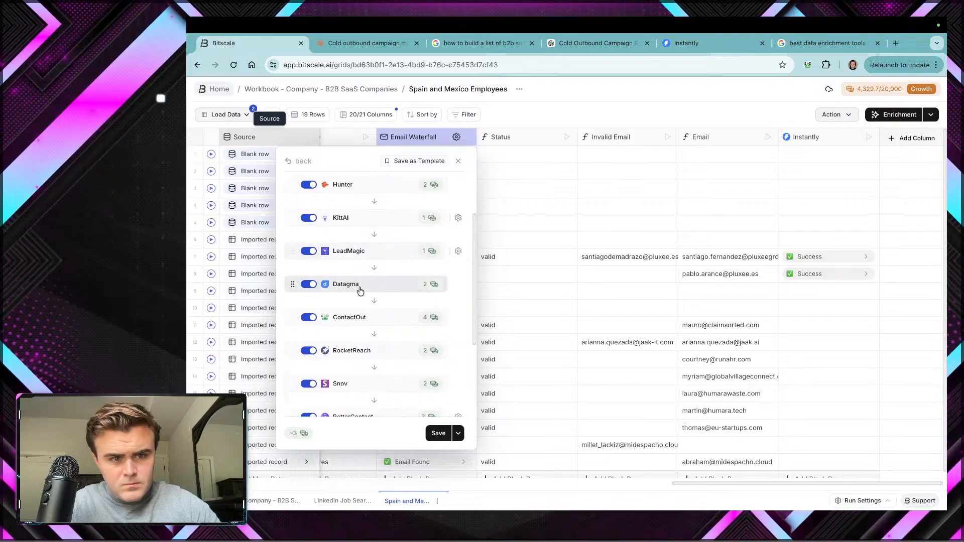
pyautogui.scroll(-1, 347, 279)
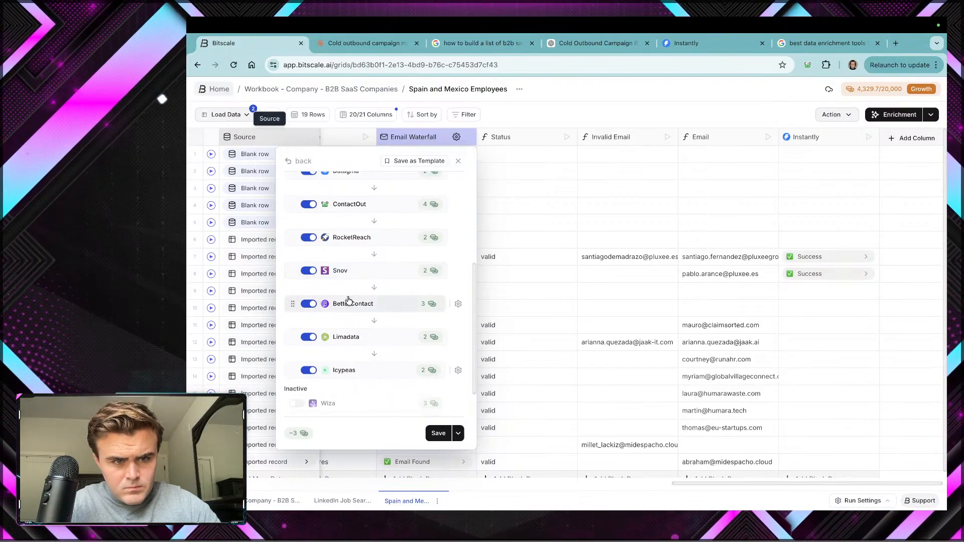
pyautogui.scroll(5, 364, 264)
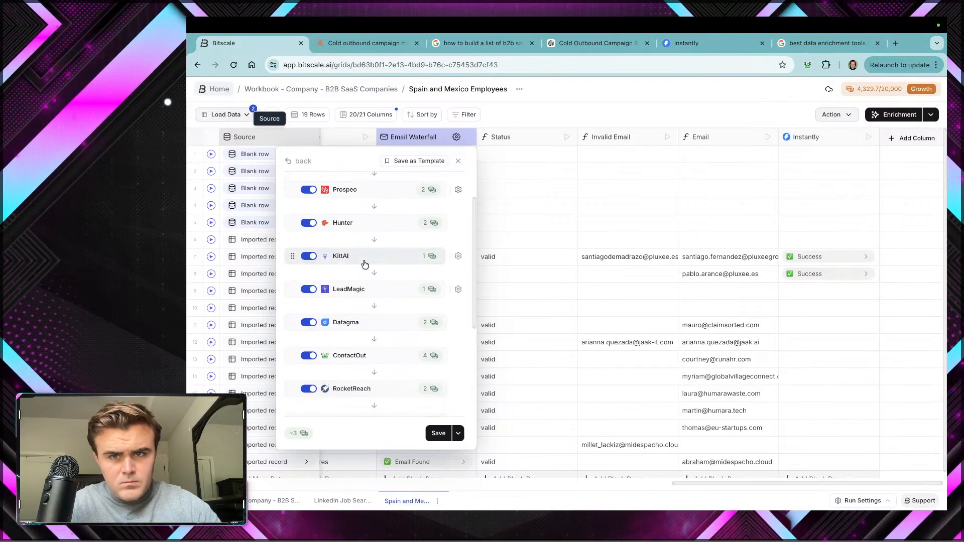
# Step: Return to the Instantly email and replace "zoomwhere" with "rocket reach, zoom" in the provider list
pyautogui.click(701, 42)
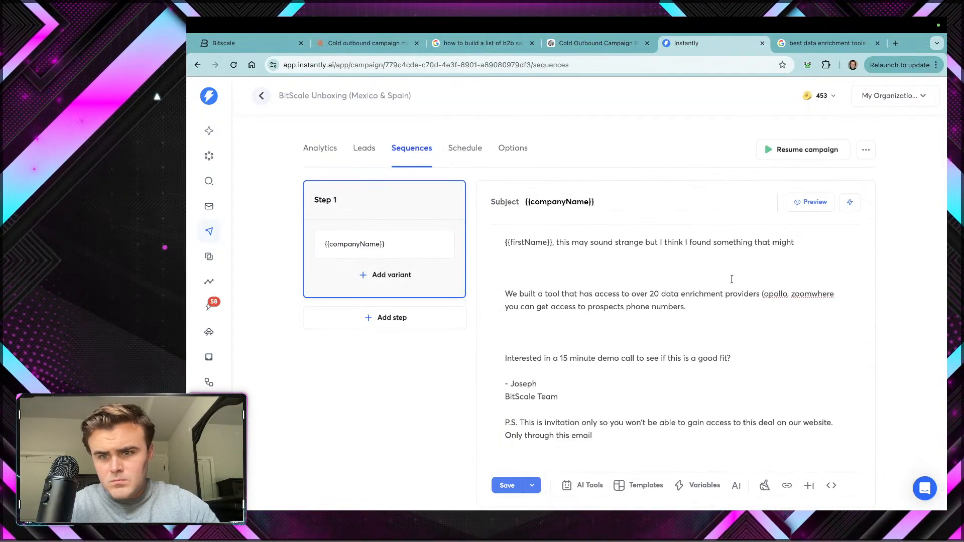
pyautogui.doubleClick(805, 294)
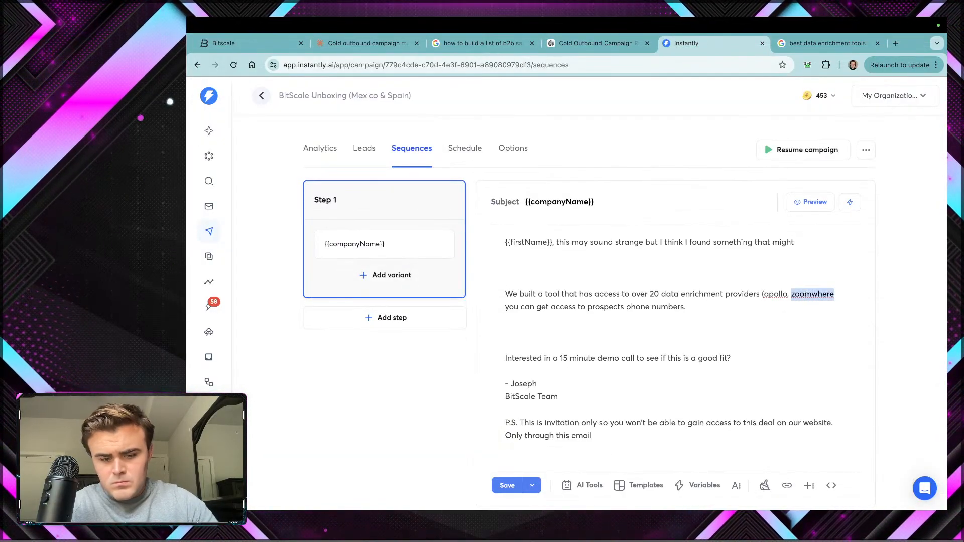
pyautogui.write('rocket reach,')
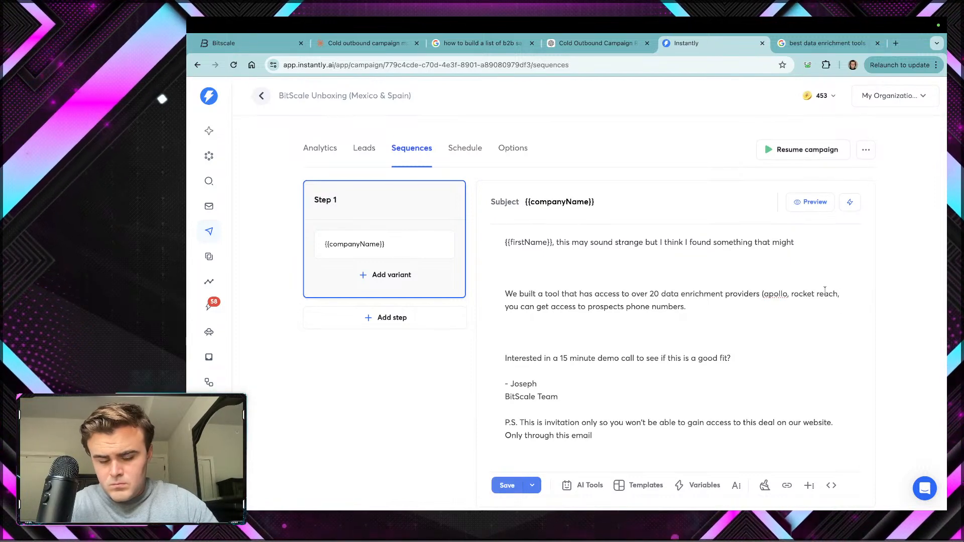
pyautogui.write(' zoom')
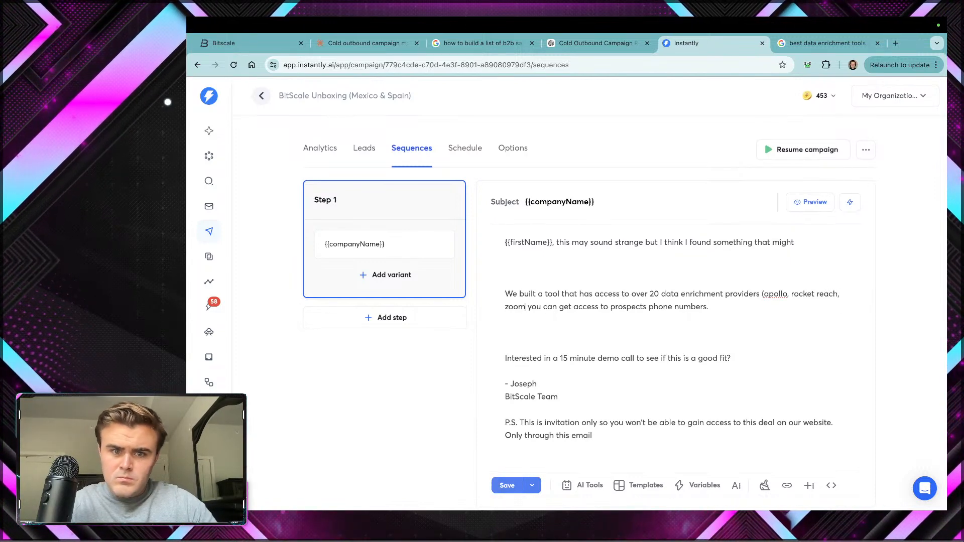
# Step: Look through the Google results for data enrichment tools similar to Apollo and go back to the previous search
pyautogui.click(817, 41)
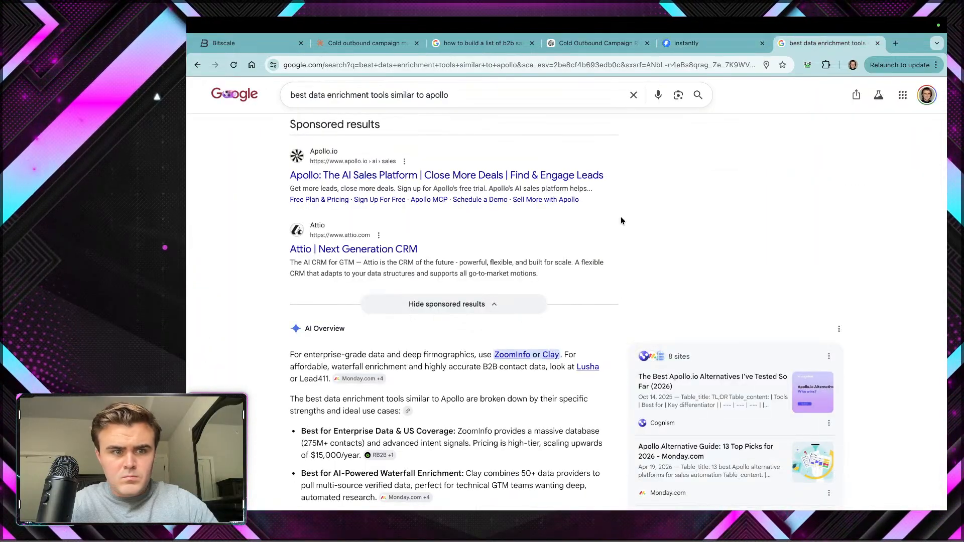
pyautogui.scroll(5, 621, 216)
pyautogui.scroll(-5, 616, 216)
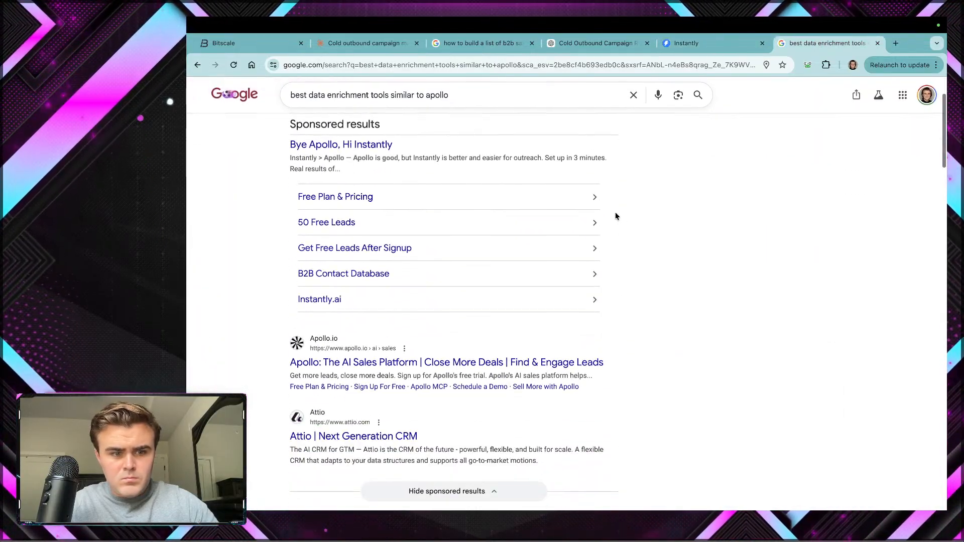
pyautogui.scroll(-5, 616, 216)
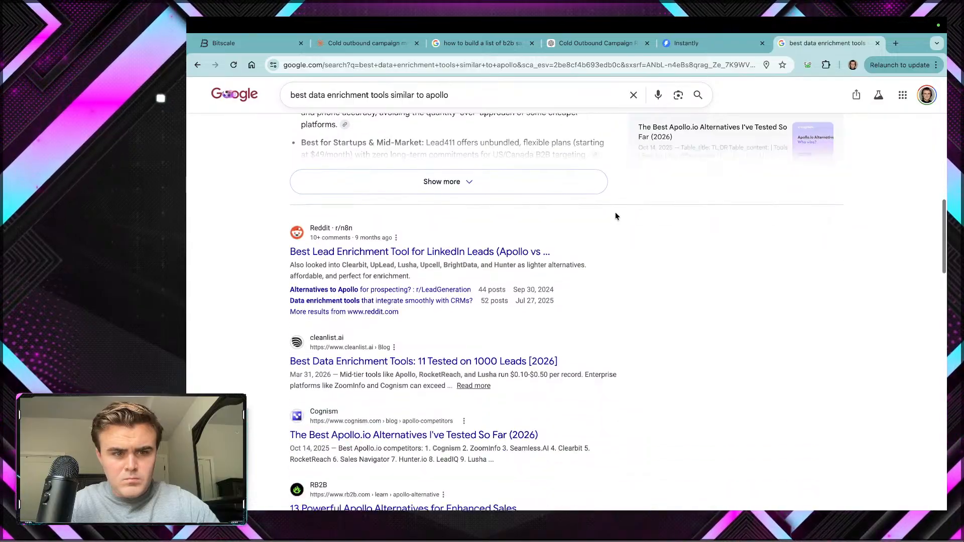
pyautogui.click(197, 65)
# Step: Return to the Instantly email and complete the provider list after "rocket reach" so it reads "zoominfo, contactout, etc...)"
pyautogui.click(691, 44)
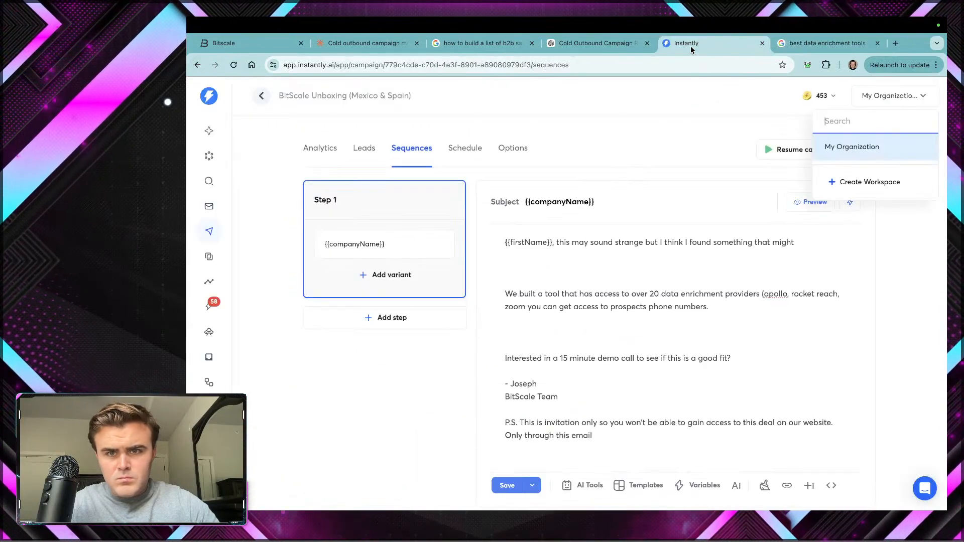
pyautogui.click(790, 297)
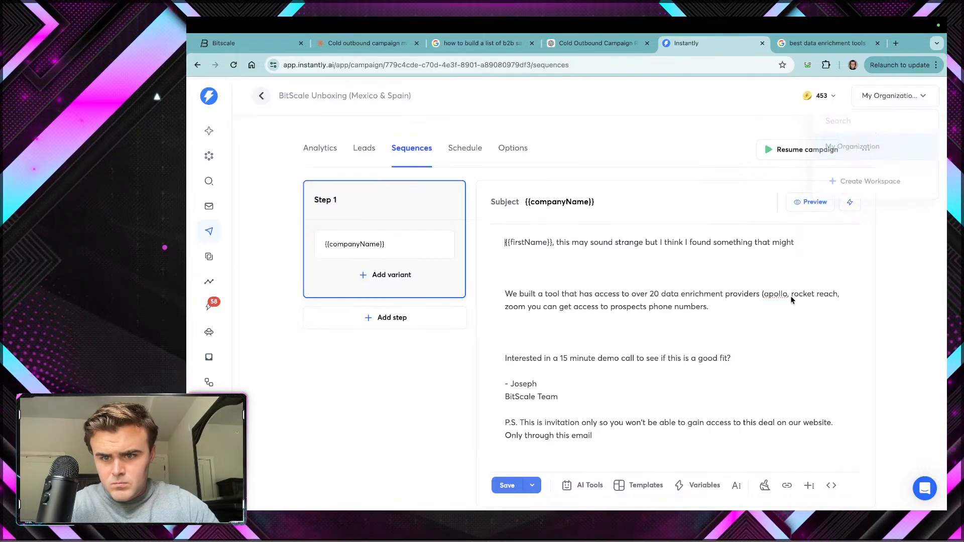
pyautogui.click(525, 307)
pyautogui.write('info, cont')
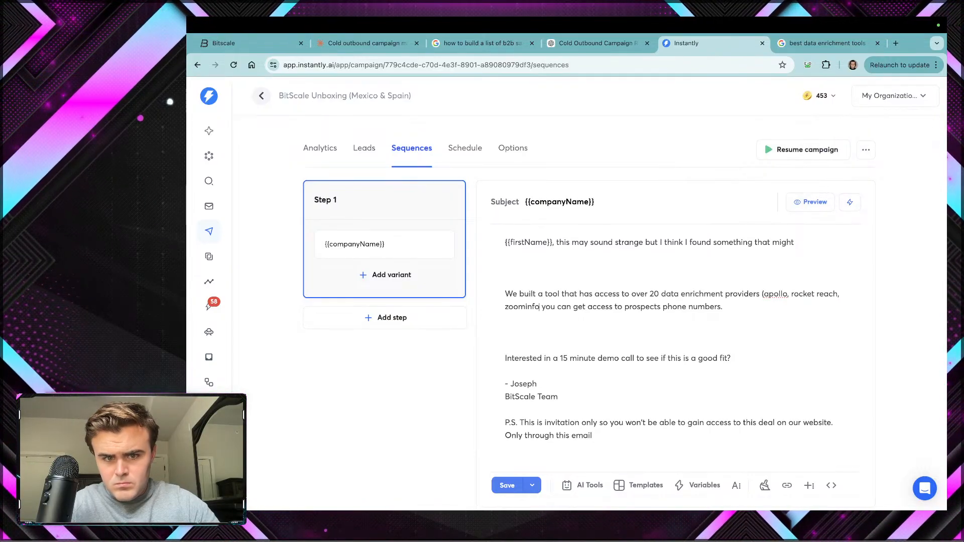
pyautogui.write('actout, etc')
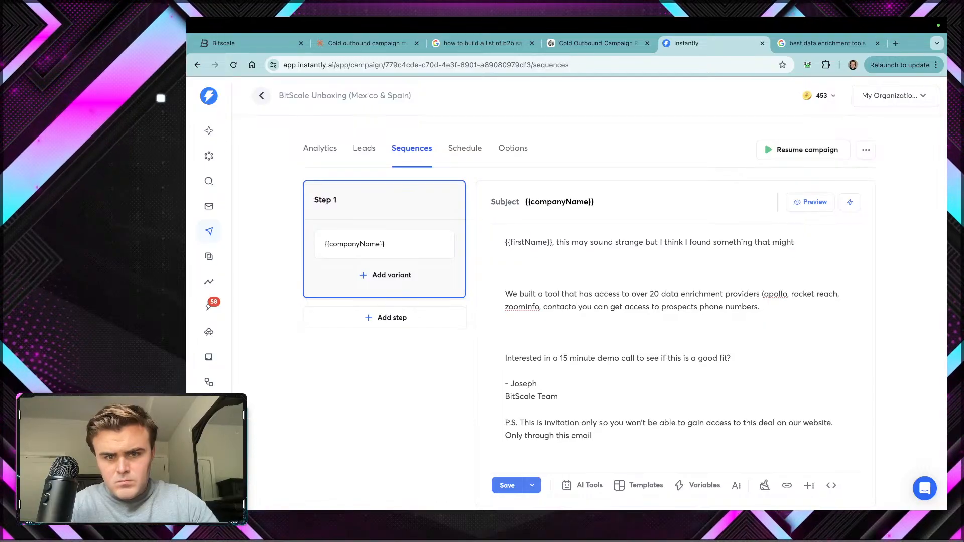
pyautogui.write(',')
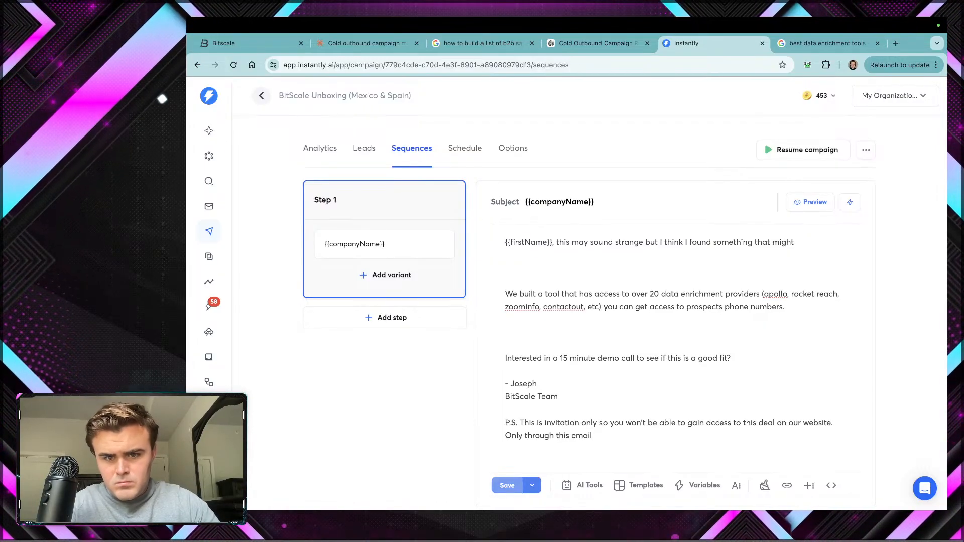
pyautogui.press('BackSpace')
pyautogui.write('...)')
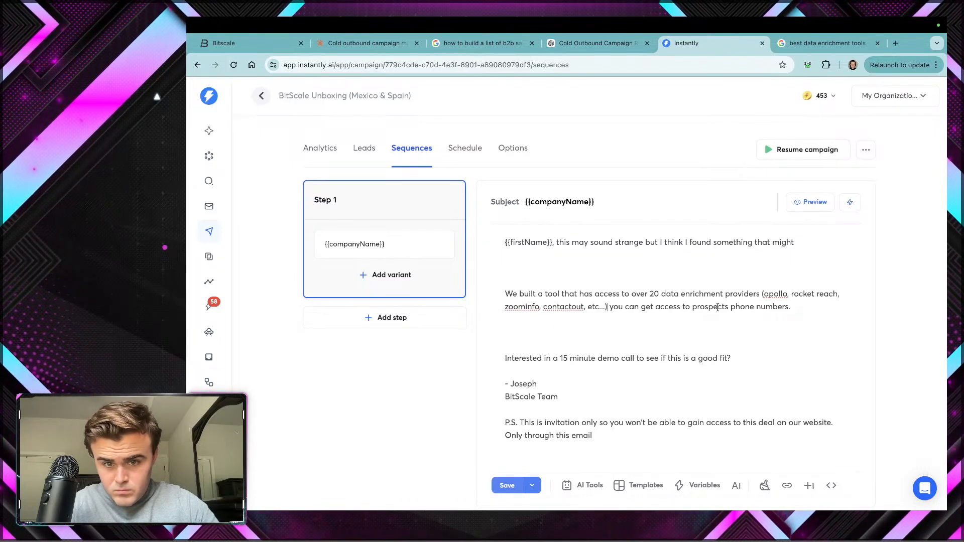
# Step: Delete the text after the provider list and start a new paragraph reading "All of these tools basic plans cost"
pyautogui.moveTo(791, 307); pyautogui.dragTo(611, 309)
pyautogui.press('BackSpace')
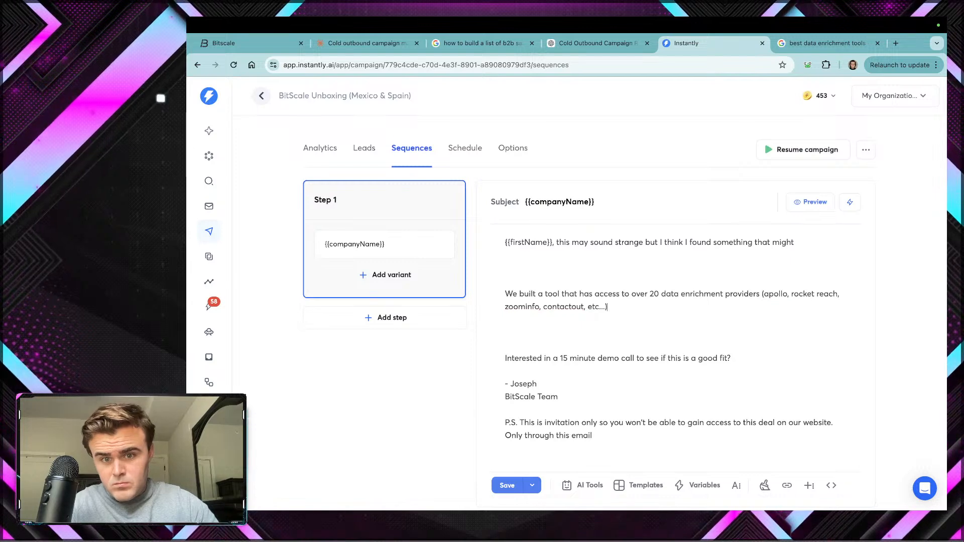
pyautogui.press('Return')
pyautogui.press('Return')
pyautogui.write('All of these ')
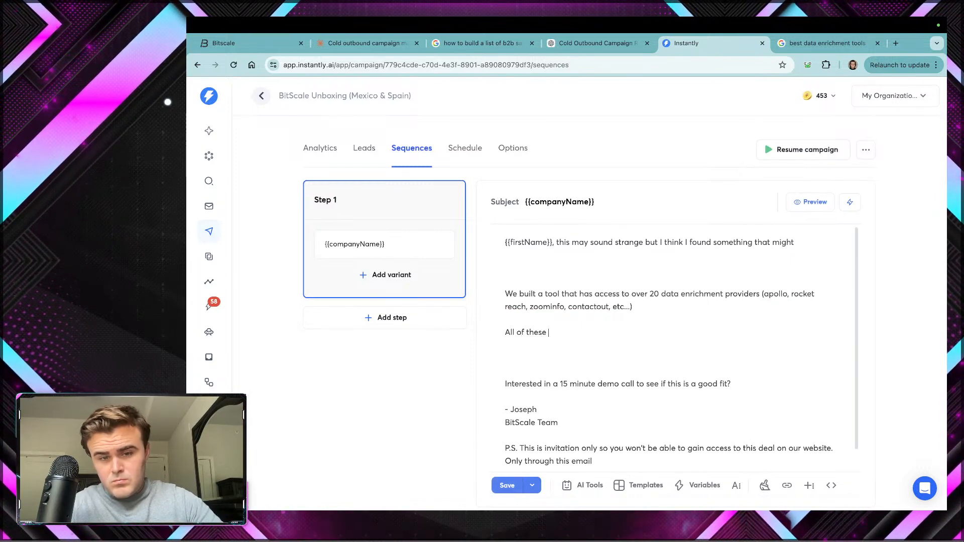
pyautogui.write('tools cost')
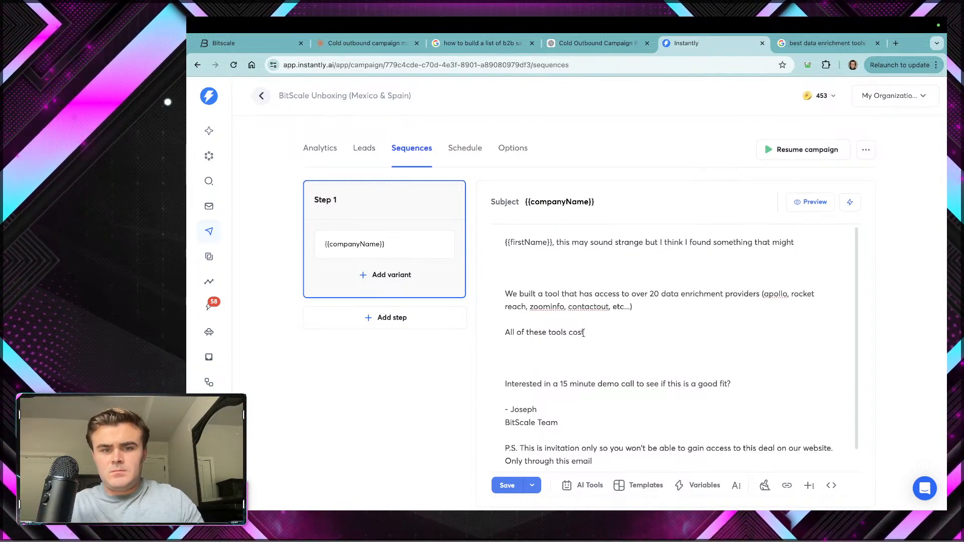
pyautogui.click(569, 333)
pyautogui.write('basic plans')
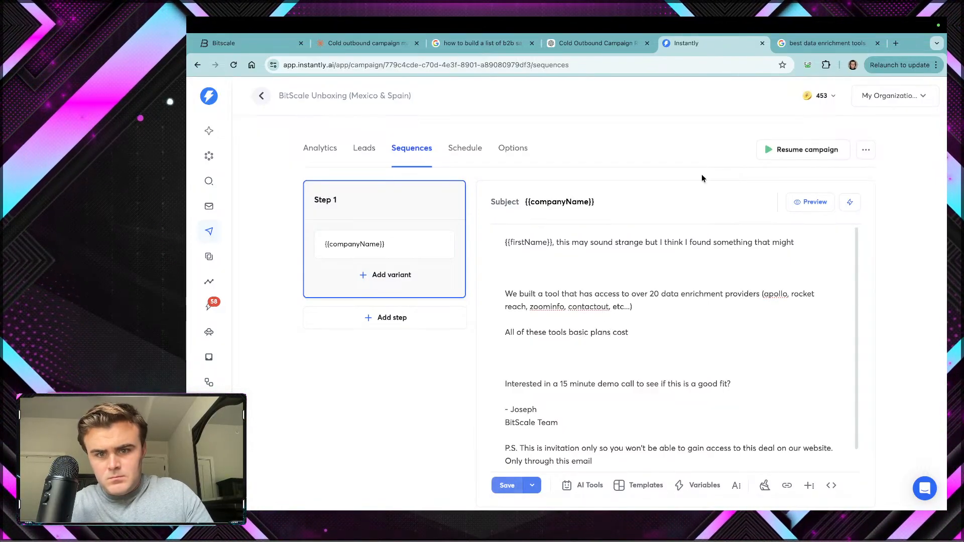
# Step: View the Apollo.io Data Enrichment result from the Google search and go back to the results
pyautogui.click(792, 46)
pyautogui.click(348, 310)
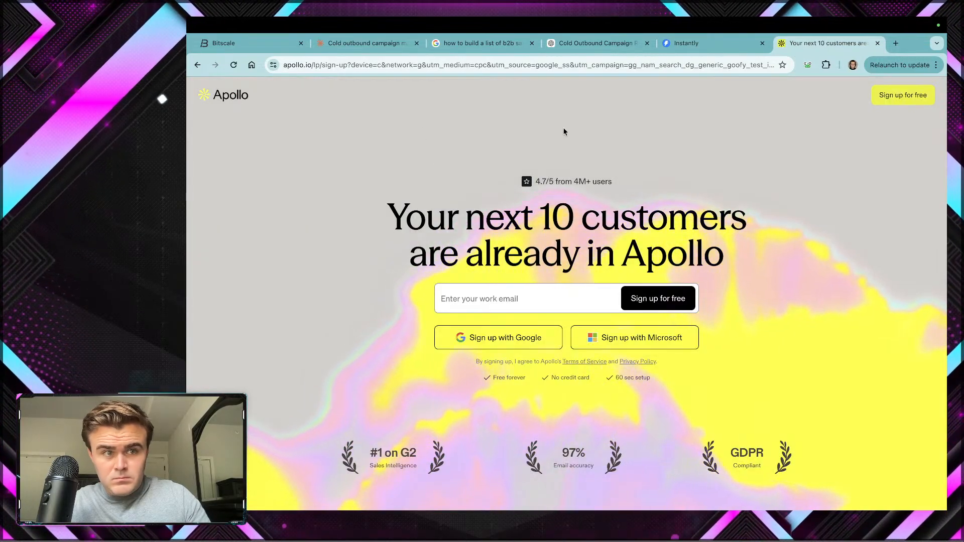
pyautogui.click(197, 66)
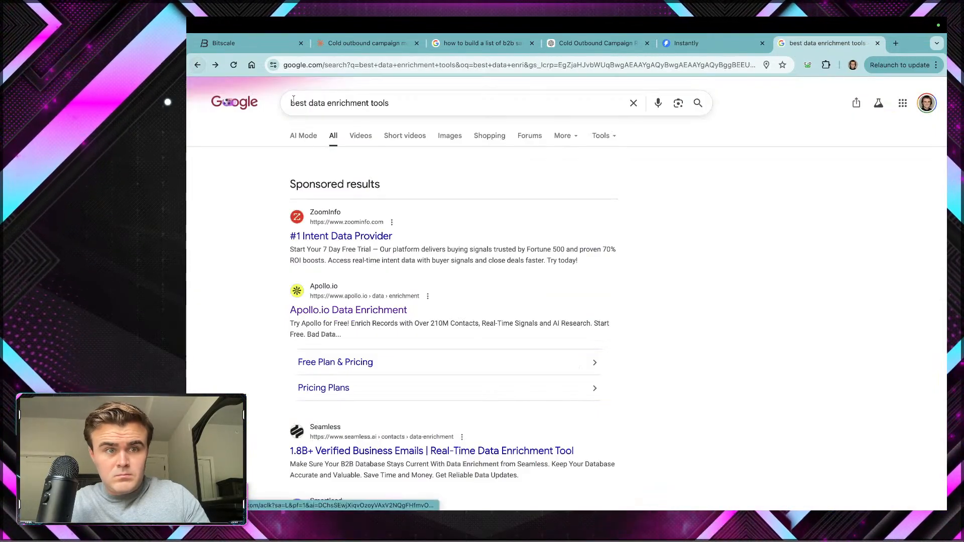
# Step: Search Google for "how much does contact out cost" and open ContactOut's pricing page to check the plan prices
pyautogui.doubleClick(354, 104)
pyautogui.press('super+a')
pyautogui.write('ho')
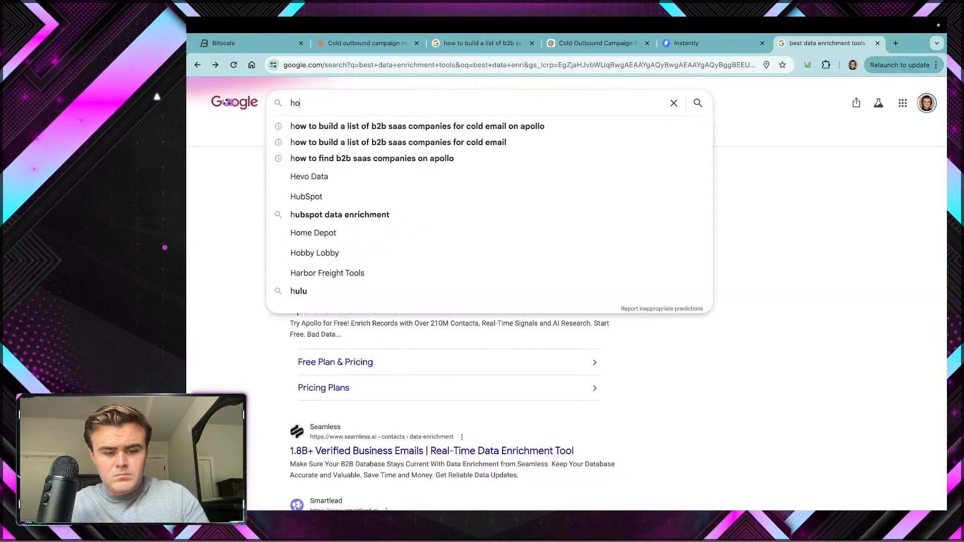
pyautogui.write('w much do')
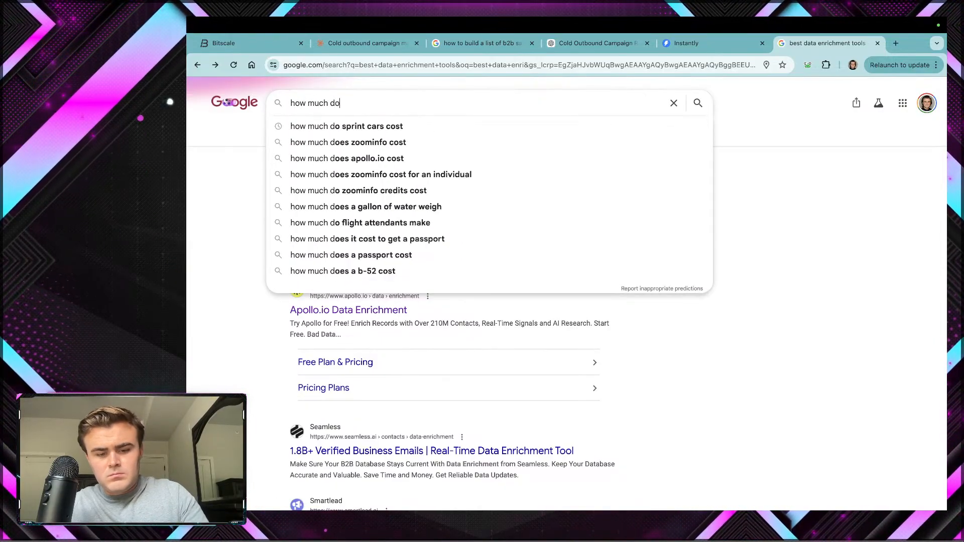
pyautogui.write('es contact out cost')
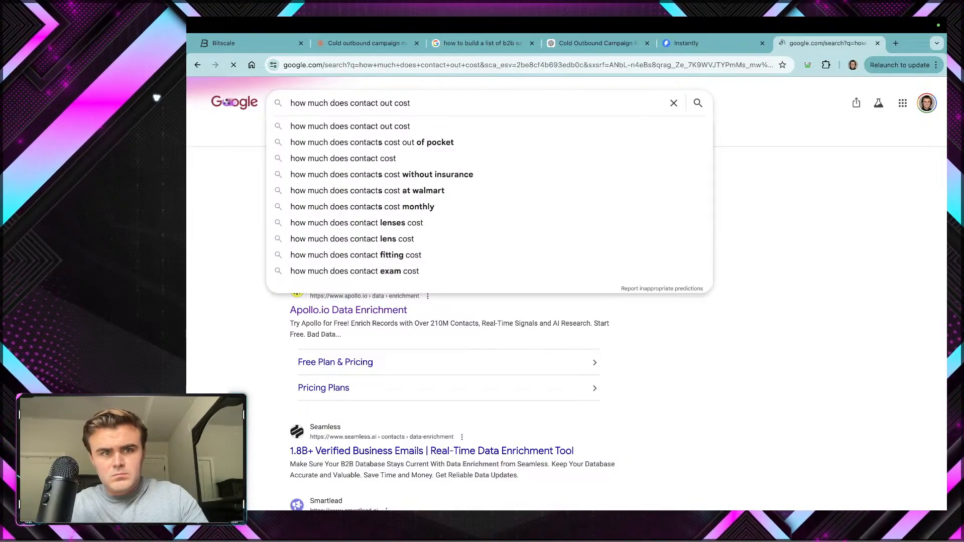
pyautogui.press('Return')
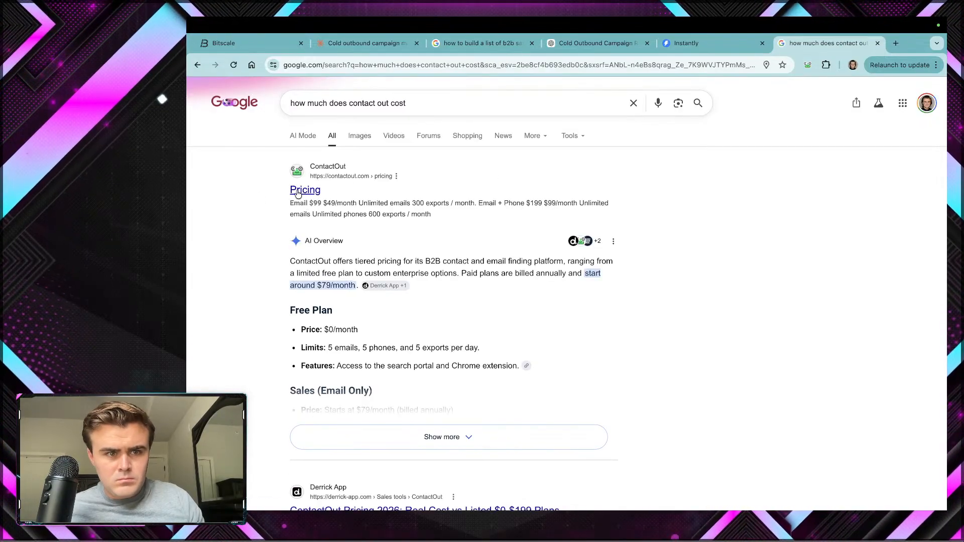
pyautogui.click(318, 192)
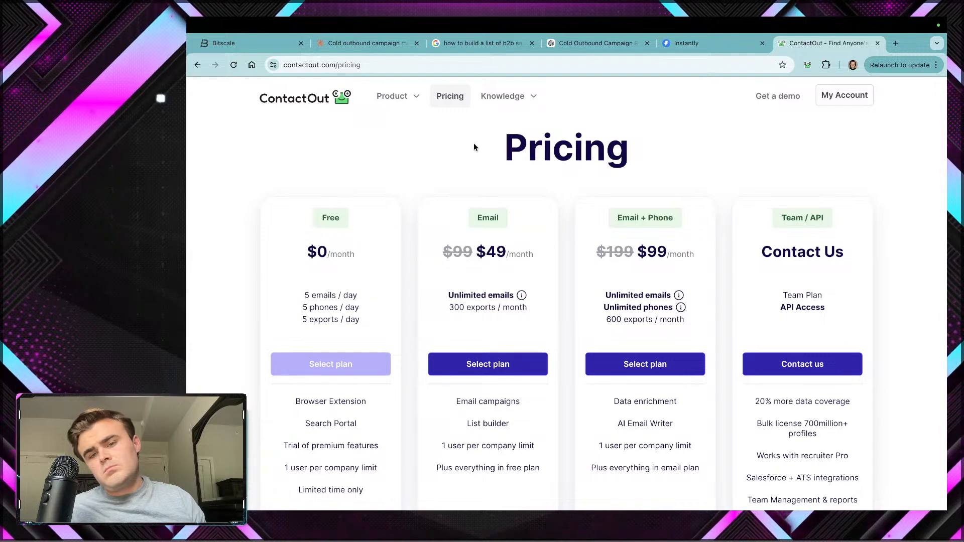
# Step: Return to the Instantly email and complete the cost sentence so it reads "All of these tools basic plans cost $50-$99 per month each."
pyautogui.click(690, 48)
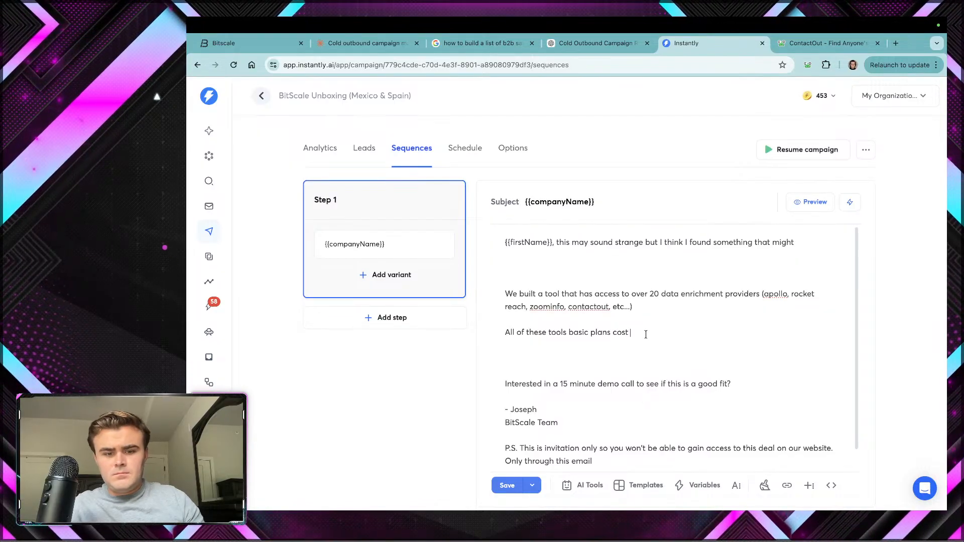
pyautogui.write('$50-')
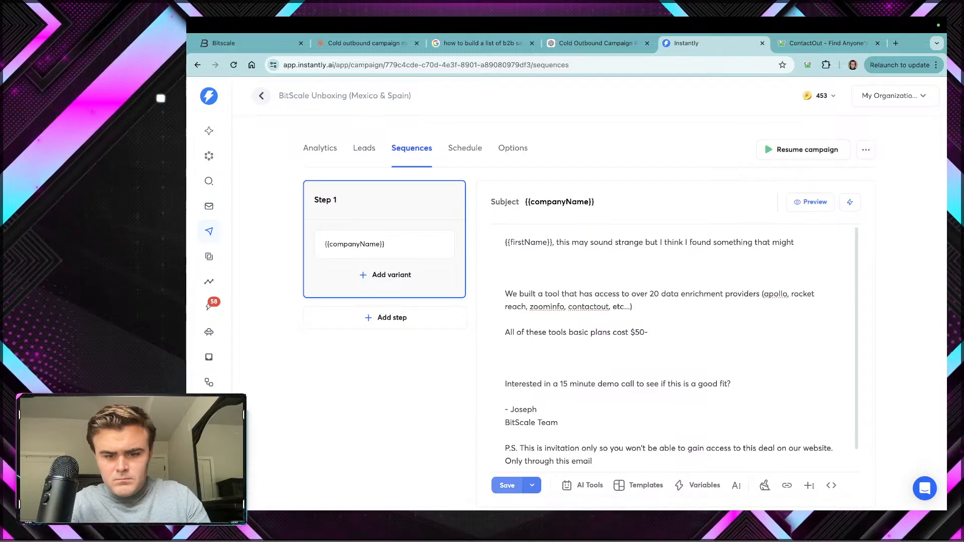
pyautogui.write('$70')
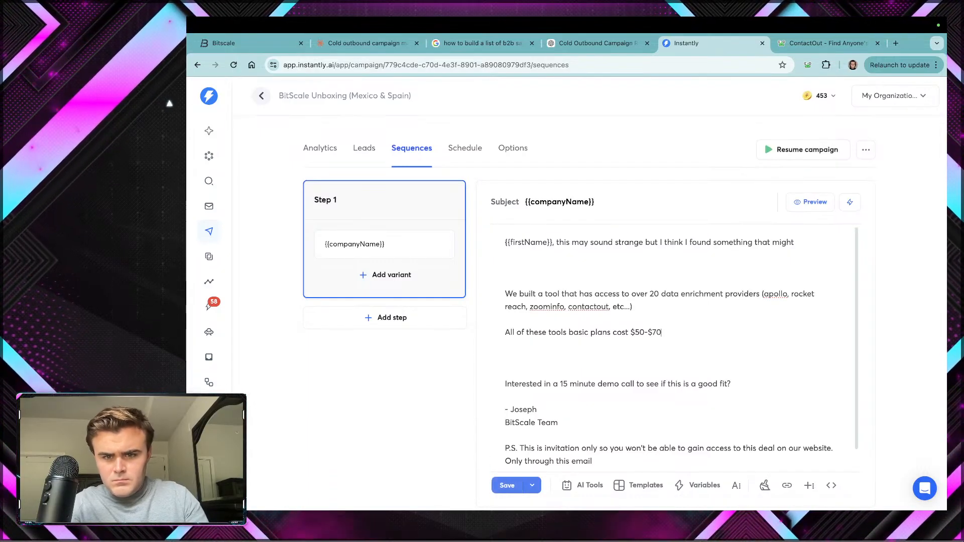
pyautogui.press('BackSpace')
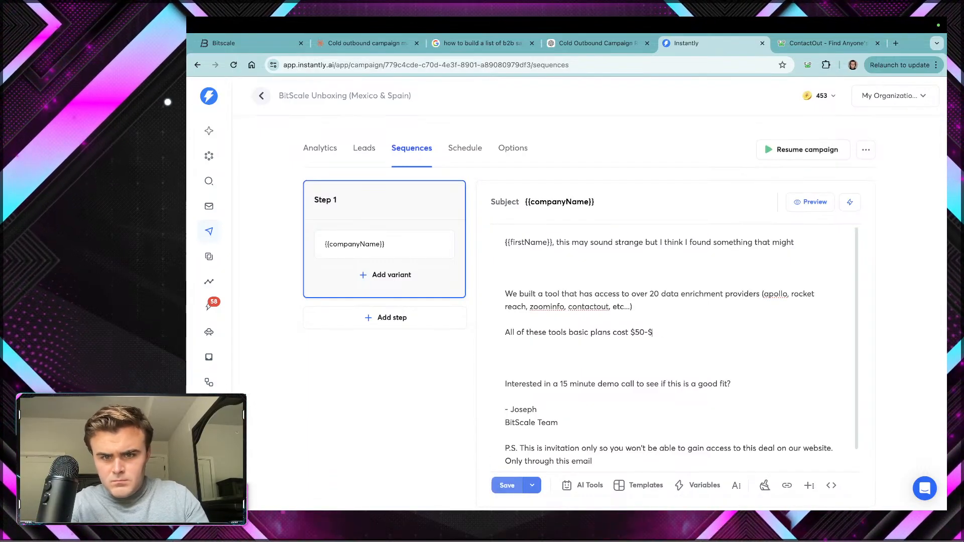
pyautogui.write('99')
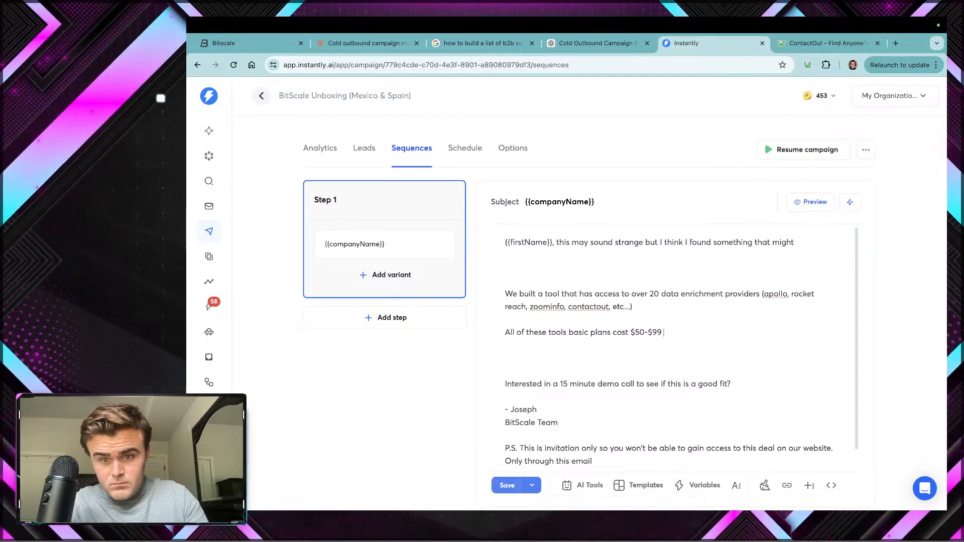
pyautogui.press('BackSpace')
pyautogui.press('BackSpace')
pyautogui.write('r ')
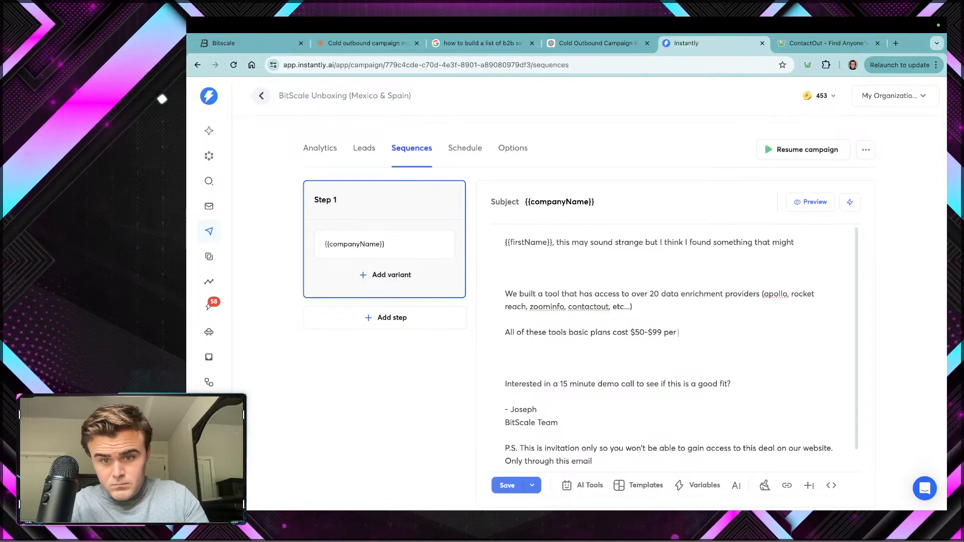
pyautogui.write('month E')
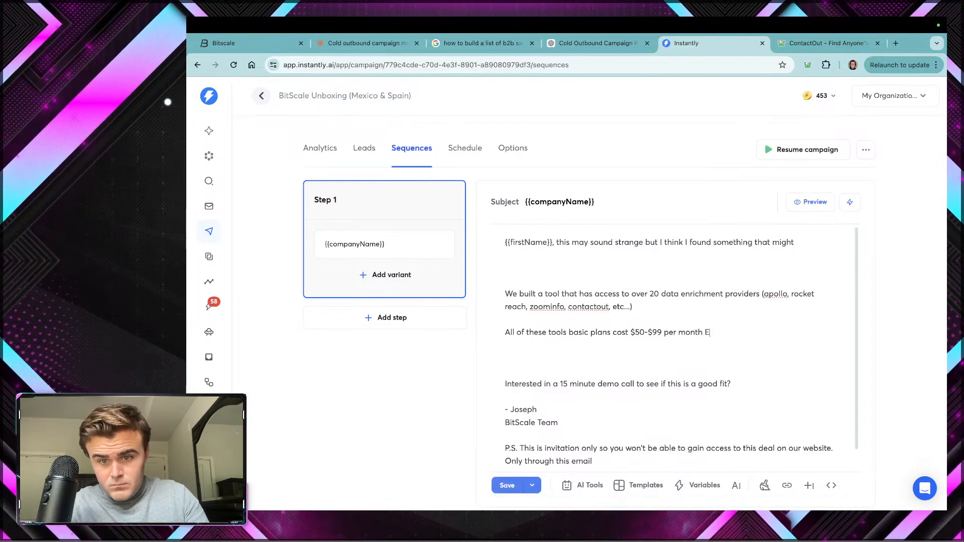
pyautogui.write('ach.')
# Step: Add a new paragraph reading "Our platform gives you access to ALL of them for $7 per month."
pyautogui.press('Return')
pyautogui.press('Return')
pyautogui.write('Out')
pyautogui.press('BackSpace')
pyautogui.write('r p')
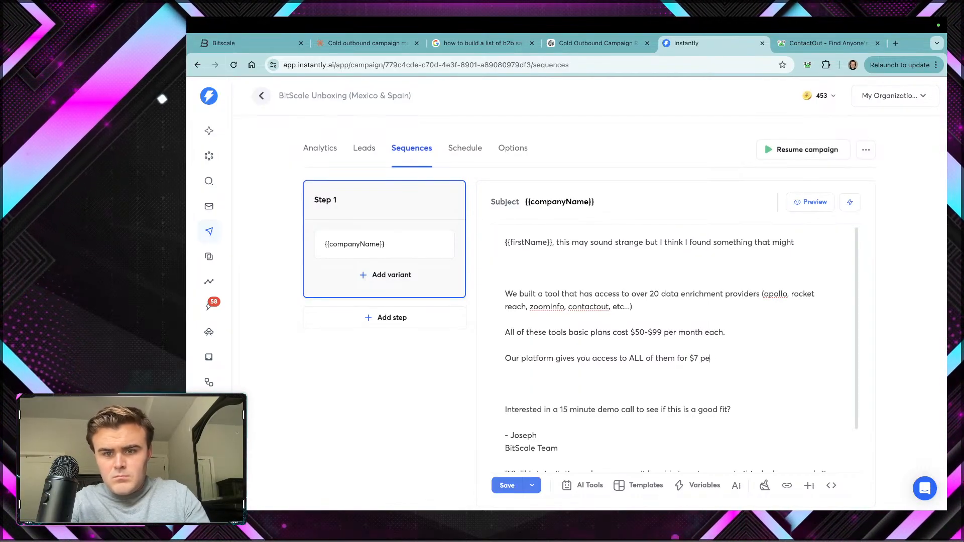
pyautogui.write('mont')
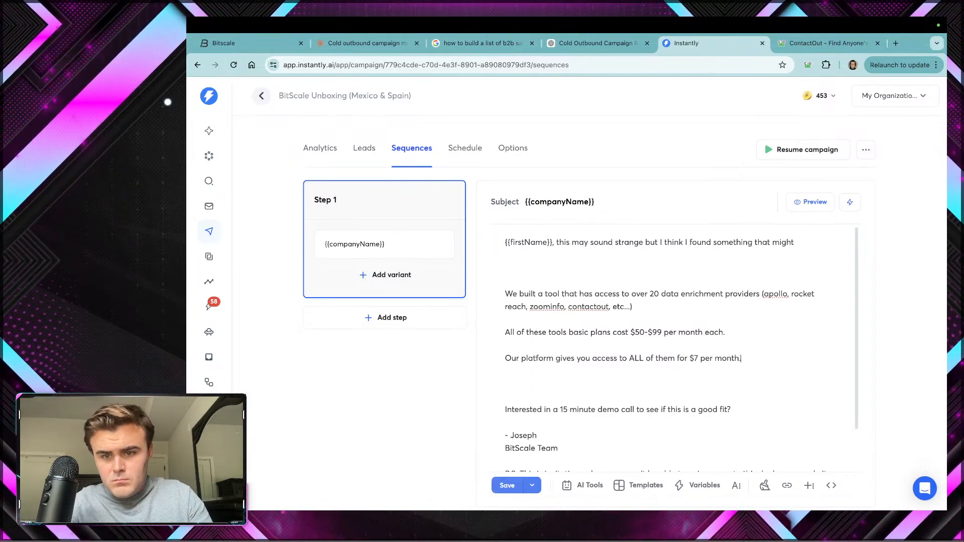
pyautogui.write('h.')
pyautogui.press('Return')
pyautogui.press('Return')
# Step: Complete the opening sentence after "something that might" with "hurt missing out on (might be worth checking out)"
pyautogui.scroll(-1, 636, 305)
pyautogui.scroll(1, 637, 306)
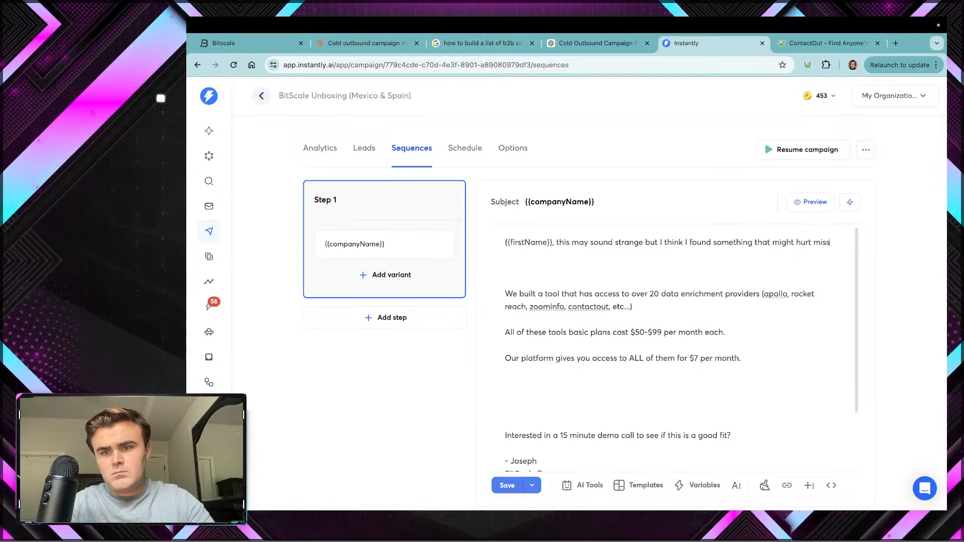
pyautogui.write('ing out on (mig')
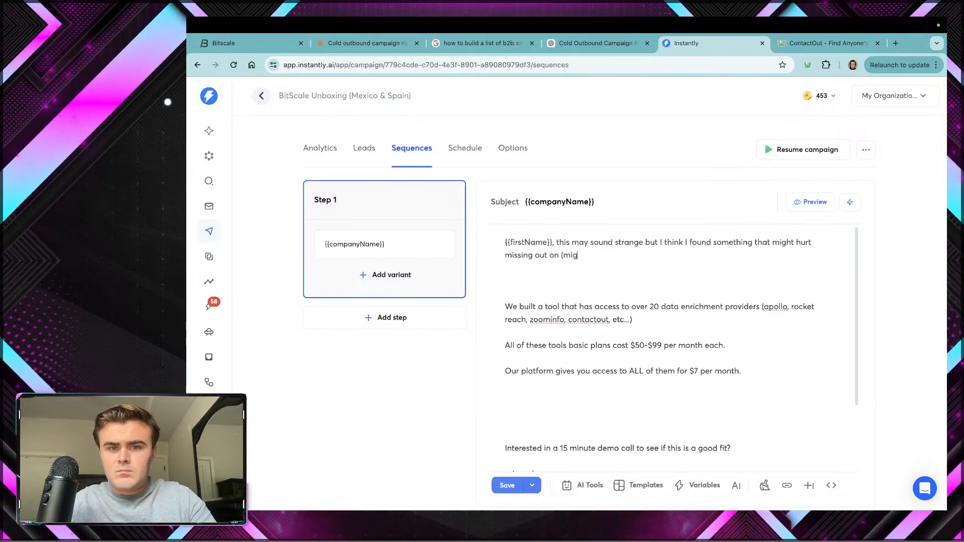
pyautogui.write('ht be worth checking out')
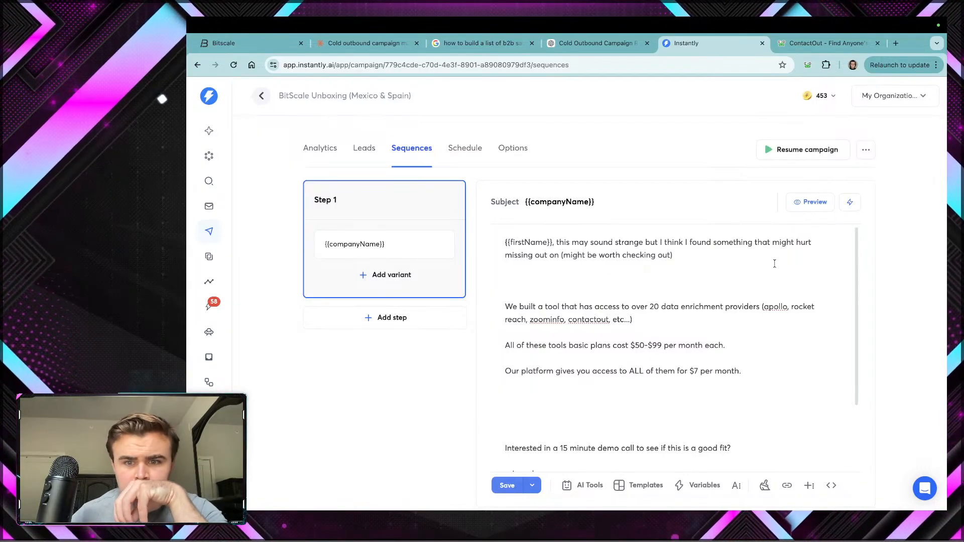
# Step: Add the line "More data than each subscript and cheaper cost" below the $7 per month sentence
pyautogui.scroll(-1, 701, 311)
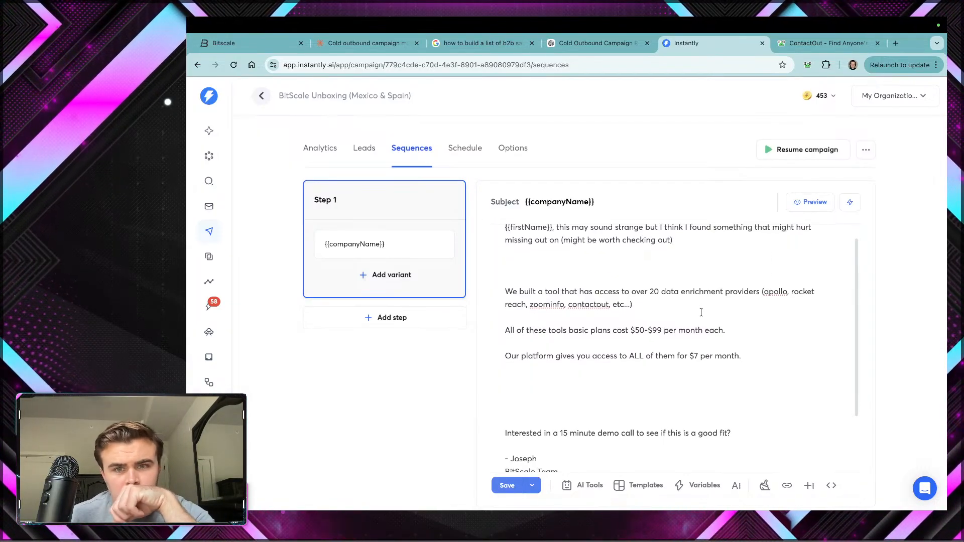
pyautogui.scroll(-2, 694, 301)
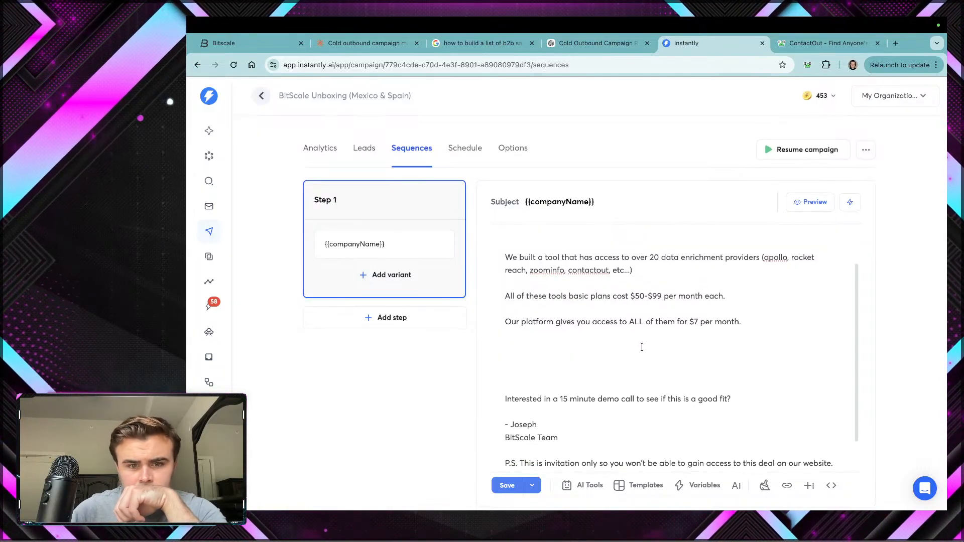
pyautogui.press('Return')
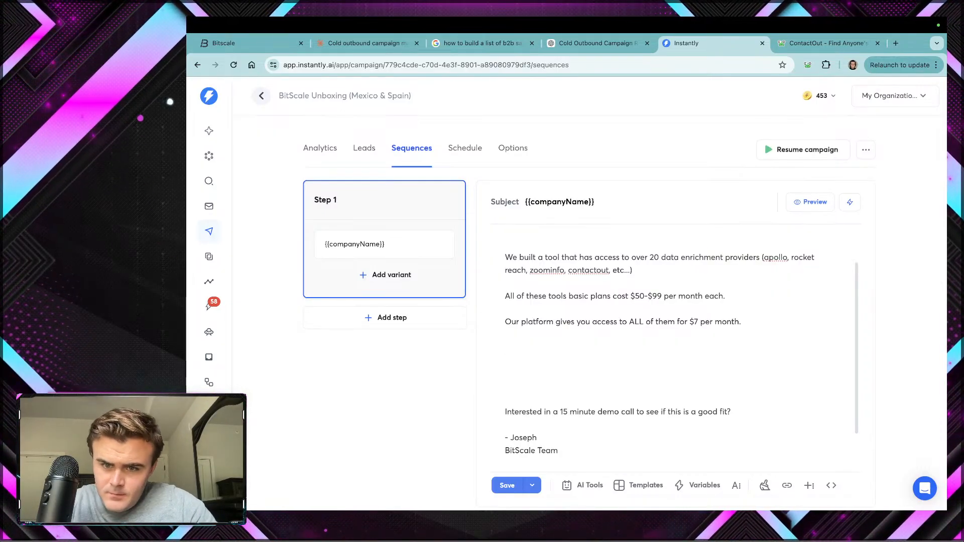
pyautogui.write('More data')
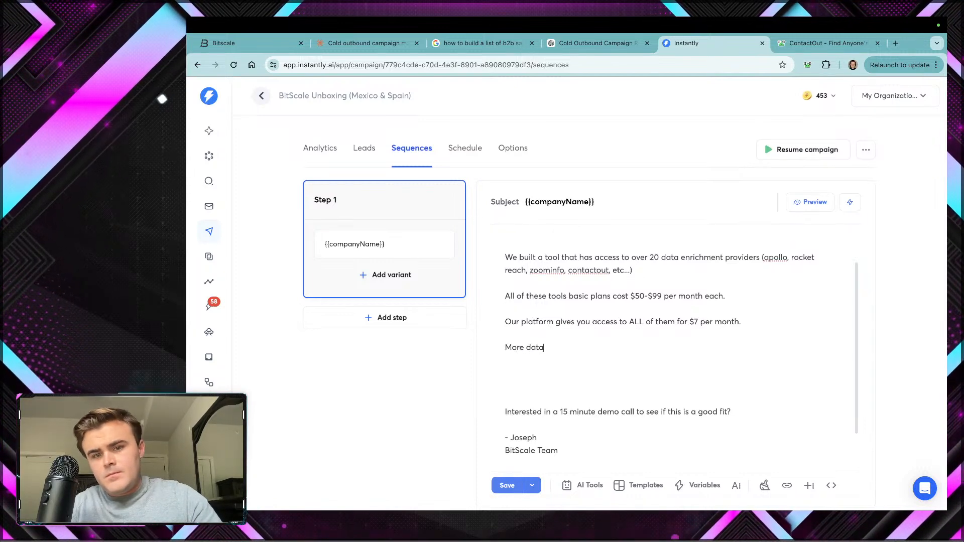
pyautogui.write(' than')
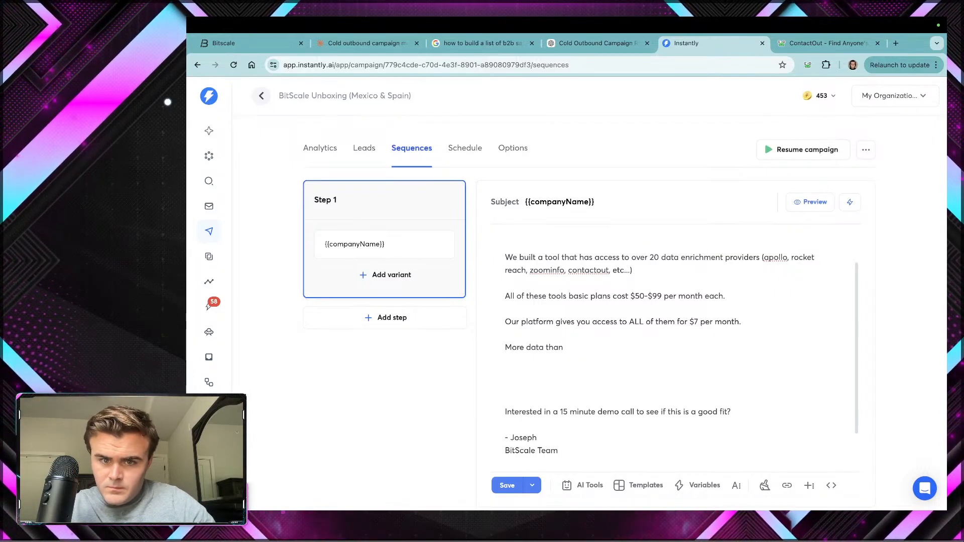
pyautogui.write('eac')
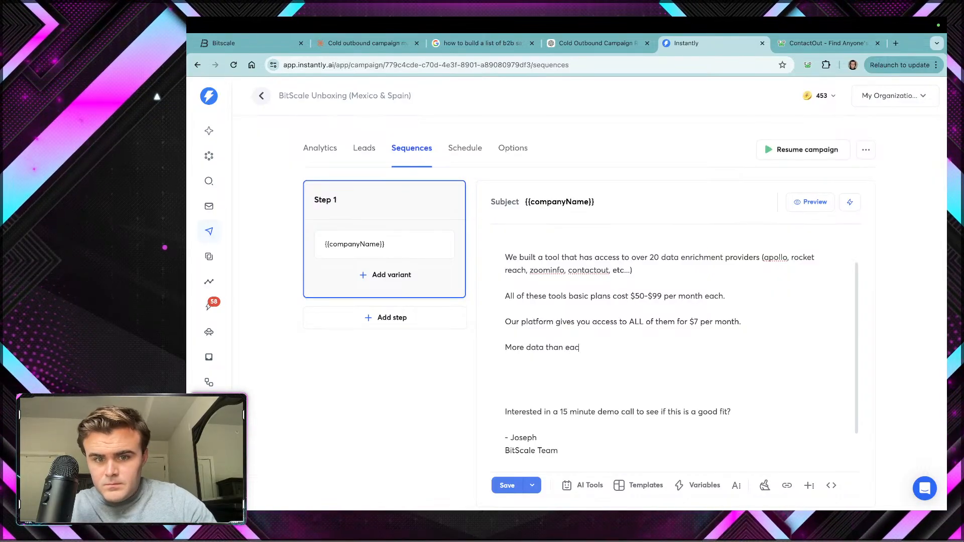
pyautogui.write('h subscript and ')
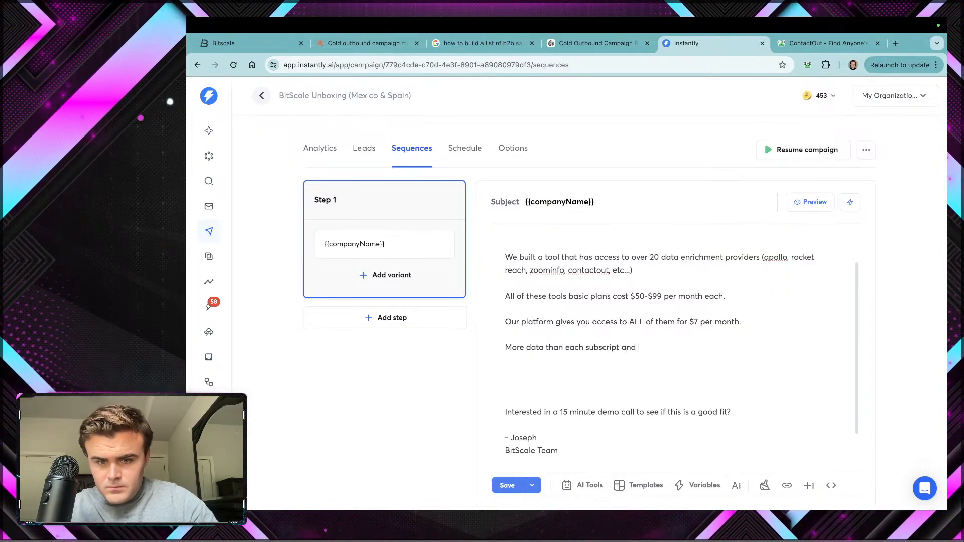
pyautogui.write('cheaper')
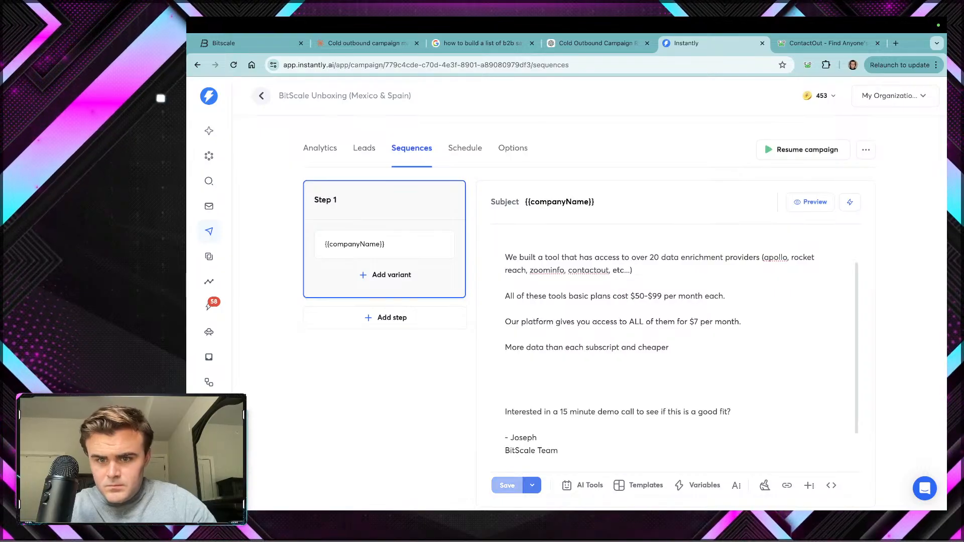
pyautogui.write(' cost')
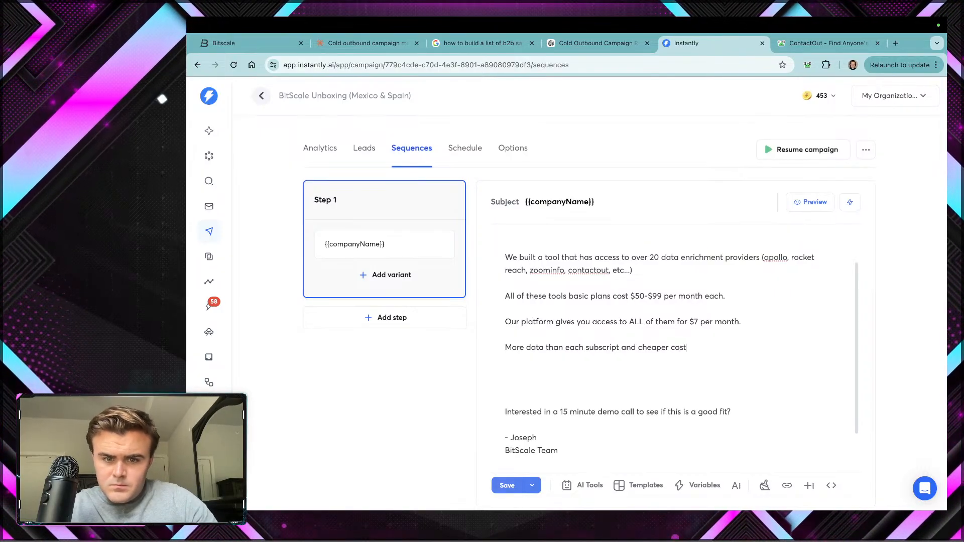
# Step: Remove the extra blank lines above the demo call question and below the opening sentence
pyautogui.press('Delete')
pyautogui.press('Delete')
pyautogui.press('Delete')
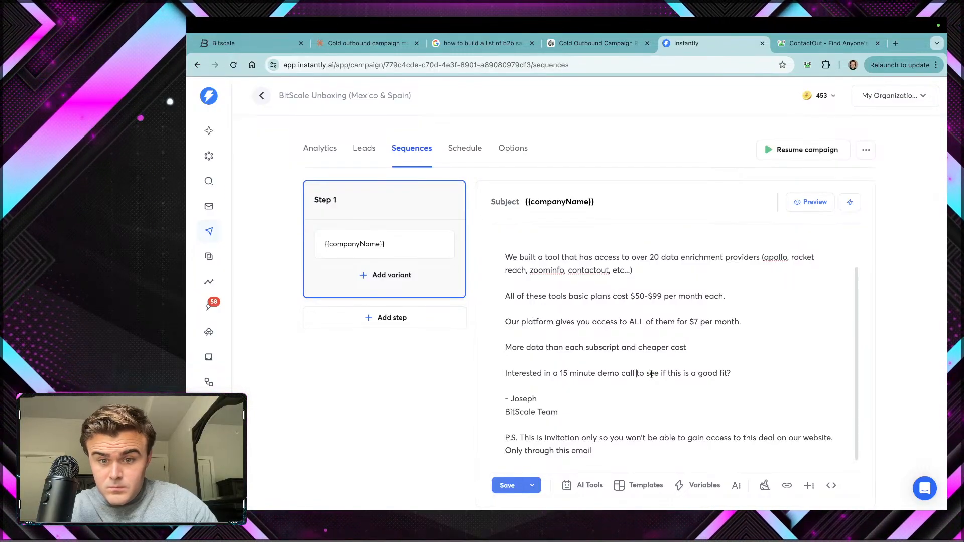
pyautogui.click(560, 387)
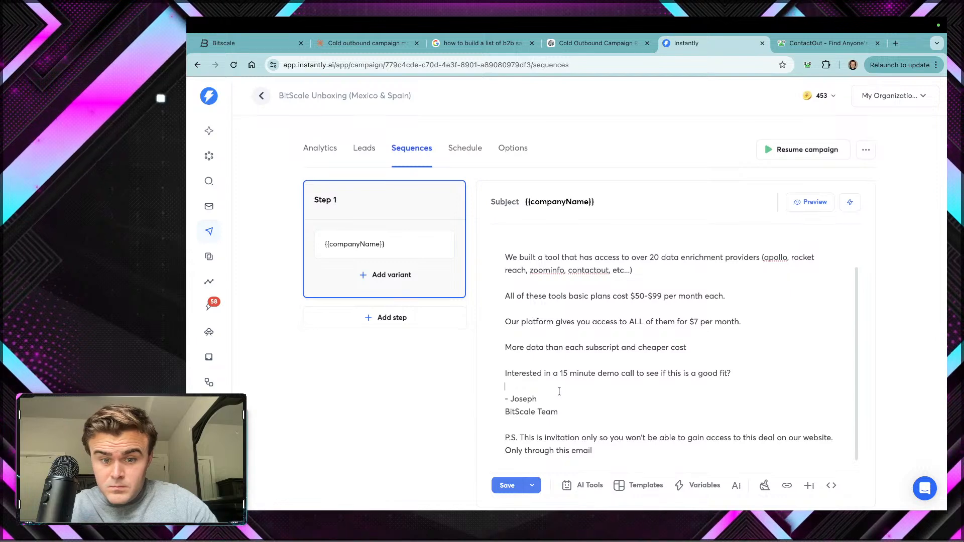
pyautogui.scroll(-2, 559, 391)
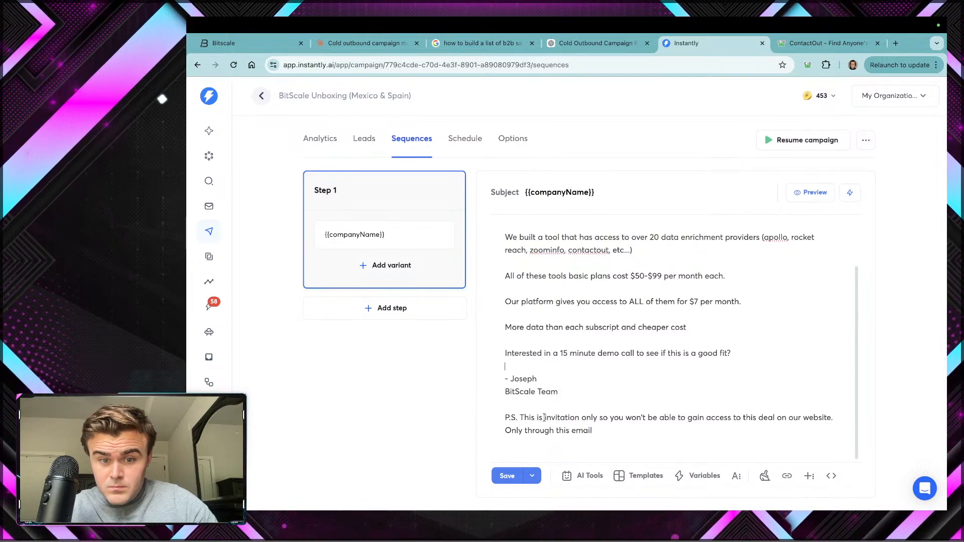
pyautogui.scroll(2, 544, 418)
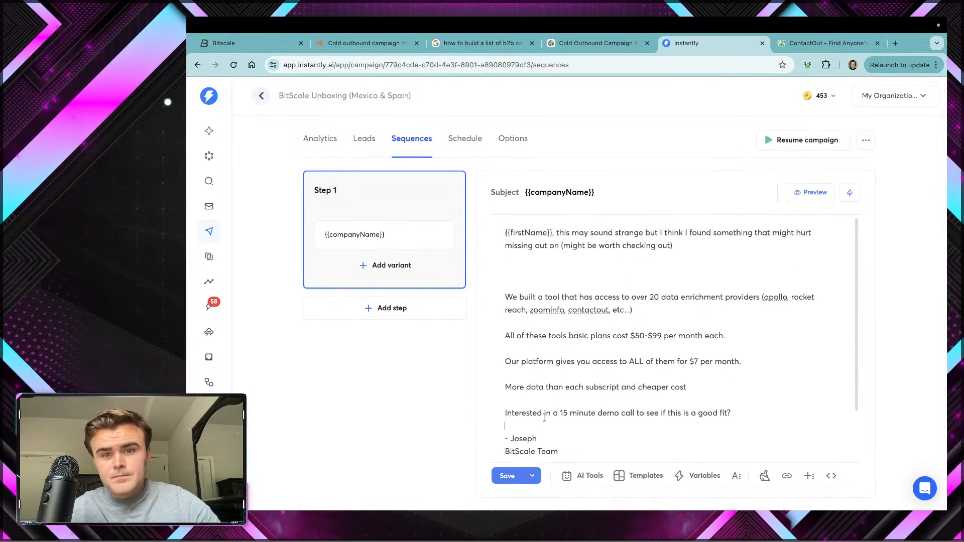
pyautogui.click(560, 282)
pyautogui.press('BackSpace')
pyautogui.press('BackSpace')
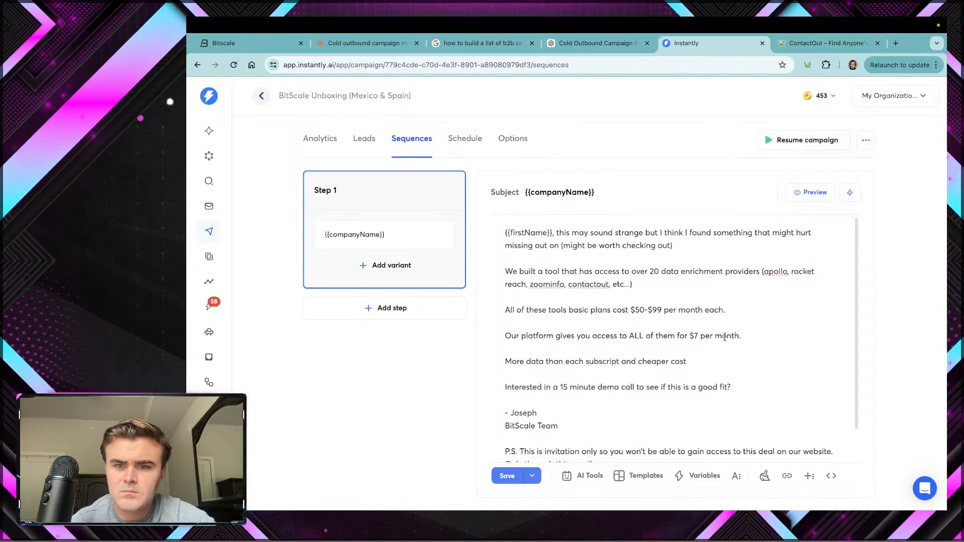
# Step: Replace the "More data than each subscript" line with "You get access to all of this data for less"
pyautogui.tripleClick(663, 362)
pyautogui.write('Y')
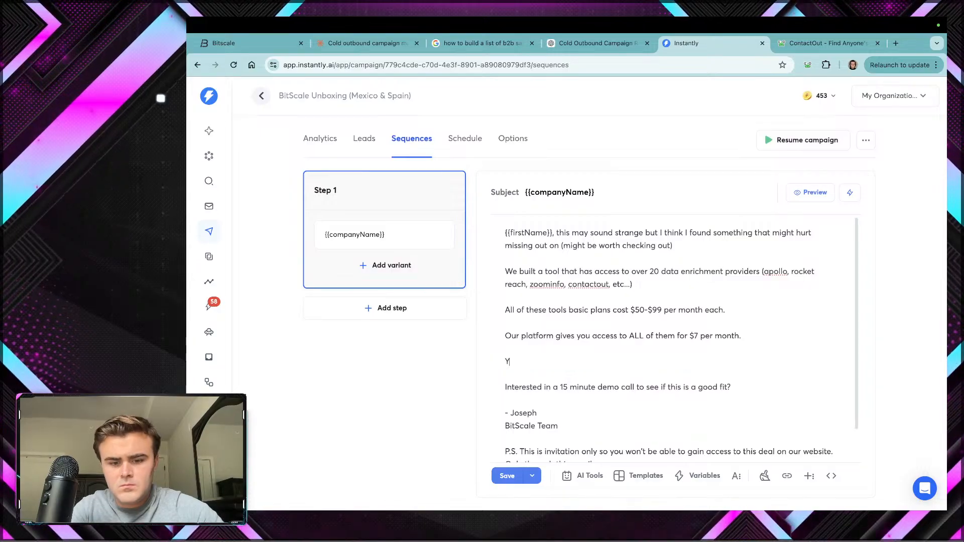
pyautogui.write('ou get access')
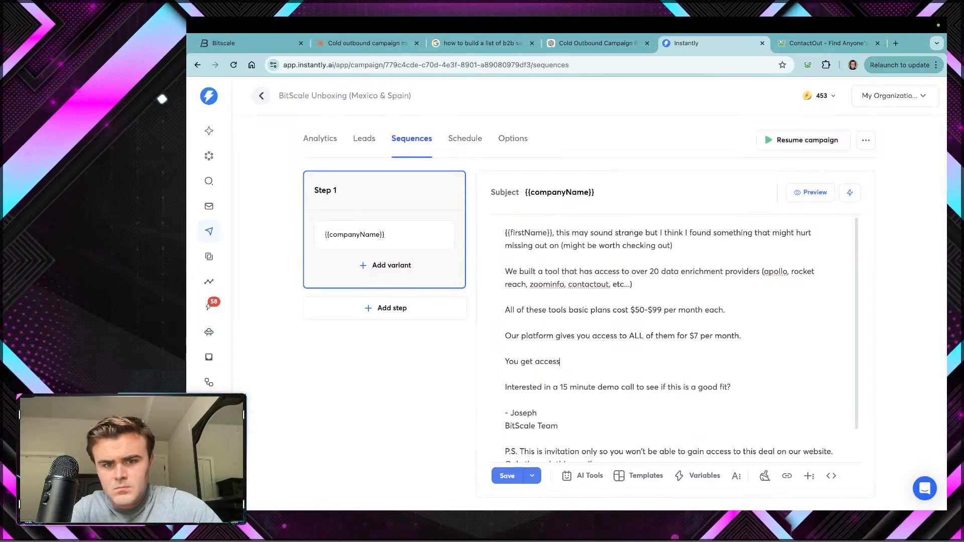
pyautogui.write(' to all of this da')
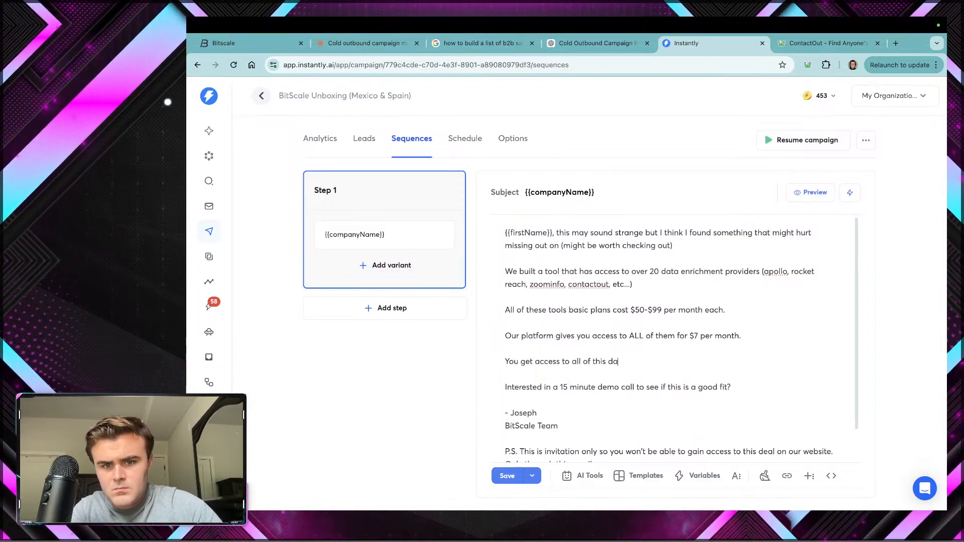
pyautogui.write('ta for')
pyautogui.write(' leff')
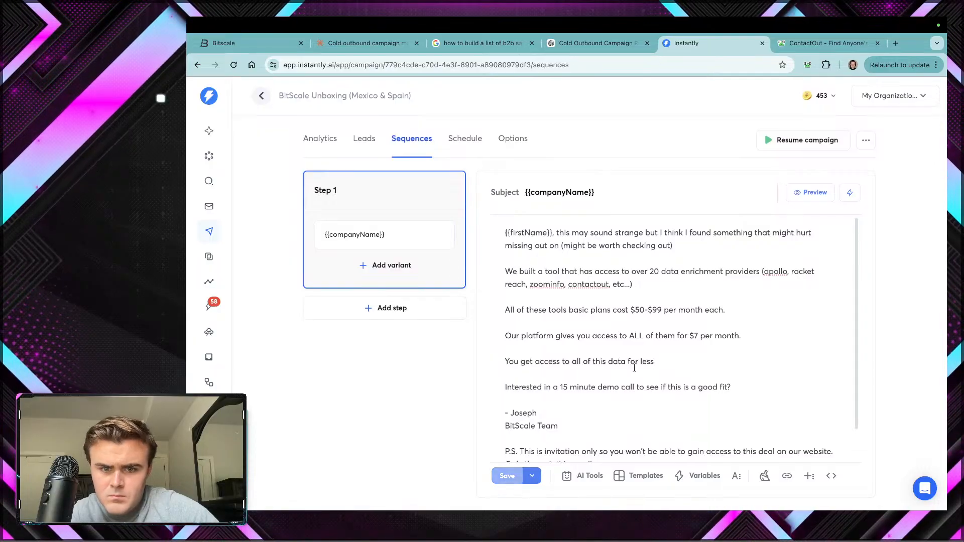
# Step: Insert "enrichments" after "this data" and finish the line with "than one of their subscriptions"
pyautogui.doubleClick(600, 361)
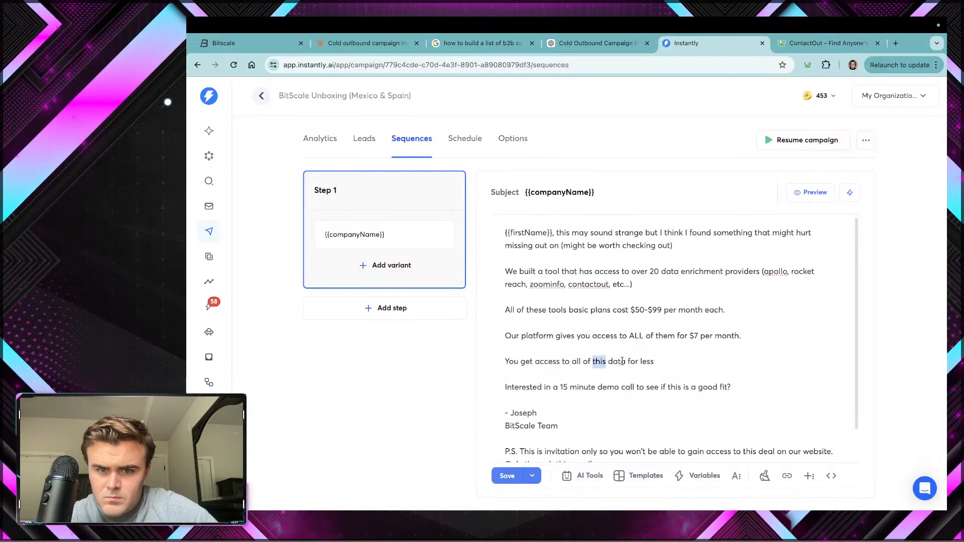
pyautogui.click(626, 361)
pyautogui.write('enrichments')
pyautogui.click(708, 361)
pyautogui.write('than o')
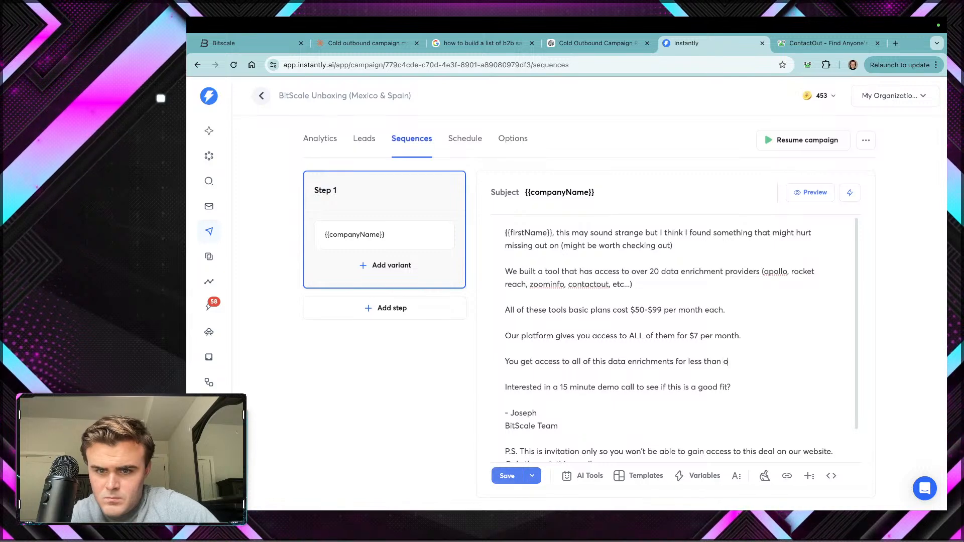
pyautogui.write('ne of their subscrit')
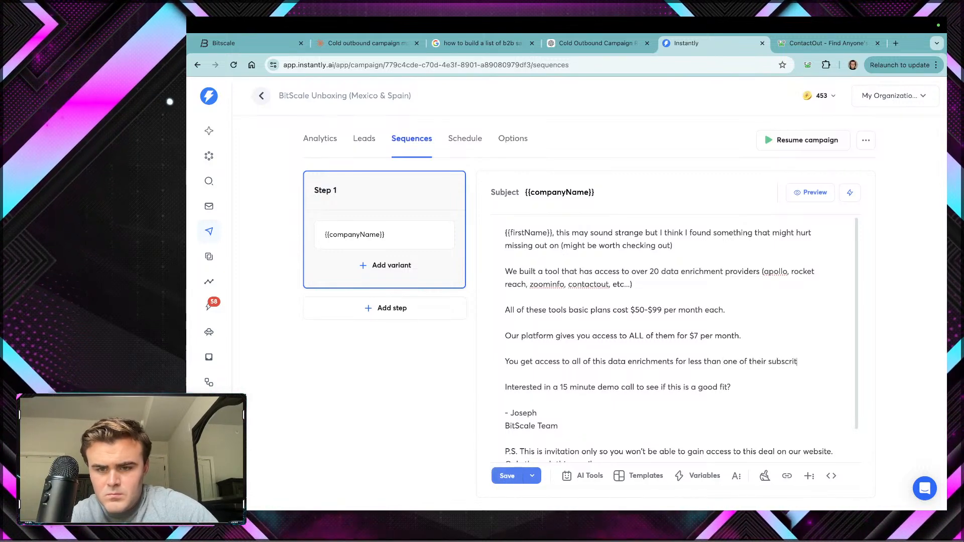
pyautogui.press('BackSpace')
pyautogui.write('ptions')
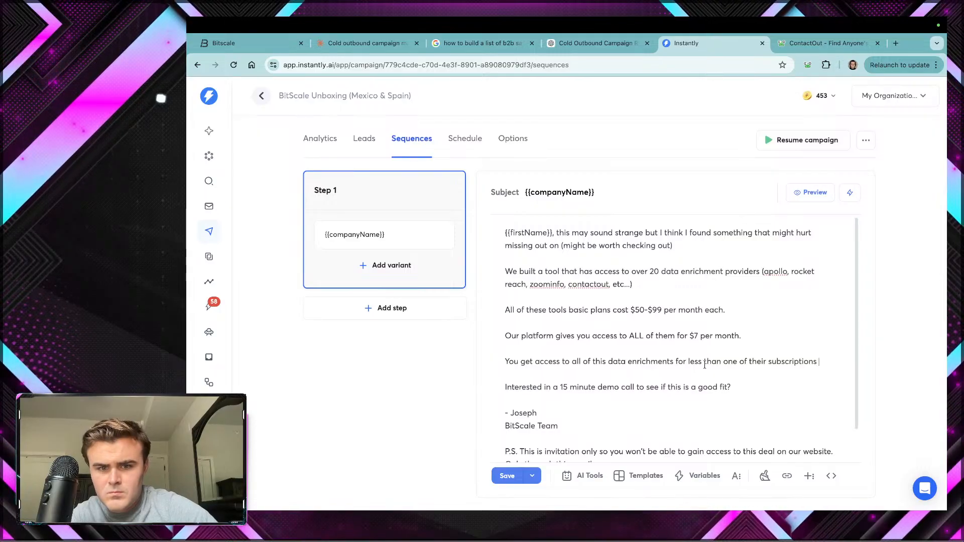
pyautogui.click(631, 375)
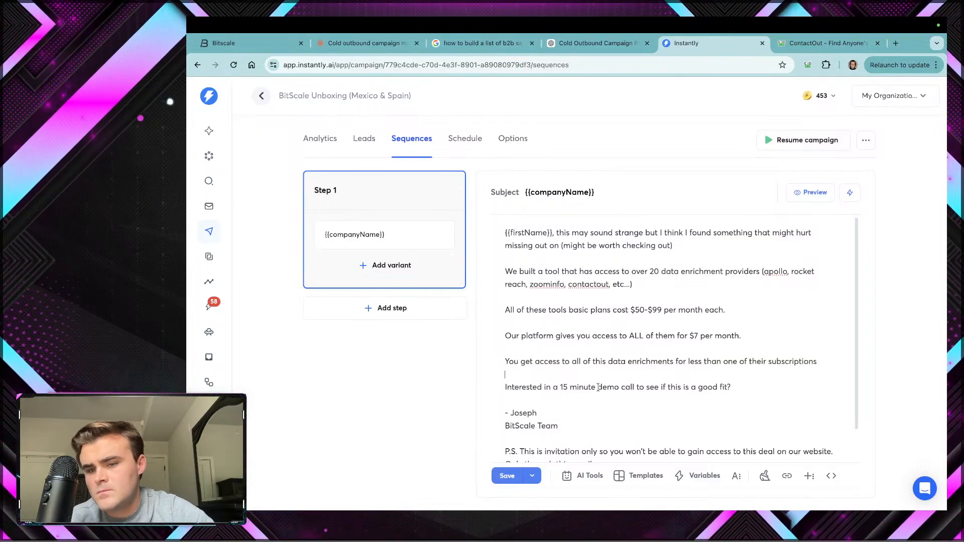
# Step: Replace "if this is a good fit" with "how this works" in the 15 minute demo call question
pyautogui.scroll(-1, 599, 386)
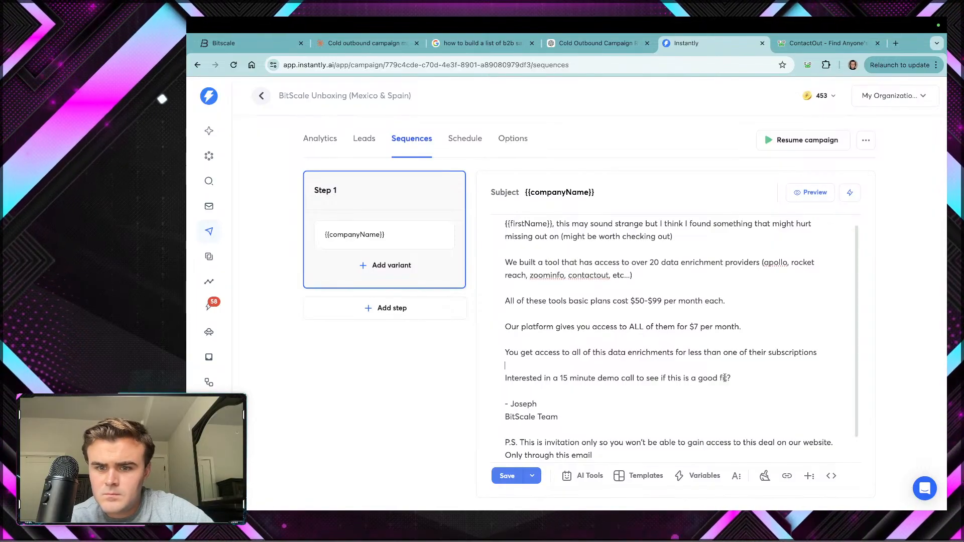
pyautogui.moveTo(727, 378); pyautogui.dragTo(662, 378)
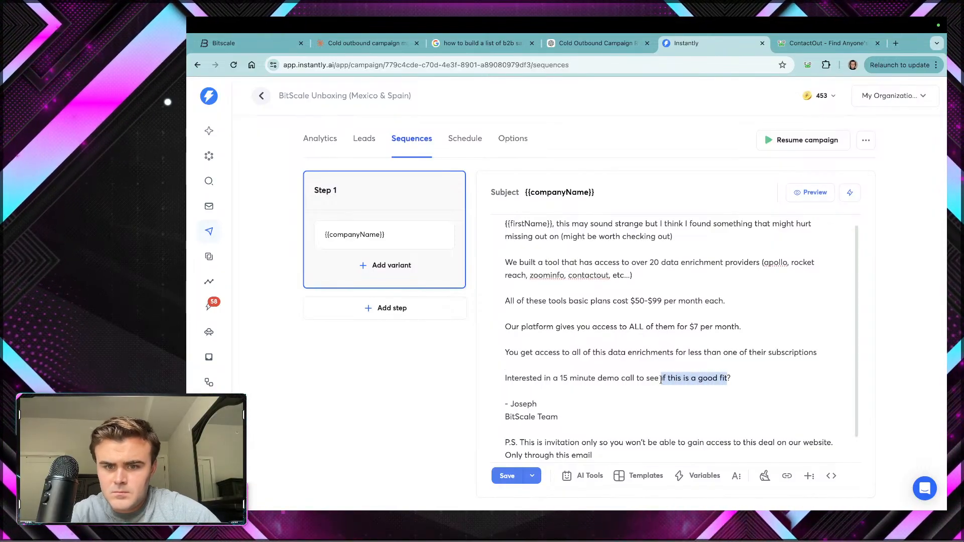
pyautogui.press('BackSpace')
pyautogui.write('how this works')
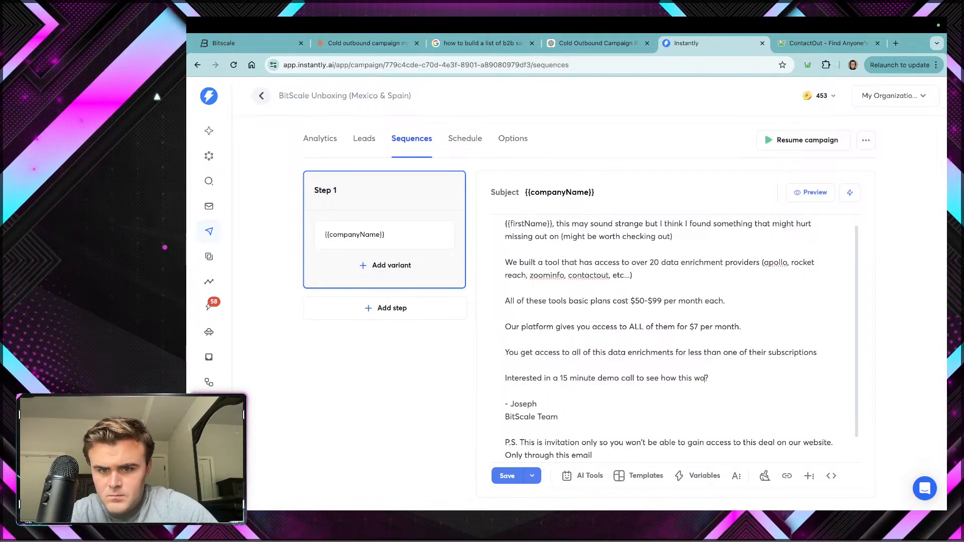
# Step: Reword the start of the P.S. line to "This offer is invitation only"
pyautogui.scroll(-1, 595, 354)
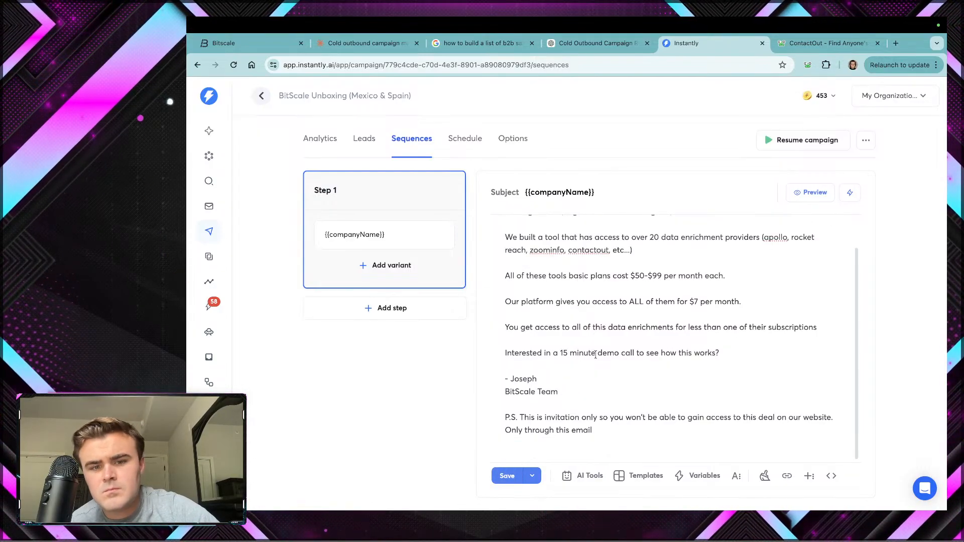
pyautogui.doubleClick(540, 417)
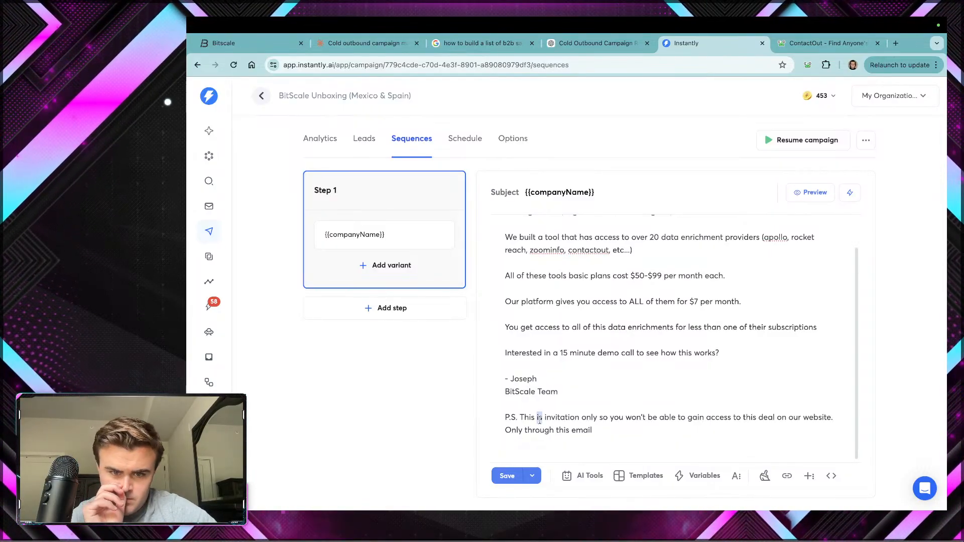
pyautogui.write('offer is')
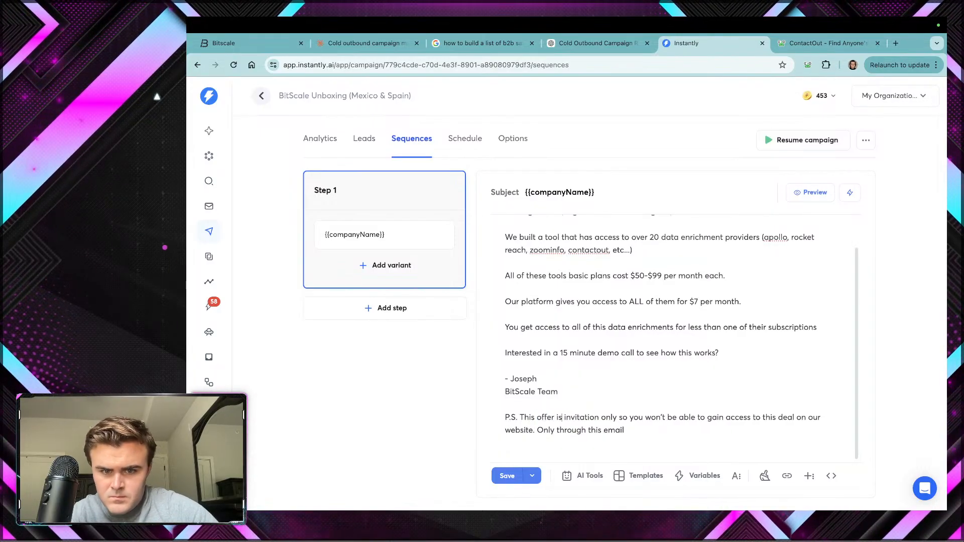
pyautogui.click(586, 418)
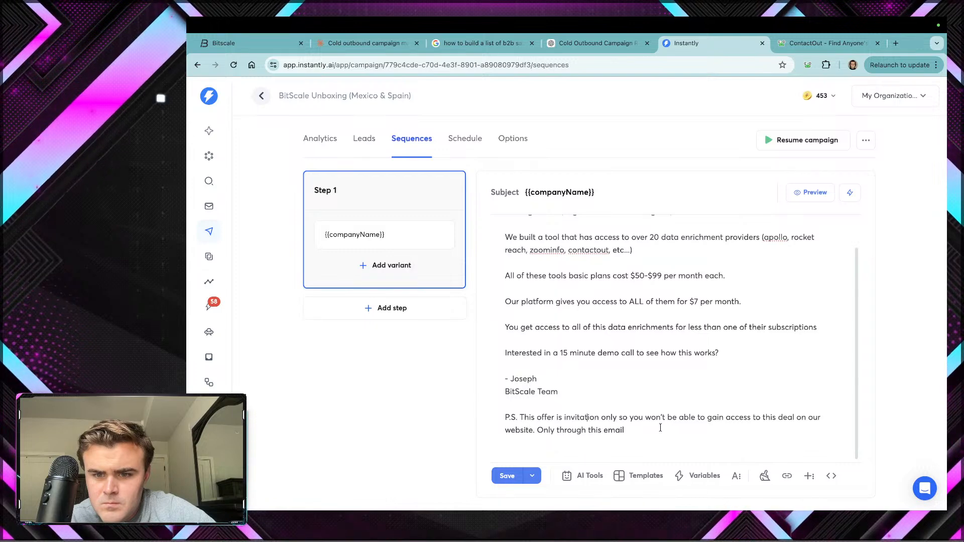
# Step: Change the P.S. ending to "Only through responding to this email" and save the campaign
pyautogui.doubleClick(595, 431)
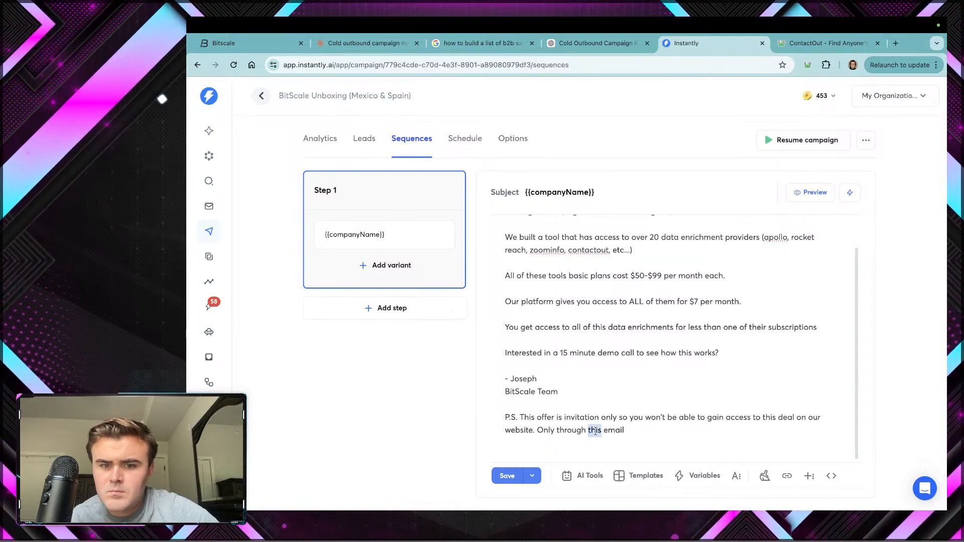
pyautogui.write('responsing')
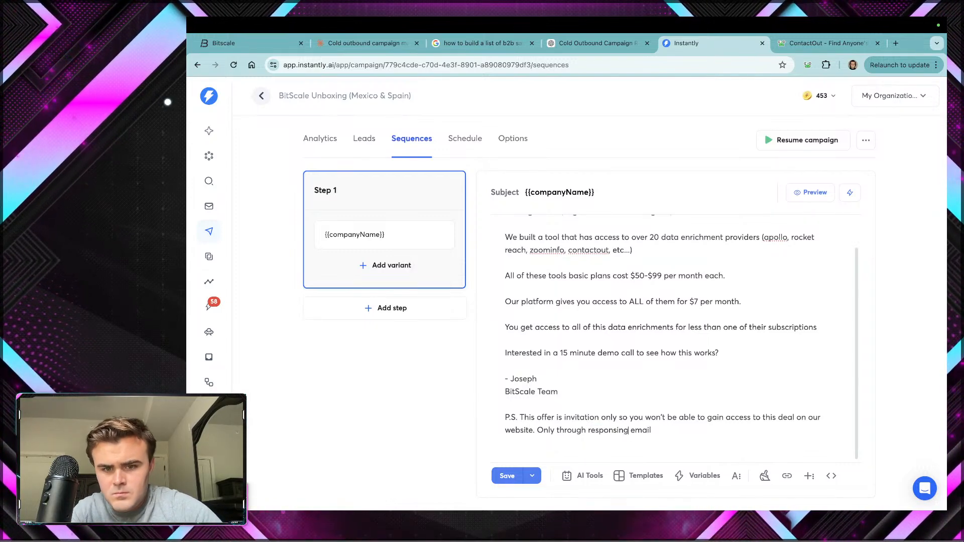
pyautogui.press('BackSpace')
pyautogui.press('BackSpace')
pyautogui.press('BackSpace')
pyautogui.write('ding to')
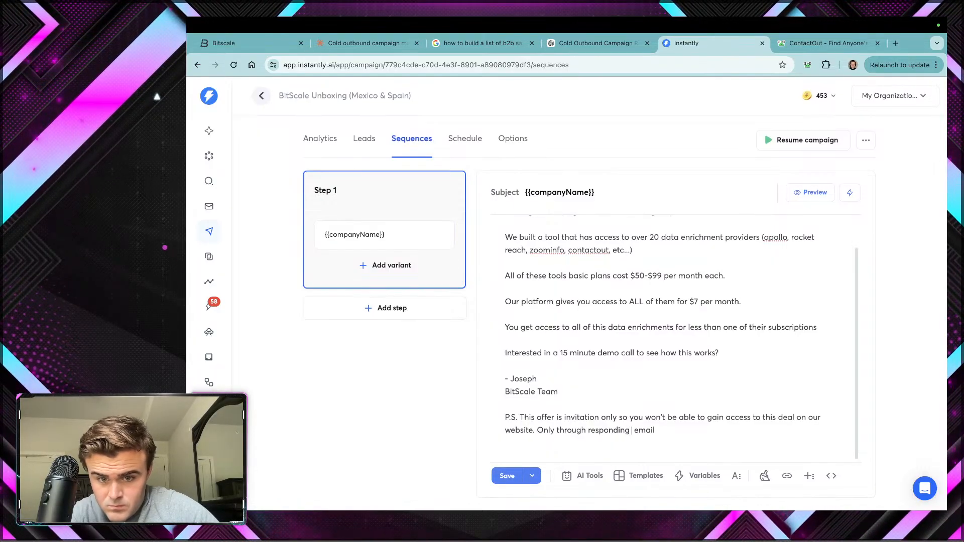
pyautogui.write(' this')
pyautogui.click(685, 430)
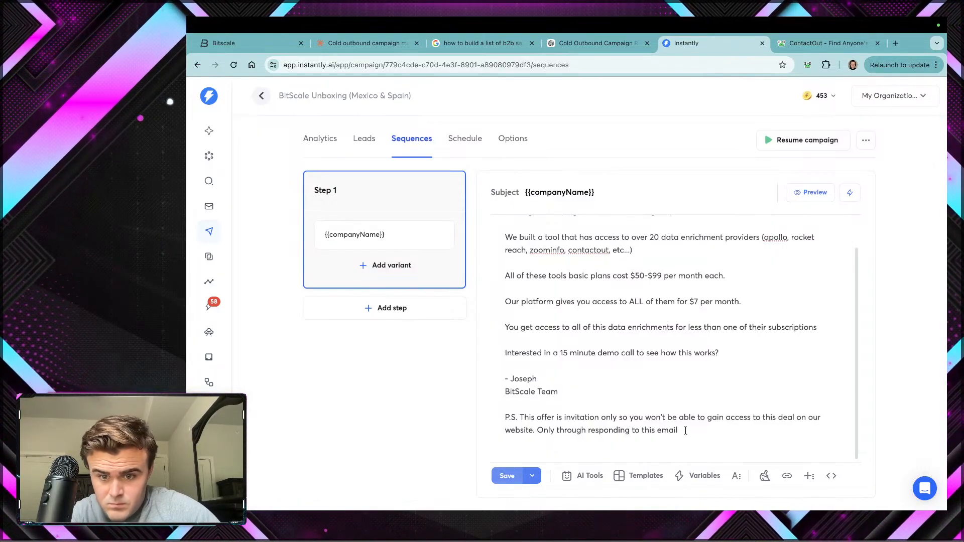
pyautogui.scroll(2, 640, 389)
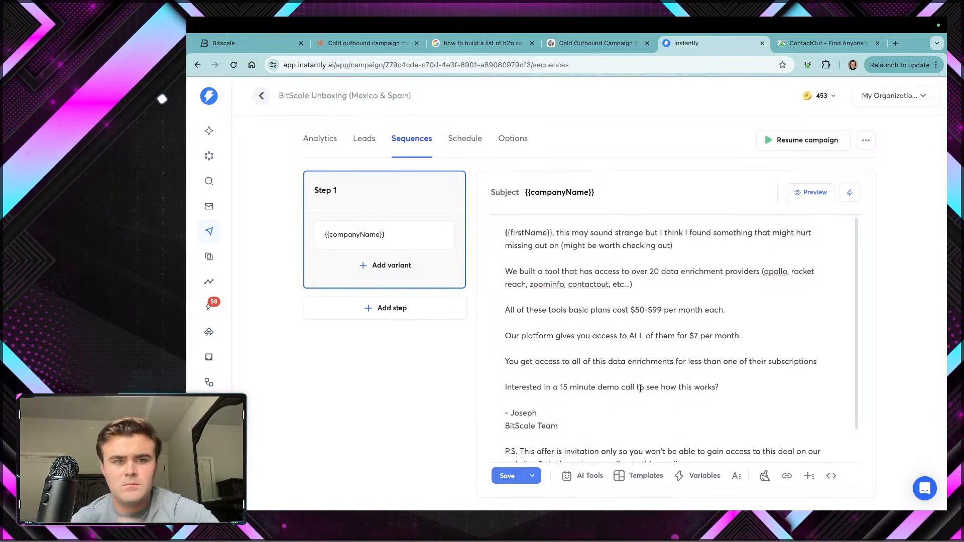
pyautogui.click(506, 476)
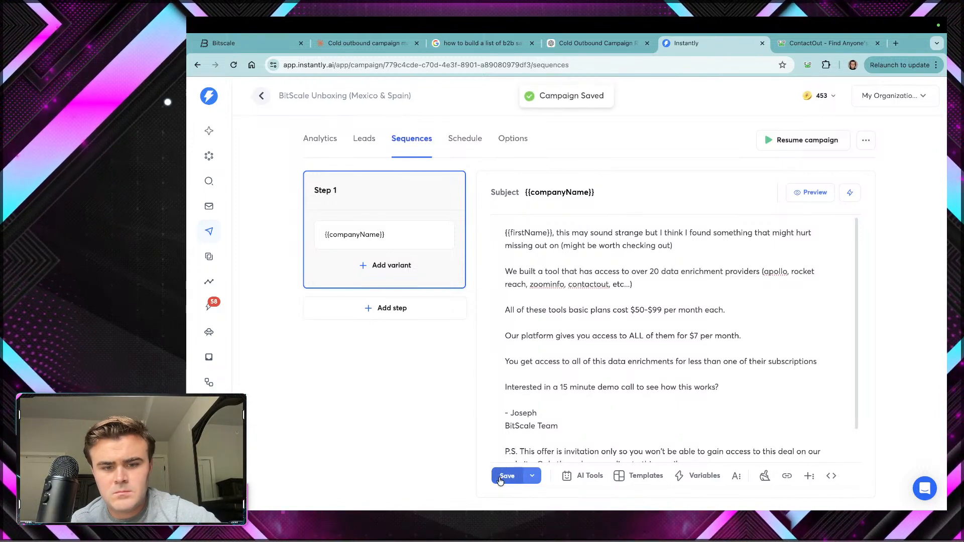
# Step: Add a second email step to the sequence and begin its body with "Hey"
pyautogui.click(372, 309)
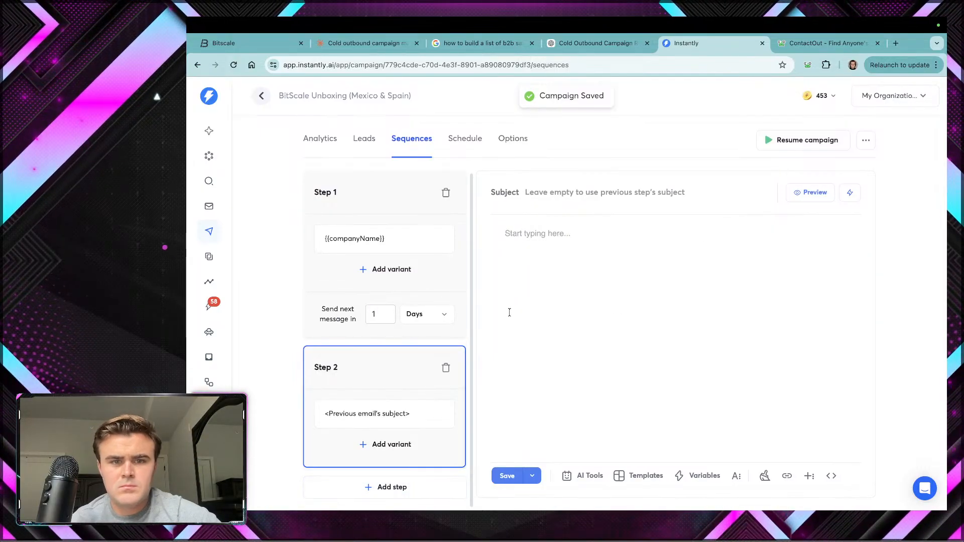
pyautogui.write('Hey')
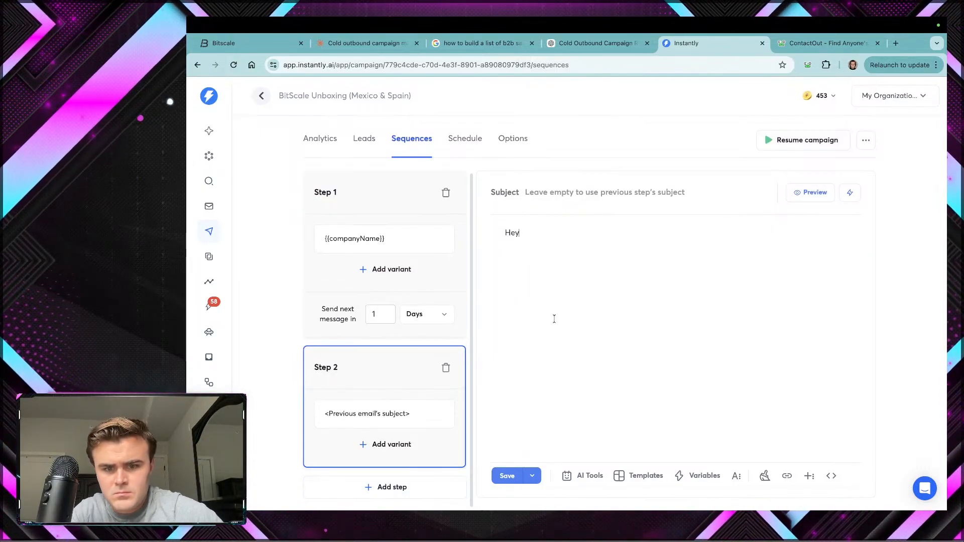
pyautogui.click(583, 476)
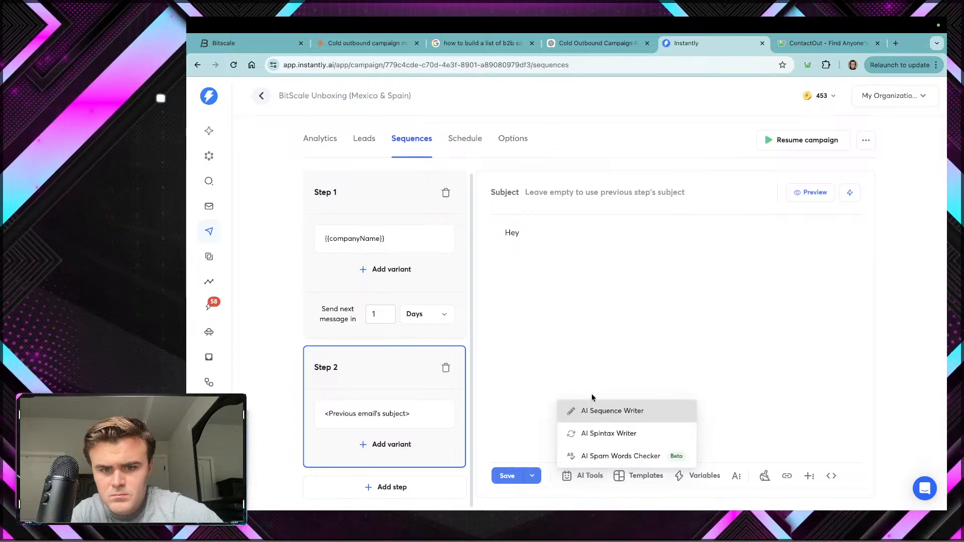
pyautogui.click(696, 477)
pyautogui.click(570, 249)
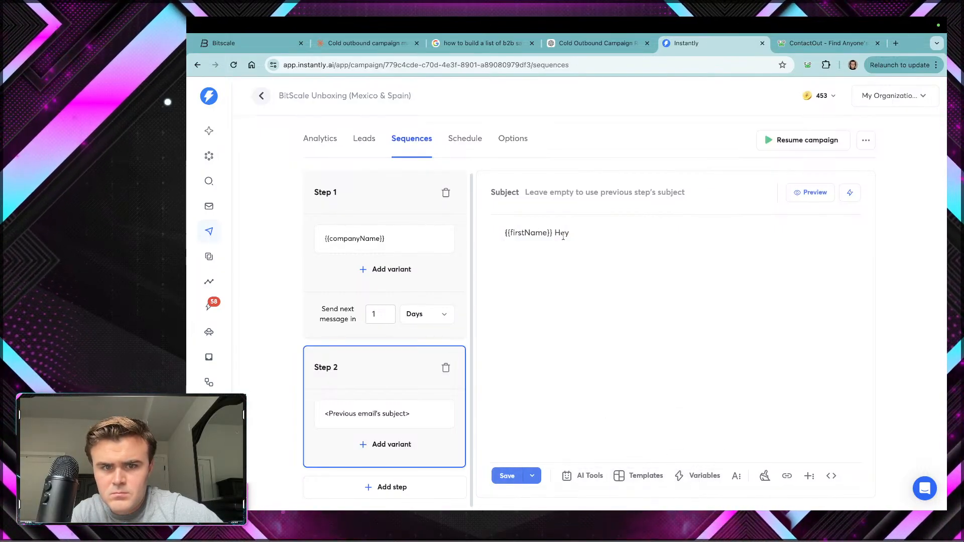
pyautogui.press('BackSpace')
pyautogui.press('BackSpace')
pyautogui.press('BackSpace')
pyautogui.press('BackSpace')
pyautogui.press('Home')
pyautogui.write('Hey')
pyautogui.press('End')
pyautogui.write(',')
pyautogui.press('BackSpace')
pyautogui.press('BackSpace')
pyautogui.press('BackSpace')
pyautogui.press('BackSpace')
pyautogui.press('BackSpace')
pyautogui.press('BackSpace')
pyautogui.press('BackSpace')
pyautogui.press('BackSpace')
pyautogui.press('BackSpace')
pyautogui.press('BackSpace')
pyautogui.press('BackSpace')
pyautogui.press('BackSpace')
pyautogui.press('BackSpace')
pyautogui.press('BackSpace')
pyautogui.press('BackSpace')
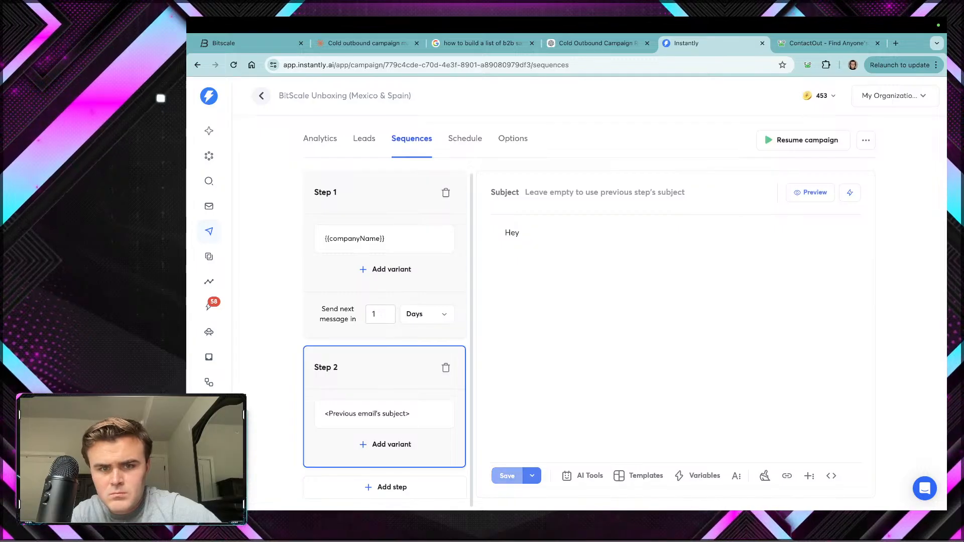
# Step: Insert the firstName variable after "Hey" in the Step 2 email, followed by a comma
pyautogui.click(685, 477)
pyautogui.click(593, 248)
pyautogui.write(', ')
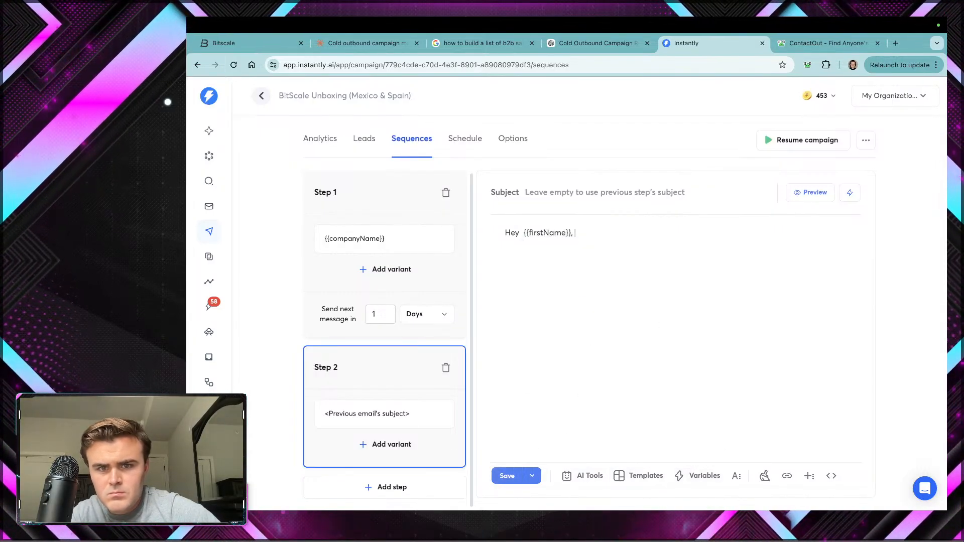
# Step: Continue the Step 2 greeting with "let me start off by apologizing, its actually"
pyautogui.write('let me start of')
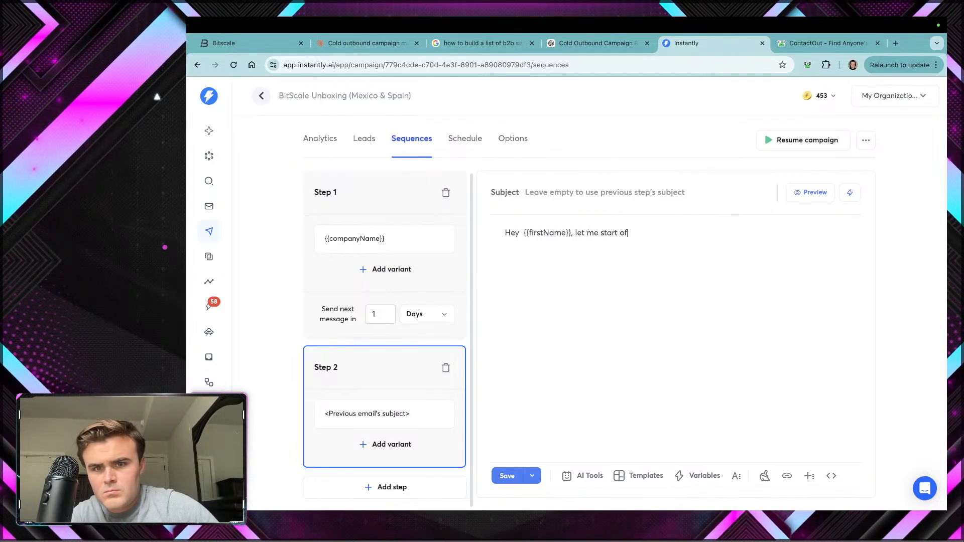
pyautogui.write('f by ap')
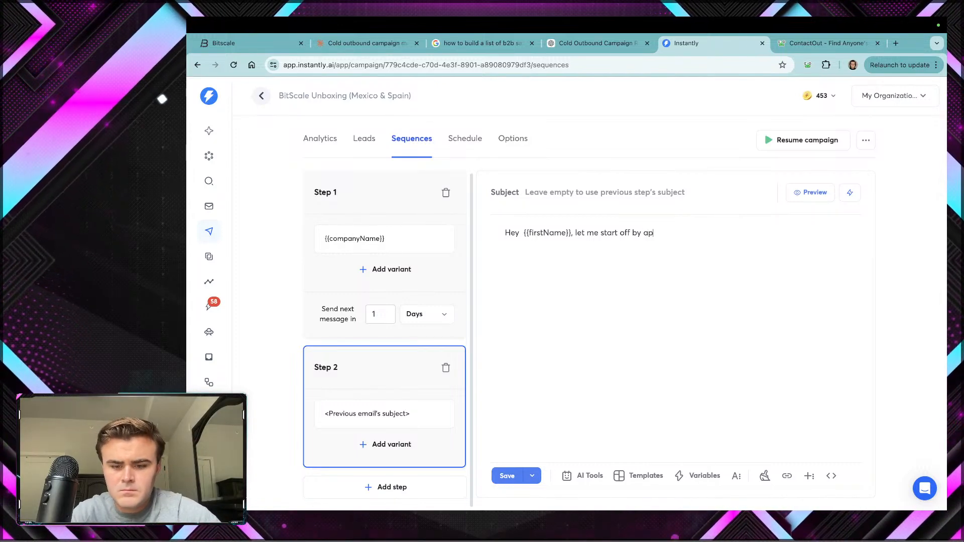
pyautogui.write('ologi')
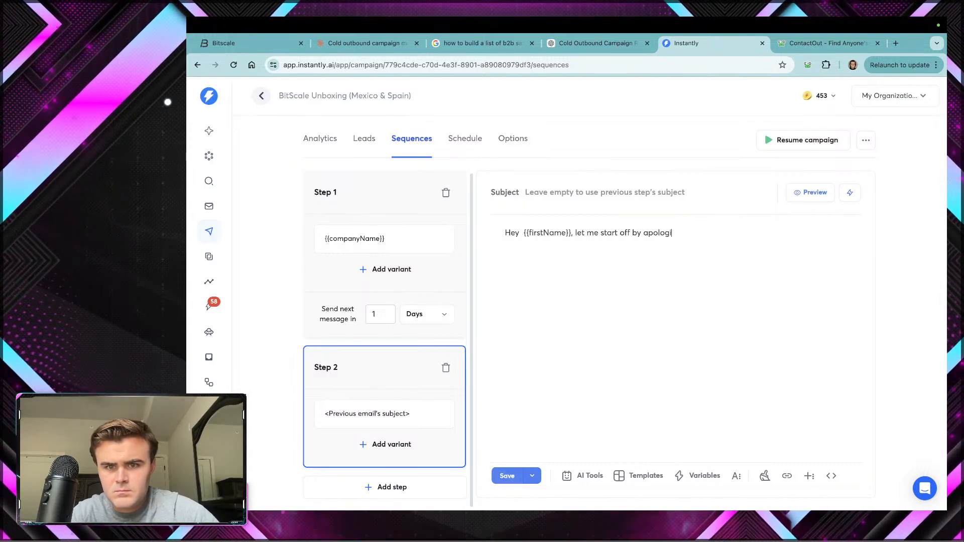
pyautogui.write('zing,')
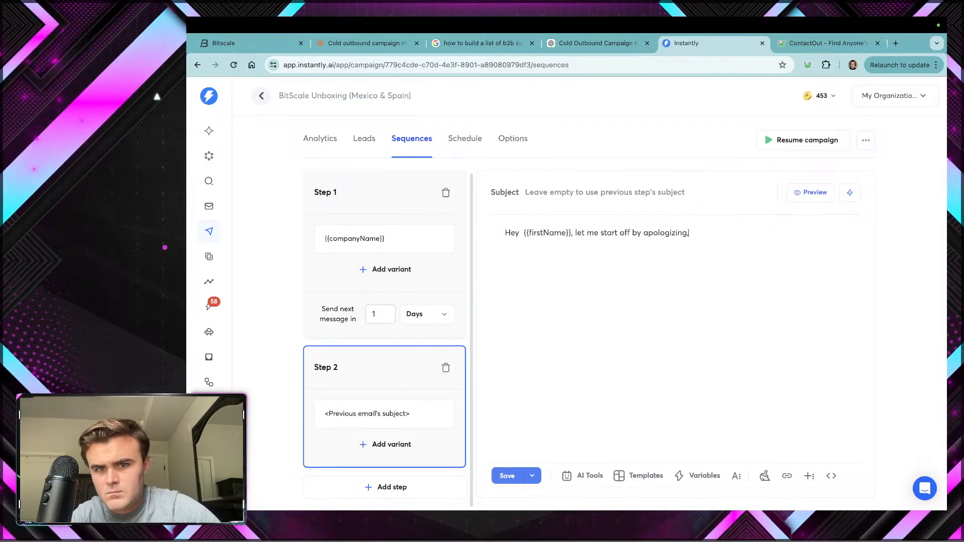
pyautogui.write(' its actually')
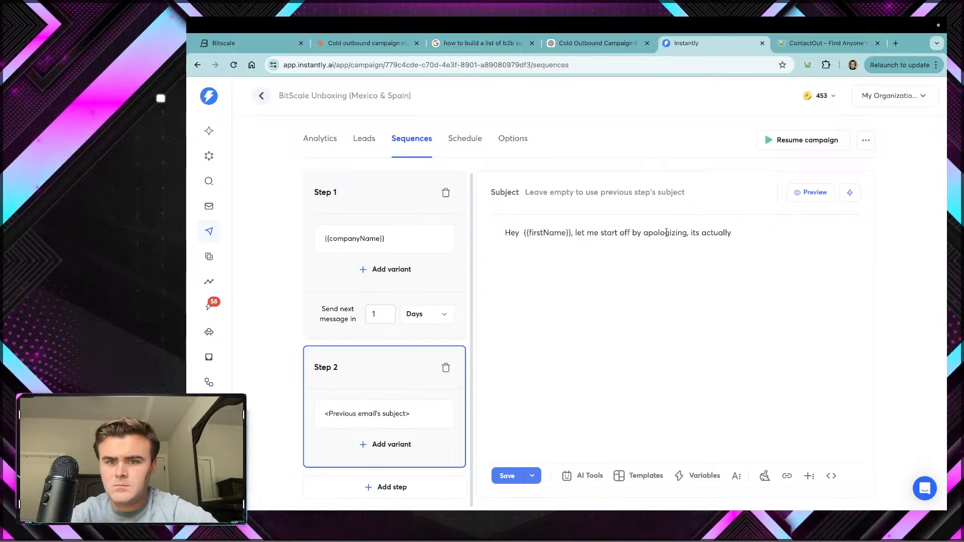
pyautogui.hotkey('ctrl', 'Right')
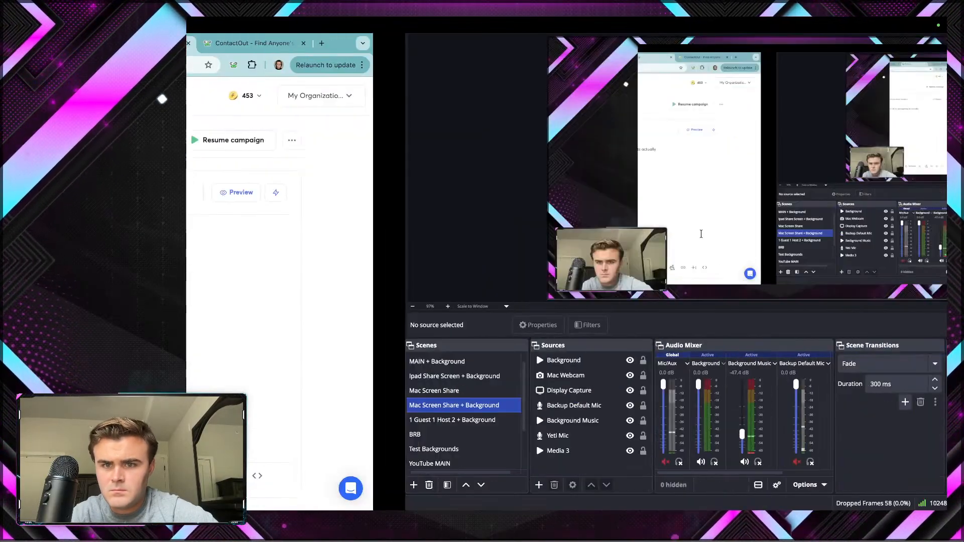
pyautogui.hotkey('ctrl', 'Left')
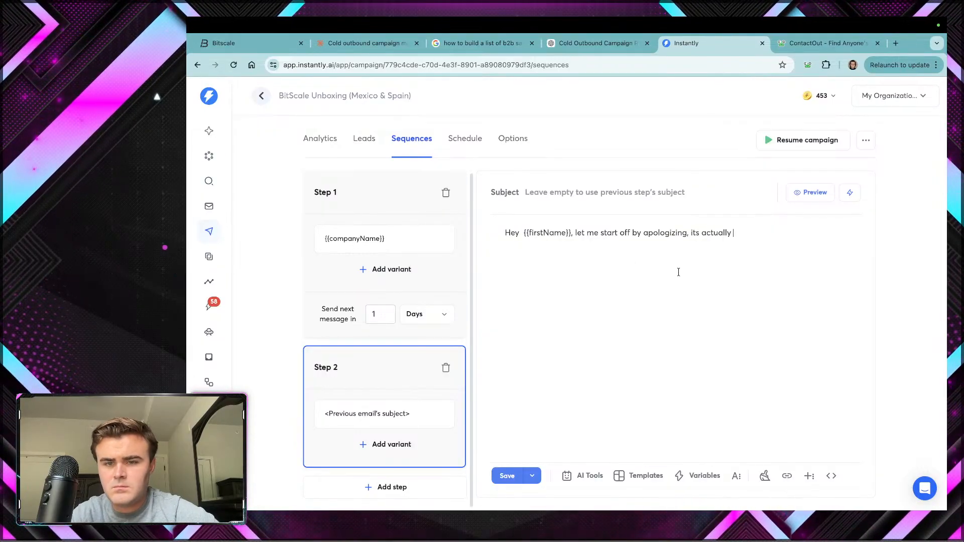
# Step: Review the Step 1 email and the active providers in Bitscale's Email Waterfall settings
pyautogui.click(445, 283)
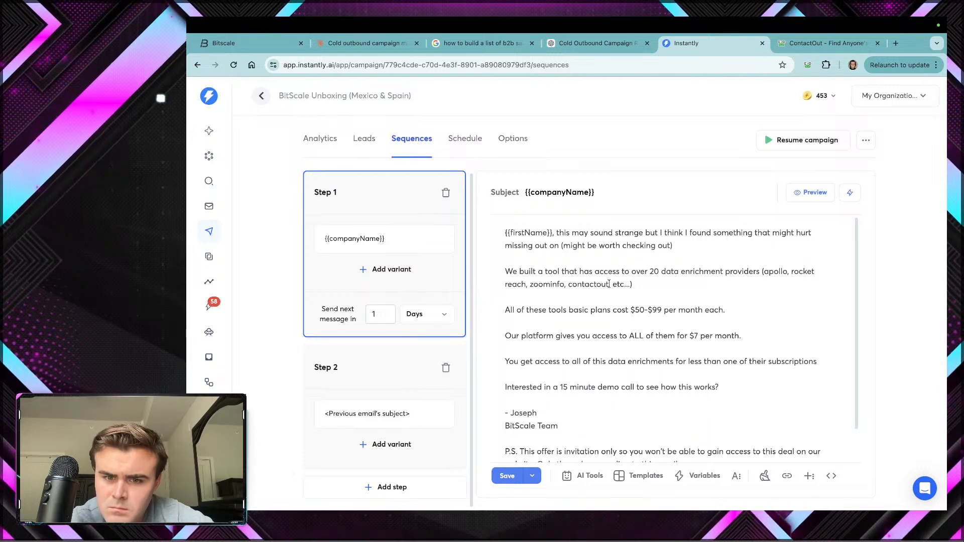
pyautogui.scroll(-1, 646, 323)
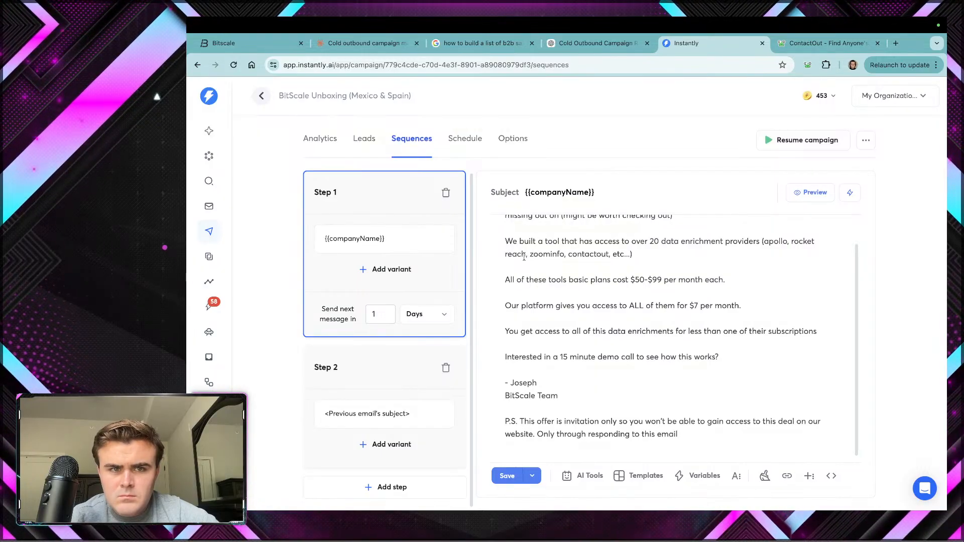
pyautogui.click(359, 46)
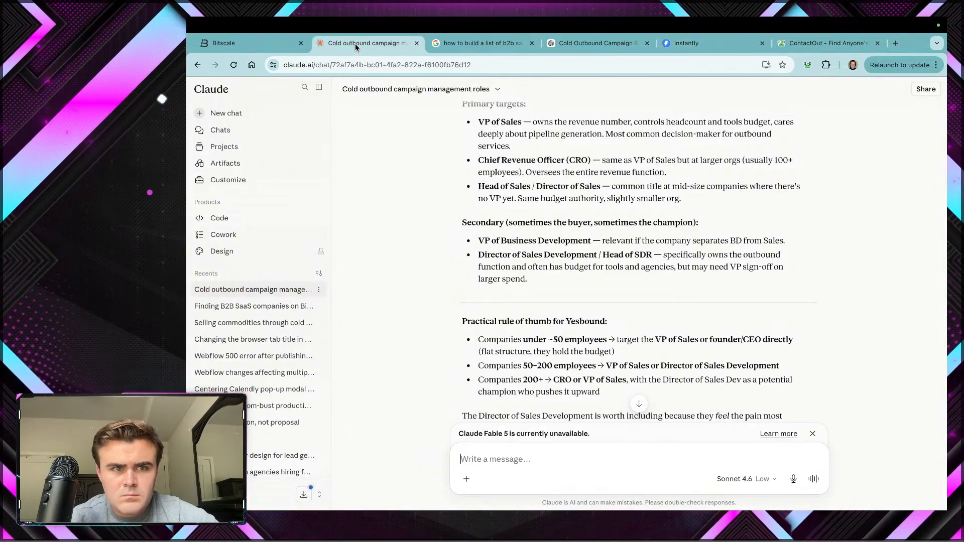
pyautogui.click(261, 45)
pyautogui.scroll(-3, 355, 281)
pyautogui.scroll(-2, 356, 309)
pyautogui.scroll(3, 357, 324)
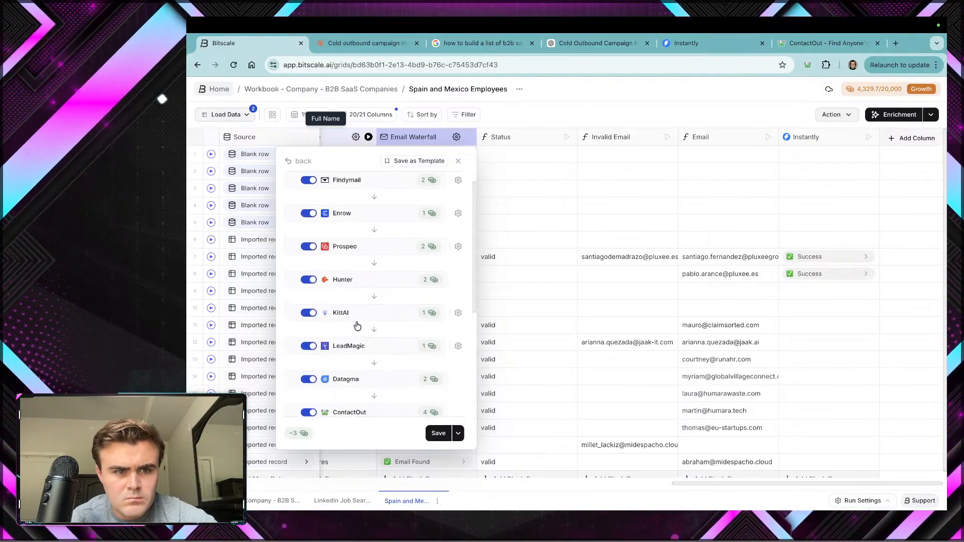
pyautogui.scroll(3, 357, 326)
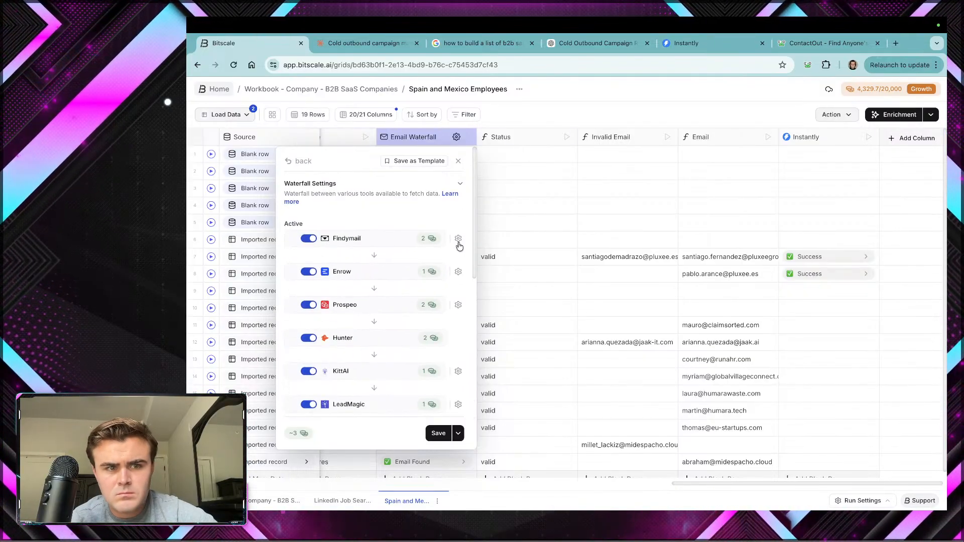
# Step: Check ContactOut's pricing plans and return to the Step 1 email in Instantly
pyautogui.click(696, 44)
pyautogui.click(781, 44)
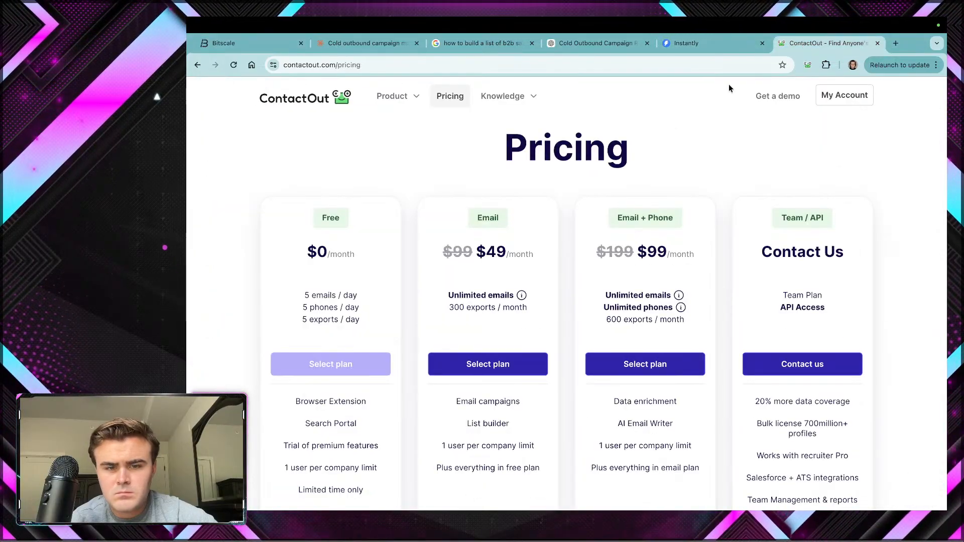
pyautogui.click(597, 44)
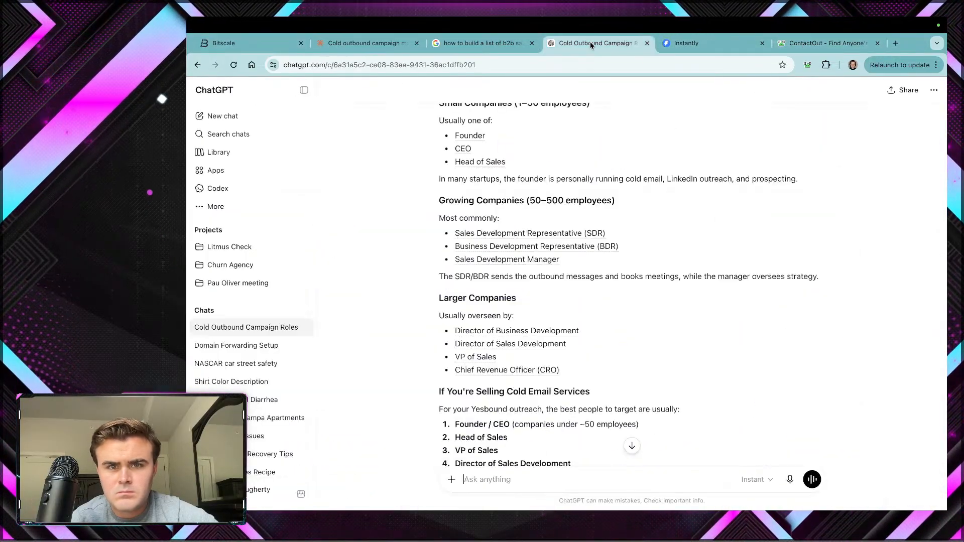
pyautogui.click(381, 48)
pyautogui.click(790, 44)
pyautogui.click(711, 49)
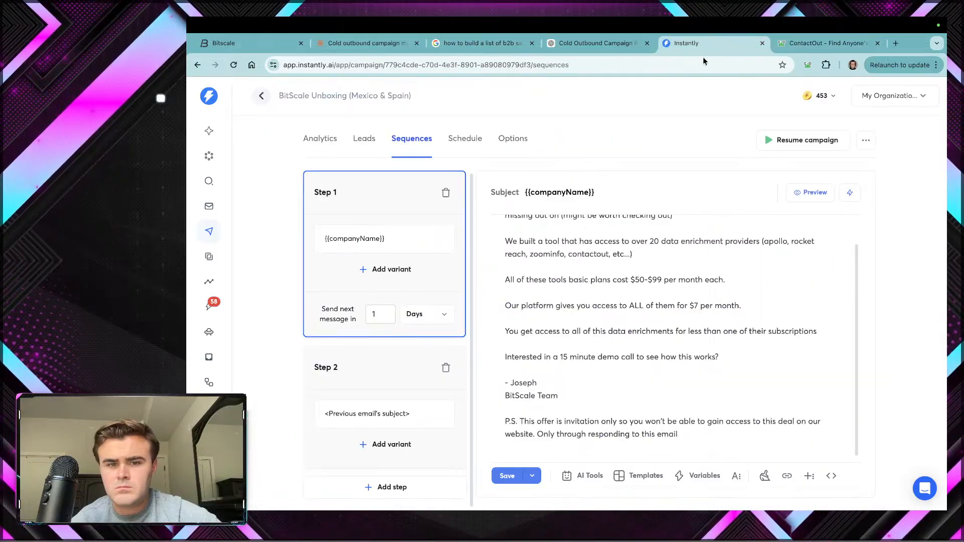
pyautogui.scroll(2, 547, 283)
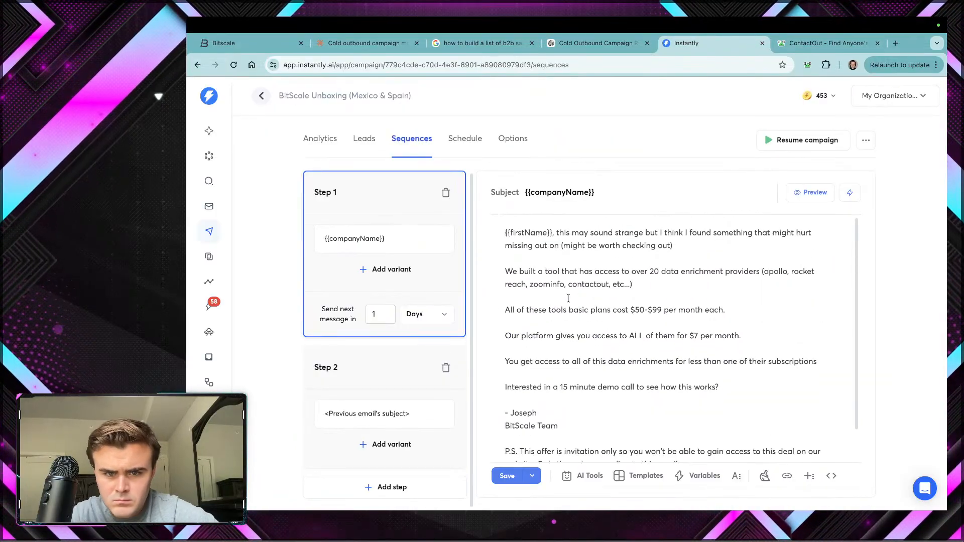
# Step: Replace zoominfo with "findymail" in the list of enrichment providers in the Step 1 email
pyautogui.doubleClick(547, 283)
pyautogui.write('findym')
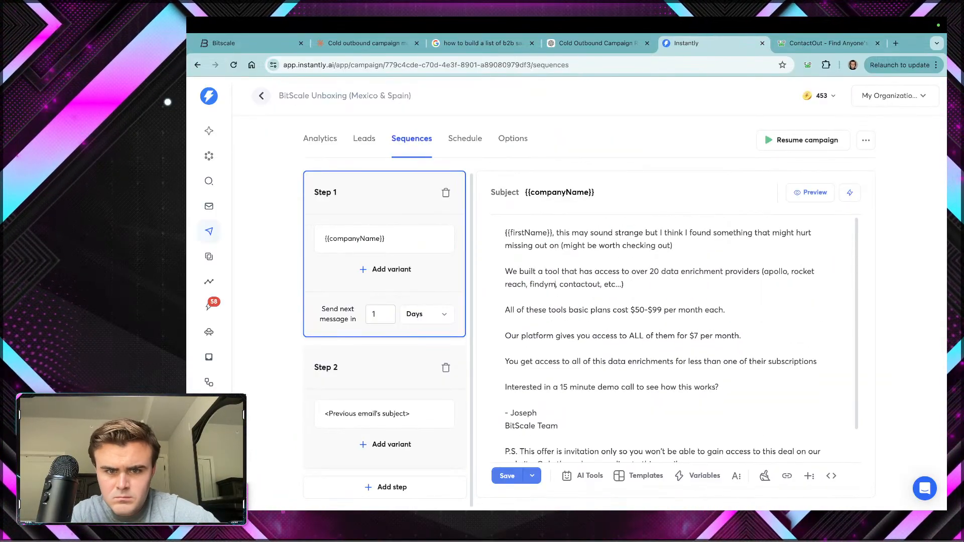
pyautogui.write('ail')
pyautogui.click(573, 297)
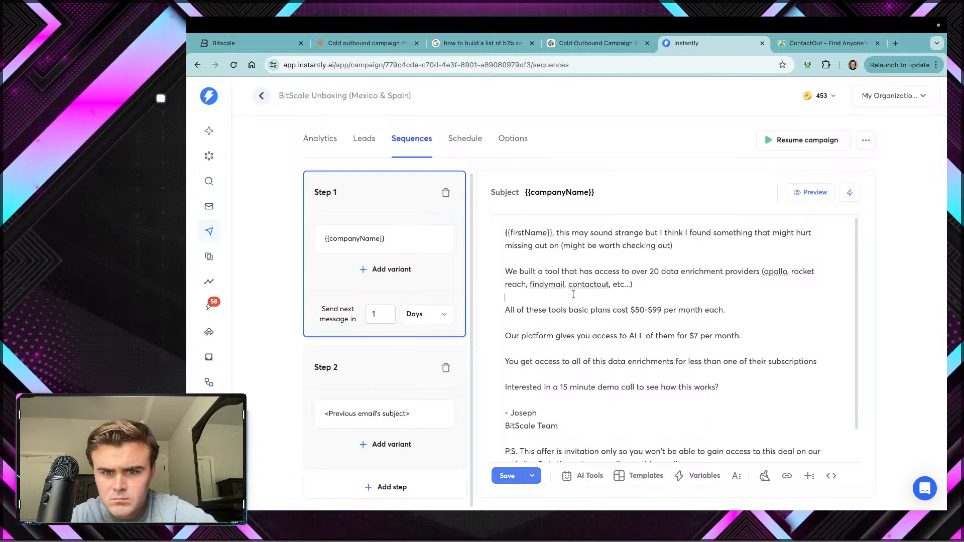
# Step: Reword the Step 1 platform line to offer access to "ALL of their data for $7 per month total"
pyautogui.doubleClick(662, 336)
pyautogui.write('thei')
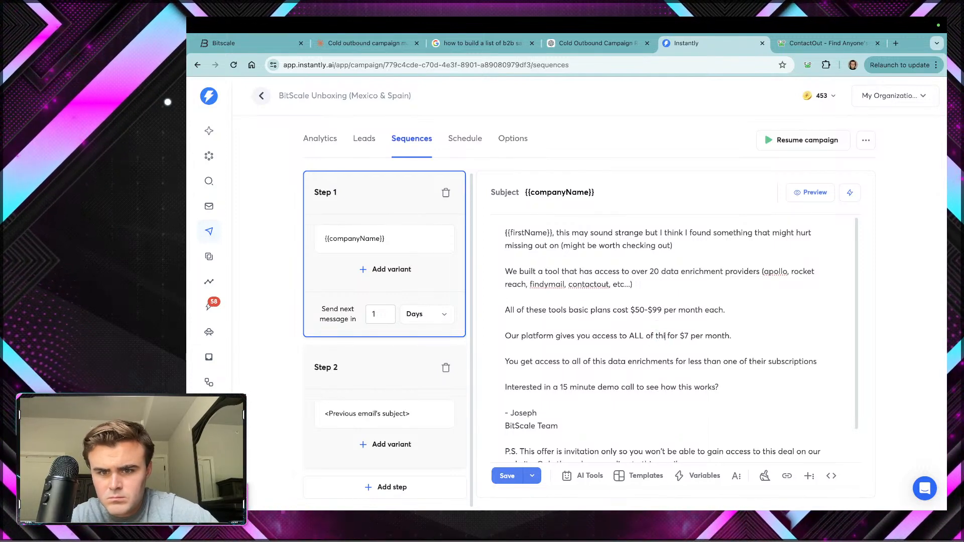
pyautogui.write('r data')
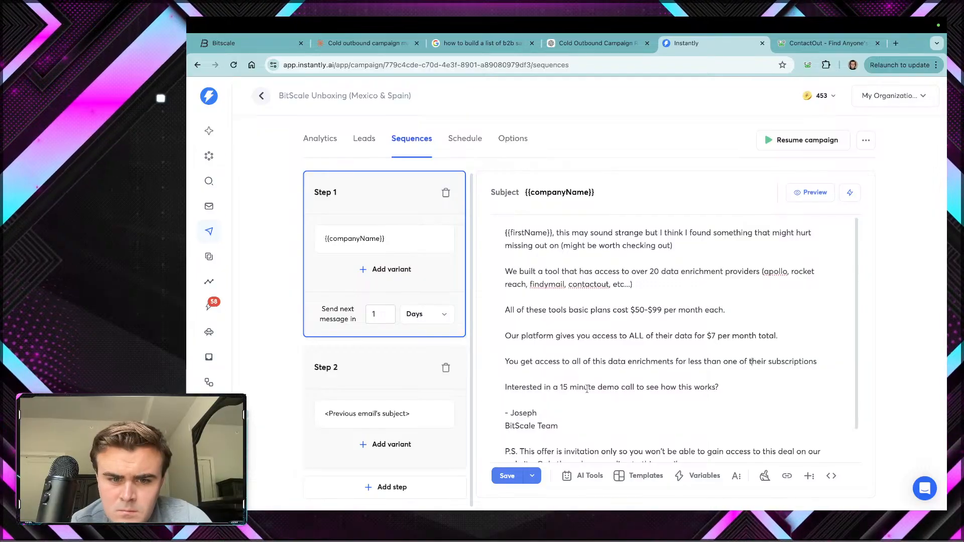
# Step: Set the delay before the next message after Step 1 to 2 days and save the sequence
pyautogui.scroll(-1, 576, 370)
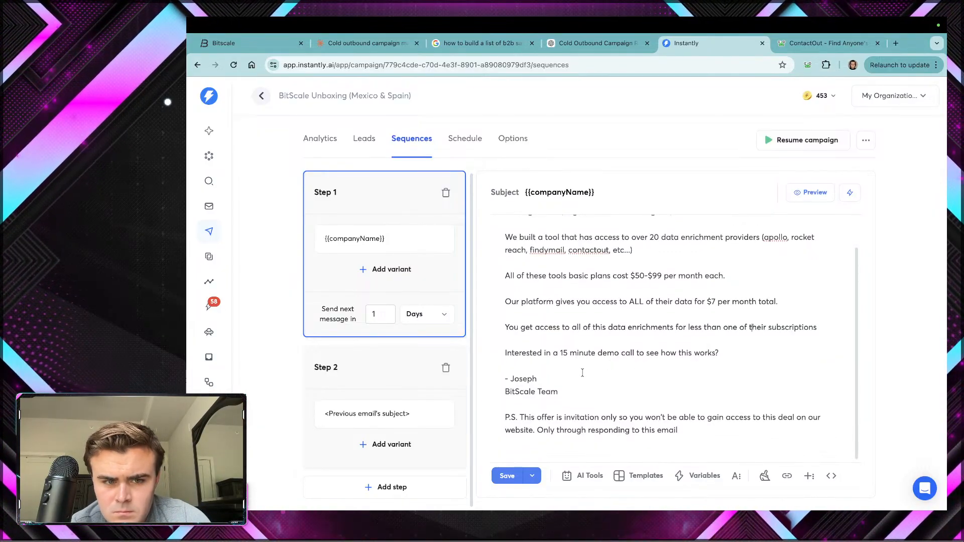
pyautogui.click(381, 315)
pyautogui.write('2')
pyautogui.click(507, 476)
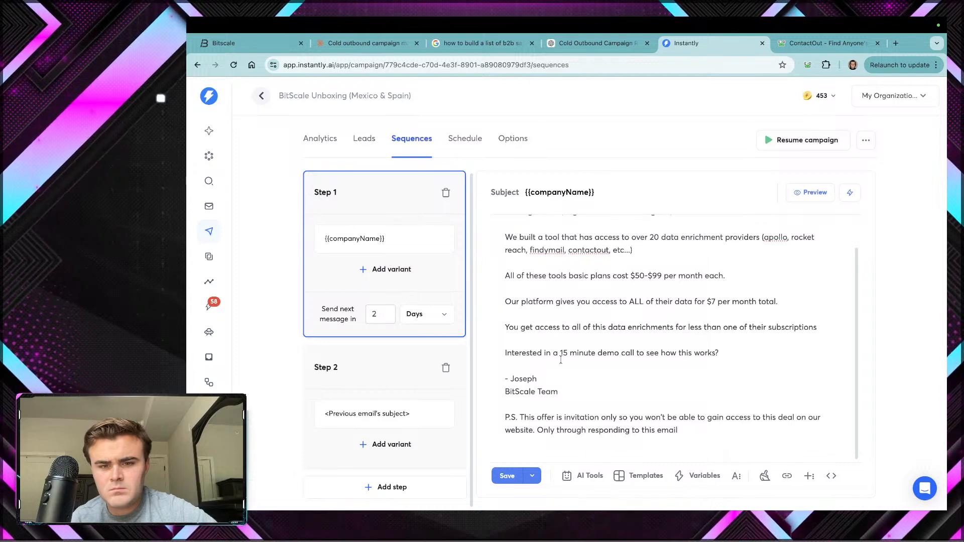
# Step: Change the Step 1 P.S. wording to "Only by responding to this email" and save the campaign
pyautogui.doubleClick(568, 429)
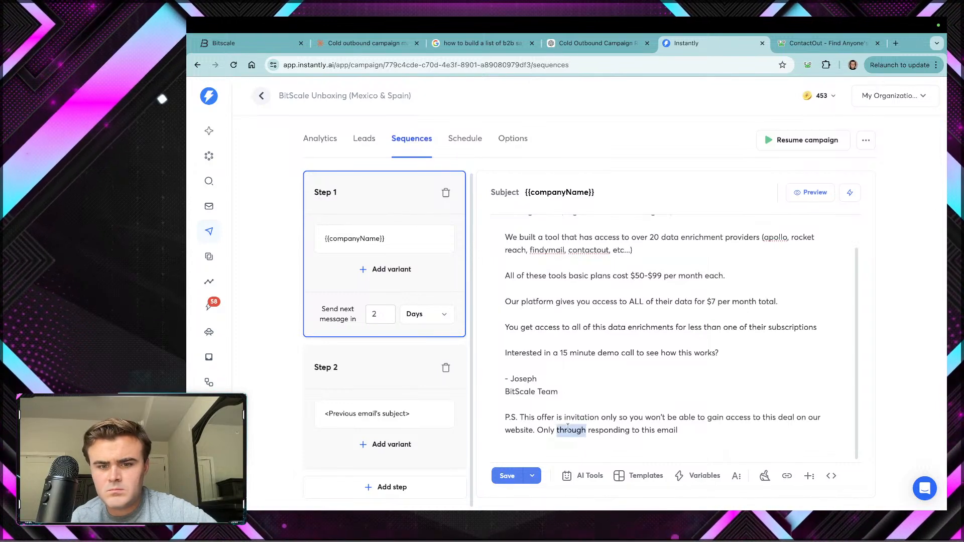
pyautogui.write('by')
pyautogui.click(508, 476)
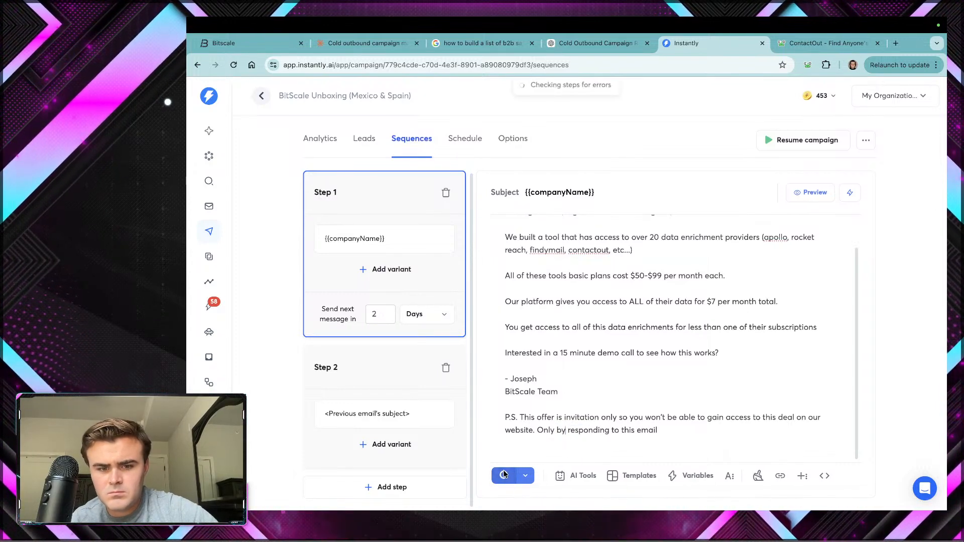
pyautogui.click(584, 475)
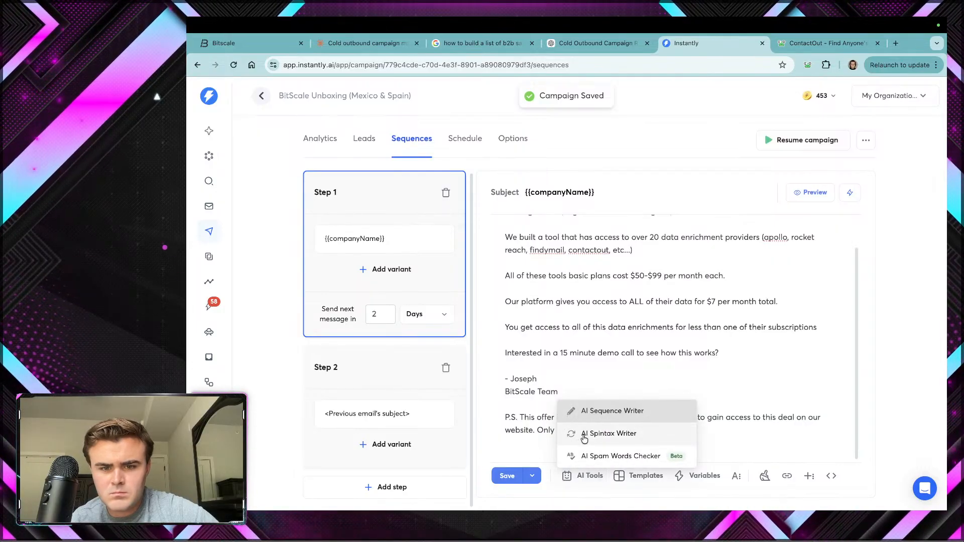
pyautogui.click(595, 409)
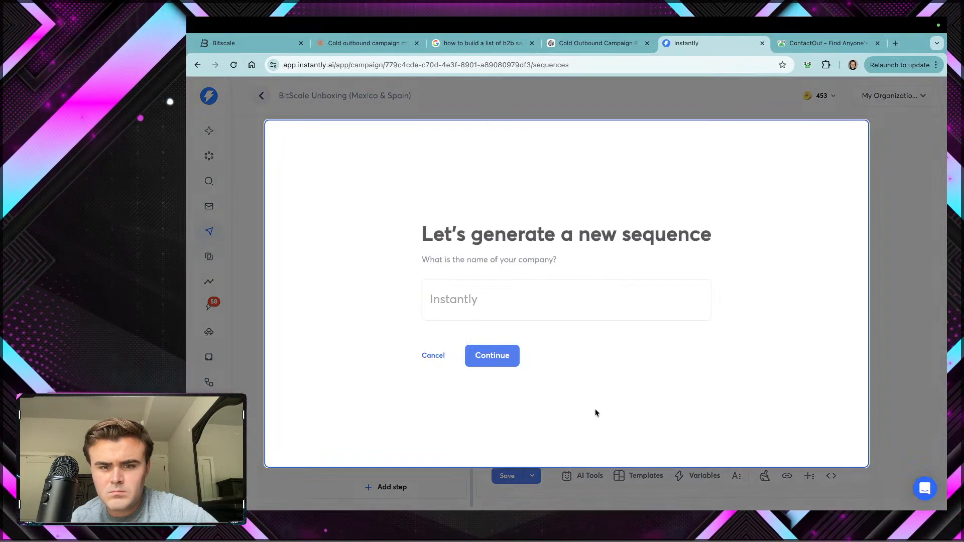
pyautogui.click(431, 355)
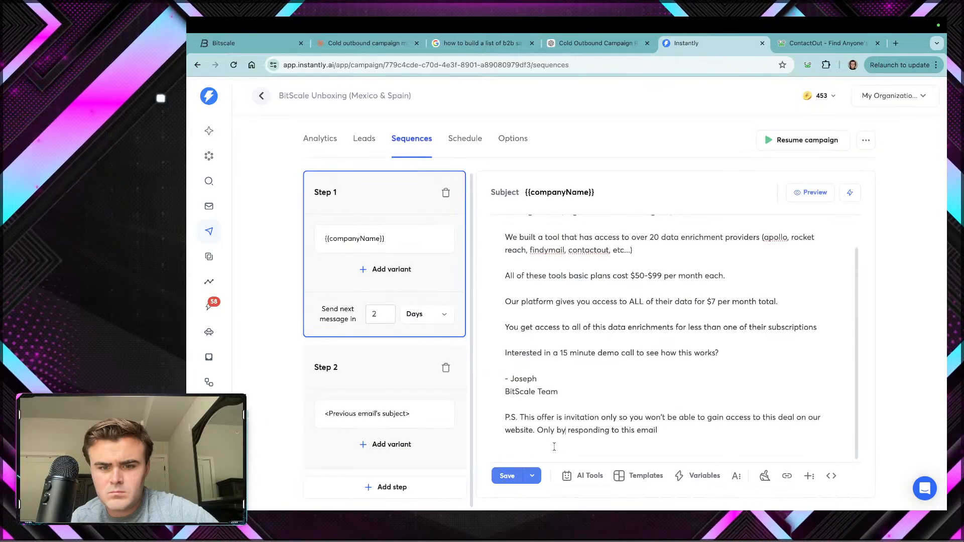
# Step: Run the AI Spam Words Checker on the Step 1 email, examine the flagged words and close it without applying replacements
pyautogui.click(578, 475)
pyautogui.click(591, 455)
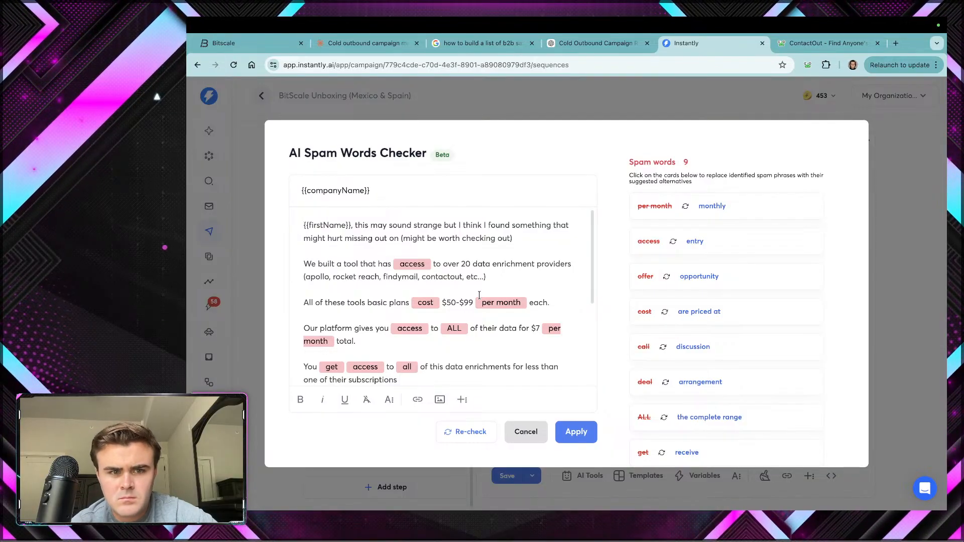
pyautogui.scroll(-1, 479, 295)
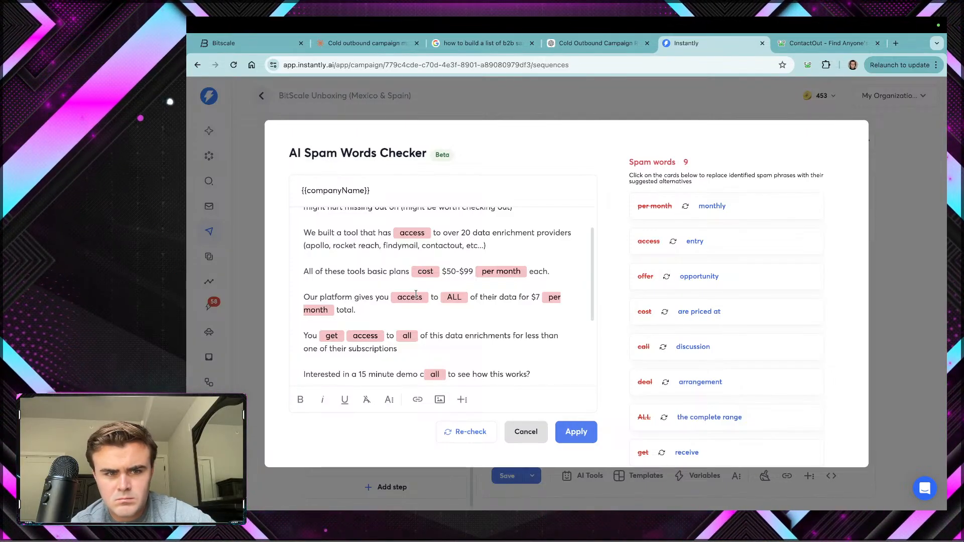
pyautogui.click(525, 432)
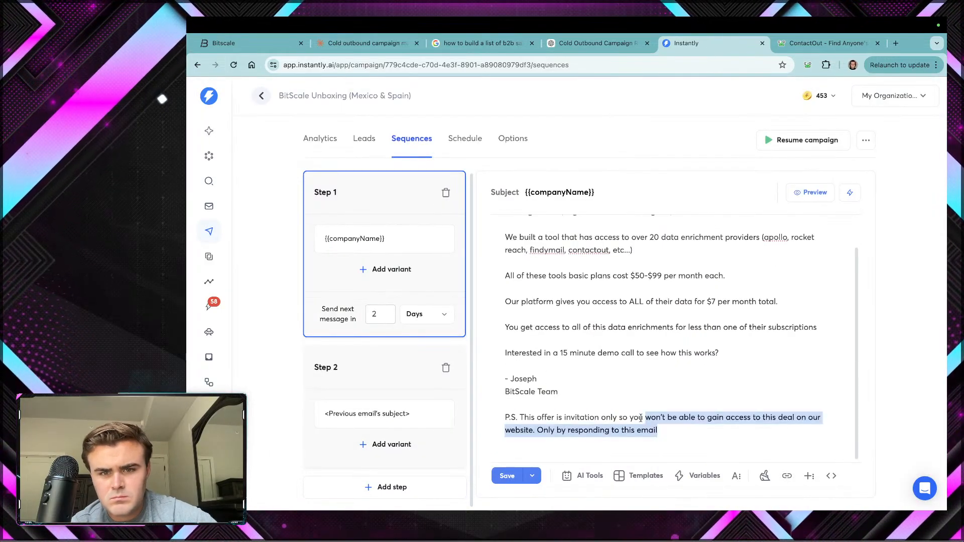
# Step: Copy the whole body of the Step 1 email and start a new chat in ChatGPT
pyautogui.moveTo(658, 431); pyautogui.dragTo(488, 217)
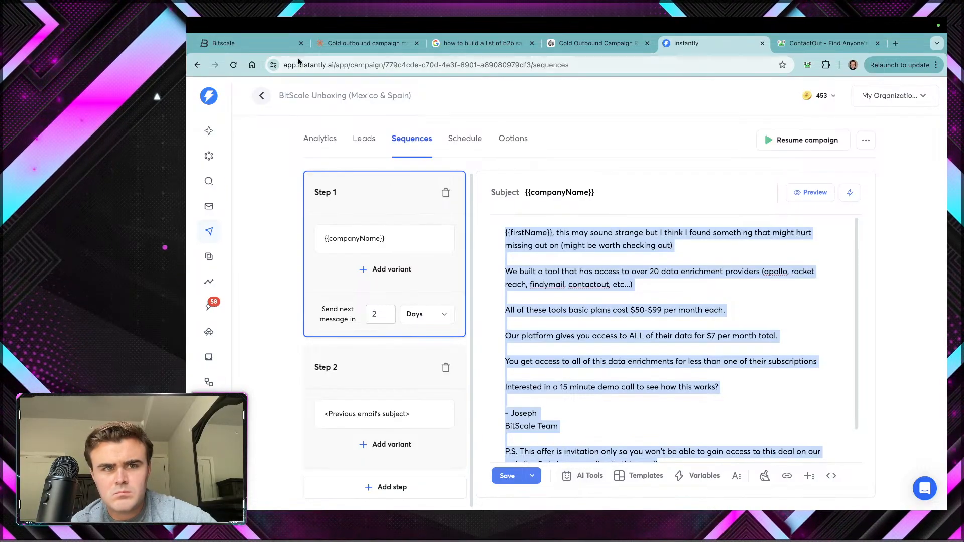
pyautogui.click(574, 44)
pyautogui.click(222, 117)
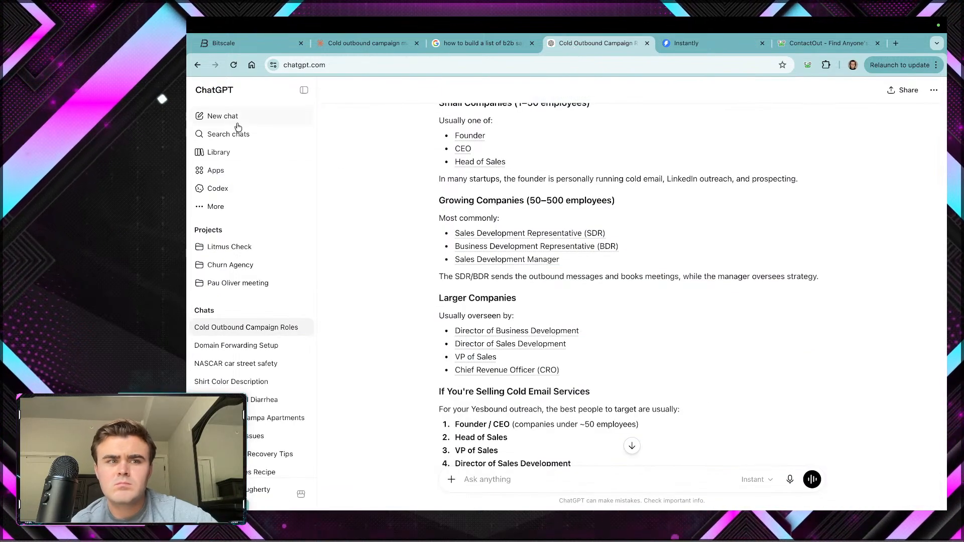
# Step: Send the copied draft with the prompt "this is a rough draft for a cold email. could you clean it up for me?"
pyautogui.write('this is ')
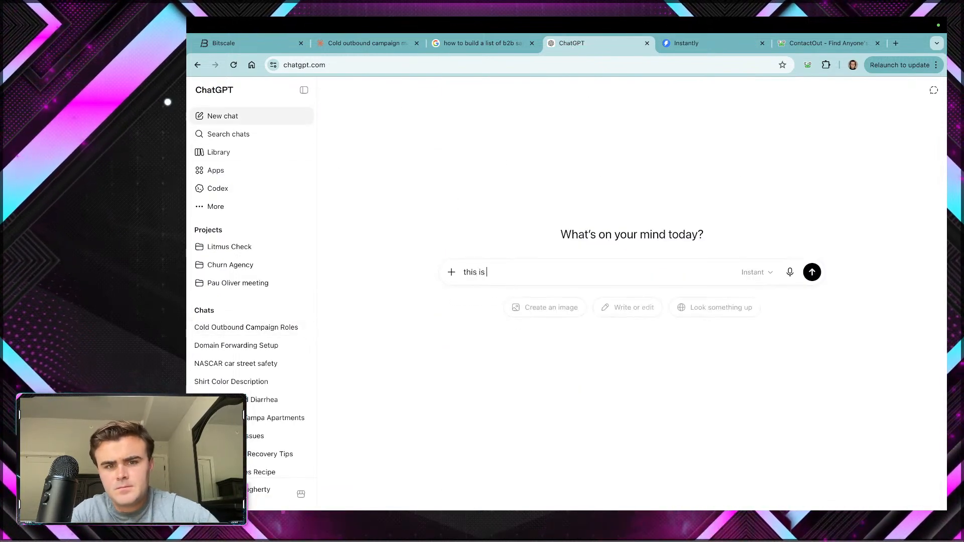
pyautogui.write('a rough draf')
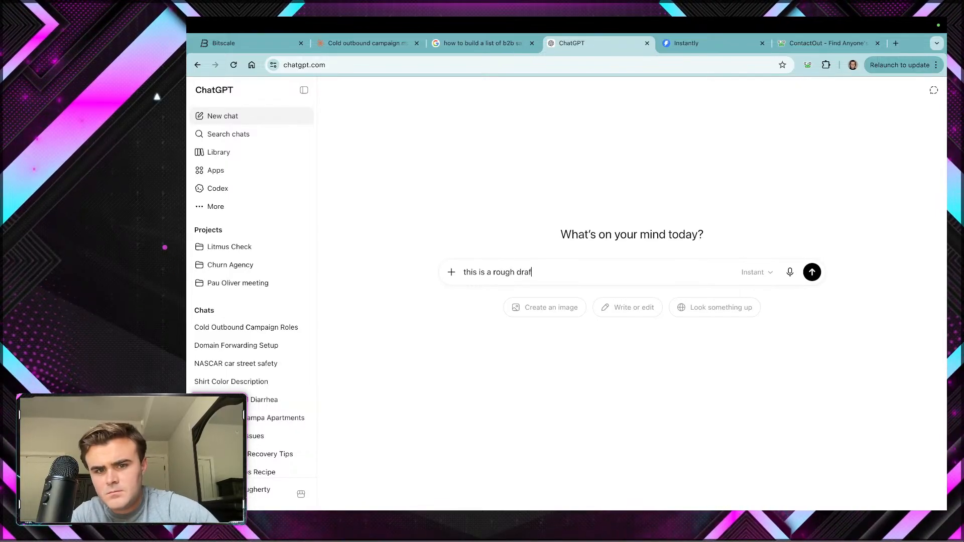
pyautogui.write('t for a co')
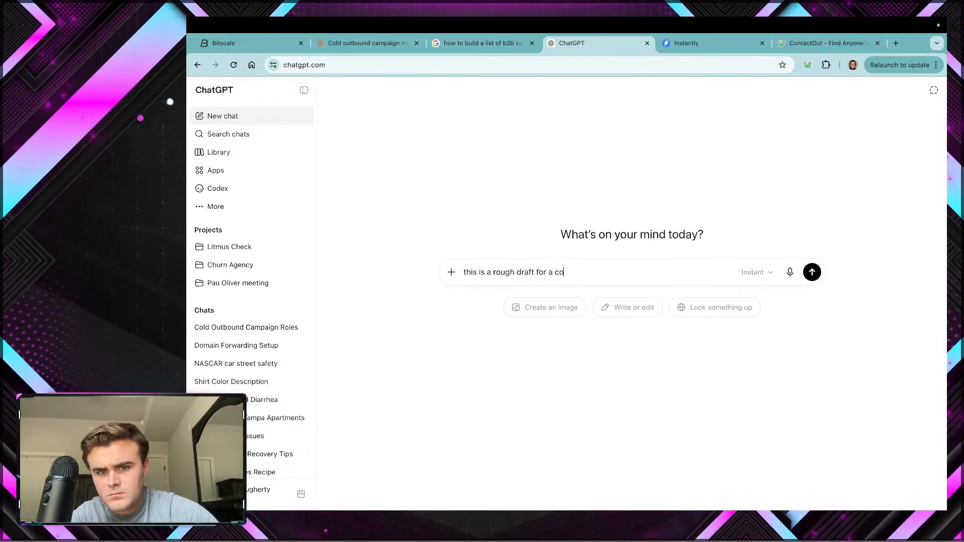
pyautogui.write('ld email. could y')
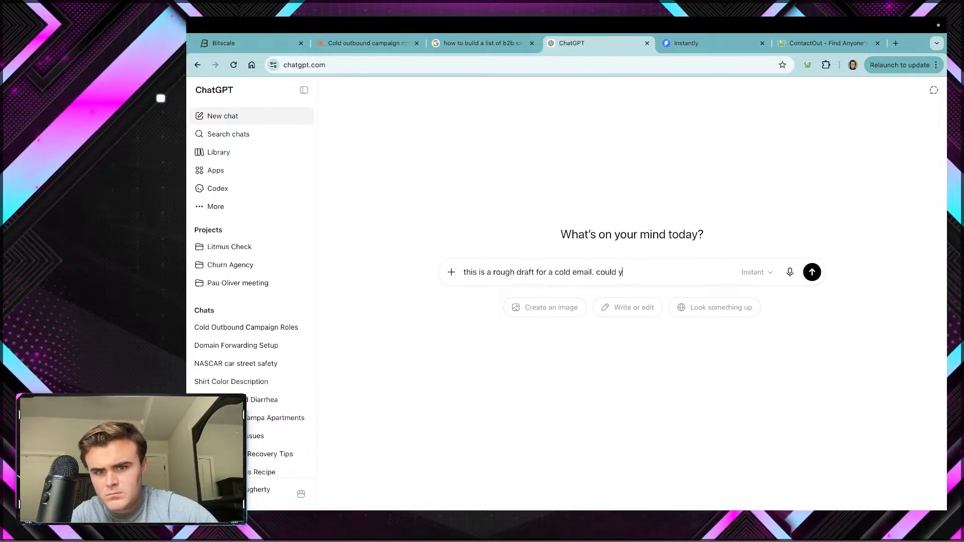
pyautogui.write('ou clean it up for me')
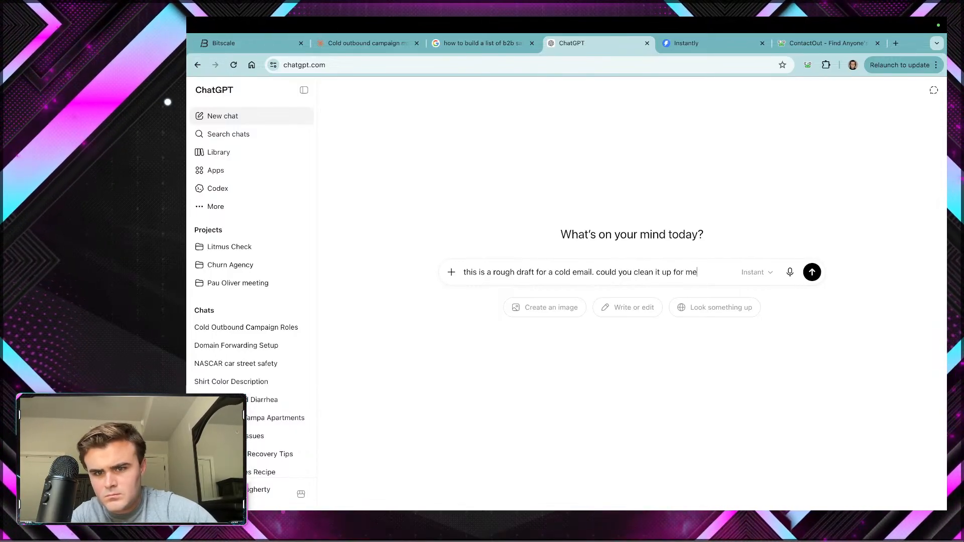
pyautogui.write('?')
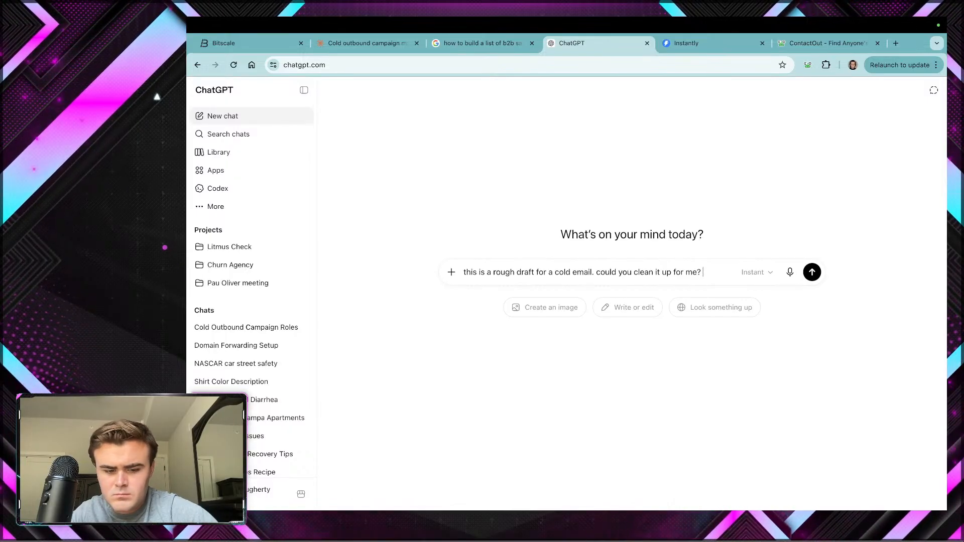
pyautogui.write(' "')
pyautogui.hotkey('ctrl', 'v')
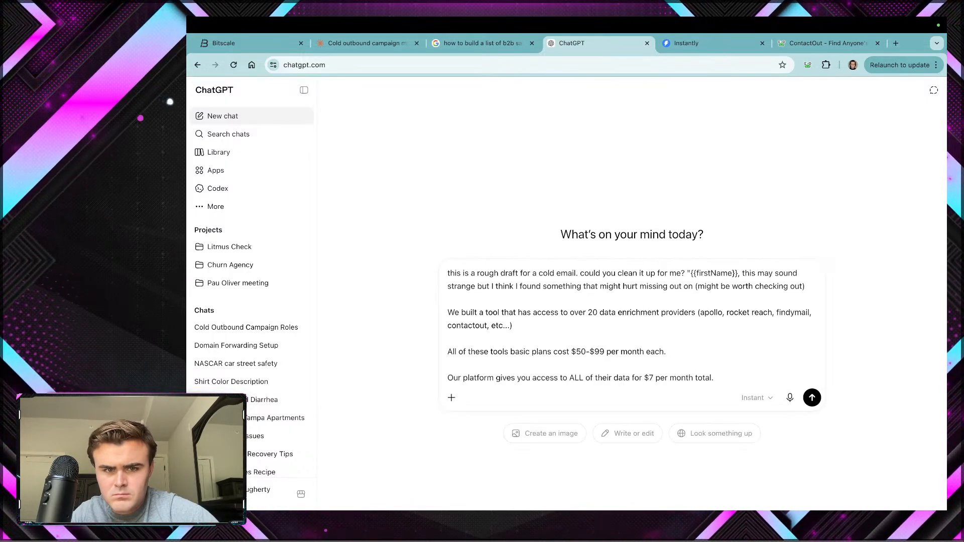
pyautogui.press('Return')
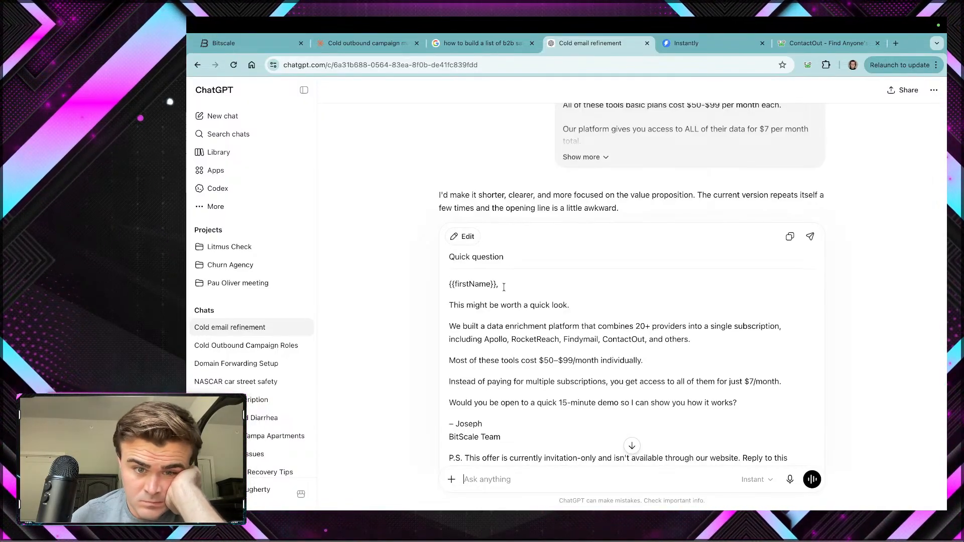
# Step: Read ChatGPT's rewrite, return to Instantly and replace "found" in the Step 1 opening line with "think its worth a good look"
pyautogui.scroll(-1, 504, 284)
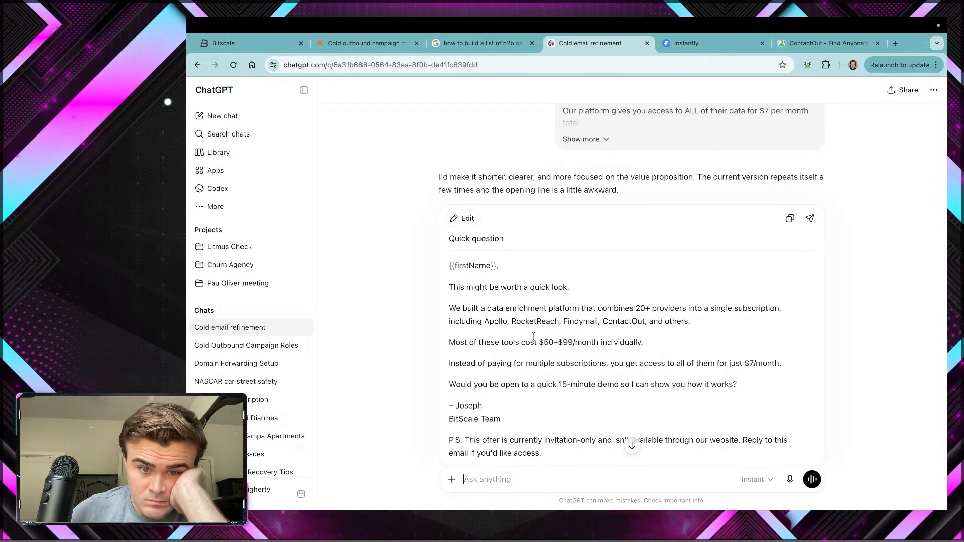
pyautogui.scroll(-2, 539, 351)
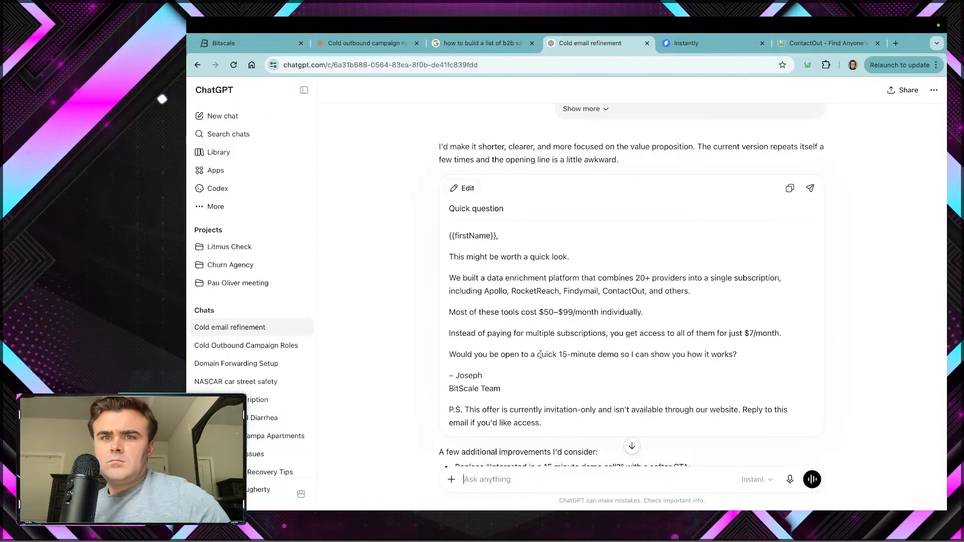
pyautogui.scroll(-2, 577, 346)
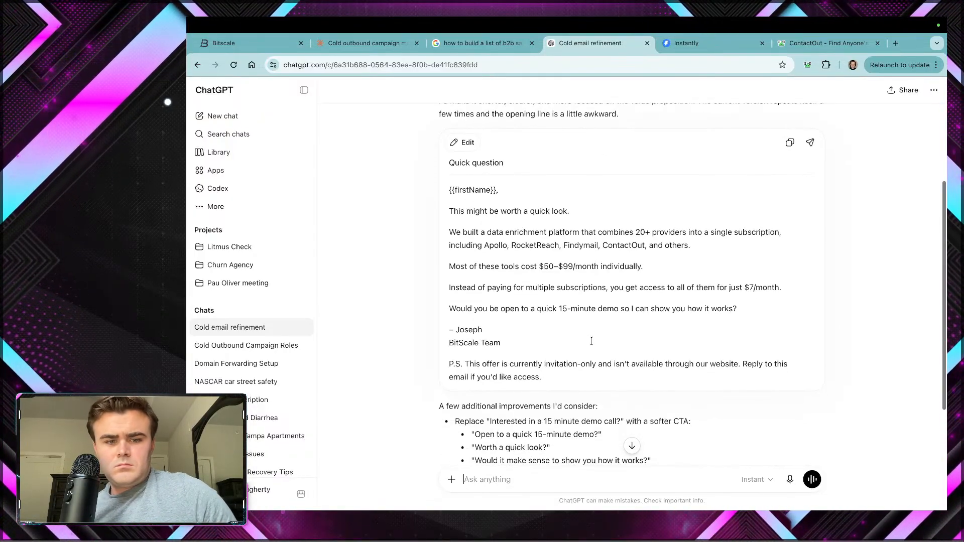
pyautogui.scroll(2, 591, 341)
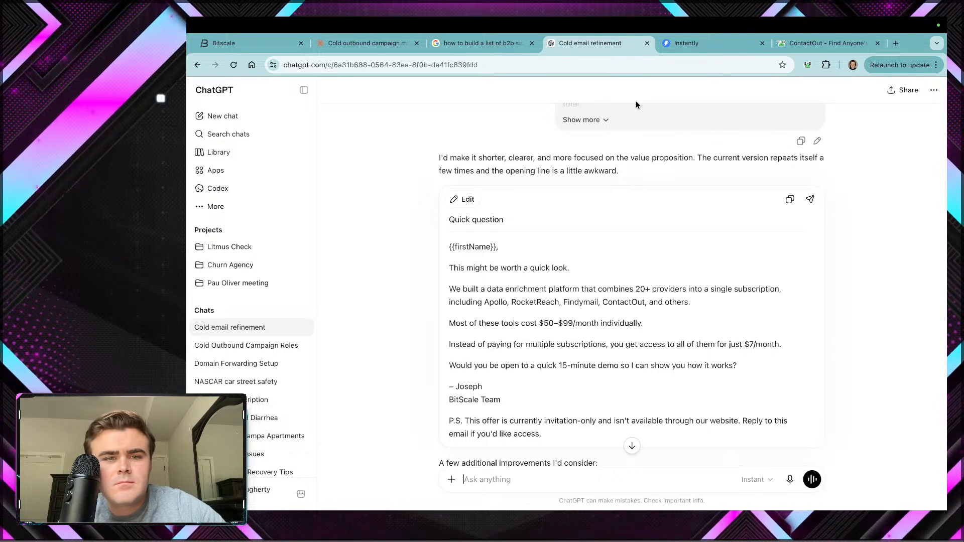
pyautogui.click(662, 44)
pyautogui.click(627, 233)
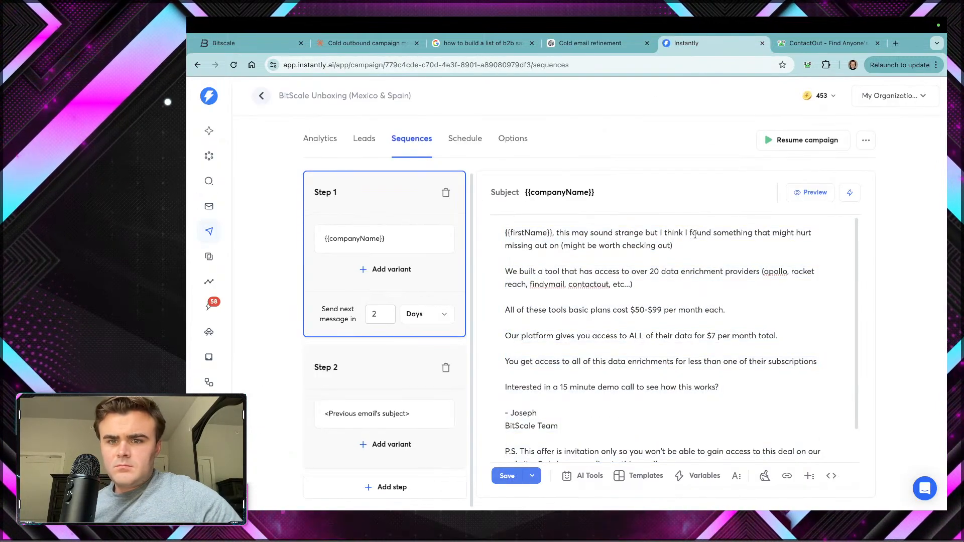
pyautogui.doubleClick(695, 233)
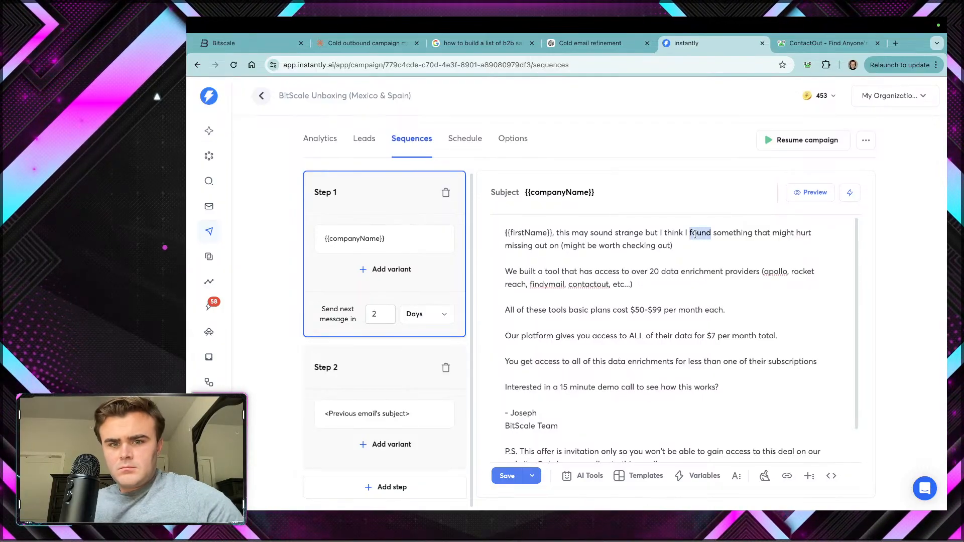
pyautogui.press('BackSpace')
pyautogui.press('BackSpace')
pyautogui.press('BackSpace')
pyautogui.press('BackSpace')
pyautogui.press('BackSpace')
pyautogui.write('k its worth a good look')
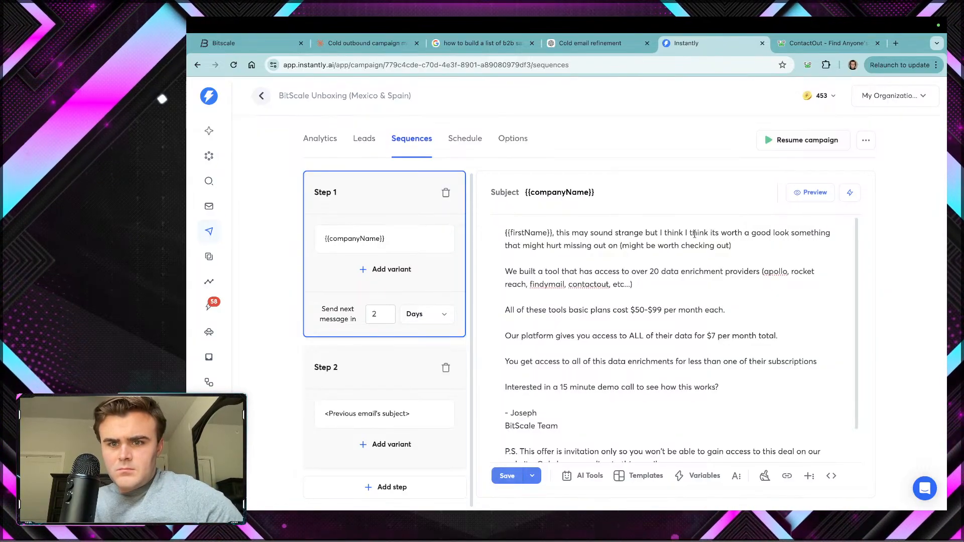
# Step: Using ChatGPT's rewrite as reference, make the Step 1 opening line end with "its worth a quick look..." and remove the remaining words
pyautogui.click(571, 44)
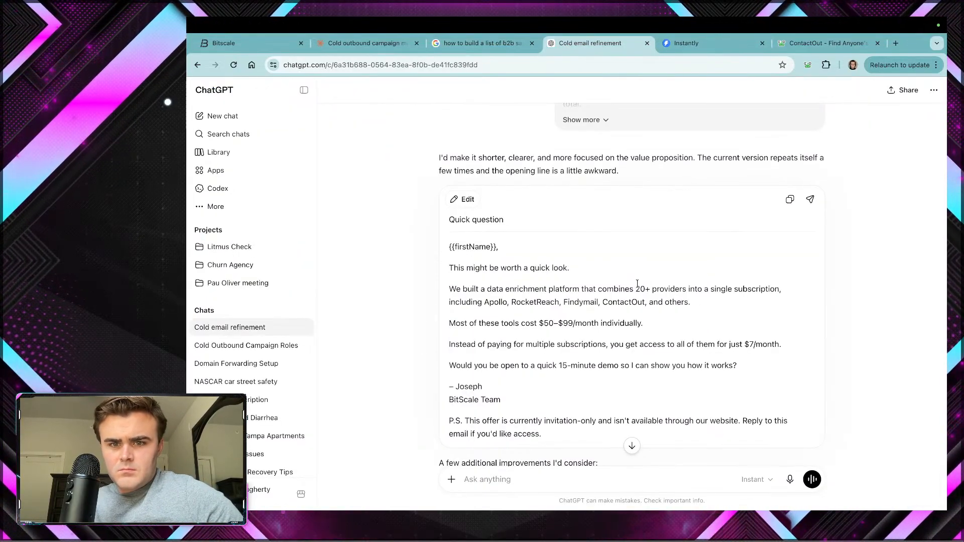
pyautogui.click(668, 46)
pyautogui.doubleClick(760, 233)
pyautogui.write('quick')
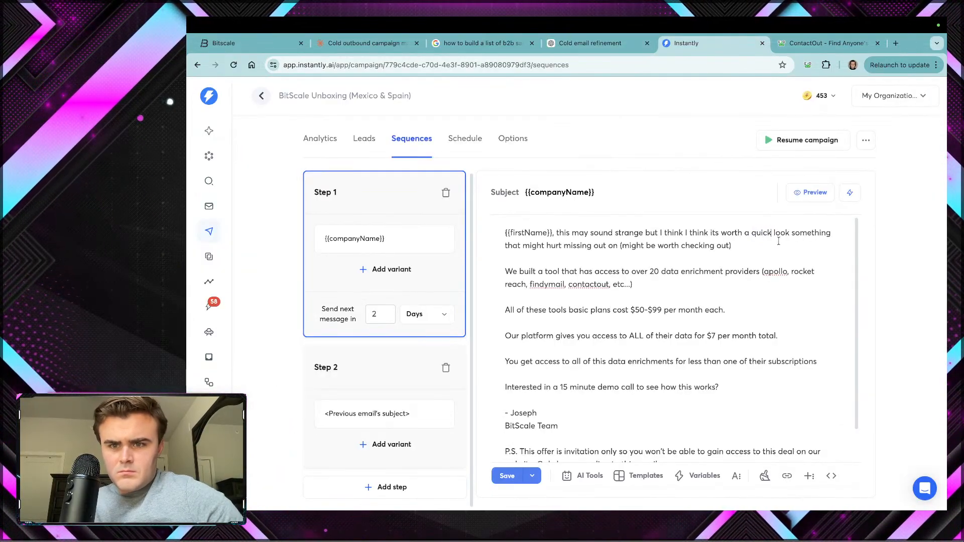
pyautogui.moveTo(792, 233); pyautogui.dragTo(732, 246)
pyautogui.press('BackSpace')
pyautogui.write('....')
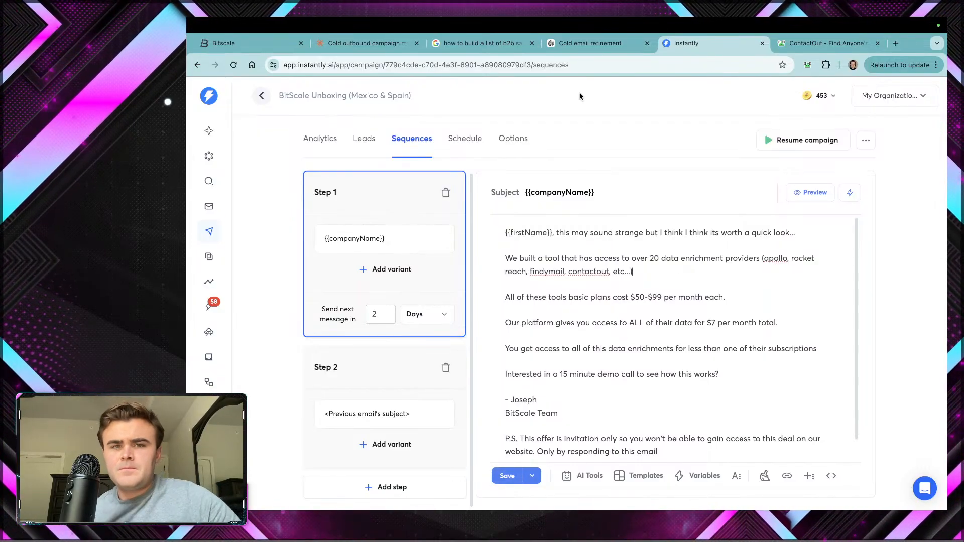
pyautogui.click(556, 45)
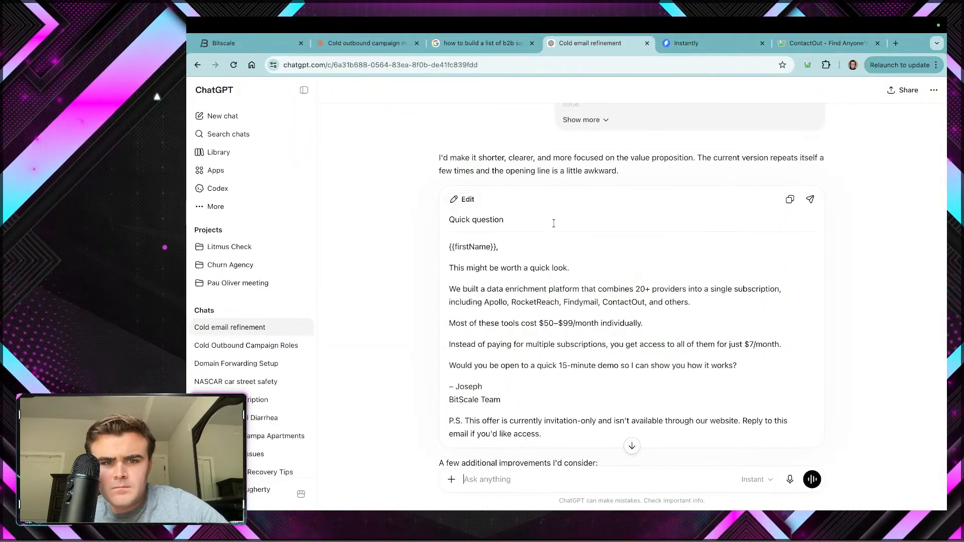
# Step: Return to Instantly and replace "tool" in the Step 1 email's "We built a" sentence with "data enrichment platform"
pyautogui.click(690, 45)
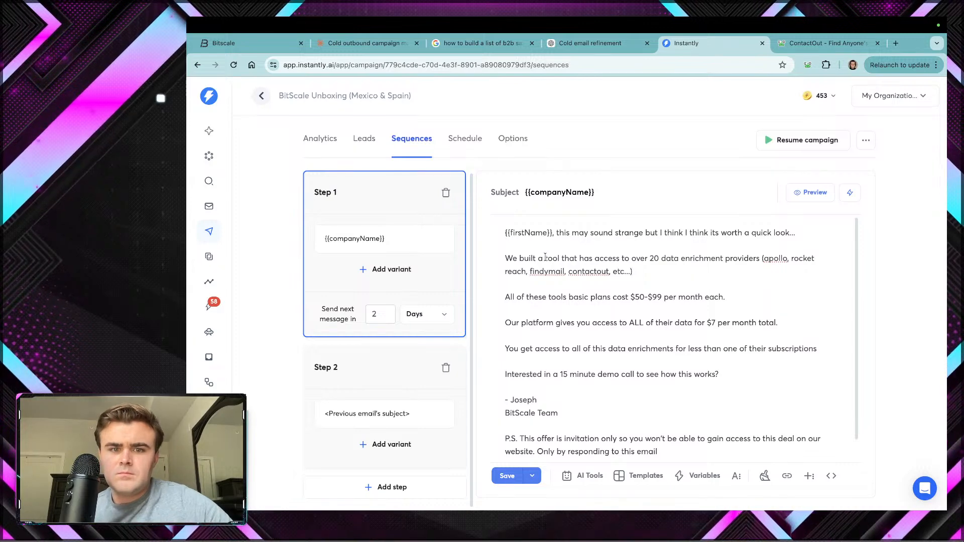
pyautogui.write('data enrichme')
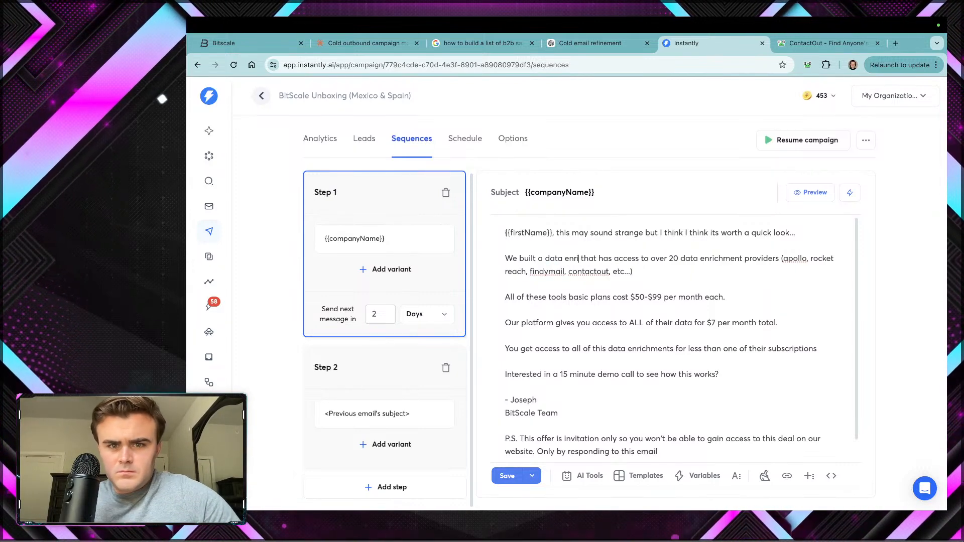
pyautogui.write('nt platform')
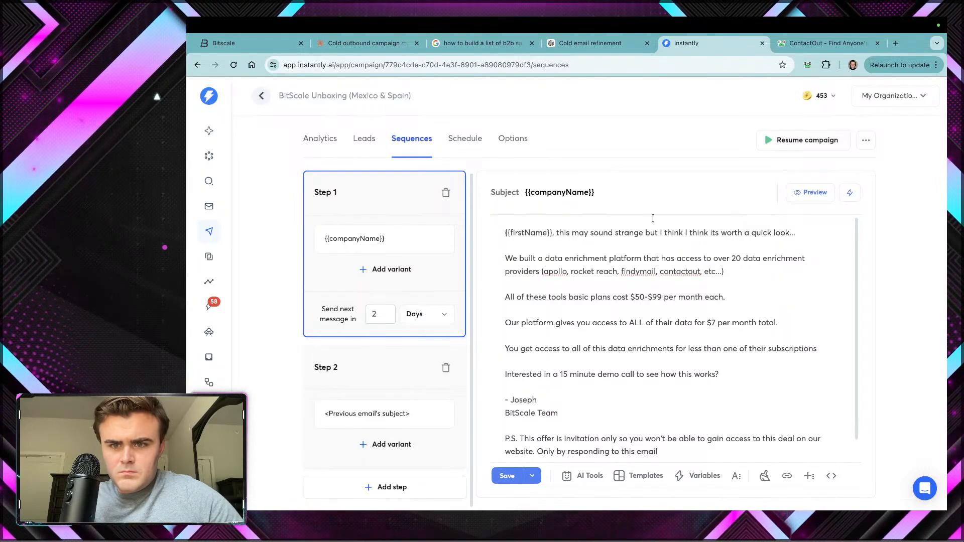
# Step: Checking against ChatGPT's rewrite, shorten "20 data enrichment providers" in the Step 1 email to "20+ providers"
pyautogui.click(605, 46)
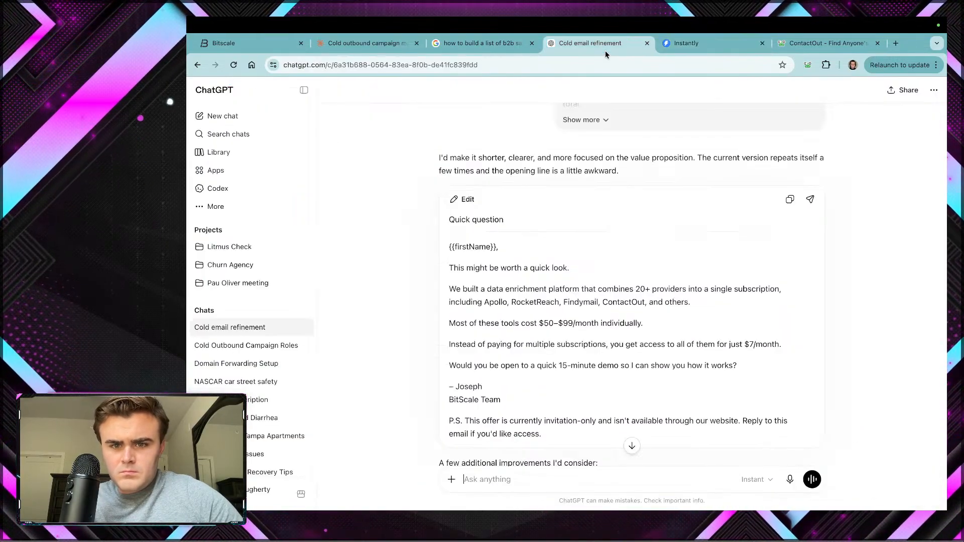
pyautogui.click(664, 43)
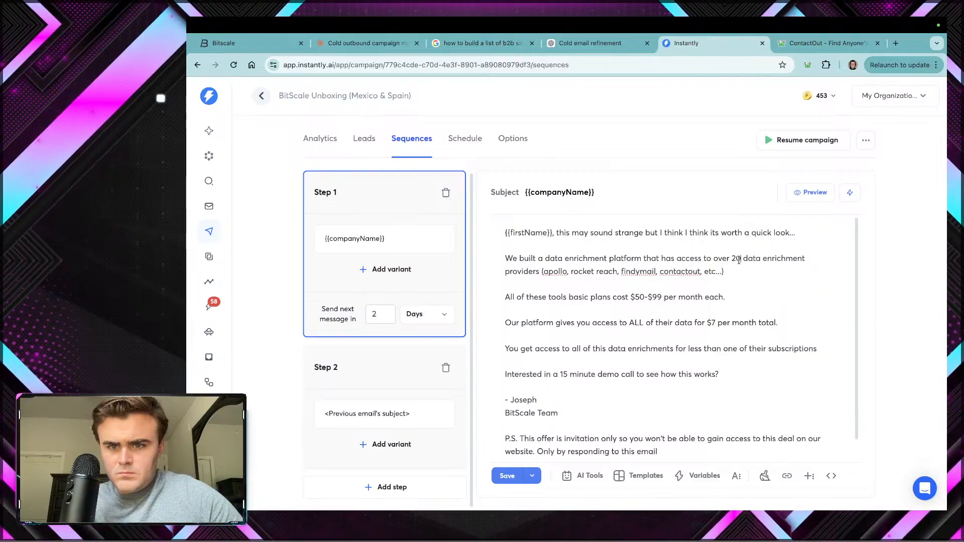
pyautogui.click(581, 45)
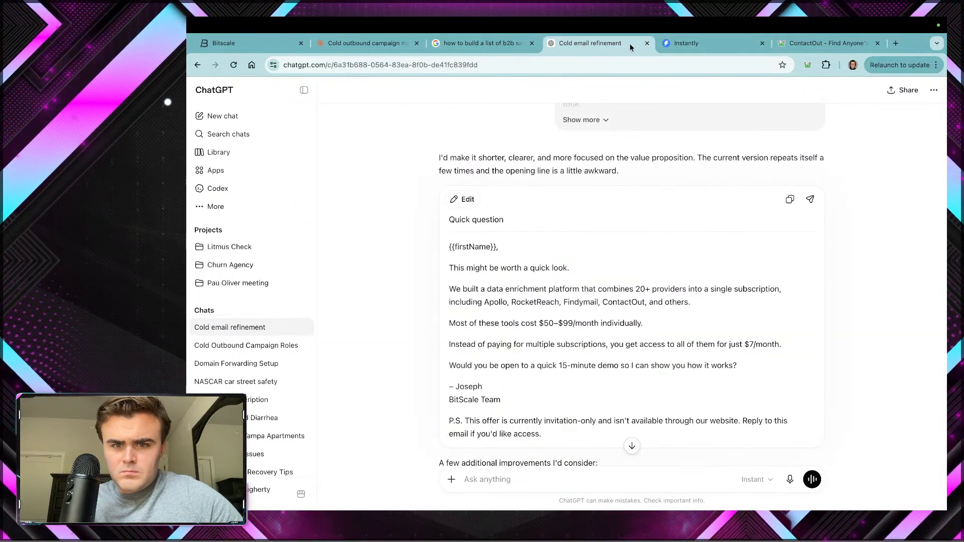
pyautogui.click(693, 44)
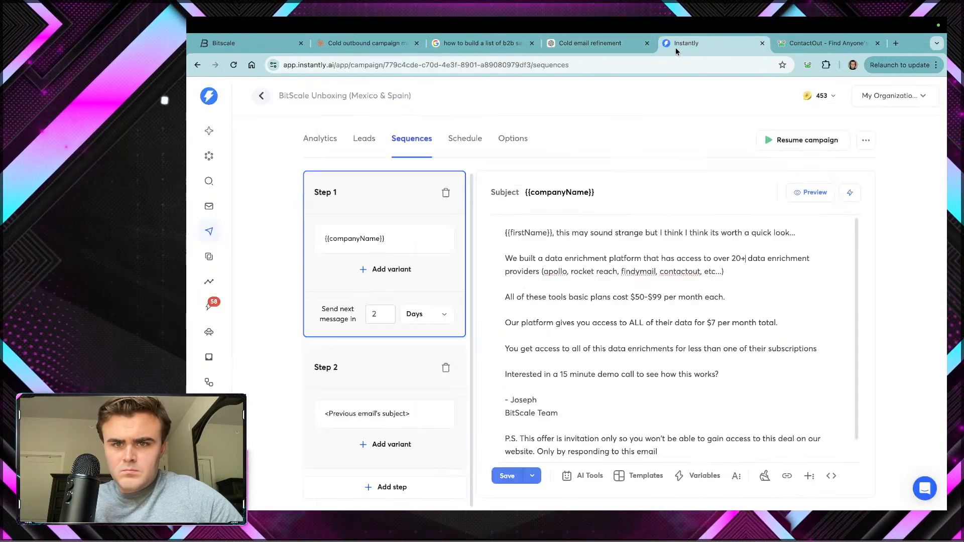
pyautogui.doubleClick(787, 262)
pyautogui.press('BackSpace')
pyautogui.press('BackSpace')
pyautogui.press('BackSpace')
pyautogui.press('BackSpace')
pyautogui.press('BackSpace')
pyautogui.press('BackSpace')
pyautogui.press('BackSpace')
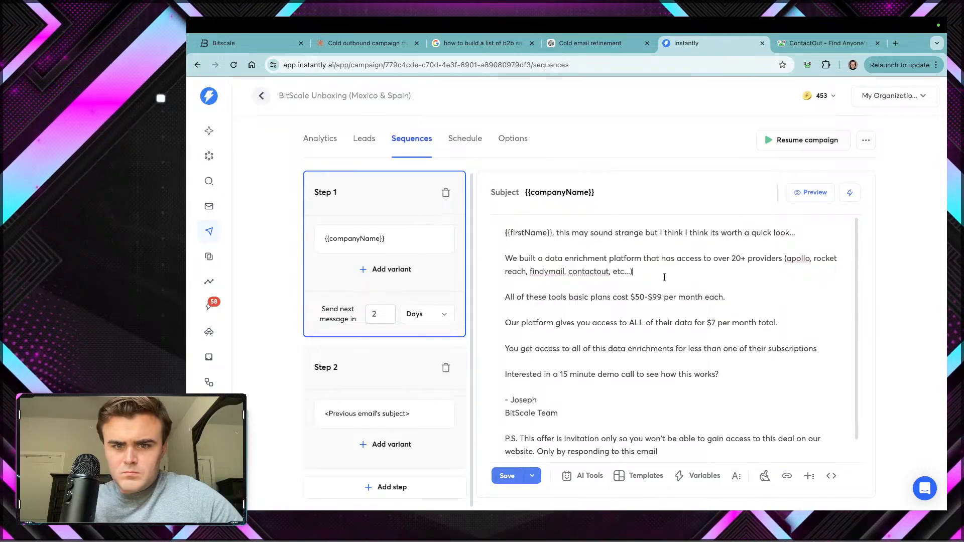
# Step: Following ChatGPT's rewrite, insert "into a single subscription" after "20+ providers" in the Step 1 email
pyautogui.click(576, 44)
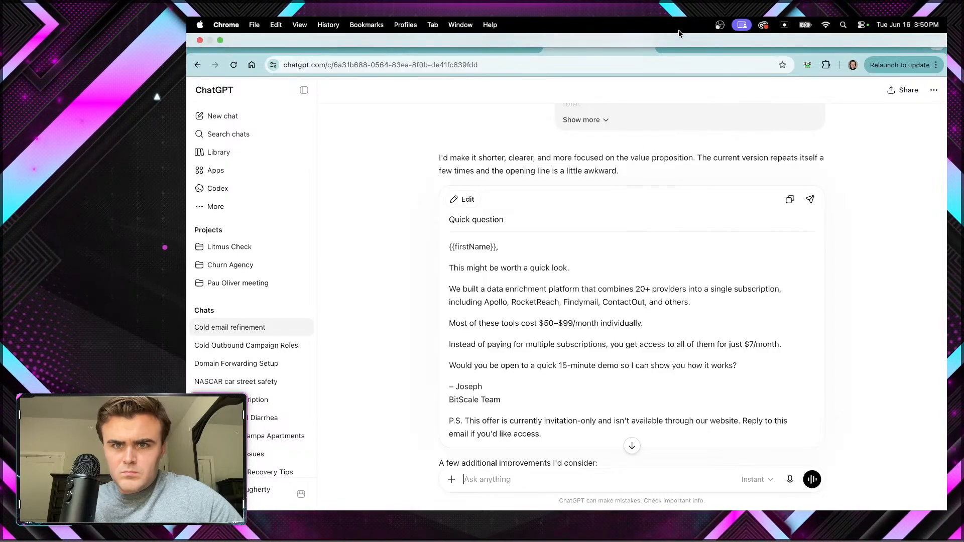
pyautogui.click(682, 45)
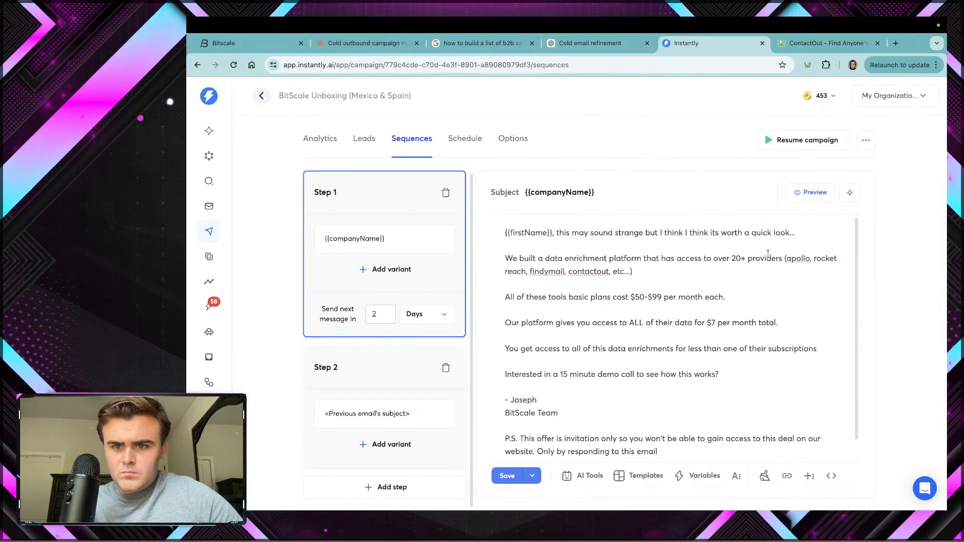
pyautogui.click(782, 258)
pyautogui.write('into a singe')
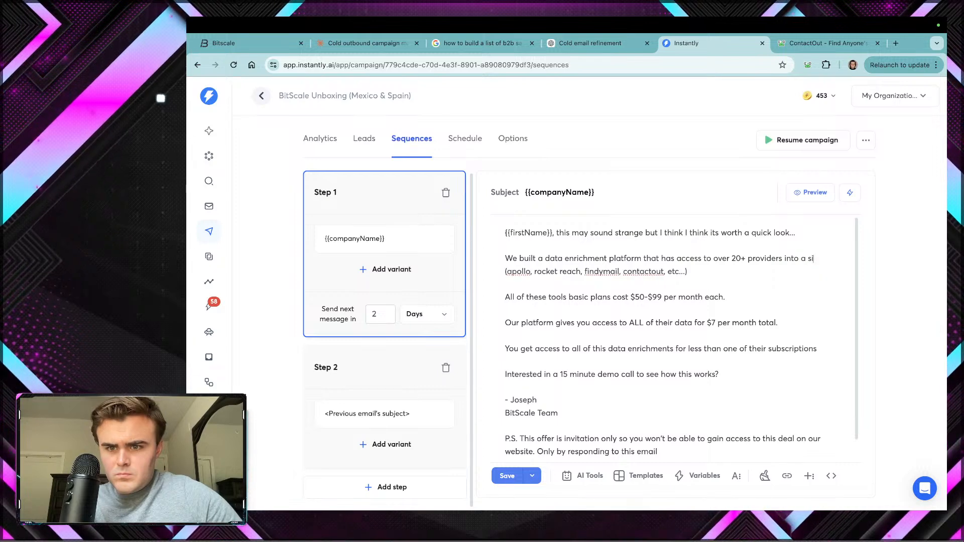
pyautogui.write('e subscrip')
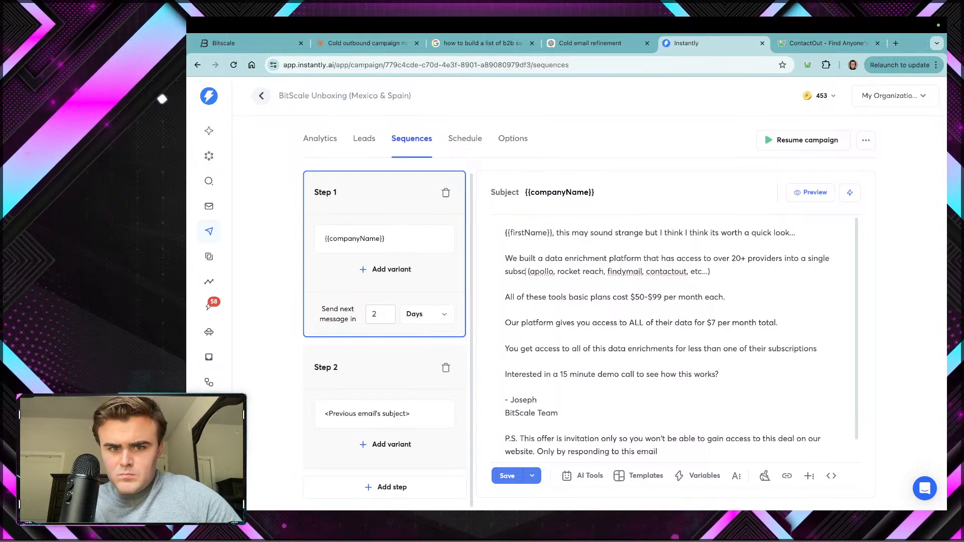
pyautogui.write('tion')
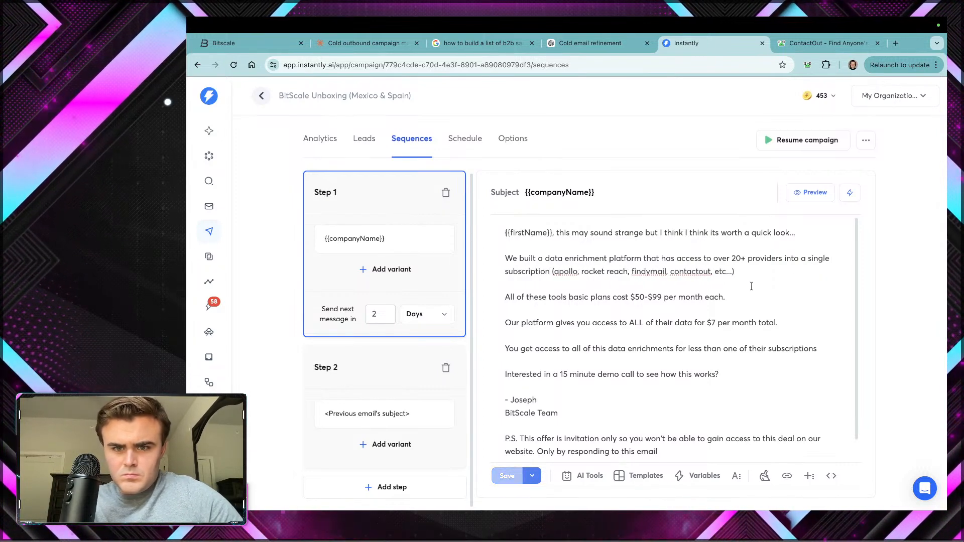
# Step: Move the parenthesised provider list to directly after "20+ providers" and end the sentence with "into a single subscription."
pyautogui.click(669, 284)
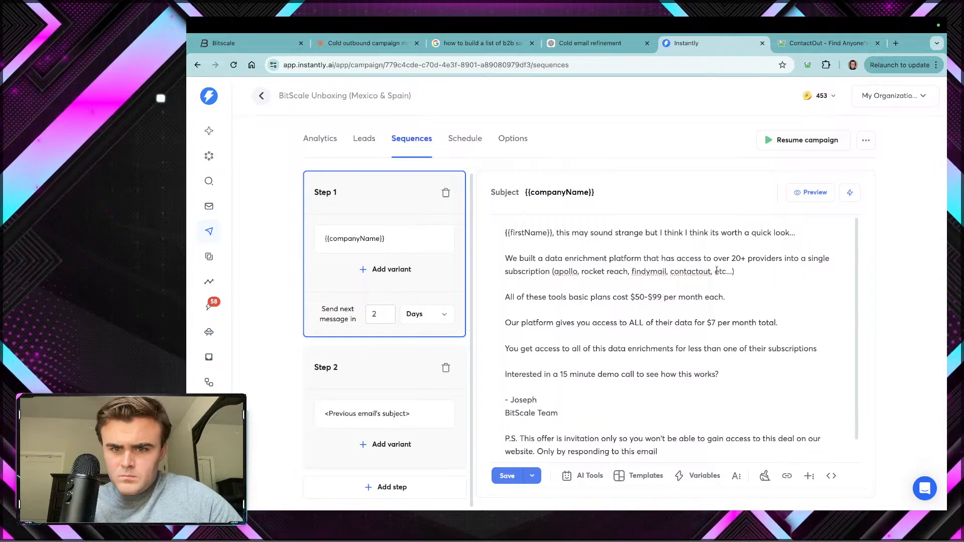
pyautogui.moveTo(735, 272); pyautogui.dragTo(555, 271)
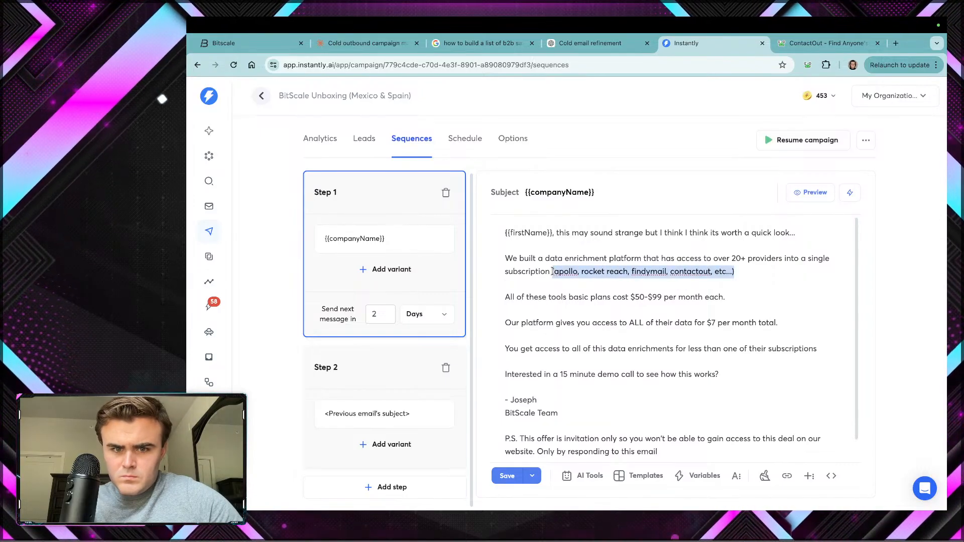
pyautogui.press('BackSpace')
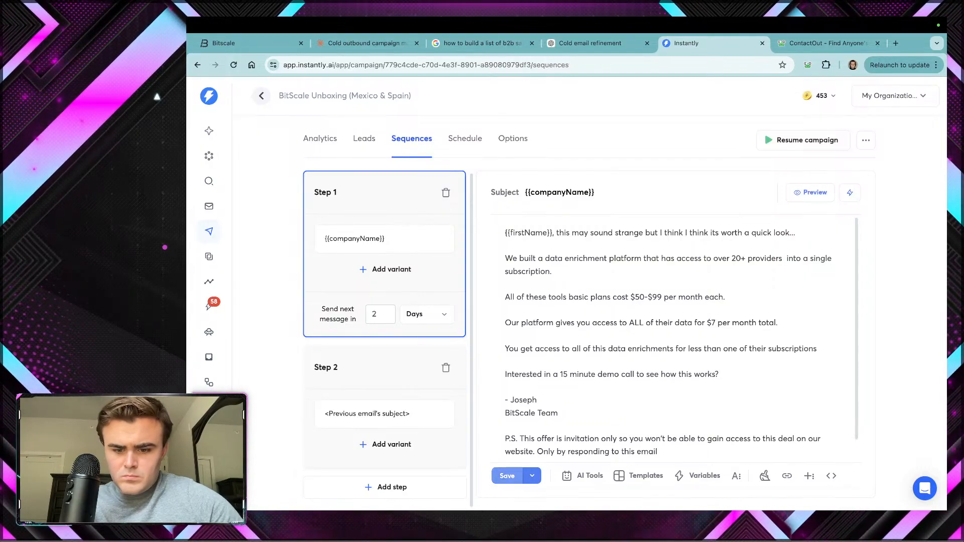
pyautogui.write('(apollo, rocket reach, findymail, contactout, etc...)')
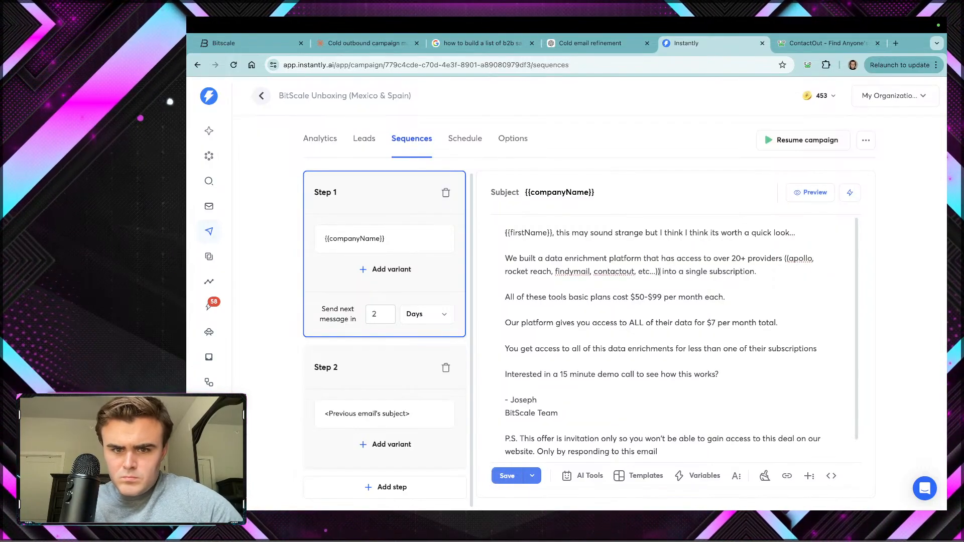
pyautogui.click(789, 259)
pyautogui.press('BackSpace')
pyautogui.click(785, 281)
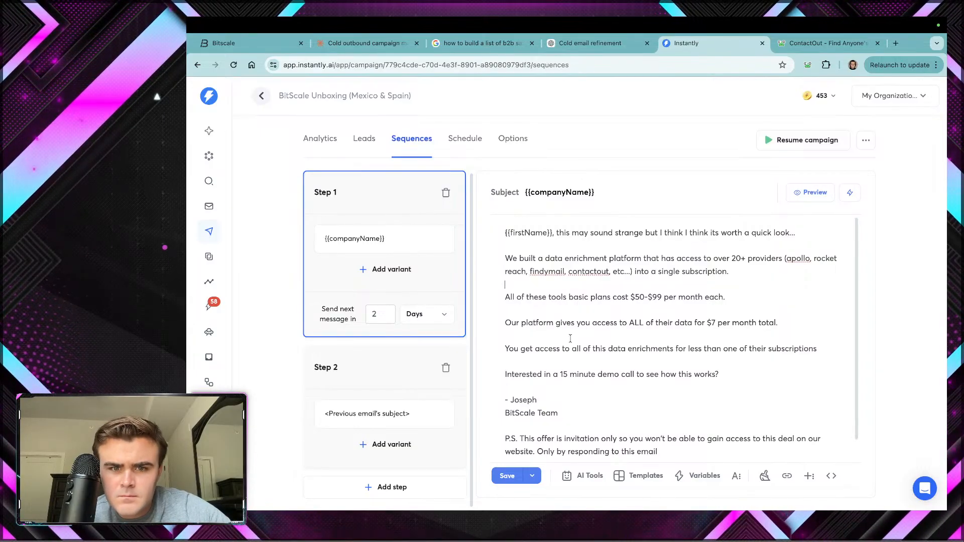
# Step: Compare with ChatGPT's rewrite, then make the Step 1 pricing line begin "Most of these tools cost", removing "basic plans"
pyautogui.click(590, 44)
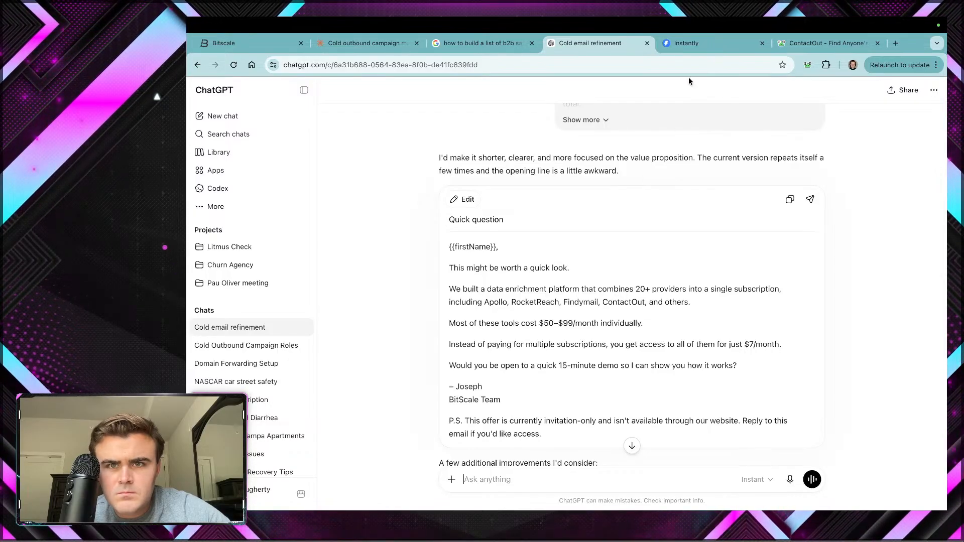
pyautogui.click(688, 45)
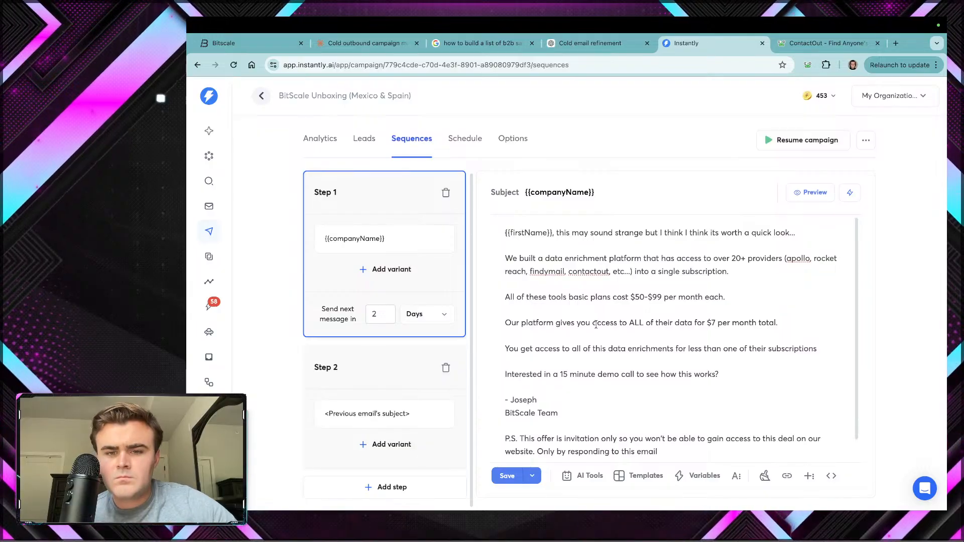
pyautogui.click(587, 43)
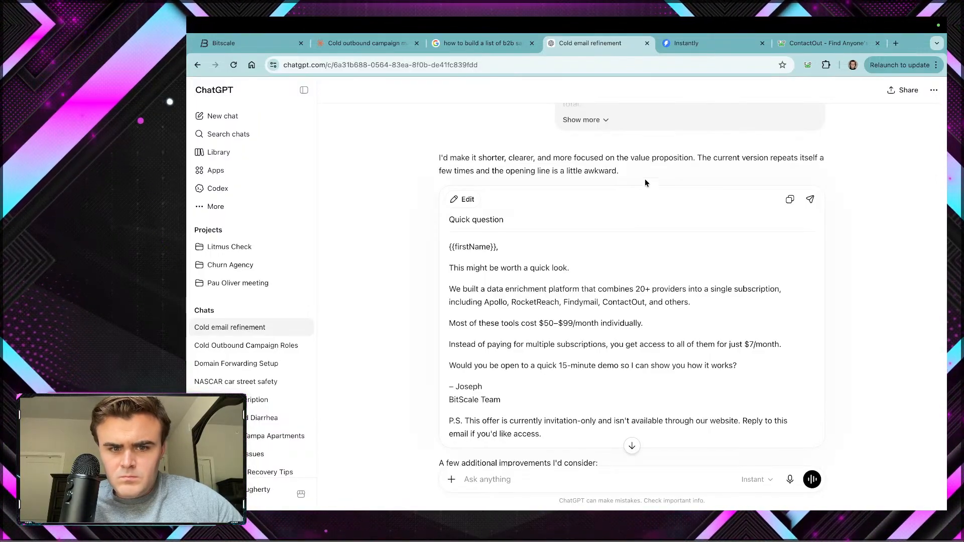
pyautogui.click(686, 44)
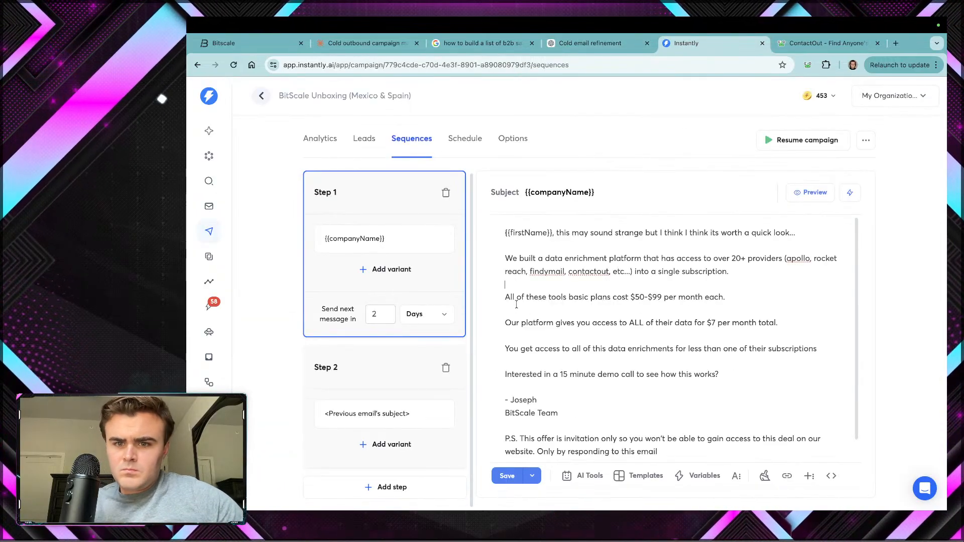
pyautogui.scroll(1, 516, 304)
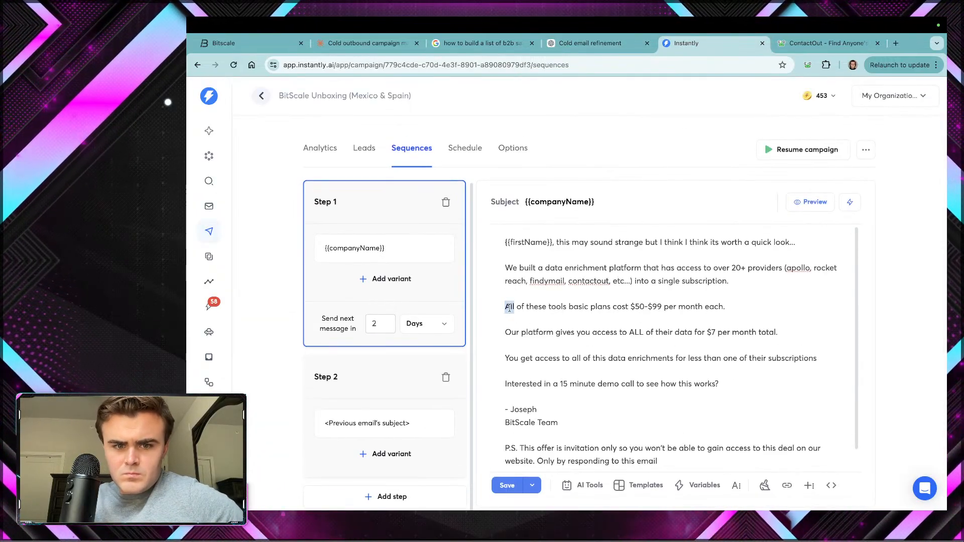
pyautogui.write('Most')
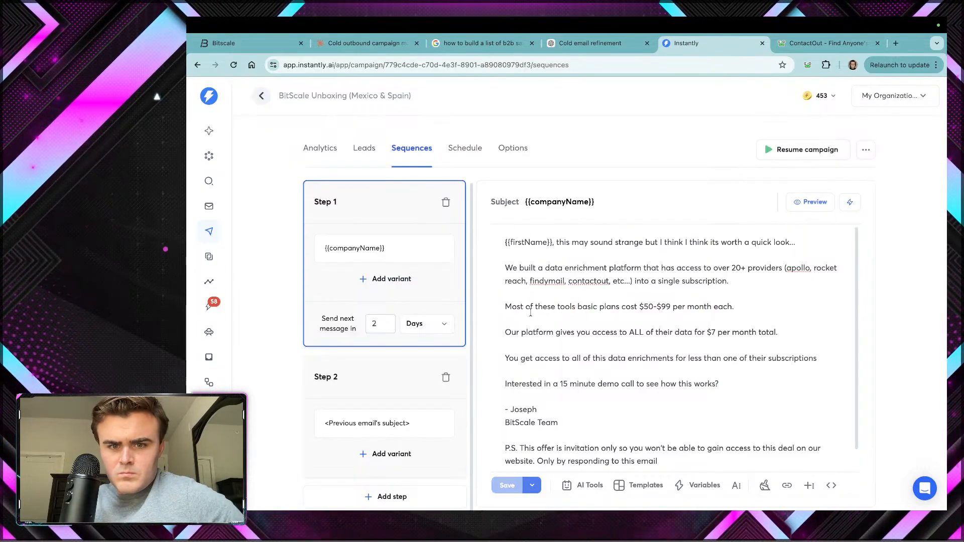
pyautogui.doubleClick(588, 305)
pyautogui.press('BackSpace')
pyautogui.doubleClick(590, 309)
pyautogui.press('BackSpace')
pyautogui.press('BackSpace')
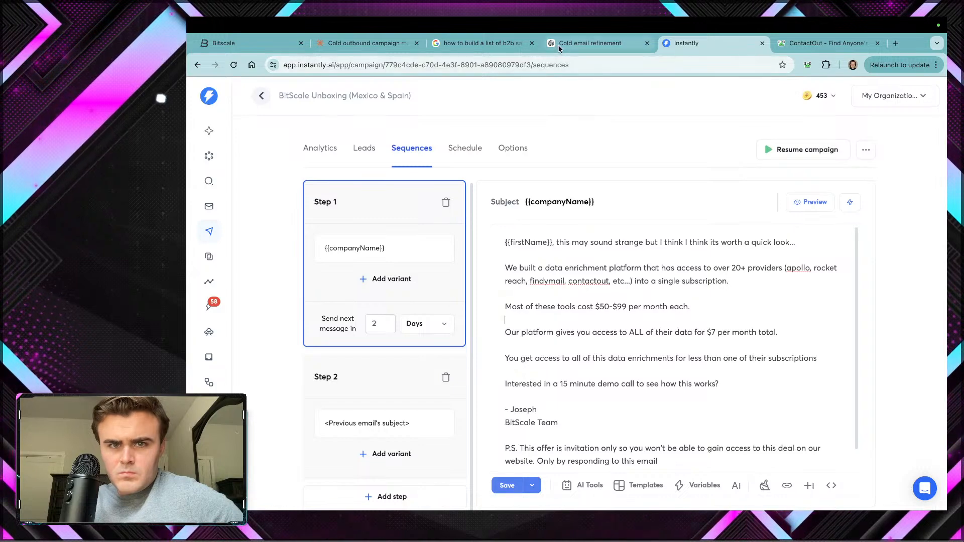
# Step: Using ChatGPT's wording, make the pricing line in the Step 1 email end with "$50-$99/month individually."
pyautogui.click(559, 45)
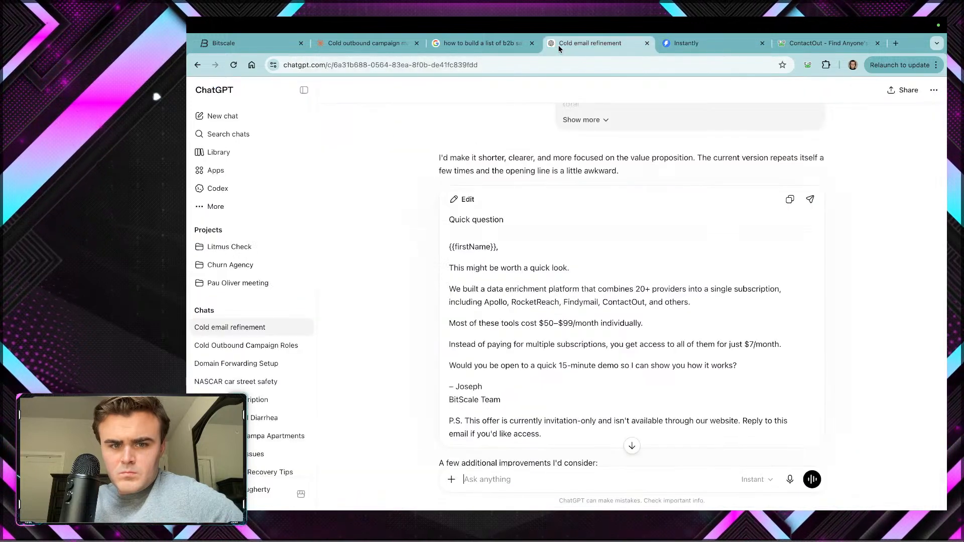
pyautogui.click(670, 47)
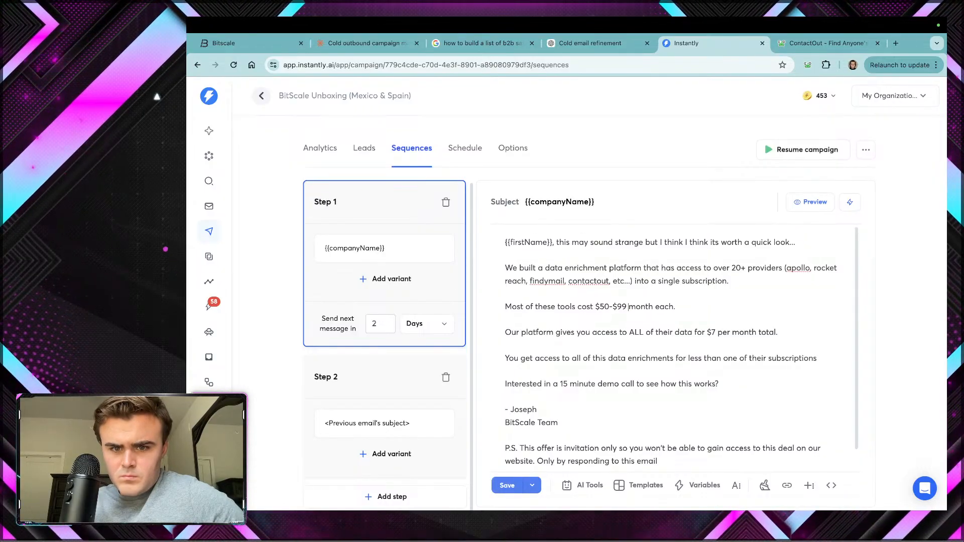
pyautogui.write('/')
pyautogui.doubleClick(664, 307)
pyautogui.write('ub')
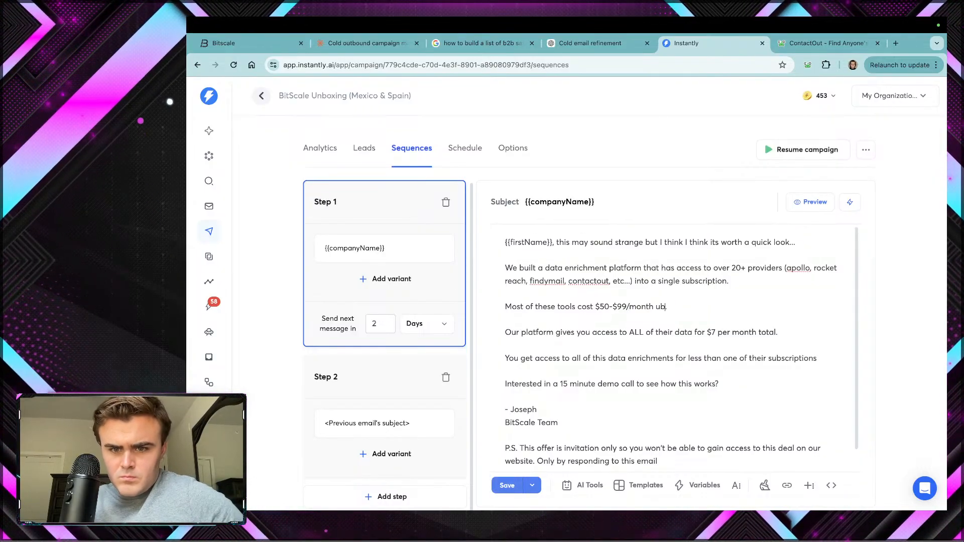
pyautogui.write('individually.')
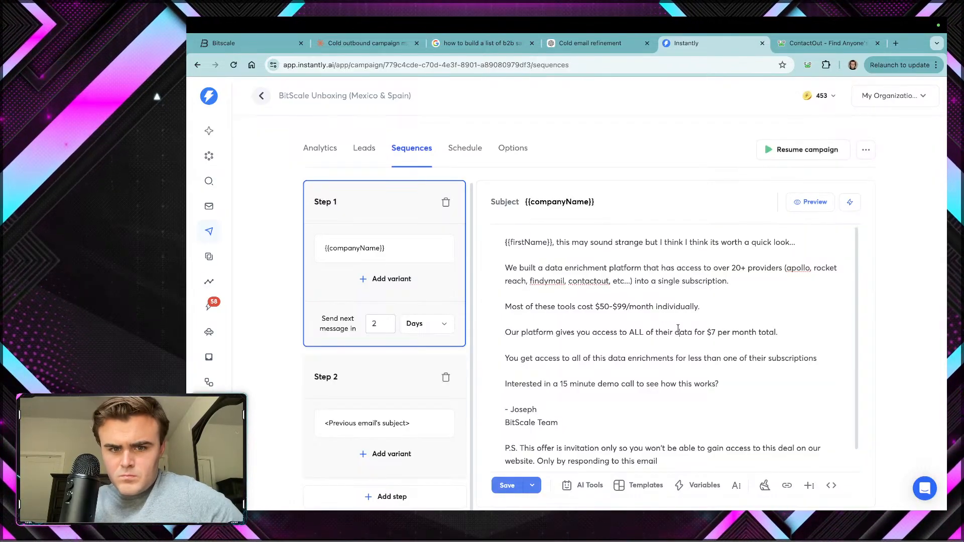
pyautogui.click(608, 322)
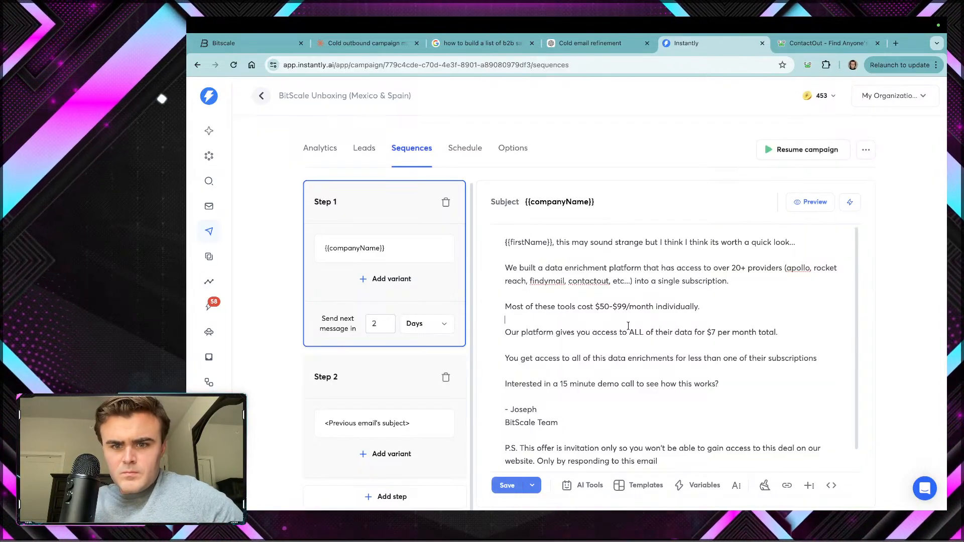
# Step: Check ChatGPT's rewrite again and remove "total" from the end of the "Our platform gives you access" line, keeping the period
pyautogui.click(559, 46)
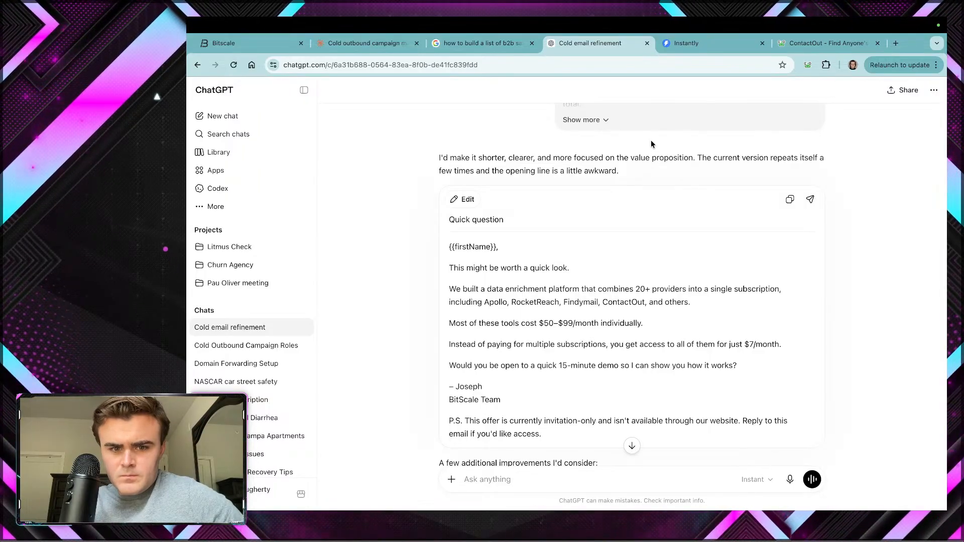
pyautogui.click(683, 45)
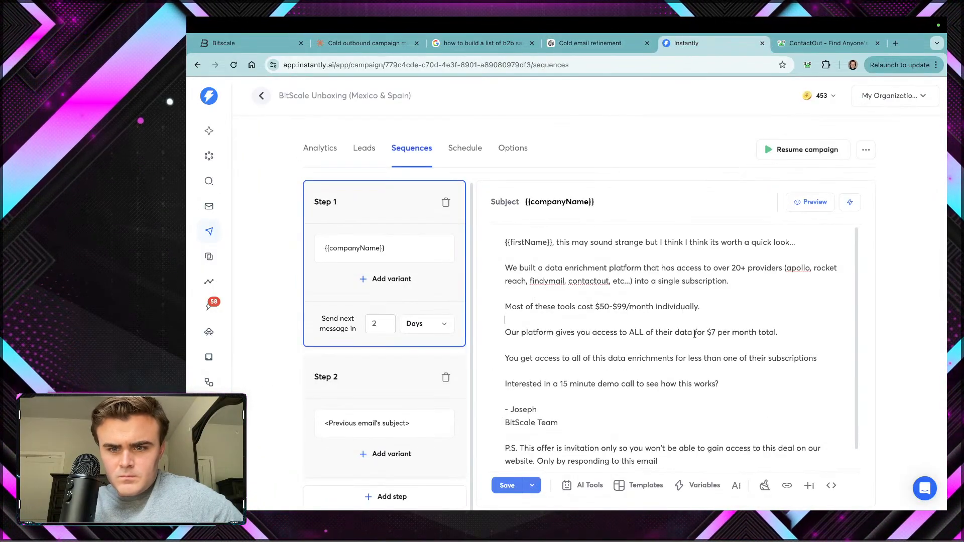
pyautogui.moveTo(757, 332); pyautogui.dragTo(778, 333)
pyautogui.press('BackSpace')
pyautogui.write('.')
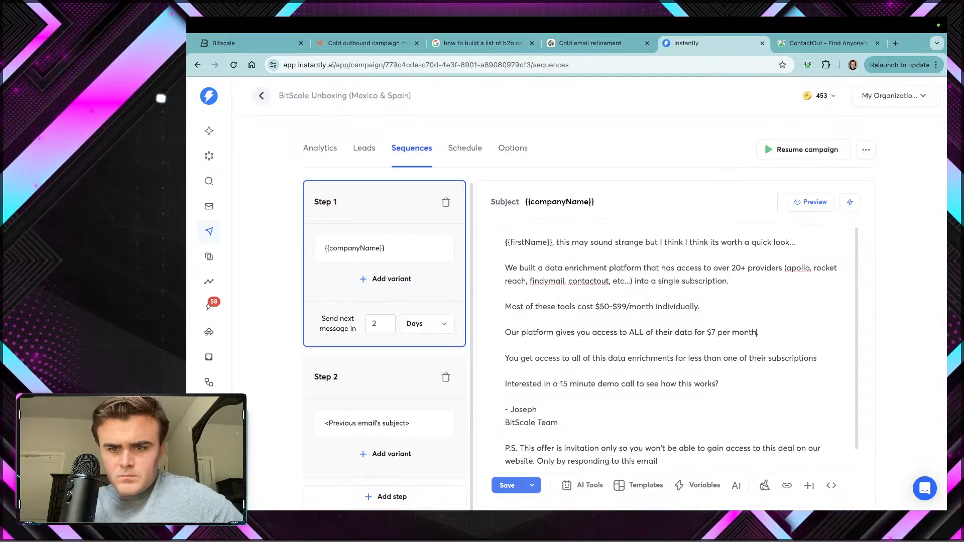
# Step: Replace "their data" with "them" so the platform line reads "access to ALL of them for $7 per month."
pyautogui.click(673, 349)
pyautogui.doubleClick(680, 332)
pyautogui.press('BackSpace')
pyautogui.press('BackSpace')
pyautogui.press('BackSpace')
pyautogui.press('BackSpace')
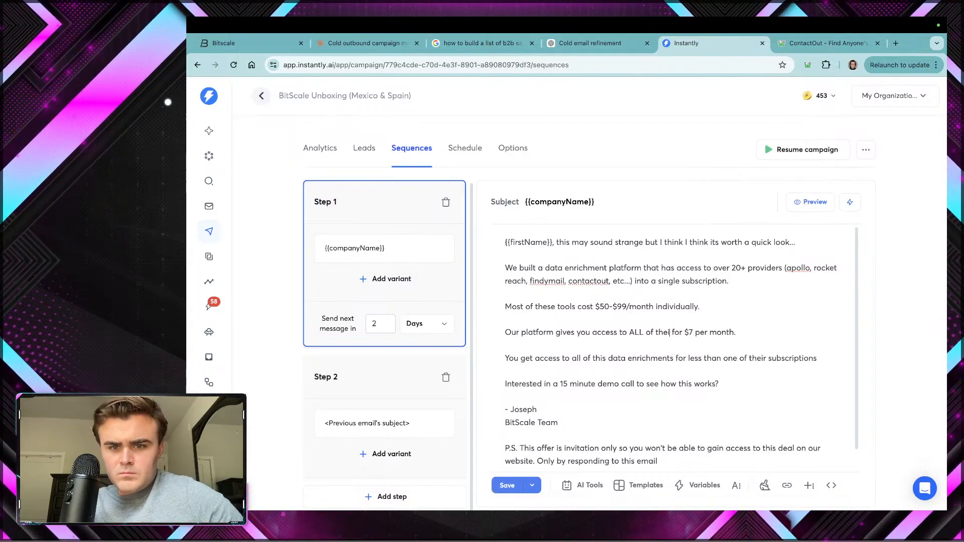
pyautogui.write('m')
pyautogui.click(676, 345)
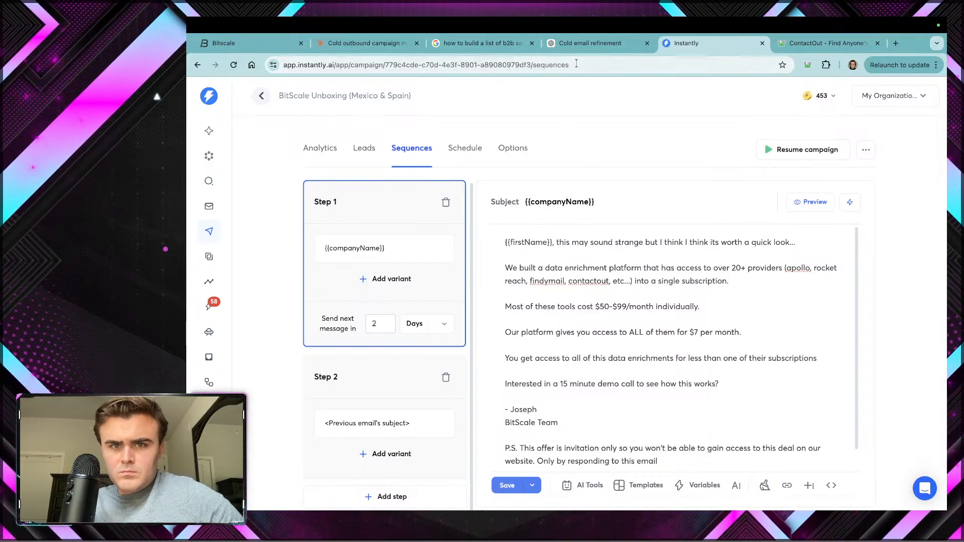
# Step: Compare with ChatGPT's rewrite, then make the Step 1 demo question end with "to see how it works?" and save the campaign
pyautogui.click(582, 43)
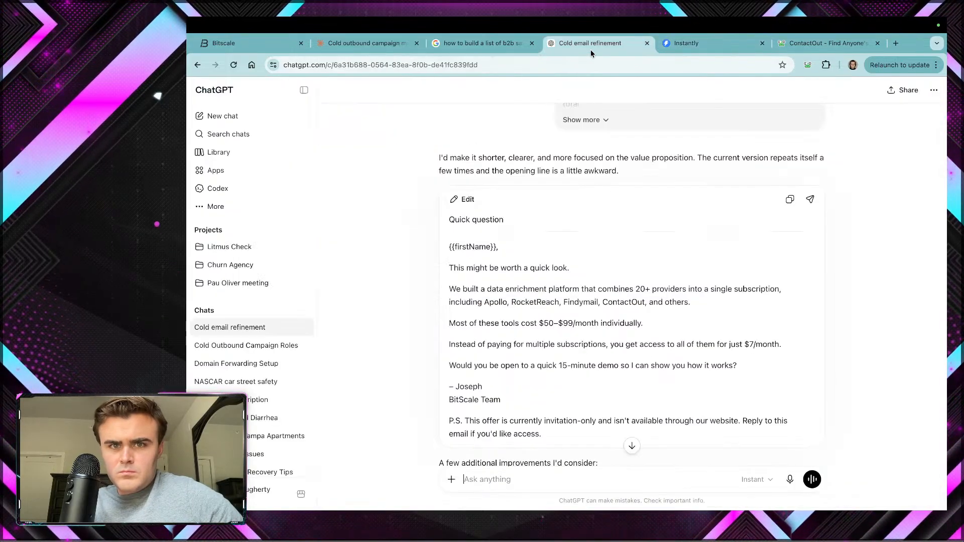
pyautogui.click(686, 44)
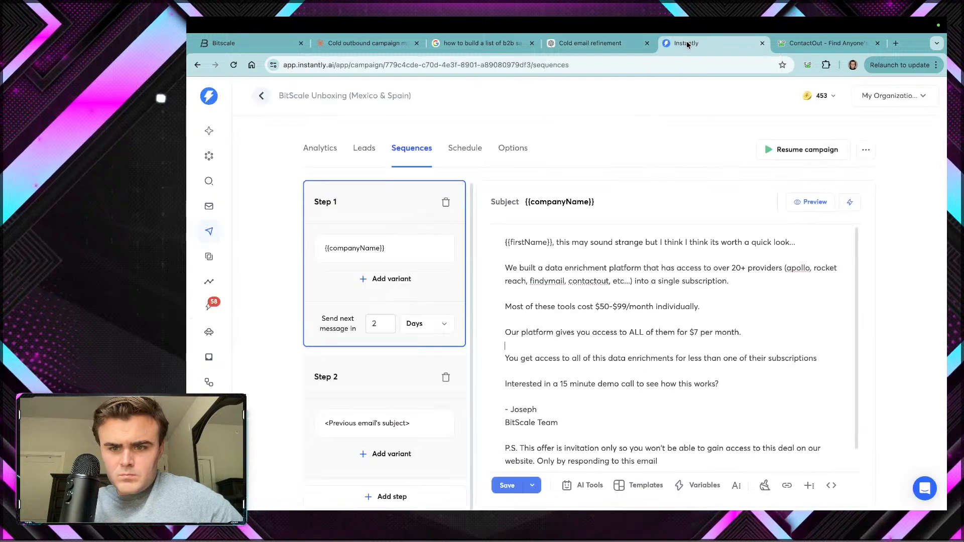
pyautogui.click(613, 43)
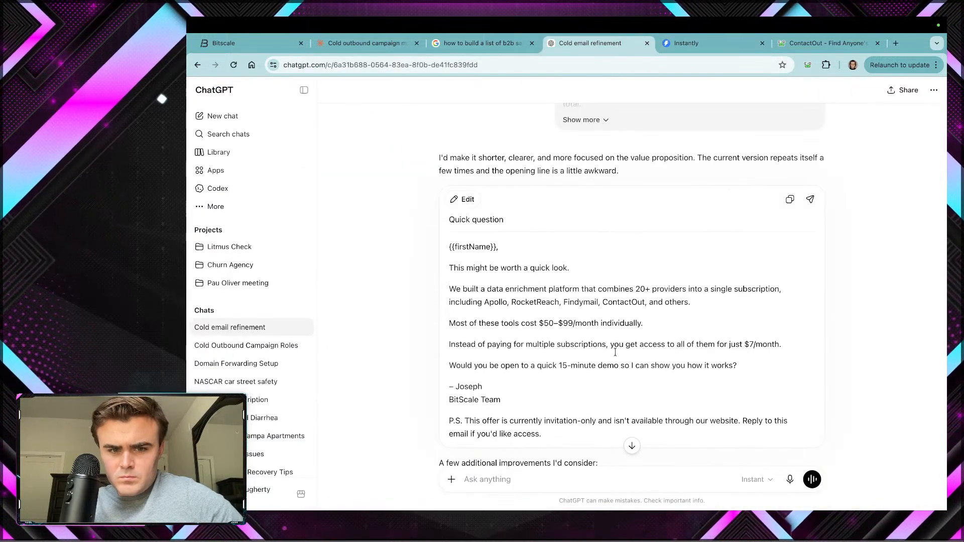
pyautogui.click(687, 43)
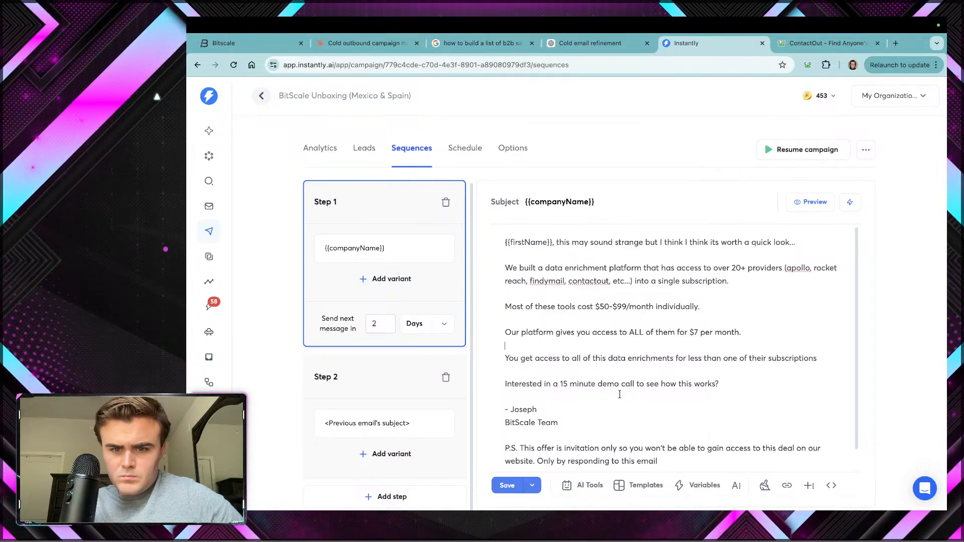
pyautogui.scroll(-1, 619, 394)
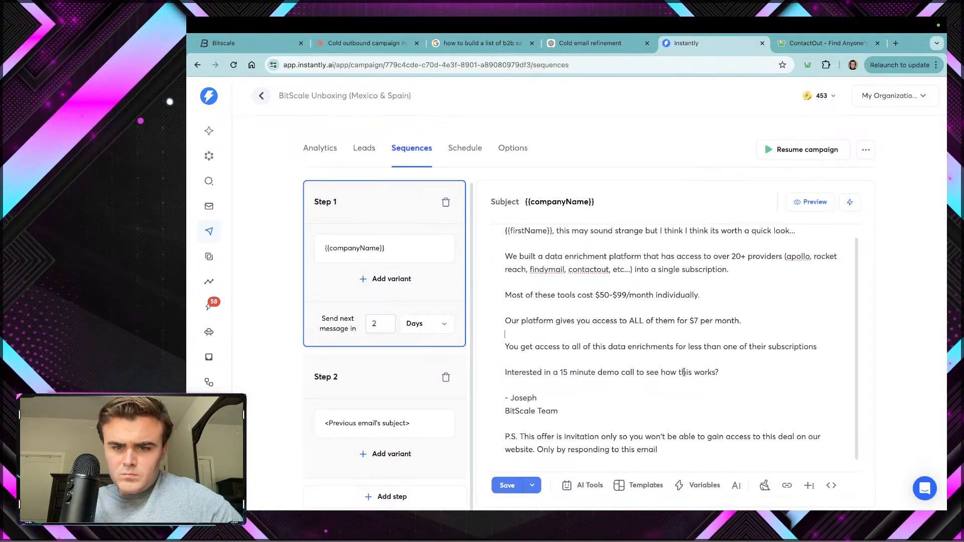
pyautogui.press('BackSpace')
pyautogui.press('BackSpace')
pyautogui.write('t')
pyautogui.click(508, 485)
pyautogui.scroll(-1, 551, 360)
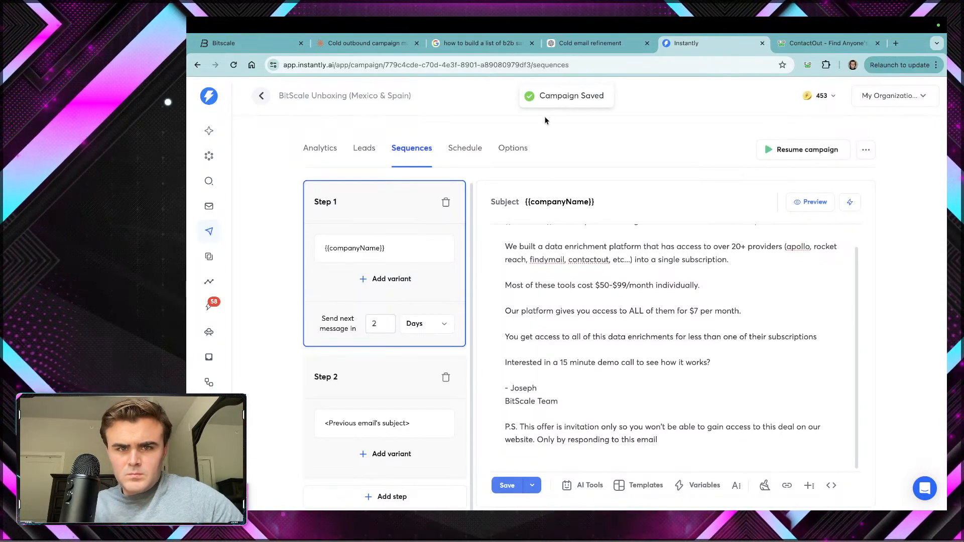
# Step: Using ChatGPT's wording, change the first P.S. sentence to "This offer is invitation only and isn't available through our website."
pyautogui.click(562, 44)
pyautogui.scroll(-3, 561, 259)
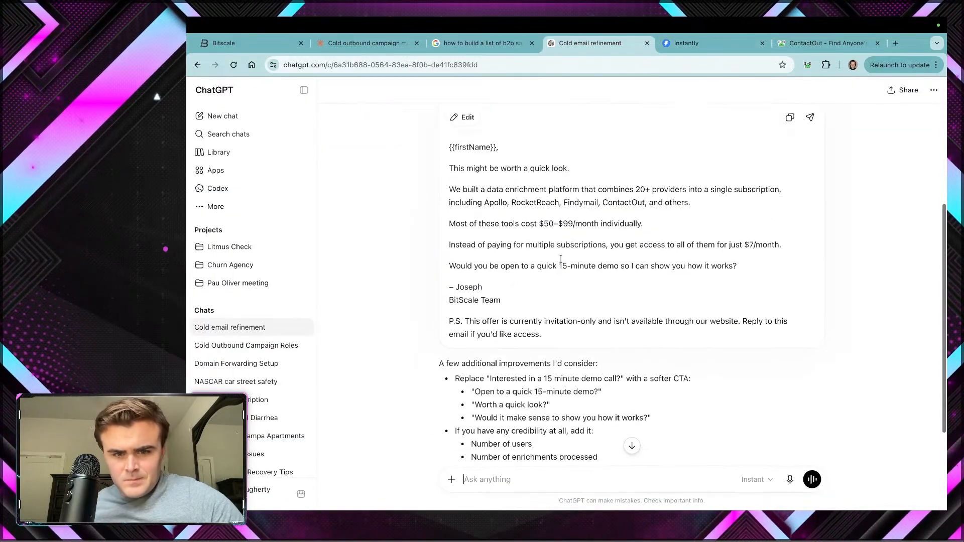
pyautogui.click(668, 45)
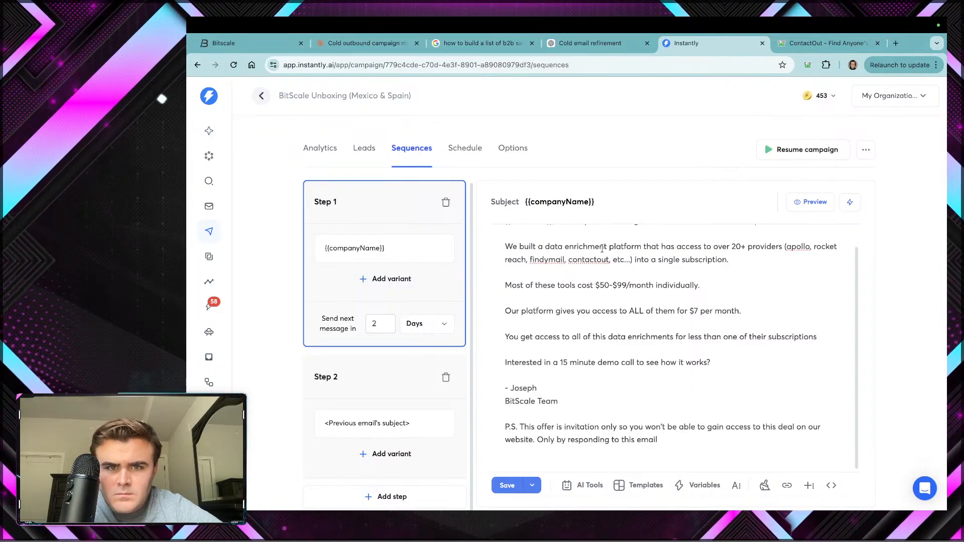
pyautogui.click(573, 45)
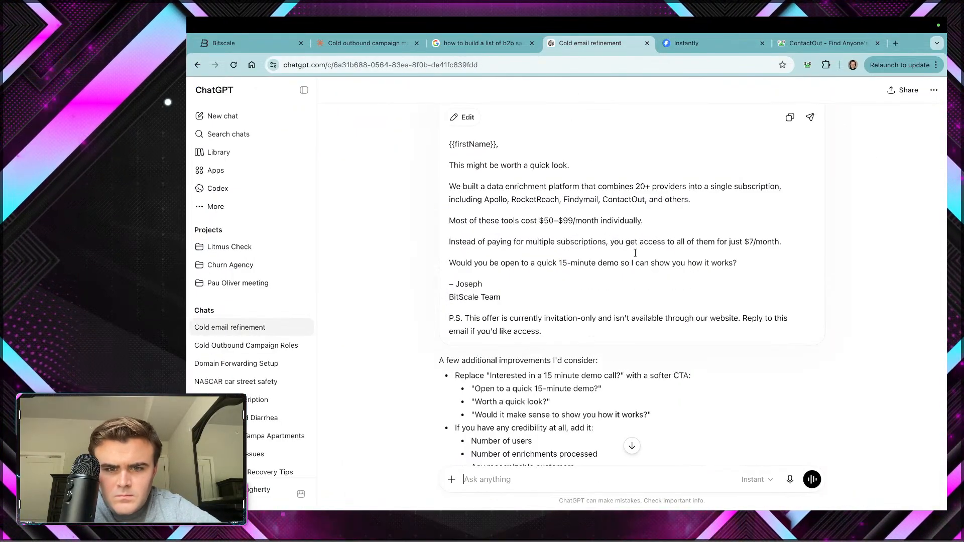
pyautogui.click(697, 43)
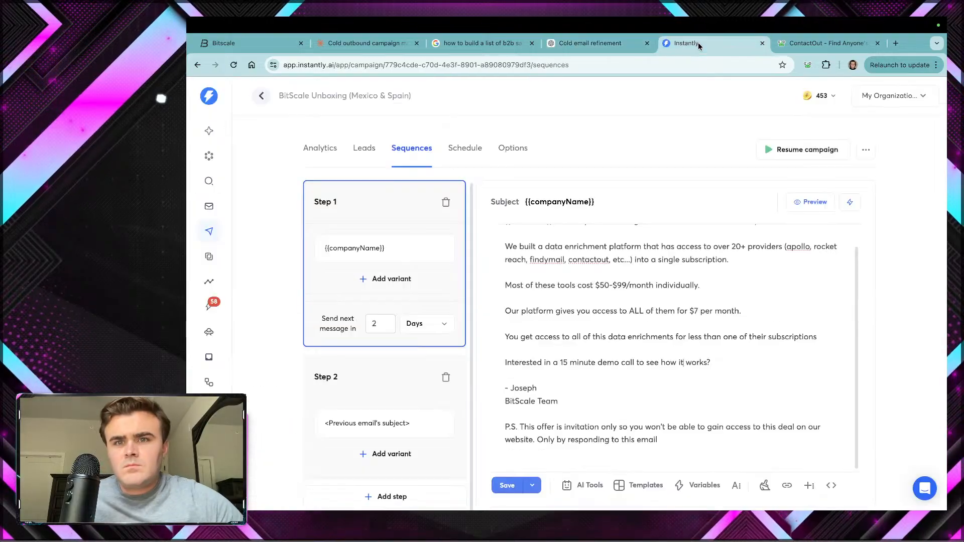
pyautogui.click(625, 433)
pyautogui.write("and isn't available through our websit")
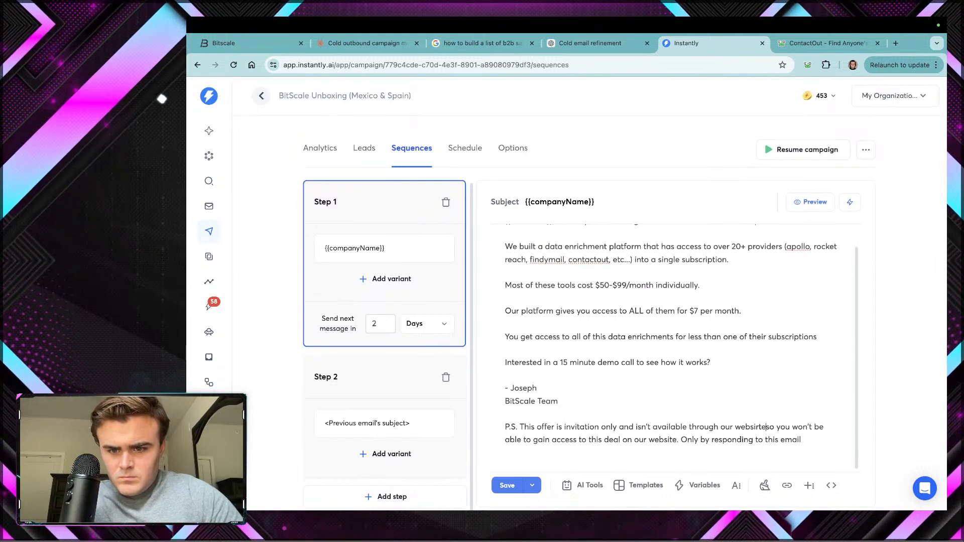
pyautogui.write('e')
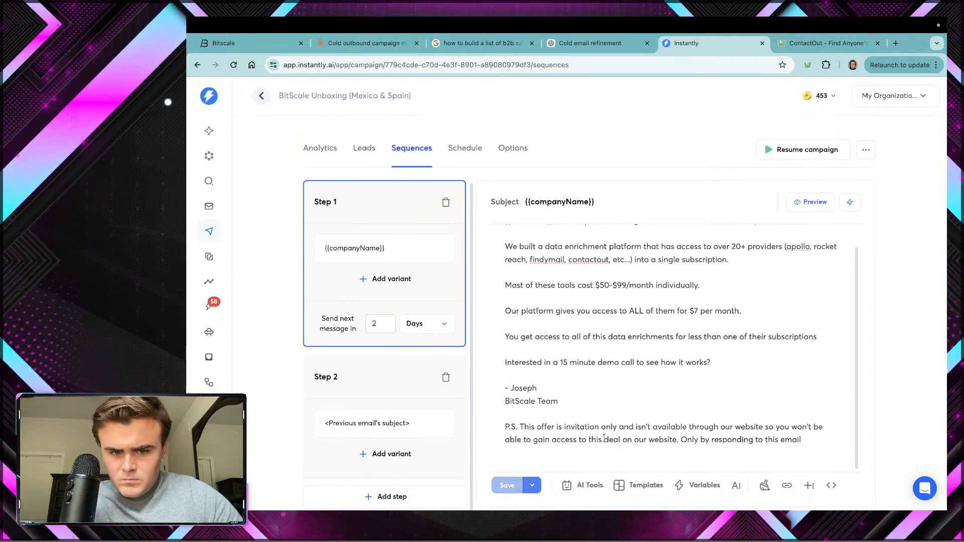
pyautogui.moveTo(677, 440); pyautogui.dragTo(763, 427)
pyautogui.press('BackSpace')
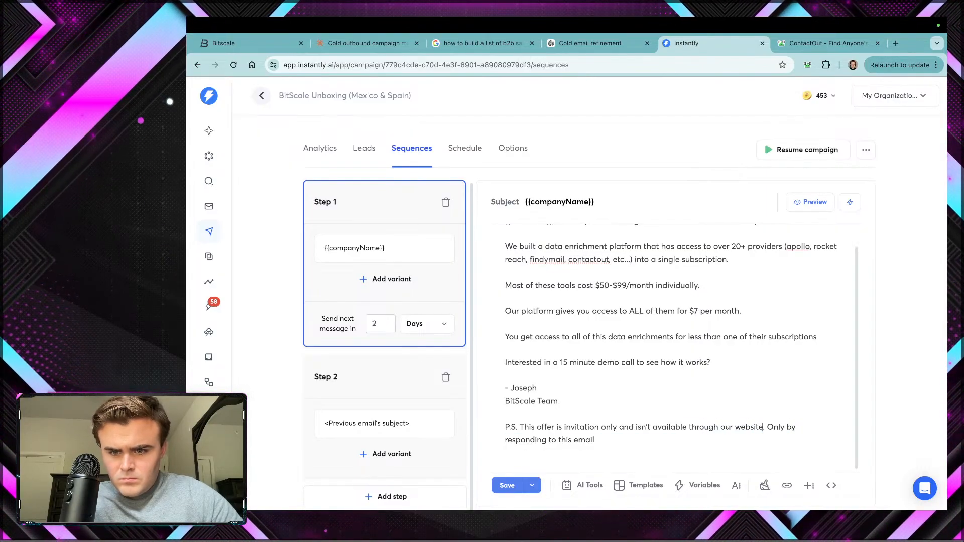
# Step: Check ChatGPT's P.S. again, replace the closing sentence with "Reply to this email if you want access." and save the campaign
pyautogui.click(570, 45)
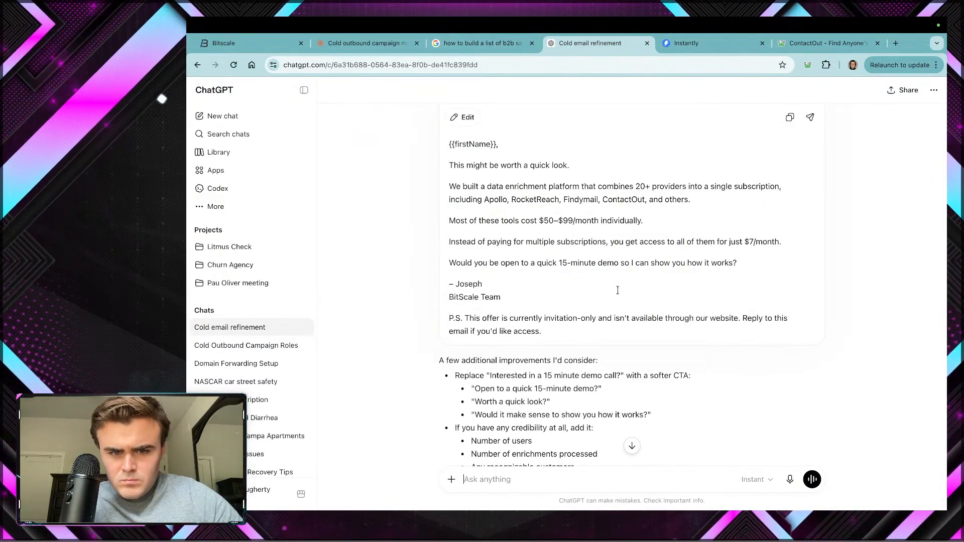
pyautogui.click(682, 47)
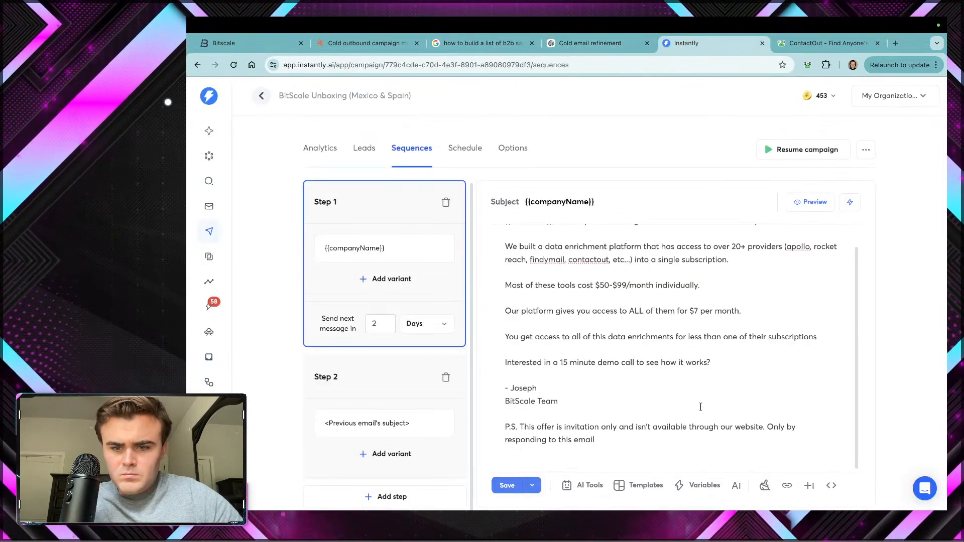
pyautogui.moveTo(616, 446); pyautogui.dragTo(764, 427)
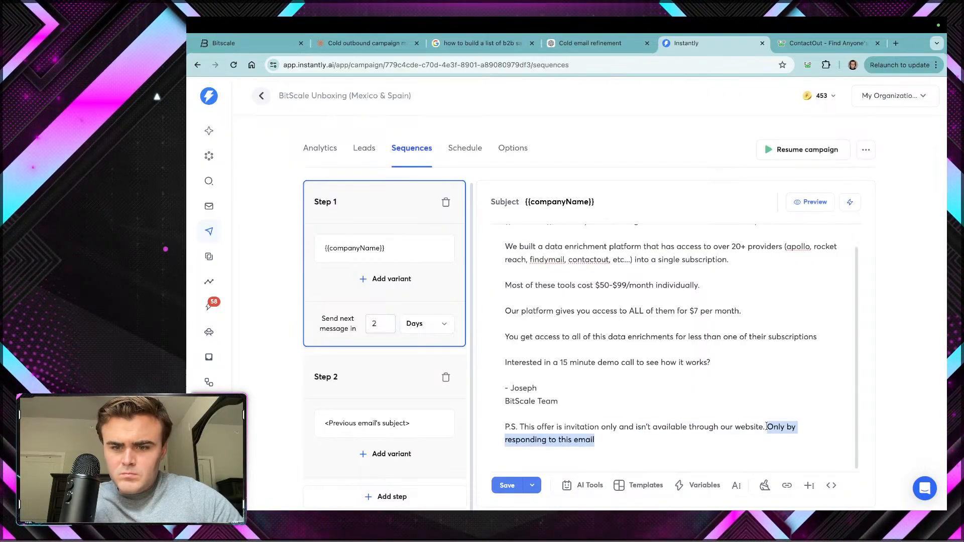
pyautogui.press('BackSpace')
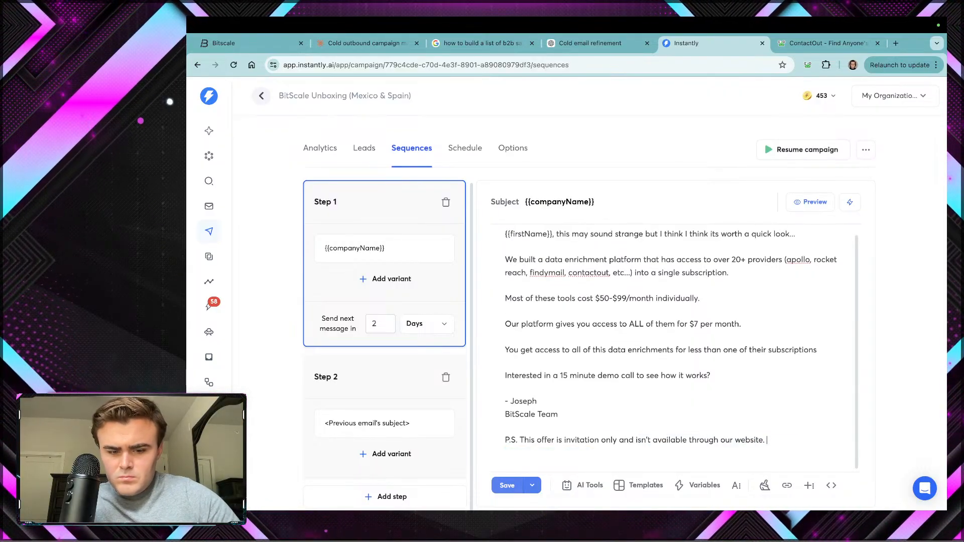
pyautogui.write('Reply to th')
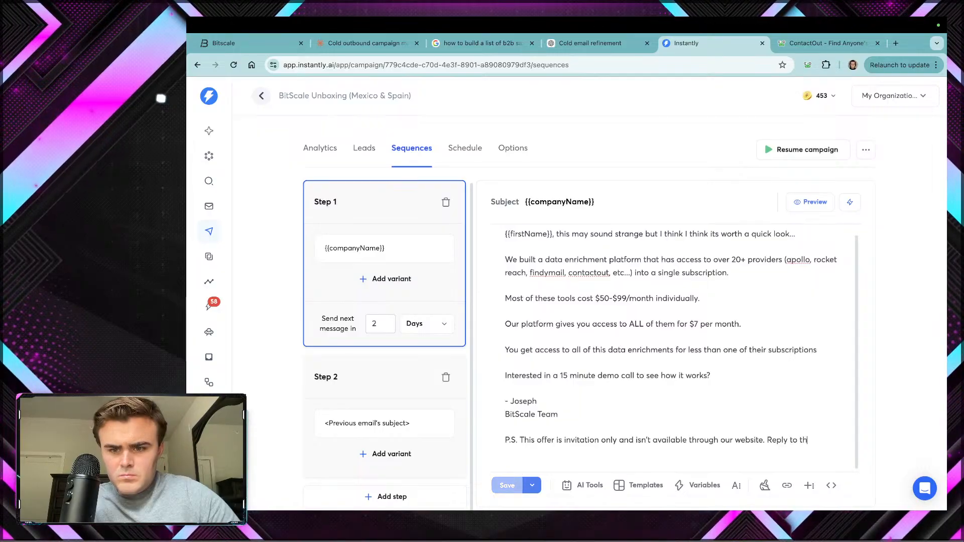
pyautogui.write('is email if you want access')
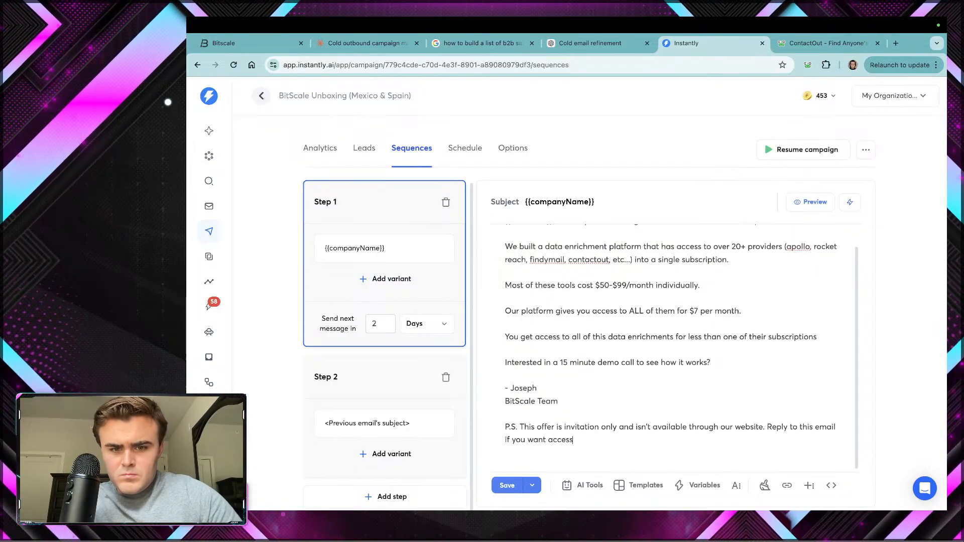
pyautogui.click(507, 485)
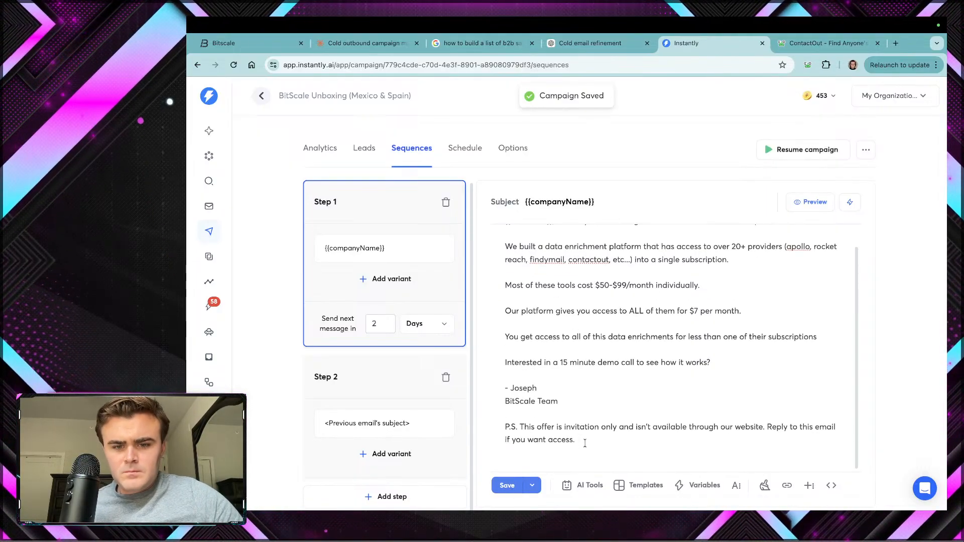
# Step: Copy the whole Step 1 email into the ChatGPT chat and ask "How is this now. Is it looking good to send?"
pyautogui.moveTo(585, 442); pyautogui.dragTo(467, 220)
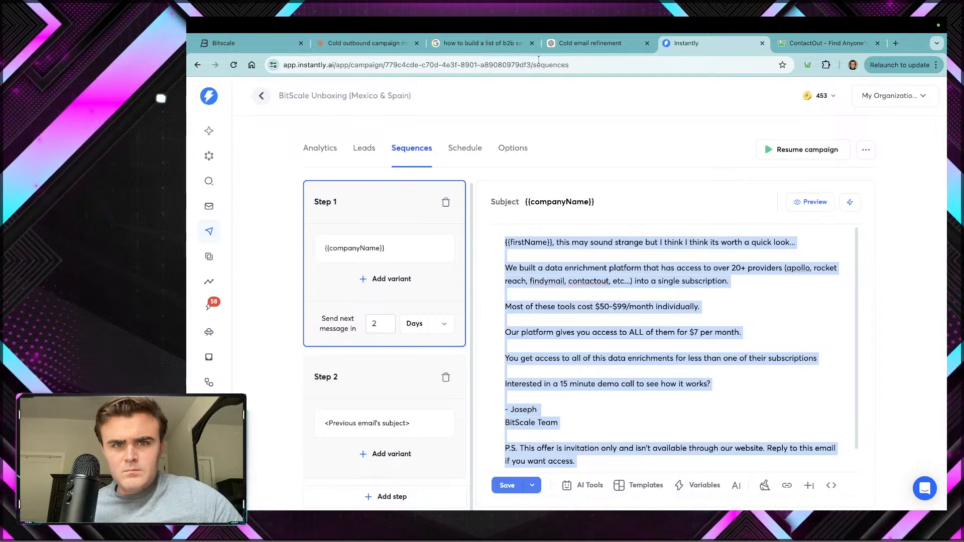
pyautogui.click(564, 45)
pyautogui.write('"')
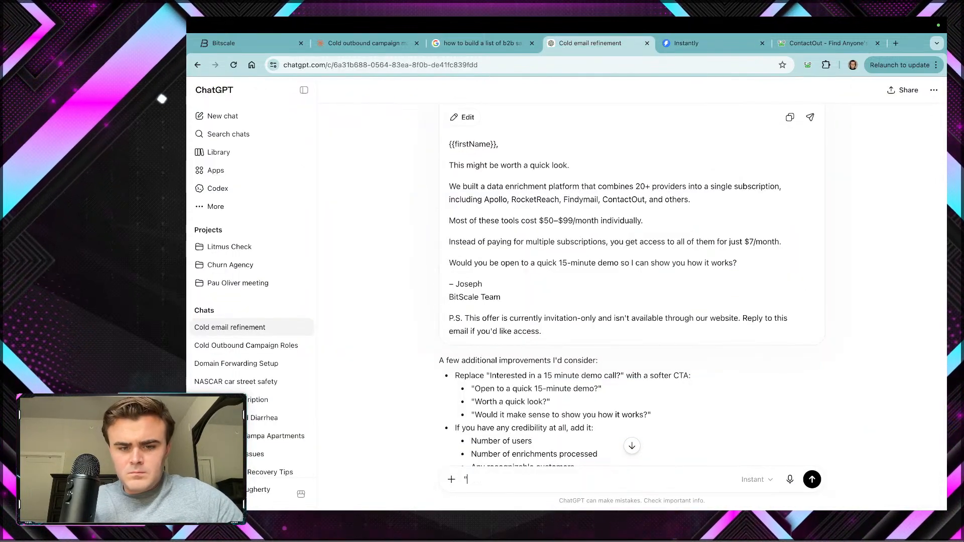
pyautogui.press('BackSpace')
pyautogui.press('BackSpace')
pyautogui.write('How is this now. Is i')
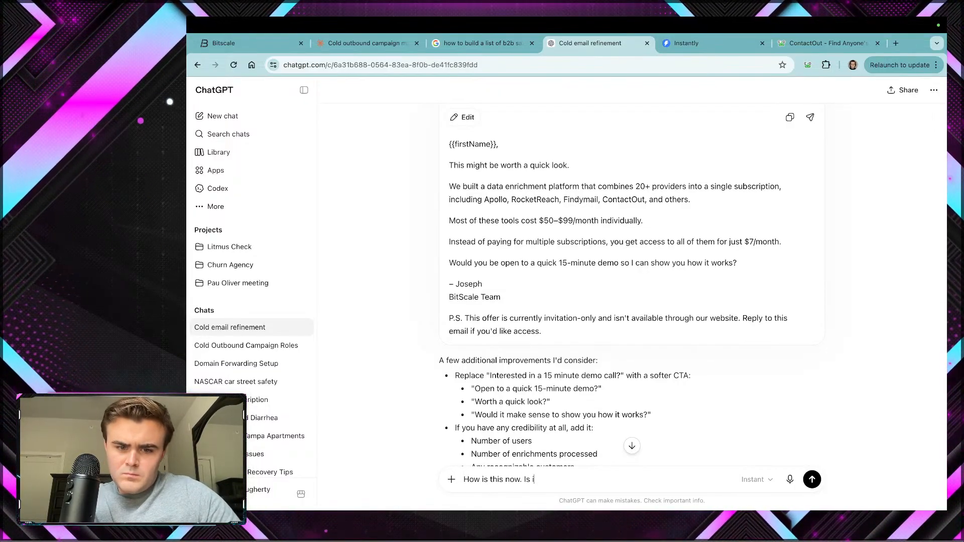
pyautogui.write('t looking good to send? "')
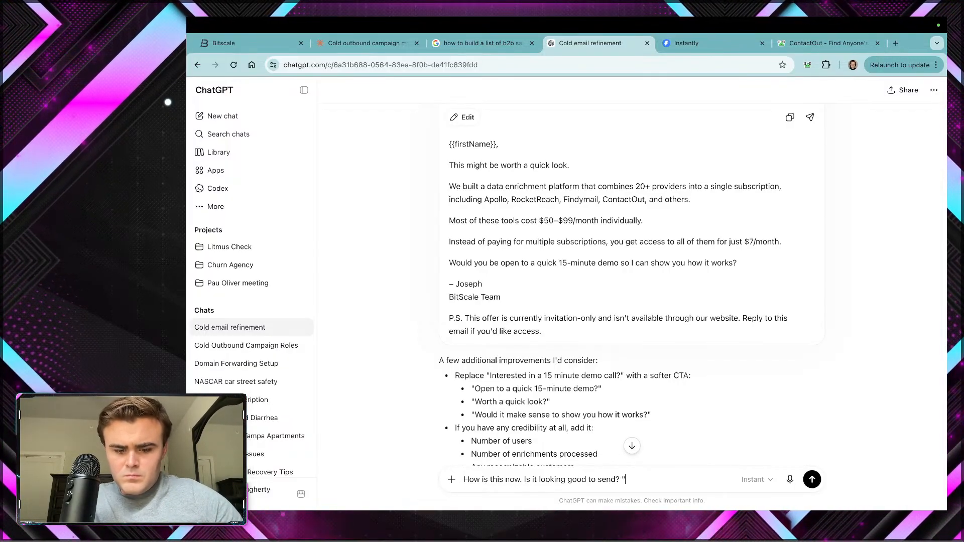
pyautogui.press('super+v')
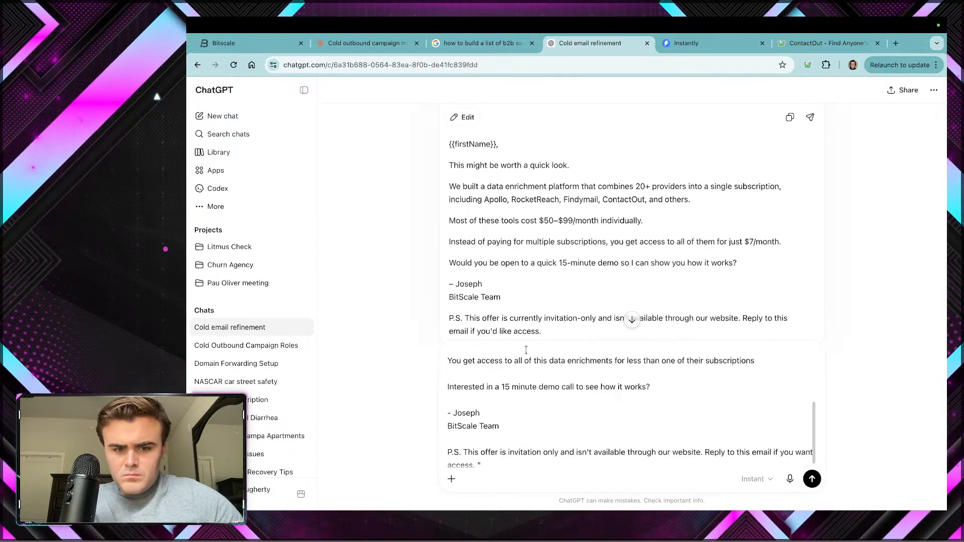
pyautogui.press('Return')
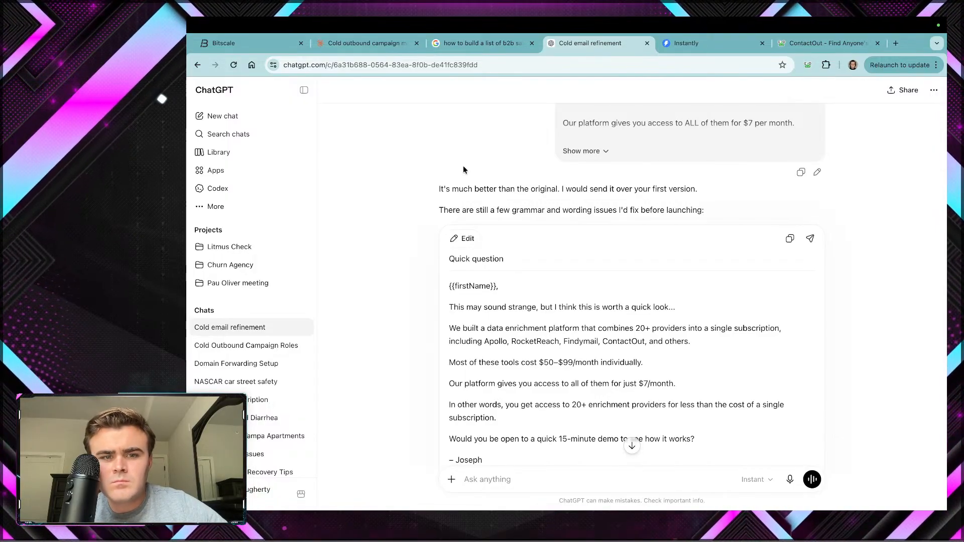
# Step: Review ChatGPT's feedback, then remove the duplicated "I think" from the Step 1 opening line and save the campaign
pyautogui.scroll(-4, 431, 294)
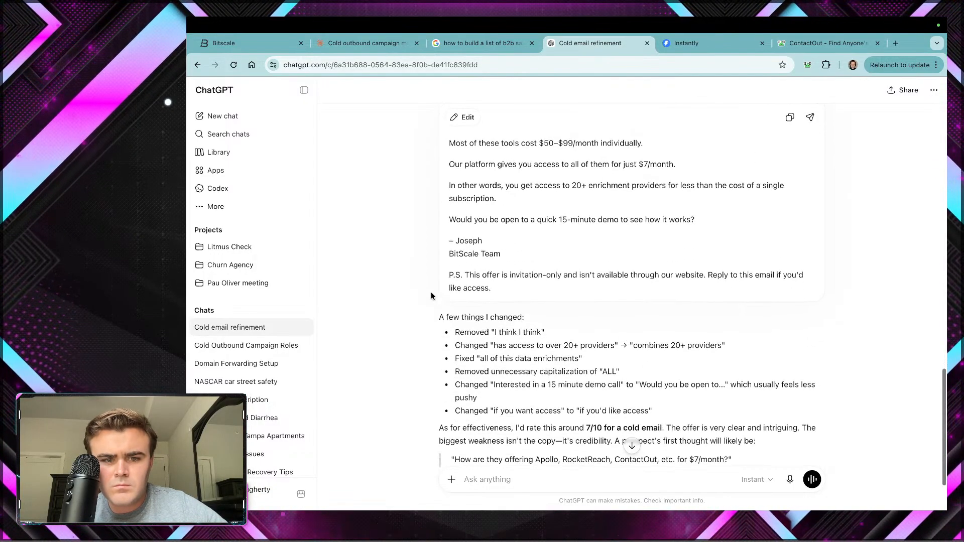
pyautogui.scroll(1, 424, 352)
pyautogui.click(677, 44)
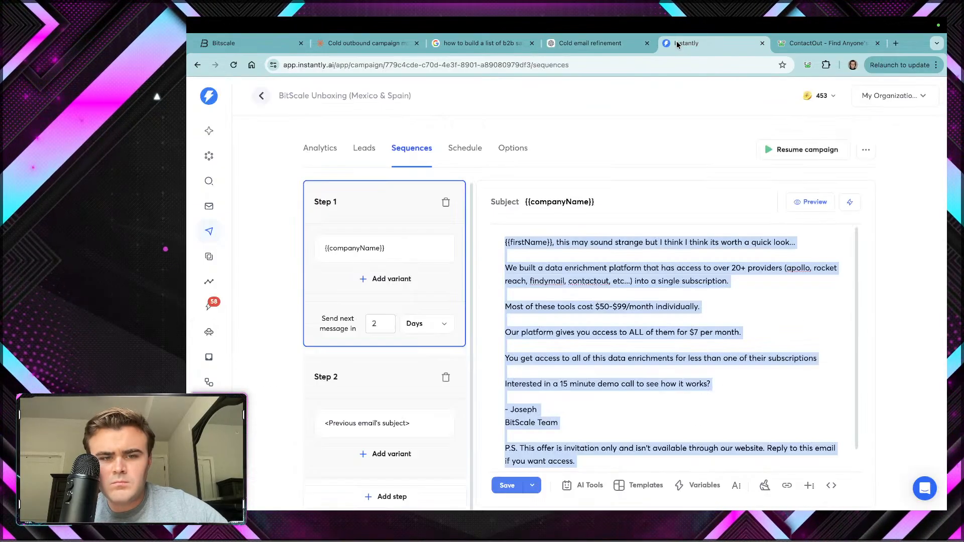
pyautogui.click(608, 280)
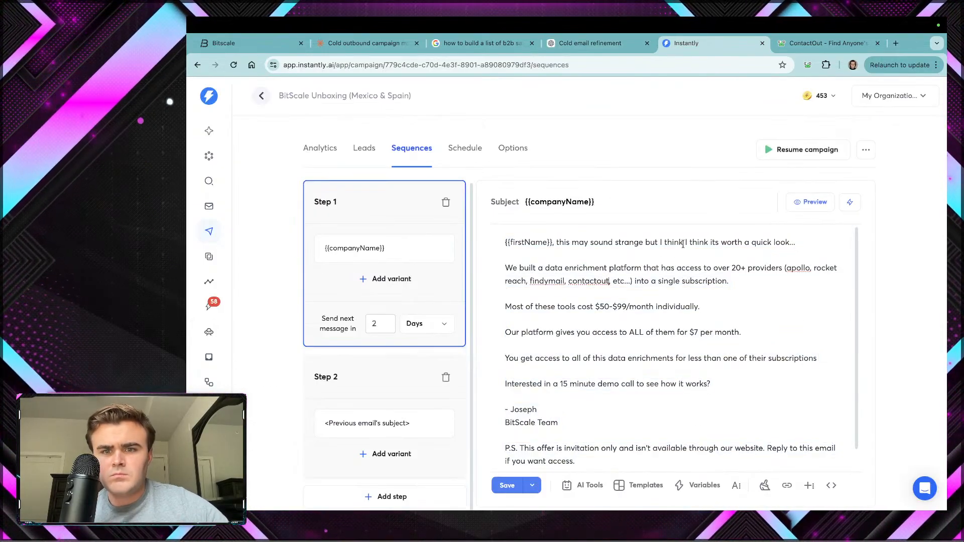
pyautogui.press('BackSpace')
pyautogui.press('BackSpace')
pyautogui.press('BackSpace')
pyautogui.press('BackSpace')
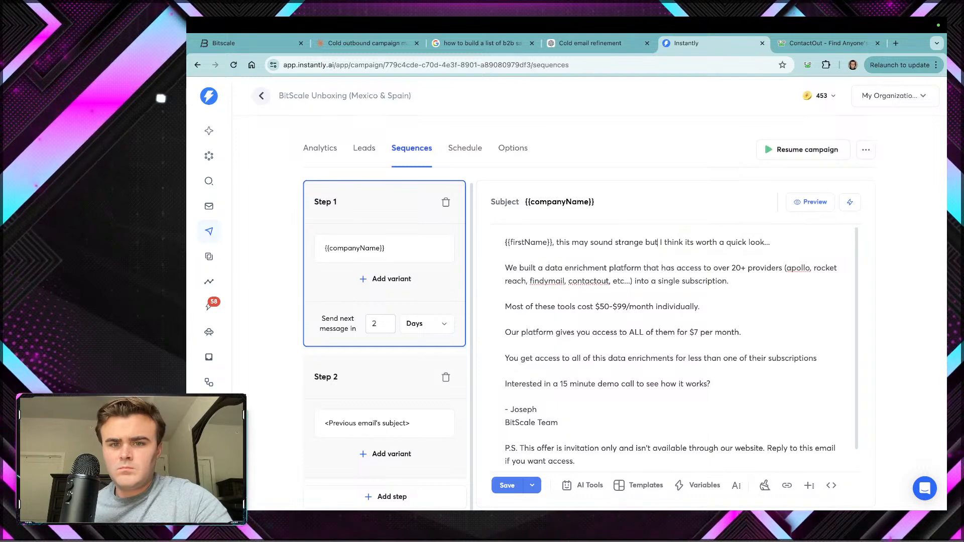
pyautogui.click(496, 486)
# Step: Following ChatGPT's suggestion, replace "has access" with "combines" in the Step 1 data enrichment platform line
pyautogui.click(572, 46)
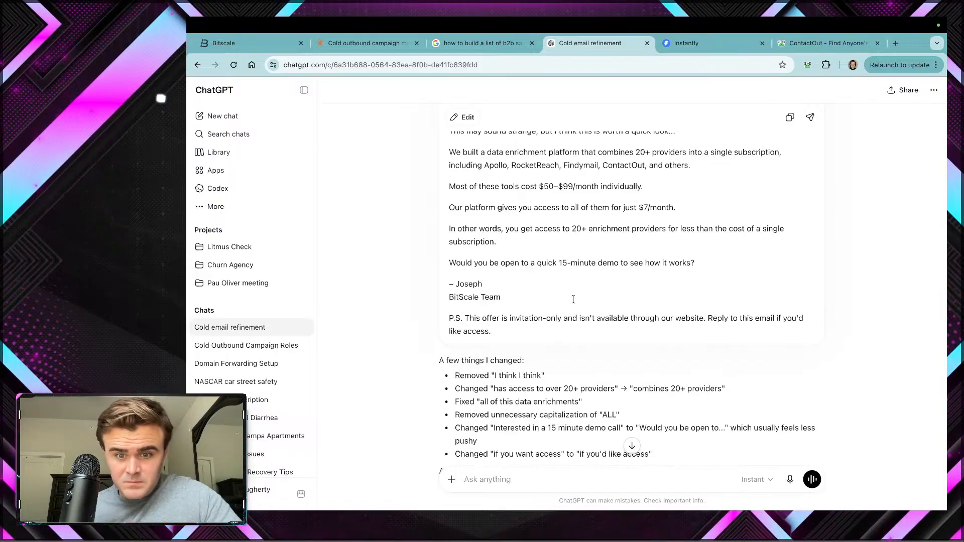
pyautogui.click(686, 43)
pyautogui.doubleClick(690, 270)
pyautogui.press('BackSpace')
pyautogui.press('BackSpace')
pyautogui.press('BackSpace')
pyautogui.press('BackSpace')
pyautogui.press('BackSpace')
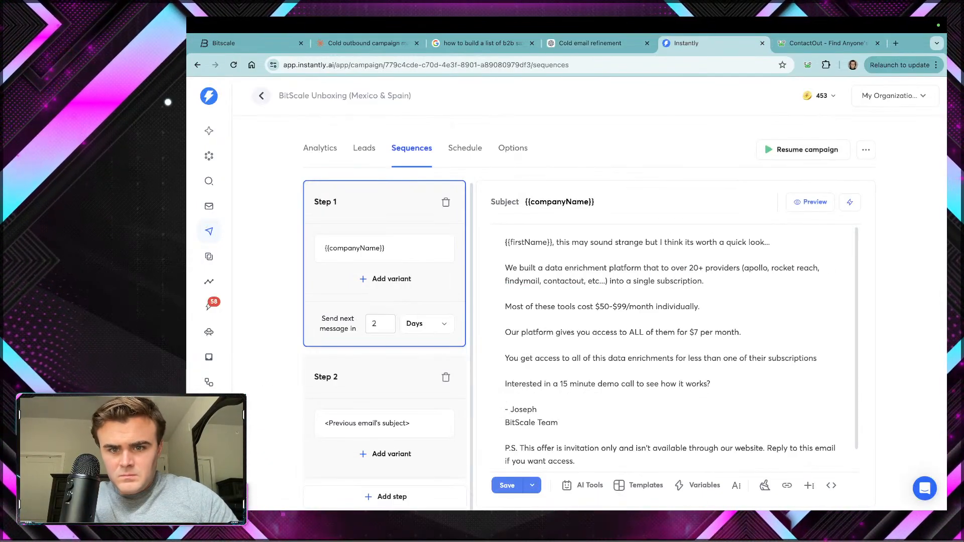
pyautogui.write('combines')
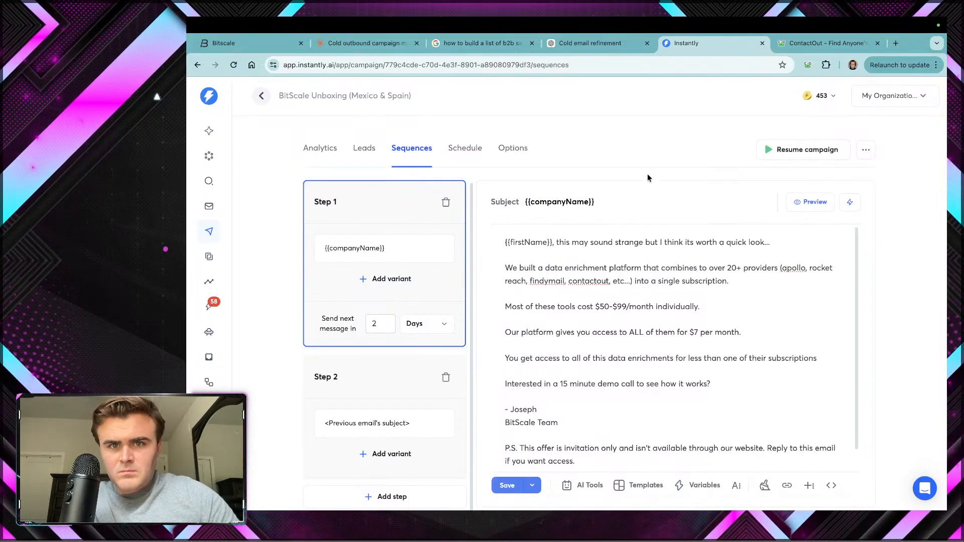
# Step: Compare with ChatGPT's version and delete "to over" before "20+ providers" in the Step 1 data enrichment platform line
pyautogui.click(572, 46)
pyautogui.scroll(2, 583, 200)
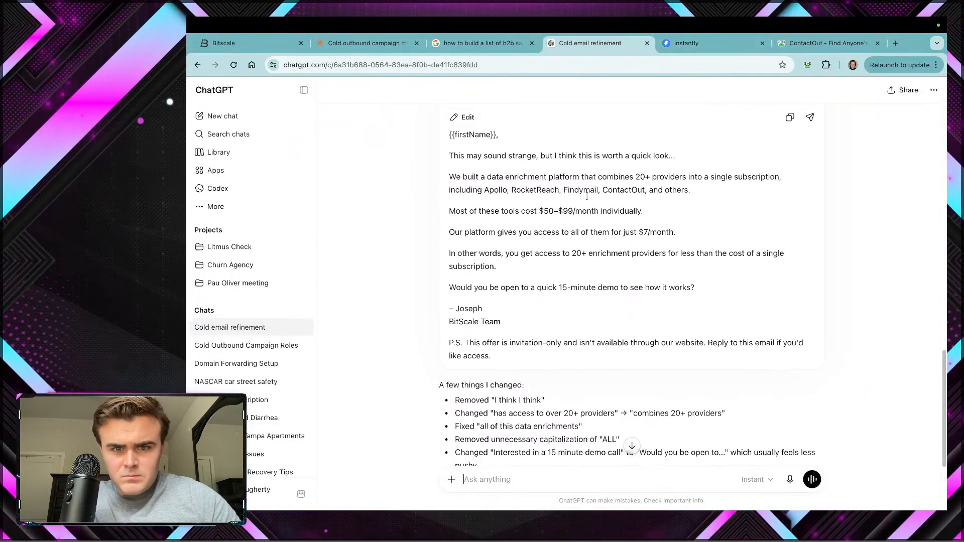
pyautogui.click(683, 43)
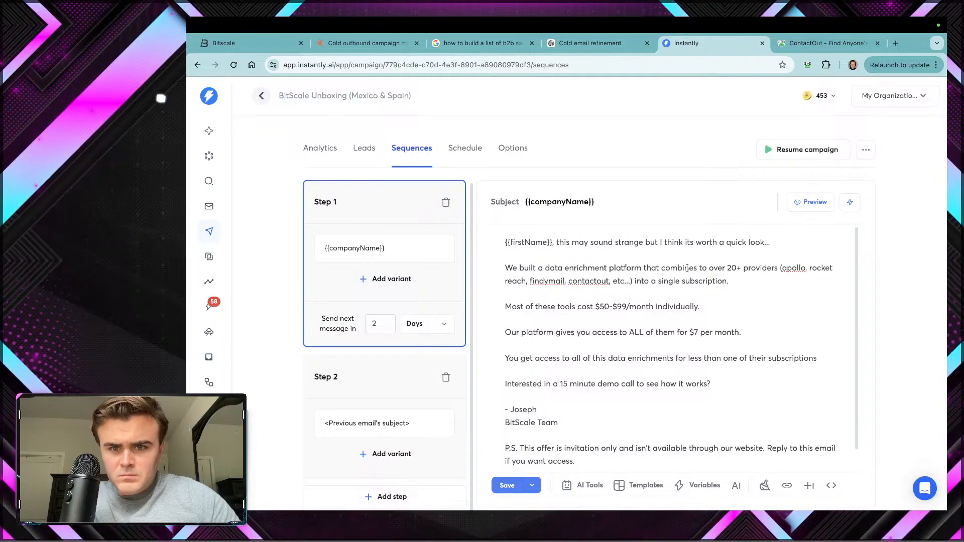
pyautogui.press('BackSpace')
pyautogui.press('BackSpace')
pyautogui.press('BackSpace')
pyautogui.press('BackSpace')
pyautogui.press('BackSpace')
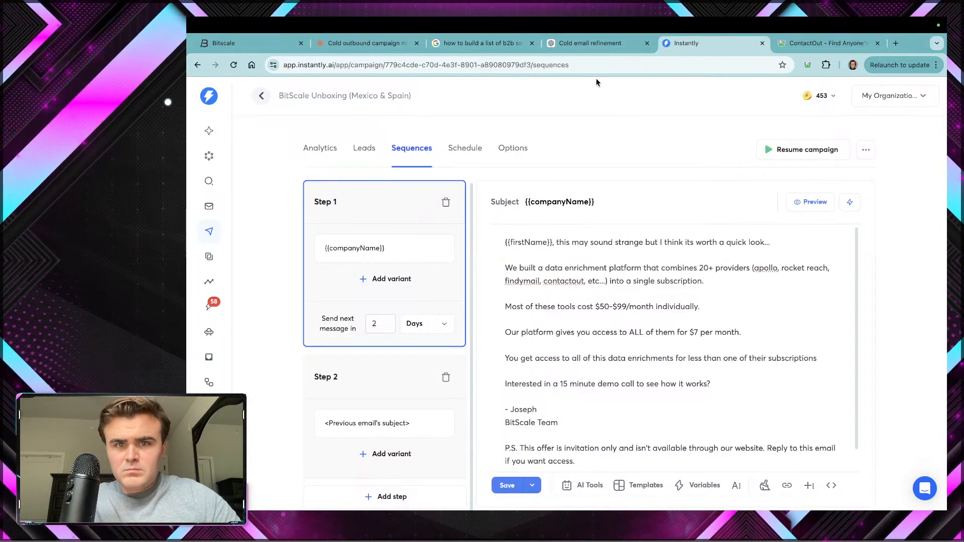
# Step: Following ChatGPT's wording, move the parenthesised provider list to after "into a single subscription." in Step 1 and save the campaign
pyautogui.click(581, 44)
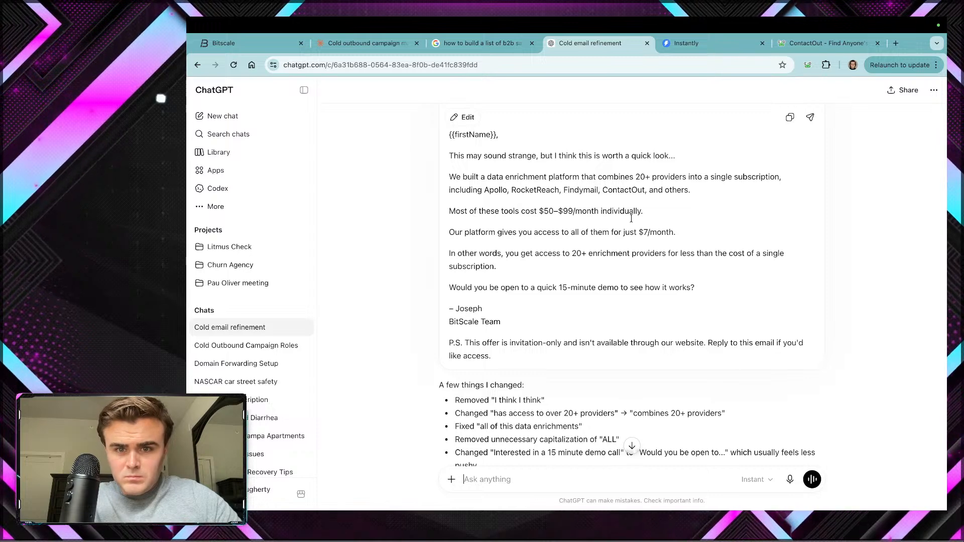
pyautogui.click(674, 44)
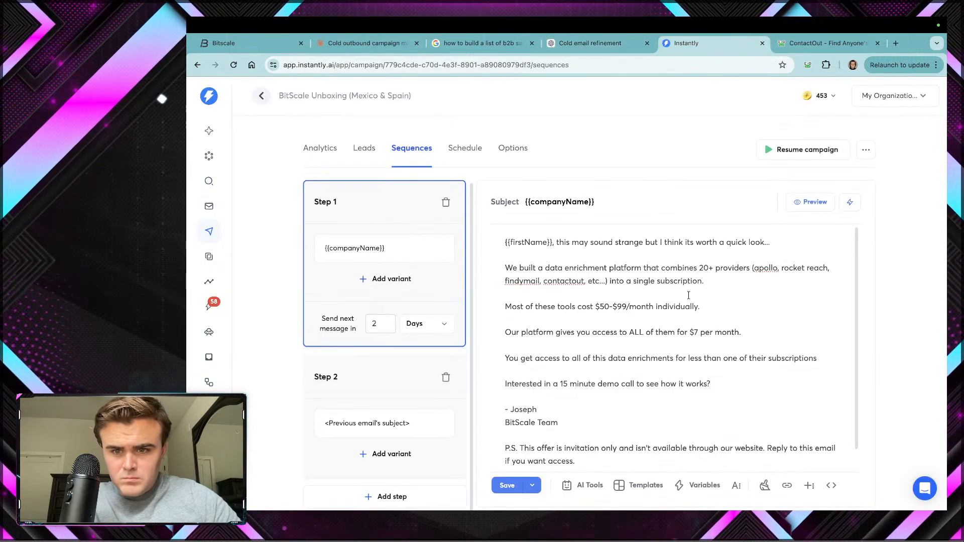
pyautogui.moveTo(752, 271); pyautogui.dragTo(608, 283)
pyautogui.press('super+c')
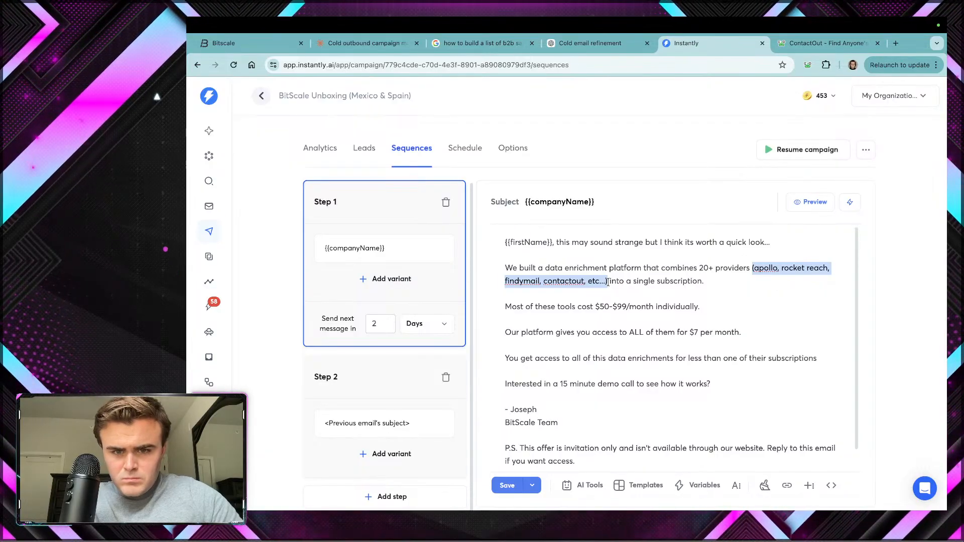
pyautogui.press('BackSpace')
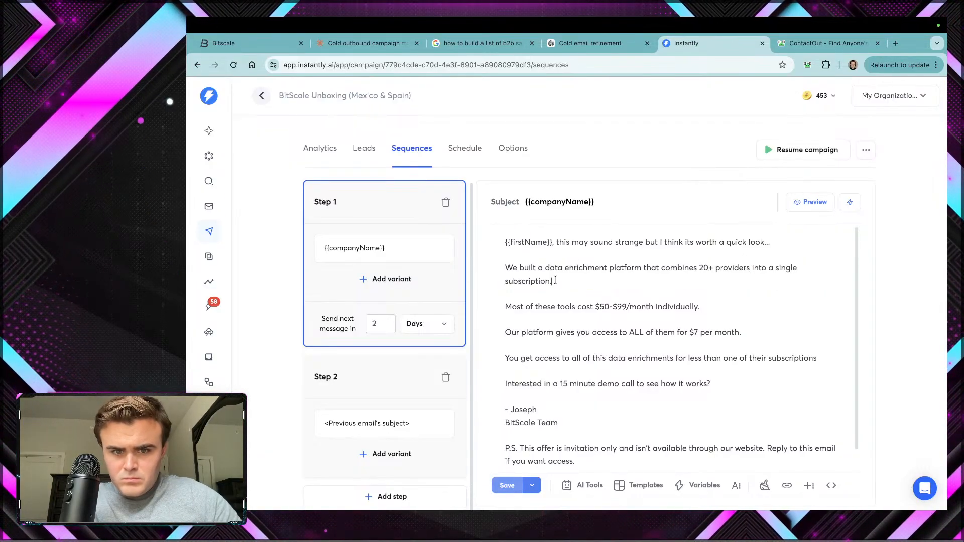
pyautogui.press('super+v')
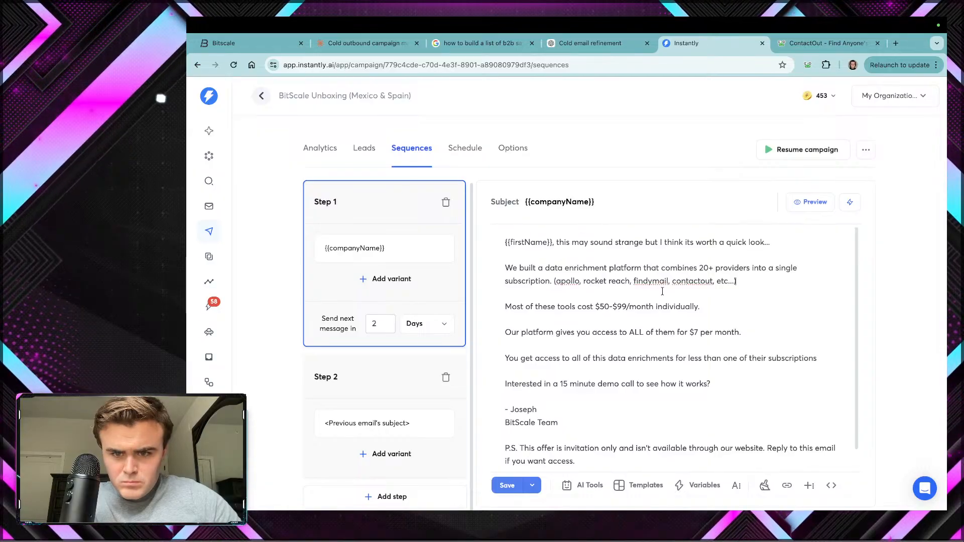
pyautogui.click(504, 484)
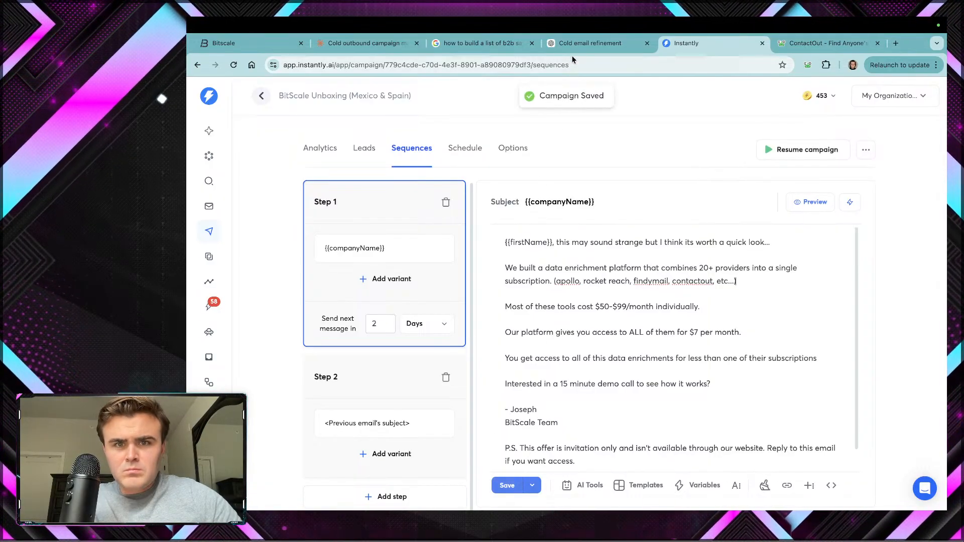
# Step: Check ChatGPT's list of changes, find "all of" in the Step 1 email and replace "this" with "these" before "data enrichments"
pyautogui.hotkey('ctrl', 'shift', 'Tab')
pyautogui.scroll(-2, 563, 269)
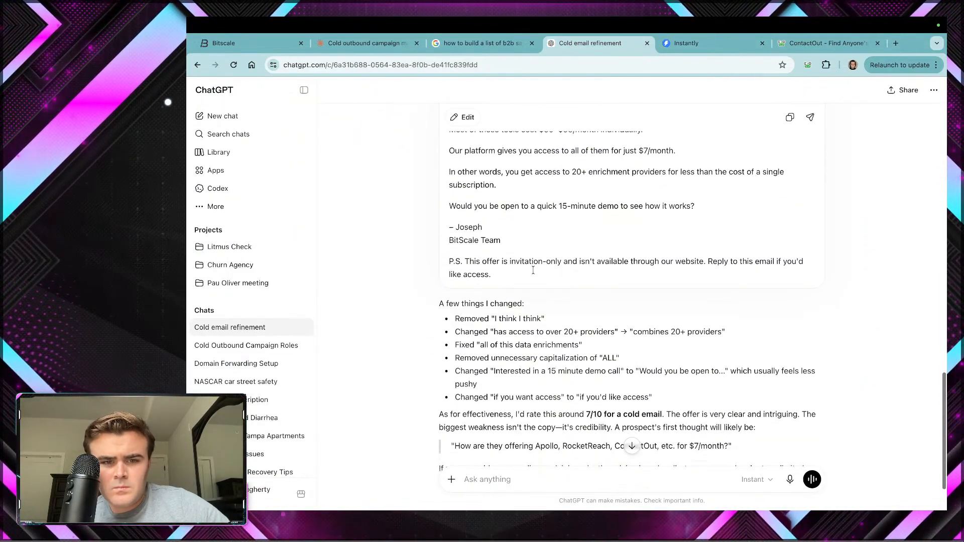
pyautogui.click(694, 44)
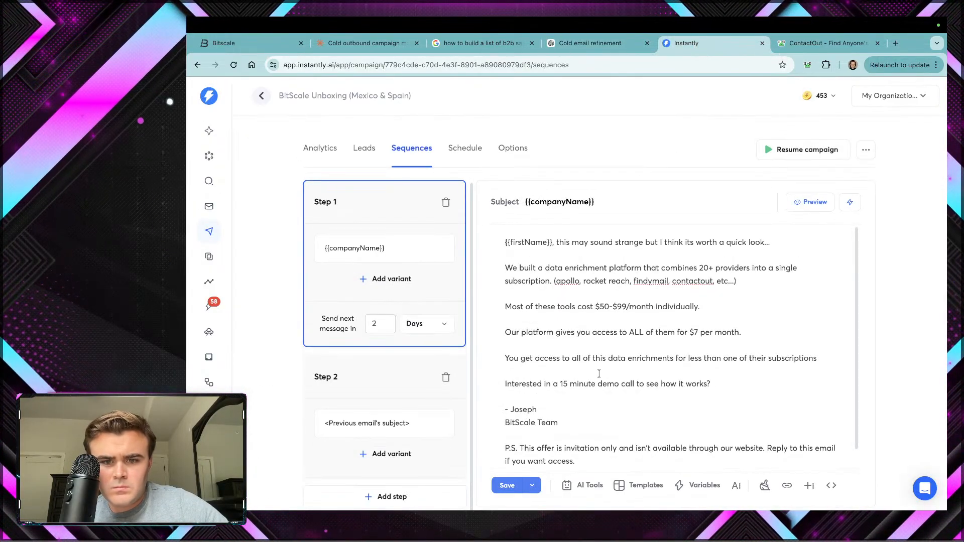
pyautogui.press('super+f')
pyautogui.write('all ')
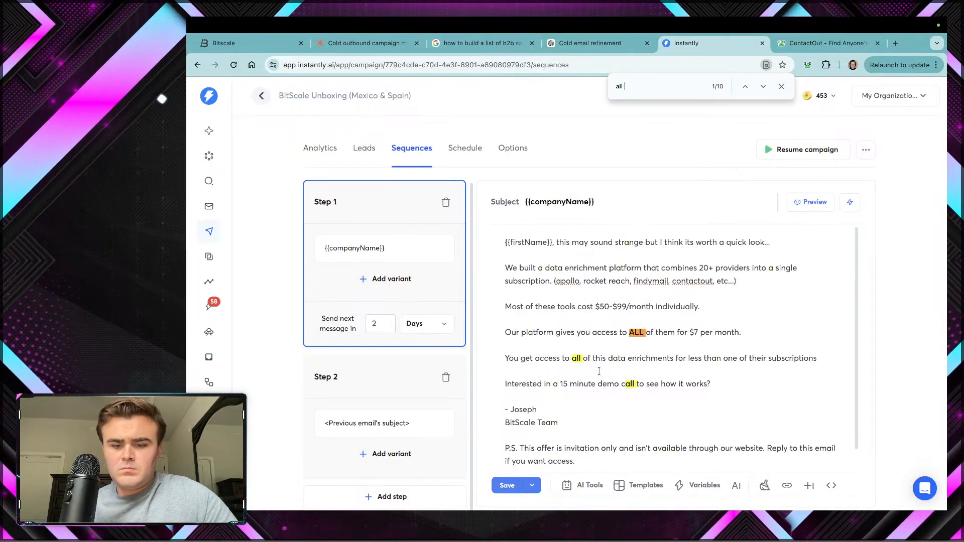
pyautogui.write('of')
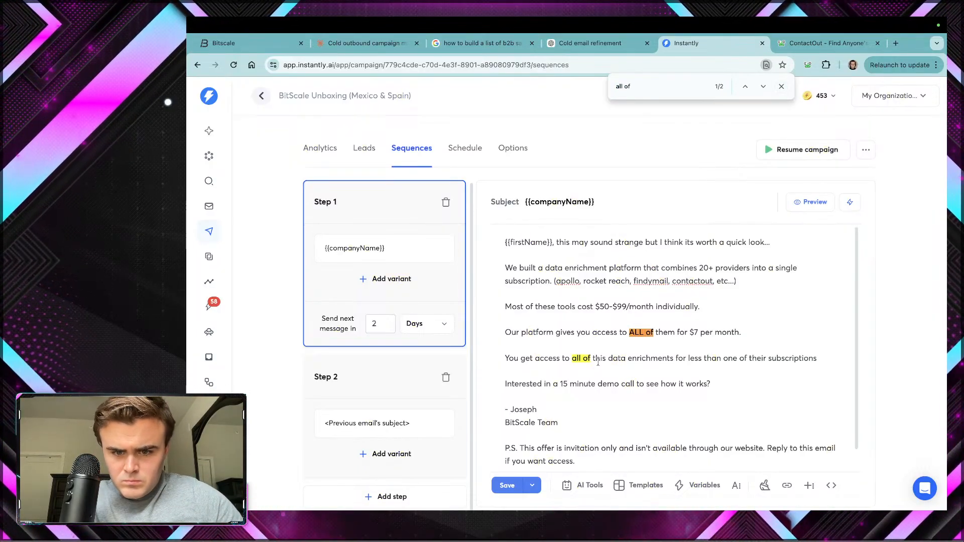
pyautogui.doubleClick(599, 358)
pyautogui.write('these')
pyautogui.click(601, 366)
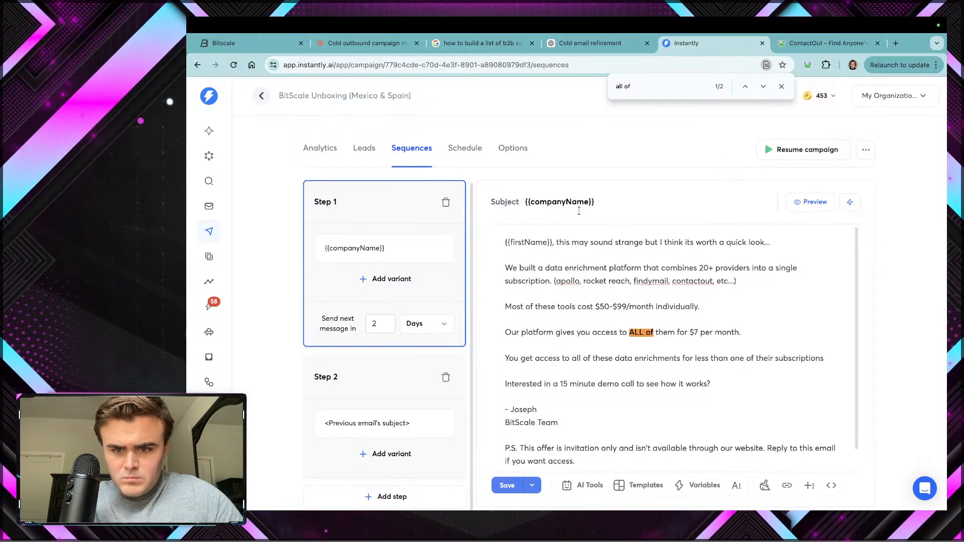
# Step: Read the rest of ChatGPT's feedback on the email and send the reply "lets add limited promotion somehwere"
pyautogui.click(589, 43)
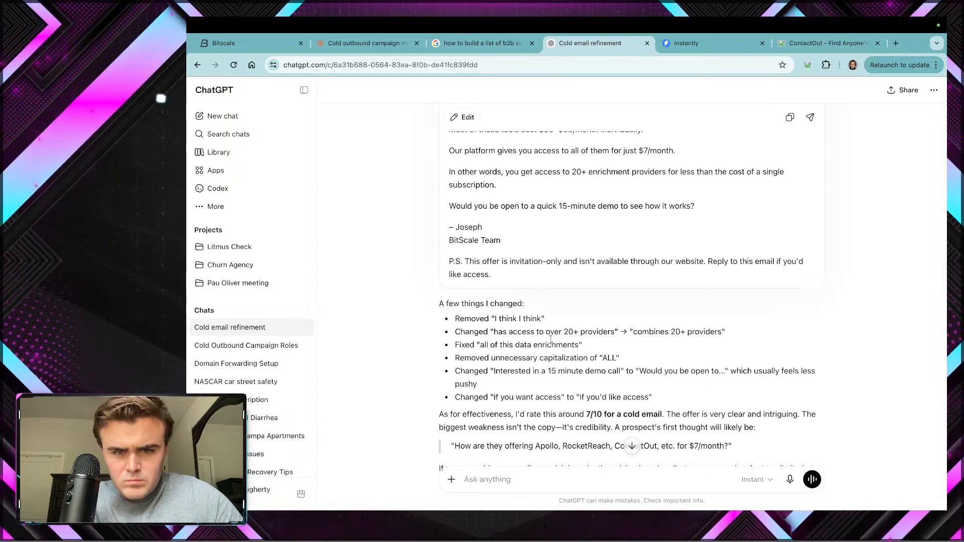
pyautogui.scroll(1, 543, 331)
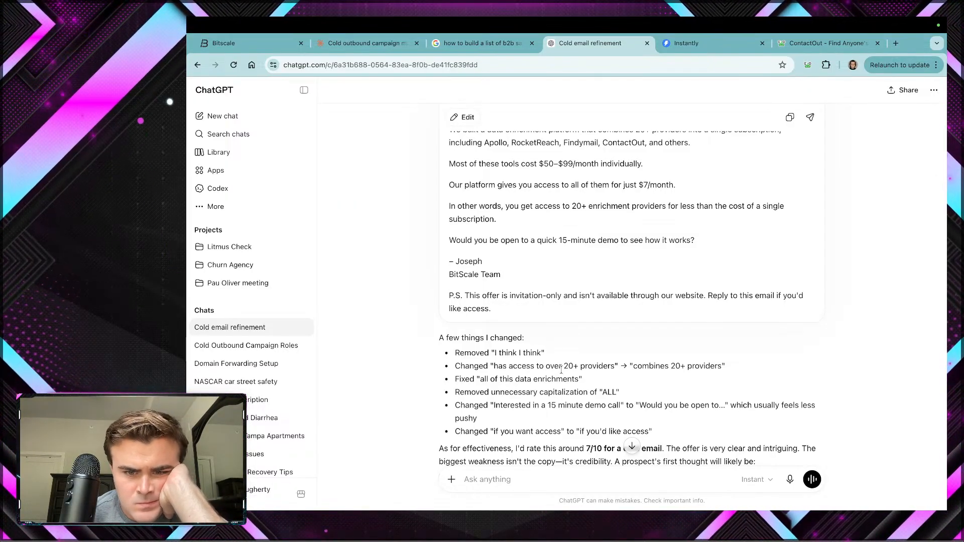
pyautogui.scroll(-2, 622, 366)
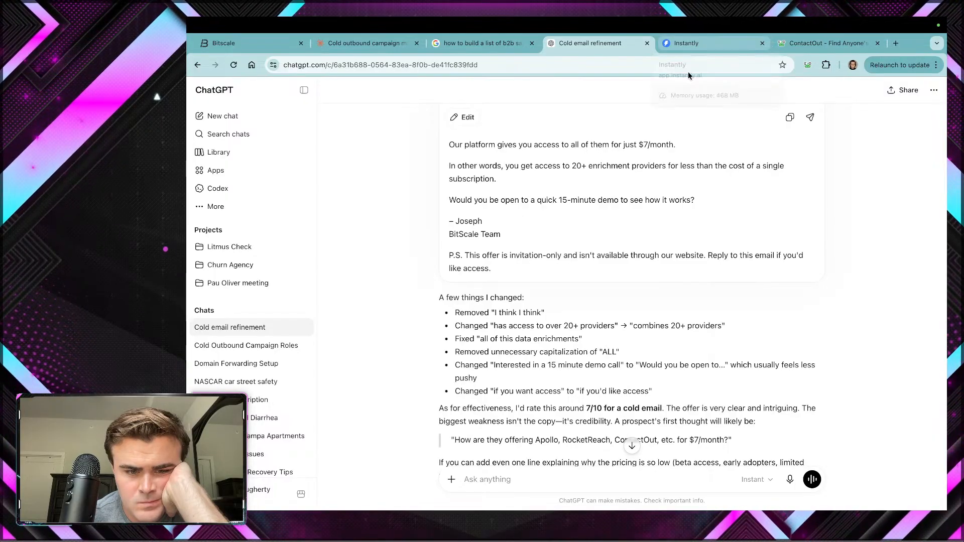
pyautogui.scroll(-1, 587, 312)
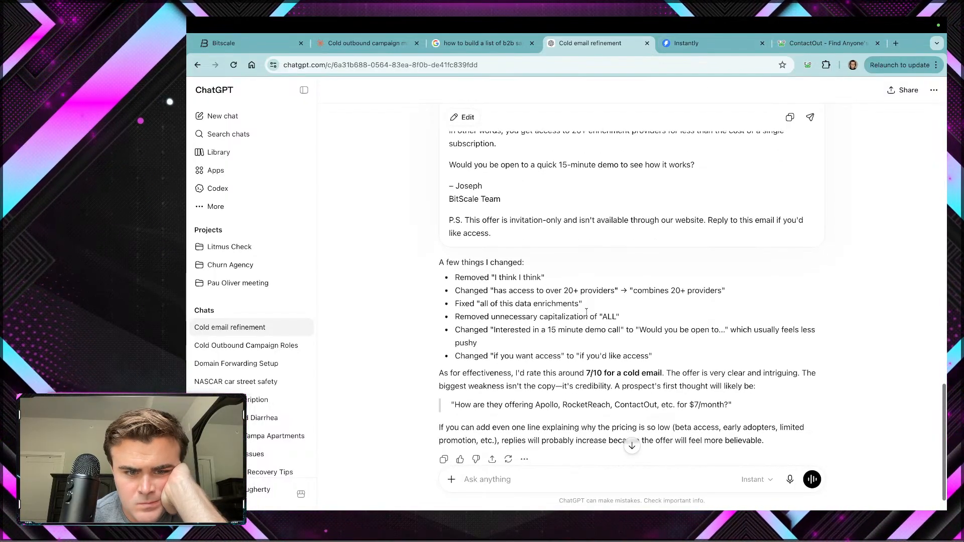
pyautogui.scroll(-1, 587, 313)
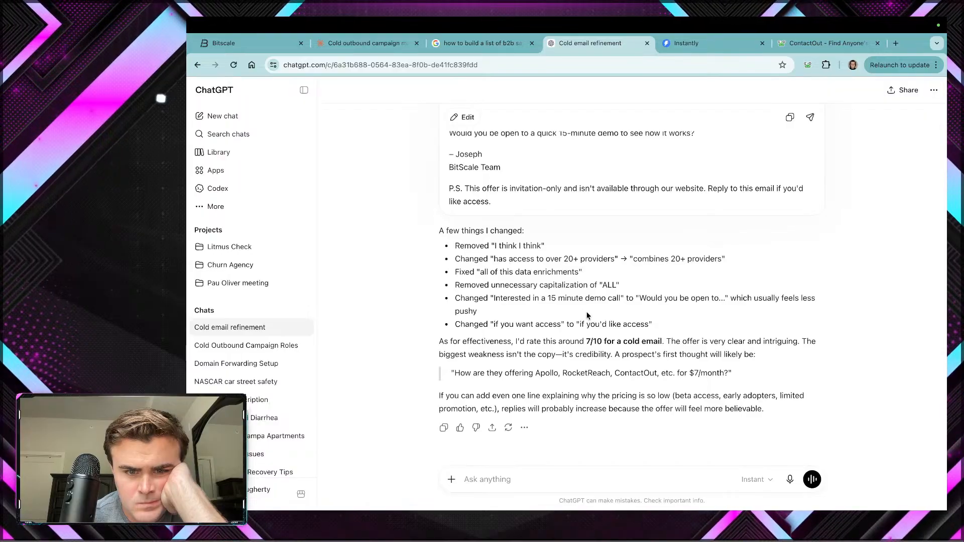
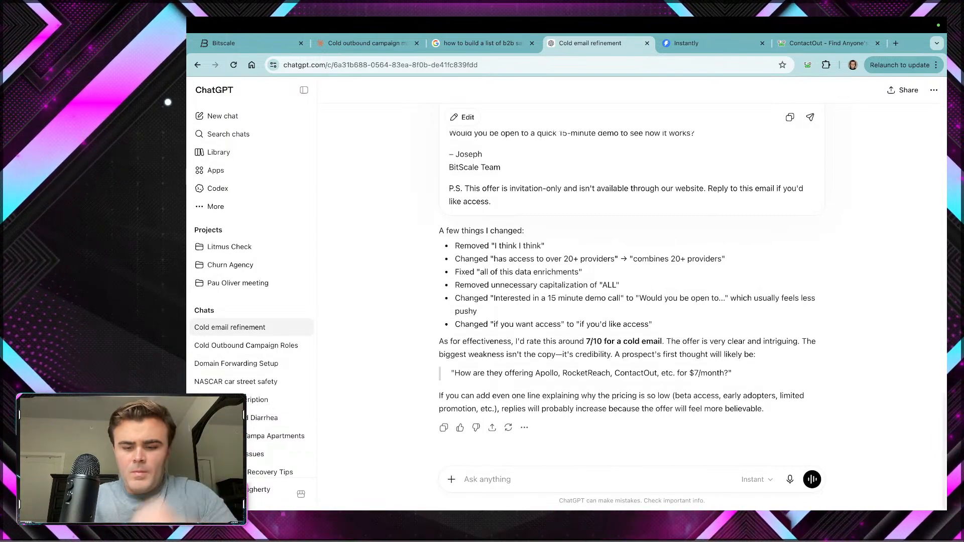
pyautogui.write('lets add limited promo')
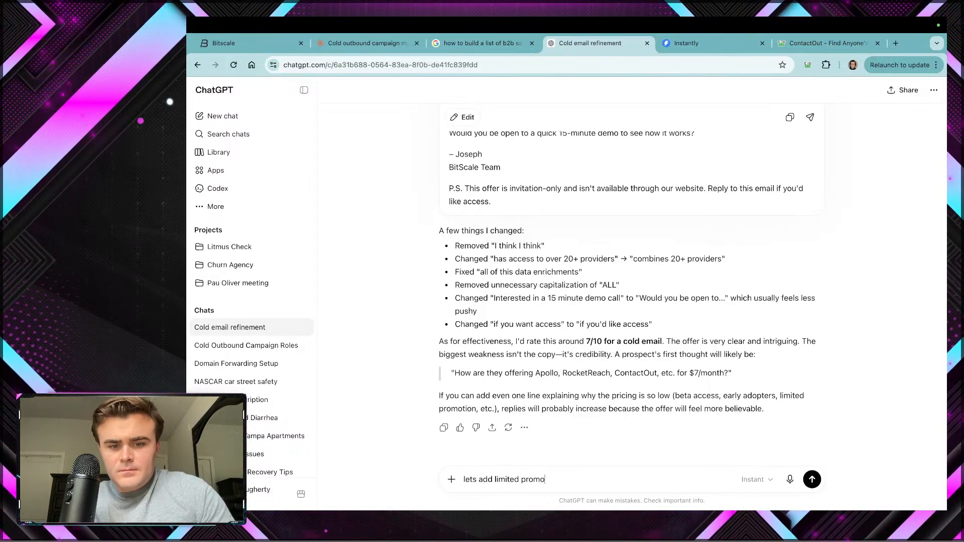
pyautogui.write('tion somehwere')
pyautogui.press('Return')
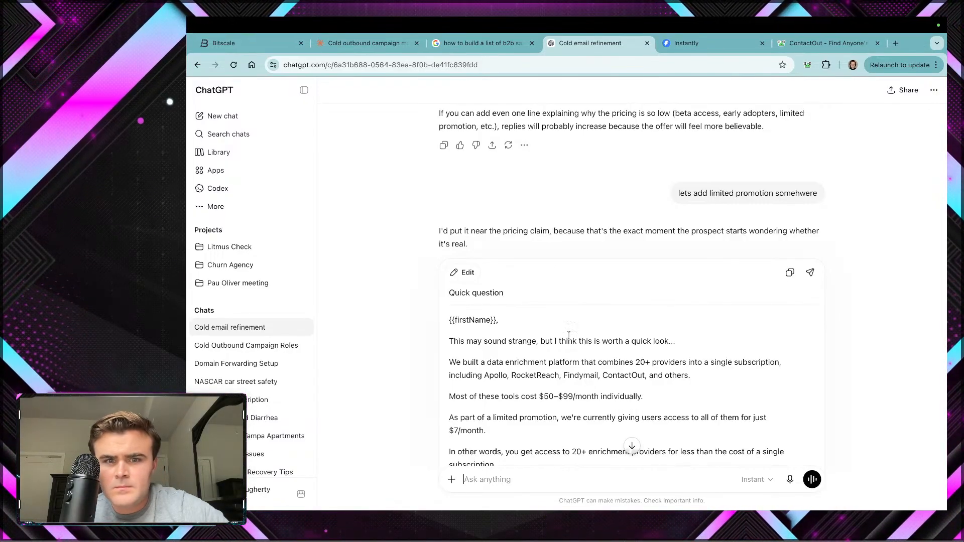
# Step: Review ChatGPT's limited promotion draft and reword the Step 1 pricing line to begin "Our platform is giving users access"
pyautogui.scroll(-3, 419, 376)
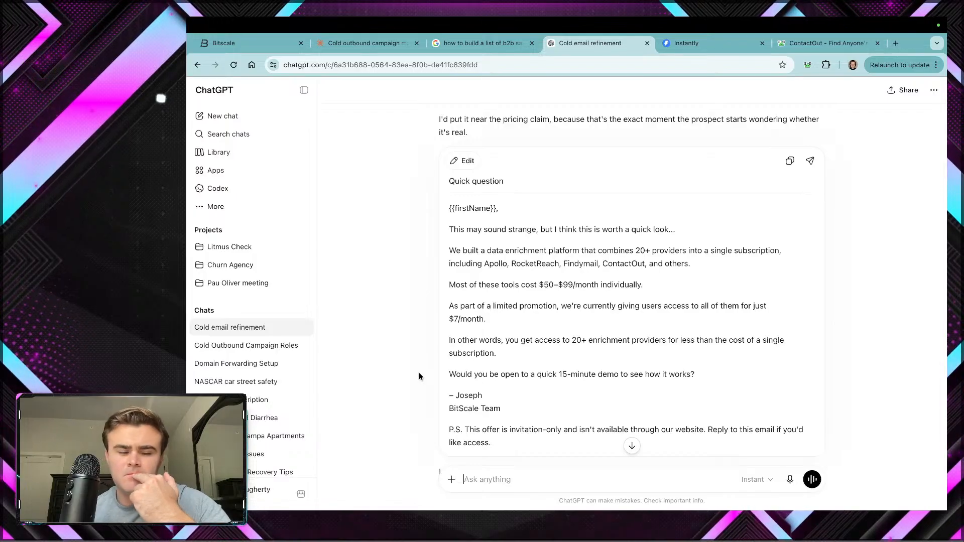
pyautogui.click(675, 44)
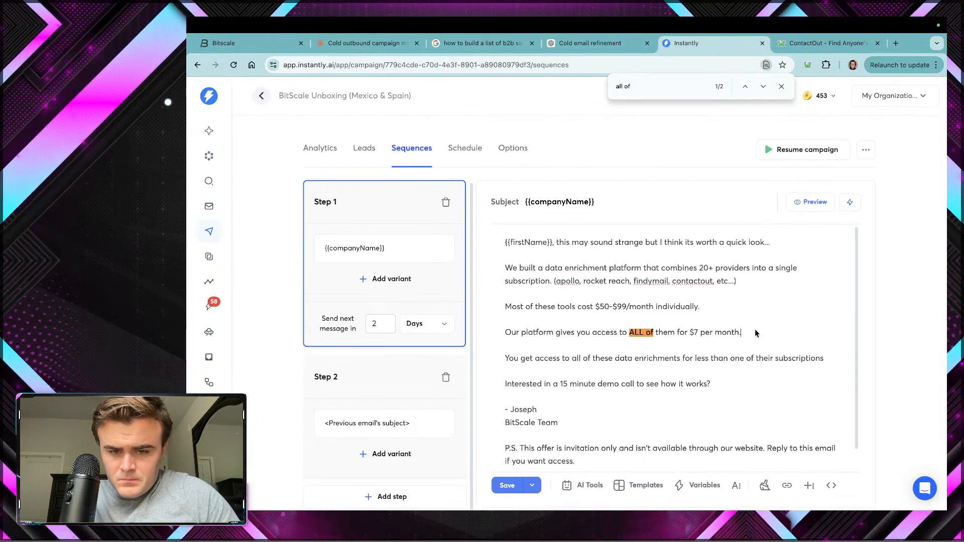
pyautogui.click(576, 45)
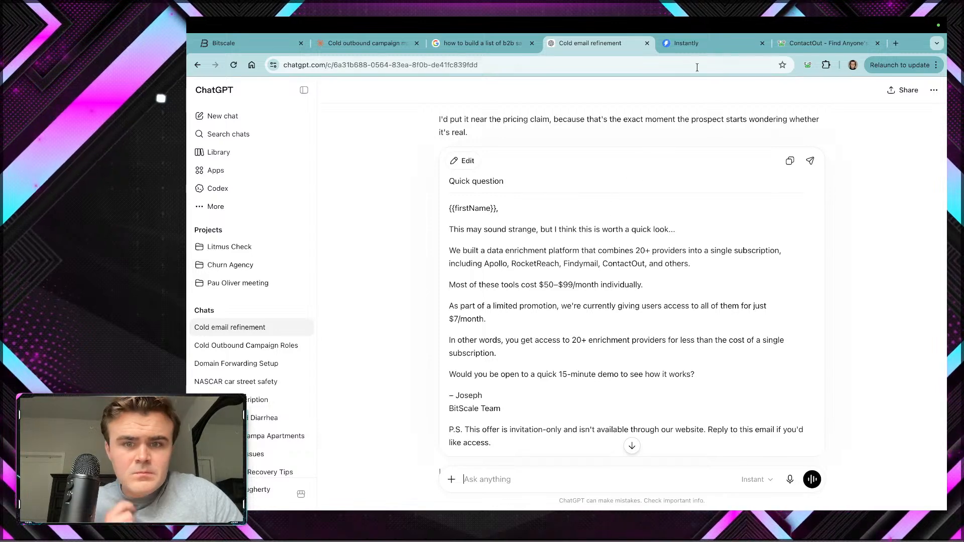
pyautogui.click(703, 46)
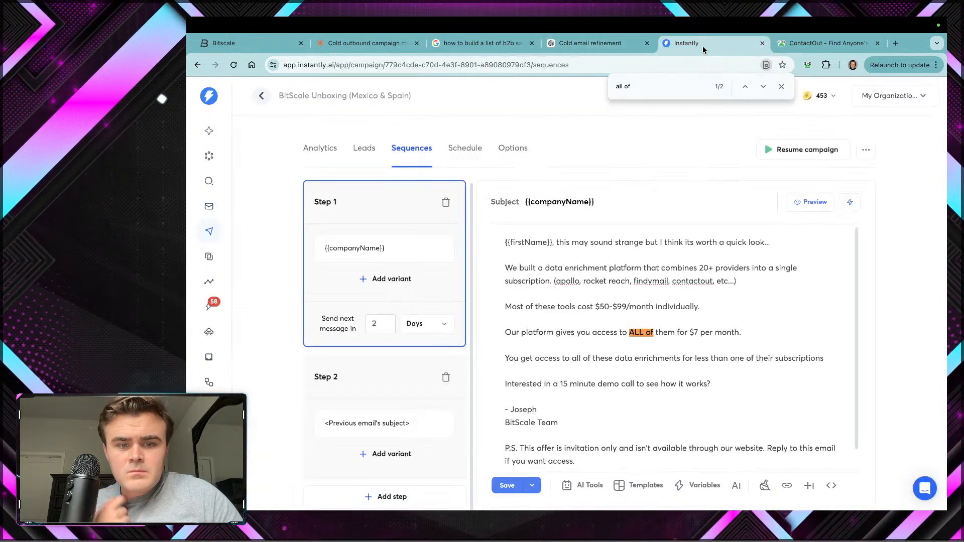
pyautogui.doubleClick(537, 333)
pyautogui.doubleClick(563, 333)
pyautogui.press('BackSpace')
pyautogui.write('is ')
pyautogui.write('giving')
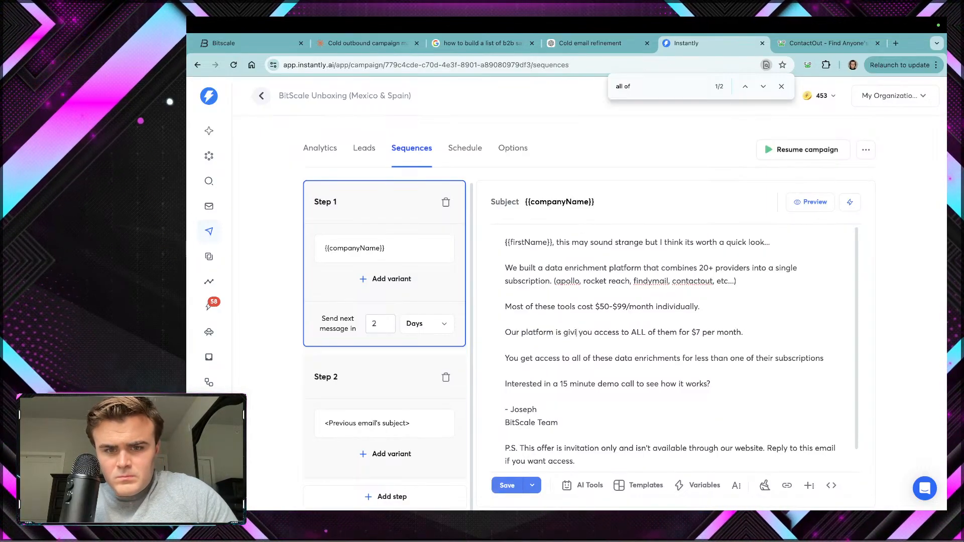
pyautogui.doubleClick(594, 333)
pyautogui.press('BackSpace')
pyautogui.write('users')
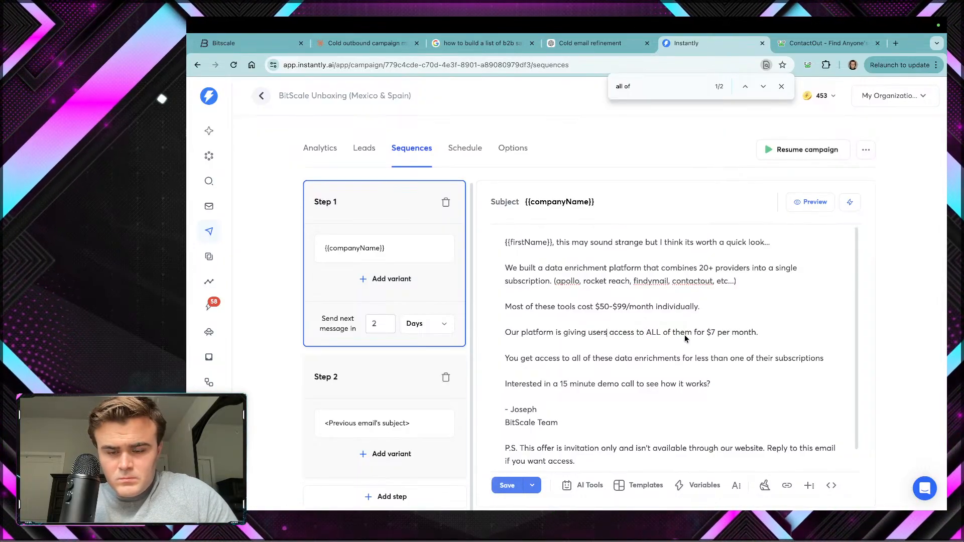
# Step: Append "(limited spots available)" to the end of the $7 per month line in the Step 1 email
pyautogui.click(760, 332)
pyautogui.write('(limited')
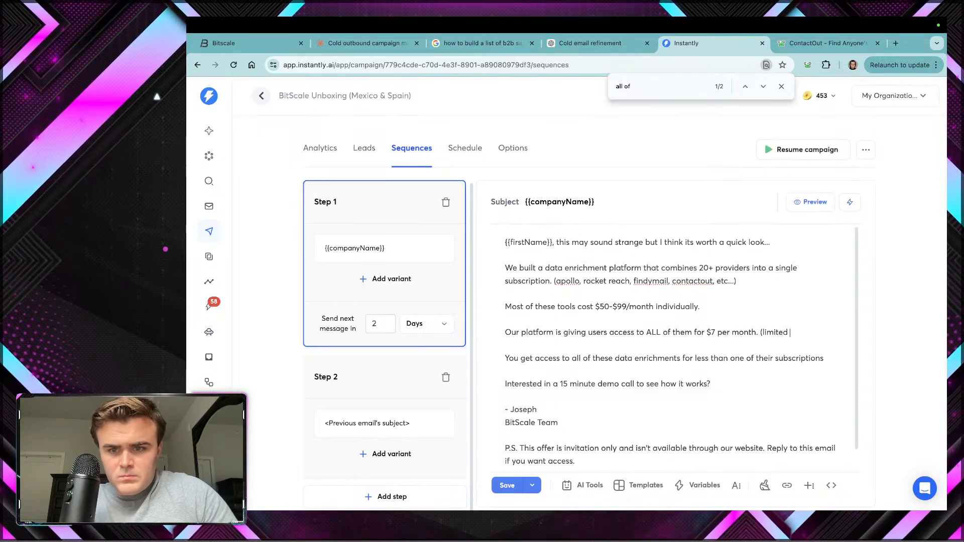
pyautogui.write(' spots')
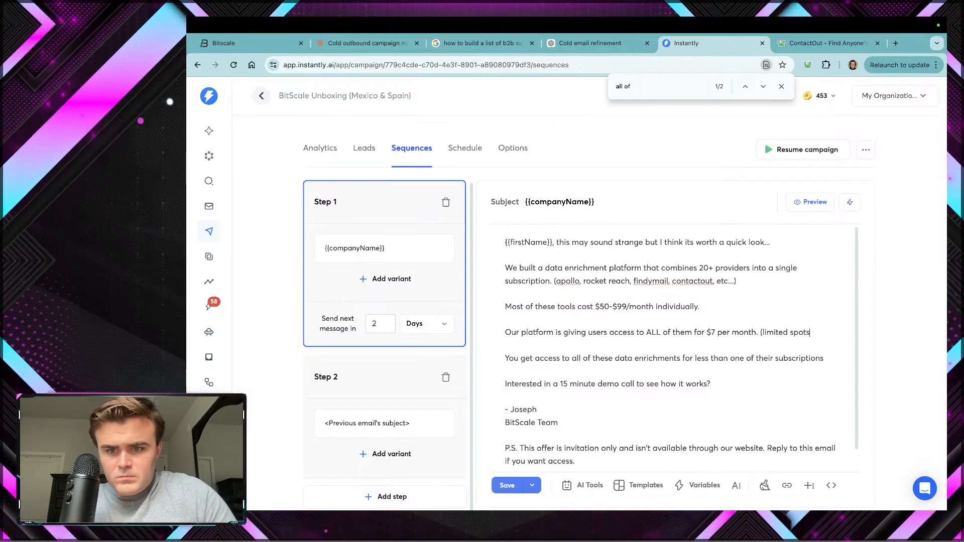
pyautogui.write(' available')
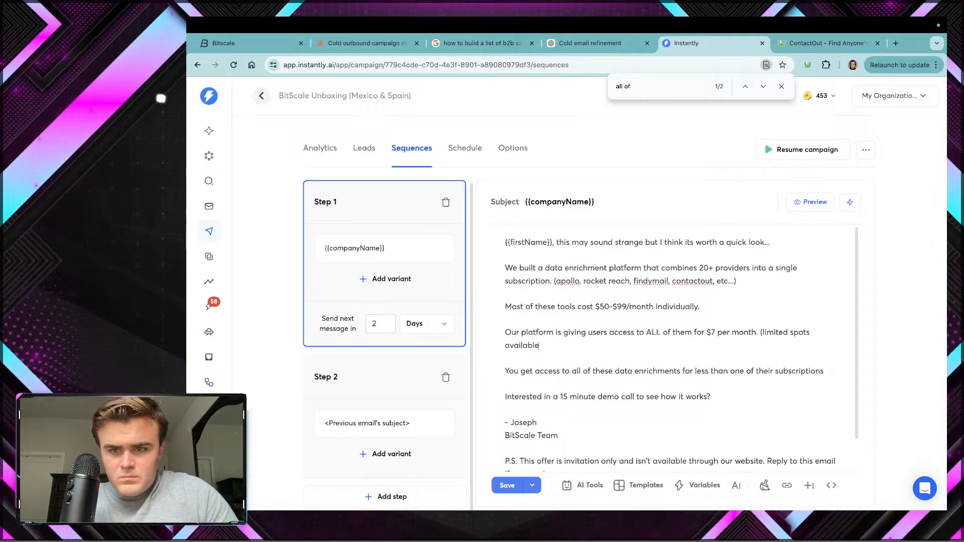
pyautogui.write(')')
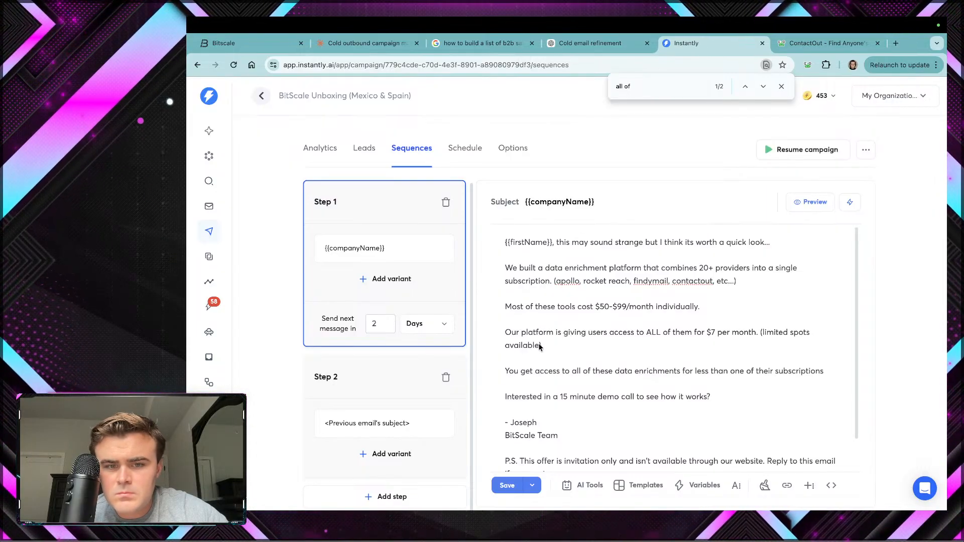
# Step: Run the AI Spam Words Checker on the Step 1 email
pyautogui.scroll(-2, 601, 378)
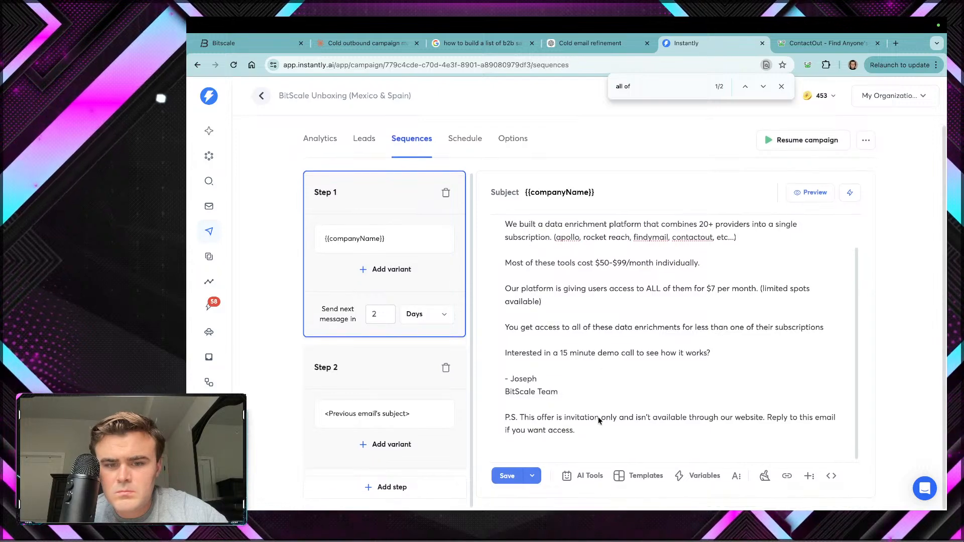
pyautogui.click(586, 476)
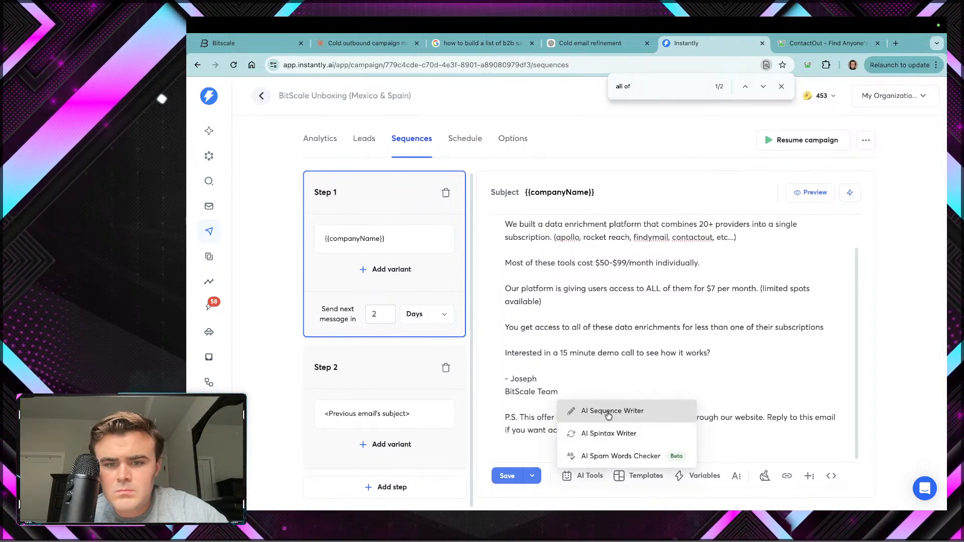
pyautogui.click(604, 454)
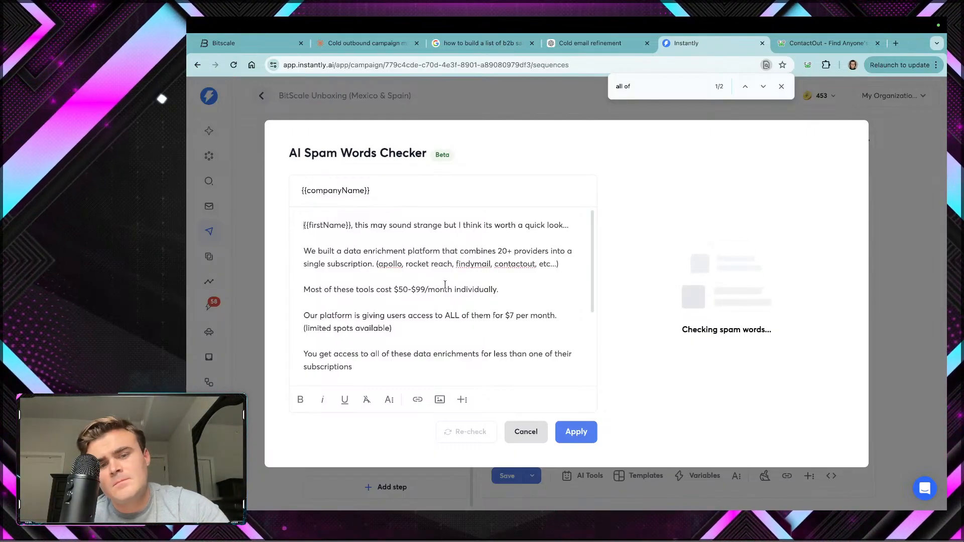
# Step: Review the spam words flagged in the Step 1 email, check ChatGPT's draft, and close the checker without applying replacements
pyautogui.scroll(-2, 445, 285)
pyautogui.scroll(-3, 445, 284)
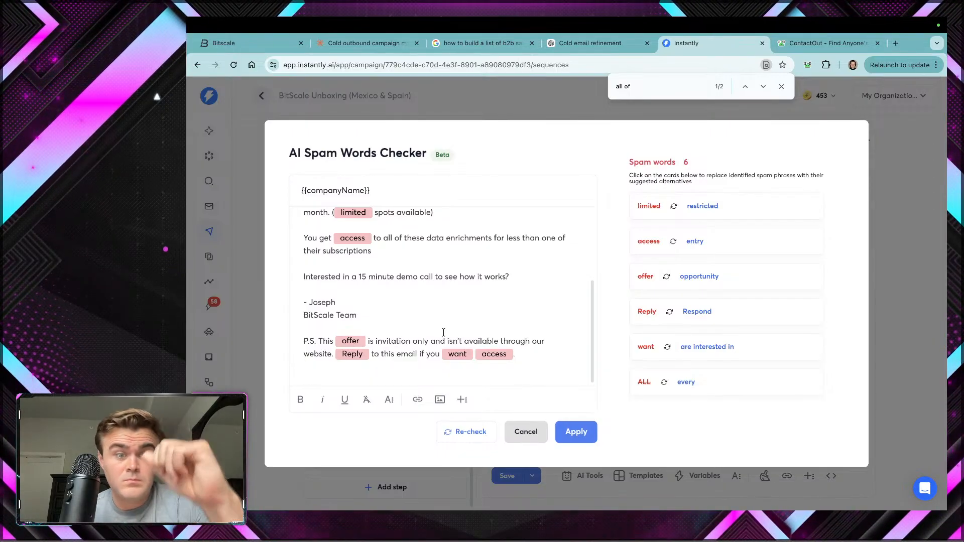
pyautogui.click(590, 44)
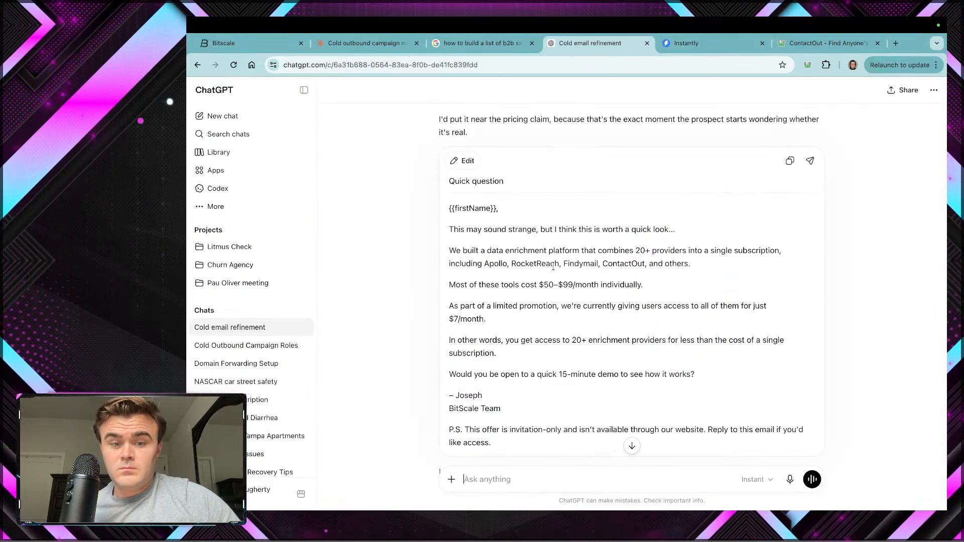
pyautogui.click(674, 39)
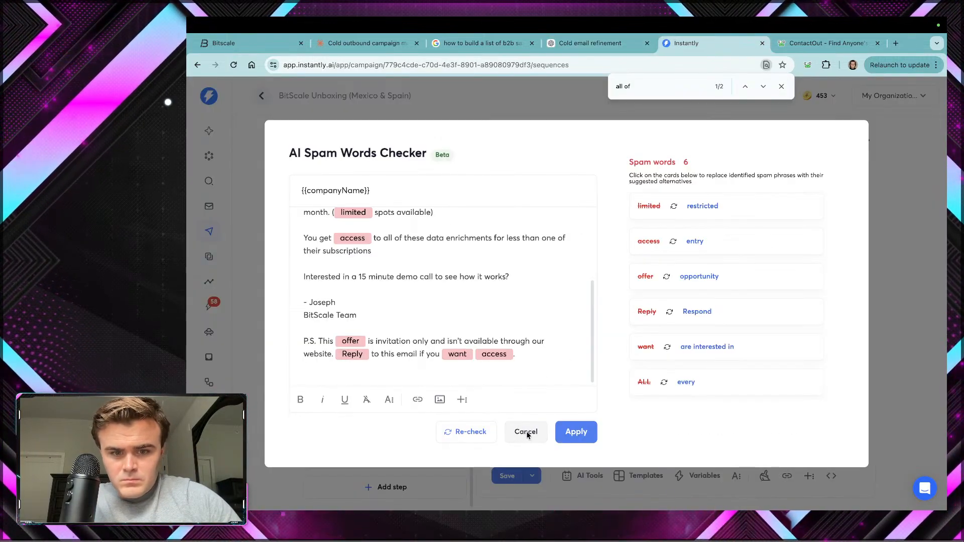
pyautogui.click(781, 86)
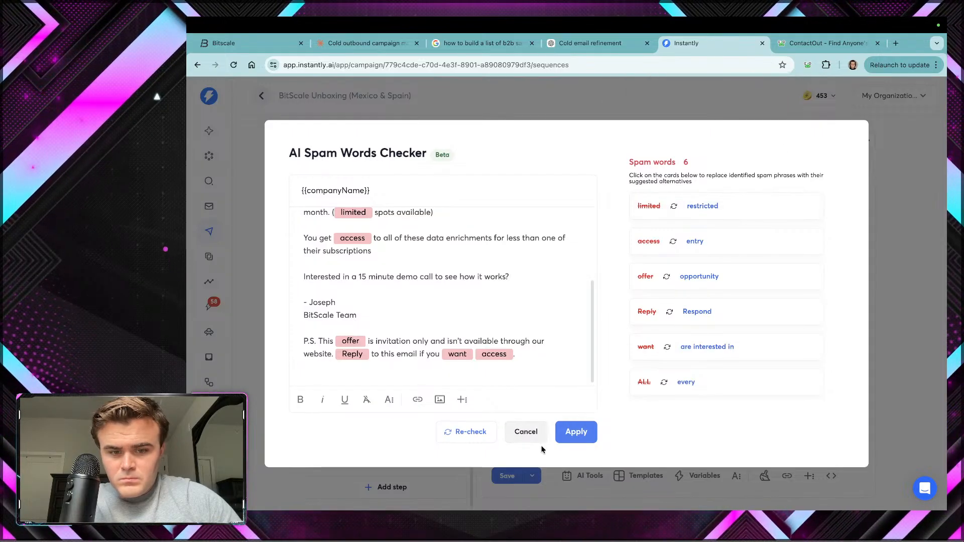
pyautogui.click(525, 431)
# Step: Reword the Step 1 P.S. opening to "This opportunity is invite only and not available on our website."
pyautogui.doubleClick(544, 418)
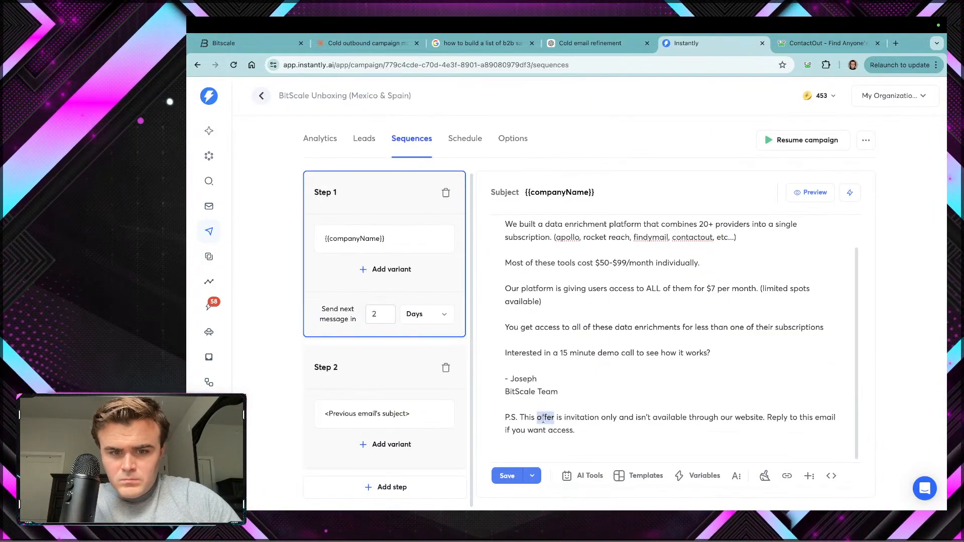
pyautogui.write('opportuni')
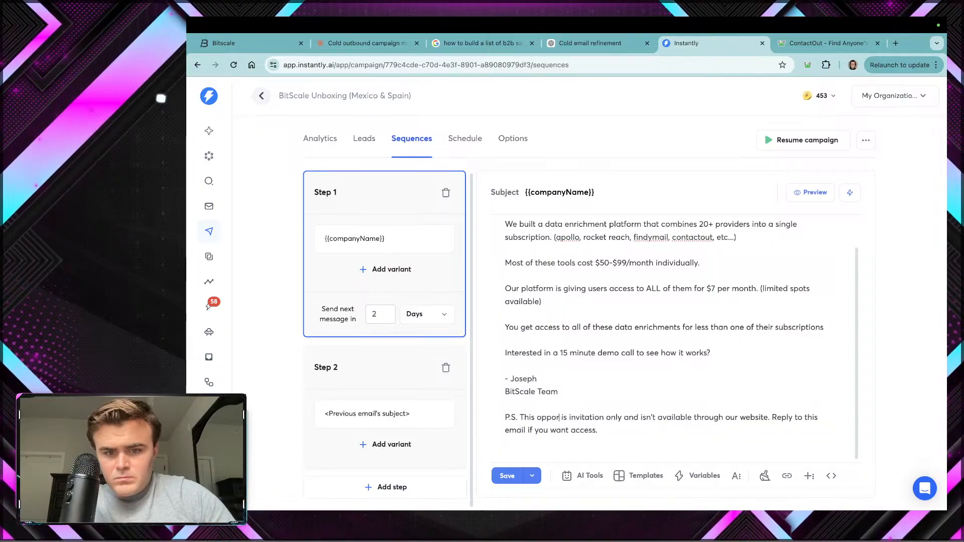
pyautogui.write('ty')
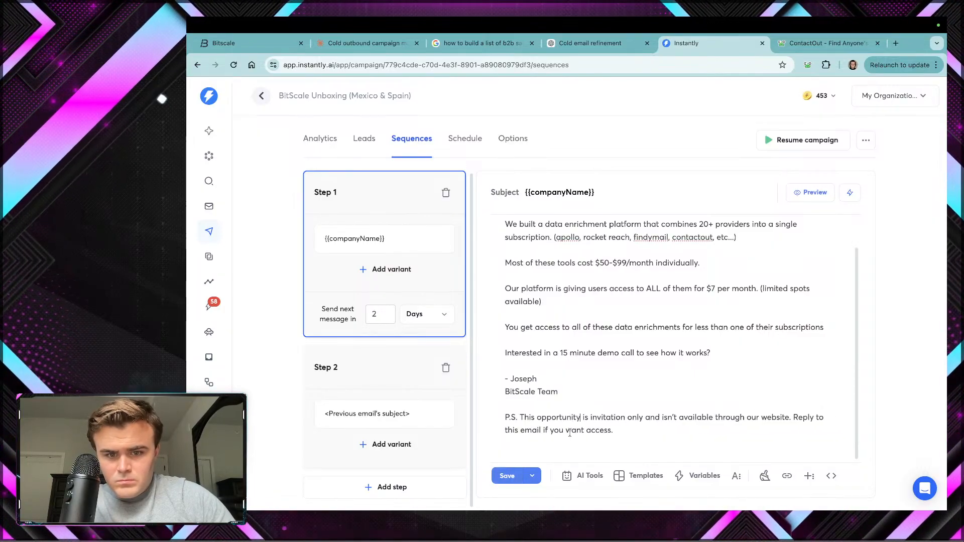
pyautogui.doubleClick(601, 420)
pyautogui.write('invite')
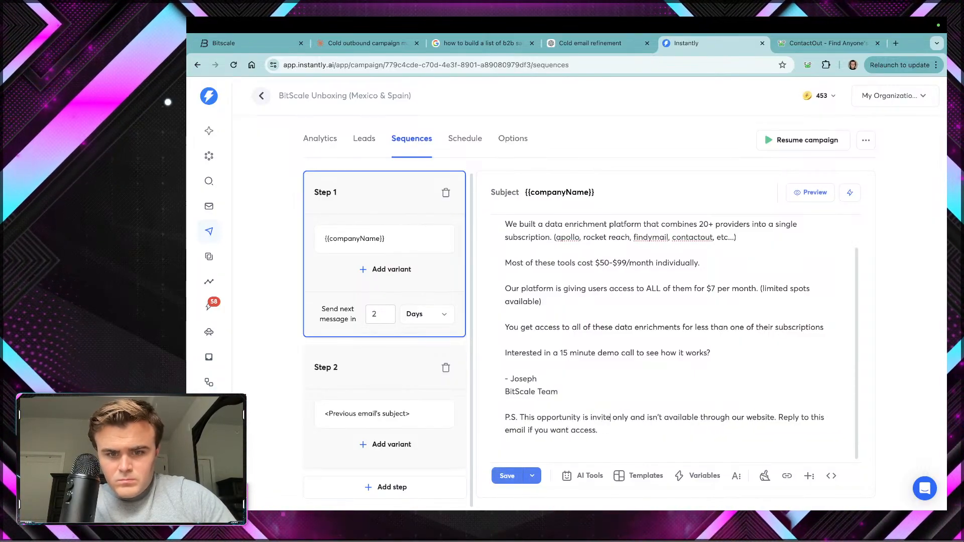
pyautogui.doubleClick(647, 420)
pyautogui.write('not')
pyautogui.doubleClick(705, 421)
pyautogui.write('on')
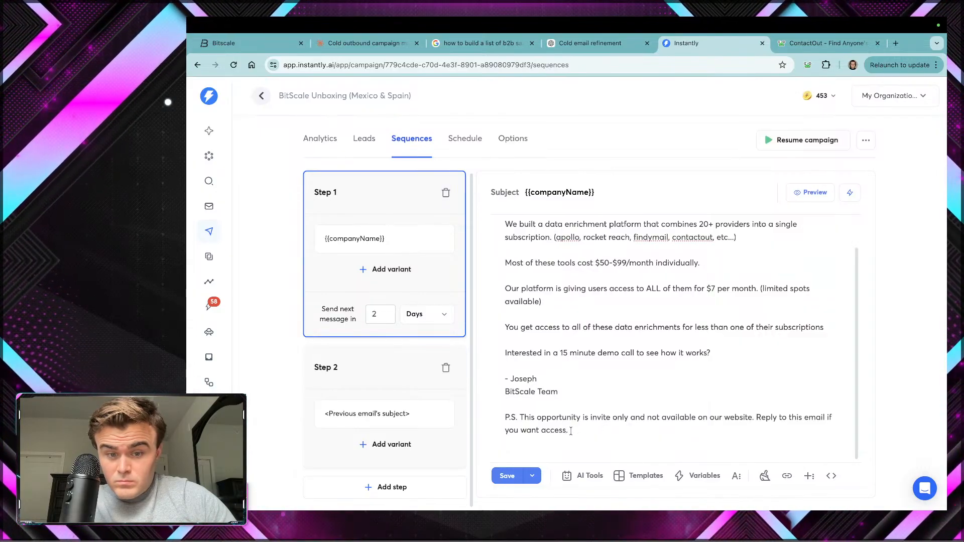
# Step: Compare the Step 1 email with ChatGPT's draft and change the P.S. ending to "if you'd like access"
pyautogui.scroll(1, 576, 378)
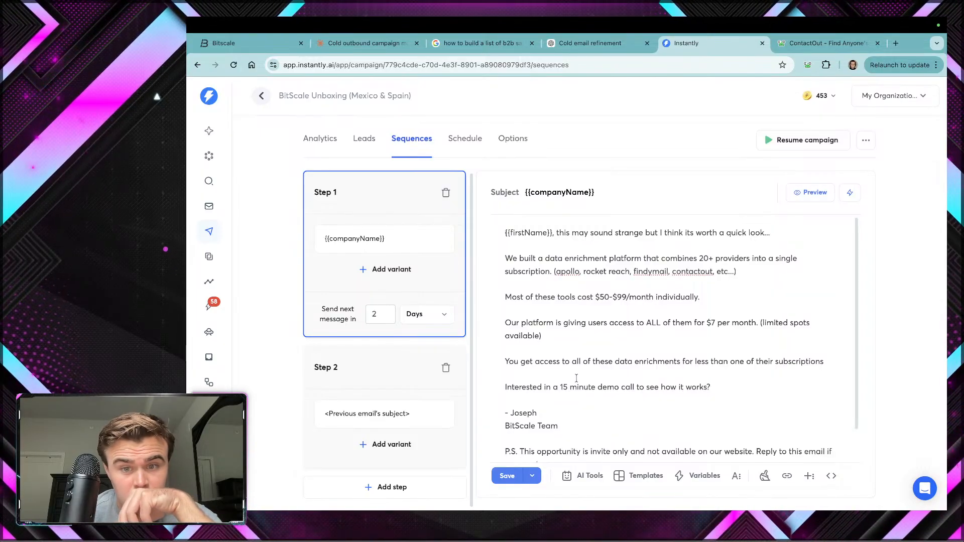
pyautogui.scroll(-1, 577, 378)
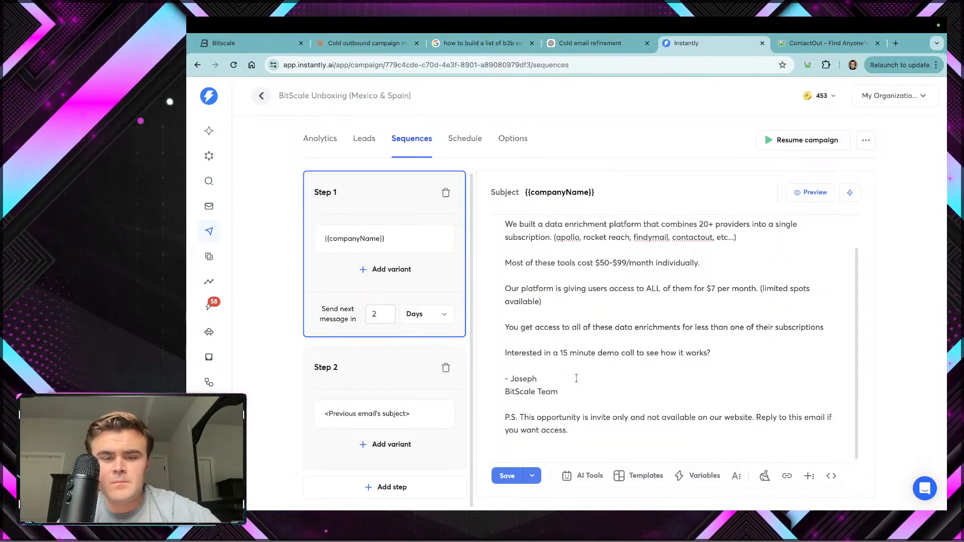
pyautogui.hotkey('ctrl', 'shift', 'Tab')
pyautogui.scroll(-2, 556, 301)
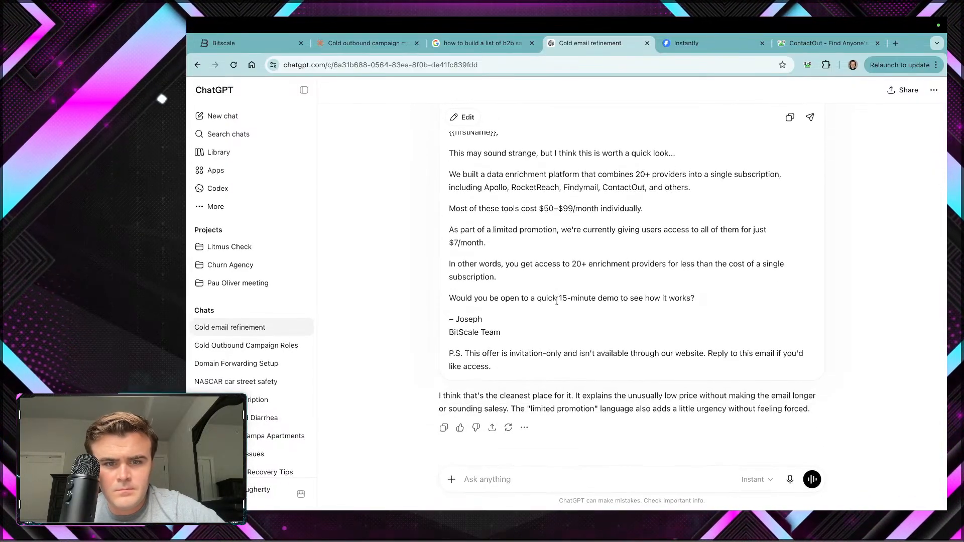
pyautogui.click(703, 50)
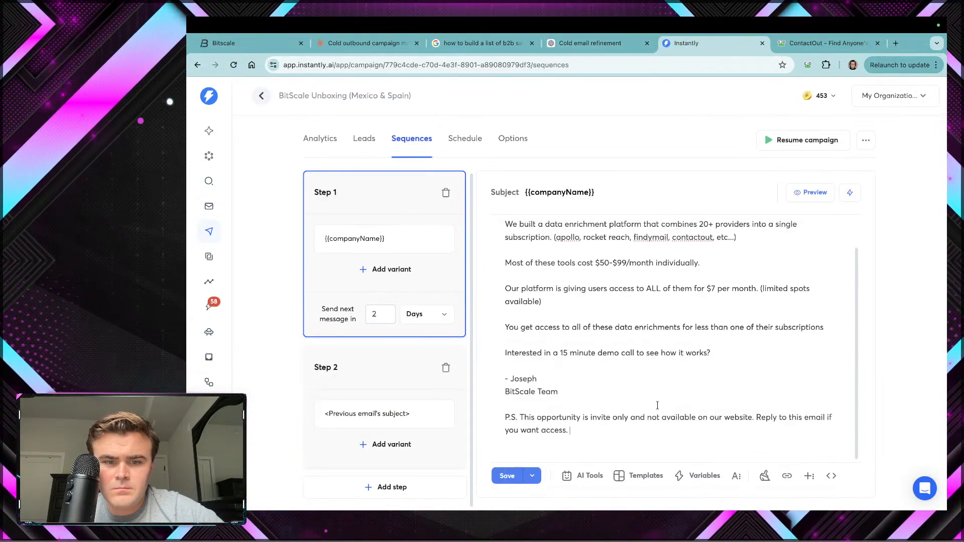
pyautogui.doubleClick(531, 431)
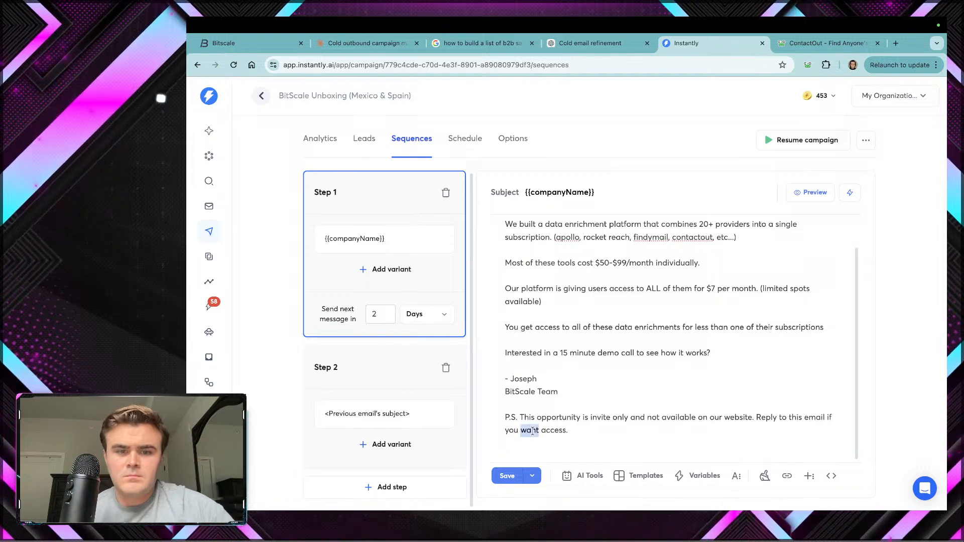
pyautogui.press('BackSpace')
pyautogui.press('BackSpace')
pyautogui.write("'d like")
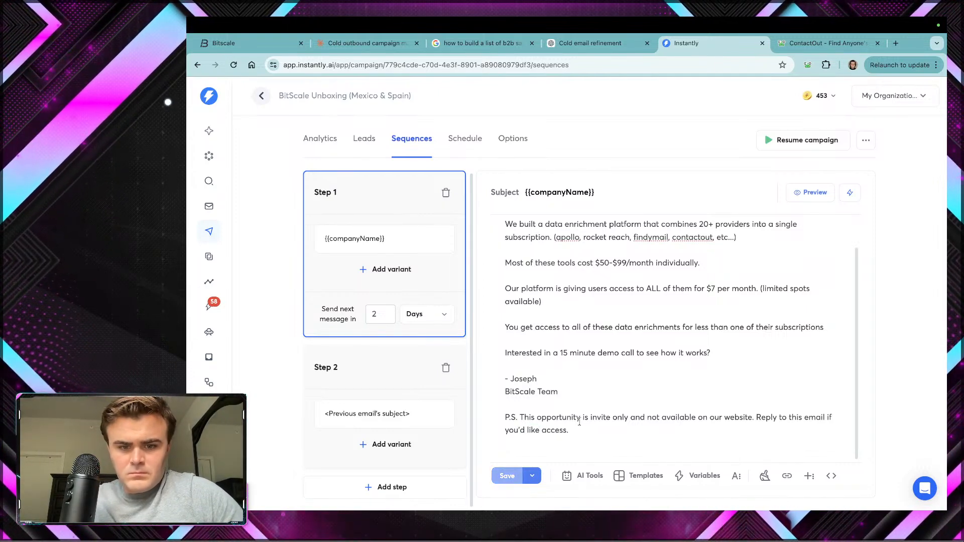
# Step: Copy the full Step 1 email body and send it to ChatGPT in quotes after "hows this"
pyautogui.click(580, 432)
pyautogui.moveTo(580, 433); pyautogui.dragTo(490, 202)
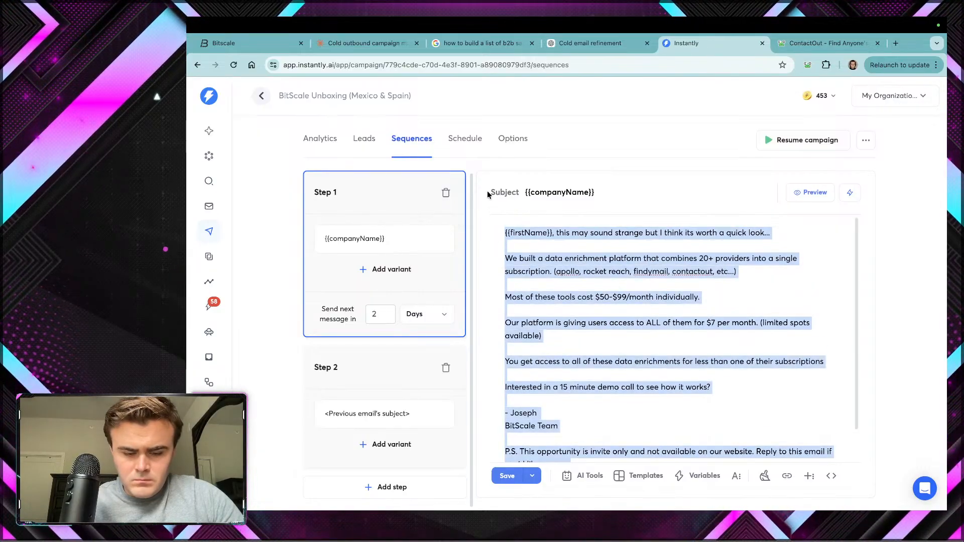
pyautogui.click(584, 43)
pyautogui.write('hows this')
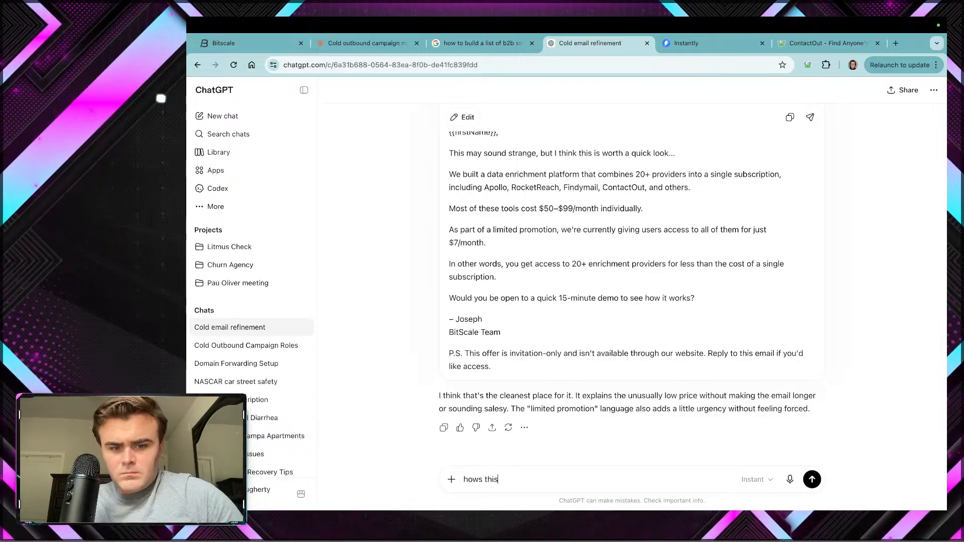
pyautogui.write(' "')
pyautogui.hotkey('ctrl', 'v')
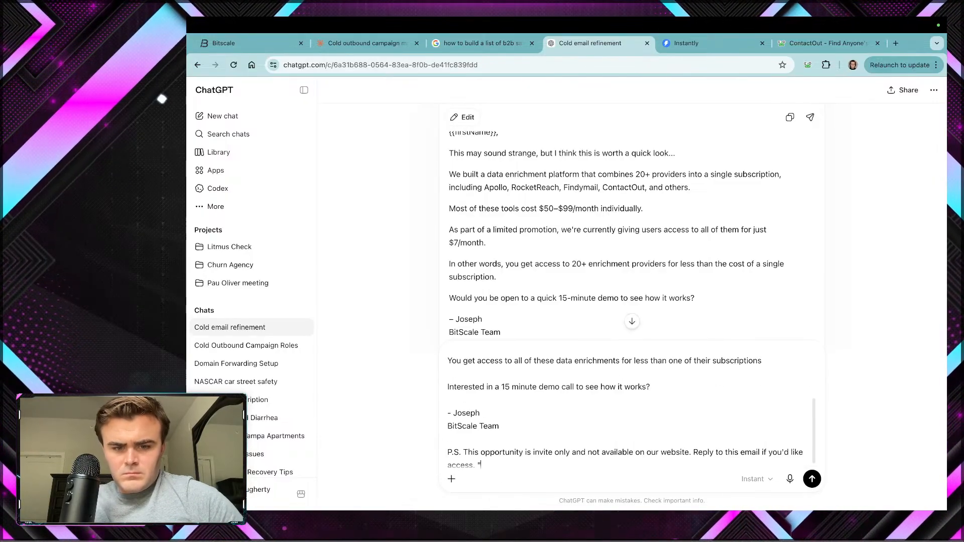
pyautogui.press('Return')
# Step: Read ChatGPT's list of issues, its revised draft and its closing advice on the Step 1 email
pyautogui.scroll(3, 522, 232)
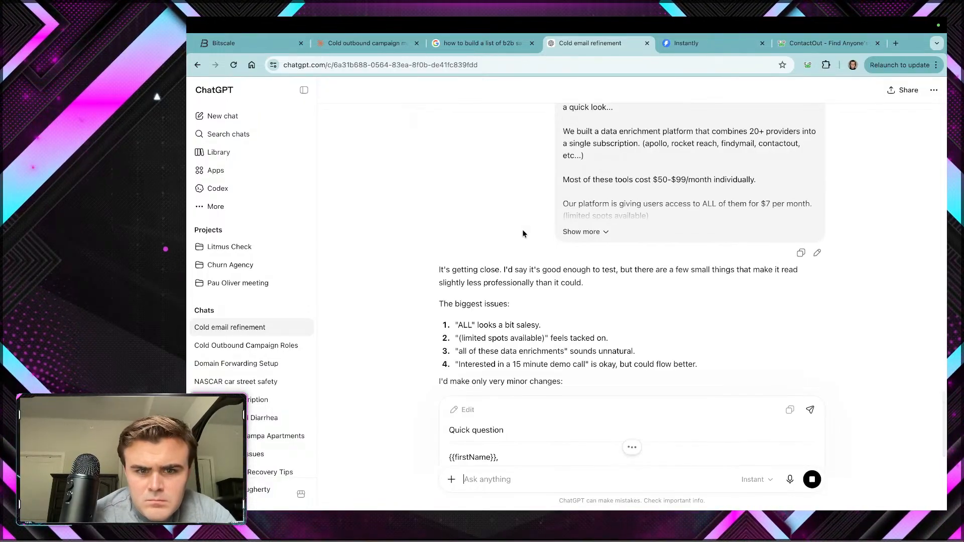
pyautogui.scroll(-2, 522, 230)
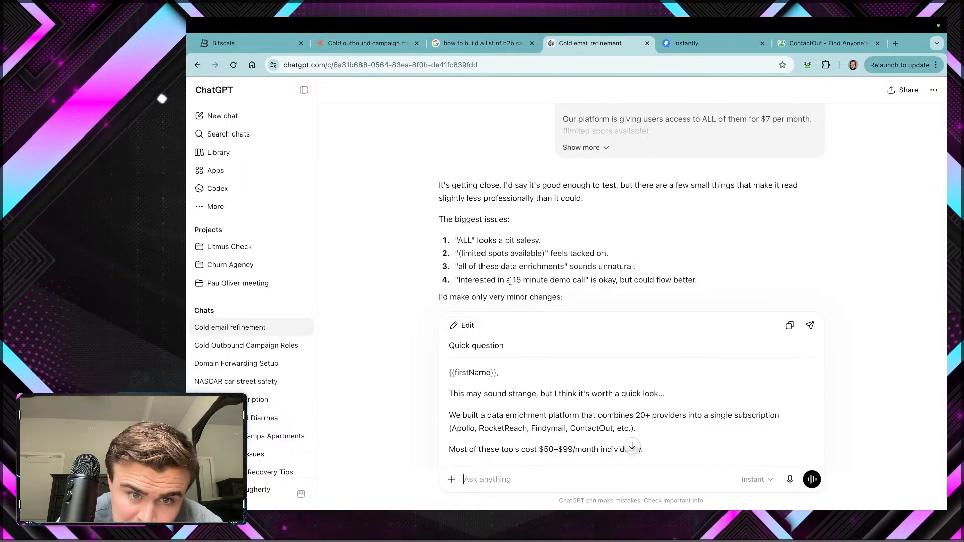
pyautogui.scroll(-3, 507, 241)
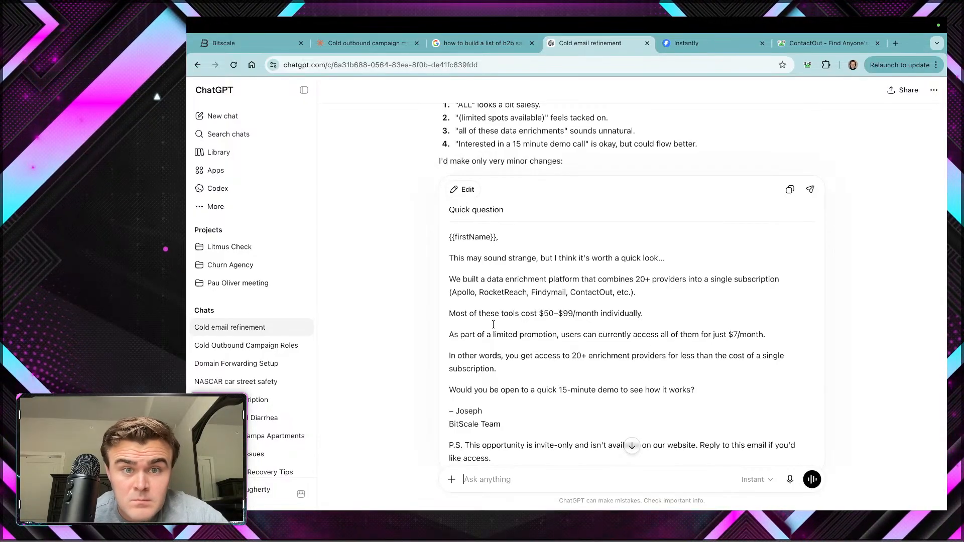
pyautogui.scroll(-1, 493, 324)
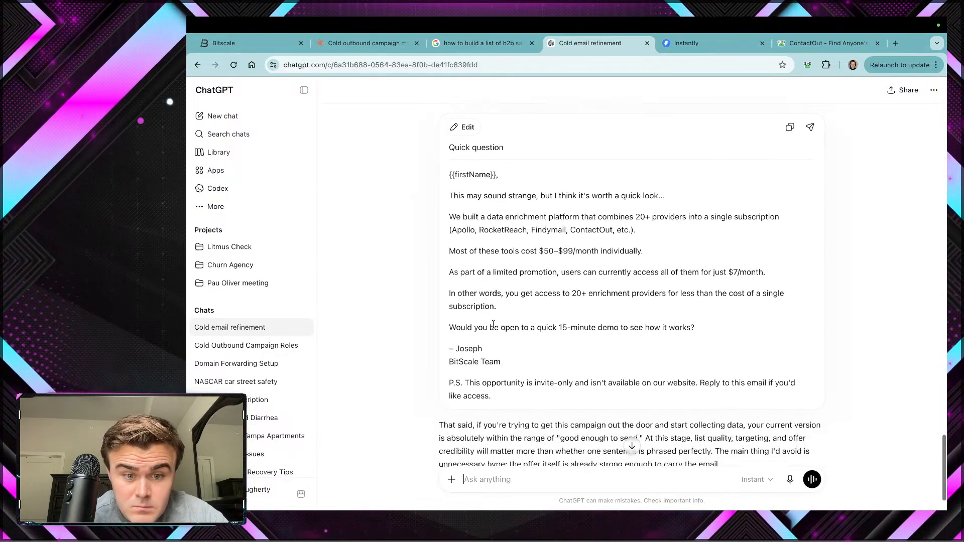
pyautogui.scroll(-1, 518, 320)
pyautogui.scroll(1, 507, 316)
pyautogui.scroll(-1, 504, 315)
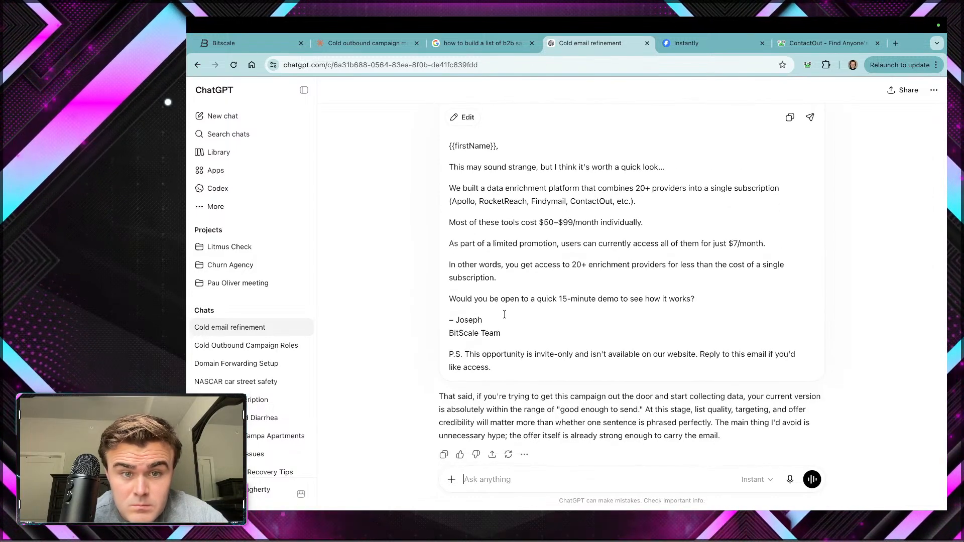
pyautogui.scroll(1, 505, 314)
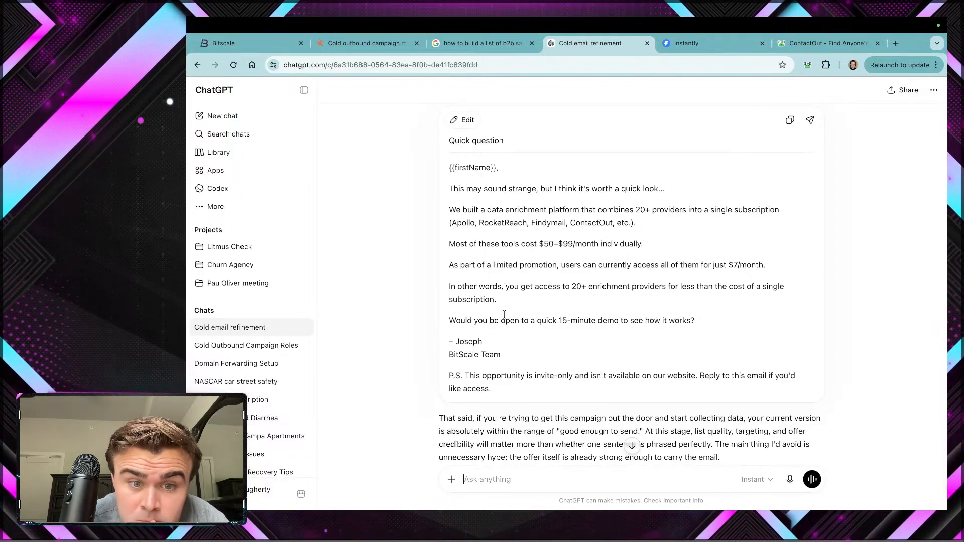
pyautogui.scroll(-1, 502, 342)
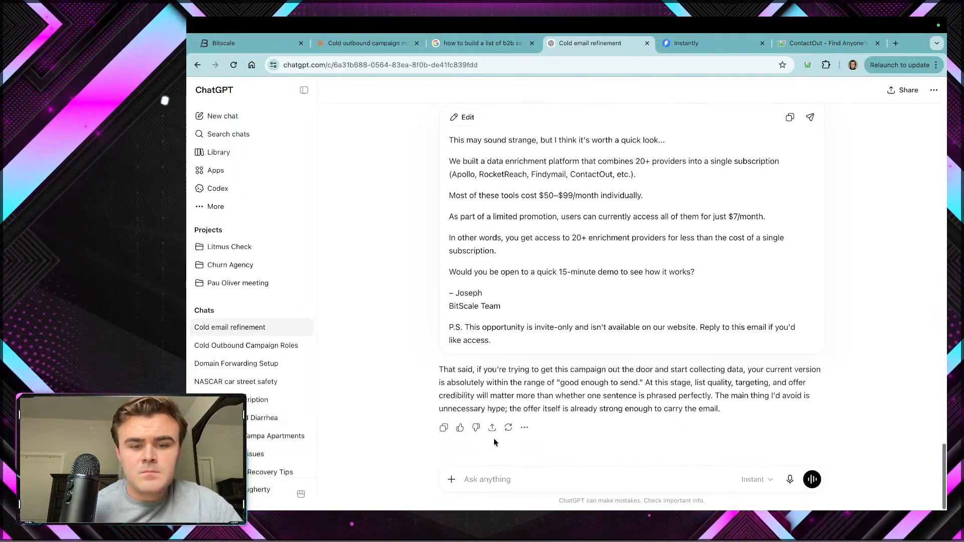
# Step: Send ChatGPT the quoted email again with "this is the current version I want to send. Help me check for possible spam words"
pyautogui.click(492, 480)
pyautogui.hotkey('ctrl', 'v')
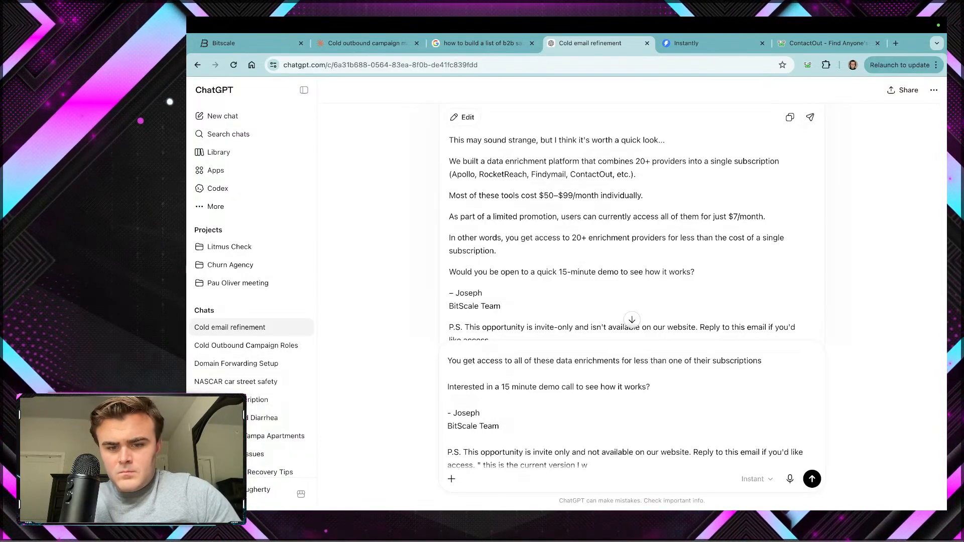
pyautogui.write('. H')
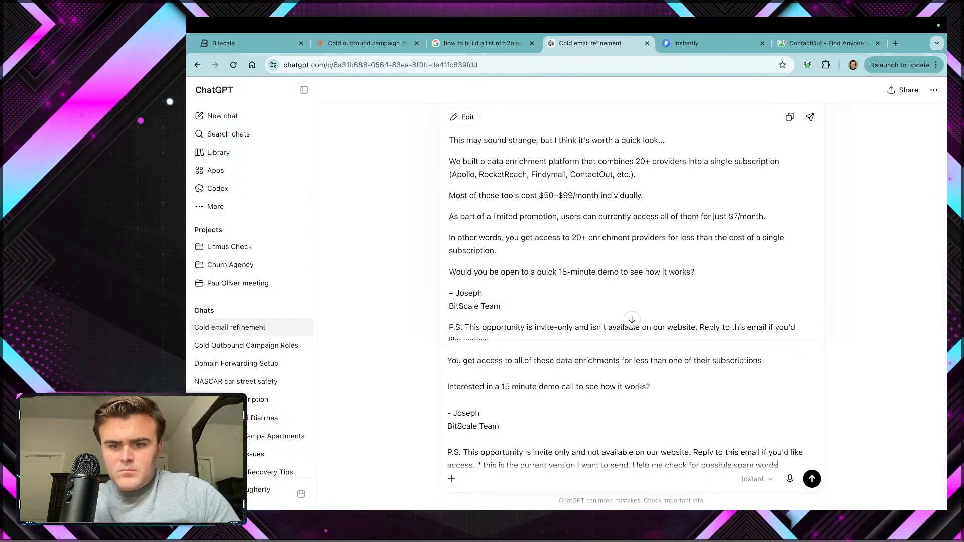
pyautogui.press('Return')
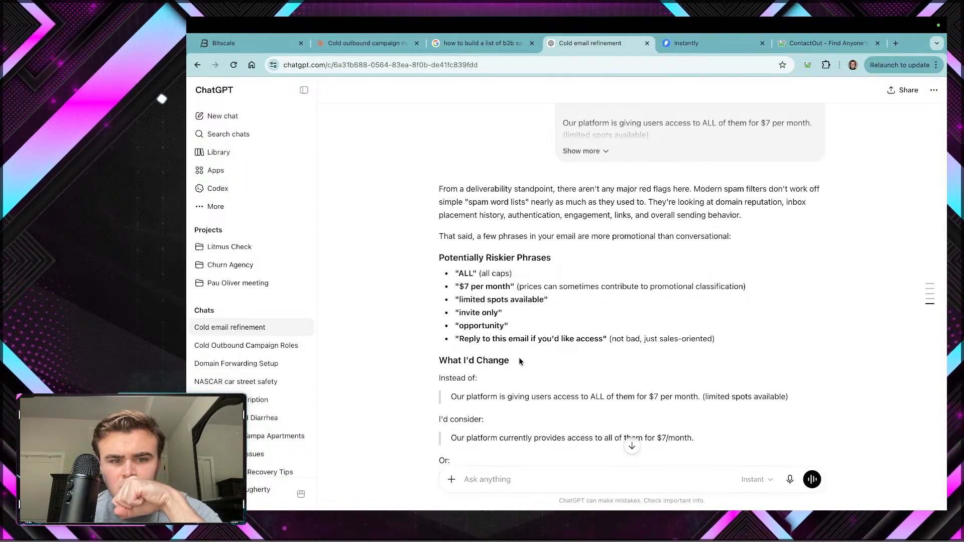
# Step: Examine ChatGPT's riskier phrases, suggested rewordings and deliverability notes for the Step 1 email
pyautogui.scroll(-3, 535, 361)
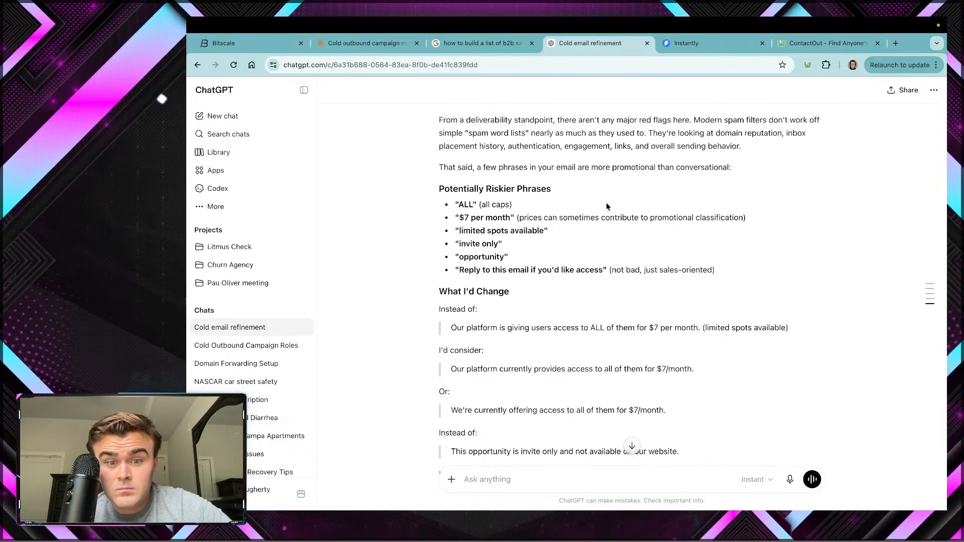
pyautogui.scroll(-2, 577, 348)
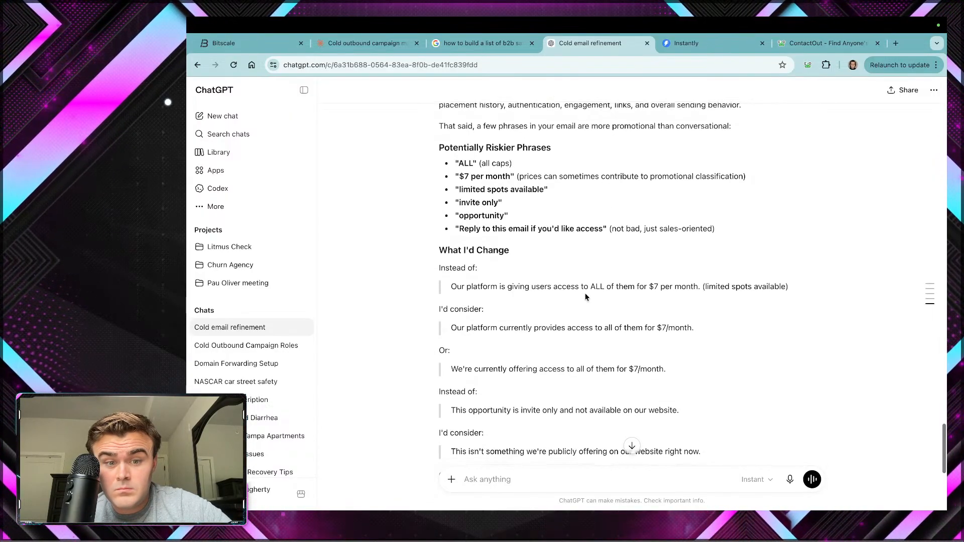
pyautogui.scroll(-1, 577, 348)
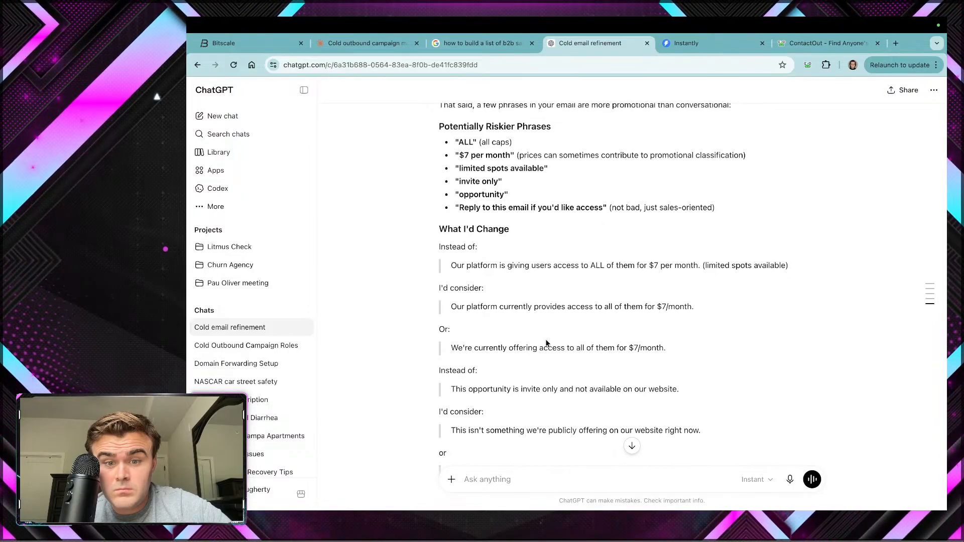
pyautogui.scroll(-1, 635, 365)
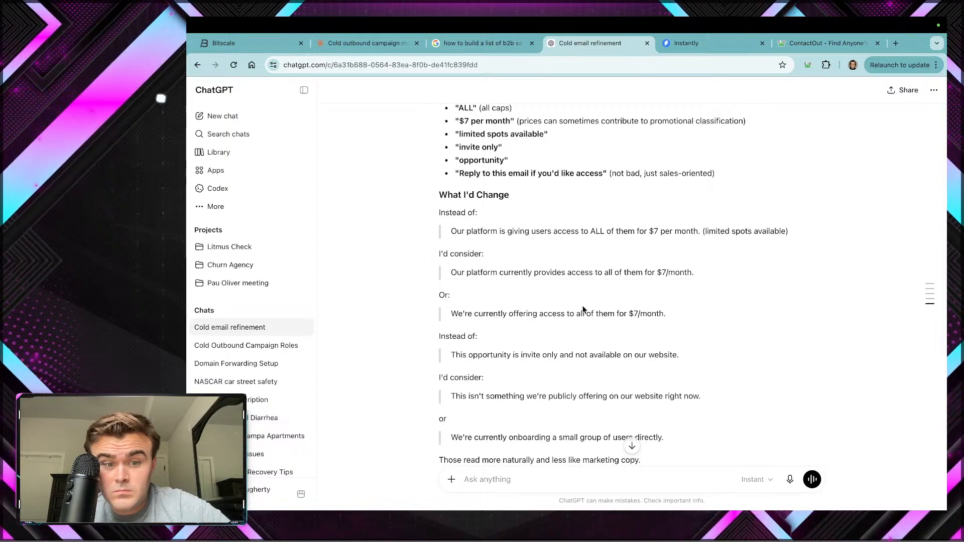
pyautogui.scroll(-1, 582, 309)
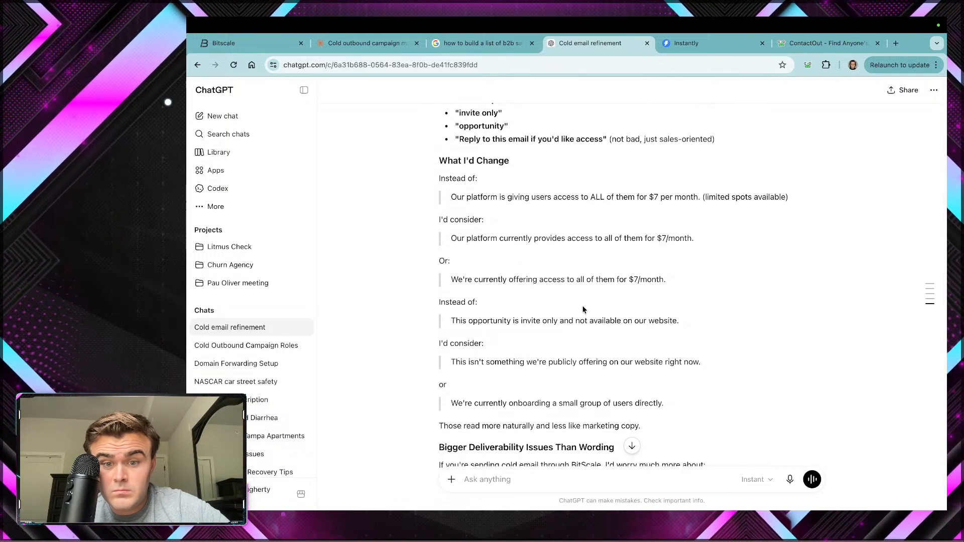
pyautogui.scroll(-3, 628, 224)
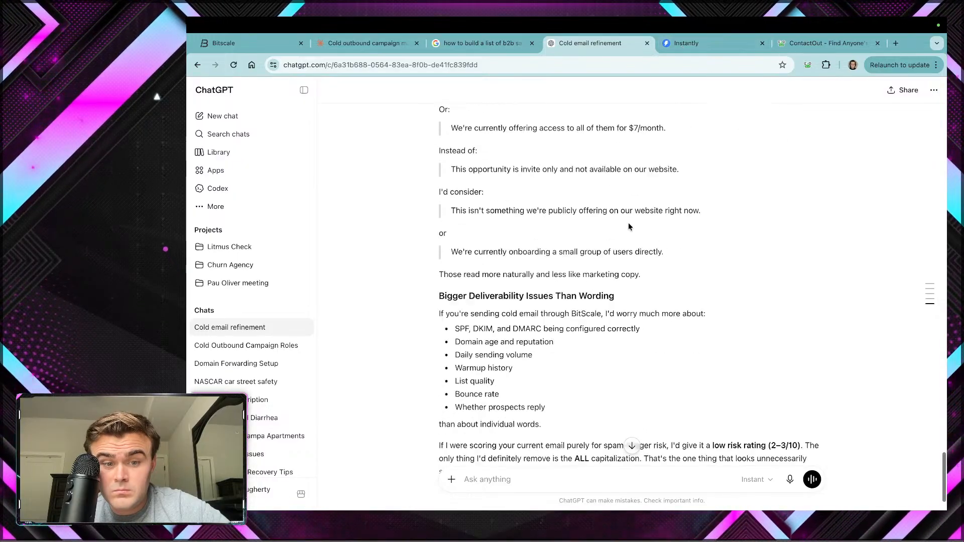
pyautogui.scroll(-1, 628, 223)
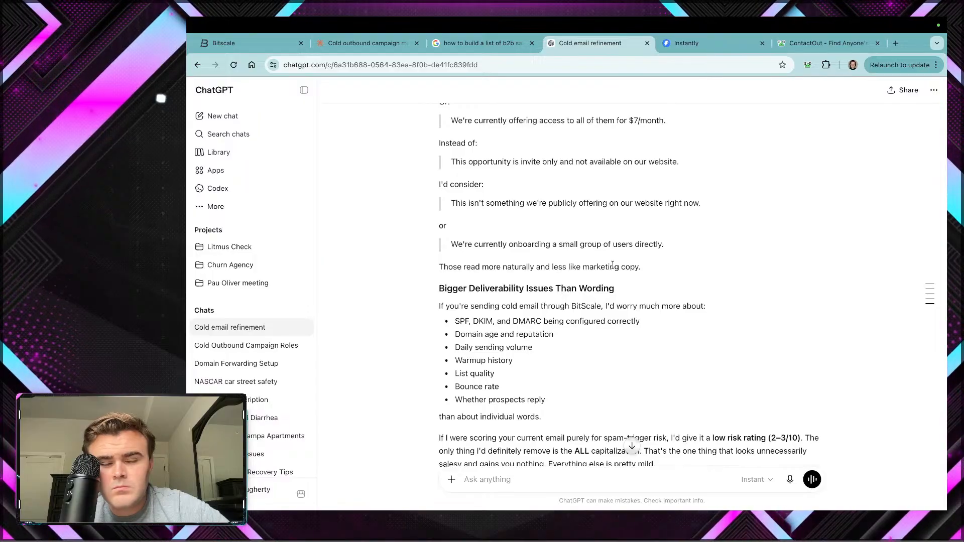
# Step: Following ChatGPT's suggested rewording, change the Step 1 email's P.S. opening in Instantly to "This isn't something we're publicly offering on our website."
pyautogui.scroll(2, 628, 227)
pyautogui.scroll(1, 613, 266)
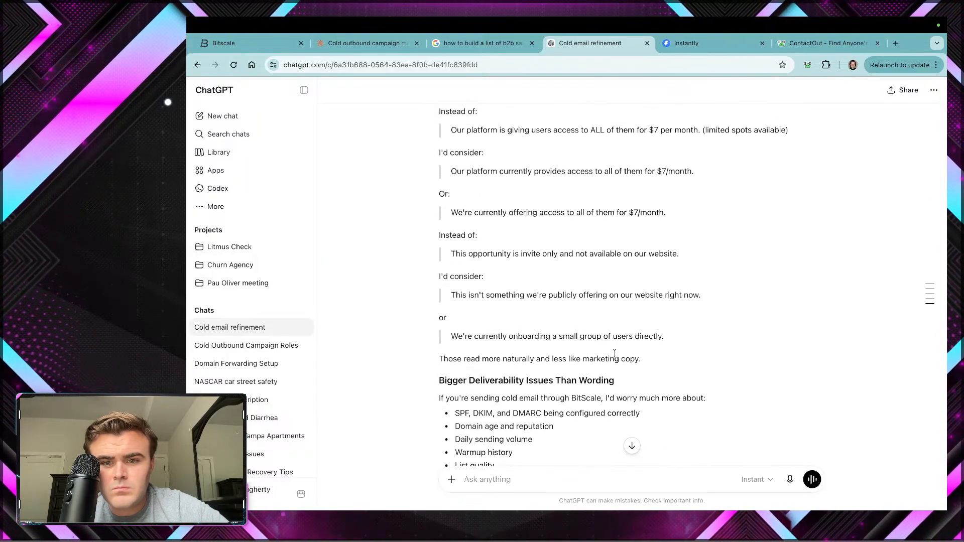
pyautogui.scroll(1, 624, 334)
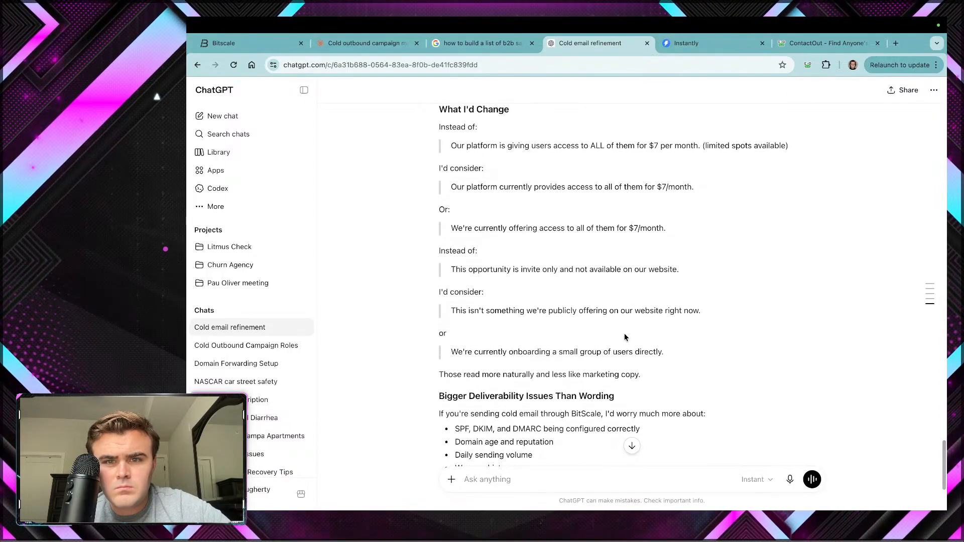
pyautogui.scroll(1, 625, 337)
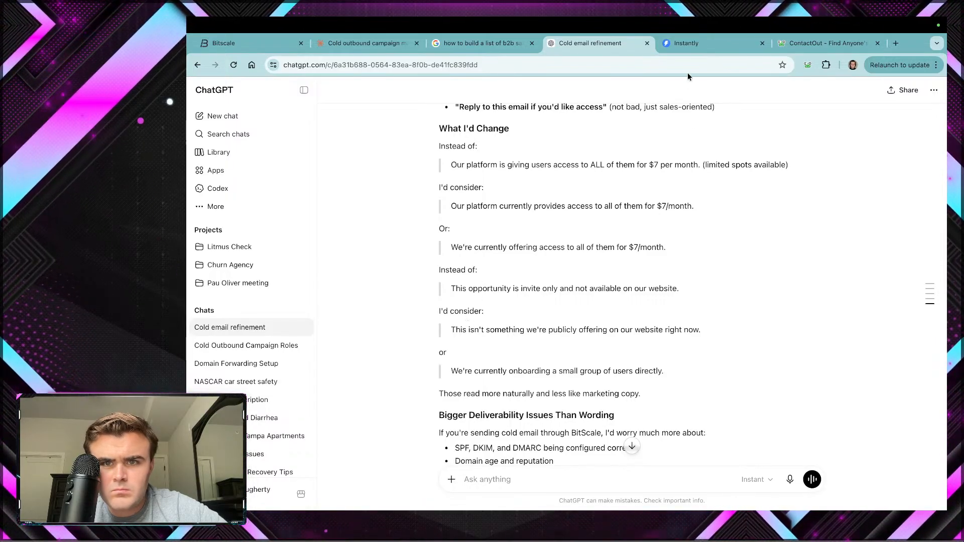
pyautogui.click(686, 45)
pyautogui.scroll(-1, 584, 390)
pyautogui.click(572, 418)
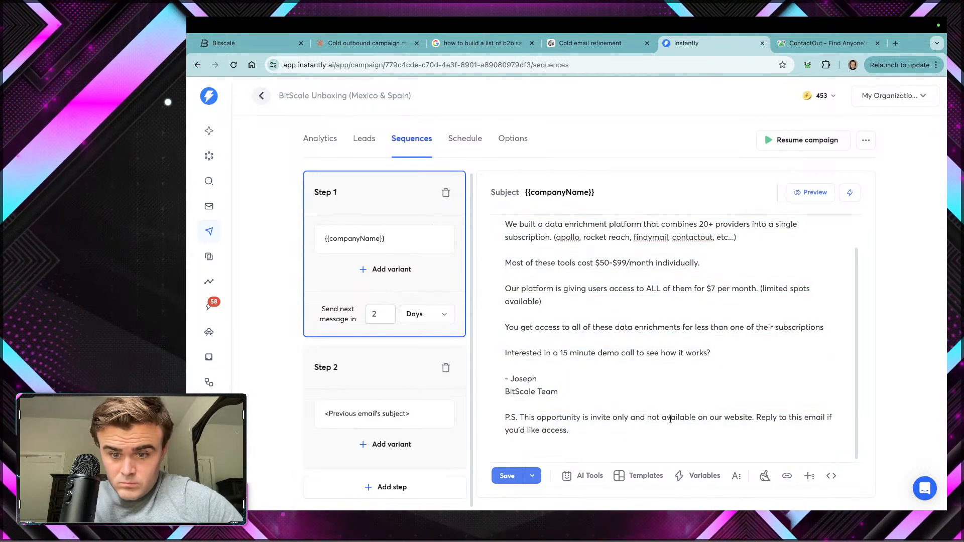
pyautogui.moveTo(696, 418); pyautogui.dragTo(529, 415)
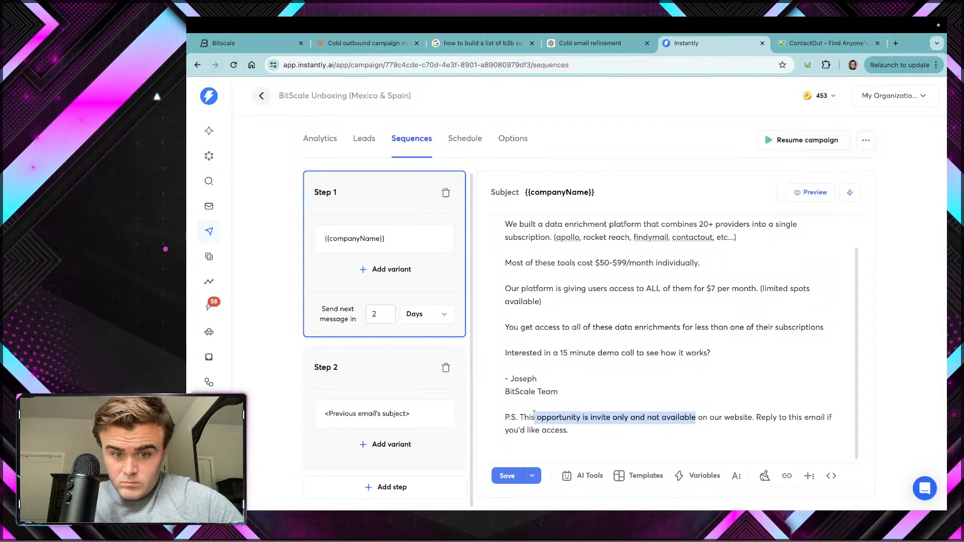
pyautogui.write("isn't something we are")
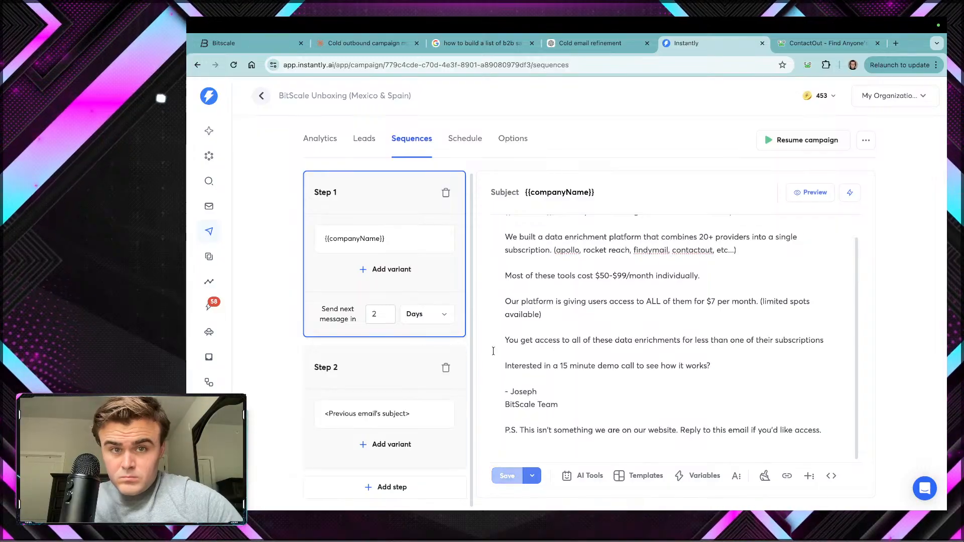
pyautogui.click(590, 43)
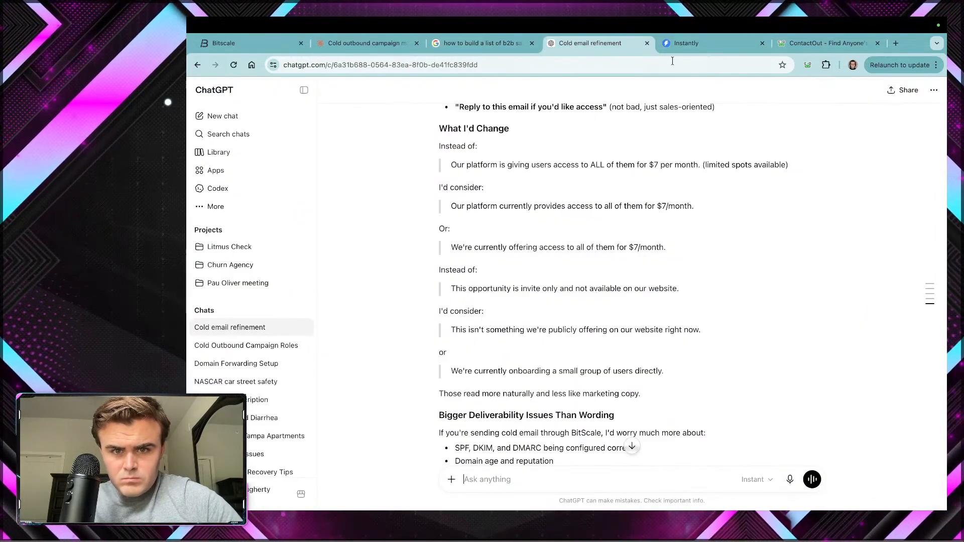
pyautogui.click(684, 43)
pyautogui.press('BackSpace')
pyautogui.press('BackSpace')
pyautogui.press('BackSpace')
pyautogui.press('BackSpace')
pyautogui.write("'re publicly offering")
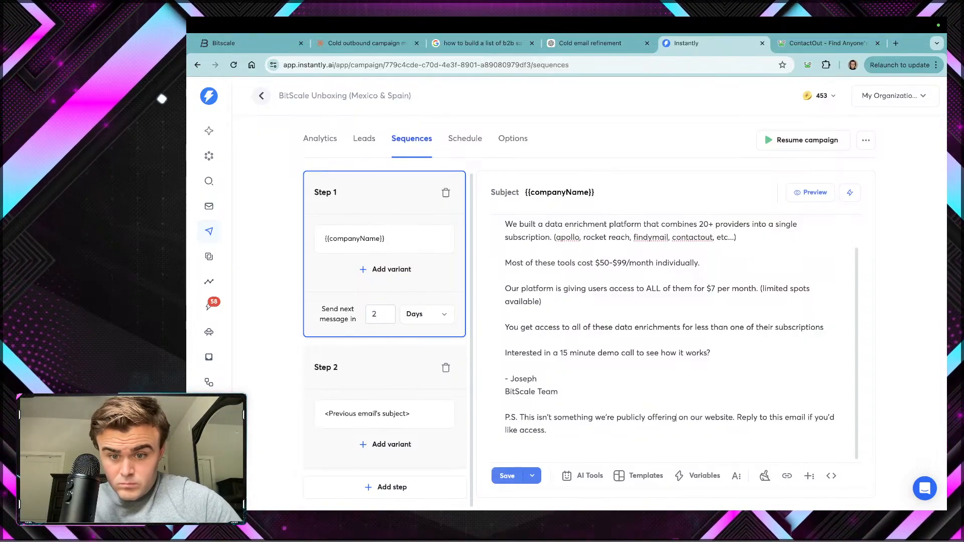
# Step: Insert "It's invite only." in the P.S. before the sentence asking recipients to reply for access
pyautogui.click(735, 418)
pyautogui.write('Invite only')
pyautogui.press('BackSpace')
pyautogui.press('BackSpace')
pyautogui.press('BackSpace')
pyautogui.press('BackSpace')
pyautogui.press('BackSpace')
pyautogui.press('BackSpace')
pyautogui.press('BackSpace')
pyautogui.press('BackSpace')
pyautogui.press('BackSpace')
pyautogui.press('BackSpace')
pyautogui.press('BackSpace')
pyautogui.write("It's invite on")
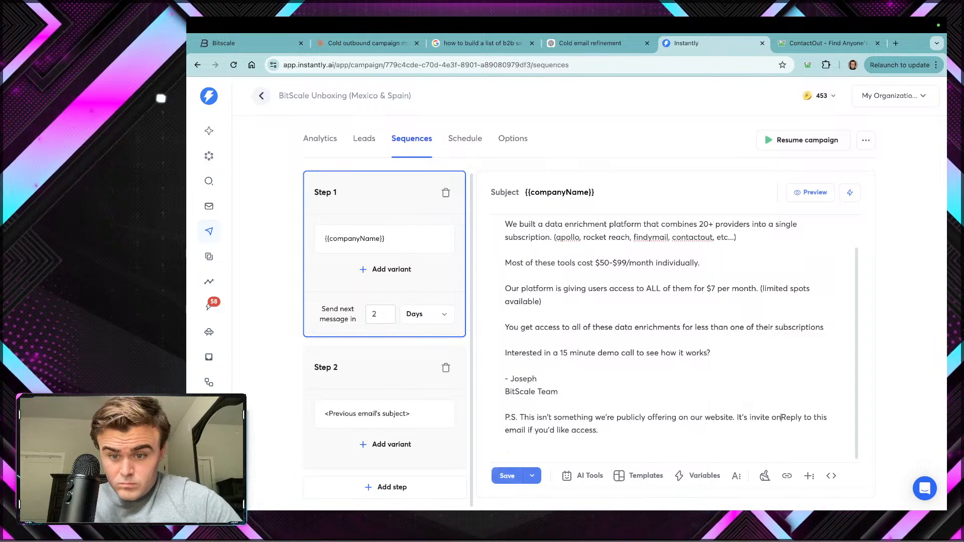
pyautogui.write('ly.')
pyautogui.click(724, 426)
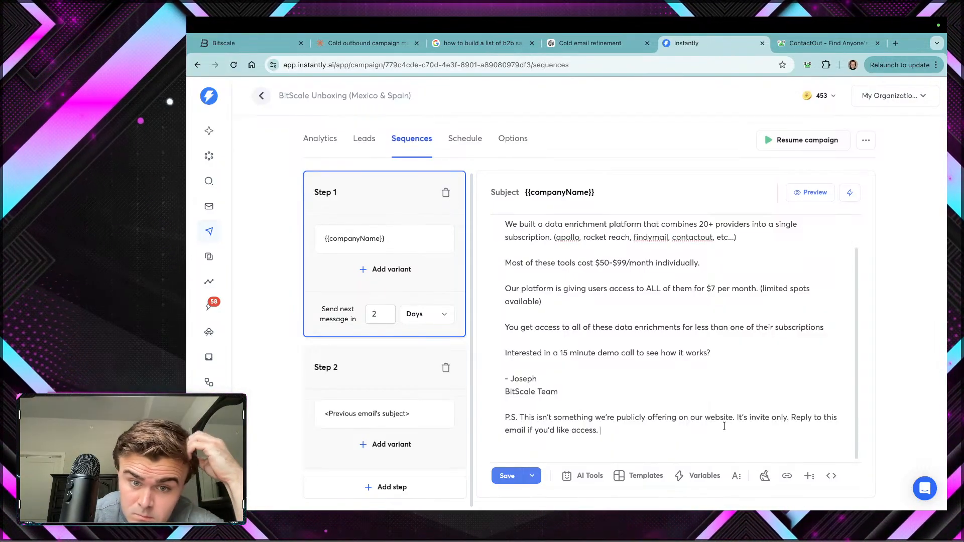
# Step: Remove "(limited spots available)" from the platform pricing line and change the capitalized "ALL" to "all"
pyautogui.scroll(2, 638, 372)
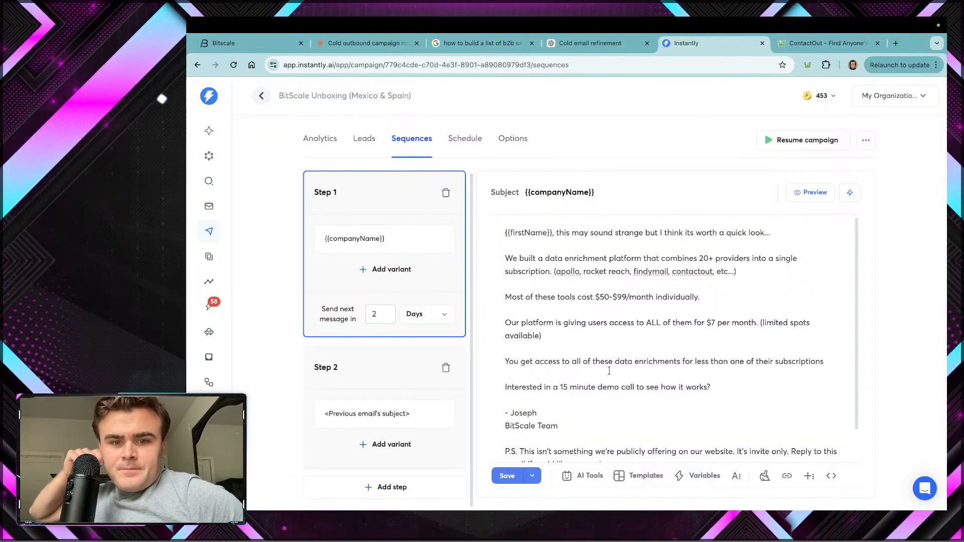
pyautogui.moveTo(544, 338); pyautogui.dragTo(763, 322)
pyautogui.press('BackSpace')
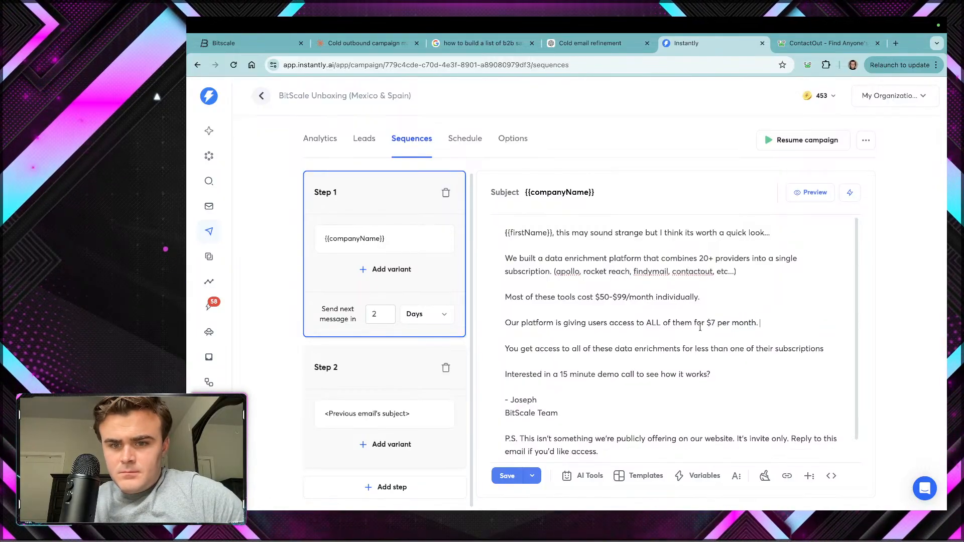
pyautogui.doubleClick(653, 323)
pyautogui.write('all')
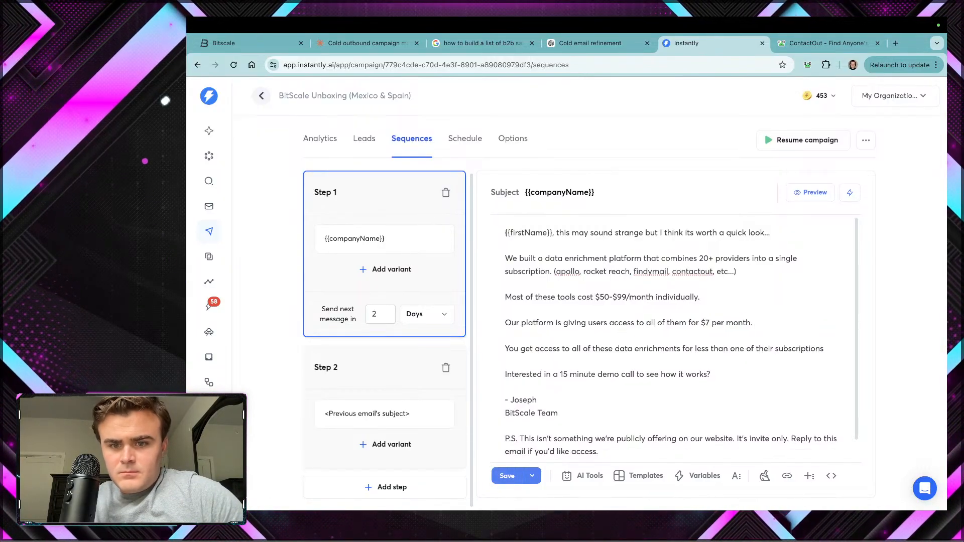
# Step: Shorten the price in the platform line to "$7/month" and save the Step 1 email
pyautogui.click(726, 322)
pyautogui.press('BackSpace')
pyautogui.press('BackSpace')
pyautogui.press('BackSpace')
pyautogui.press('BackSpace')
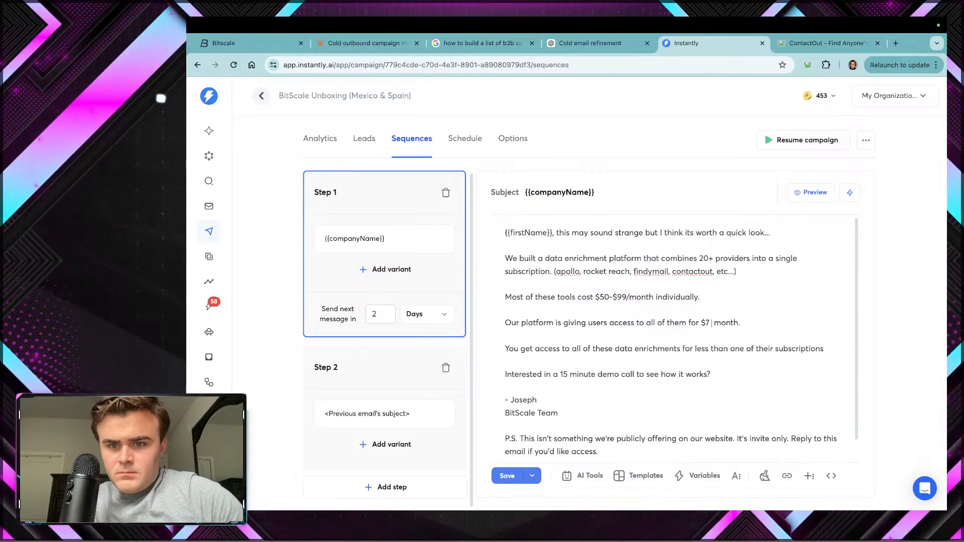
pyautogui.write('/')
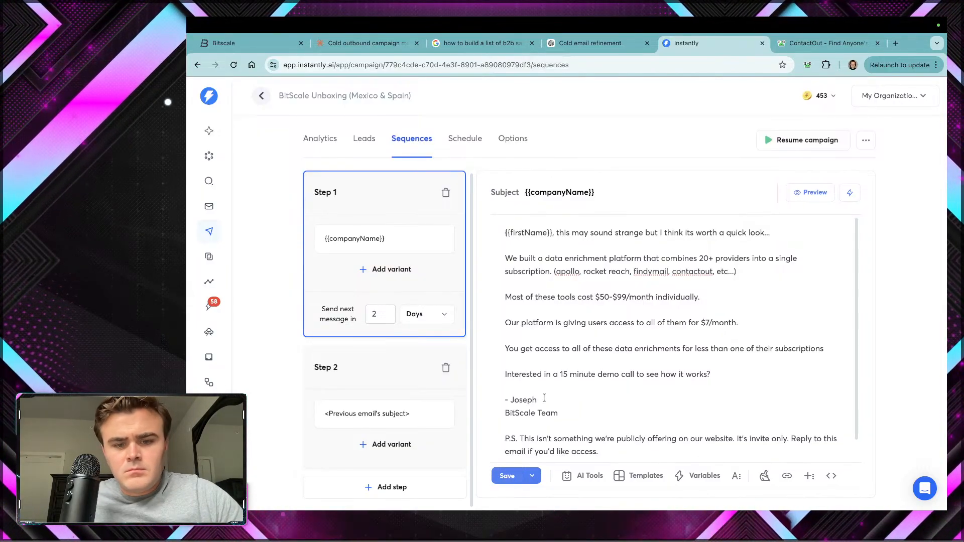
pyautogui.click(502, 476)
# Step: Compare the Step 1 email in Instantly with the suggested rewordings in the ChatGPT conversation
pyautogui.click(578, 43)
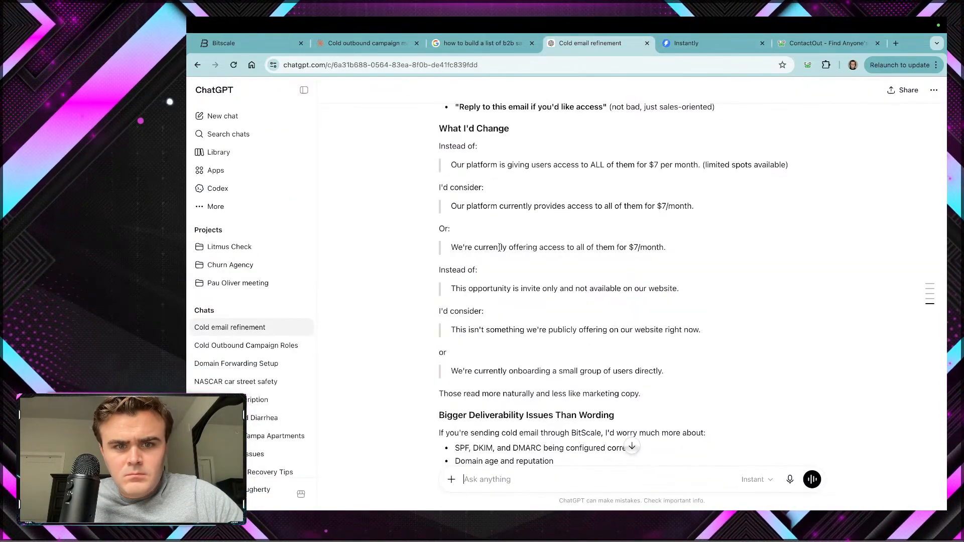
pyautogui.click(698, 46)
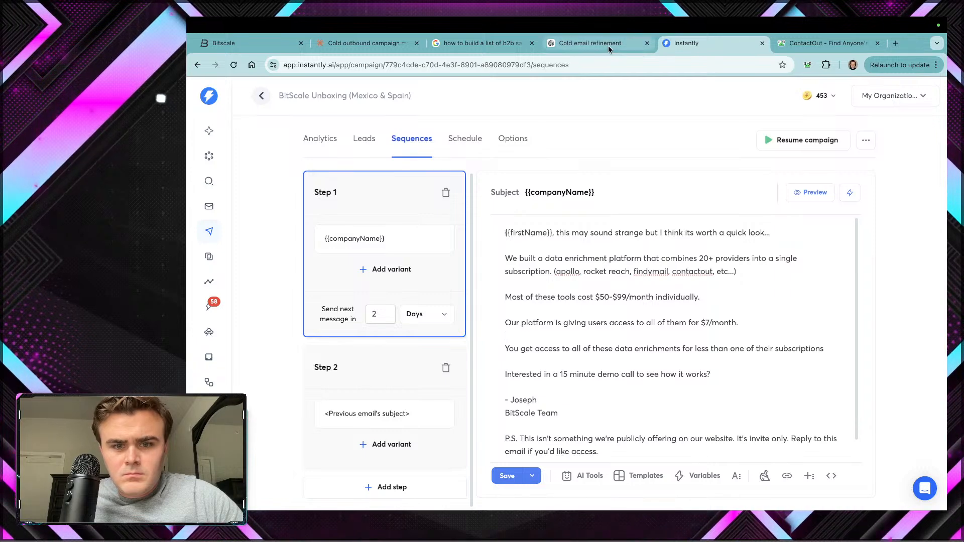
pyautogui.click(602, 44)
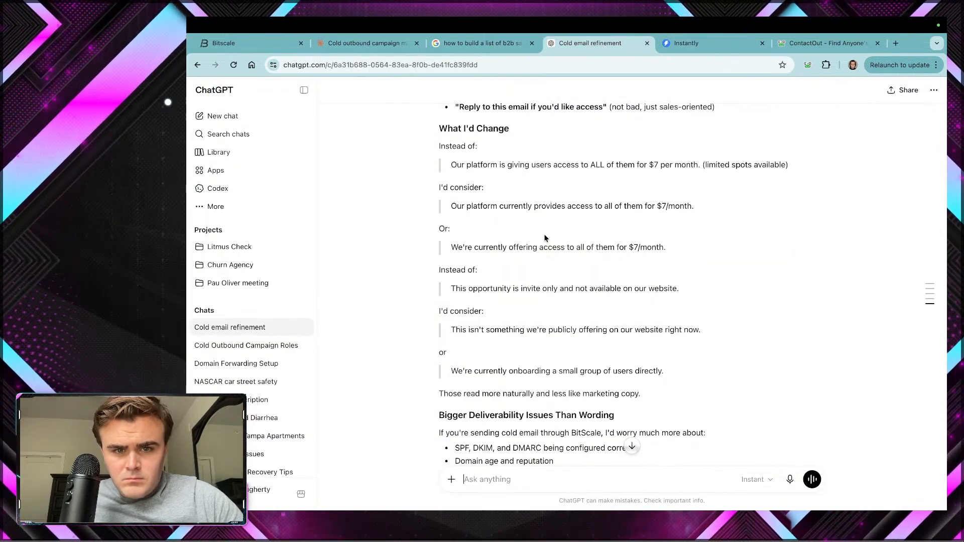
pyautogui.click(692, 44)
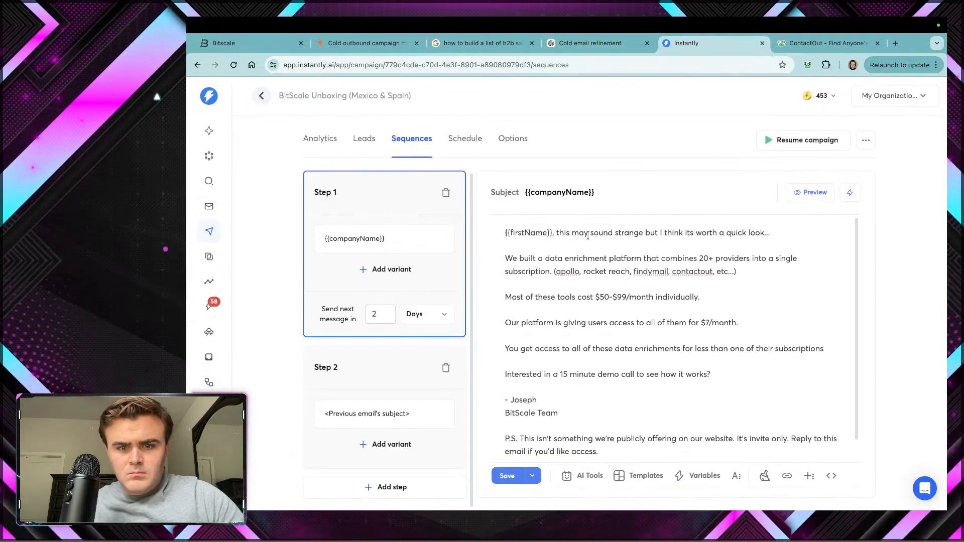
# Step: In the email's $7/month sentence, replace "is giving" with "currently provides"
pyautogui.doubleClick(574, 323)
pyautogui.press('BackSpace')
pyautogui.press('BackSpace')
pyautogui.press('BackSpace')
pyautogui.press('BackSpace')
pyautogui.press('BackSpace')
pyautogui.write('curretnl')
pyautogui.press('BackSpace')
pyautogui.press('BackSpace')
pyautogui.press('BackSpace')
pyautogui.write('ntly provides')
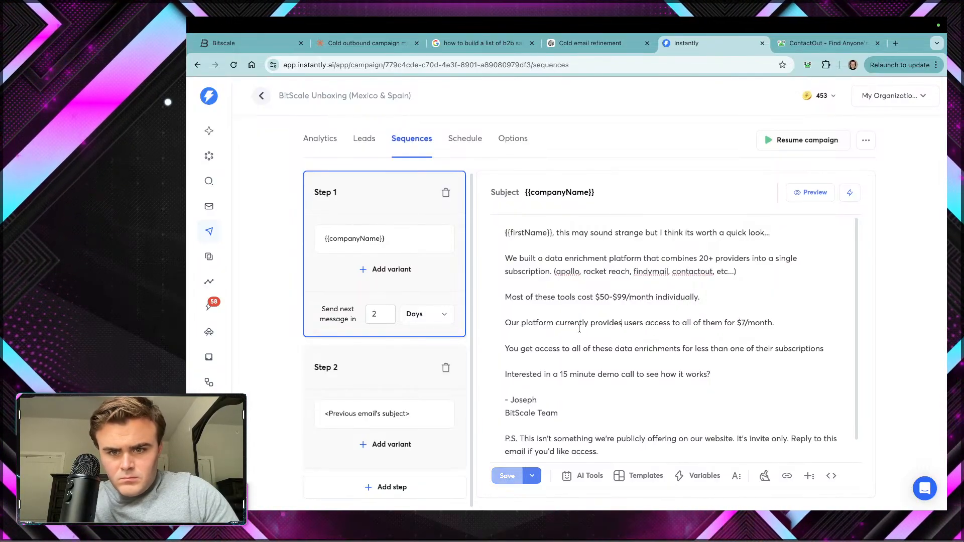
# Step: Remove the word "users" from the $7/month sentence and end the sentence about subscriptions with a period
pyautogui.doubleClick(629, 324)
pyautogui.press('BackSpace')
pyautogui.click(618, 335)
pyautogui.click(624, 328)
pyautogui.press('BackSpace')
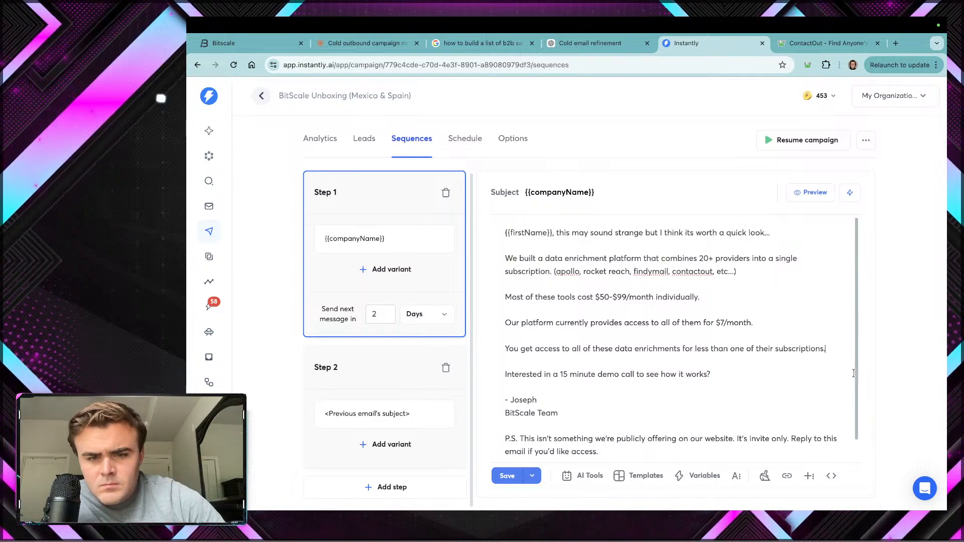
# Step: Check the risky phrases listed in ChatGPT, and in Instantly reword the P.S. invite-only sentence to "It's only through invites."
pyautogui.click(590, 43)
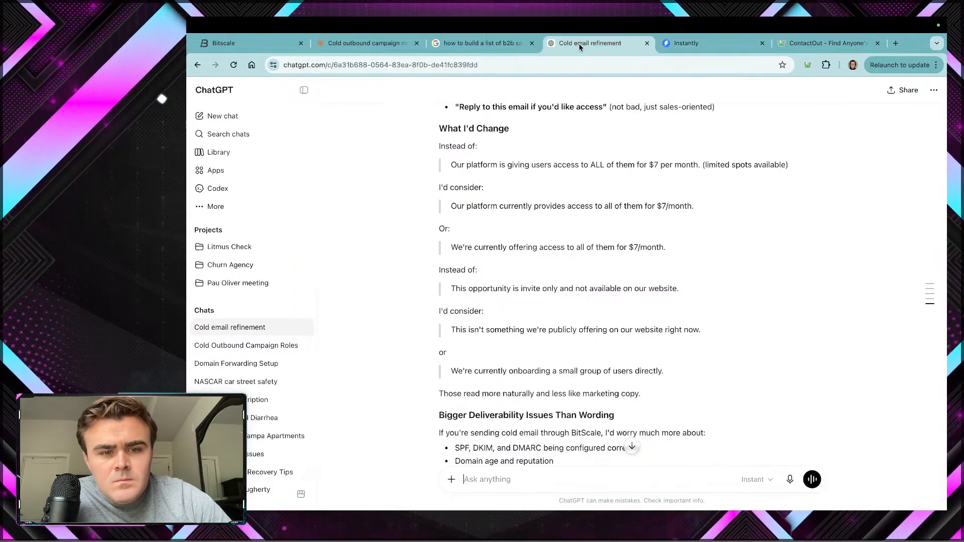
pyautogui.scroll(-3, 515, 327)
pyautogui.scroll(5, 515, 326)
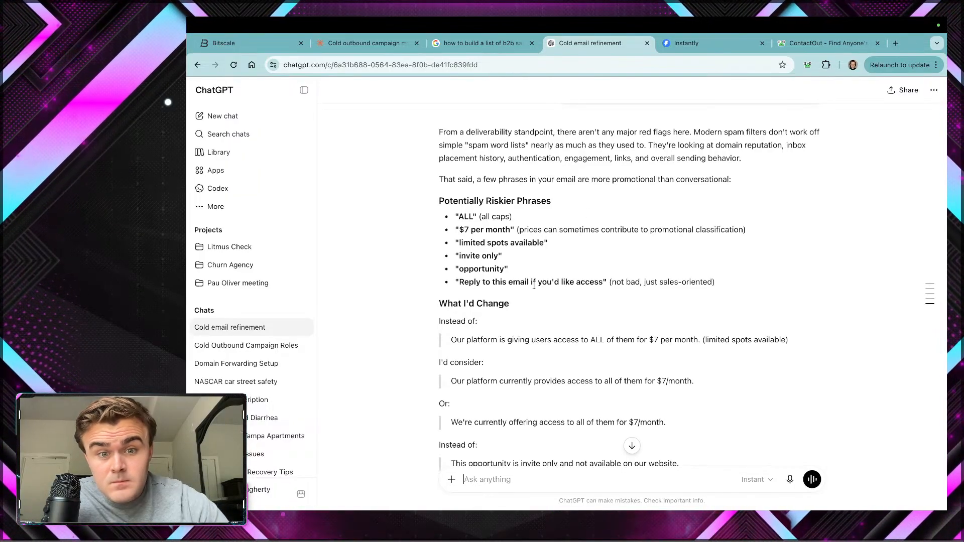
pyautogui.click(674, 46)
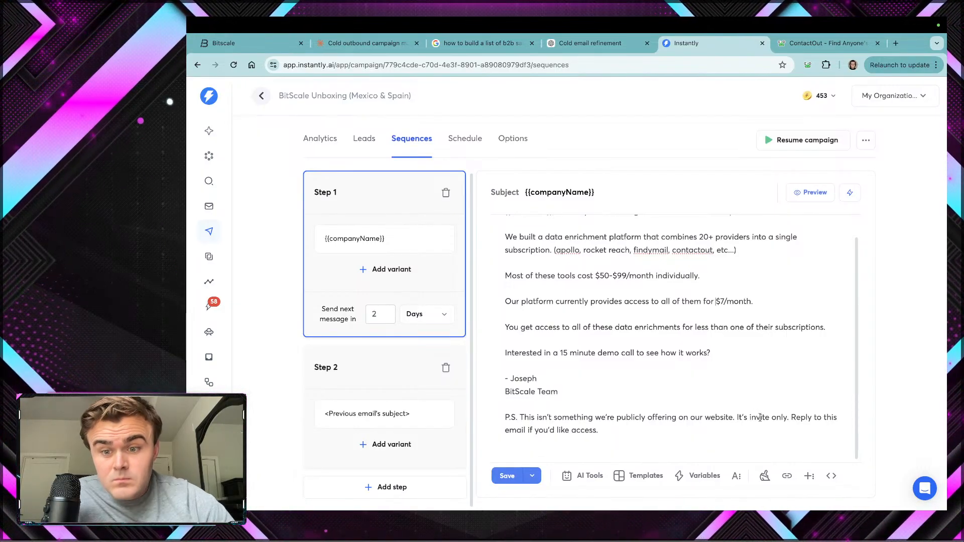
pyautogui.press('BackSpace')
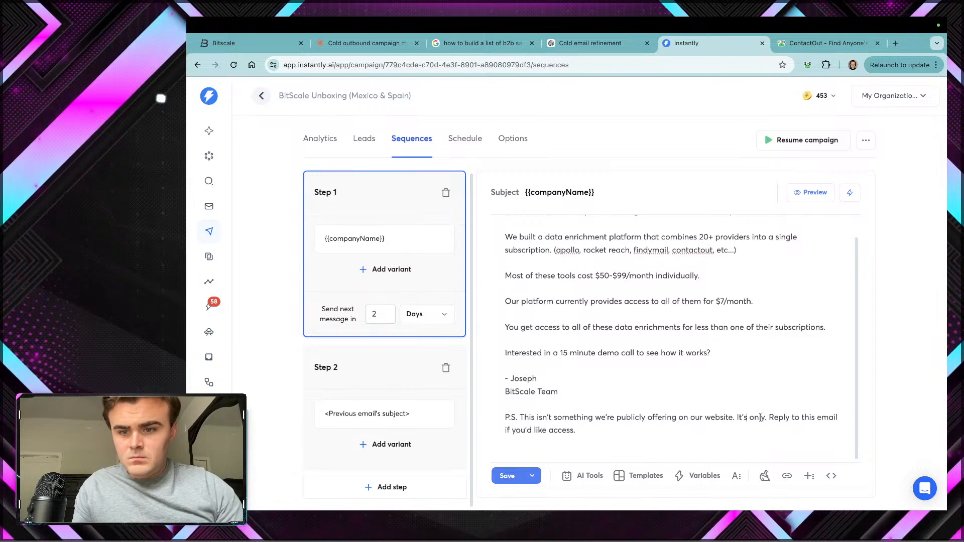
pyautogui.write('through ')
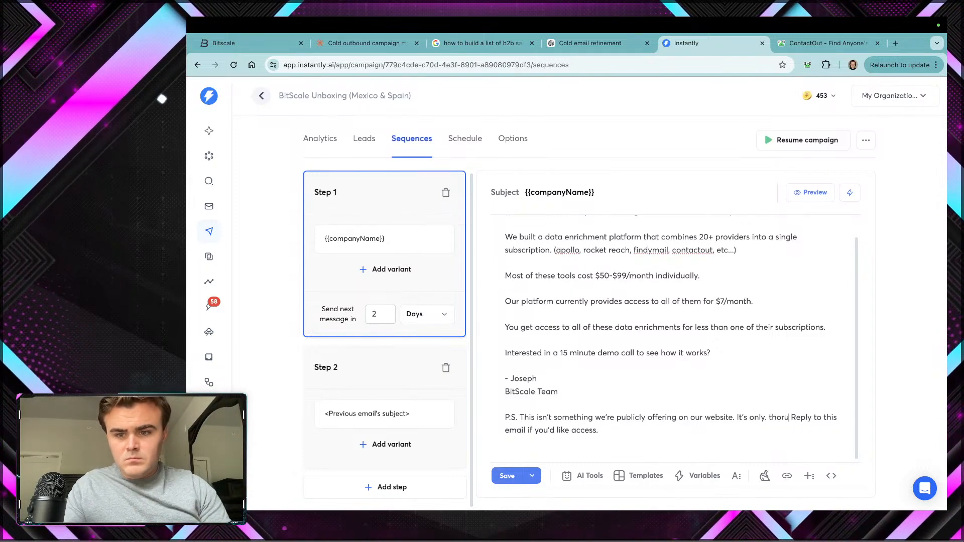
pyautogui.write('invites.')
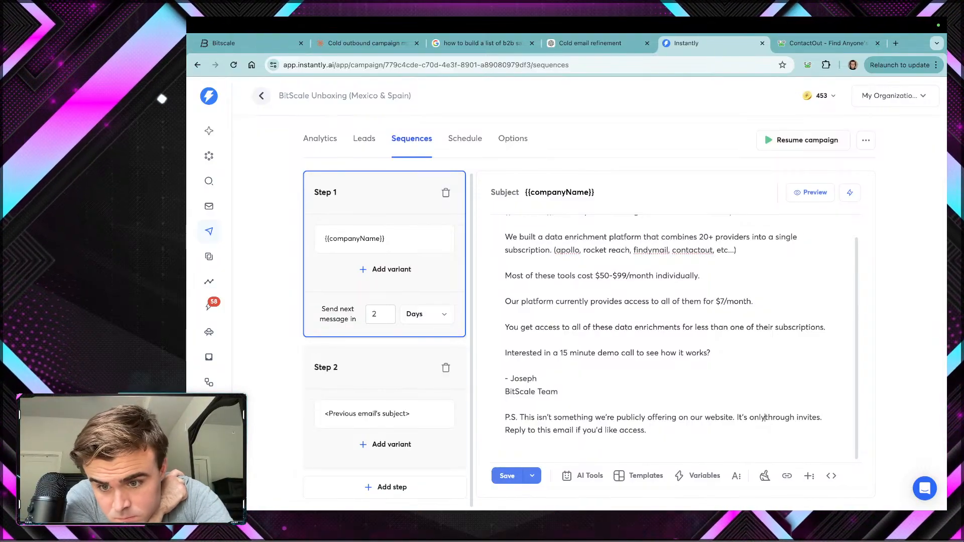
pyautogui.click(765, 417)
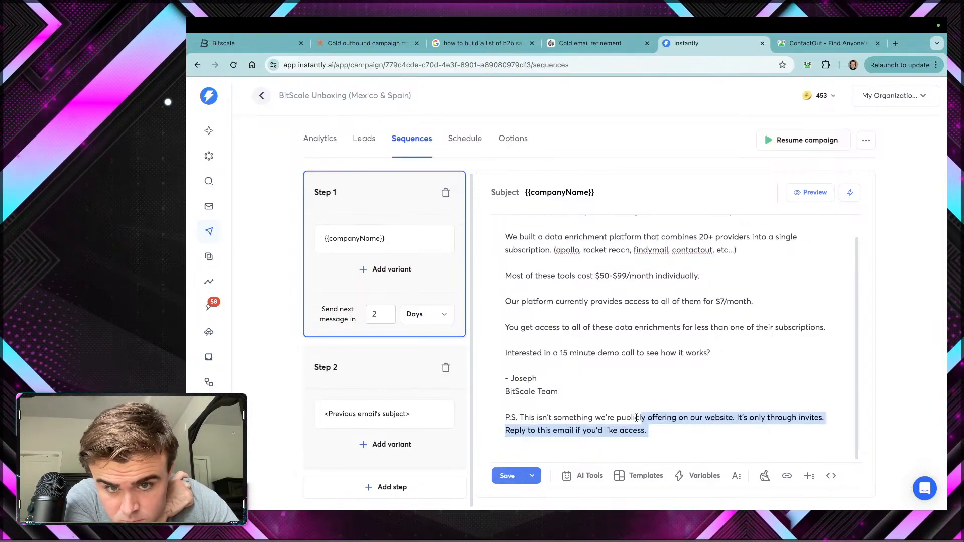
# Step: Copy the whole Step 1 email body and send it to ChatGPT with the question "is this better"
pyautogui.moveTo(648, 430); pyautogui.dragTo(483, 188)
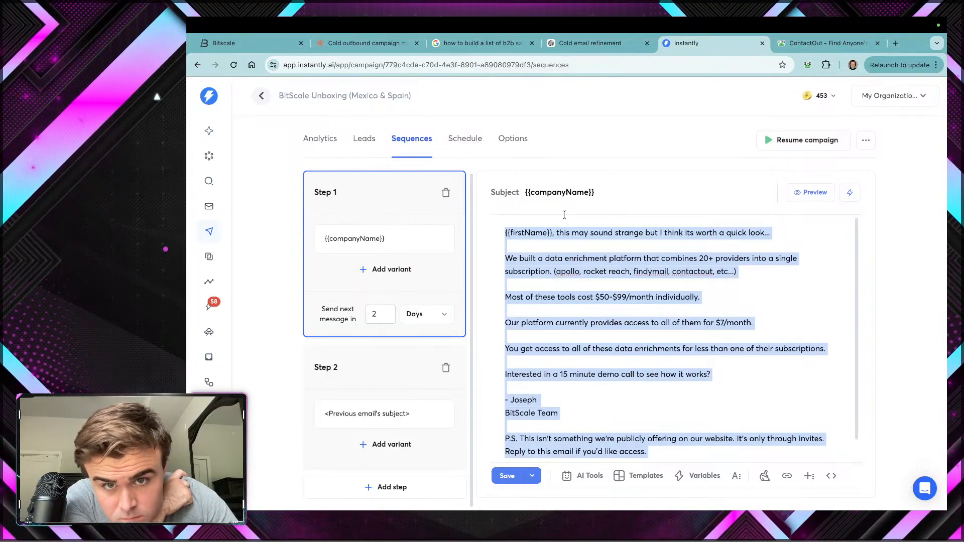
pyautogui.click(585, 43)
pyautogui.write('is this better')
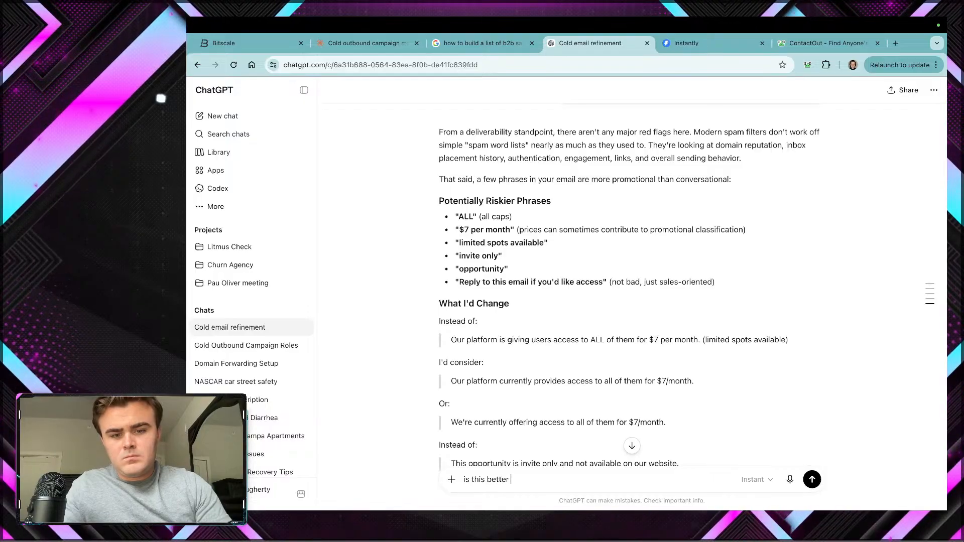
pyautogui.write(' "')
pyautogui.press('super+v')
pyautogui.press('Return')
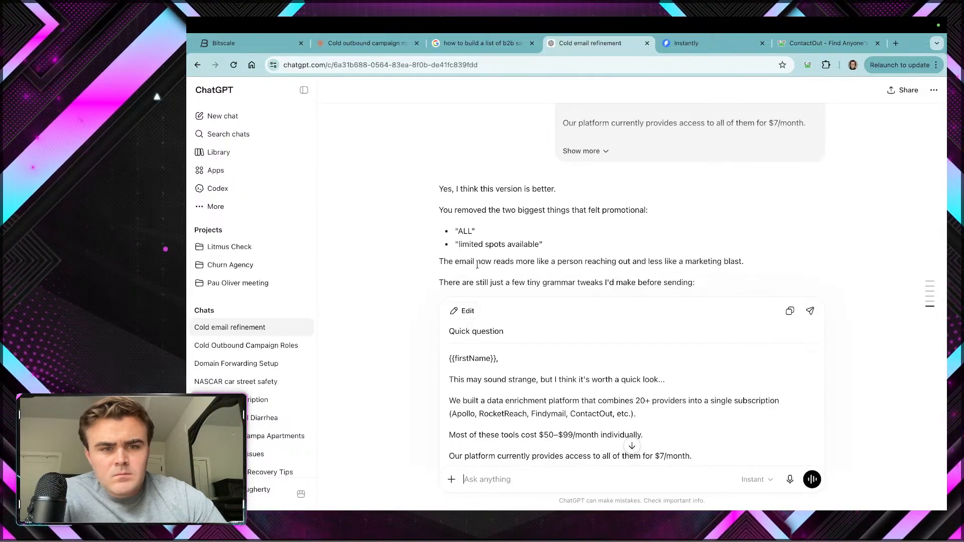
# Step: Review ChatGPT's revision, and in Instantly's "You get access to" sentence insert "20+" before "all" and remove "of these"
pyautogui.scroll(-2, 477, 265)
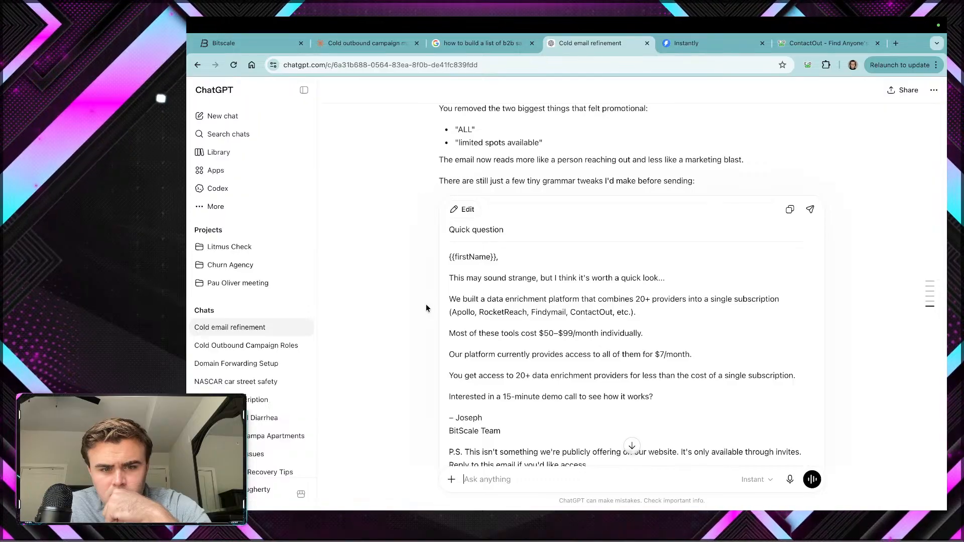
pyautogui.scroll(-5, 426, 308)
pyautogui.scroll(1, 426, 306)
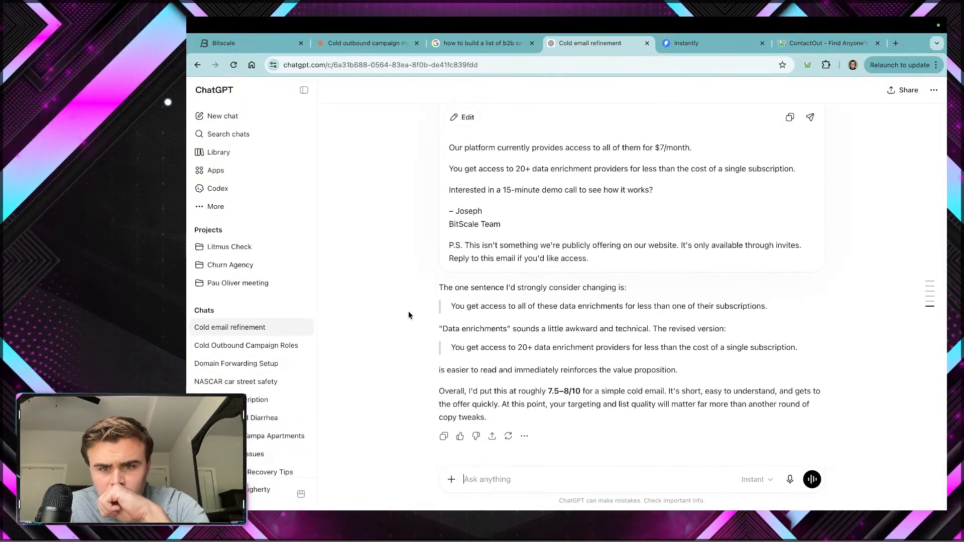
pyautogui.scroll(2, 408, 314)
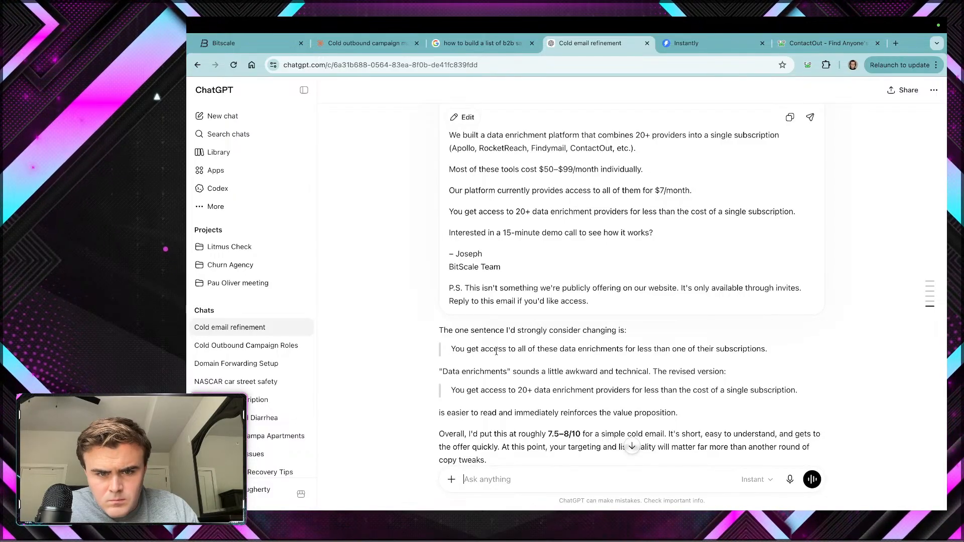
pyautogui.hotkey('ctrl', 'Tab')
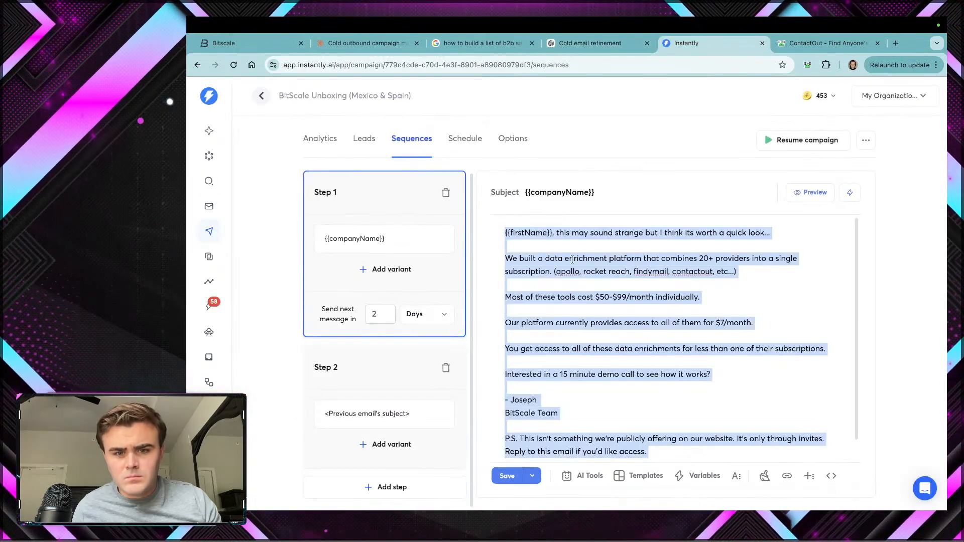
pyautogui.click(564, 358)
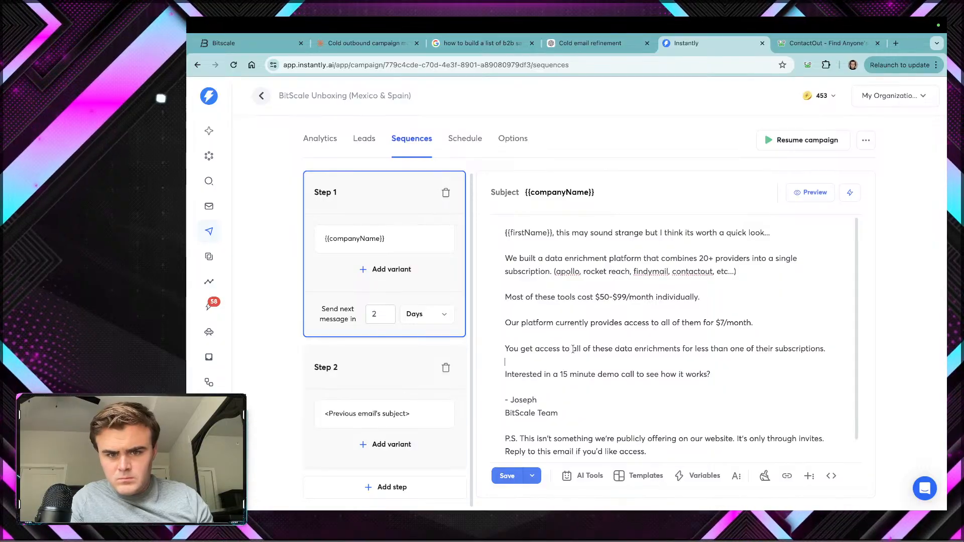
pyautogui.click(573, 349)
pyautogui.write('20+')
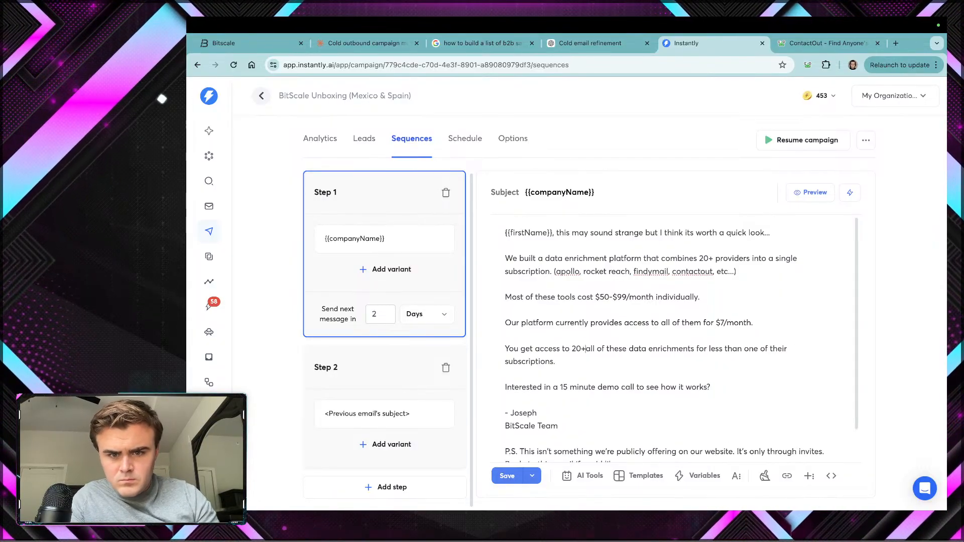
pyautogui.click(627, 349)
pyautogui.press('BackSpace')
pyautogui.press('BackSpace')
pyautogui.press('BackSpace')
pyautogui.press('BackSpace')
pyautogui.press('BackSpace')
pyautogui.press('BackSpace')
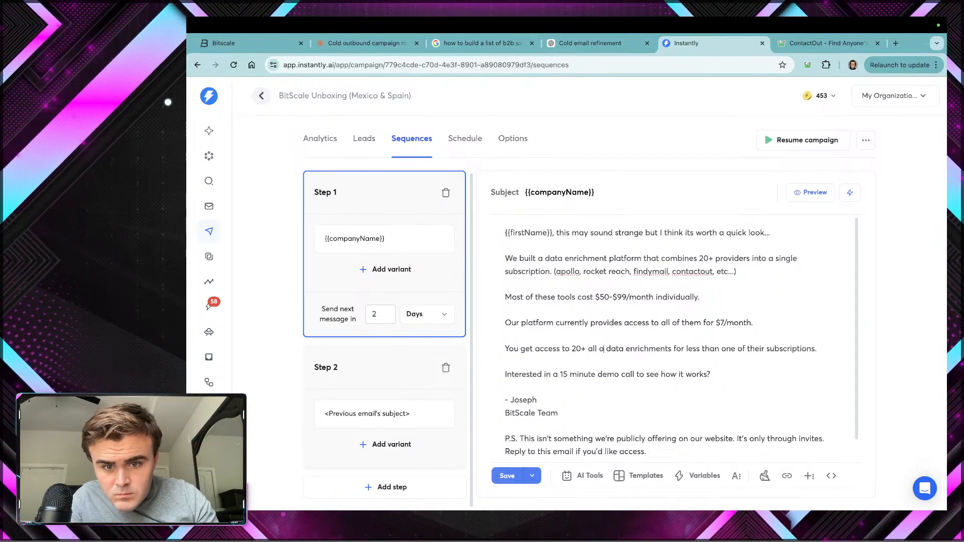
pyautogui.press('BackSpace')
pyautogui.press('BackSpace')
pyautogui.press('BackSpace')
# Step: Change "data enrichments" to "data enrichment providers" in the "You get access to" sentence
pyautogui.click(664, 349)
pyautogui.press('BackSpace')
pyautogui.write('providers')
pyautogui.press('End')
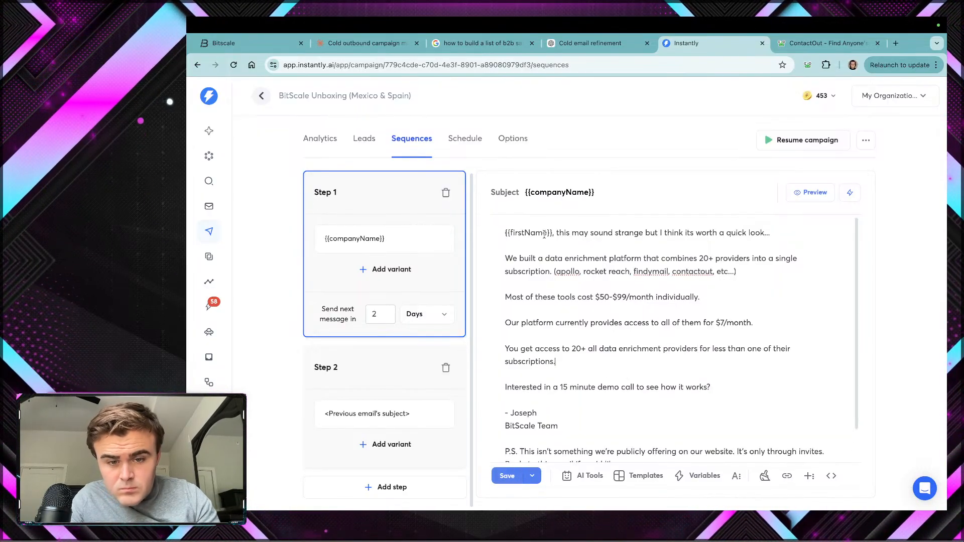
# Step: Following ChatGPT's suggested wording, change the sentence's ending in Instantly to "less than the cost of a single subscription."
pyautogui.click(590, 43)
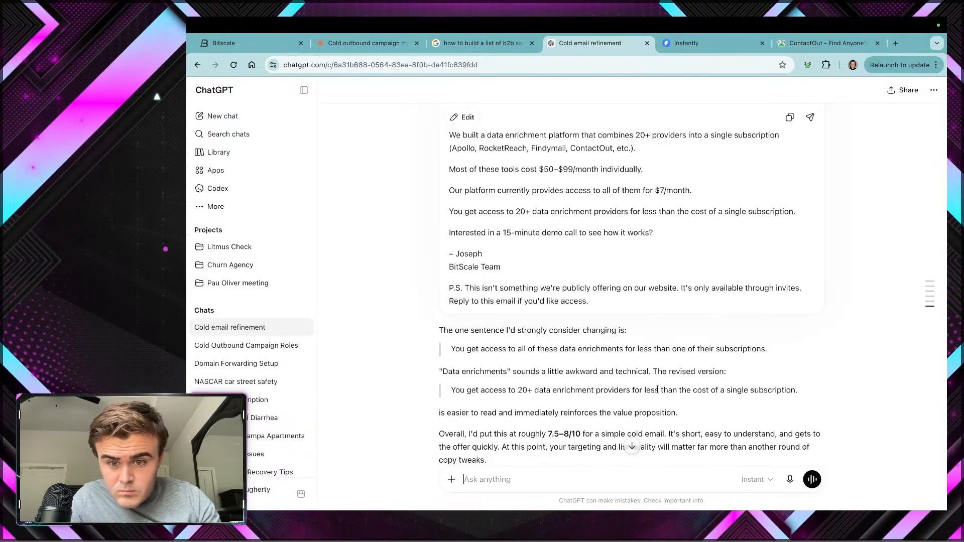
pyautogui.click(675, 50)
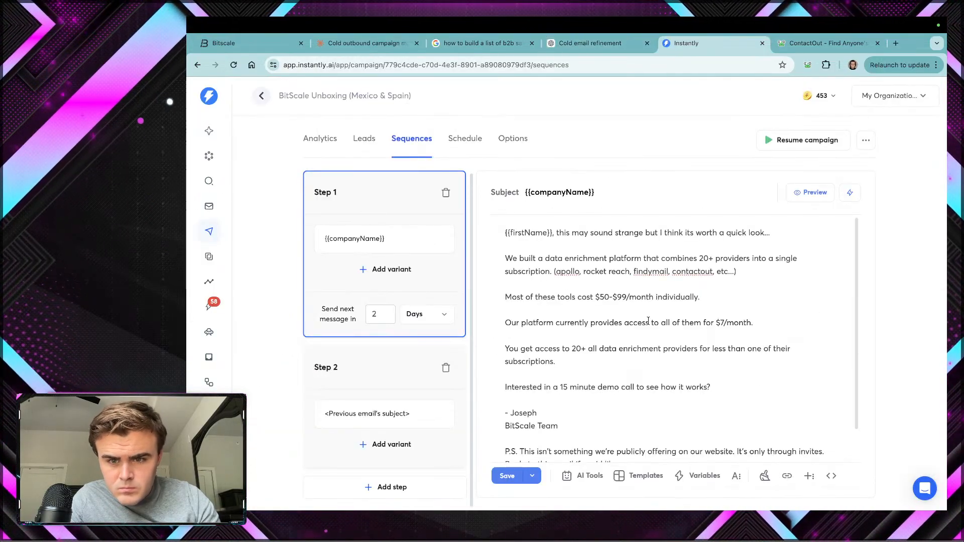
pyautogui.doubleClick(754, 348)
pyautogui.write('the cost')
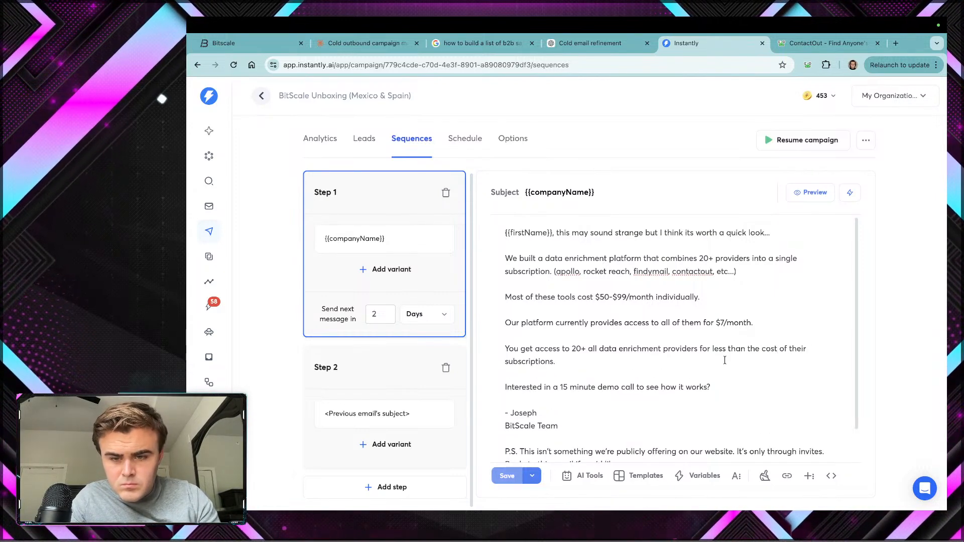
pyautogui.doubleClick(793, 351)
pyautogui.press('BackSpace')
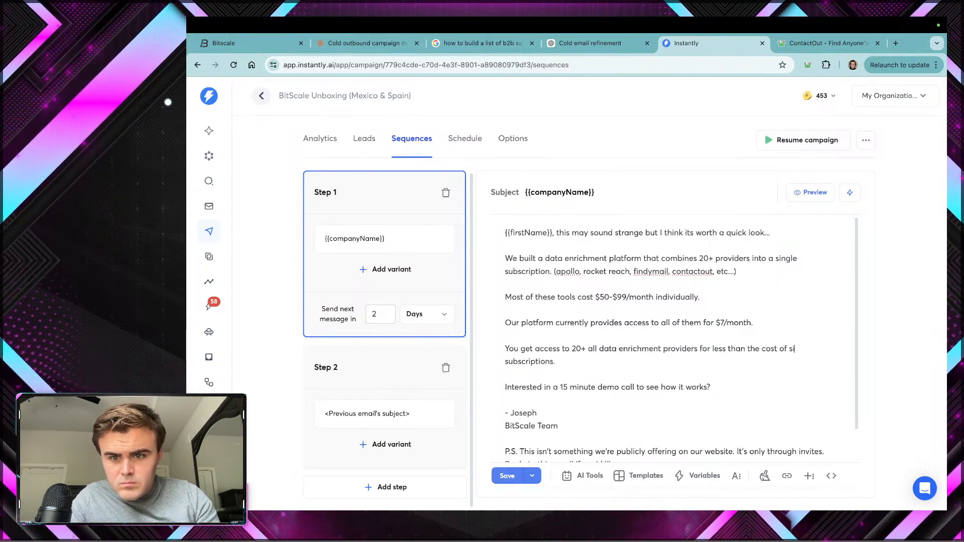
pyautogui.write('a single')
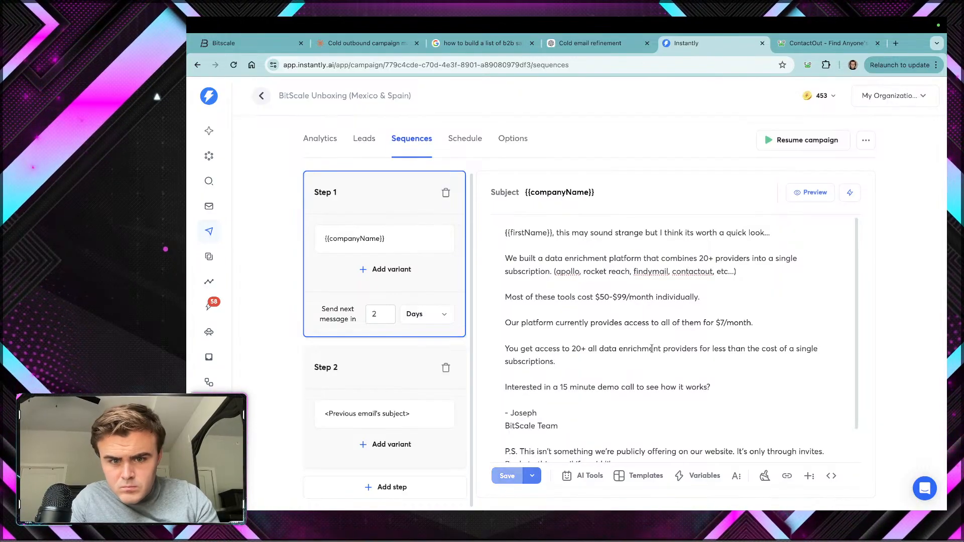
pyautogui.click(553, 362)
pyautogui.press('BackSpace')
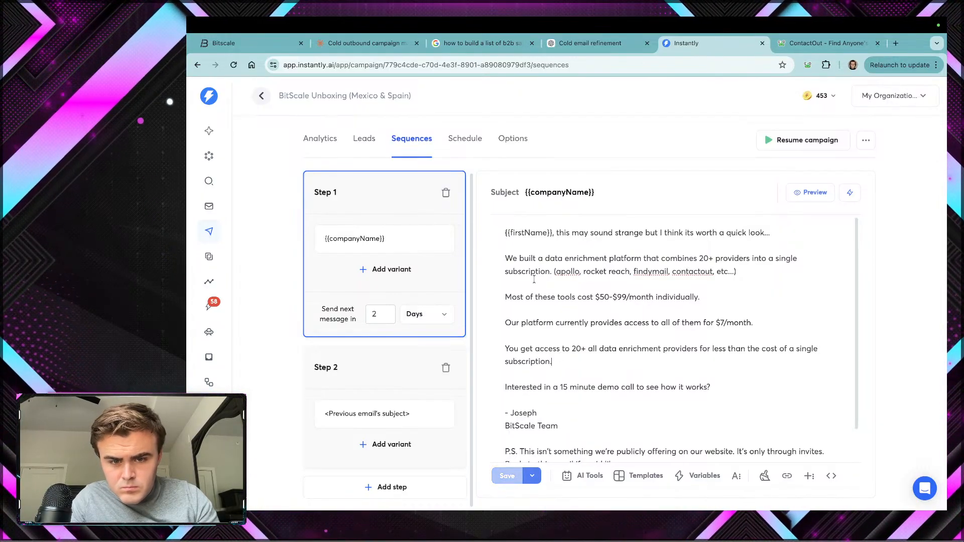
# Step: Recheck ChatGPT's advice, copy the full Step 1 email body in Instantly, and save the campaign sequence
pyautogui.click(562, 44)
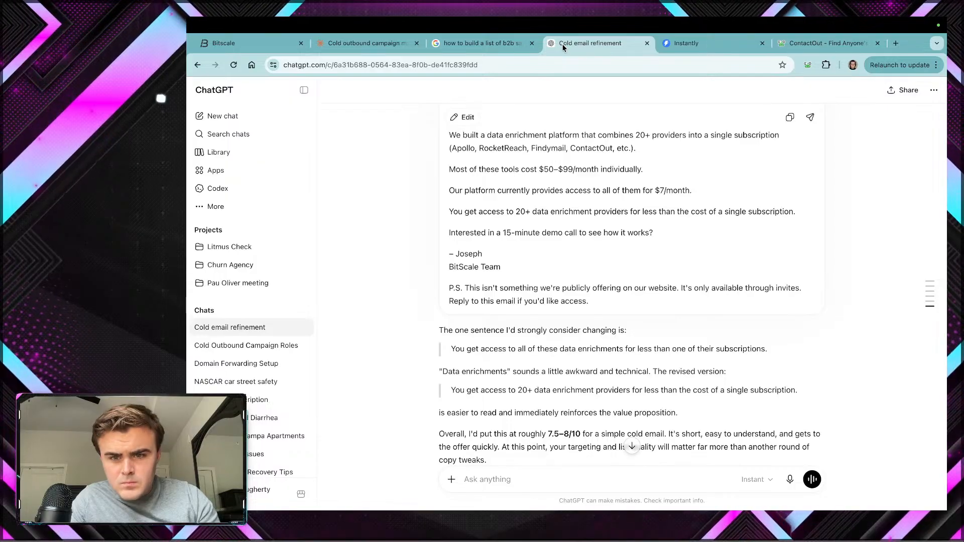
pyautogui.scroll(-1, 596, 347)
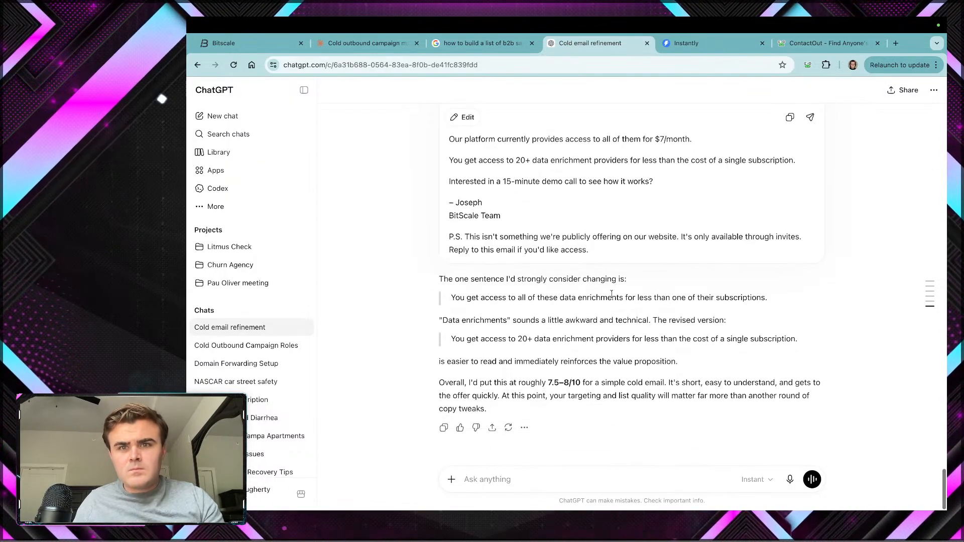
pyautogui.click(691, 44)
pyautogui.scroll(-2, 644, 350)
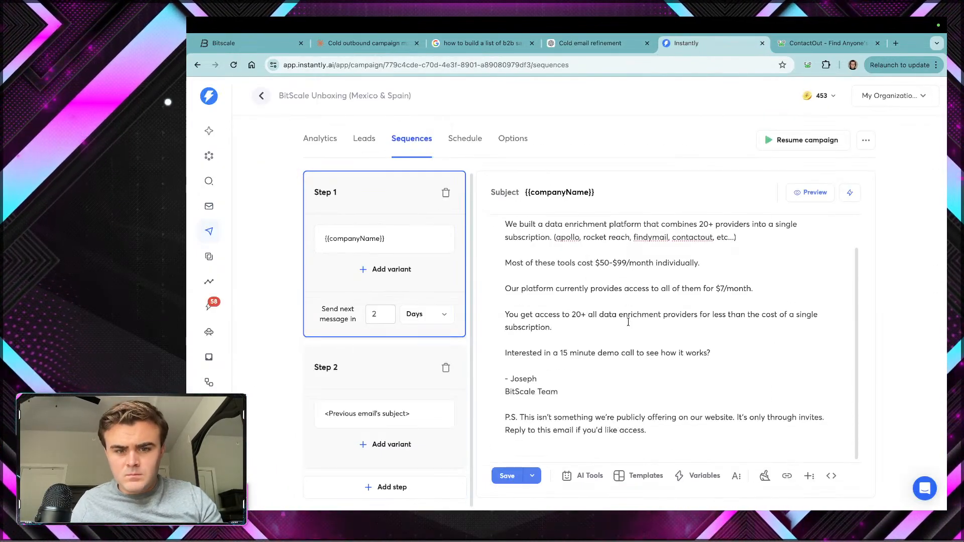
pyautogui.moveTo(648, 430); pyautogui.dragTo(484, 215)
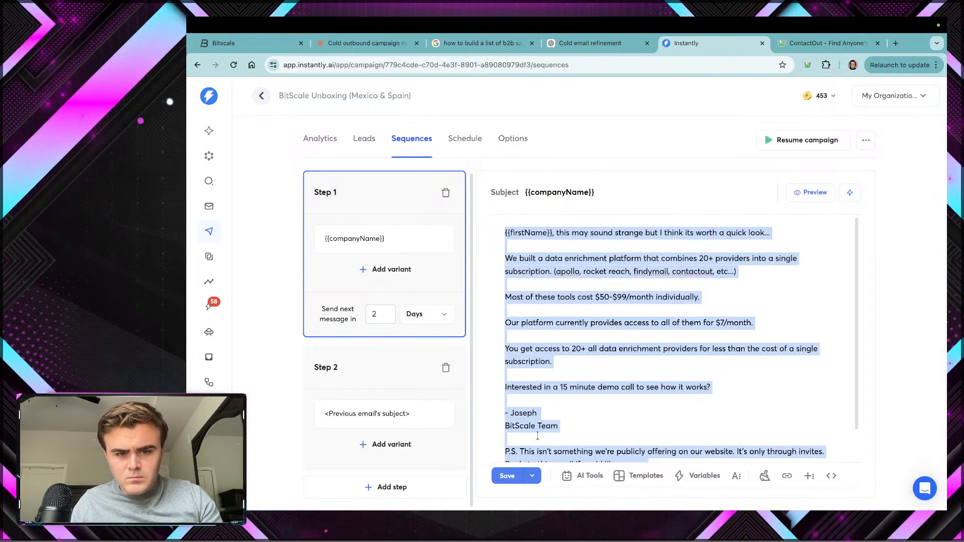
pyautogui.click(508, 476)
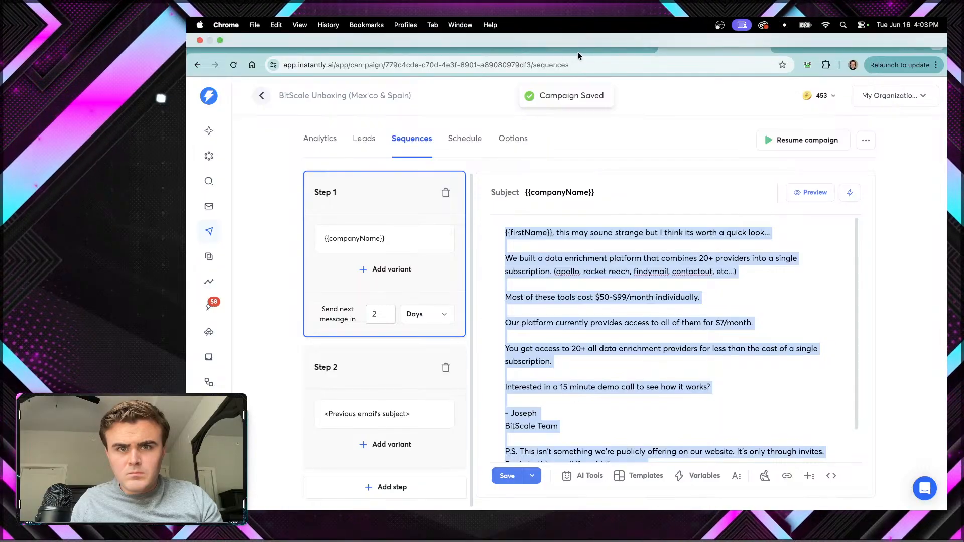
# Step: In ChatGPT, draft a prompt saying this is the current version to send using Instantly and requesting "a syntax version of this email"
pyautogui.click(590, 44)
pyautogui.write('this is the curren')
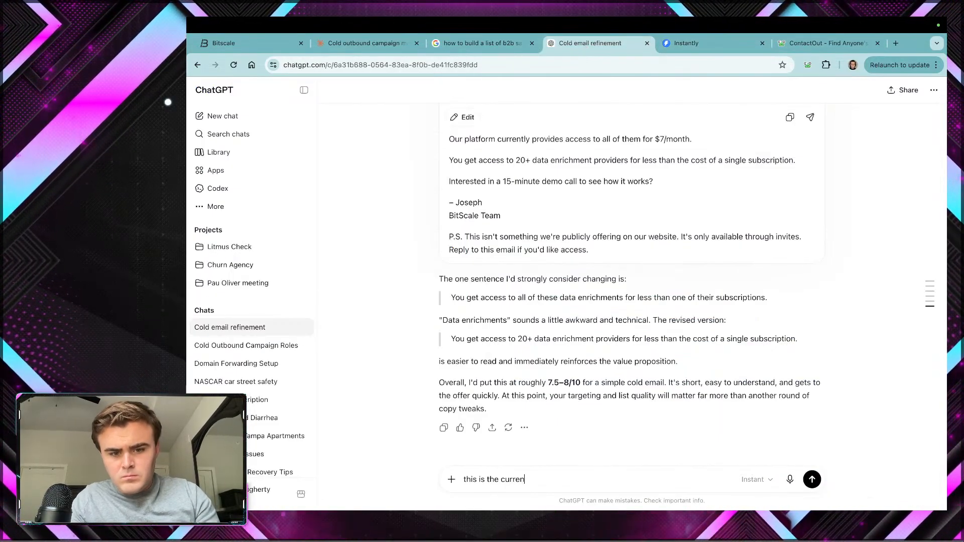
pyautogui.write('t version I ')
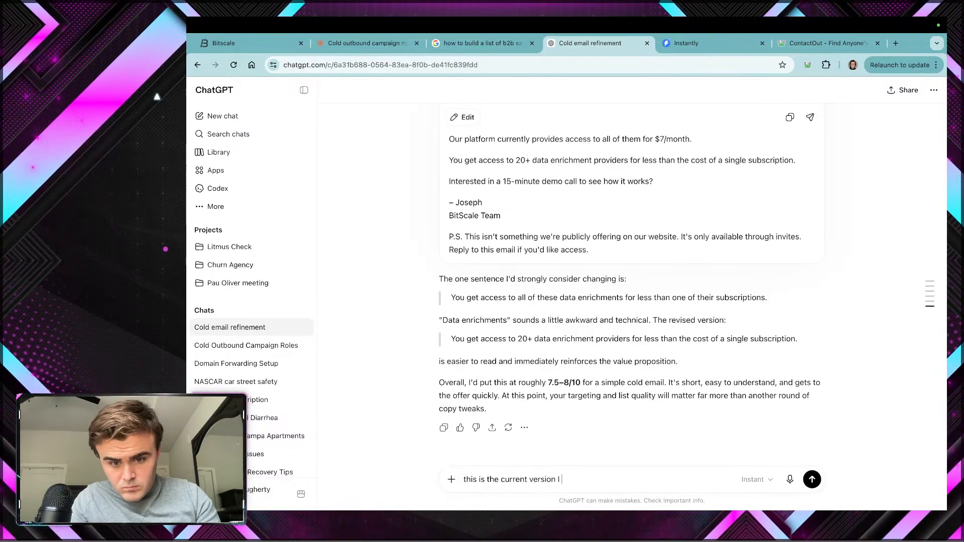
pyautogui.write('want to send. I am')
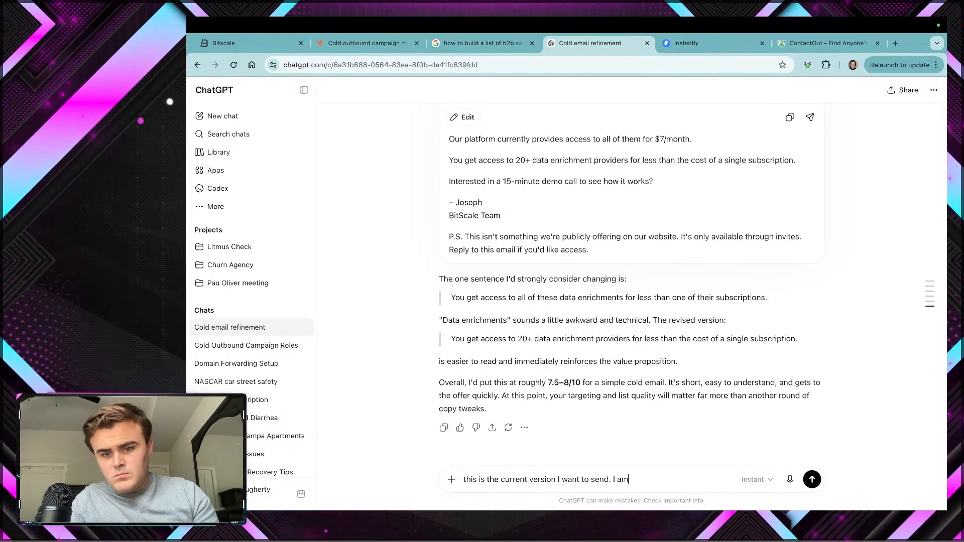
pyautogui.write(' using instanlty.')
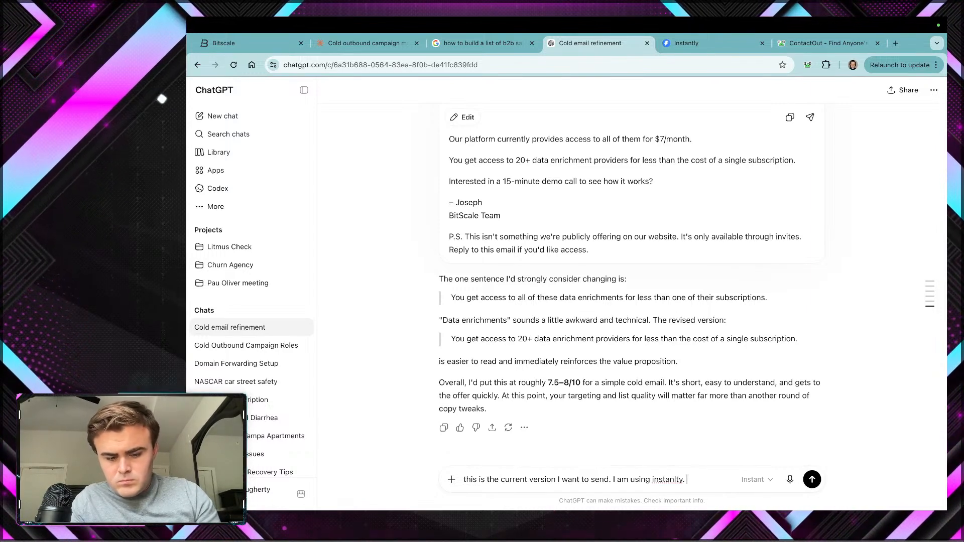
pyautogui.write(' Create ')
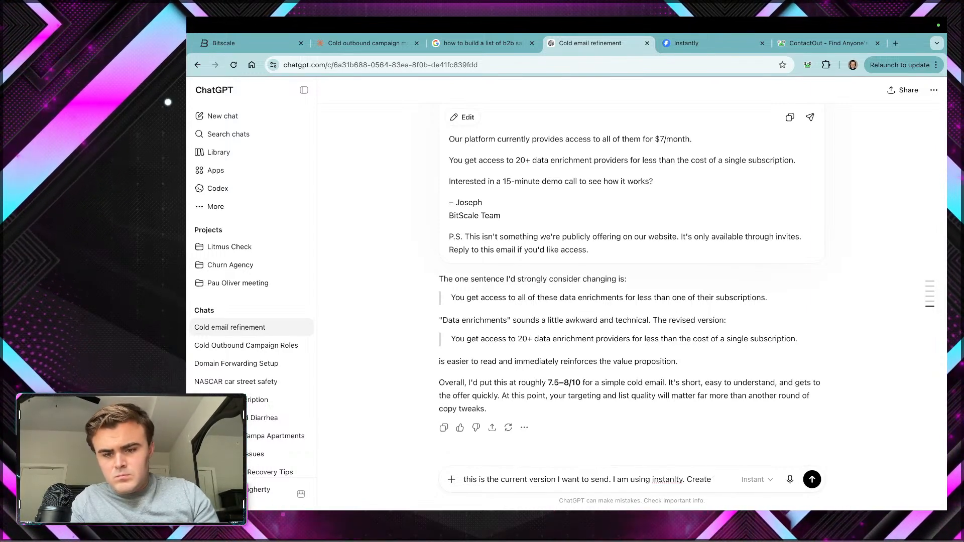
pyautogui.write('me a syntac')
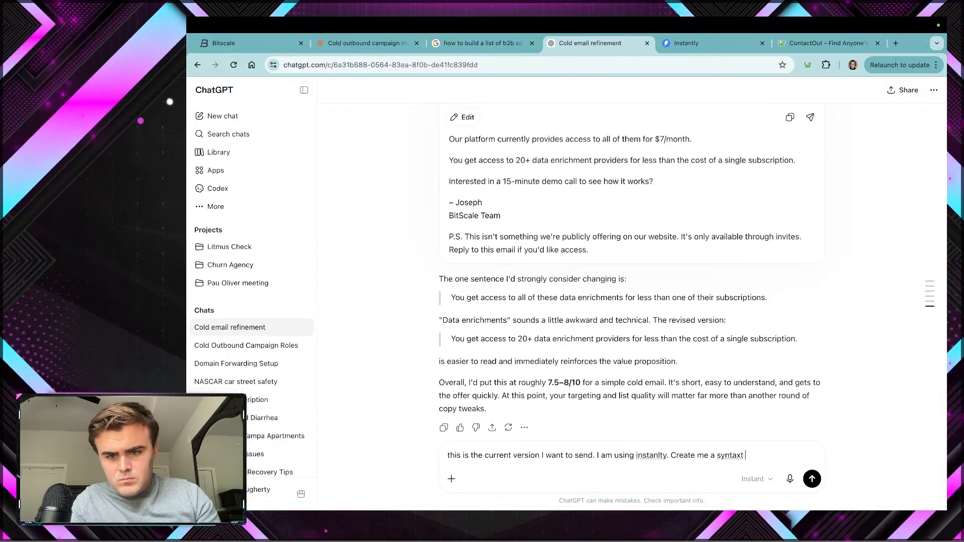
pyautogui.write(' version o')
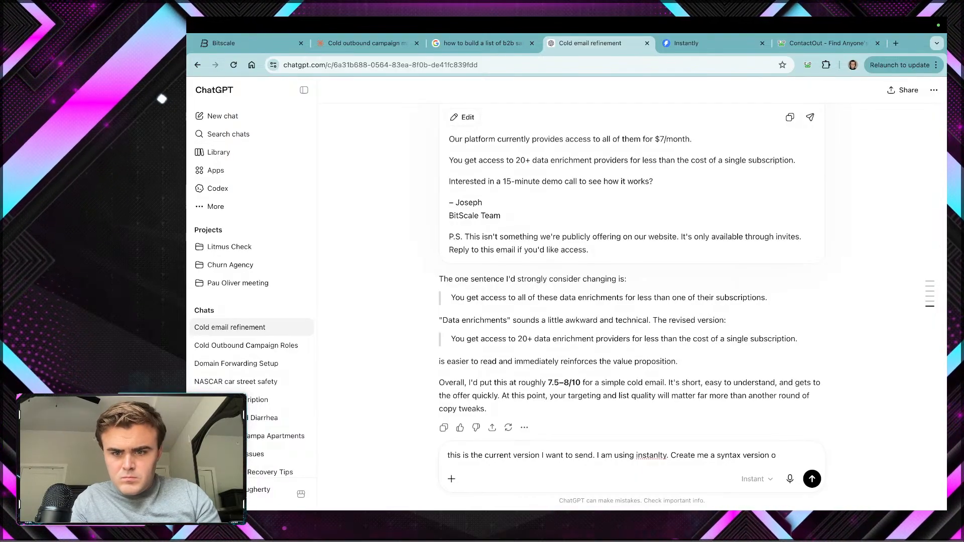
pyautogui.write('f this email')
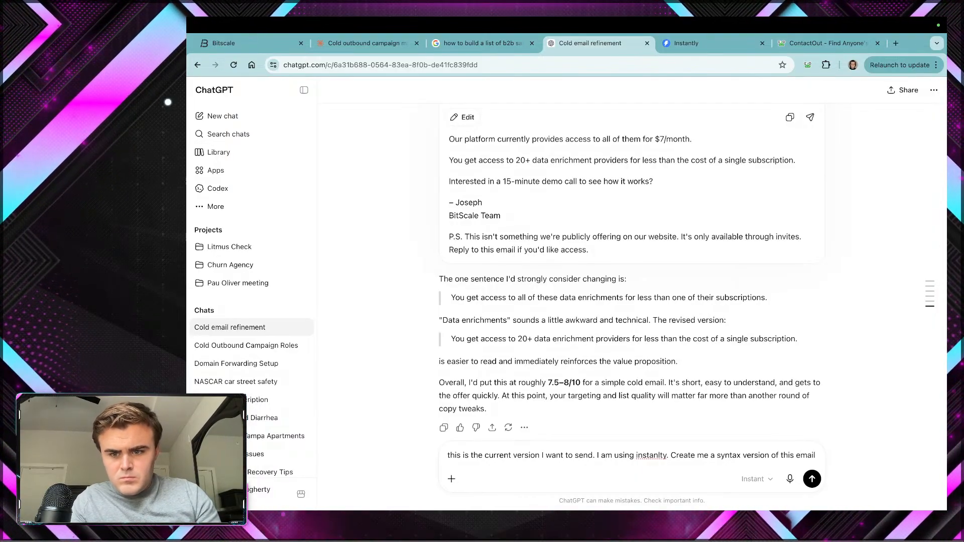
# Step: Add the copied Step 1 email in quotation marks to the prompt, send it, and review ChatGPT's reply
pyautogui.write(' "')
pyautogui.write("{{firstName}}, this may sound strange but I think it's worth a quick look...  We built a data enrichment platform that combines 20+ providers into a single subscription. (apollo, rocket reach, findymail, contactout, etc...)  Most of these tools cost $50-$99/month individually.  Our platform currently provides access to all of them for $7/month.  You get access to 20+ all data enrichment providers for less than the cost of a single subscription.  Interested in a 15 minute demo call to see how it works?  - Joseph BitScale Team  P.S. This isn't something we're publicly offering on our website. It's only through invites. Reply to this email if you'd like access.")
pyautogui.write('"')
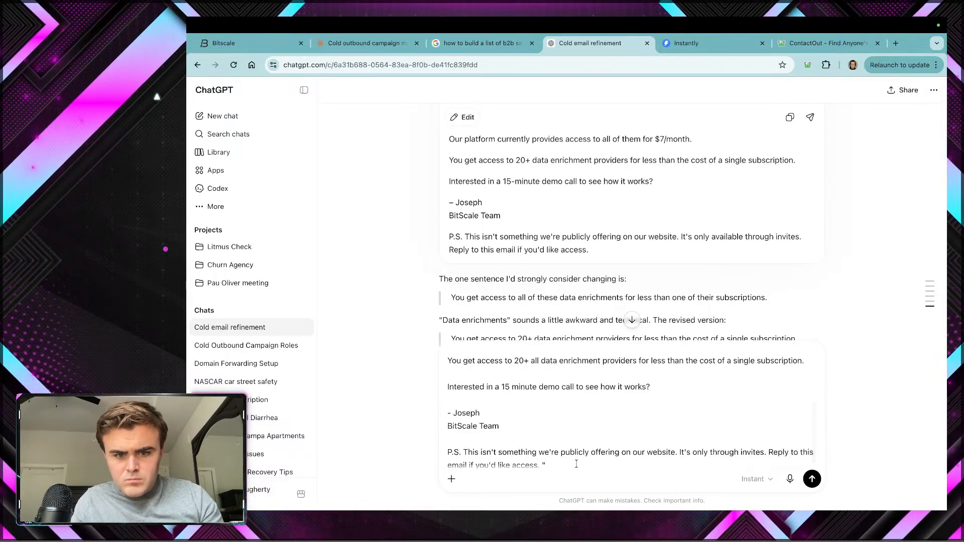
pyautogui.press('Return')
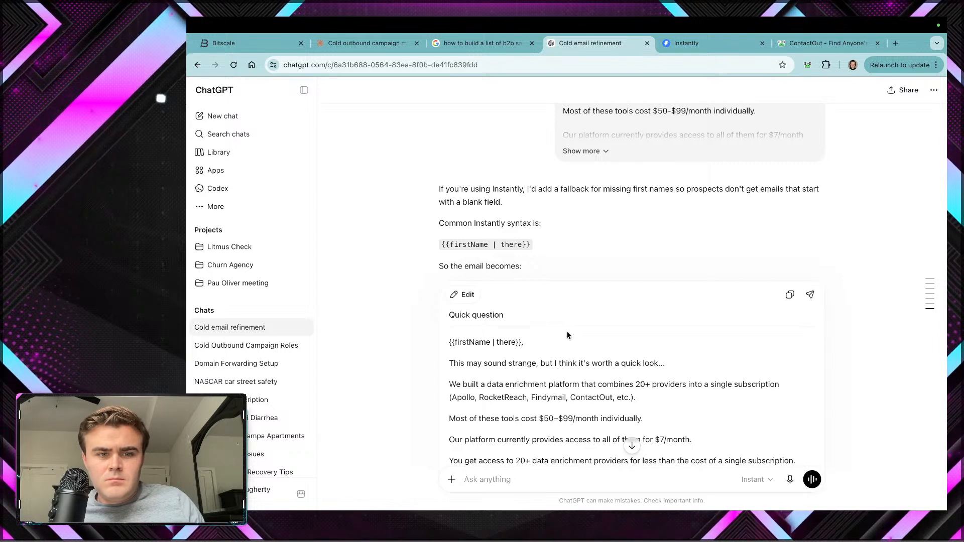
pyautogui.scroll(-2, 566, 331)
pyautogui.scroll(-1, 567, 331)
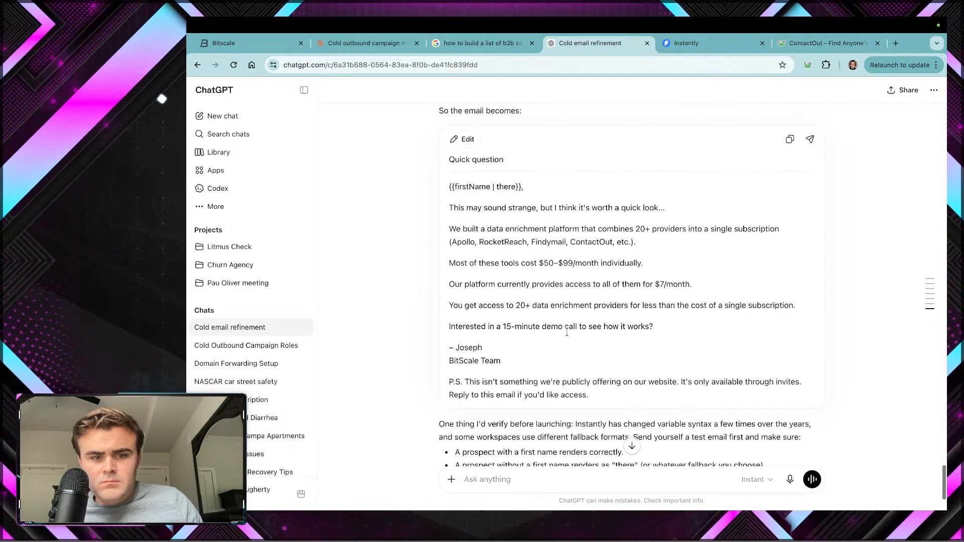
pyautogui.scroll(1, 566, 331)
pyautogui.scroll(3, 566, 332)
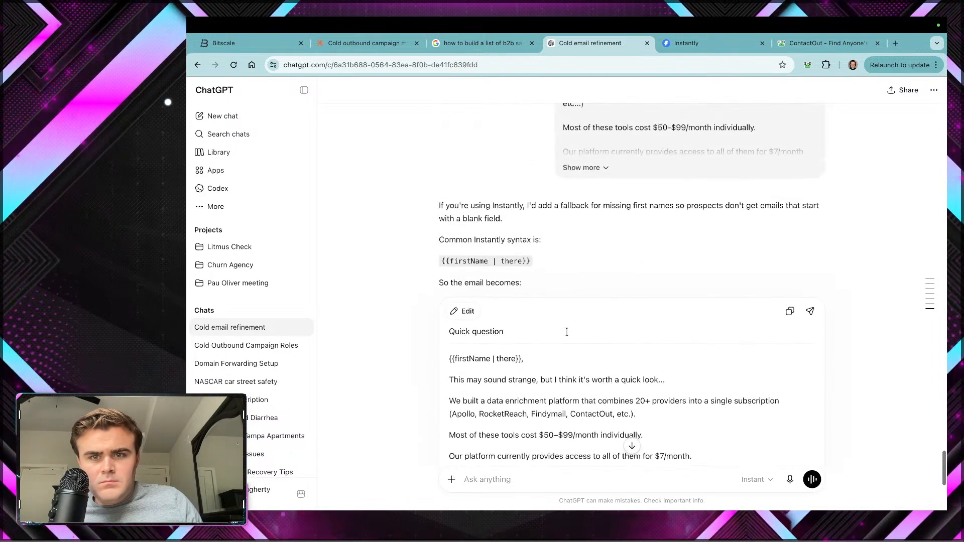
pyautogui.scroll(-6, 561, 321)
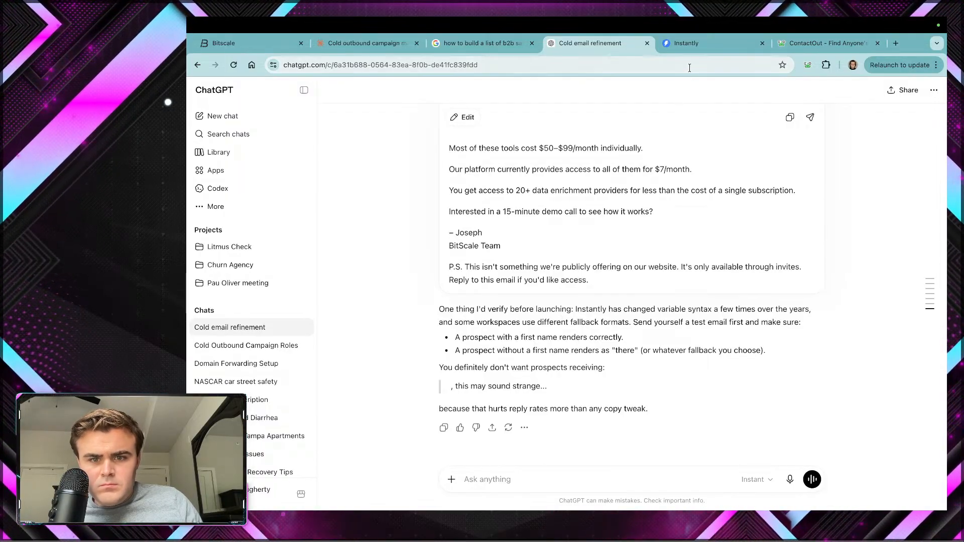
# Step: In Instantly, select the Step 1 email's opening line and run the AI Spintax Writer
pyautogui.click(689, 50)
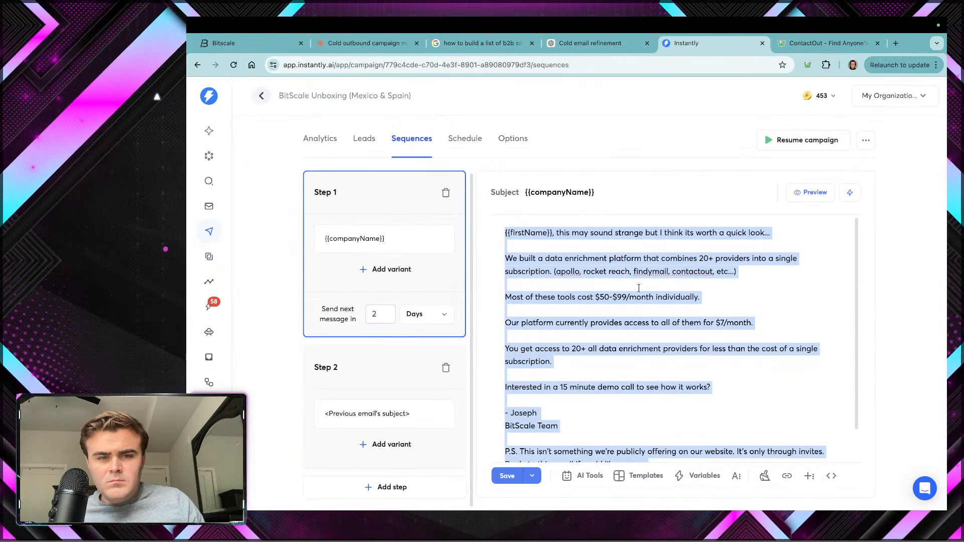
pyautogui.click(573, 412)
pyautogui.scroll(-1, 573, 412)
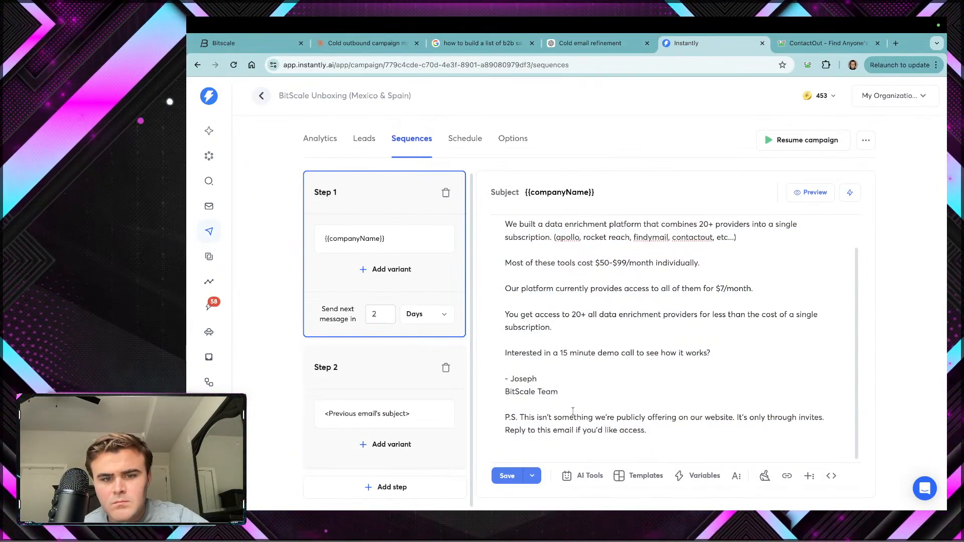
pyautogui.moveTo(655, 425); pyautogui.dragTo(508, 216)
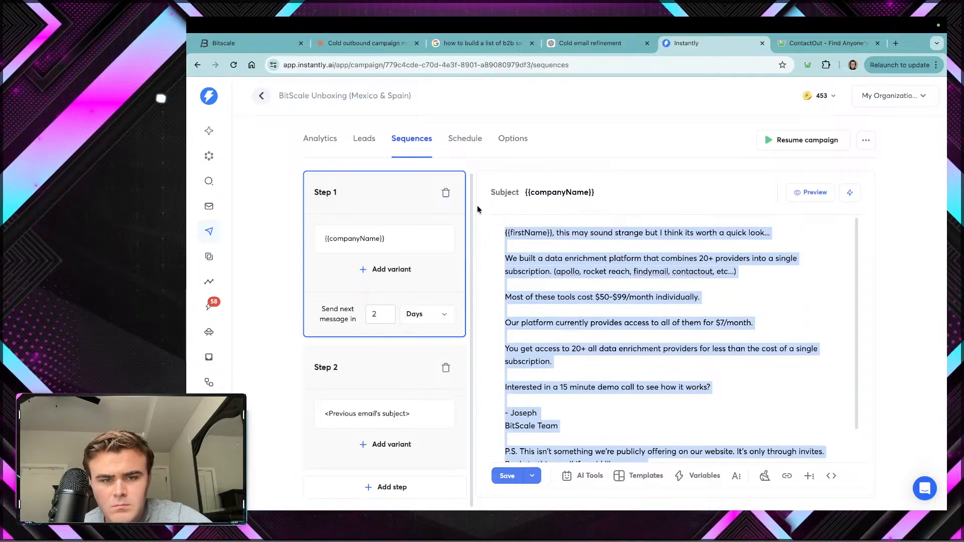
pyautogui.click(583, 475)
pyautogui.click(563, 360)
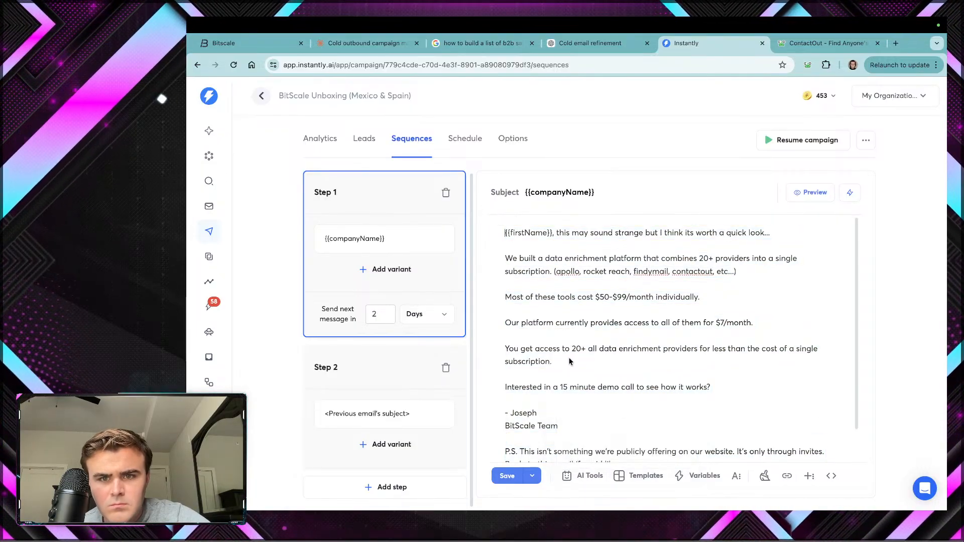
pyautogui.moveTo(749, 233); pyautogui.dragTo(483, 230)
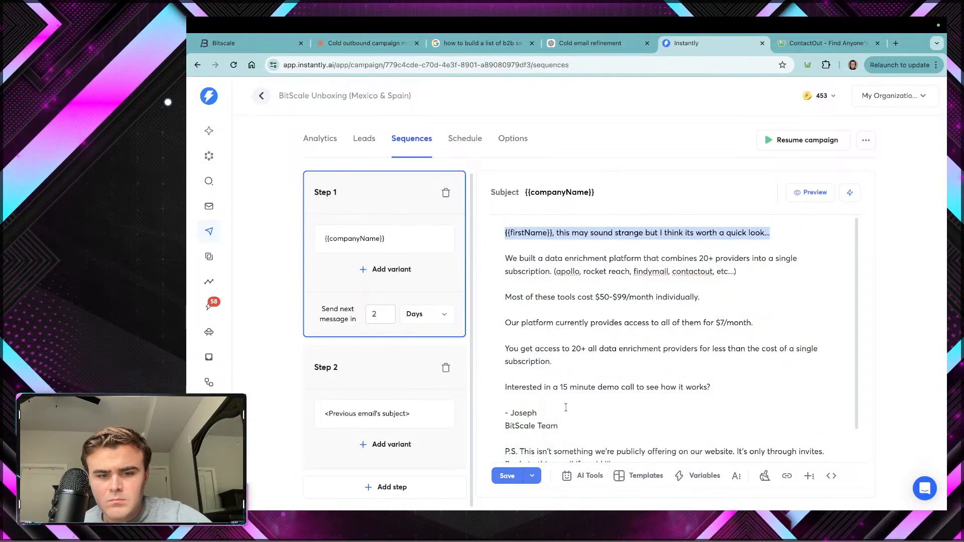
pyautogui.click(584, 477)
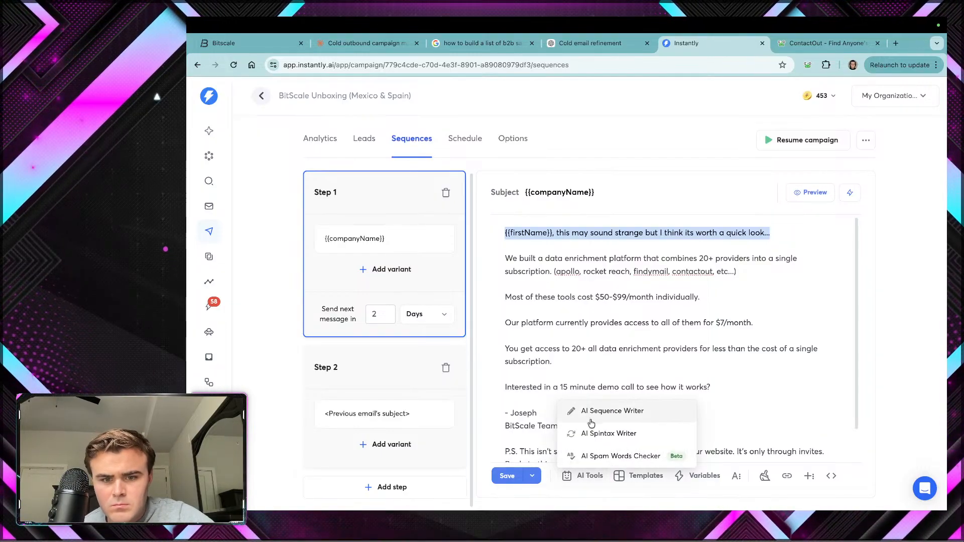
pyautogui.click(594, 433)
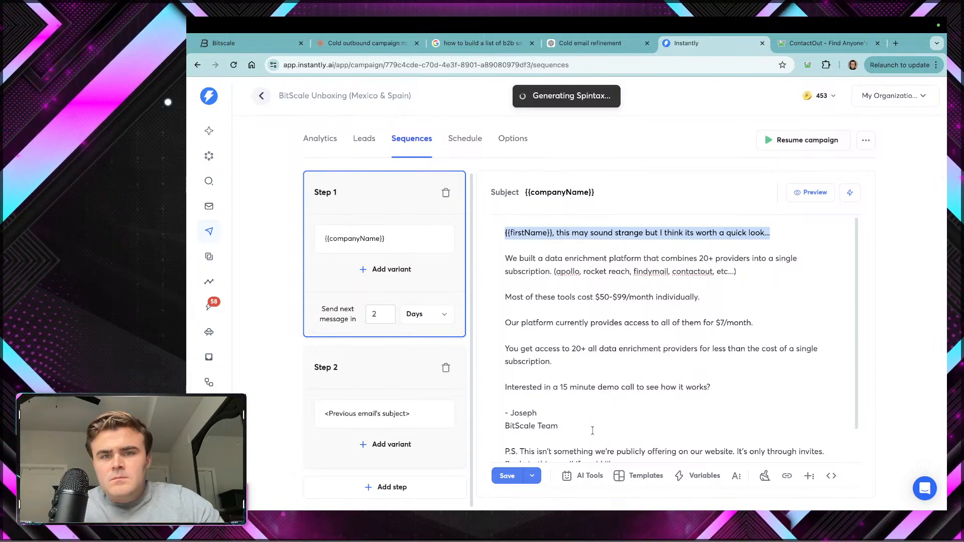
# Step: Back in ChatGPT, paste the copied Step 1 email into a new prompt and put an opening quotation mark before it
pyautogui.click(577, 43)
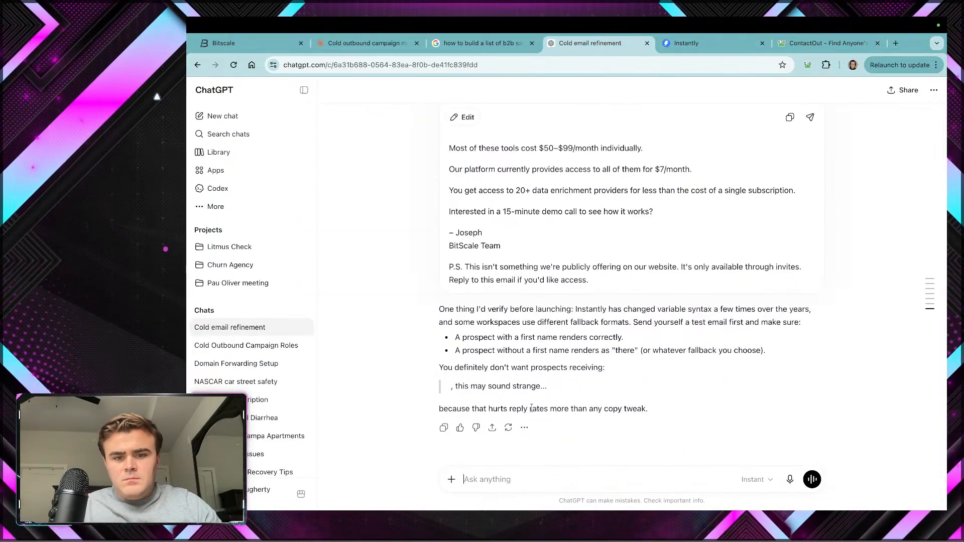
pyautogui.hotkey('ctrl', 'v')
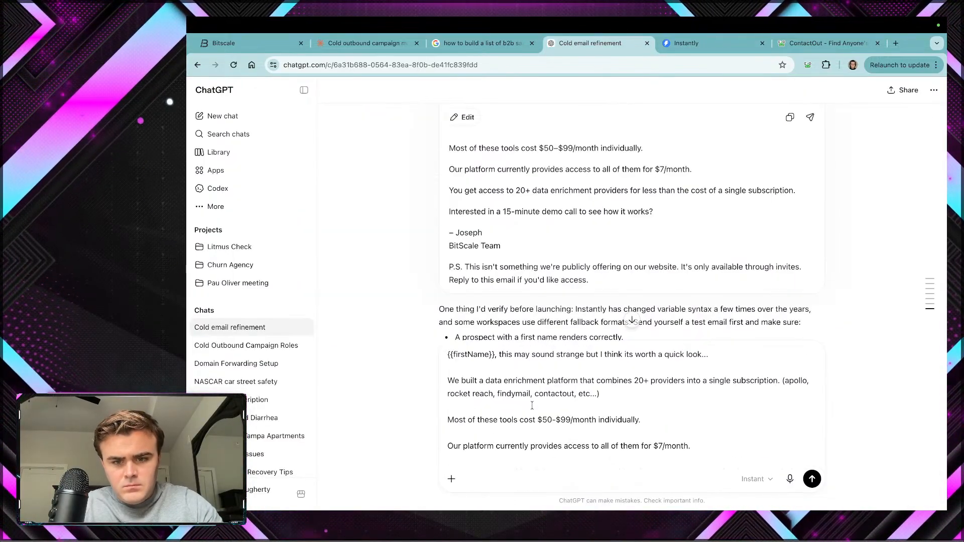
pyautogui.scroll(-5, 687, 423)
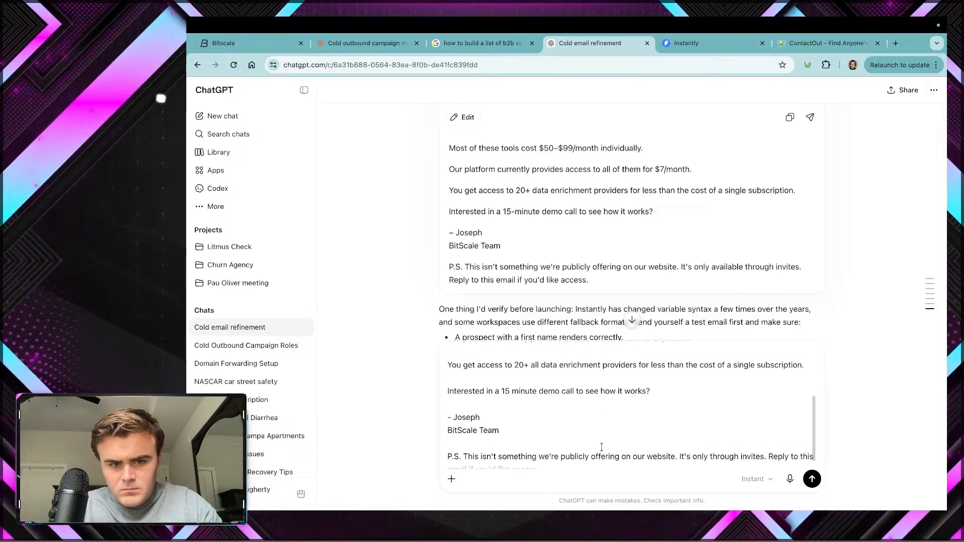
pyautogui.scroll(4, 487, 393)
pyautogui.click(448, 354)
pyautogui.write('"')
pyautogui.scroll(-1, 492, 374)
pyautogui.scroll(-5, 492, 375)
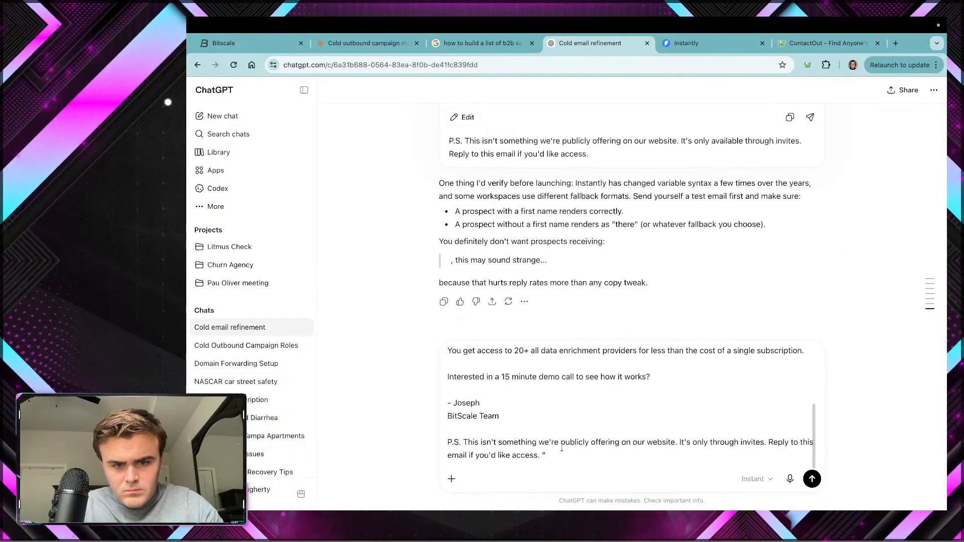
# Step: Close the quotation after the pasted email and add the request "create spintax for this email"
pyautogui.click(563, 456)
pyautogui.write('" create spintax')
pyautogui.press('BackSpace')
pyautogui.press('BackSpace')
pyautogui.write('for this email')
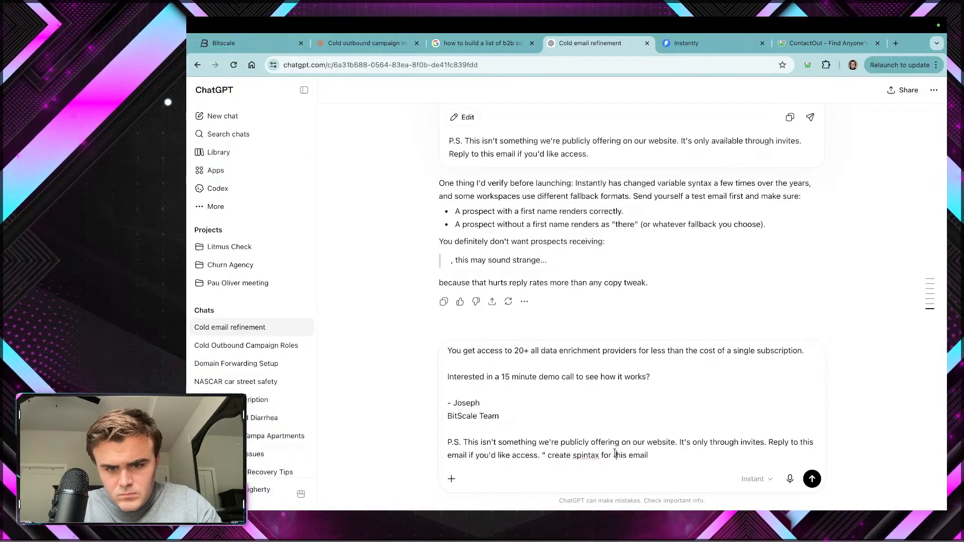
# Step: Reword the request to "create spintax for every sentence of this email" and send it to ChatGPT
pyautogui.click(615, 455)
pyautogui.press('BackSpace')
pyautogui.write('everyline')
pyautogui.press('BackSpace')
pyautogui.press('BackSpace')
pyautogui.press('BackSpace')
pyautogui.press('BackSpace')
pyautogui.write('sn')
pyautogui.write('ntence of t')
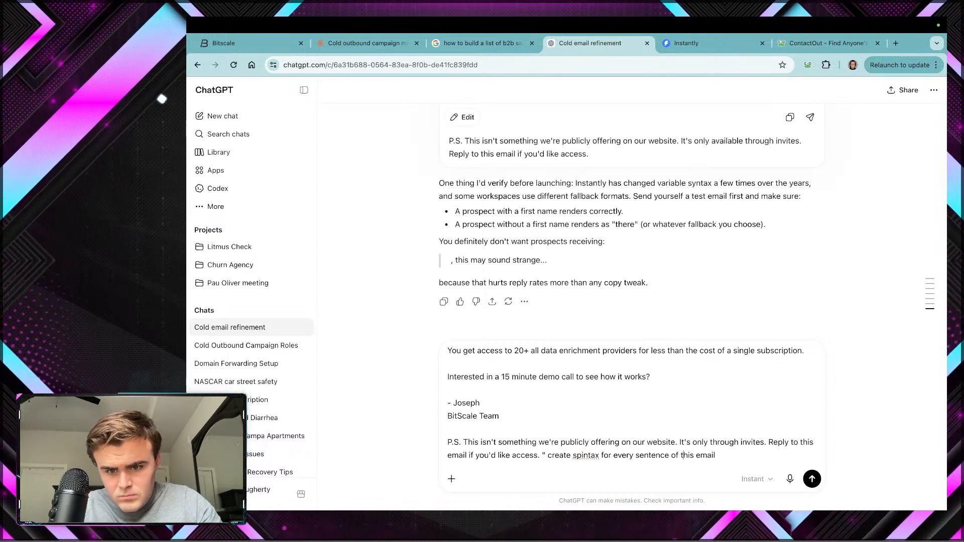
pyautogui.click(810, 478)
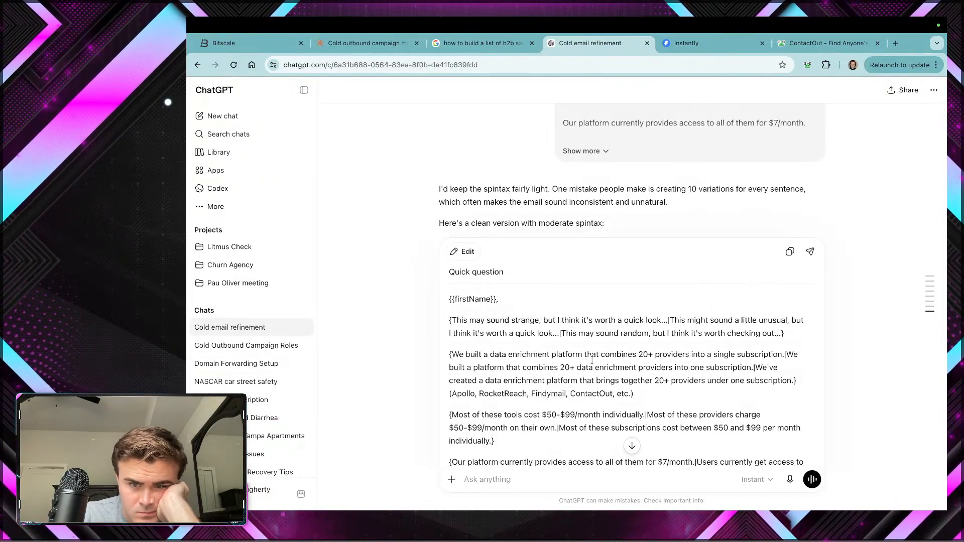
# Step: In Instantly's opening spintax line, replace "out of the blue" with "weird" and delete "truly" from the last variation
pyautogui.hotkey('ctrl', 'Tab')
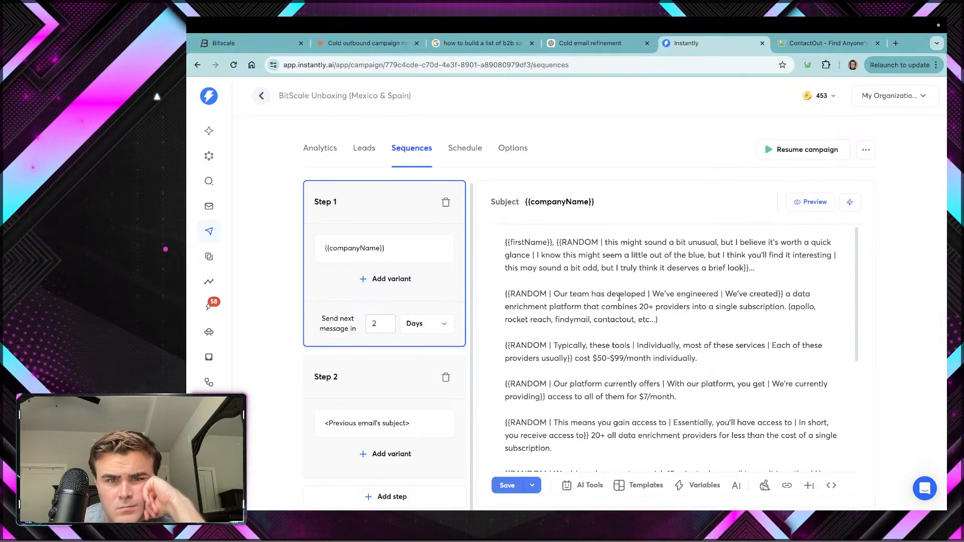
pyautogui.moveTo(703, 255); pyautogui.dragTo(653, 256)
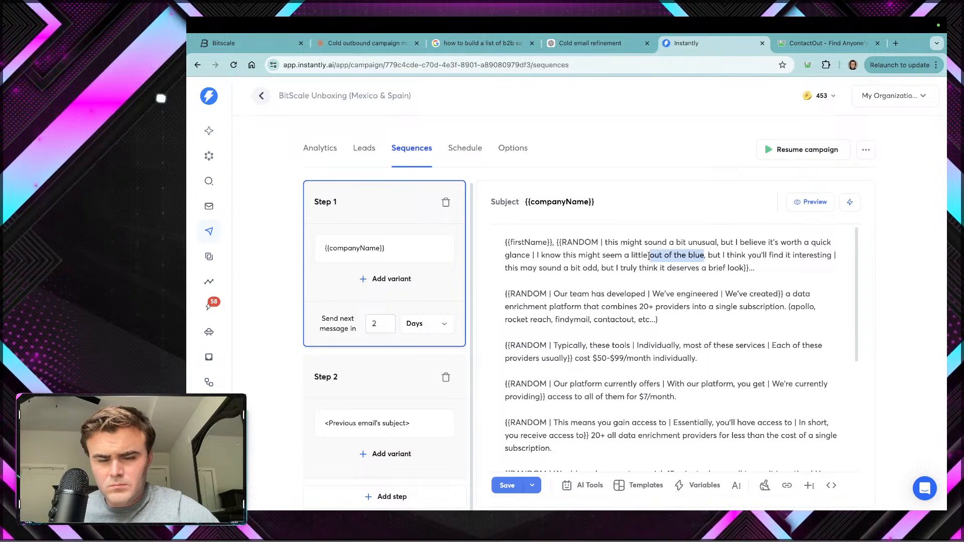
pyautogui.write('weird')
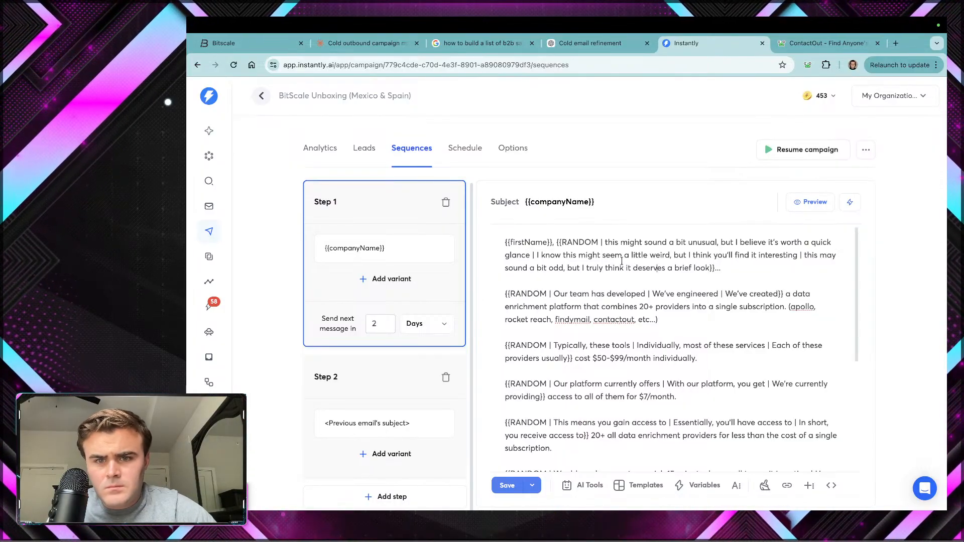
pyautogui.doubleClick(598, 268)
pyautogui.press('BackSpace')
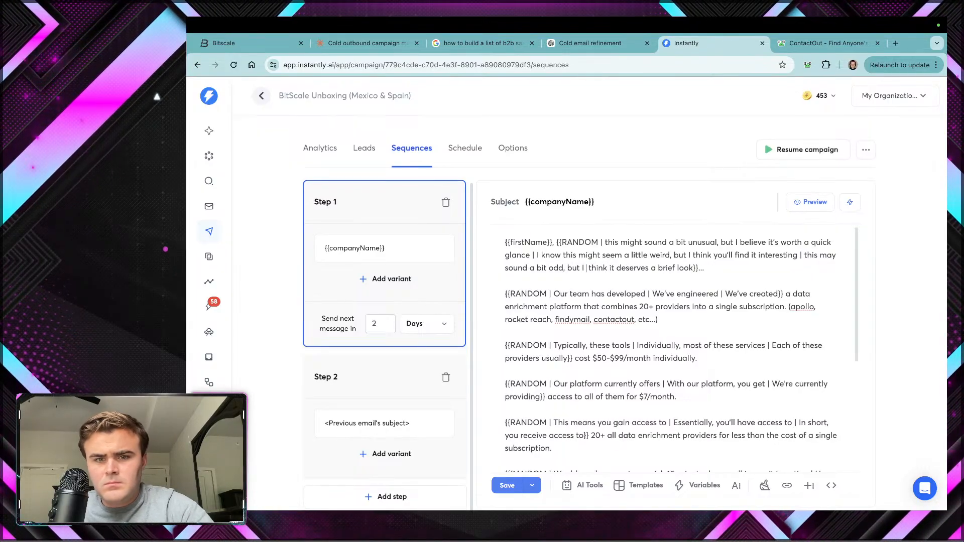
pyautogui.press('BackSpace')
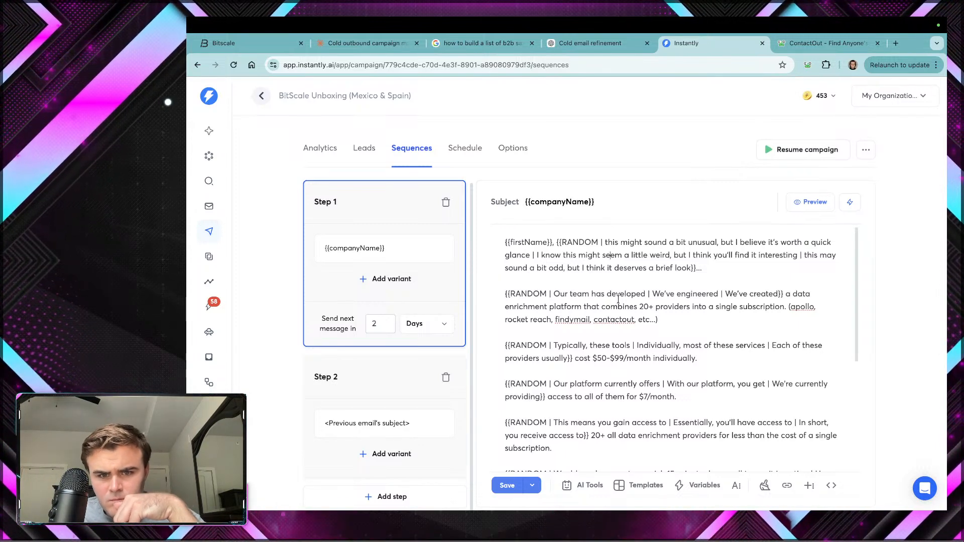
# Step: Review the remaining spintax variations in the Step 1 email body, down to the P.S. line
pyautogui.scroll(-2, 620, 326)
pyautogui.scroll(-1, 621, 362)
pyautogui.scroll(-1, 624, 355)
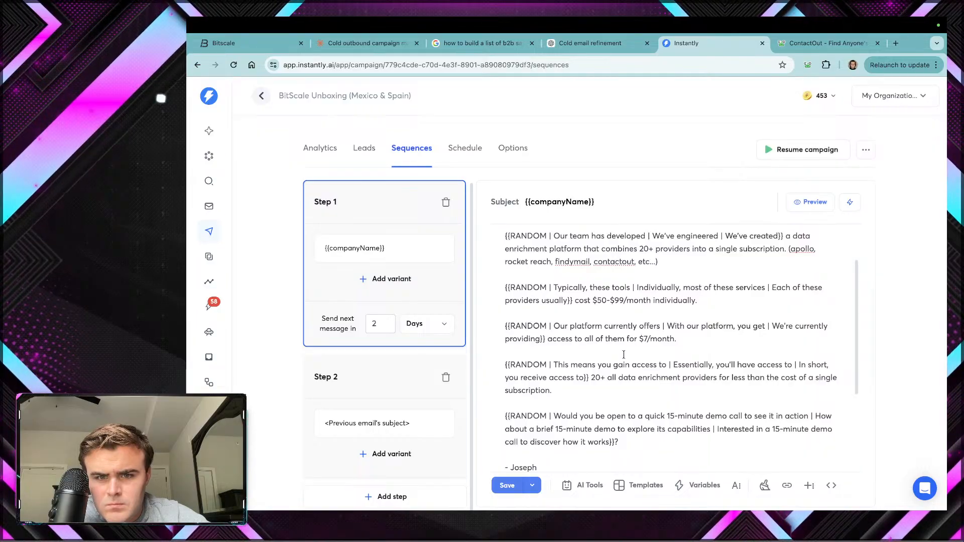
pyautogui.scroll(-2, 620, 351)
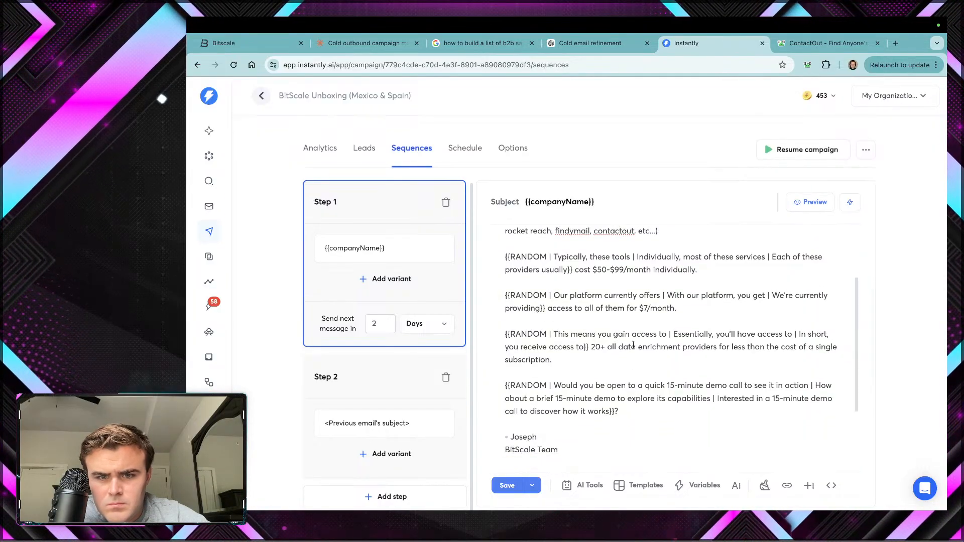
pyautogui.scroll(-1, 625, 345)
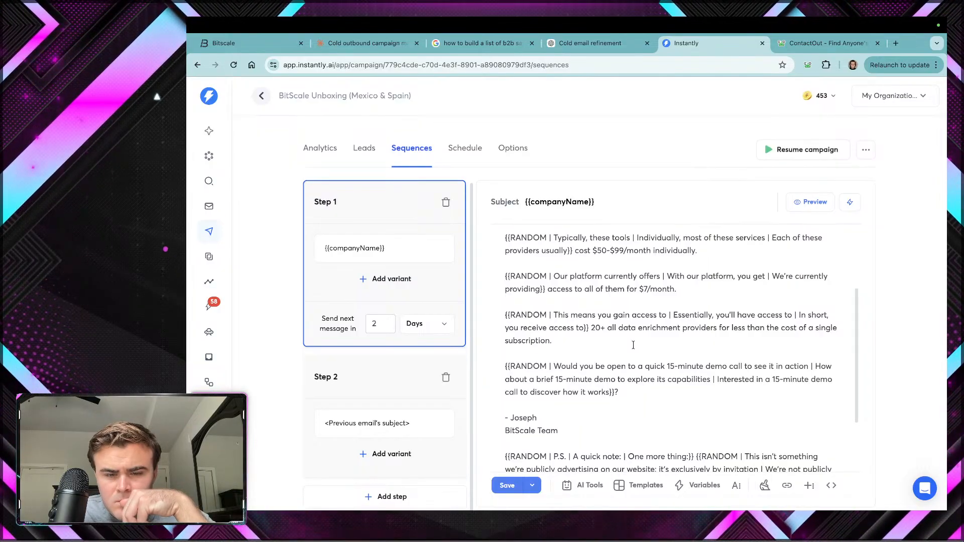
# Step: Check the rest of the Step 1 email's spintax through the P.S. line and save the sequence
pyautogui.scroll(-1, 633, 344)
pyautogui.scroll(-3, 633, 345)
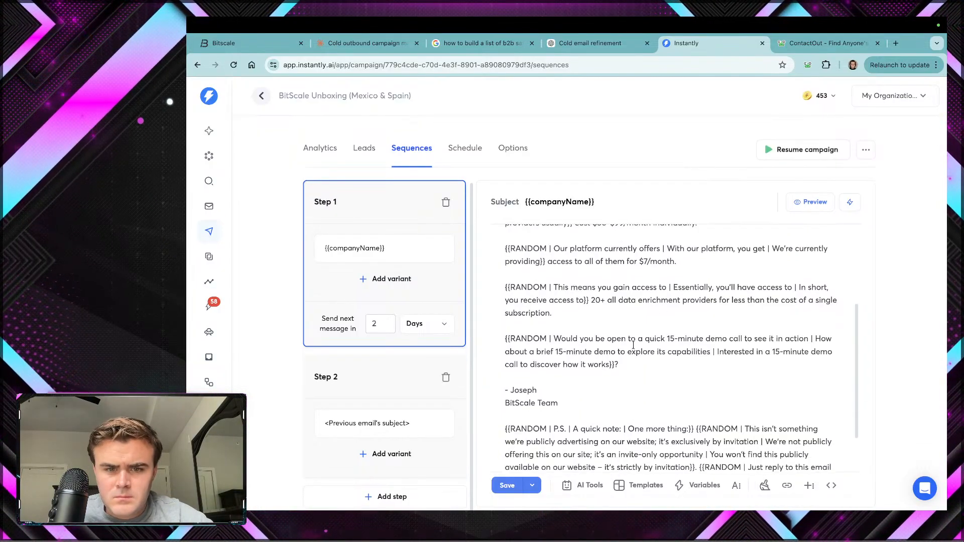
pyautogui.scroll(-1, 634, 383)
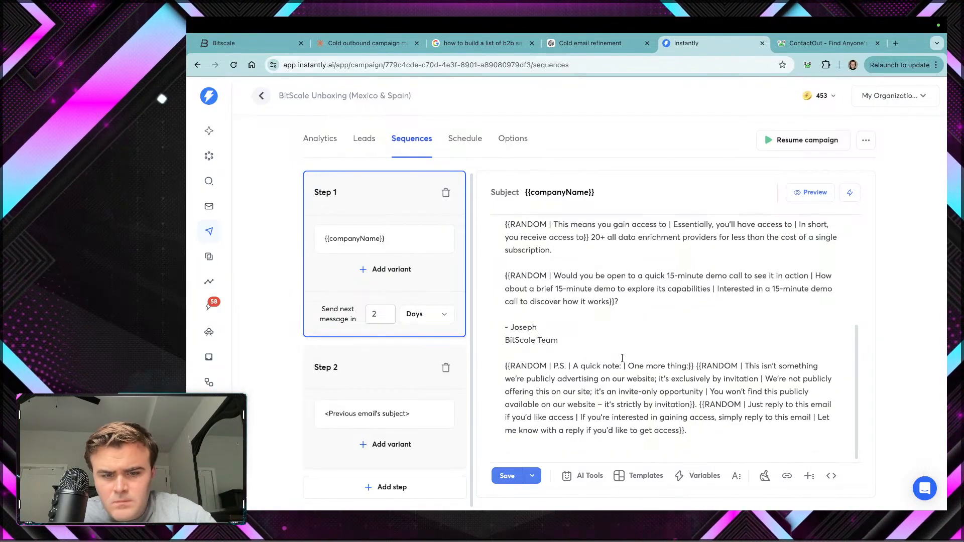
pyautogui.click(501, 473)
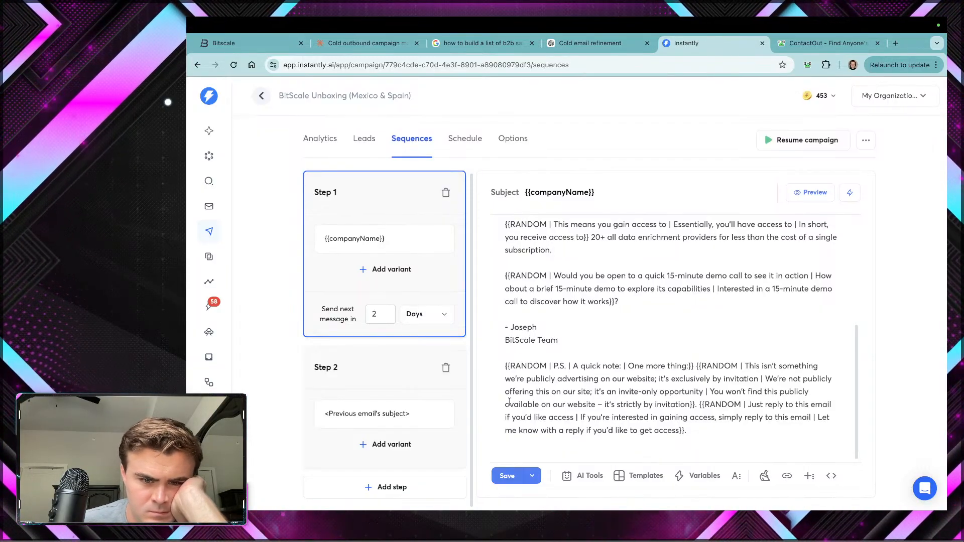
pyautogui.click(506, 476)
# Step: Reduce the Step 2 email body to the greeting "Hey {{firstName}}," with a single space in it and a blank line after it
pyautogui.click(398, 368)
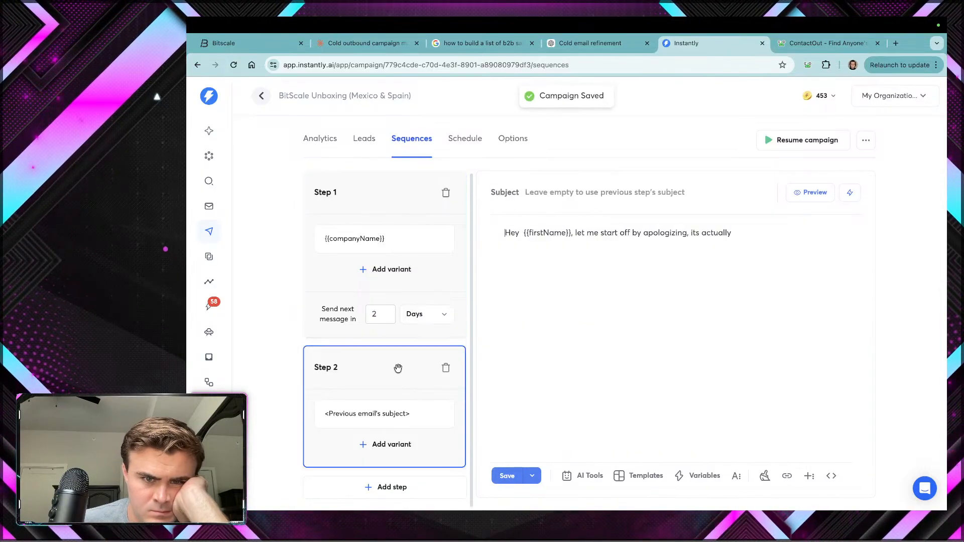
pyautogui.moveTo(742, 233); pyautogui.dragTo(574, 232)
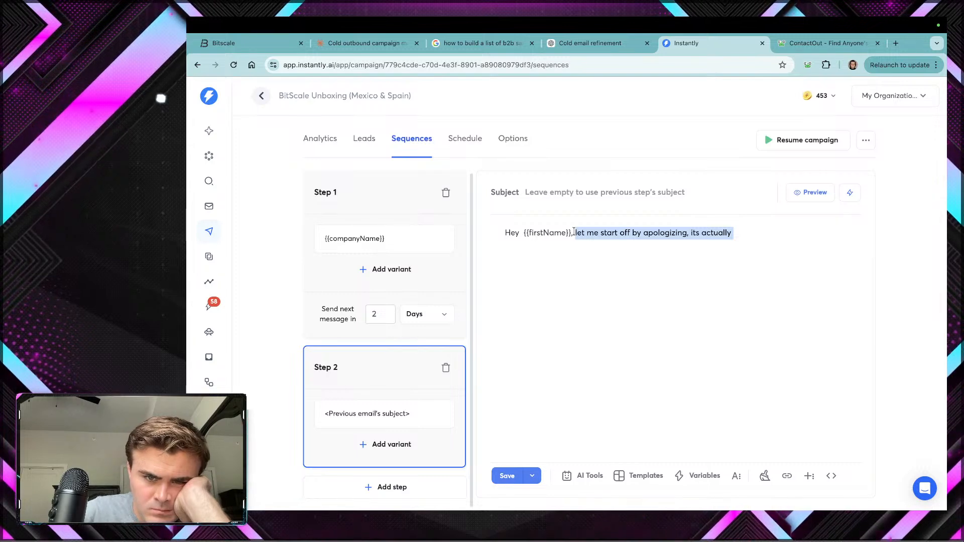
pyautogui.press('Return')
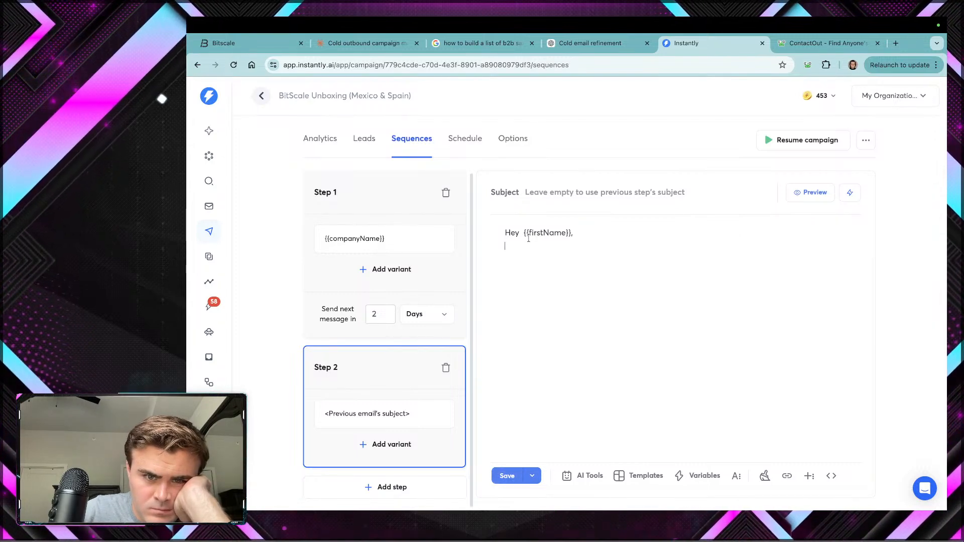
pyautogui.click(521, 234)
pyautogui.press('BackSpace')
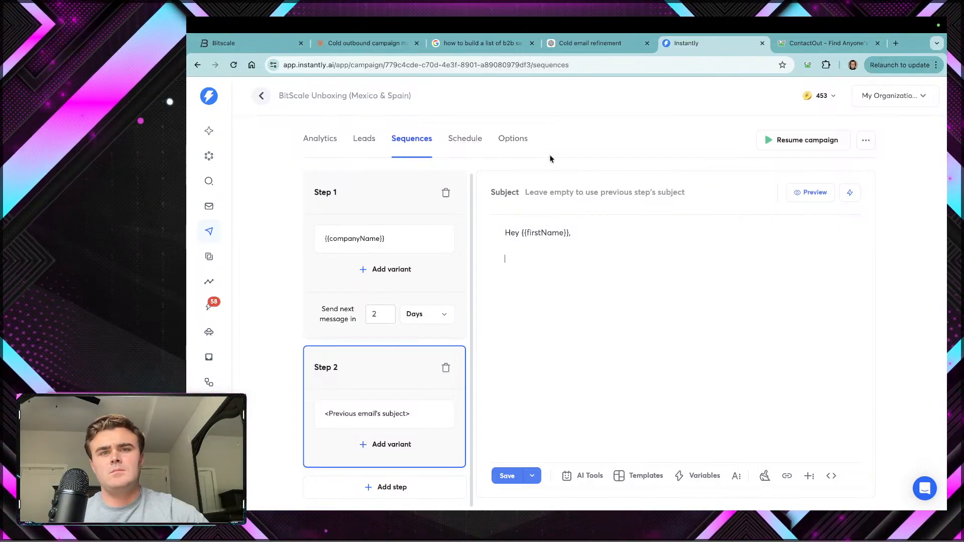
# Step: Switch to the ChatGPT "Cold email refinement" chat and send "can you write a good follow up email for this"
pyautogui.click(570, 51)
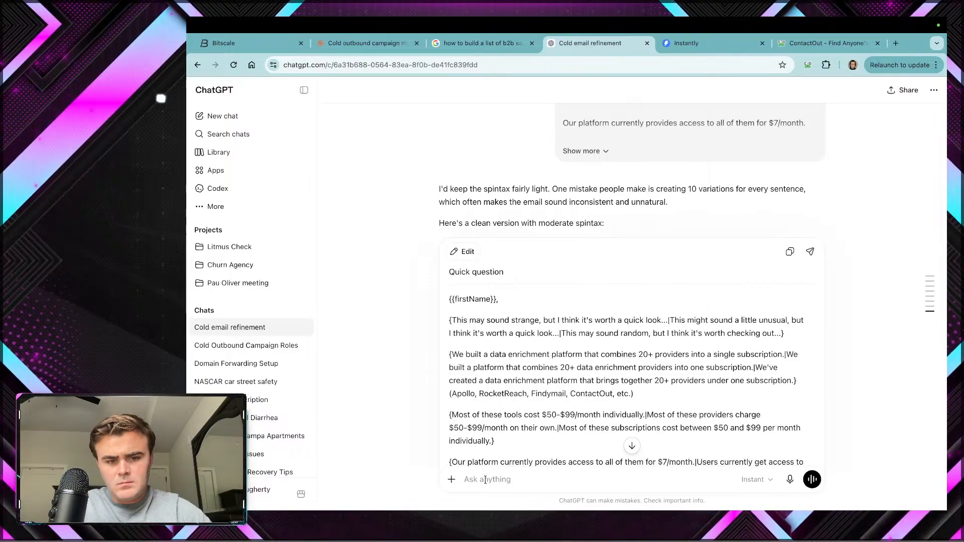
pyautogui.click(503, 485)
pyautogui.write('can you w')
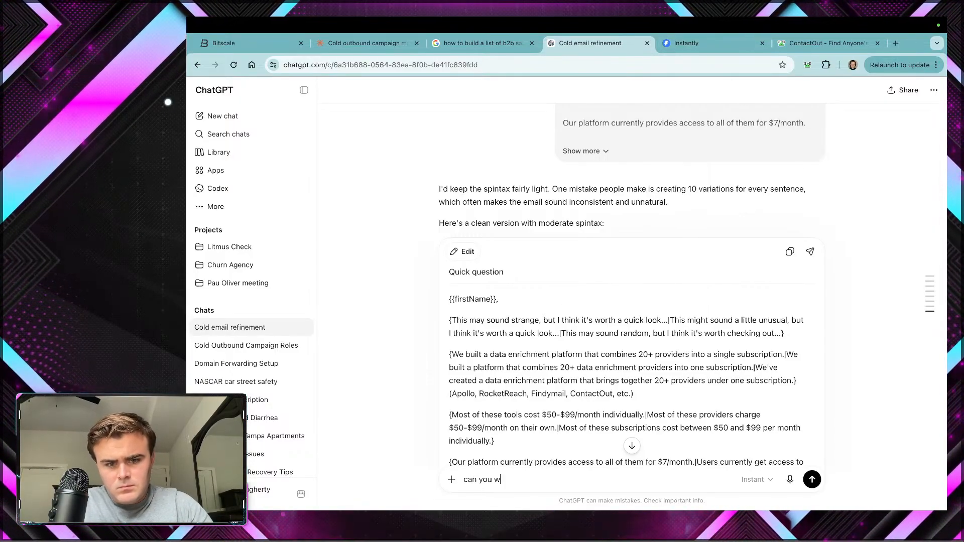
pyautogui.write('rite a good ')
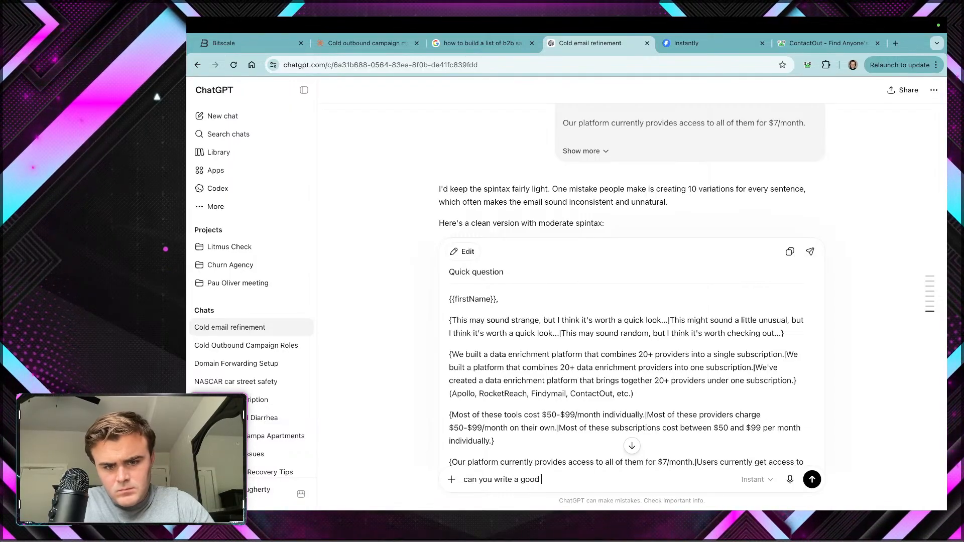
pyautogui.write('follow u')
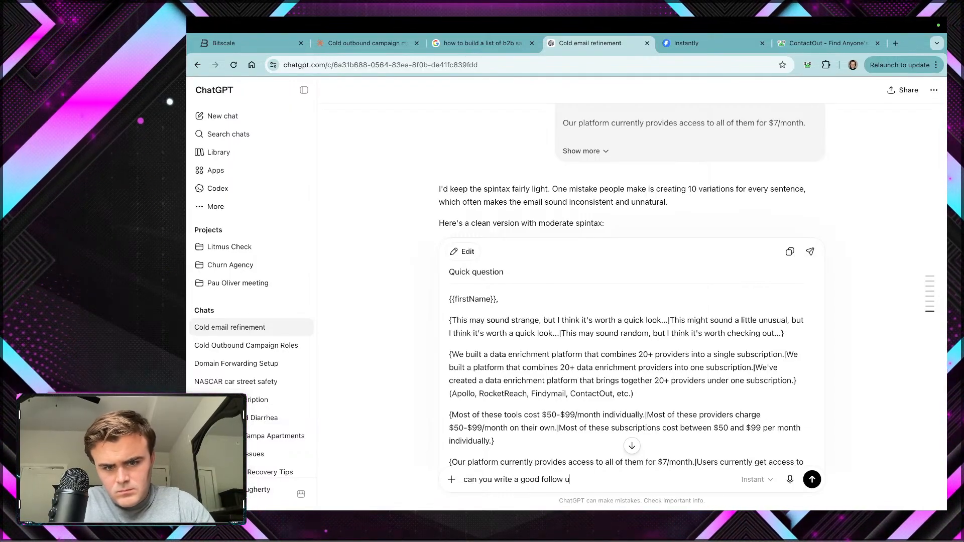
pyautogui.write('p emai')
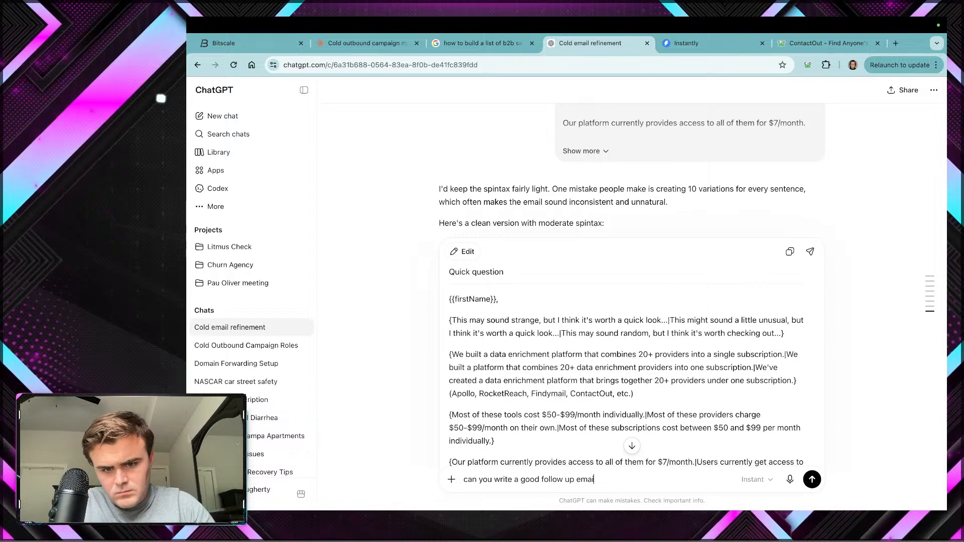
pyautogui.write('l for this')
pyautogui.press('Return')
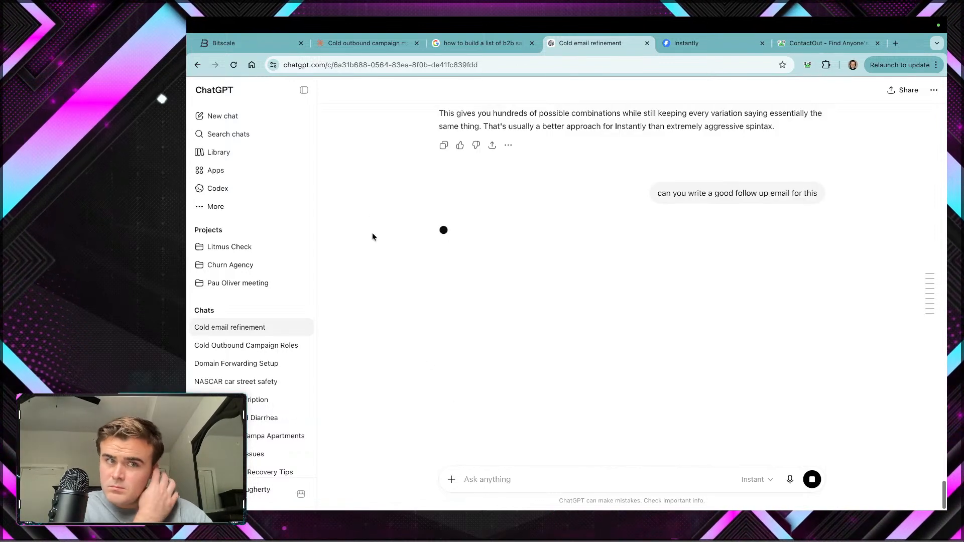
# Step: Switch to Bitscale, close the Email Waterfall settings and look through the columns of the Spain and Mexico Employees grid
pyautogui.click(253, 44)
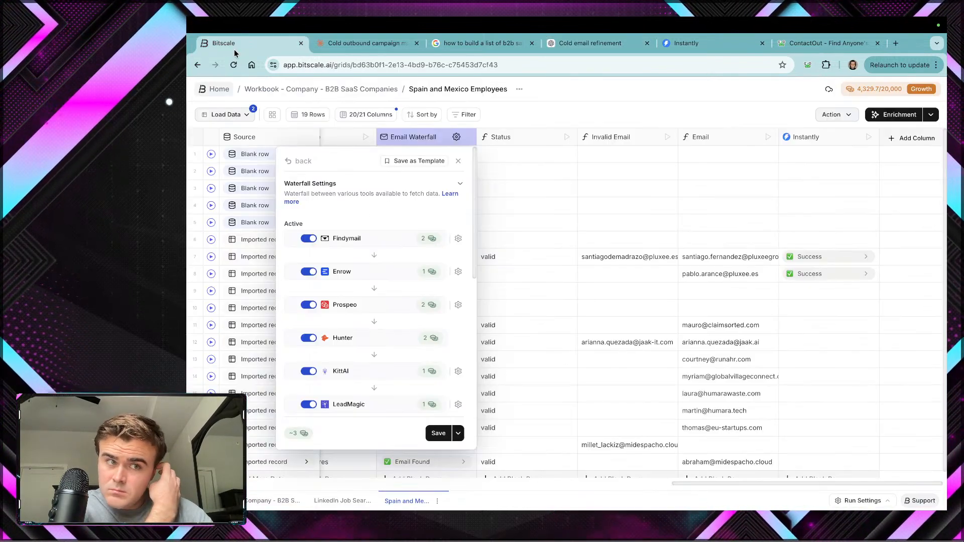
pyautogui.click(538, 120)
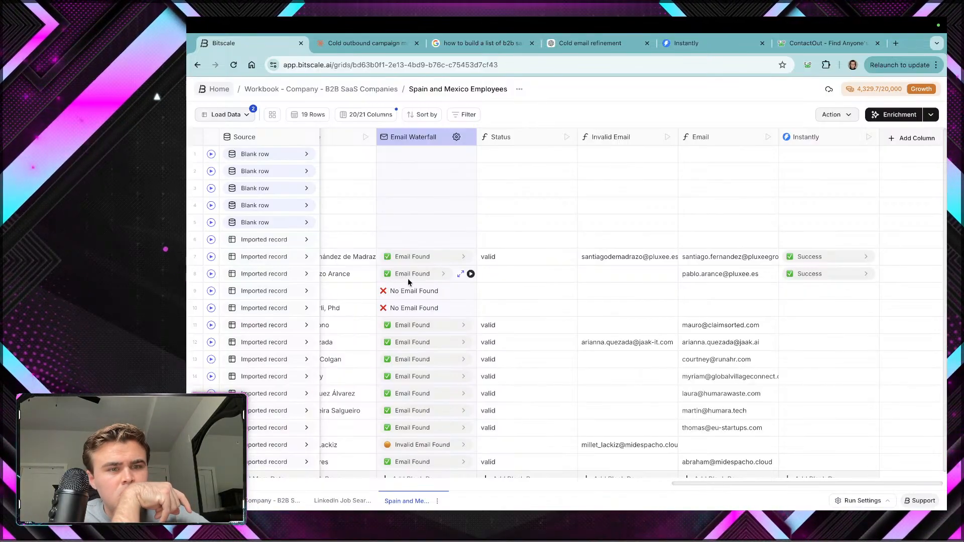
pyautogui.hscroll(-10, 460, 291)
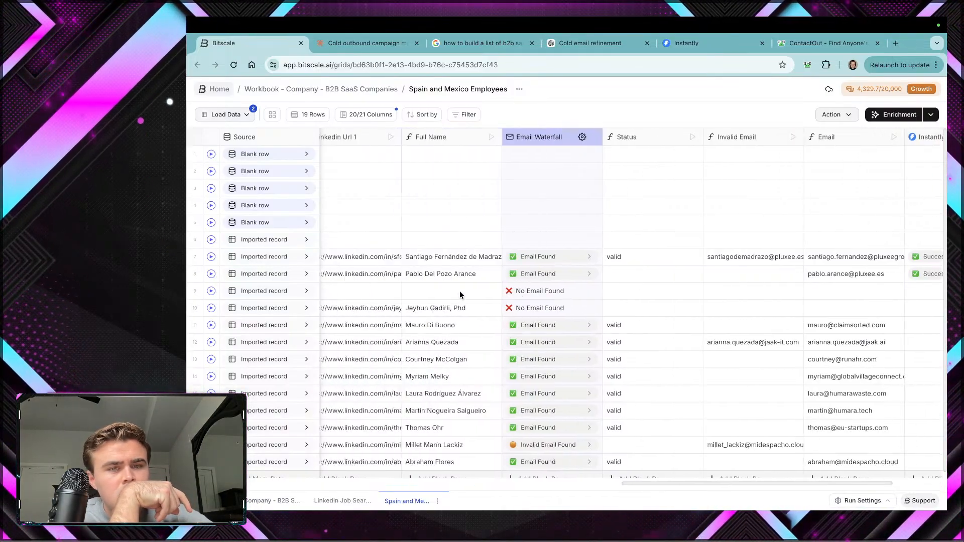
pyautogui.hscroll(-6, 459, 291)
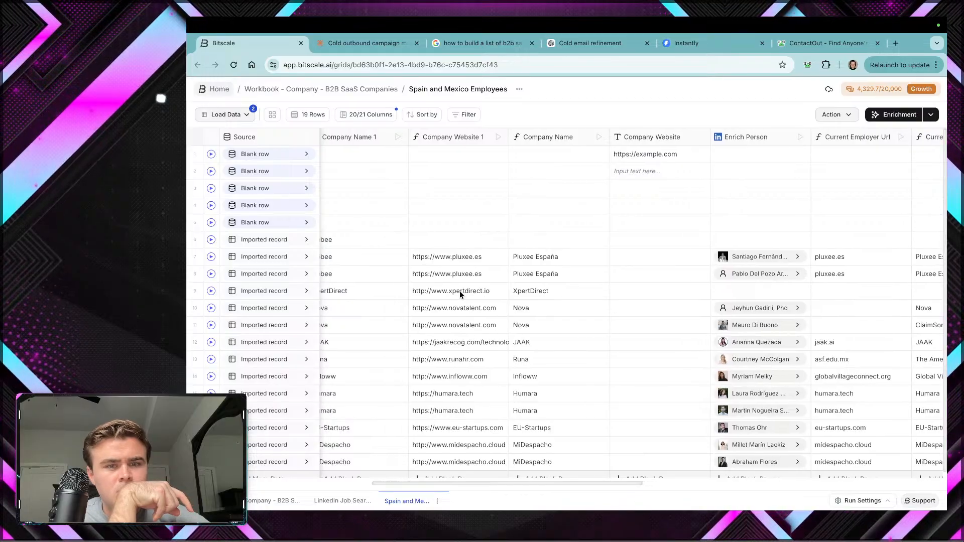
pyautogui.hscroll(10, 459, 291)
# Step: Return to ChatGPT and read through its suggested follow-up emails and sequence timing
pyautogui.click(687, 43)
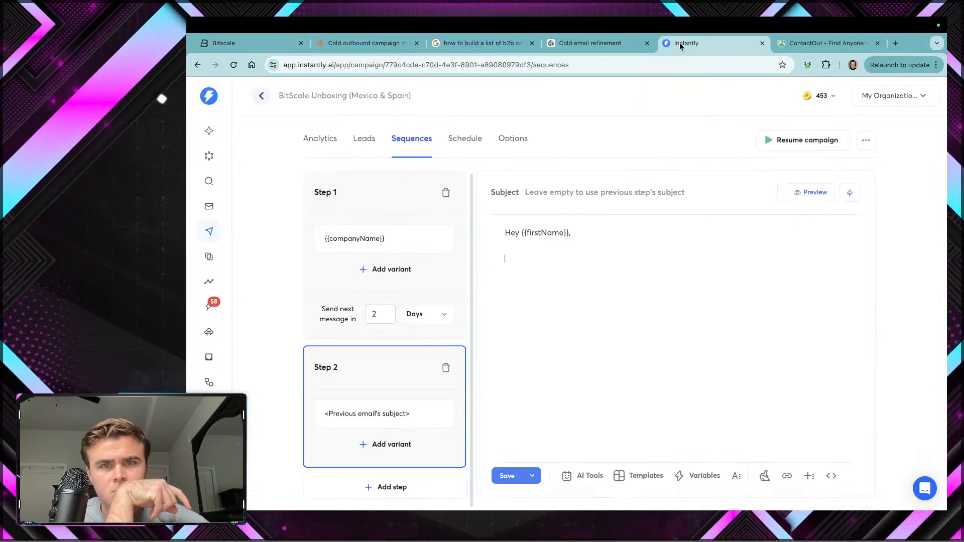
pyautogui.click(582, 43)
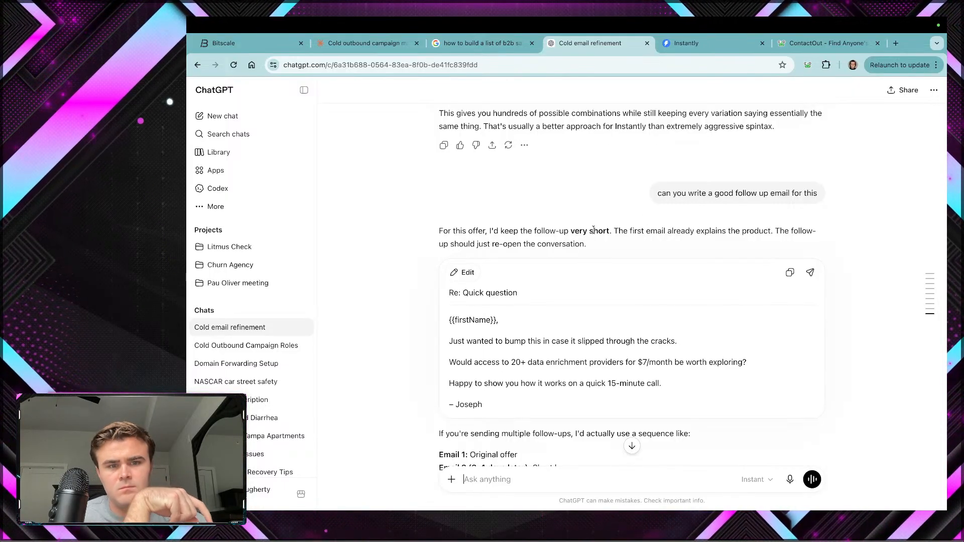
pyautogui.scroll(-6, 593, 230)
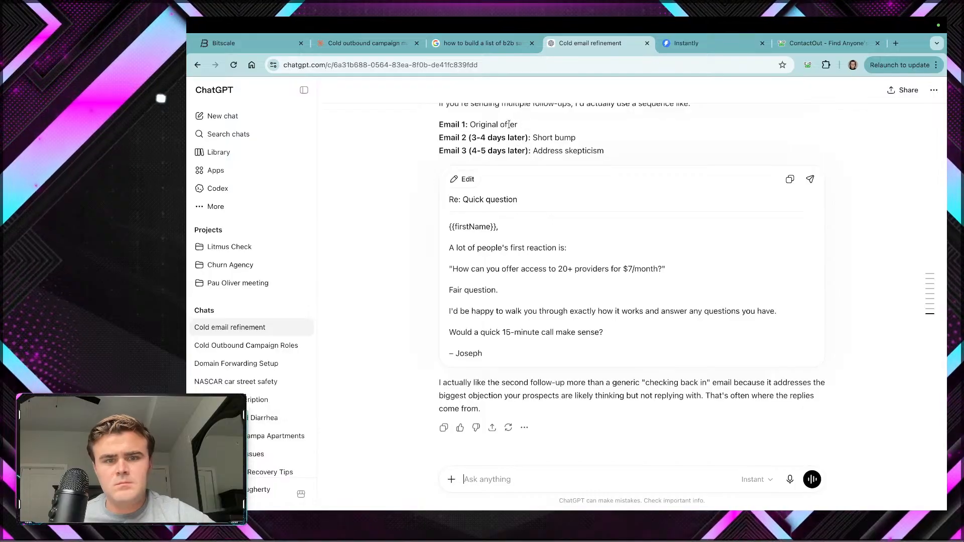
# Step: Go back to Bitscale's Spain and Mexico Employees grid and review the employer, Email Waterfall, Status and Email columns
pyautogui.click(431, 43)
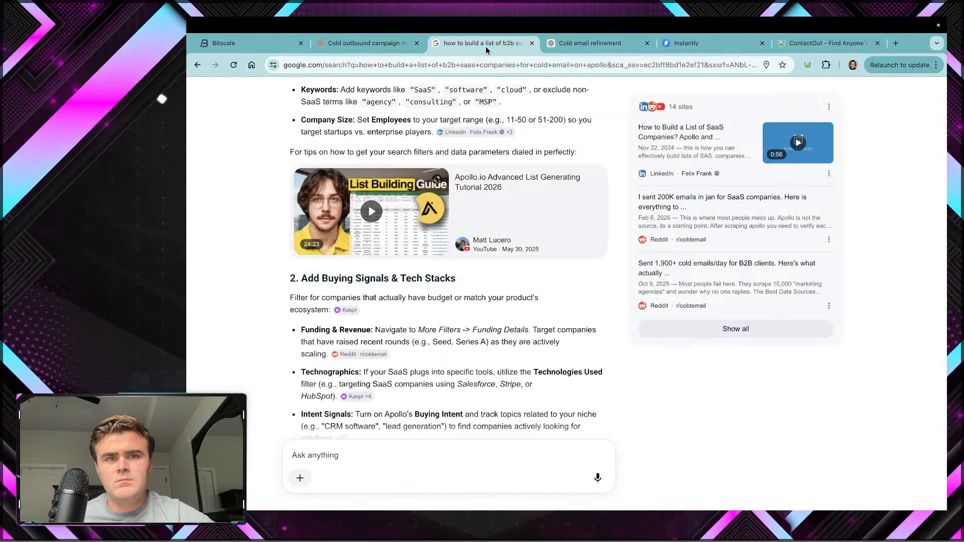
pyautogui.click(368, 44)
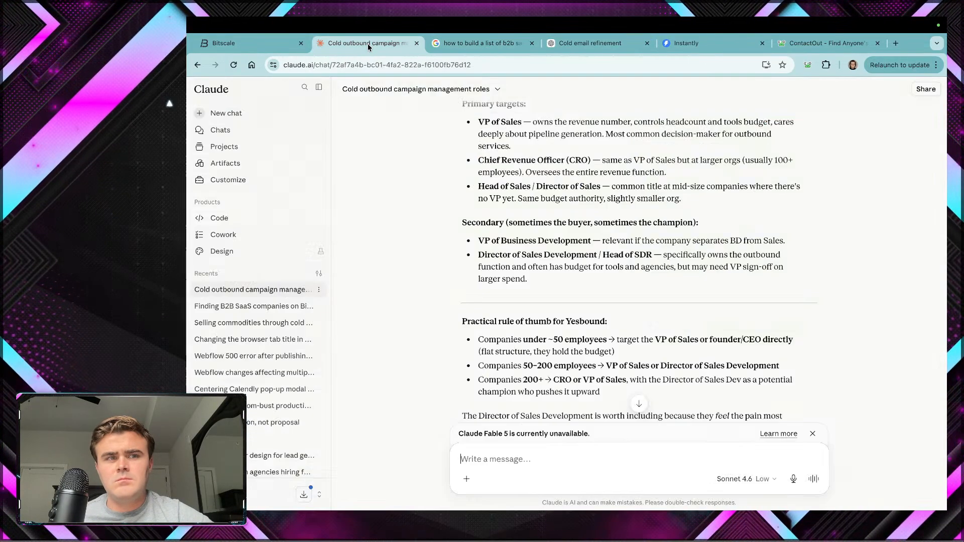
pyautogui.click(276, 46)
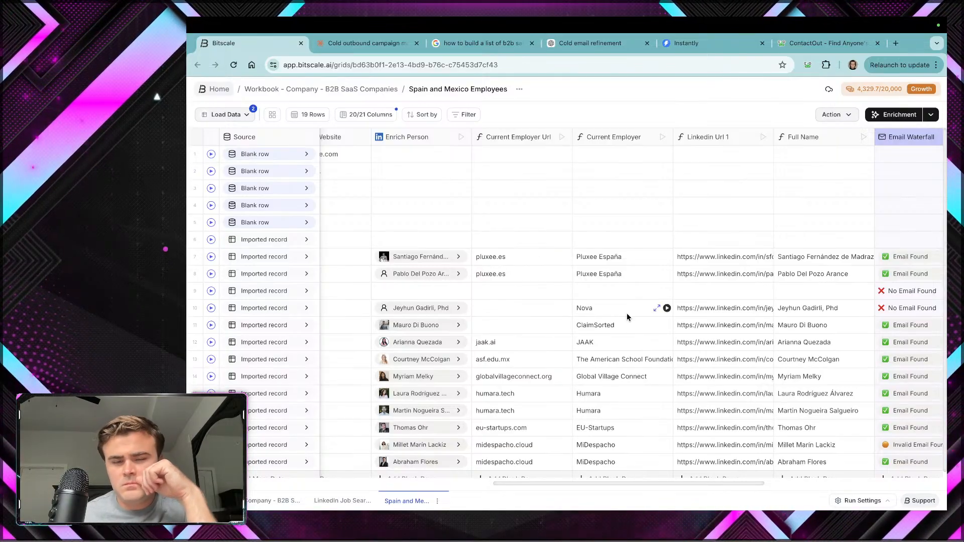
pyautogui.hscroll(5, 603, 301)
pyautogui.hscroll(2, 632, 314)
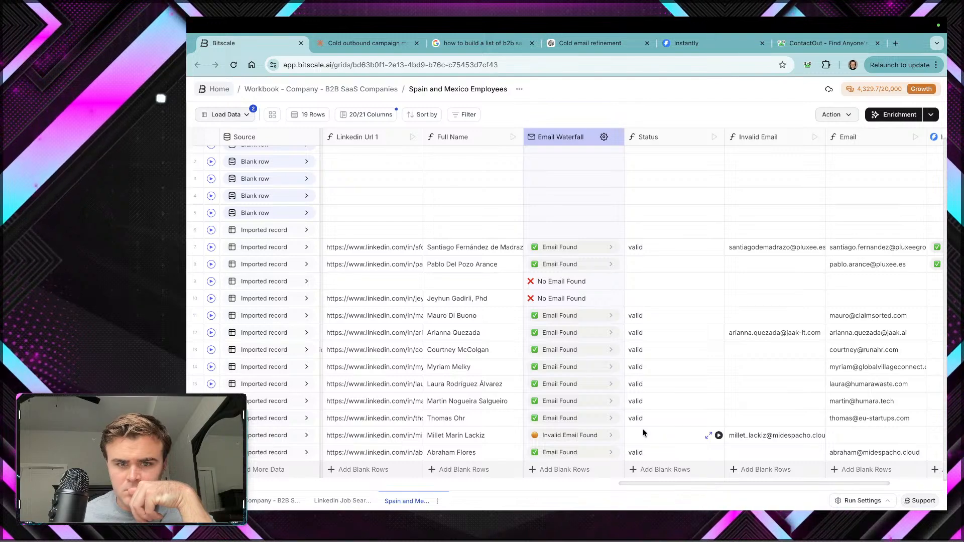
# Step: Open the Company - B2B SaaS Companies grid and select a continuous block of unenriched company rows starting at emocional.com
pyautogui.click(266, 500)
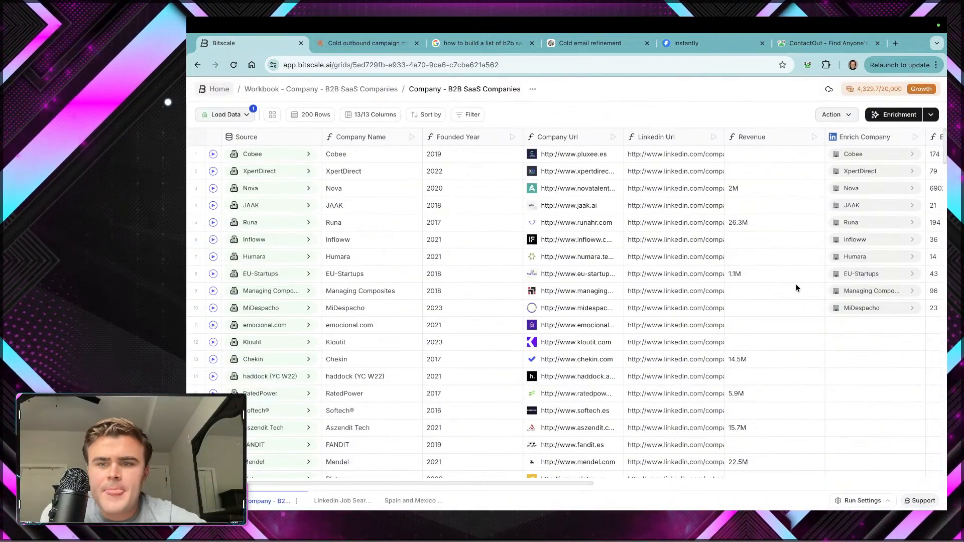
pyautogui.hscroll(1, 796, 285)
pyautogui.hscroll(1, 796, 284)
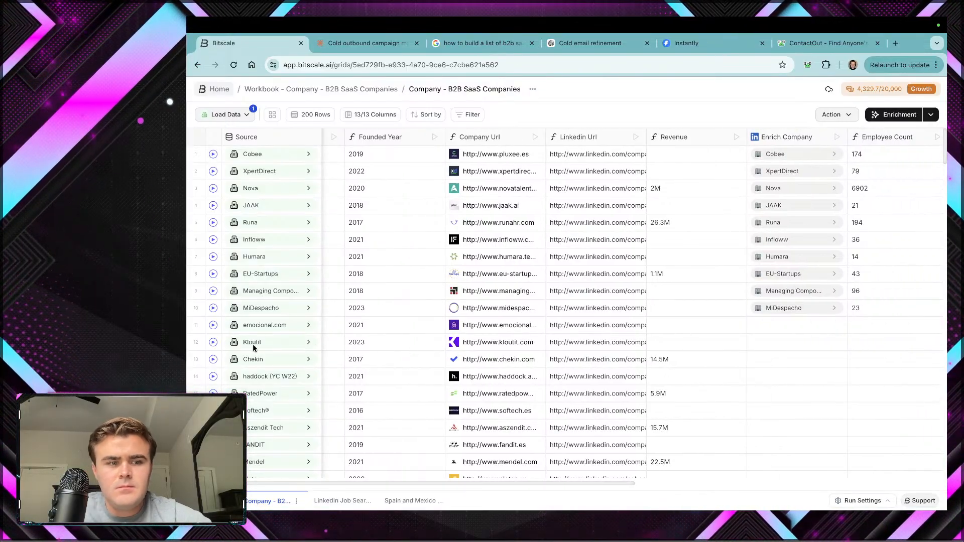
pyautogui.click(196, 325)
pyautogui.scroll(-10, 197, 334)
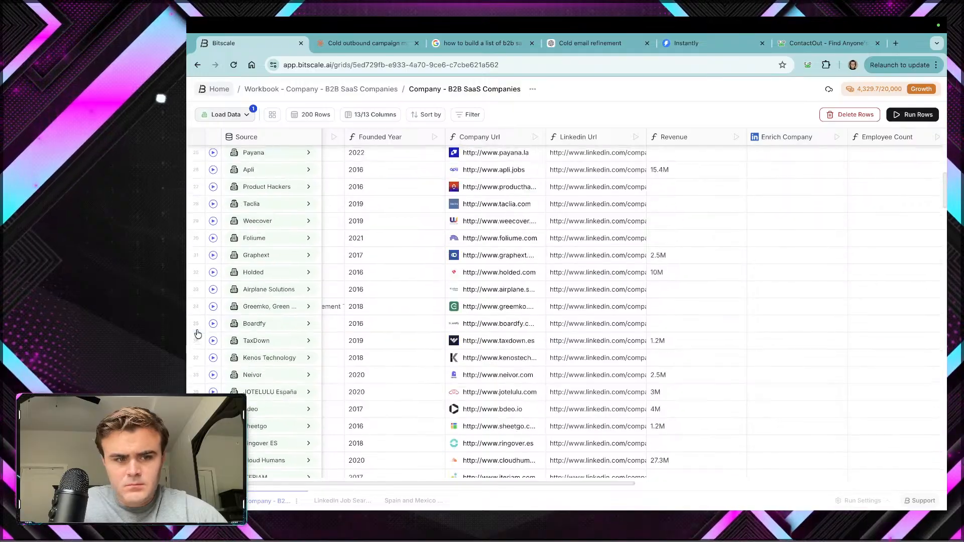
pyautogui.scroll(10, 197, 334)
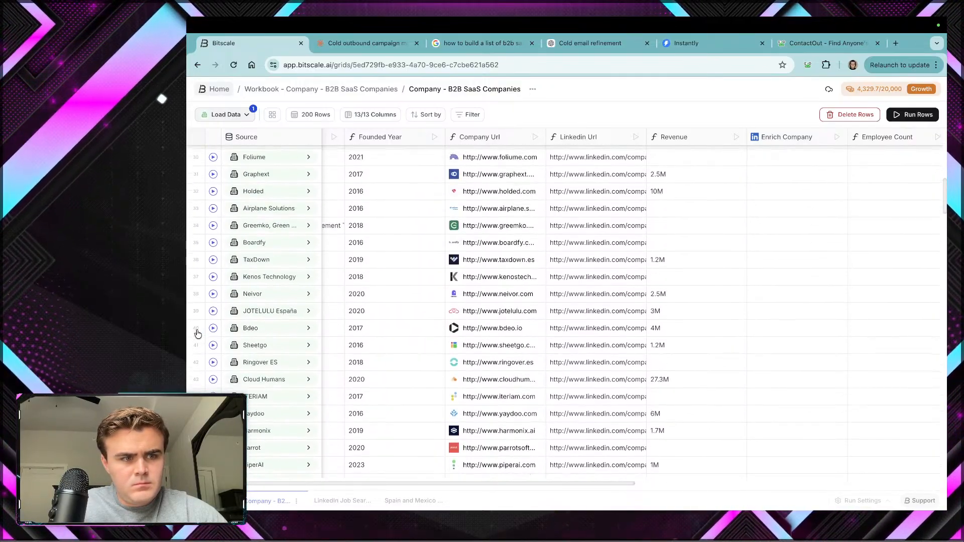
pyautogui.scroll(-10, 198, 334)
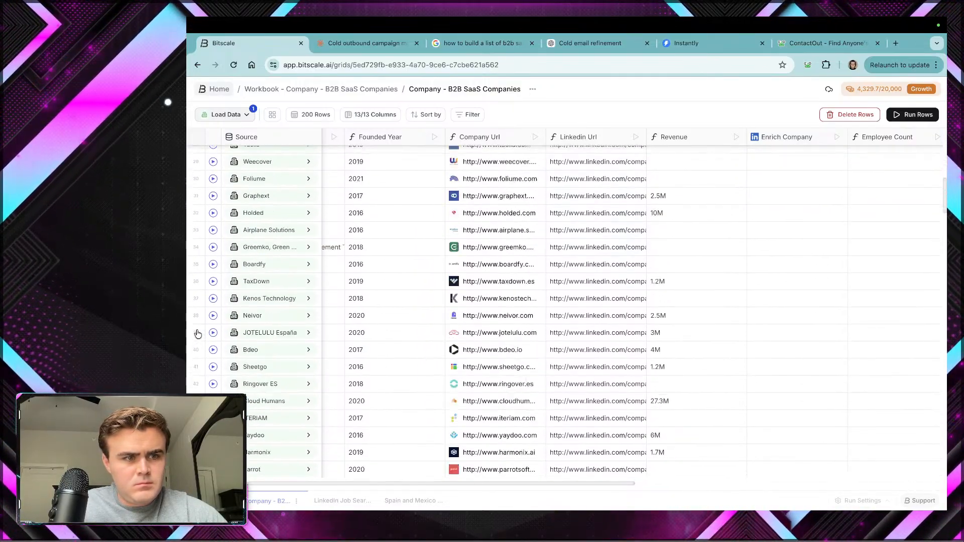
pyautogui.keyDown('shift'); pyautogui.click(196, 416); pyautogui.keyUp('shift')
pyautogui.scroll(7, 383, 340)
pyautogui.scroll(5, 384, 343)
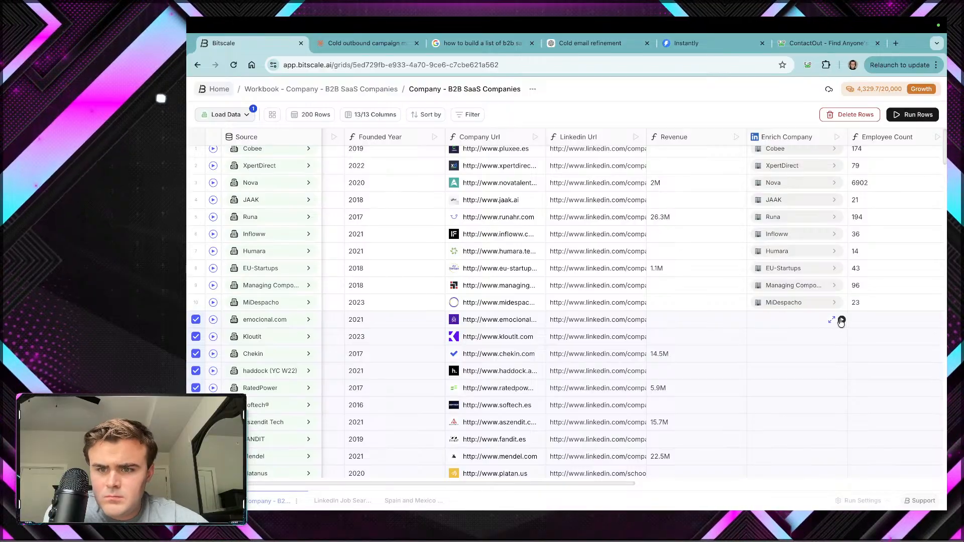
# Step: Run the Enrich Company enrichment for the emocional.com row only and check the row's remaining columns
pyautogui.click(842, 320)
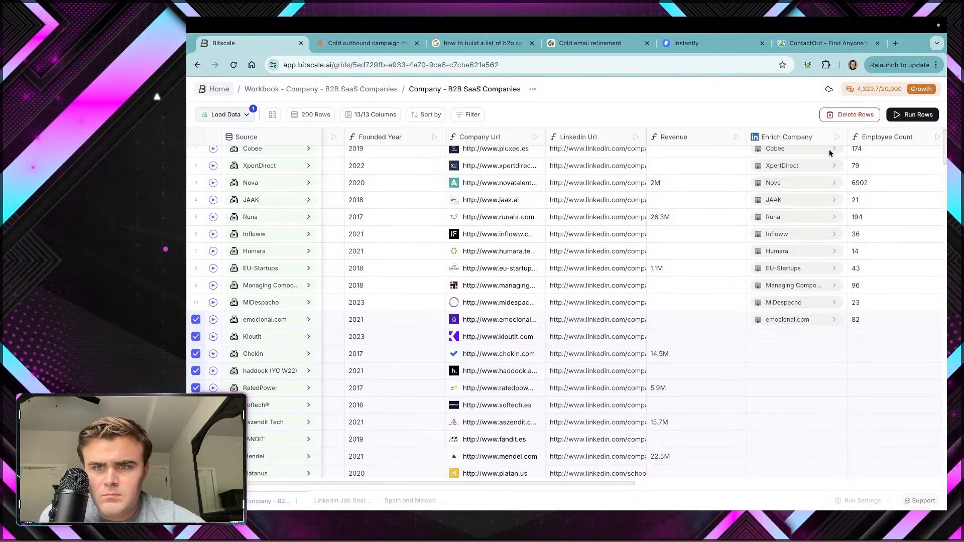
pyautogui.click(839, 137)
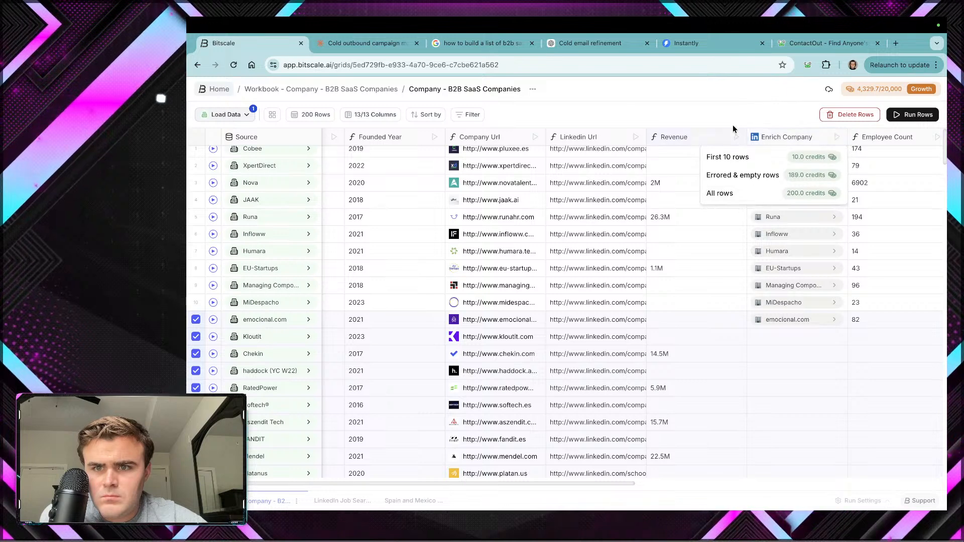
pyautogui.click(722, 116)
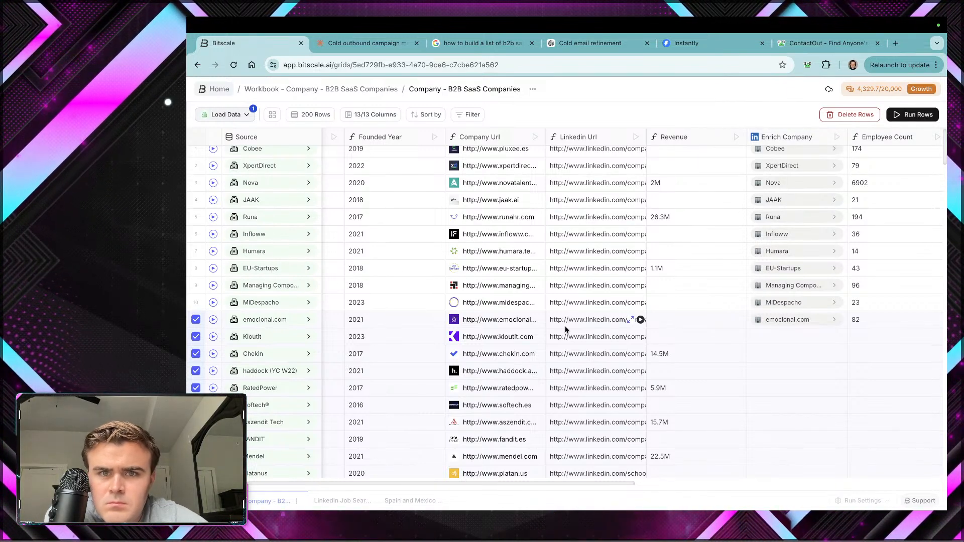
pyautogui.hscroll(5, 732, 345)
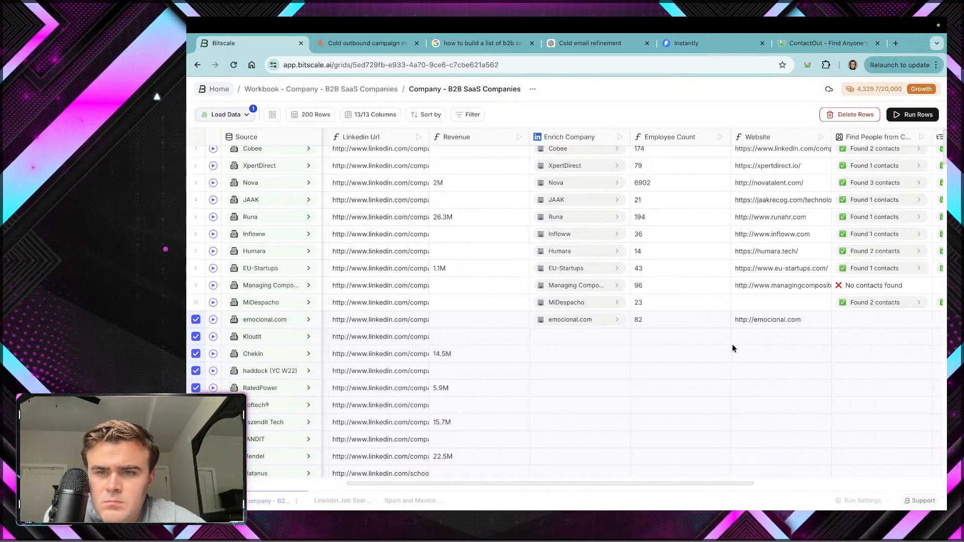
pyautogui.hscroll(5, 732, 344)
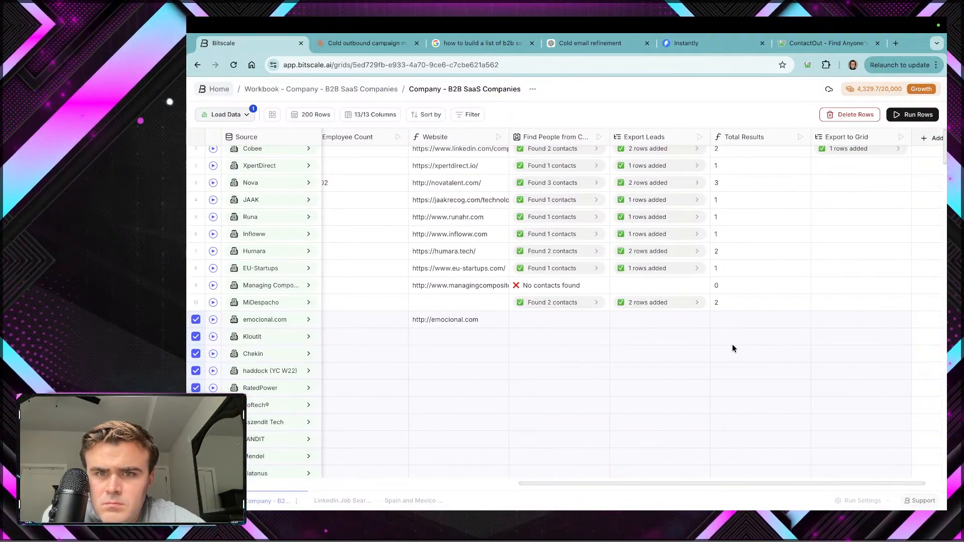
# Step: Delete the Export to Grid column from the Company - B2B SaaS Companies grid
pyautogui.click(848, 138)
pyautogui.click(737, 124)
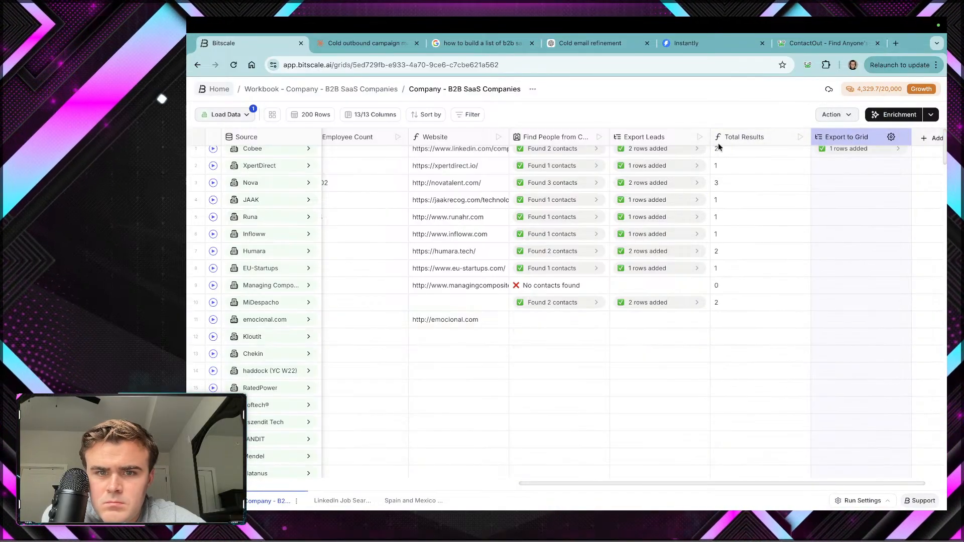
pyautogui.click(889, 137)
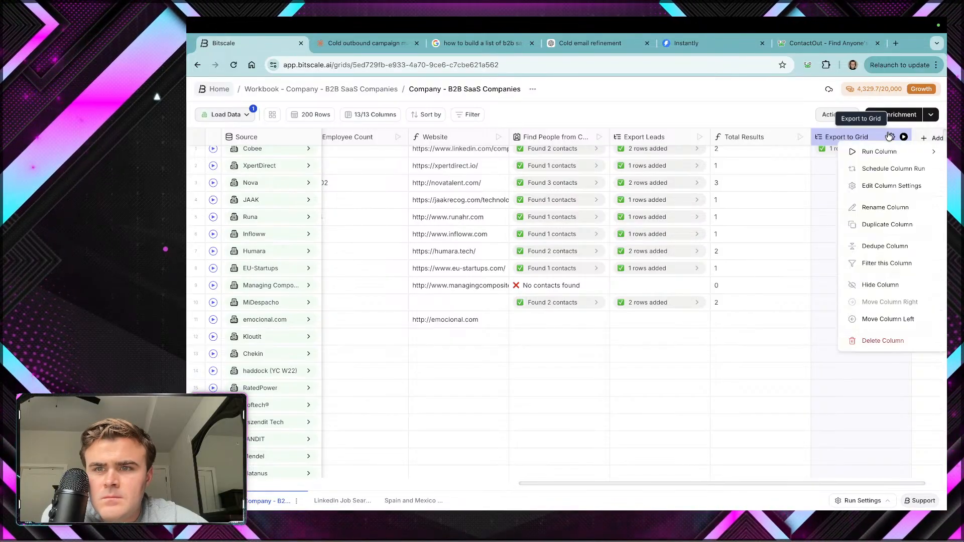
pyautogui.click(883, 340)
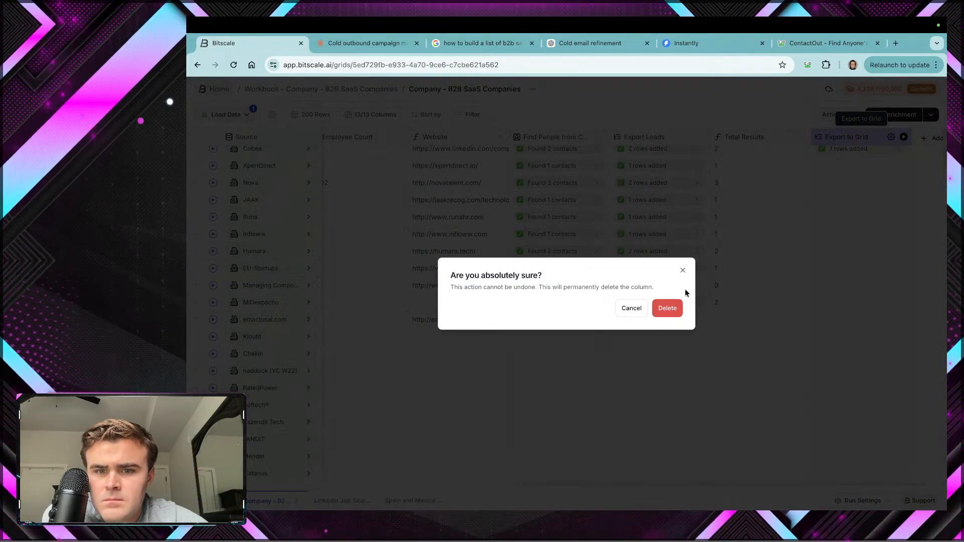
pyautogui.click(667, 308)
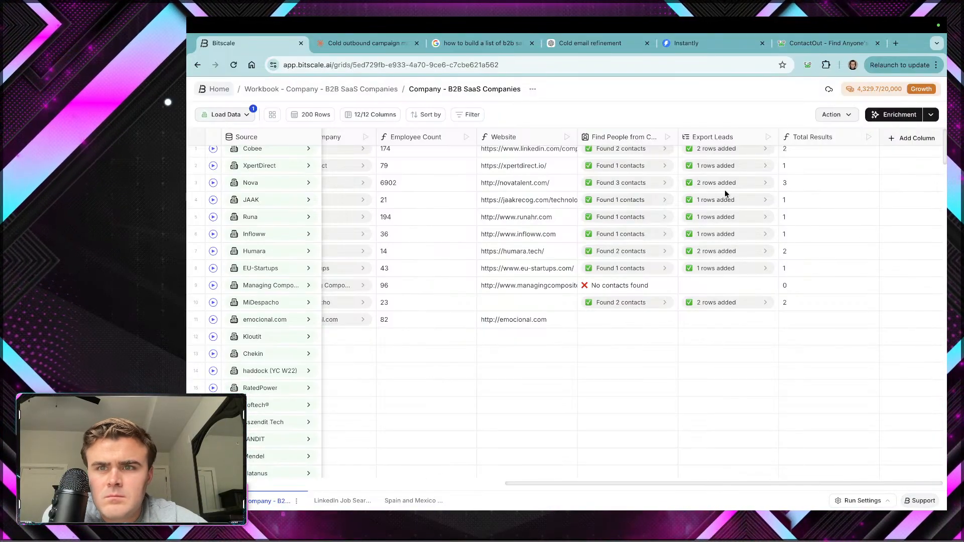
# Step: Close the ContactOut page and return to the Step 2 email body of the BitScale Unboxing campaign in Instantly
pyautogui.click(878, 45)
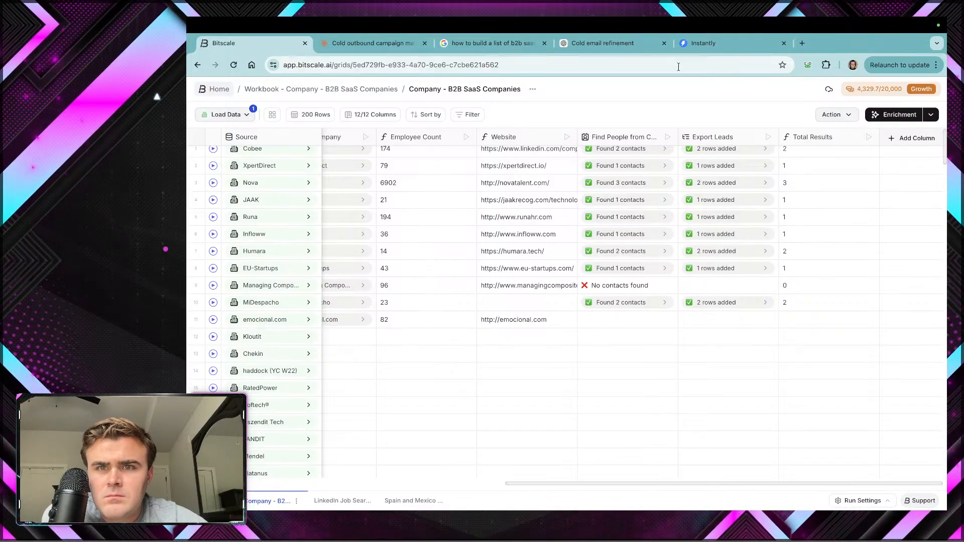
pyautogui.click(693, 43)
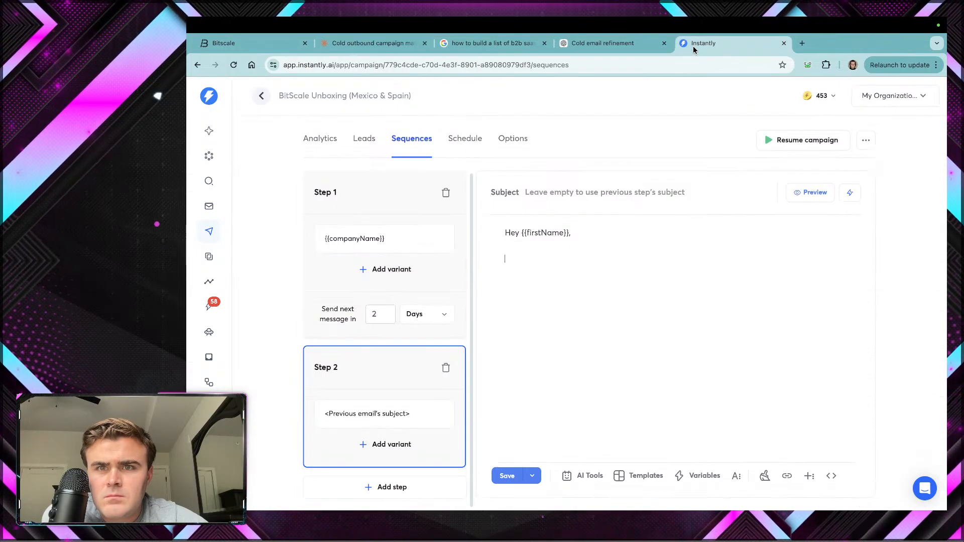
pyautogui.click(526, 257)
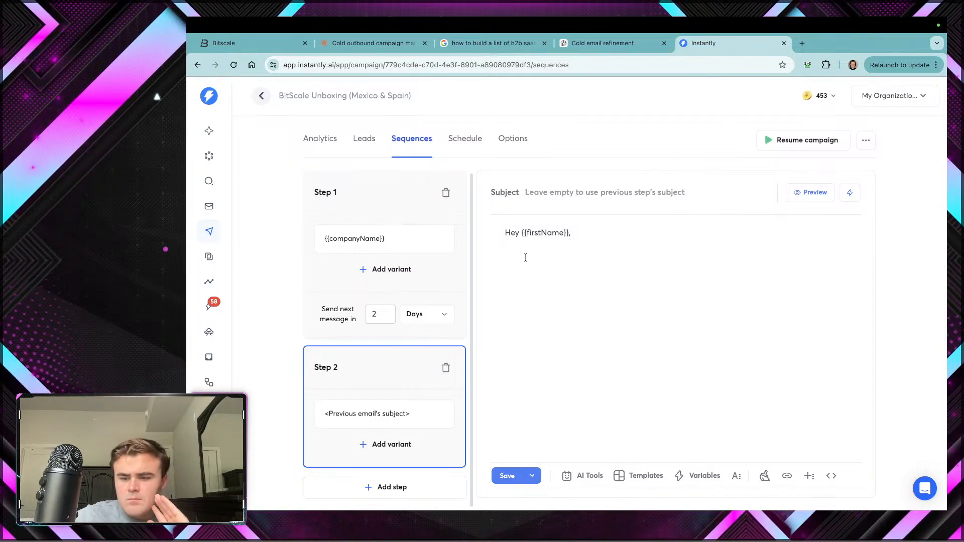
# Step: Below the greeting, write the opening line "Not quite sure how much longer this will be available..." and start a new paragraph
pyautogui.click(507, 255)
pyautogui.write('Not quite surt')
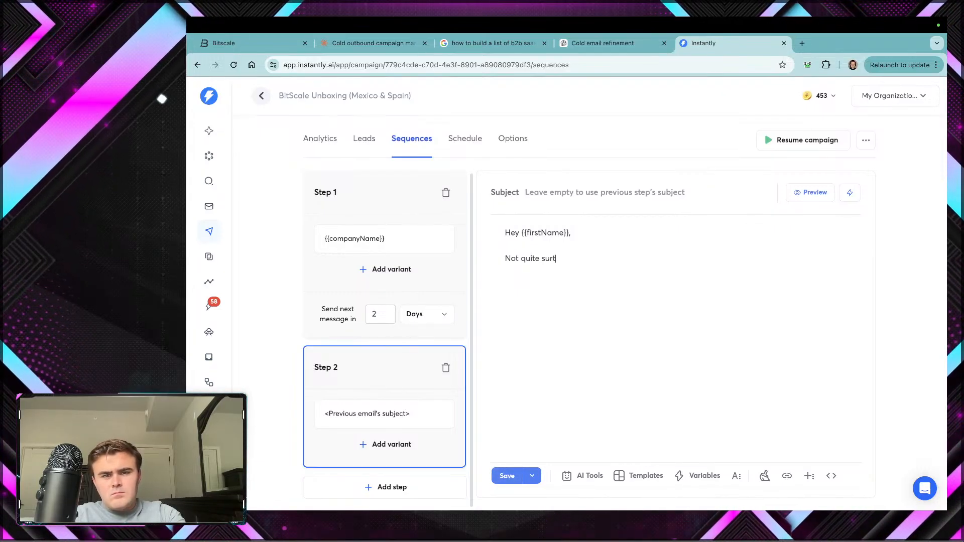
pyautogui.press('BackSpace')
pyautogui.write('e how much')
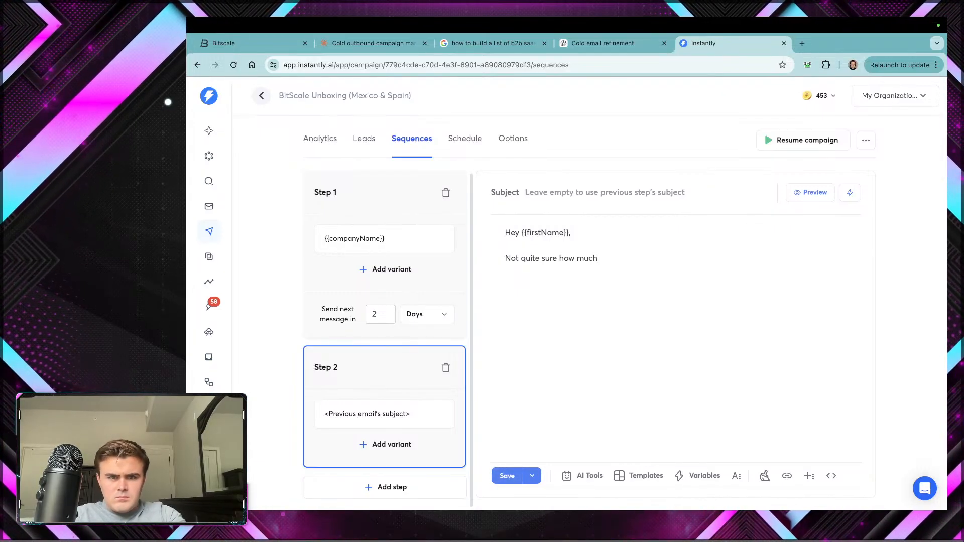
pyautogui.write(' longer')
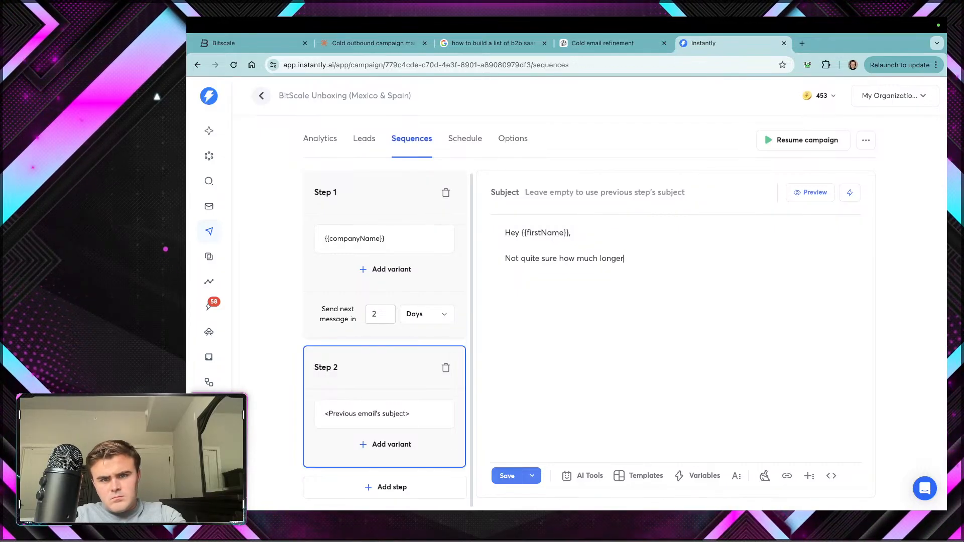
pyautogui.write(' this will be avai')
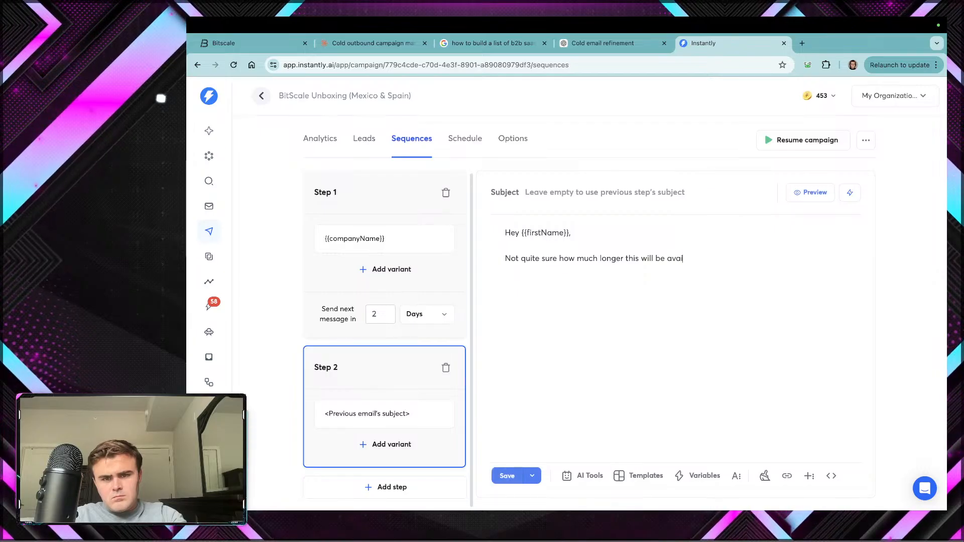
pyautogui.write('lable but')
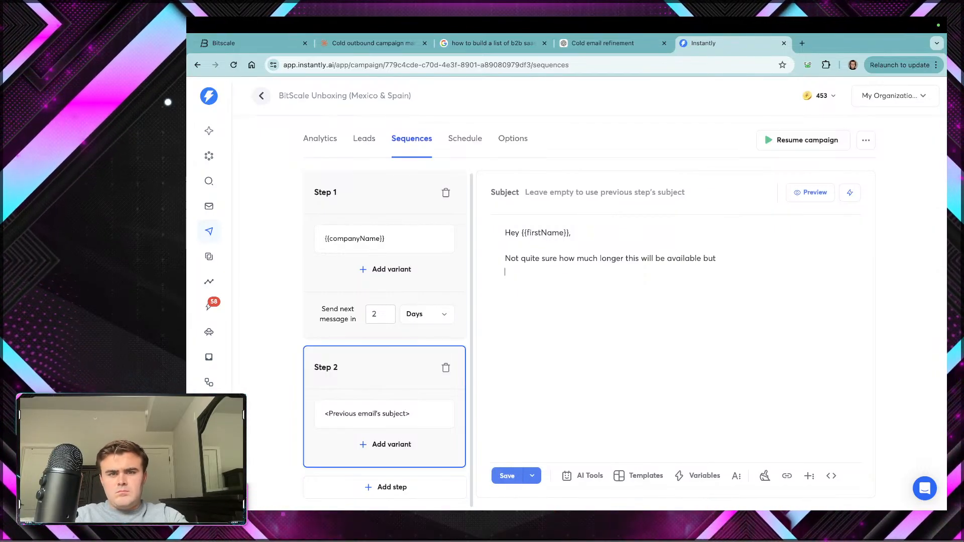
pyautogui.press('BackSpace')
pyautogui.press('BackSpace')
pyautogui.write('...')
pyautogui.press('Return')
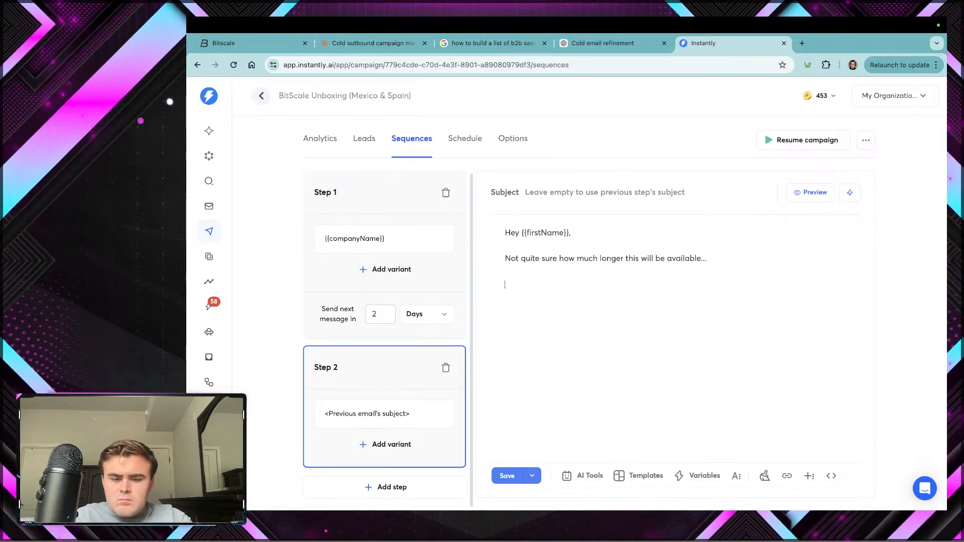
# Step: Add the paragraph "You'll have access to phone numbers and emails to anyone from 20+ data platforms." to the Step 2 email
pyautogui.write("You'll hav")
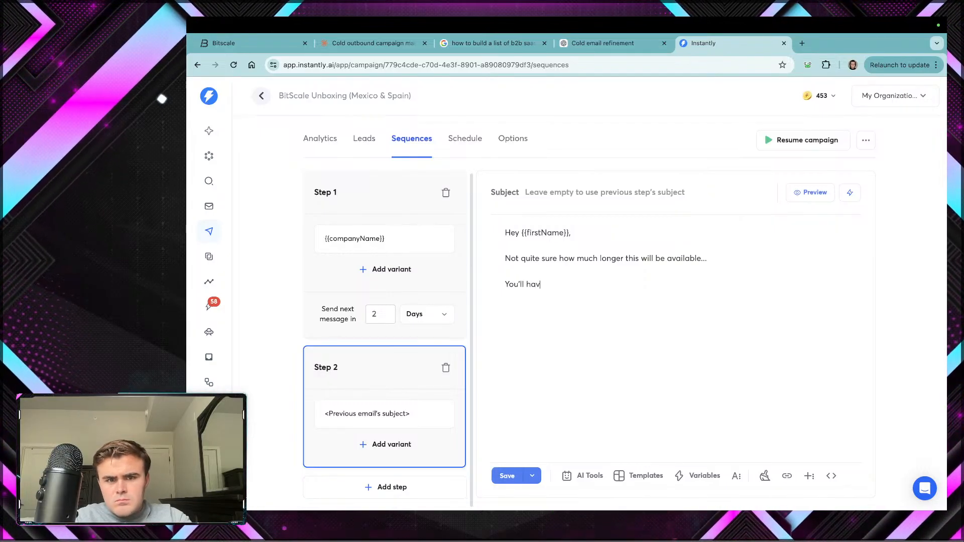
pyautogui.write('e access to')
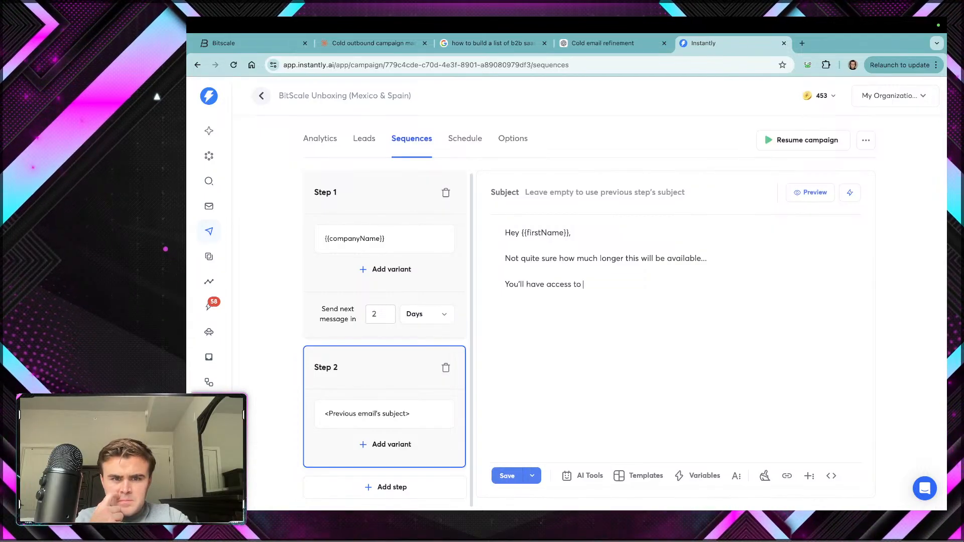
pyautogui.write(' pho')
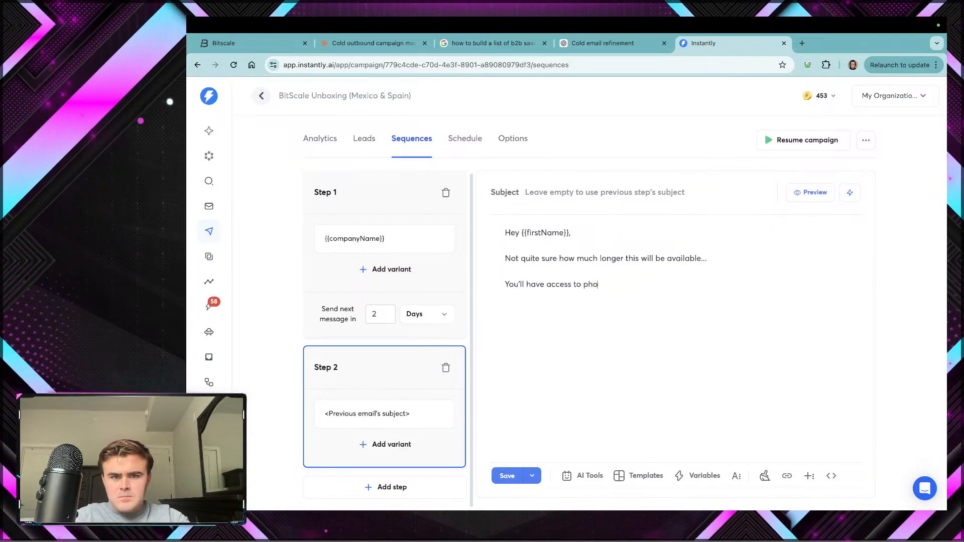
pyautogui.write('ne numbers')
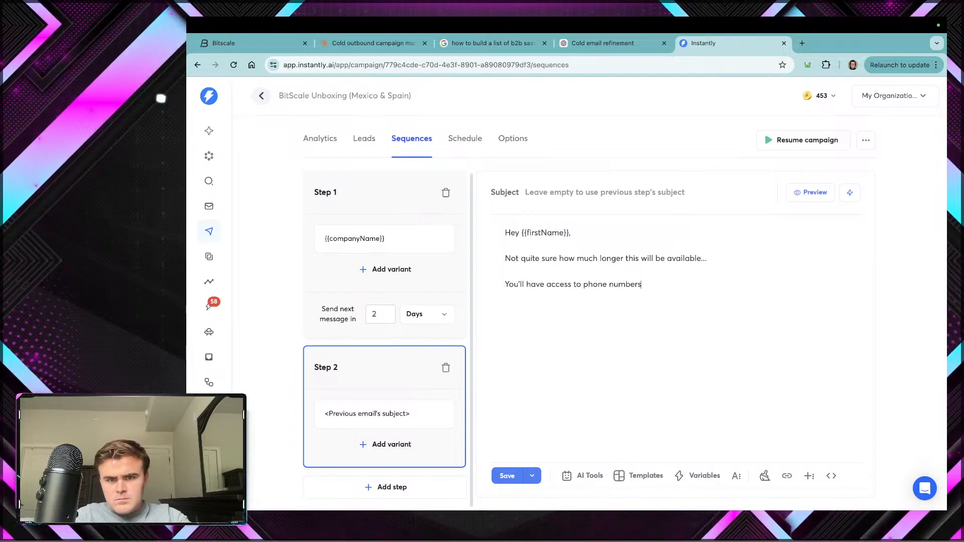
pyautogui.write(' and emails')
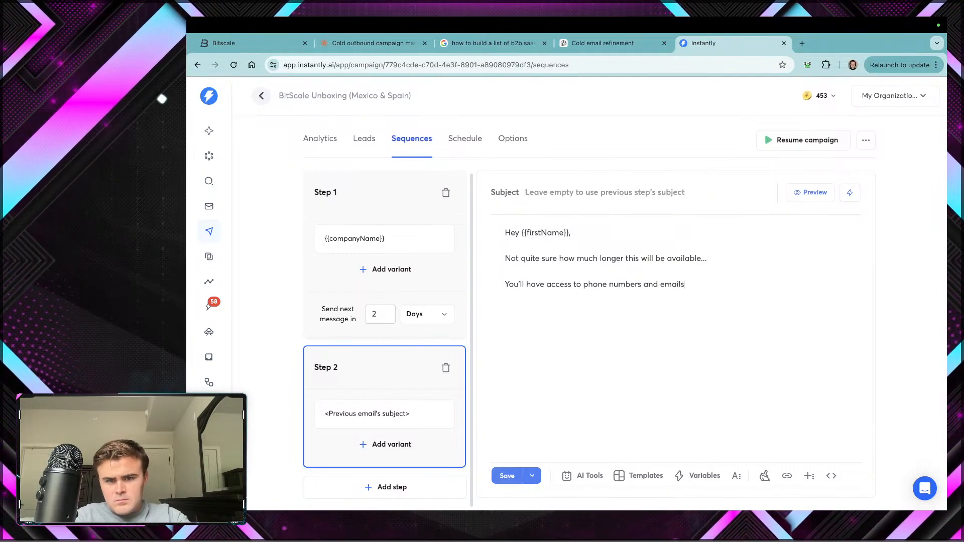
pyautogui.write(' to any')
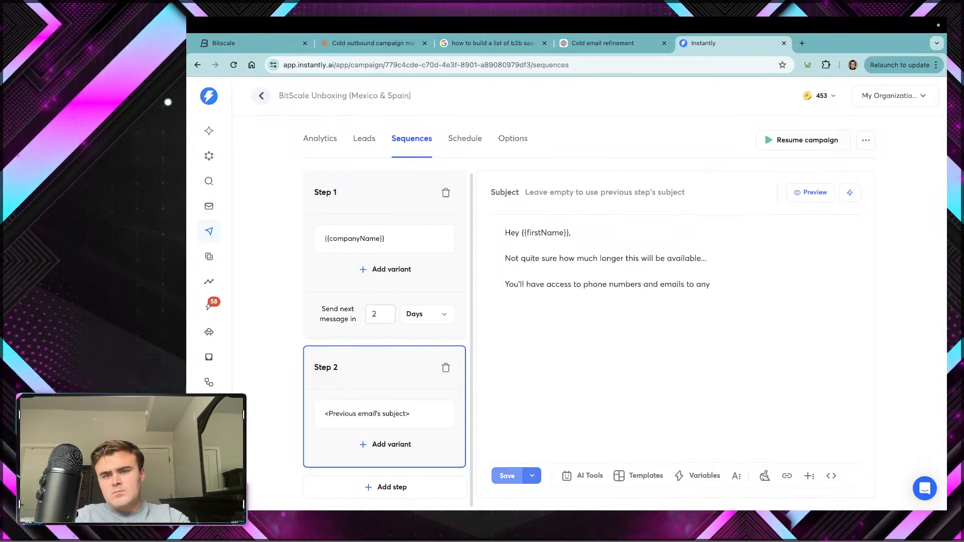
pyautogui.write('one')
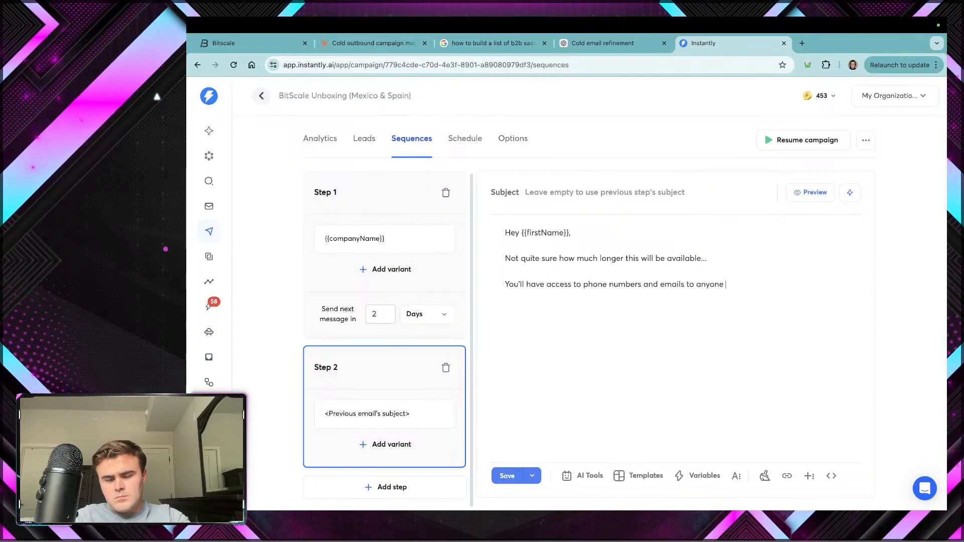
pyautogui.press('BackSpace')
pyautogui.press('BackSpace')
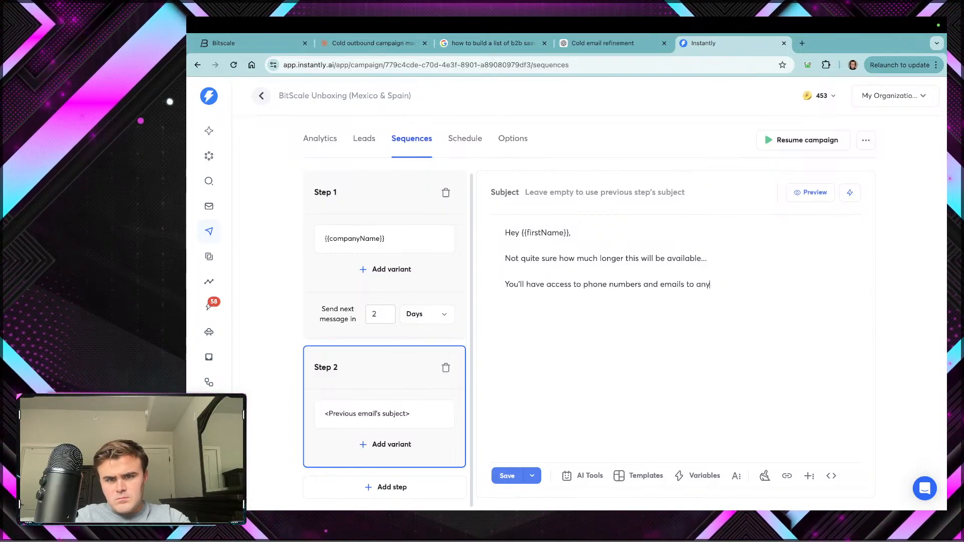
pyautogui.write('ne')
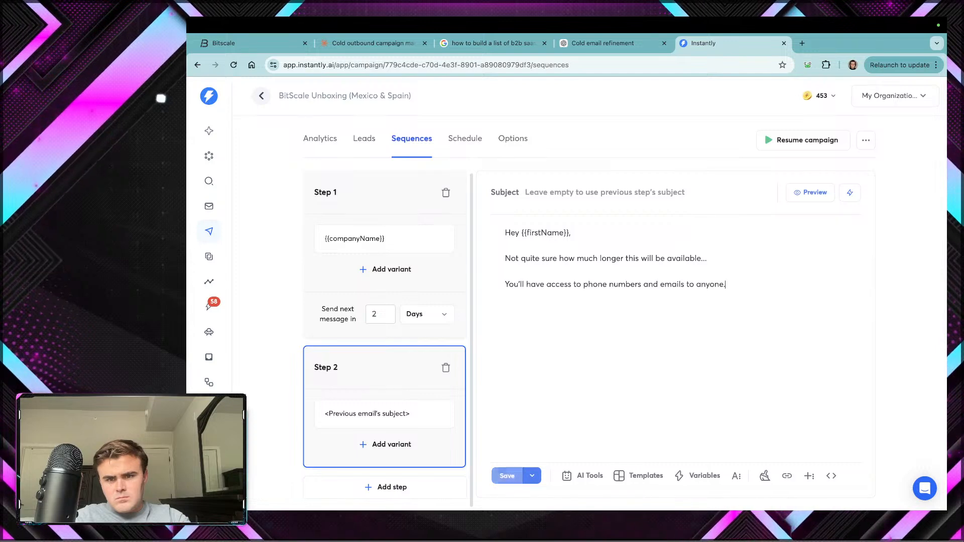
pyautogui.write(' from ')
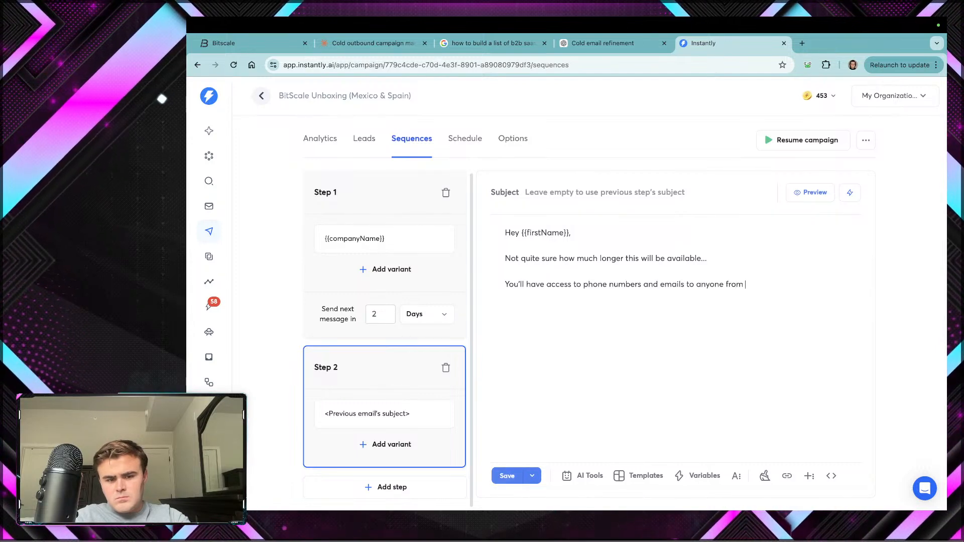
pyautogui.write('20+ ')
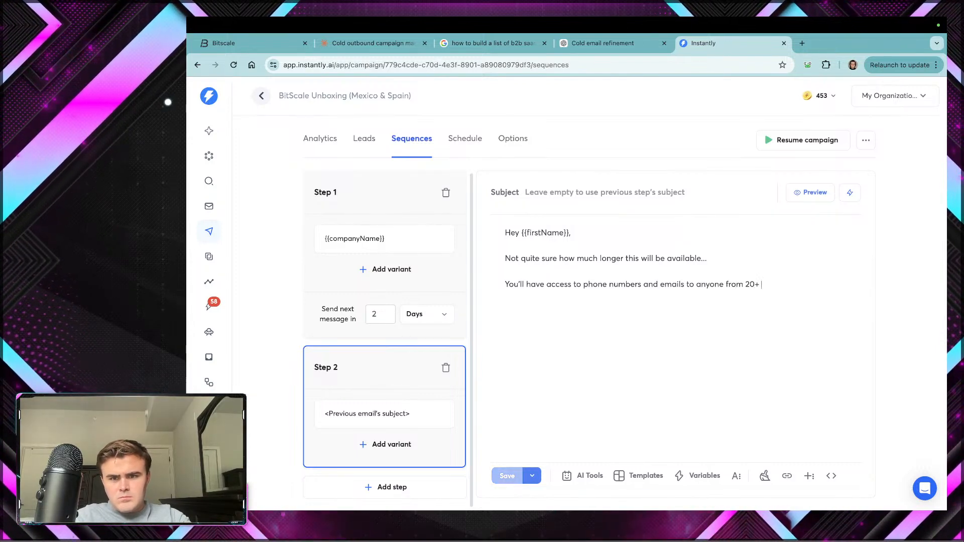
pyautogui.write('data platforms.')
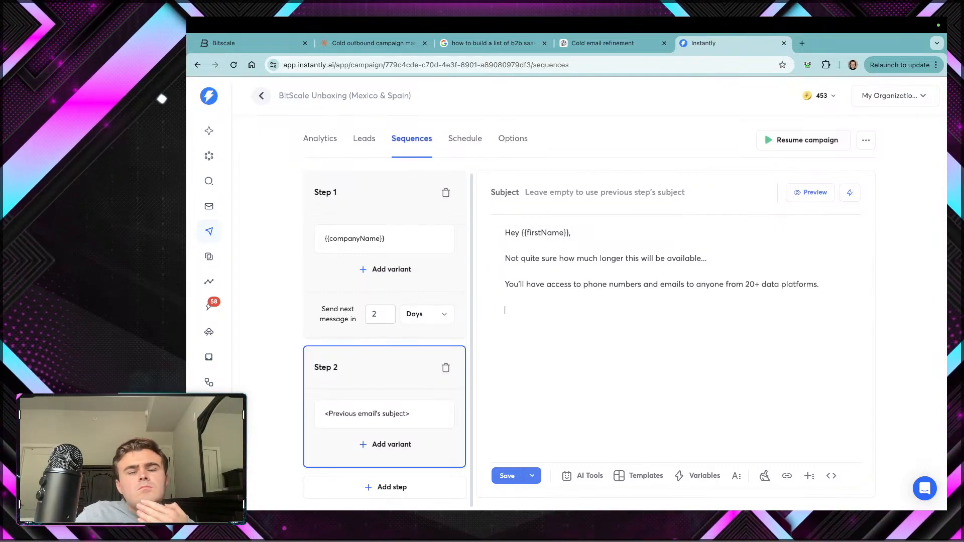
# Step: Add the pricing line "That's hundreds of dollars worth of subscriptions for just $7/month" as its own paragraph
pyautogui.write('That')
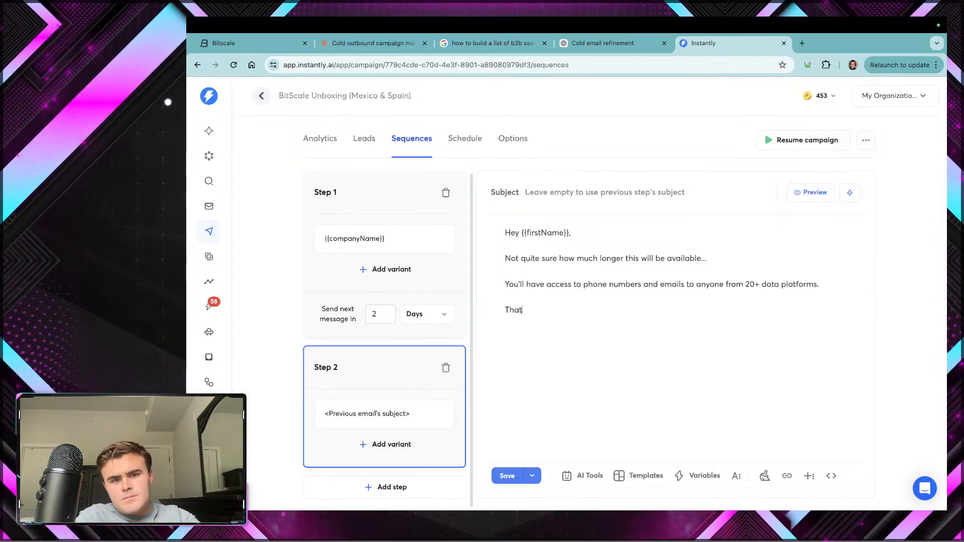
pyautogui.write("'s hundreds of dollars worth of subscriptions fo")
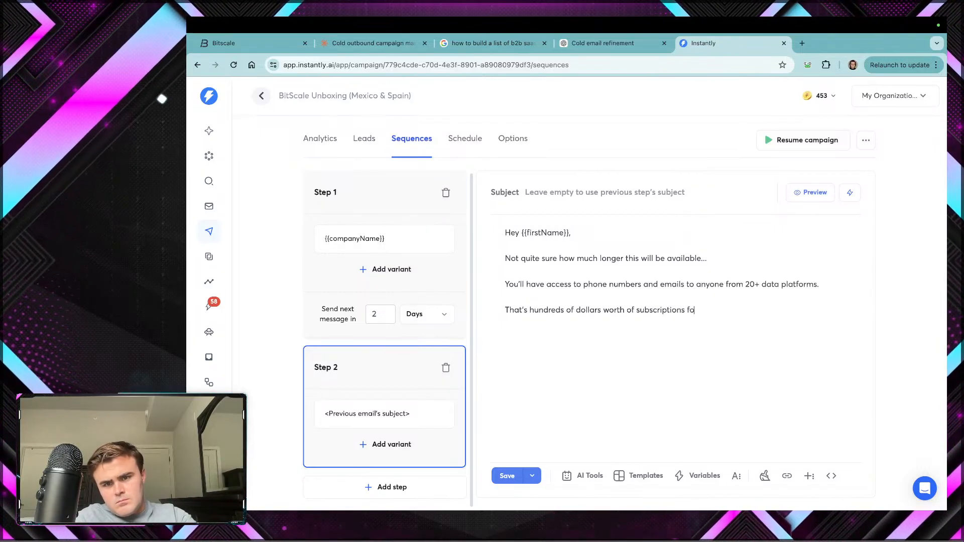
pyautogui.write('r just')
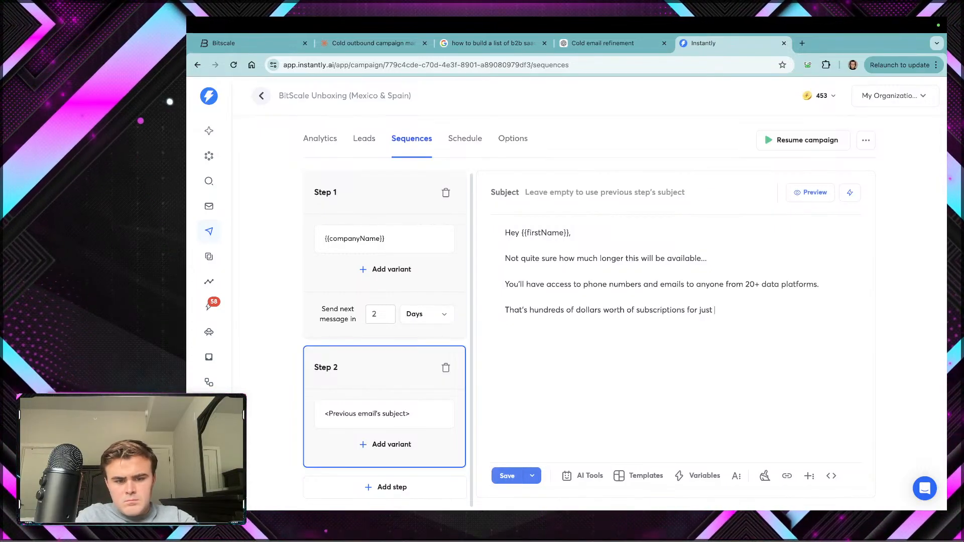
pyautogui.write('$7/month')
pyautogui.press('Return')
# Step: Add the call to action "Let me know if you are interested and we can schedule a demo call."
pyautogui.write('Let me kn')
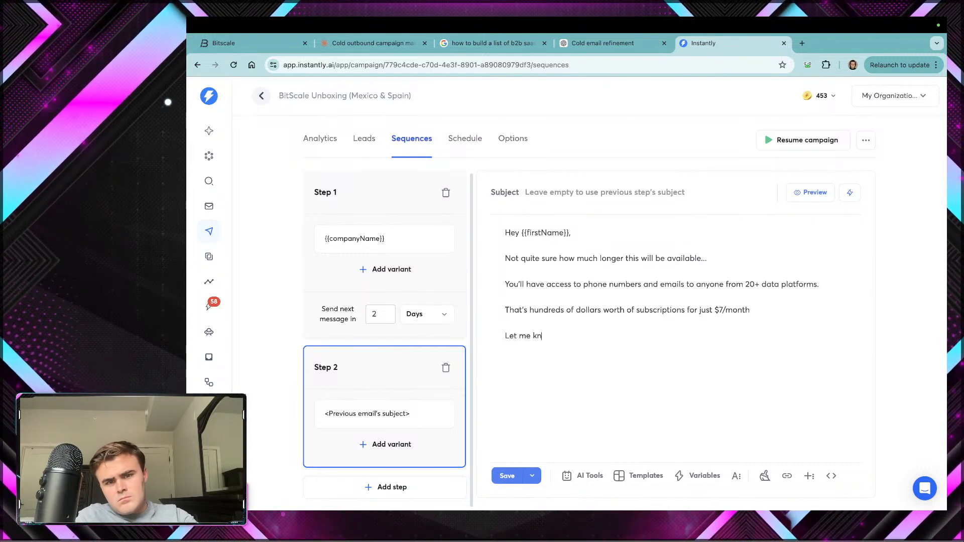
pyautogui.write('ow if you are i')
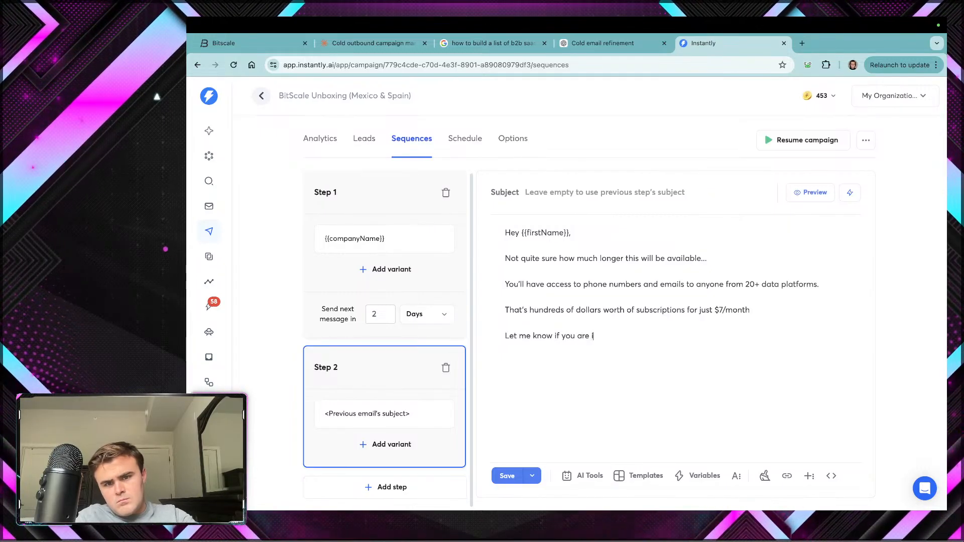
pyautogui.write('nterested and we can schedule a demo cal')
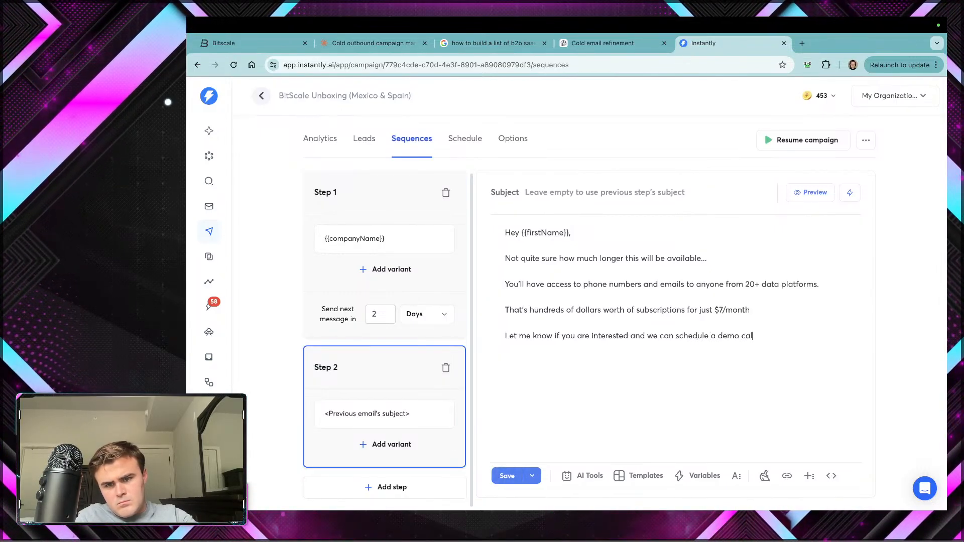
# Step: Sign off the email with a dash and the sender's first name, with "Bitscale Team" on the line below
pyautogui.write('- ')
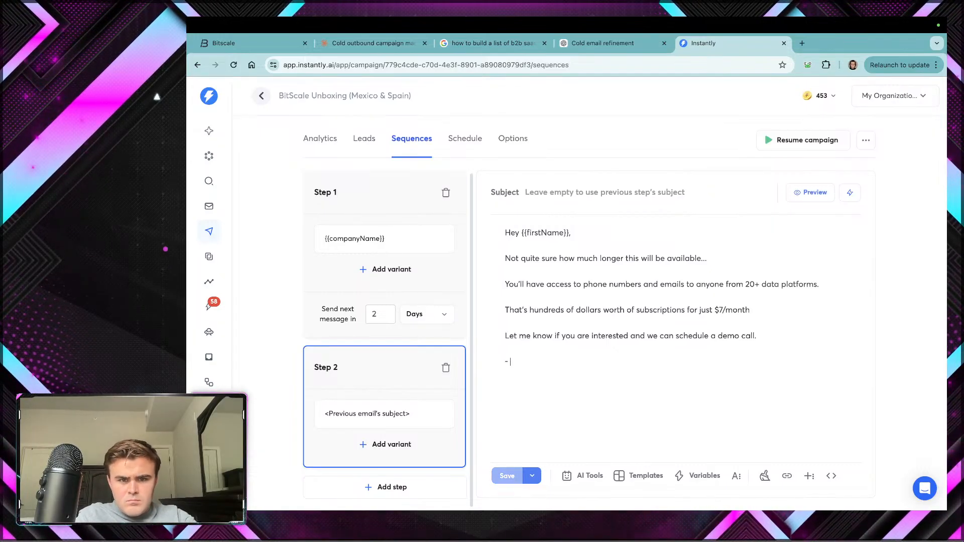
pyautogui.write('Joseph')
pyautogui.press('BackSpace')
pyautogui.write('Bitscale Team')
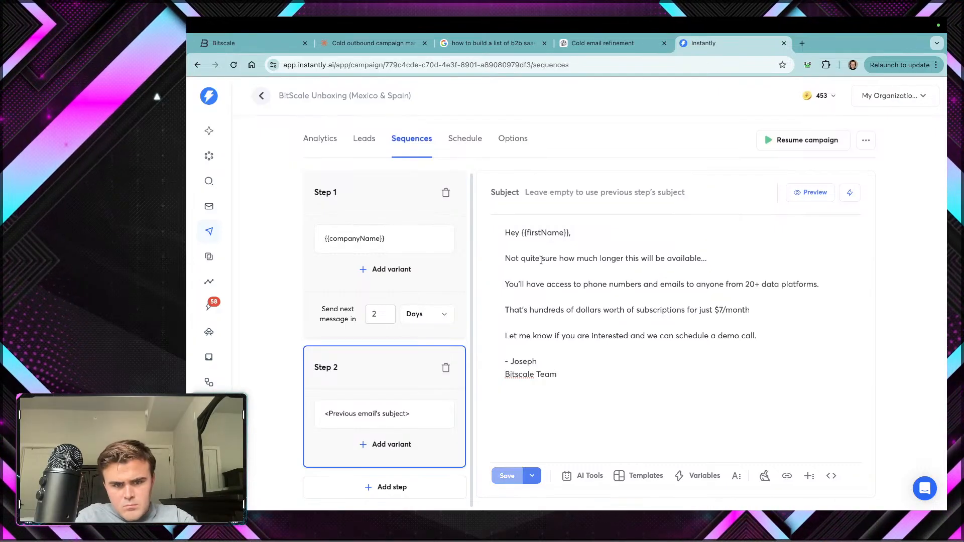
# Step: Save the Step 2 email and open the Step 1 email for review
pyautogui.click(571, 303)
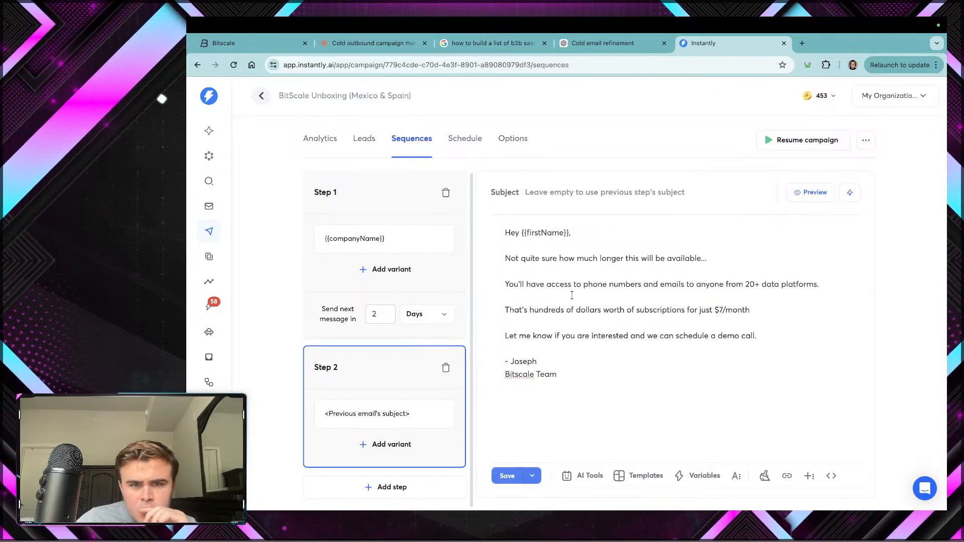
pyautogui.click(507, 476)
pyautogui.click(431, 287)
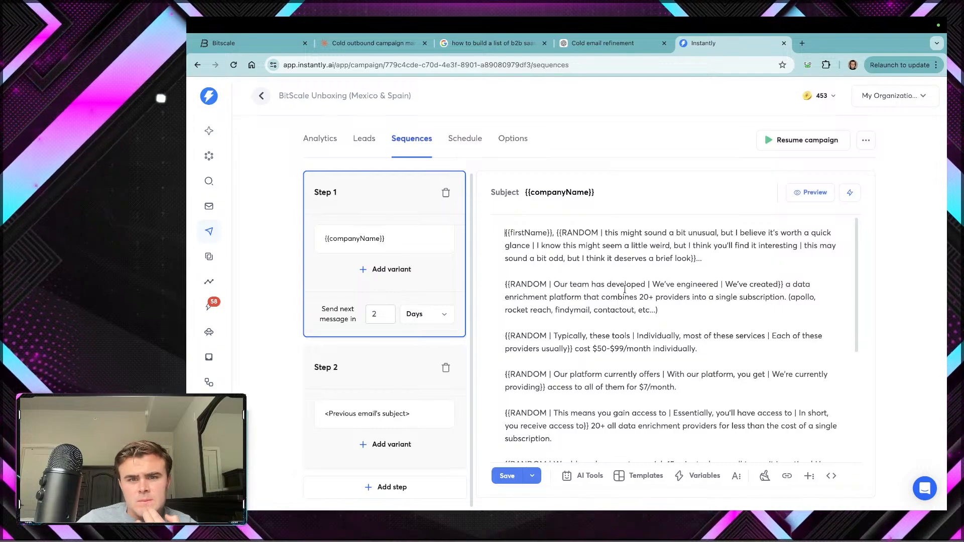
# Step: Preview the Step 1 email with the data of each of the two available leads and close the preview
pyautogui.hotkey('ctrl', 'Left')
pyautogui.hotkey('ctrl', 'Right')
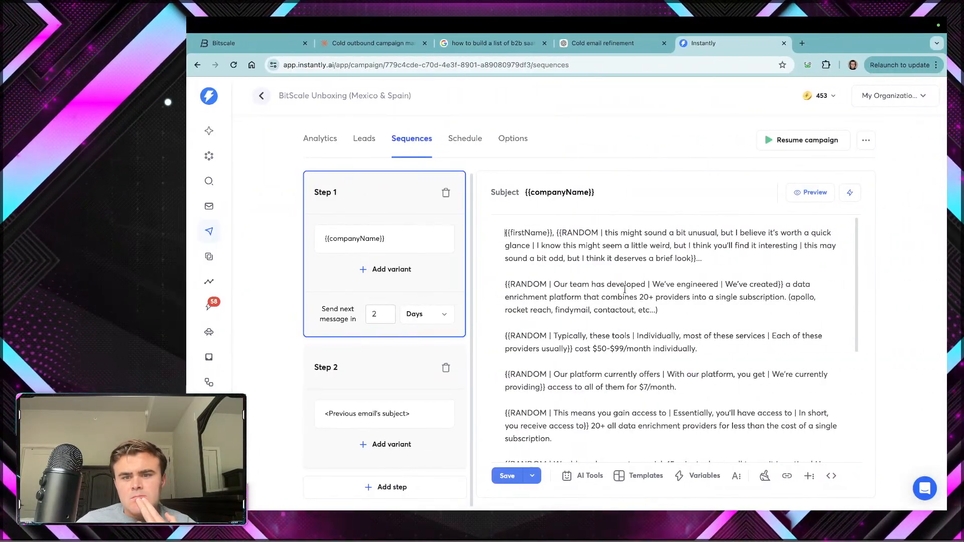
pyautogui.scroll(-5, 622, 311)
pyautogui.scroll(5, 620, 325)
pyautogui.click(810, 193)
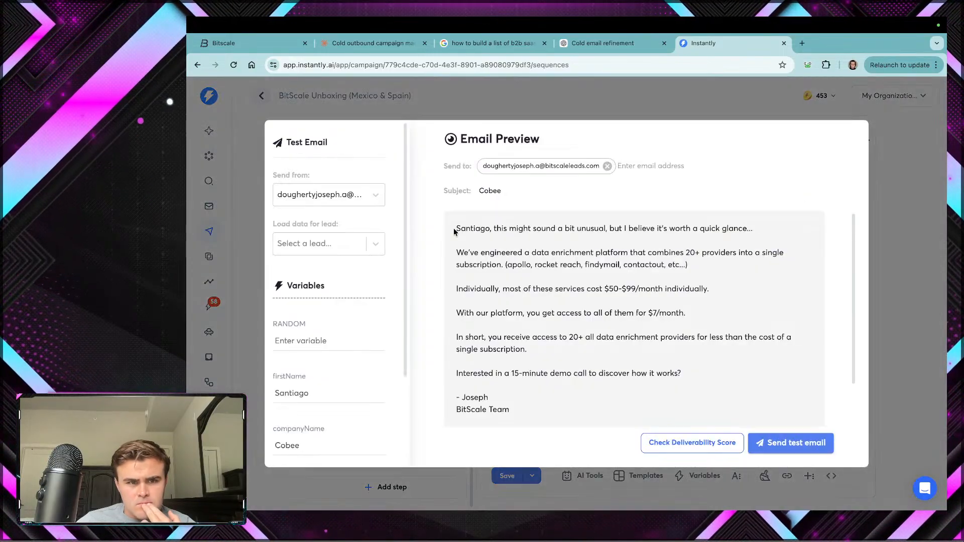
pyautogui.click(315, 244)
pyautogui.click(310, 283)
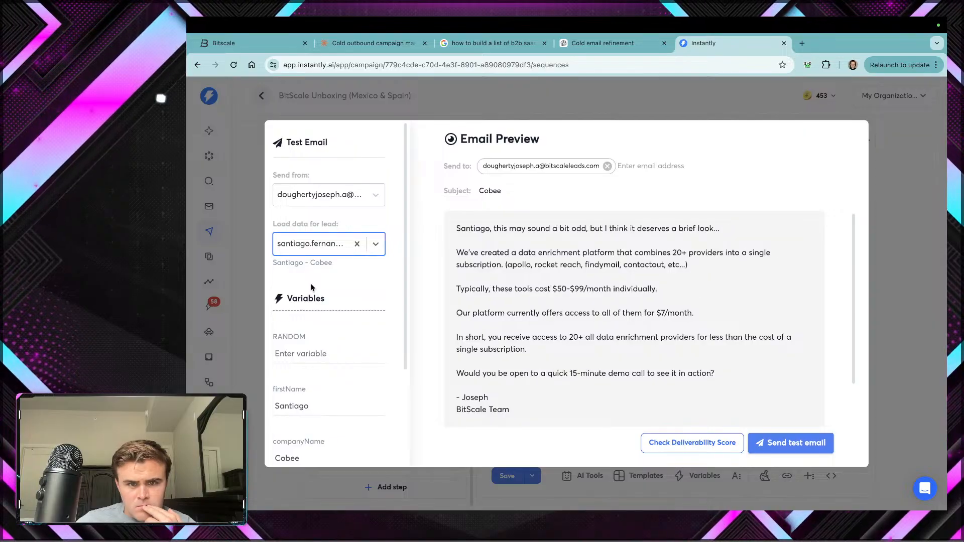
pyautogui.click(322, 245)
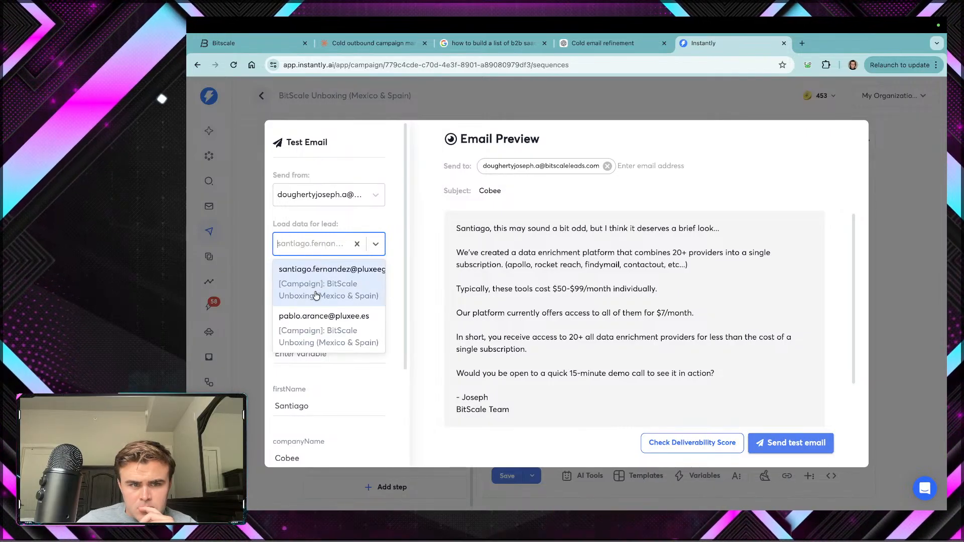
pyautogui.click(311, 326)
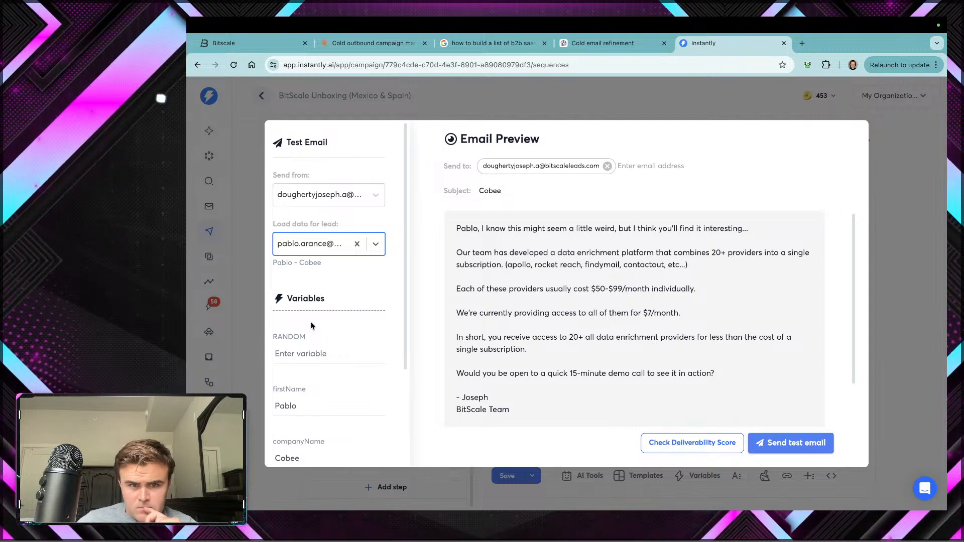
pyautogui.click(870, 251)
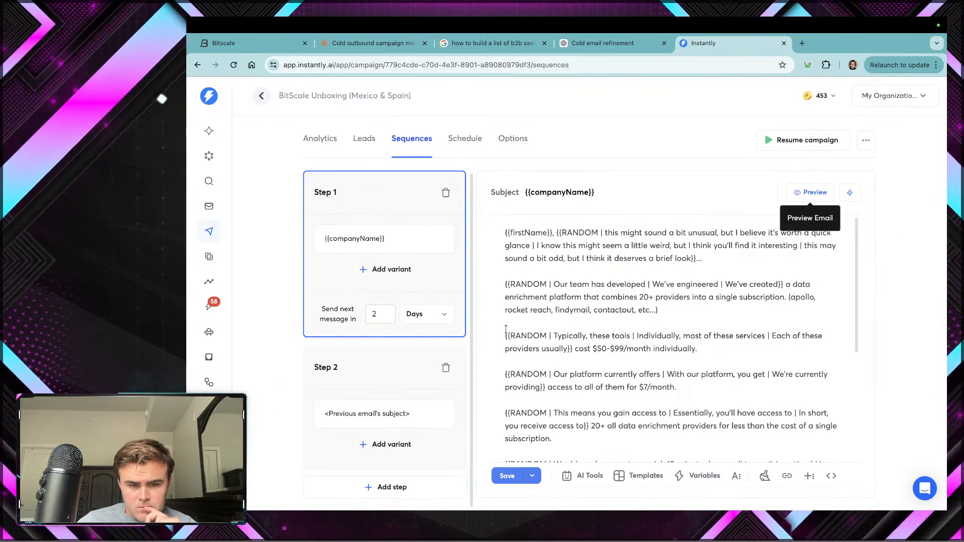
# Step: Save the Step 1 email, open the Step 2 follow-up and save it as well
pyautogui.click(506, 476)
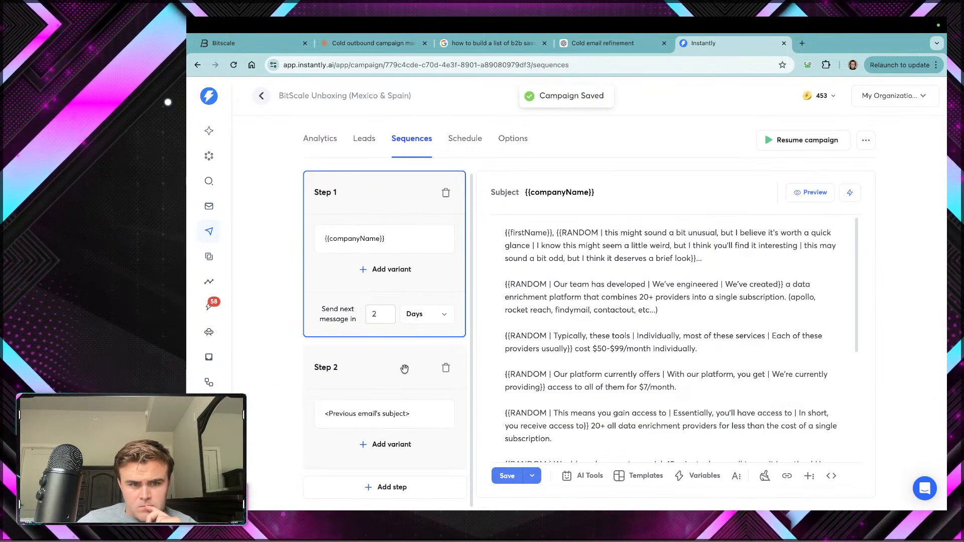
pyautogui.click(425, 390)
pyautogui.click(505, 475)
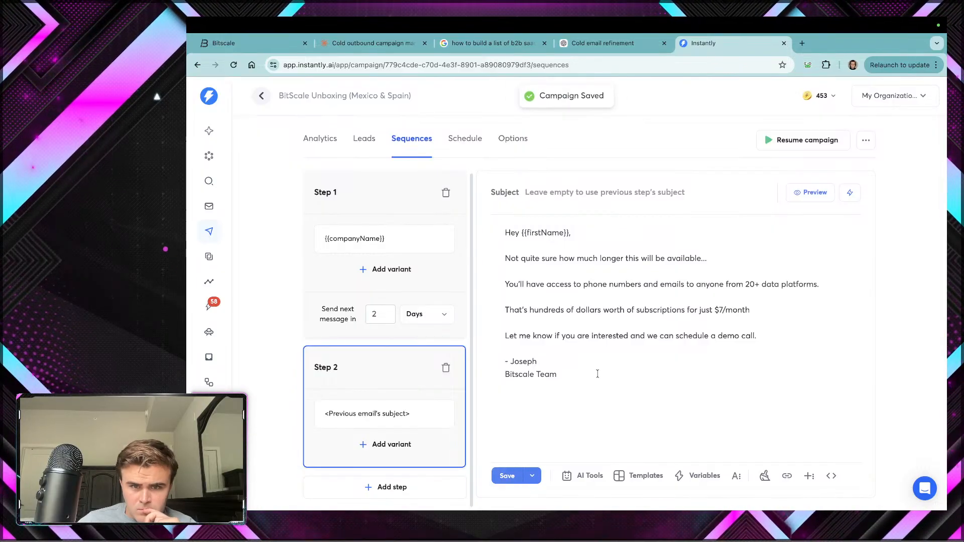
# Step: Copy the whole Step 2 email into the ChatGPT chat in quotes and ask "how is this follow up email. Would you add or change anything?"
pyautogui.moveTo(582, 374); pyautogui.dragTo(485, 230)
pyautogui.hotkey('ctrl', 'c')
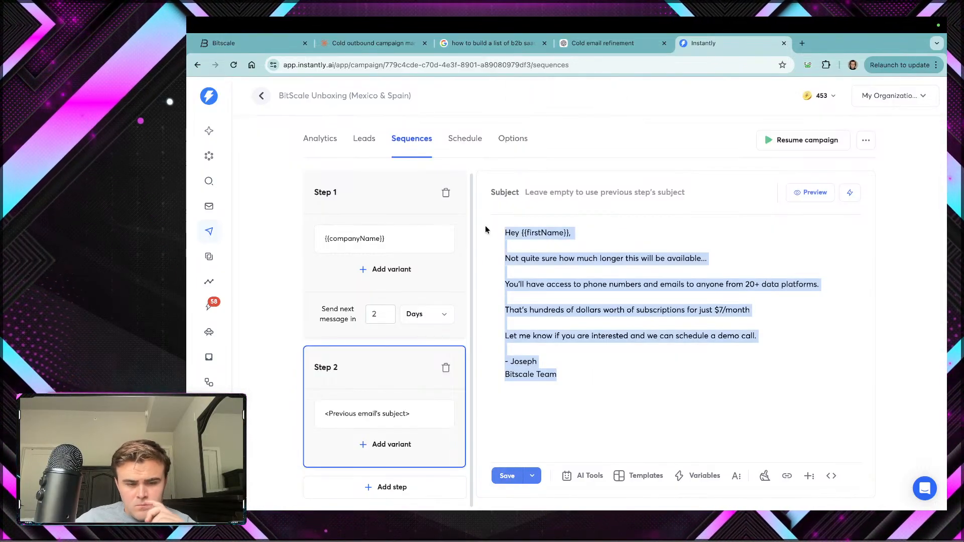
pyautogui.click(598, 44)
pyautogui.write('"')
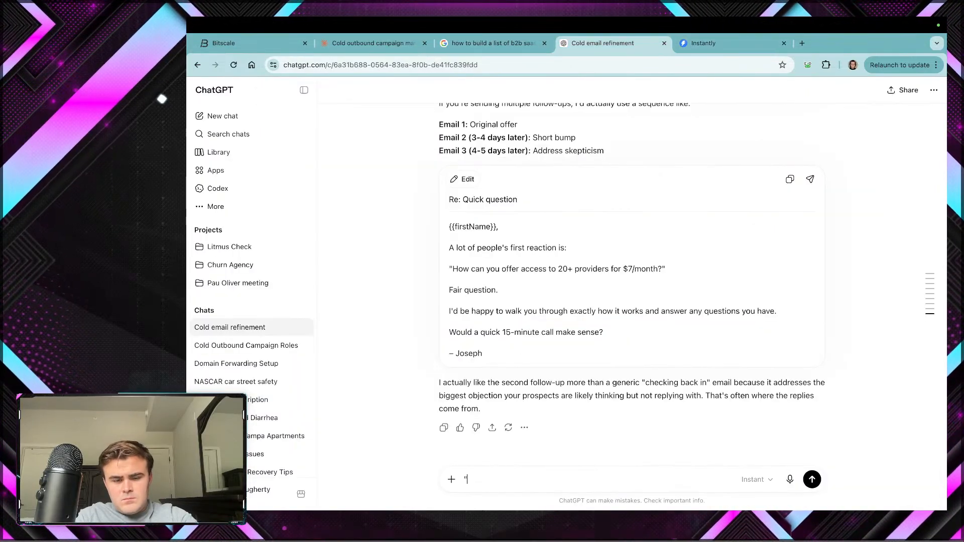
pyautogui.hotkey('ctrl', 'v')
pyautogui.write('"')
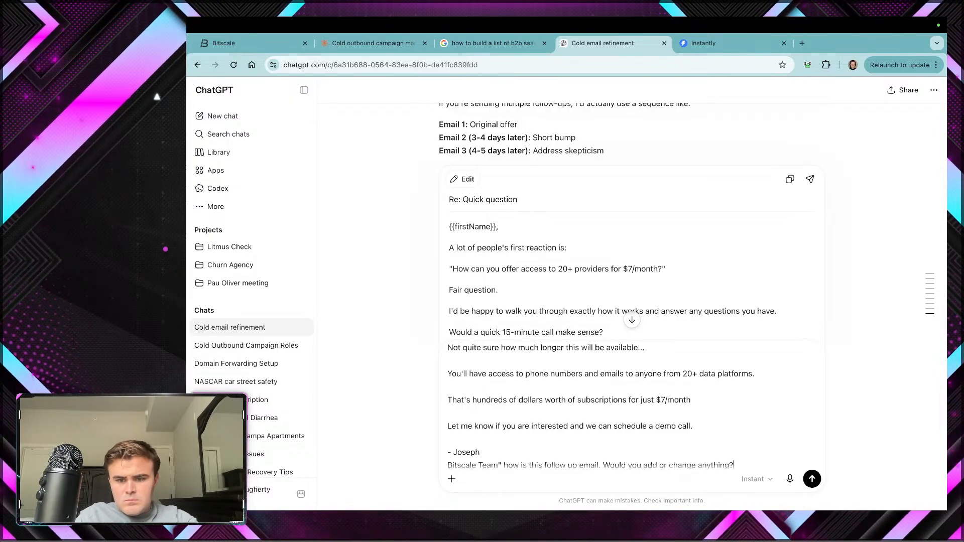
pyautogui.press('Return')
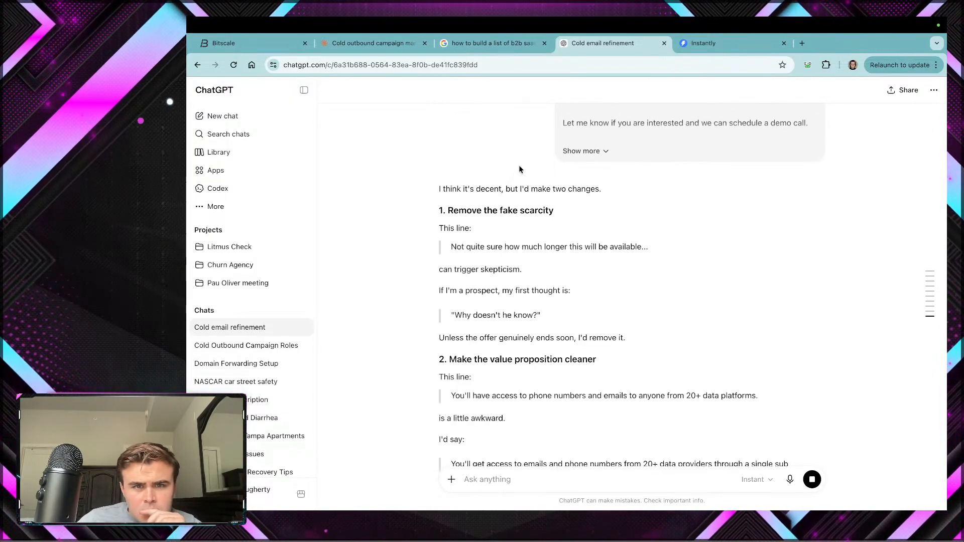
# Step: Read ChatGPT's feedback on the follow-up email, including the suggested changes and the rewritten version
pyautogui.scroll(-2, 525, 233)
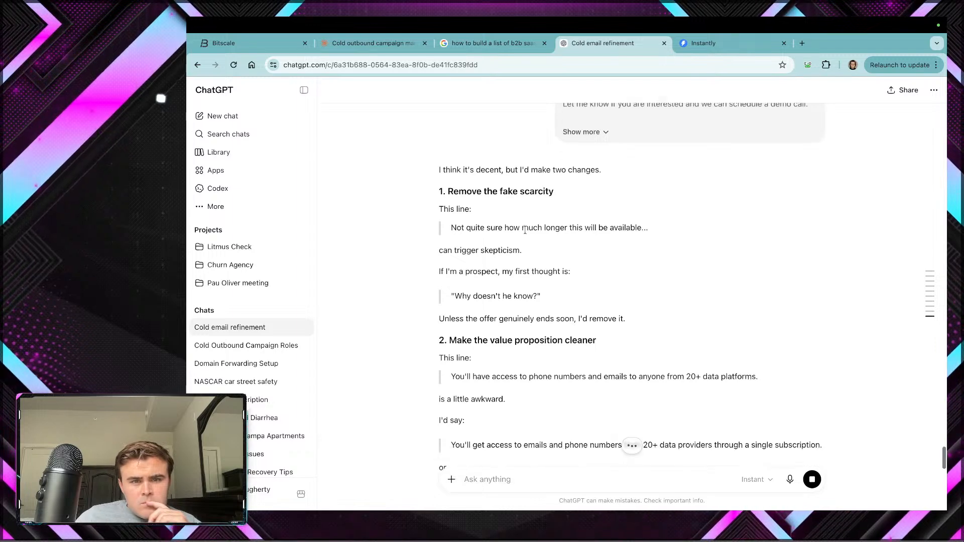
pyautogui.scroll(-3, 633, 234)
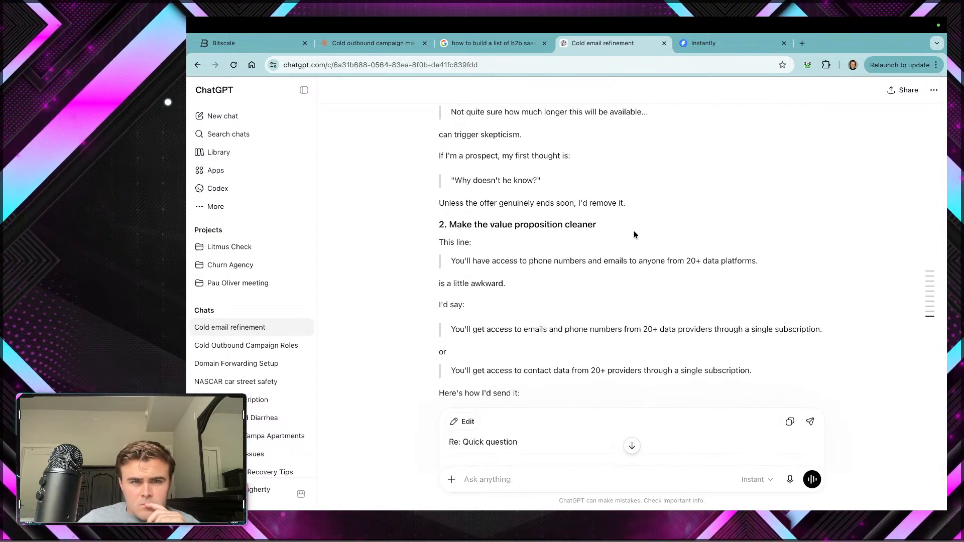
pyautogui.scroll(-2, 634, 234)
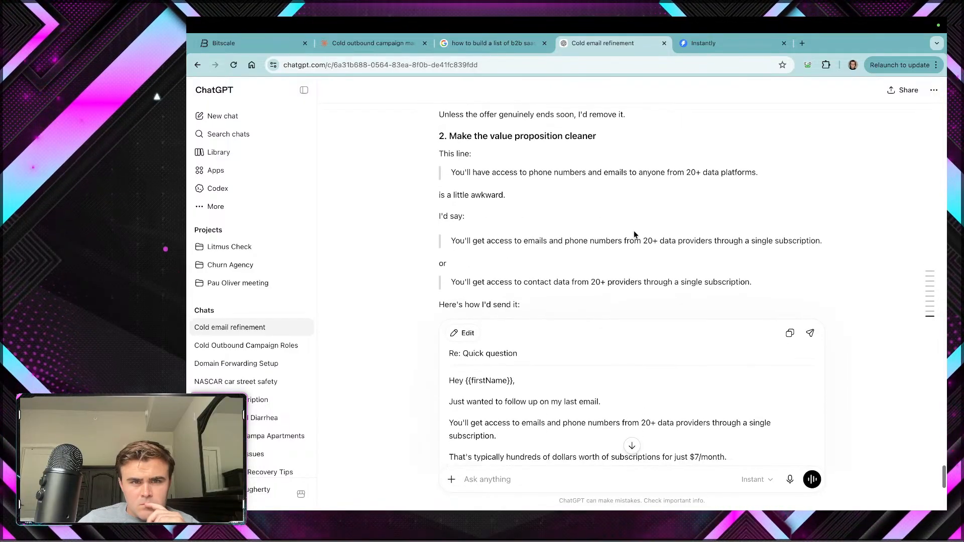
pyautogui.scroll(-1, 633, 234)
pyautogui.scroll(1, 634, 234)
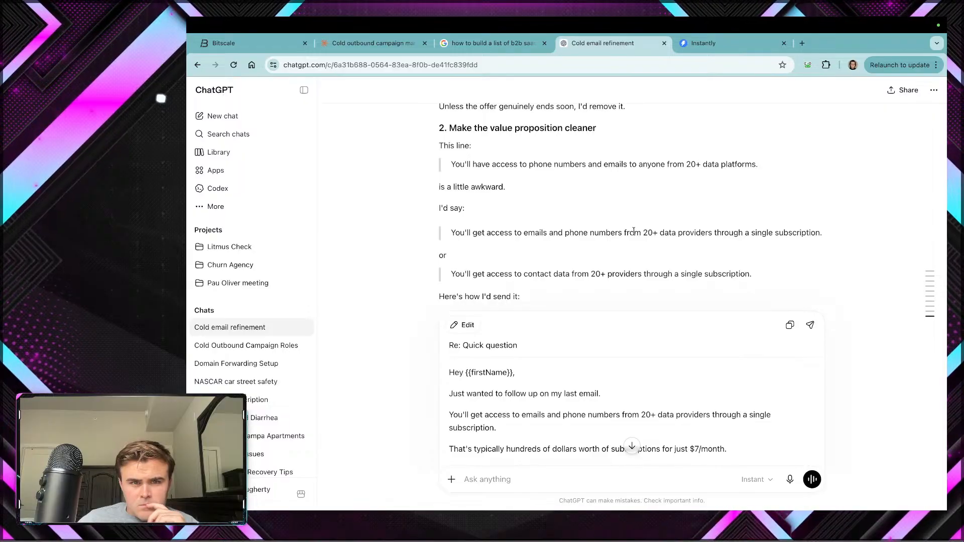
pyautogui.scroll(-1, 597, 310)
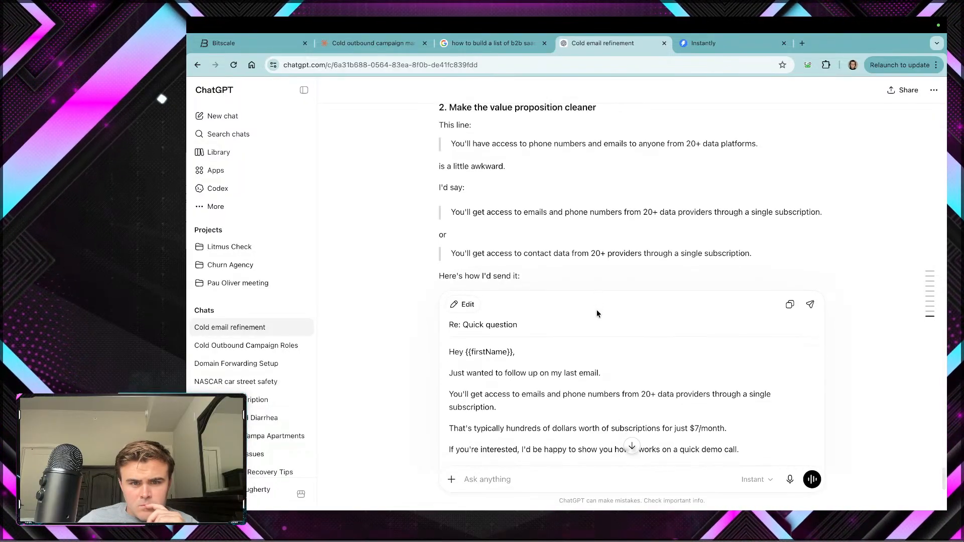
pyautogui.scroll(-1, 597, 312)
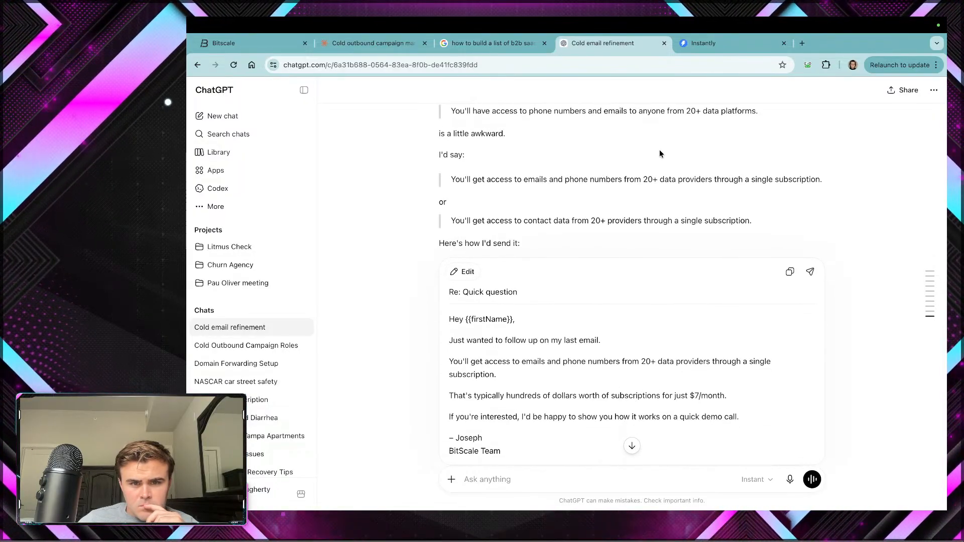
# Step: Back in Instantly, replace the line "Not quite sure how much longer this will be available..." with "Just to clarify..." and save
pyautogui.click(695, 45)
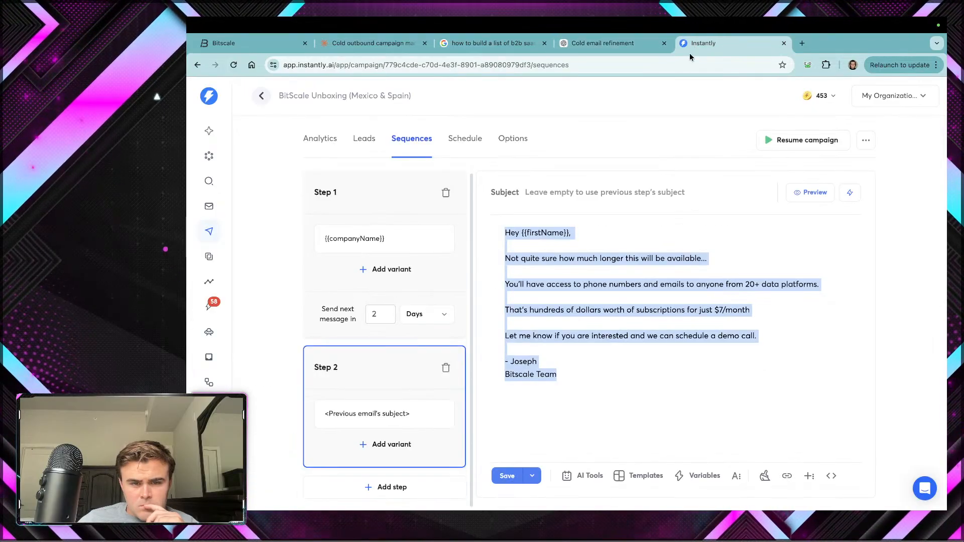
pyautogui.tripleClick(559, 259)
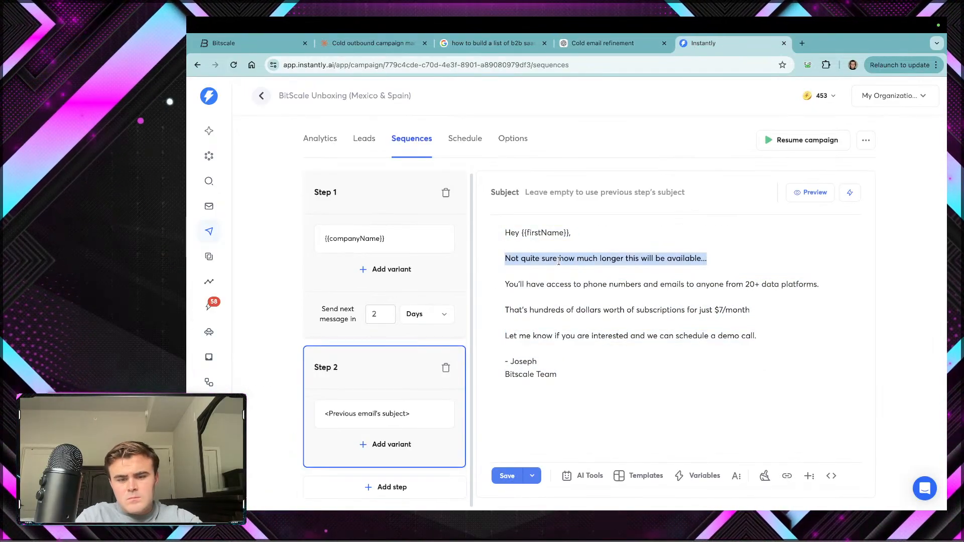
pyautogui.write('Just to clari')
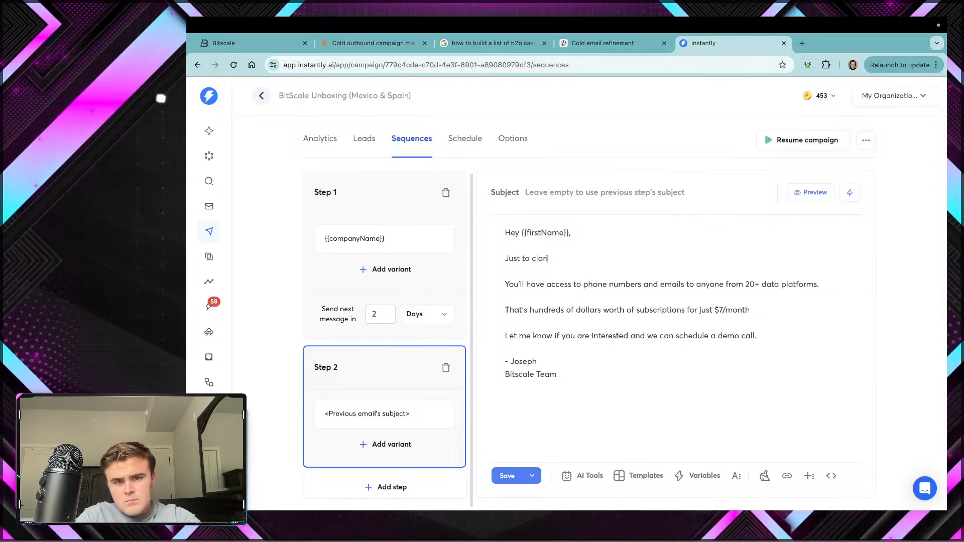
pyautogui.write('fy...')
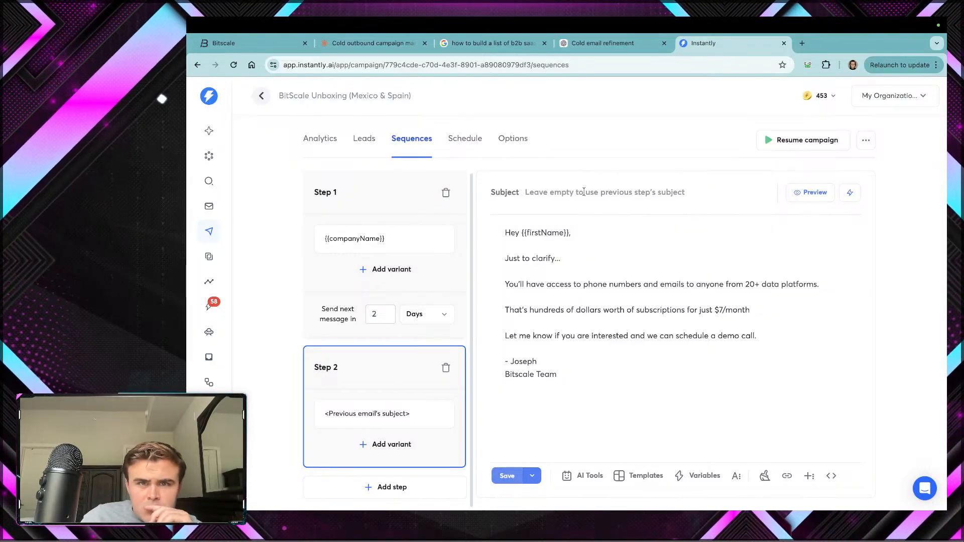
pyautogui.click(508, 476)
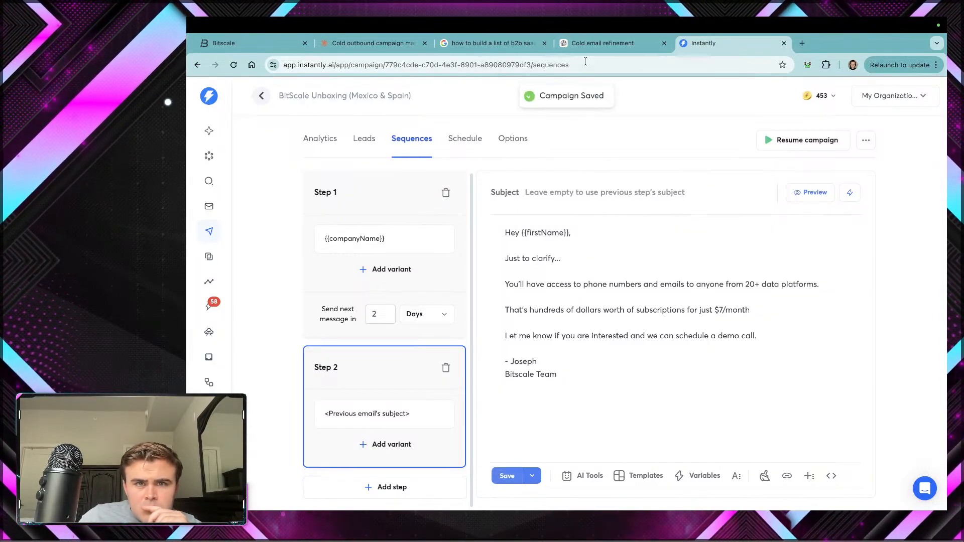
# Step: Compare the Step 2 email with ChatGPT's rewrite and change "You'll have access" to "You'll get access"
pyautogui.click(589, 42)
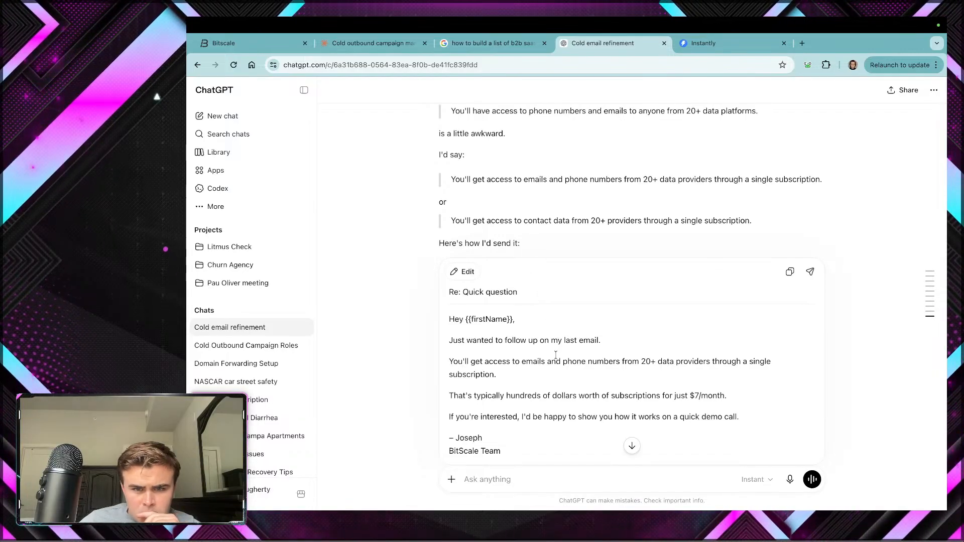
pyautogui.scroll(-1, 556, 355)
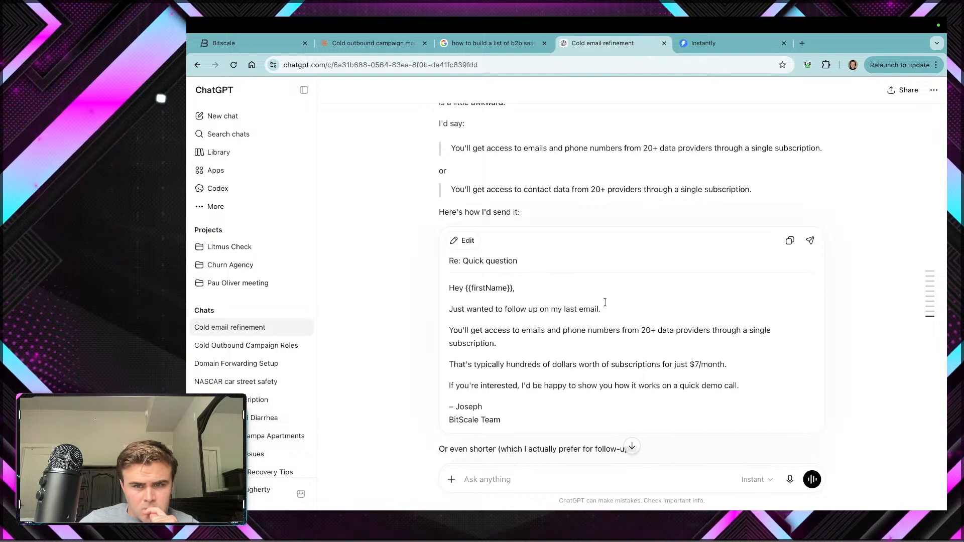
pyautogui.click(720, 44)
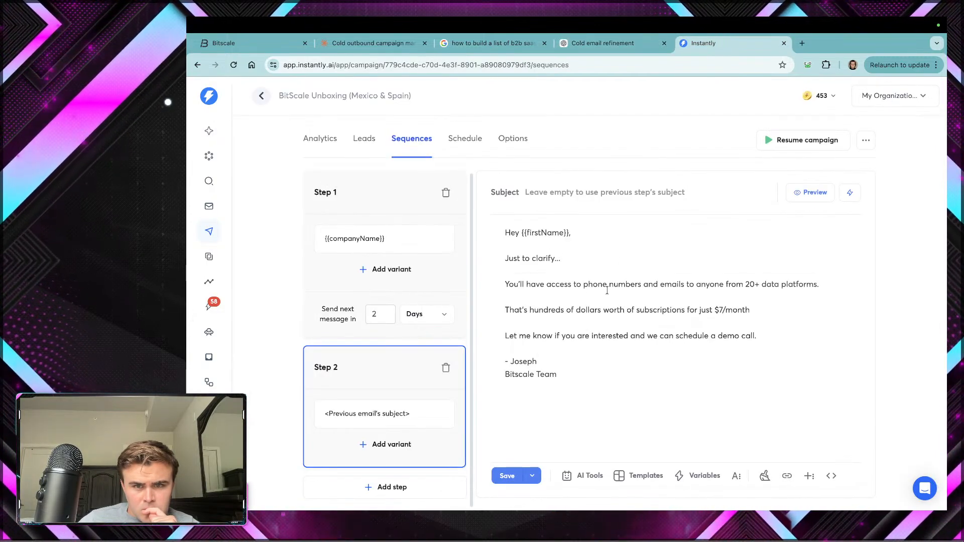
pyautogui.hotkey('ctrl', 'shift', 'Tab')
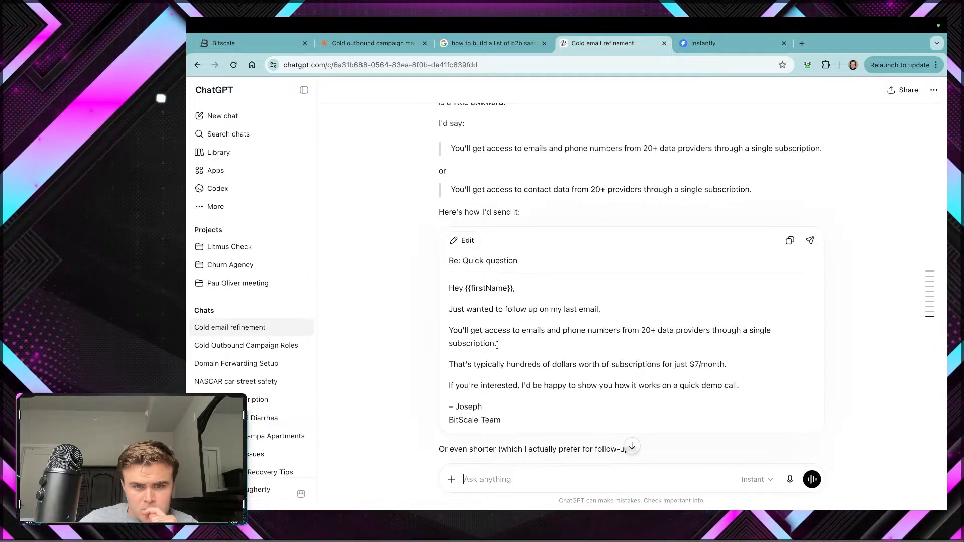
pyautogui.click(725, 40)
pyautogui.doubleClick(542, 284)
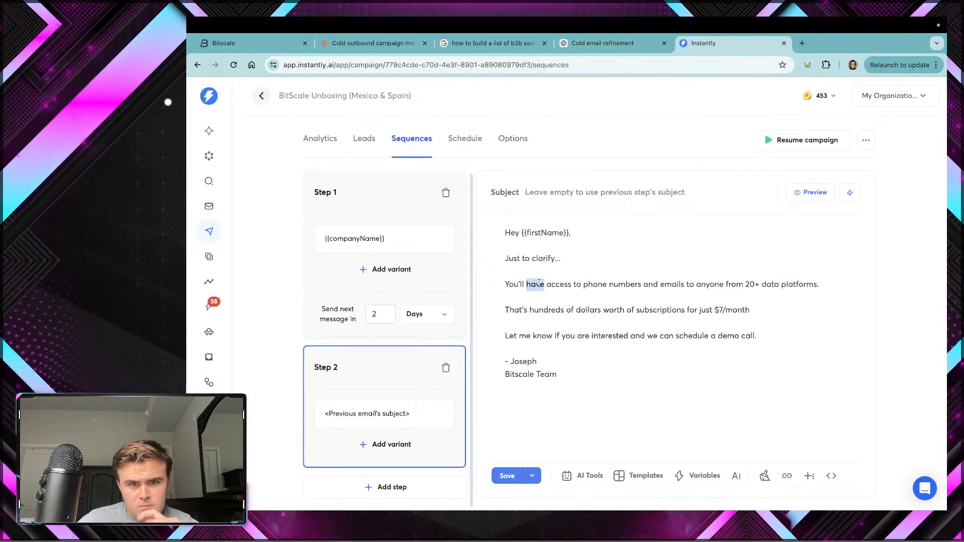
pyautogui.write('get')
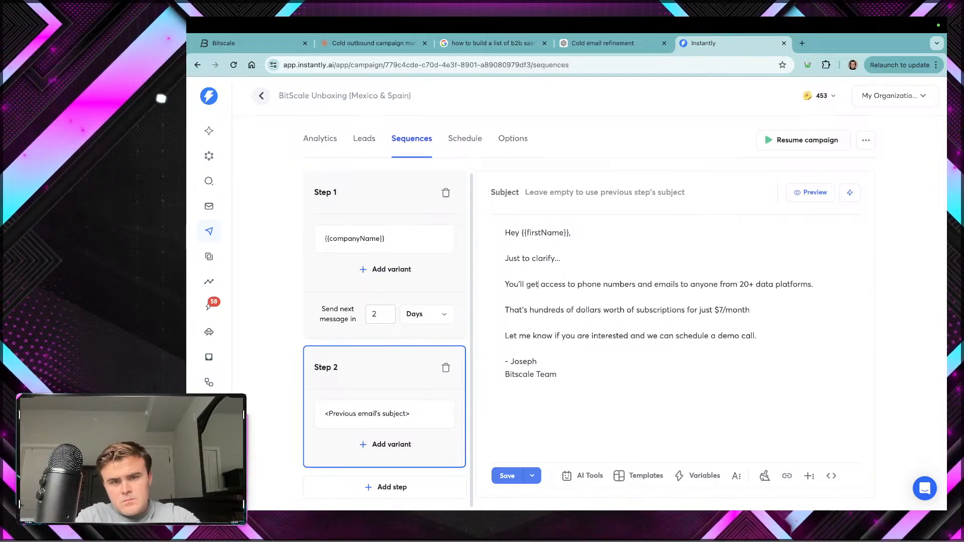
# Step: Insert "from 20+ data providers" after "phone numbers and emails" in the Step 2 email, following ChatGPT's wording
pyautogui.click(679, 284)
pyautogui.write('from')
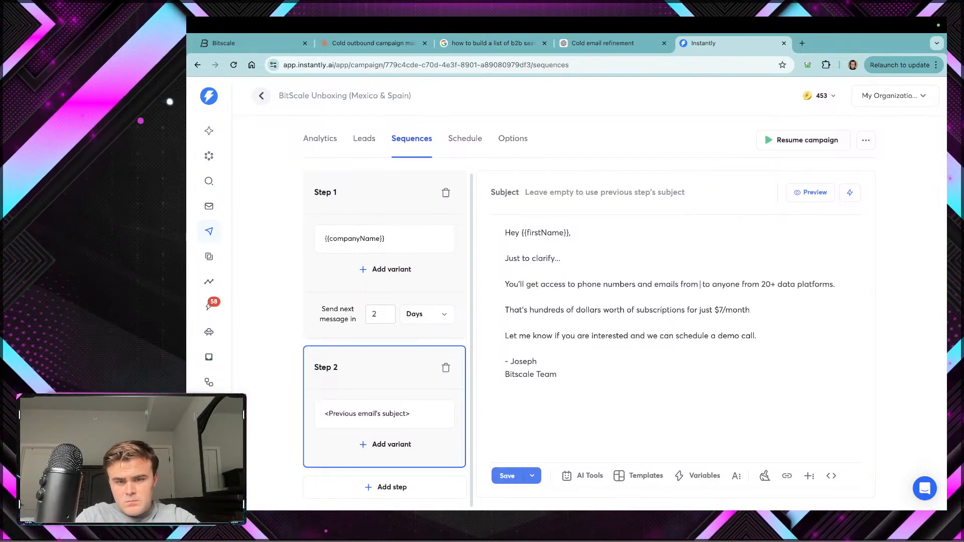
pyautogui.write(' 20+')
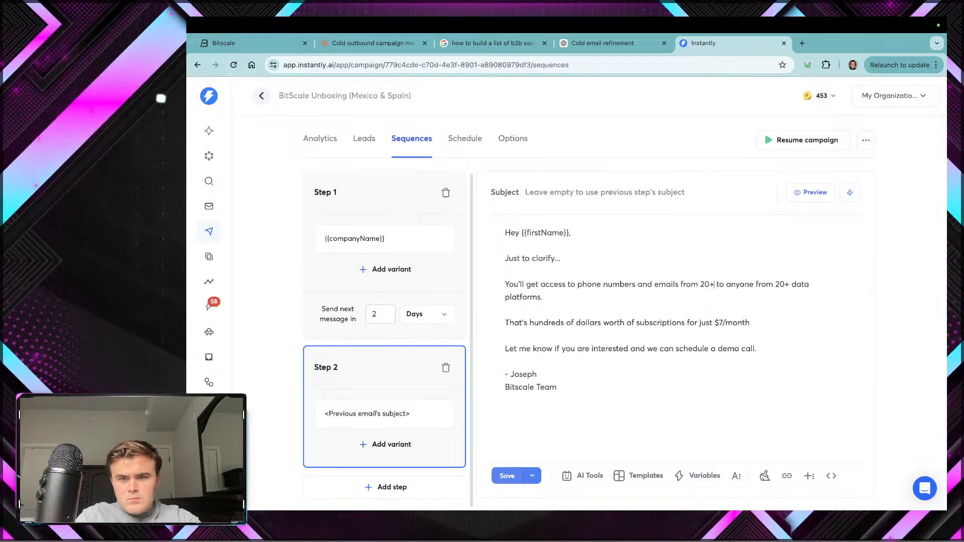
pyautogui.click(567, 45)
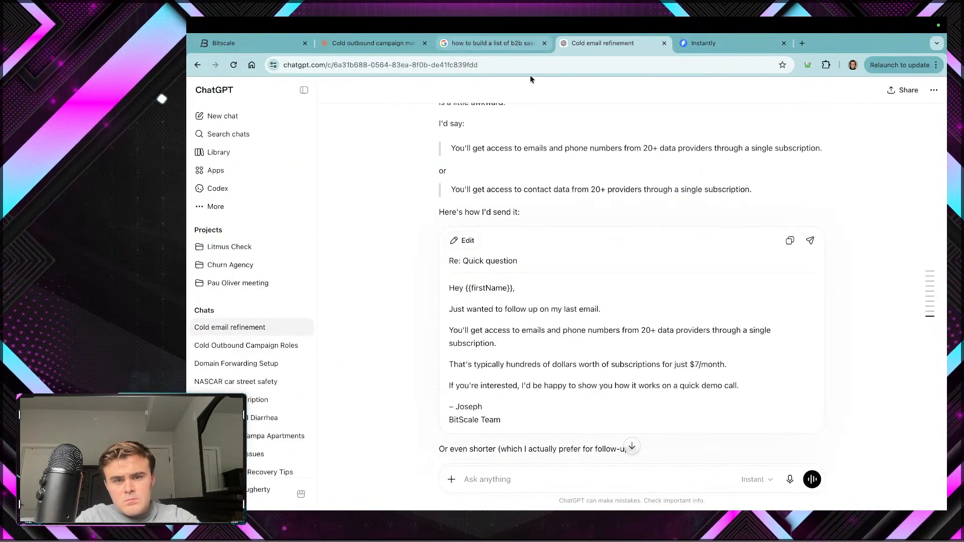
pyautogui.click(714, 46)
pyautogui.write('data platforms.')
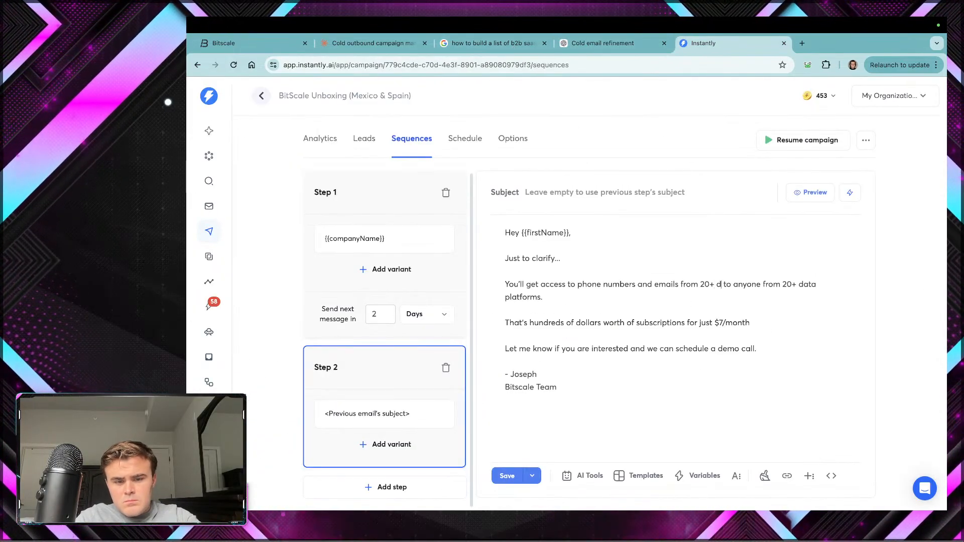
pyautogui.write(' providre')
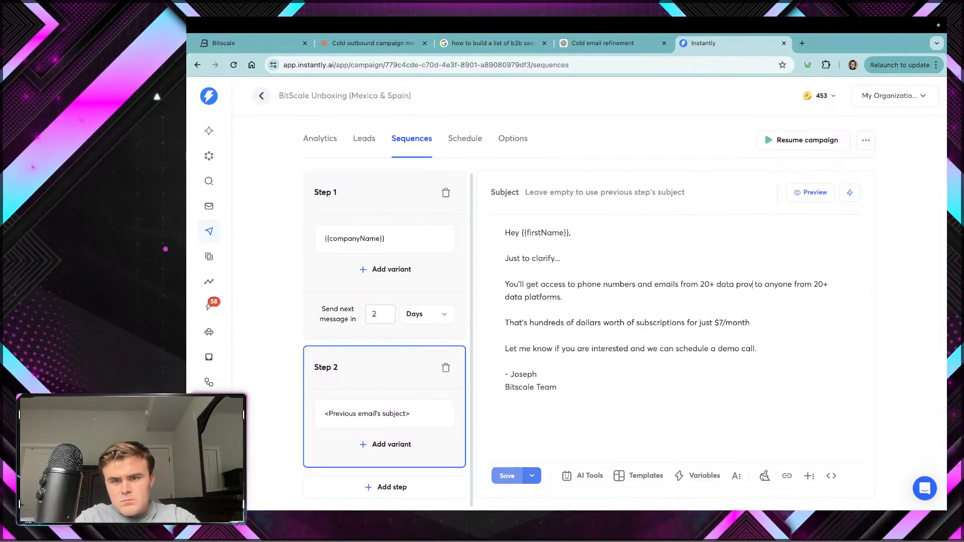
pyautogui.press('BackSpace')
pyautogui.press('BackSpace')
pyautogui.write('ers')
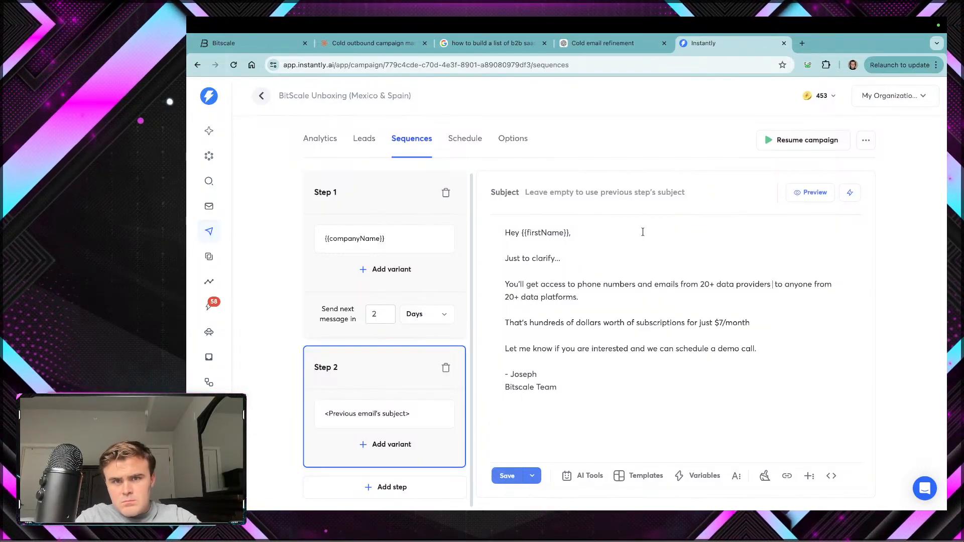
# Step: Following ChatGPT's wording, add "through a single subscription" after "20+ data providers" in the Step 2 email and remove the leftover "to anyone from 20+ data platforms"
pyautogui.click(573, 46)
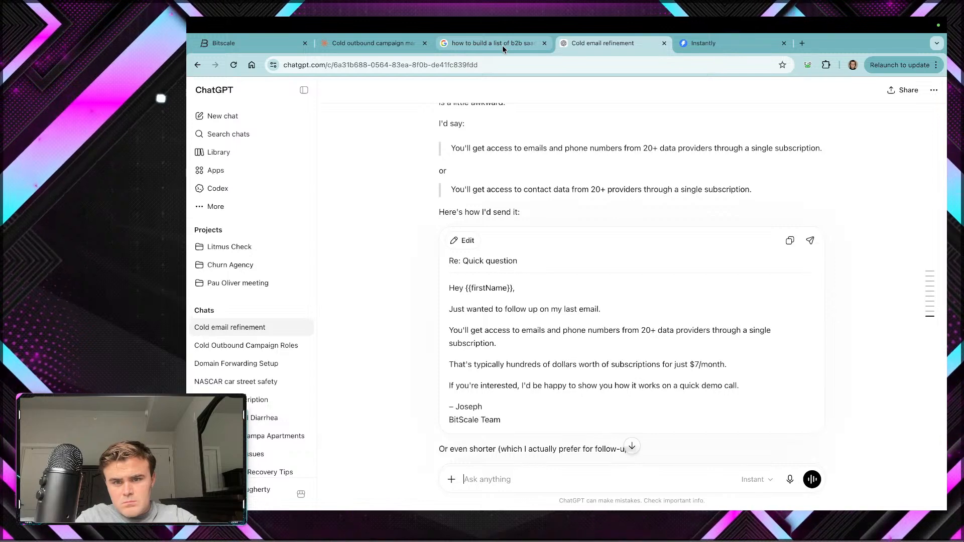
pyautogui.click(726, 44)
pyautogui.write('through a single')
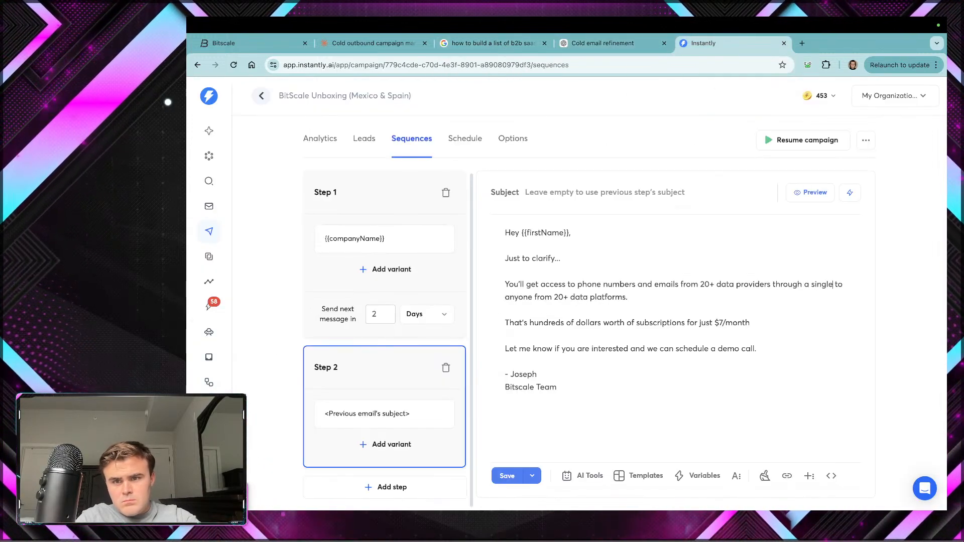
pyautogui.write(' sub')
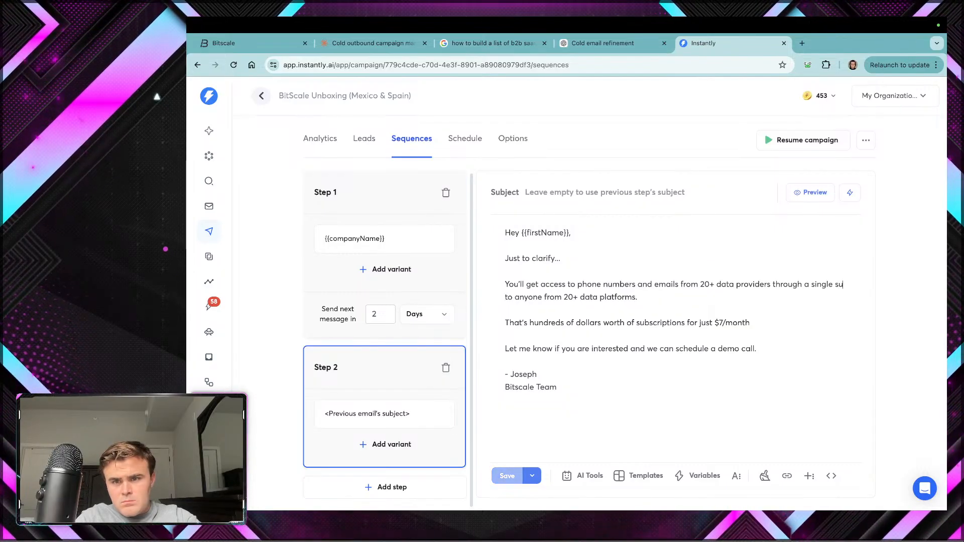
pyautogui.write('scription')
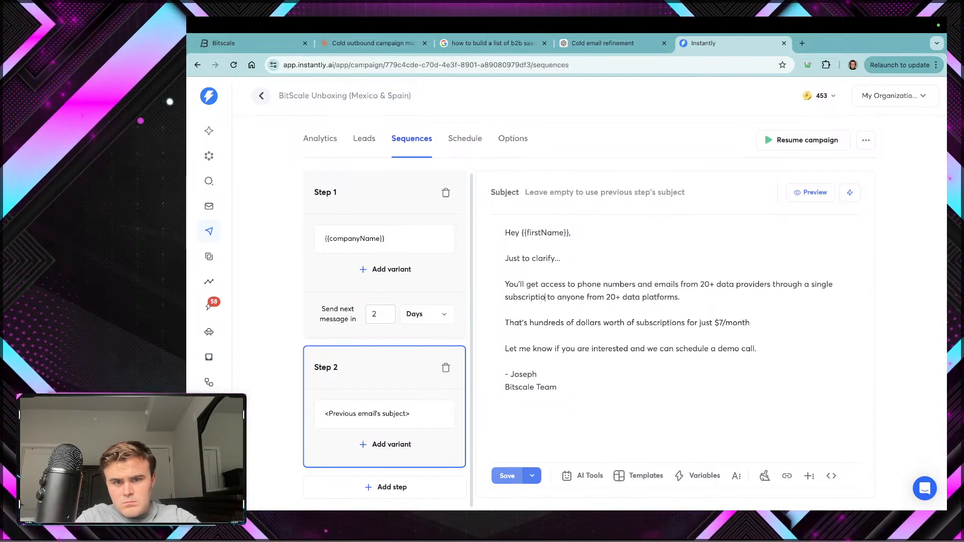
pyautogui.moveTo(683, 297); pyautogui.dragTo(552, 298)
pyautogui.press('BackSpace')
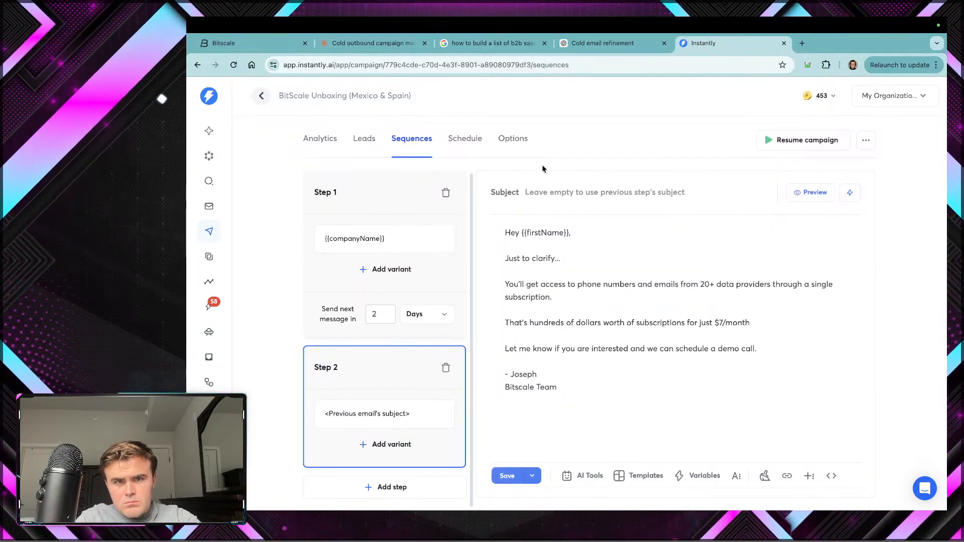
# Step: Compare with ChatGPT's rewrite and reword the Step 2 email's closing line to "If you are interested we can schedule a demo call."
pyautogui.click(571, 44)
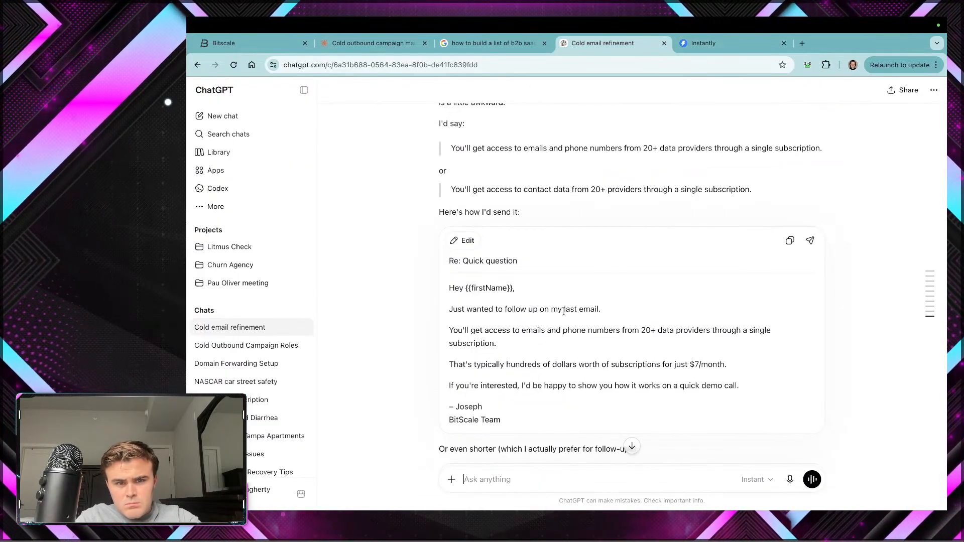
pyautogui.click(689, 44)
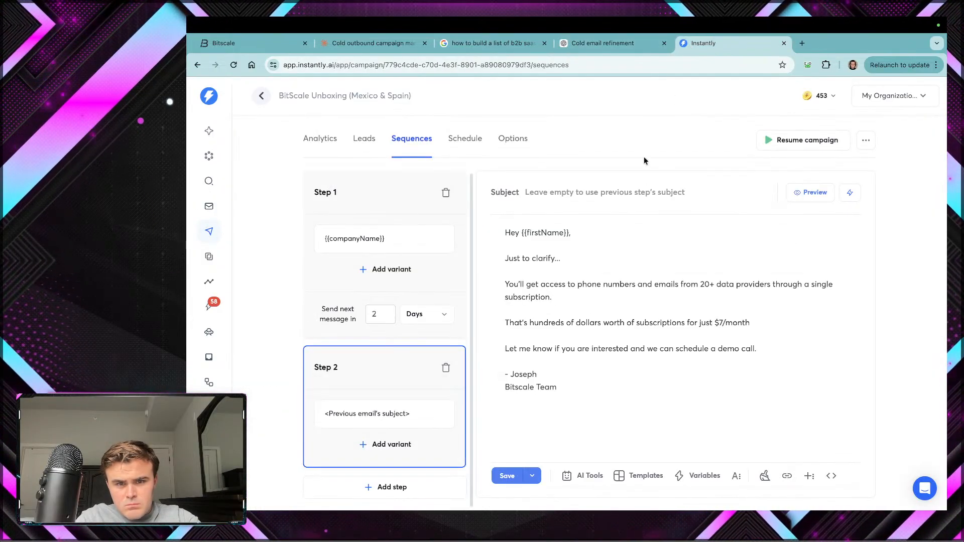
pyautogui.click(601, 44)
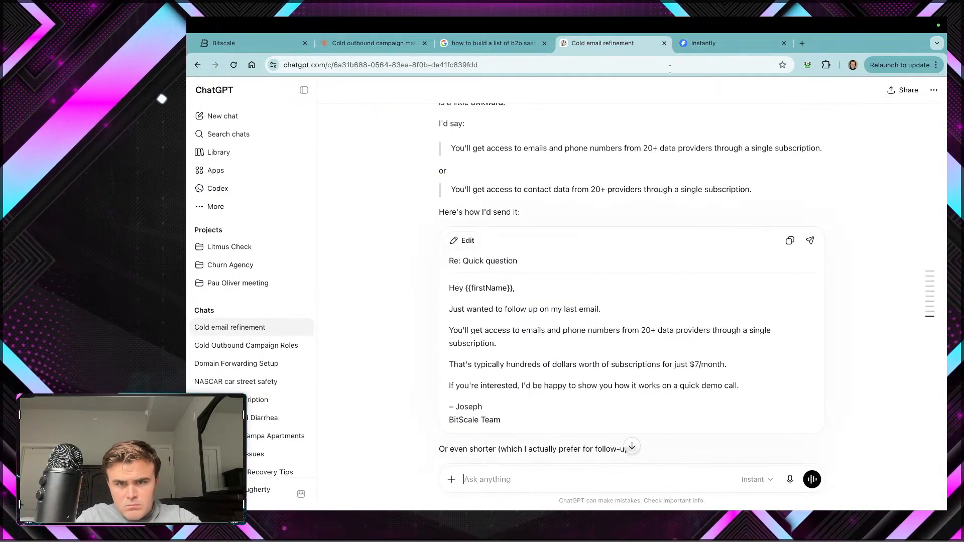
pyautogui.click(712, 43)
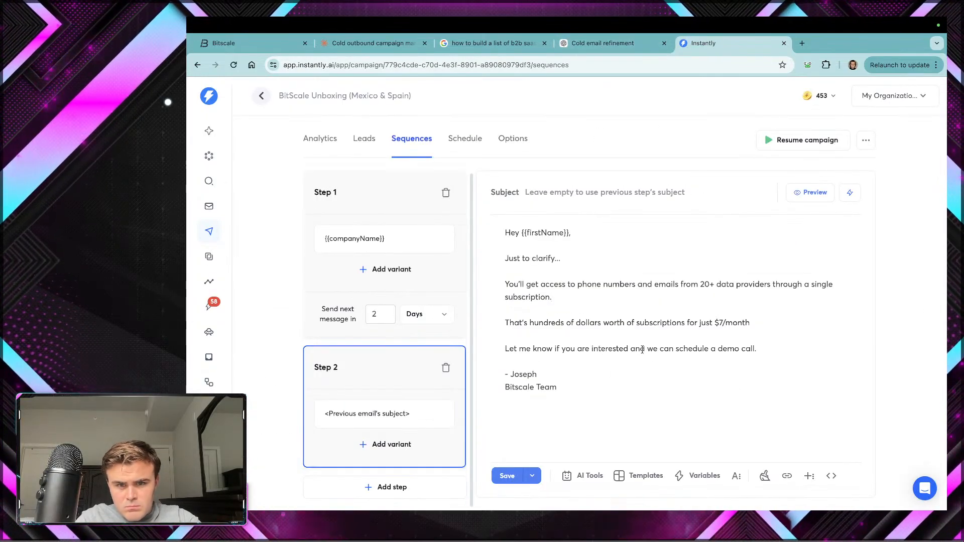
pyautogui.moveTo(557, 350); pyautogui.dragTo(505, 348)
pyautogui.write('I')
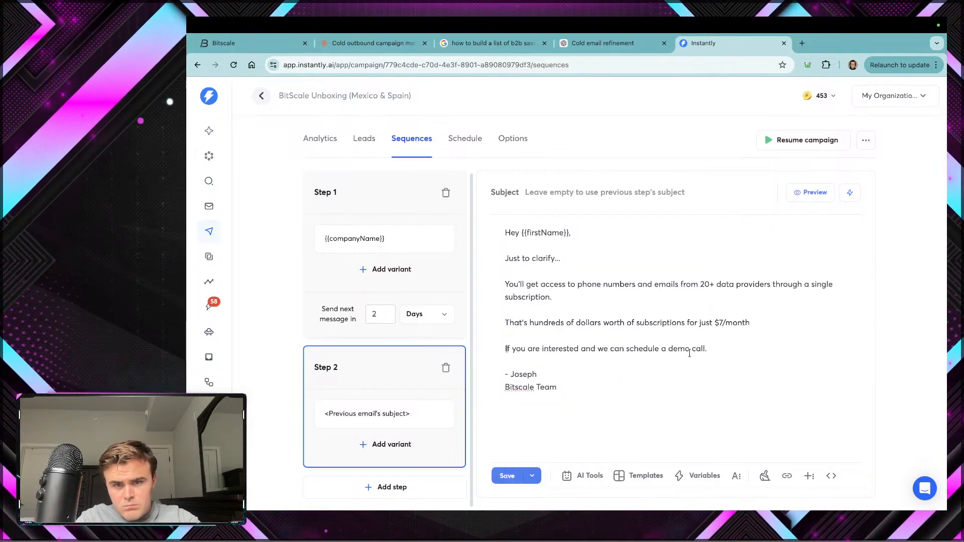
pyautogui.doubleClick(588, 348)
pyautogui.press('BackSpace')
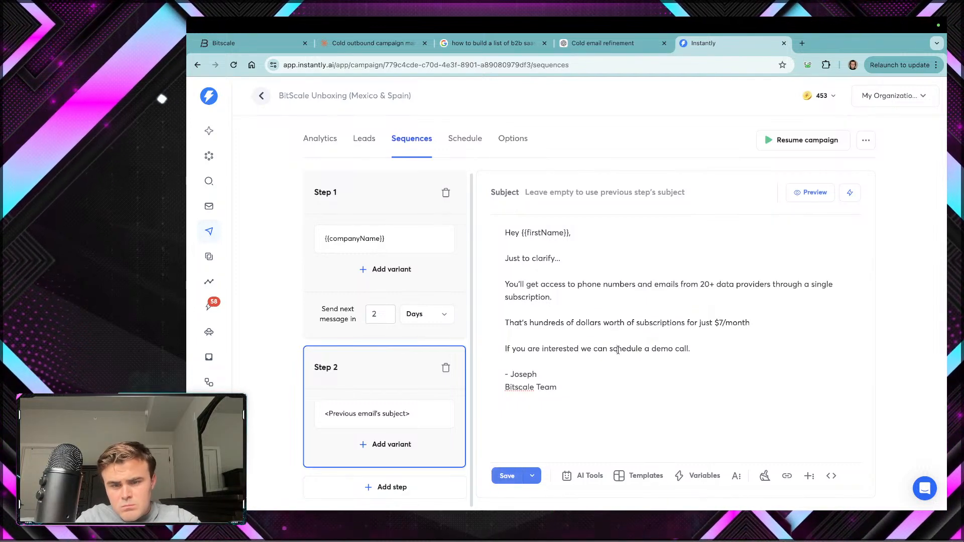
# Step: Check the call-to-action in ChatGPT's rewrite and insert "quick" before "demo call" in the Step 2 email
pyautogui.click(570, 44)
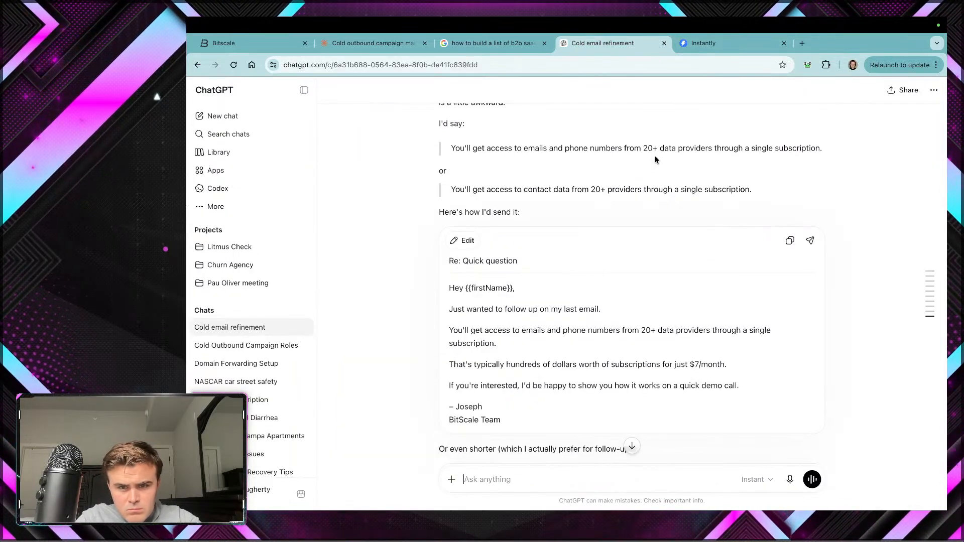
pyautogui.click(699, 45)
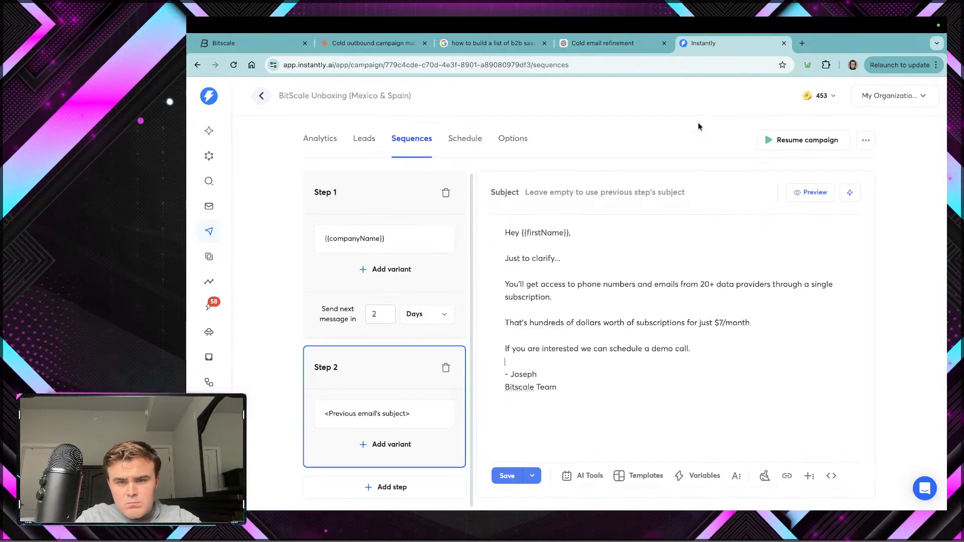
pyautogui.click(652, 348)
pyautogui.write('quick')
# Step: Copy the whole Step 2 email into the ChatGPT conversation in quotation marks and ask "how is this"
pyautogui.moveTo(575, 389); pyautogui.dragTo(501, 227)
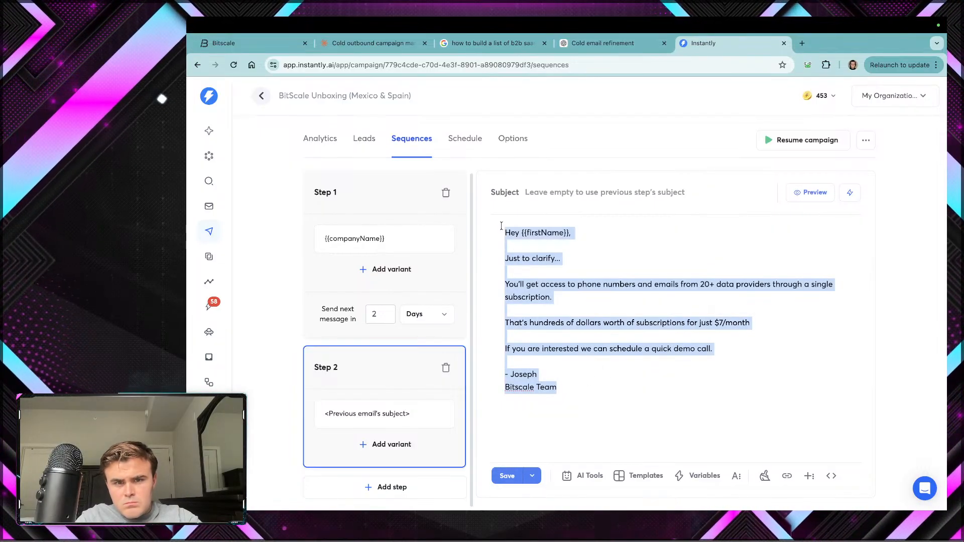
pyautogui.click(603, 44)
pyautogui.scroll(-1, 562, 444)
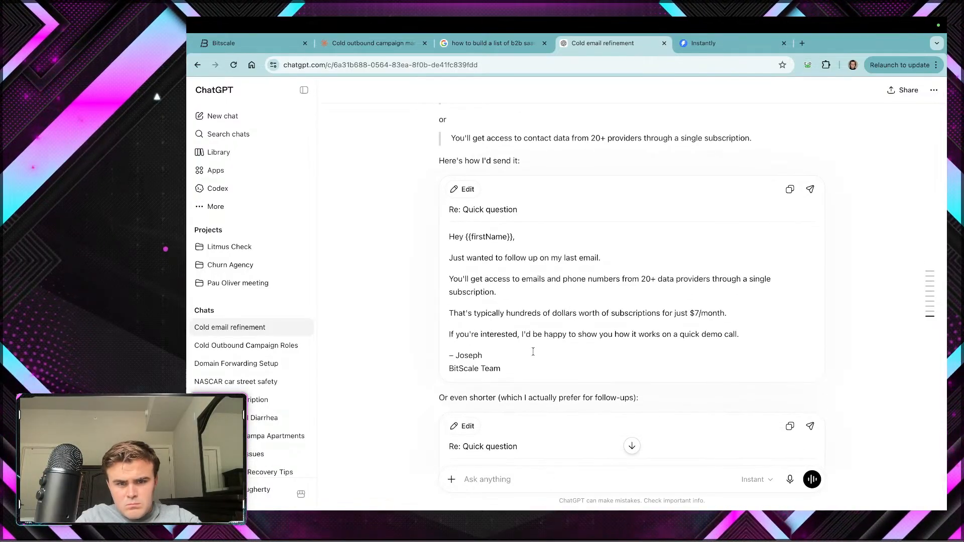
pyautogui.scroll(-4, 534, 363)
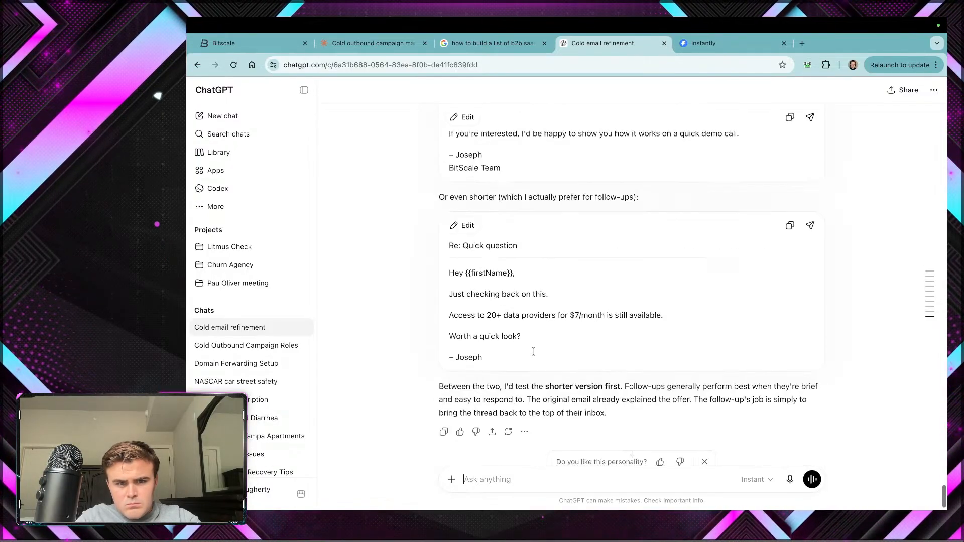
pyautogui.click(524, 484)
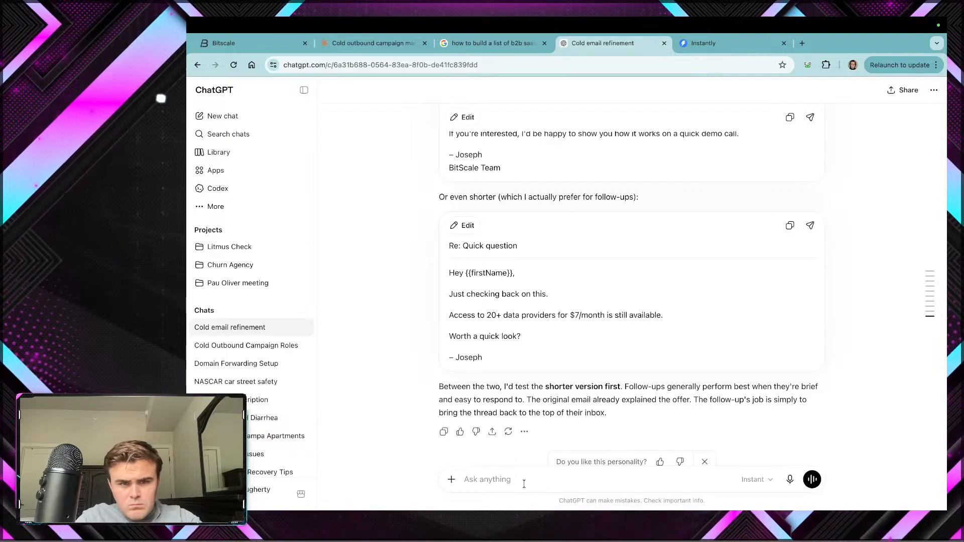
pyautogui.write('"')
pyautogui.write("Hey {{firstName}},  Just to clarify,  You'll get access to phone numbers and emails from 20+ data providers through a single subscription.  That's hundreds of dollars worth of subscriptions for just $7/month  If you are interested we can schedule a quick demo call.  - Joseph Bitscale Team")
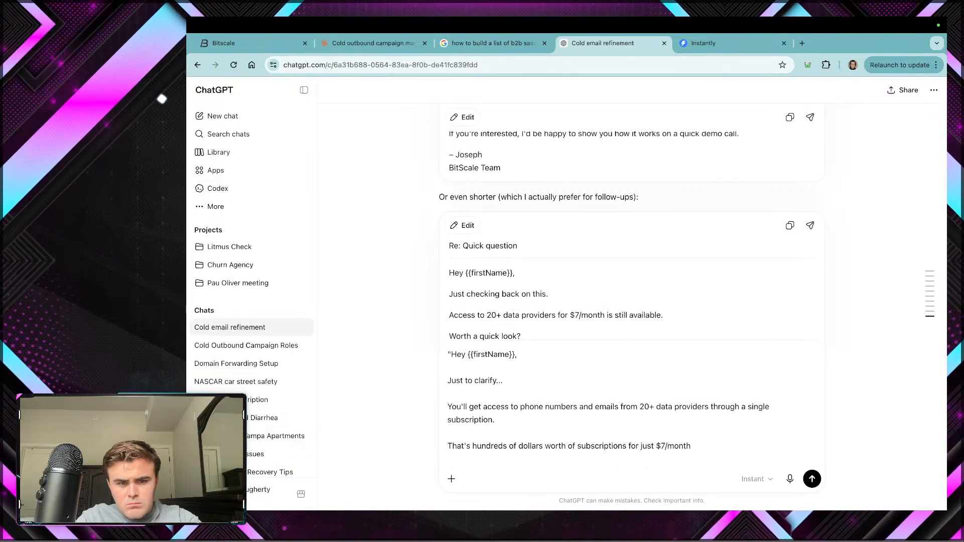
pyautogui.write('" how is this')
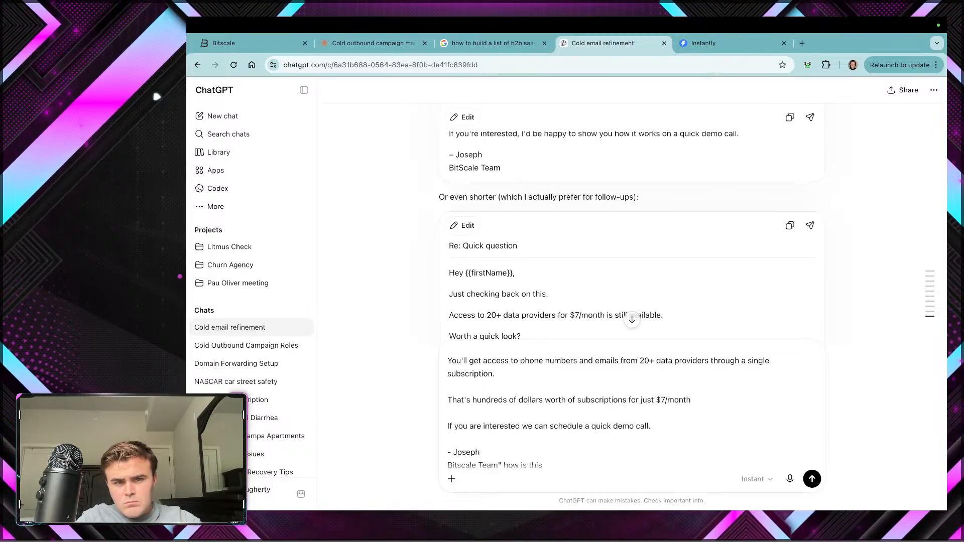
pyautogui.press('Return')
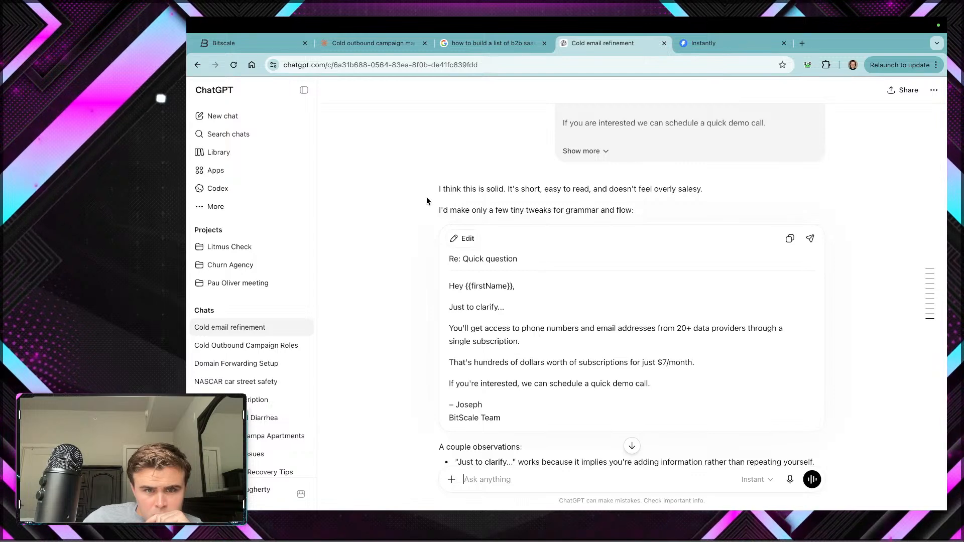
# Step: Read ChatGPT's suggested tweaks, then in Instantly change "emails" to "email addresses" in the Step 2 email and save the campaign
pyautogui.scroll(-2, 420, 281)
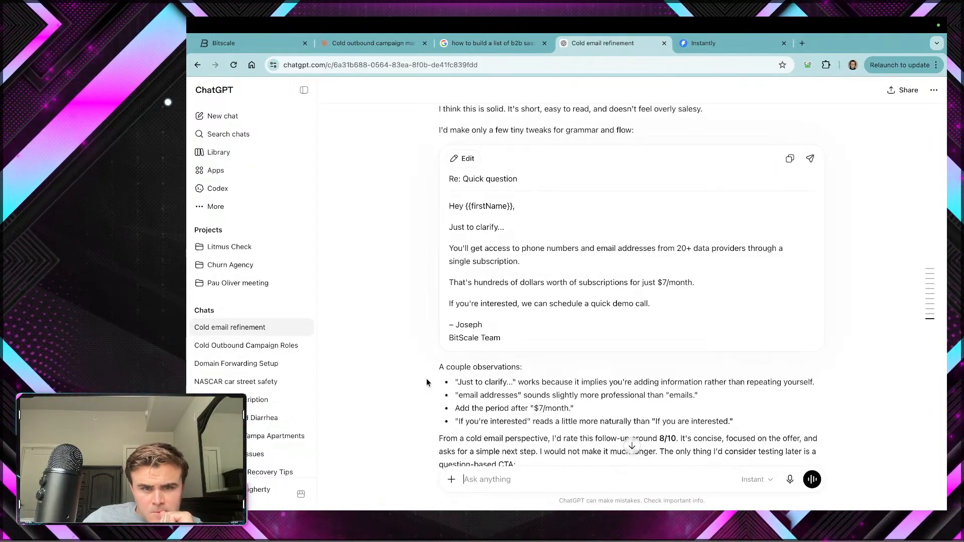
pyautogui.click(726, 45)
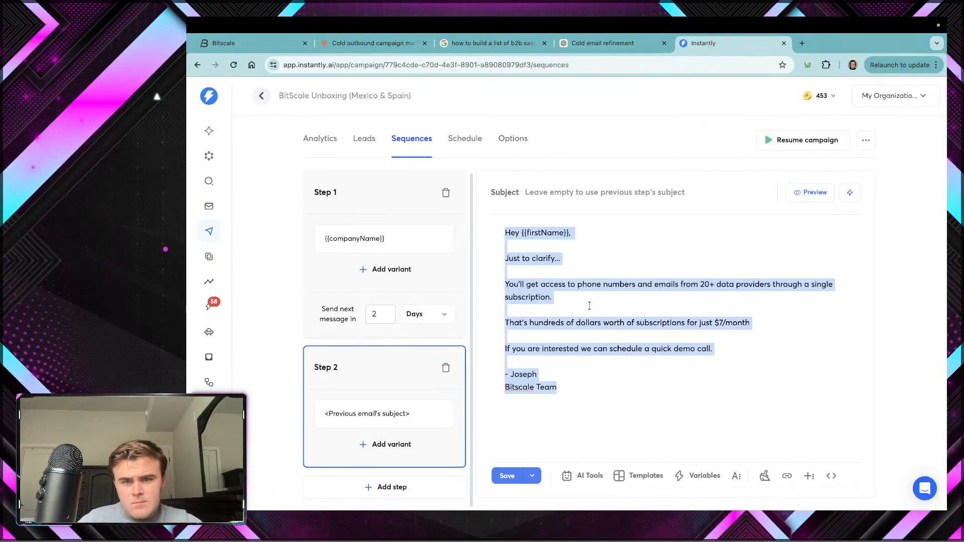
pyautogui.click(701, 285)
pyautogui.press('BackSpace')
pyautogui.write('addresses')
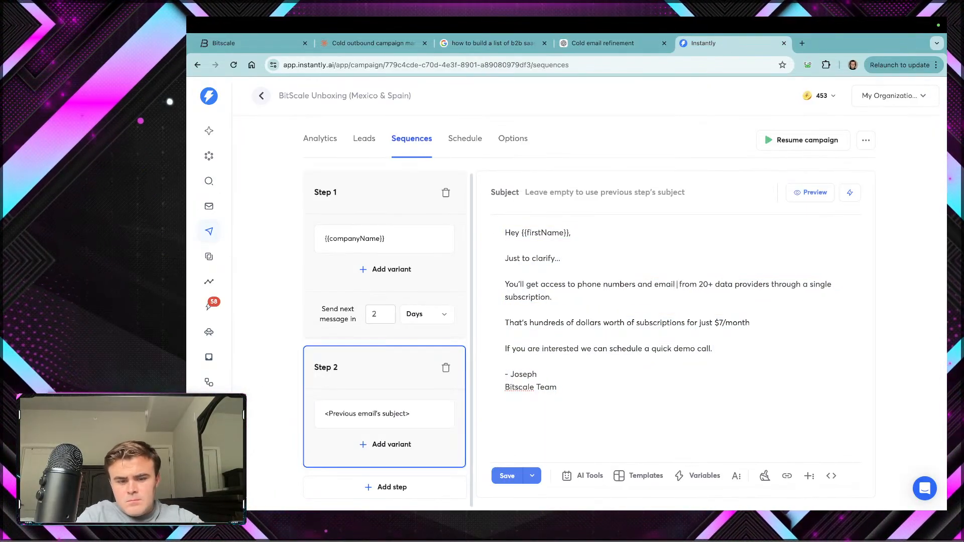
pyautogui.click(691, 298)
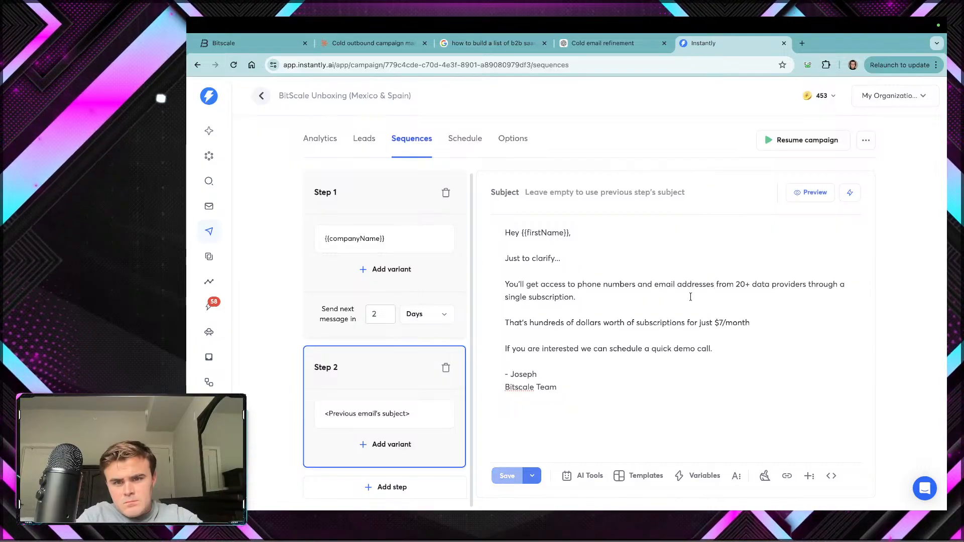
pyautogui.click(503, 481)
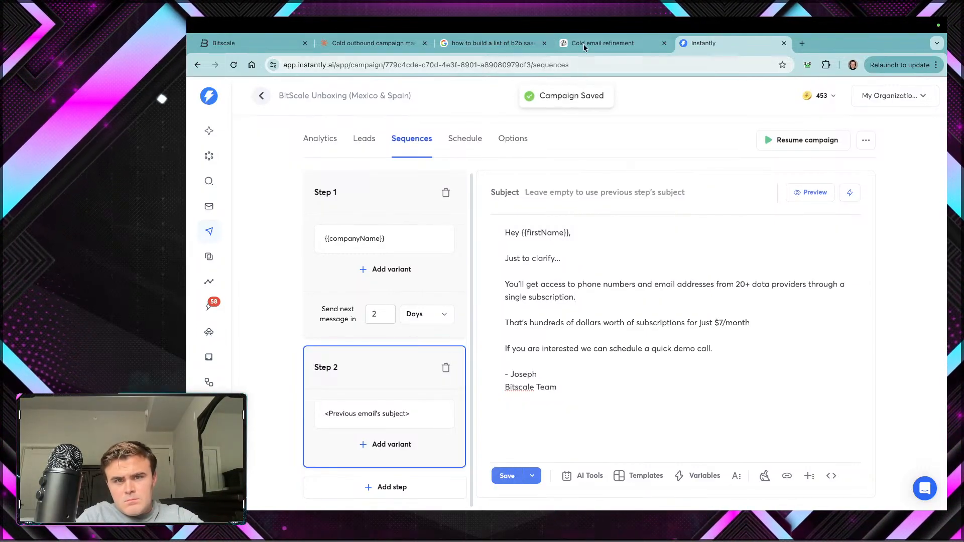
# Step: Review ChatGPT's observations again and change "If you are interested" to "If you're interested" in the Step 2 email
pyautogui.click(603, 43)
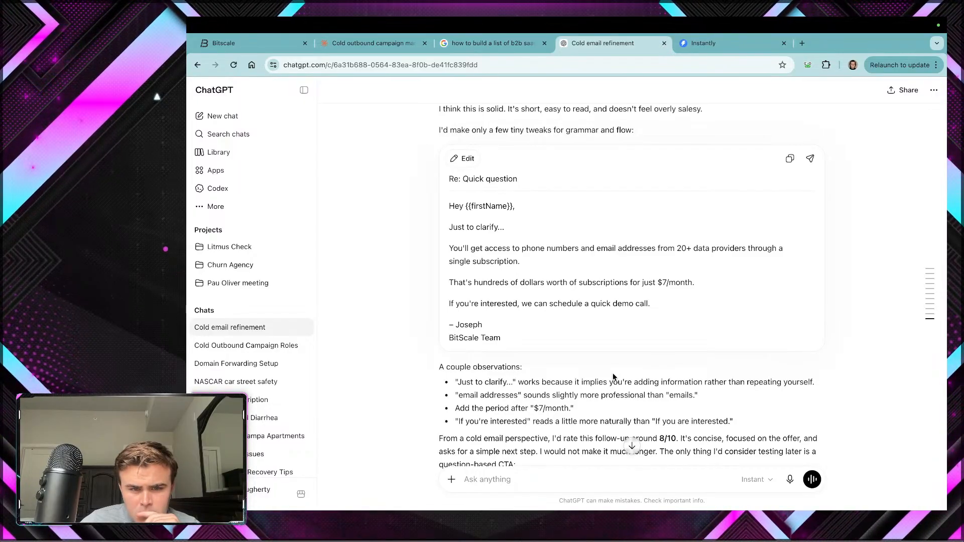
pyautogui.scroll(-1, 617, 382)
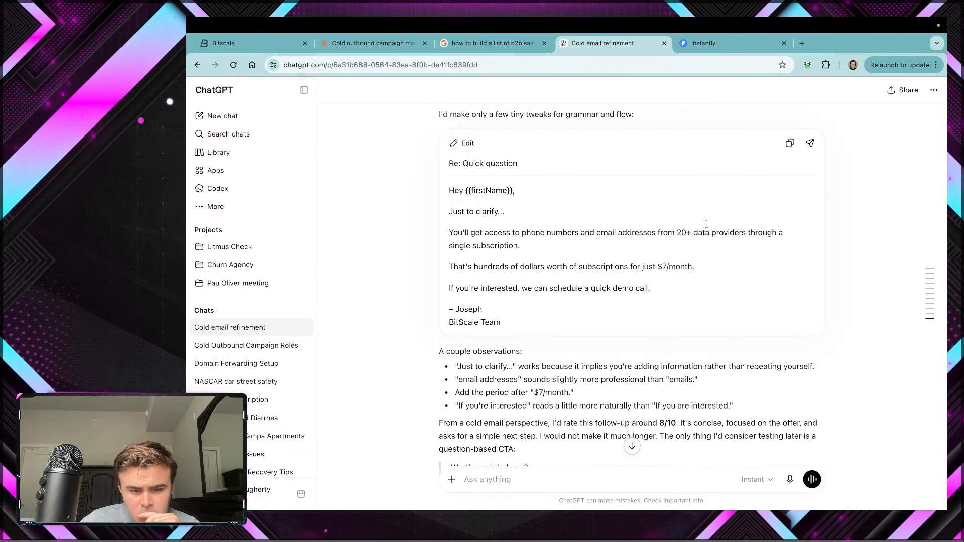
pyautogui.scroll(-1, 664, 333)
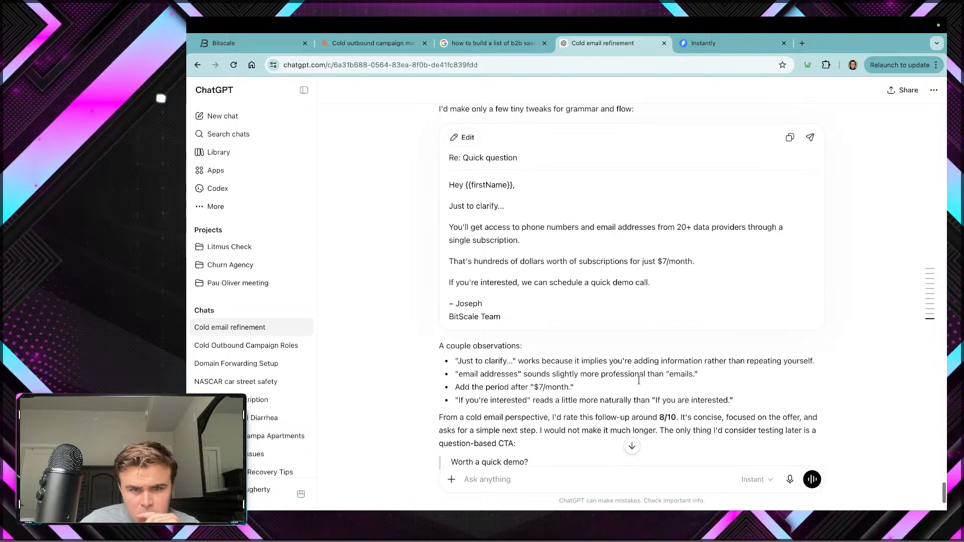
pyautogui.click(733, 42)
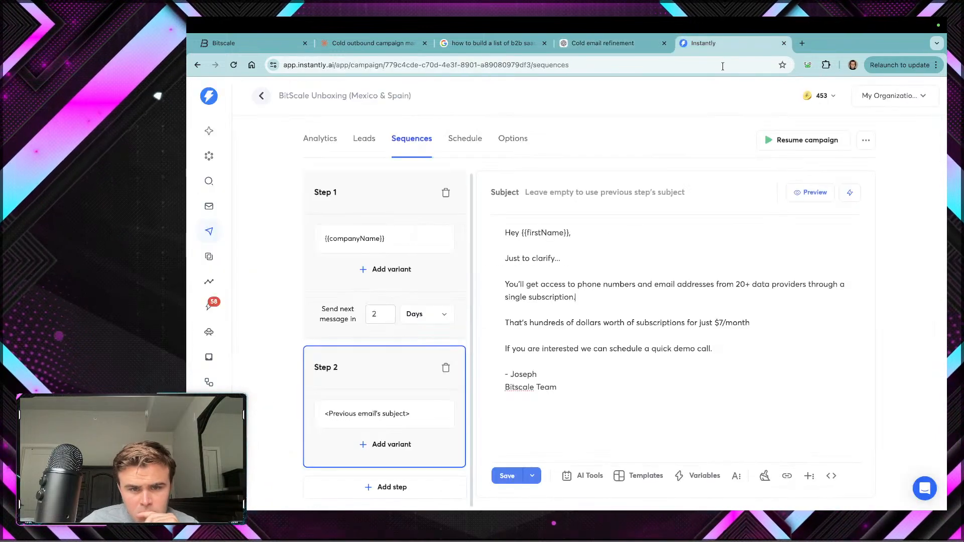
pyautogui.doubleClick(534, 351)
pyautogui.press('BackSpace')
pyautogui.press('BackSpace')
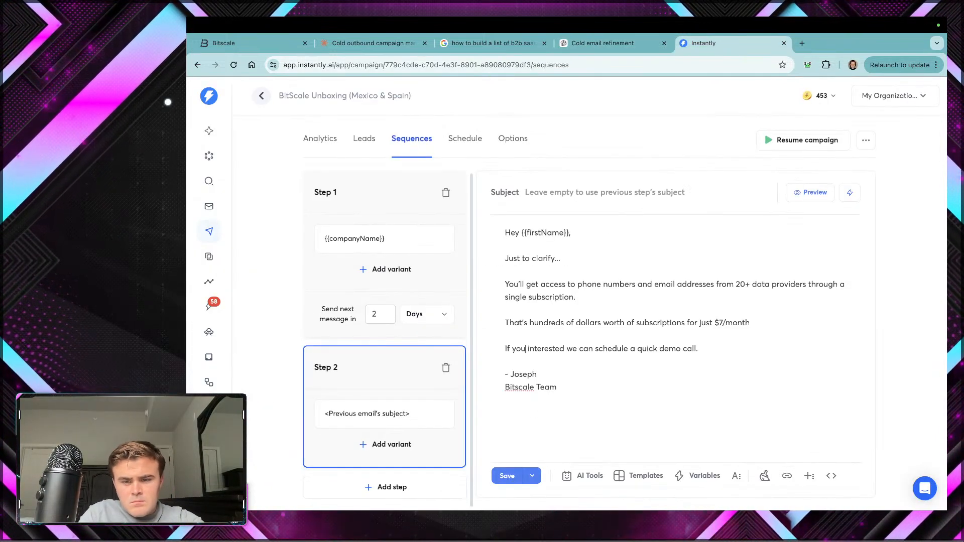
pyautogui.write("'re")
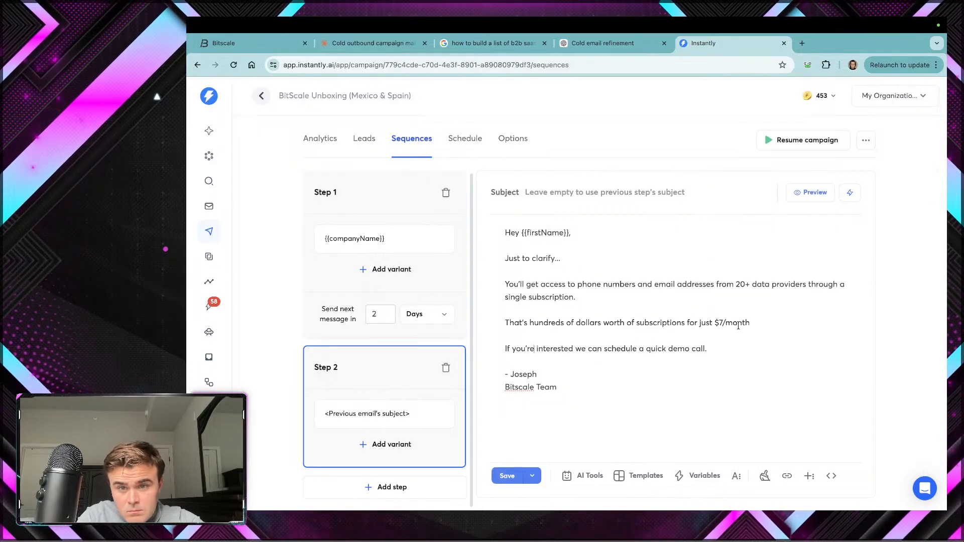
# Step: Check the rest of ChatGPT's feedback and add a period after "$7/month" in the Step 2 email
pyautogui.click(610, 43)
pyautogui.scroll(-2, 577, 281)
pyautogui.scroll(-1, 559, 297)
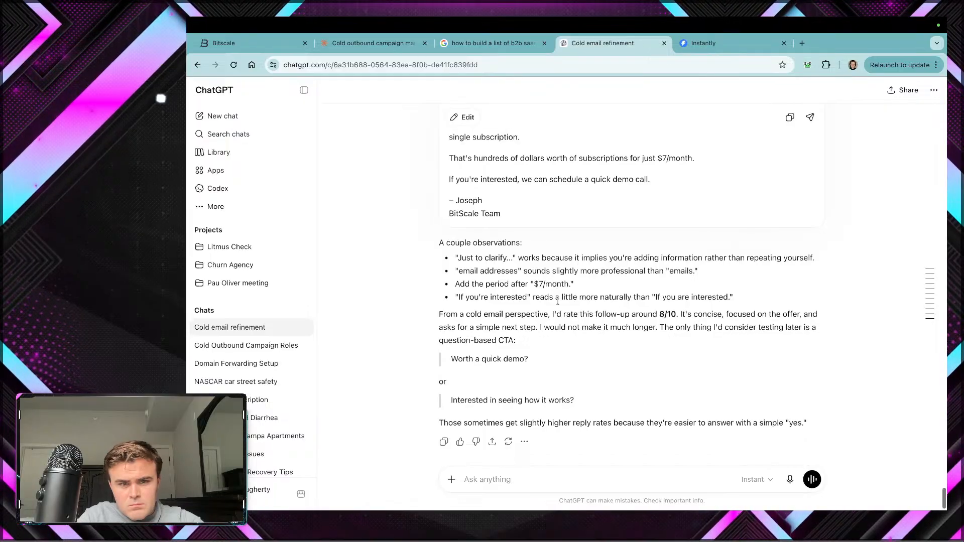
pyautogui.click(688, 44)
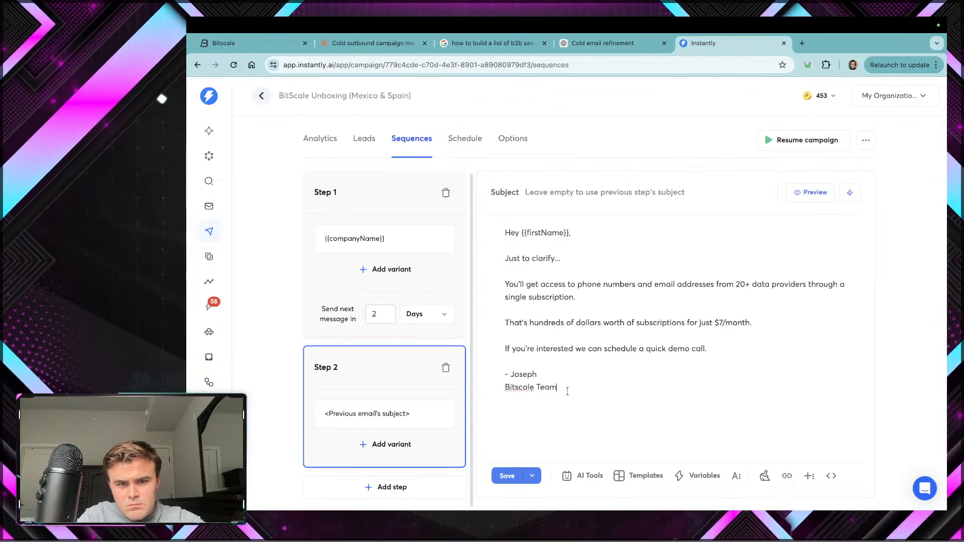
# Step: Run the AI Spintax Writer on the entire Step 2 email body
pyautogui.moveTo(560, 389); pyautogui.dragTo(498, 225)
pyautogui.click(585, 475)
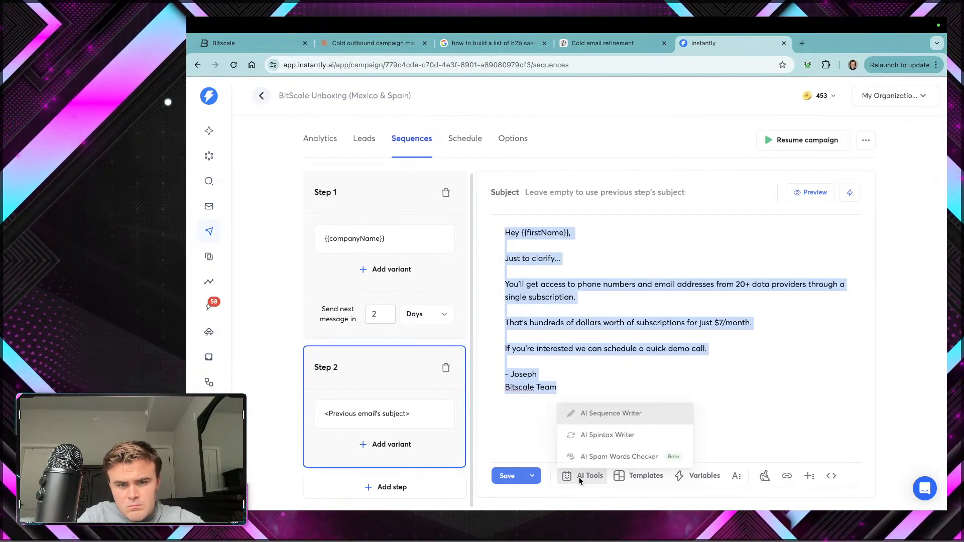
pyautogui.click(597, 437)
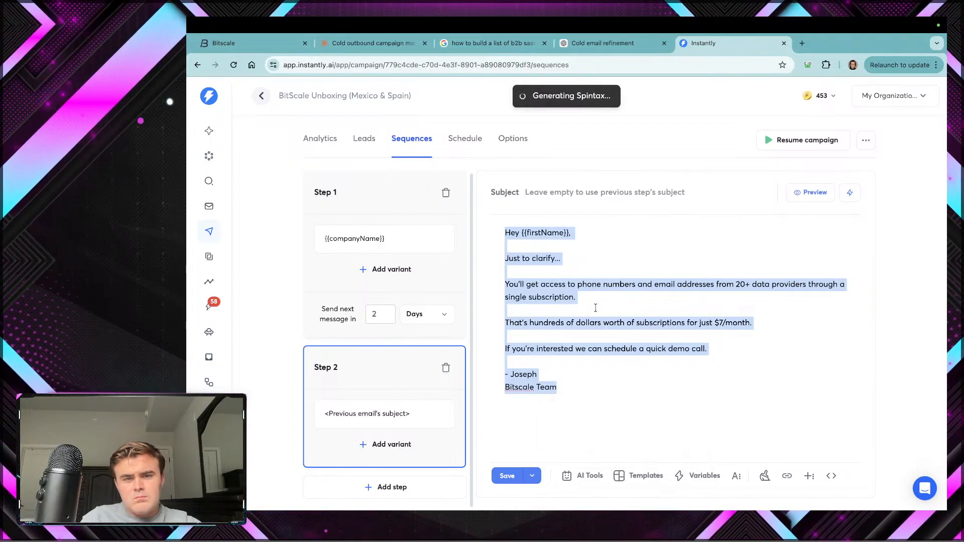
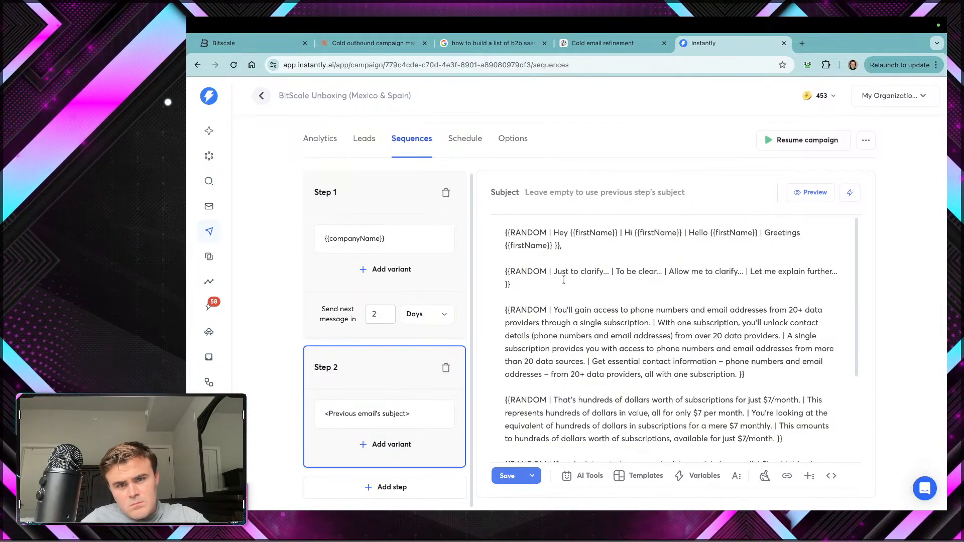
# Step: Copy ChatGPT's refined follow-up email and replace the entire spintax body of the Step 2 email in Instantly with it
pyautogui.scroll(-3, 620, 389)
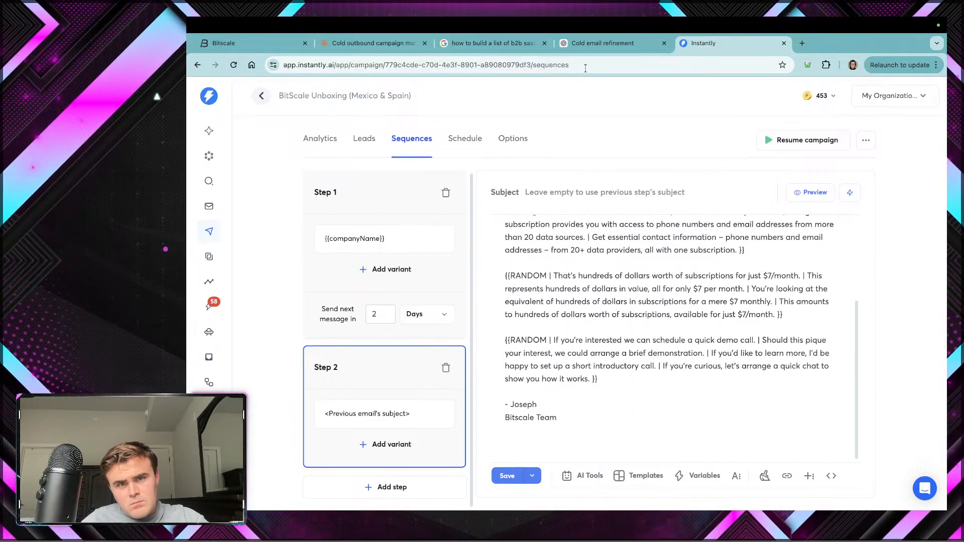
pyautogui.click(600, 43)
pyautogui.scroll(3, 531, 296)
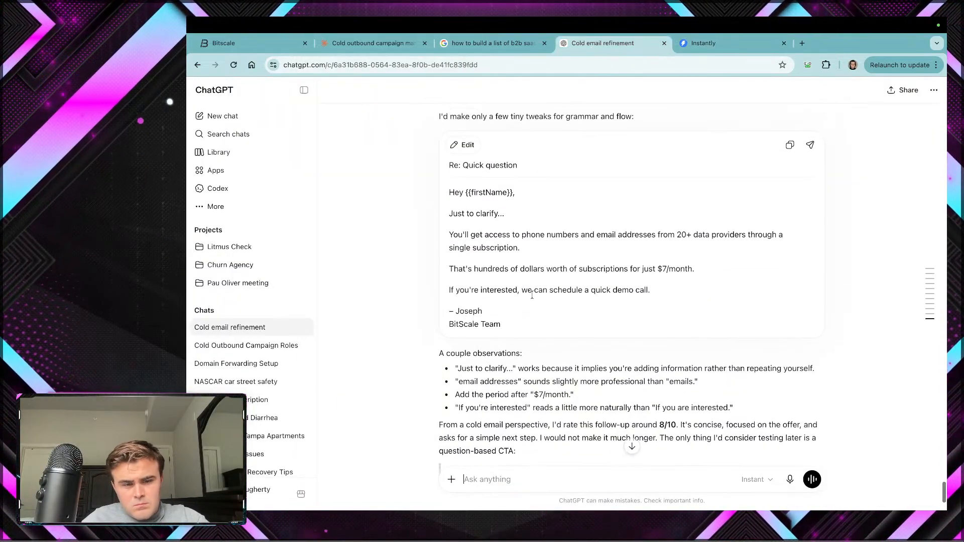
pyautogui.moveTo(505, 324); pyautogui.dragTo(447, 193)
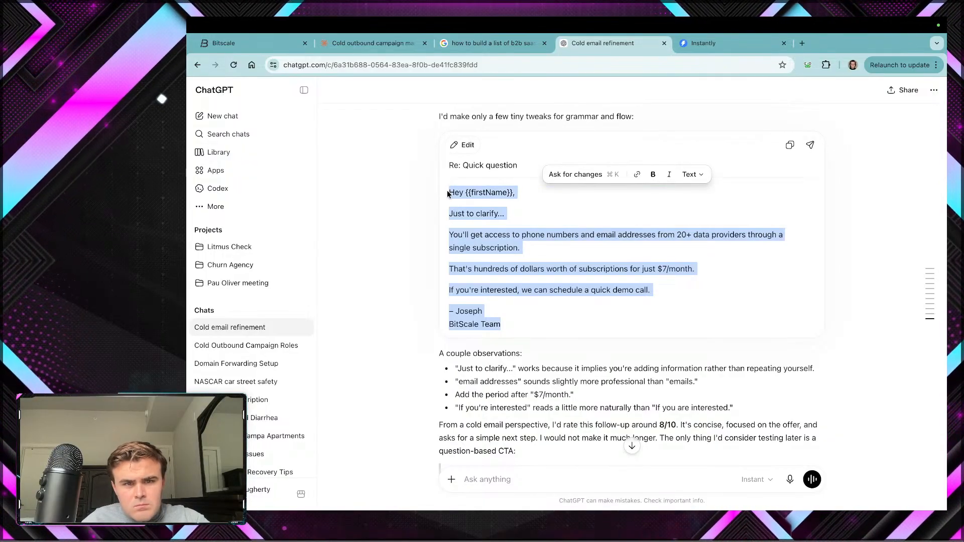
pyautogui.click(700, 43)
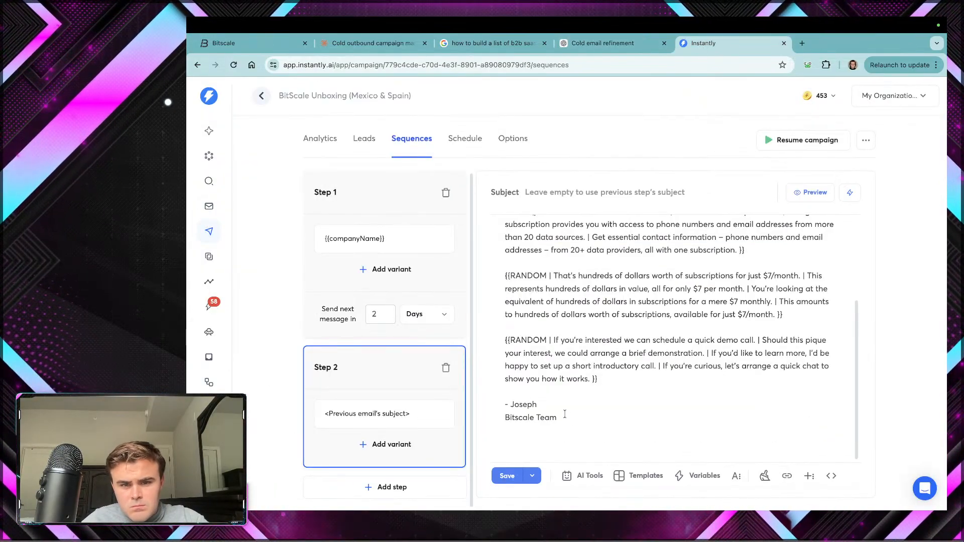
pyautogui.moveTo(601, 327); pyautogui.dragTo(482, 200)
pyautogui.write("Hey {{firstName}}, Just to clarify... You'll get access to phone numbers and email addresses from 20+ data providers through a single subscription. That's hundreds of dollars worth of subscriptions for just $7/month. If you're interested, we can schedule a quick demo call. – JosephBitScale Team")
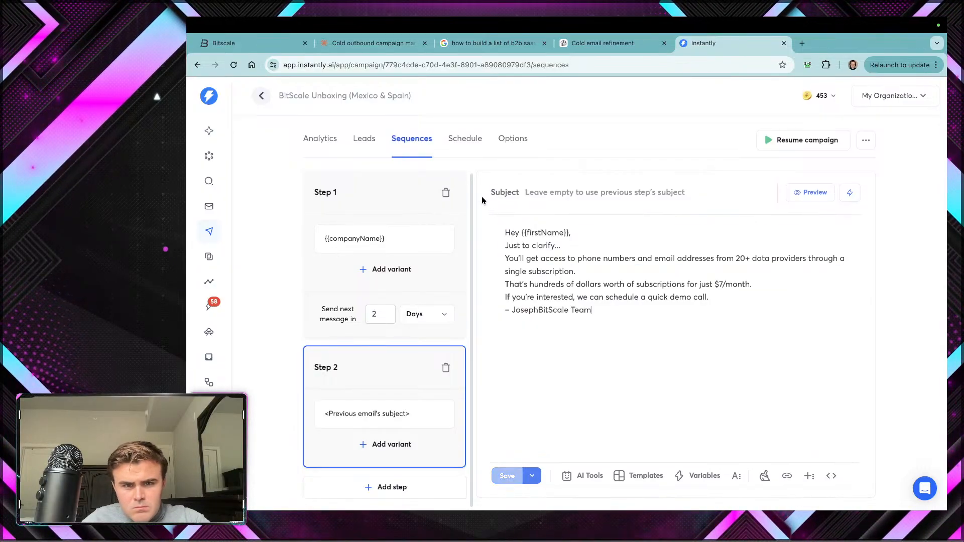
# Step: Insert a blank line between each paragraph of the Step 2 email, from the greeting through to the sign-off
pyautogui.click(574, 233)
pyautogui.press('Return')
pyautogui.click(568, 258)
pyautogui.press('Return')
pyautogui.click(577, 297)
pyautogui.press('Return')
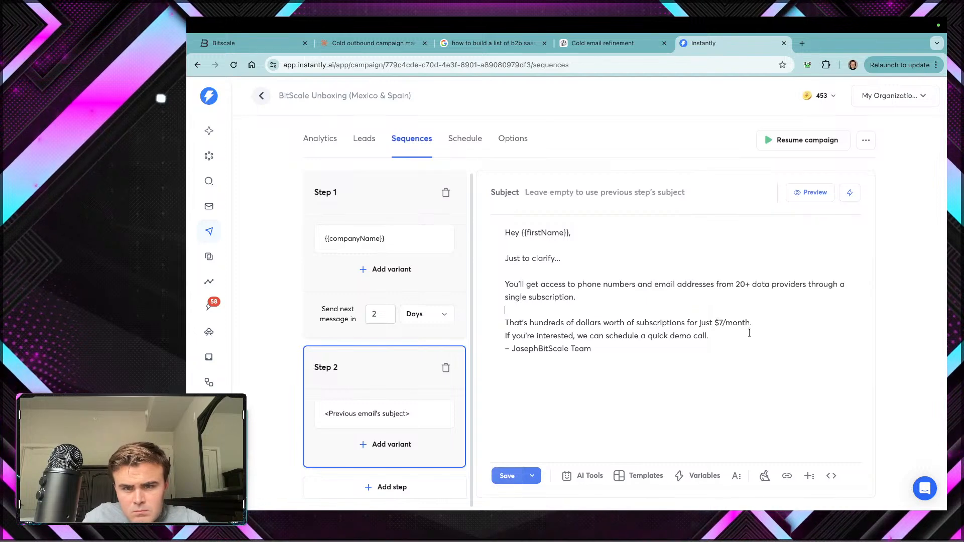
pyautogui.click(751, 324)
pyautogui.press('Return')
pyautogui.click(749, 346)
pyautogui.press('Return')
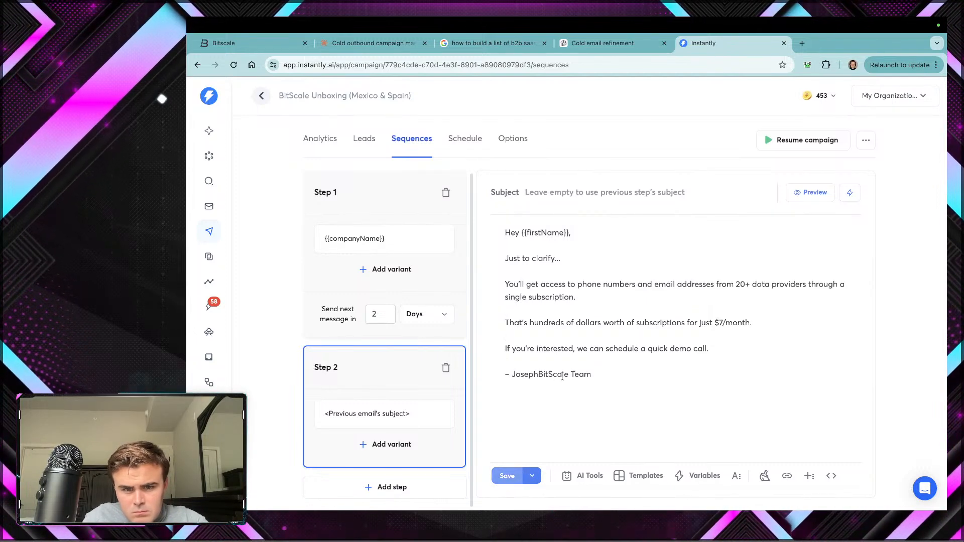
# Step: Put "BitScale Team" on its own line in the Step 2 sign-off and save the campaign
pyautogui.click(537, 374)
pyautogui.press('Return')
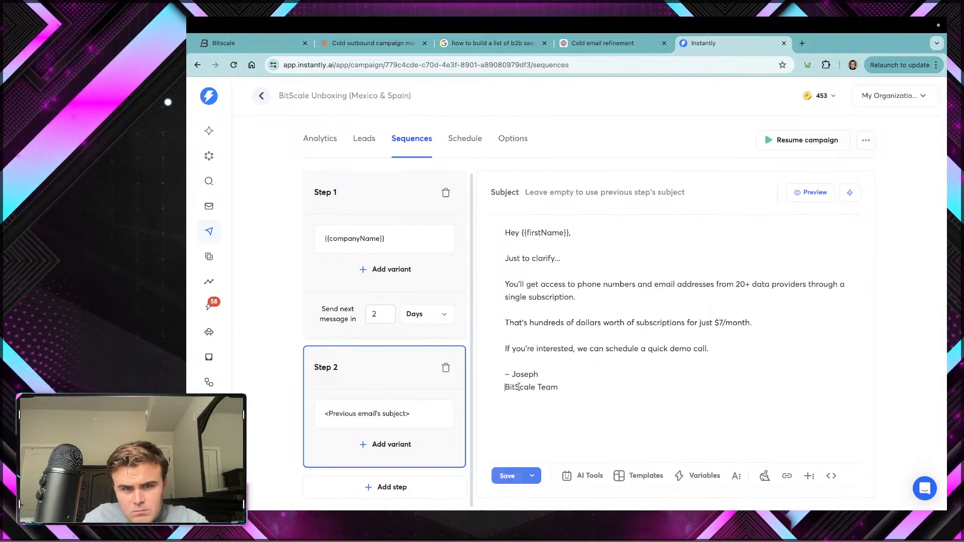
pyautogui.click(500, 477)
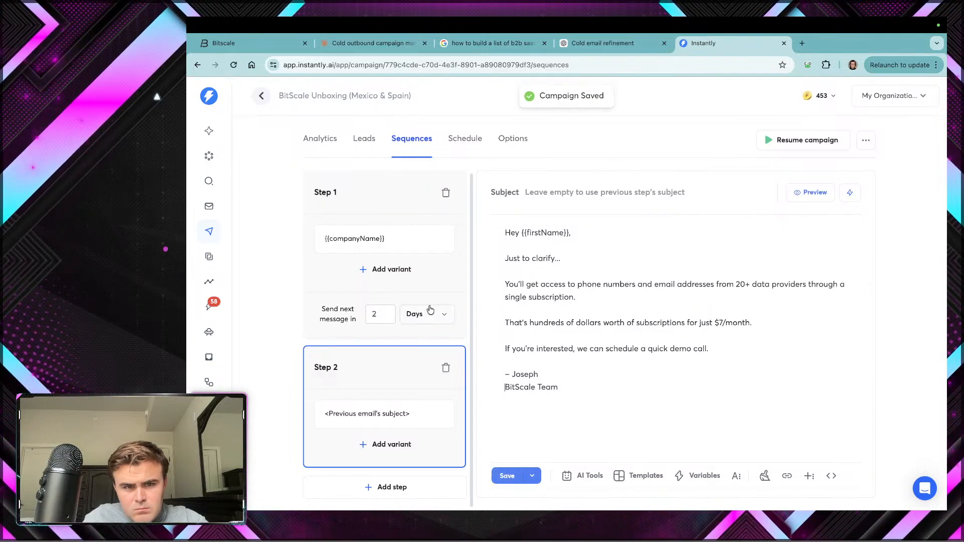
pyautogui.click(432, 286)
pyautogui.click(433, 362)
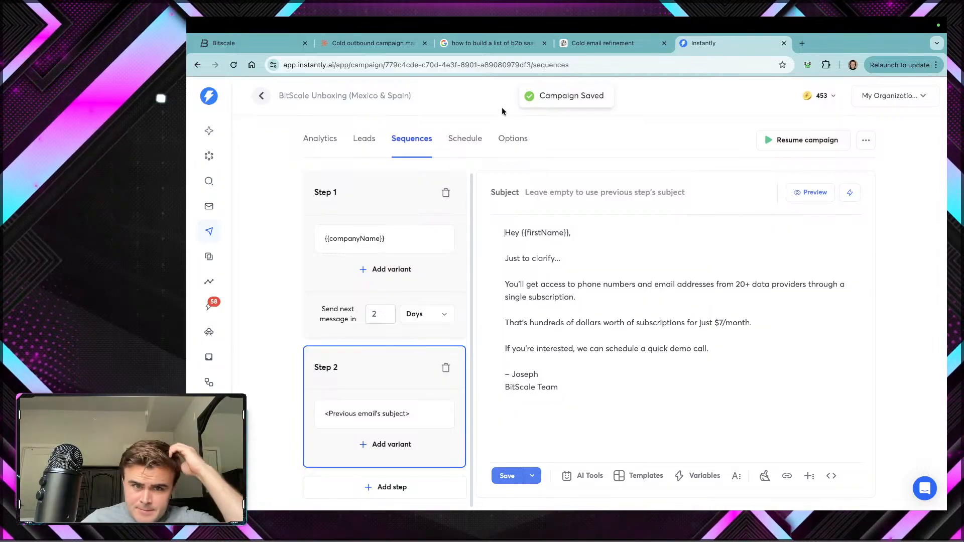
# Step: Save the campaign's sending schedule and check the sending account selection in the campaign options
pyautogui.click(465, 139)
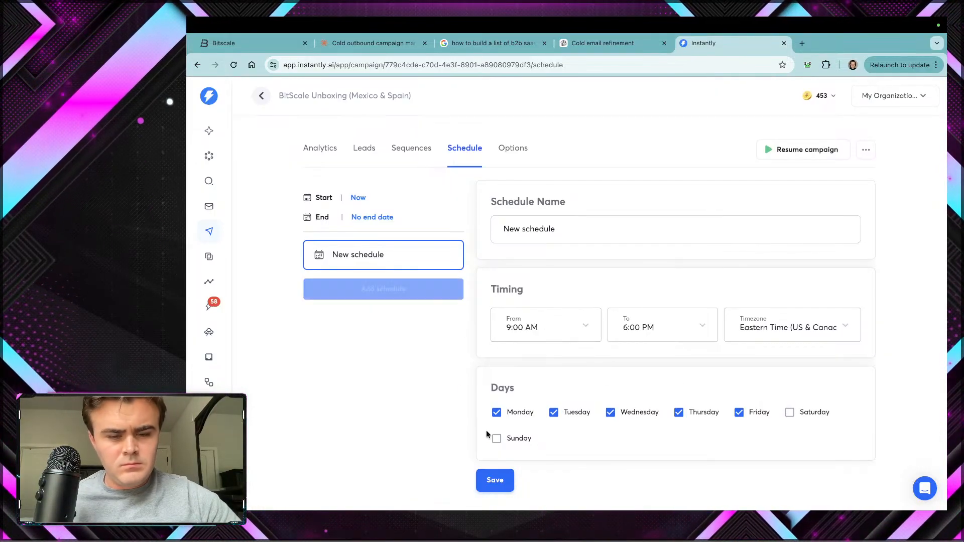
pyautogui.click(494, 480)
pyautogui.click(504, 147)
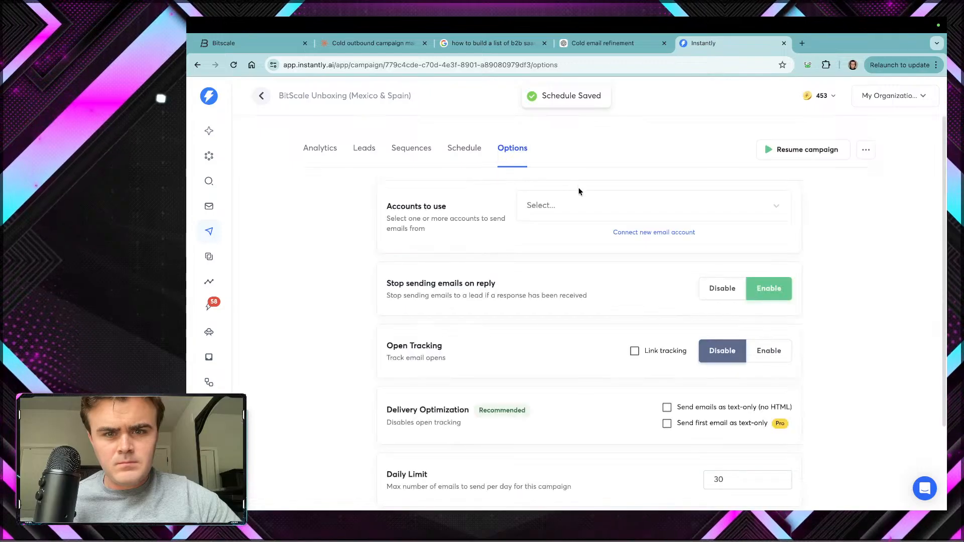
pyautogui.click(590, 204)
pyautogui.click(574, 174)
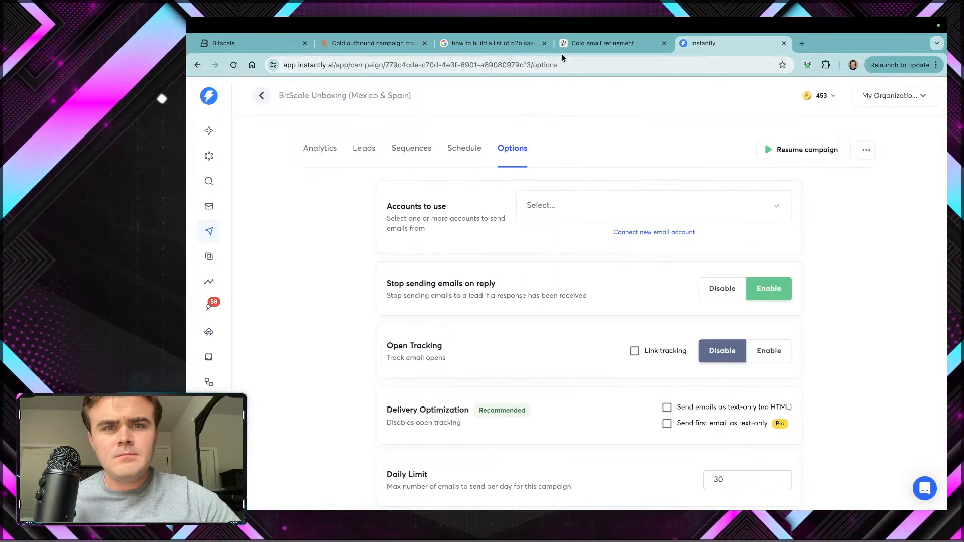
# Step: Look back at ChatGPT's email feedback and Claude's list of decision-maker roles to target
pyautogui.click(574, 46)
pyautogui.click(424, 218)
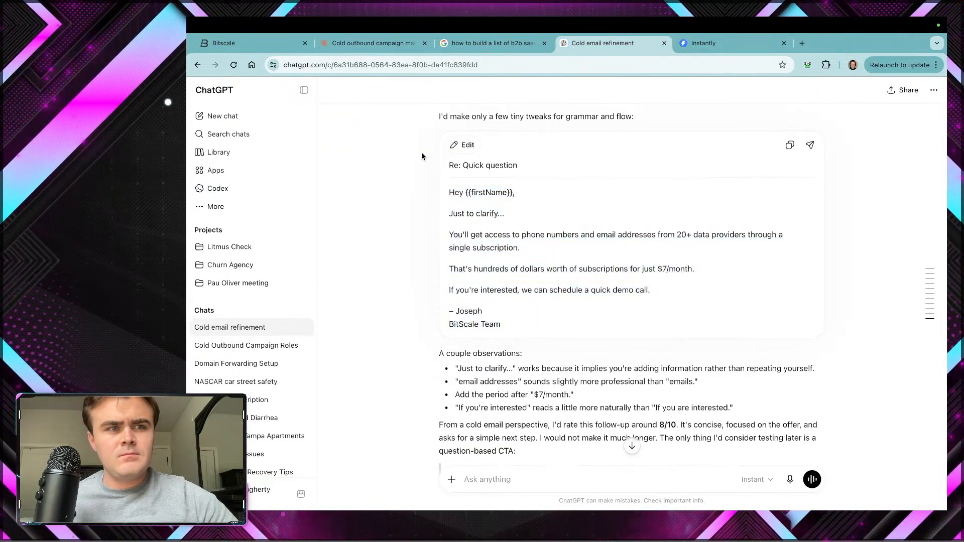
pyautogui.click(365, 44)
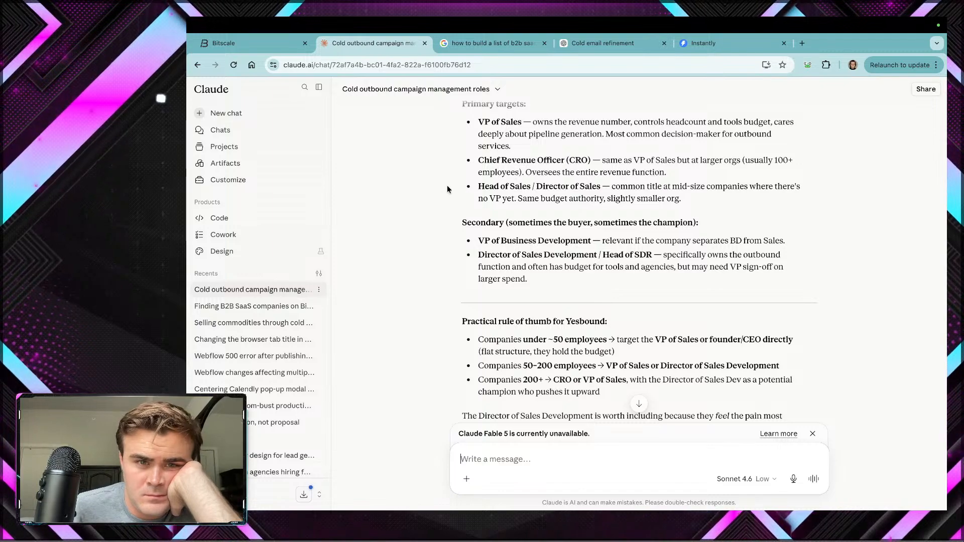
pyautogui.scroll(-1, 440, 199)
pyautogui.scroll(5, 439, 194)
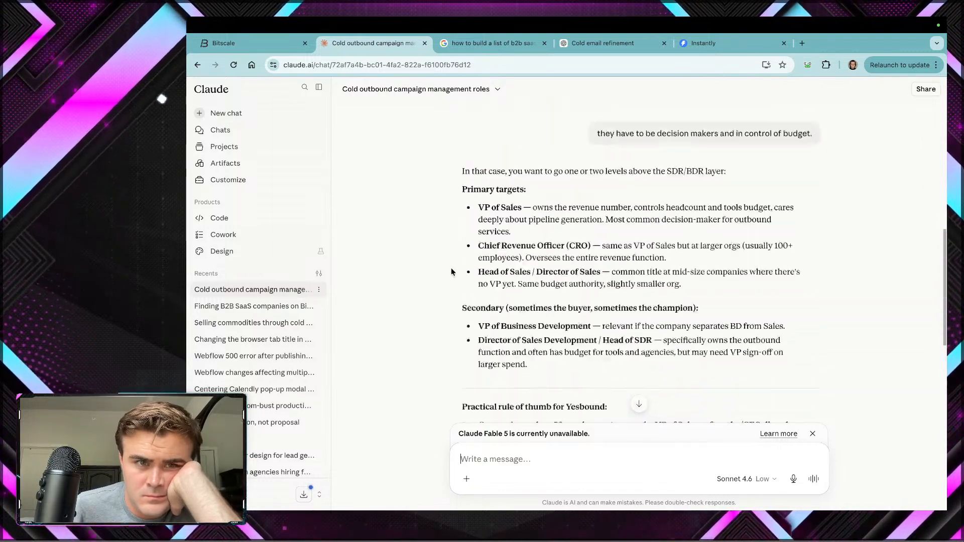
# Step: In Bitscale's B2B SaaS Companies grid, find and export contacts for emocional.com and run the whole Kloutit row
pyautogui.click(251, 44)
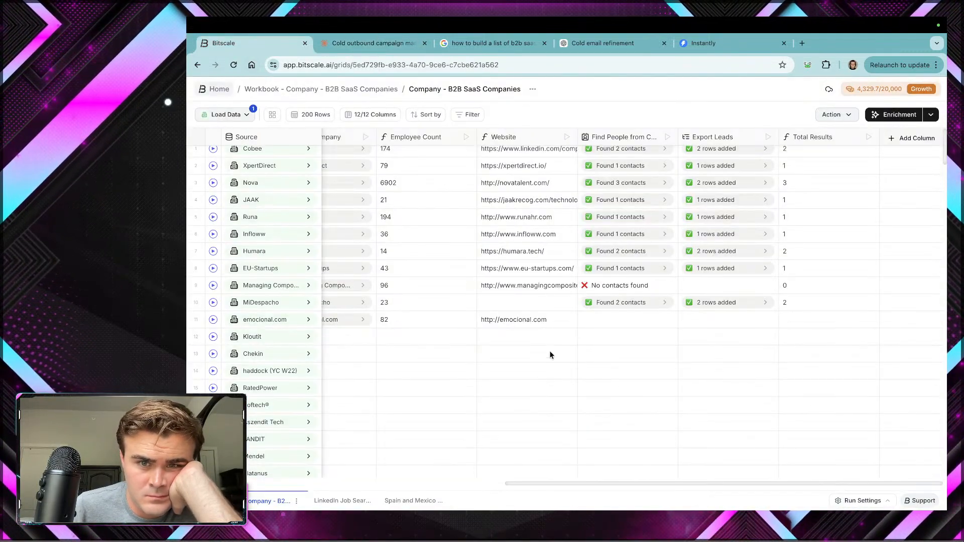
pyautogui.scroll(1, 551, 360)
pyautogui.hscroll(-5, 551, 358)
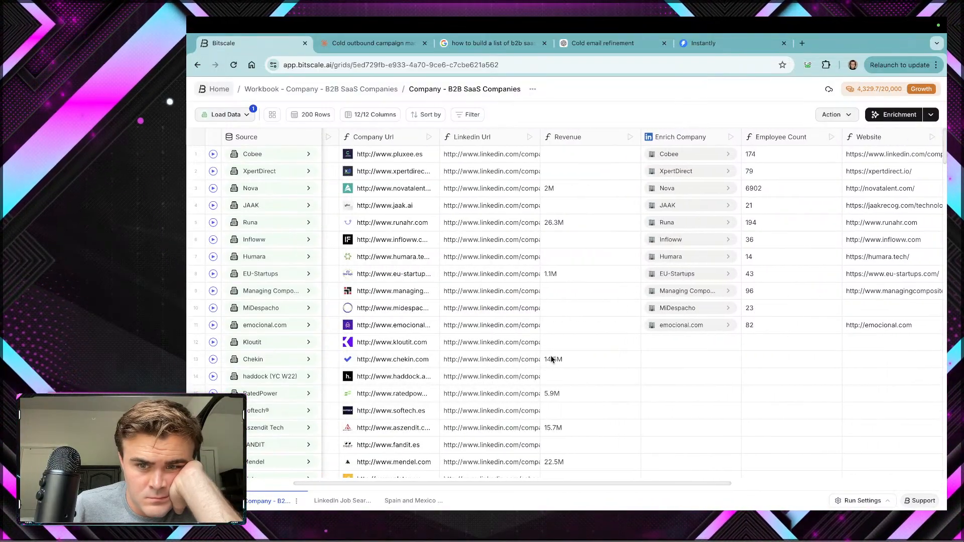
pyautogui.hscroll(5, 550, 357)
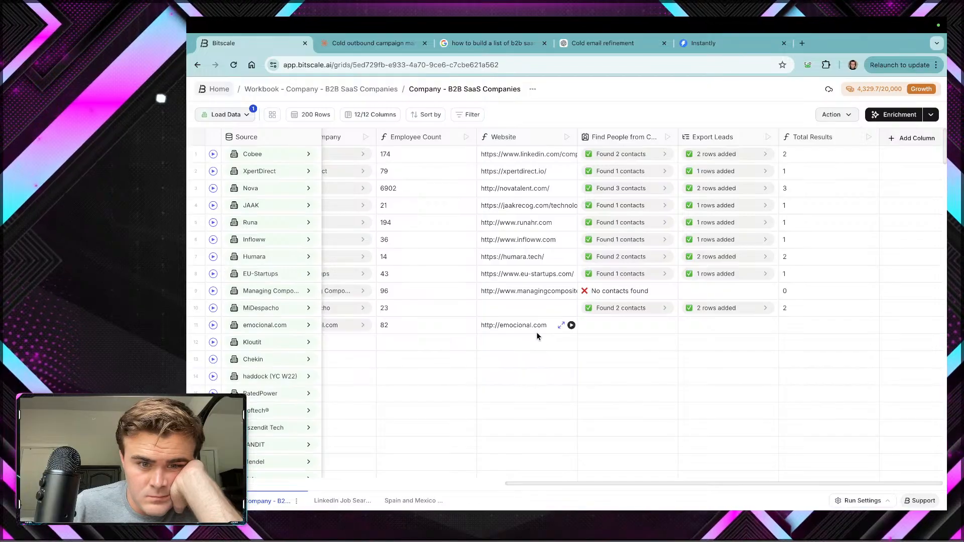
pyautogui.click(672, 326)
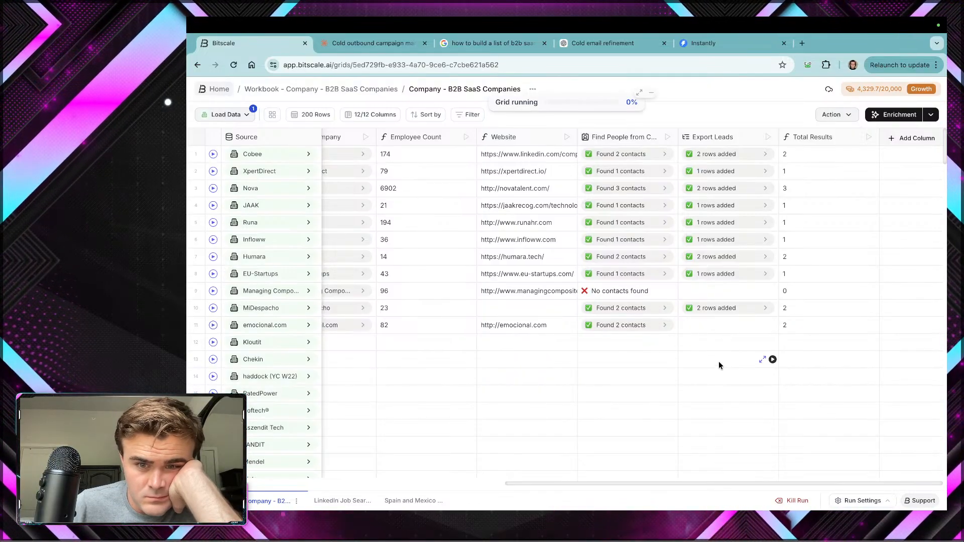
pyautogui.click(772, 325)
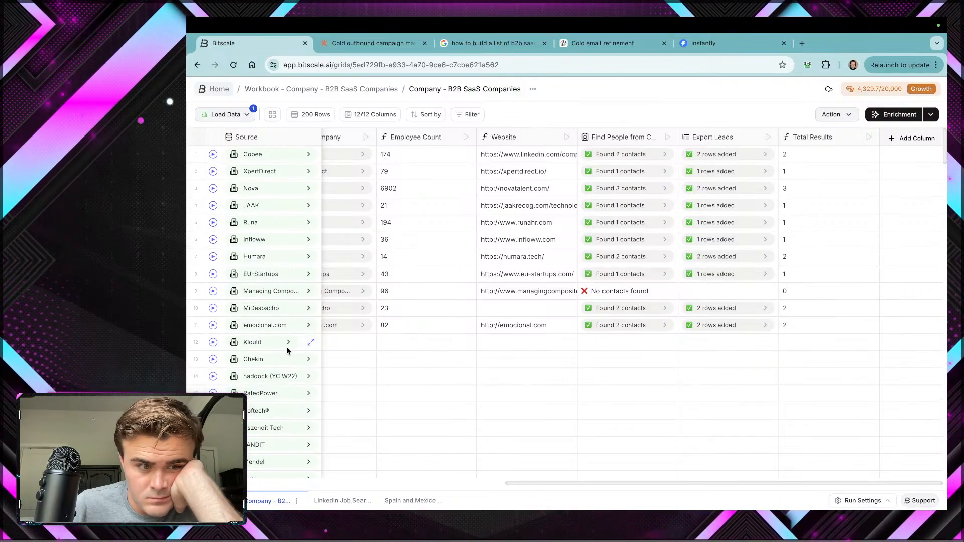
pyautogui.click(213, 343)
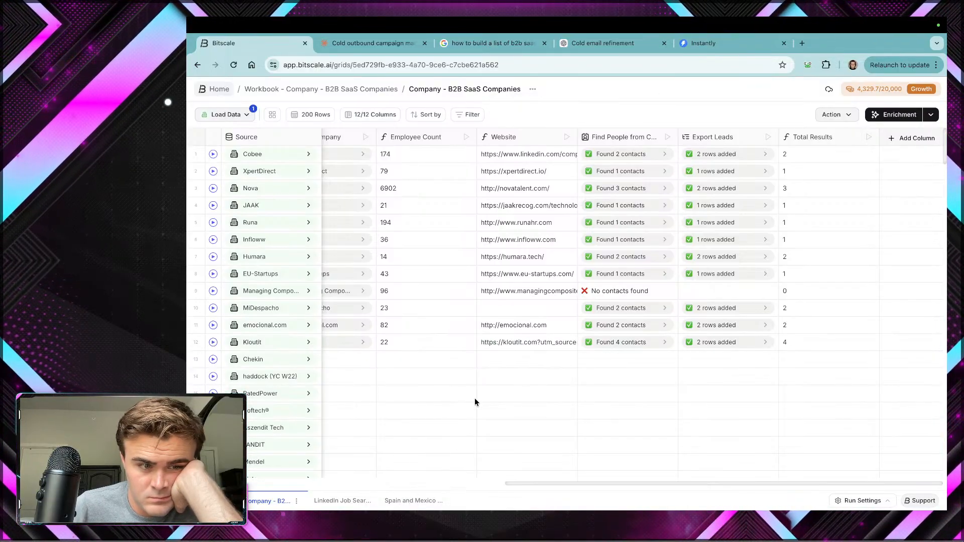
# Step: In the Spain and Mexico Employees grid, run the enrichment on the four new emocional.com and Kloutit contact rows
pyautogui.click(397, 501)
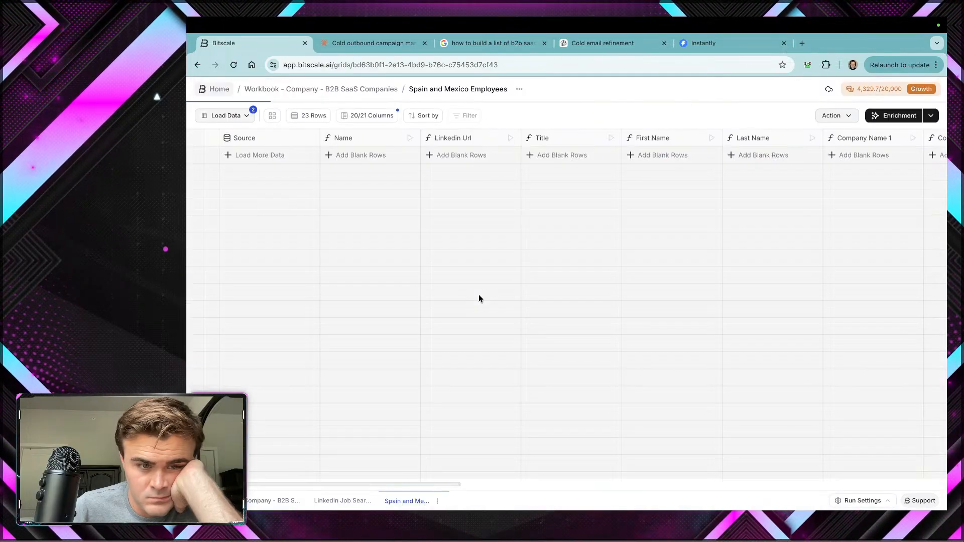
pyautogui.scroll(-3, 478, 294)
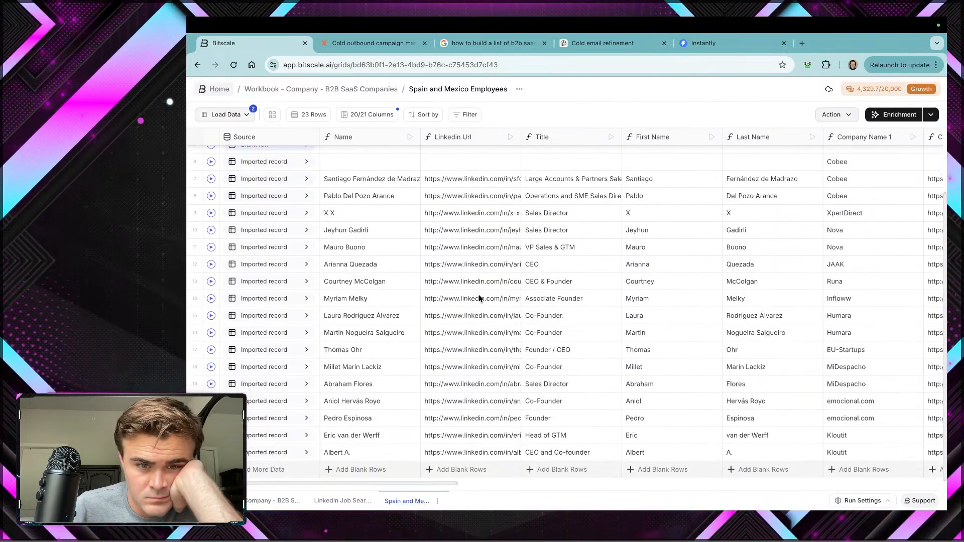
pyautogui.hscroll(3, 406, 413)
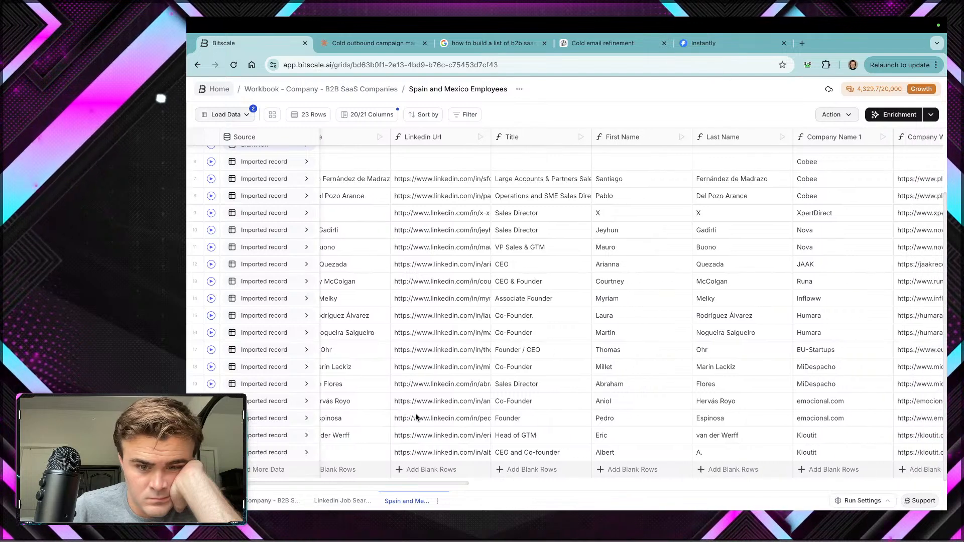
pyautogui.hscroll(-3, 499, 436)
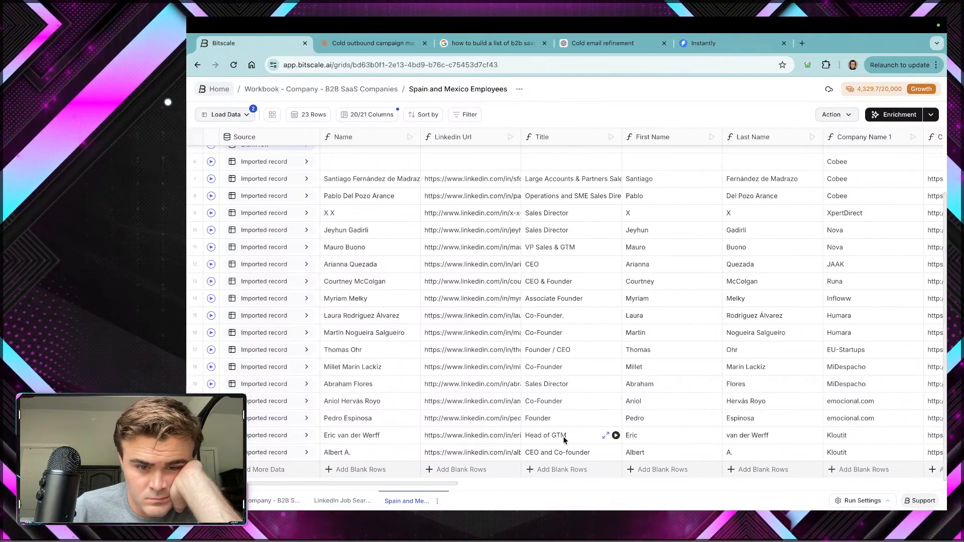
pyautogui.hscroll(3, 564, 440)
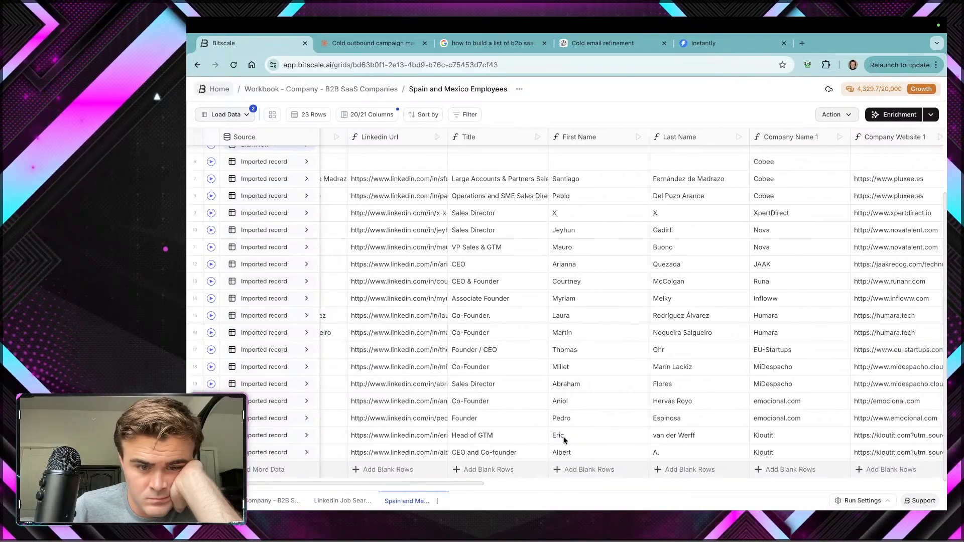
pyautogui.hscroll(5, 563, 440)
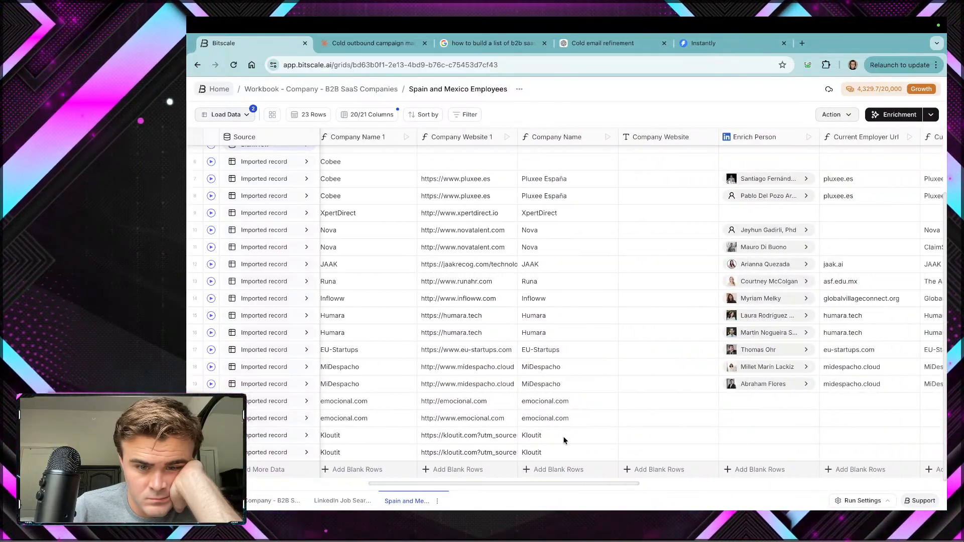
pyautogui.hscroll(3, 709, 430)
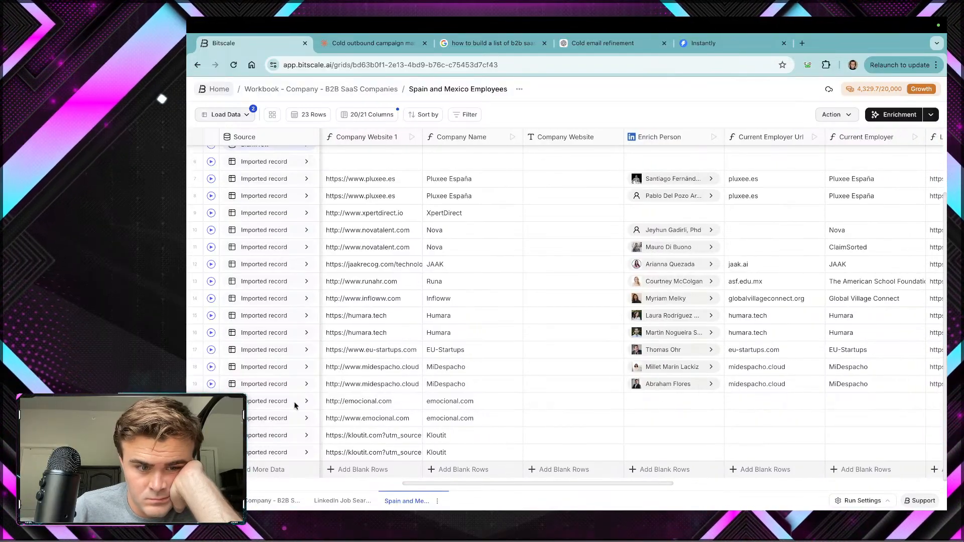
pyautogui.click(211, 401)
pyautogui.click(211, 418)
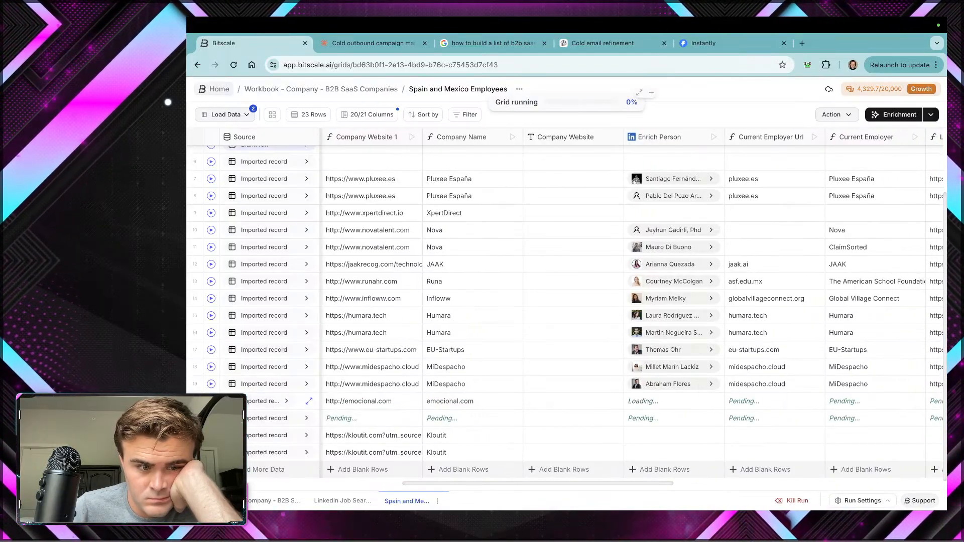
pyautogui.click(211, 436)
pyautogui.click(211, 453)
# Step: Push the ClaimSorted and JAAK contacts into the Instantly campaign and check the campaign's leads list in Instantly
pyautogui.hscroll(3, 533, 420)
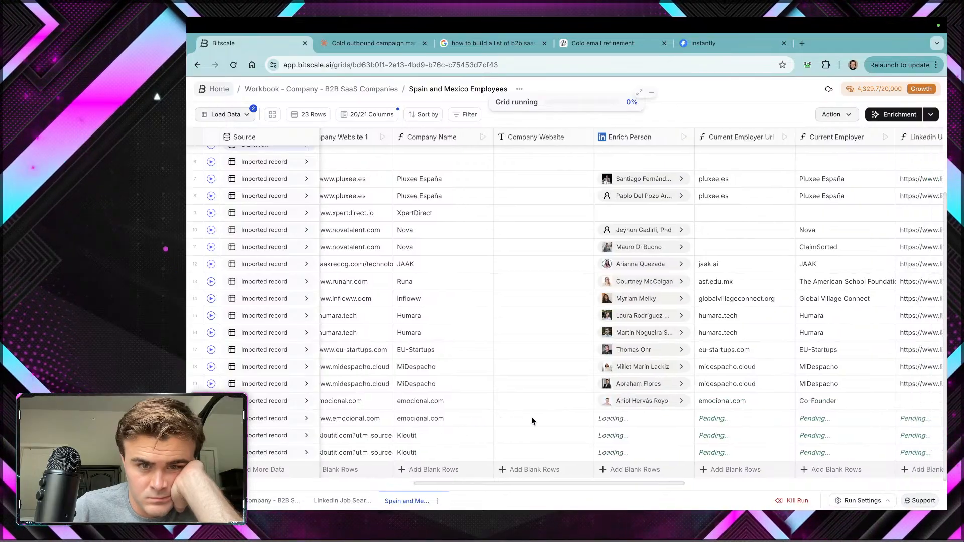
pyautogui.hscroll(10, 533, 420)
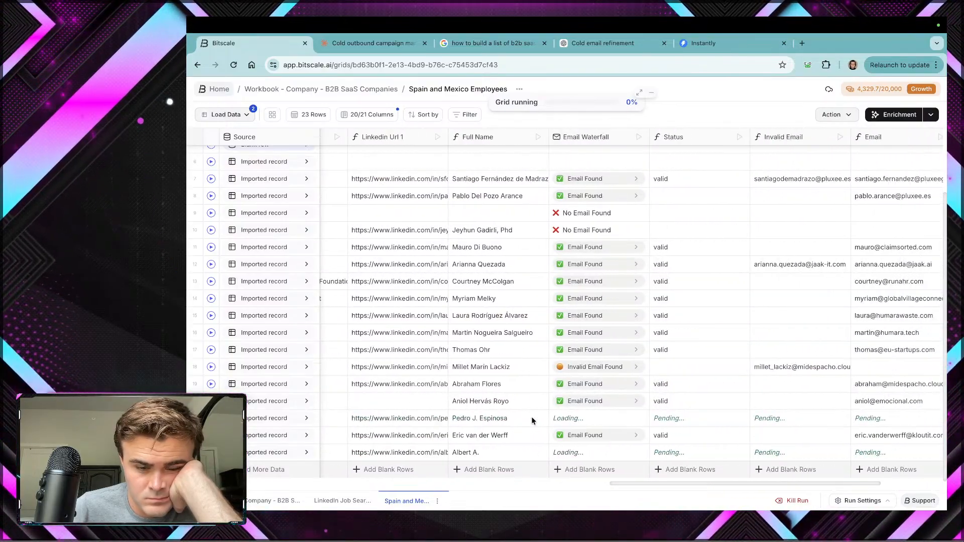
pyautogui.hscroll(2, 533, 420)
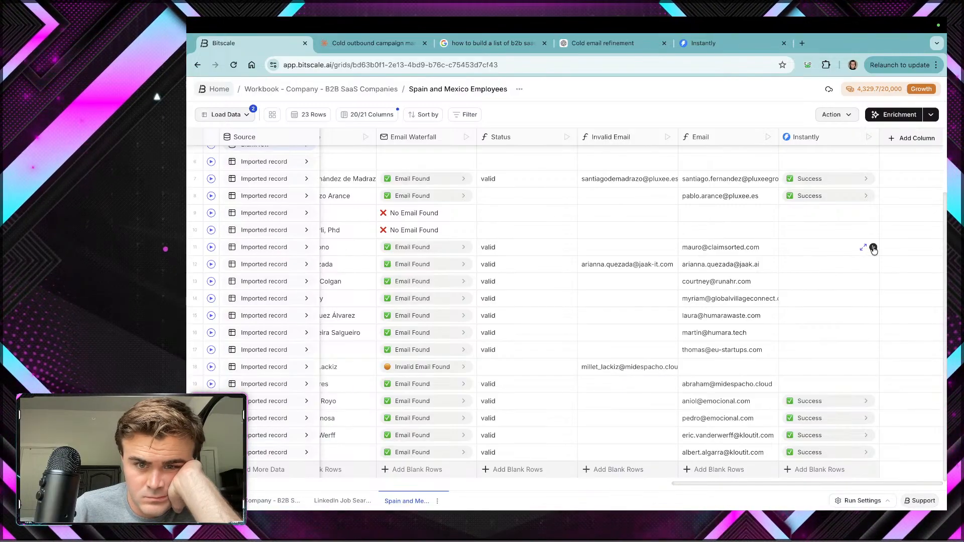
pyautogui.click(874, 249)
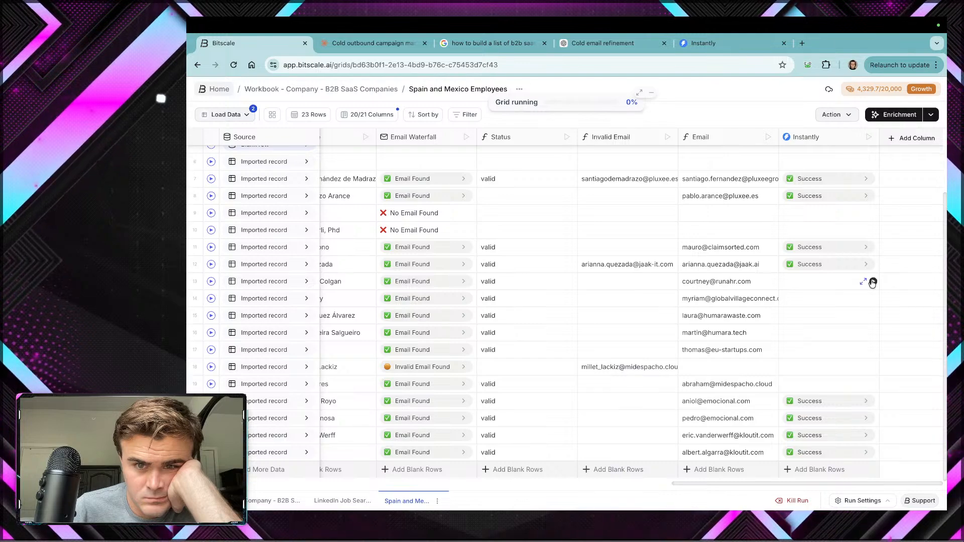
pyautogui.click(703, 43)
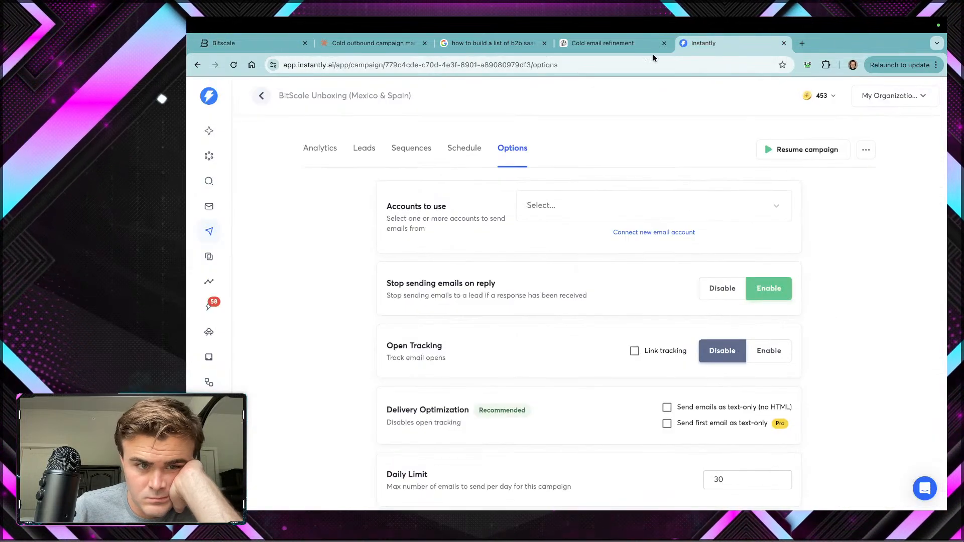
pyautogui.click(364, 148)
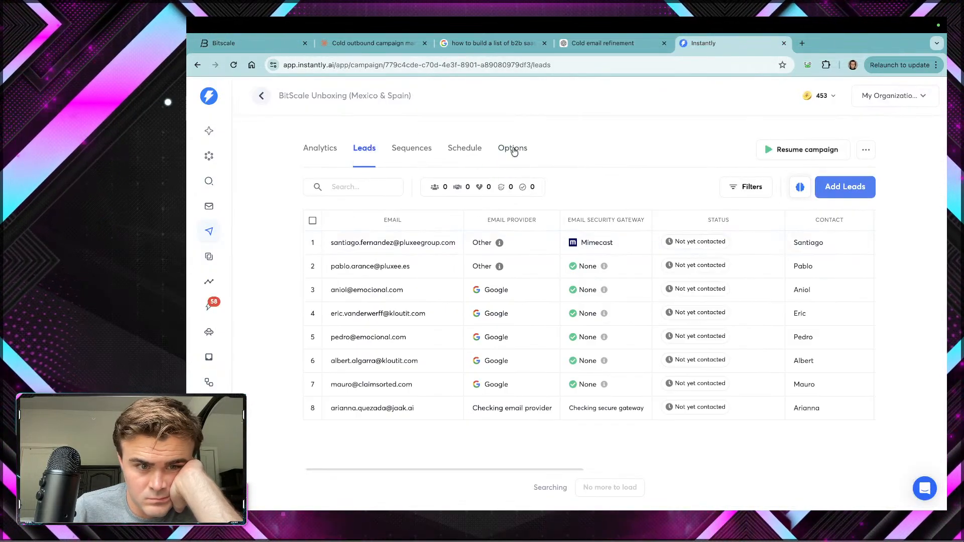
# Step: Back in Bitscale, push the Runa, Infloww, Humara and EU-Startups contacts and the MiDespacho contact with a valid email into Instantly
pyautogui.click(224, 43)
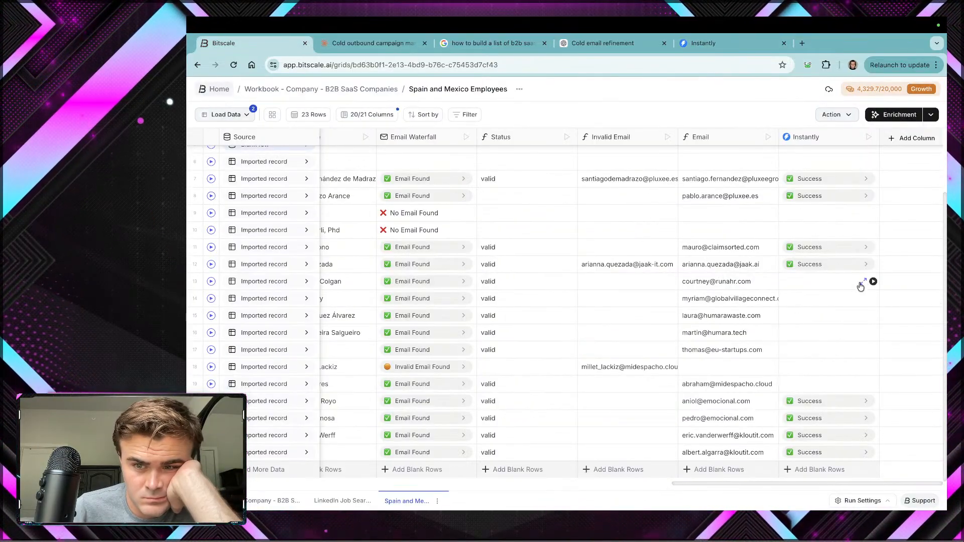
pyautogui.click(873, 281)
pyautogui.click(873, 298)
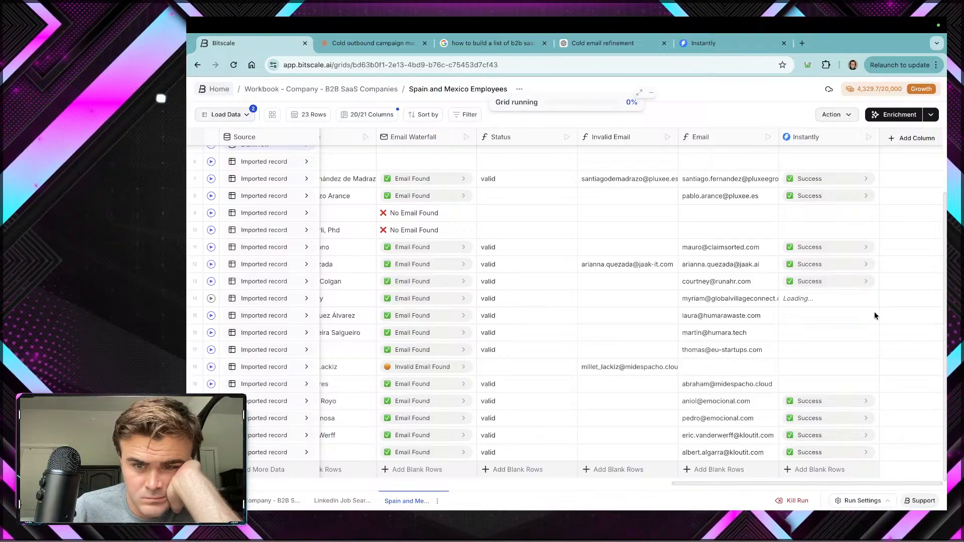
pyautogui.click(873, 316)
pyautogui.click(873, 333)
pyautogui.click(873, 349)
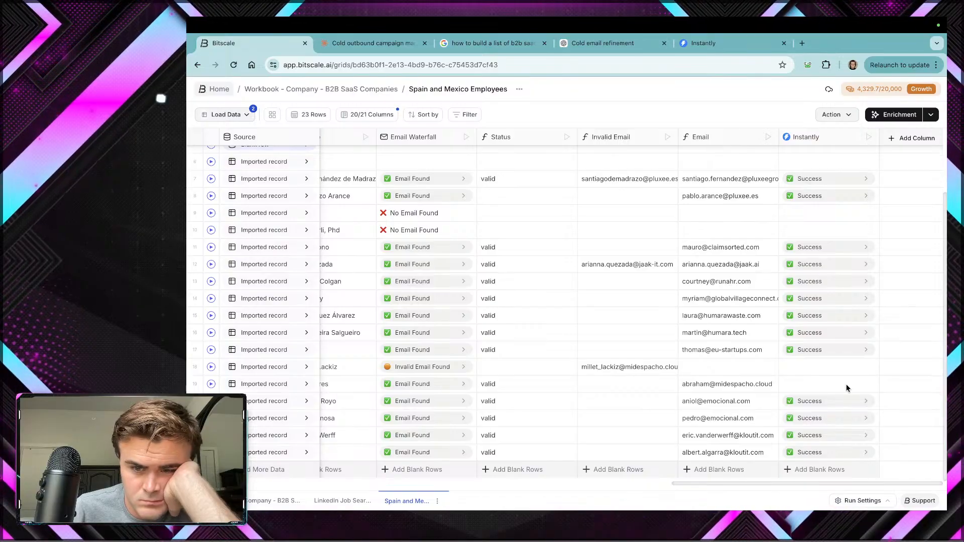
pyautogui.click(869, 384)
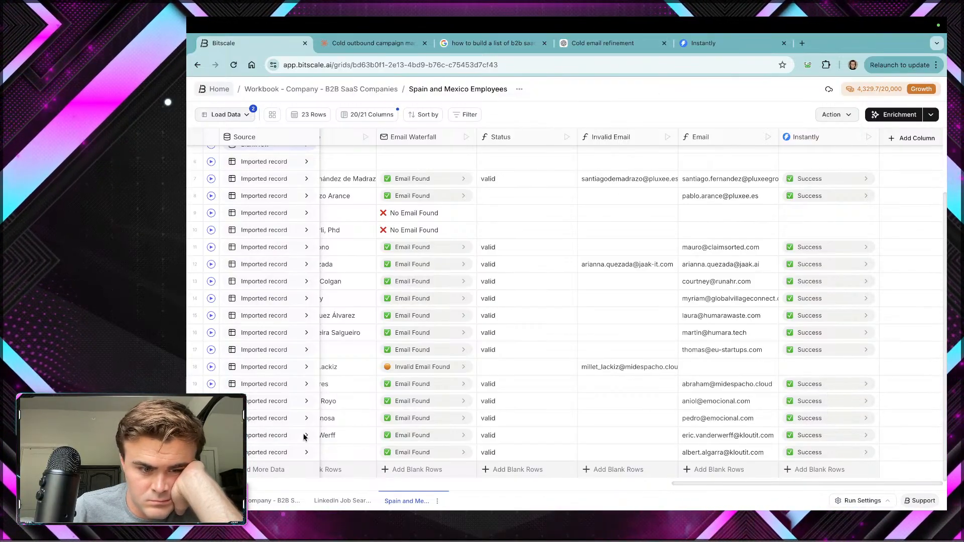
# Step: In the Company - B2B SaaS Companies grid, run the whole Chekin and haddock (YC W22) rows
pyautogui.click(265, 499)
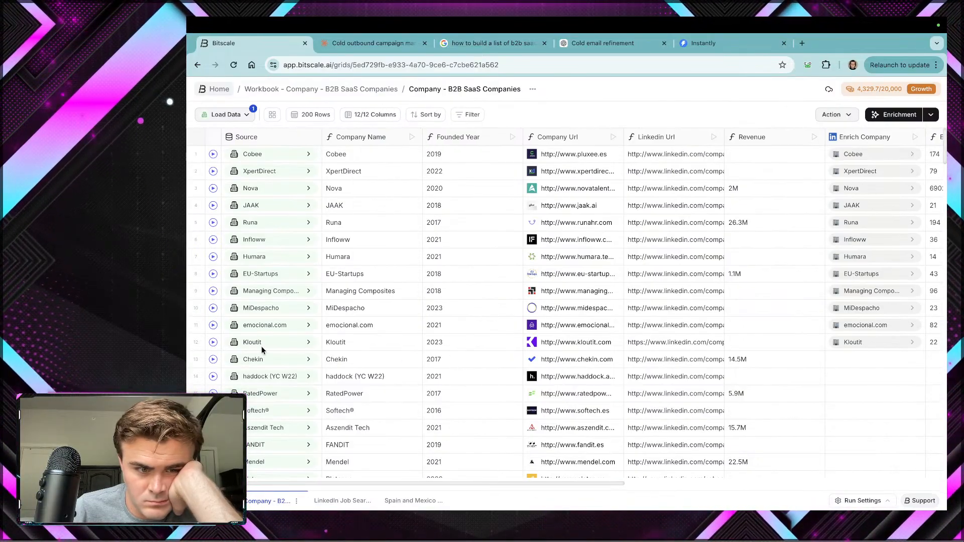
pyautogui.click(213, 359)
pyautogui.click(212, 376)
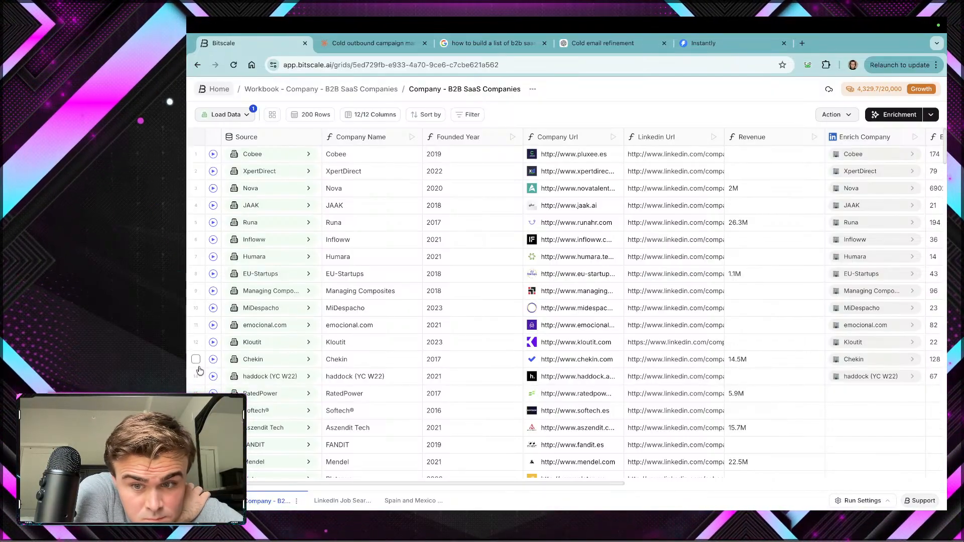
# Step: Run the five company rows from RatedPower through Mendel together and open the Spain and Mexico Employees grid with their exported contacts
pyautogui.click(195, 377)
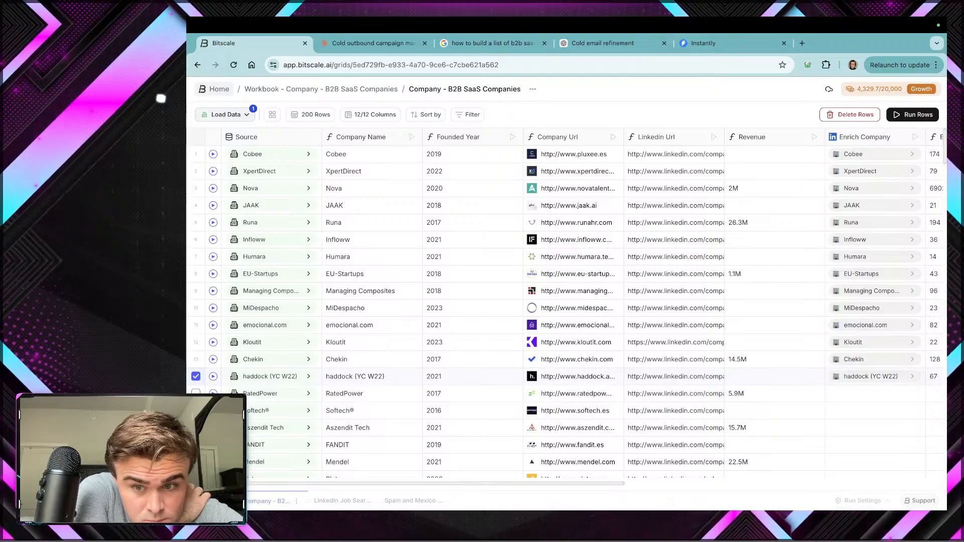
pyautogui.click(196, 377)
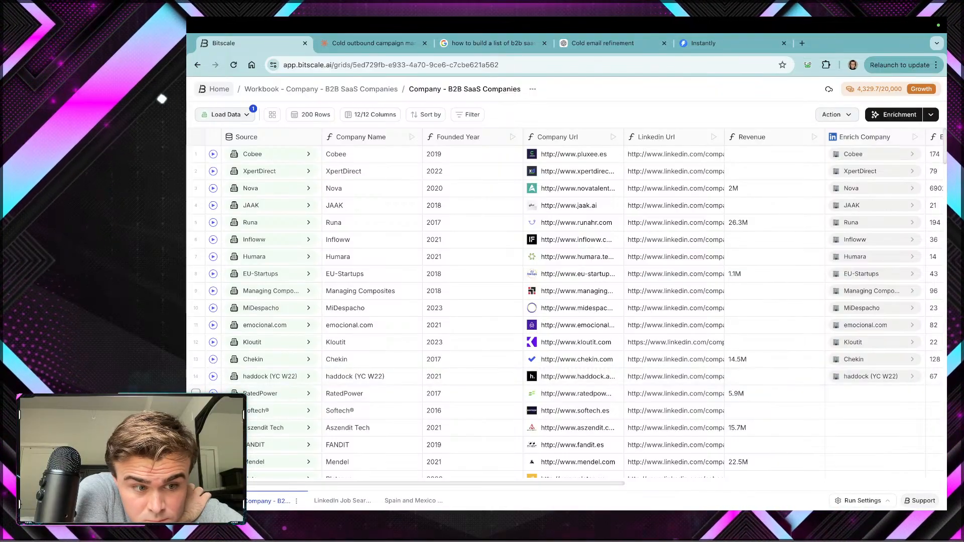
pyautogui.click(195, 393)
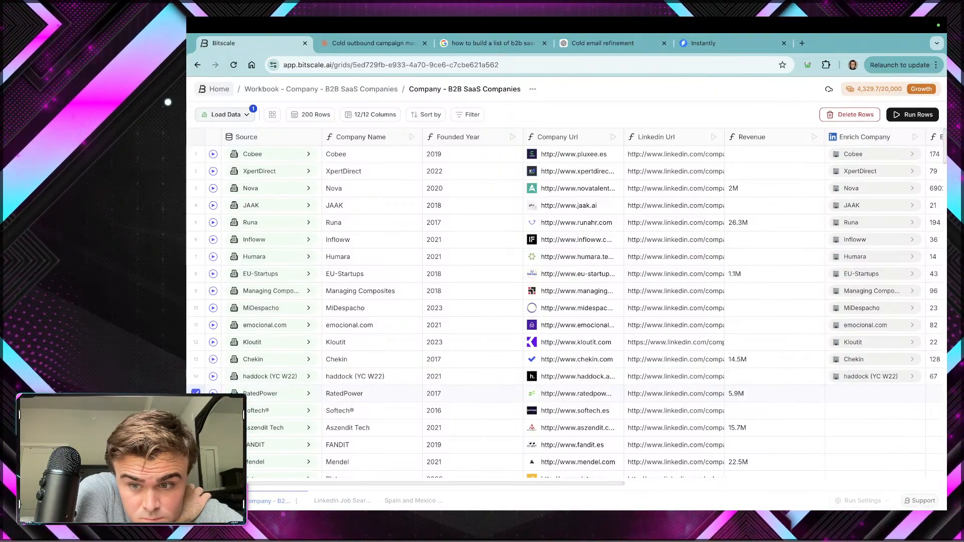
pyautogui.click(195, 445)
pyautogui.click(196, 462)
pyautogui.scroll(-2, 216, 379)
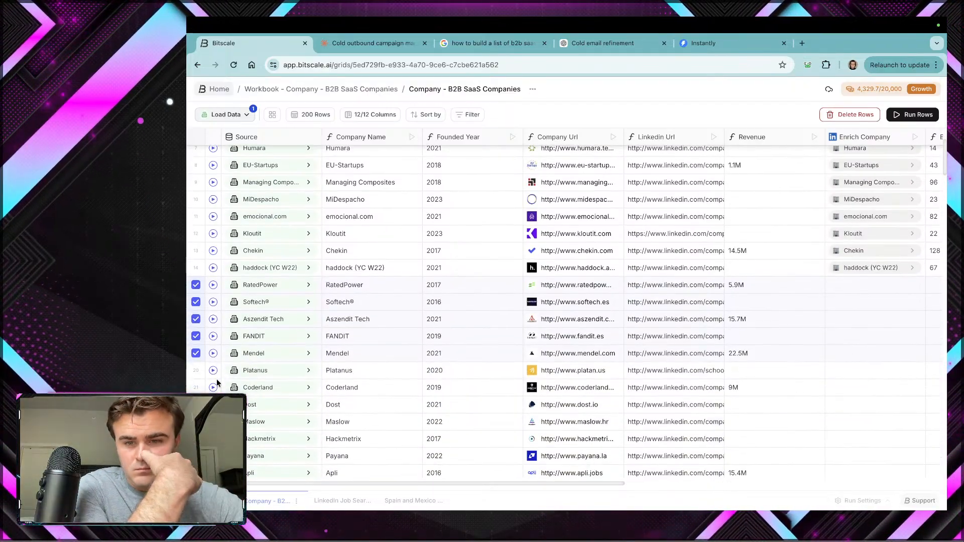
pyautogui.click(896, 117)
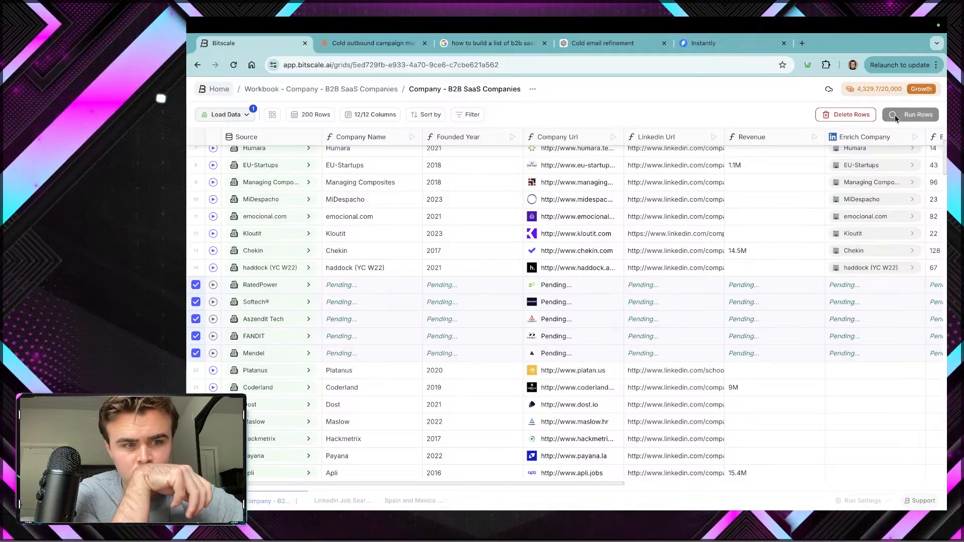
pyautogui.hscroll(10, 650, 308)
pyautogui.hscroll(3, 650, 308)
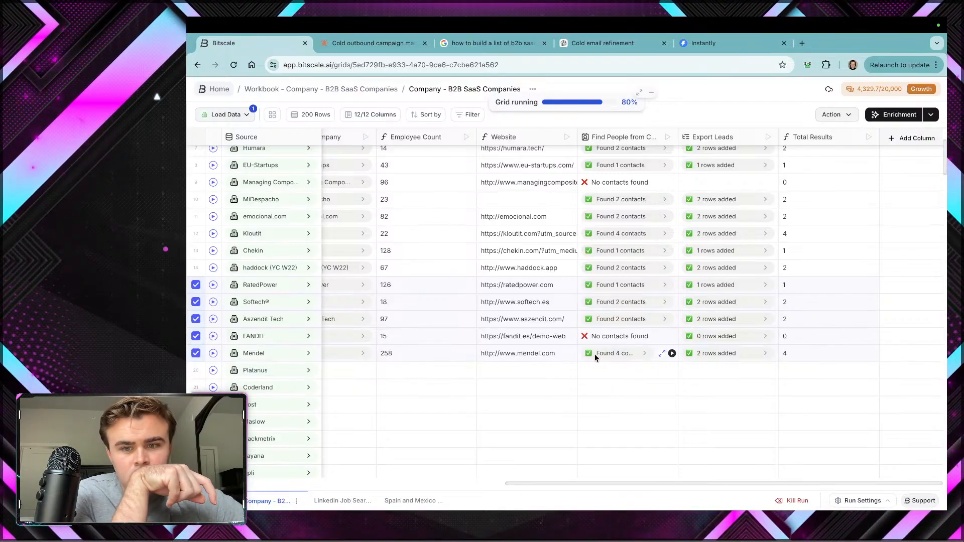
pyautogui.click(399, 501)
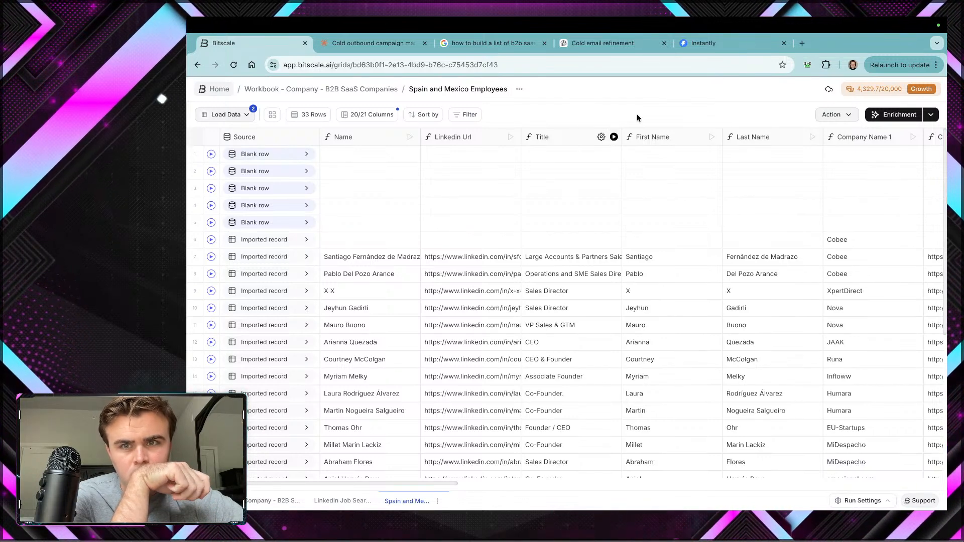
# Step: In Instantly, set the BitScale Unboxing campaign's sending hours to 7:00 AM until 4:00 PM
pyautogui.click(703, 45)
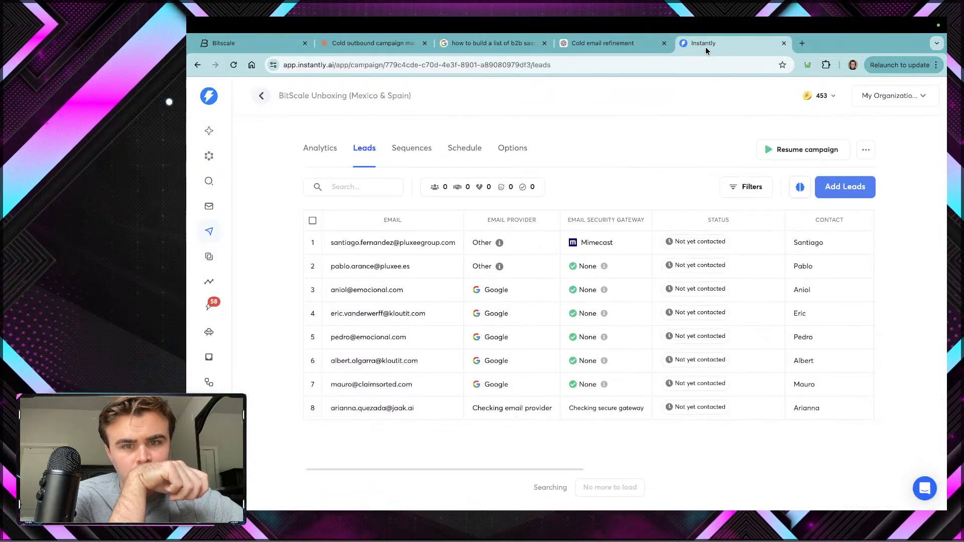
pyautogui.click(460, 152)
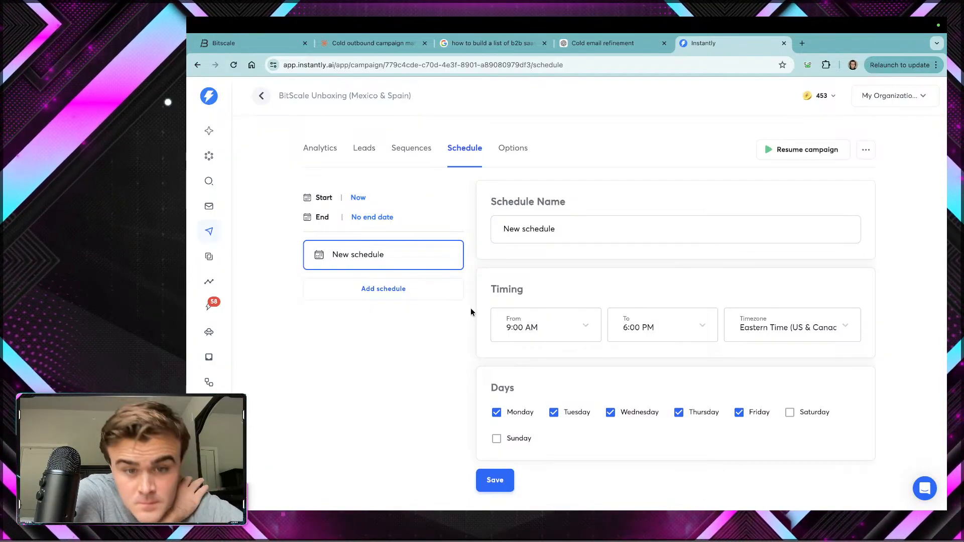
pyautogui.click(527, 327)
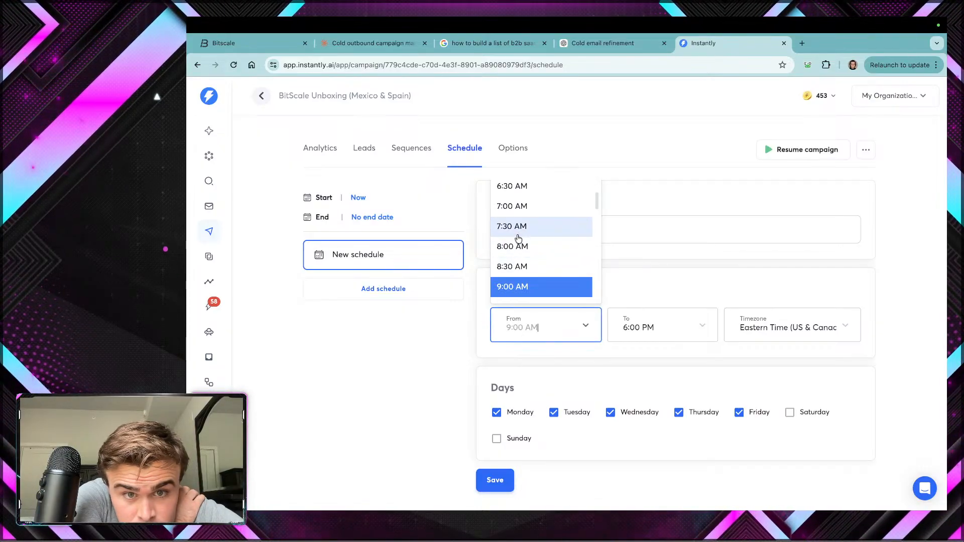
pyautogui.click(517, 231)
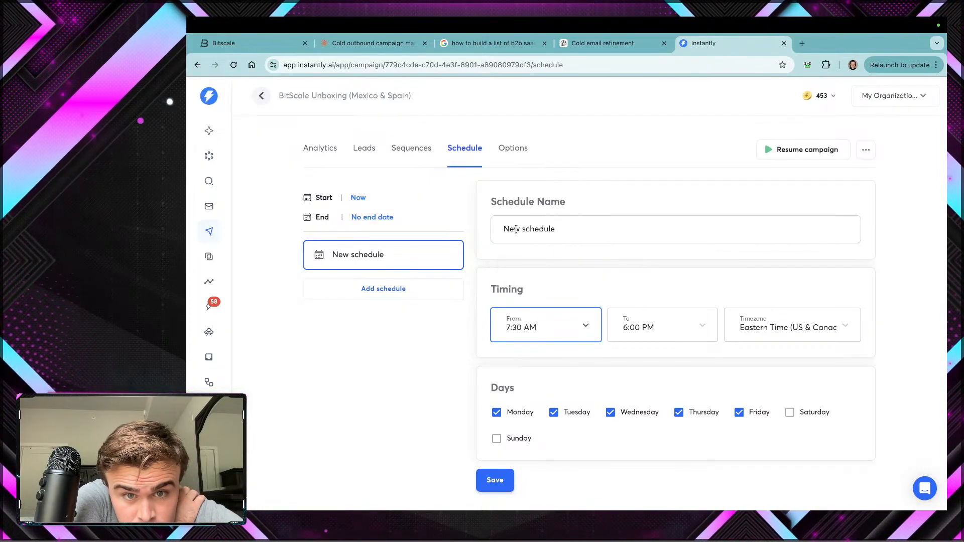
pyautogui.click(527, 336)
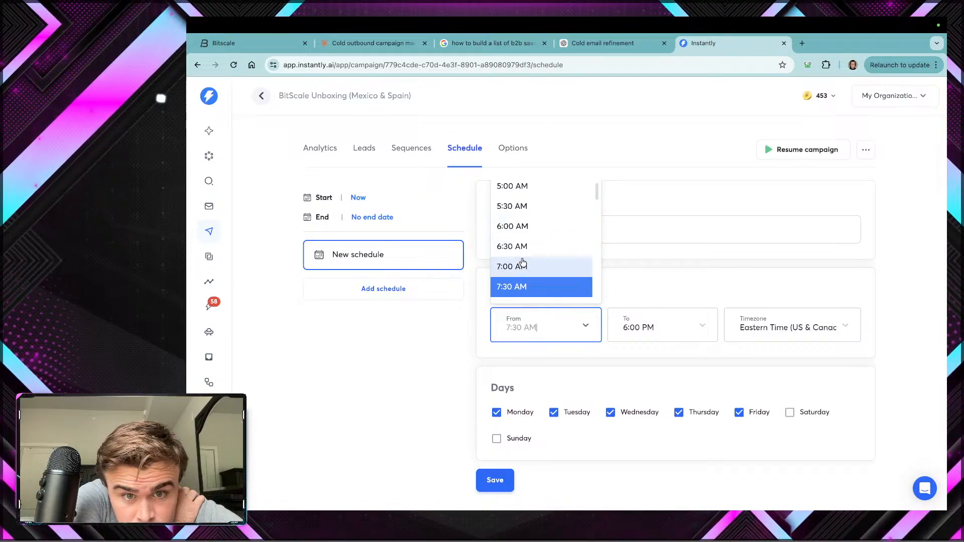
pyautogui.click(521, 263)
pyautogui.click(625, 326)
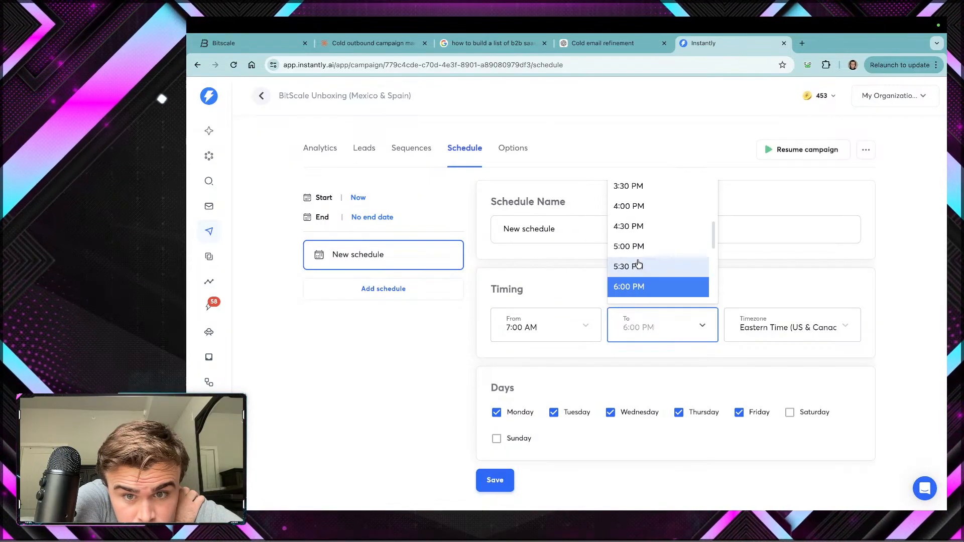
pyautogui.scroll(1, 637, 264)
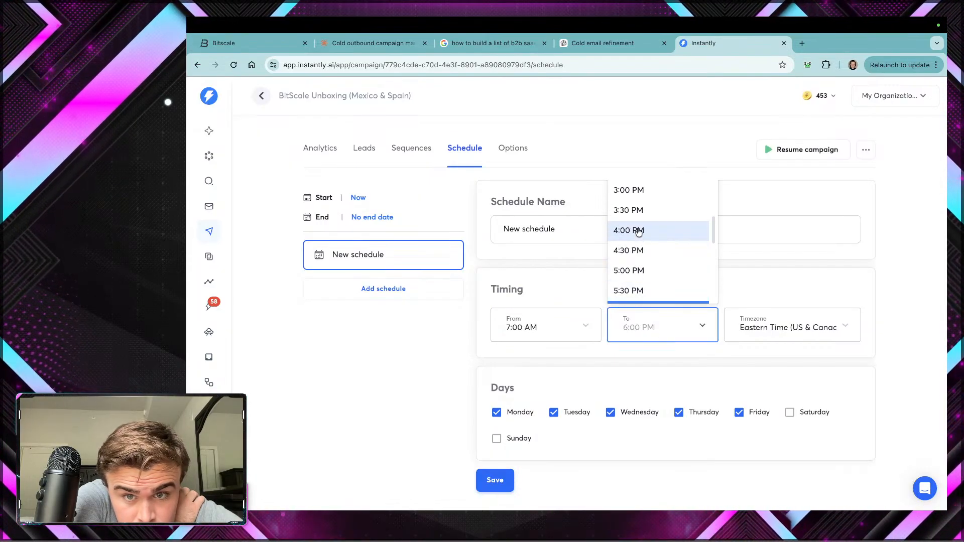
pyautogui.click(638, 231)
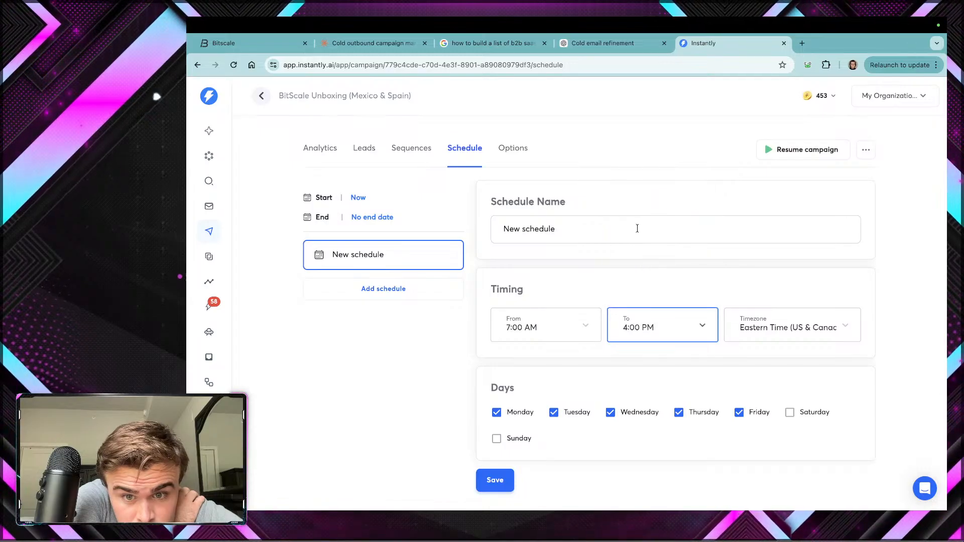
pyautogui.click(638, 290)
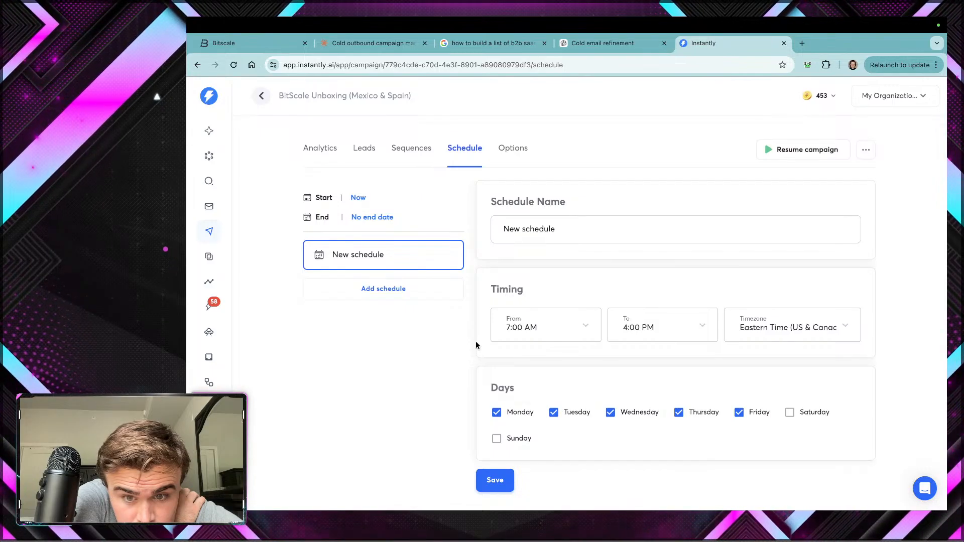
# Step: Try a 6:30 AM start time for the sending schedule and set it back to 7:00 AM
pyautogui.click(513, 335)
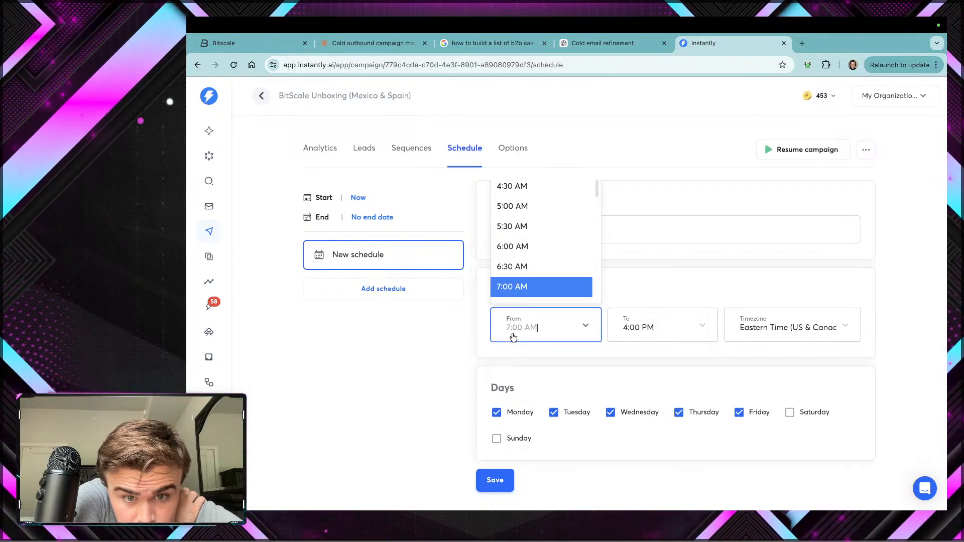
pyautogui.click(523, 272)
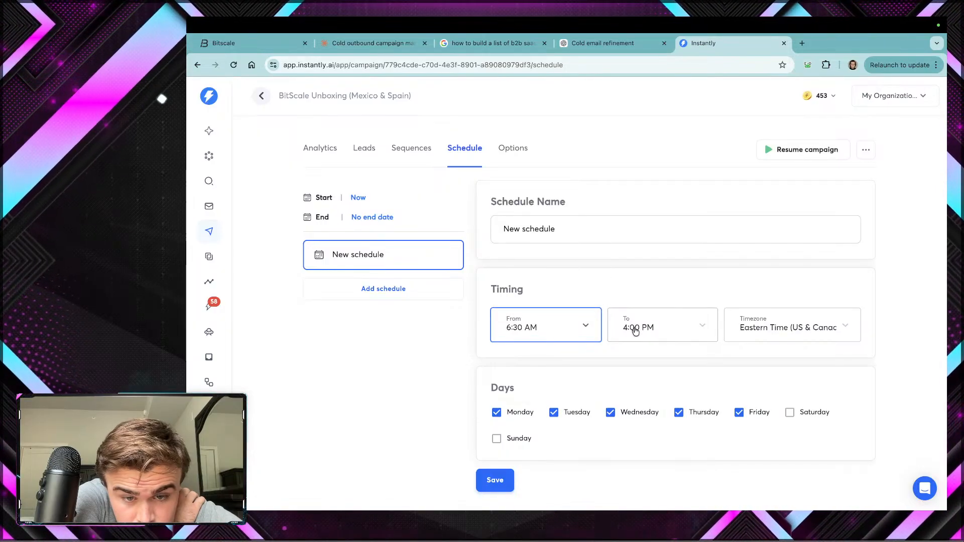
pyautogui.click(604, 351)
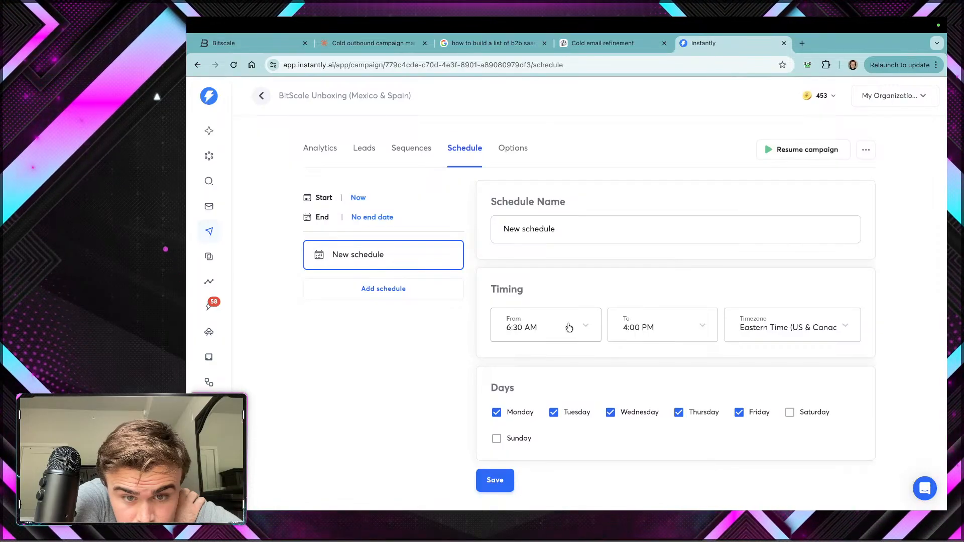
pyautogui.click(569, 327)
pyautogui.scroll(-2, 533, 266)
pyautogui.click(533, 277)
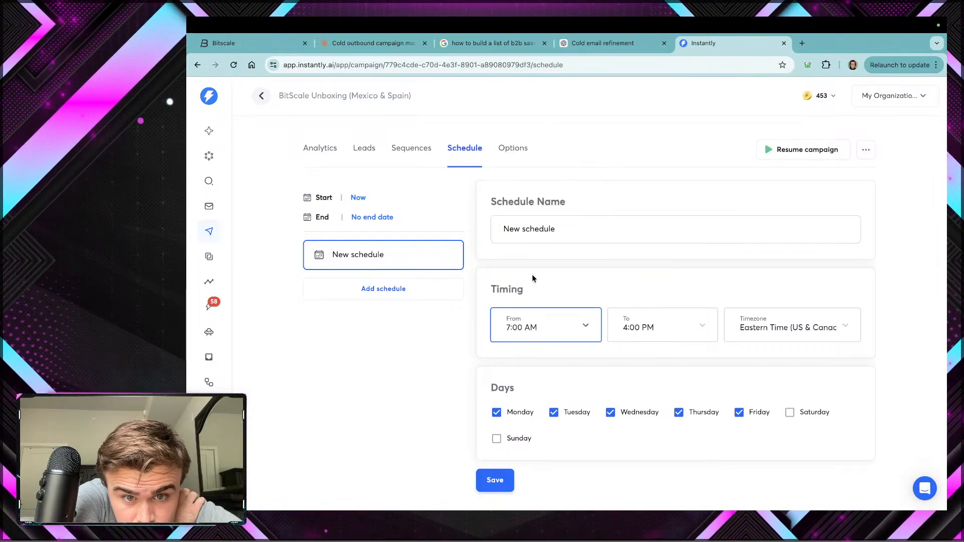
# Step: Save the campaign's sending schedule and glance at the campaign options
pyautogui.click(495, 480)
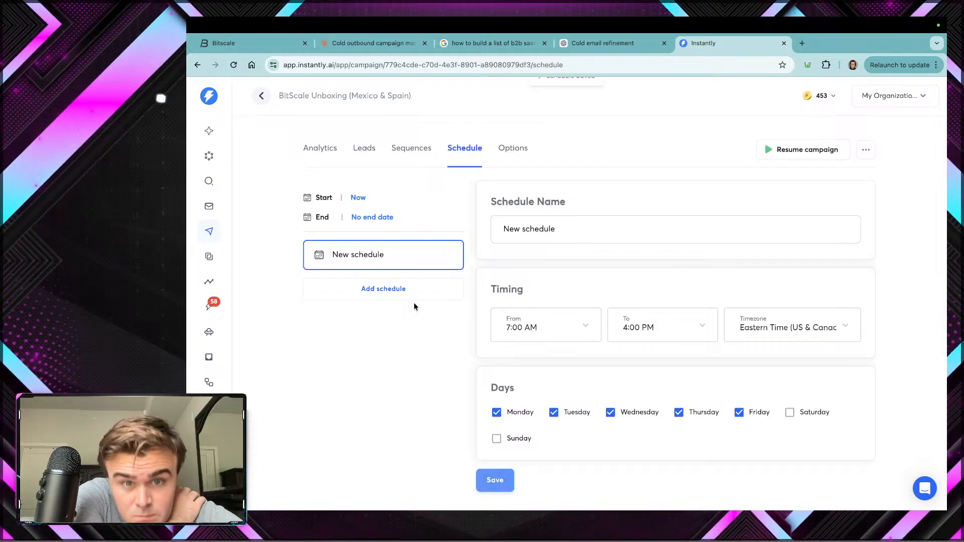
pyautogui.click(509, 151)
pyautogui.click(460, 150)
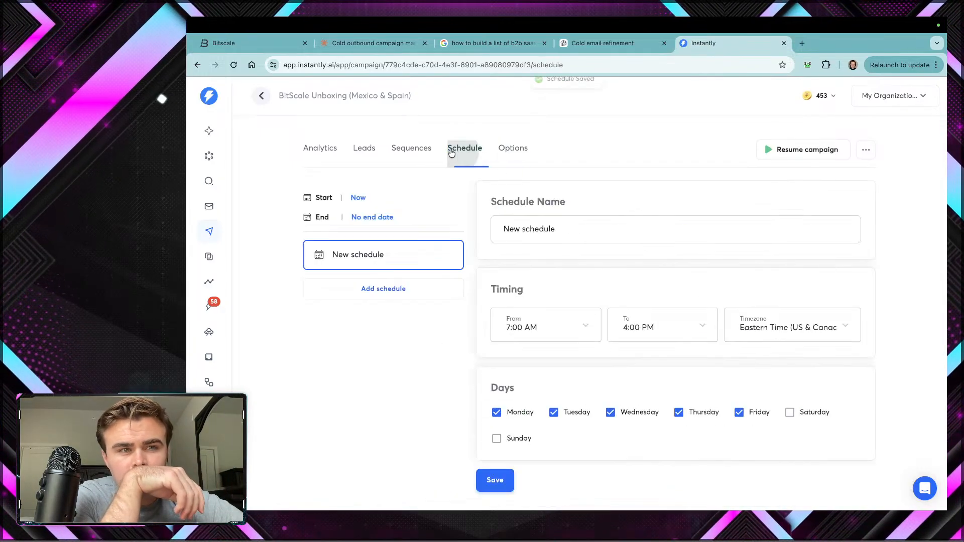
# Step: In Bitscale's Spain and Mexico Employees grid, select the unenriched contact rows from Chekin onward and run them
pyautogui.click(236, 45)
pyautogui.scroll(-3, 452, 306)
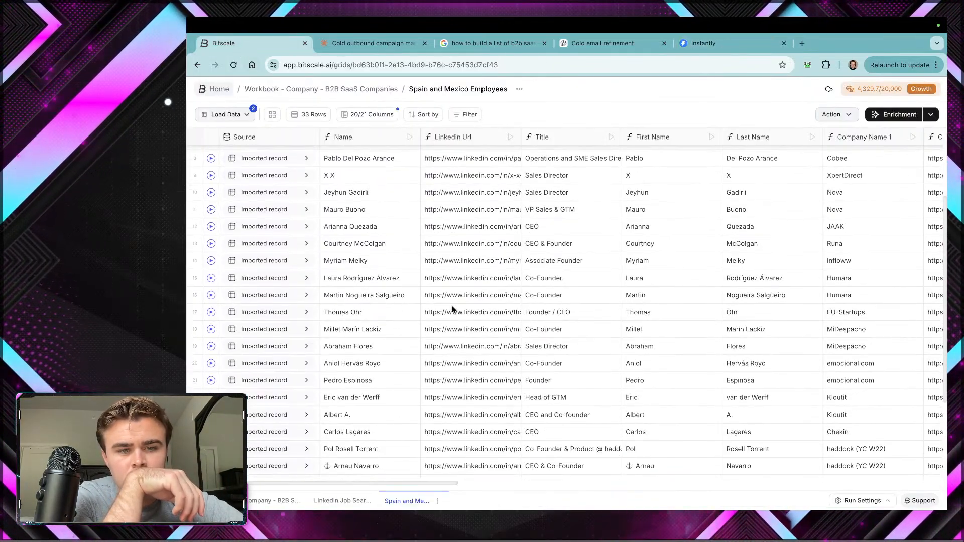
pyautogui.hscroll(5, 452, 308)
pyautogui.hscroll(5, 453, 309)
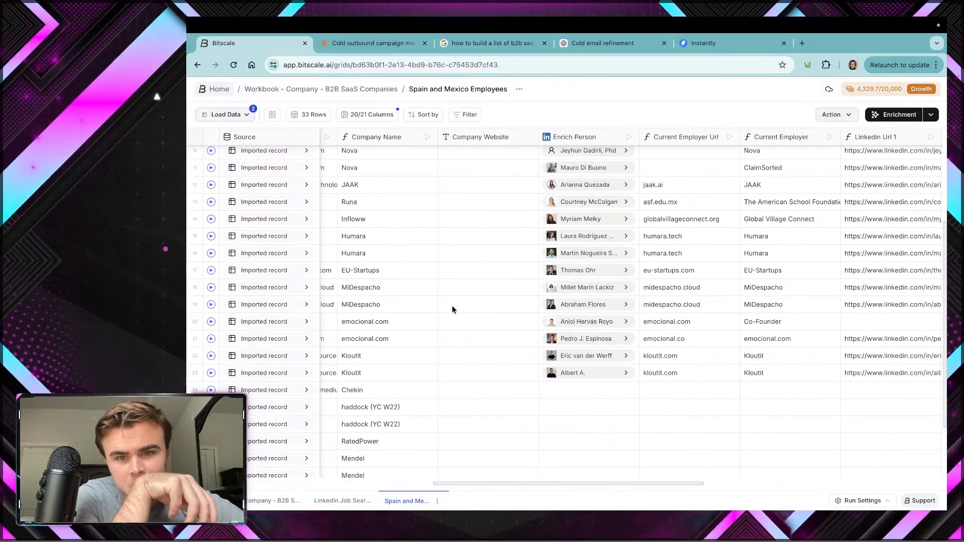
pyautogui.hscroll(5, 453, 308)
pyautogui.hscroll(-1, 452, 307)
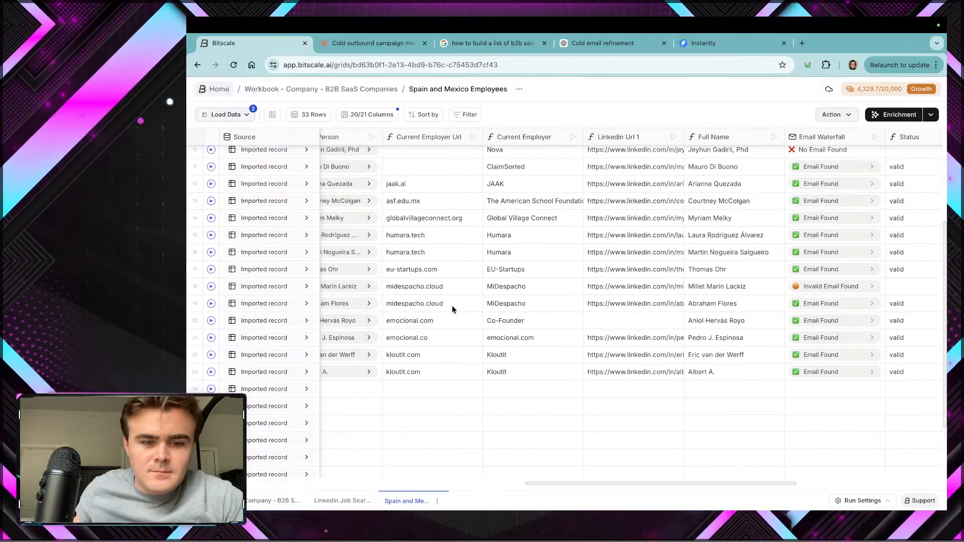
pyautogui.click(195, 390)
pyautogui.scroll(-2, 195, 389)
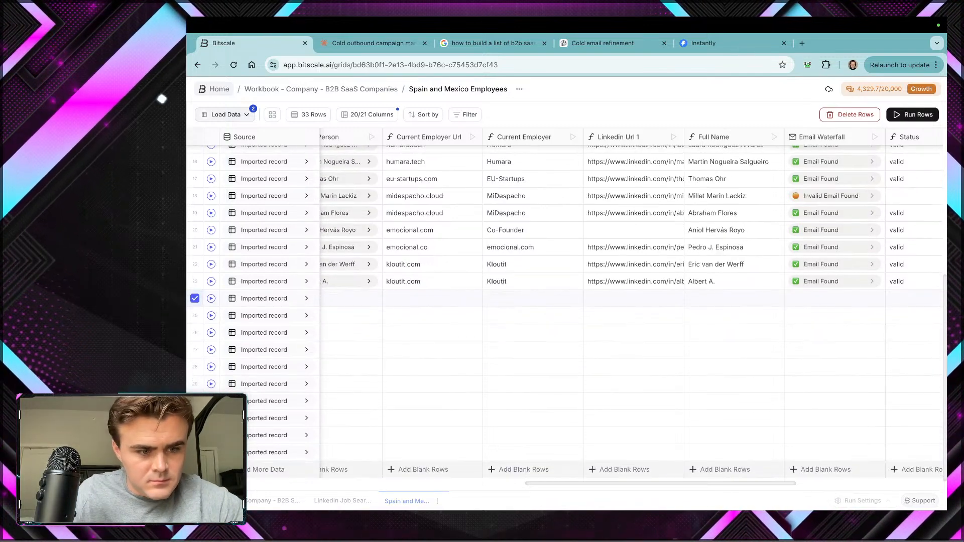
pyautogui.keyDown('shift'); pyautogui.click(194, 384); pyautogui.keyUp('shift')
pyautogui.hscroll(-10, 542, 401)
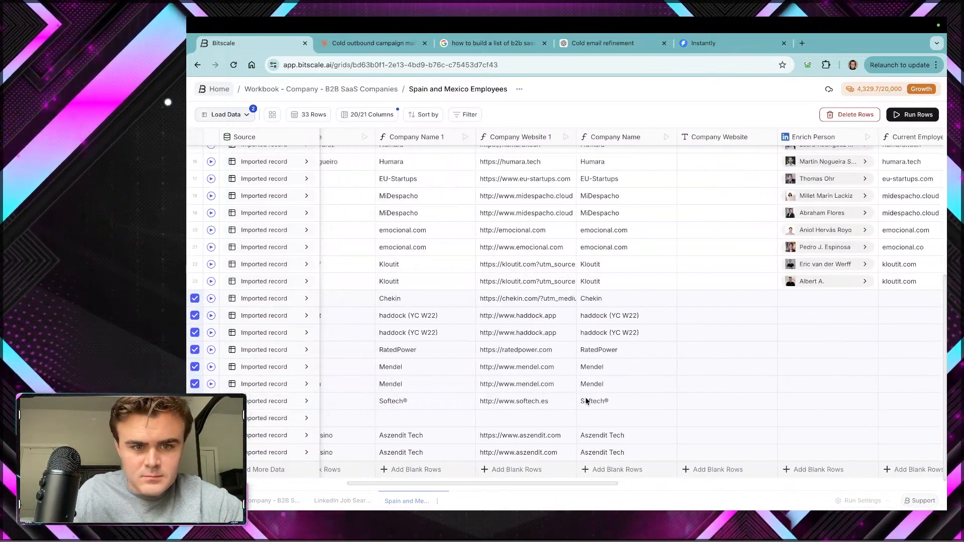
pyautogui.click(211, 314)
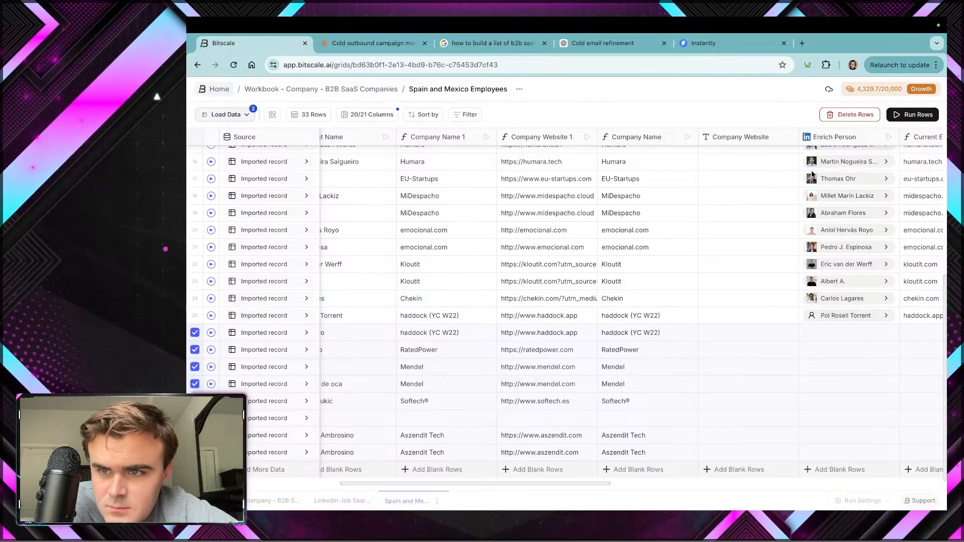
pyautogui.click(894, 117)
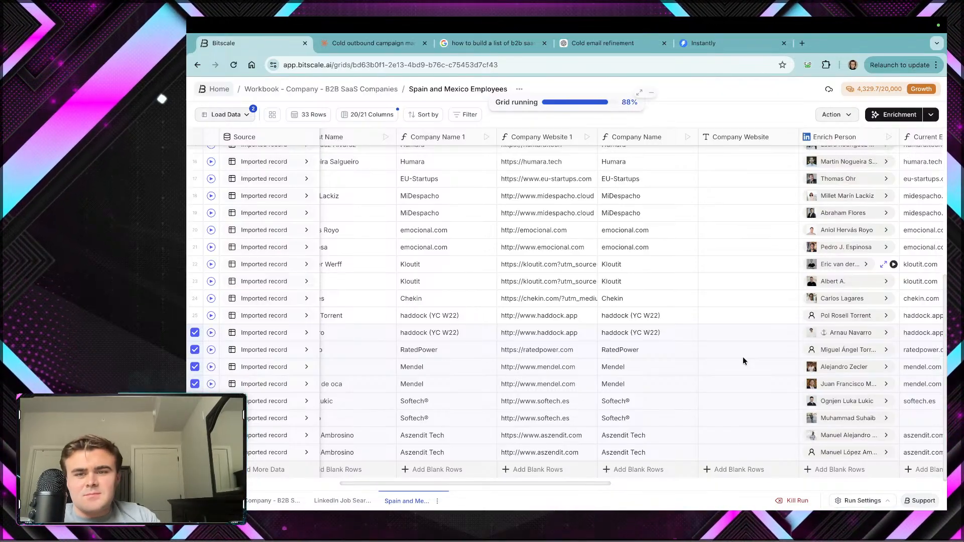
# Step: Check the Email Waterfall and Instantly results for the running contacts, and review the waterfall's input mapping, providers and validation settings
pyautogui.hscroll(4, 679, 381)
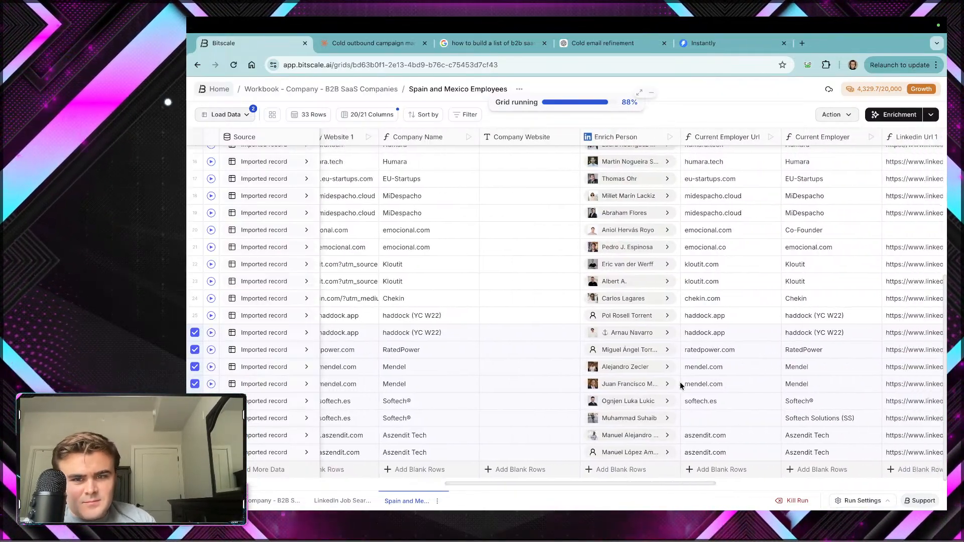
pyautogui.hscroll(10, 680, 384)
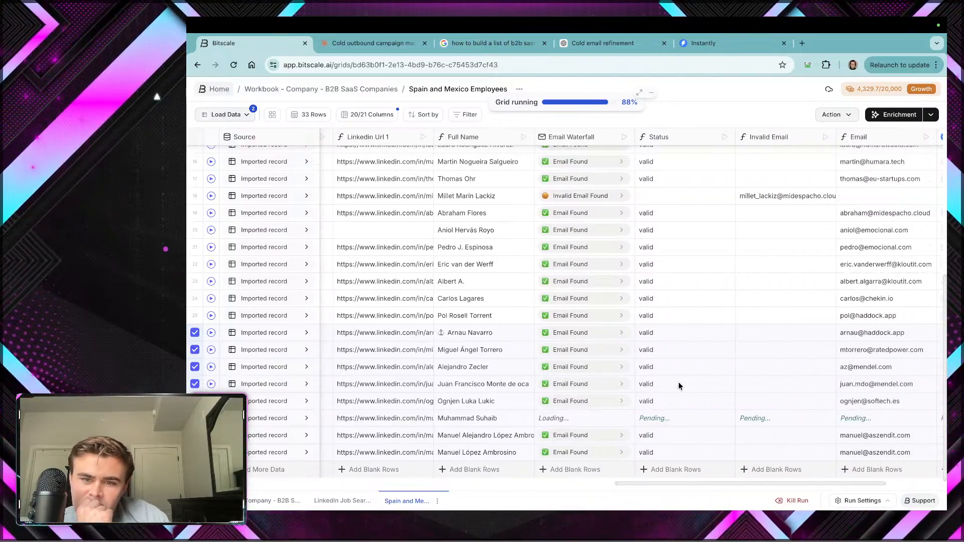
pyautogui.hscroll(3, 679, 385)
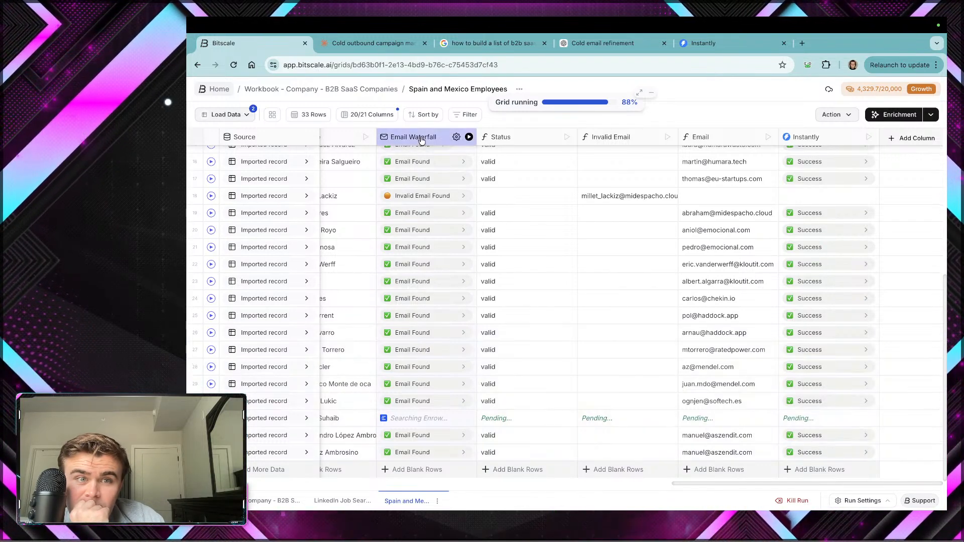
pyautogui.click(454, 139)
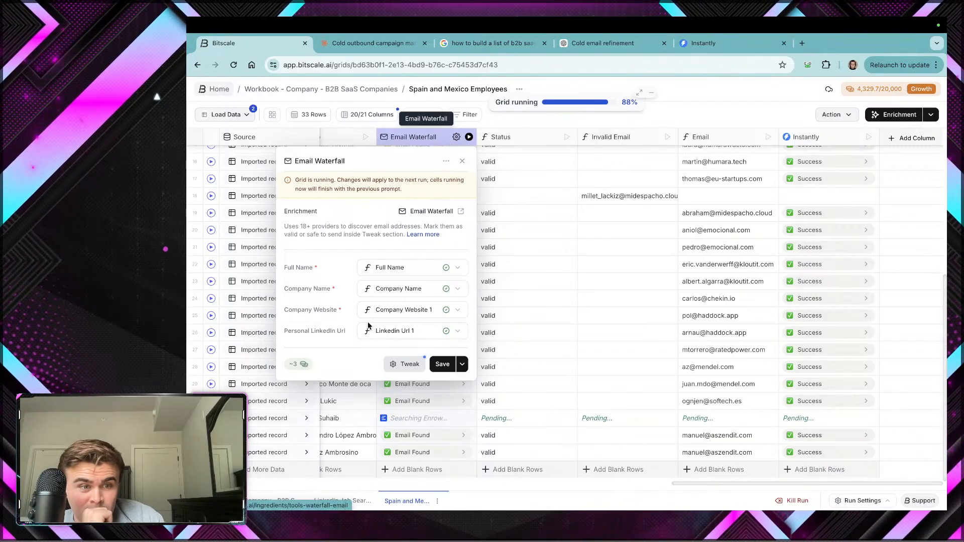
pyautogui.click(396, 365)
pyautogui.scroll(-5, 387, 271)
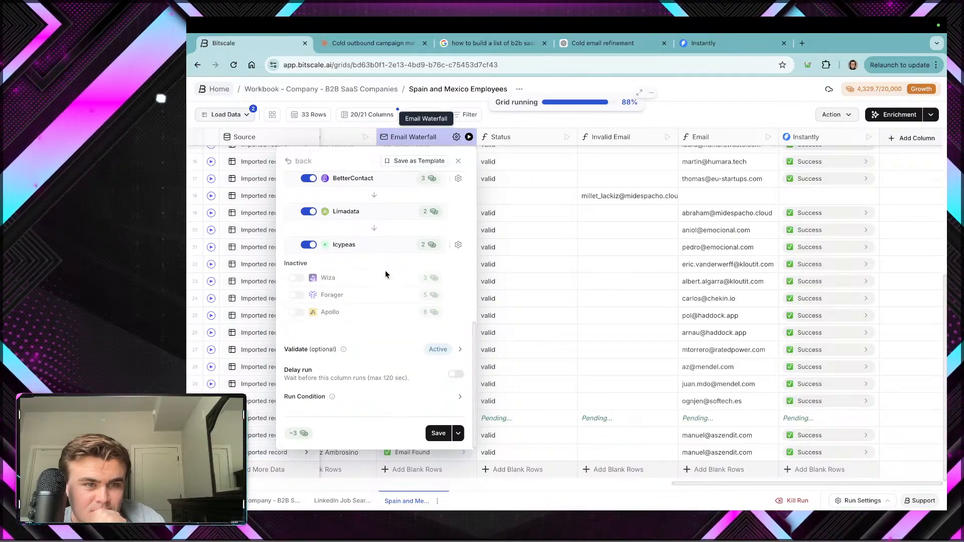
pyautogui.click(370, 354)
pyautogui.scroll(-1, 373, 382)
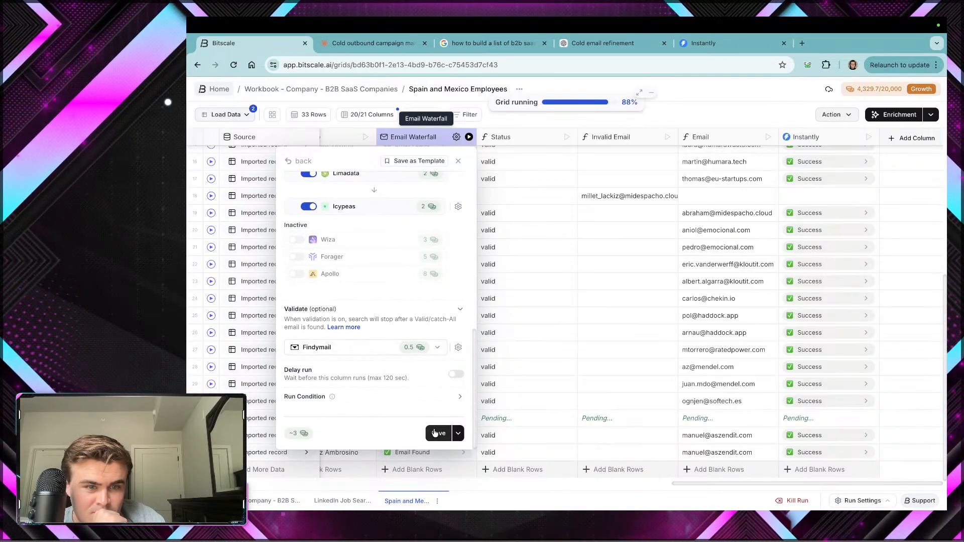
pyautogui.click(668, 109)
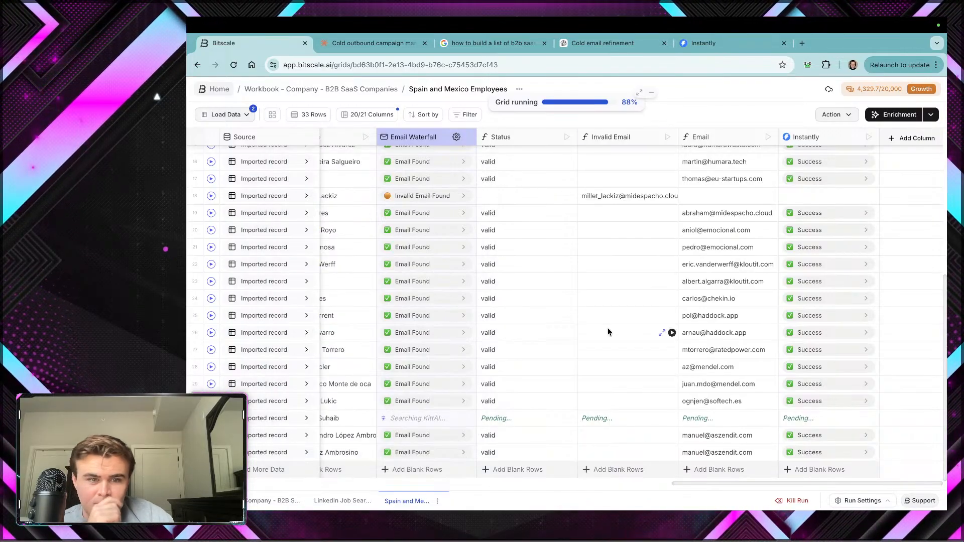
pyautogui.hscroll(-1, 593, 360)
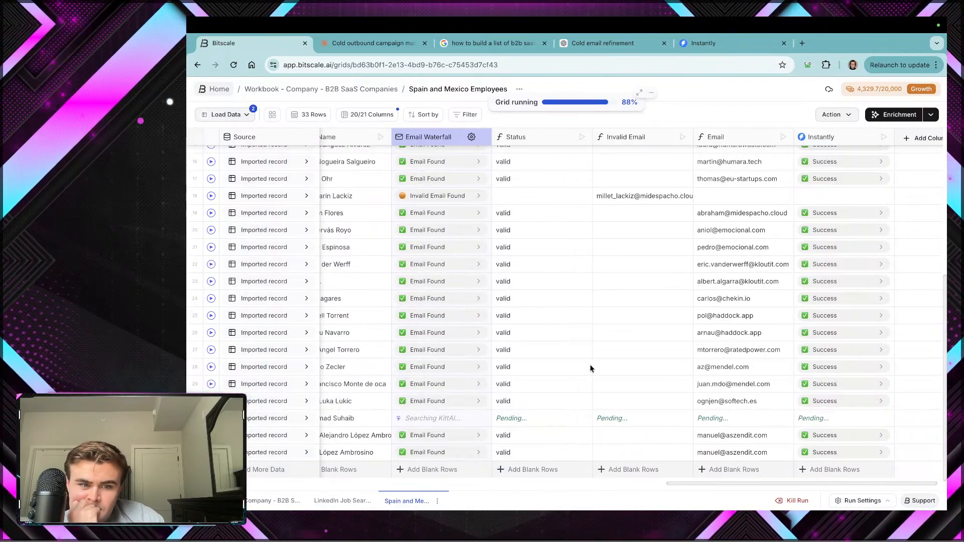
# Step: Open the Company - B2B SaaS Companies grid and look through it for the companies that have not been enriched
pyautogui.click(254, 501)
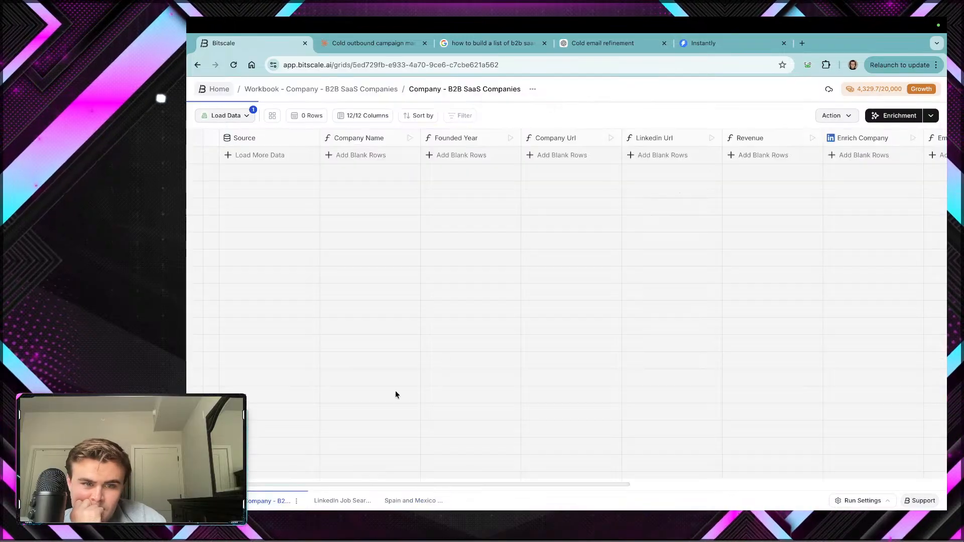
pyautogui.scroll(-1, 498, 303)
pyautogui.scroll(-20, 498, 301)
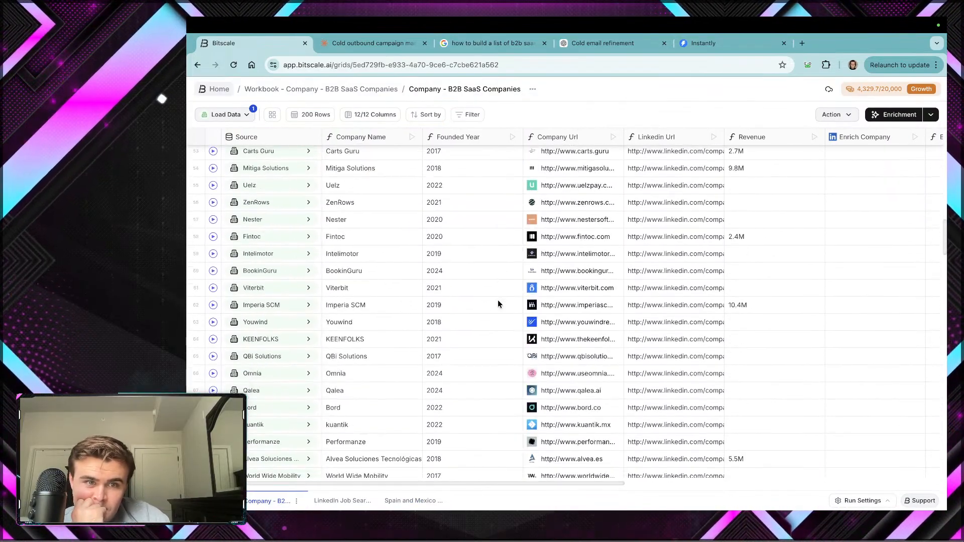
pyautogui.scroll(-20, 498, 301)
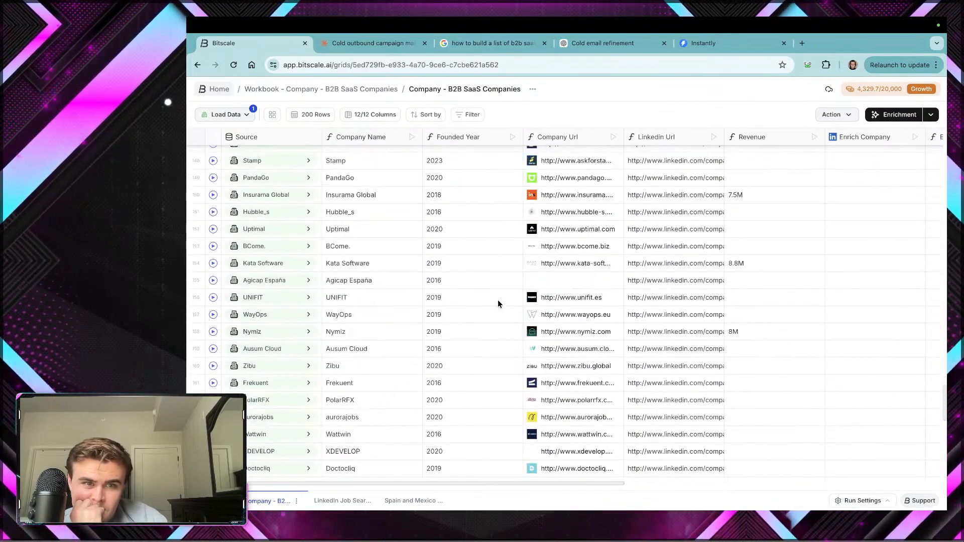
pyautogui.scroll(20, 413, 287)
pyautogui.hscroll(2, 412, 286)
pyautogui.scroll(20, 413, 287)
pyautogui.hscroll(1, 413, 287)
pyautogui.scroll(-3, 413, 288)
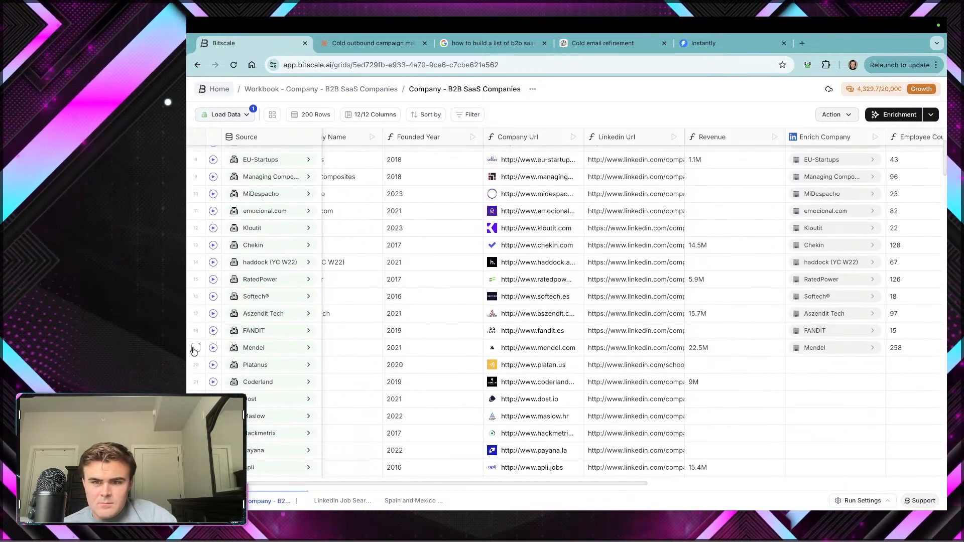
# Step: Select all company rows from Platanus through Pacto and run them together
pyautogui.click(195, 349)
pyautogui.click(196, 349)
pyautogui.click(195, 365)
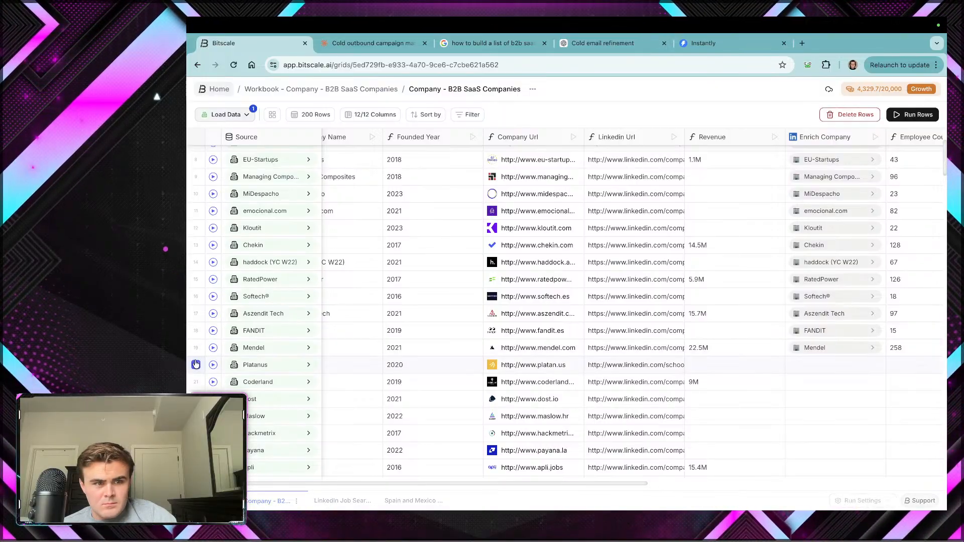
pyautogui.scroll(-20, 195, 367)
pyautogui.scroll(-20, 195, 370)
pyautogui.scroll(-3, 196, 370)
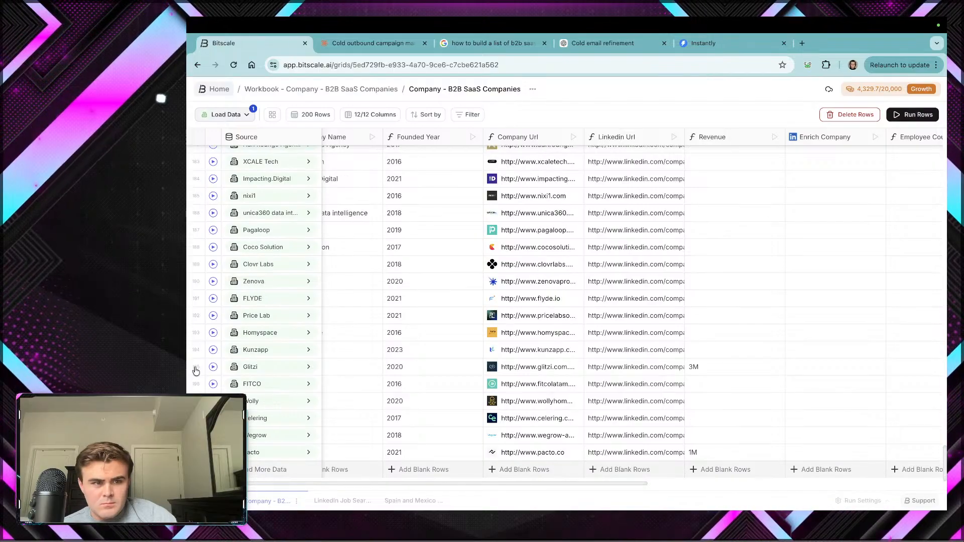
pyautogui.keyDown('shift'); pyautogui.click(196, 453); pyautogui.keyUp('shift')
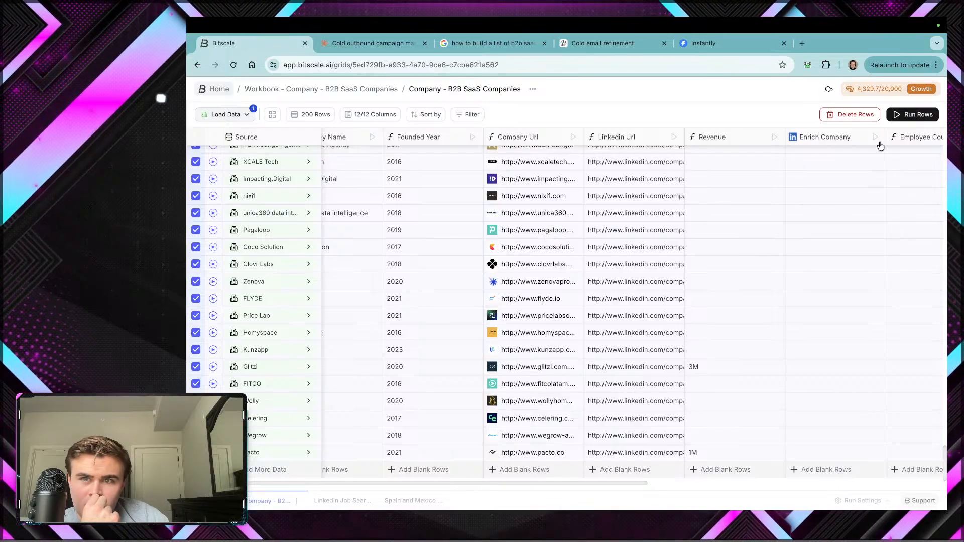
pyautogui.click(909, 116)
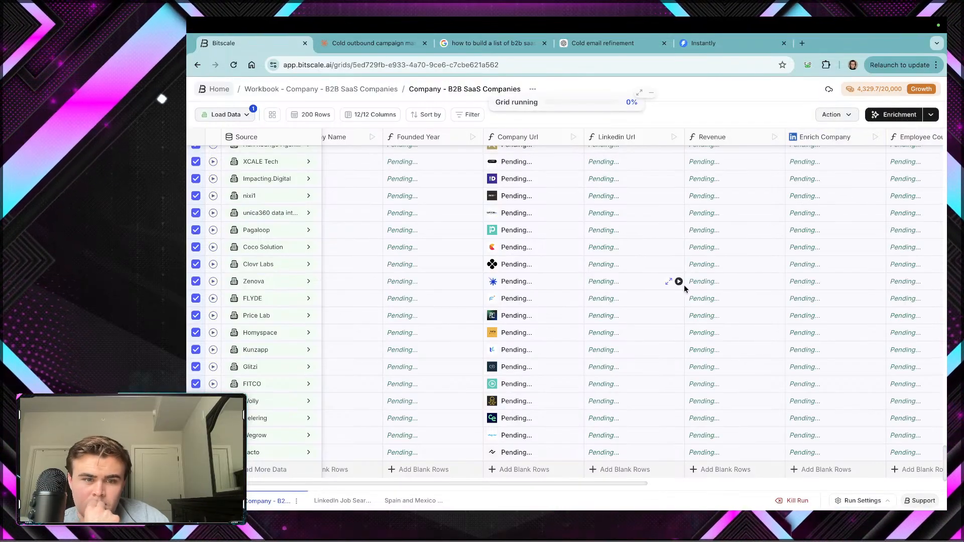
# Step: Follow the company run's progress in the Employee Count, Find People and Export Leads columns
pyautogui.hscroll(10, 684, 287)
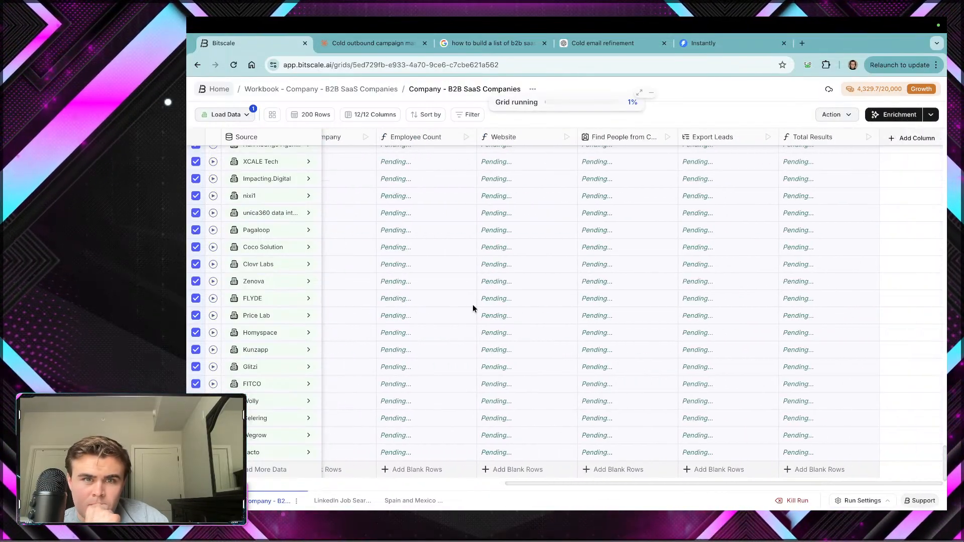
pyautogui.scroll(10, 427, 366)
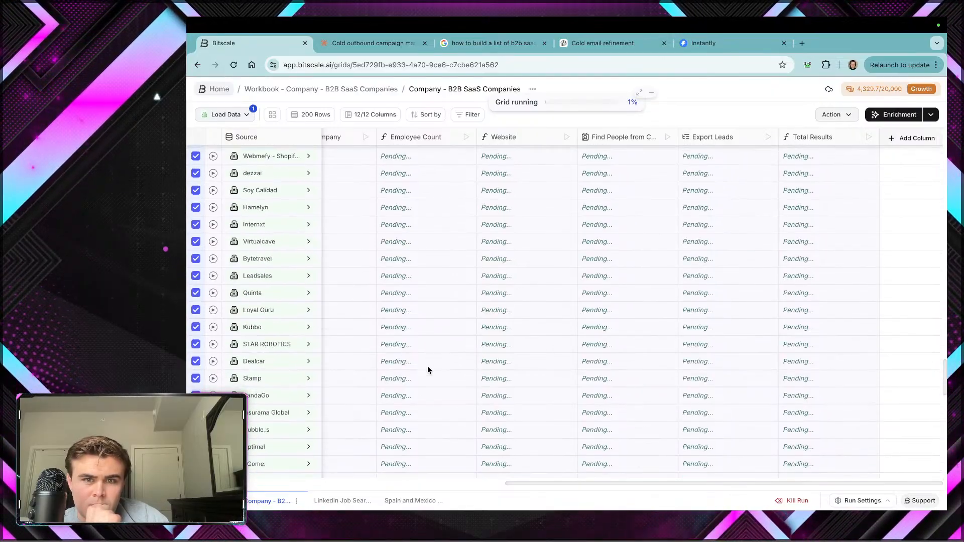
pyautogui.scroll(5, 427, 369)
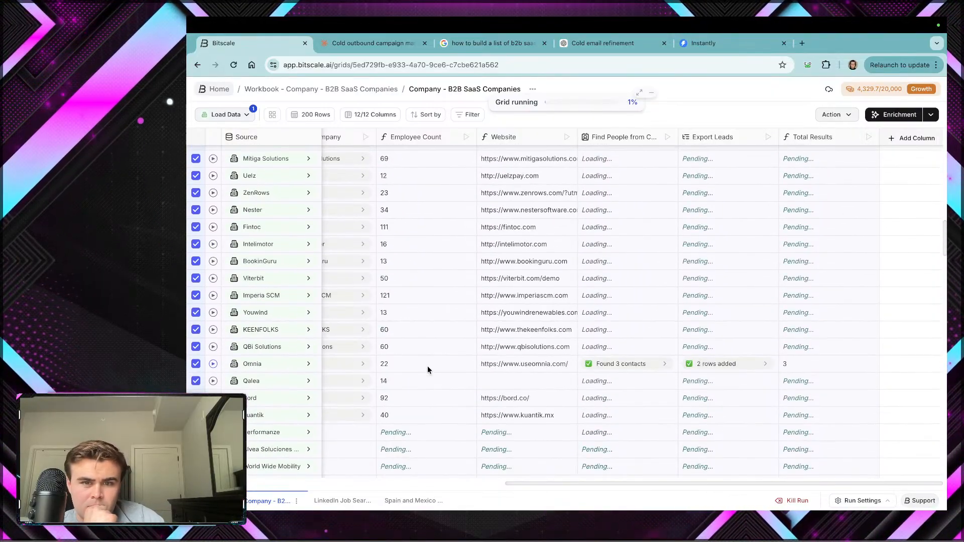
pyautogui.scroll(10, 590, 403)
pyautogui.scroll(-6, 590, 404)
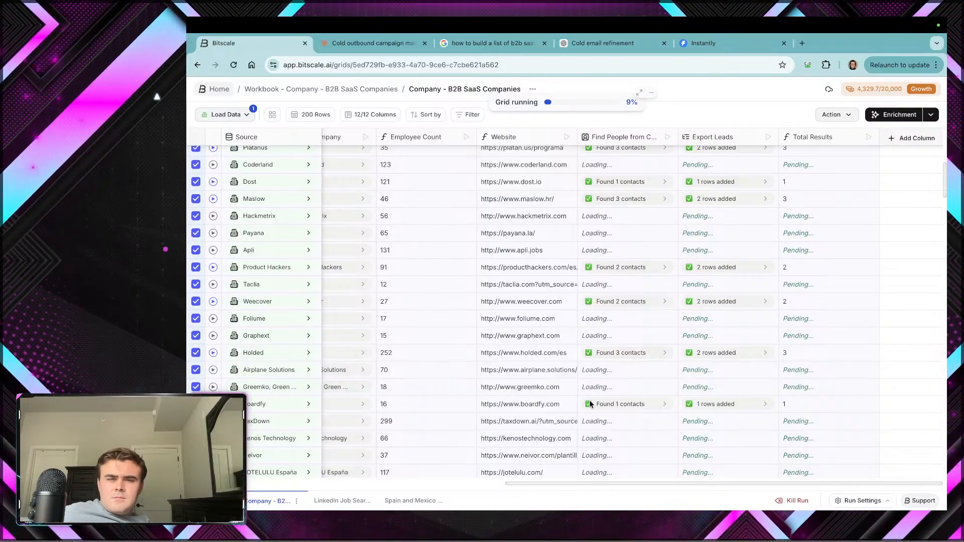
# Step: Switch to OBS and activate the MAIN scene
pyautogui.hotkey('ctrl', 'Right')
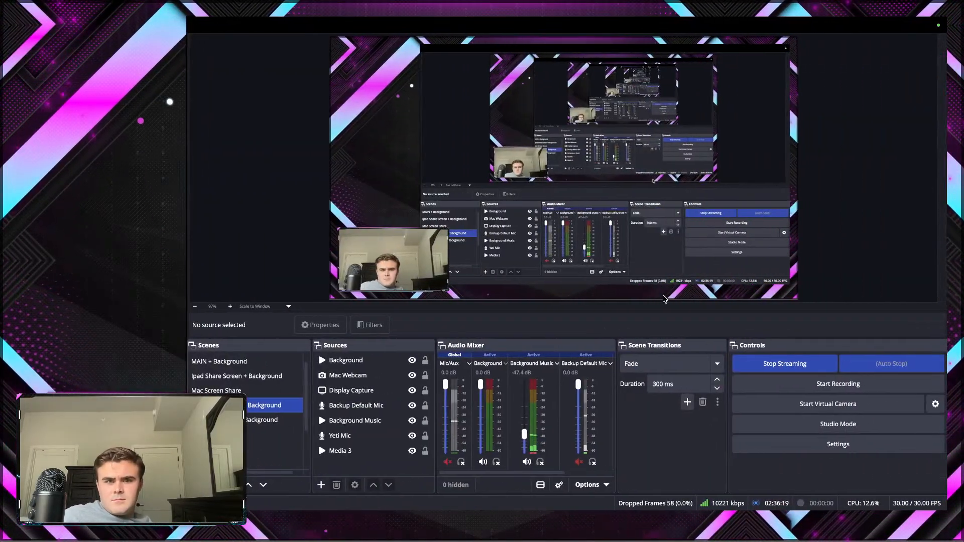
pyautogui.hotkey('ctrl', 'Left')
pyautogui.hotkey('ctrl', 'Right')
pyautogui.scroll(1, 226, 381)
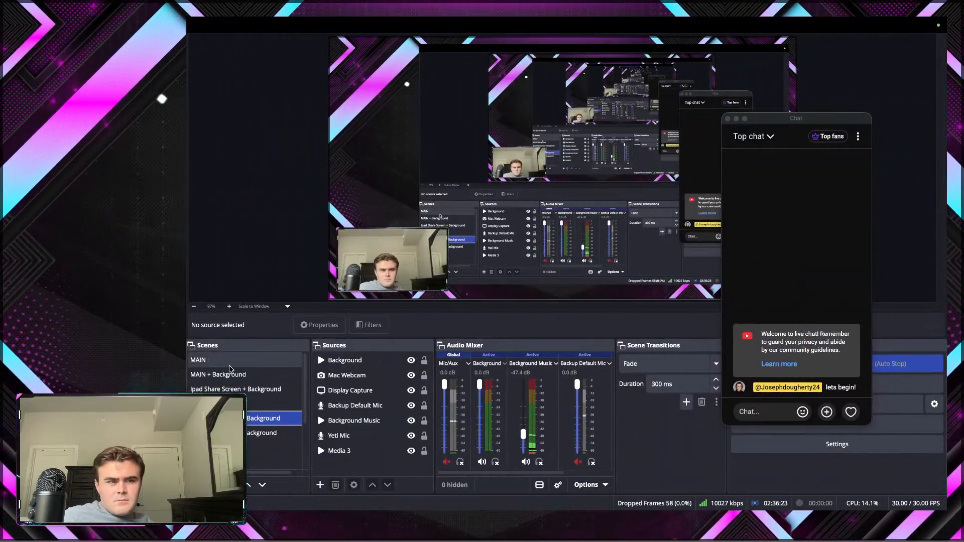
pyautogui.click(224, 361)
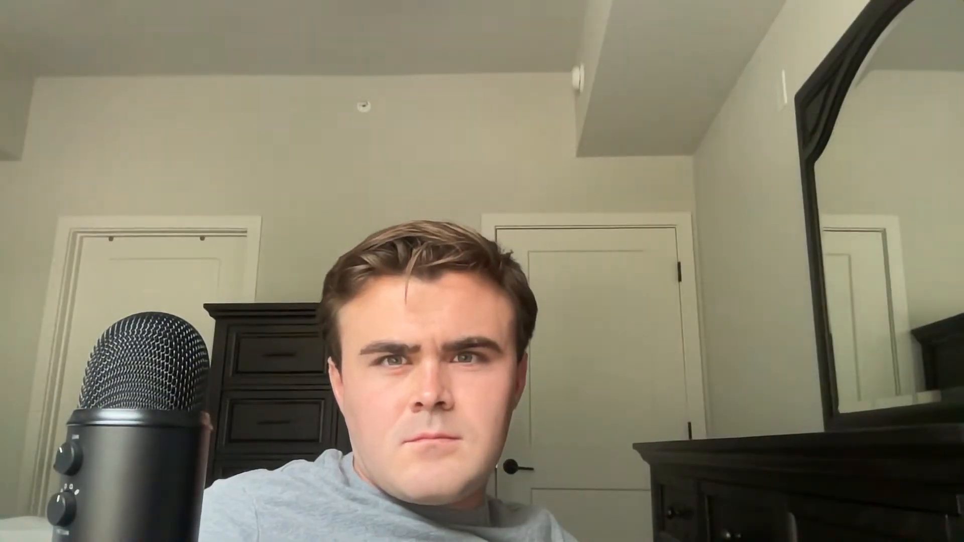
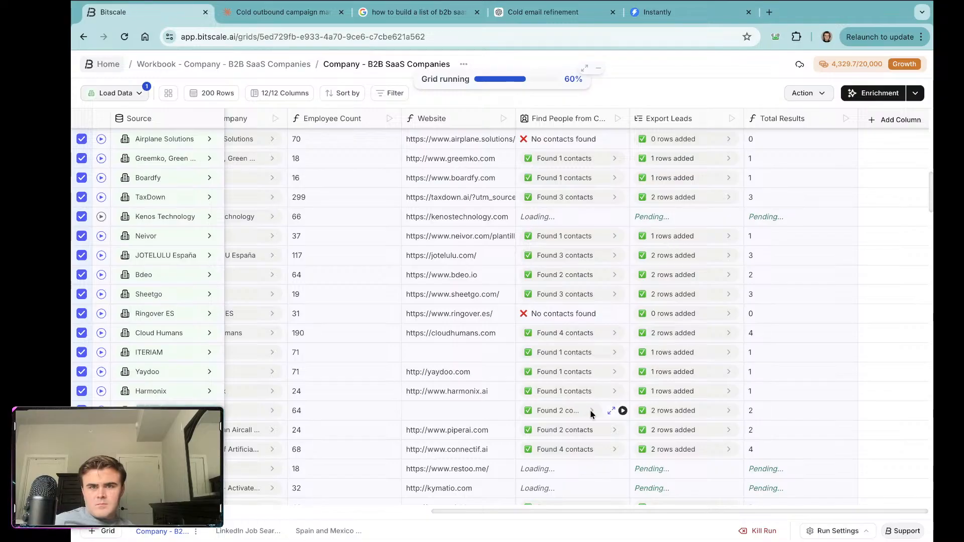
# Step: Examine the contacts found and rows exported for the companies through the end of the B2B SaaS Companies grid
pyautogui.scroll(-10, 638, 355)
pyautogui.scroll(-15, 638, 355)
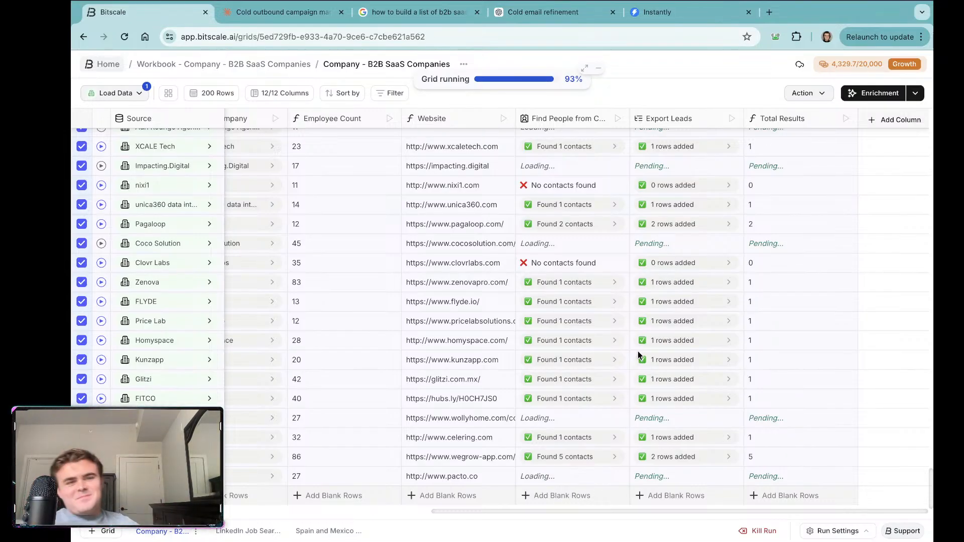
pyautogui.scroll(3, 707, 308)
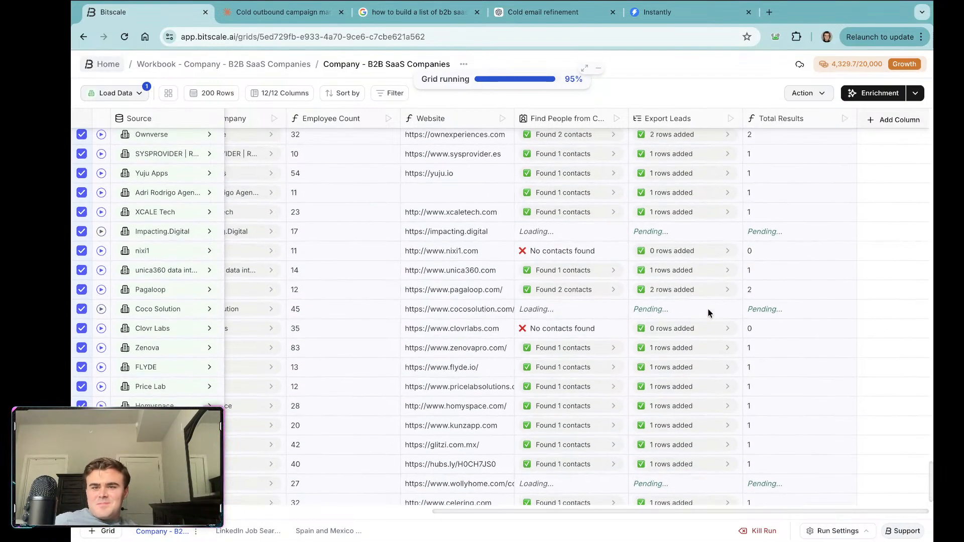
pyautogui.scroll(-10, 647, 378)
pyautogui.scroll(15, 647, 378)
pyautogui.scroll(-20, 647, 378)
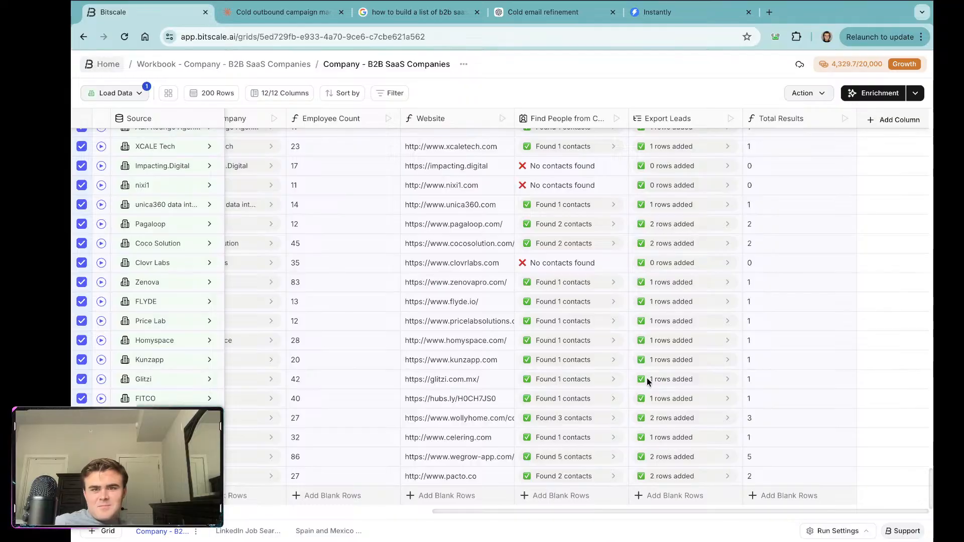
pyautogui.scroll(20, 647, 378)
pyautogui.scroll(10, 647, 378)
pyautogui.scroll(-20, 647, 378)
pyautogui.scroll(-3, 648, 374)
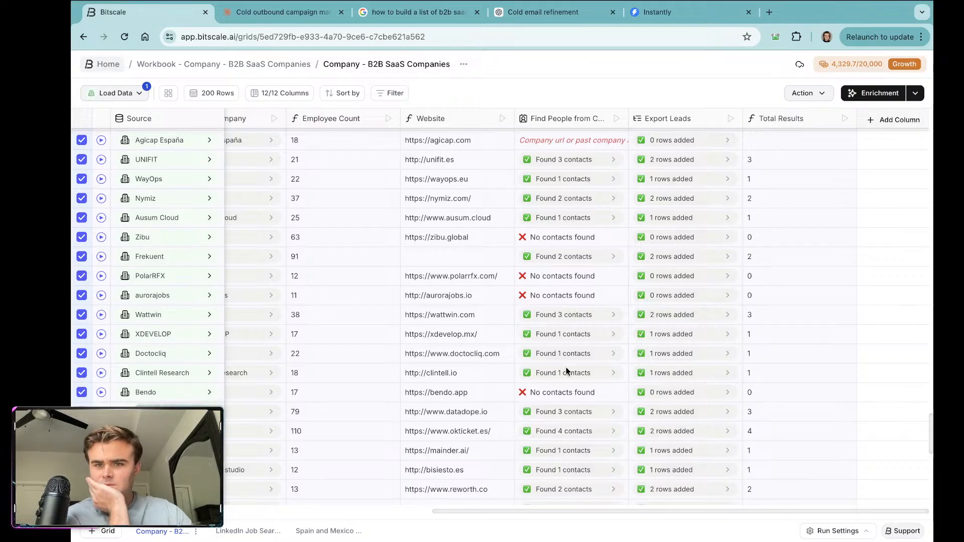
# Step: Review the Find People and Export Leads results of the last companies down to Pacto, then back up the list
pyautogui.scroll(-10, 562, 362)
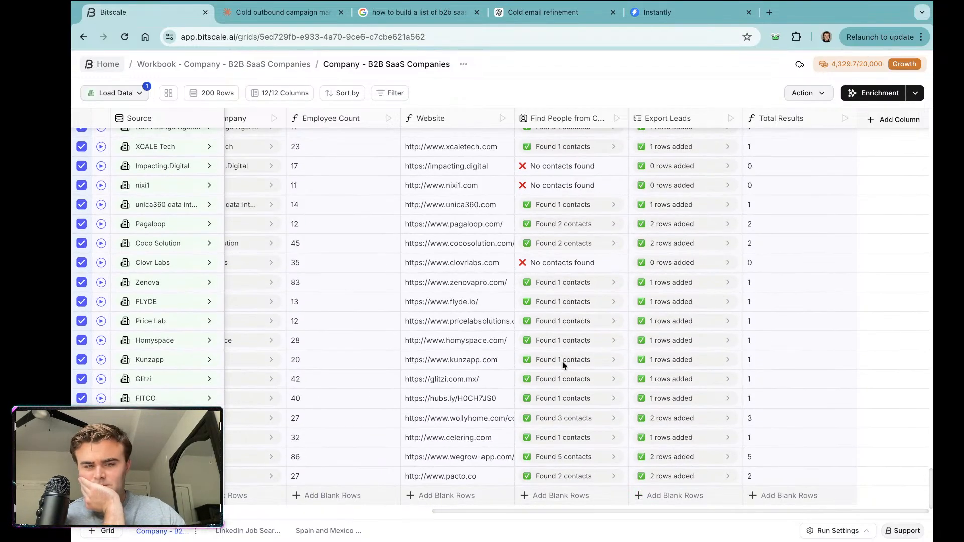
pyautogui.hscroll(-5, 562, 362)
pyautogui.hscroll(5, 562, 361)
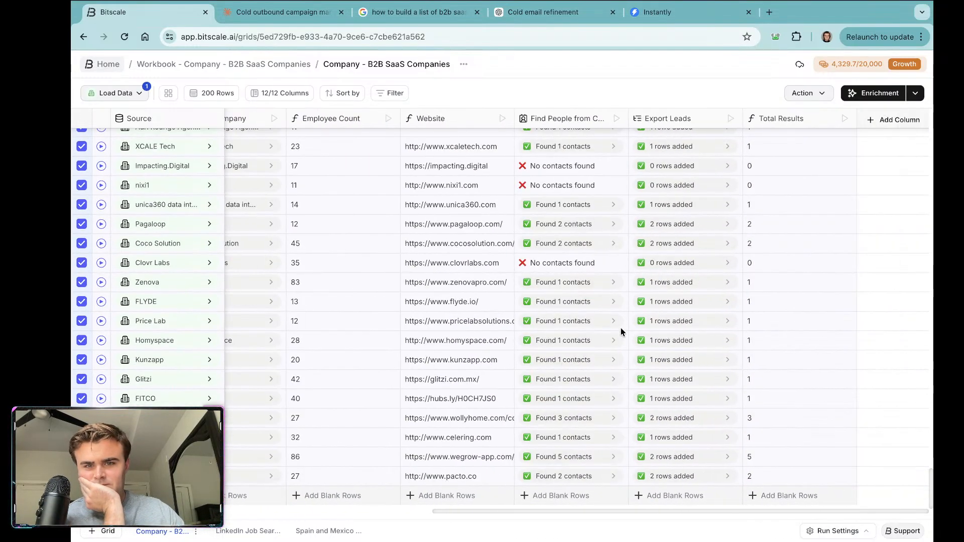
pyautogui.scroll(10, 652, 364)
pyautogui.scroll(10, 653, 369)
pyautogui.scroll(7, 652, 367)
pyautogui.scroll(-20, 426, 351)
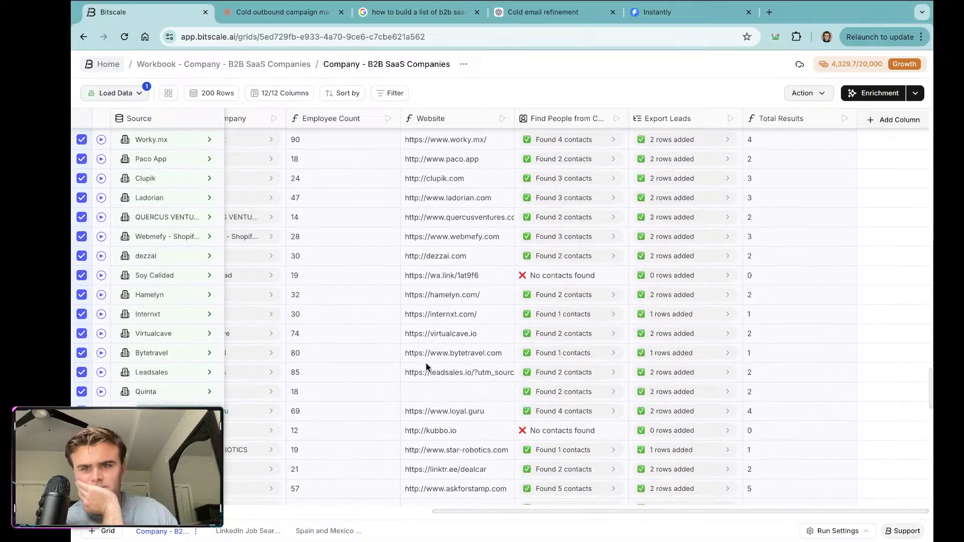
# Step: Open the Spain and Mexico Employees grid and examine the imported contacts down to the last row
pyautogui.click(304, 531)
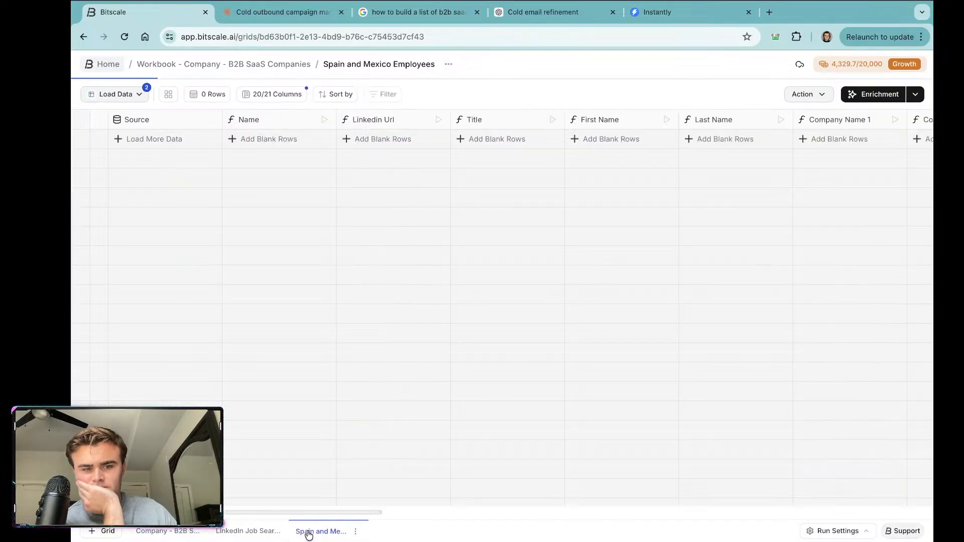
pyautogui.scroll(-20, 509, 333)
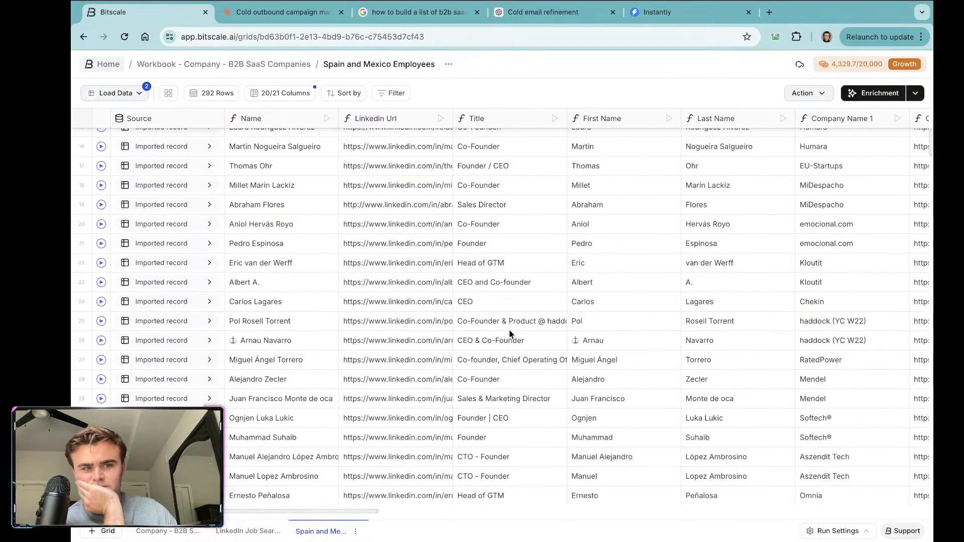
pyautogui.scroll(-20, 510, 333)
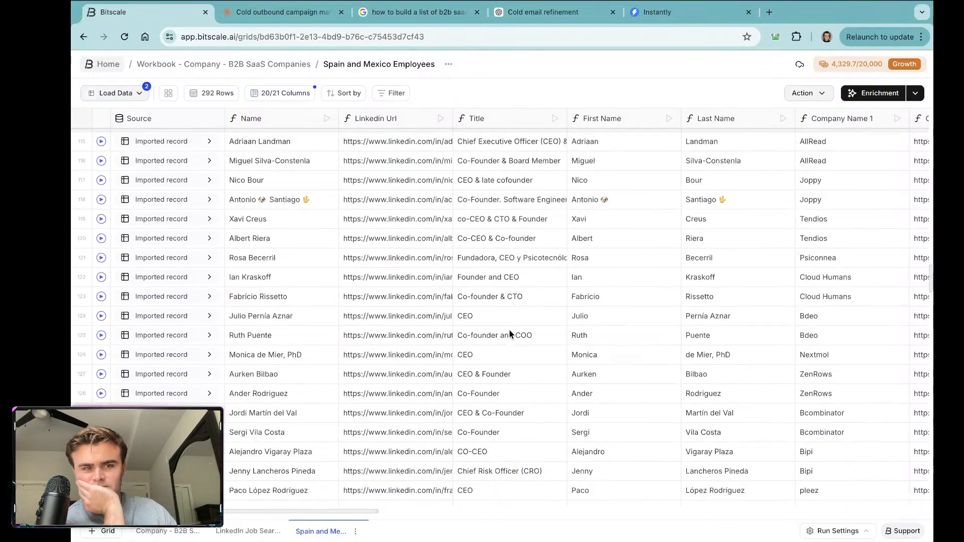
pyautogui.scroll(-15, 509, 330)
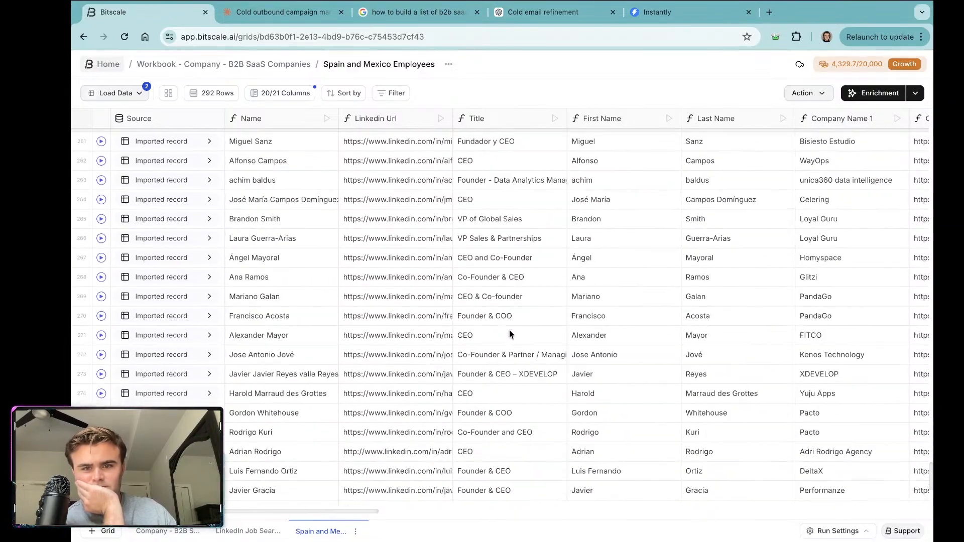
pyautogui.hscroll(5, 471, 355)
pyautogui.hscroll(10, 471, 356)
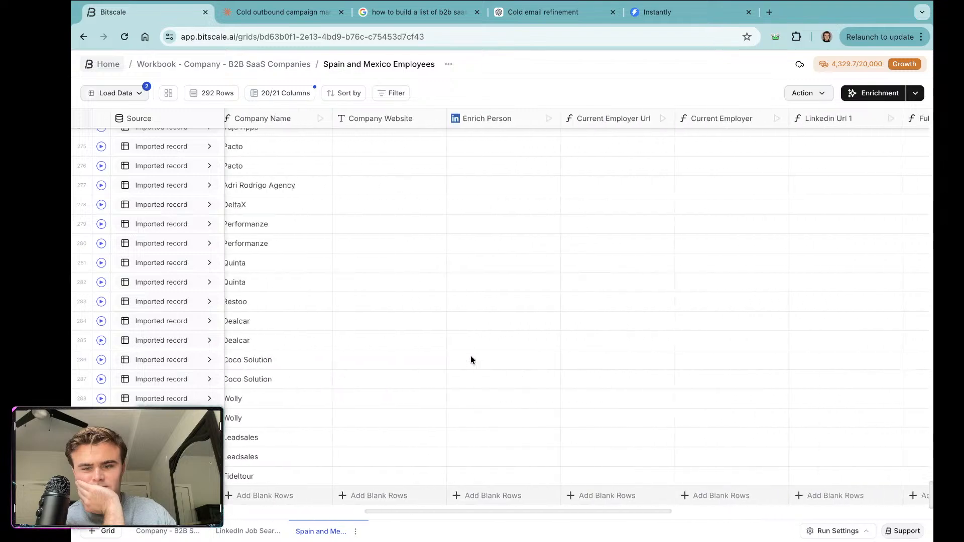
# Step: Check the company name, company website and Enrich Person columns across the employee grid for contacts still lacking enrichment
pyautogui.hscroll(-8, 471, 357)
pyautogui.scroll(20, 496, 368)
pyautogui.scroll(18, 497, 372)
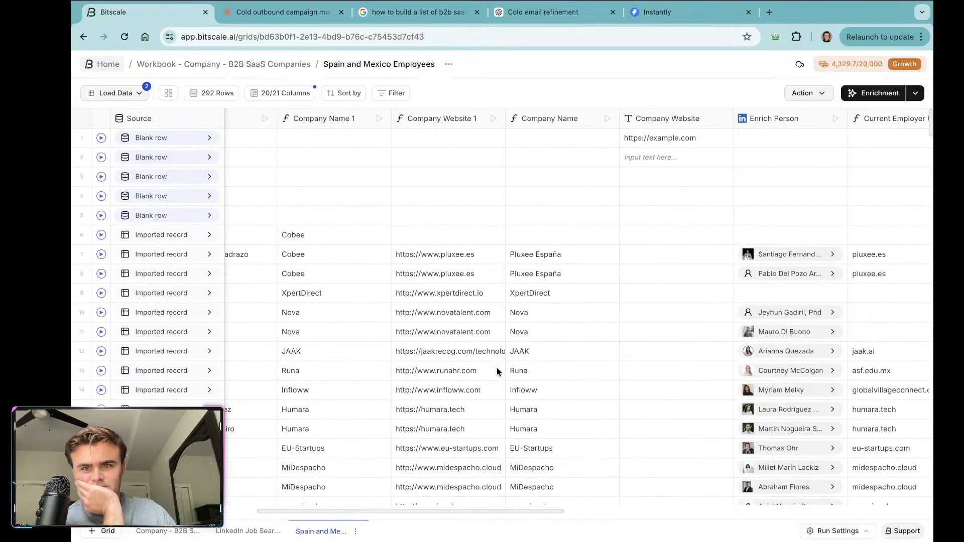
pyautogui.scroll(-20, 498, 371)
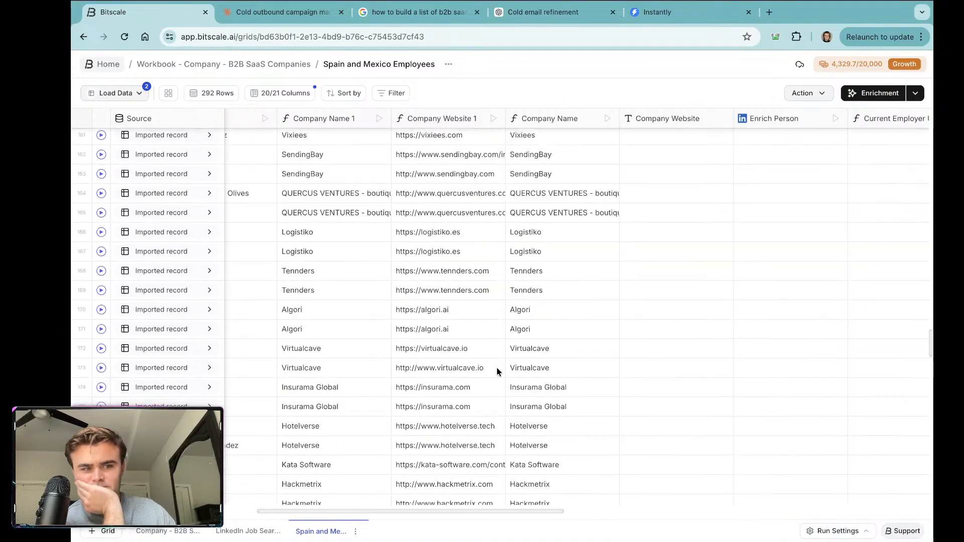
pyautogui.scroll(-15, 497, 371)
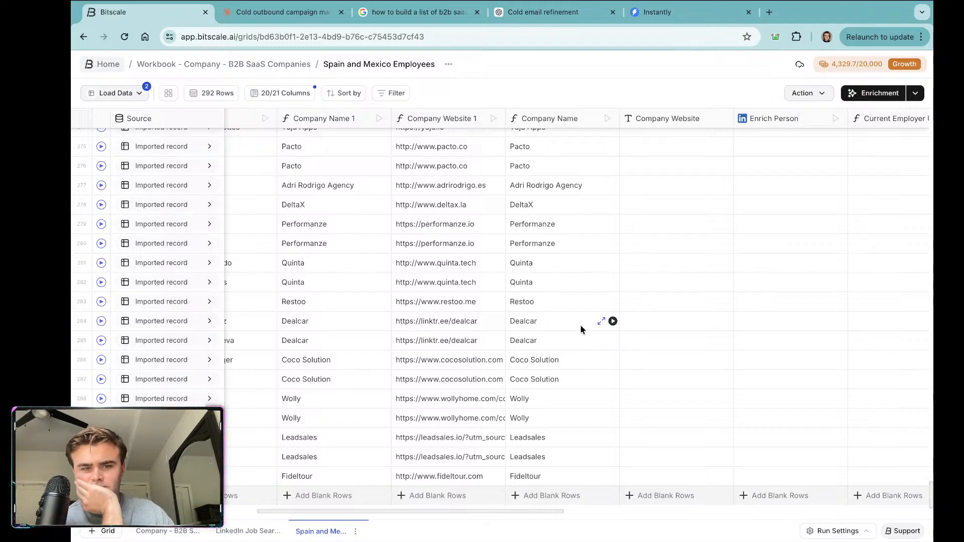
pyautogui.hscroll(-3, 451, 349)
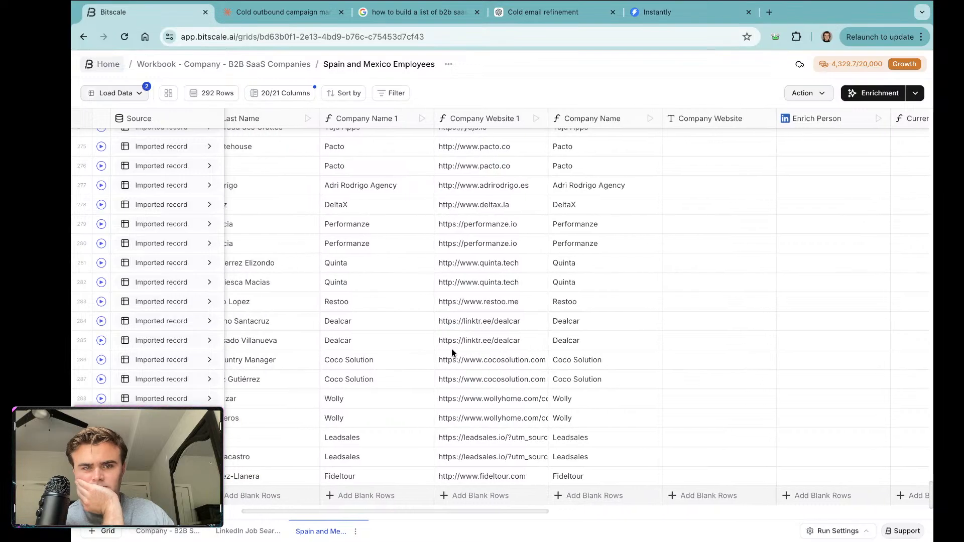
pyautogui.scroll(2, 634, 338)
pyautogui.hscroll(2, 634, 337)
pyautogui.scroll(6, 634, 337)
pyautogui.scroll(20, 636, 336)
pyautogui.scroll(16, 636, 335)
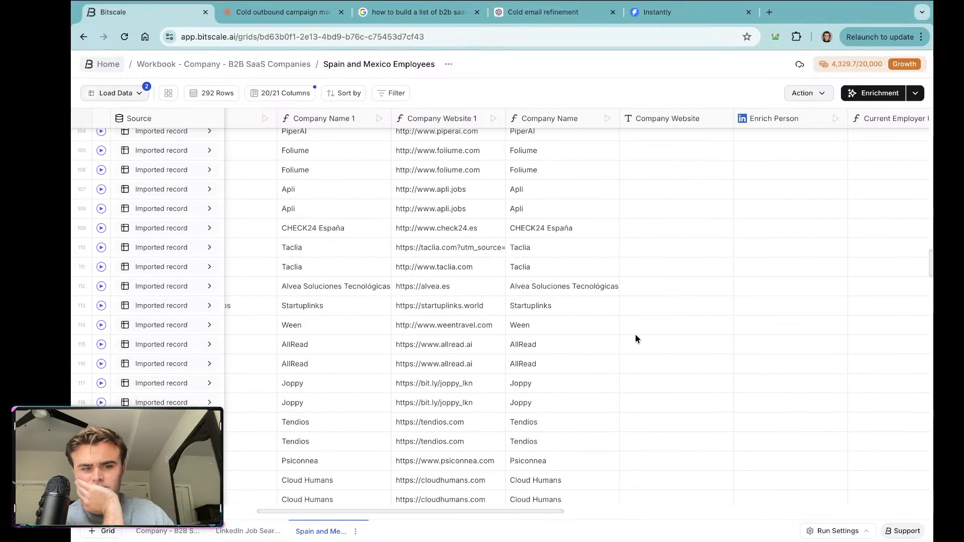
pyautogui.scroll(-20, 635, 336)
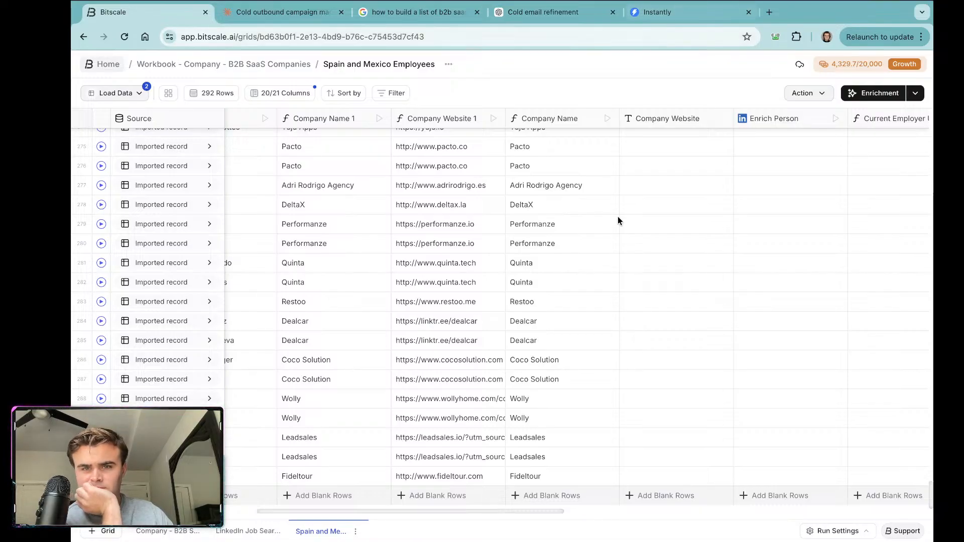
pyautogui.scroll(20, 618, 219)
pyautogui.scroll(2, 618, 220)
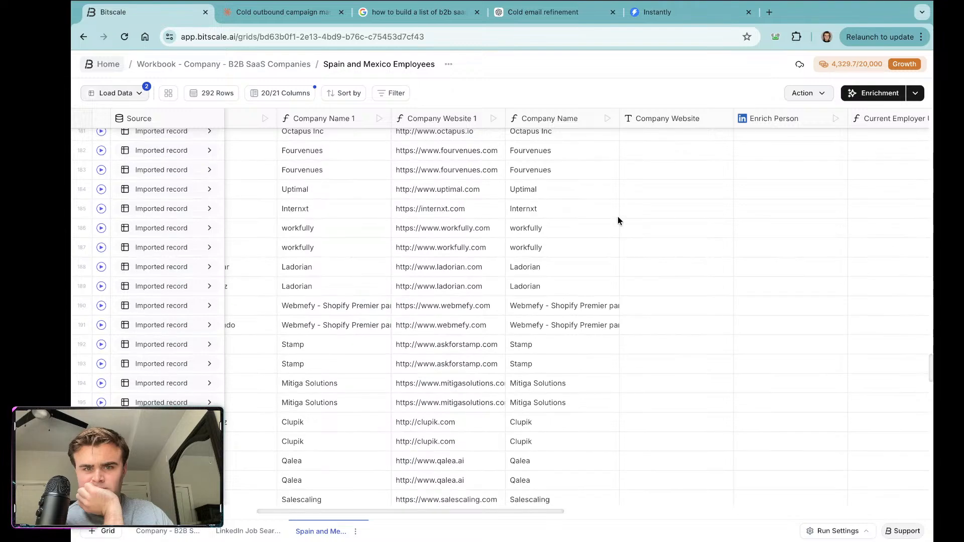
pyautogui.scroll(-20, 618, 219)
pyautogui.scroll(-5, 618, 219)
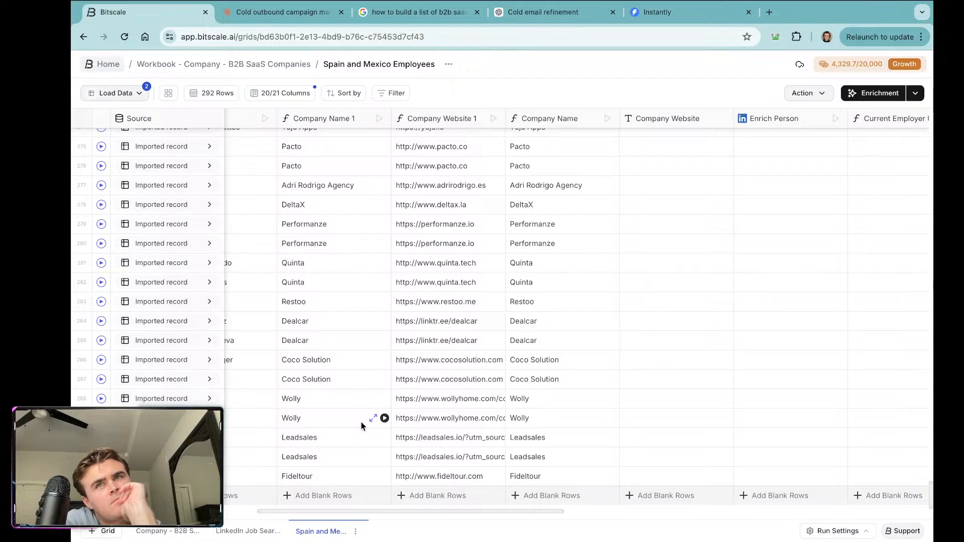
# Step: Switch to Instantly and open the sending schedule of the BitScale Unboxing (Mexico & Spain) campaign
pyautogui.click(658, 19)
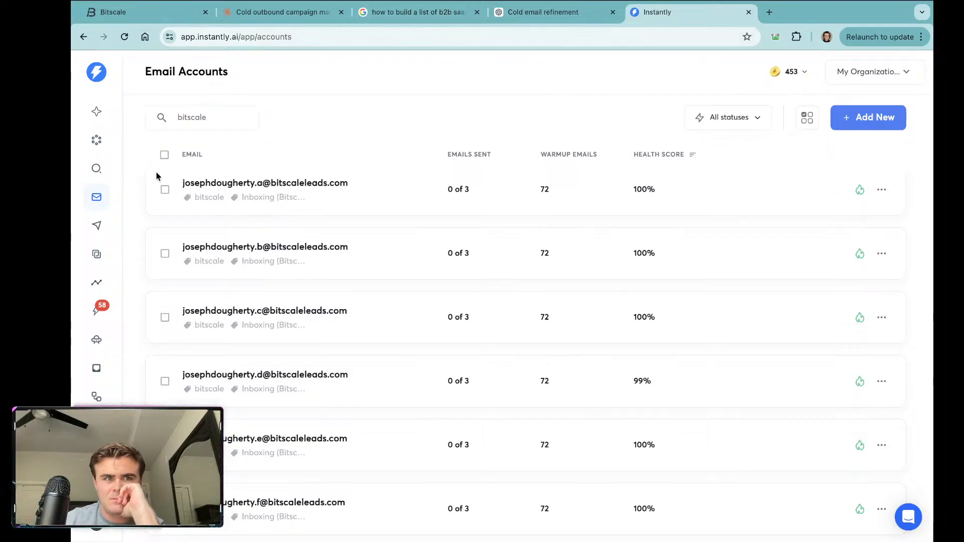
pyautogui.click(94, 223)
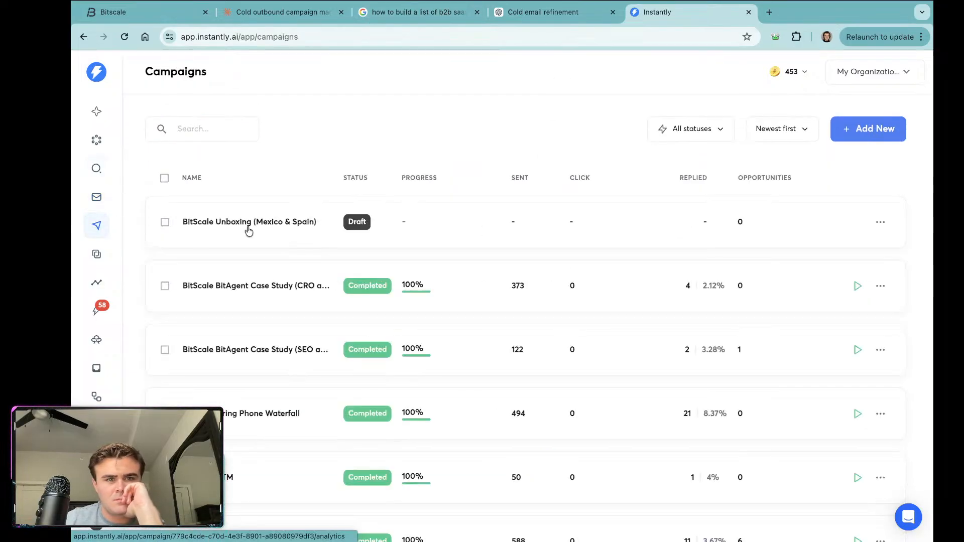
pyautogui.click(262, 222)
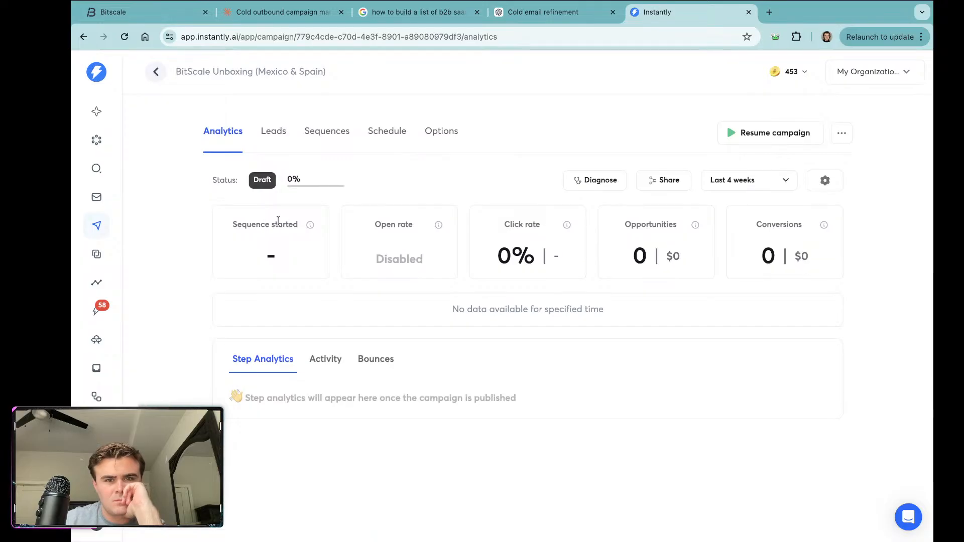
pyautogui.click(389, 135)
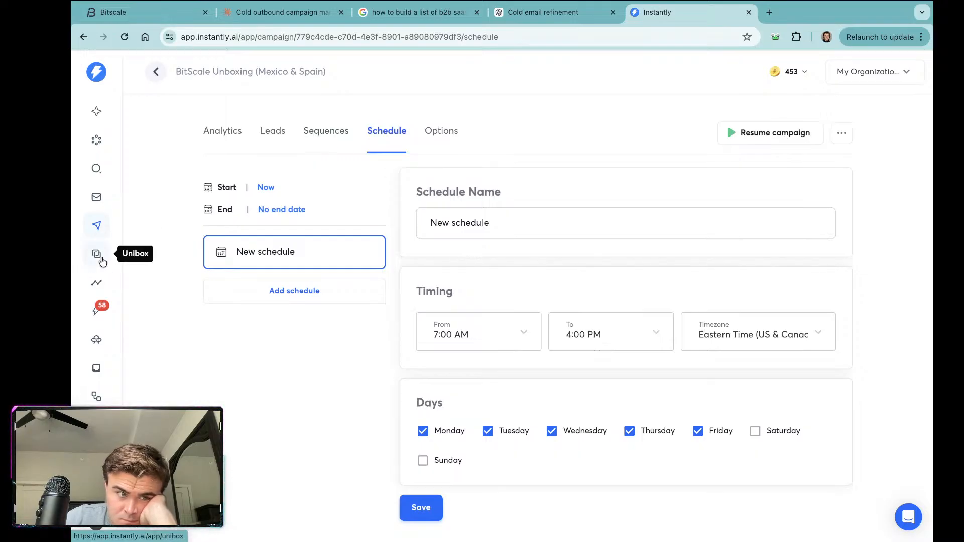
# Step: Switch to OBS and activate the full-screen webcam scene
pyautogui.hotkey('ctrl', 'Right')
pyautogui.click(111, 373)
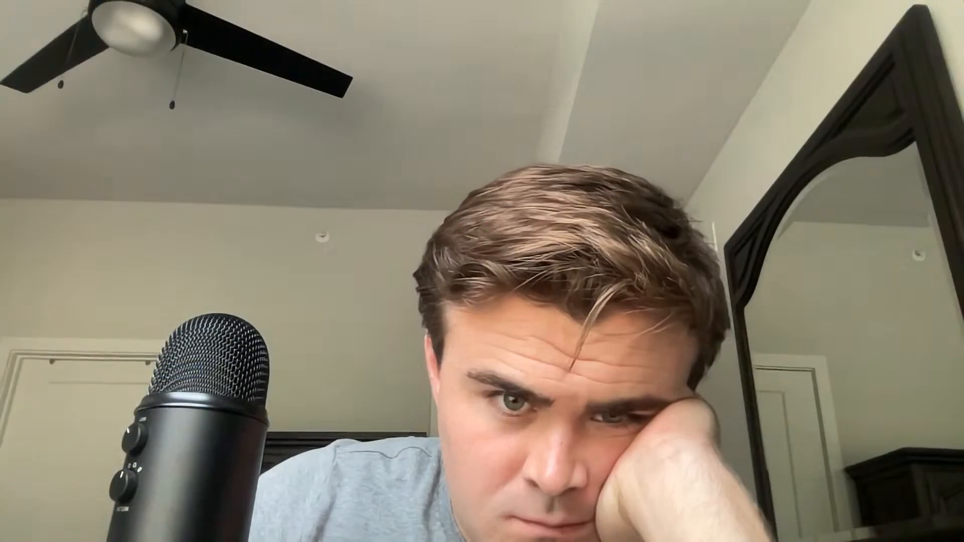